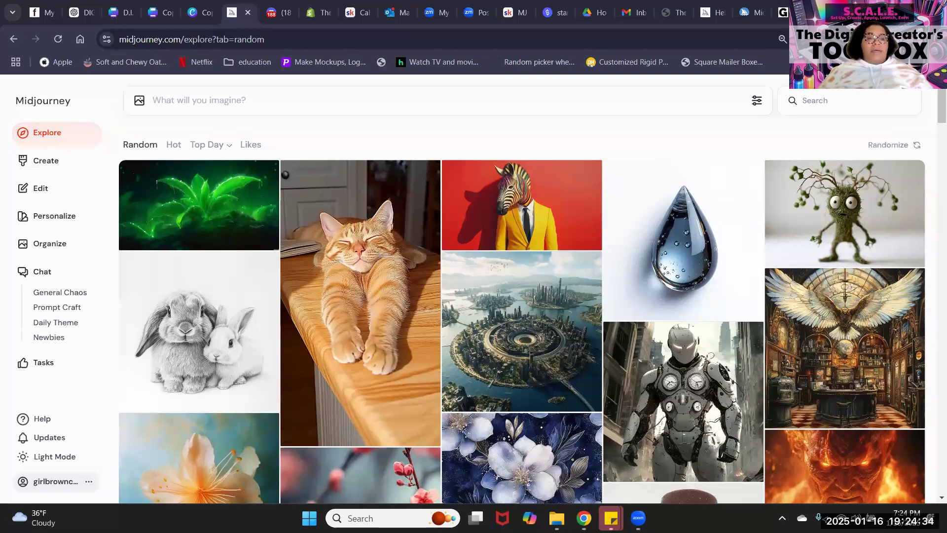
Log out of the Midjourney account and close the open Discord tab, returning to the Midjourney home page.
{"action": "left_click", "coordinate": [91, 481]}
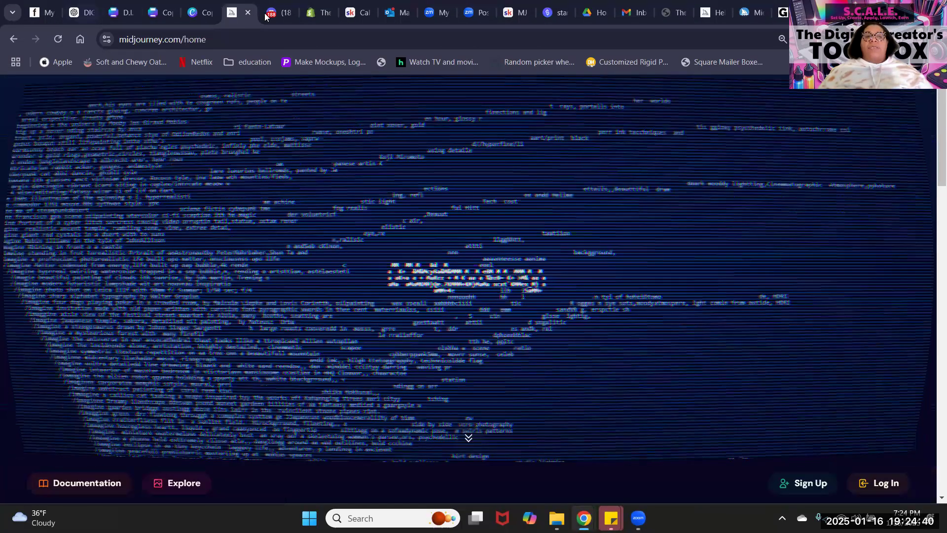
{"action": "left_click", "coordinate": [285, 15]}
{"action": "left_click", "coordinate": [287, 15]}
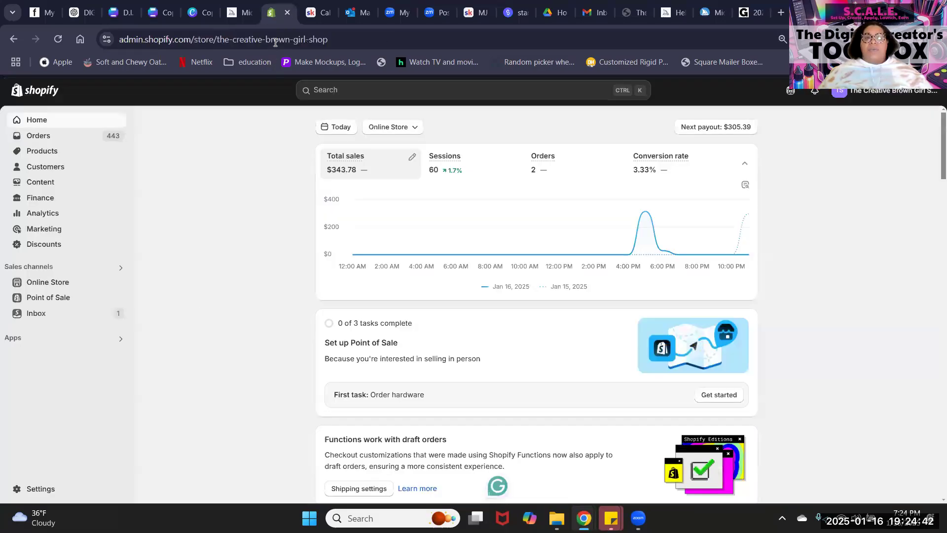
{"action": "left_click", "coordinate": [248, 13]}
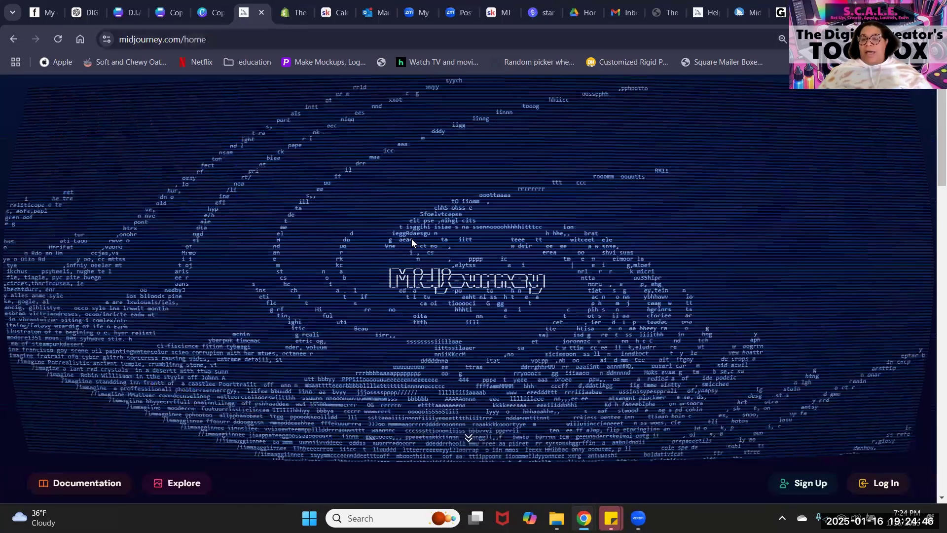
Sign up for Midjourney through Discord and accept the invite to the Midjourney server.
{"action": "scroll", "coordinate": [411, 238], "scroll_direction": "down", "scroll_amount": 2}
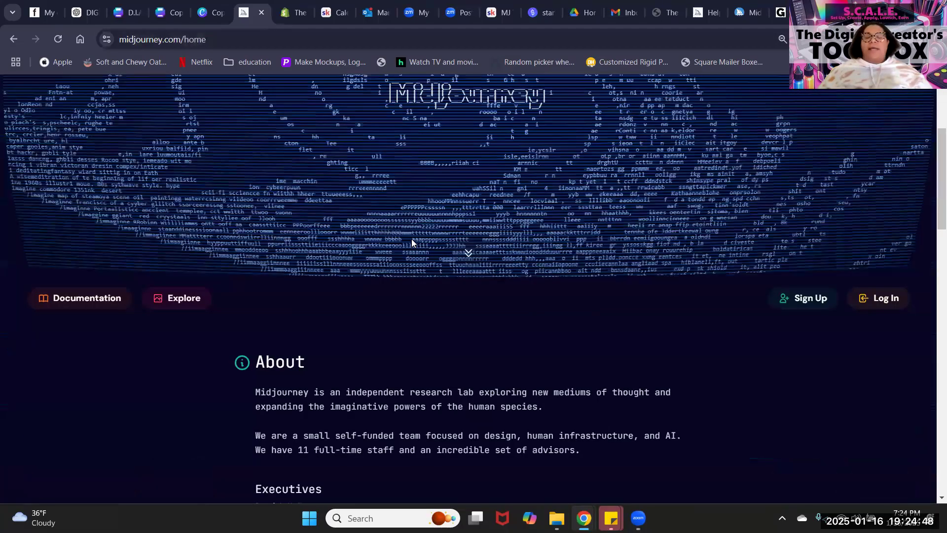
{"action": "scroll", "coordinate": [411, 238], "scroll_direction": "up", "scroll_amount": 1}
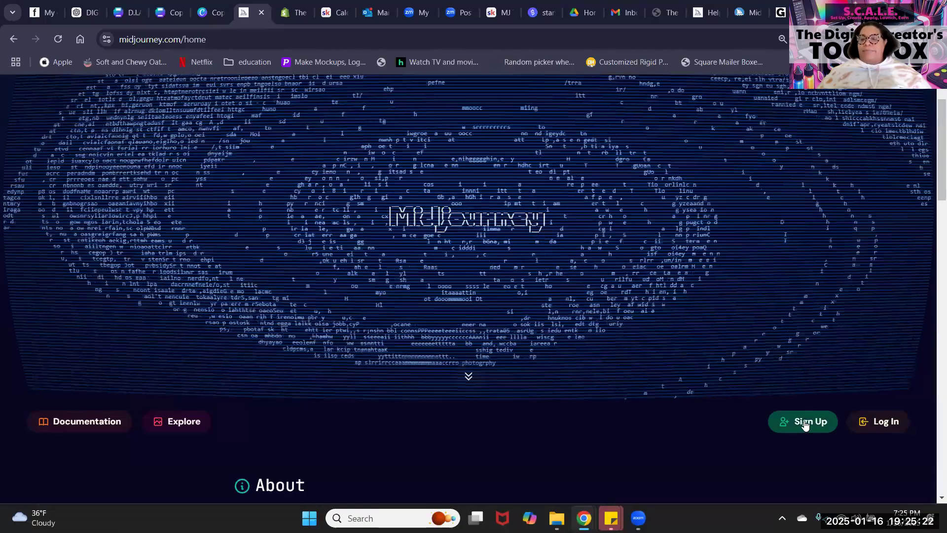
{"action": "left_click", "coordinate": [805, 422]}
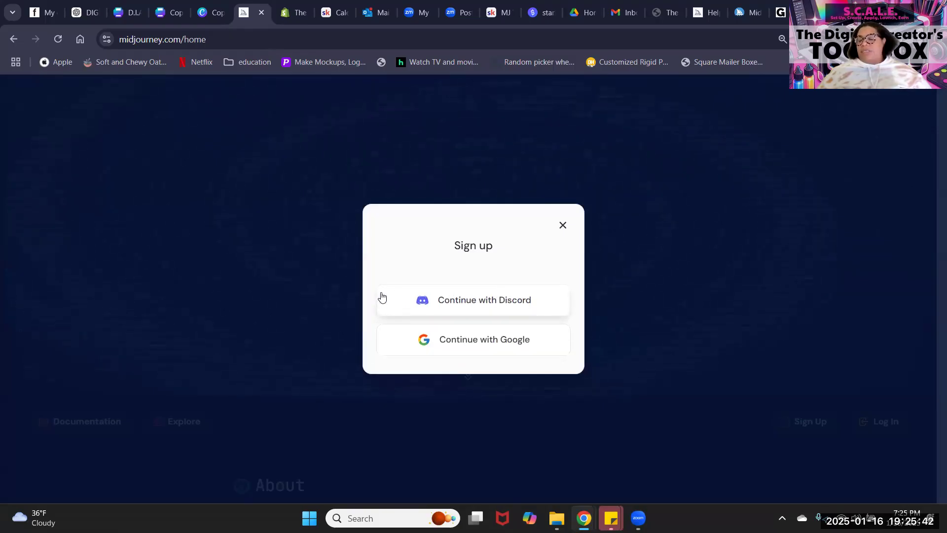
{"action": "left_click", "coordinate": [452, 302]}
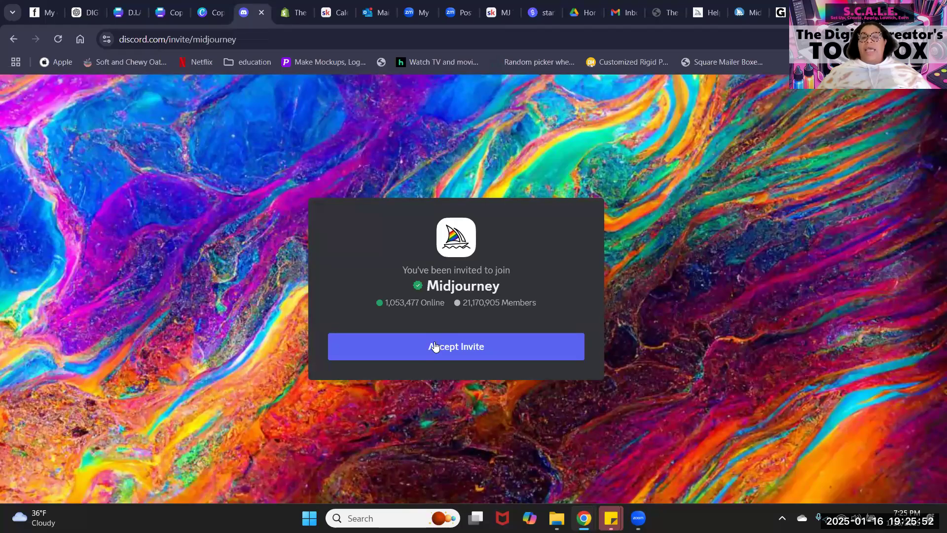
{"action": "left_click", "coordinate": [528, 353]}
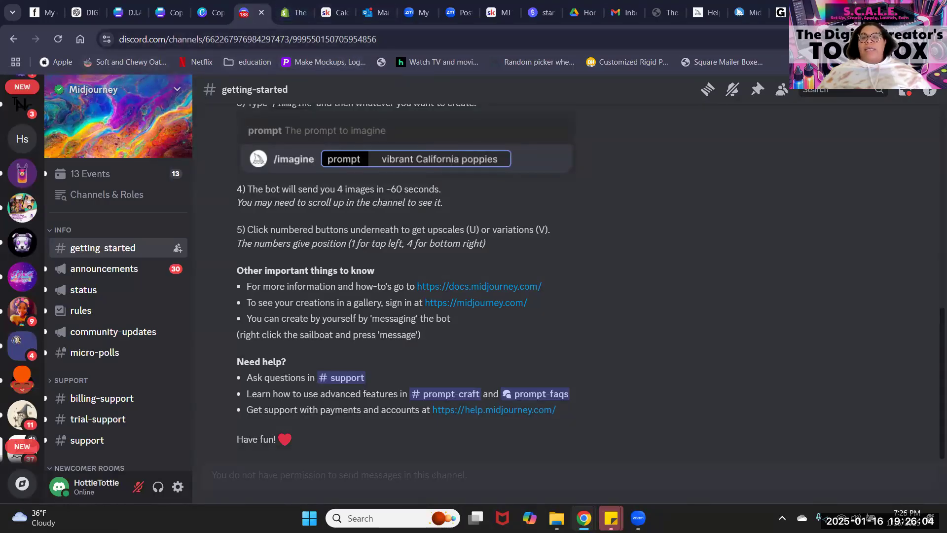
Open midjourney.com in a new browser tab.
{"action": "key", "text": "ctrl+t"}
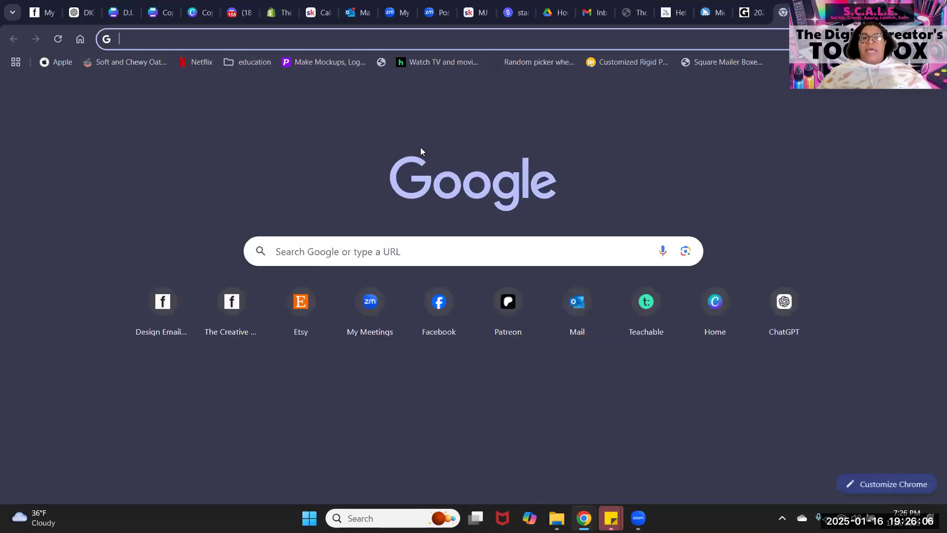
{"action": "type", "text": "midjou"}
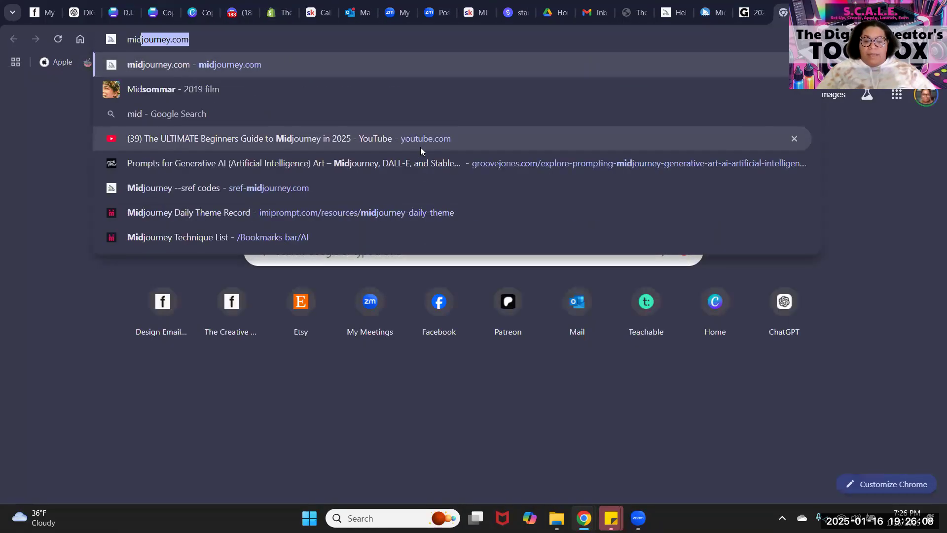
{"action": "type", "text": "rney"}
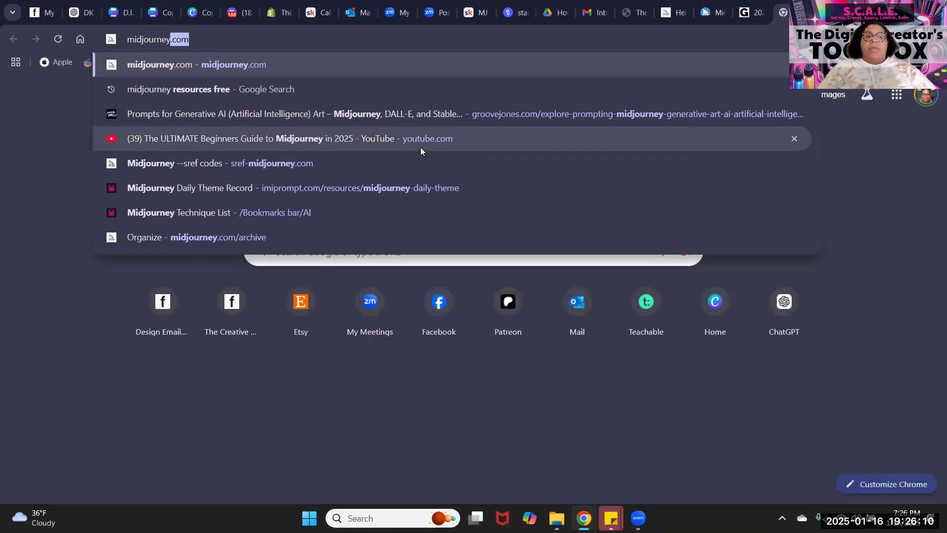
{"action": "key", "text": "Return"}
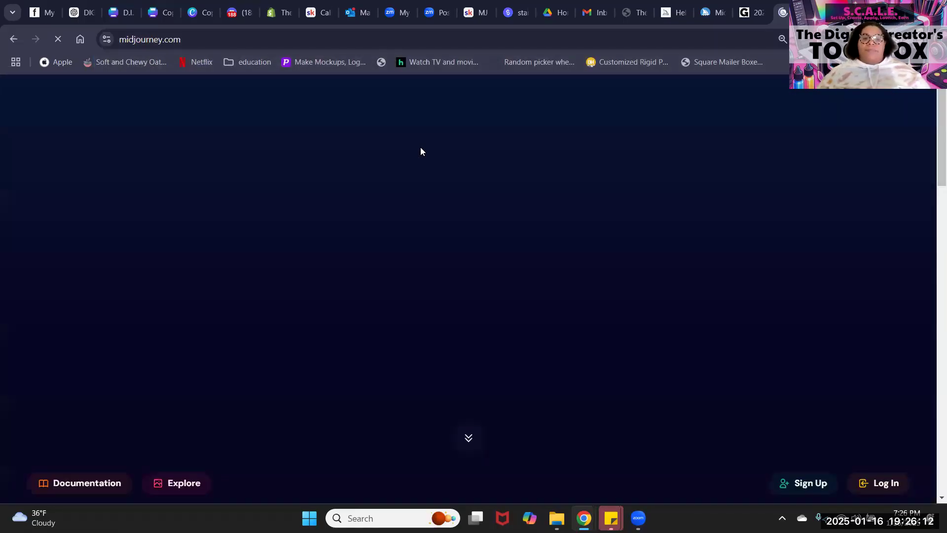
Log in to Midjourney with the Discord account and authorize the requested access.
{"action": "scroll", "coordinate": [653, 423], "scroll_direction": "down", "scroll_amount": 3}
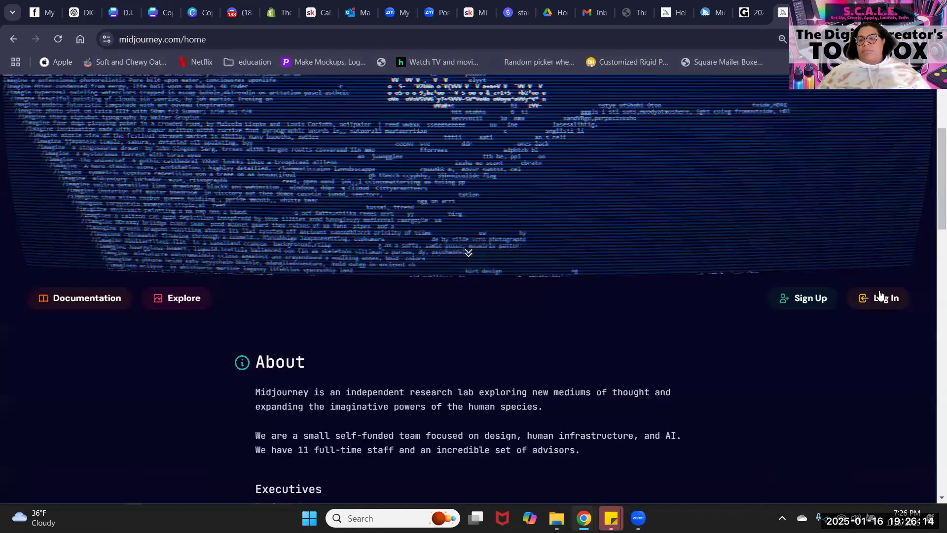
{"action": "left_click", "coordinate": [880, 297]}
{"action": "left_click", "coordinate": [497, 299]}
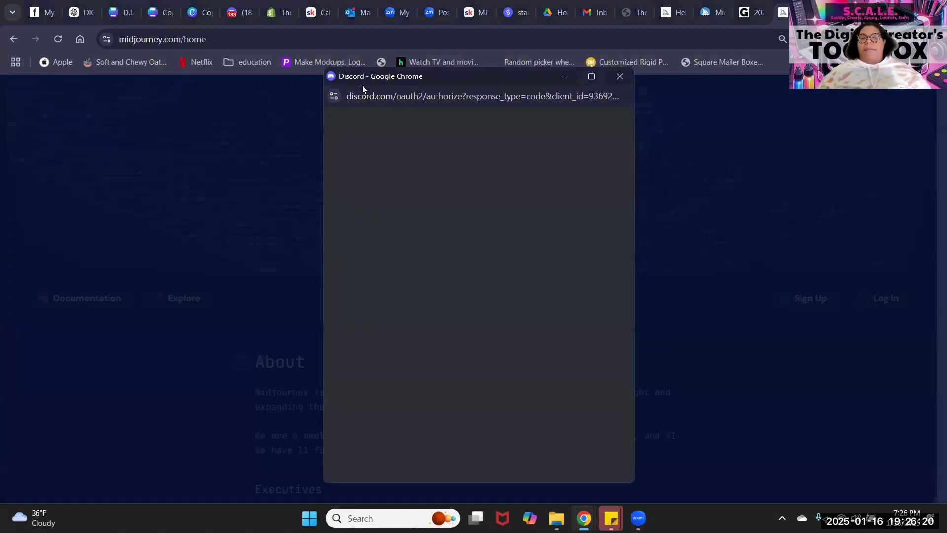
{"action": "scroll", "coordinate": [624, 394], "scroll_direction": "down", "scroll_amount": 3}
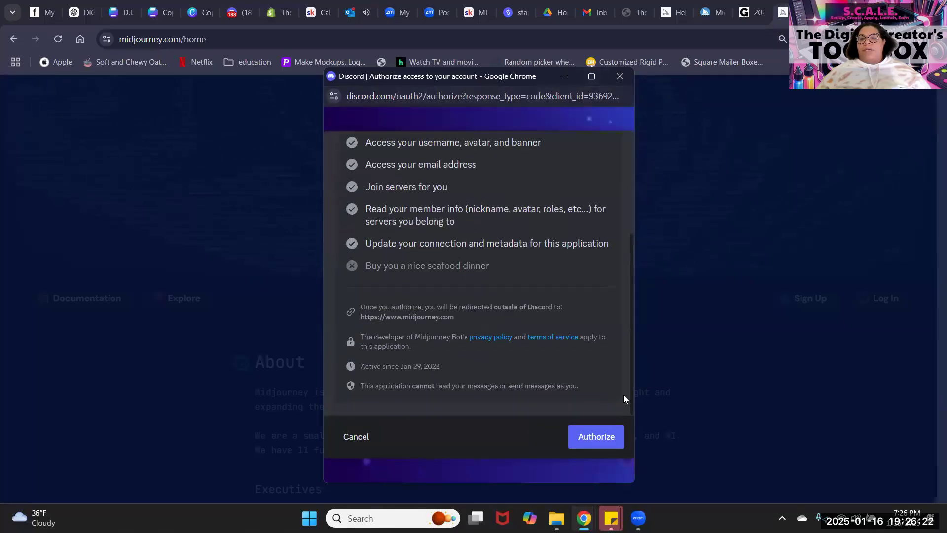
{"action": "left_click", "coordinate": [589, 434]}
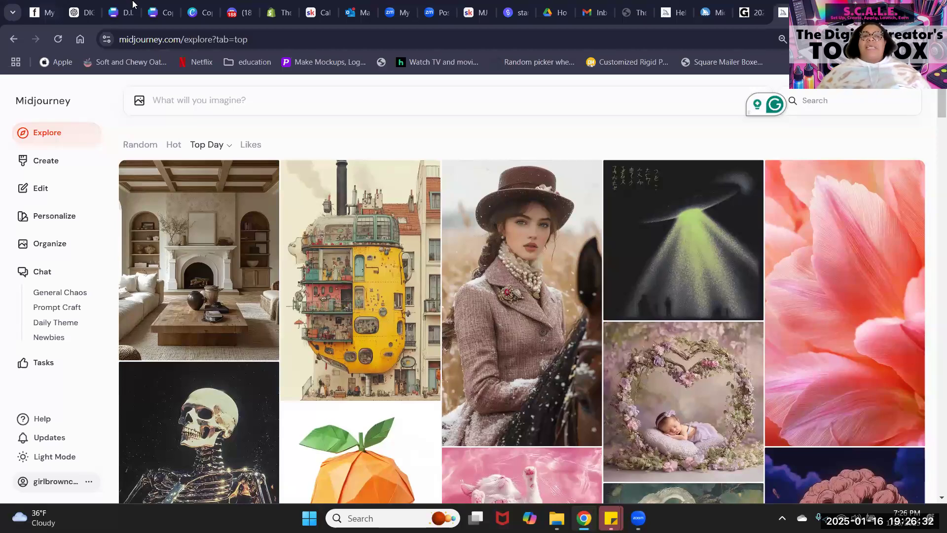
Reorder the browser tabs so Discord sits directly after Midjourney, and return to the Midjourney tab.
{"action": "left_click_drag", "start_coordinate": [232, 14], "coordinate": [784, 13]}
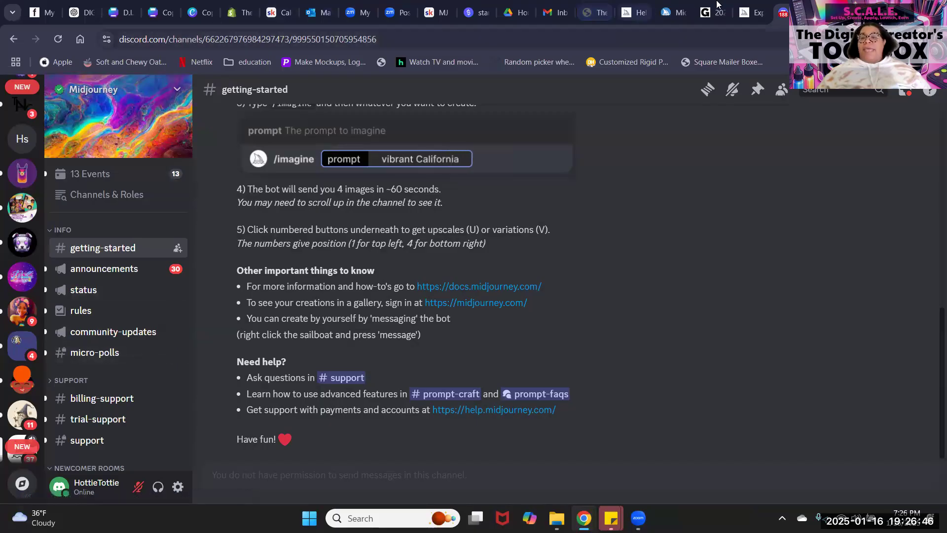
{"action": "left_click", "coordinate": [745, 15]}
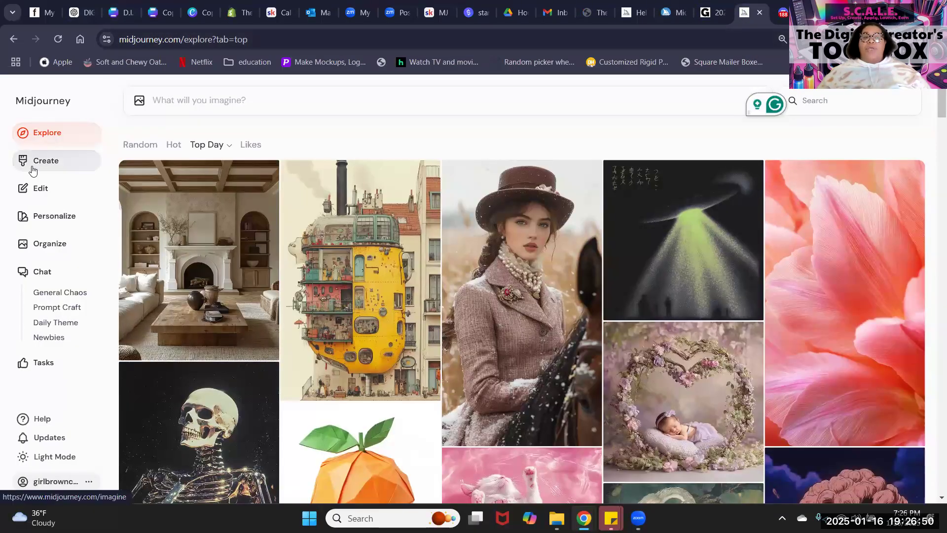
View the account's own image archive in Organize, and return to the Explore gallery with its prompt field active.
{"action": "left_click", "coordinate": [36, 243]}
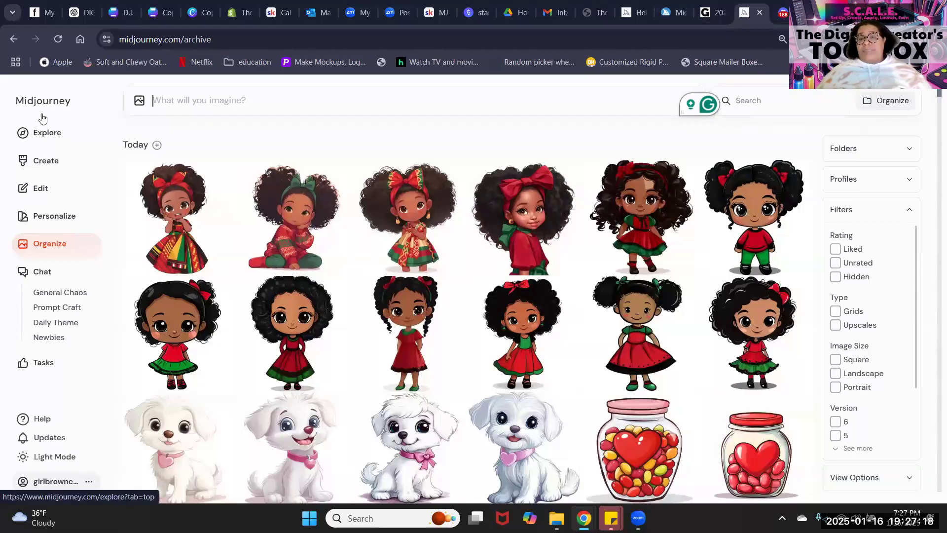
{"action": "left_click", "coordinate": [35, 133]}
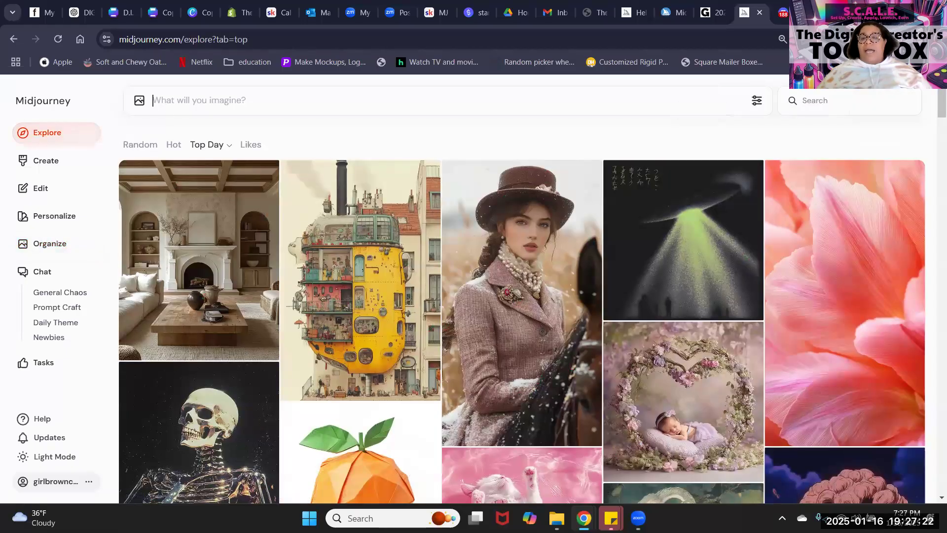
{"action": "left_click", "coordinate": [192, 98]}
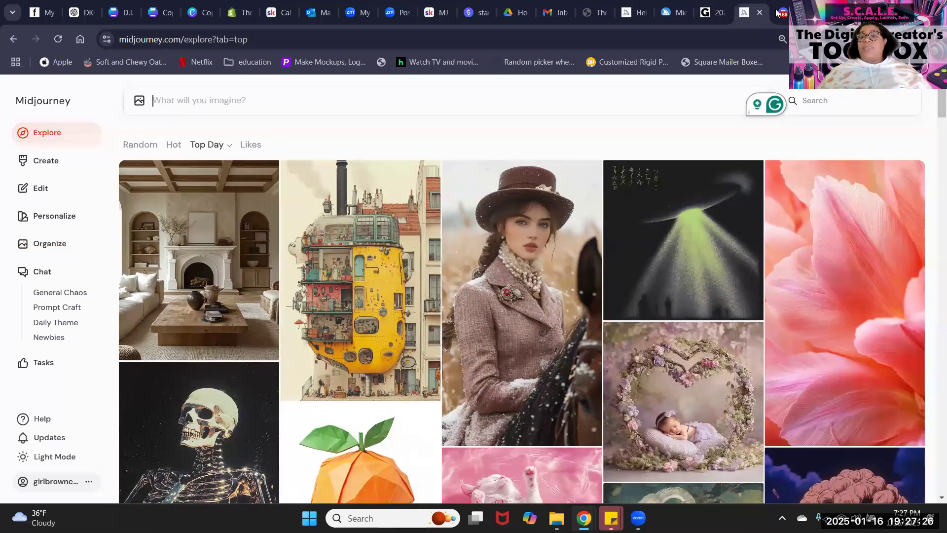
{"action": "mouse_move", "coordinate": [778, 24]}
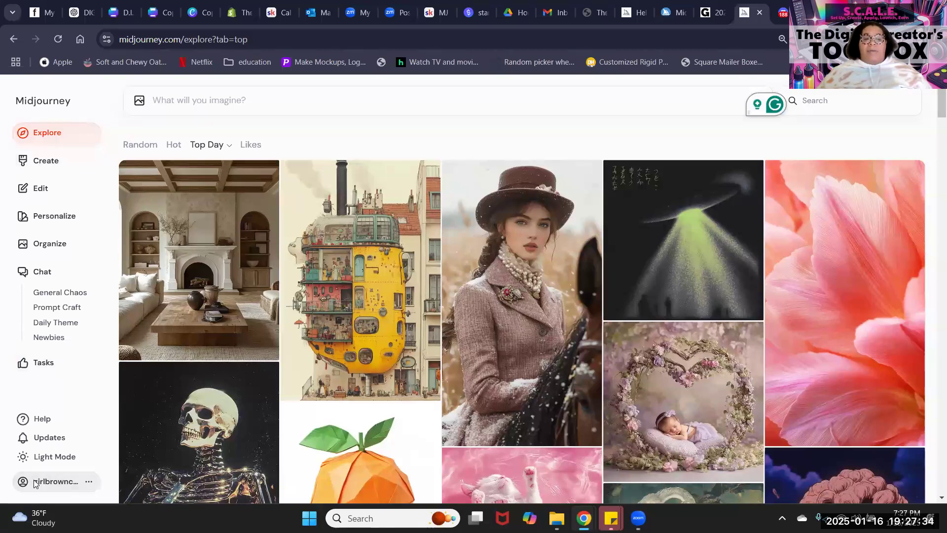
Open the subscription management page and review the features of the Basic, Standard, Pro and Mega plans.
{"action": "left_click", "coordinate": [89, 481]}
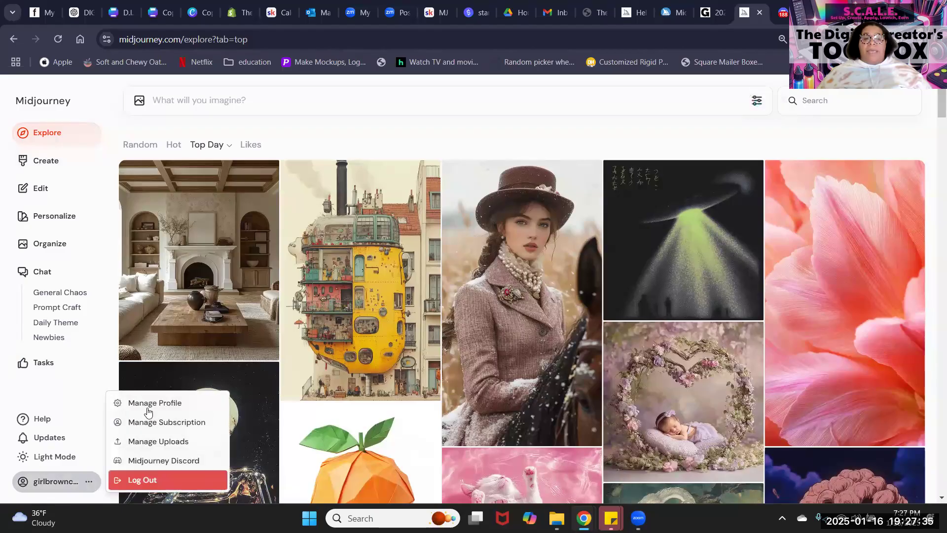
{"action": "left_click", "coordinate": [172, 421]}
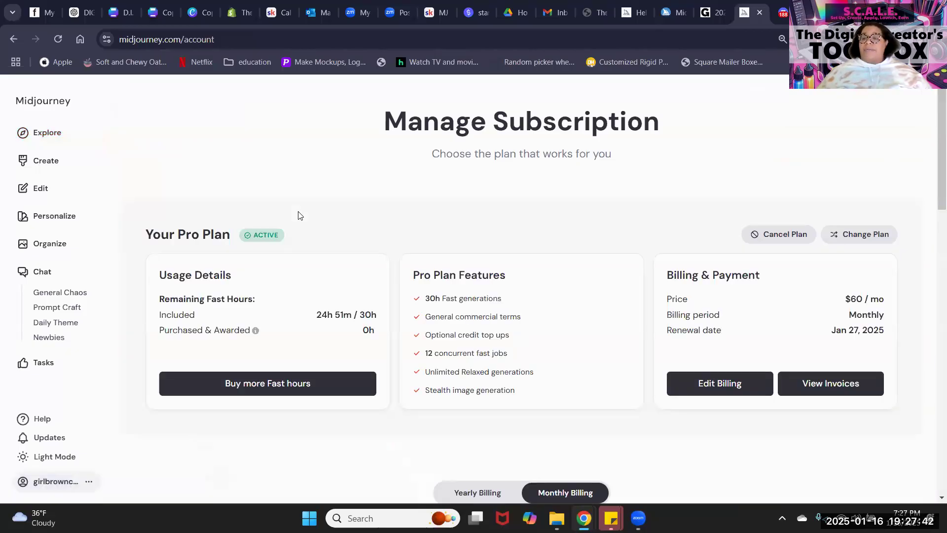
{"action": "scroll", "coordinate": [299, 215], "scroll_direction": "down", "scroll_amount": 4}
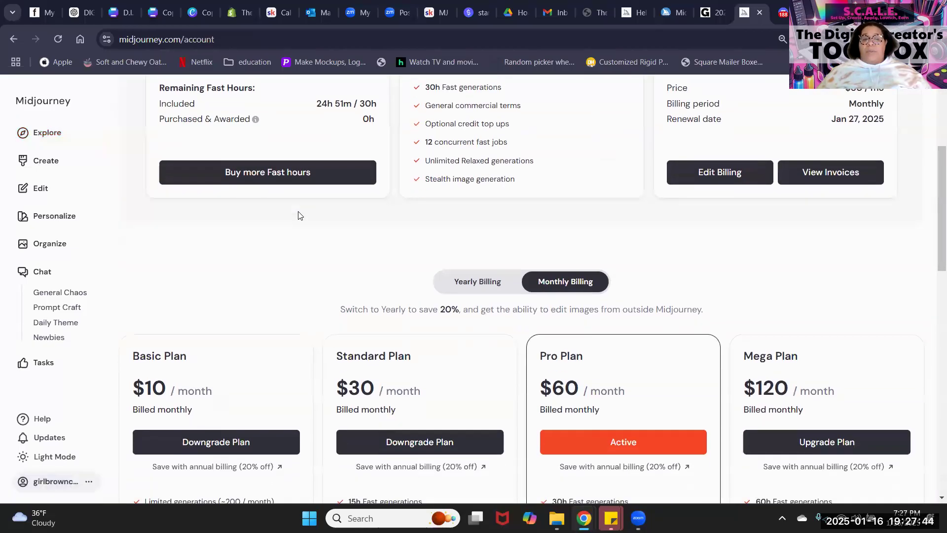
{"action": "scroll", "coordinate": [299, 215], "scroll_direction": "down", "scroll_amount": 4}
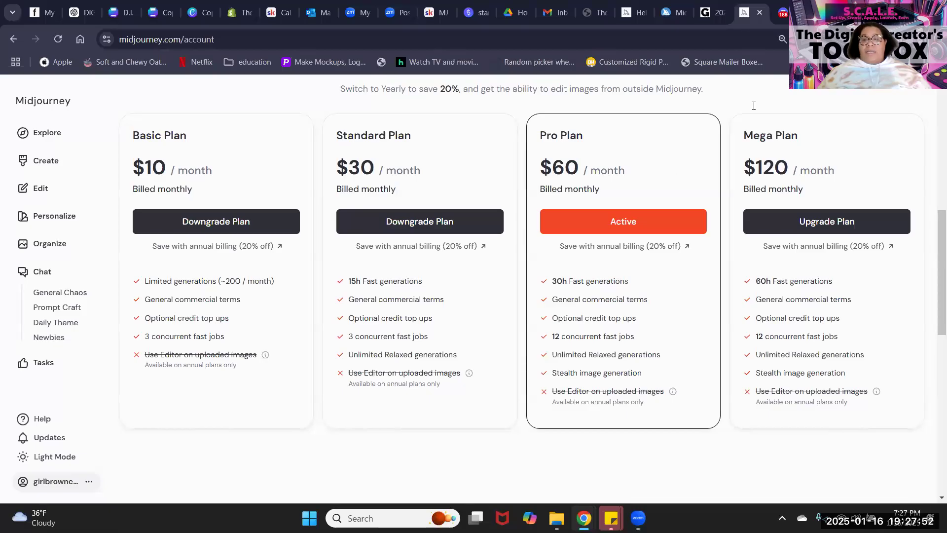
{"action": "scroll", "coordinate": [619, 257], "scroll_direction": "down", "scroll_amount": 2}
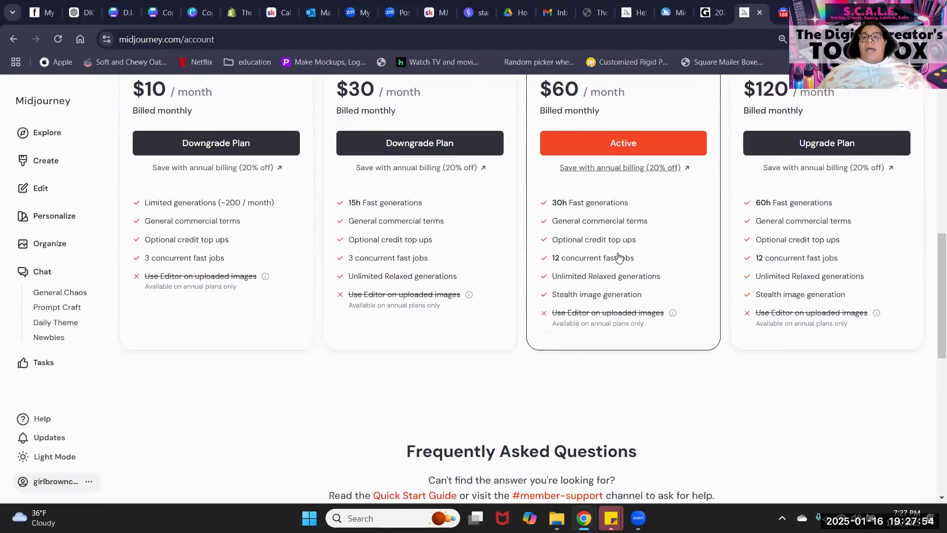
{"action": "scroll", "coordinate": [93, 282], "scroll_direction": "up", "scroll_amount": 4}
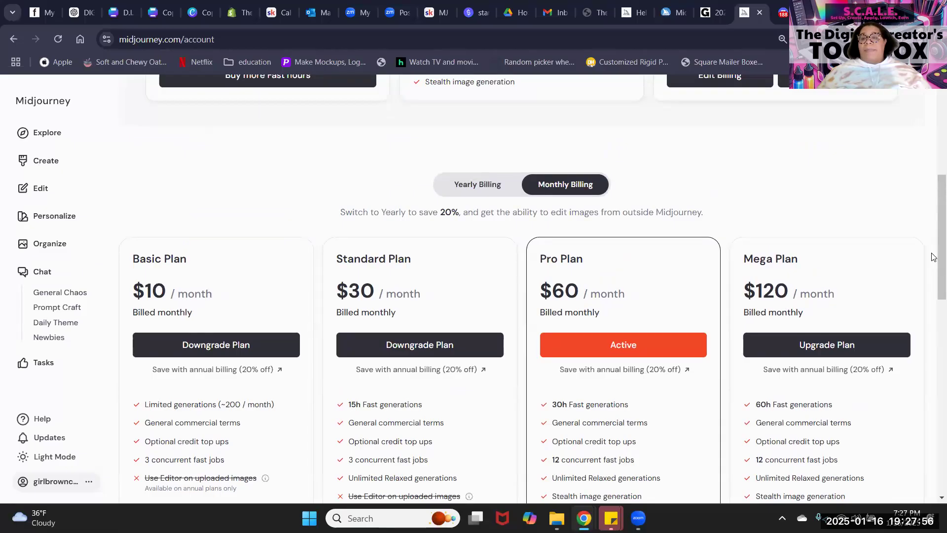
Compare the plan prices under yearly billing with those under monthly billing.
{"action": "left_click", "coordinate": [451, 189]}
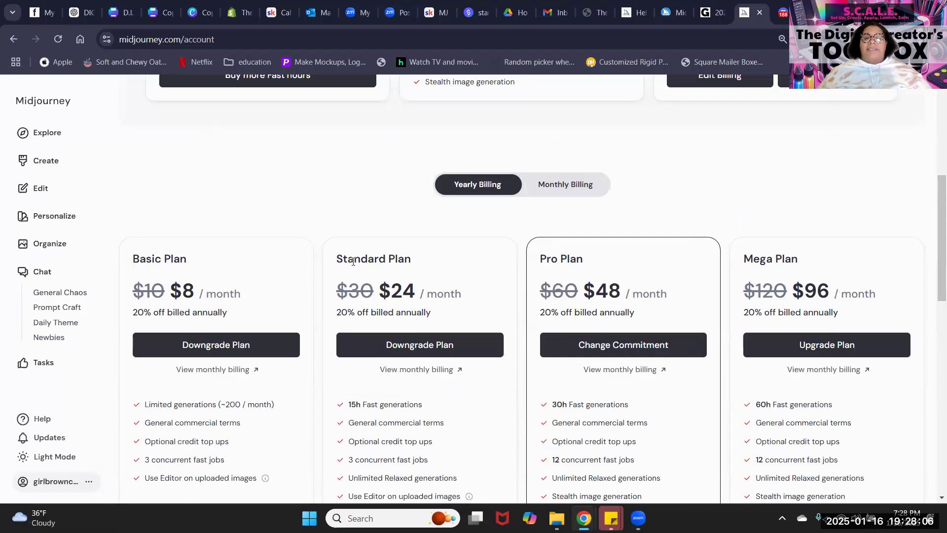
{"action": "left_click", "coordinate": [573, 191]}
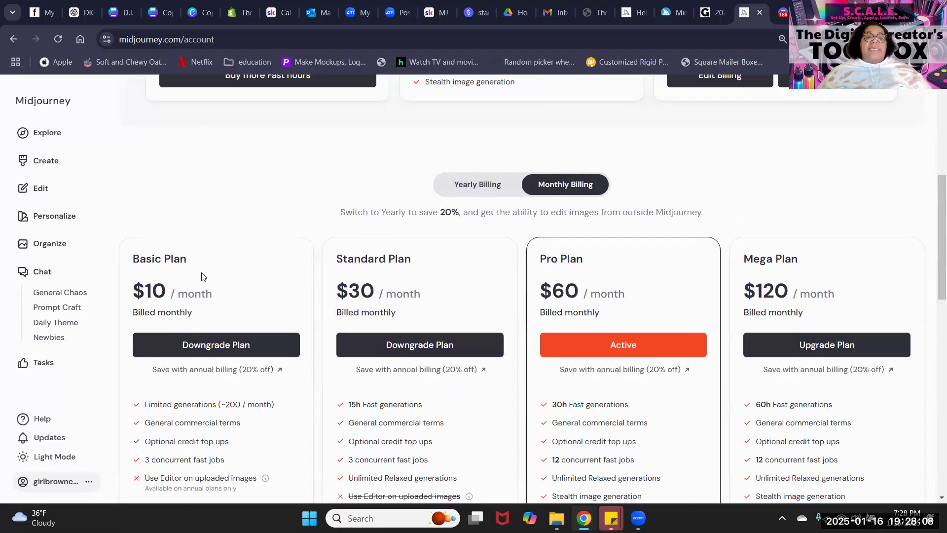
{"action": "scroll", "coordinate": [200, 257], "scroll_direction": "down", "scroll_amount": 2}
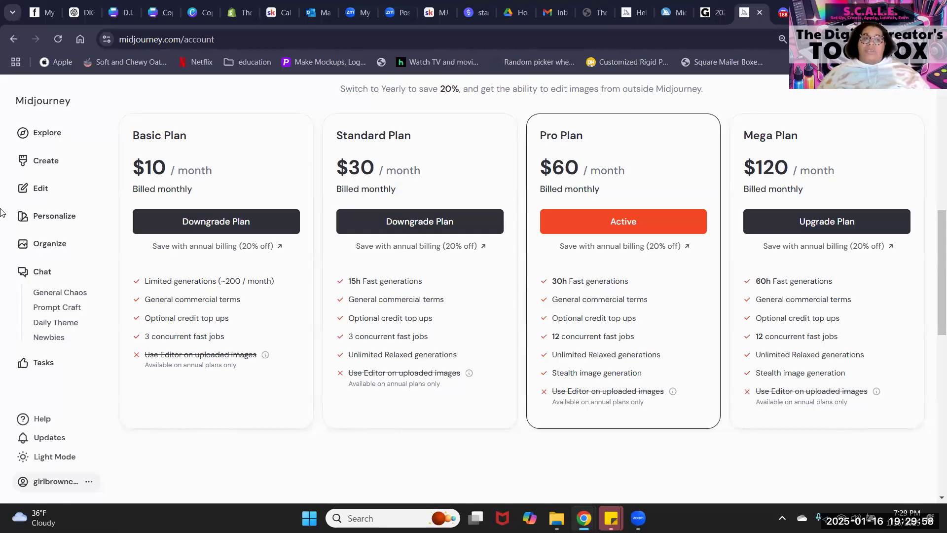
Return to the Explore gallery and browse the Top Day images.
{"action": "left_click", "coordinate": [38, 135]}
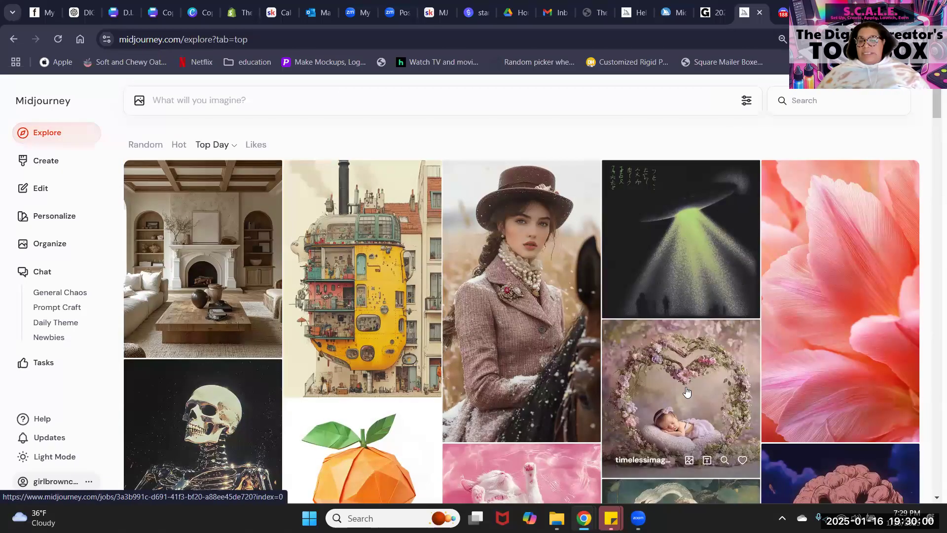
{"action": "scroll", "coordinate": [454, 266], "scroll_direction": "down", "scroll_amount": 7}
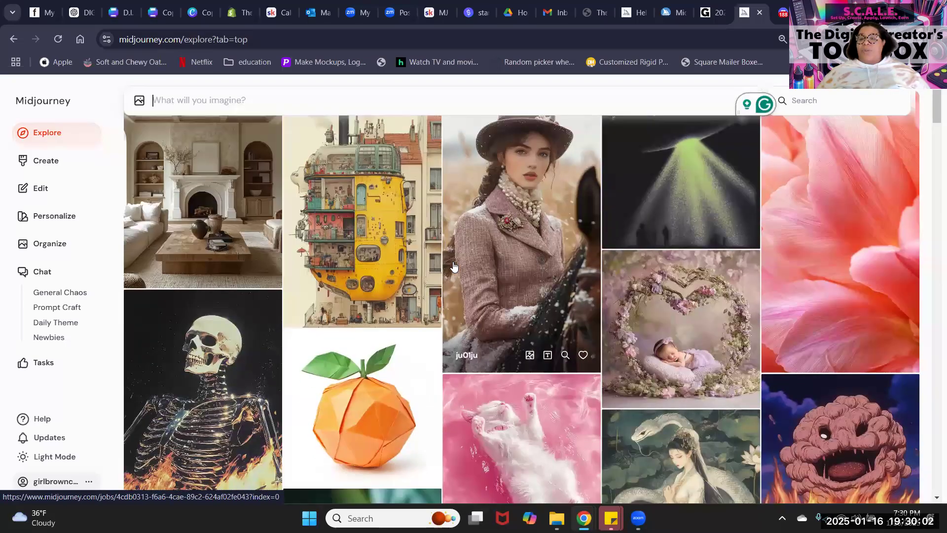
{"action": "scroll", "coordinate": [454, 267], "scroll_direction": "down", "scroll_amount": 15}
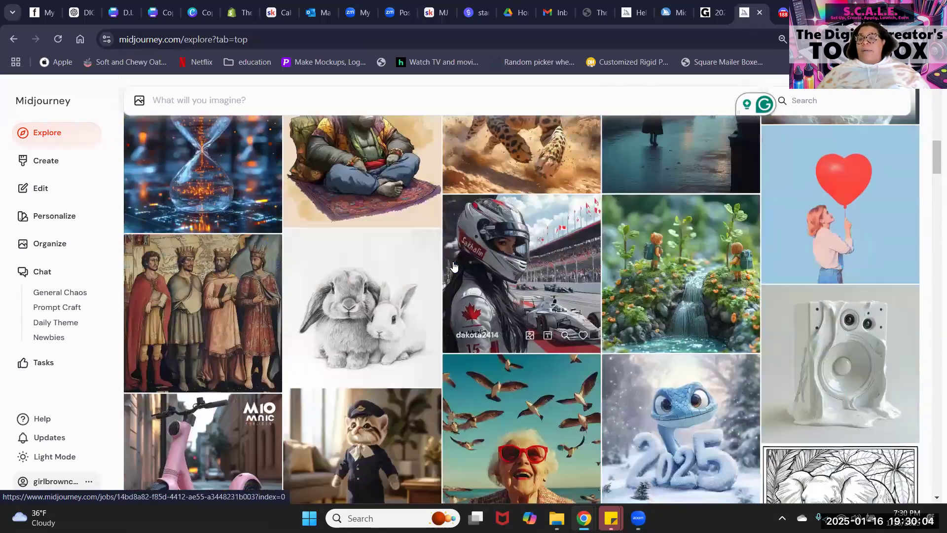
{"action": "scroll", "coordinate": [454, 266], "scroll_direction": "down", "scroll_amount": 15}
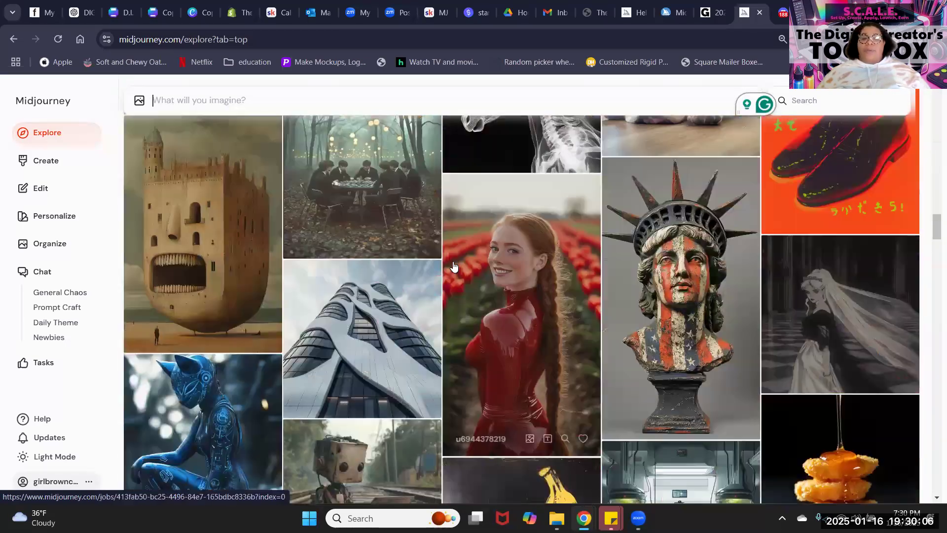
Look through more of the community images in the Top Day gallery.
{"action": "scroll", "coordinate": [454, 266], "scroll_direction": "down", "scroll_amount": 5}
{"action": "scroll", "coordinate": [454, 267], "scroll_direction": "up", "scroll_amount": 16}
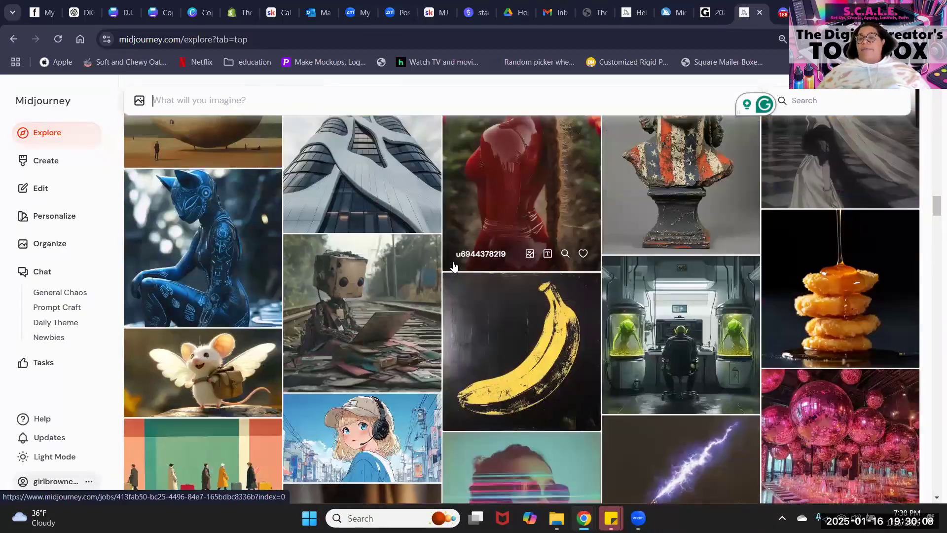
{"action": "scroll", "coordinate": [454, 267], "scroll_direction": "up", "scroll_amount": 20}
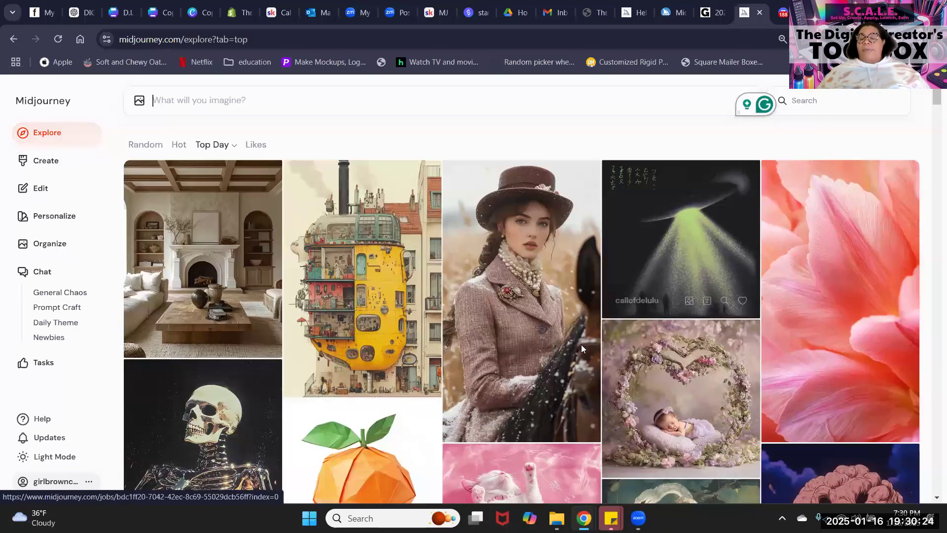
{"action": "scroll", "coordinate": [537, 248], "scroll_direction": "down", "scroll_amount": 10}
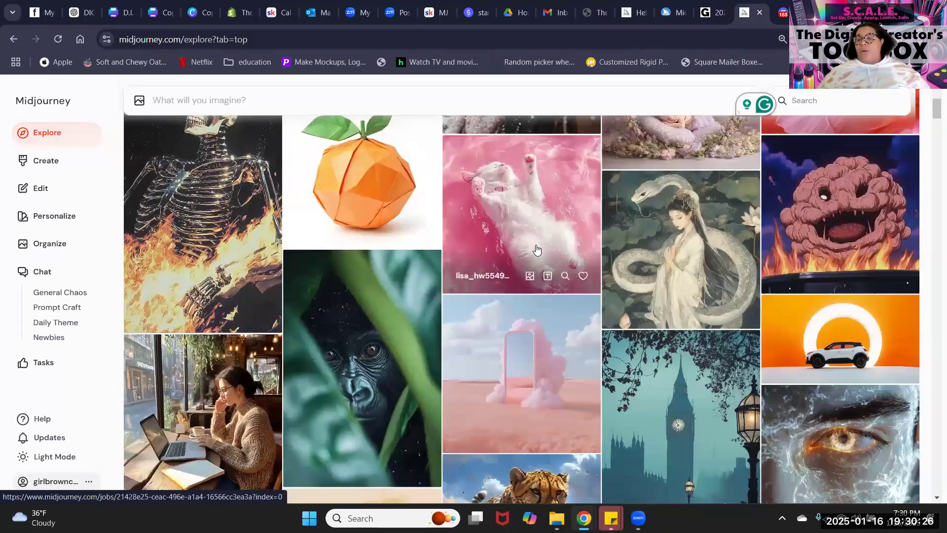
{"action": "scroll", "coordinate": [537, 249], "scroll_direction": "down", "scroll_amount": 20}
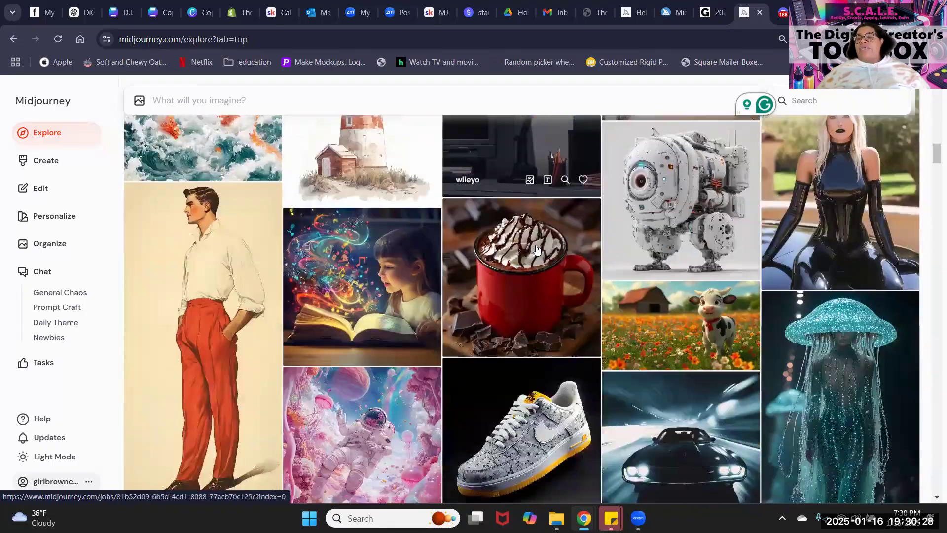
{"action": "scroll", "coordinate": [537, 249], "scroll_direction": "down", "scroll_amount": 20}
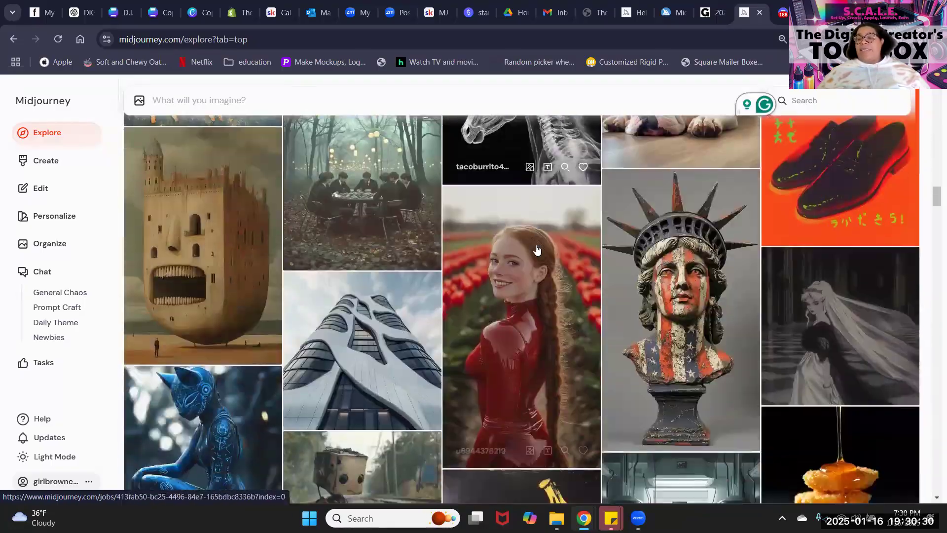
{"action": "scroll", "coordinate": [537, 249], "scroll_direction": "down", "scroll_amount": 4}
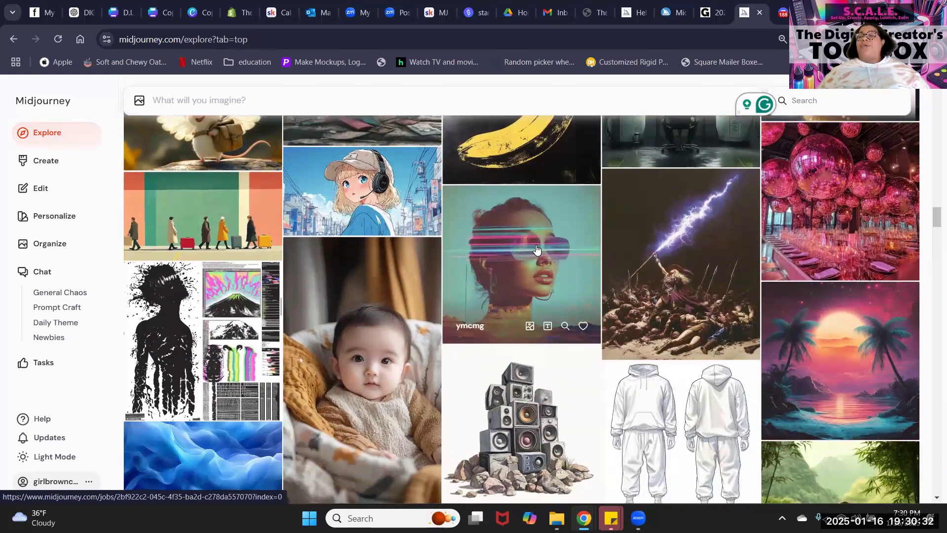
{"action": "scroll", "coordinate": [537, 249], "scroll_direction": "down", "scroll_amount": 8}
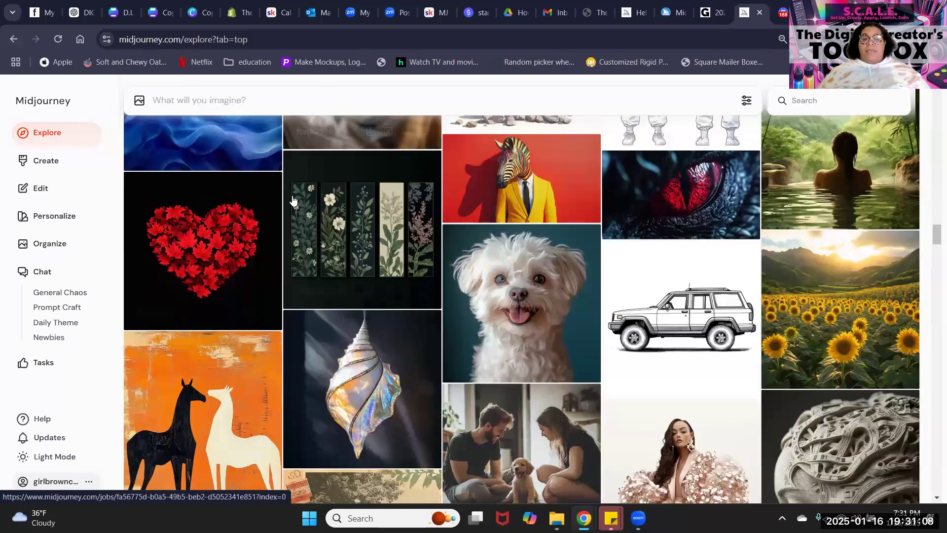
{"action": "scroll", "coordinate": [522, 197], "scroll_direction": "up", "scroll_amount": 6}
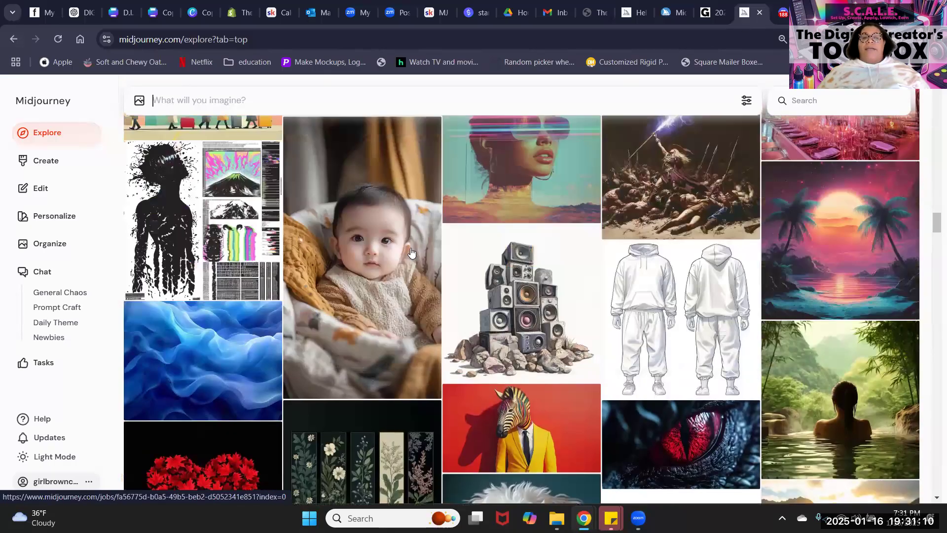
Open the subscription management page and review the active Pro plan's usage details, features and billing information.
{"action": "left_click", "coordinate": [66, 481]}
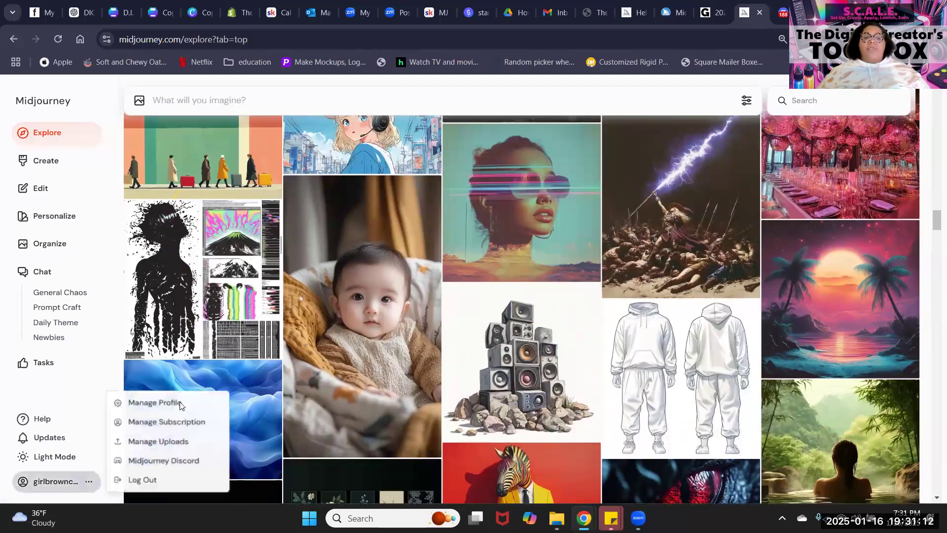
{"action": "left_click", "coordinate": [165, 423]}
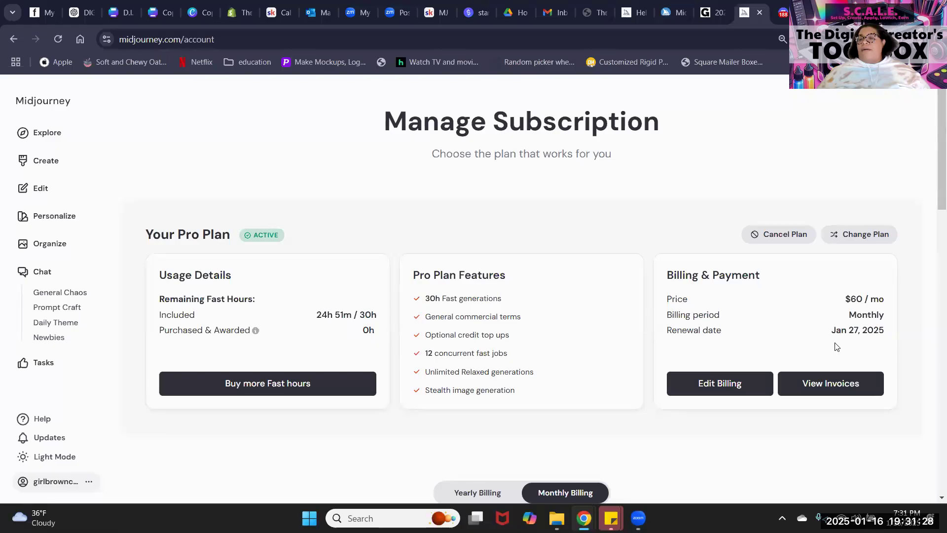
{"action": "scroll", "coordinate": [168, 304], "scroll_direction": "down", "scroll_amount": 1}
{"action": "scroll", "coordinate": [168, 303], "scroll_direction": "down", "scroll_amount": 2}
{"action": "scroll", "coordinate": [319, 258], "scroll_direction": "up", "scroll_amount": 1}
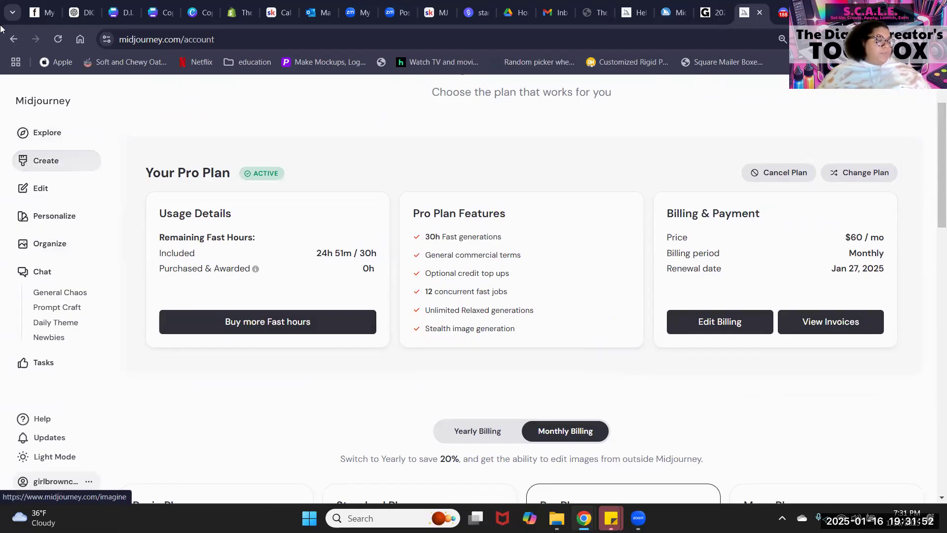
Return to the Explore gallery and open the image of the red-haired woman in the tulip field to read its prompt.
{"action": "left_click", "coordinate": [58, 134]}
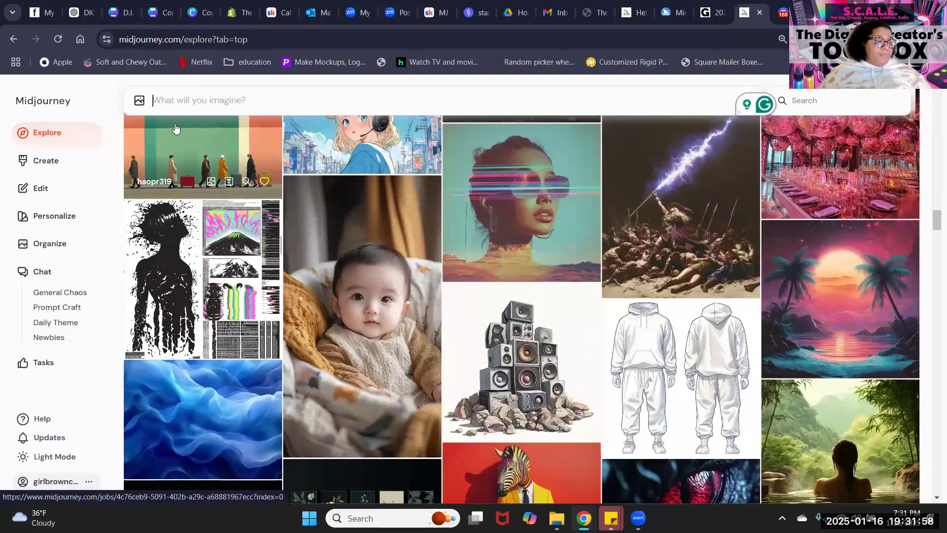
{"action": "left_click", "coordinate": [221, 99]}
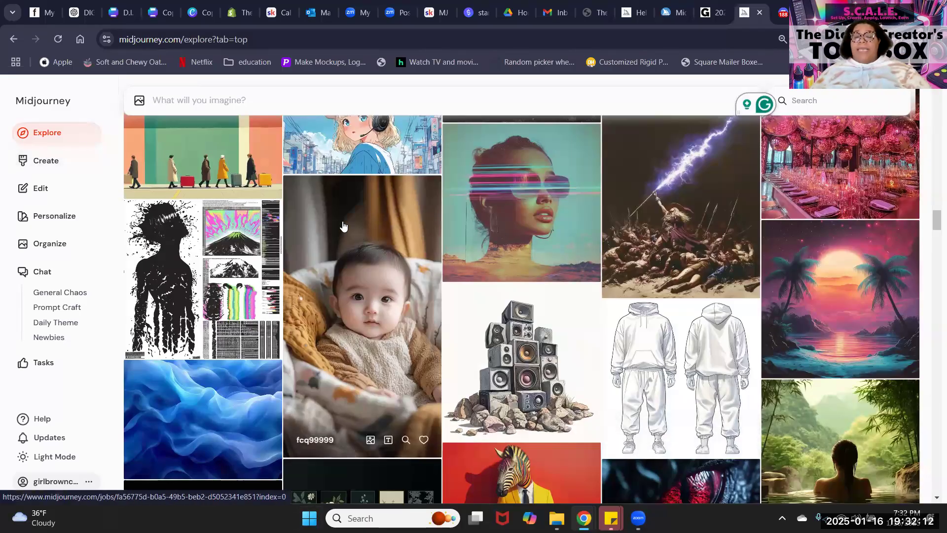
{"action": "scroll", "coordinate": [345, 225], "scroll_direction": "up", "scroll_amount": 10}
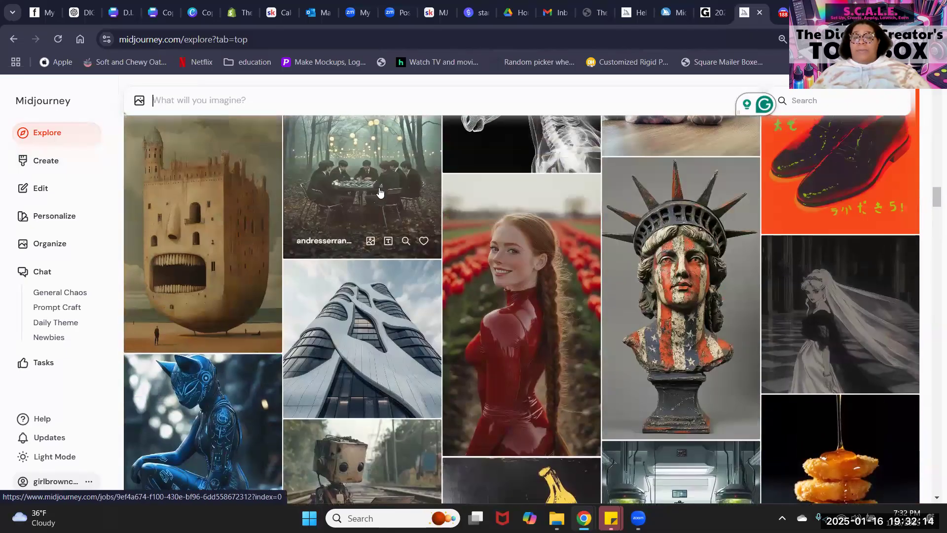
{"action": "left_click", "coordinate": [487, 256]}
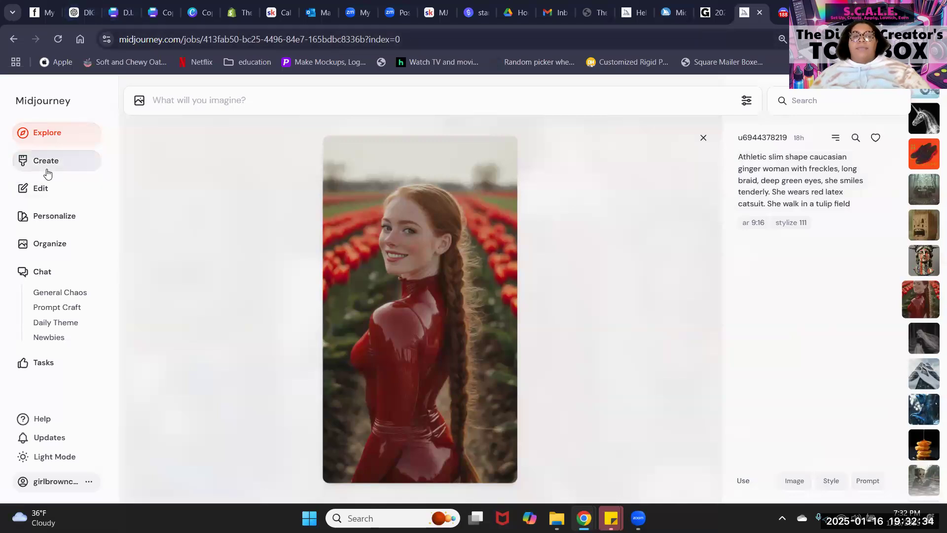
Go back from the opened image to the Explore gallery and view the Random and Hot images.
{"action": "left_click", "coordinate": [56, 130]}
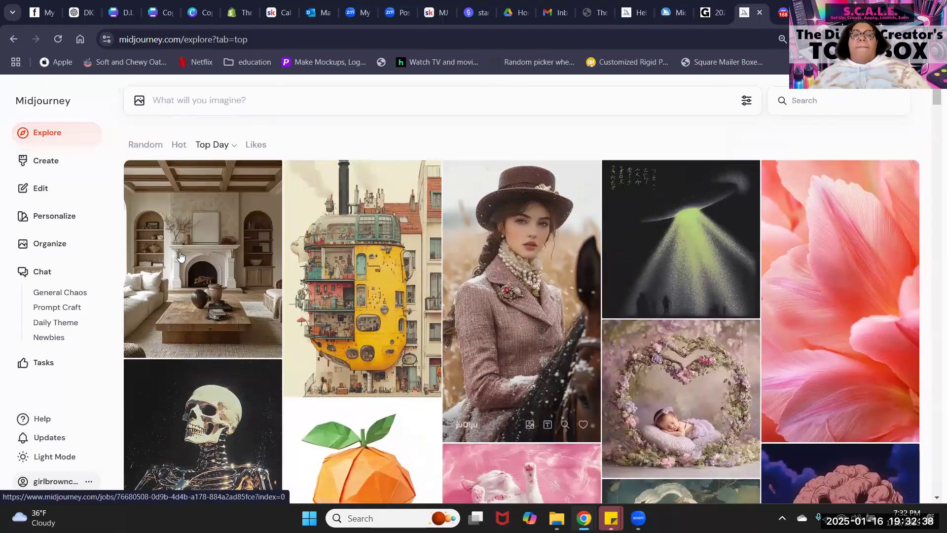
{"action": "left_click", "coordinate": [146, 146]}
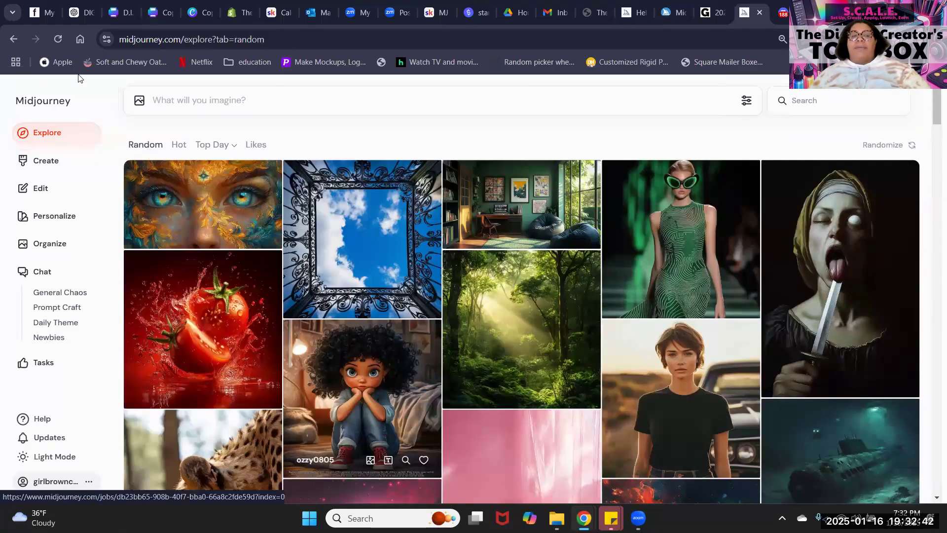
{"action": "left_click", "coordinate": [179, 147]}
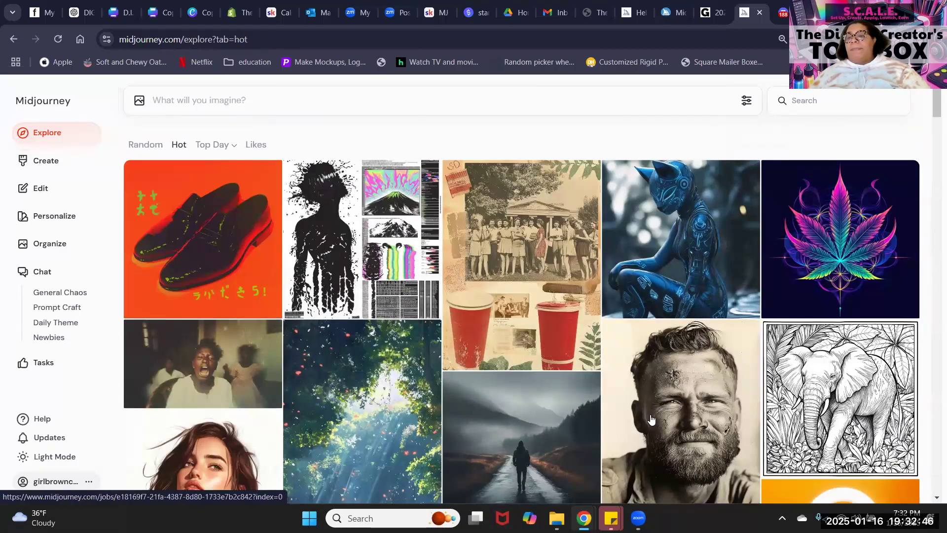
{"action": "scroll", "coordinate": [844, 350], "scroll_direction": "down", "scroll_amount": 3}
{"action": "scroll", "coordinate": [844, 349], "scroll_direction": "up", "scroll_amount": 3}
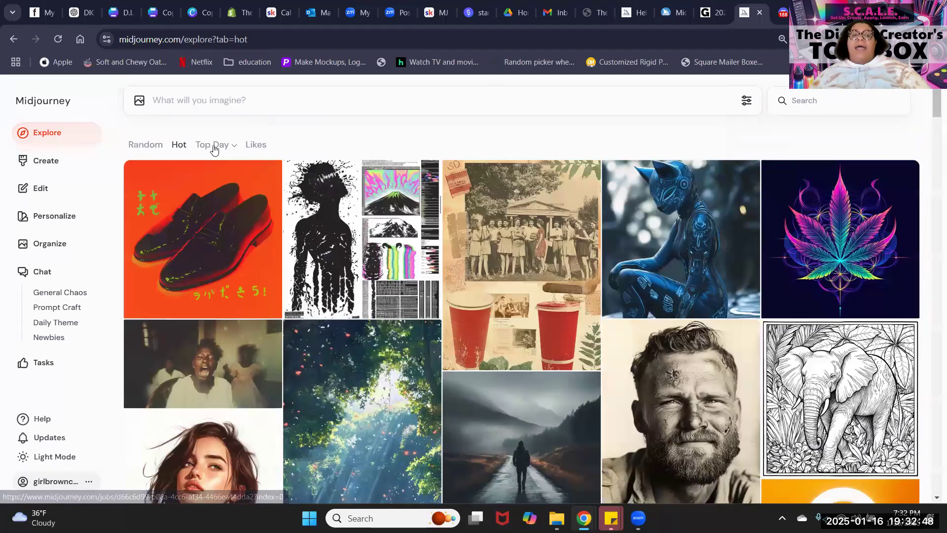
Switch the Explore gallery to the Top Week images, and view the Top Month images.
{"action": "left_click", "coordinate": [230, 149]}
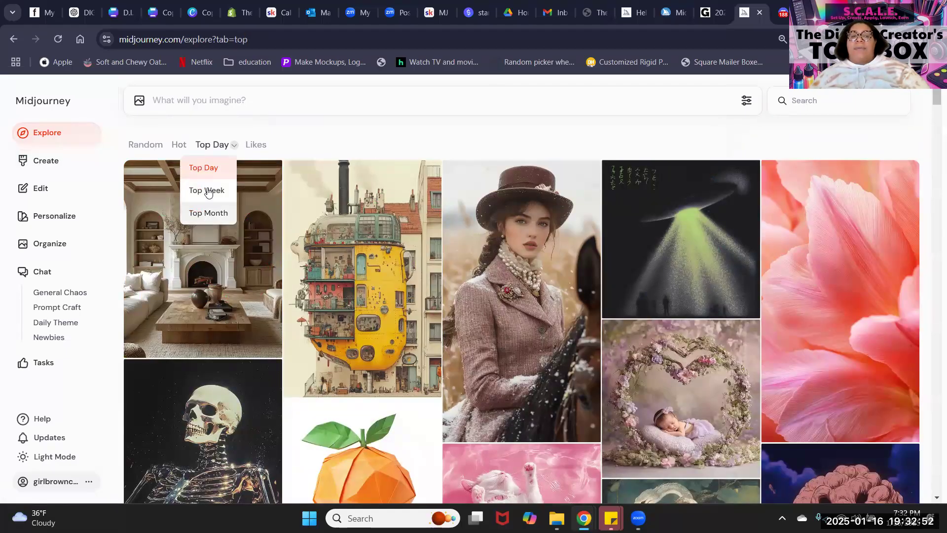
{"action": "left_click", "coordinate": [207, 190]}
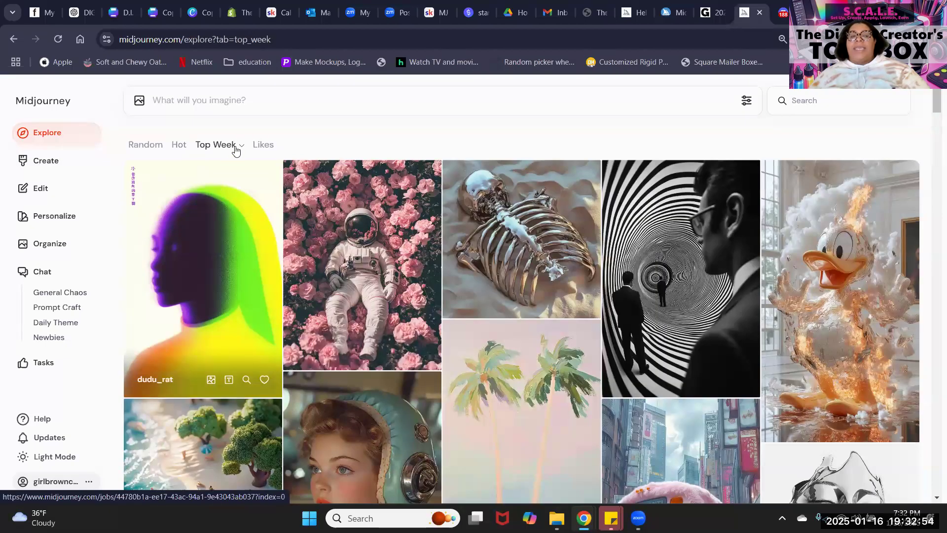
{"action": "mouse_move", "coordinate": [237, 149]}
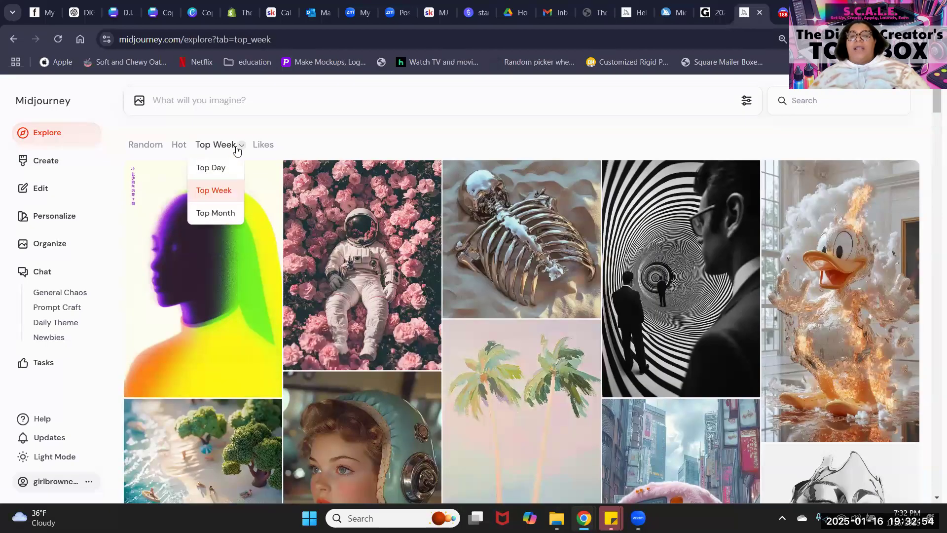
{"action": "left_click", "coordinate": [217, 213]}
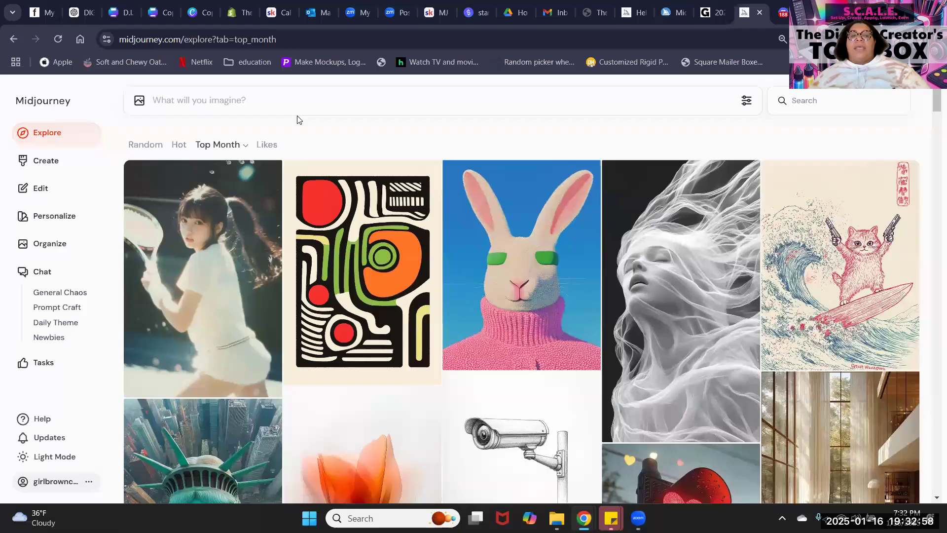
Show the liked images in the Explore gallery and browse through the collection.
{"action": "left_click", "coordinate": [267, 145]}
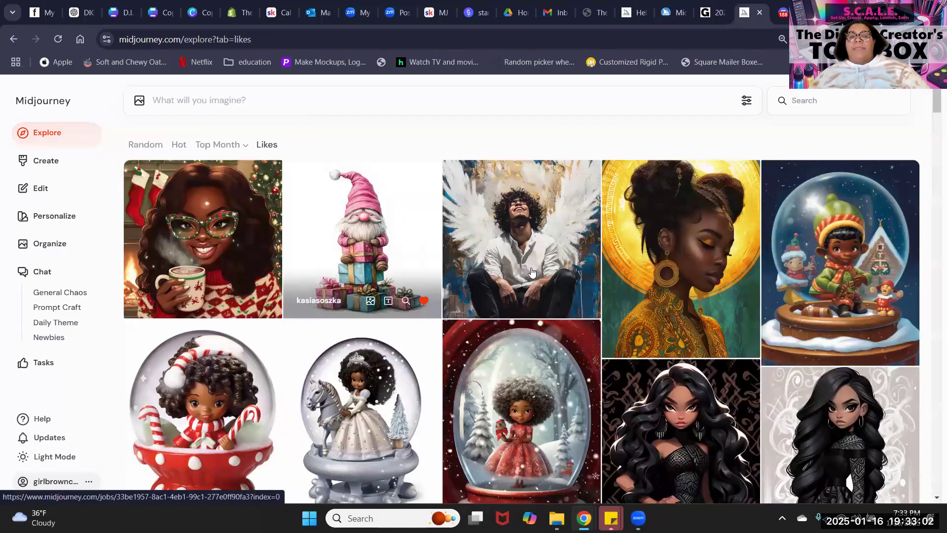
{"action": "scroll", "coordinate": [531, 271], "scroll_direction": "down", "scroll_amount": 5}
{"action": "scroll", "coordinate": [531, 271], "scroll_direction": "down", "scroll_amount": 15}
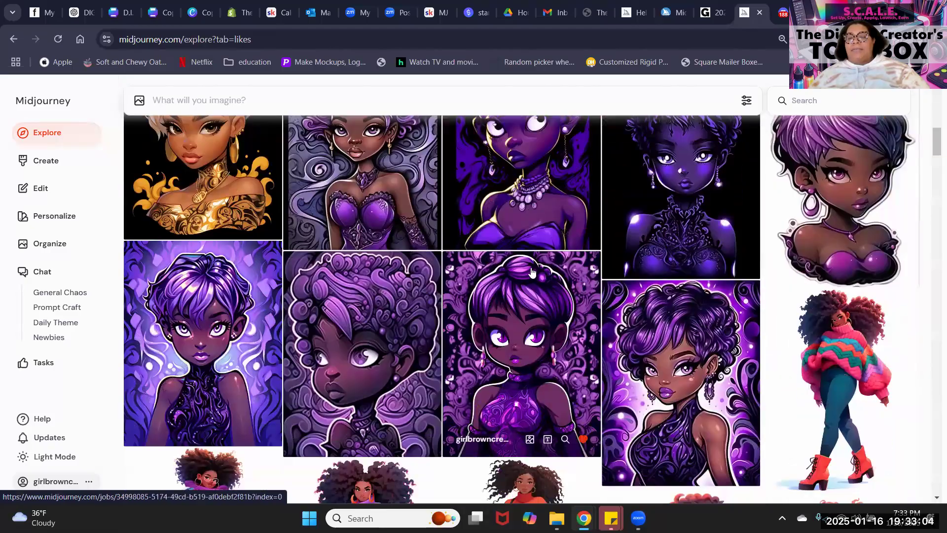
{"action": "scroll", "coordinate": [531, 272], "scroll_direction": "down", "scroll_amount": 15}
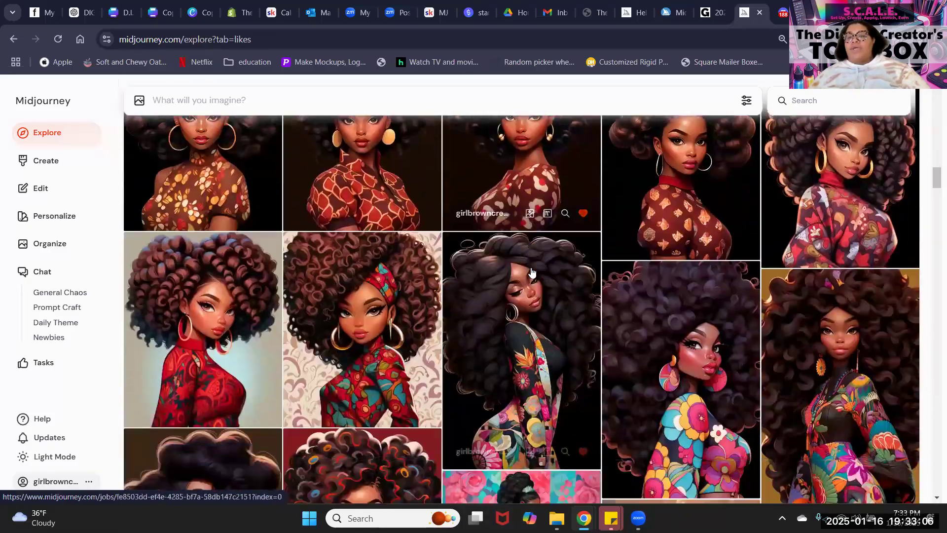
{"action": "scroll", "coordinate": [532, 271], "scroll_direction": "down", "scroll_amount": 15}
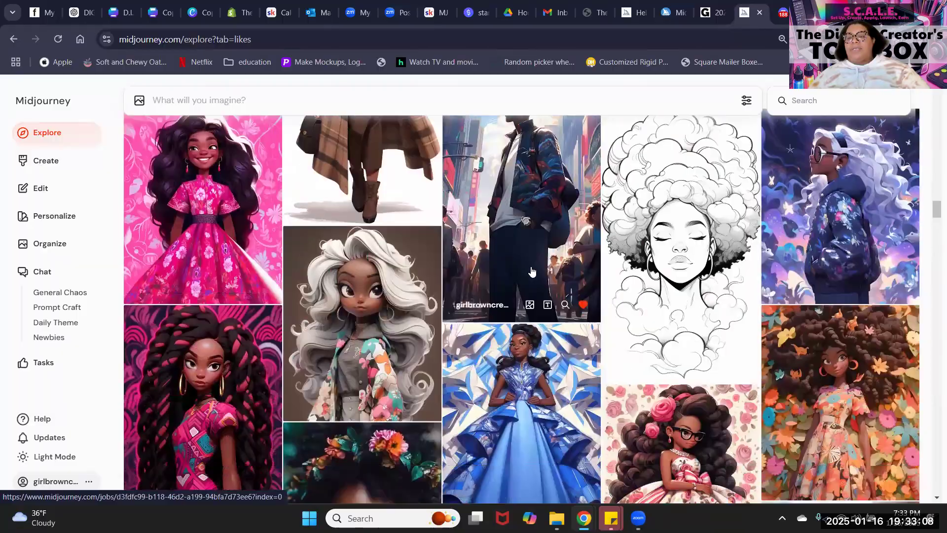
{"action": "scroll", "coordinate": [533, 265], "scroll_direction": "up", "scroll_amount": 15}
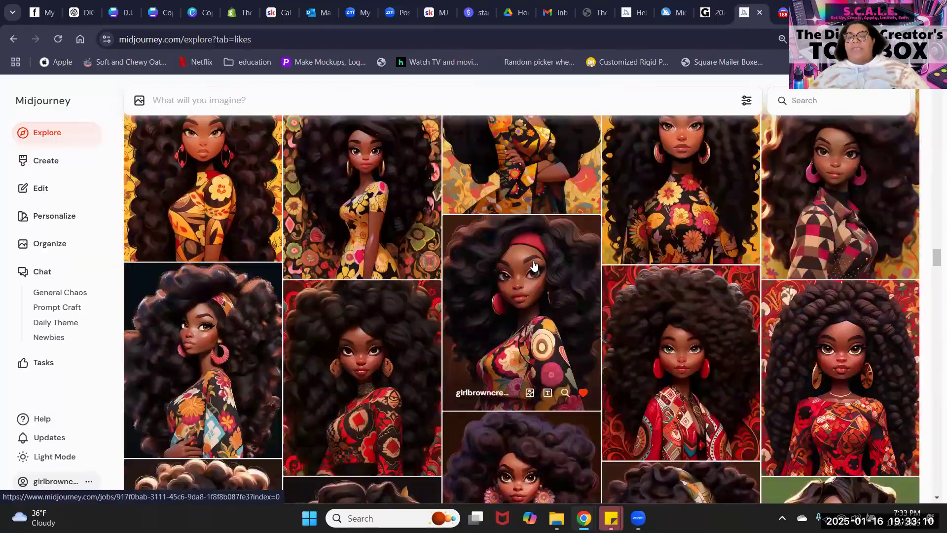
{"action": "scroll", "coordinate": [533, 266], "scroll_direction": "up", "scroll_amount": 15}
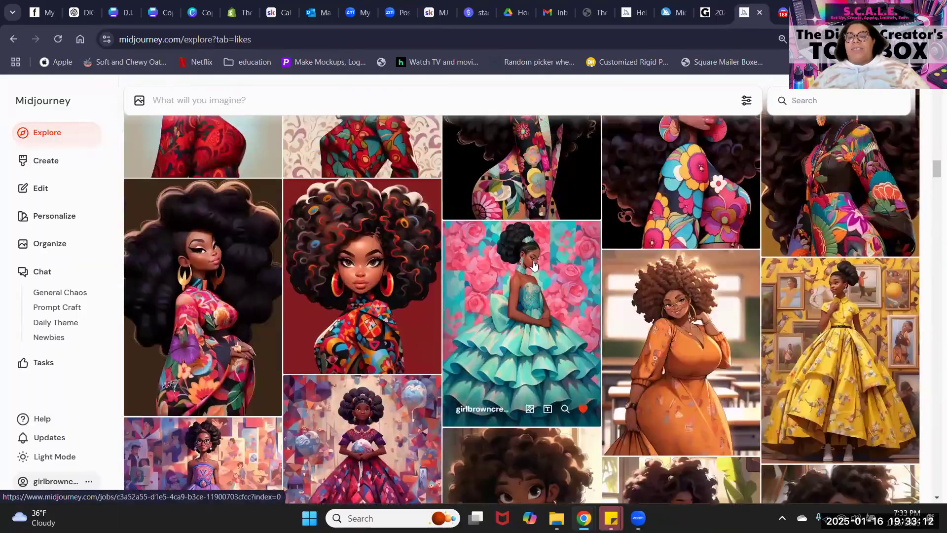
{"action": "scroll", "coordinate": [533, 266], "scroll_direction": "up", "scroll_amount": 15}
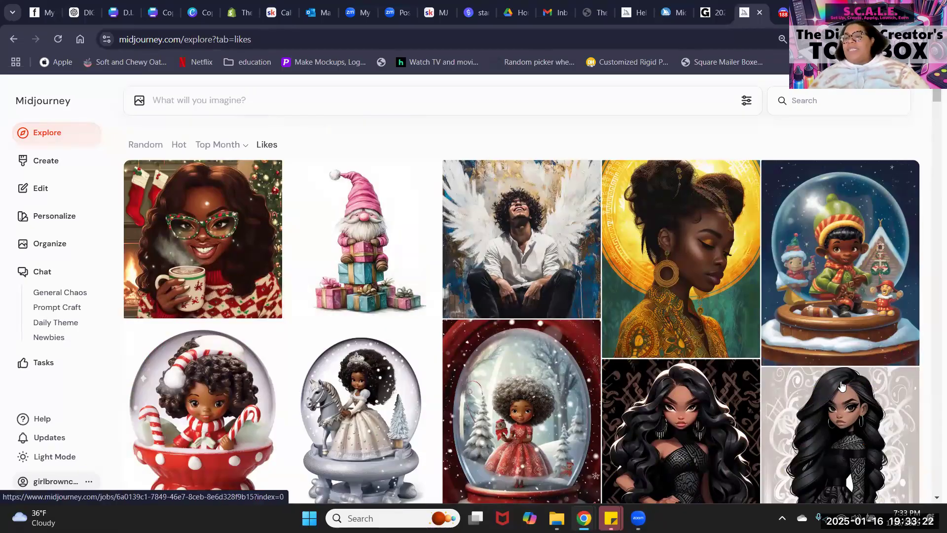
{"action": "scroll", "coordinate": [842, 385], "scroll_direction": "down", "scroll_amount": 15}
{"action": "scroll", "coordinate": [547, 306], "scroll_direction": "down", "scroll_amount": 20}
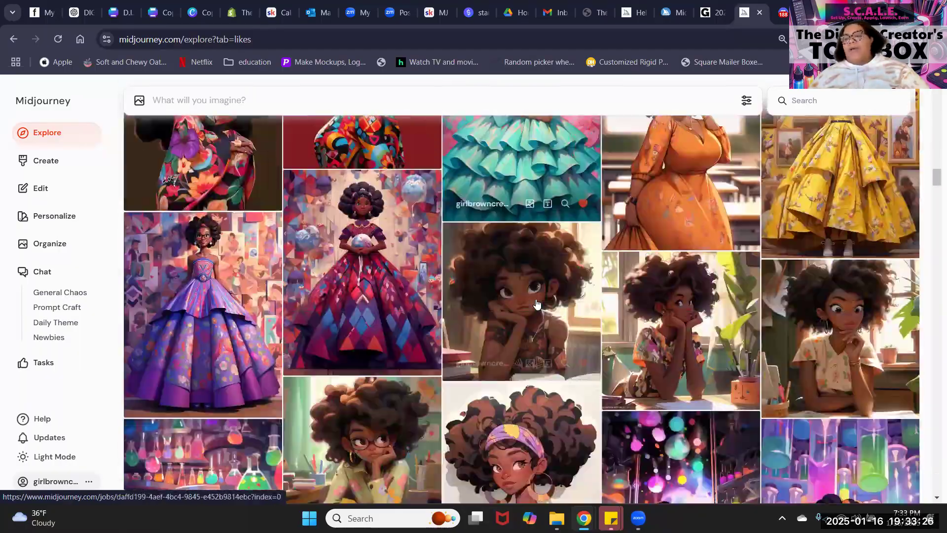
{"action": "scroll", "coordinate": [537, 305], "scroll_direction": "down", "scroll_amount": 20}
{"action": "scroll", "coordinate": [536, 305], "scroll_direction": "down", "scroll_amount": 20}
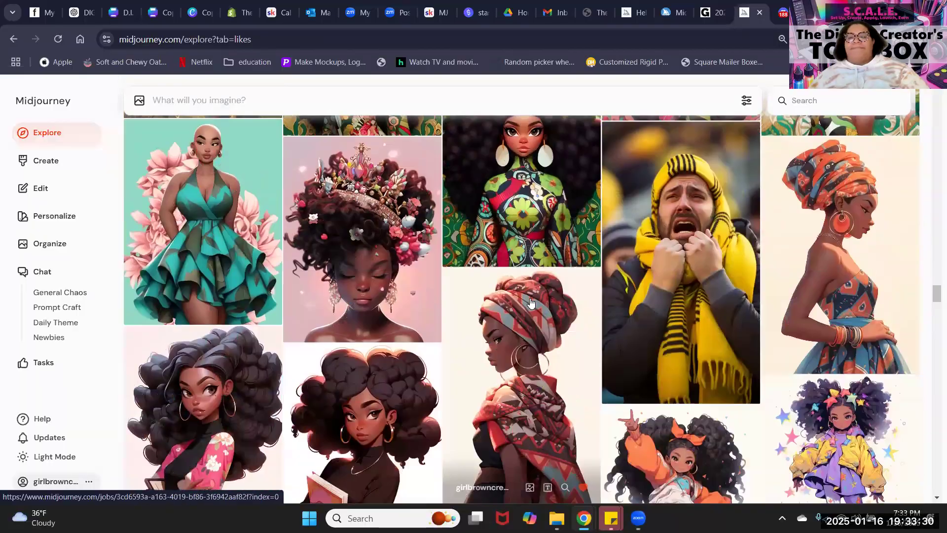
{"action": "scroll", "coordinate": [252, 180], "scroll_direction": "up", "scroll_amount": 8}
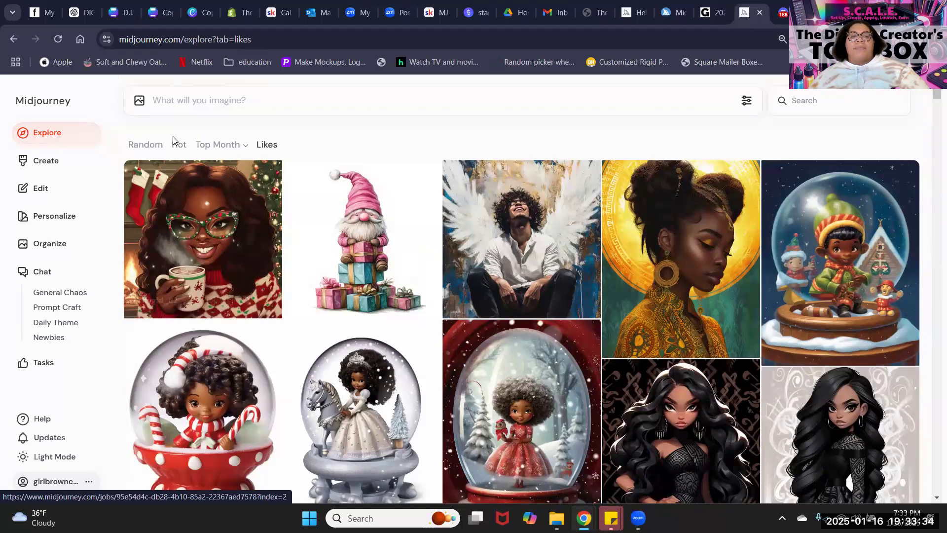
Show the Random images in the Explore gallery and reload them for a different selection.
{"action": "left_click", "coordinate": [141, 145]}
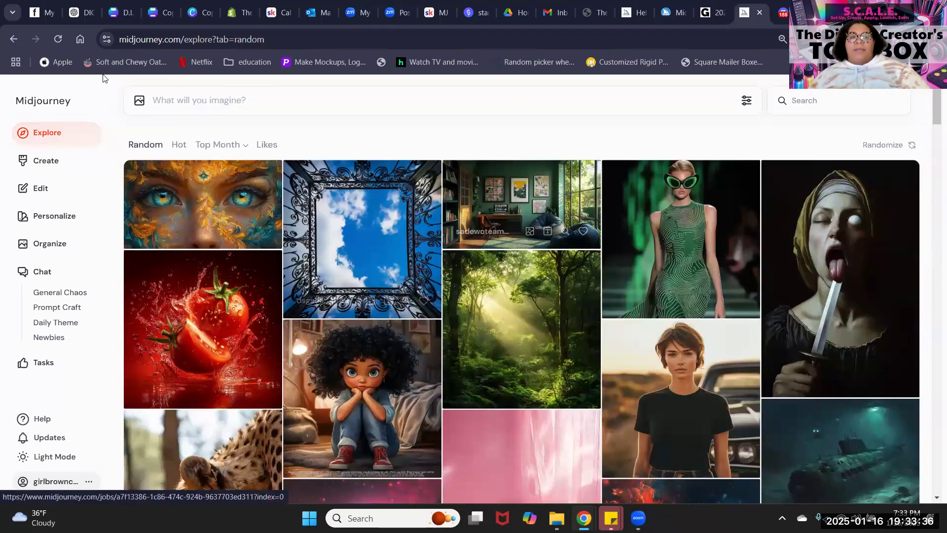
{"action": "left_click", "coordinate": [157, 144]}
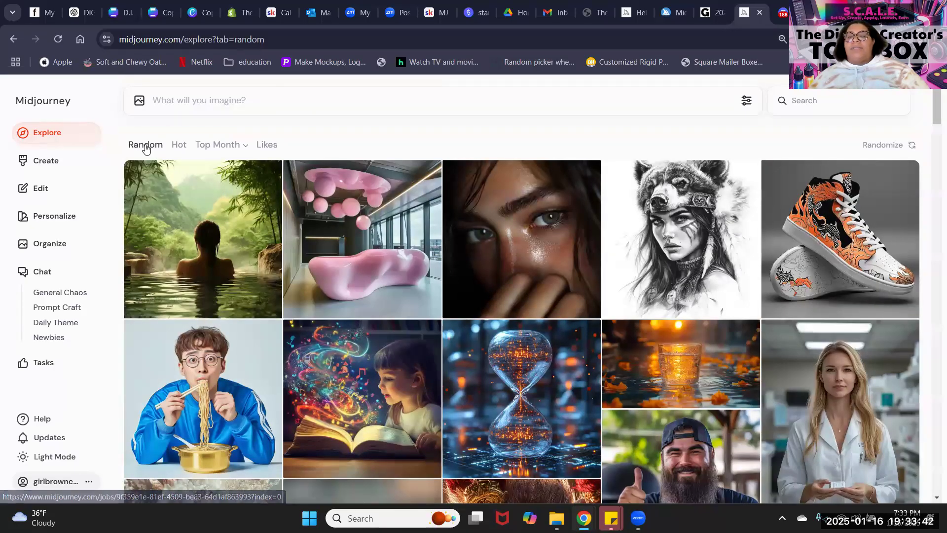
Refresh the Random selection in the Explore gallery three more times to view other images.
{"action": "left_click", "coordinate": [145, 147]}
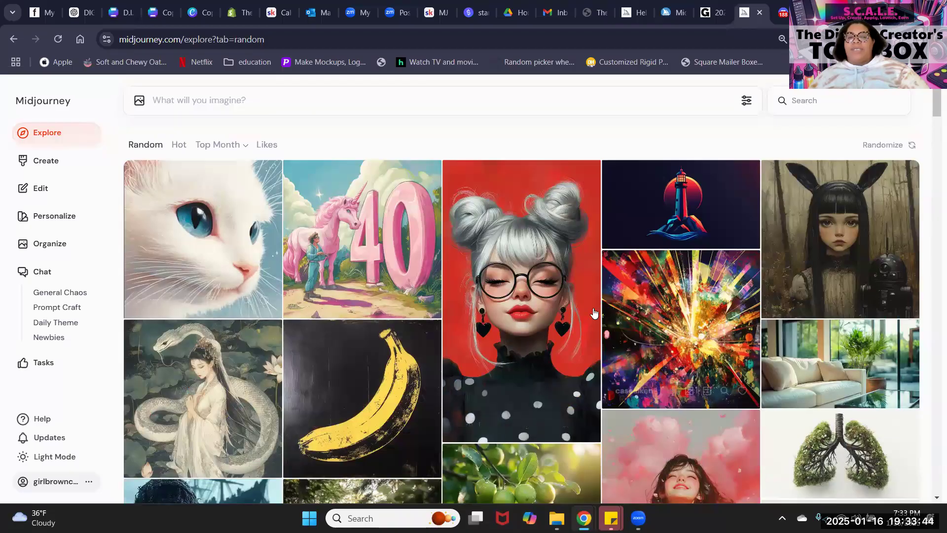
{"action": "left_click", "coordinate": [147, 146]}
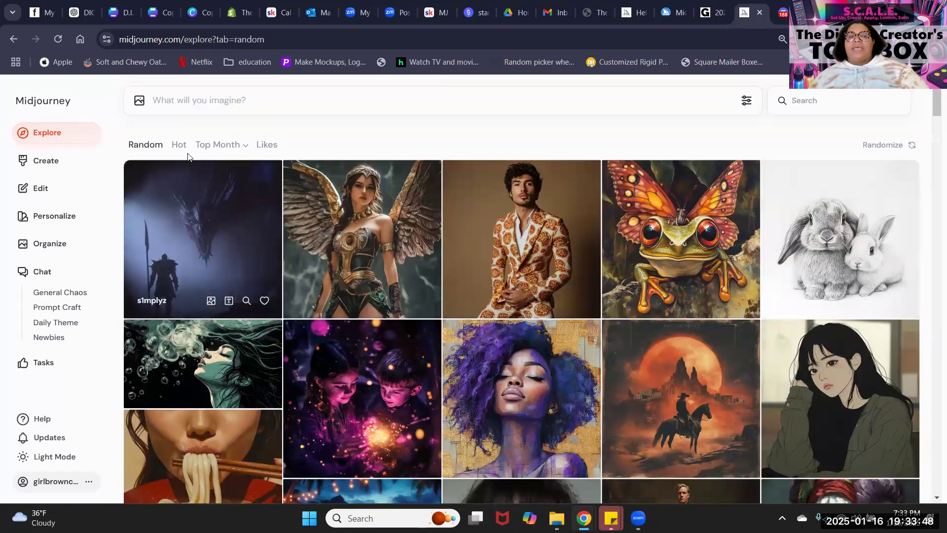
{"action": "left_click", "coordinate": [149, 145]}
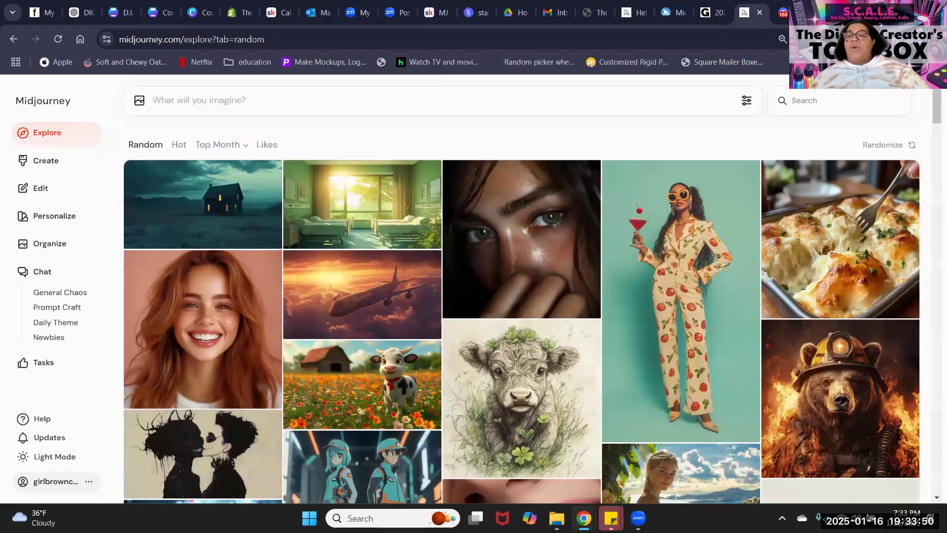
Search the Explore gallery for "cocktails" and browse the matching images.
{"action": "left_click", "coordinate": [829, 100]}
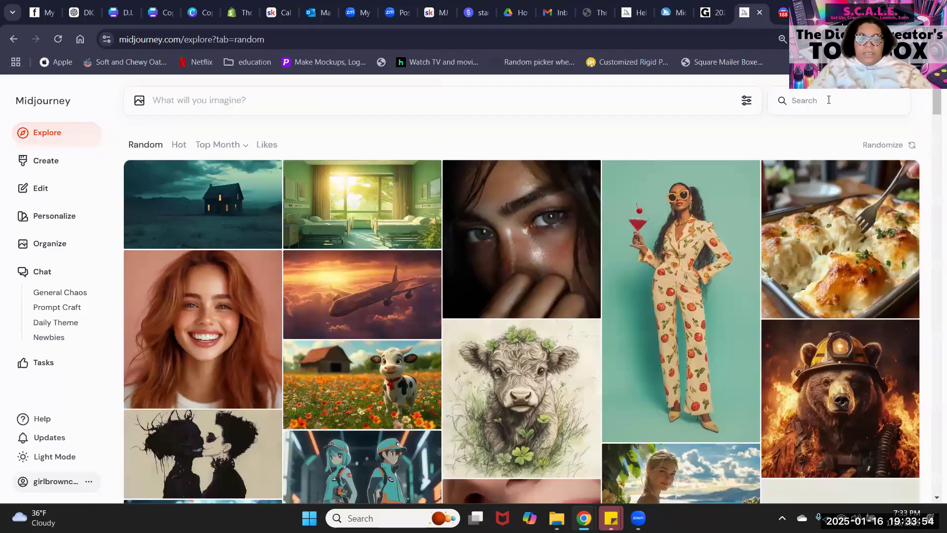
{"action": "type", "text": "cocktails"}
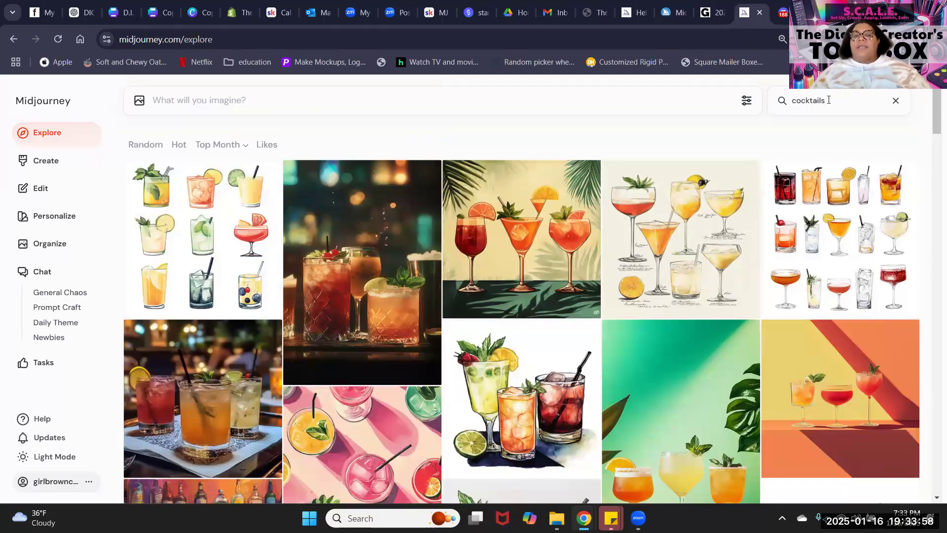
{"action": "scroll", "coordinate": [736, 257], "scroll_direction": "down", "scroll_amount": 12}
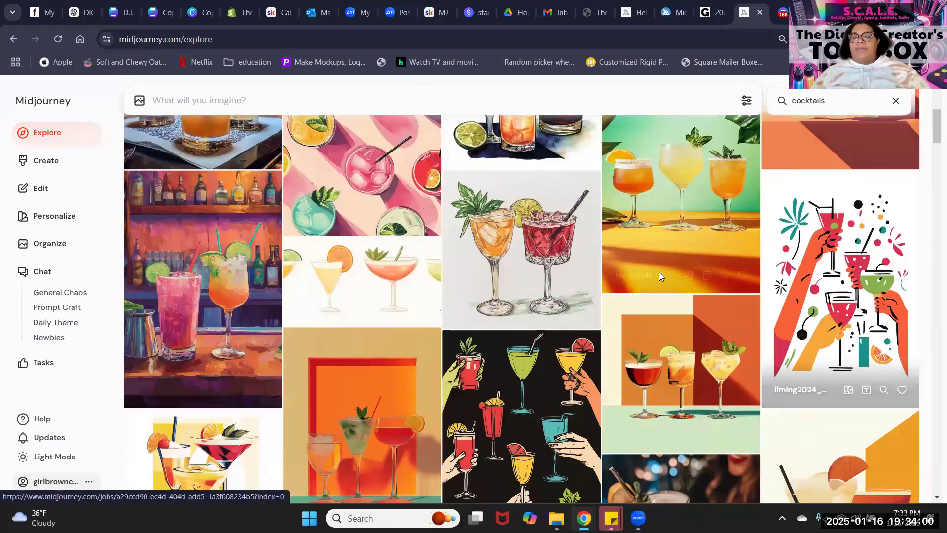
{"action": "scroll", "coordinate": [681, 236], "scroll_direction": "up", "scroll_amount": 5}
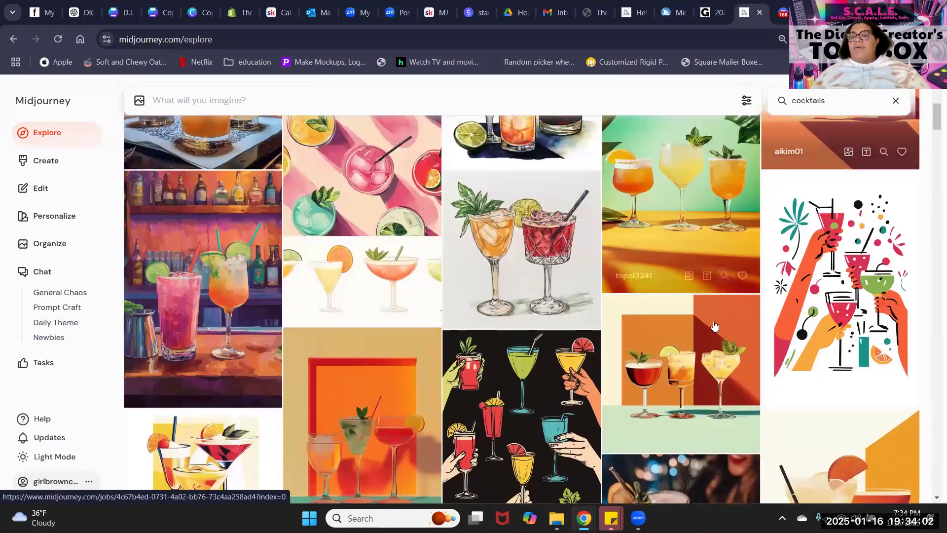
Search the Explore gallery for "character sheet" and open the model sheet of the red-haired girl in a teal shirt to view its prompt.
{"action": "left_click", "coordinate": [851, 98]}
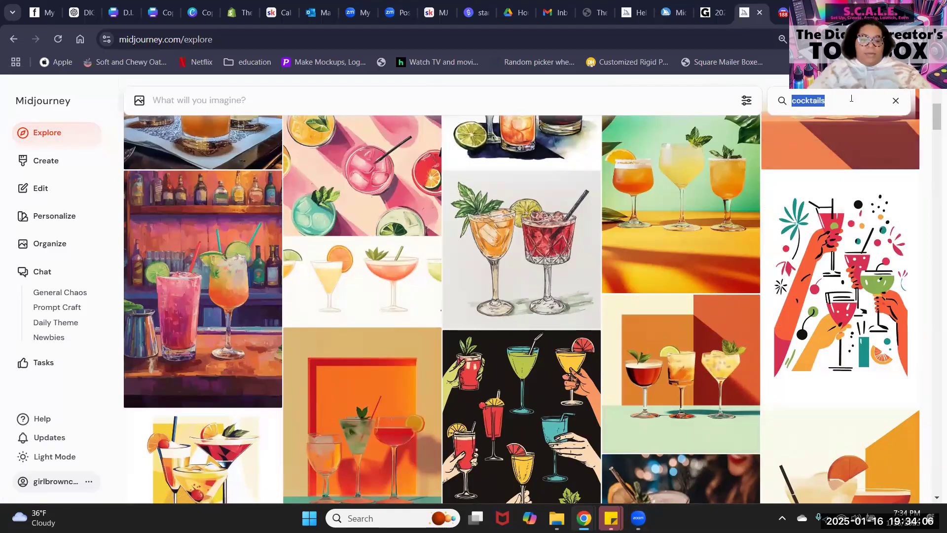
{"action": "type", "text": "character she"}
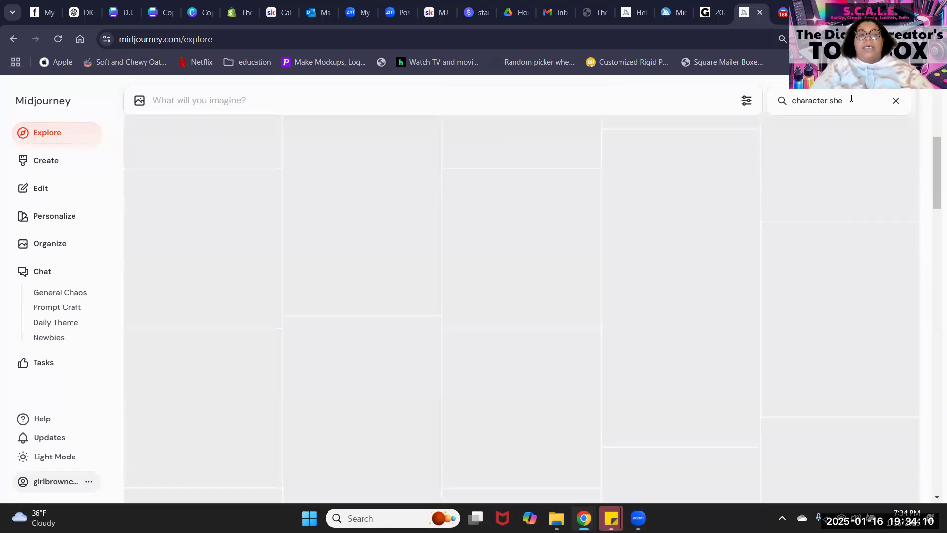
{"action": "type", "text": "et"}
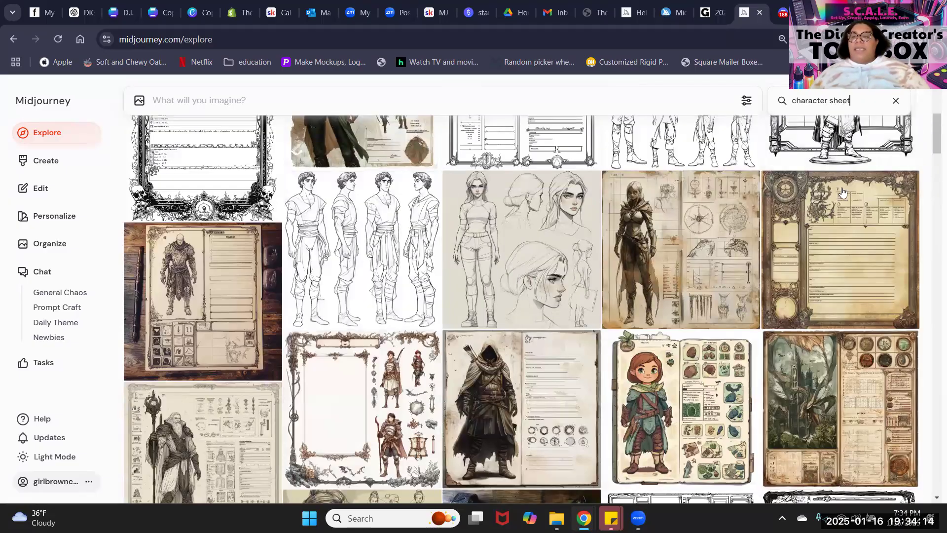
{"action": "scroll", "coordinate": [518, 156], "scroll_direction": "down", "scroll_amount": 12}
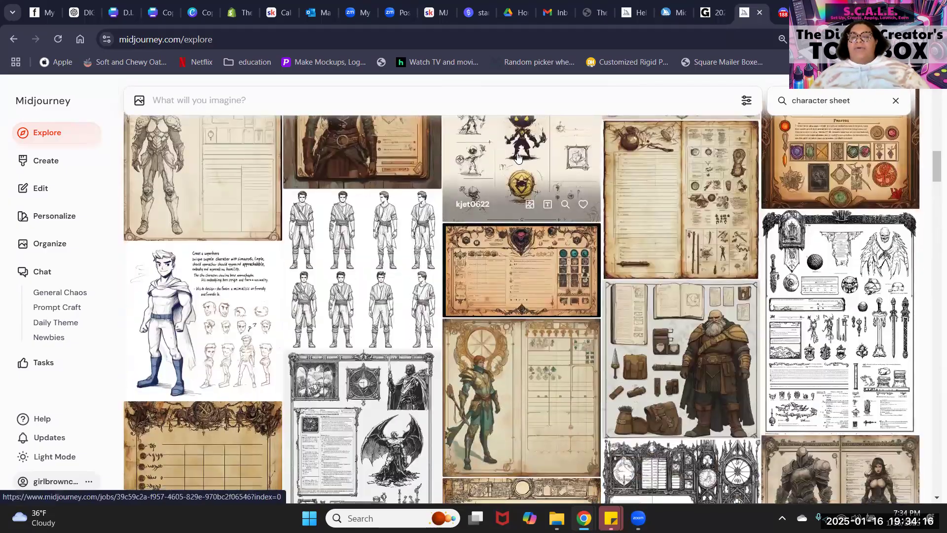
{"action": "scroll", "coordinate": [518, 156], "scroll_direction": "down", "scroll_amount": 15}
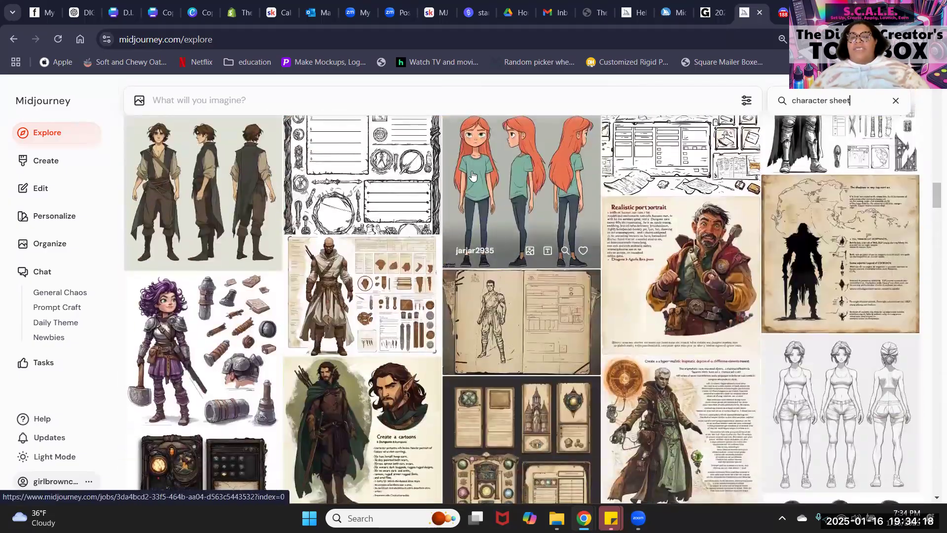
{"action": "left_click", "coordinate": [473, 176]}
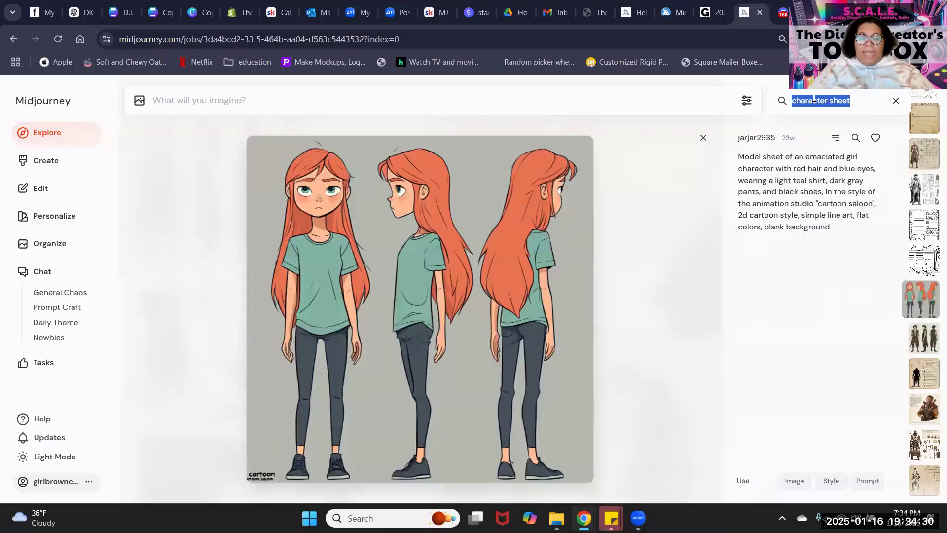
Replace the gallery search with "paint spalsh" and look through the matching images.
{"action": "type", "text": "pa"}
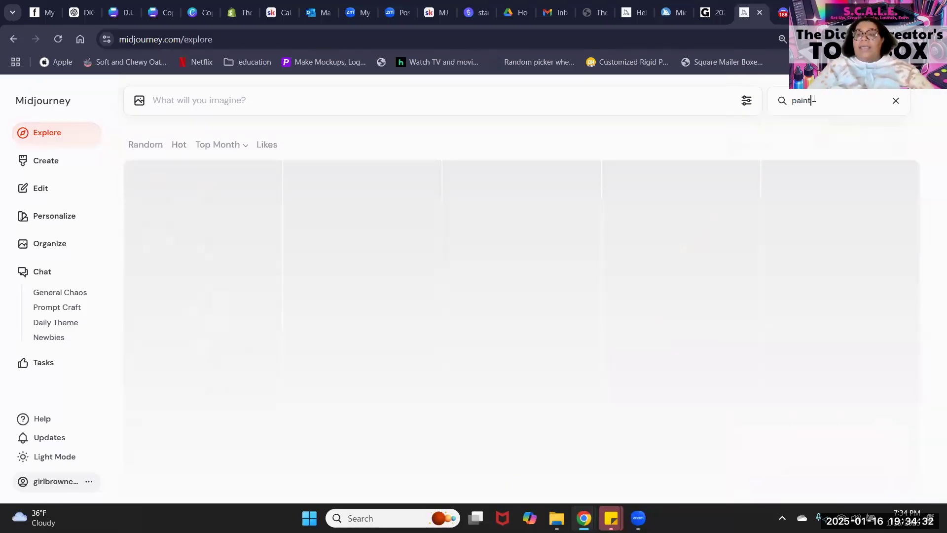
{"action": "type", "text": "int"}
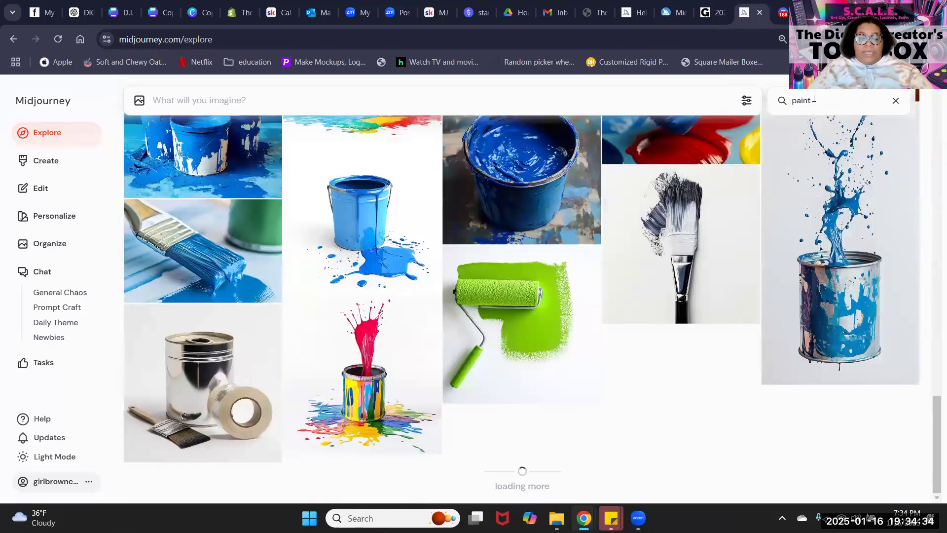
{"action": "type", "text": " spals"}
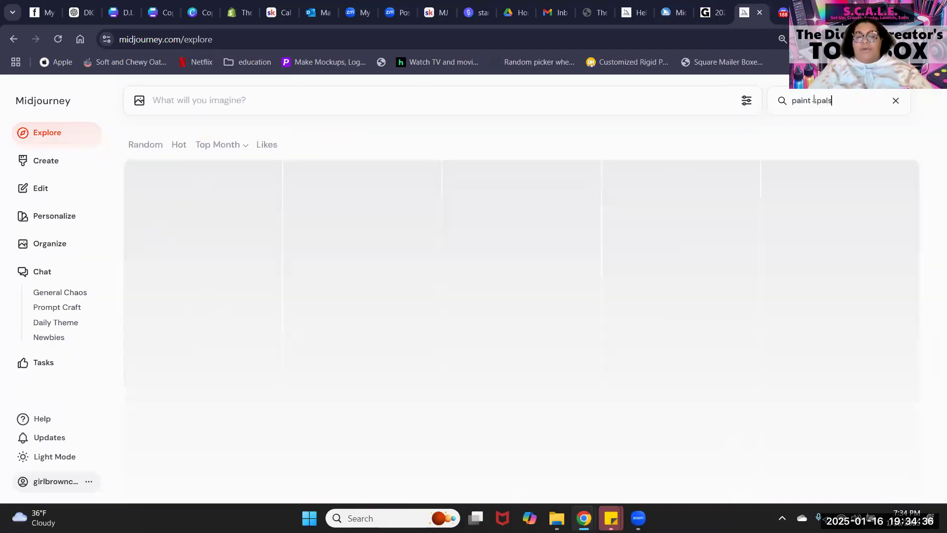
{"action": "type", "text": "h"}
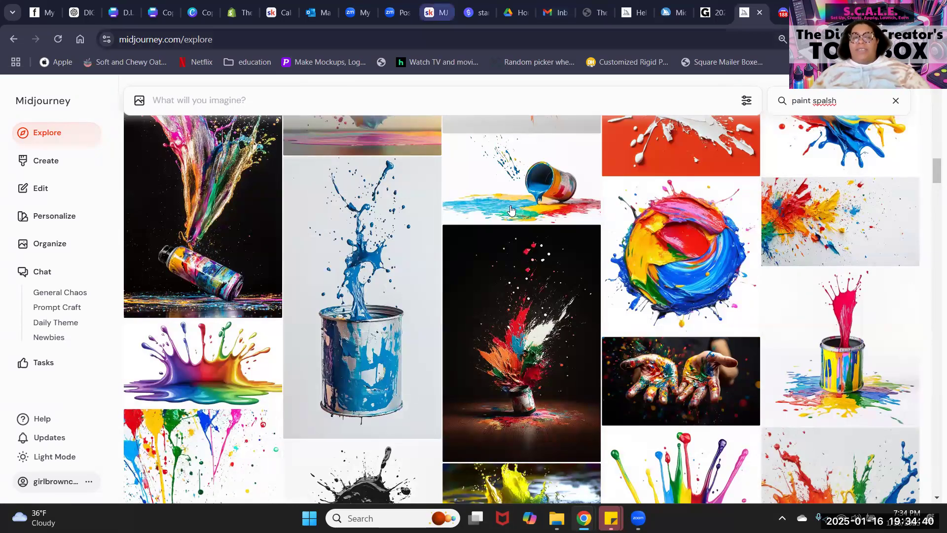
{"action": "scroll", "coordinate": [530, 148], "scroll_direction": "down", "scroll_amount": 10}
{"action": "scroll", "coordinate": [530, 148], "scroll_direction": "up", "scroll_amount": 5}
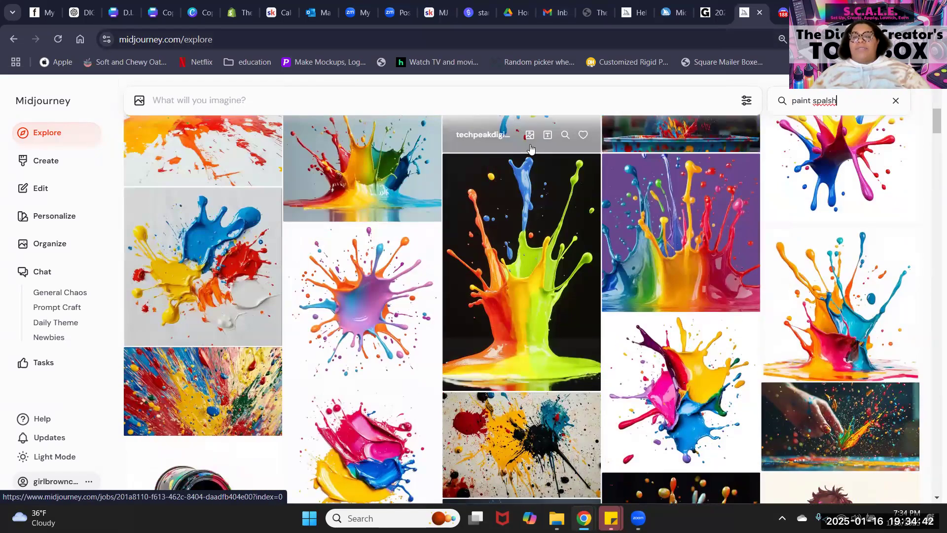
{"action": "scroll", "coordinate": [537, 128], "scroll_direction": "up", "scroll_amount": 3}
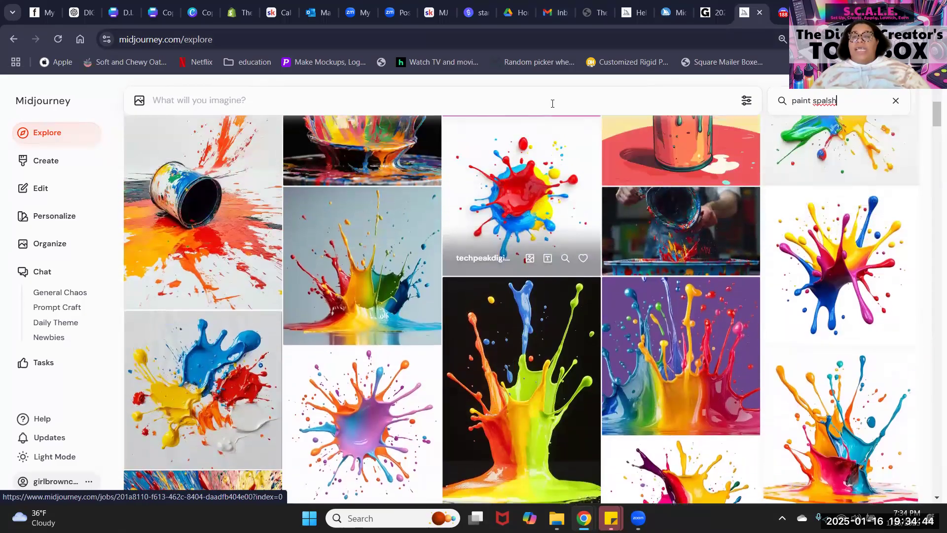
Clear the search text and browse the Random images in the Explore gallery.
{"action": "left_click", "coordinate": [900, 103]}
{"action": "scroll", "coordinate": [435, 242], "scroll_direction": "down", "scroll_amount": 20}
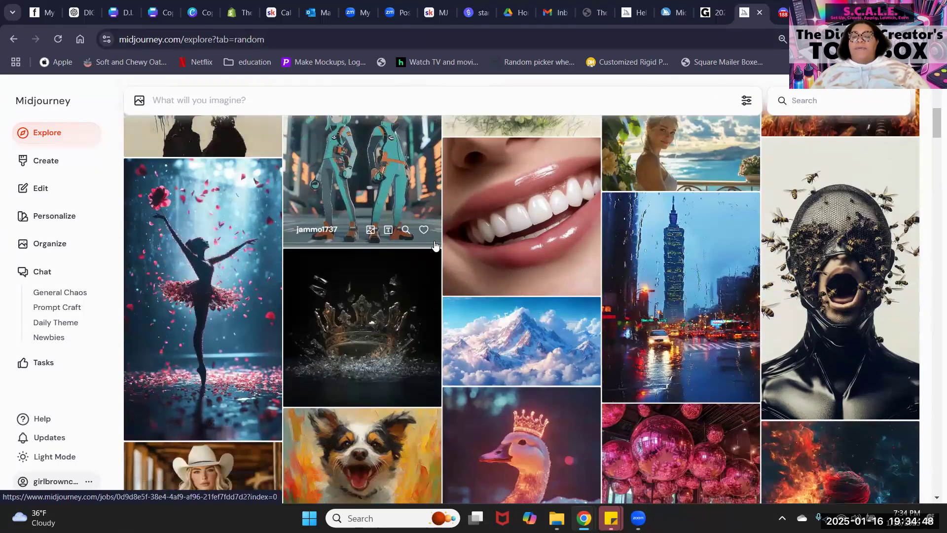
{"action": "scroll", "coordinate": [439, 236], "scroll_direction": "down", "scroll_amount": 10}
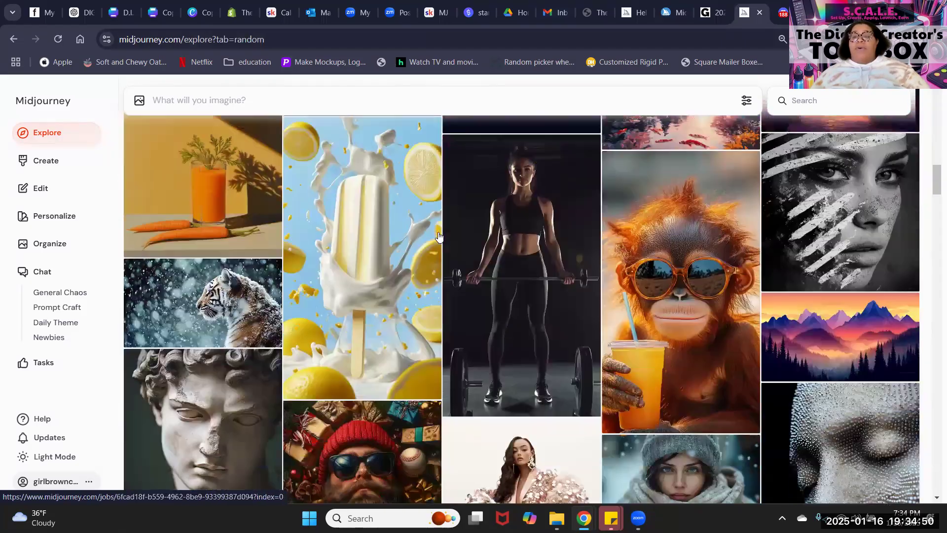
{"action": "scroll", "coordinate": [439, 237], "scroll_direction": "up", "scroll_amount": 8}
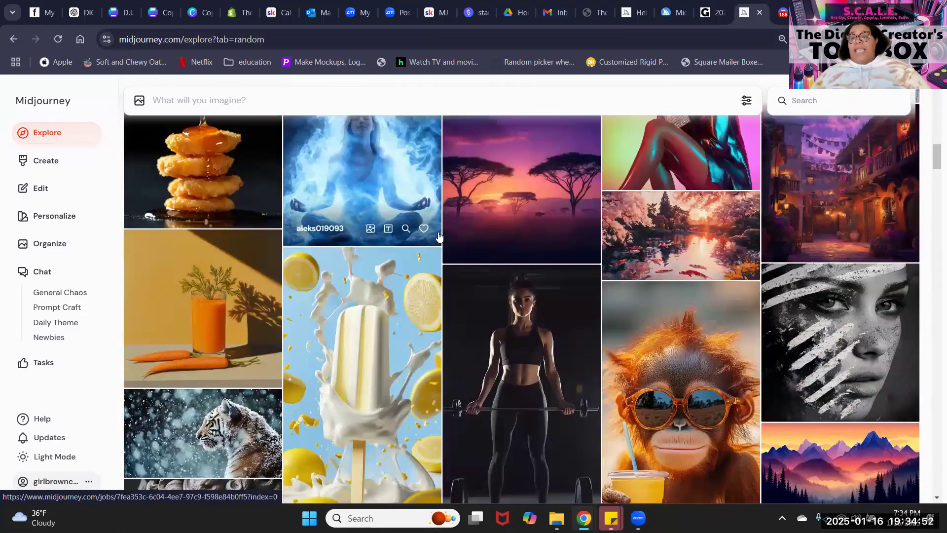
{"action": "scroll", "coordinate": [439, 237], "scroll_direction": "up", "scroll_amount": 8}
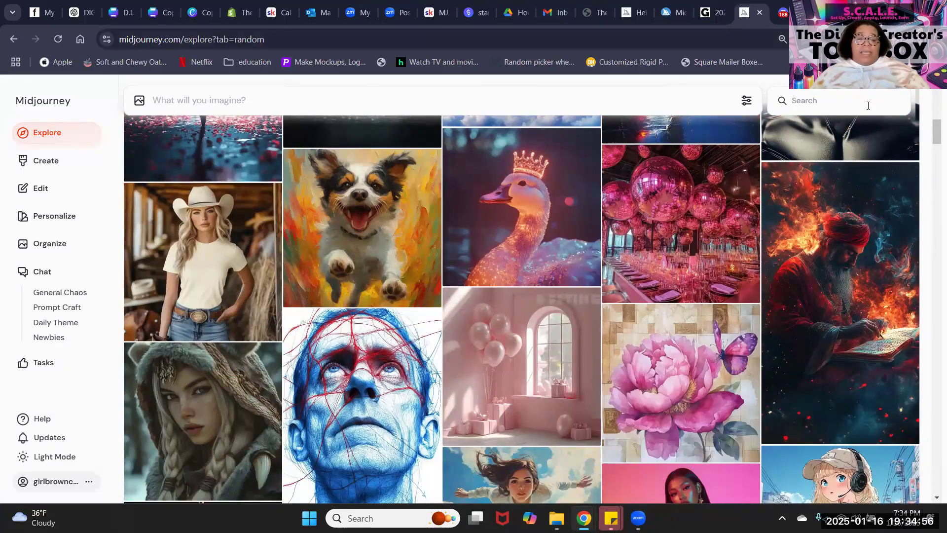
Search the Explore gallery for "florals" and browse the floral images and patterns.
{"action": "type", "text": "florals"}
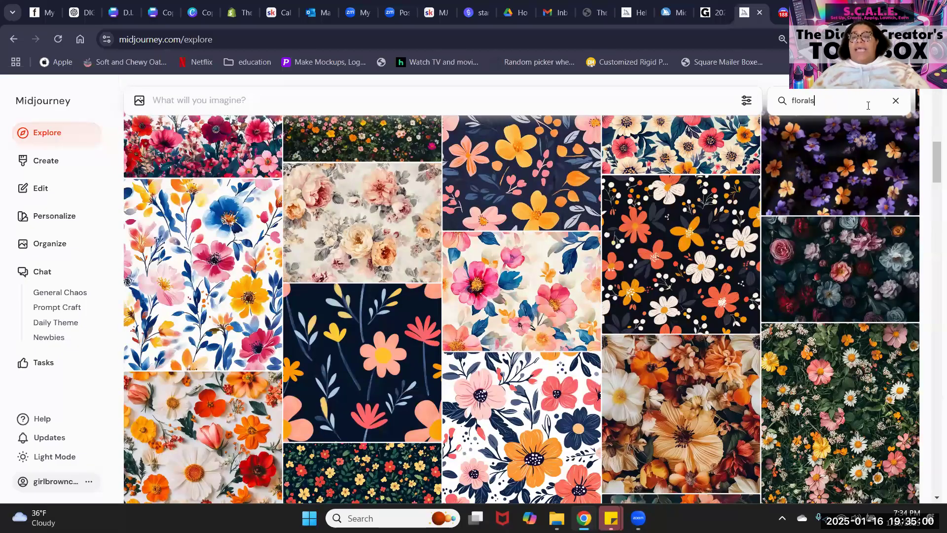
{"action": "scroll", "coordinate": [492, 214], "scroll_direction": "down", "scroll_amount": 15}
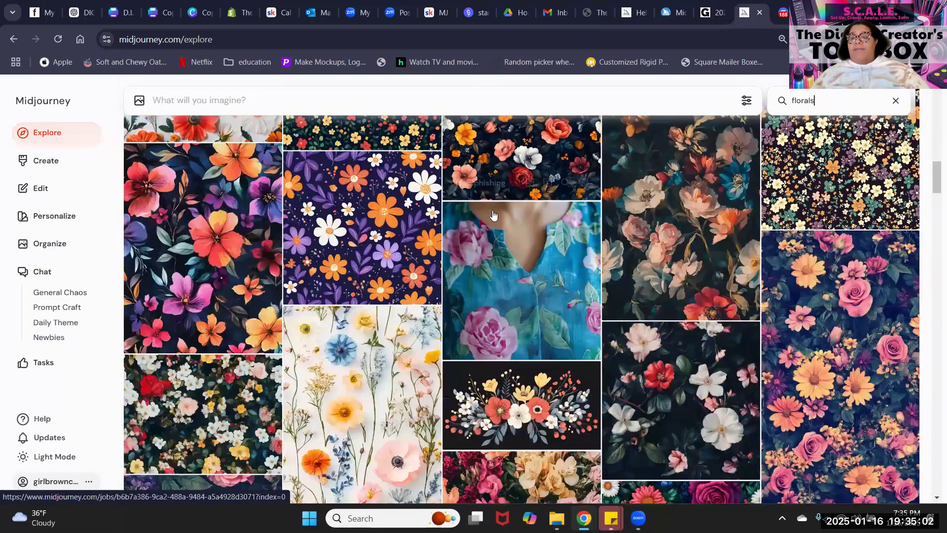
{"action": "scroll", "coordinate": [491, 214], "scroll_direction": "down", "scroll_amount": 15}
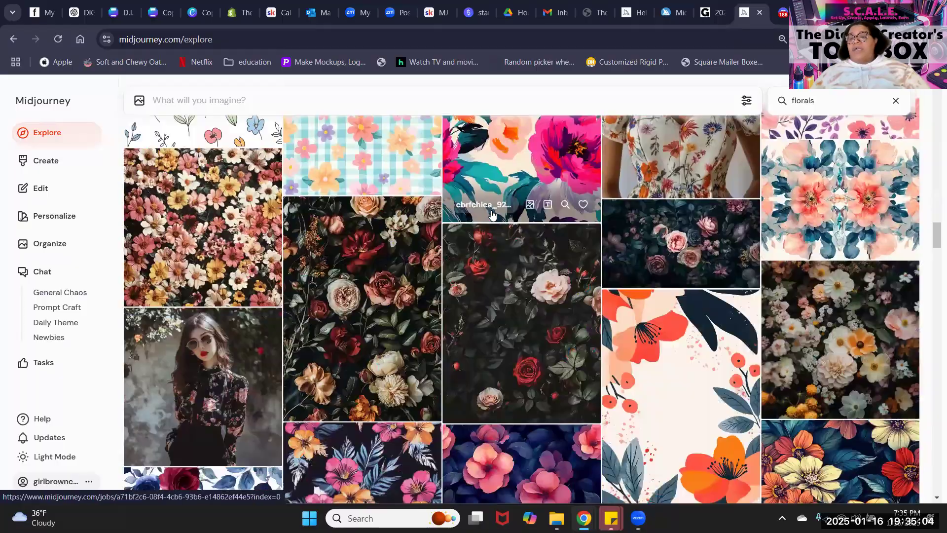
{"action": "scroll", "coordinate": [492, 213], "scroll_direction": "down", "scroll_amount": 10}
{"action": "scroll", "coordinate": [492, 214], "scroll_direction": "down", "scroll_amount": 15}
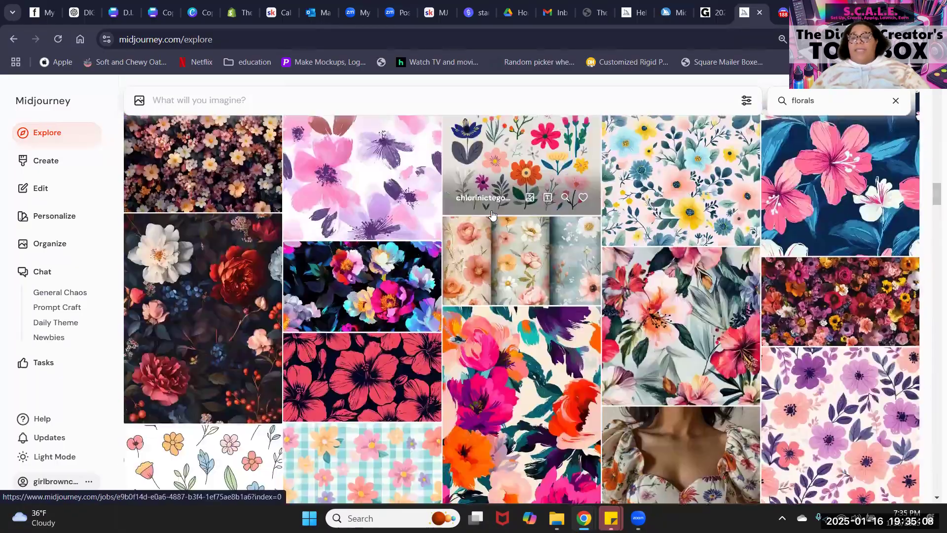
{"action": "scroll", "coordinate": [492, 214], "scroll_direction": "down", "scroll_amount": 15}
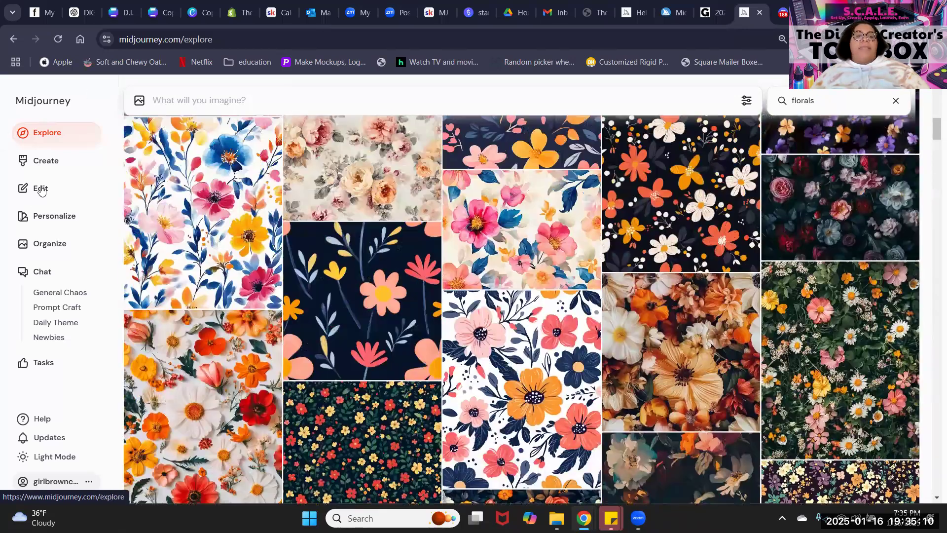
Open the Create page and browse the previously generated images with their prompts and parameters.
{"action": "left_click", "coordinate": [51, 170]}
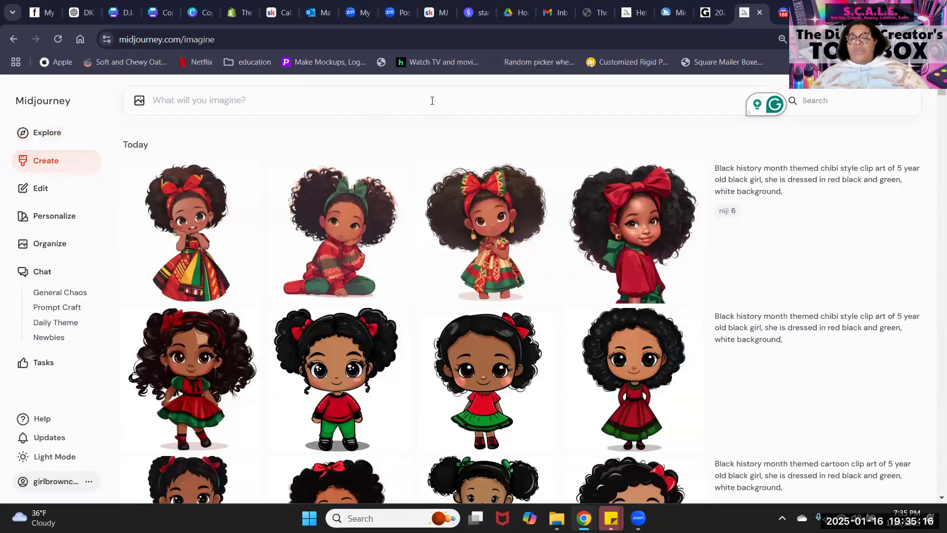
{"action": "scroll", "coordinate": [557, 172], "scroll_direction": "down", "scroll_amount": 20}
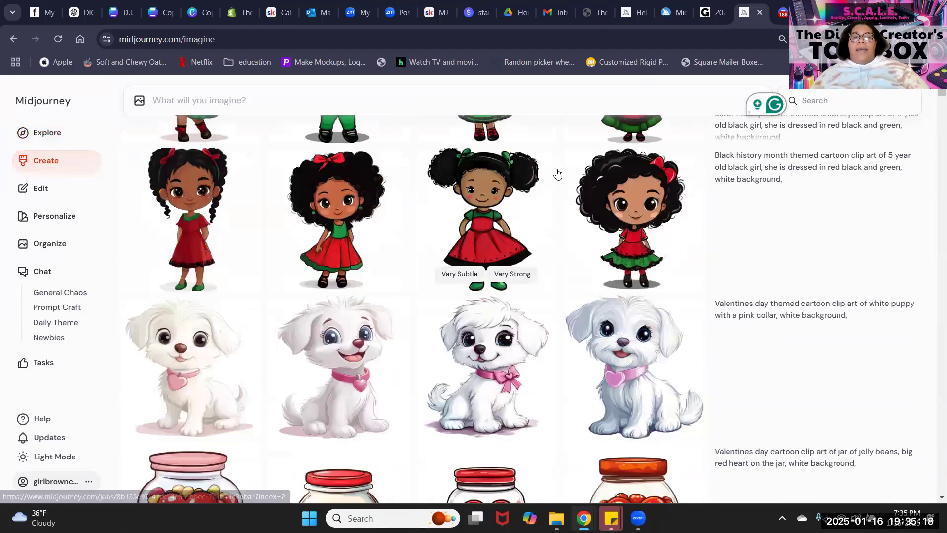
{"action": "scroll", "coordinate": [558, 173], "scroll_direction": "down", "scroll_amount": 20}
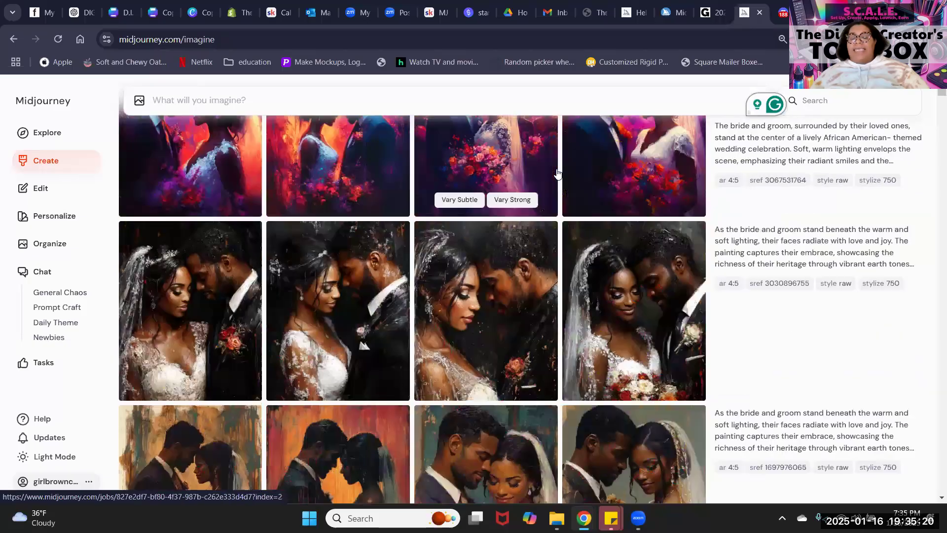
{"action": "scroll", "coordinate": [557, 173], "scroll_direction": "down", "scroll_amount": 20}
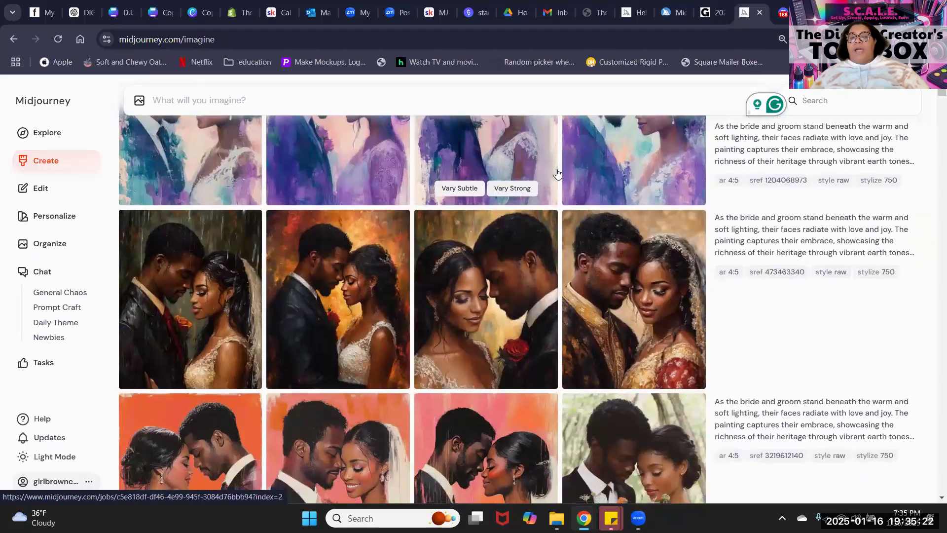
{"action": "scroll", "coordinate": [558, 173], "scroll_direction": "down", "scroll_amount": 15}
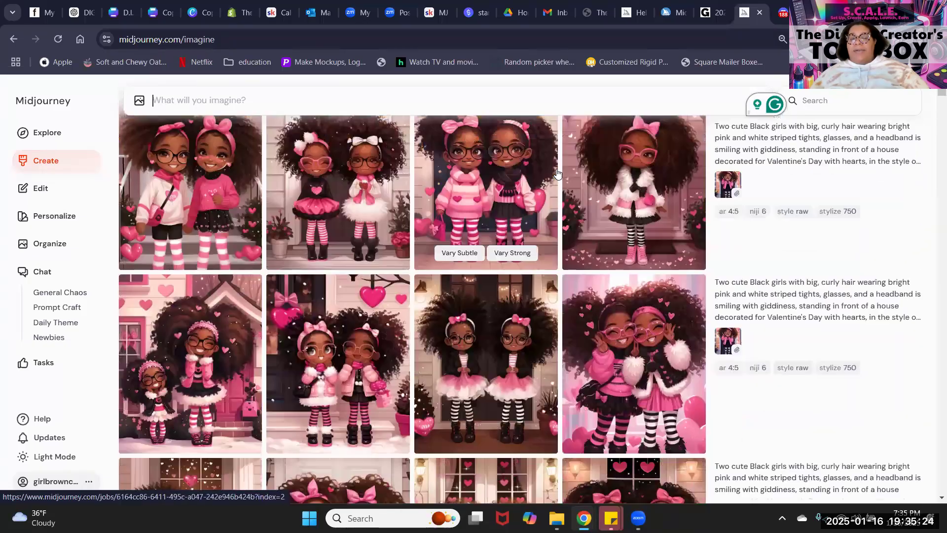
{"action": "scroll", "coordinate": [558, 172], "scroll_direction": "down", "scroll_amount": 20}
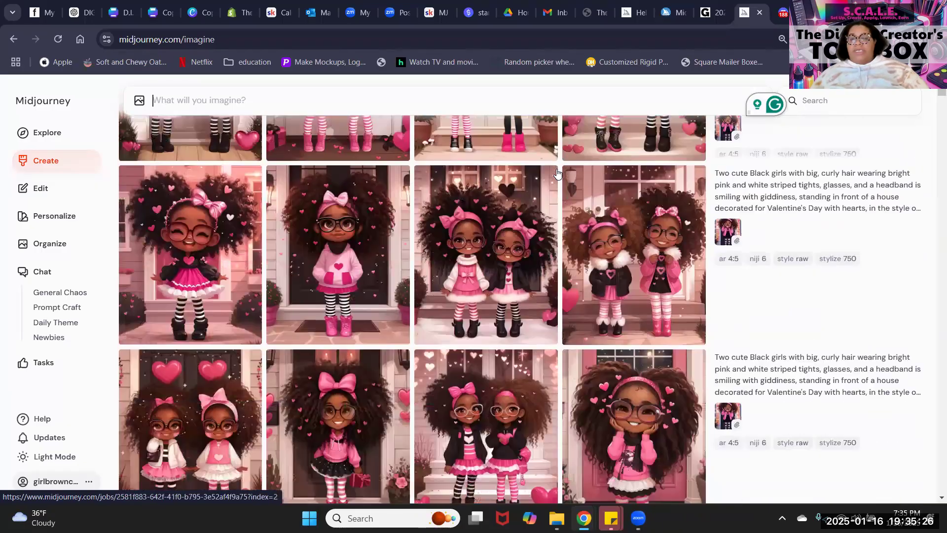
{"action": "scroll", "coordinate": [557, 173], "scroll_direction": "down", "scroll_amount": 10}
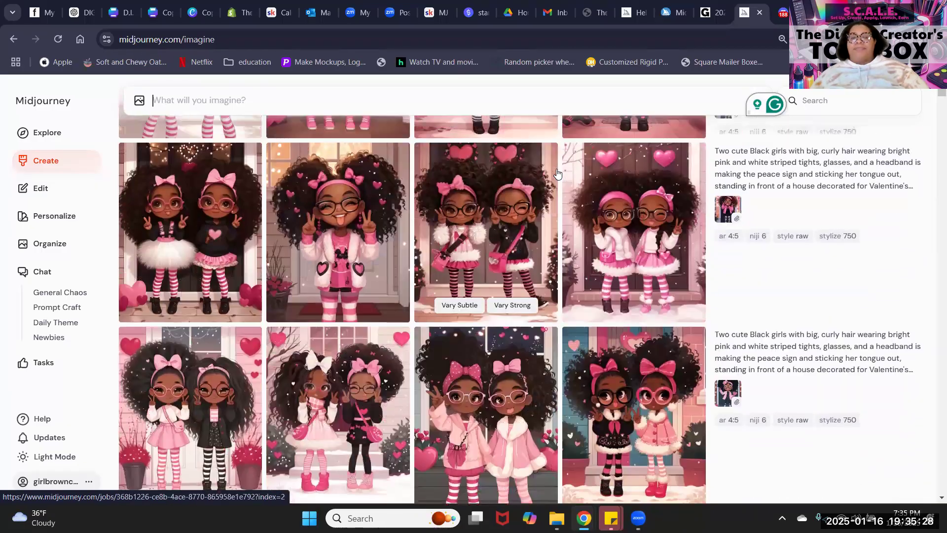
Open a generated Valentine's Day image from the Create page, enlarge it to full view and look through the neighbouring images.
{"action": "left_click", "coordinate": [180, 162]}
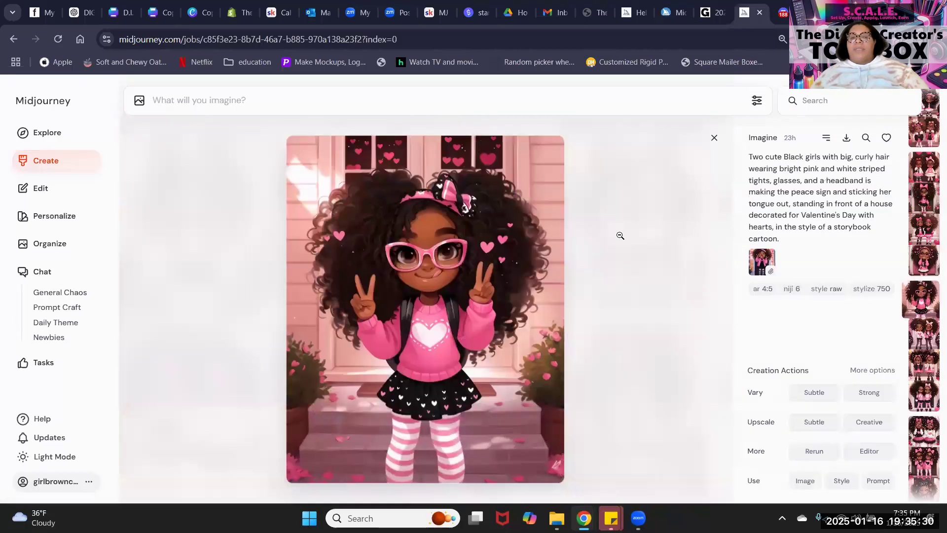
{"action": "scroll", "coordinate": [620, 236], "scroll_direction": "down", "scroll_amount": 1}
{"action": "left_click", "coordinate": [346, 254]}
{"action": "scroll", "coordinate": [620, 246], "scroll_direction": "down", "scroll_amount": 5}
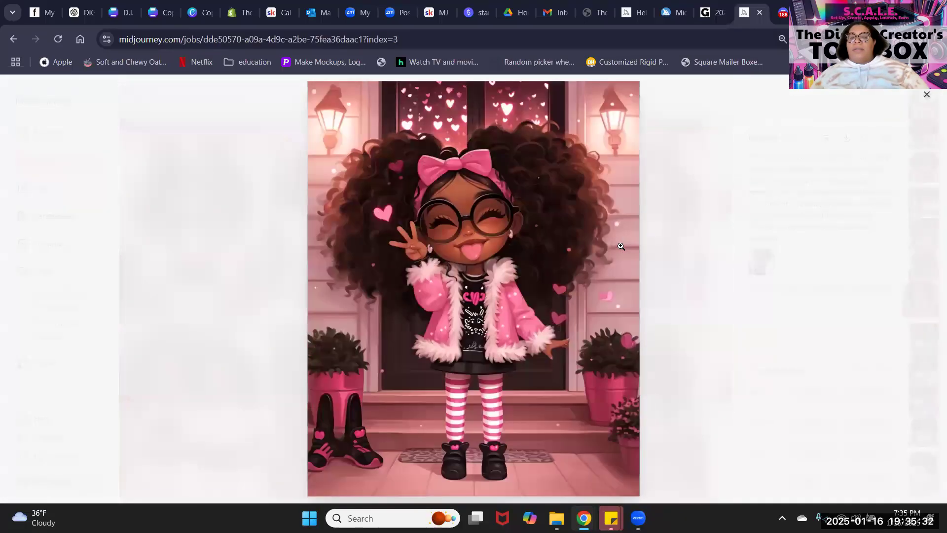
{"action": "scroll", "coordinate": [620, 245], "scroll_direction": "down", "scroll_amount": 4}
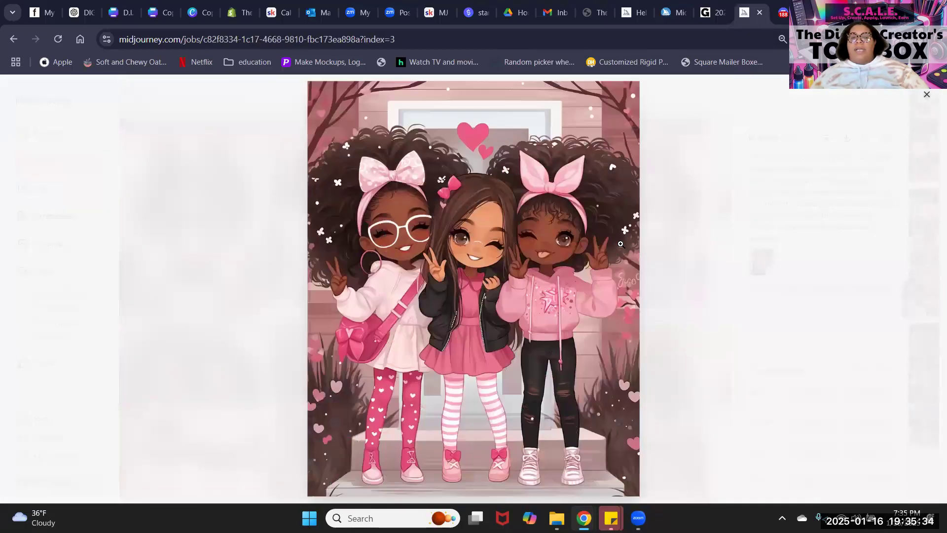
{"action": "scroll", "coordinate": [620, 243], "scroll_direction": "down", "scroll_amount": 4}
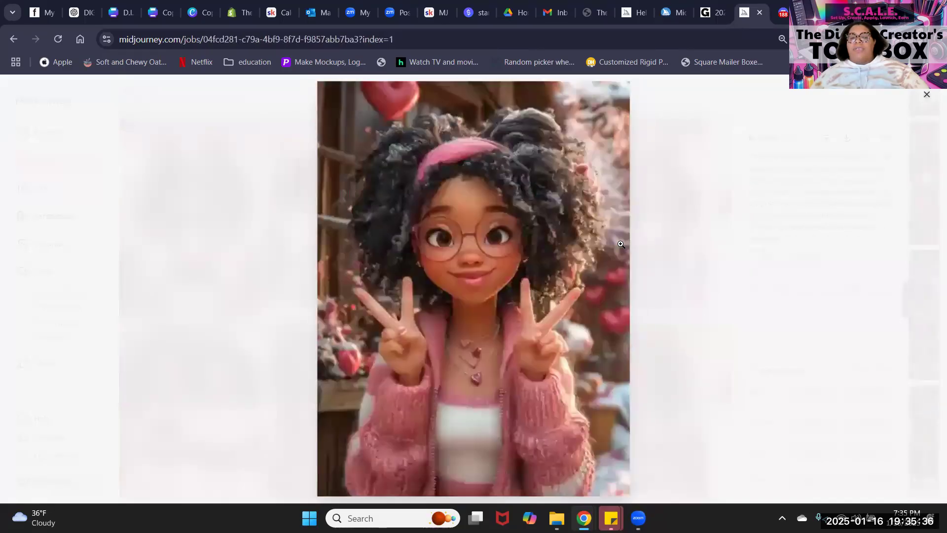
{"action": "scroll", "coordinate": [620, 246], "scroll_direction": "down", "scroll_amount": 1}
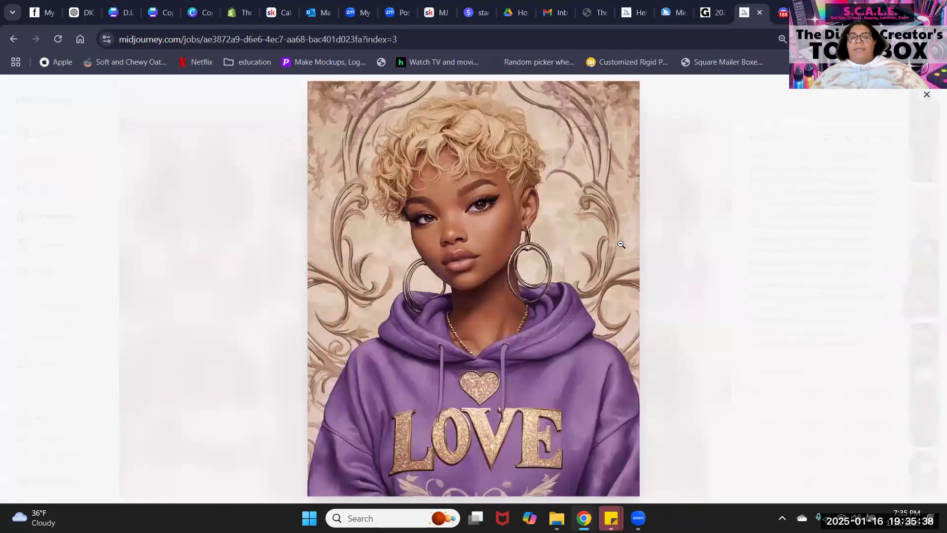
Browse the earlier generations one by one in full view, examining the stylized portraits, the fashion characters with dogs and the different art styles.
{"action": "scroll", "coordinate": [621, 244], "scroll_direction": "down", "scroll_amount": 4}
{"action": "scroll", "coordinate": [620, 244], "scroll_direction": "down", "scroll_amount": 4}
{"action": "scroll", "coordinate": [621, 244], "scroll_direction": "down", "scroll_amount": 4}
{"action": "scroll", "coordinate": [621, 245], "scroll_direction": "down", "scroll_amount": 4}
{"action": "scroll", "coordinate": [620, 244], "scroll_direction": "down", "scroll_amount": 4}
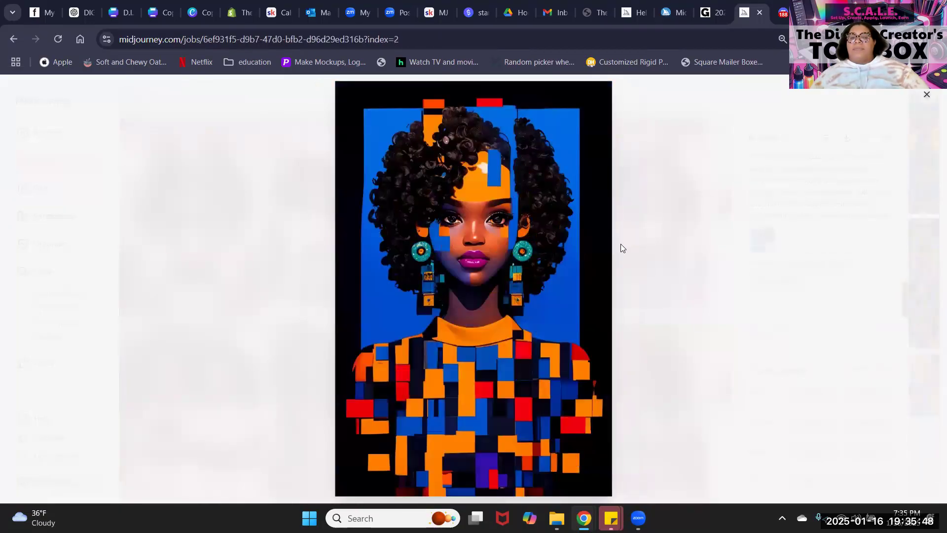
{"action": "scroll", "coordinate": [621, 246], "scroll_direction": "down", "scroll_amount": 1}
{"action": "key", "text": "Right"}
{"action": "key", "text": "Right"}
{"action": "key", "text": "Right"}
{"action": "key", "text": "Right"}
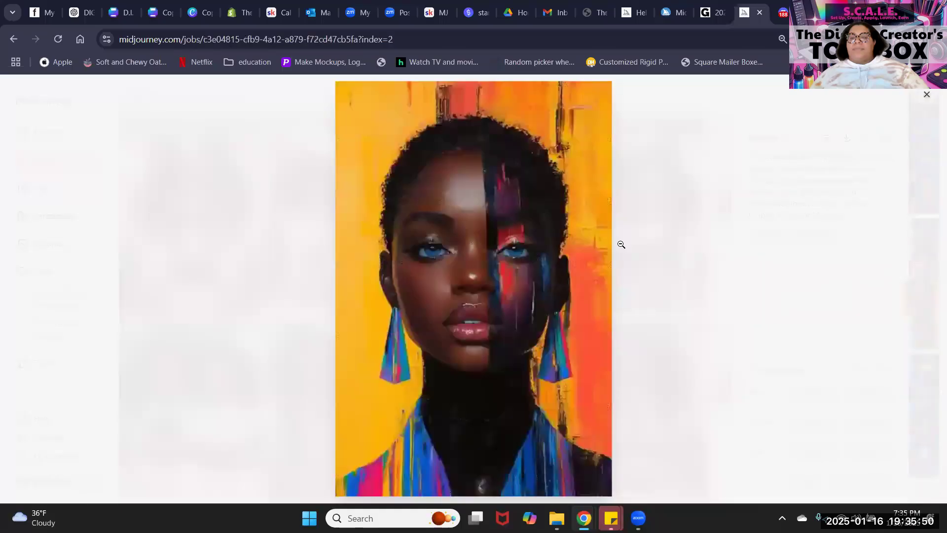
{"action": "key", "text": "Right"}
{"action": "key", "text": "Right"}
{"action": "key", "text": "Right"}
{"action": "key", "text": "Right"}
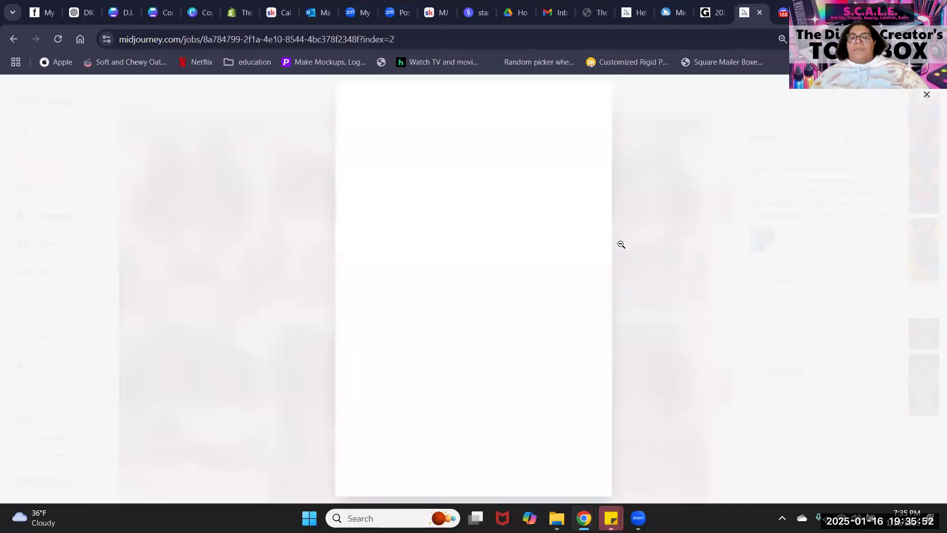
{"action": "key", "text": "Right"}
{"action": "key", "text": "Right"}
{"action": "key", "text": "Right"}
{"action": "key", "text": "Right"}
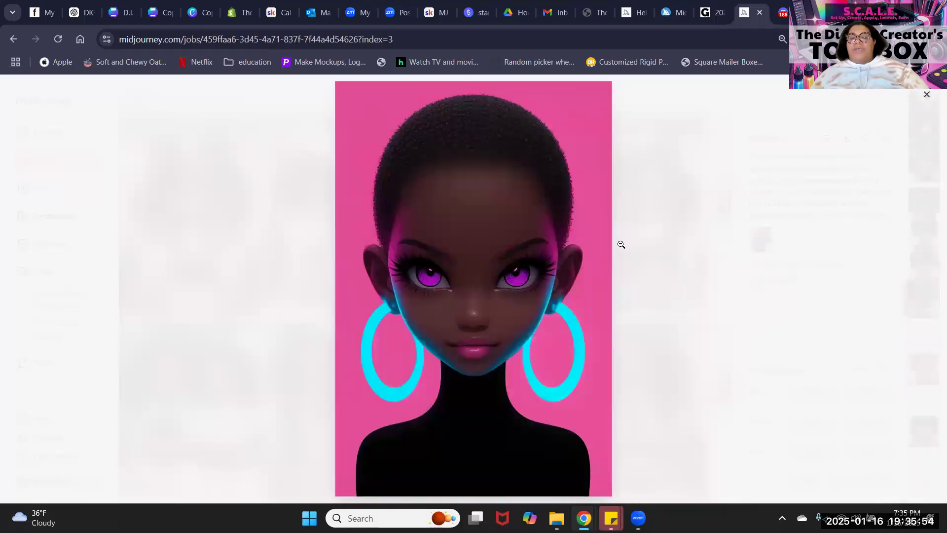
{"action": "key", "text": "Right"}
{"action": "key", "text": "Right"}
{"action": "key", "text": "Right"}
{"action": "key", "text": "Right"}
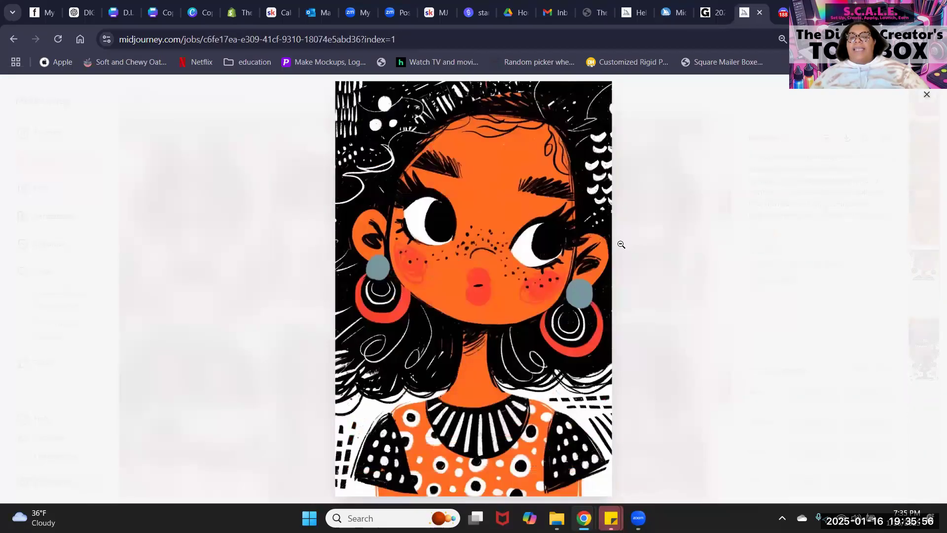
{"action": "key", "text": "Right"}
{"action": "key", "text": "Right"}
{"action": "key", "text": "Right"}
{"action": "key", "text": "Right"}
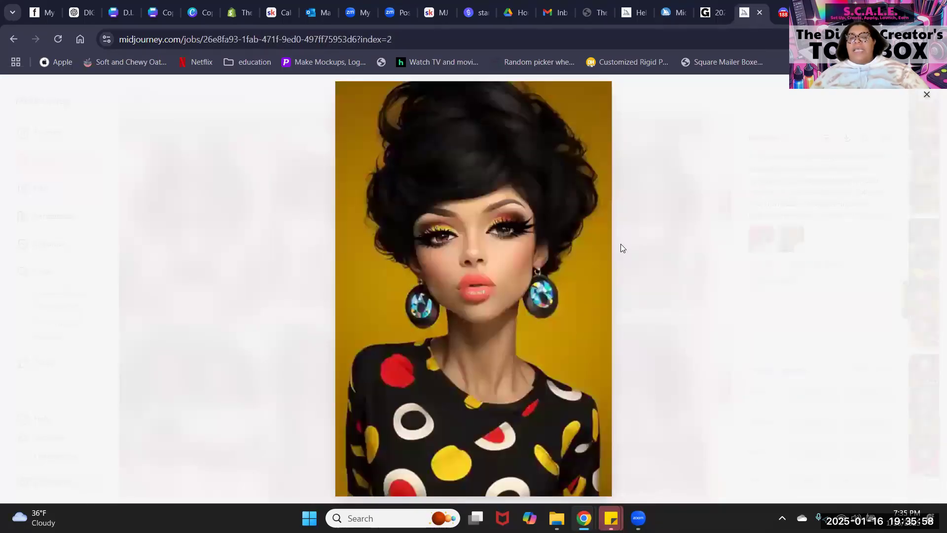
{"action": "key", "text": "Right"}
{"action": "key", "text": "Right"}
{"action": "key", "text": "Right"}
{"action": "key", "text": "Right"}
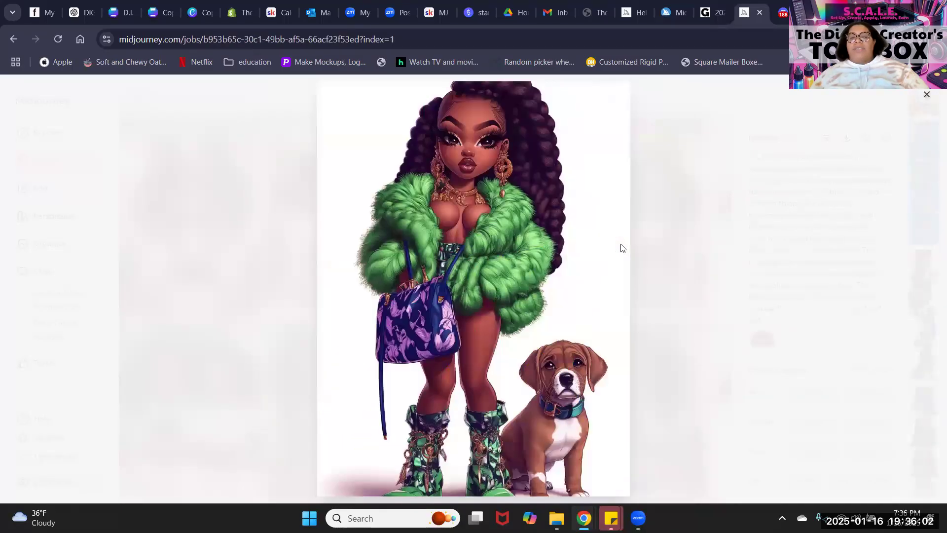
{"action": "key", "text": "Right"}
{"action": "key", "text": "Right"}
{"action": "key", "text": "Right"}
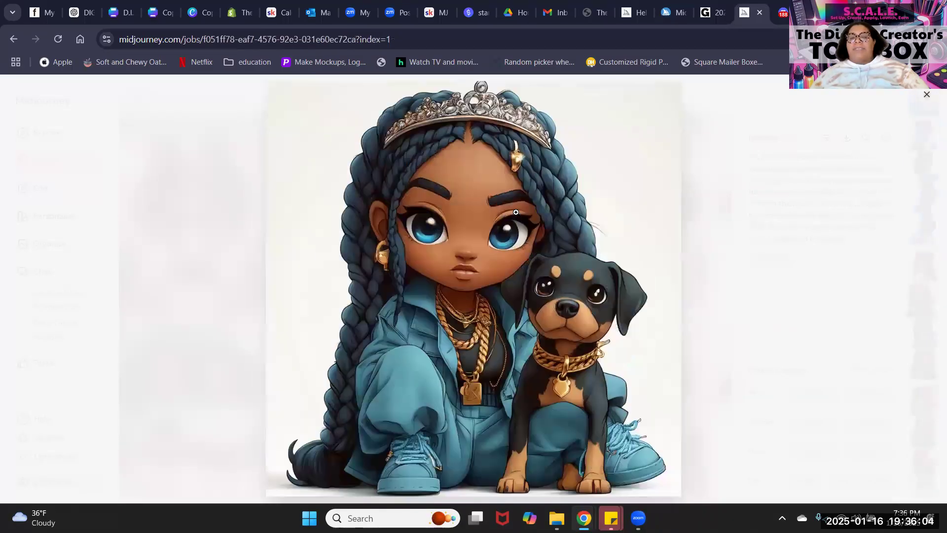
{"action": "key", "text": "Right"}
{"action": "key", "text": "Right"}
{"action": "key", "text": "Right"}
{"action": "key", "text": "Right"}
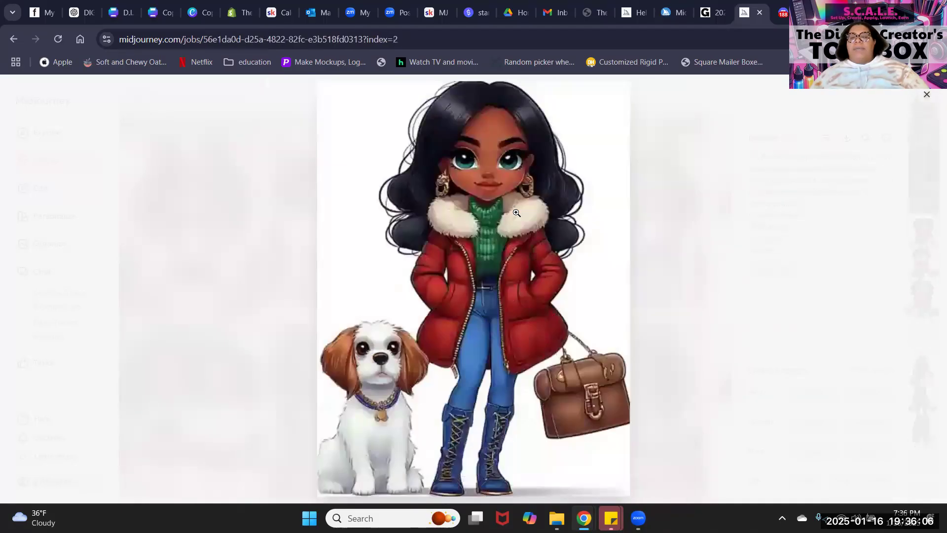
{"action": "key", "text": "Right"}
{"action": "key", "text": "Right"}
{"action": "key", "text": "Right"}
{"action": "key", "text": "Right"}
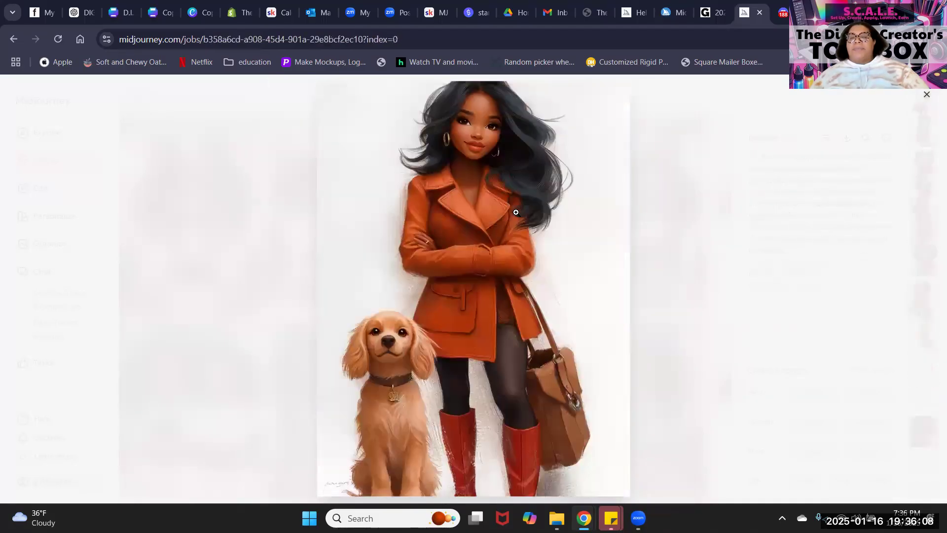
{"action": "key", "text": "Right"}
{"action": "key", "text": "Right"}
{"action": "key", "text": "Right"}
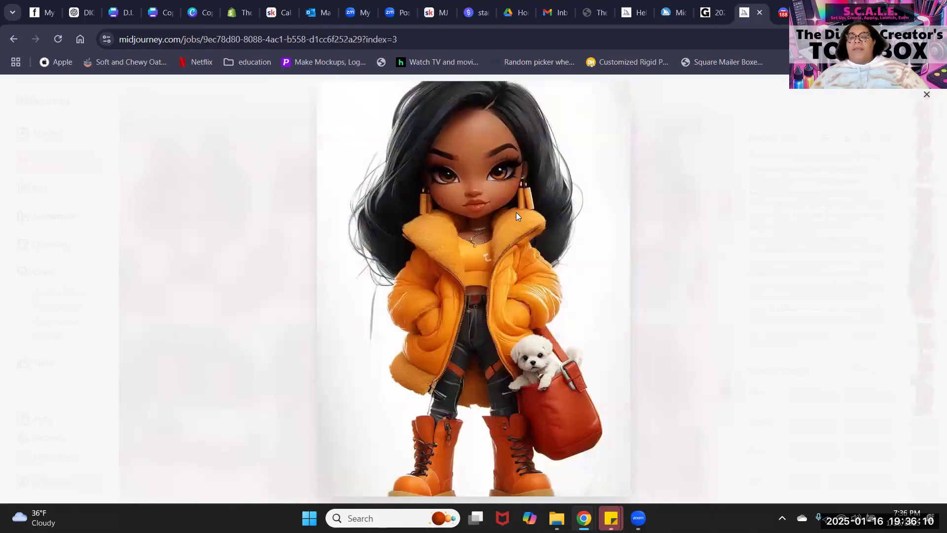
{"action": "key", "text": "Right"}
{"action": "key", "text": "Right"}
{"action": "key", "text": "Right"}
{"action": "key", "text": "Right"}
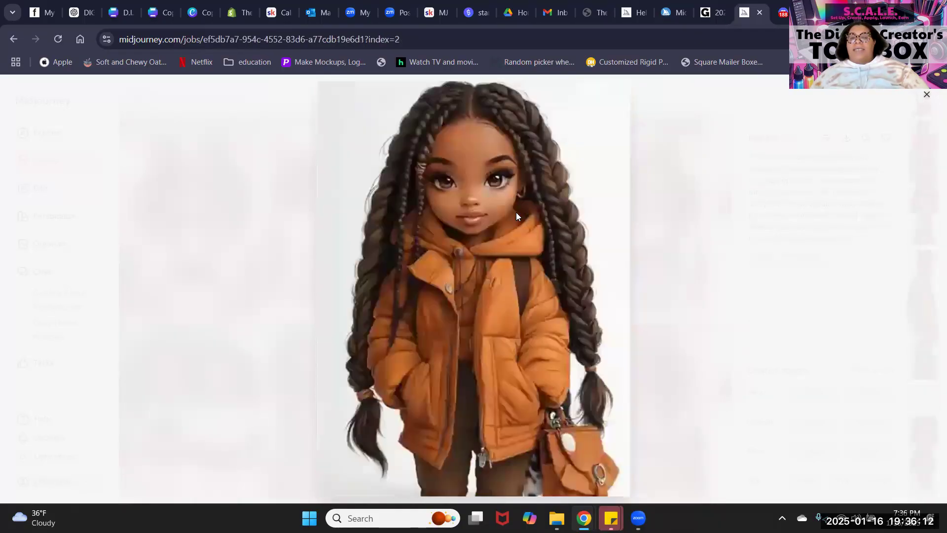
{"action": "key", "text": "Right"}
{"action": "key", "text": "Right"}
{"action": "key", "text": "Right"}
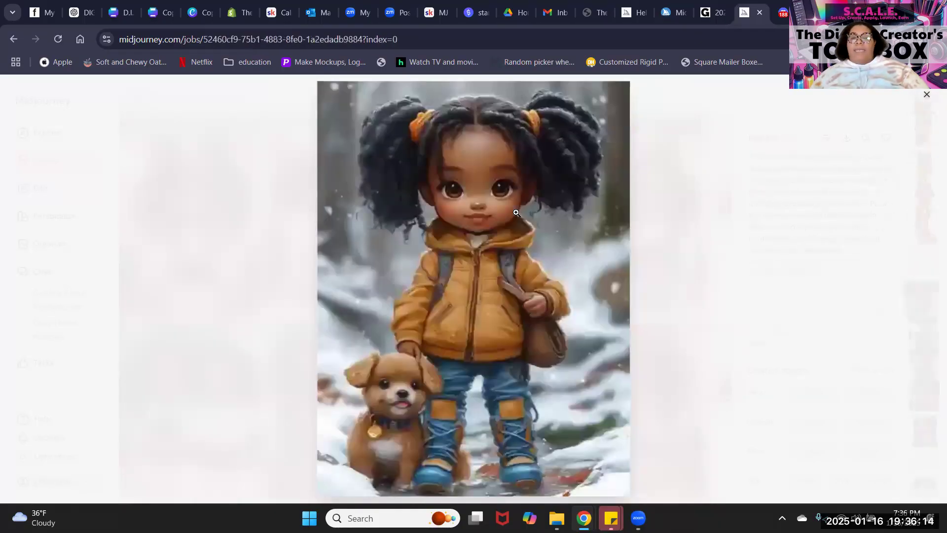
{"action": "key", "text": "Right"}
{"action": "key", "text": "Right"}
{"action": "key", "text": "Right"}
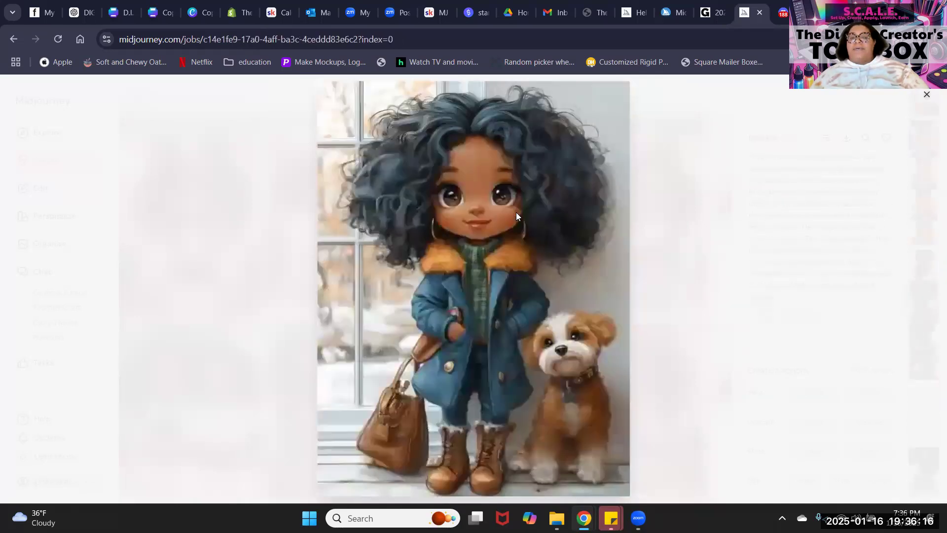
{"action": "key", "text": "Right"}
{"action": "key", "text": "Right"}
{"action": "key", "text": "Right"}
{"action": "key", "text": "Right"}
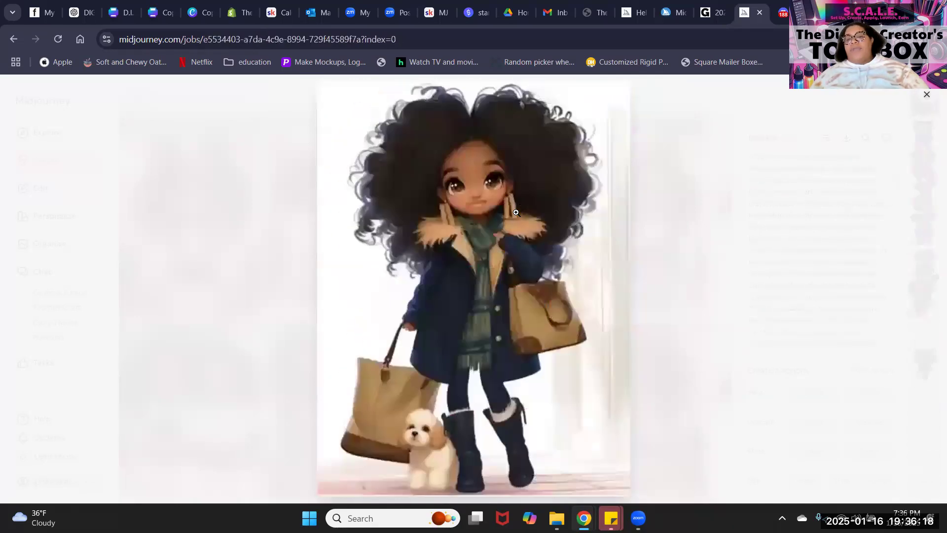
{"action": "key", "text": "Right"}
{"action": "key", "text": "Right"}
{"action": "key", "text": "Right"}
{"action": "key", "text": "Right"}
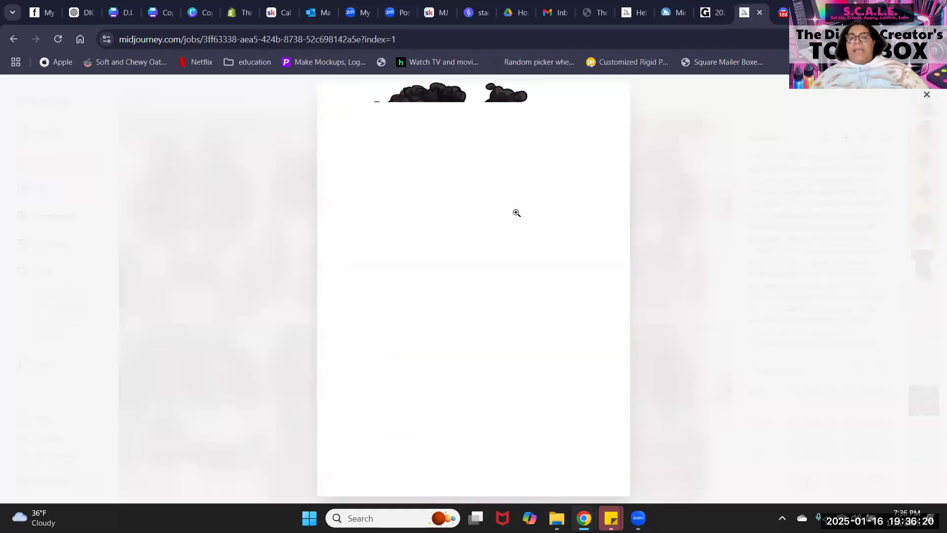
{"action": "key", "text": "Right"}
{"action": "key", "text": "Right"}
{"action": "key", "text": "Right"}
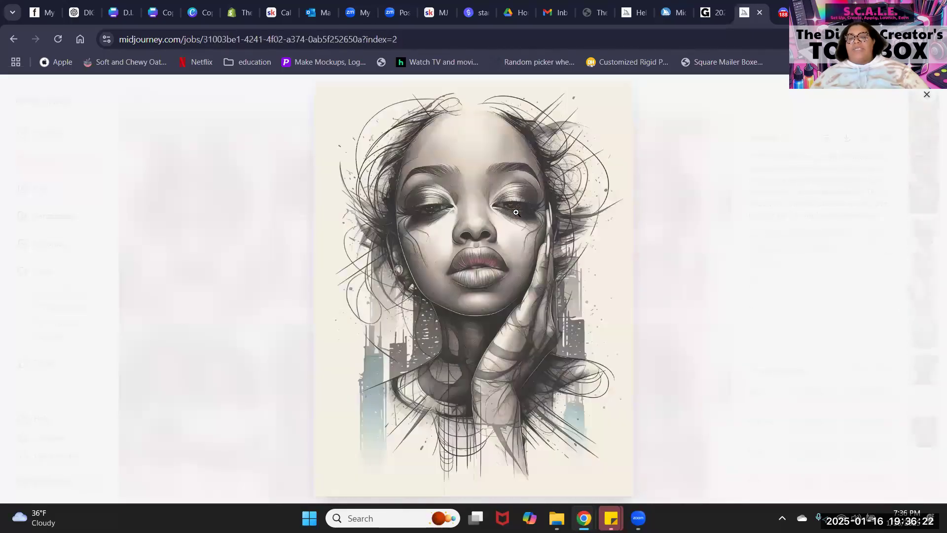
{"action": "key", "text": "Right"}
{"action": "key", "text": "Right"}
{"action": "key", "text": "Right"}
{"action": "key", "text": "Right"}
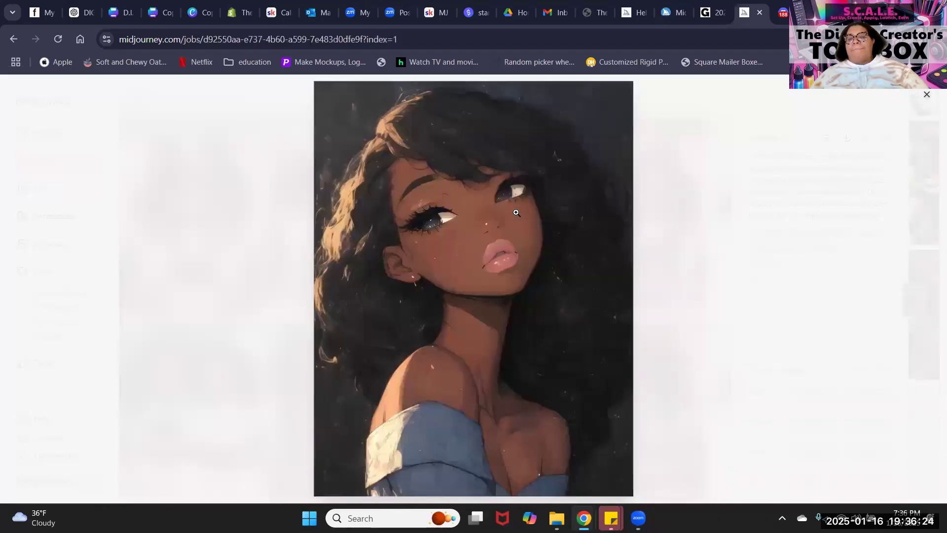
{"action": "key", "text": "Right"}
{"action": "key", "text": "Right"}
{"action": "key", "text": "Right"}
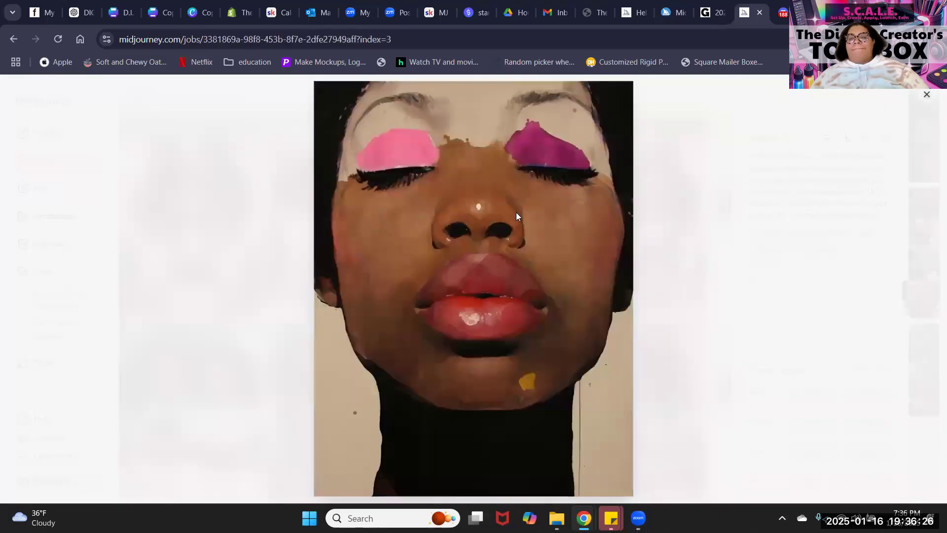
{"action": "key", "text": "Right"}
{"action": "key", "text": "Right"}
{"action": "key", "text": "Right"}
{"action": "key", "text": "Right"}
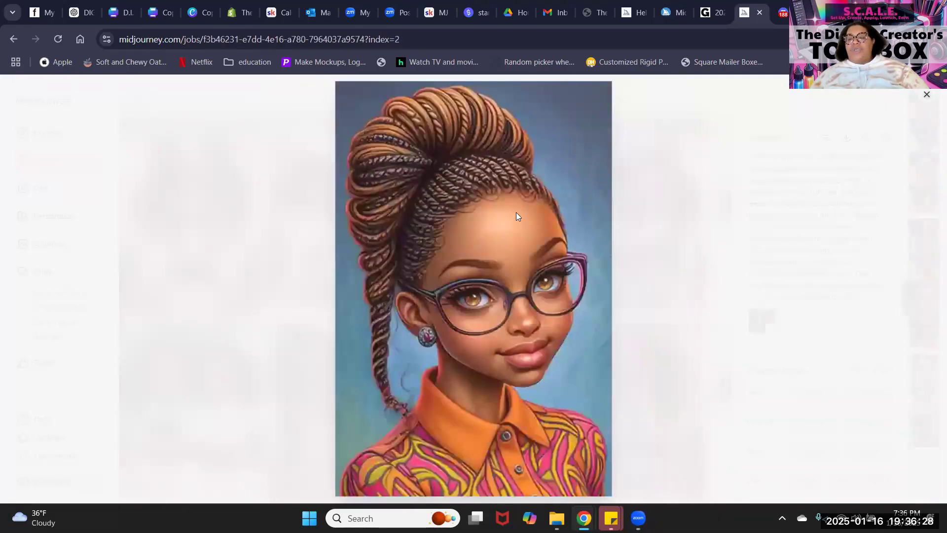
{"action": "key", "text": "Right"}
{"action": "key", "text": "Right"}
{"action": "key", "text": "Right"}
{"action": "key", "text": "Right"}
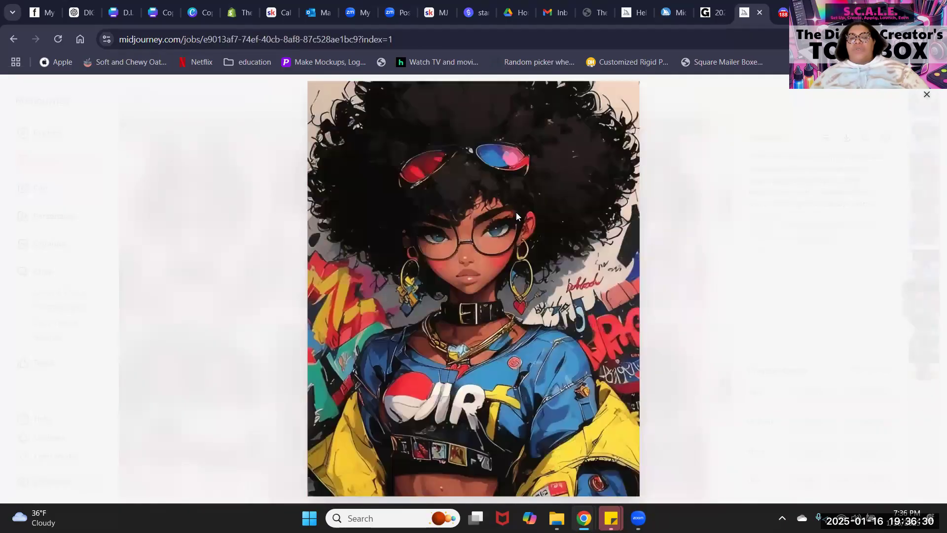
{"action": "key", "text": "Right"}
{"action": "key", "text": "Right"}
{"action": "key", "text": "Right"}
{"action": "key", "text": "Right"}
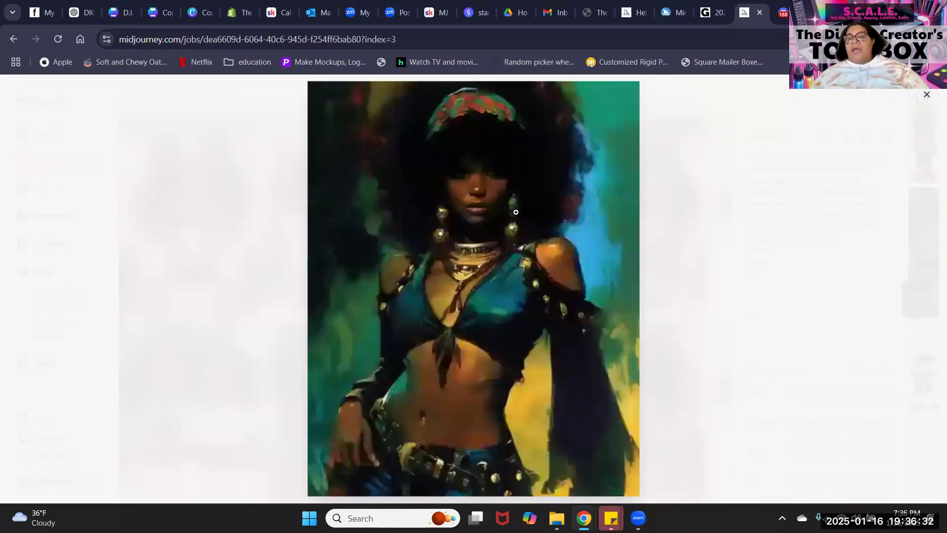
{"action": "key", "text": "Right"}
{"action": "key", "text": "Right"}
{"action": "key", "text": "Right"}
{"action": "key", "text": "Right"}
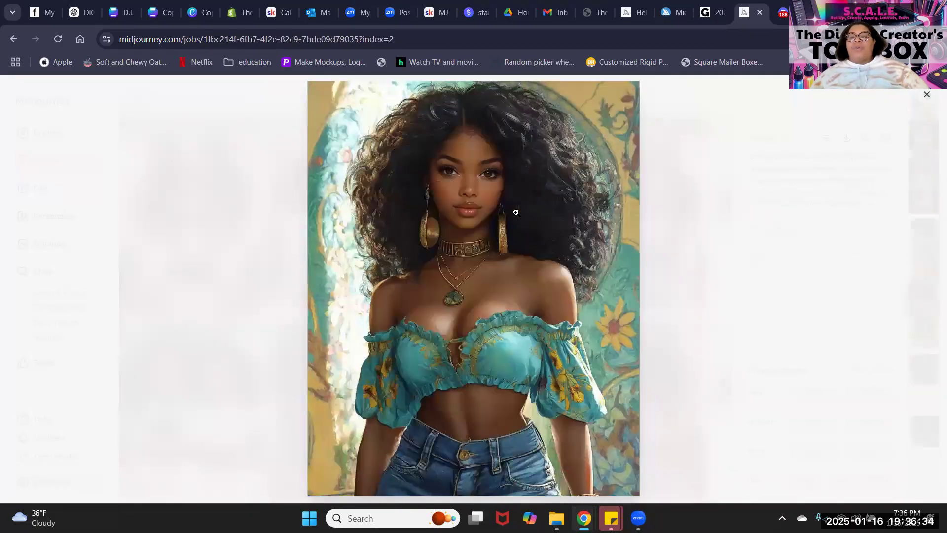
{"action": "key", "text": "Right"}
{"action": "key", "text": "Right"}
{"action": "key", "text": "Right"}
{"action": "key", "text": "Right"}
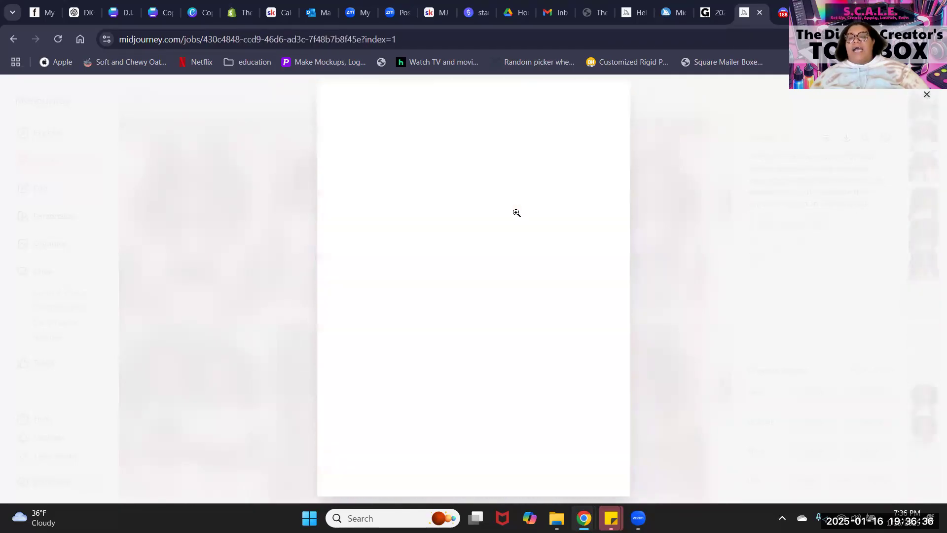
{"action": "key", "text": "Right"}
{"action": "key", "text": "Right"}
{"action": "key", "text": "Right"}
{"action": "key", "text": "Right"}
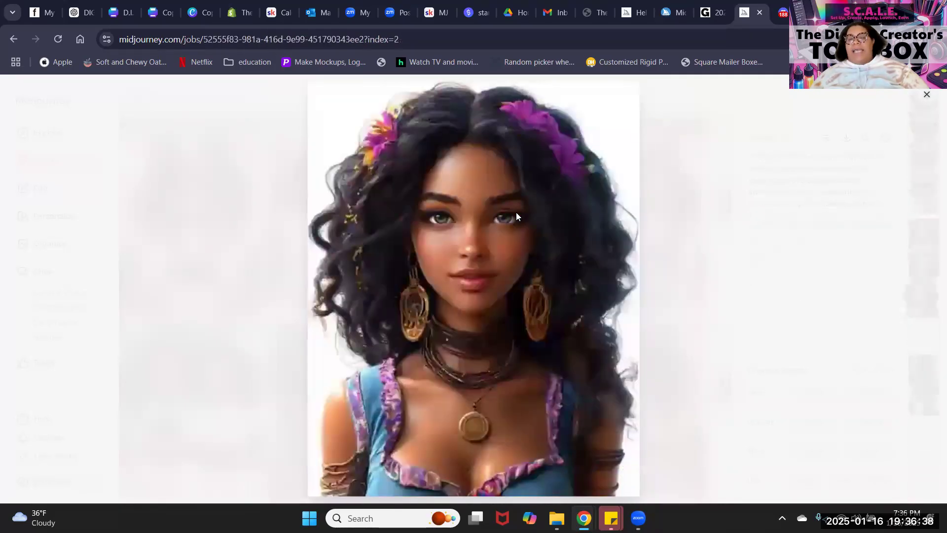
{"action": "key", "text": "Right"}
{"action": "key", "text": "Right"}
{"action": "key", "text": "Right"}
{"action": "key", "text": "Right"}
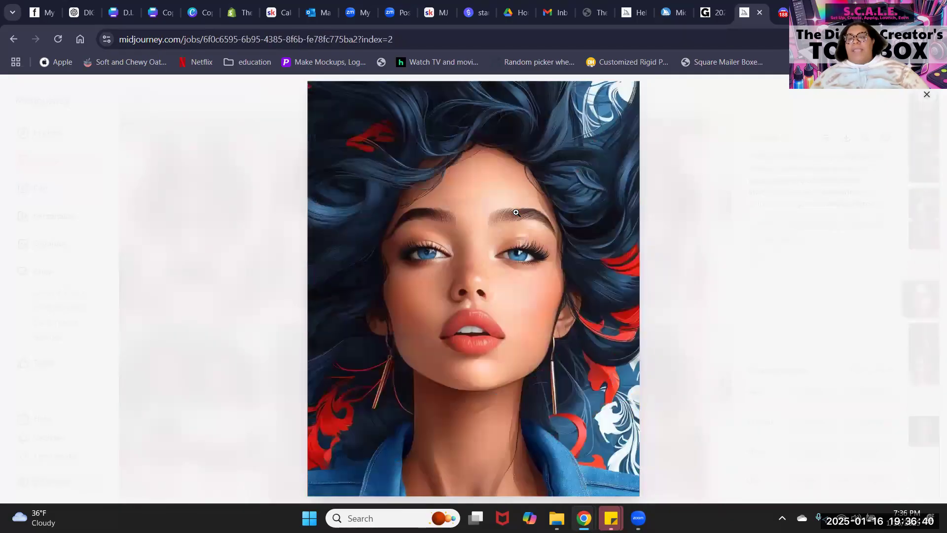
{"action": "key", "text": "Right"}
{"action": "key", "text": "Right"}
{"action": "key", "text": "Right"}
{"action": "key", "text": "Right"}
{"action": "key", "text": "Right"}
{"action": "key", "text": "Right"}
{"action": "key", "text": "Right"}
{"action": "key", "text": "Right"}
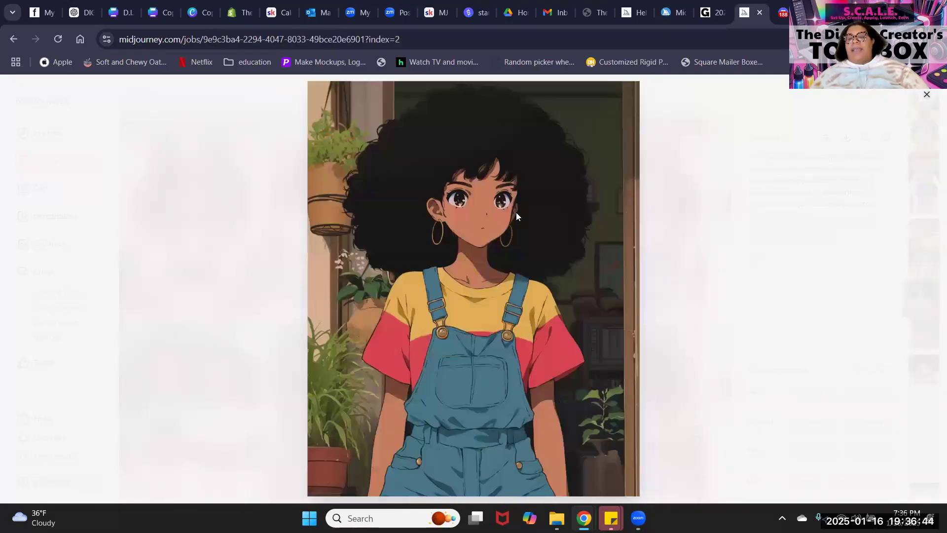
{"action": "key", "text": "Right"}
{"action": "key", "text": "Right"}
{"action": "key", "text": "Right"}
{"action": "key", "text": "Right"}
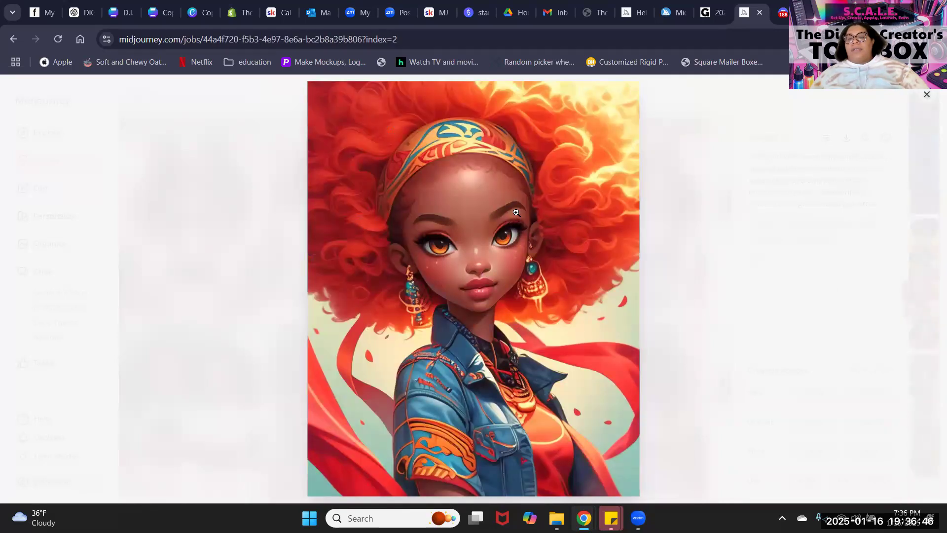
{"action": "key", "text": "Right"}
{"action": "key", "text": "Right"}
{"action": "key", "text": "Right"}
{"action": "key", "text": "Right"}
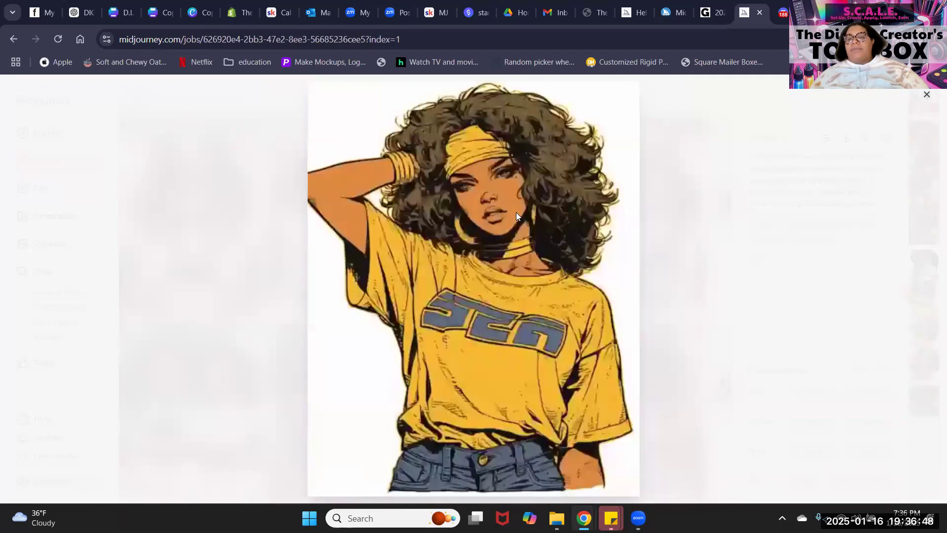
{"action": "key", "text": "Right"}
{"action": "key", "text": "Right"}
{"action": "key", "text": "Right"}
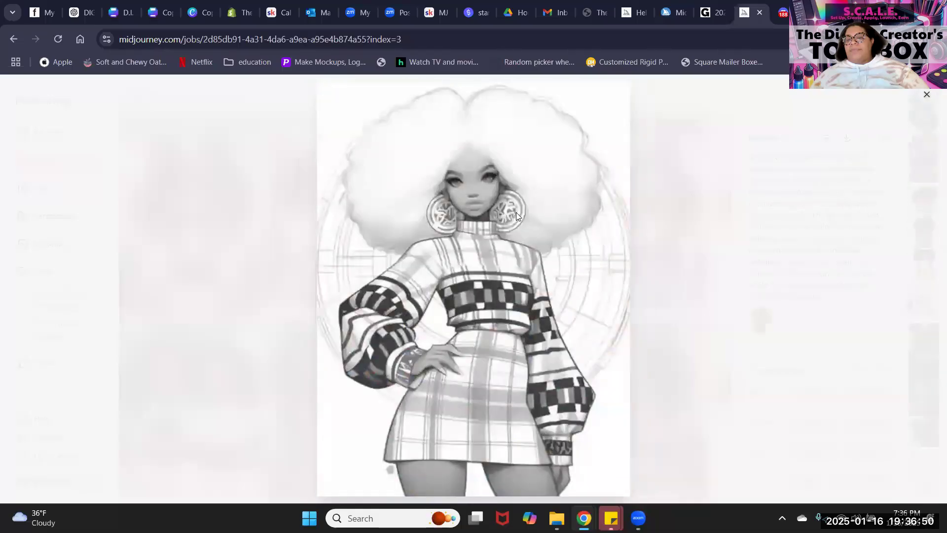
Go through the next enlarged generations, comparing the realistic portraits of shaved-head women with sunglasses, hoop earrings and blue roses.
{"action": "key", "text": "Right"}
{"action": "key", "text": "Right"}
{"action": "key", "text": "Right"}
{"action": "key", "text": "Right"}
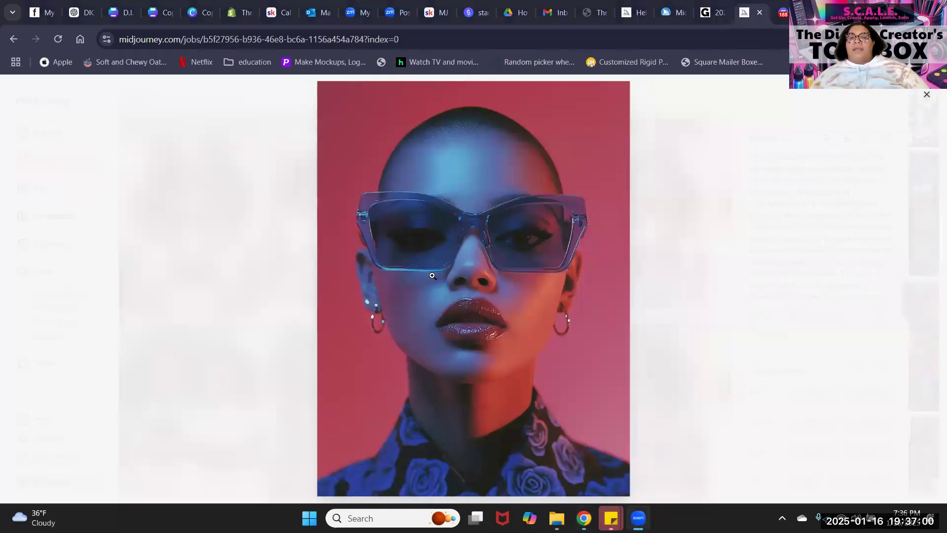
{"action": "key", "text": "Right"}
{"action": "key", "text": "Right"}
{"action": "key", "text": "Right"}
{"action": "key", "text": "Right"}
{"action": "key", "text": "Right"}
{"action": "key", "text": "Right"}
{"action": "key", "text": "Right"}
{"action": "key", "text": "Right"}
{"action": "key", "text": "Right"}
{"action": "key", "text": "Right"}
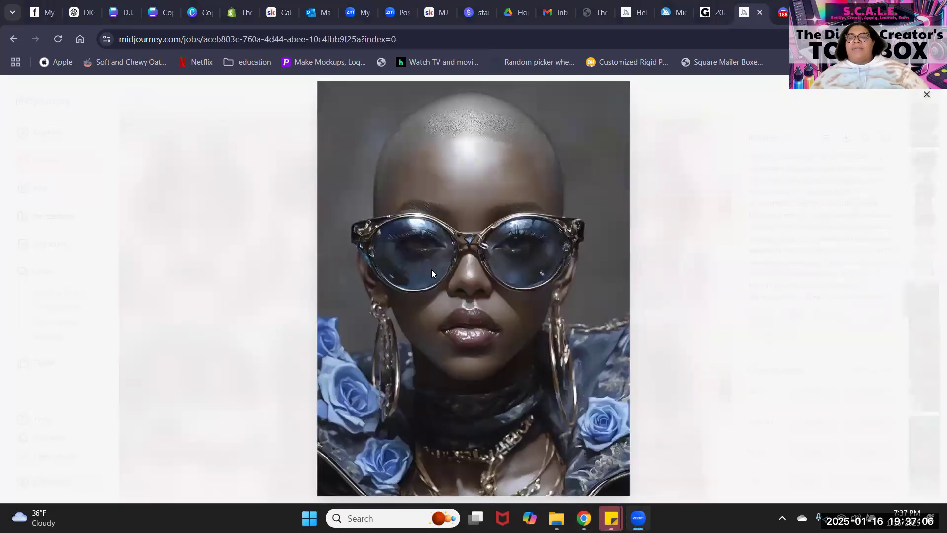
{"action": "key", "text": "Right"}
{"action": "key", "text": "Right"}
{"action": "key", "text": "Right"}
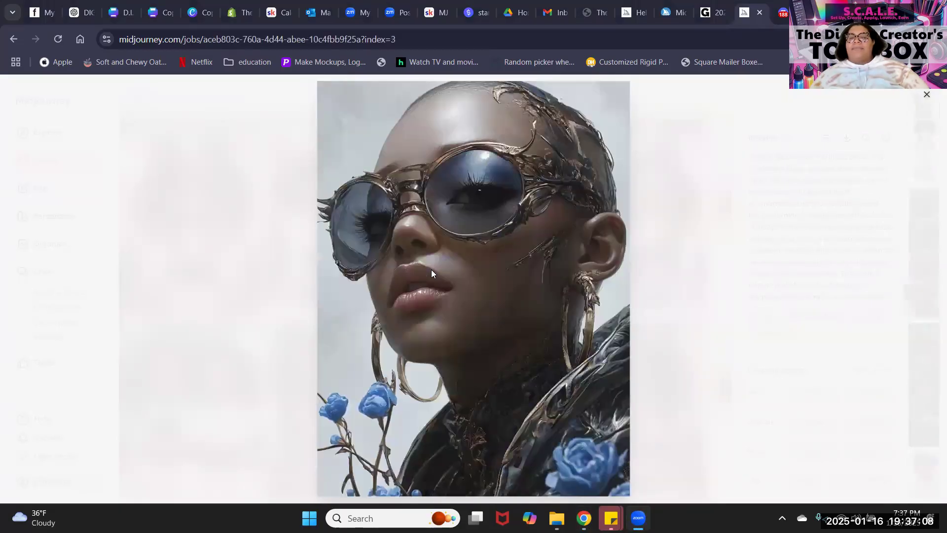
{"action": "key", "text": "Left"}
{"action": "key", "text": "Left"}
{"action": "key", "text": "Left"}
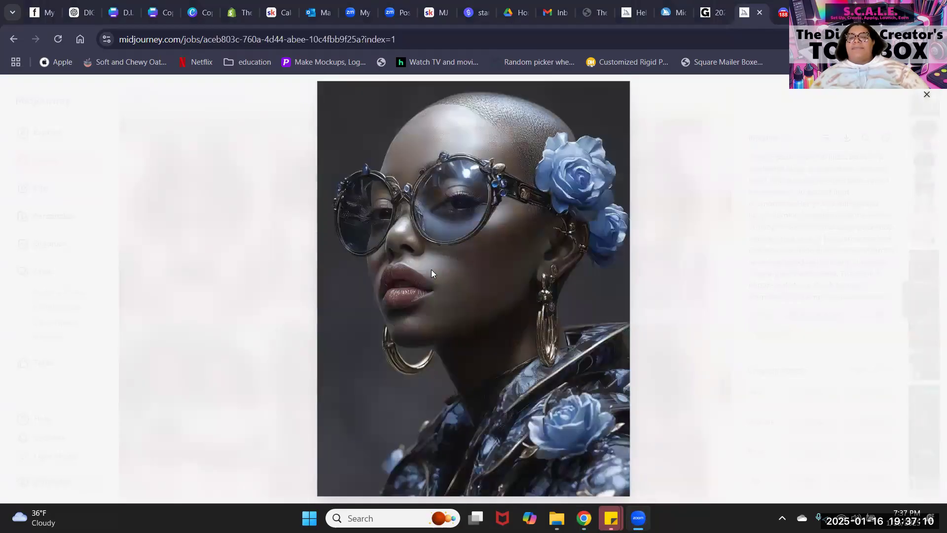
{"action": "key", "text": "Right"}
{"action": "key", "text": "Right"}
{"action": "key", "text": "Right"}
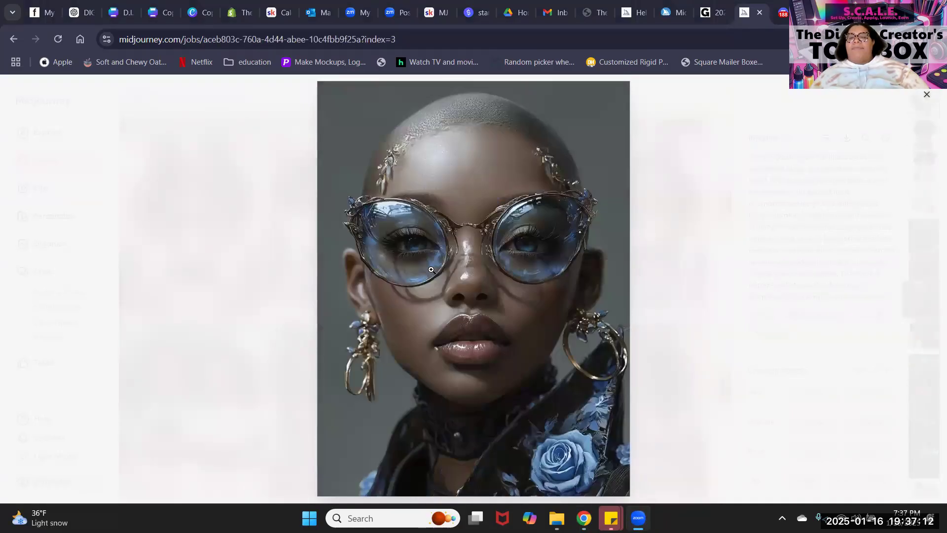
{"action": "key", "text": "Right"}
{"action": "key", "text": "Right"}
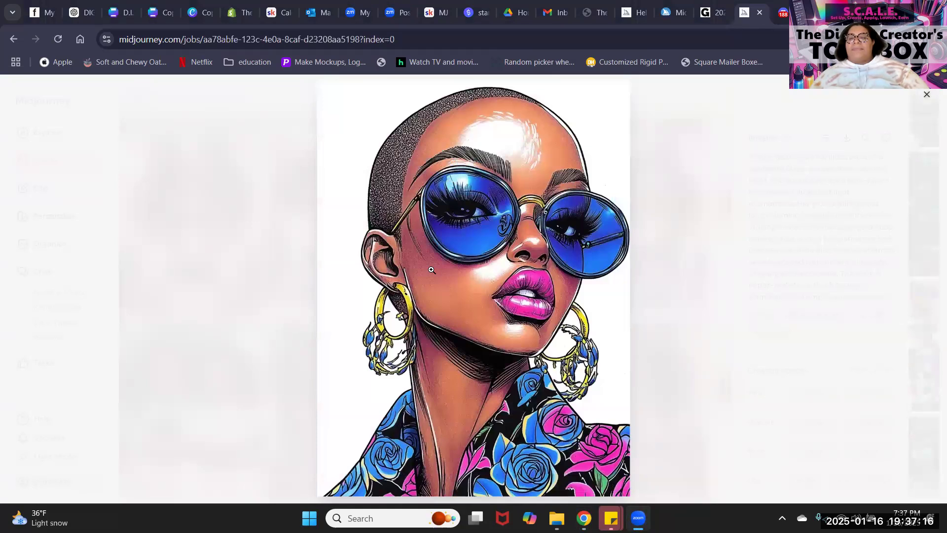
Examine how the blue-rose sunglasses portrait varies across the comic, anime, neon-lit, painted and bright yellow-background versions in full view.
{"action": "key", "text": "Right"}
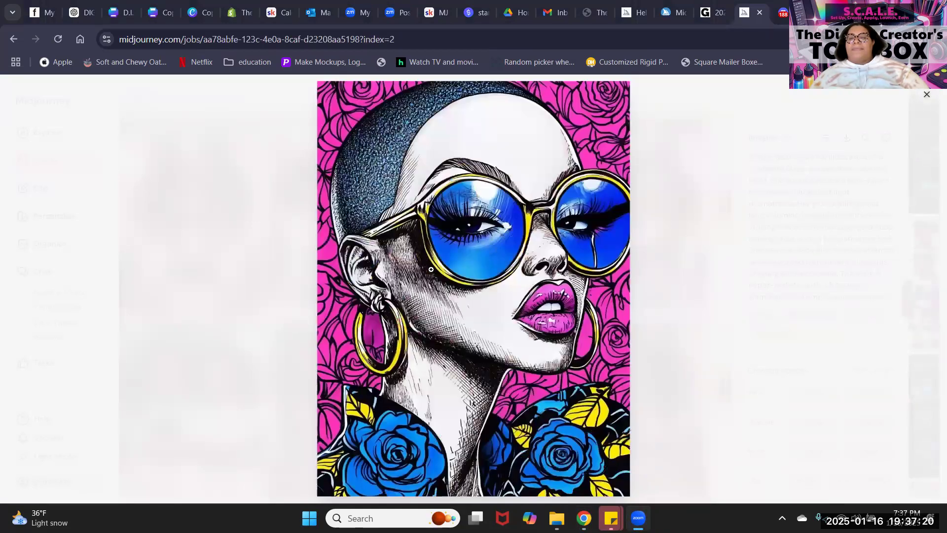
{"action": "key", "text": "Right"}
{"action": "key", "text": "Right"}
{"action": "key", "text": "Right"}
{"action": "key", "text": "Right"}
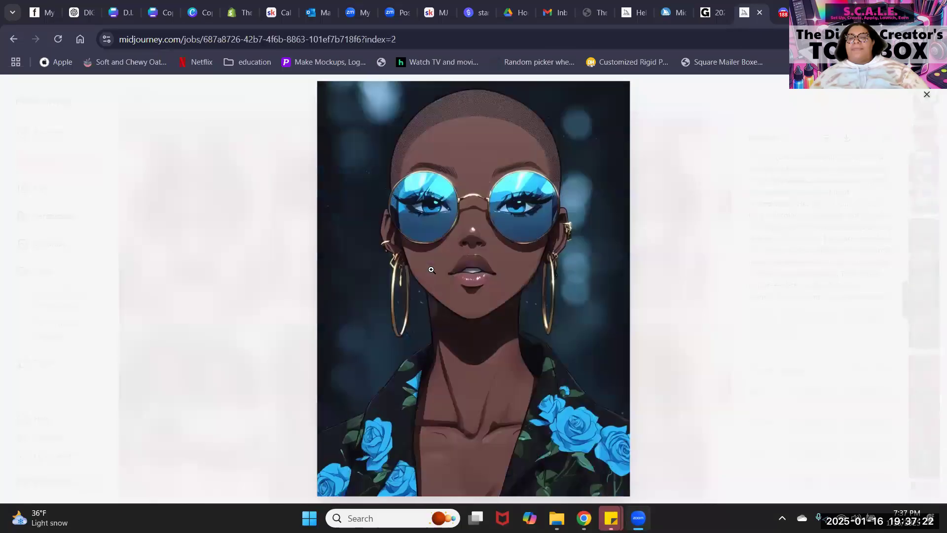
{"action": "key", "text": "Right"}
{"action": "key", "text": "Right"}
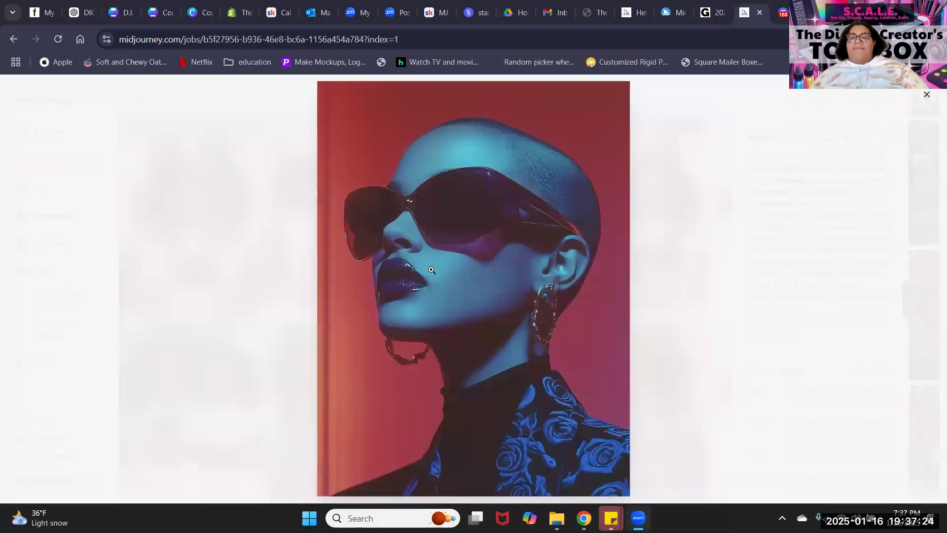
{"action": "key", "text": "Right"}
{"action": "key", "text": "Right"}
{"action": "key", "text": "Right"}
{"action": "key", "text": "Right"}
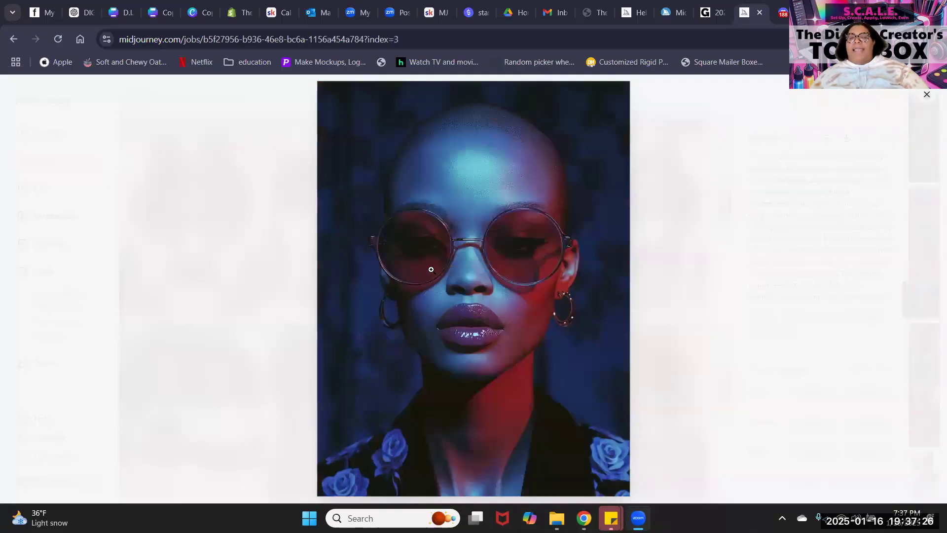
{"action": "key", "text": "Right"}
{"action": "key", "text": "Right"}
{"action": "key", "text": "Right"}
{"action": "key", "text": "Right"}
{"action": "key", "text": "Right"}
{"action": "key", "text": "Right"}
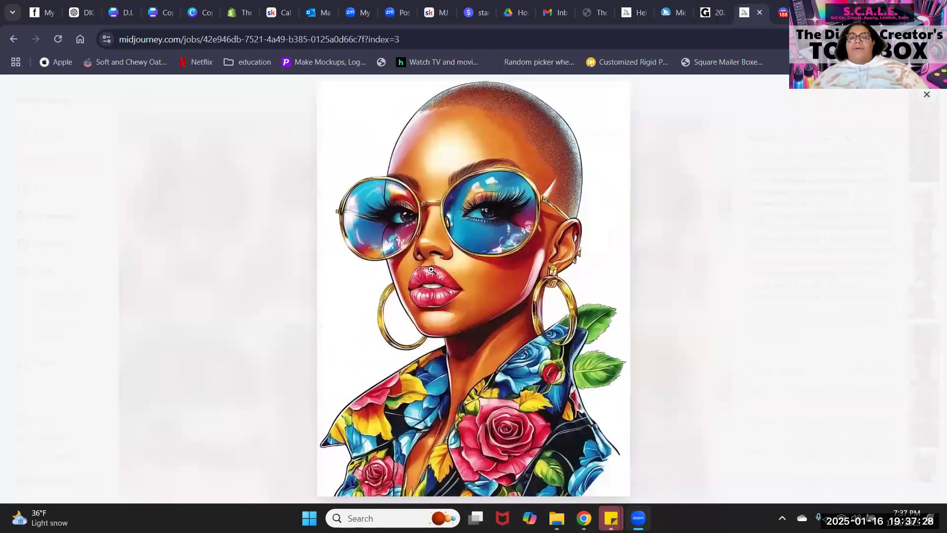
{"action": "key", "text": "Right"}
{"action": "key", "text": "Right"}
{"action": "key", "text": "Right"}
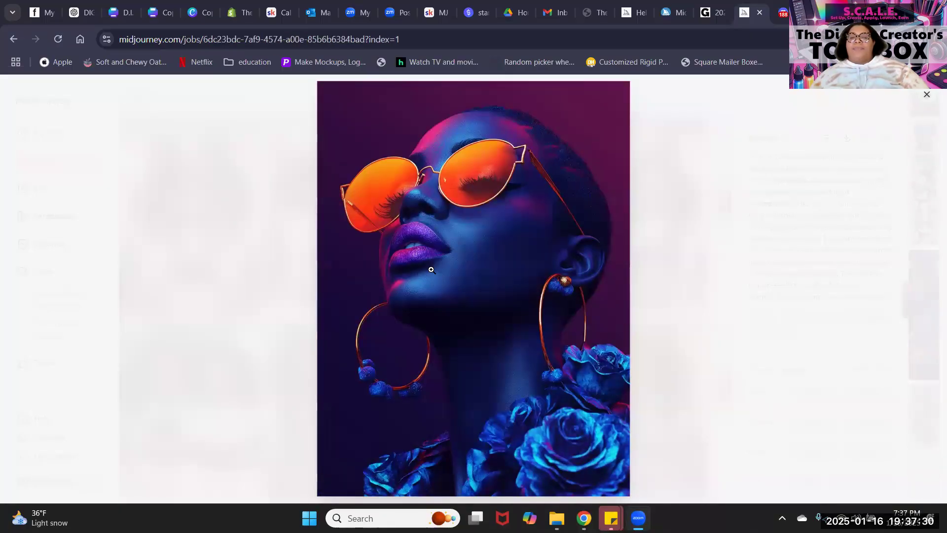
{"action": "key", "text": "Right"}
{"action": "key", "text": "Right"}
{"action": "key", "text": "Right"}
{"action": "key", "text": "Right"}
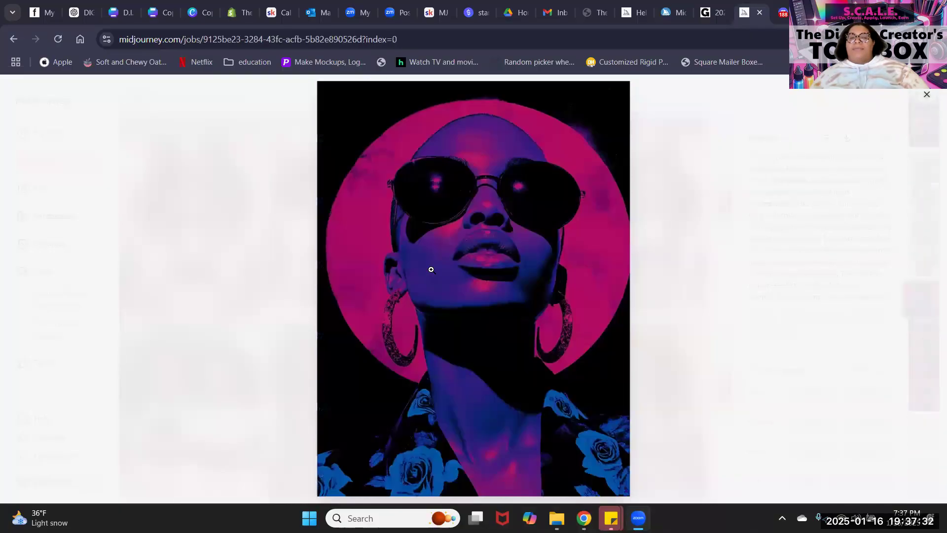
{"action": "key", "text": "Right"}
{"action": "key", "text": "Right"}
{"action": "key", "text": "Right"}
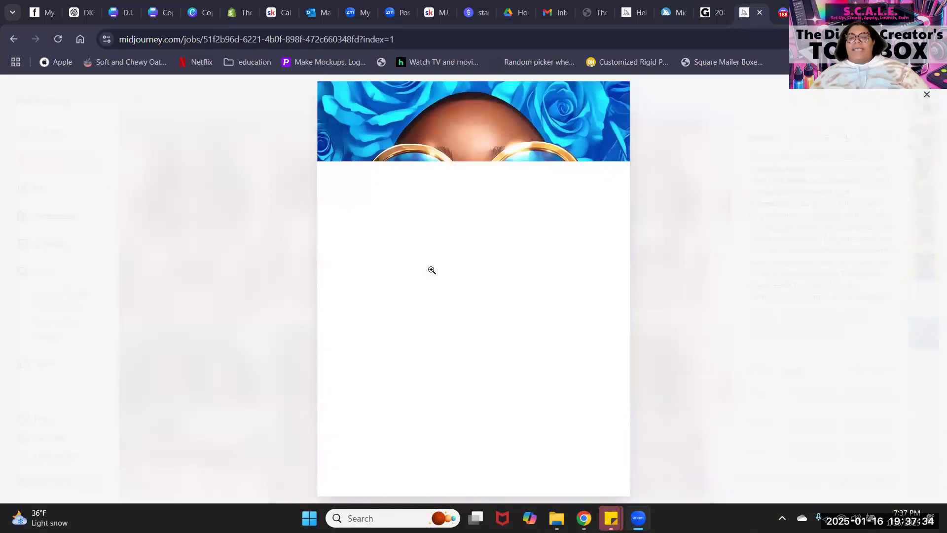
{"action": "key", "text": "Right"}
{"action": "key", "text": "Right"}
{"action": "key", "text": "Right"}
{"action": "key", "text": "Right"}
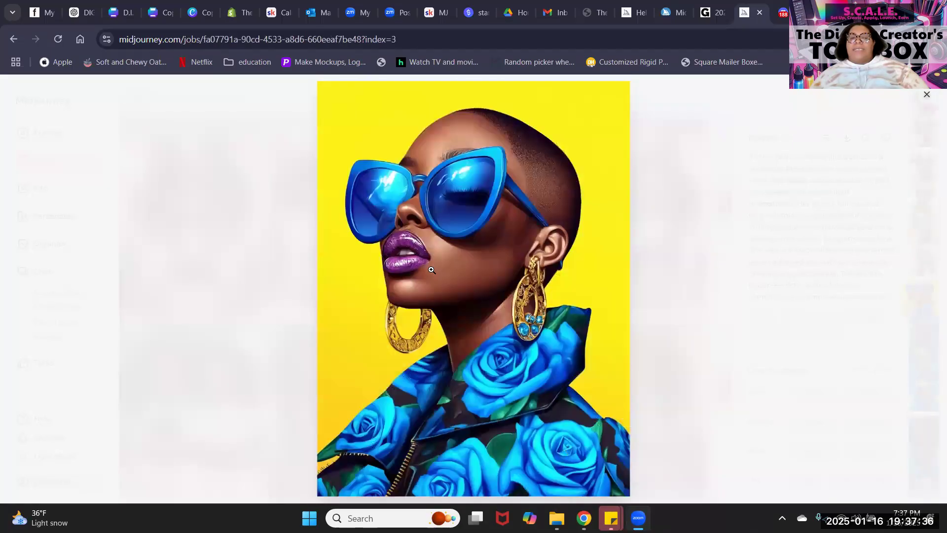
{"action": "key", "text": "Right"}
{"action": "key", "text": "Right"}
{"action": "key", "text": "Right"}
{"action": "key", "text": "Right"}
{"action": "key", "text": "Right"}
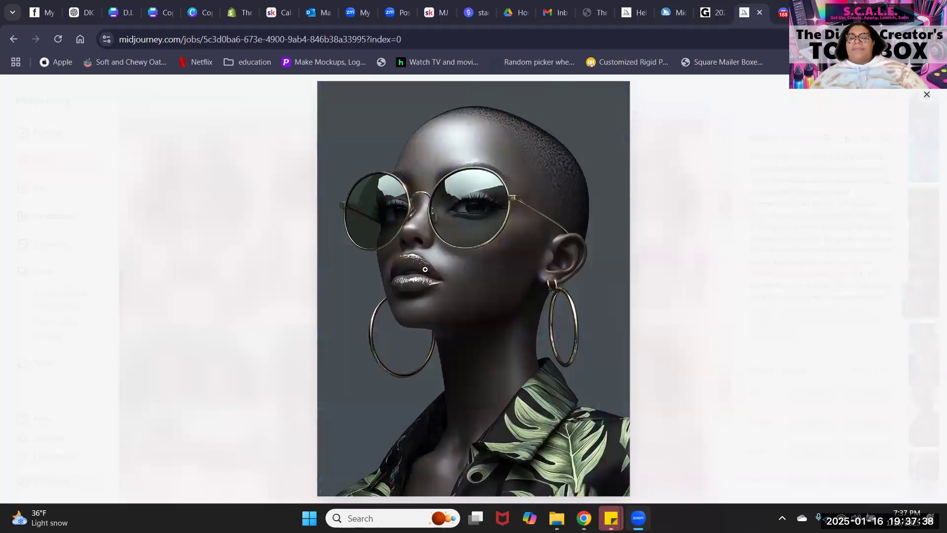
Look through the enlarged sunglasses portraits with green tropical-leaf jackets and the pink floral and pink leather-jacket versions.
{"action": "key", "text": "Right"}
{"action": "key", "text": "Right"}
{"action": "key", "text": "Right"}
{"action": "key", "text": "Right"}
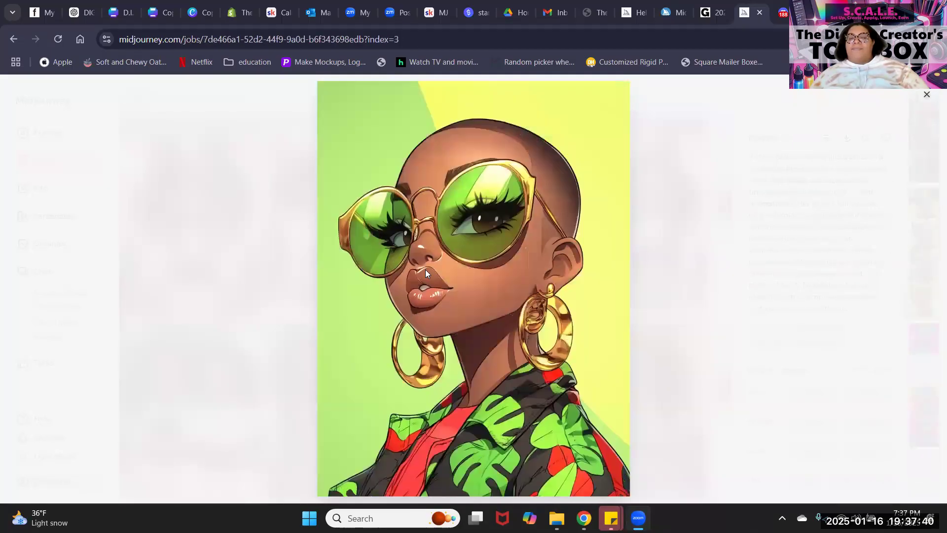
{"action": "key", "text": "Right"}
{"action": "key", "text": "Right"}
{"action": "key", "text": "Right"}
{"action": "key", "text": "Right"}
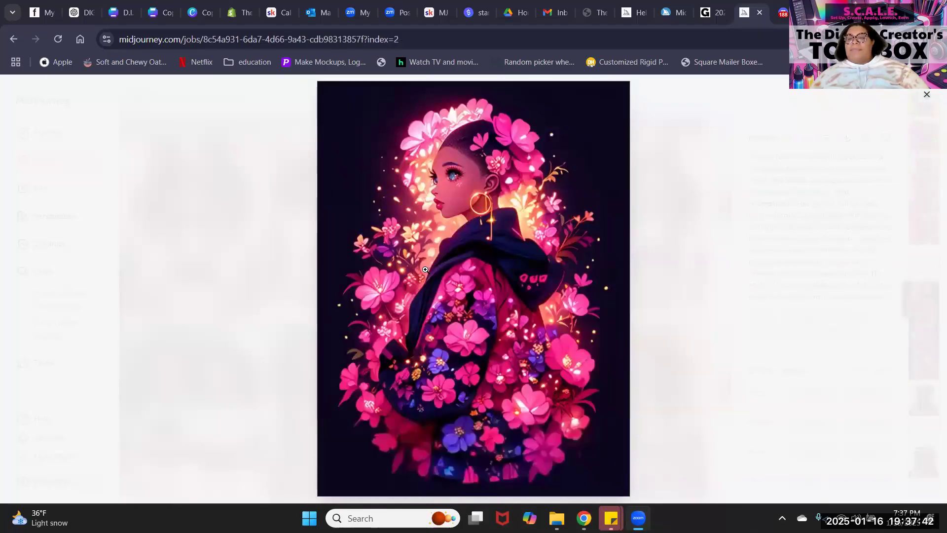
{"action": "key", "text": "Right"}
{"action": "key", "text": "Right"}
{"action": "key", "text": "Right"}
{"action": "key", "text": "Right"}
{"action": "key", "text": "Right"}
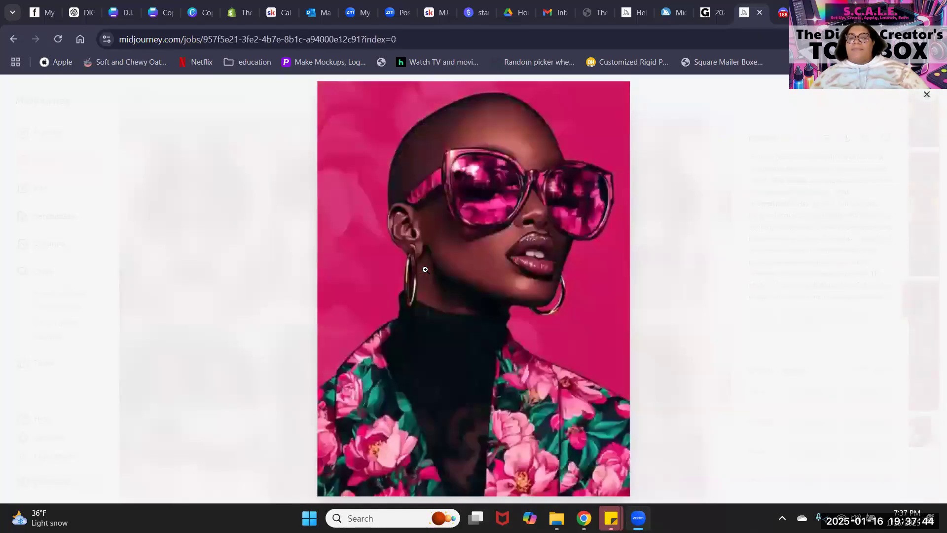
{"action": "key", "text": "Right"}
{"action": "key", "text": "Right"}
{"action": "key", "text": "Right"}
{"action": "key", "text": "Right"}
{"action": "key", "text": "Right"}
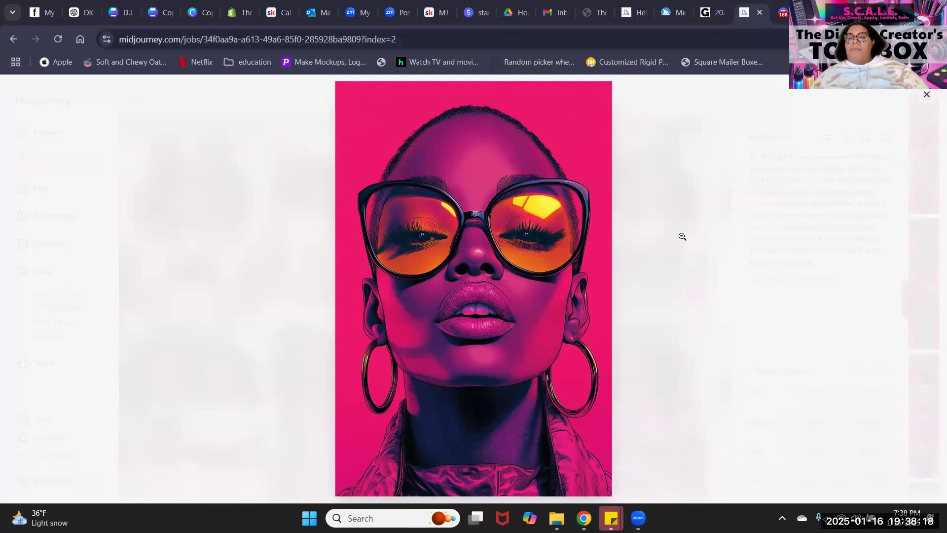
{"action": "key", "text": "Right"}
{"action": "key", "text": "Right"}
{"action": "key", "text": "Right"}
{"action": "key", "text": "Right"}
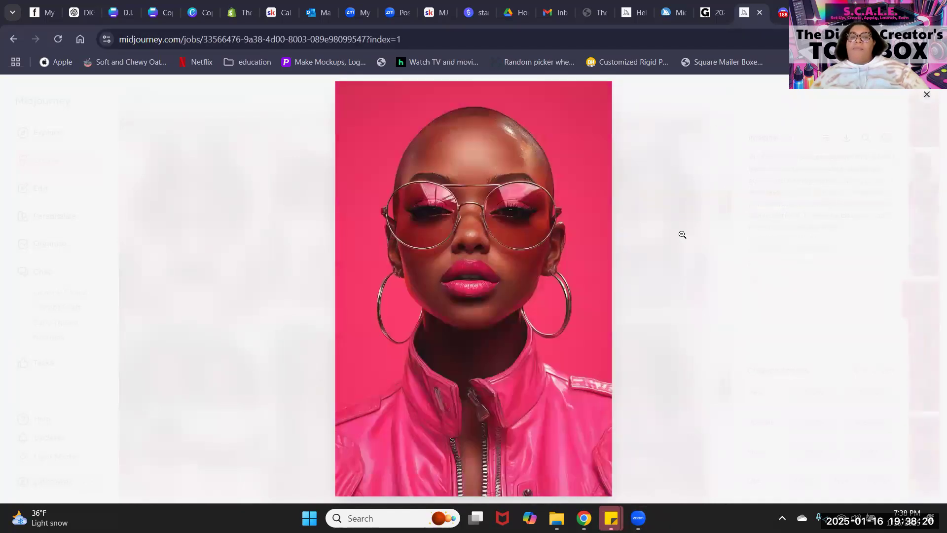
{"action": "key", "text": "Right"}
{"action": "key", "text": "Left"}
{"action": "key", "text": "Left"}
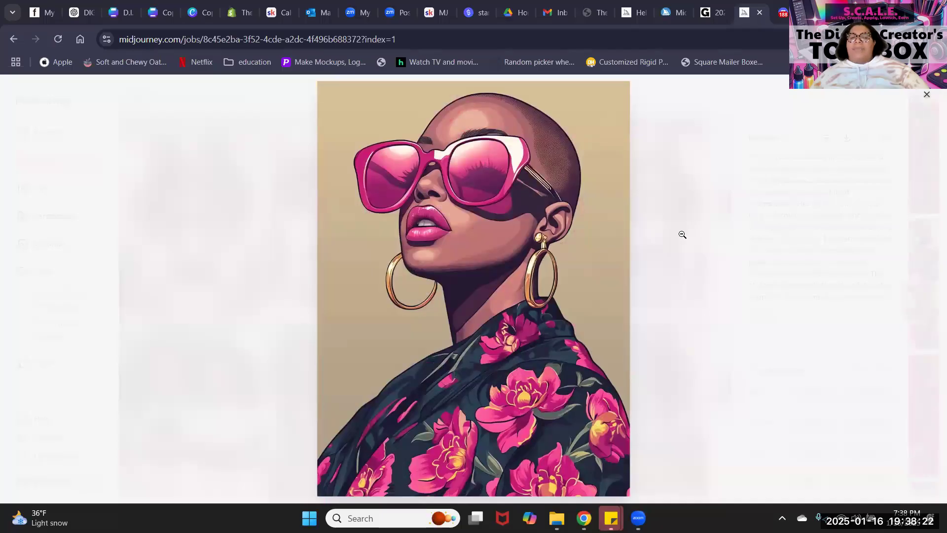
Close the enlarged portrait, return to the Create page and browse the recent clip art and wedding generations with their prompts.
{"action": "left_click", "coordinate": [208, 137]}
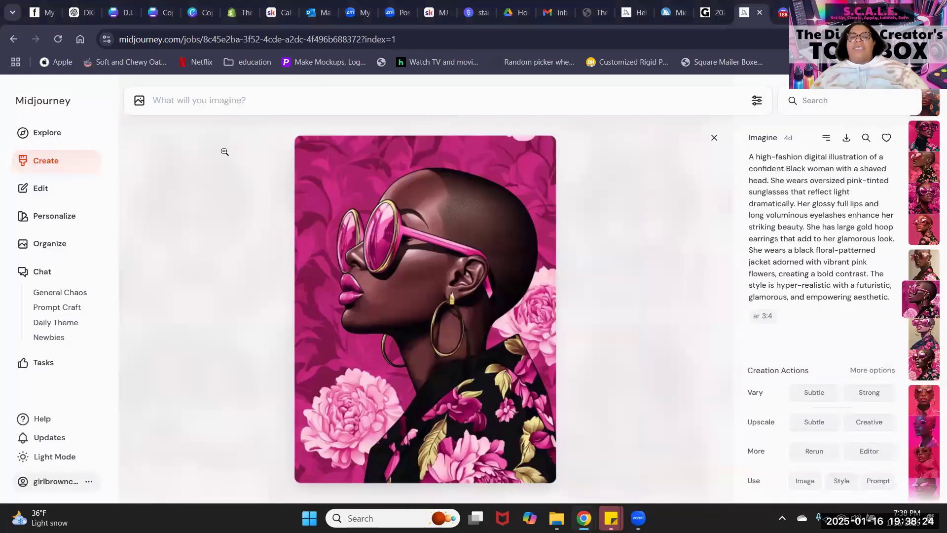
{"action": "left_click", "coordinate": [82, 171]}
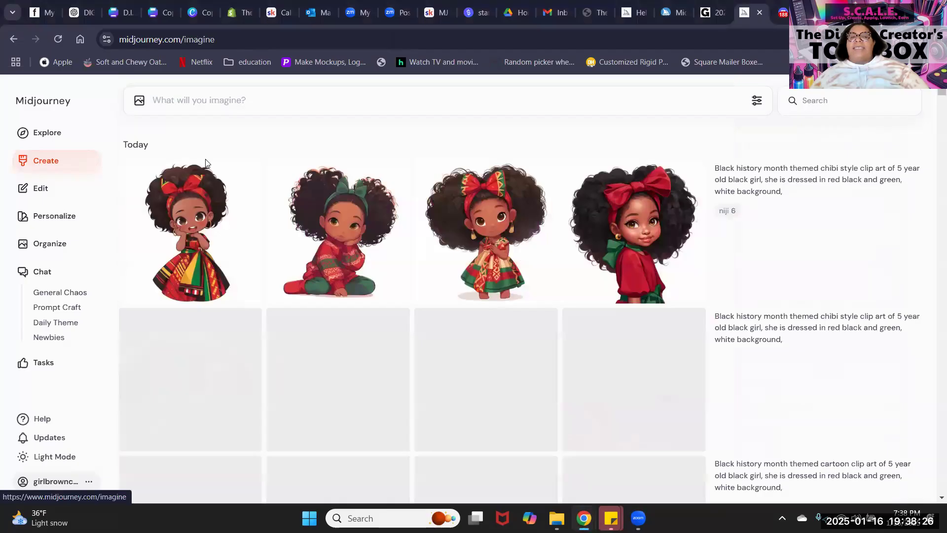
{"action": "scroll", "coordinate": [552, 265], "scroll_direction": "down", "scroll_amount": 4}
{"action": "scroll", "coordinate": [553, 265], "scroll_direction": "up", "scroll_amount": 4}
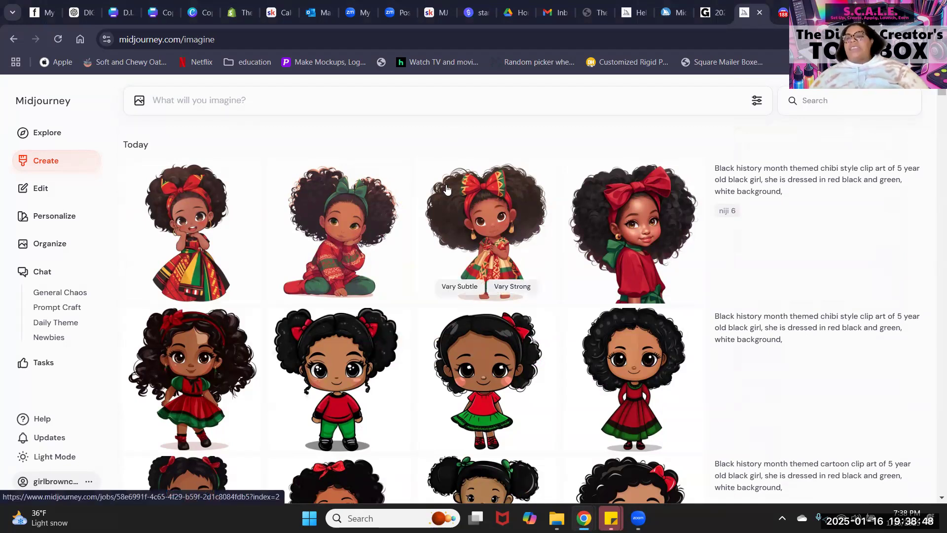
{"action": "scroll", "coordinate": [446, 189], "scroll_direction": "down", "scroll_amount": 9}
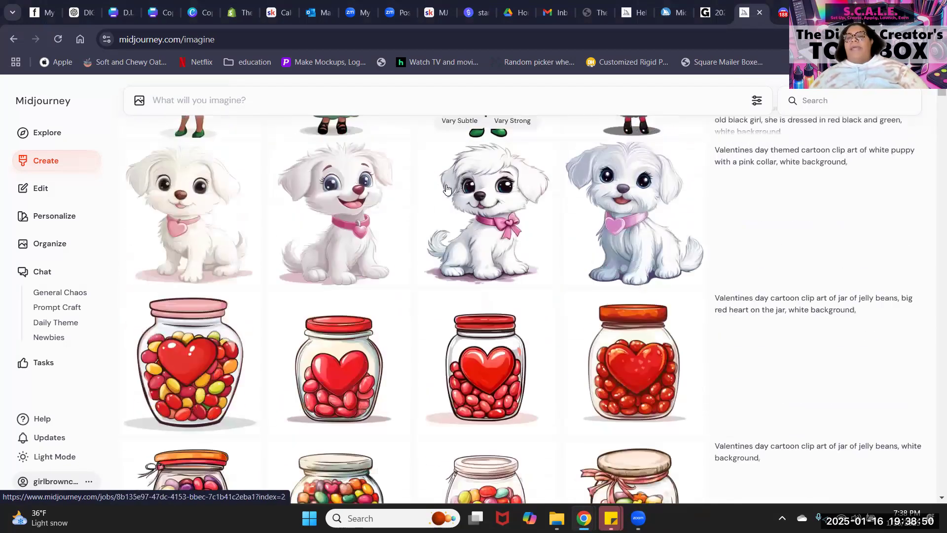
{"action": "scroll", "coordinate": [446, 189], "scroll_direction": "down", "scroll_amount": 2}
{"action": "scroll", "coordinate": [447, 189], "scroll_direction": "down", "scroll_amount": 13}
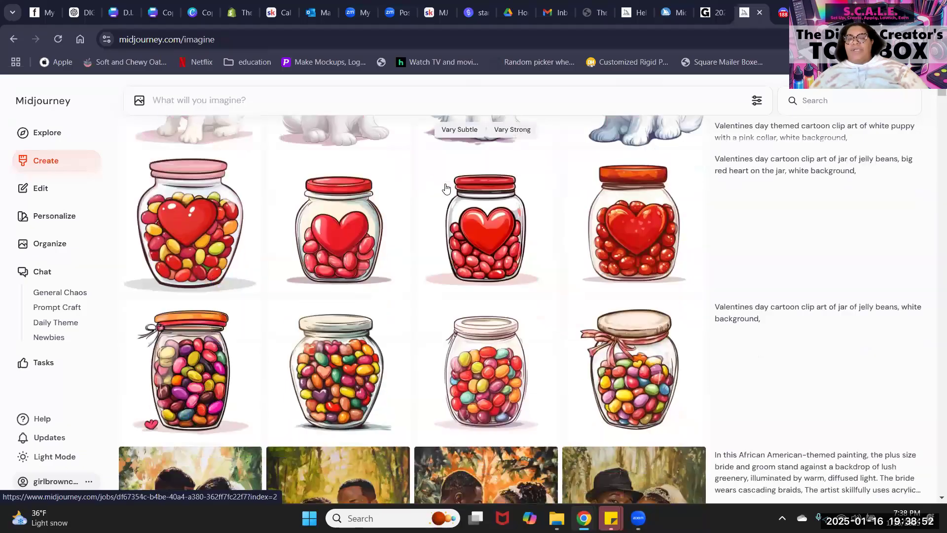
{"action": "scroll", "coordinate": [445, 188], "scroll_direction": "down", "scroll_amount": 5}
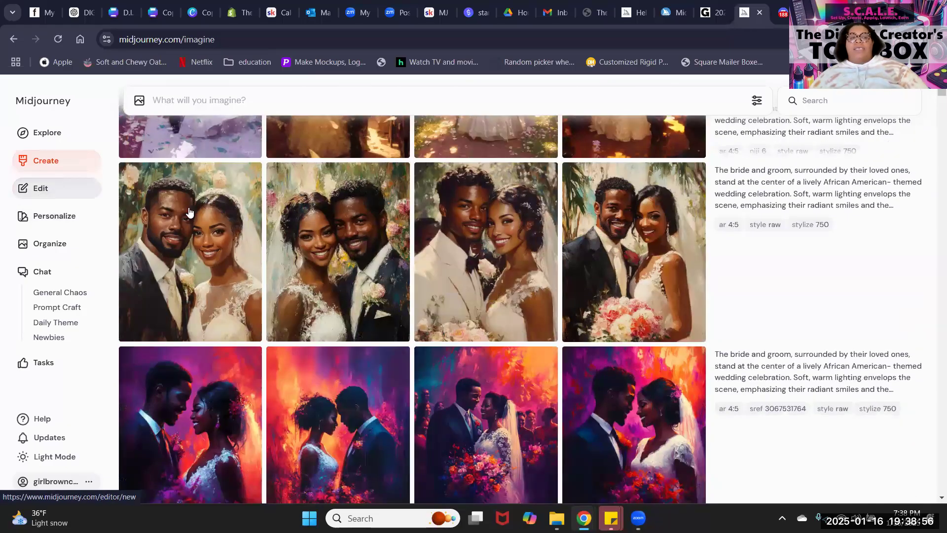
Open the Organize page, search the archive for "chibi" and browse the matching characters with dogs.
{"action": "left_click", "coordinate": [50, 243]}
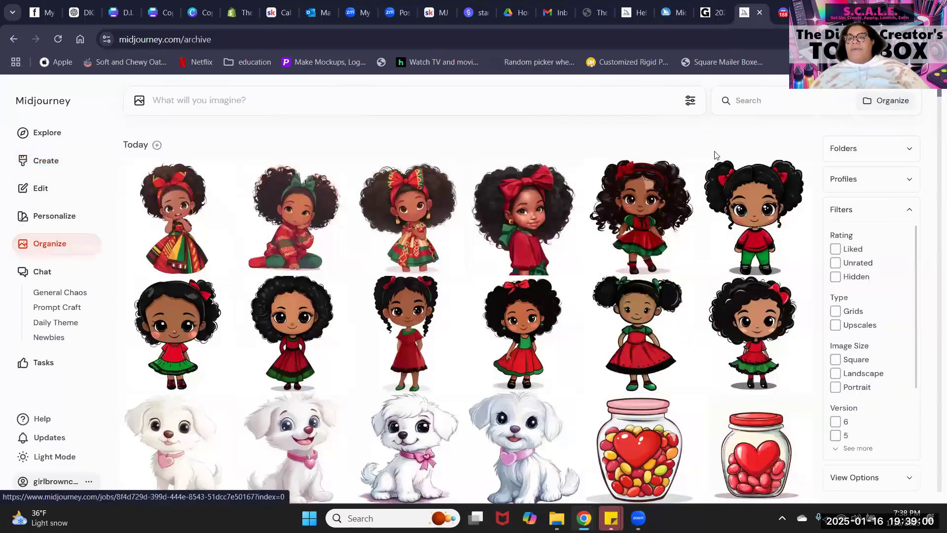
{"action": "type", "text": "chibi"}
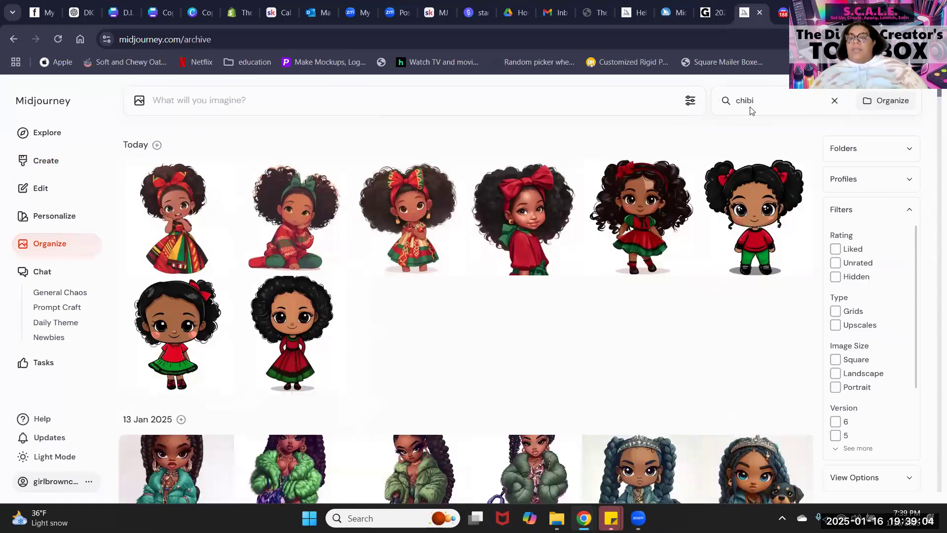
{"action": "scroll", "coordinate": [294, 400], "scroll_direction": "down", "scroll_amount": 15}
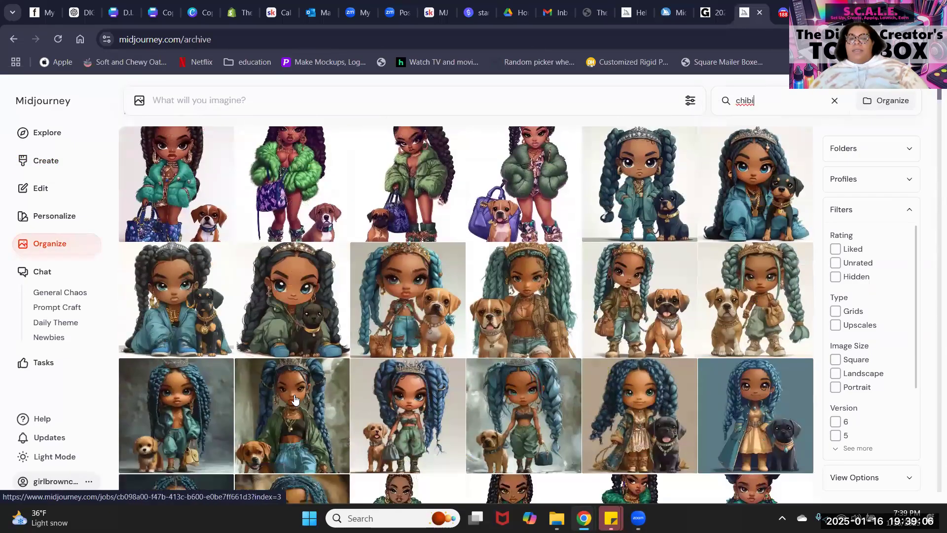
{"action": "scroll", "coordinate": [294, 399], "scroll_direction": "down", "scroll_amount": 3}
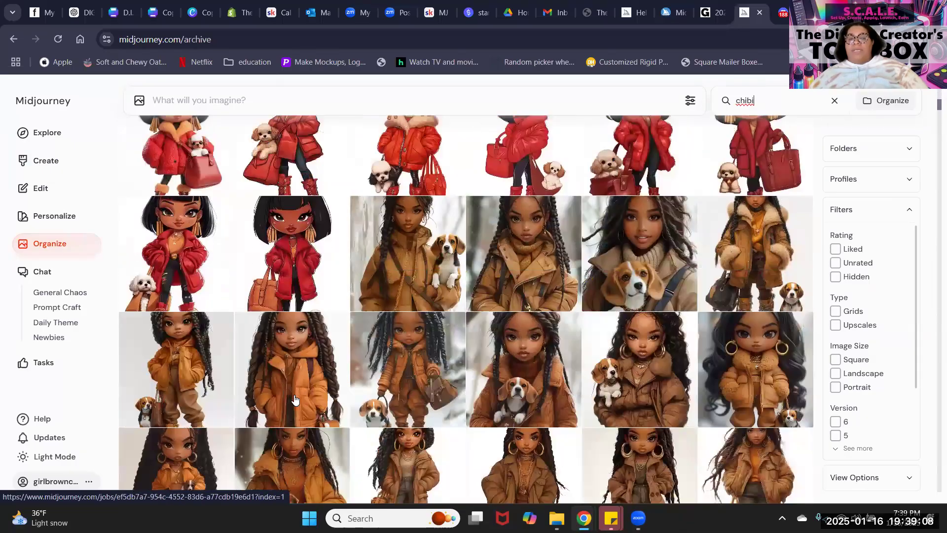
{"action": "scroll", "coordinate": [168, 399], "scroll_direction": "up", "scroll_amount": 1}
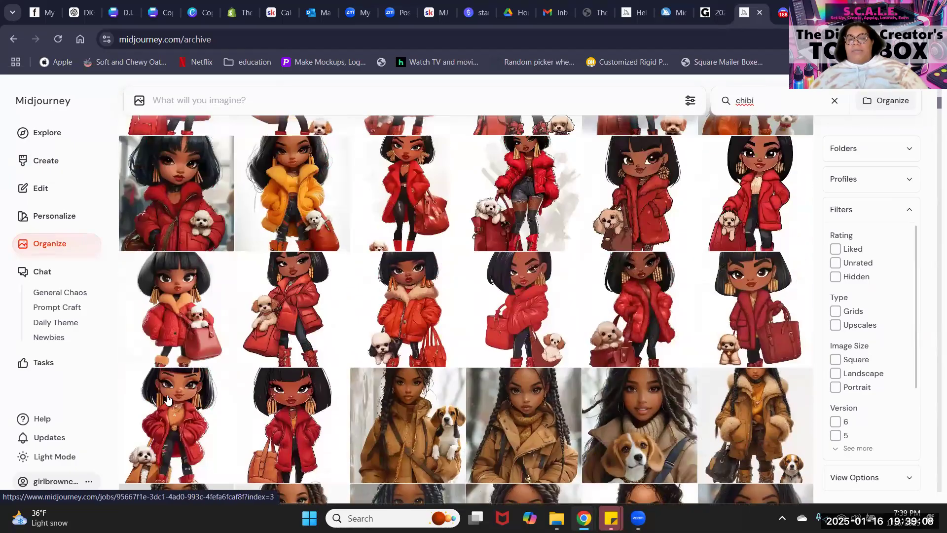
Open a red-coat chibi with a poodle, compare its neighbouring versions, read the prompt and close the enlarged image.
{"action": "left_click", "coordinate": [398, 287]}
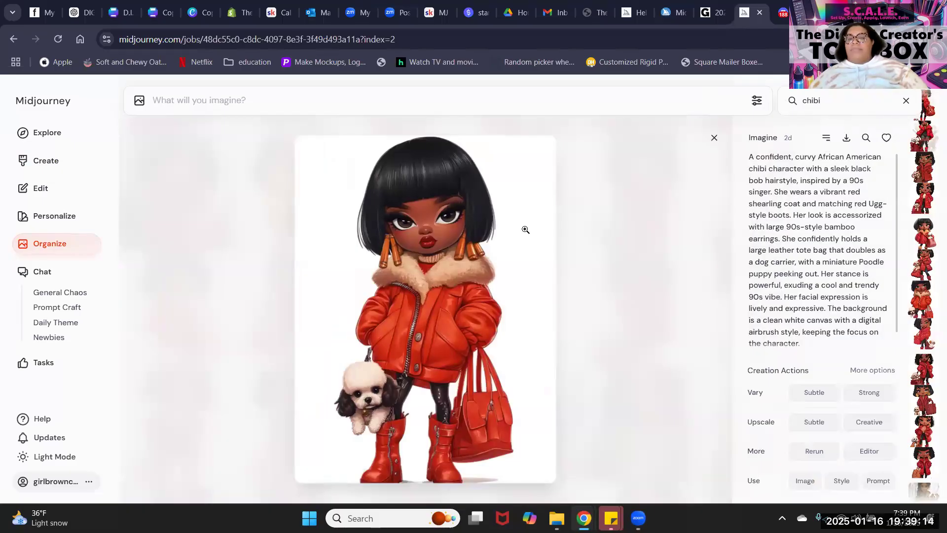
{"action": "scroll", "coordinate": [526, 230], "scroll_direction": "down", "scroll_amount": 3}
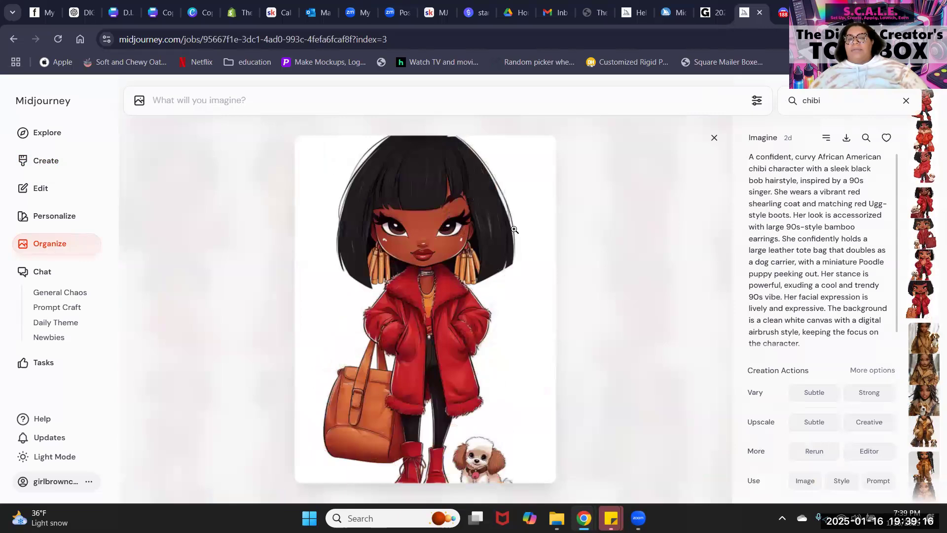
{"action": "scroll", "coordinate": [514, 230], "scroll_direction": "up", "scroll_amount": 1}
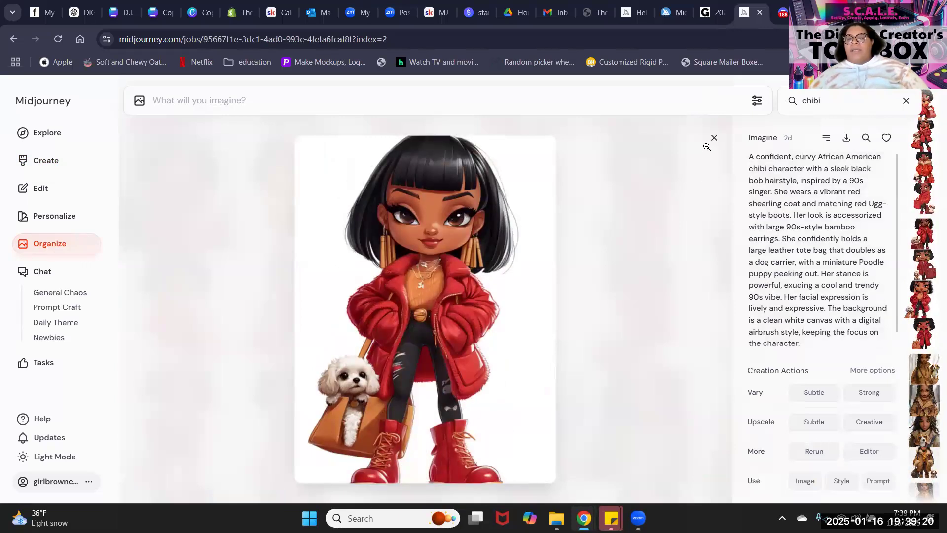
{"action": "scroll", "coordinate": [813, 298], "scroll_direction": "down", "scroll_amount": 2}
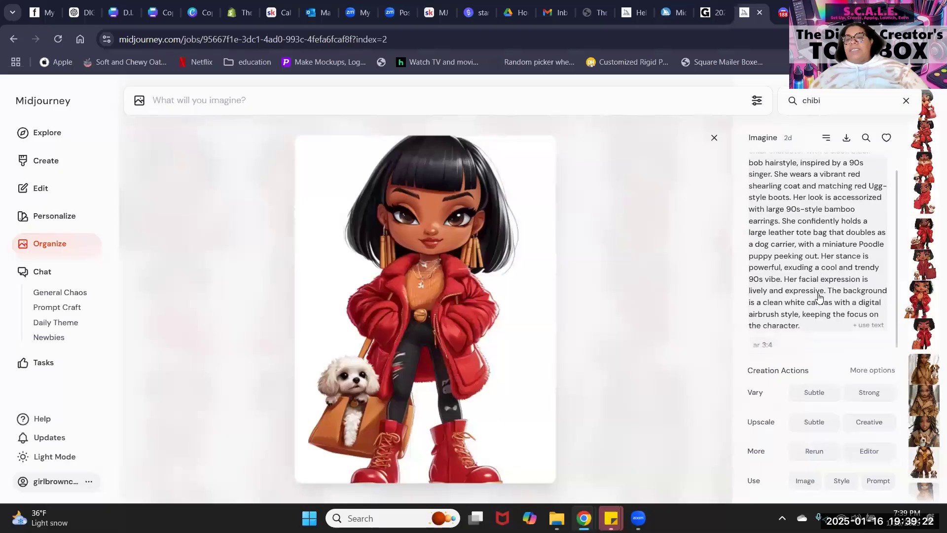
{"action": "scroll", "coordinate": [814, 298], "scroll_direction": "up", "scroll_amount": 2}
{"action": "left_click", "coordinate": [713, 138]}
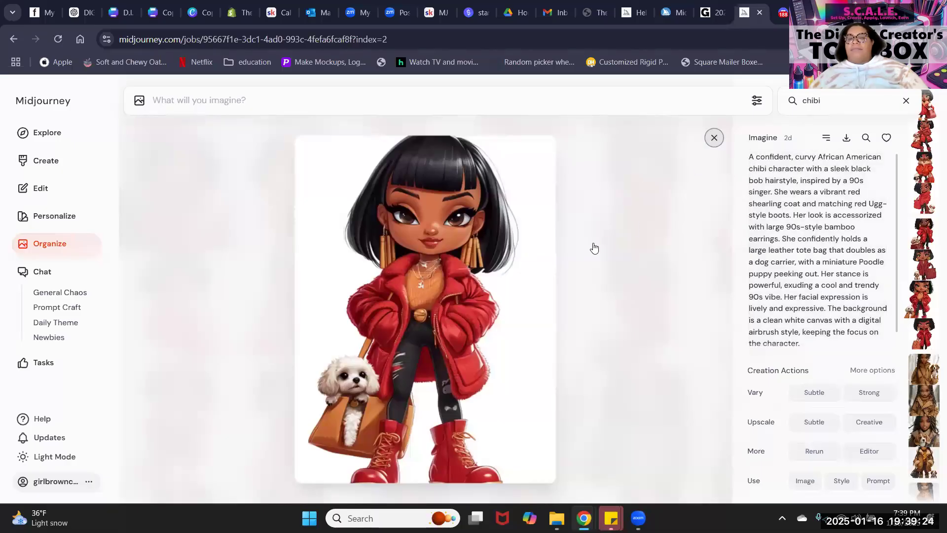
Browse the older "chibi" archive results through the coffee, winter and green-outfit characters to the purple jumpsuit ones.
{"action": "scroll", "coordinate": [532, 282], "scroll_direction": "down", "scroll_amount": 20}
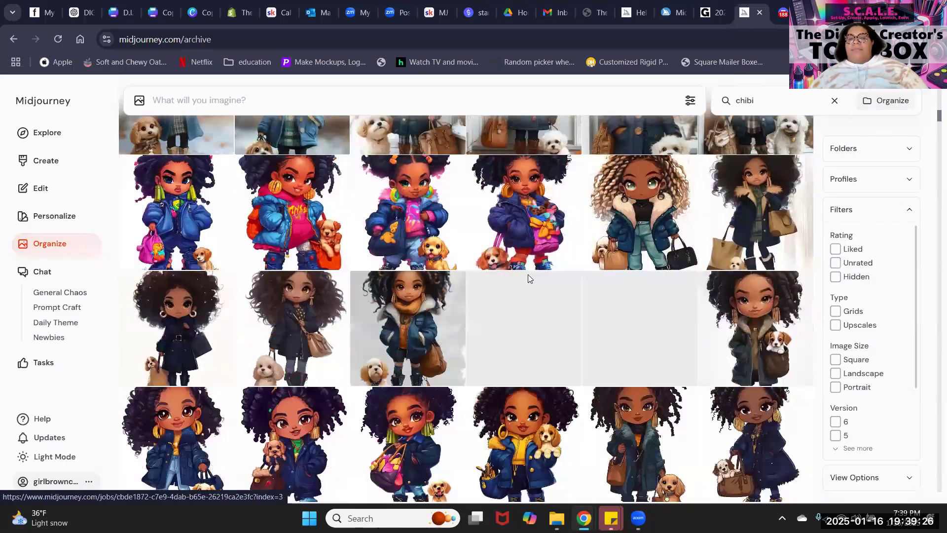
{"action": "scroll", "coordinate": [528, 280], "scroll_direction": "down", "scroll_amount": 20}
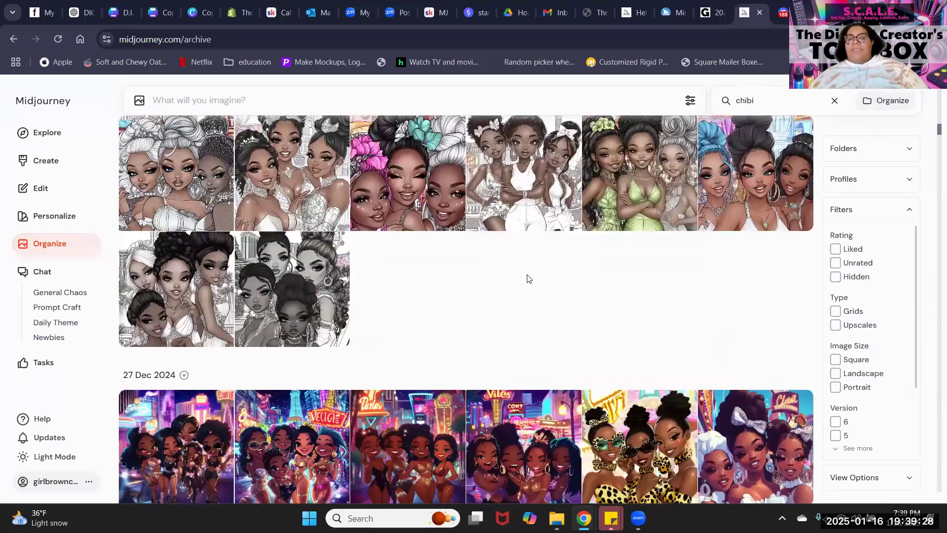
{"action": "scroll", "coordinate": [527, 280], "scroll_direction": "down", "scroll_amount": 20}
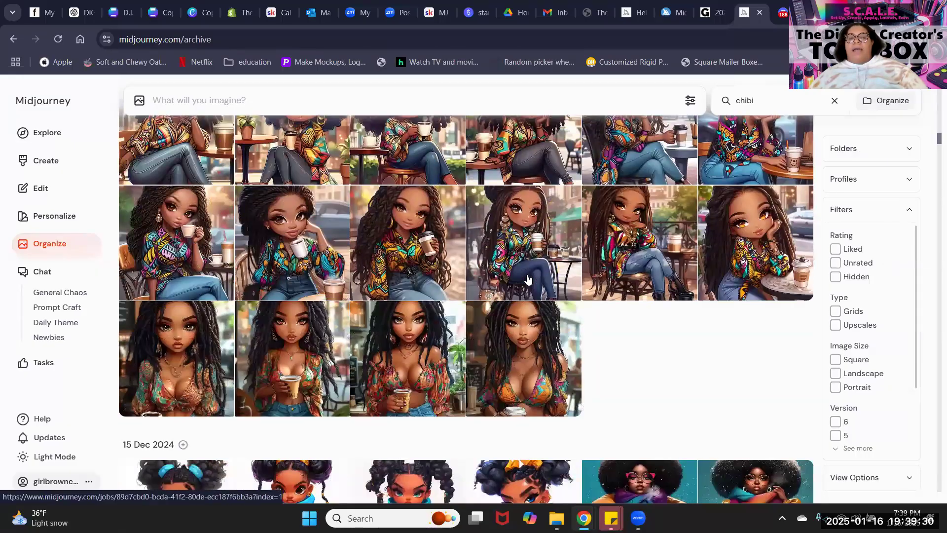
{"action": "scroll", "coordinate": [527, 280], "scroll_direction": "down", "scroll_amount": 15}
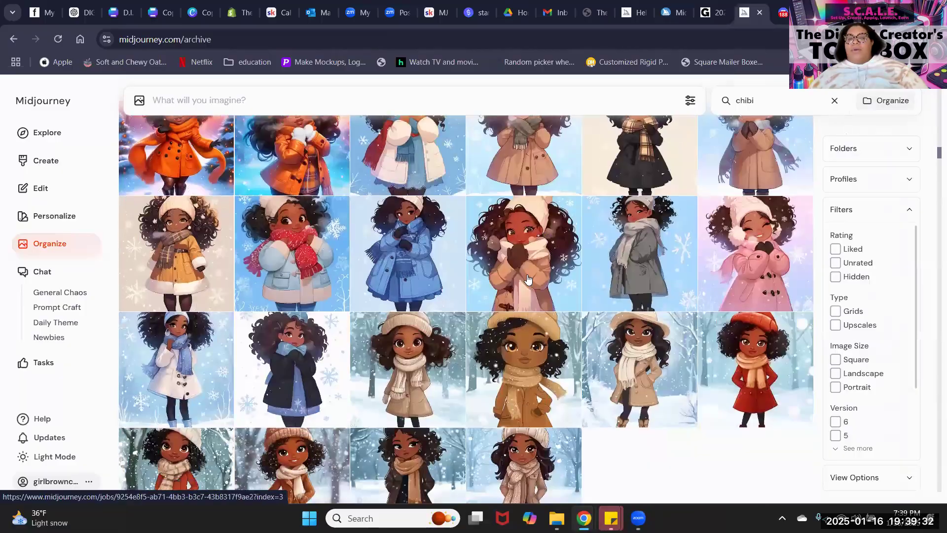
{"action": "scroll", "coordinate": [528, 279], "scroll_direction": "down", "scroll_amount": 20}
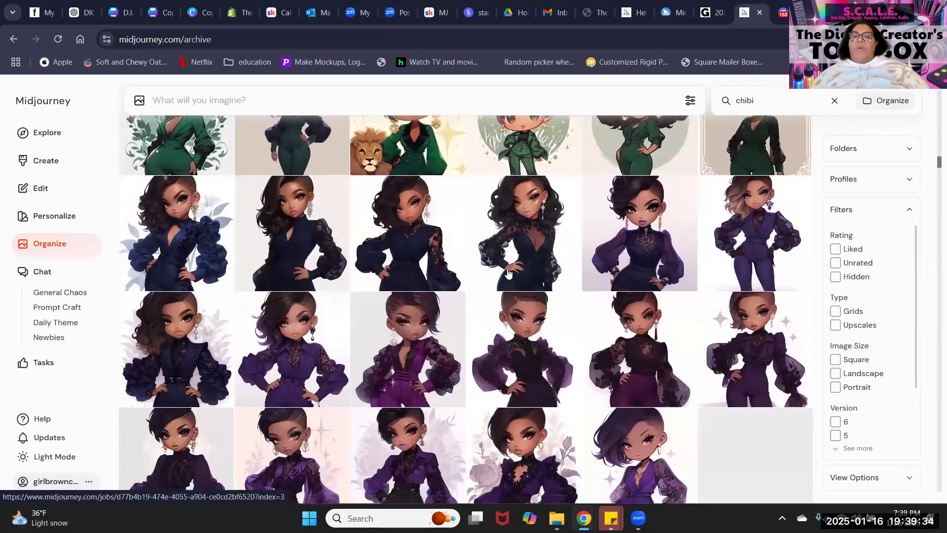
{"action": "scroll", "coordinate": [508, 272], "scroll_direction": "down", "scroll_amount": 2}
{"action": "scroll", "coordinate": [508, 273], "scroll_direction": "up", "scroll_amount": 2}
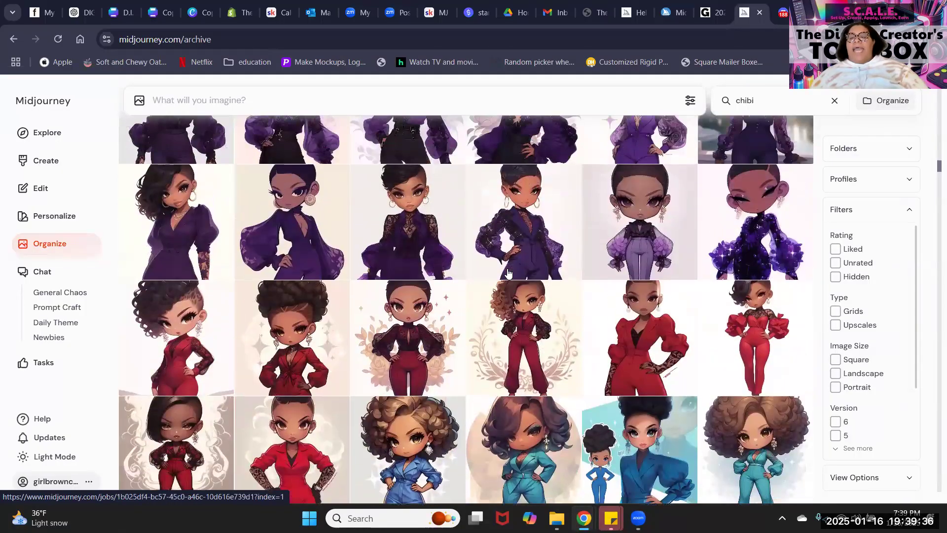
{"action": "scroll", "coordinate": [508, 273], "scroll_direction": "up", "scroll_amount": 1}
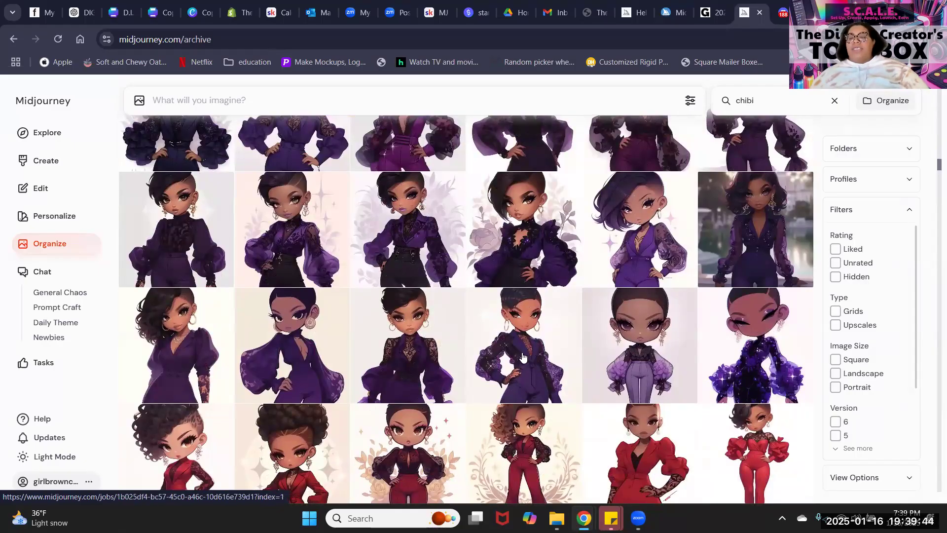
Open the purple-jumpsuit chibi with side-swept hair, read its prompt and parameters, and view the image in full size.
{"action": "left_click", "coordinate": [645, 263]}
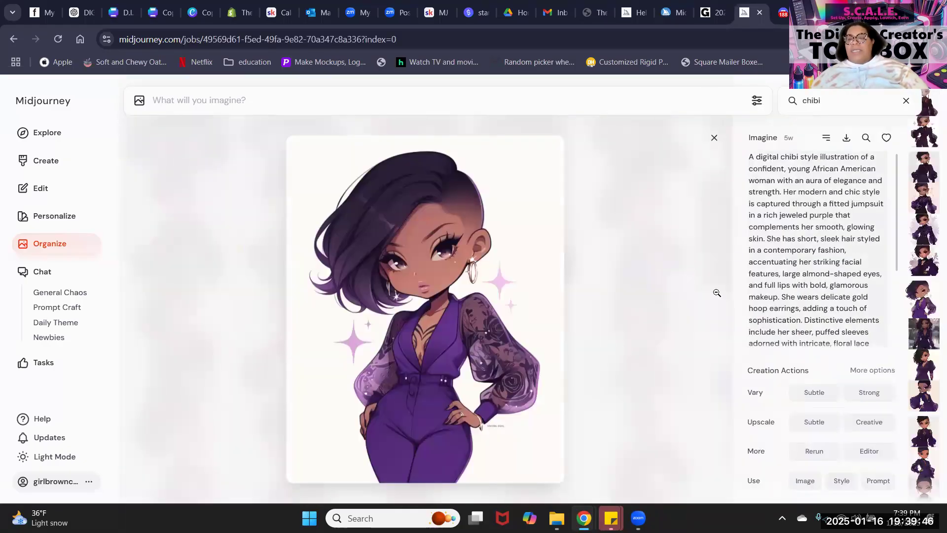
{"action": "scroll", "coordinate": [791, 292], "scroll_direction": "down", "scroll_amount": 3}
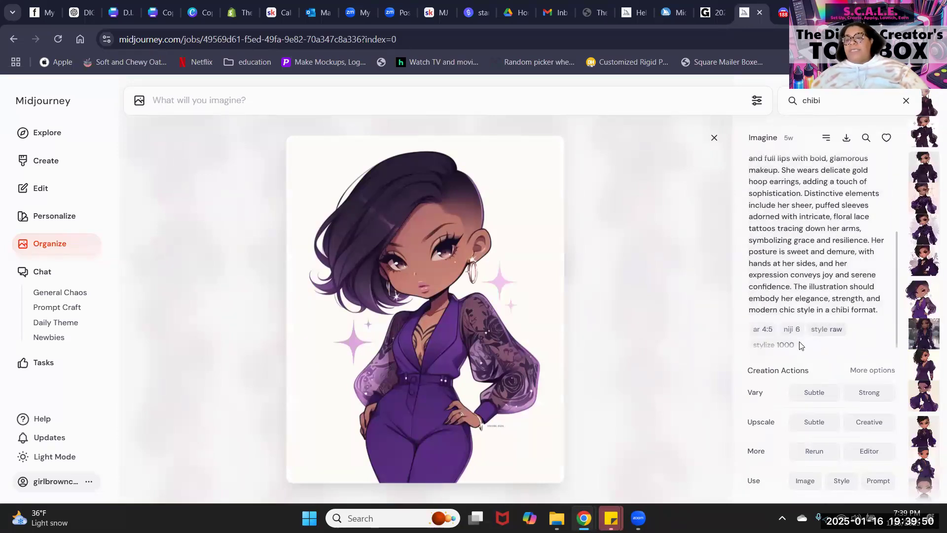
{"action": "left_click", "coordinate": [595, 351]}
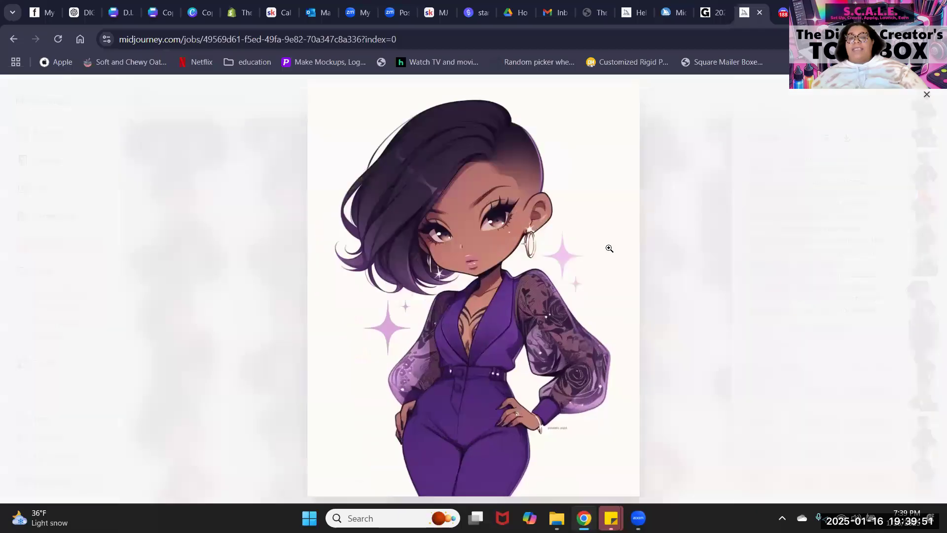
{"action": "left_click", "coordinate": [654, 281]}
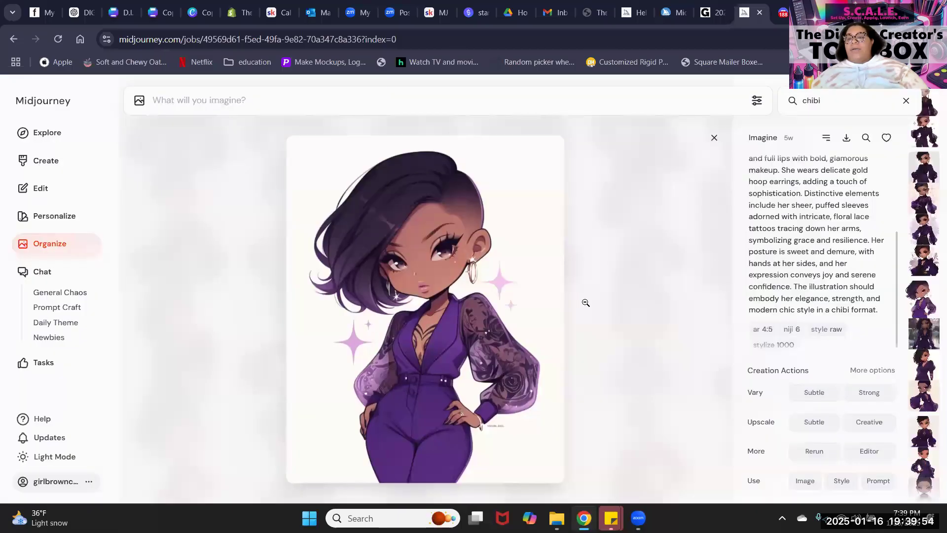
Look through the enlarged purple-outfit chibi variations, comparing the short hairstyles, lace sleeves and backgrounds.
{"action": "scroll", "coordinate": [671, 296], "scroll_direction": "down", "scroll_amount": 1}
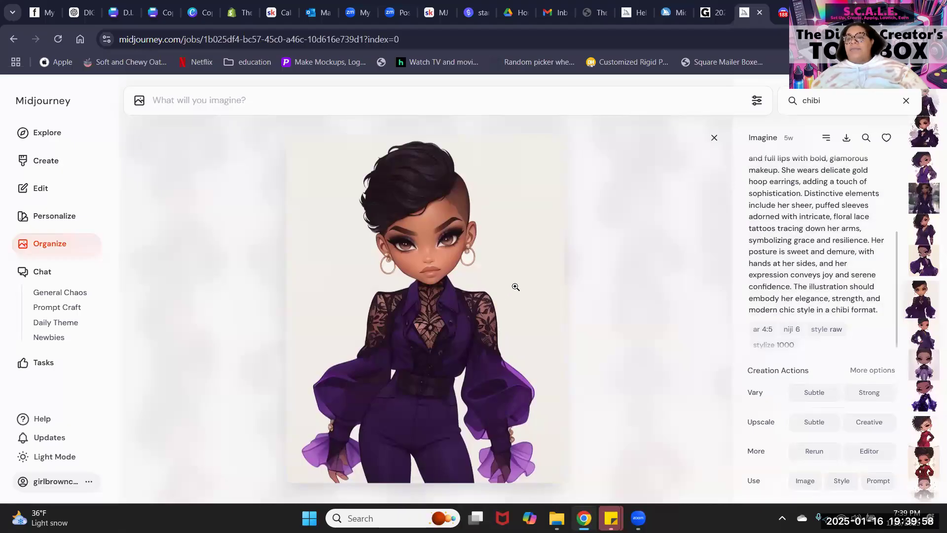
{"action": "scroll", "coordinate": [516, 286], "scroll_direction": "down", "scroll_amount": 3}
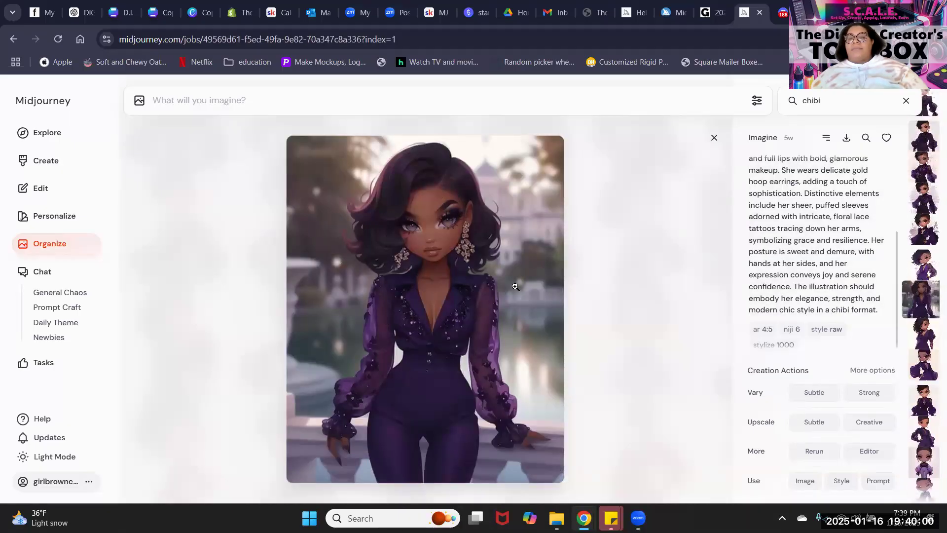
{"action": "scroll", "coordinate": [515, 286], "scroll_direction": "down", "scroll_amount": 3}
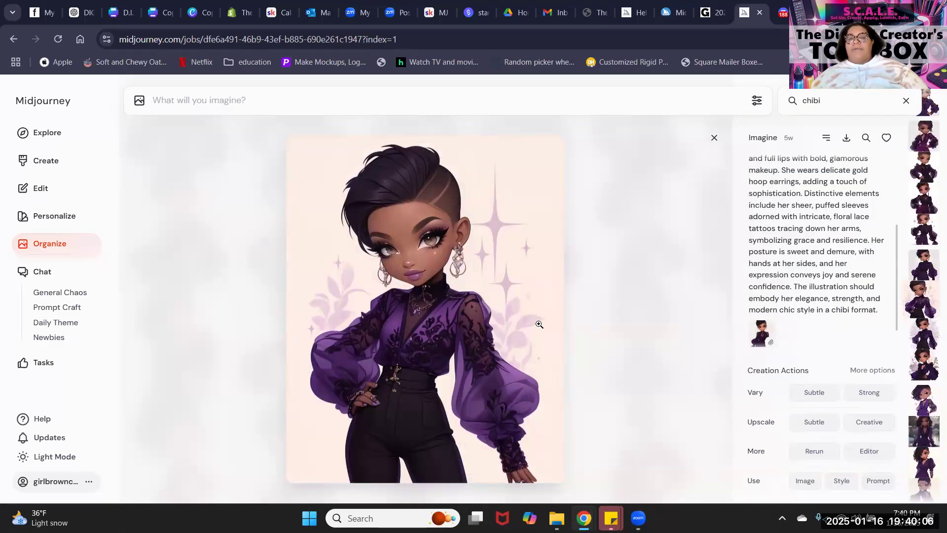
{"action": "scroll", "coordinate": [539, 324], "scroll_direction": "down", "scroll_amount": 3}
{"action": "scroll", "coordinate": [539, 324], "scroll_direction": "down", "scroll_amount": 4}
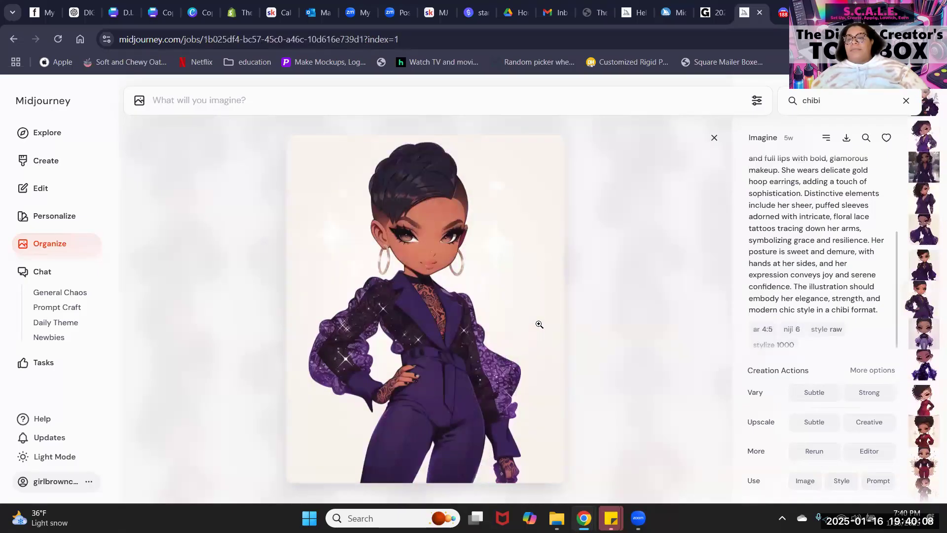
Look through the enlarged chibi characters in red suits and the curly-haired ones in blue and teal suits.
{"action": "scroll", "coordinate": [539, 324], "scroll_direction": "down", "scroll_amount": 3}
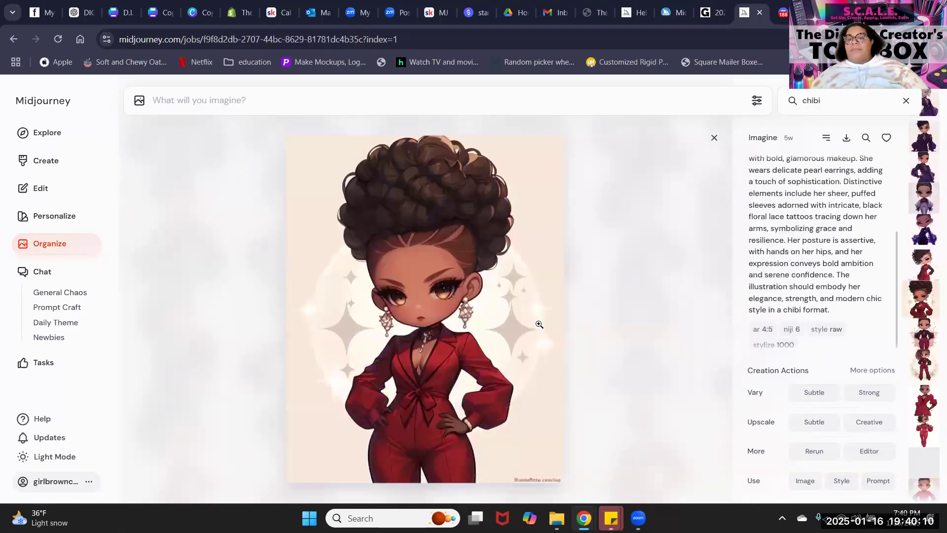
{"action": "scroll", "coordinate": [539, 324], "scroll_direction": "down", "scroll_amount": 1}
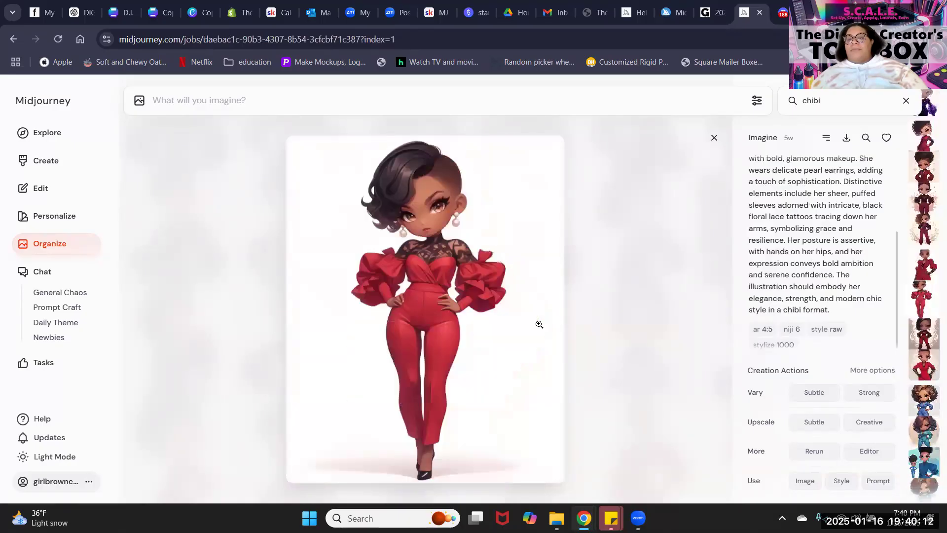
{"action": "scroll", "coordinate": [539, 324], "scroll_direction": "down", "scroll_amount": 1}
{"action": "scroll", "coordinate": [539, 324], "scroll_direction": "down", "scroll_amount": 1}
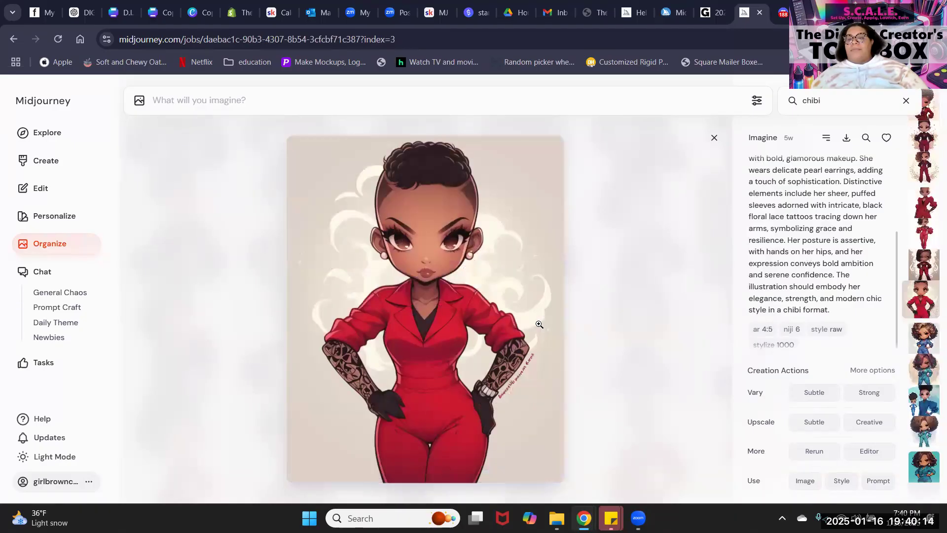
{"action": "scroll", "coordinate": [539, 324], "scroll_direction": "down", "scroll_amount": 1}
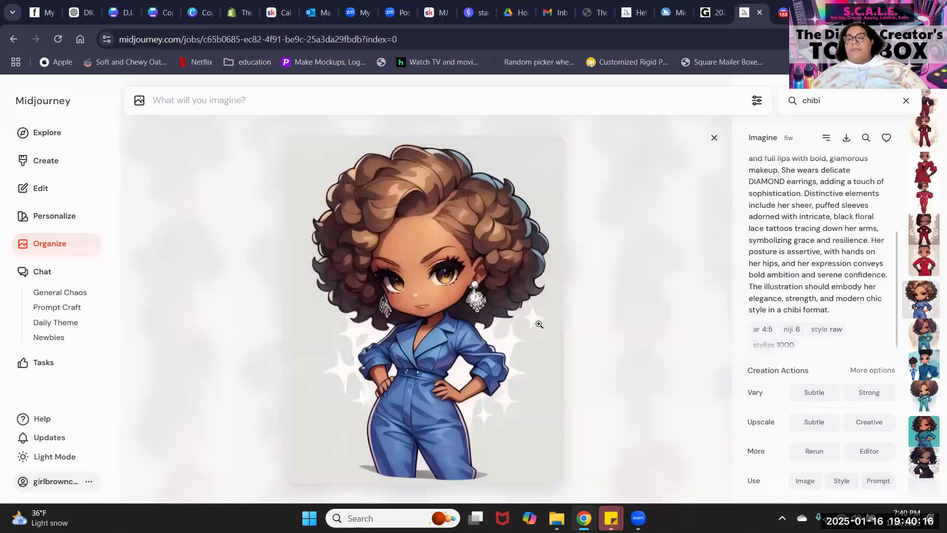
{"action": "scroll", "coordinate": [539, 324], "scroll_direction": "down", "scroll_amount": 1}
{"action": "scroll", "coordinate": [539, 324], "scroll_direction": "down", "scroll_amount": 3}
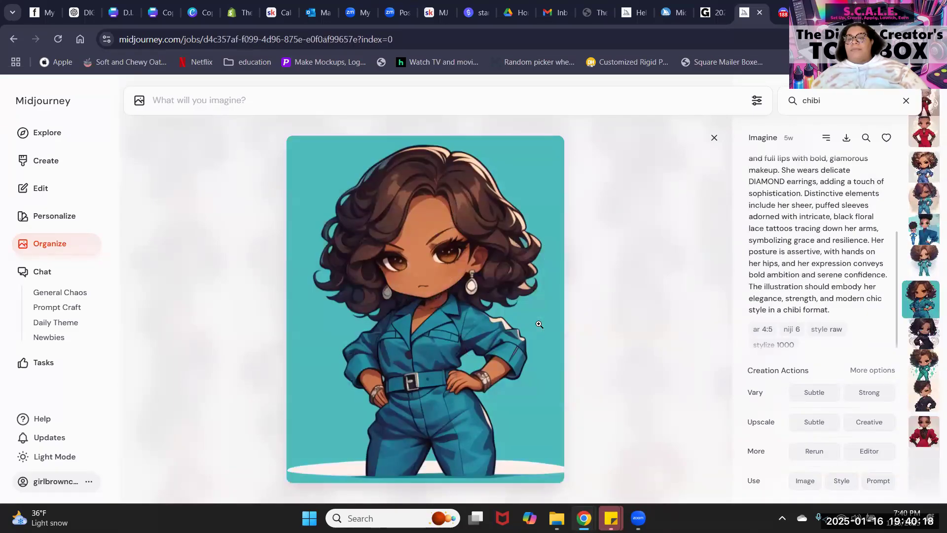
{"action": "scroll", "coordinate": [539, 324], "scroll_direction": "up", "scroll_amount": 2}
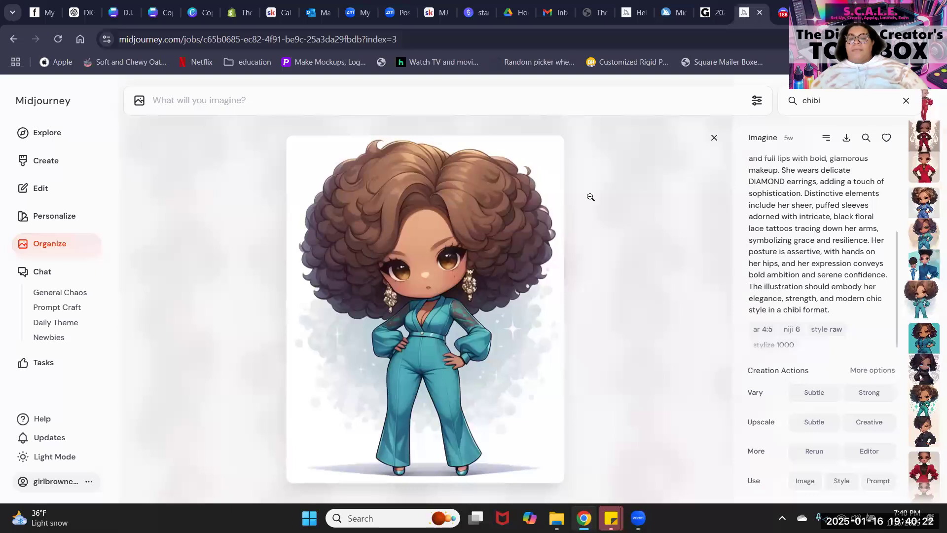
{"action": "scroll", "coordinate": [476, 245], "scroll_direction": "down", "scroll_amount": 2}
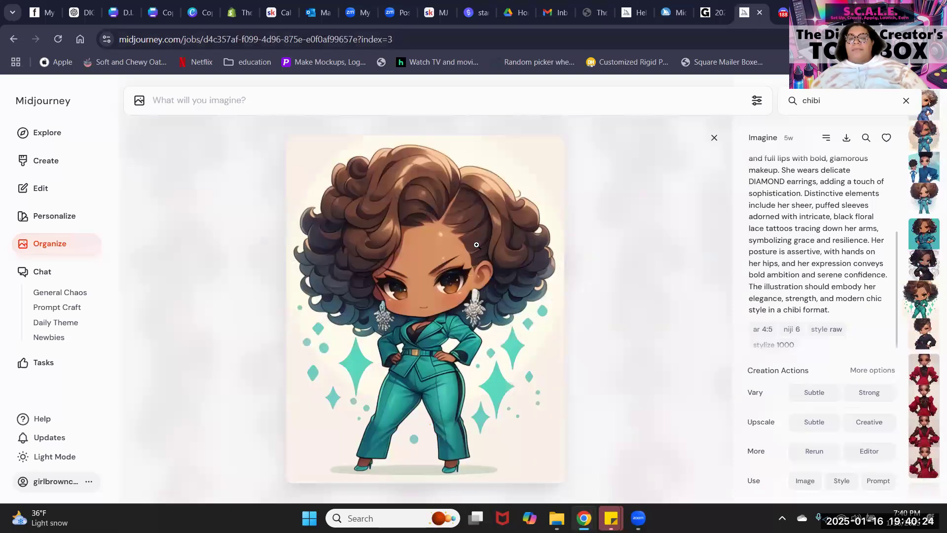
Compare the enlarged chibi characters in ruffled red outfits, the purple pantsuit and the burgundy suit.
{"action": "scroll", "coordinate": [476, 244], "scroll_direction": "down", "scroll_amount": 3}
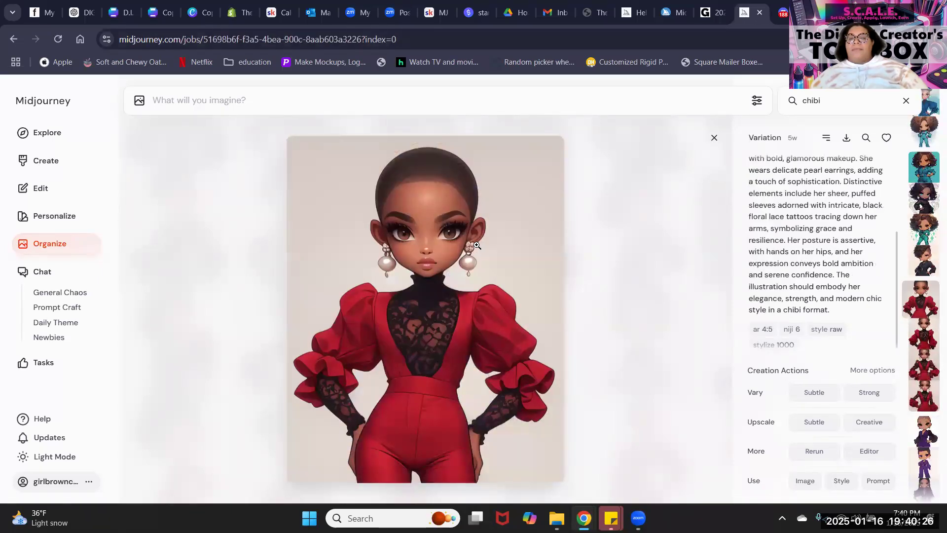
{"action": "scroll", "coordinate": [477, 244], "scroll_direction": "down", "scroll_amount": 4}
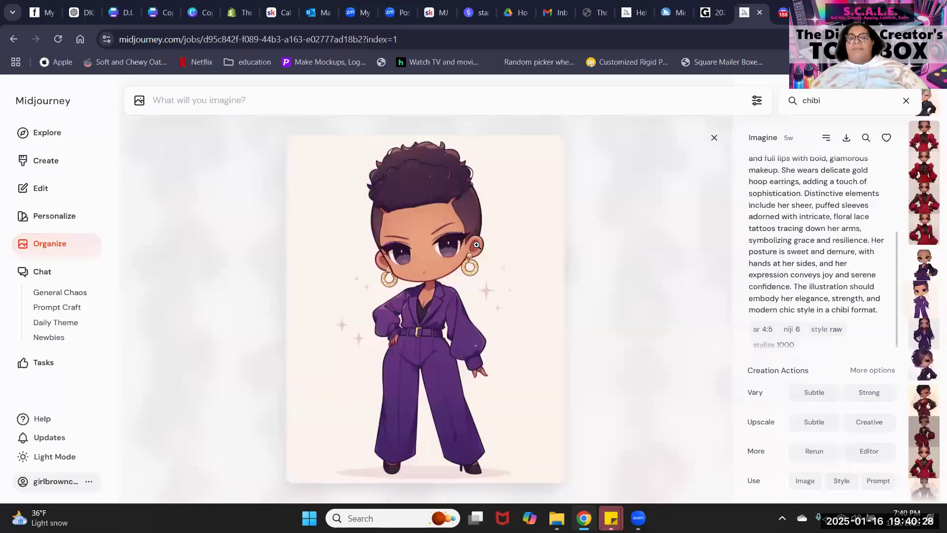
{"action": "scroll", "coordinate": [477, 245], "scroll_direction": "down", "scroll_amount": 1}
{"action": "scroll", "coordinate": [477, 245], "scroll_direction": "down", "scroll_amount": 3}
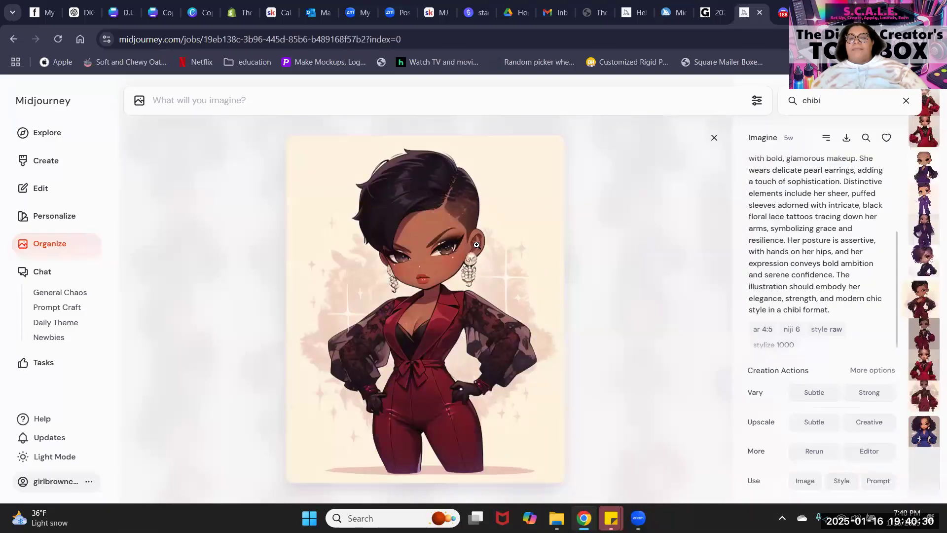
{"action": "scroll", "coordinate": [477, 245], "scroll_direction": "down", "scroll_amount": 1}
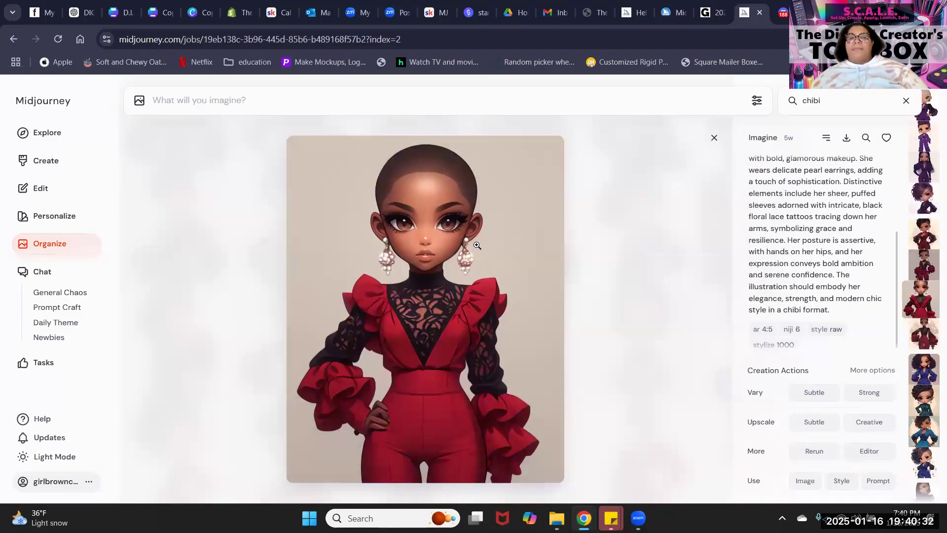
Examine the enlarged navy-outfit characters, from the sleek bob and flower-haired chibi to the realistic portrait and bright pink-background version.
{"action": "scroll", "coordinate": [476, 244], "scroll_direction": "down", "scroll_amount": 2}
{"action": "scroll", "coordinate": [476, 244], "scroll_direction": "down", "scroll_amount": 2}
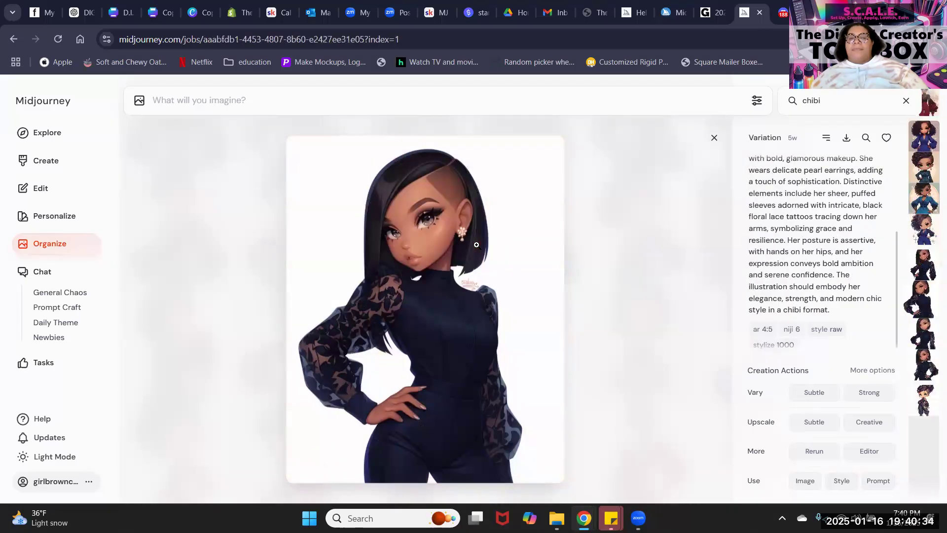
{"action": "scroll", "coordinate": [476, 244], "scroll_direction": "down", "scroll_amount": 1}
{"action": "scroll", "coordinate": [477, 245], "scroll_direction": "down", "scroll_amount": 2}
{"action": "scroll", "coordinate": [477, 245], "scroll_direction": "down", "scroll_amount": 3}
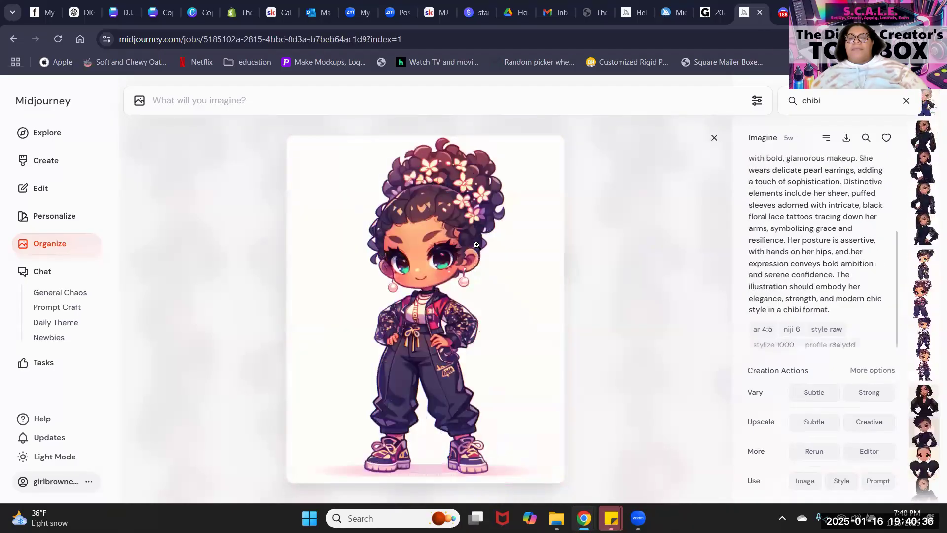
{"action": "scroll", "coordinate": [477, 245], "scroll_direction": "down", "scroll_amount": 4}
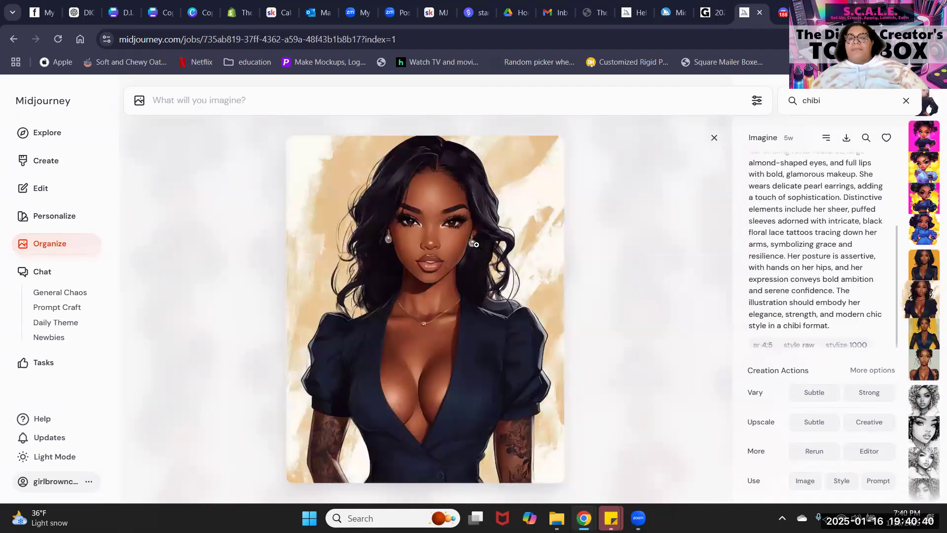
{"action": "scroll", "coordinate": [476, 244], "scroll_direction": "up", "scroll_amount": 2}
{"action": "scroll", "coordinate": [476, 245], "scroll_direction": "up", "scroll_amount": 1}
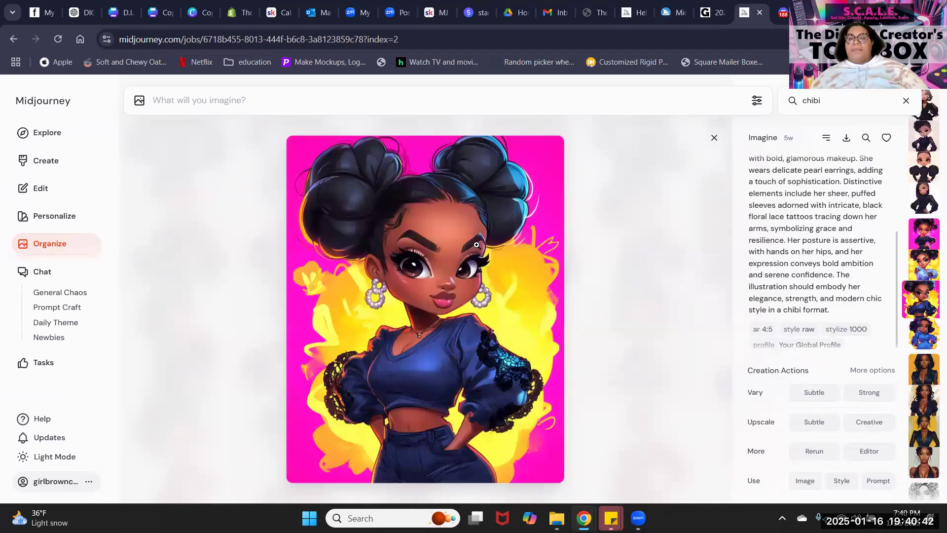
Close the enlarged chibi image and look through today's prompts and image sets on the Create page.
{"action": "scroll", "coordinate": [477, 245], "scroll_direction": "up", "scroll_amount": 1}
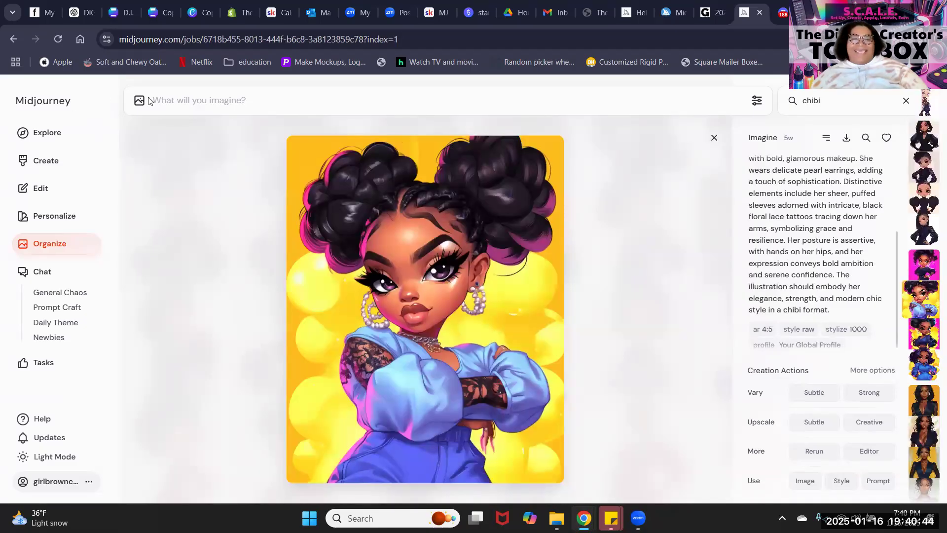
{"action": "left_click", "coordinate": [223, 181]}
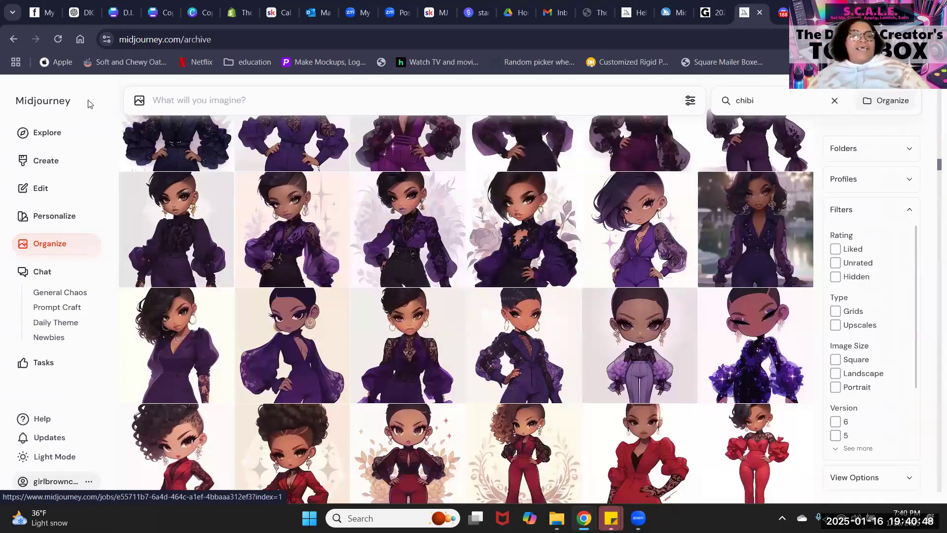
{"action": "left_click", "coordinate": [65, 161]}
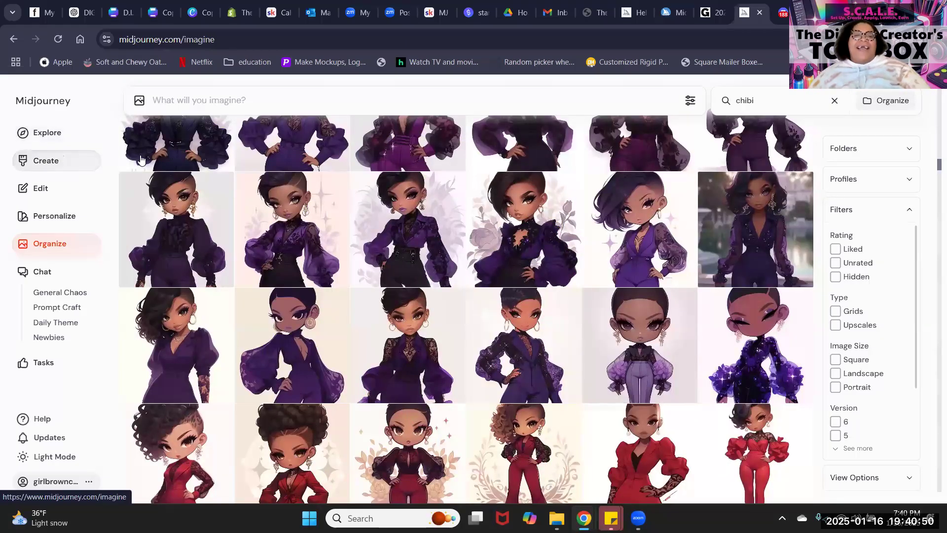
{"action": "scroll", "coordinate": [342, 200], "scroll_direction": "up", "scroll_amount": 20}
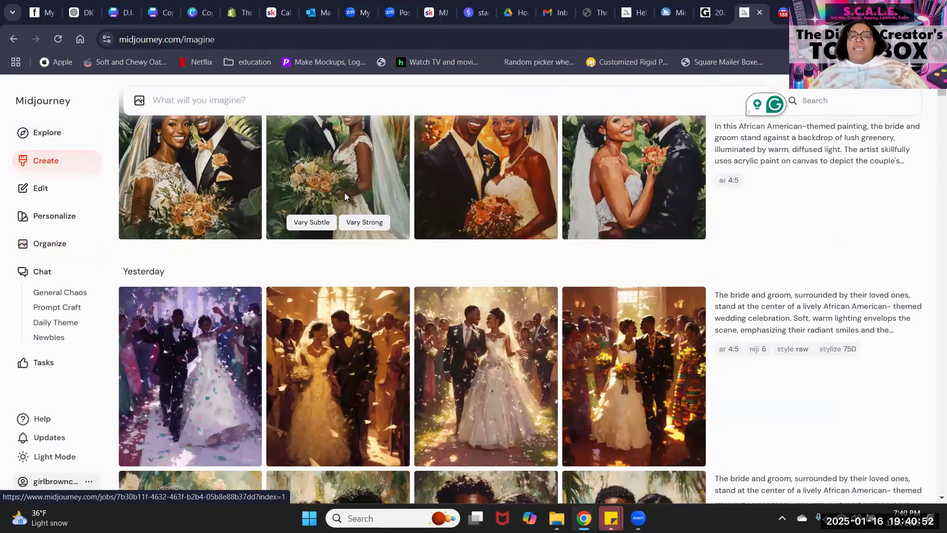
{"action": "scroll", "coordinate": [350, 192], "scroll_direction": "up", "scroll_amount": 5}
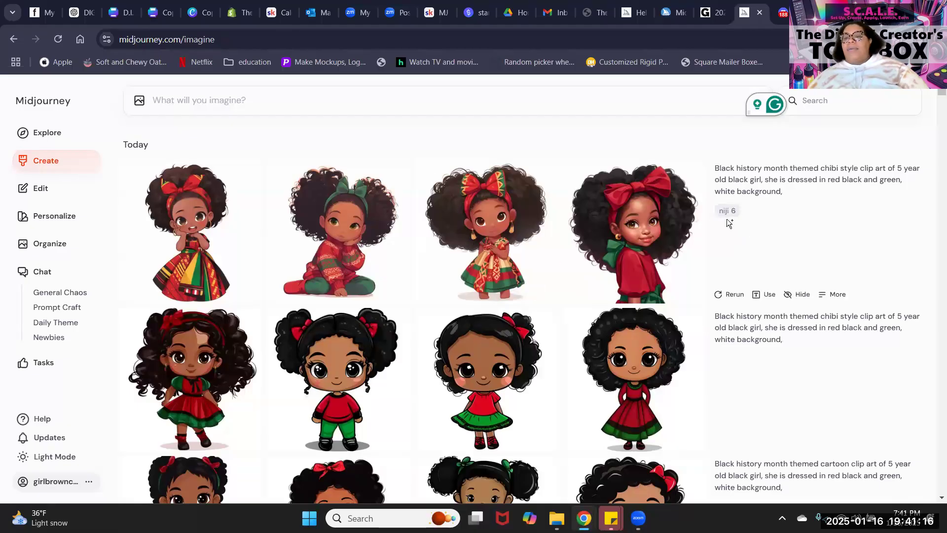
{"action": "scroll", "coordinate": [727, 222], "scroll_direction": "down", "scroll_amount": 7}
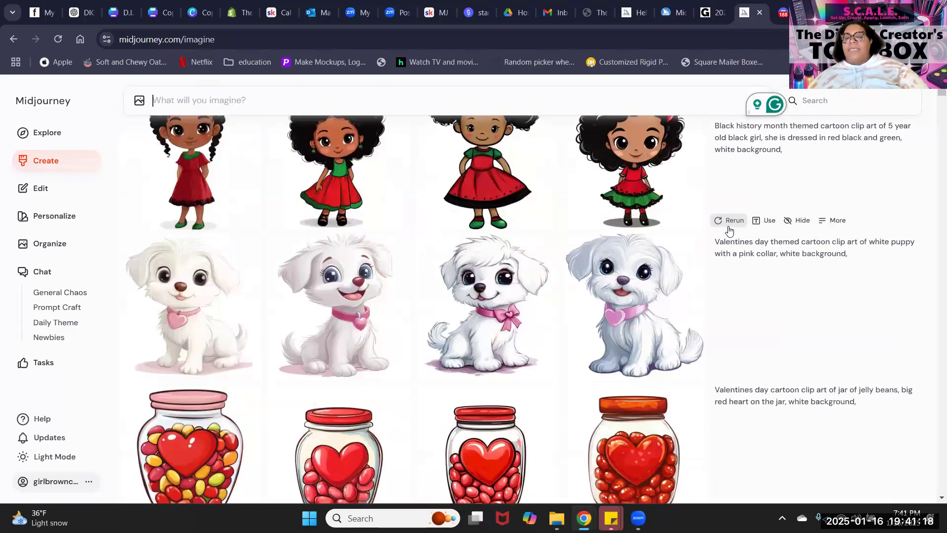
{"action": "scroll", "coordinate": [728, 228], "scroll_direction": "up", "scroll_amount": 7}
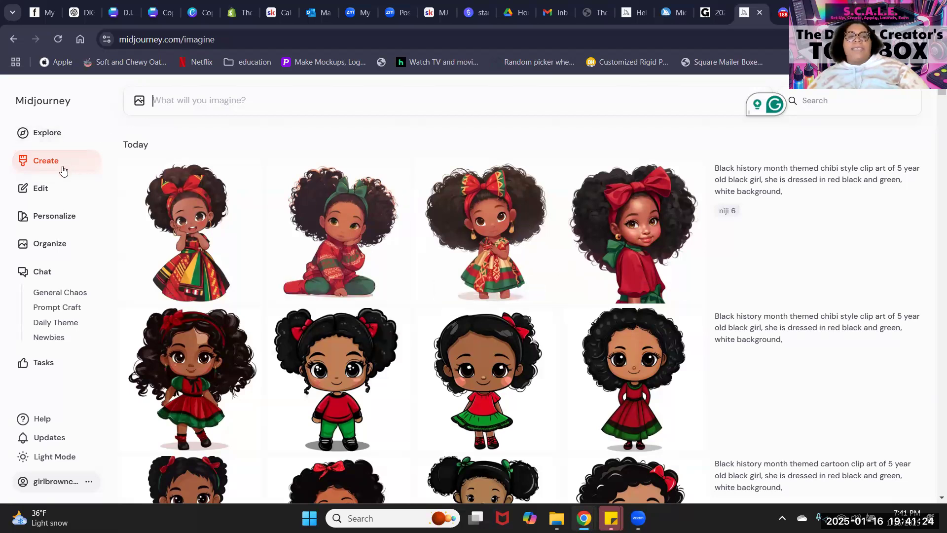
Open the image editor, agree to its Terms of Service and start creating.
{"action": "left_click", "coordinate": [43, 192]}
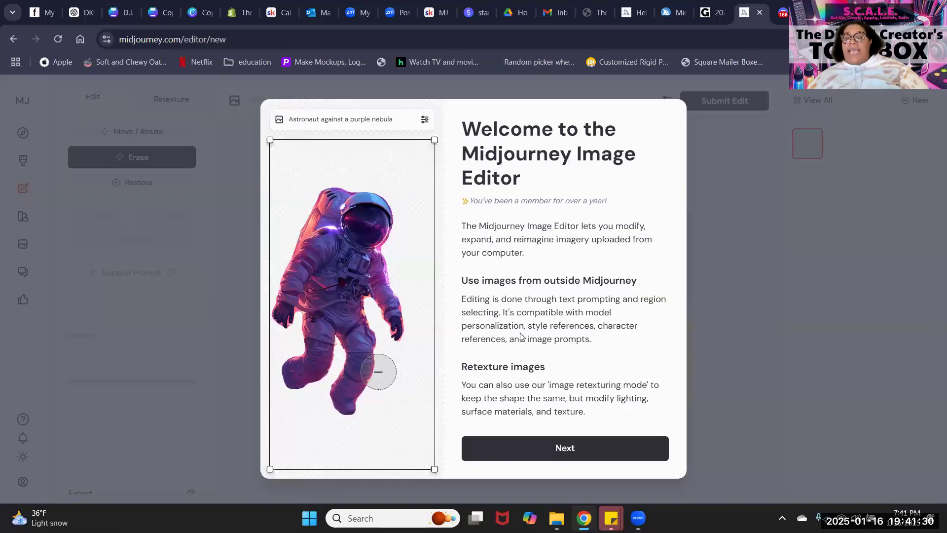
{"action": "left_click", "coordinate": [615, 449]}
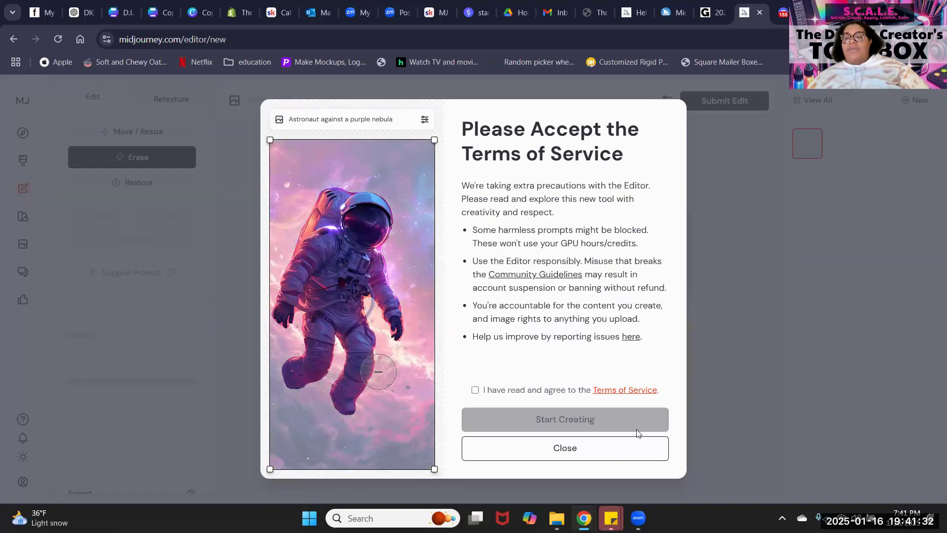
{"action": "left_click", "coordinate": [475, 391]}
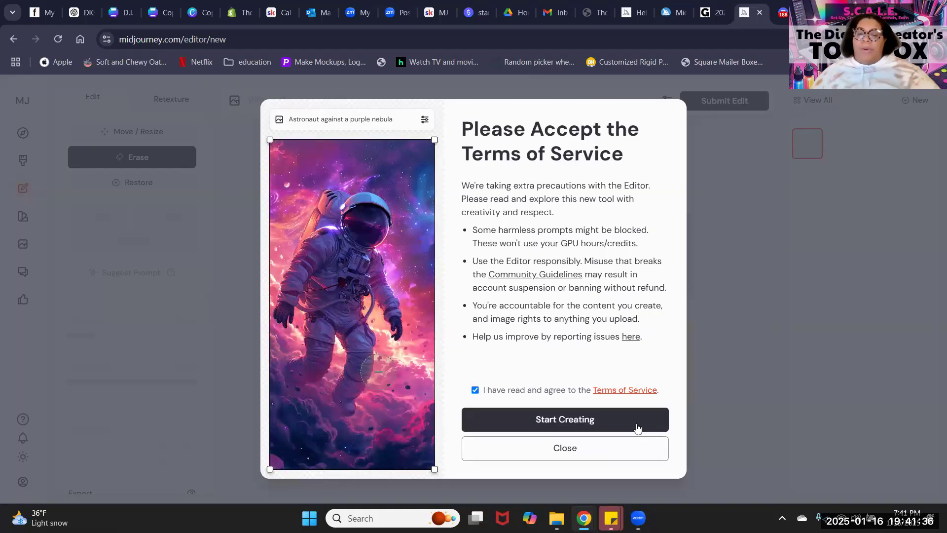
{"action": "left_click", "coordinate": [563, 420]}
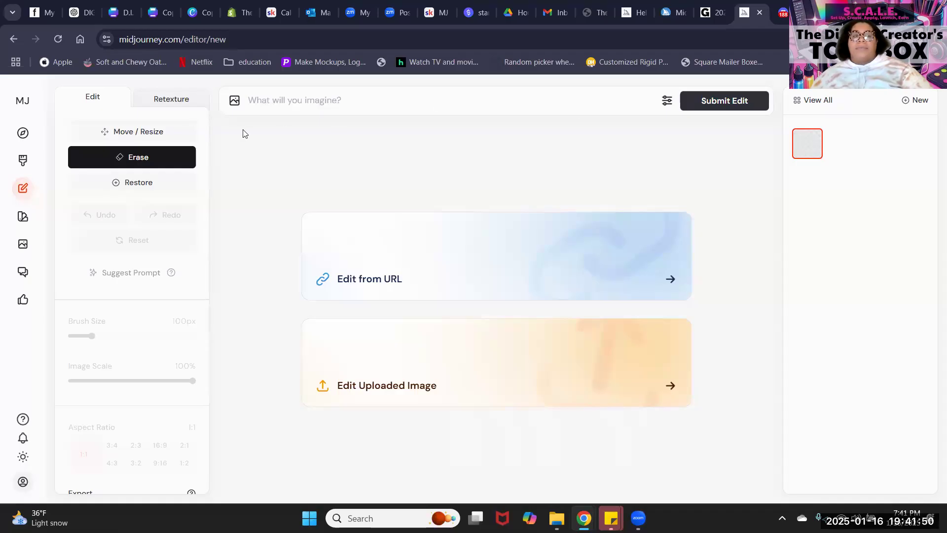
Go back to the Create page and reuse the Valentine's Day white puppy with a pink collar prompt.
{"action": "left_click", "coordinate": [20, 168]}
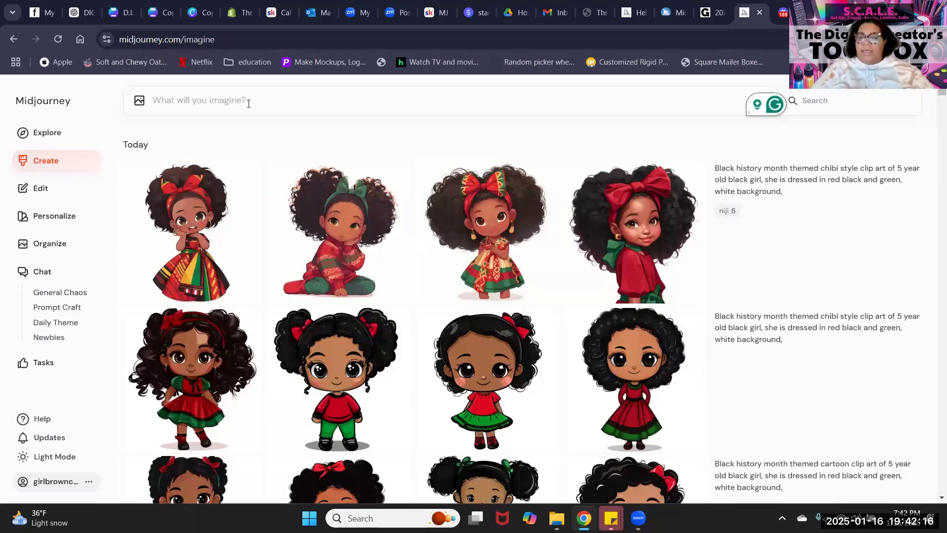
{"action": "scroll", "coordinate": [924, 264], "scroll_direction": "down", "scroll_amount": 10}
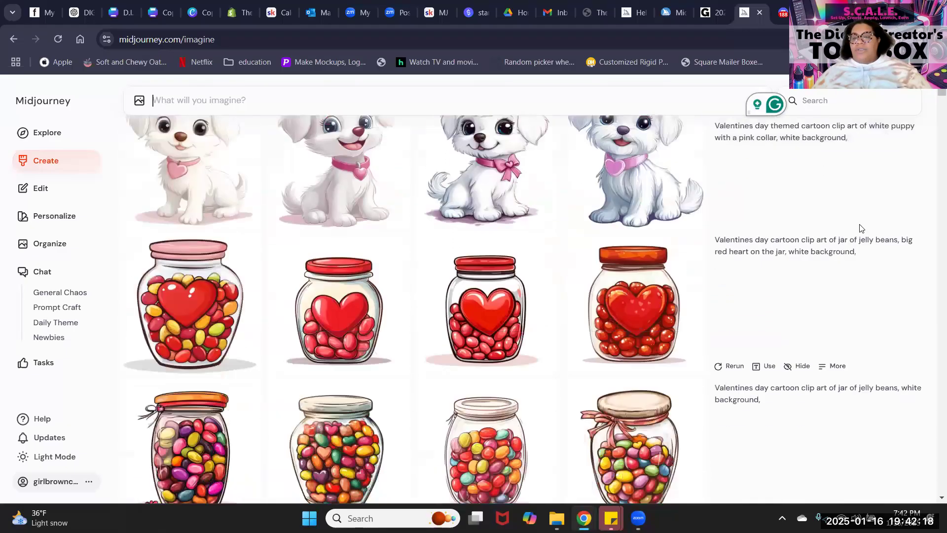
{"action": "scroll", "coordinate": [731, 165], "scroll_direction": "up", "scroll_amount": 2}
{"action": "left_click", "coordinate": [767, 307]}
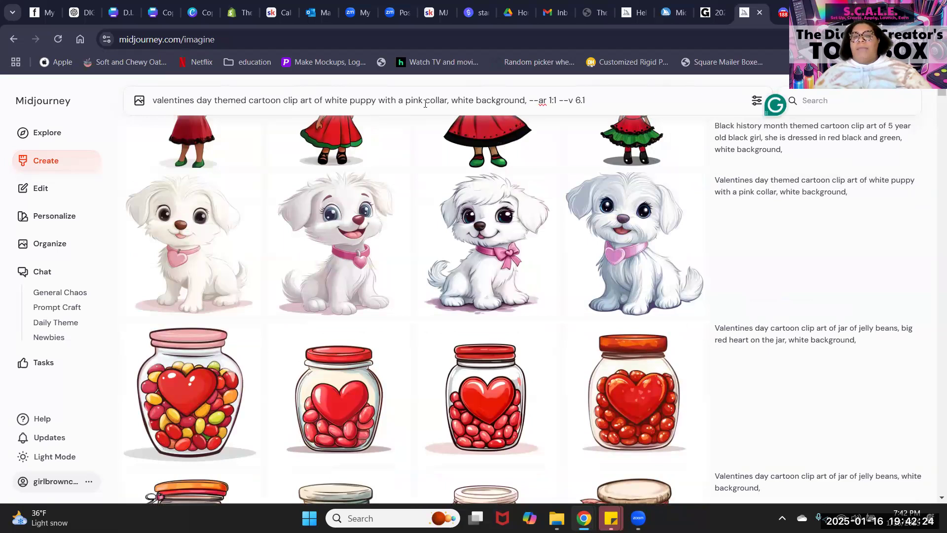
Review the full text of the reused puppy prompt and highlight its --ar 1:1 aspect-ratio parameter.
{"action": "triple_click", "coordinate": [576, 100]}
{"action": "right_click", "coordinate": [578, 100]}
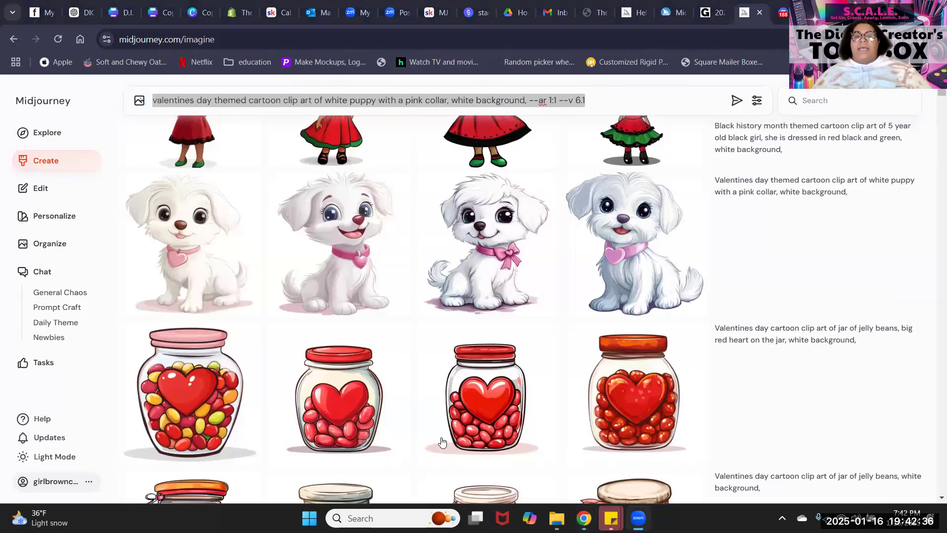
{"action": "left_click", "coordinate": [356, 102]}
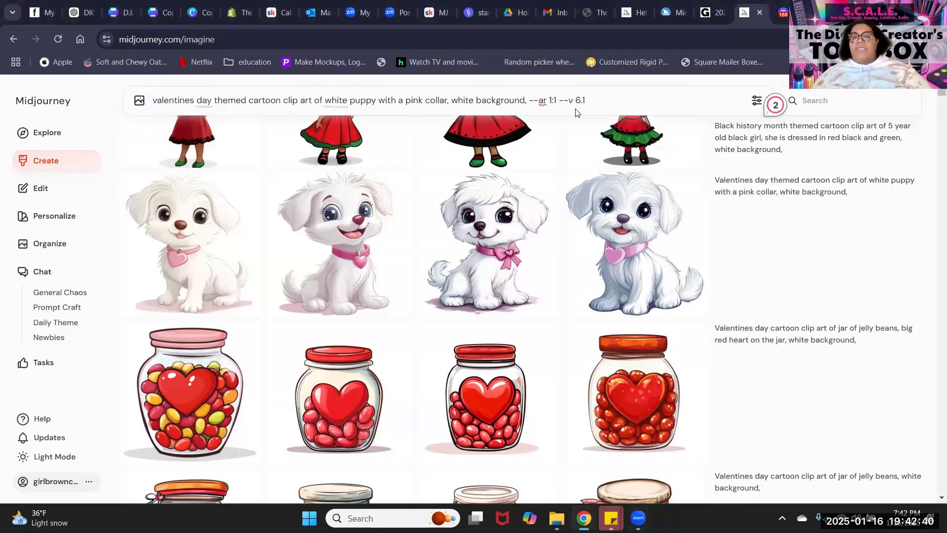
{"action": "left_click", "coordinate": [607, 100]}
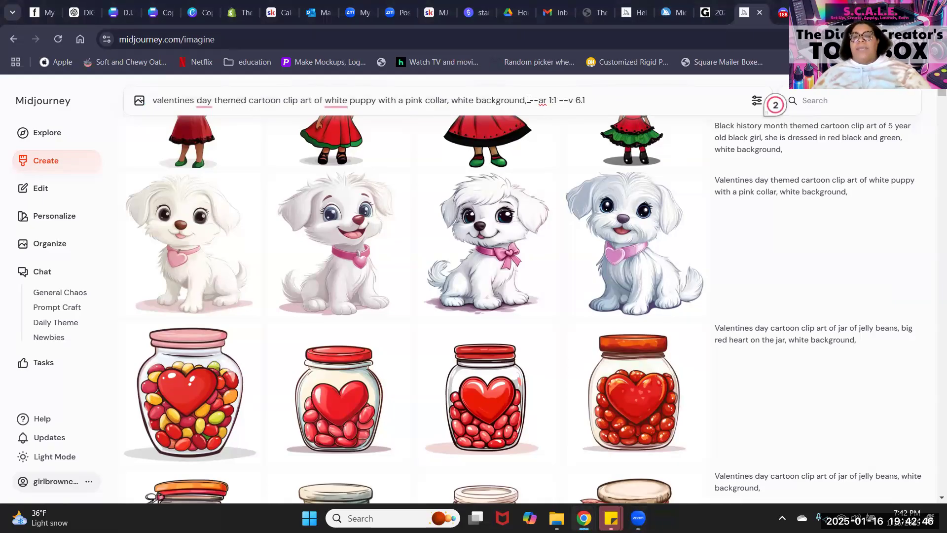
{"action": "left_click_drag", "start_coordinate": [530, 100], "coordinate": [558, 102]}
{"action": "left_click", "coordinate": [547, 104]}
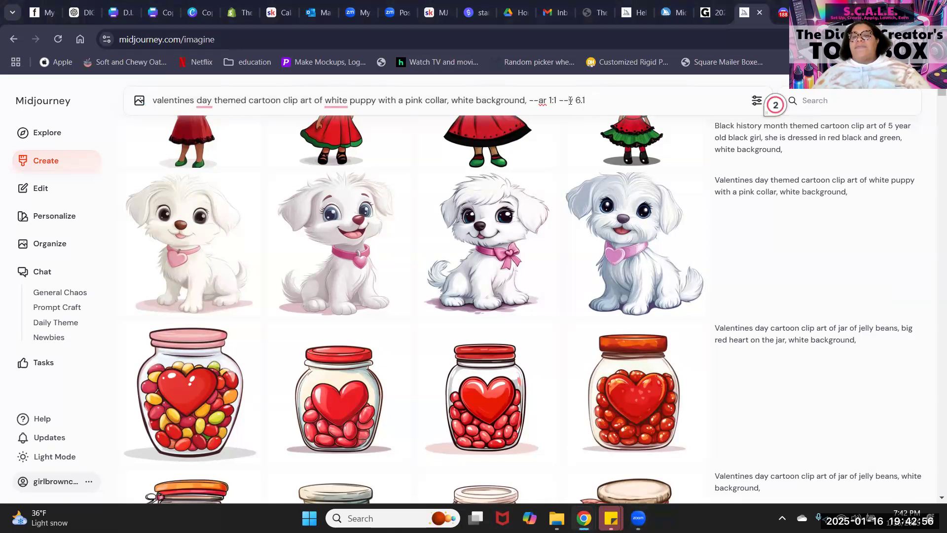
Replace the puppy prompt's version parameter with --niji 6 and generate the images.
{"action": "left_click_drag", "start_coordinate": [570, 102], "coordinate": [596, 100]}
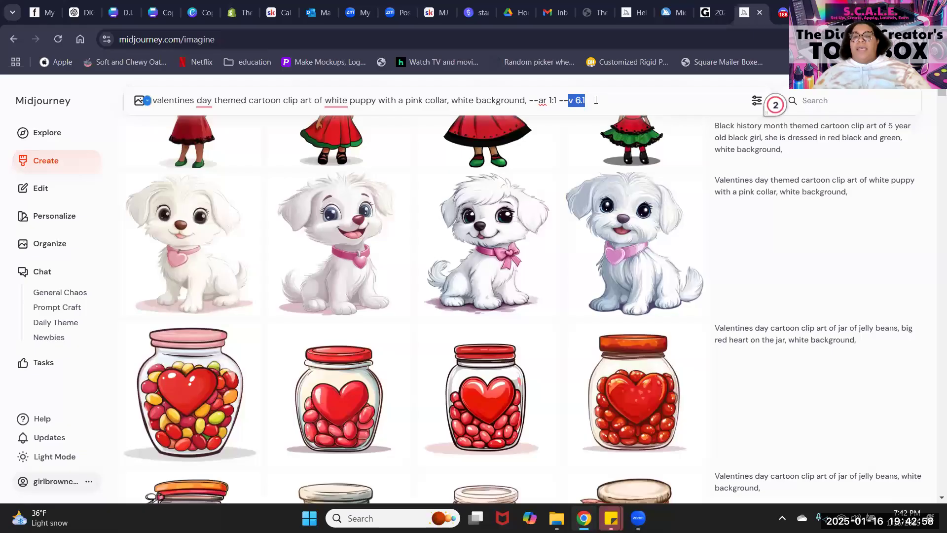
{"action": "type", "text": "ni"}
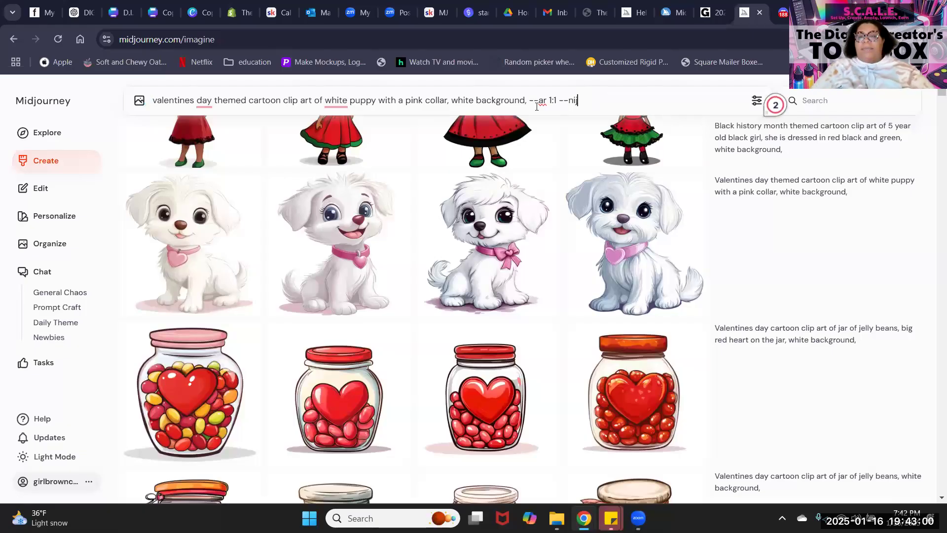
{"action": "type", "text": "ji"}
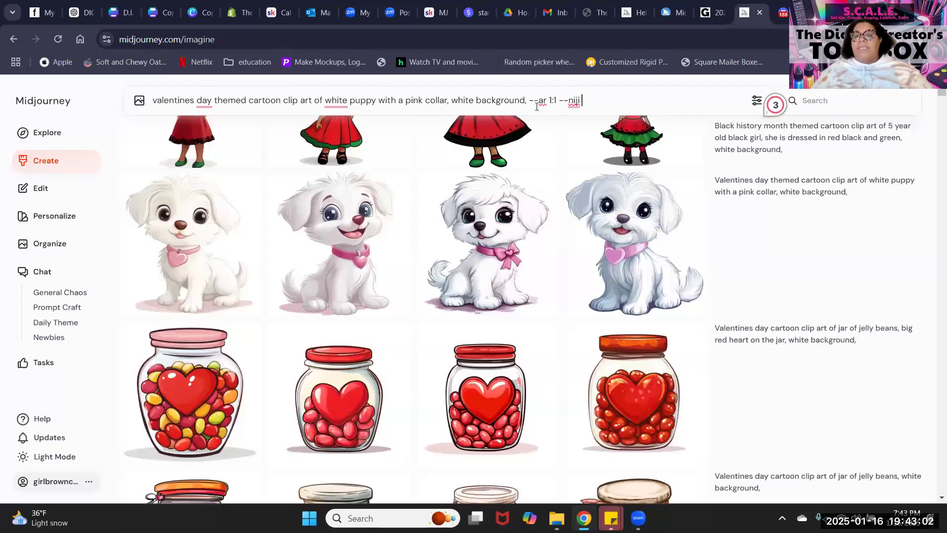
{"action": "type", "text": " 6"}
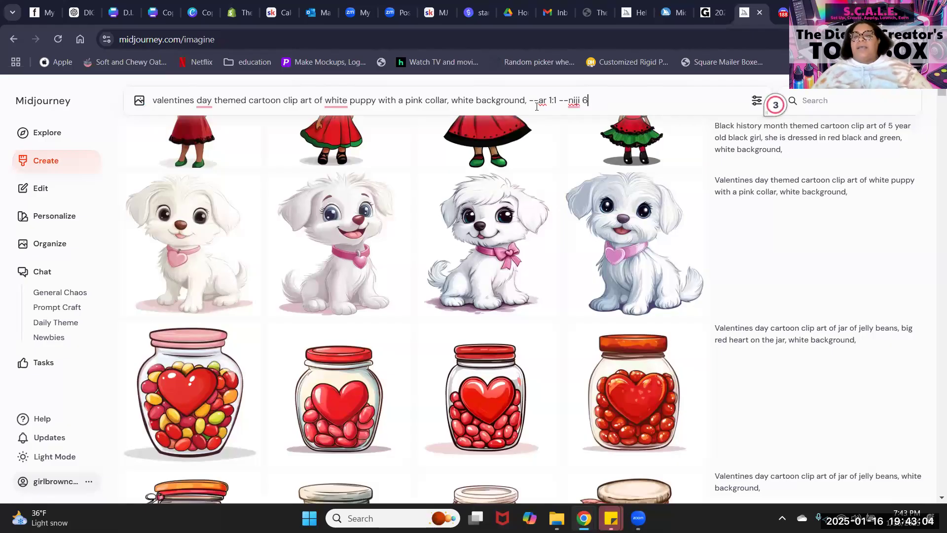
{"action": "key", "text": "Return"}
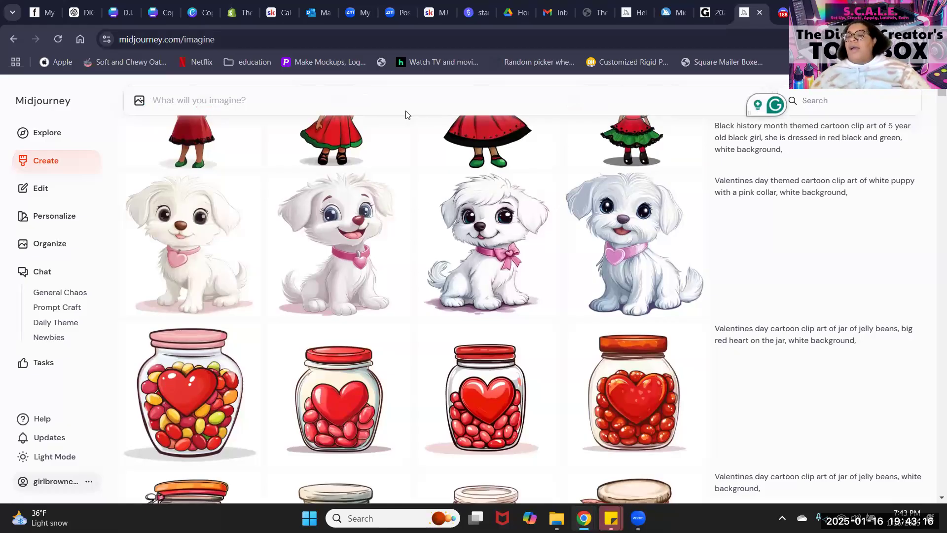
Return to the newest results on the Create page and compare the enlarged earlier white puppy images made without niji.
{"action": "mouse_move", "coordinate": [356, 161]}
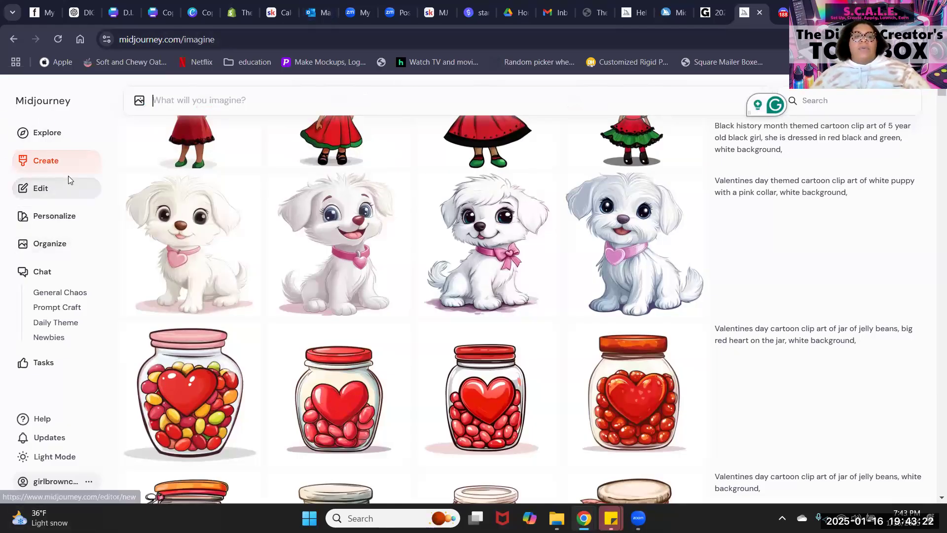
{"action": "left_click", "coordinate": [82, 163]}
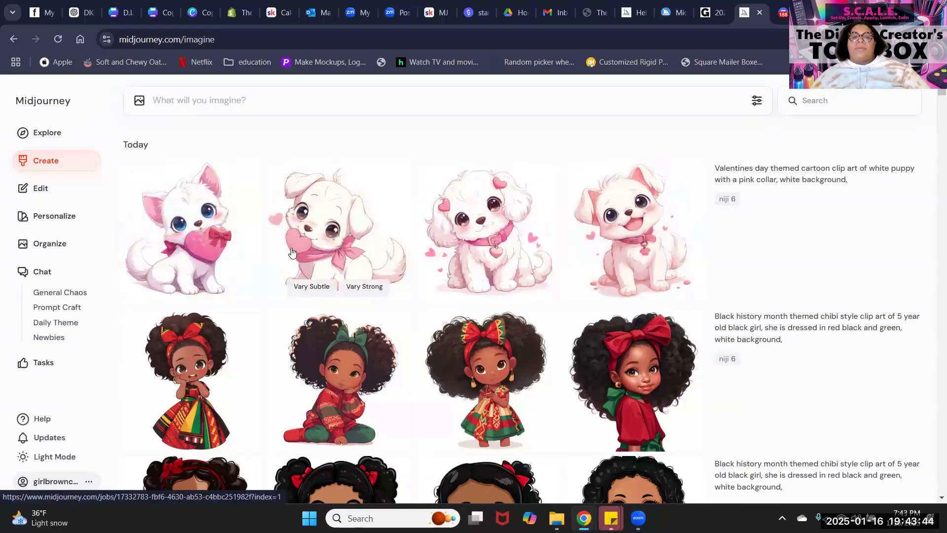
{"action": "scroll", "coordinate": [223, 213], "scroll_direction": "down", "scroll_amount": 15}
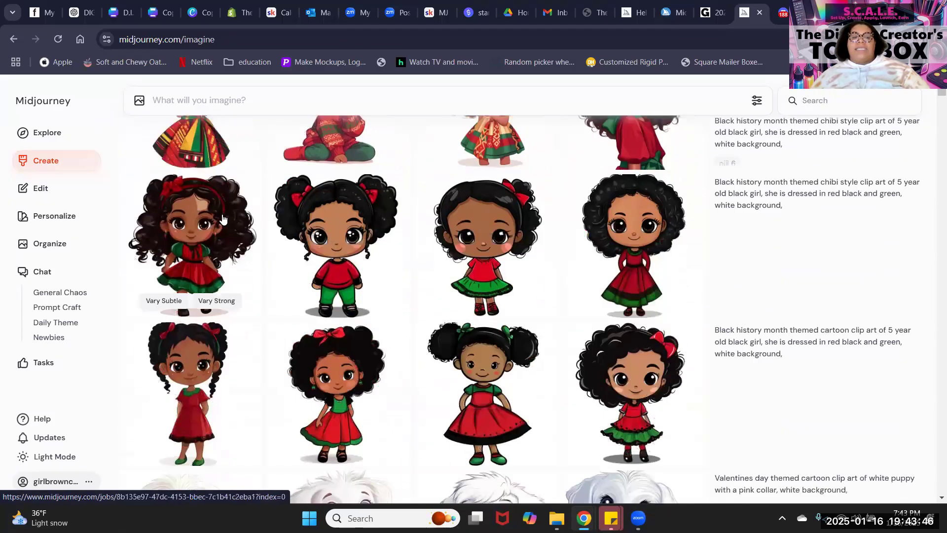
{"action": "scroll", "coordinate": [223, 211], "scroll_direction": "up", "scroll_amount": 3}
{"action": "left_click", "coordinate": [197, 264]}
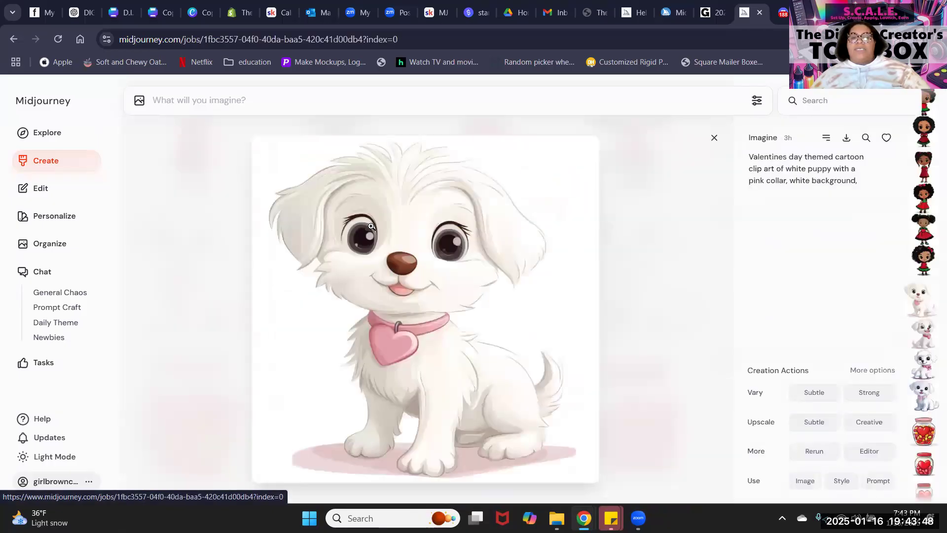
{"action": "scroll", "coordinate": [431, 257], "scroll_direction": "down", "scroll_amount": 3}
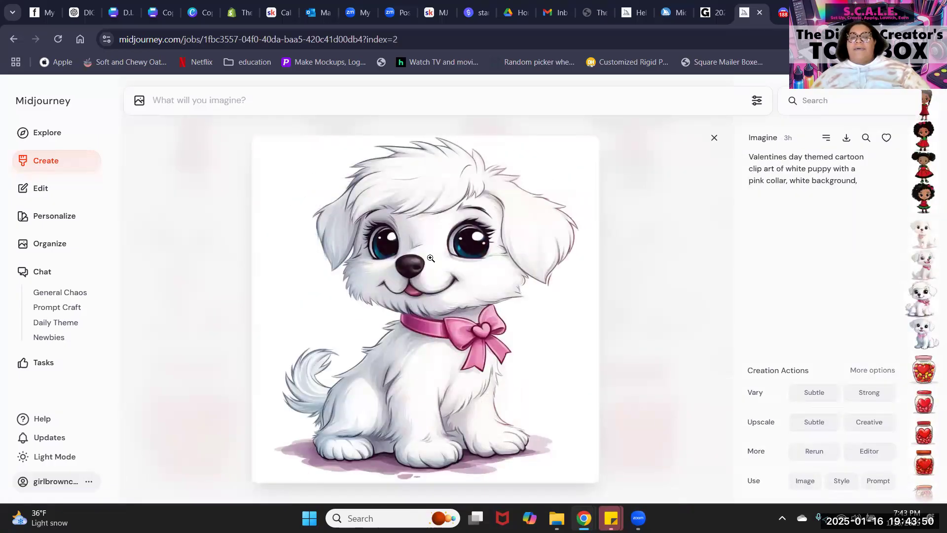
{"action": "scroll", "coordinate": [431, 258], "scroll_direction": "up", "scroll_amount": 1}
{"action": "scroll", "coordinate": [431, 258], "scroll_direction": "up", "scroll_amount": 1}
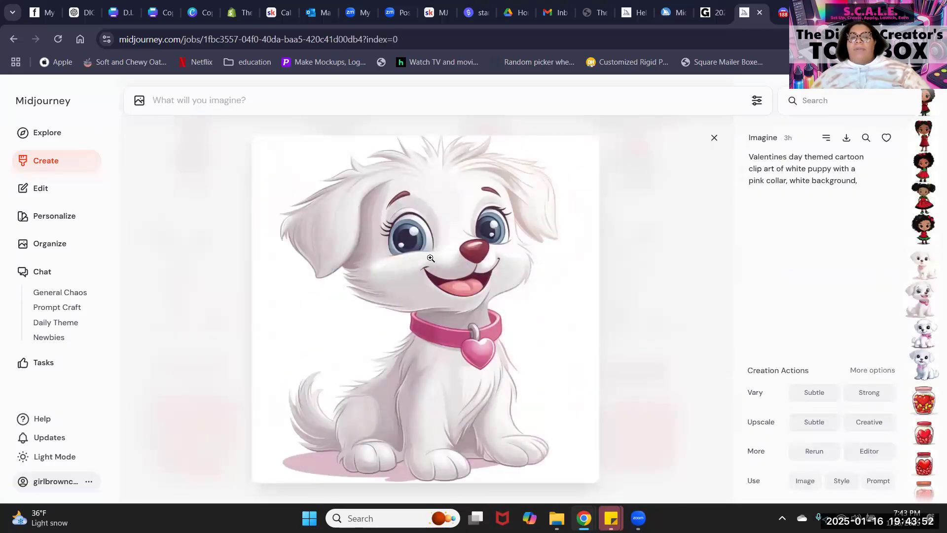
{"action": "scroll", "coordinate": [430, 258], "scroll_direction": "up", "scroll_amount": 4}
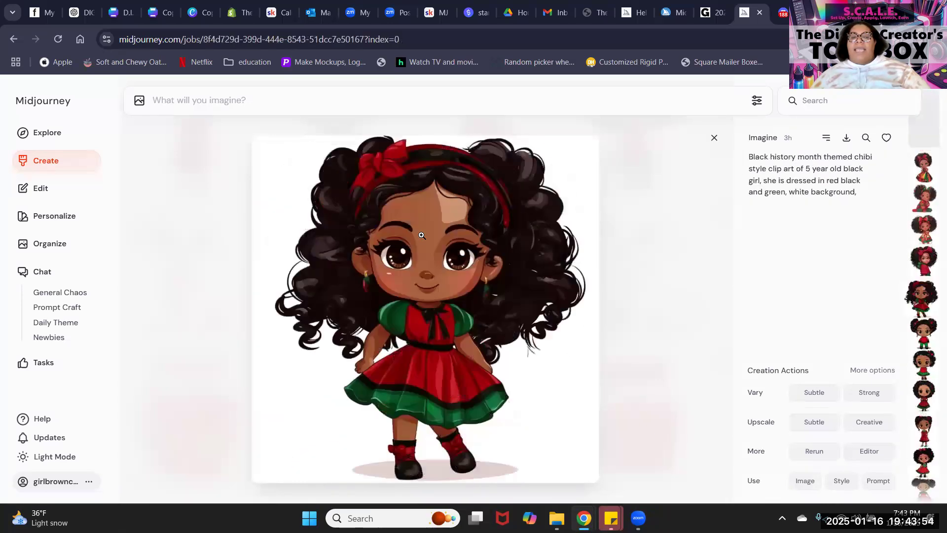
Look through the enlarged niji 6 white puppy images, comparing the collars, bows and hearts.
{"action": "scroll", "coordinate": [422, 235], "scroll_direction": "down", "scroll_amount": 3}
{"action": "scroll", "coordinate": [421, 235], "scroll_direction": "up", "scroll_amount": 2}
{"action": "scroll", "coordinate": [422, 235], "scroll_direction": "down", "scroll_amount": 1}
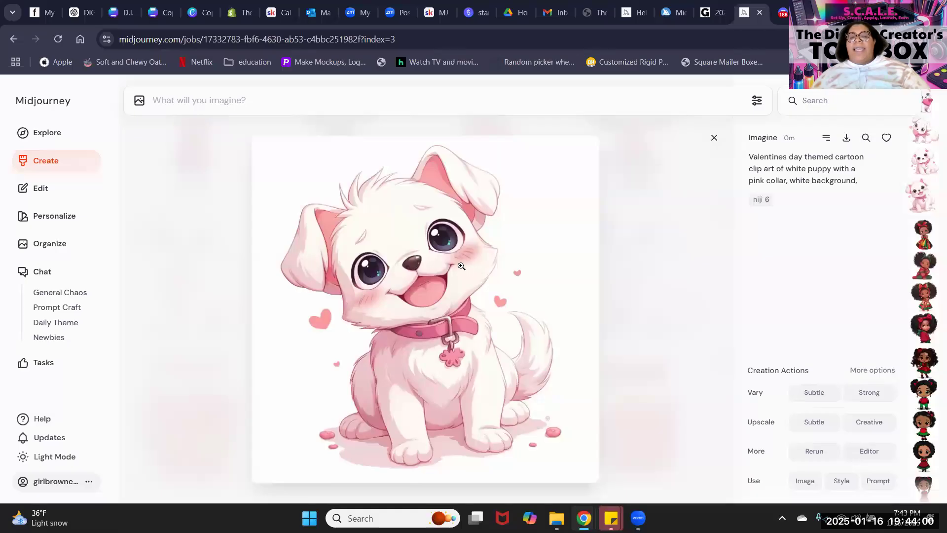
{"action": "scroll", "coordinate": [461, 267], "scroll_direction": "down", "scroll_amount": 2}
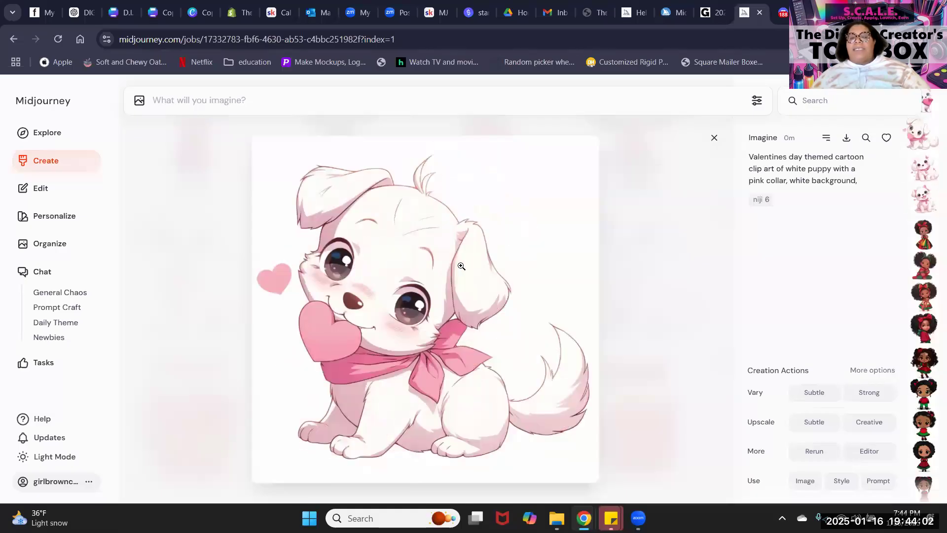
{"action": "scroll", "coordinate": [461, 266], "scroll_direction": "down", "scroll_amount": 1}
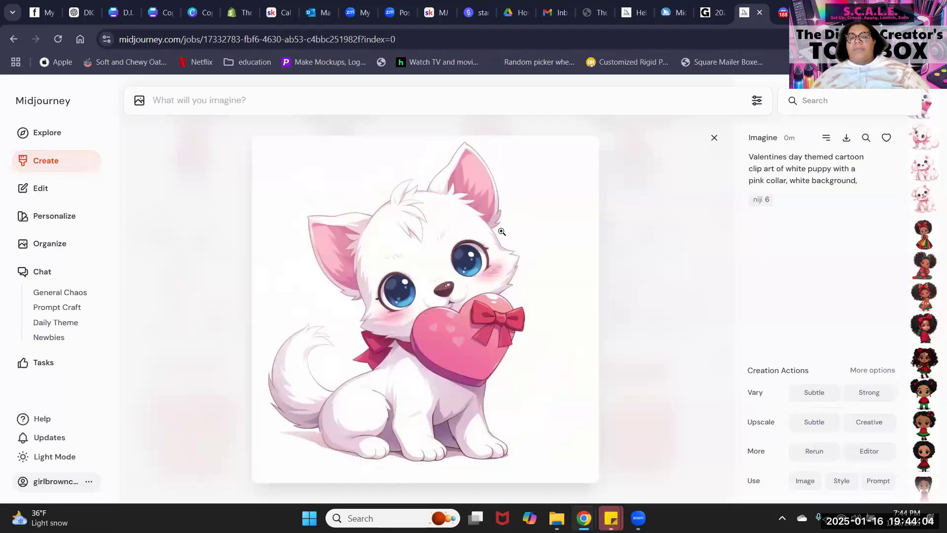
{"action": "scroll", "coordinate": [478, 286], "scroll_direction": "up", "scroll_amount": 2}
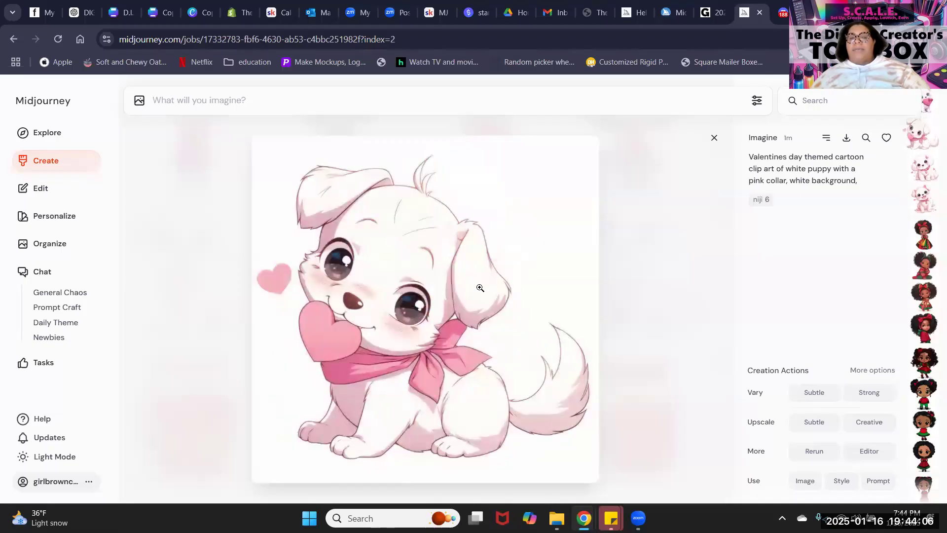
{"action": "scroll", "coordinate": [480, 287], "scroll_direction": "up", "scroll_amount": 1}
{"action": "scroll", "coordinate": [480, 287], "scroll_direction": "down", "scroll_amount": 2}
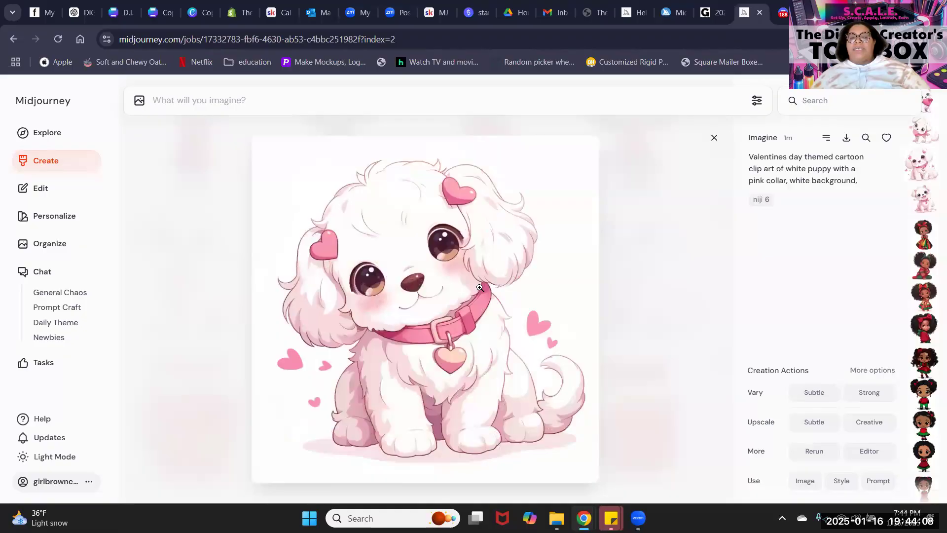
Close the enlarged niji 6 puppy image and look over the earlier puppy and jelly bean jar results on the Create page.
{"action": "scroll", "coordinate": [480, 286], "scroll_direction": "down", "scroll_amount": 1}
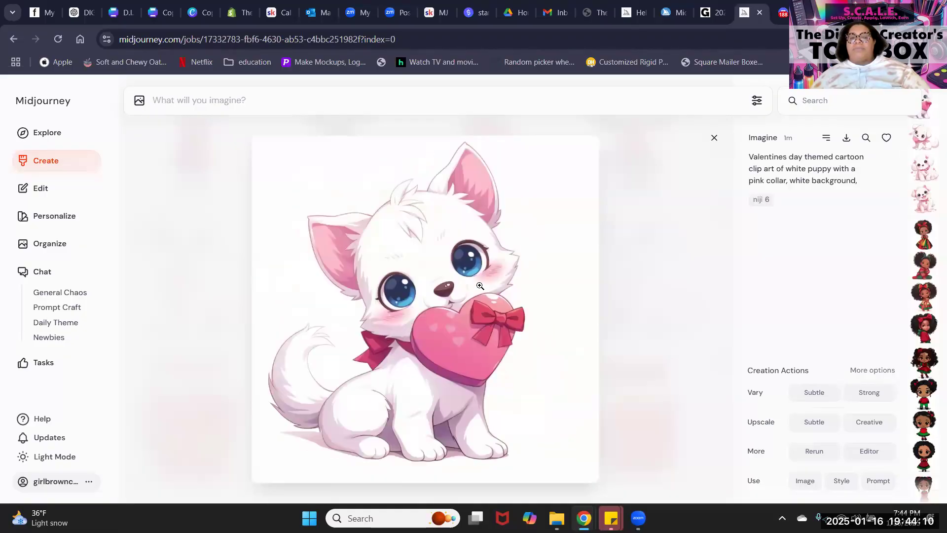
{"action": "left_click", "coordinate": [120, 180]}
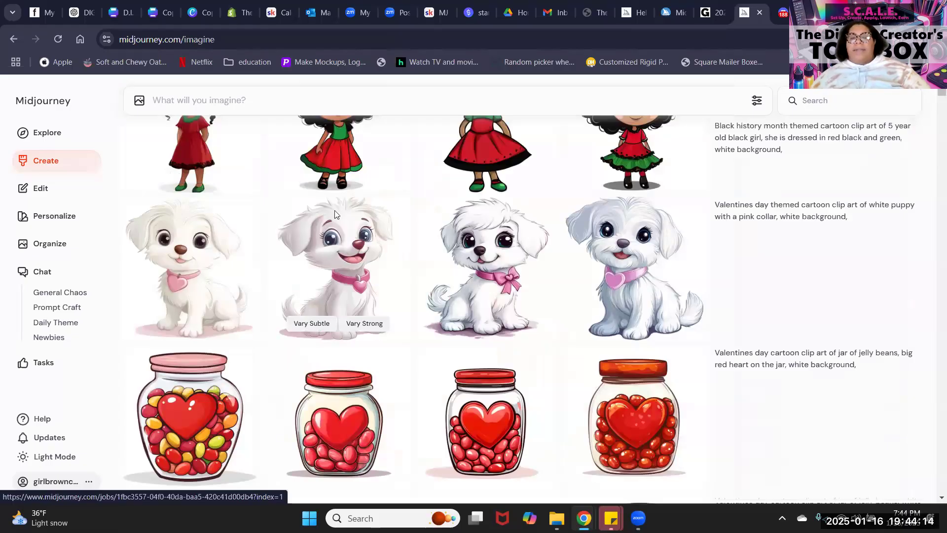
{"action": "scroll", "coordinate": [277, 266], "scroll_direction": "down", "scroll_amount": 5}
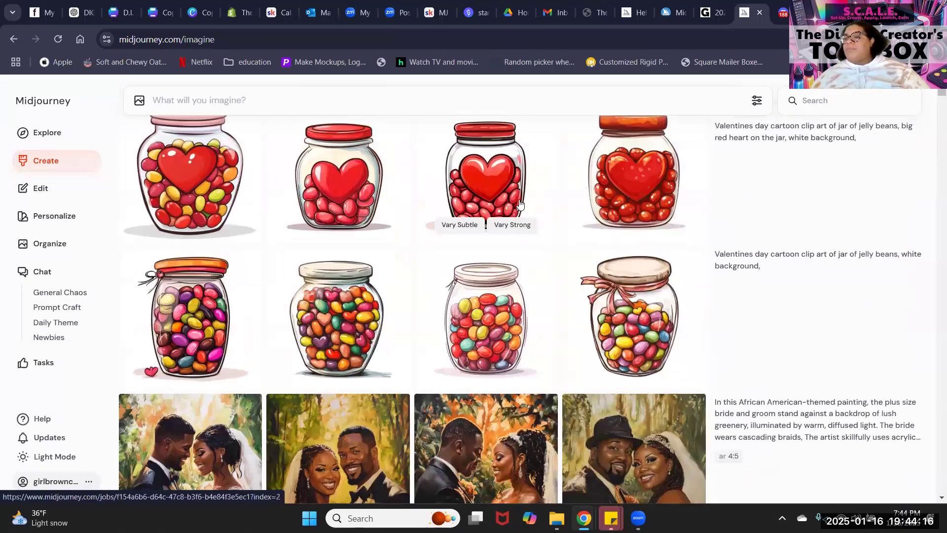
{"action": "scroll", "coordinate": [277, 217], "scroll_direction": "up", "scroll_amount": 3}
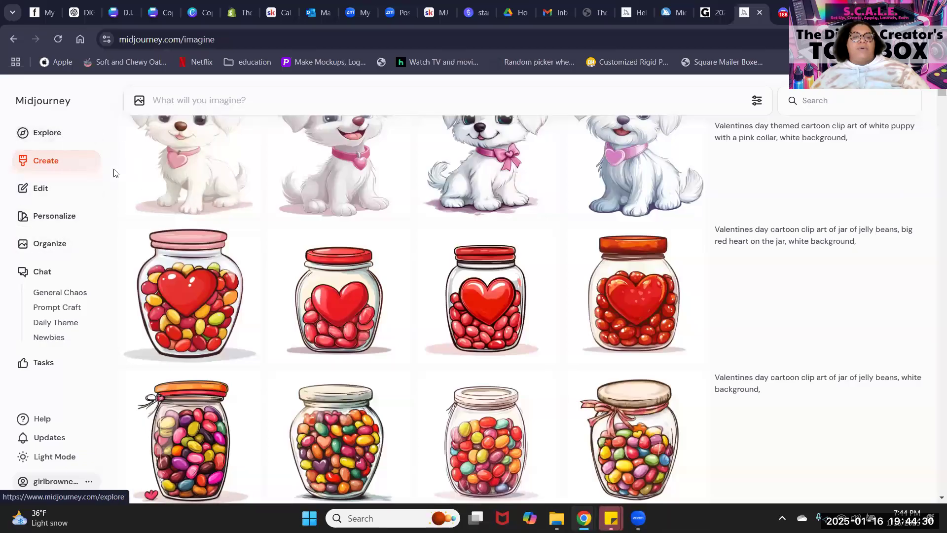
Open the Organize page and look through the archive of generated images grouped by date around 13 Jan 2025.
{"action": "left_click", "coordinate": [65, 245]}
{"action": "scroll", "coordinate": [407, 251], "scroll_direction": "down", "scroll_amount": 15}
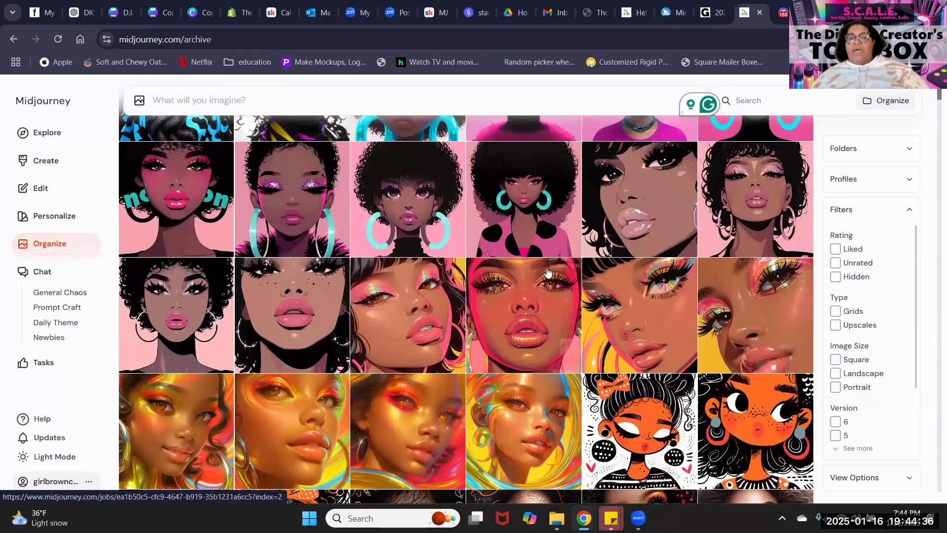
{"action": "scroll", "coordinate": [522, 266], "scroll_direction": "up", "scroll_amount": 15}
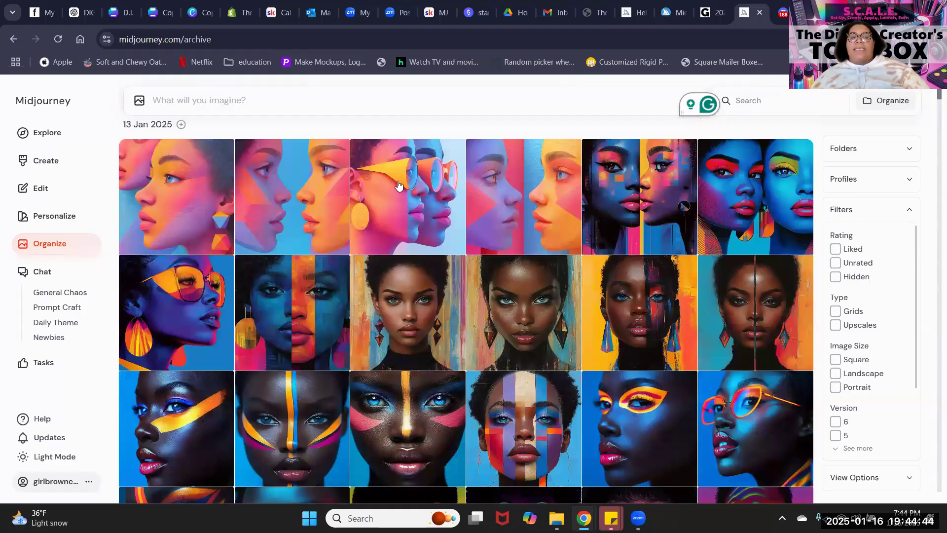
{"action": "scroll", "coordinate": [402, 186], "scroll_direction": "up", "scroll_amount": 5}
{"action": "scroll", "coordinate": [438, 185], "scroll_direction": "down", "scroll_amount": 2}
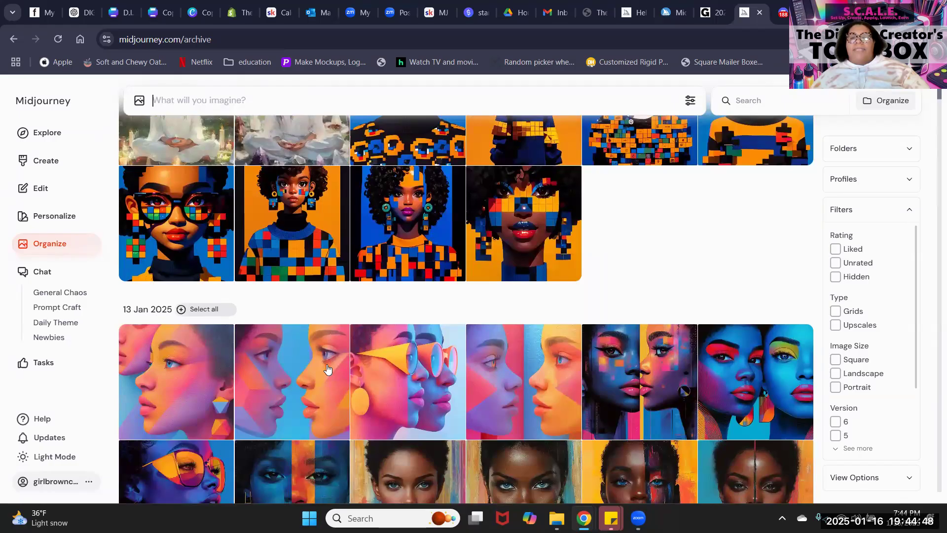
{"action": "scroll", "coordinate": [337, 364], "scroll_direction": "down", "scroll_amount": 6}
{"action": "scroll", "coordinate": [246, 367], "scroll_direction": "up", "scroll_amount": 10}
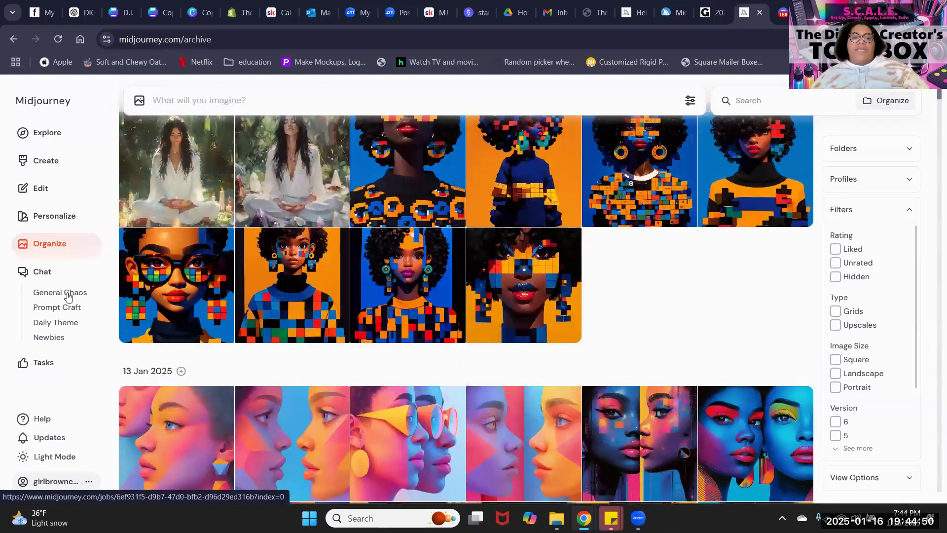
Go back through the archived images to the newest ones under Today and compare them with yesterday's.
{"action": "scroll", "coordinate": [361, 269], "scroll_direction": "up", "scroll_amount": 10}
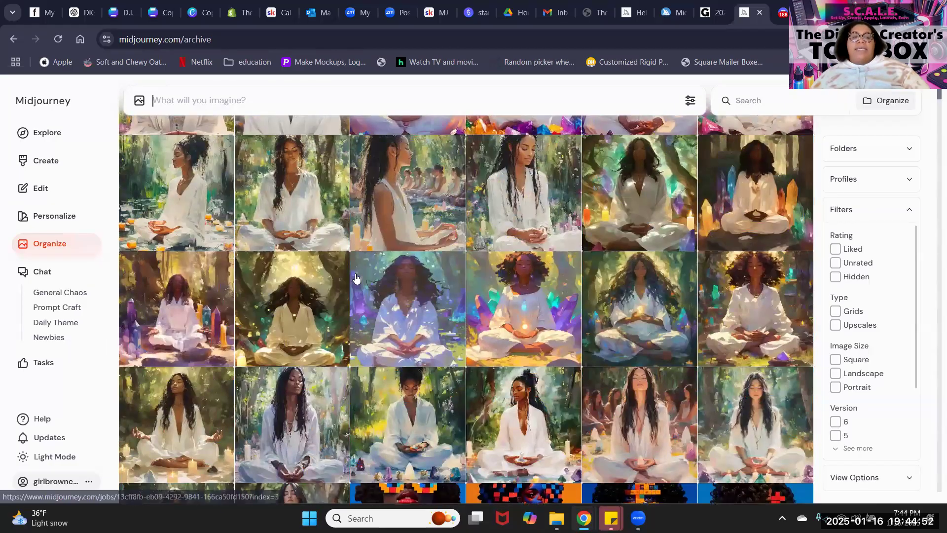
{"action": "scroll", "coordinate": [361, 269], "scroll_direction": "up", "scroll_amount": 15}
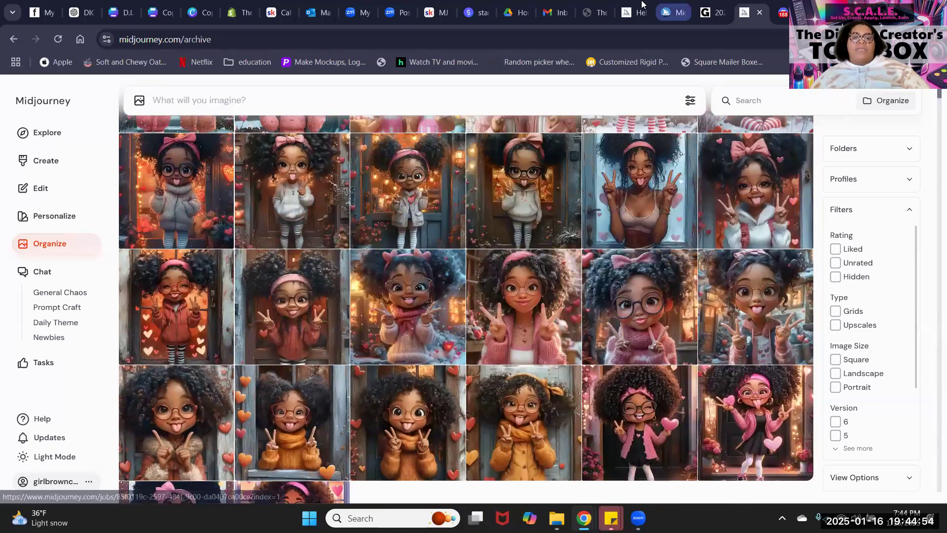
{"action": "scroll", "coordinate": [782, 141], "scroll_direction": "up", "scroll_amount": 10}
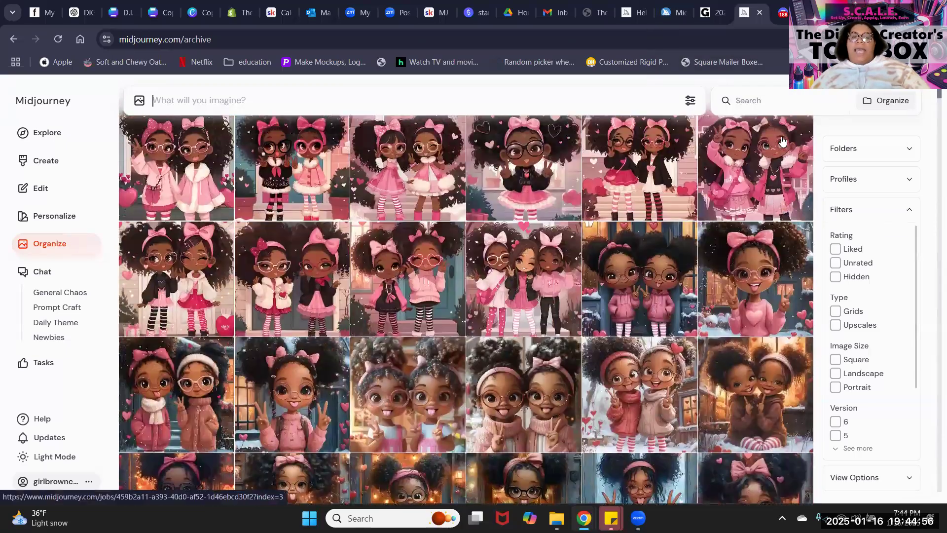
{"action": "scroll", "coordinate": [781, 141], "scroll_direction": "up", "scroll_amount": 12}
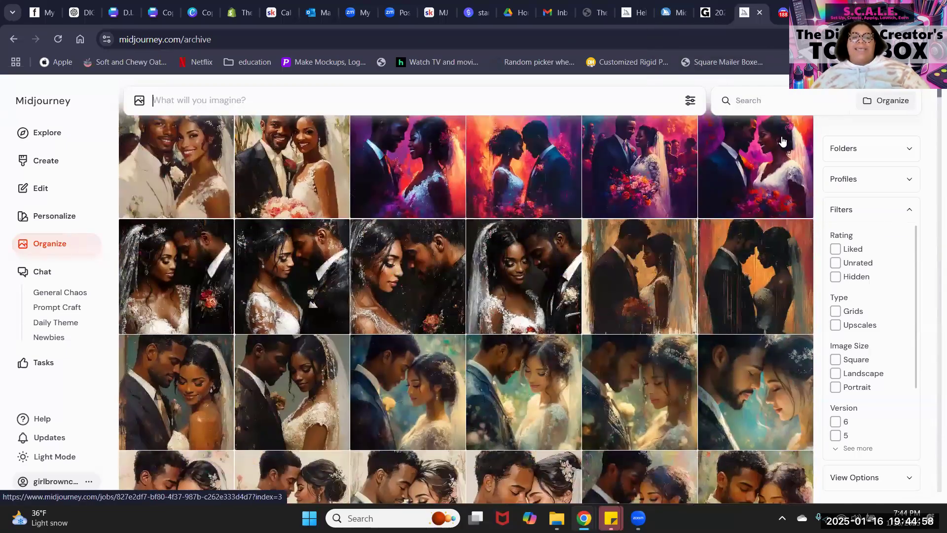
{"action": "scroll", "coordinate": [782, 141], "scroll_direction": "up", "scroll_amount": 8}
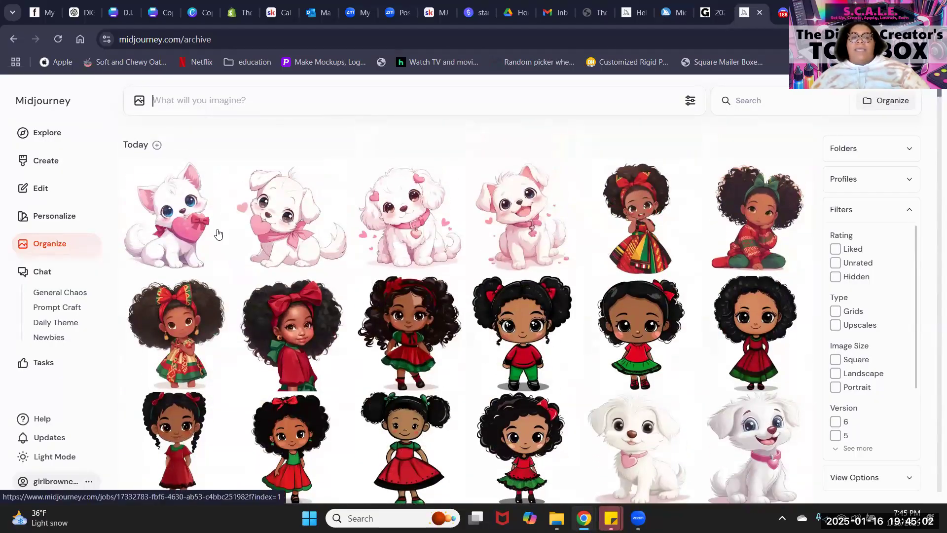
{"action": "scroll", "coordinate": [319, 288], "scroll_direction": "down", "scroll_amount": 1}
{"action": "scroll", "coordinate": [320, 289], "scroll_direction": "down", "scroll_amount": 10}
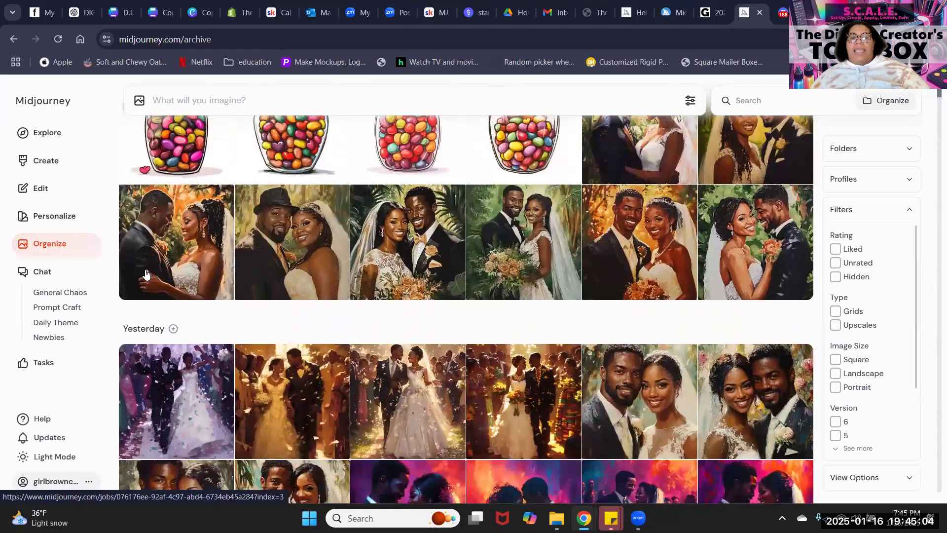
{"action": "scroll", "coordinate": [766, 295], "scroll_direction": "up", "scroll_amount": 10}
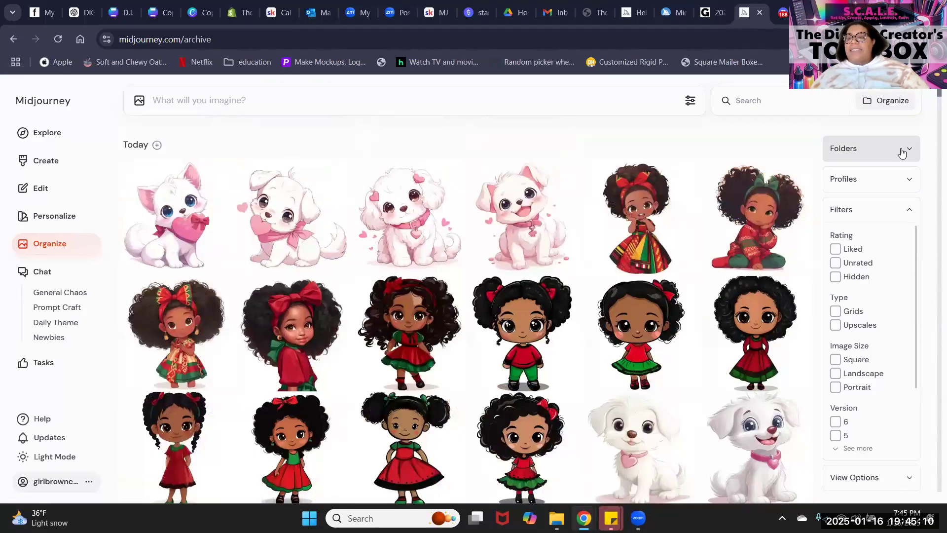
Hide and redisplay the archive's organizing options, then start creating a new folder in the Folders section.
{"action": "left_click", "coordinate": [889, 101]}
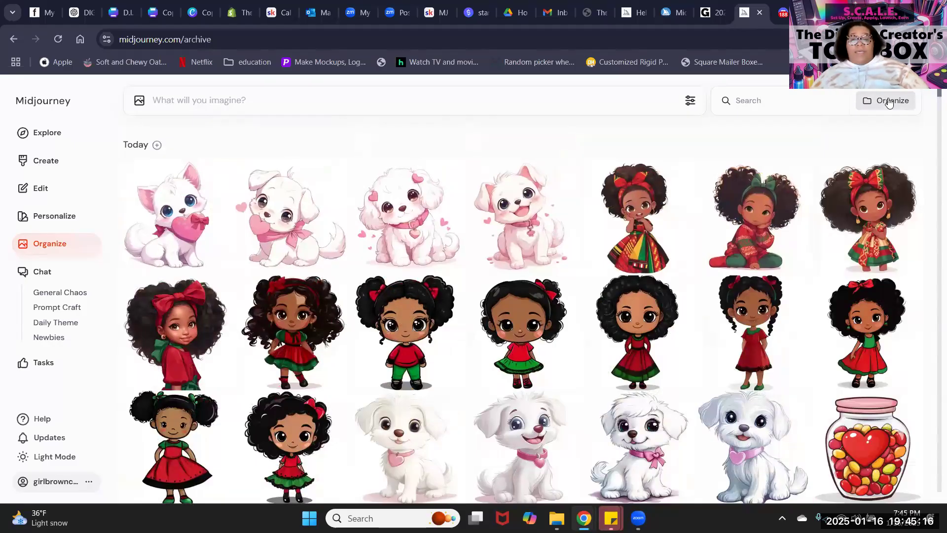
{"action": "left_click", "coordinate": [889, 101]}
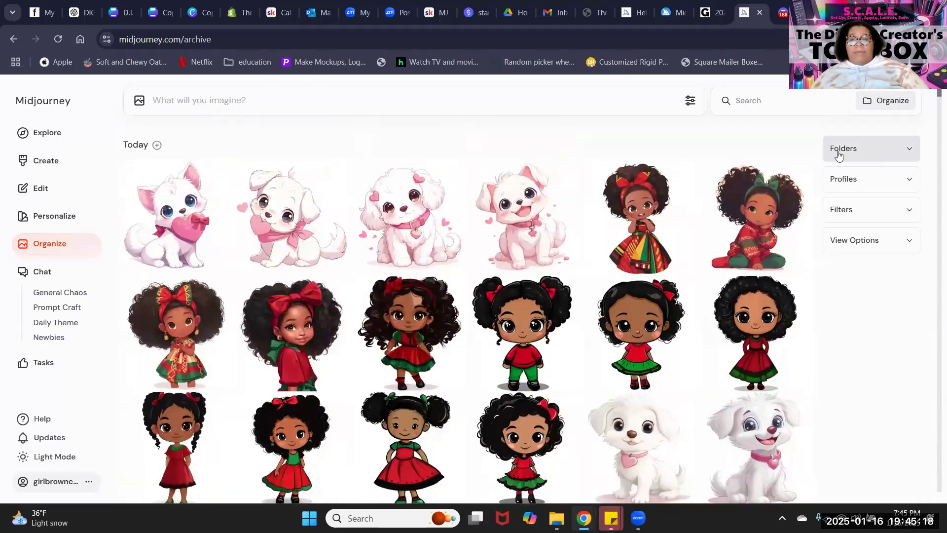
{"action": "left_click", "coordinate": [908, 151]}
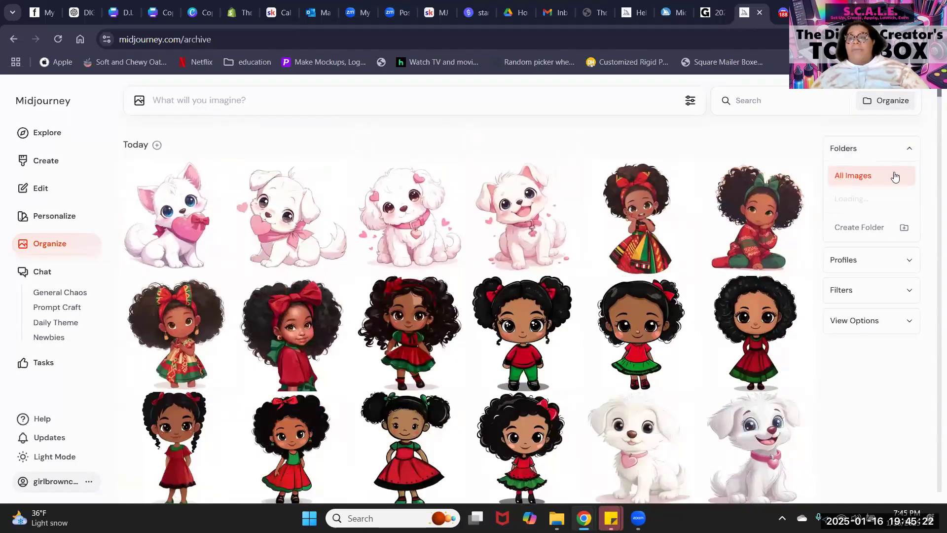
{"action": "left_click", "coordinate": [901, 231]}
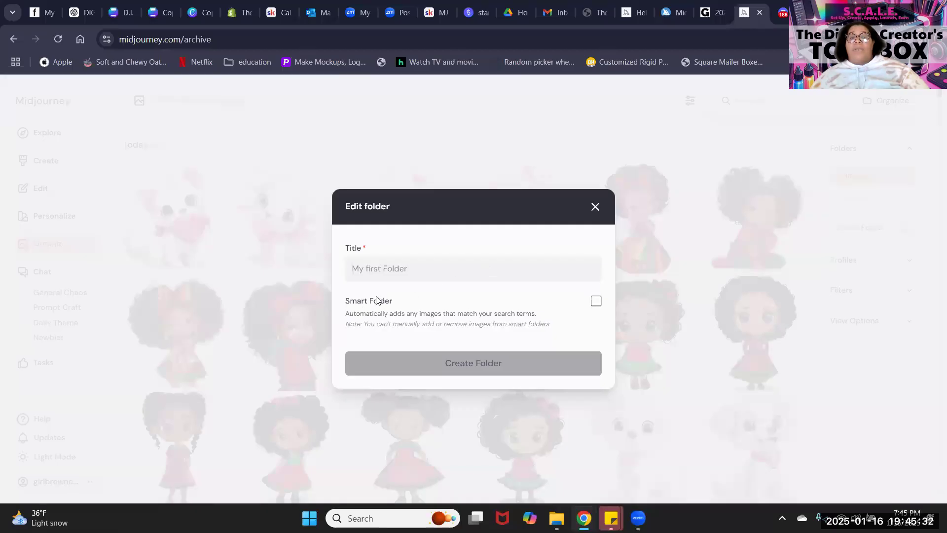
Make the new folder a Smart Folder with the search terms "Valentine, valentines, valentine's".
{"action": "left_click", "coordinate": [596, 301]}
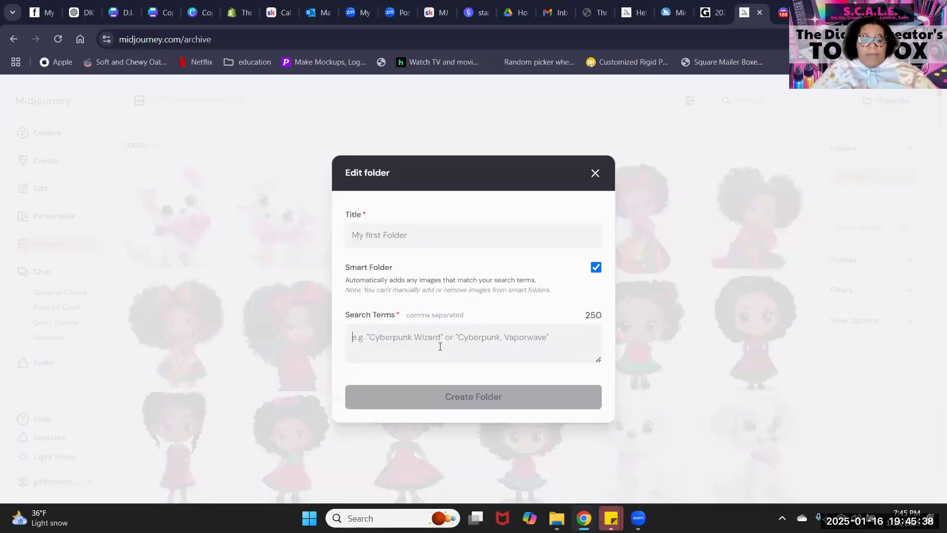
{"action": "type", "text": "Vale"}
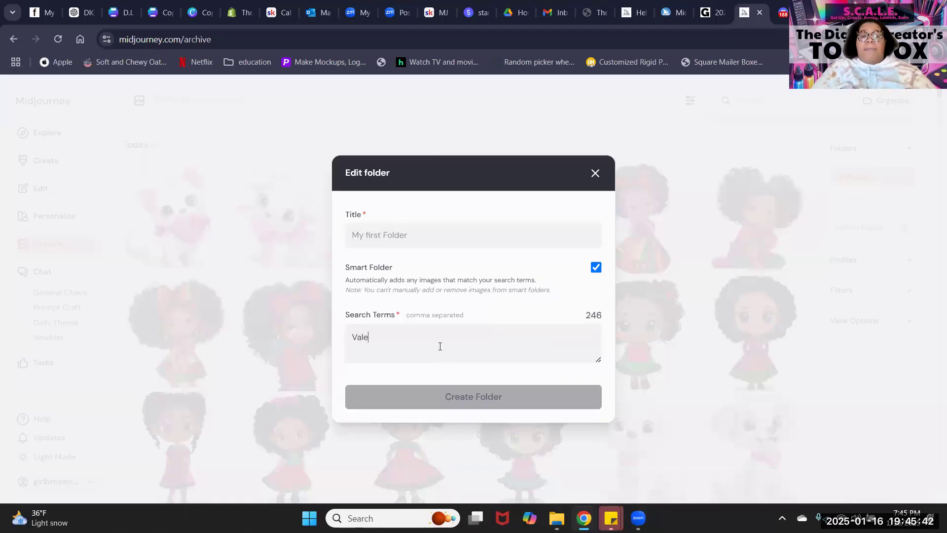
{"action": "type", "text": "ntine"}
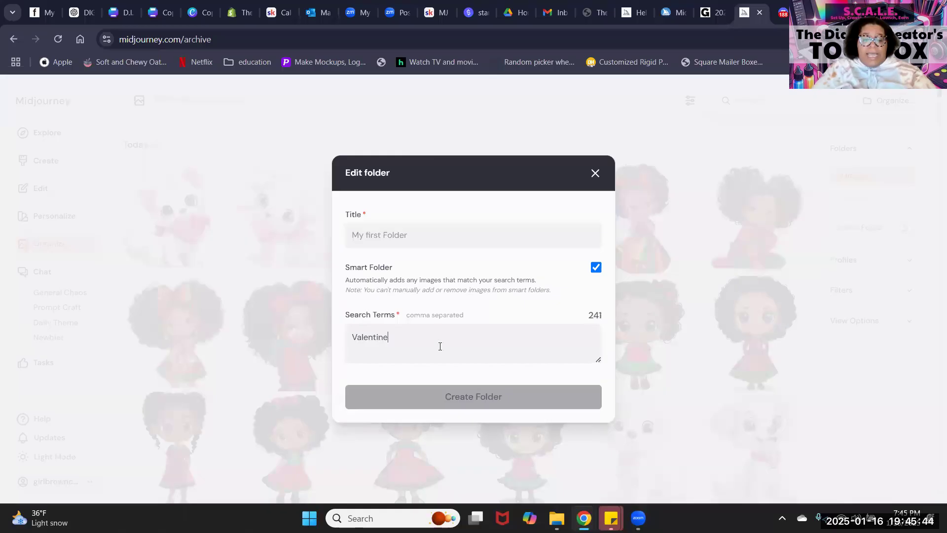
{"action": "type", "text": ", va"}
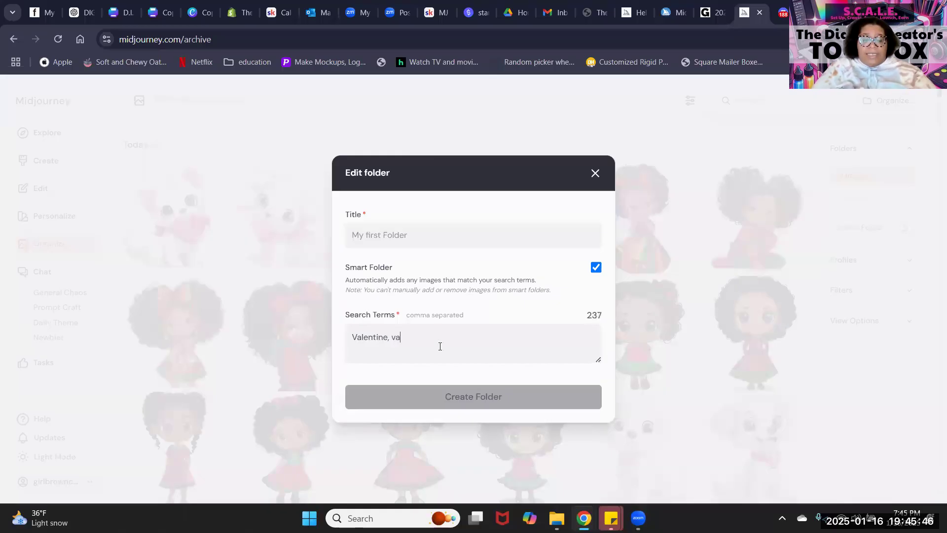
{"action": "type", "text": "lentines,"}
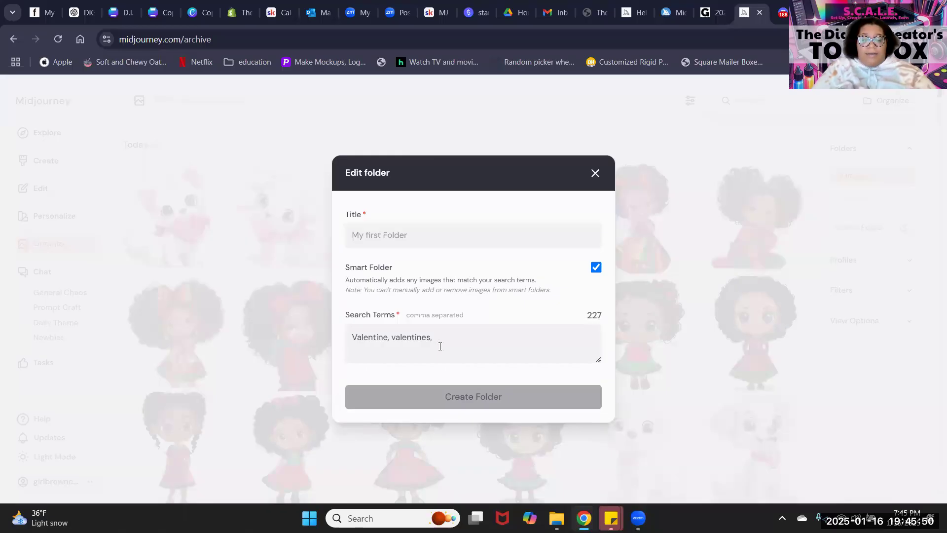
{"action": "type", "text": "valent"}
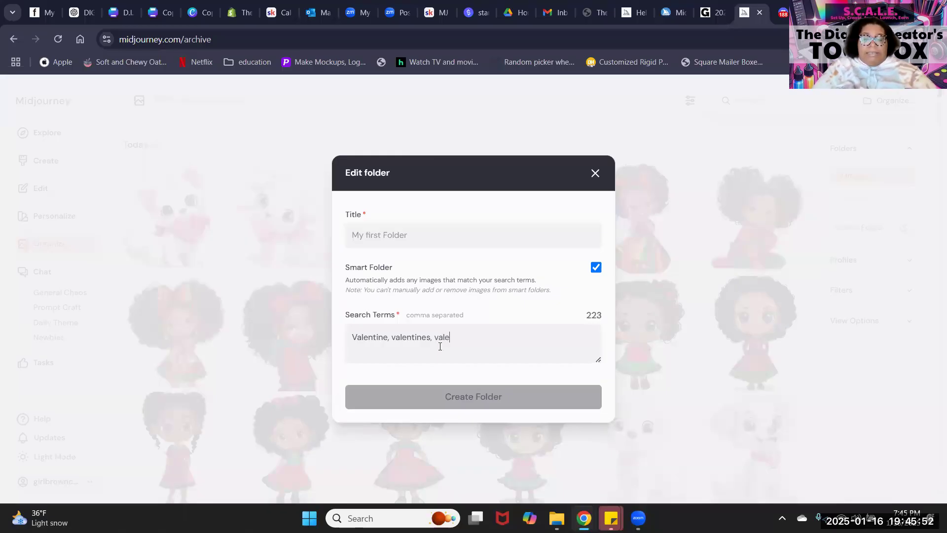
{"action": "type", "text": "ine's"}
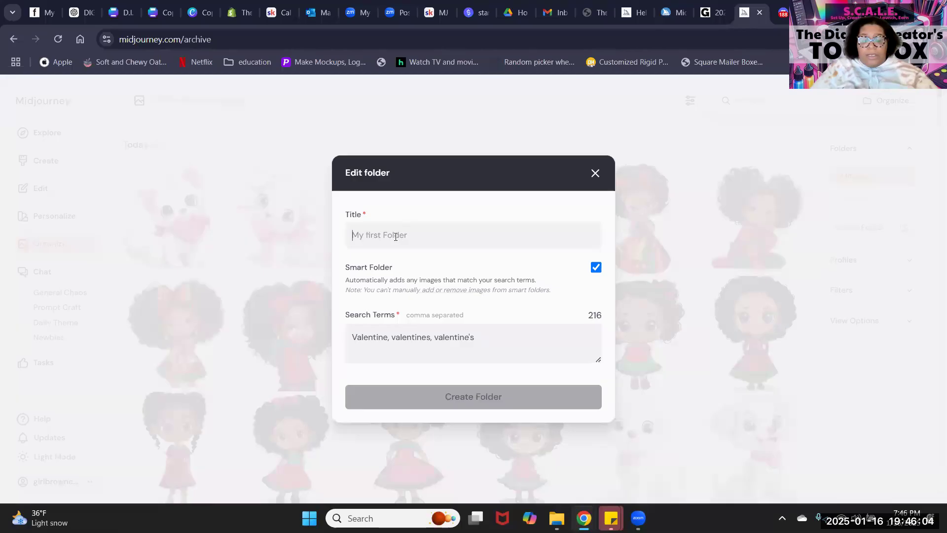
Title the smart folder "vday 2025" and create it.
{"action": "type", "text": "vd"}
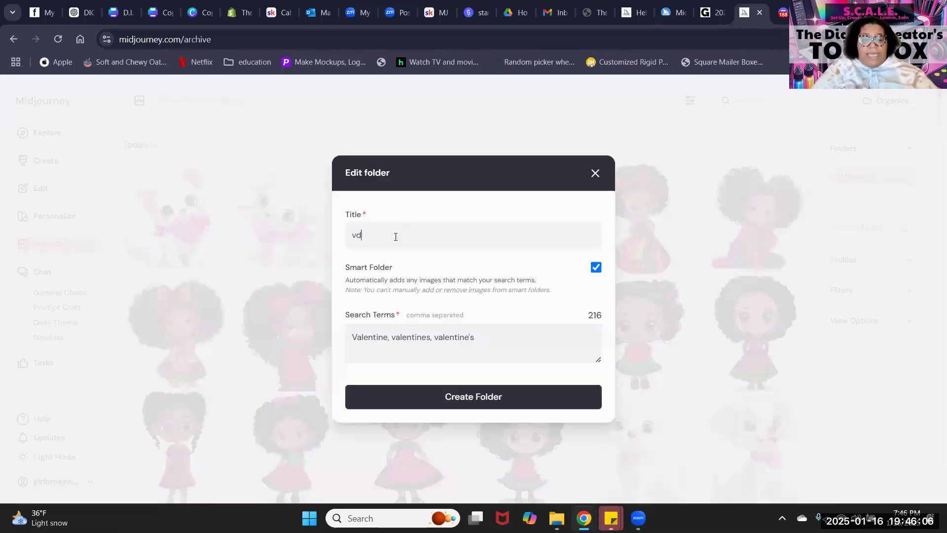
{"action": "type", "text": "ay 2025"}
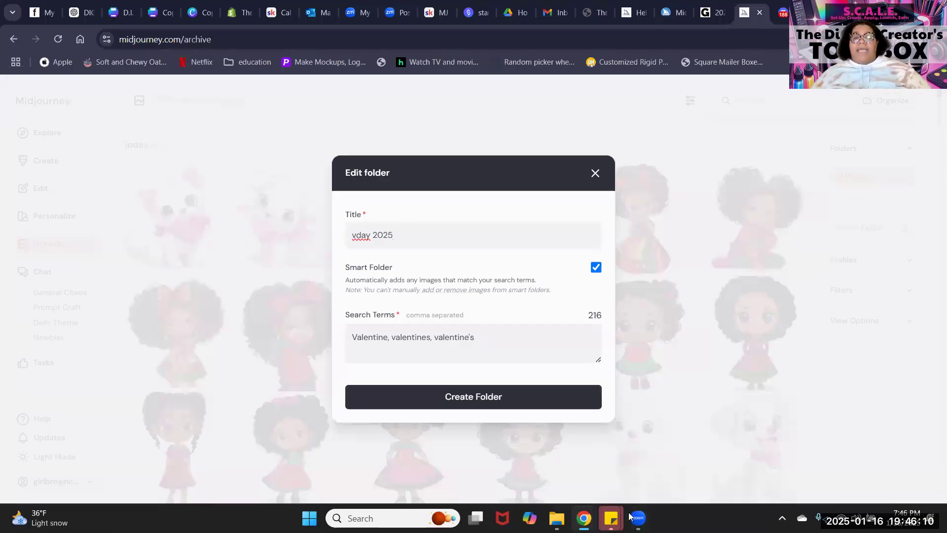
{"action": "left_click", "coordinate": [496, 400]}
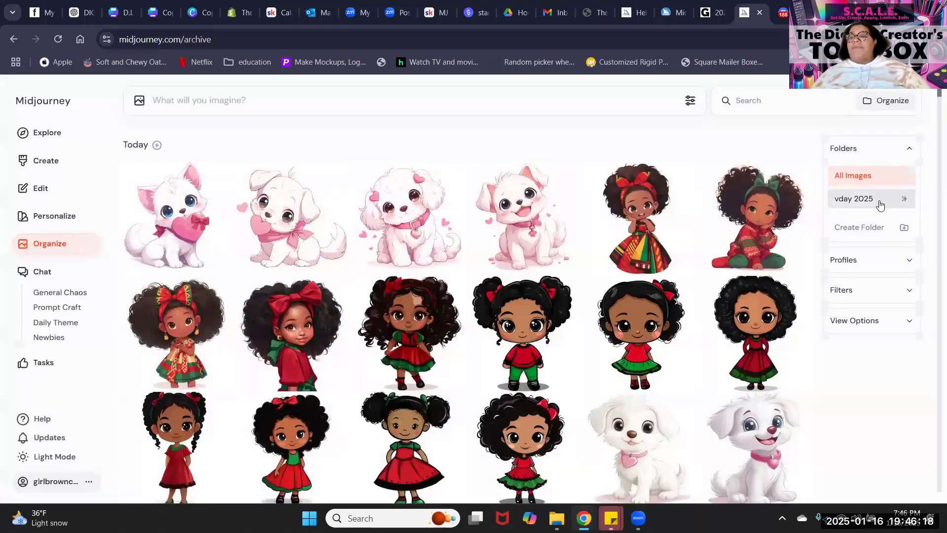
Open the vday 2025 smart folder and look through its images from today back to 29 Jun 2024.
{"action": "left_click", "coordinate": [852, 204]}
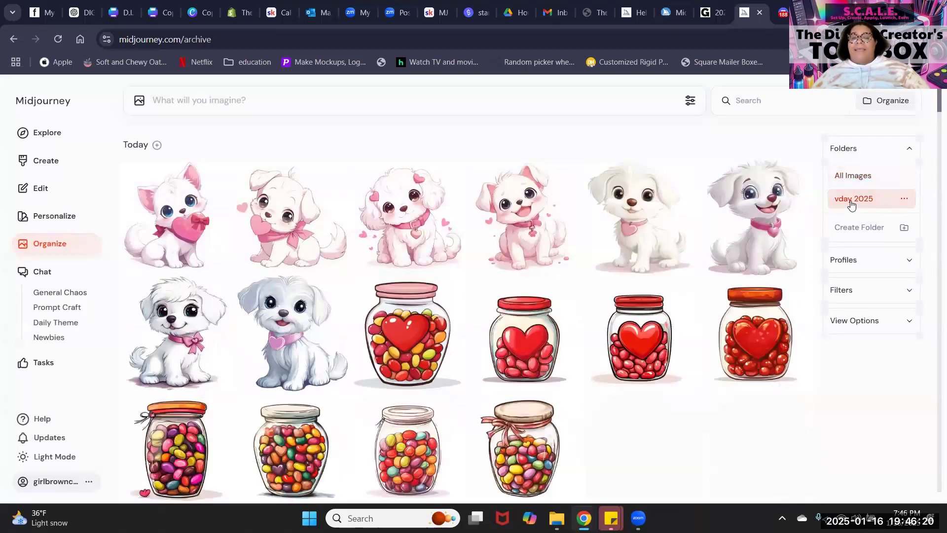
{"action": "scroll", "coordinate": [547, 342], "scroll_direction": "down", "scroll_amount": 5}
{"action": "scroll", "coordinate": [547, 341], "scroll_direction": "down", "scroll_amount": 15}
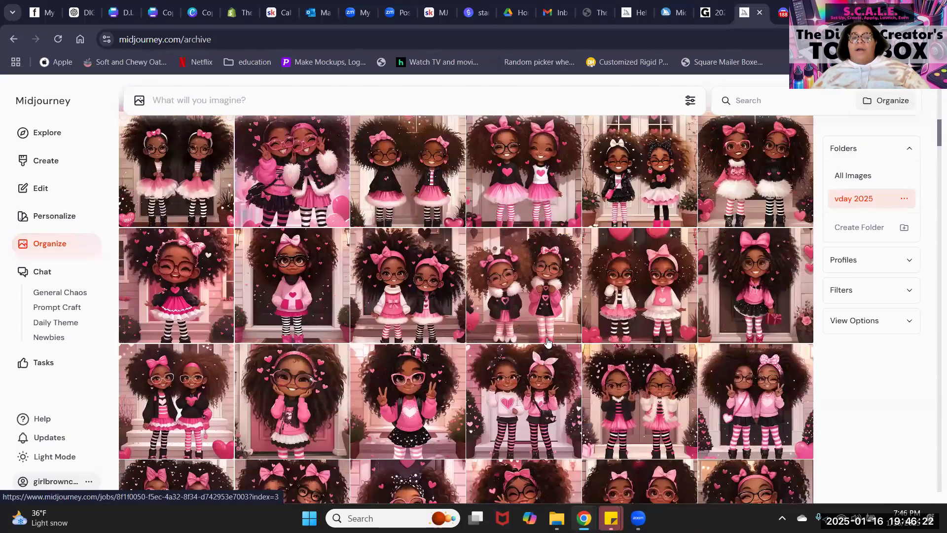
{"action": "scroll", "coordinate": [548, 342], "scroll_direction": "down", "scroll_amount": 15}
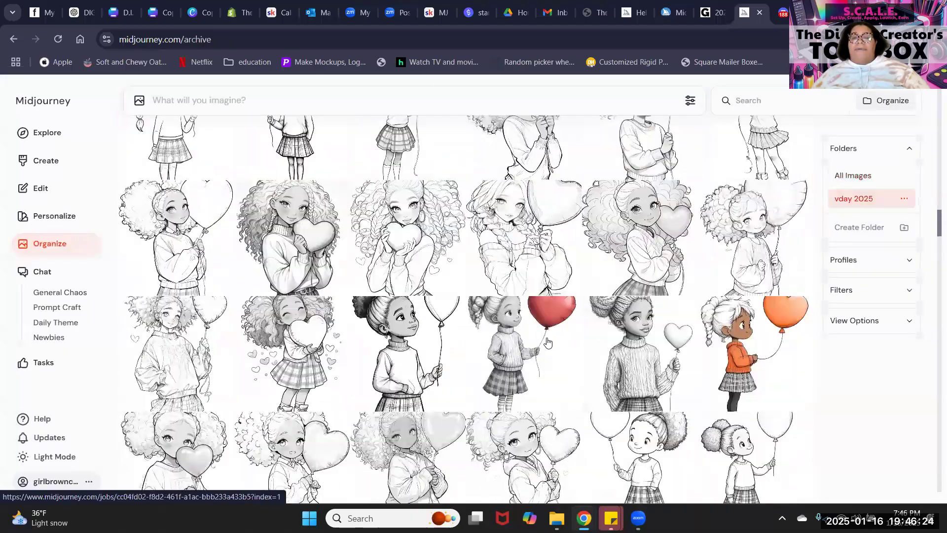
{"action": "scroll", "coordinate": [547, 342], "scroll_direction": "down", "scroll_amount": 15}
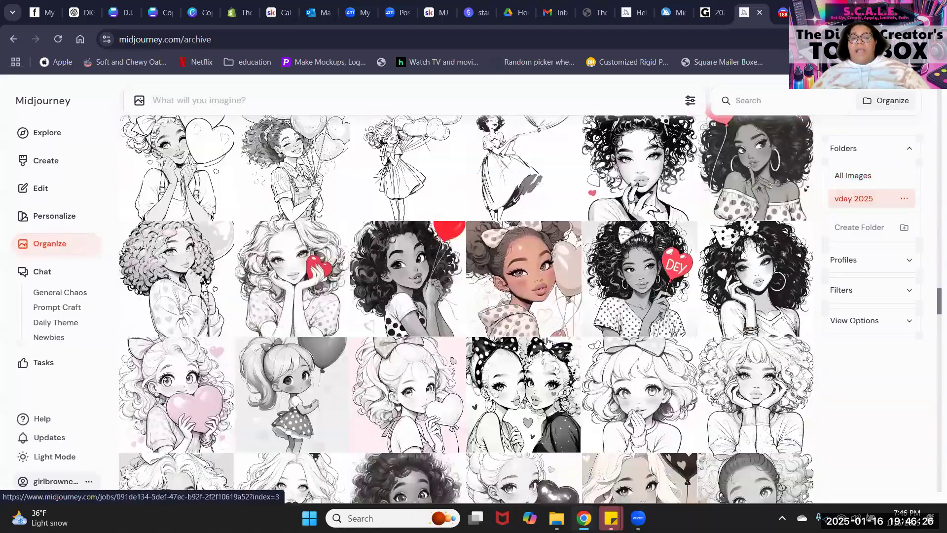
{"action": "scroll", "coordinate": [548, 342], "scroll_direction": "down", "scroll_amount": 15}
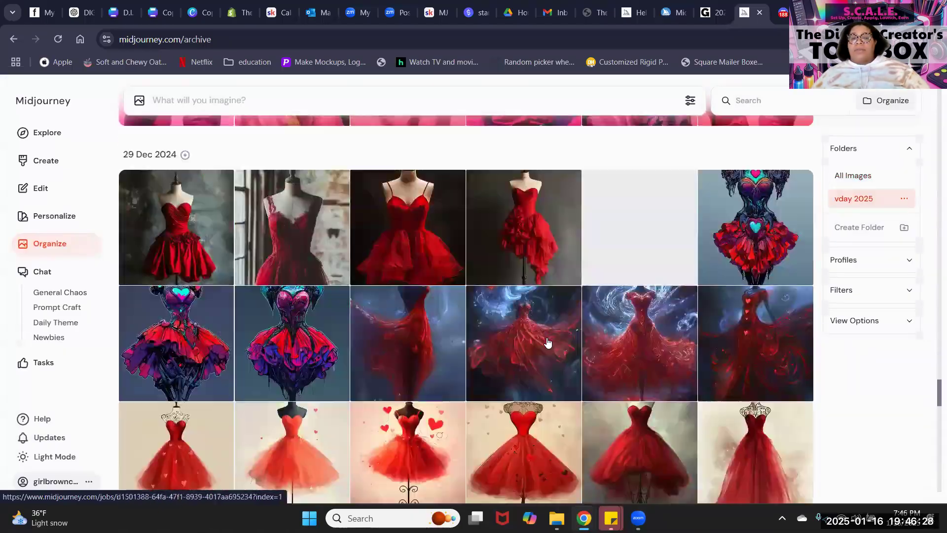
{"action": "scroll", "coordinate": [547, 342], "scroll_direction": "down", "scroll_amount": 15}
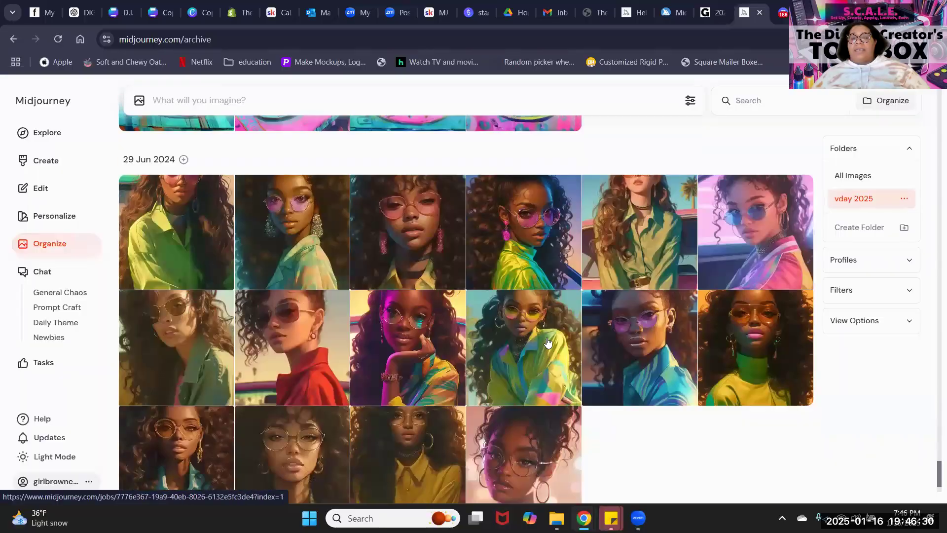
Look through the vday 2025 folder's older images from 29 Jun 2024 back to 30 Jan 2023, then return to today's images.
{"action": "scroll", "coordinate": [547, 341], "scroll_direction": "down", "scroll_amount": 15}
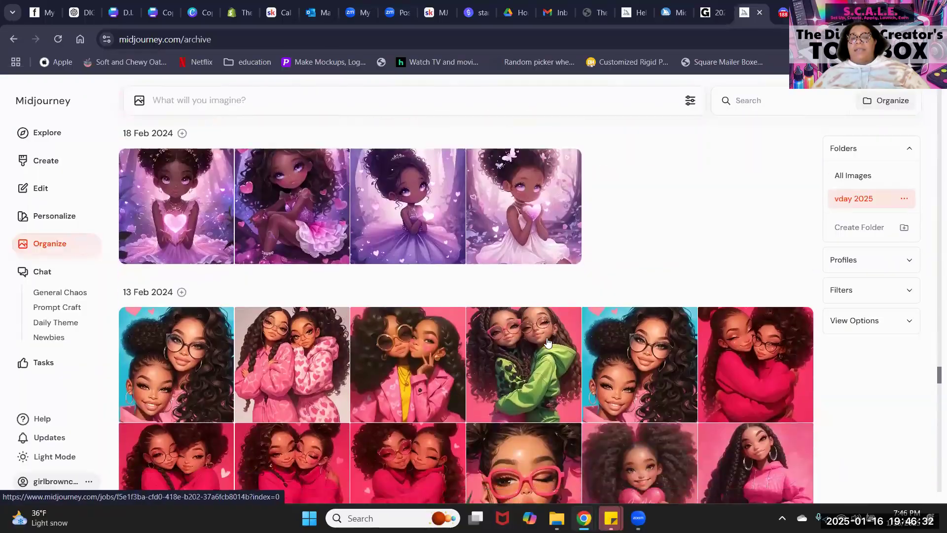
{"action": "scroll", "coordinate": [547, 341], "scroll_direction": "down", "scroll_amount": 15}
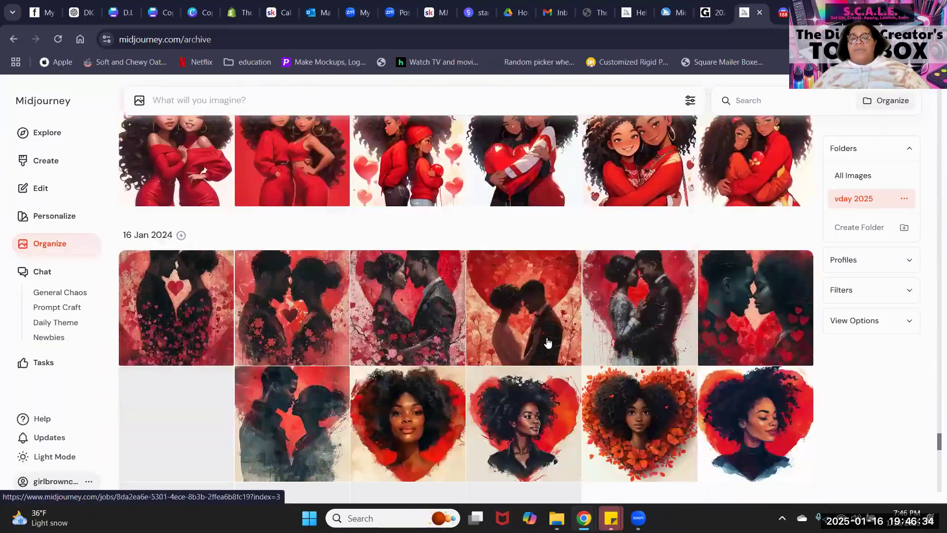
{"action": "scroll", "coordinate": [547, 342], "scroll_direction": "down", "scroll_amount": 3}
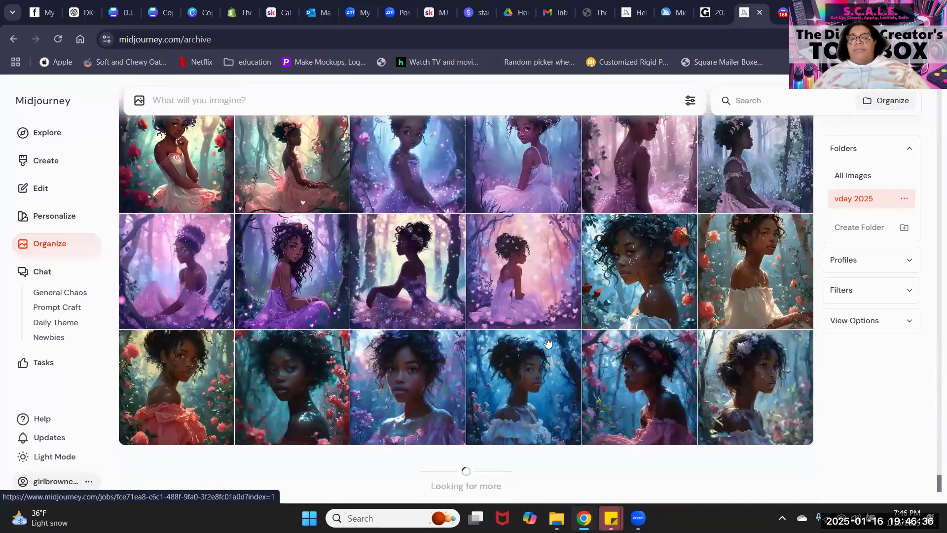
{"action": "scroll", "coordinate": [547, 341], "scroll_direction": "down", "scroll_amount": 10}
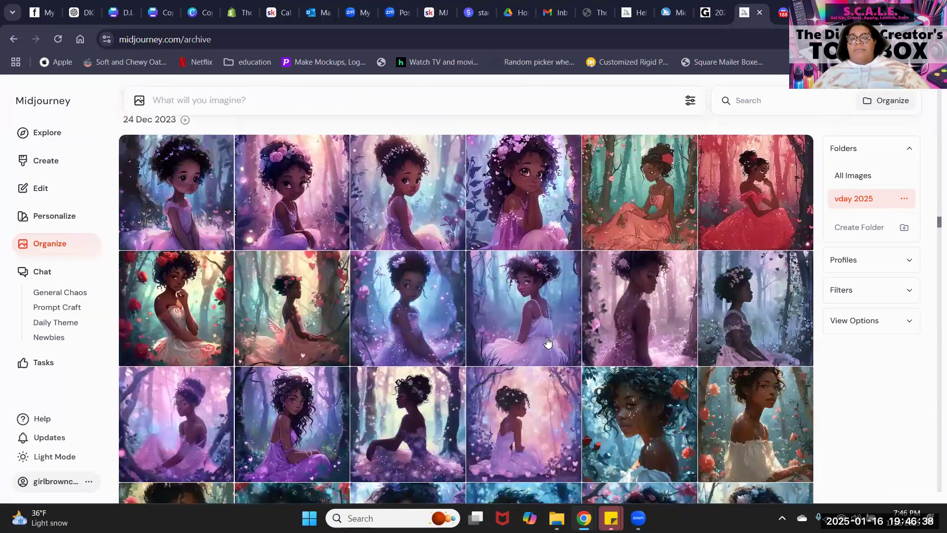
{"action": "scroll", "coordinate": [547, 340], "scroll_direction": "down", "scroll_amount": 15}
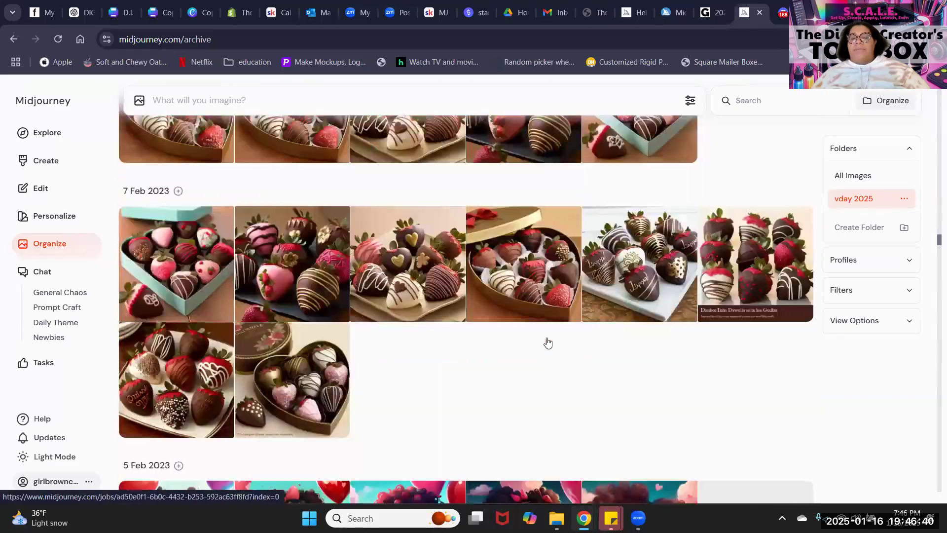
{"action": "scroll", "coordinate": [547, 342], "scroll_direction": "down", "scroll_amount": 15}
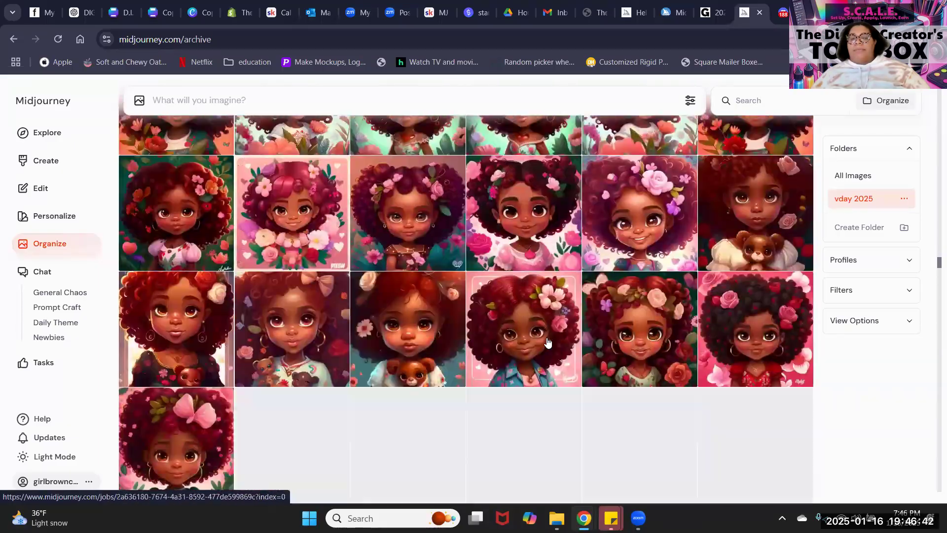
{"action": "scroll", "coordinate": [547, 342], "scroll_direction": "down", "scroll_amount": 15}
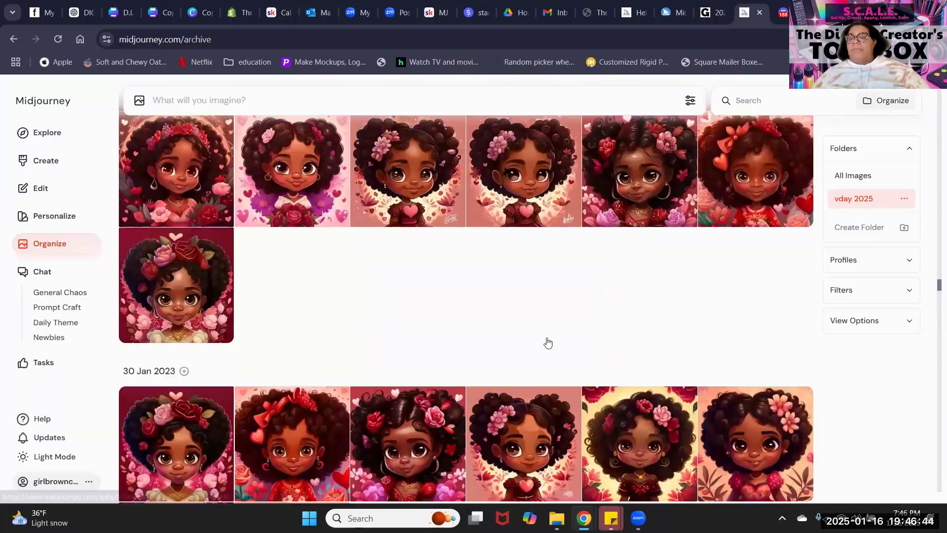
{"action": "left_click_drag", "start_coordinate": [938, 283], "coordinate": [935, 217]}
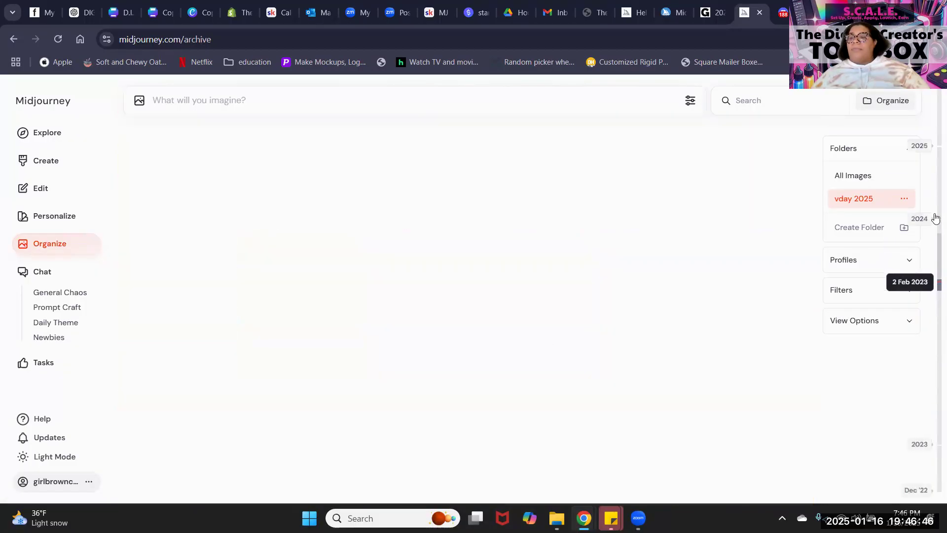
{"action": "left_click_drag", "start_coordinate": [938, 257], "coordinate": [935, 98]}
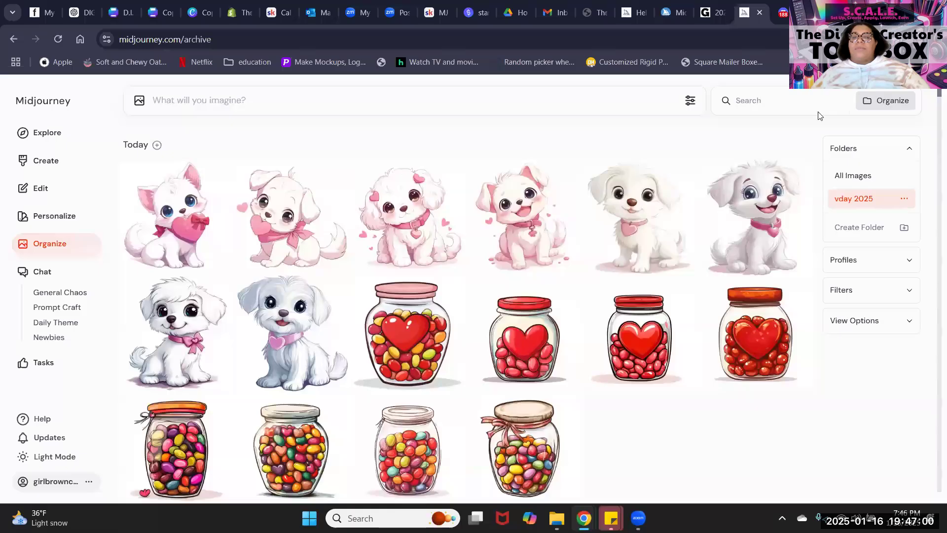
Hide and redisplay the organizing options, then expand Folders and open the new-folder form, closing it without creating a folder.
{"action": "left_click", "coordinate": [886, 108]}
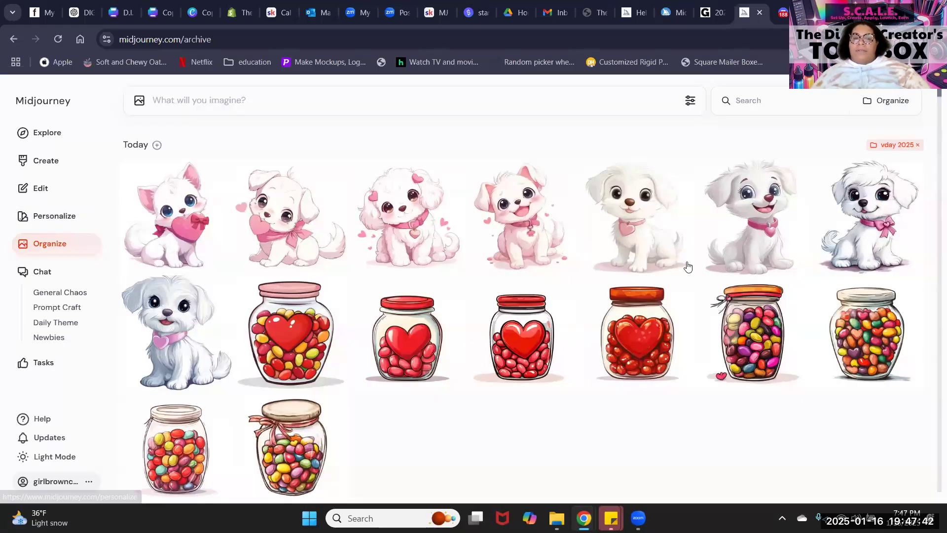
{"action": "left_click", "coordinate": [883, 104]}
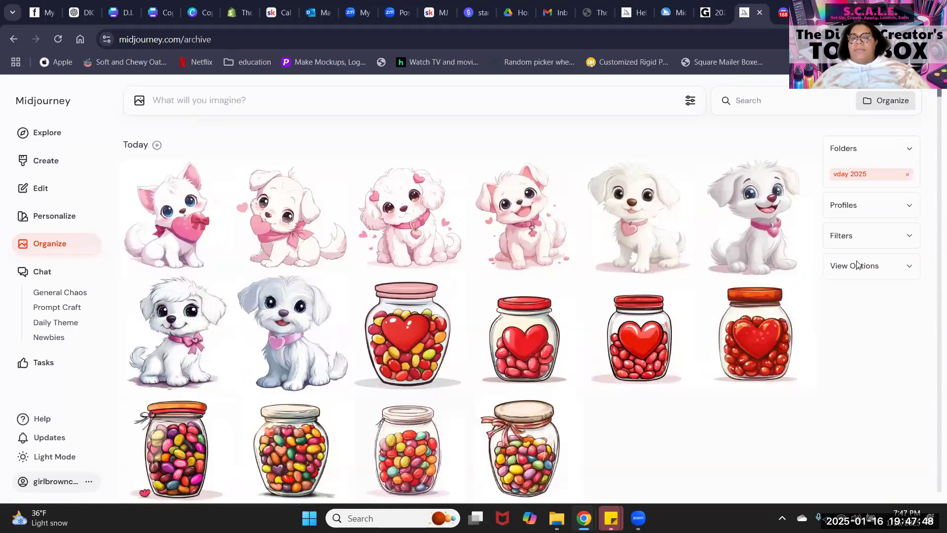
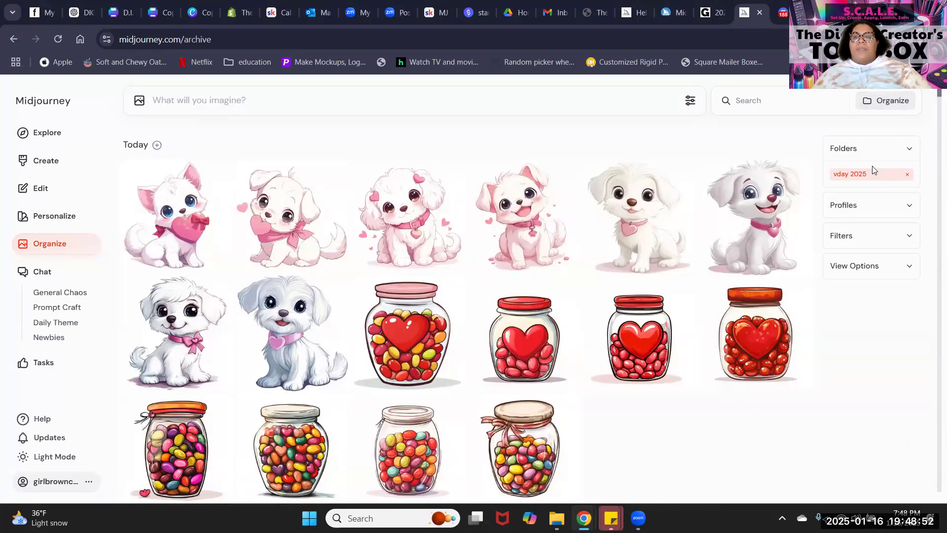
{"action": "left_click", "coordinate": [909, 151]}
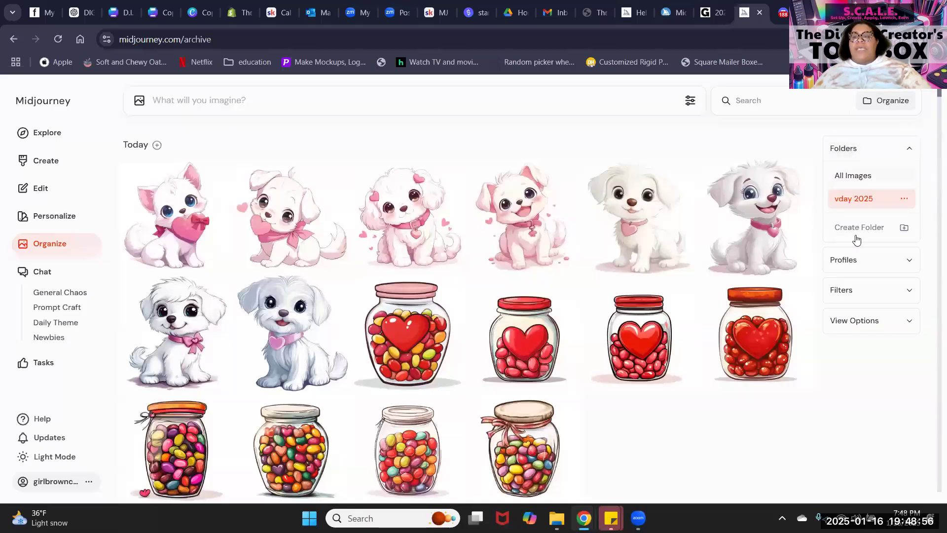
{"action": "left_click", "coordinate": [886, 231]}
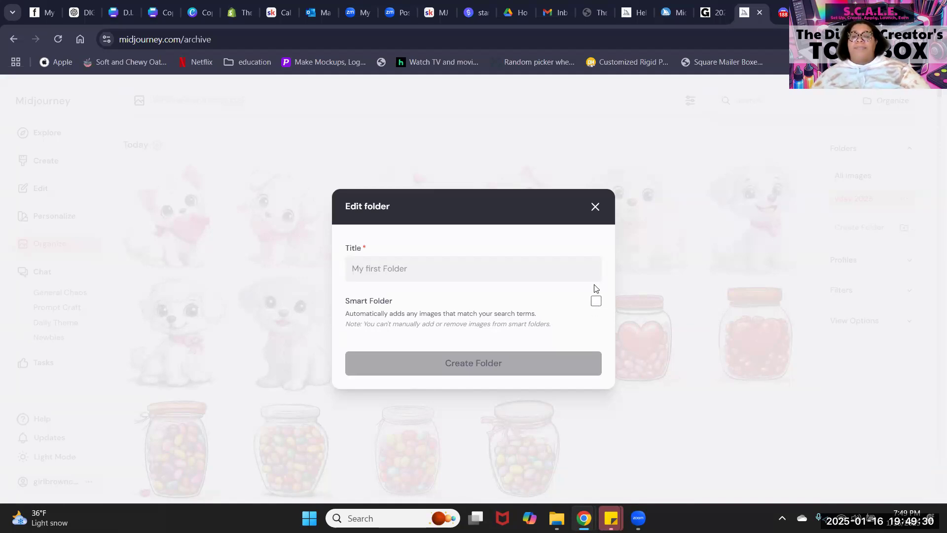
{"action": "left_click", "coordinate": [595, 207]}
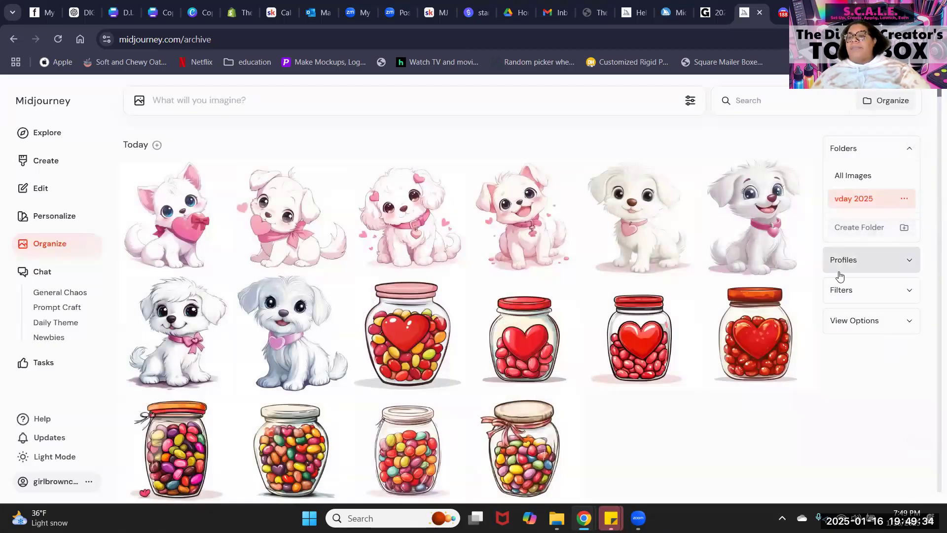
Expand the Profiles section and view the profile types offered for creation, dismissing them without choosing one.
{"action": "left_click", "coordinate": [909, 259]}
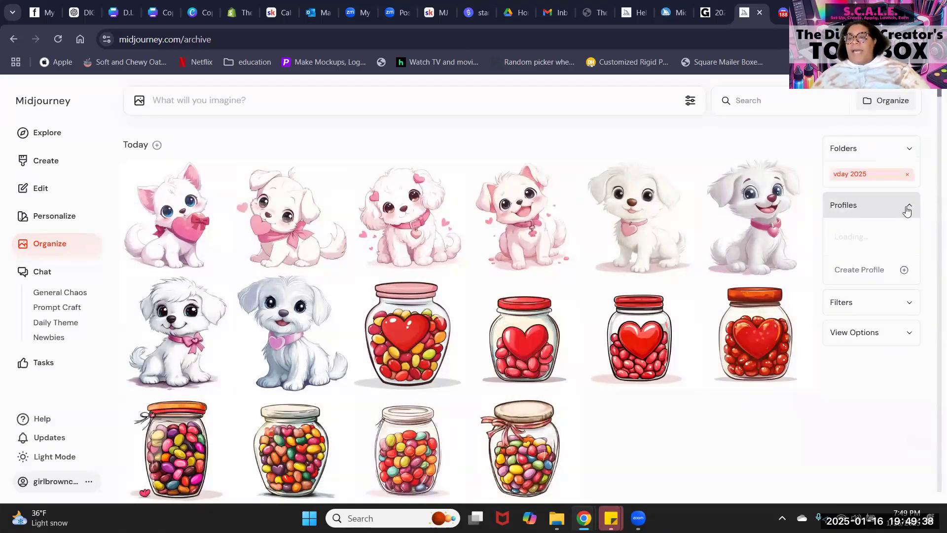
{"action": "left_click", "coordinate": [910, 276]}
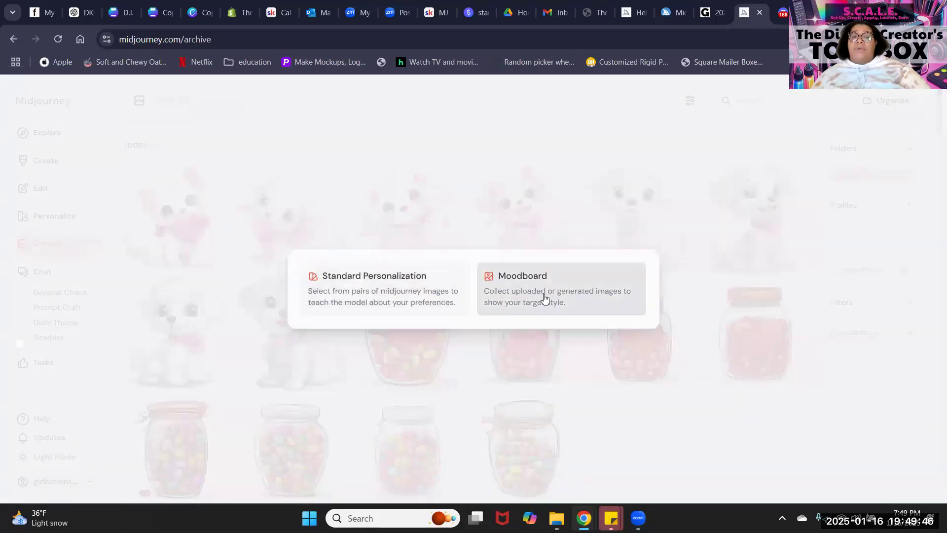
{"action": "left_click", "coordinate": [746, 355]}
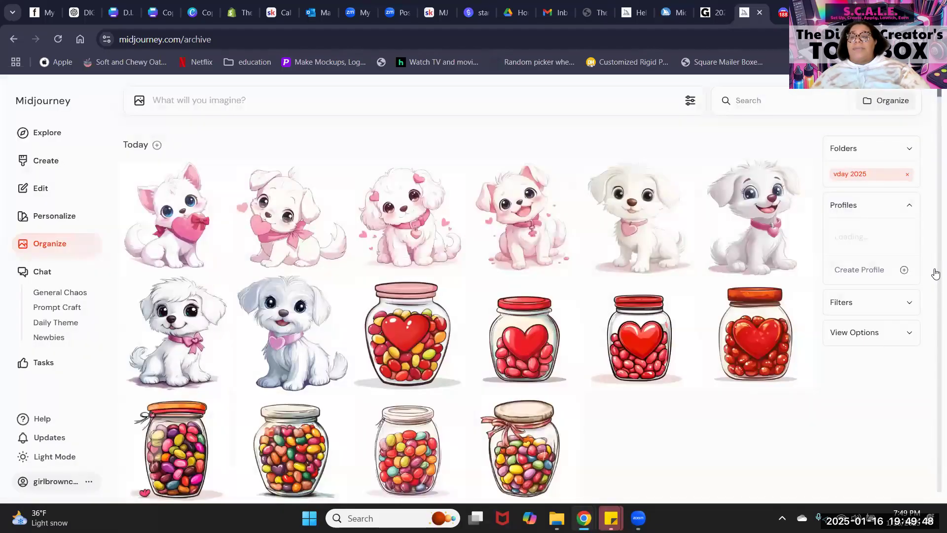
{"action": "left_click", "coordinate": [909, 204]}
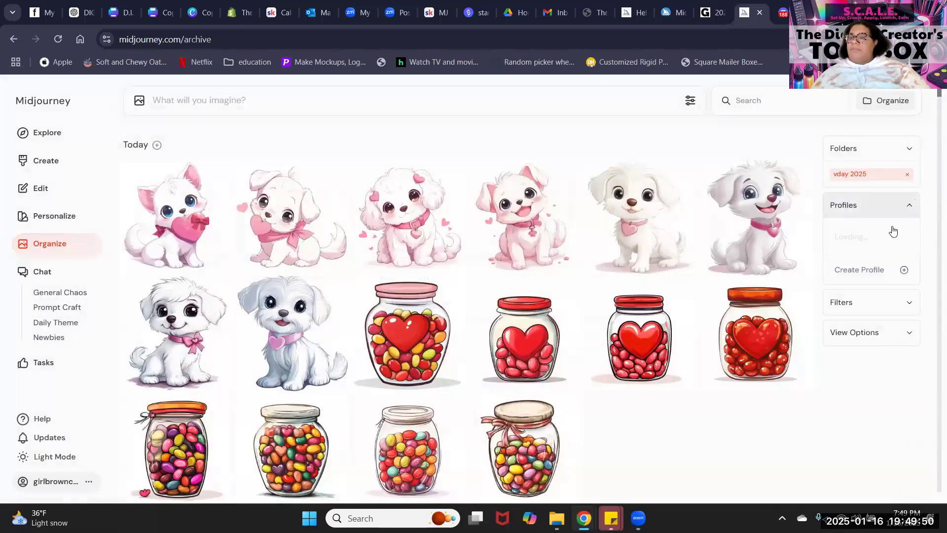
Expand the Filters section and review its rating, type, image size and version options beside the vday 2025 images.
{"action": "left_click", "coordinate": [906, 241]}
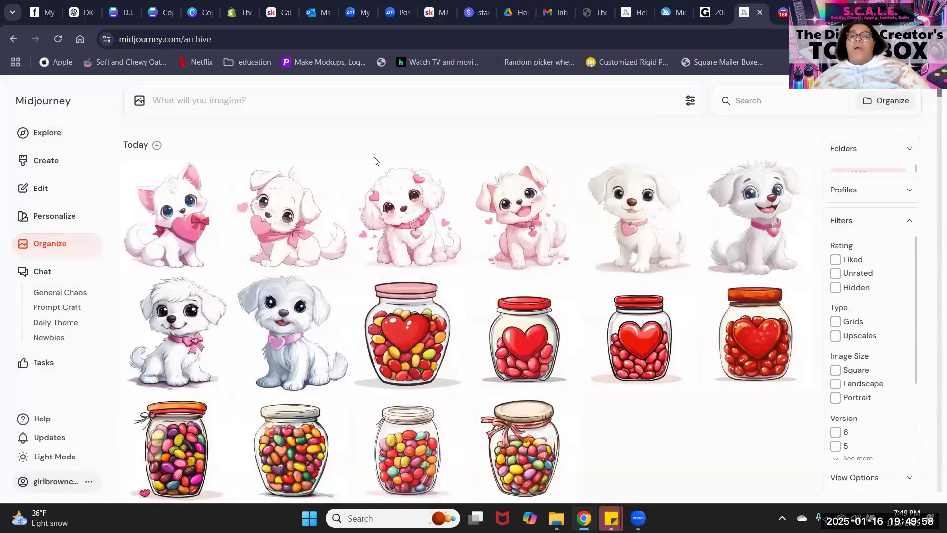
{"action": "scroll", "coordinate": [583, 217], "scroll_direction": "down", "scroll_amount": 10}
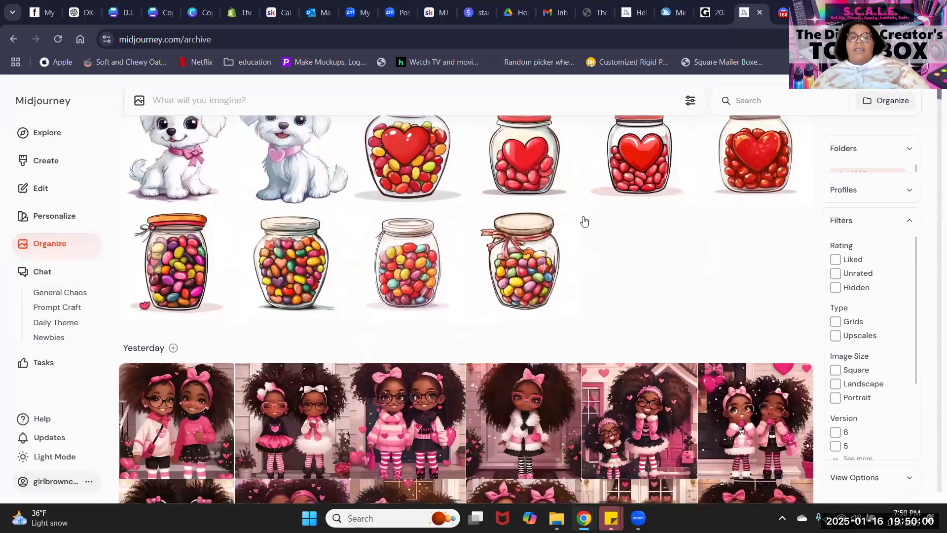
{"action": "scroll", "coordinate": [664, 206], "scroll_direction": "up", "scroll_amount": 8}
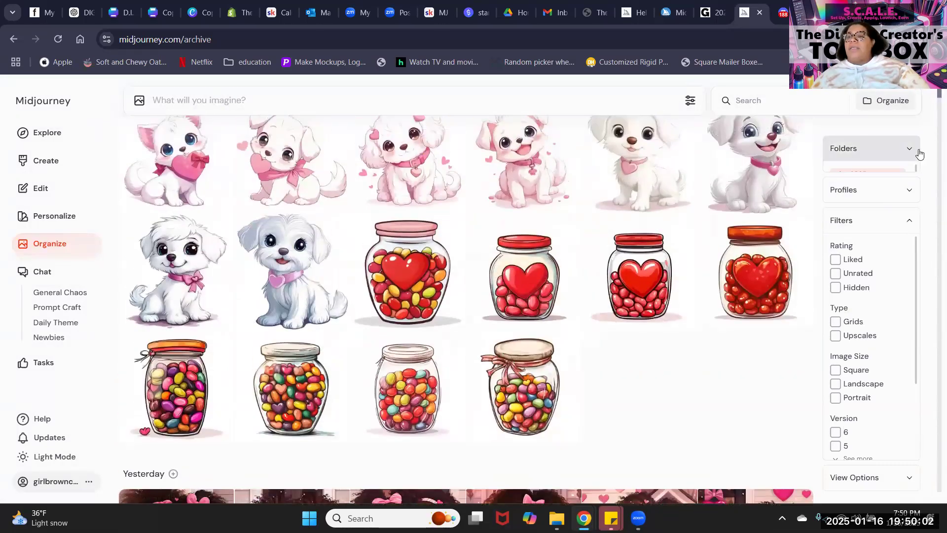
Switch the archive between All Images and the vday 2025 folder, leaving All Images selected.
{"action": "left_click", "coordinate": [854, 176]}
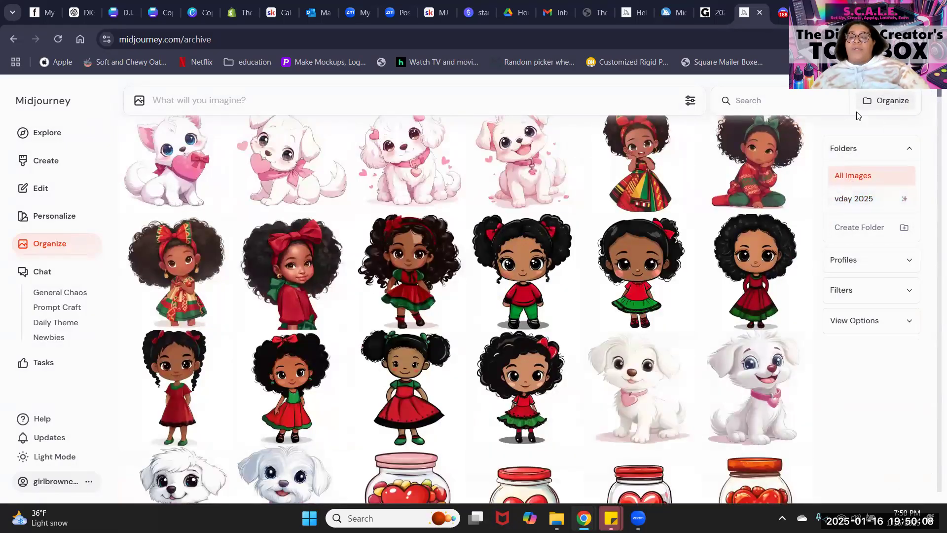
{"action": "left_click", "coordinate": [847, 202]}
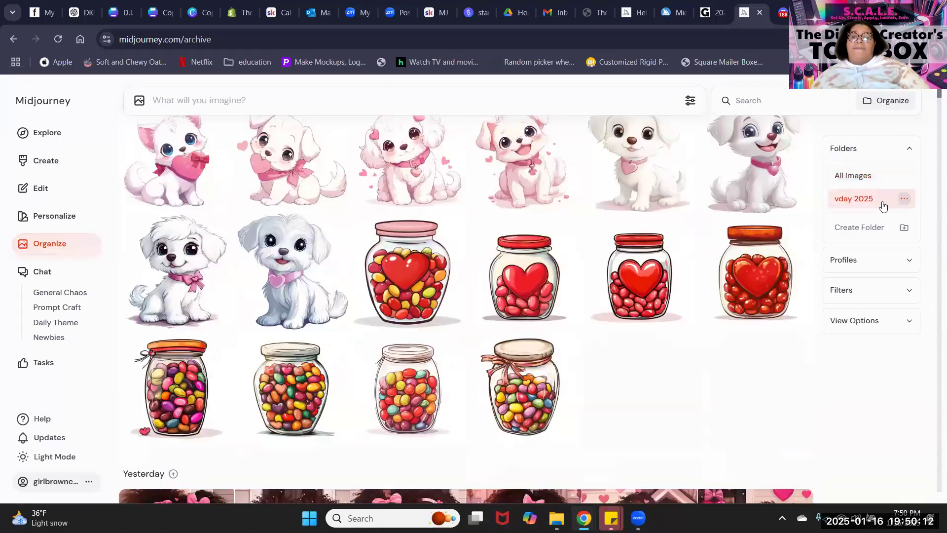
{"action": "left_click", "coordinate": [848, 179]}
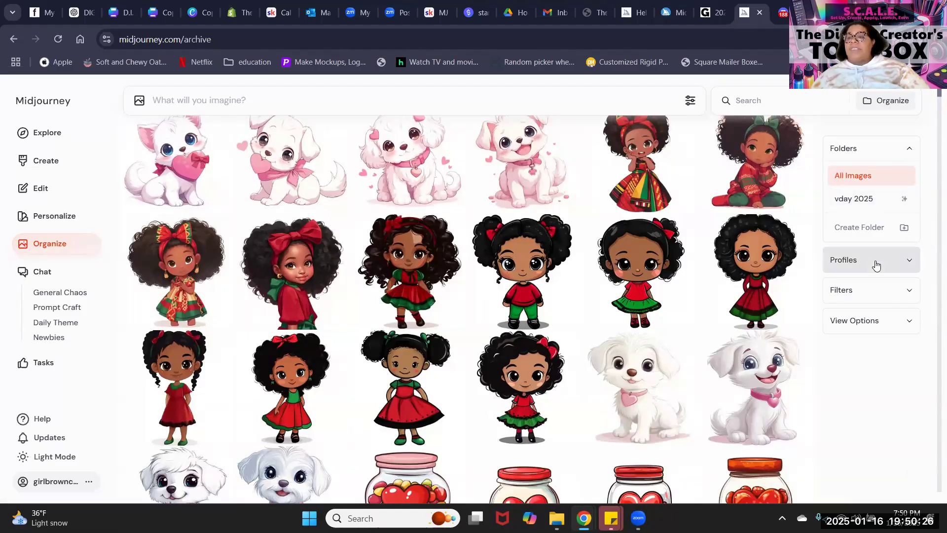
Expand the Filters section and show only Liked images, then clear the Liked filter.
{"action": "left_click", "coordinate": [911, 288]}
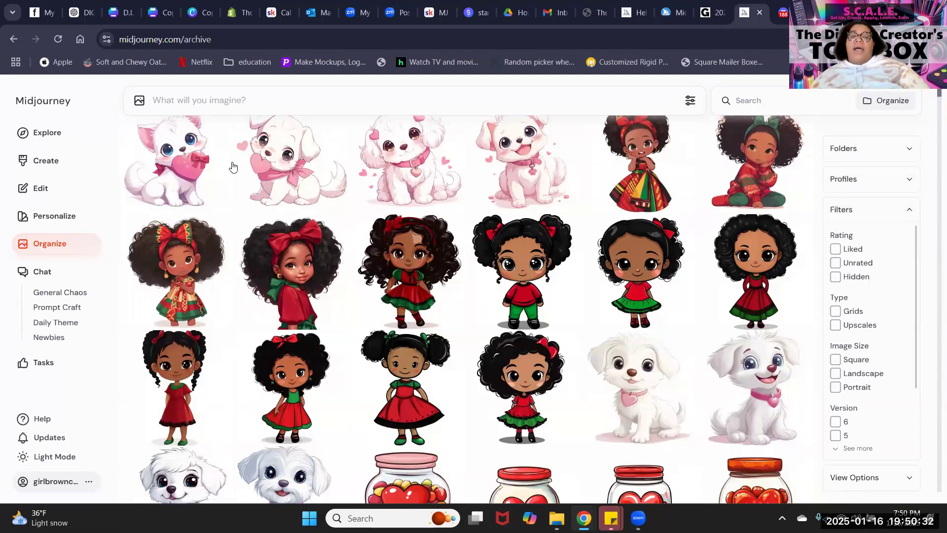
{"action": "scroll", "coordinate": [424, 214], "scroll_direction": "up", "scroll_amount": 2}
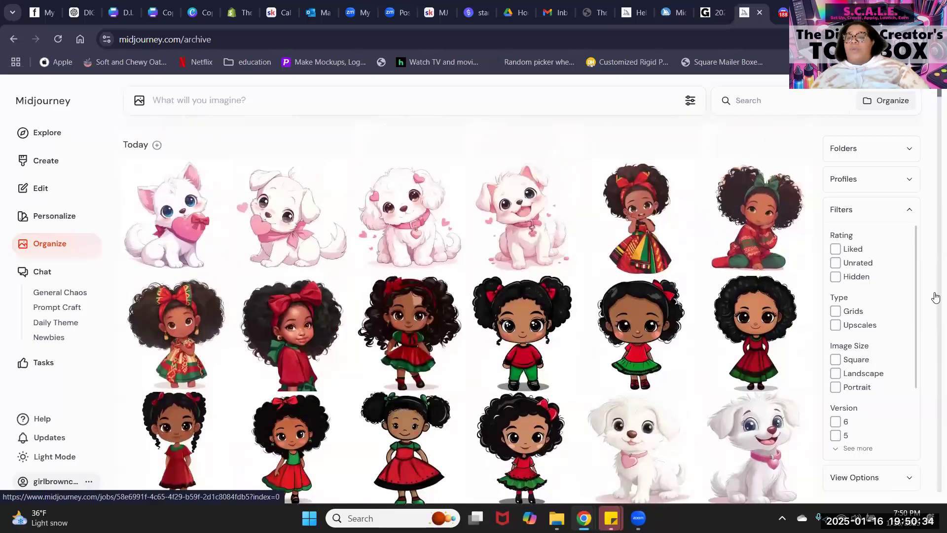
{"action": "left_click", "coordinate": [836, 250]}
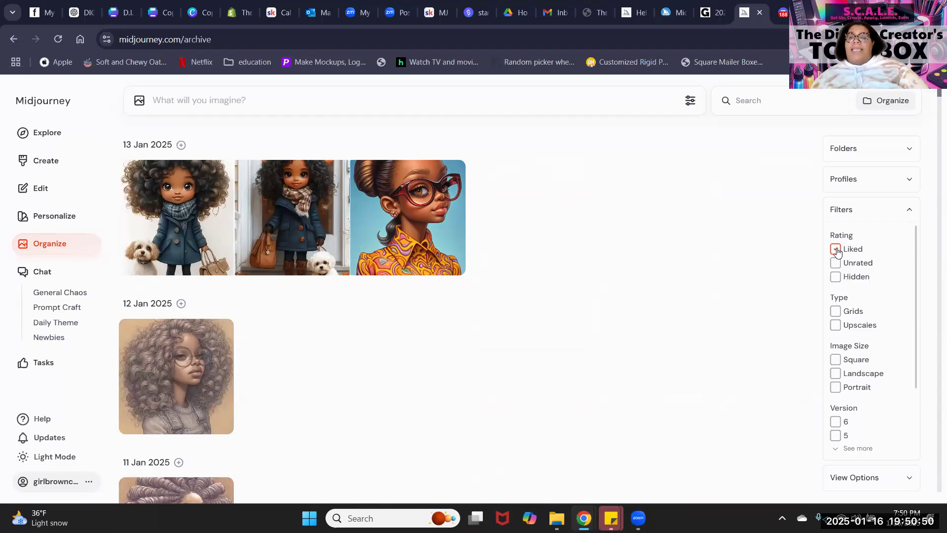
{"action": "left_click", "coordinate": [835, 250]}
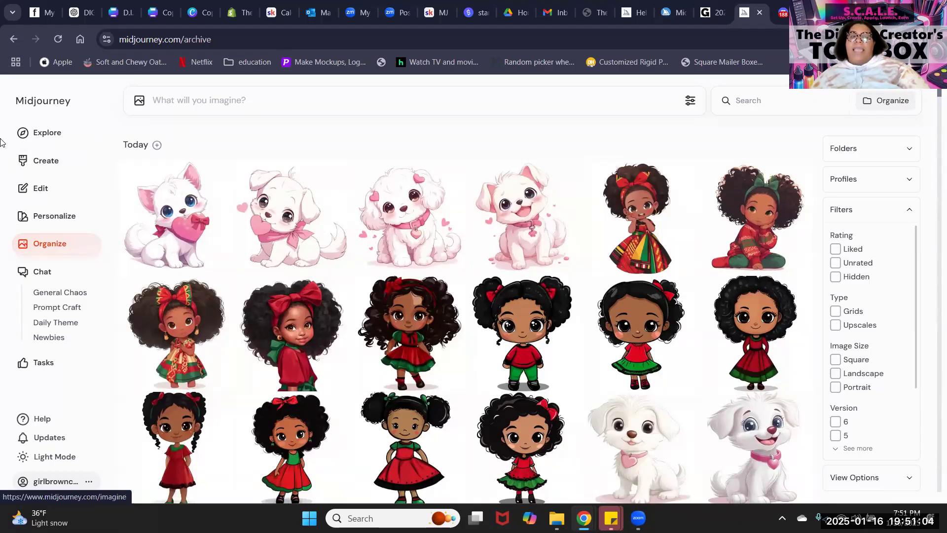
View the niji 6 white puppy with the pink heart enlarged from the Create page, then close it and return to the archive.
{"action": "left_click", "coordinate": [50, 162]}
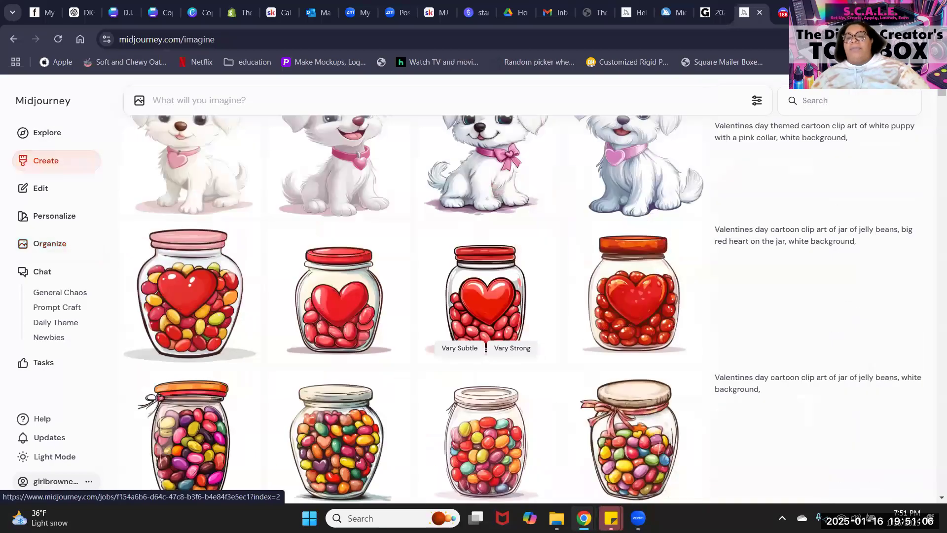
{"action": "scroll", "coordinate": [820, 268], "scroll_direction": "up", "scroll_amount": 10}
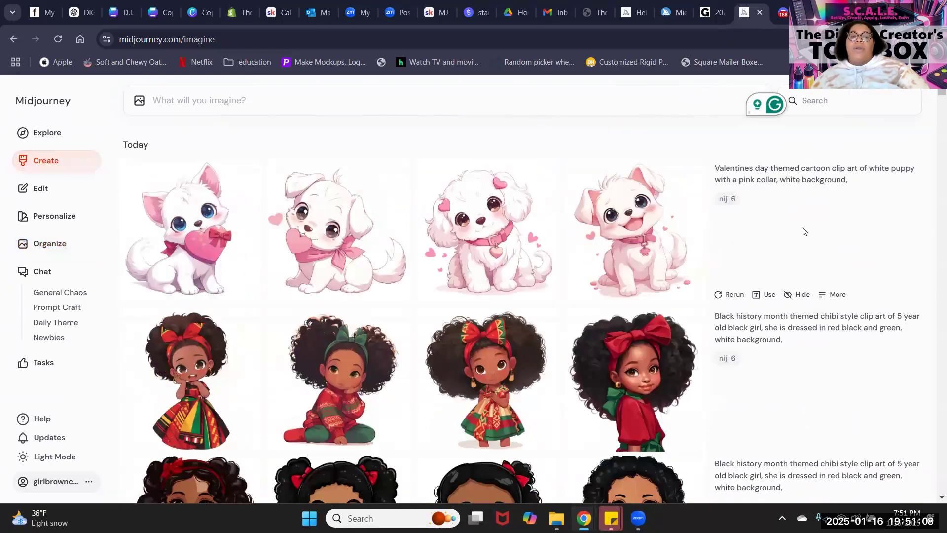
{"action": "left_click", "coordinate": [210, 232]}
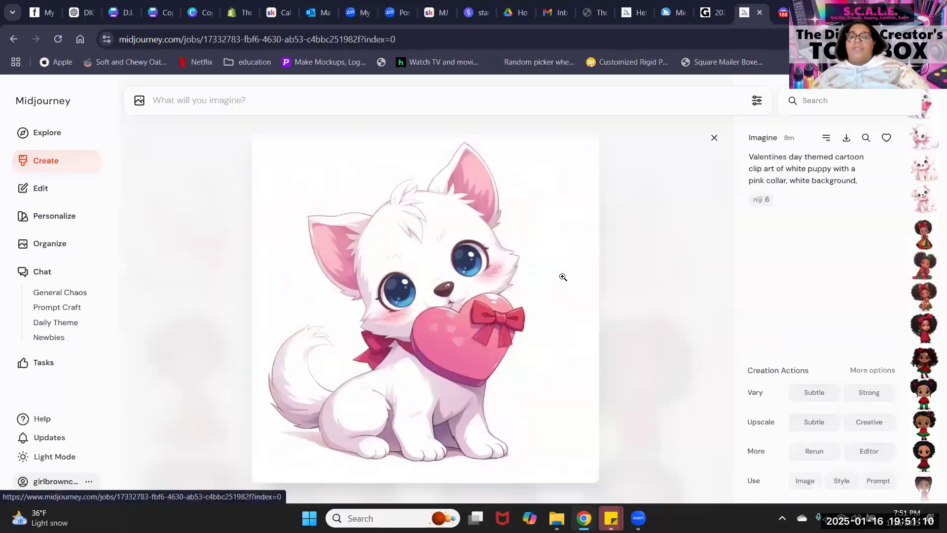
{"action": "left_click", "coordinate": [887, 141]}
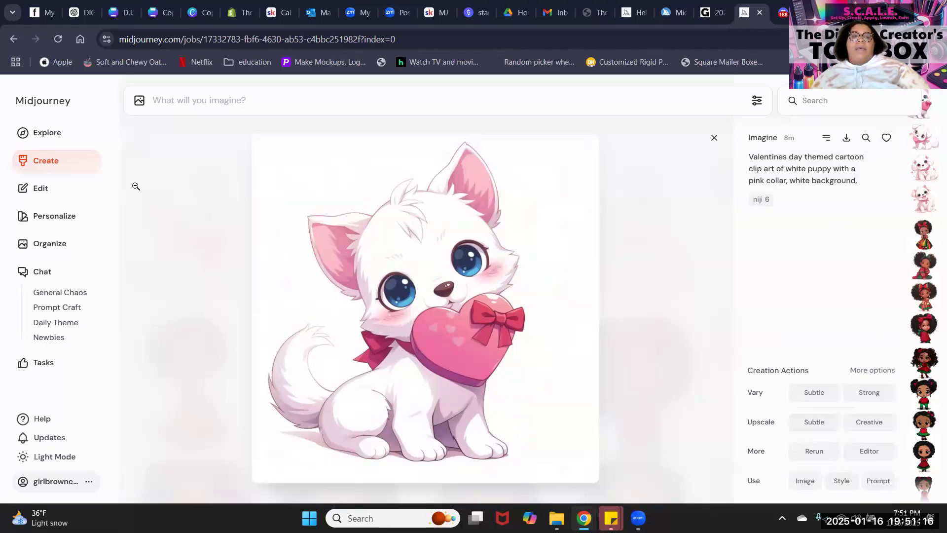
{"action": "left_click", "coordinate": [239, 159]}
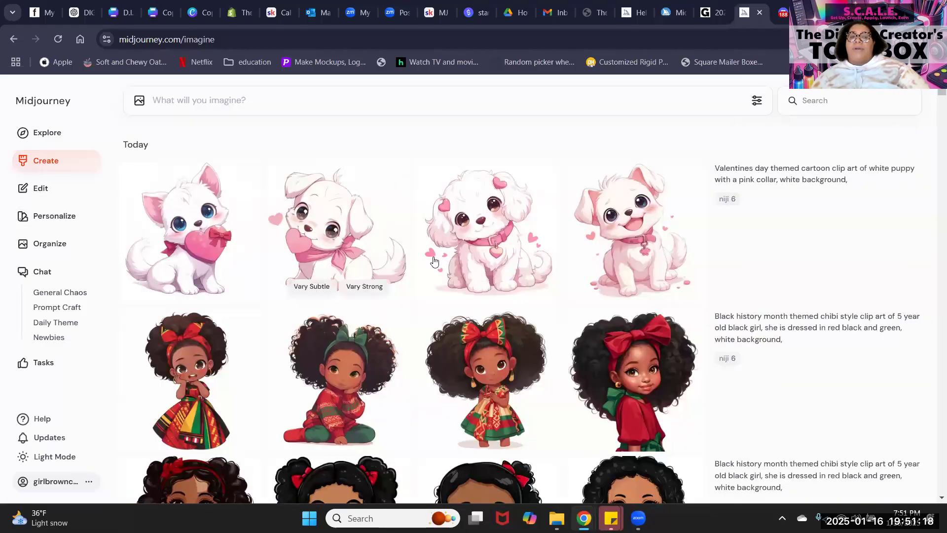
{"action": "left_click", "coordinate": [50, 244]}
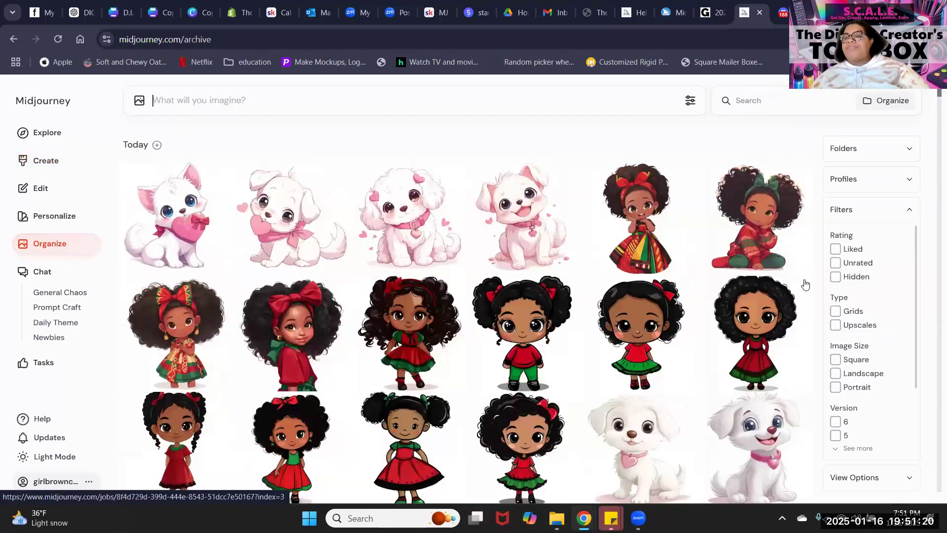
Filter the archive to Liked images, browse back to the 7 Jan 2025 group, and clear the Liked filter.
{"action": "left_click", "coordinate": [836, 249]}
{"action": "scroll", "coordinate": [505, 236], "scroll_direction": "down", "scroll_amount": 12}
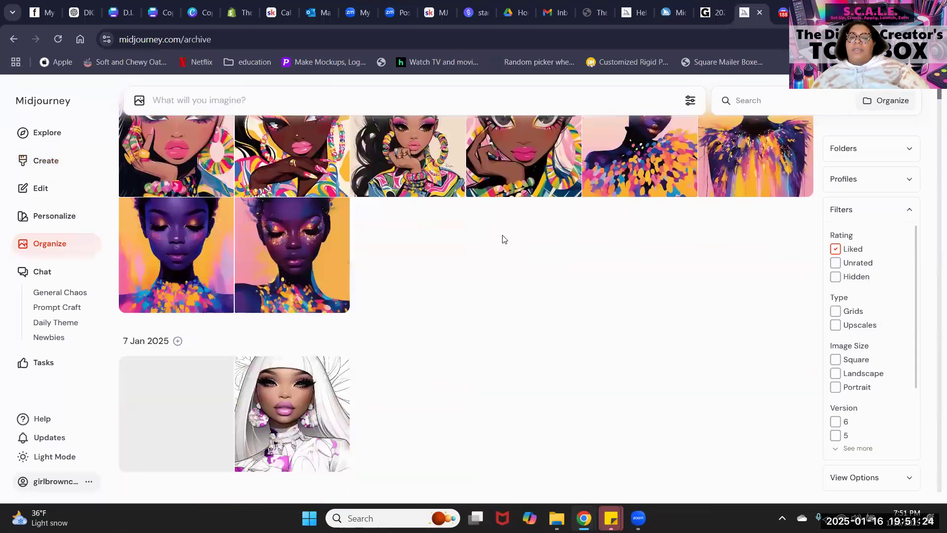
{"action": "scroll", "coordinate": [509, 228], "scroll_direction": "up", "scroll_amount": 5}
{"action": "left_click", "coordinate": [834, 250]}
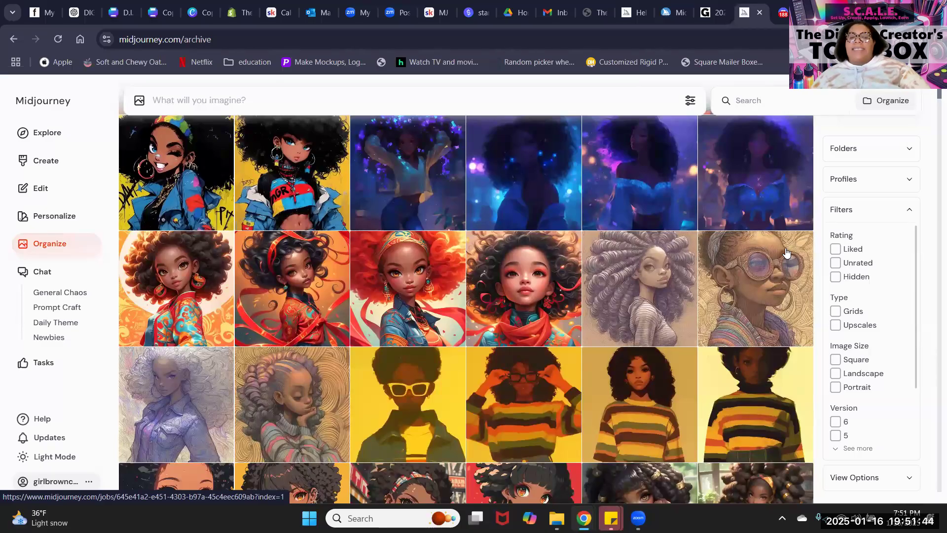
Switch the Unrated rating filter on and off, then do the same with the Hidden filter.
{"action": "scroll", "coordinate": [787, 253], "scroll_direction": "up", "scroll_amount": 1}
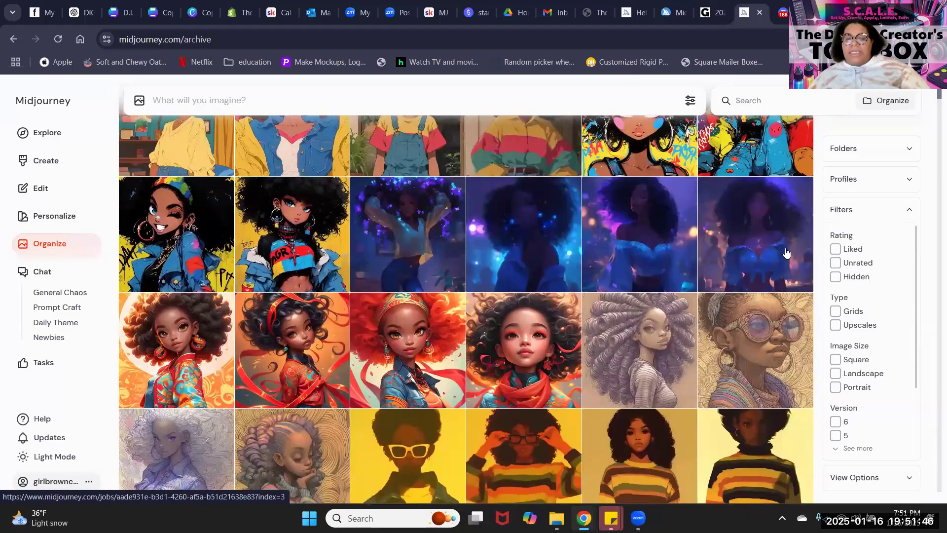
{"action": "scroll", "coordinate": [787, 253], "scroll_direction": "up", "scroll_amount": 1}
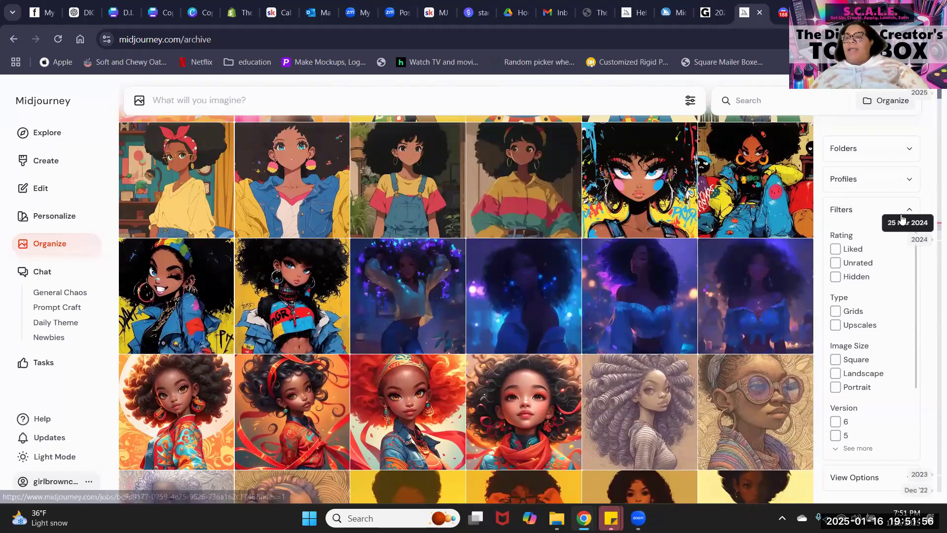
{"action": "left_click", "coordinate": [837, 264]}
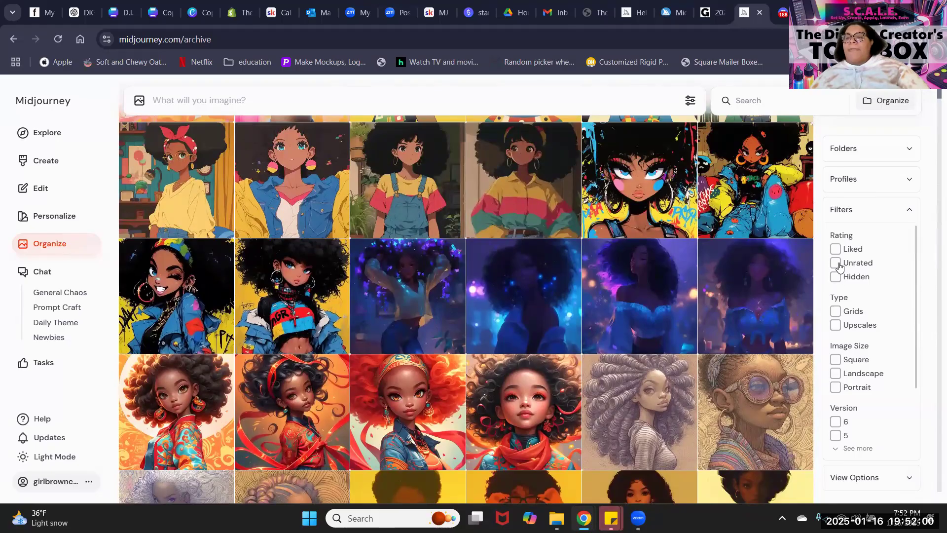
{"action": "left_click", "coordinate": [837, 264]}
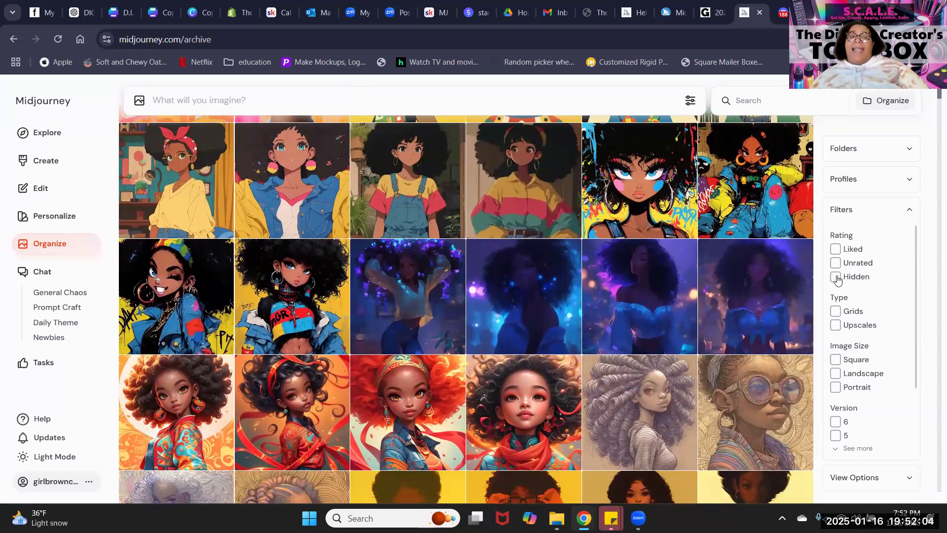
{"action": "left_click", "coordinate": [837, 278]}
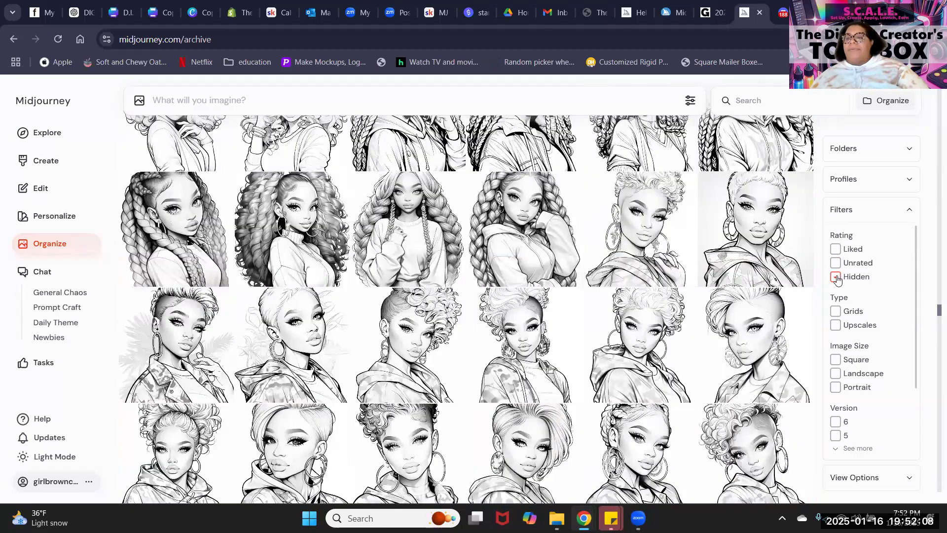
{"action": "left_click", "coordinate": [837, 278]}
Filter the archive by the Grids type and browse through the grid images.
{"action": "scroll", "coordinate": [821, 261], "scroll_direction": "down", "scroll_amount": 1}
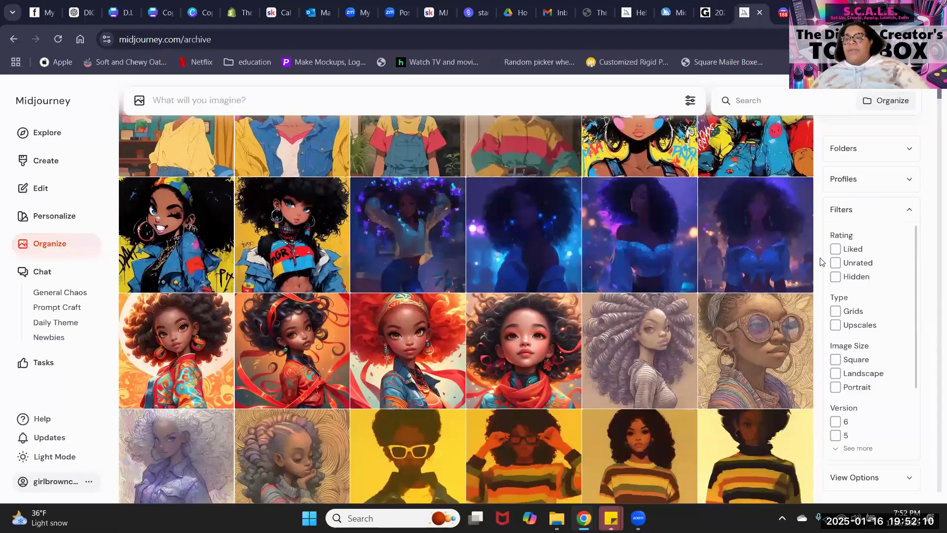
{"action": "scroll", "coordinate": [873, 293], "scroll_direction": "down", "scroll_amount": 2}
{"action": "scroll", "coordinate": [858, 298], "scroll_direction": "up", "scroll_amount": 2}
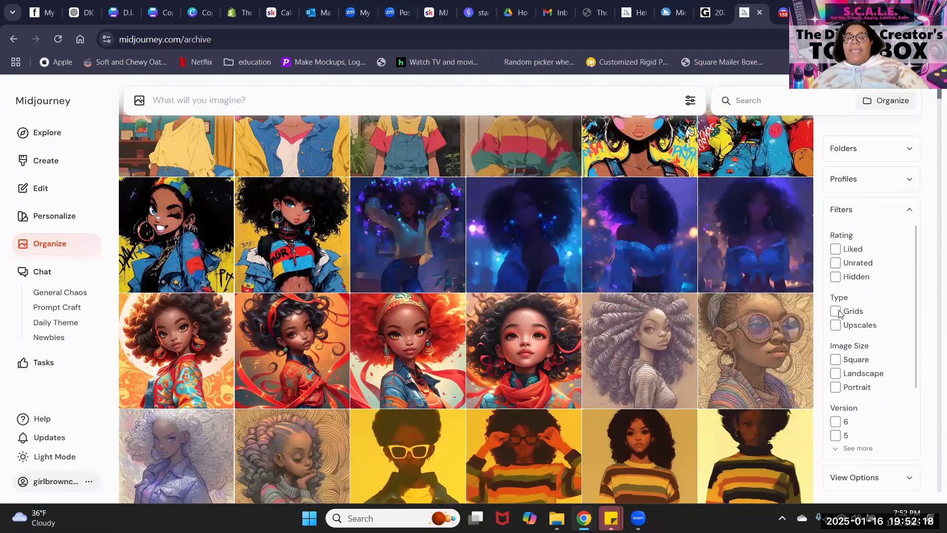
{"action": "left_click", "coordinate": [835, 312]}
{"action": "scroll", "coordinate": [748, 298], "scroll_direction": "down", "scroll_amount": 20}
{"action": "scroll", "coordinate": [748, 278], "scroll_direction": "down", "scroll_amount": 20}
{"action": "scroll", "coordinate": [731, 258], "scroll_direction": "down", "scroll_amount": 15}
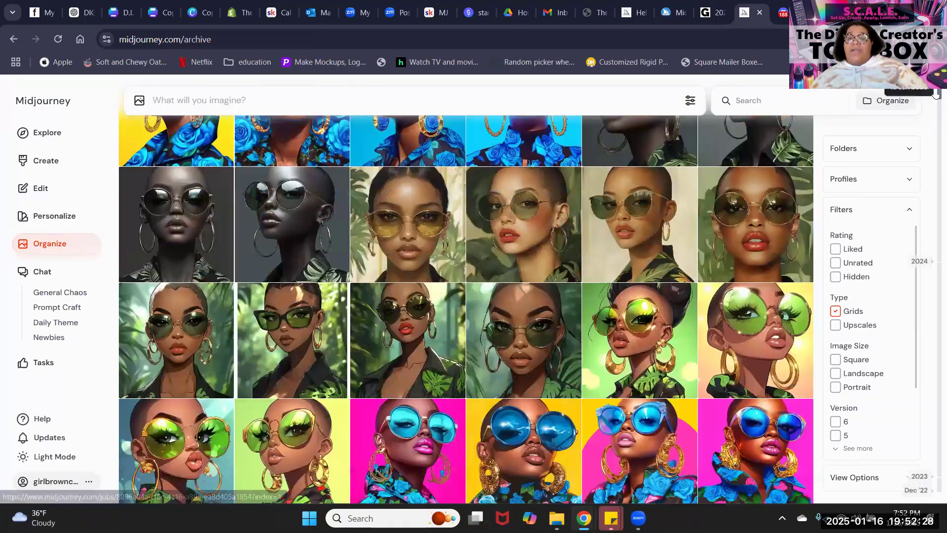
{"action": "scroll", "coordinate": [505, 382], "scroll_direction": "down", "scroll_amount": 2}
{"action": "scroll", "coordinate": [492, 364], "scroll_direction": "down", "scroll_amount": 10}
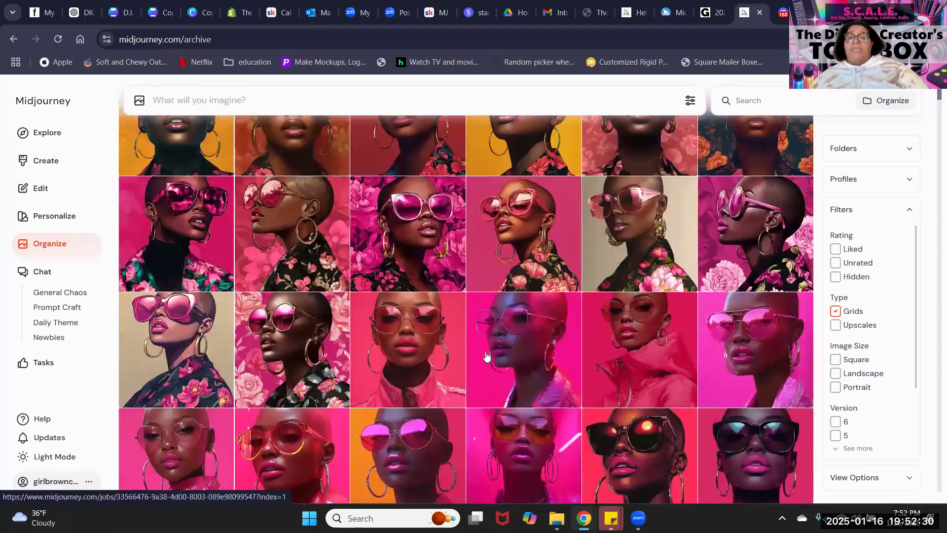
{"action": "scroll", "coordinate": [537, 350], "scroll_direction": "up", "scroll_amount": 8}
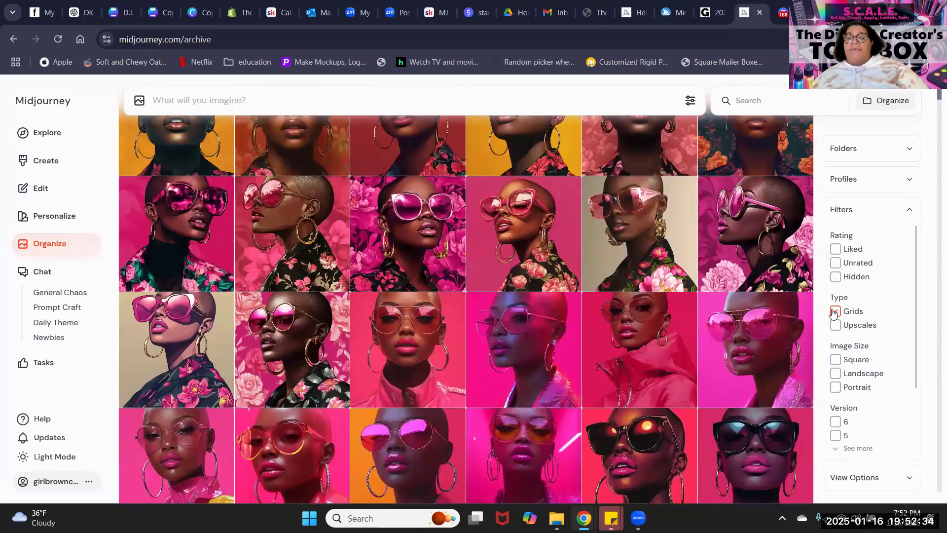
Filter the archive to Square image size, browse the images, and clear the Square filter.
{"action": "scroll", "coordinate": [832, 325], "scroll_direction": "down", "scroll_amount": 2}
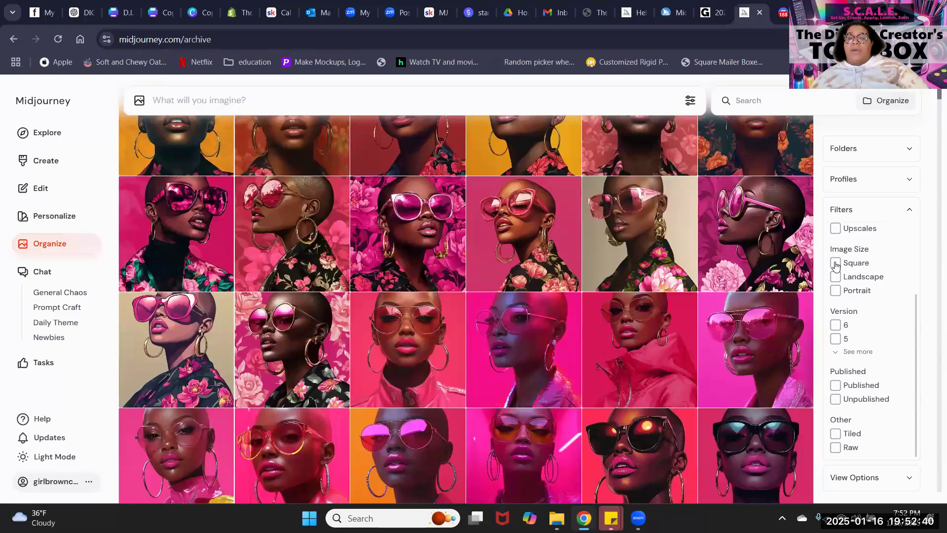
{"action": "left_click", "coordinate": [835, 264]}
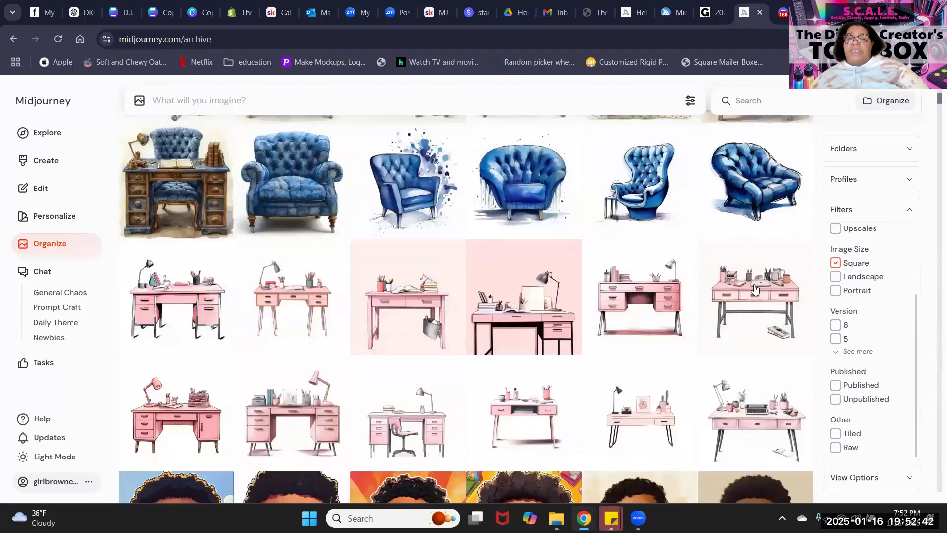
{"action": "scroll", "coordinate": [652, 308], "scroll_direction": "up", "scroll_amount": 10}
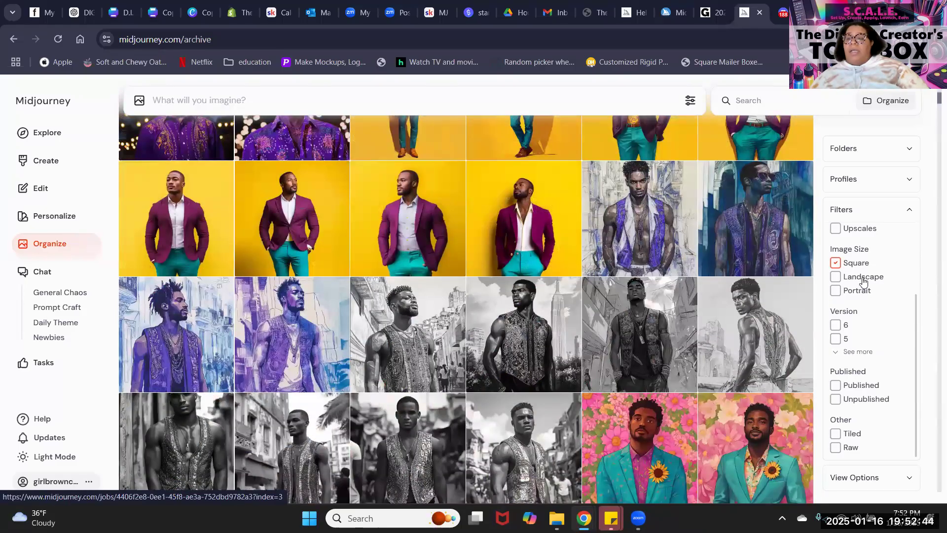
{"action": "left_click", "coordinate": [835, 262]}
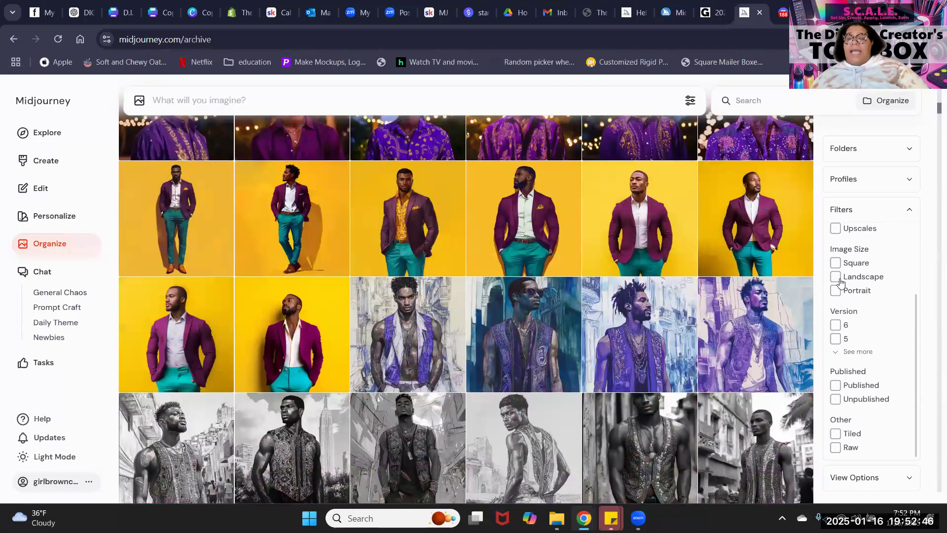
Filter the archive to Landscape image size and browse the oldest images at the end of the list.
{"action": "left_click", "coordinate": [840, 279]}
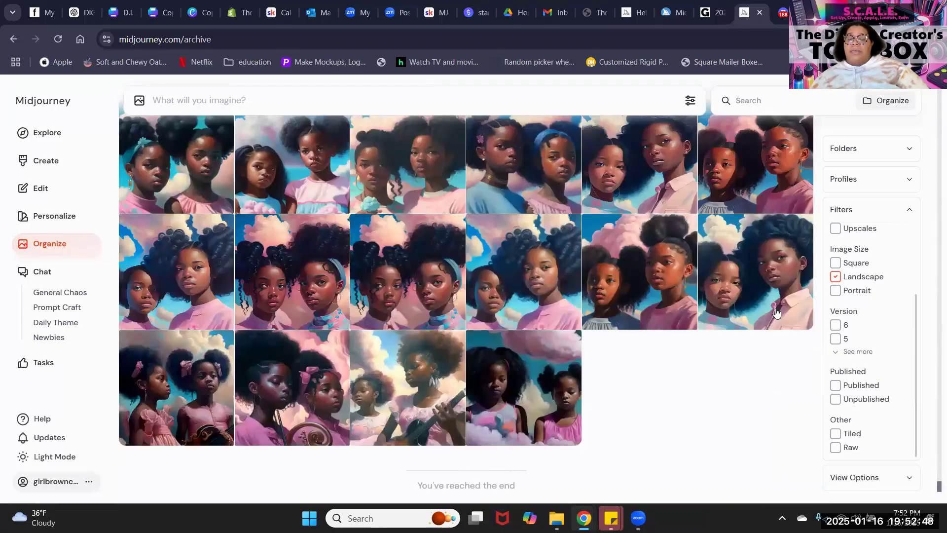
{"action": "scroll", "coordinate": [771, 308], "scroll_direction": "down", "scroll_amount": 15}
{"action": "scroll", "coordinate": [768, 305], "scroll_direction": "up", "scroll_amount": 5}
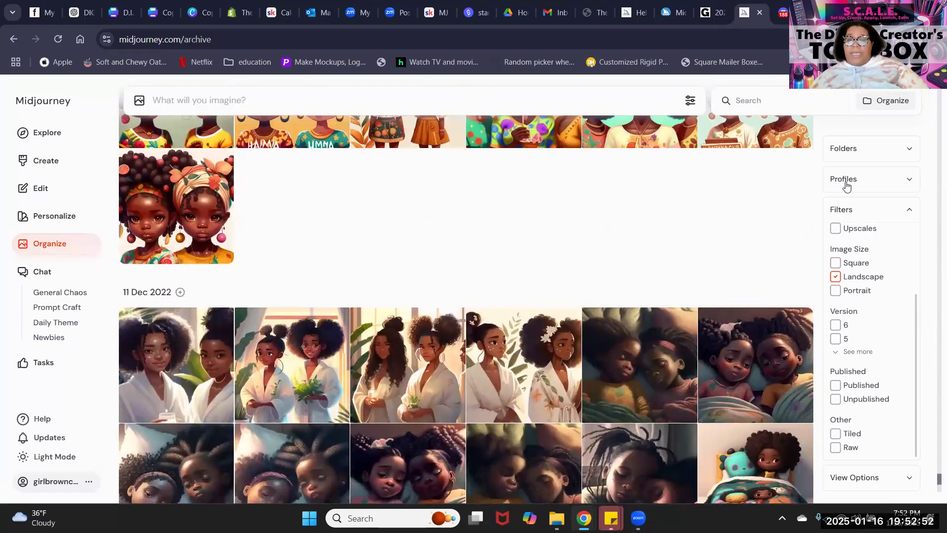
View the first 7 Jan 2023 landscape image of two girls enlarged with its prompt, then close it.
{"action": "scroll", "coordinate": [664, 239], "scroll_direction": "up", "scroll_amount": 5}
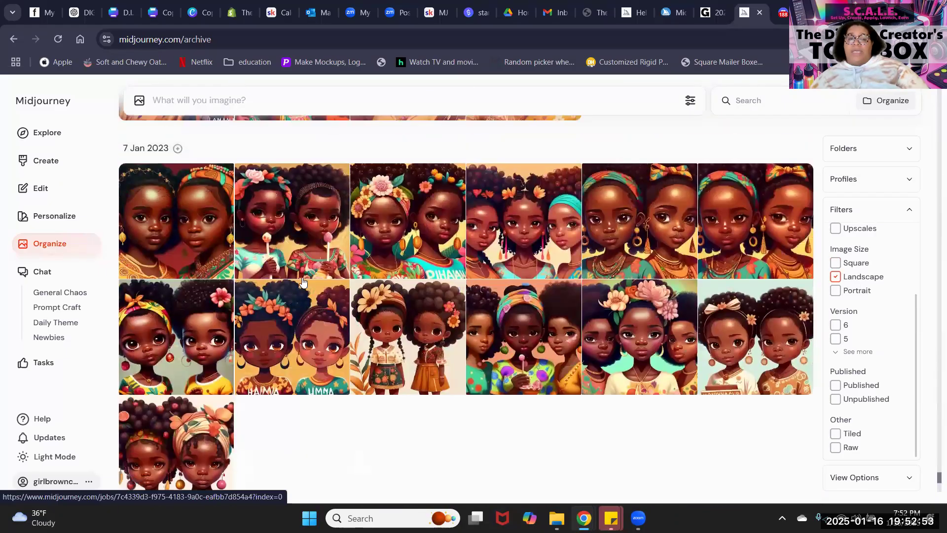
{"action": "left_click", "coordinate": [216, 231]}
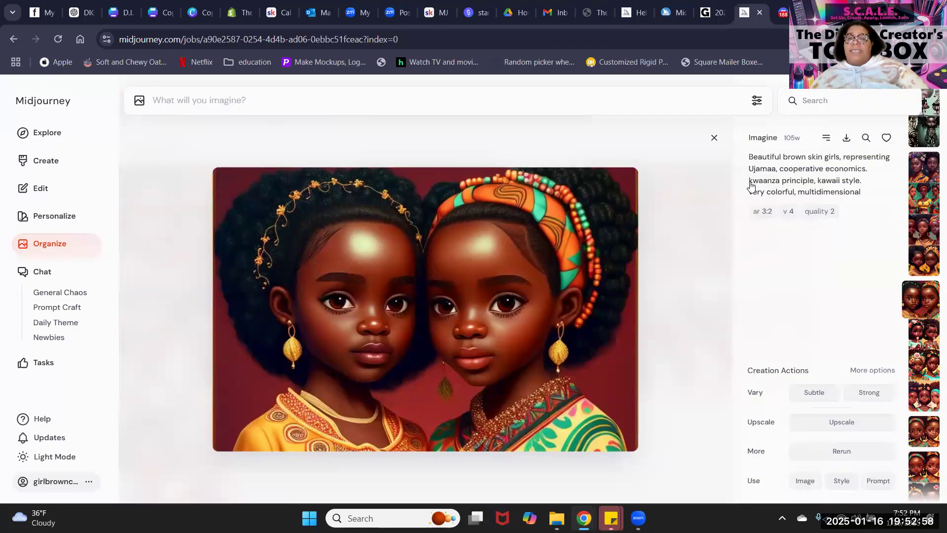
{"action": "key", "text": "Escape"}
View the second portrait in the 15 Feb 2023 group enlarged with its prompt, then close it.
{"action": "scroll", "coordinate": [660, 309], "scroll_direction": "up", "scroll_amount": 10}
{"action": "scroll", "coordinate": [646, 246], "scroll_direction": "up", "scroll_amount": 10}
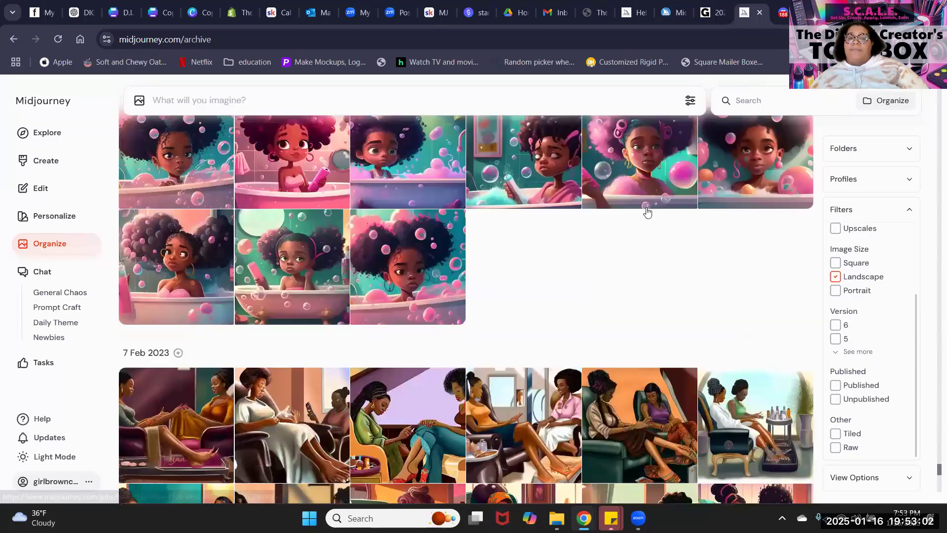
{"action": "scroll", "coordinate": [613, 116], "scroll_direction": "up", "scroll_amount": 4}
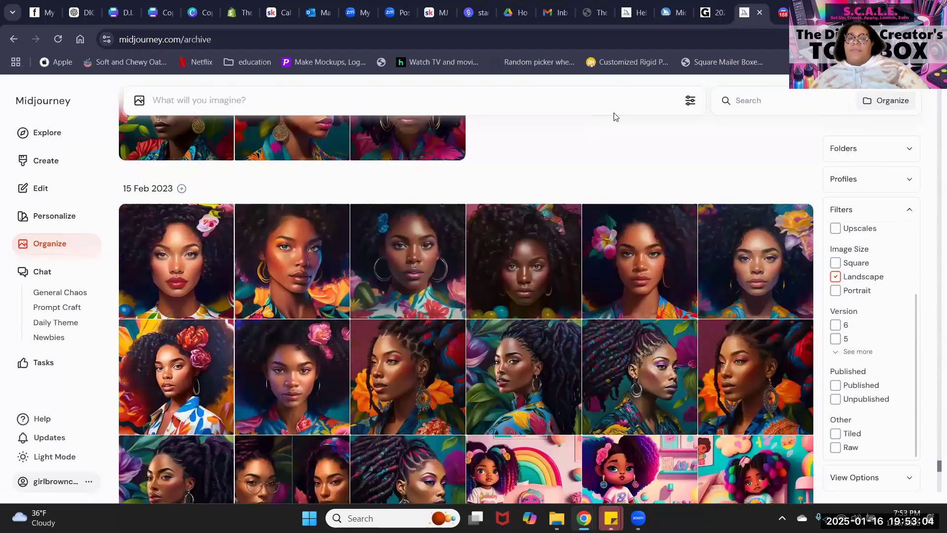
{"action": "left_click", "coordinate": [293, 251]}
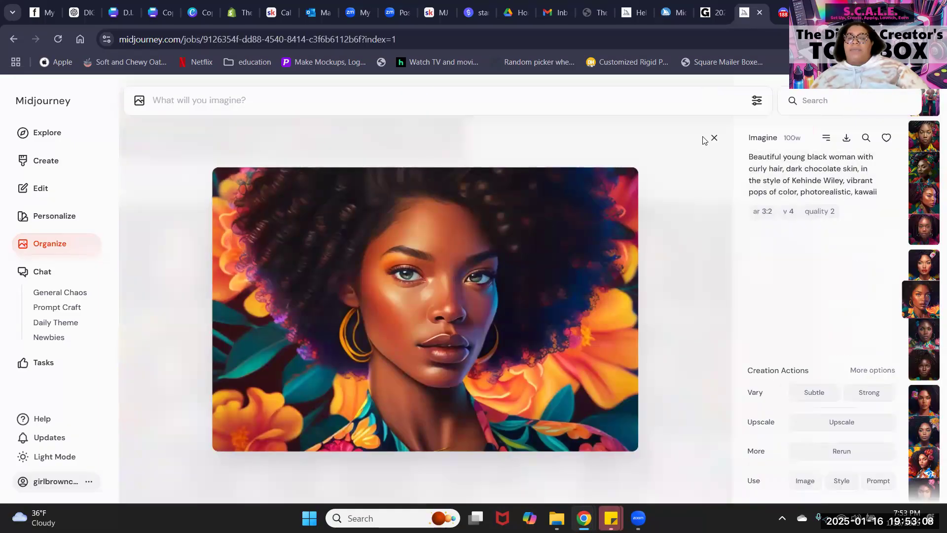
{"action": "key", "text": "Escape"}
Enlarge the 15 Feb 2023 portrait with the yellow flower, page through the landscape images to the bohemian living room, and return to the archive.
{"action": "scroll", "coordinate": [517, 242], "scroll_direction": "up", "scroll_amount": 10}
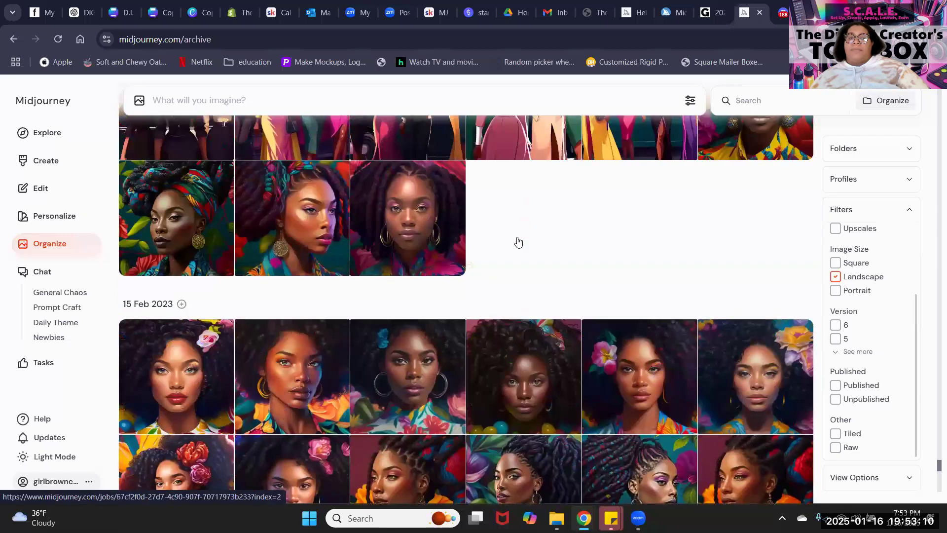
{"action": "scroll", "coordinate": [517, 235], "scroll_direction": "down", "scroll_amount": 10}
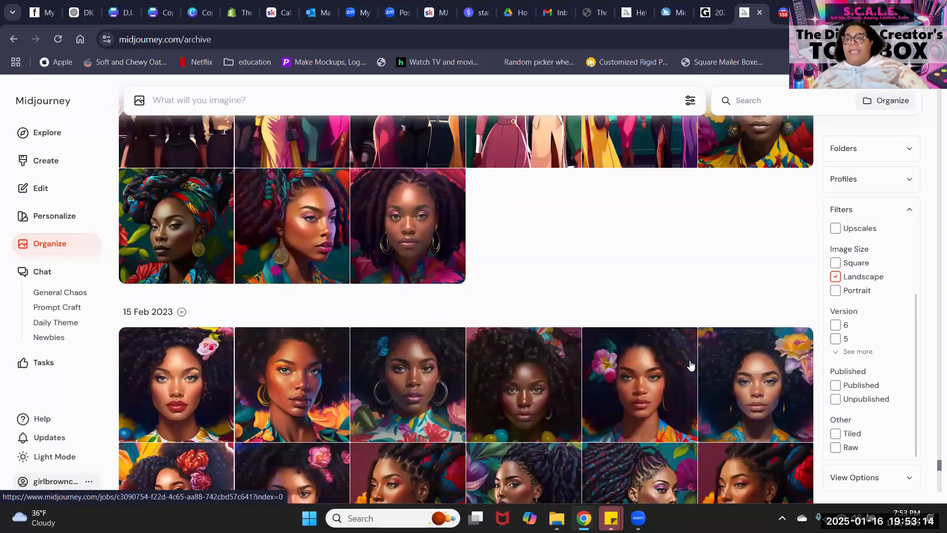
{"action": "left_click", "coordinate": [712, 369]}
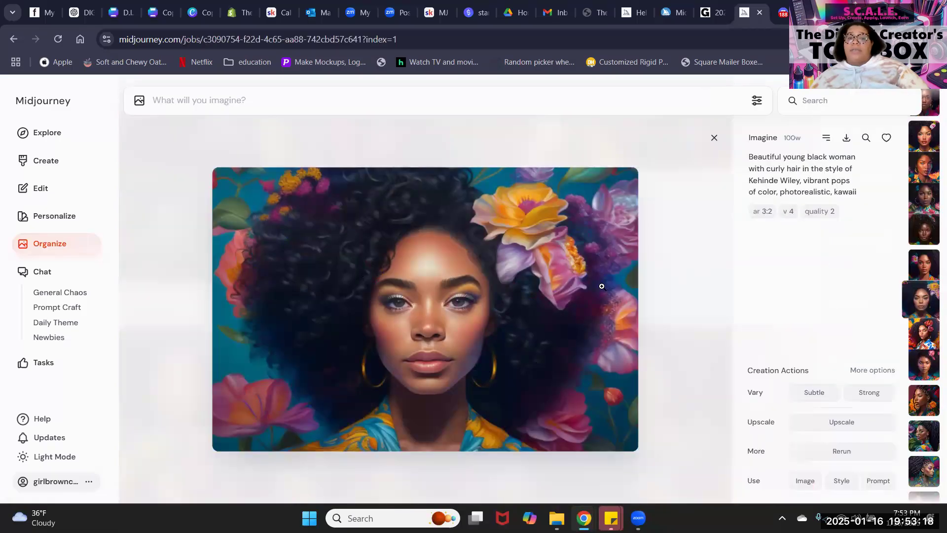
{"action": "key", "text": "Down"}
{"action": "key", "text": "Down"}
{"action": "key", "text": "Down"}
{"action": "key", "text": "Down"}
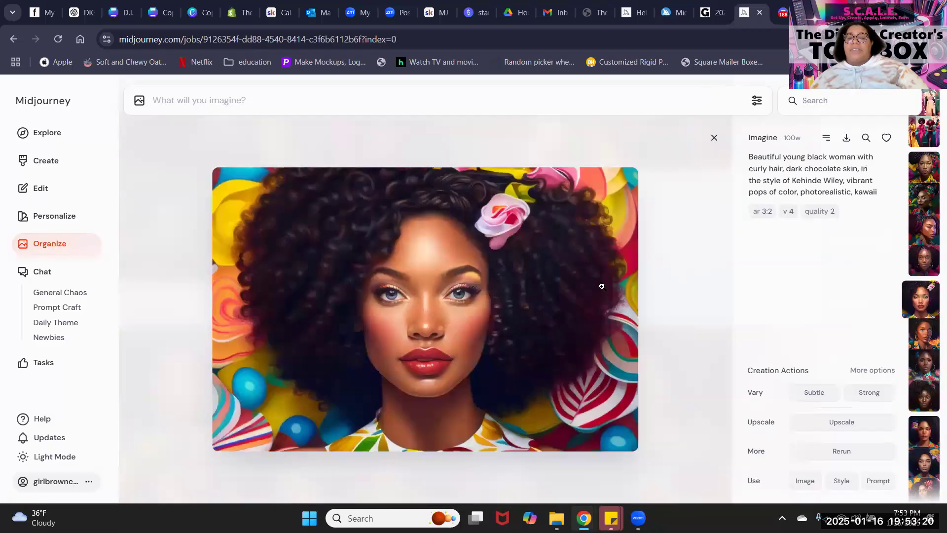
{"action": "key", "text": "Down"}
{"action": "key", "text": "Down"}
{"action": "key", "text": "Down"}
{"action": "key", "text": "Down"}
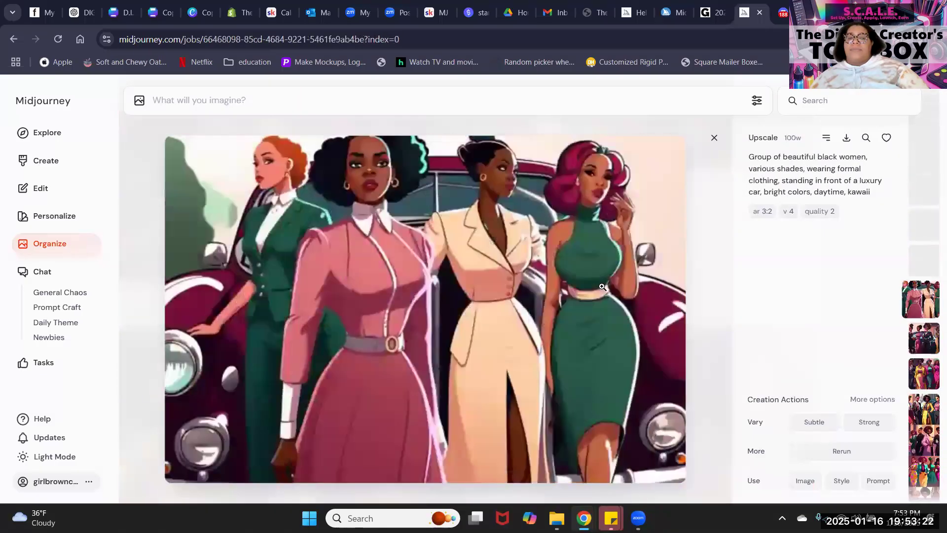
{"action": "key", "text": "Down"}
{"action": "key", "text": "Down"}
{"action": "key", "text": "Down"}
{"action": "key", "text": "Down"}
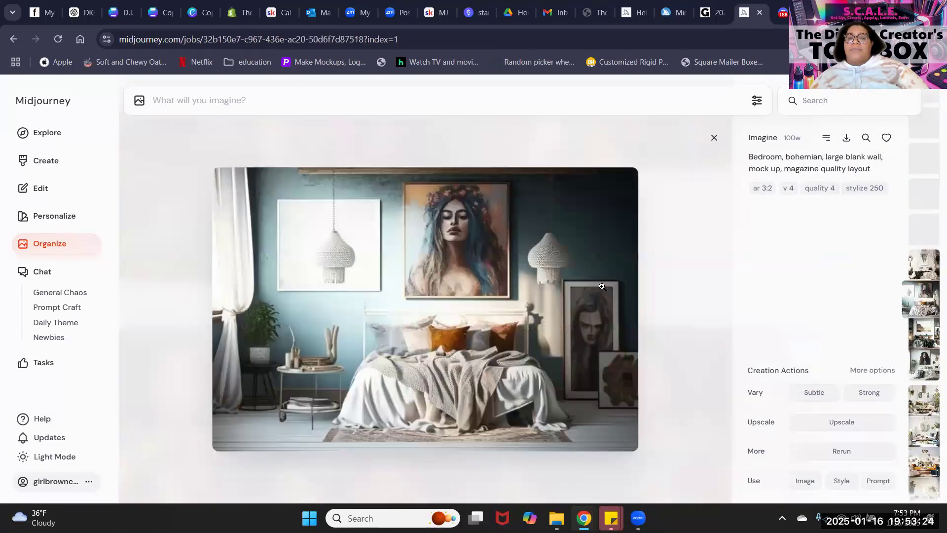
{"action": "key", "text": "Down"}
{"action": "key", "text": "Down"}
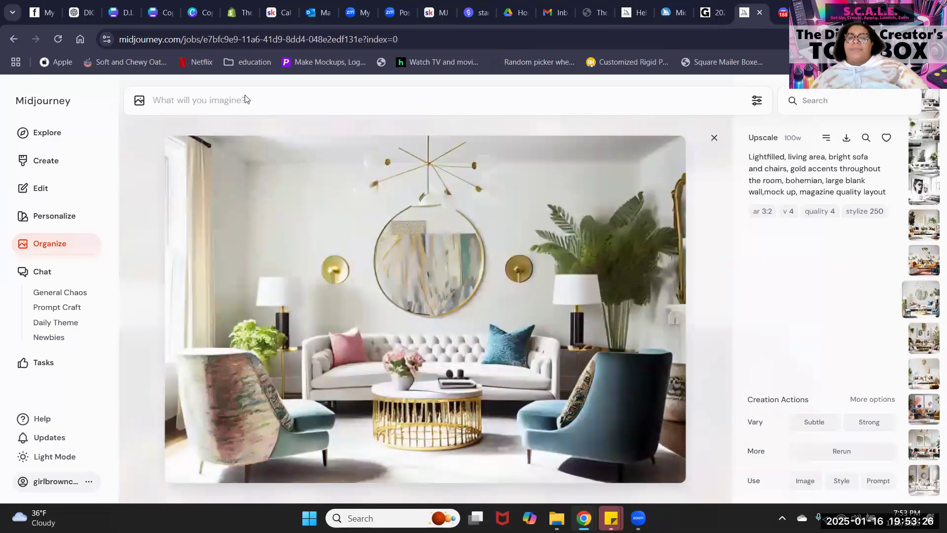
{"action": "left_click", "coordinate": [713, 139]}
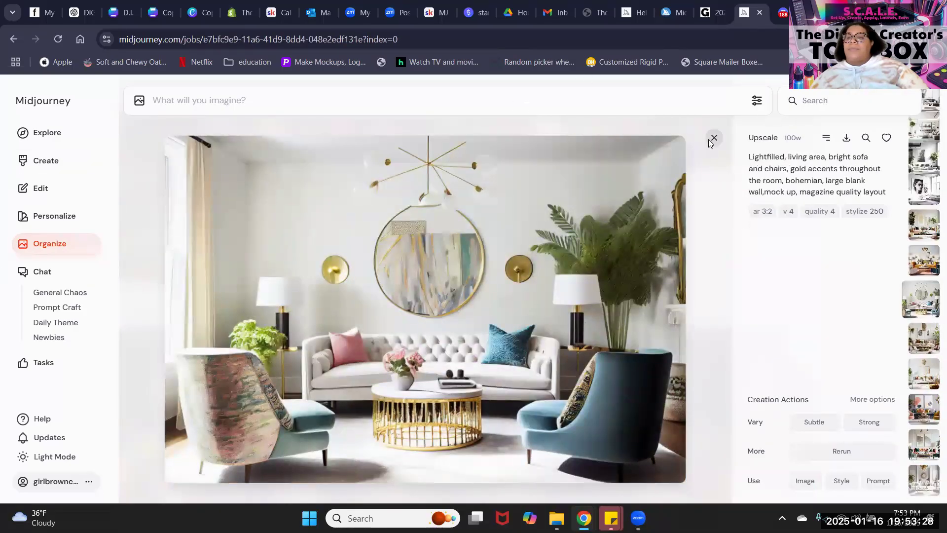
{"action": "scroll", "coordinate": [332, 390], "scroll_direction": "up", "scroll_amount": 15}
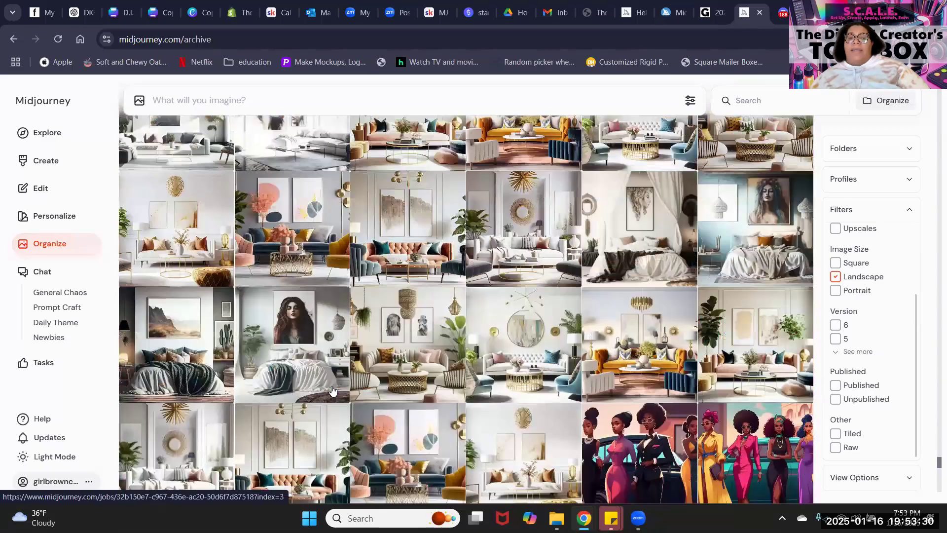
Switch the archive's image size filter from Landscape to Portrait.
{"action": "scroll", "coordinate": [331, 387], "scroll_direction": "up", "scroll_amount": 10}
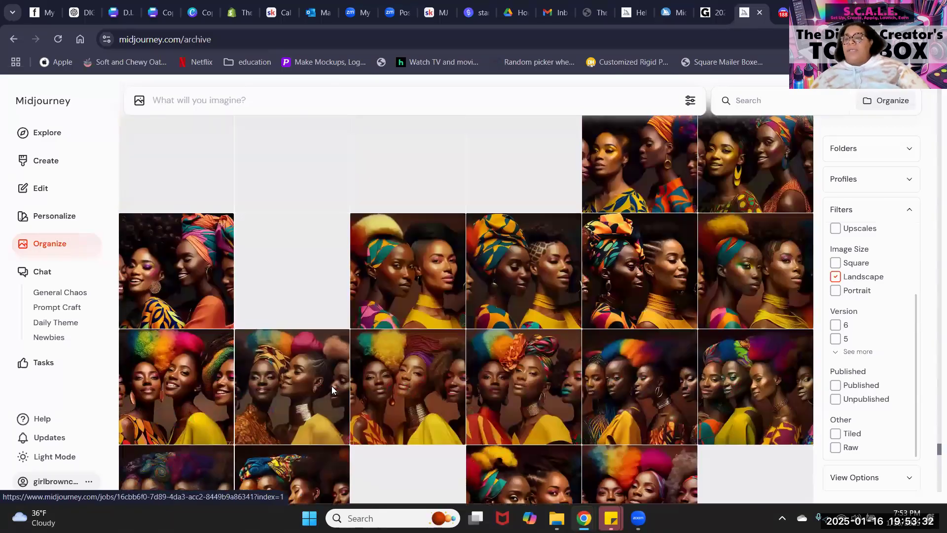
{"action": "left_click", "coordinate": [836, 291]}
{"action": "left_click", "coordinate": [837, 276]}
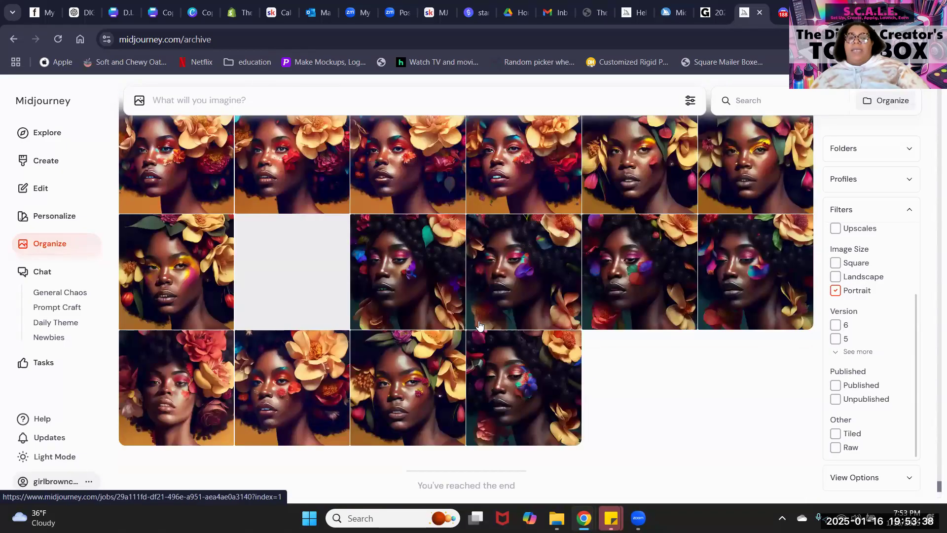
Browse the portrait images from July 2024 and view the illustration of the sleeping mother and son with its prompt, closing it again.
{"action": "scroll", "coordinate": [475, 282], "scroll_direction": "up", "scroll_amount": 10}
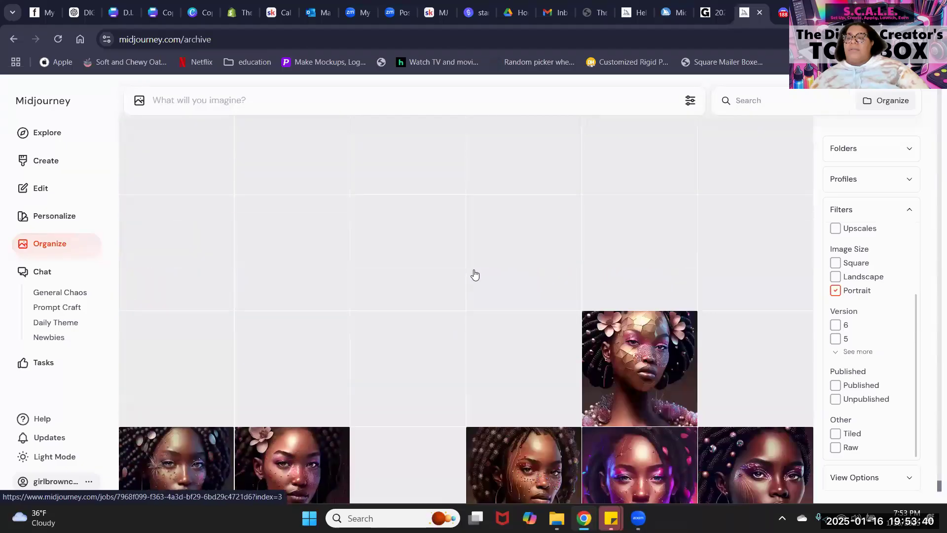
{"action": "left_click_drag", "start_coordinate": [935, 486], "coordinate": [937, 201]}
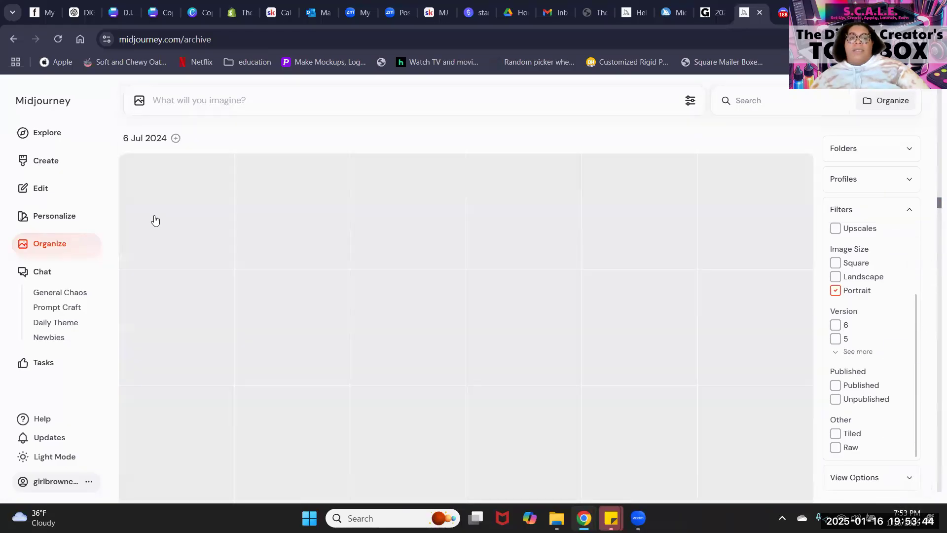
{"action": "scroll", "coordinate": [433, 210], "scroll_direction": "up", "scroll_amount": 10}
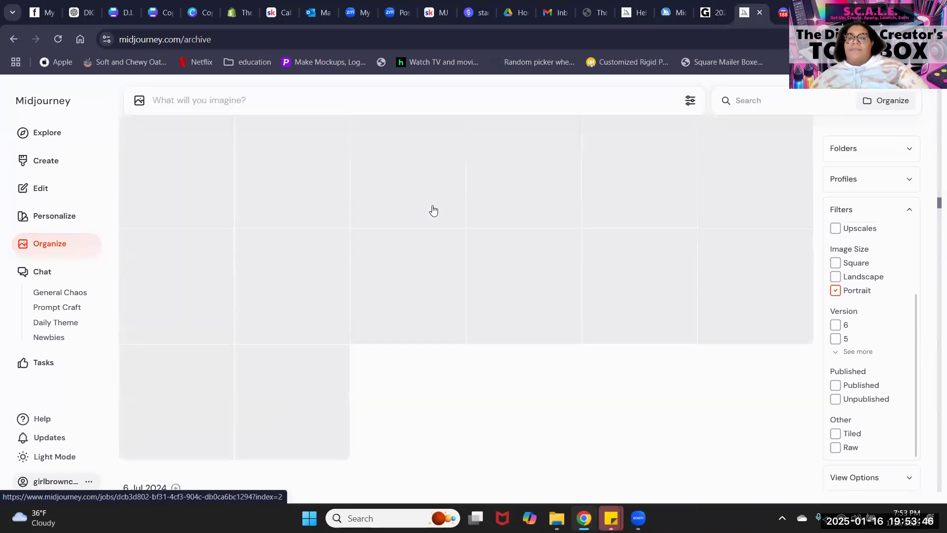
{"action": "scroll", "coordinate": [430, 206], "scroll_direction": "up", "scroll_amount": 1}
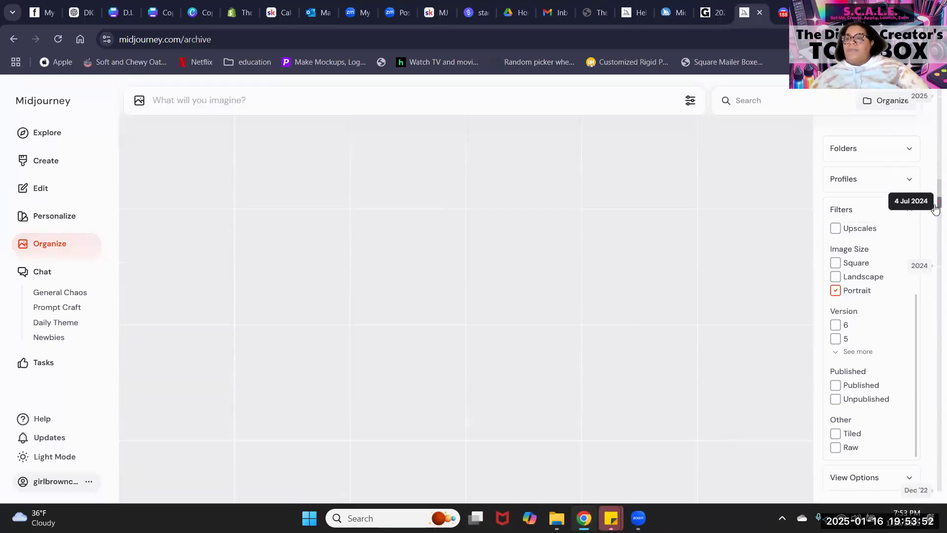
{"action": "left_click_drag", "start_coordinate": [936, 208], "coordinate": [936, 200]}
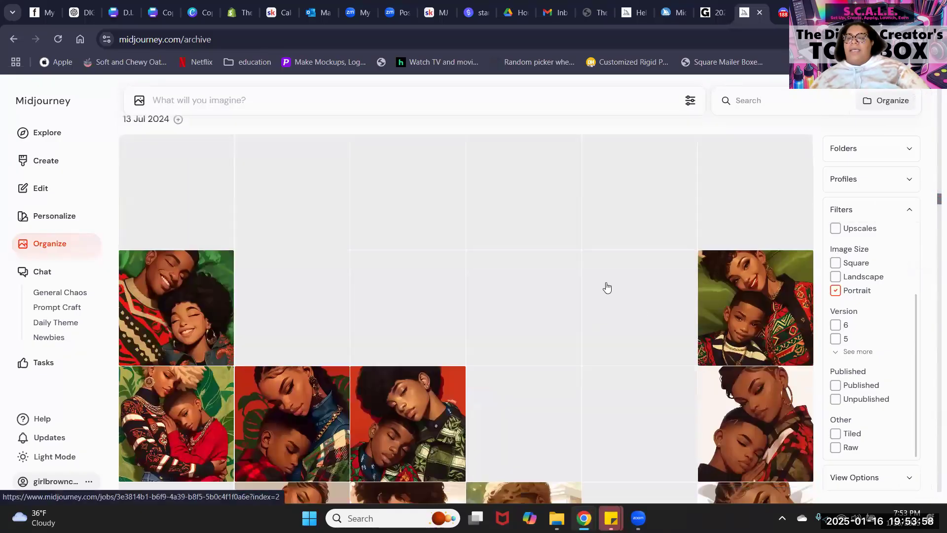
{"action": "scroll", "coordinate": [616, 254], "scroll_direction": "up", "scroll_amount": 15}
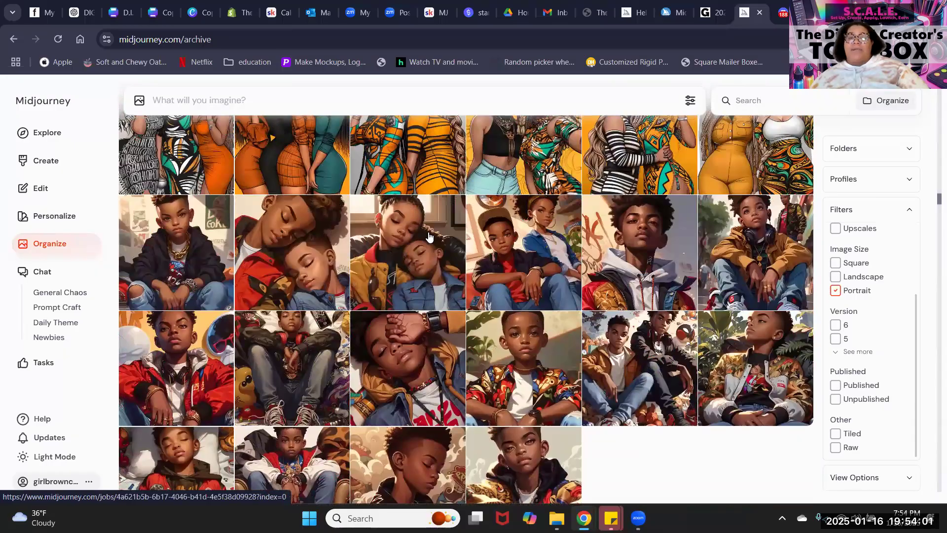
{"action": "left_click", "coordinate": [752, 295]}
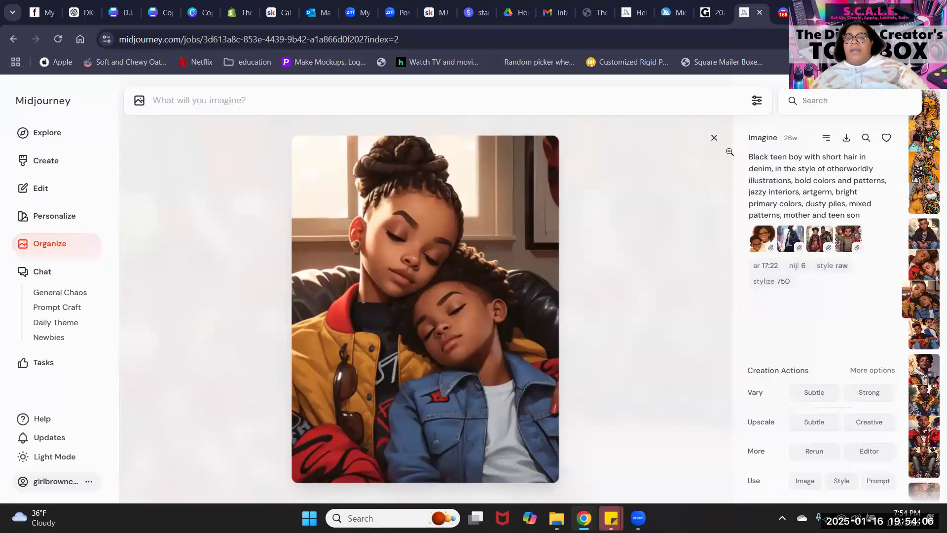
{"action": "left_click", "coordinate": [714, 137]}
Browse newer portrait images, read the full prompt and parameters of the beaded hoop earrings portrait with mosaic background, and close it.
{"action": "scroll", "coordinate": [676, 253], "scroll_direction": "up", "scroll_amount": 10}
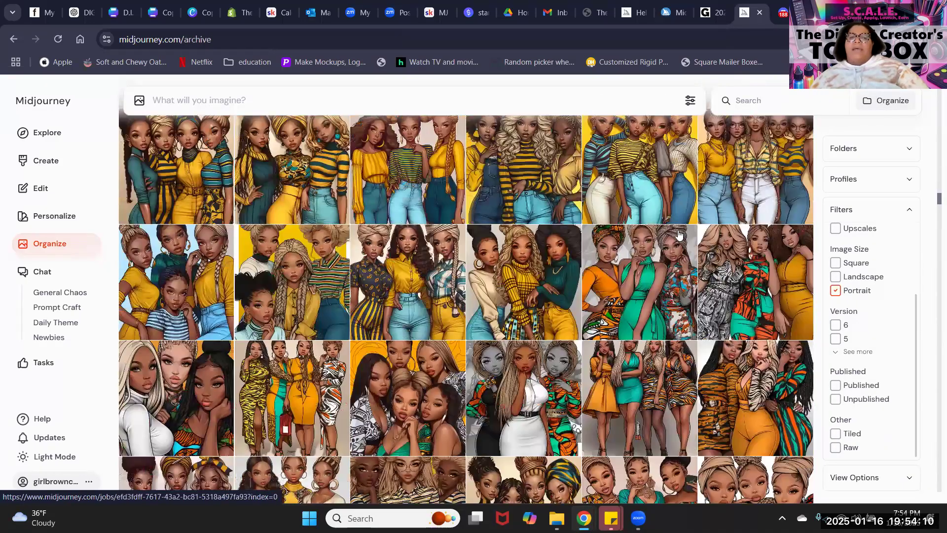
{"action": "scroll", "coordinate": [679, 235], "scroll_direction": "up", "scroll_amount": 10}
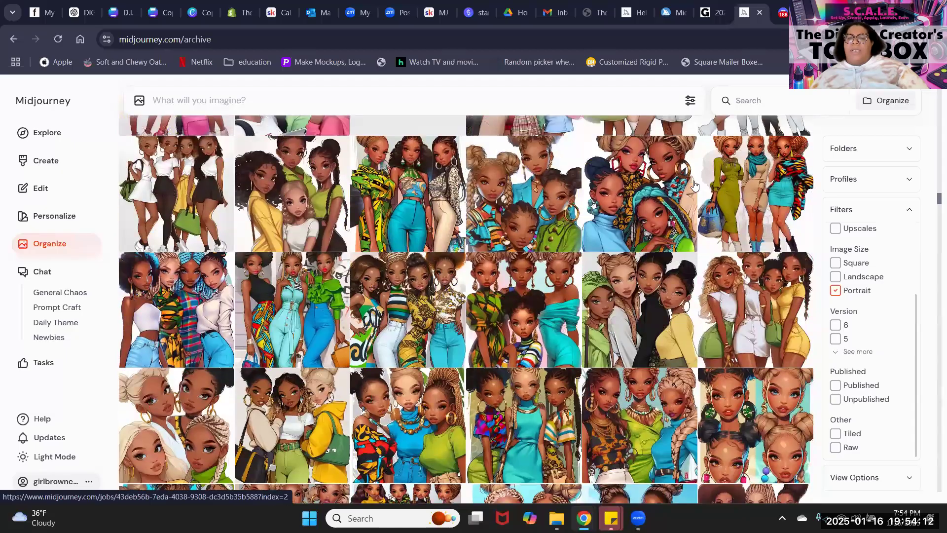
{"action": "scroll", "coordinate": [694, 185], "scroll_direction": "up", "scroll_amount": 10}
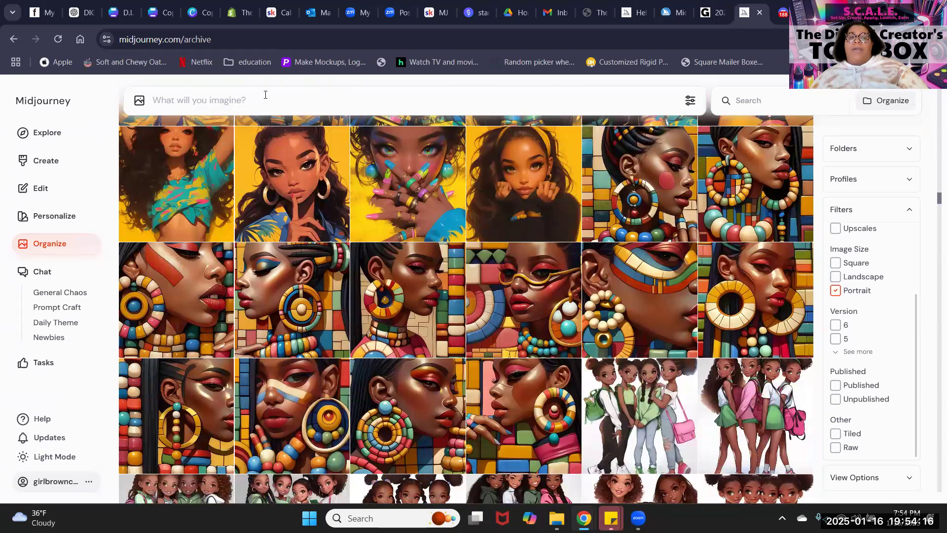
{"action": "left_click", "coordinate": [285, 100]}
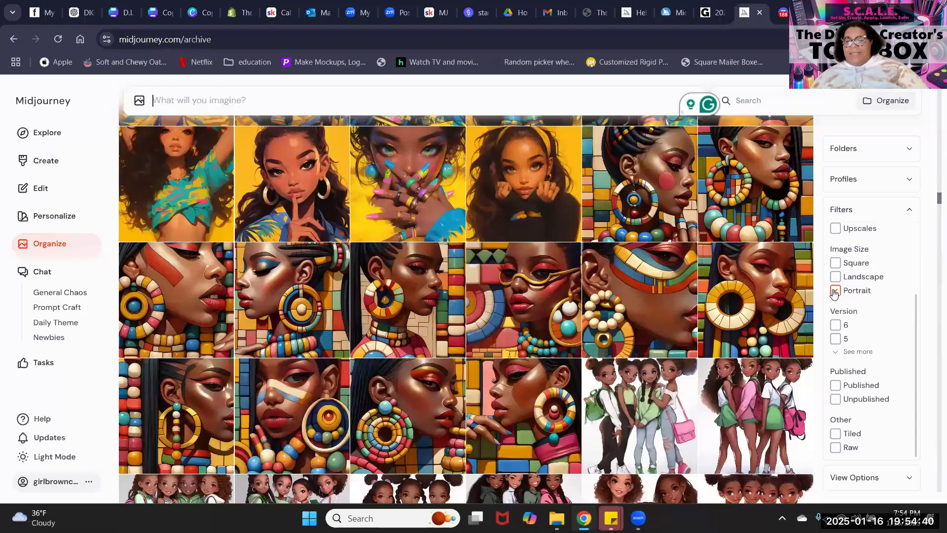
{"action": "scroll", "coordinate": [836, 292], "scroll_direction": "up", "scroll_amount": 1}
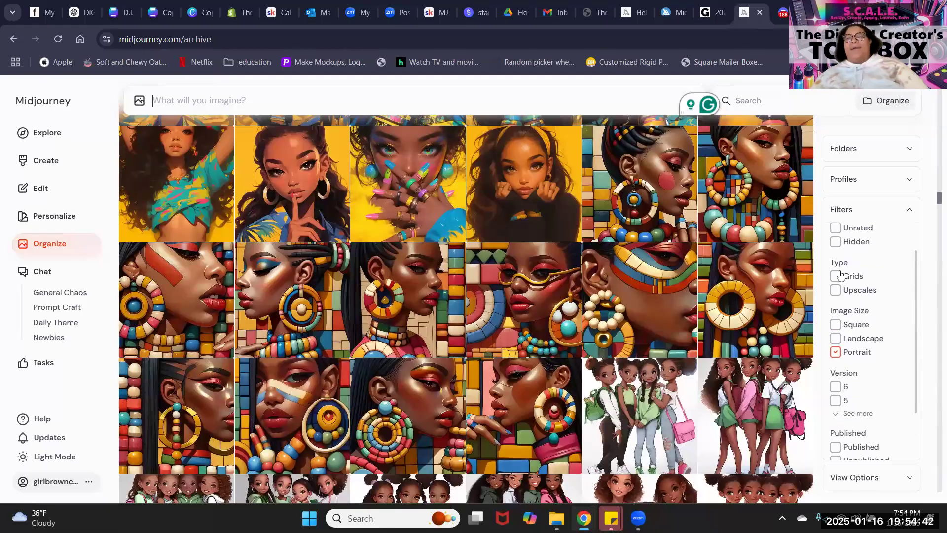
{"action": "scroll", "coordinate": [841, 274], "scroll_direction": "up", "scroll_amount": 1}
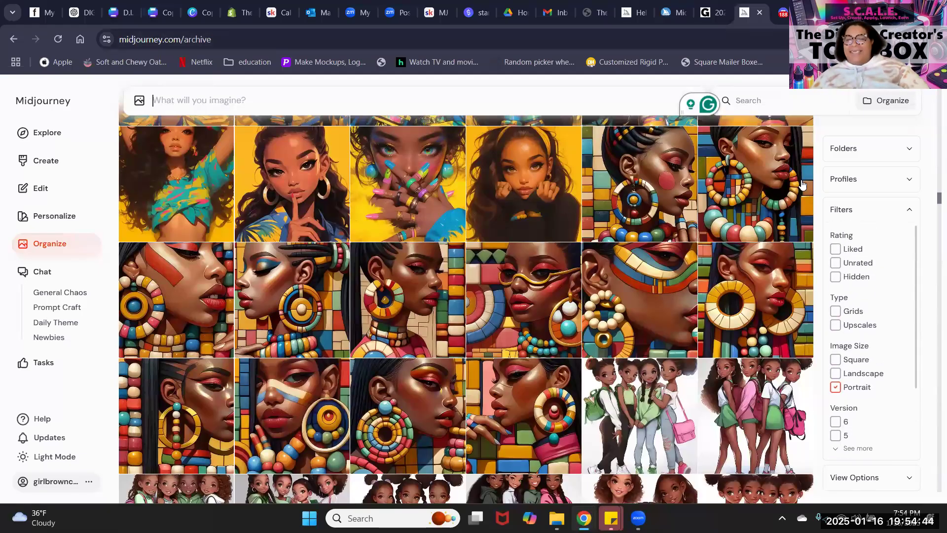
{"action": "left_click", "coordinate": [740, 213]}
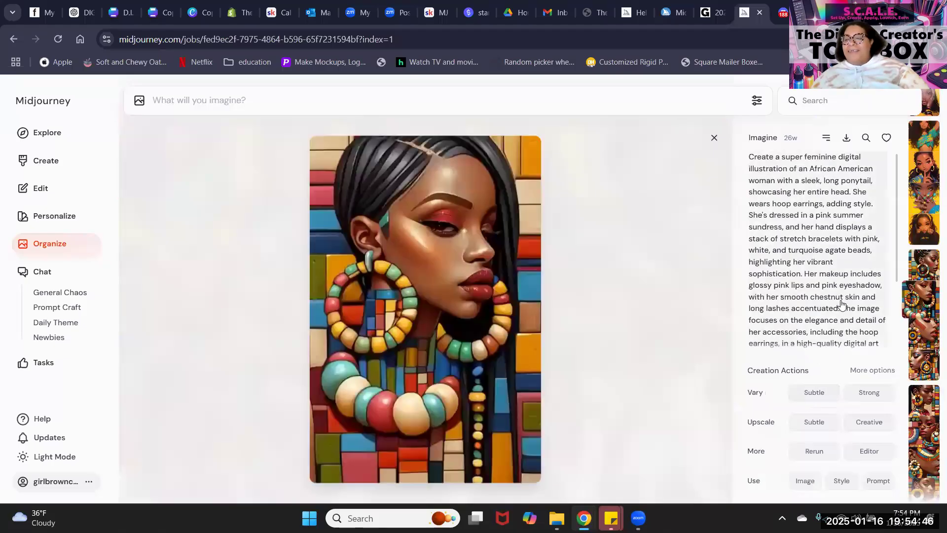
{"action": "scroll", "coordinate": [834, 301], "scroll_direction": "down", "scroll_amount": 2}
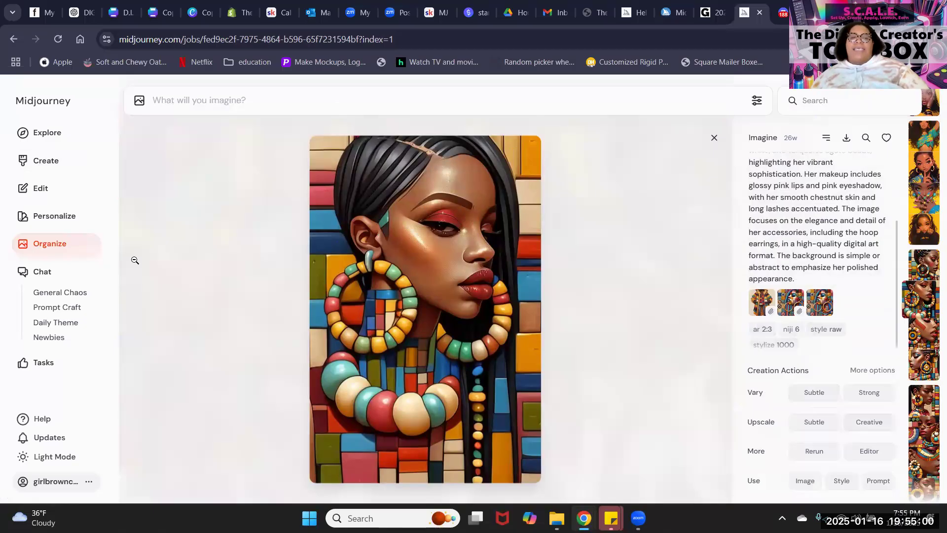
{"action": "left_click", "coordinate": [714, 138]}
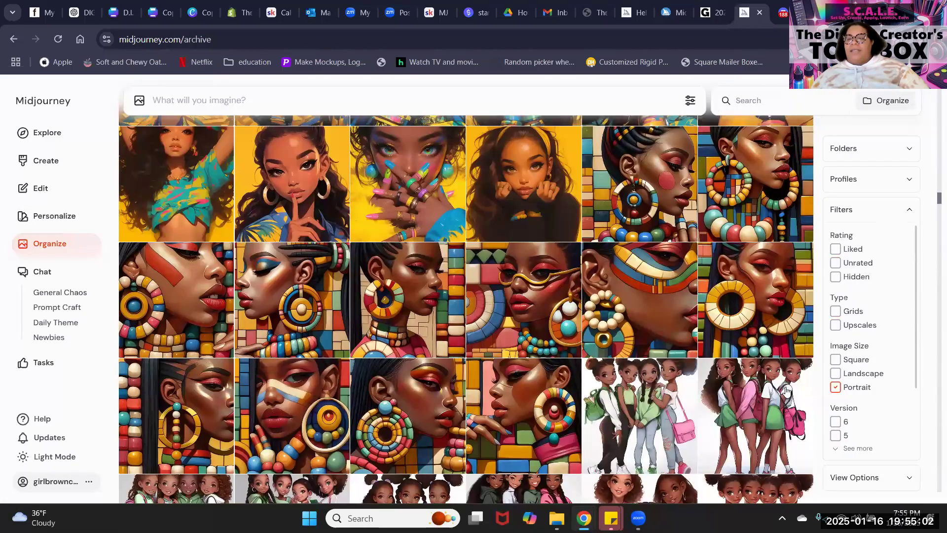
Filter the archive by Landscape instead and view the spa-day image of two women in white robes, closing it again.
{"action": "left_click", "coordinate": [854, 373]}
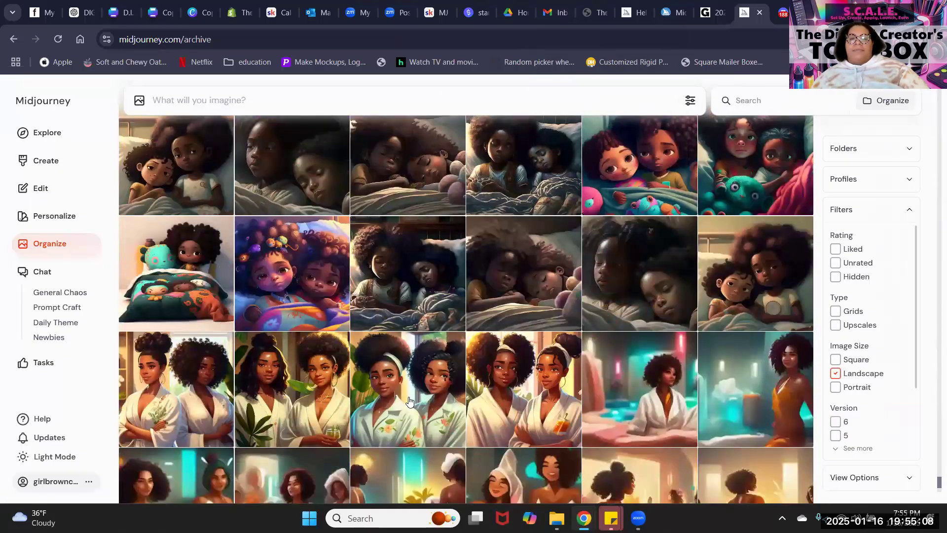
{"action": "left_click", "coordinate": [537, 396]}
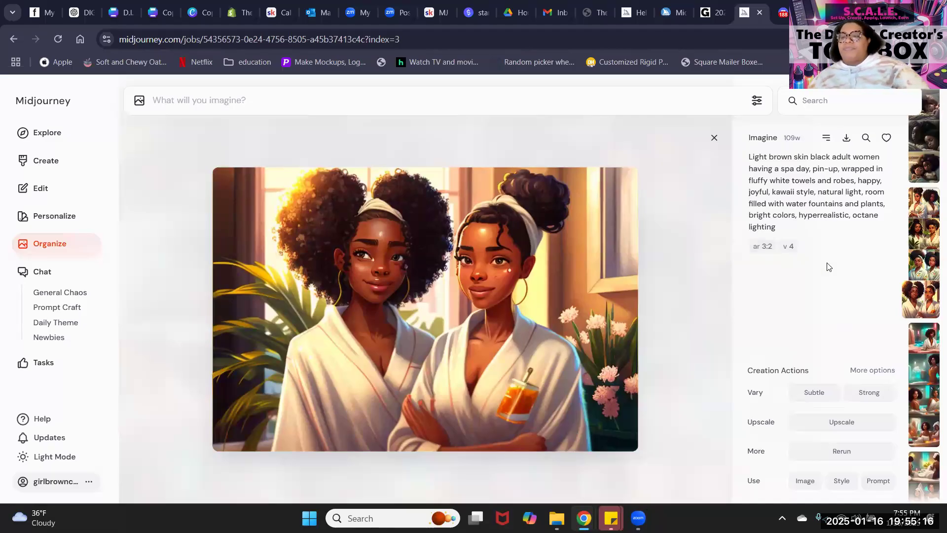
{"action": "left_click", "coordinate": [714, 143]}
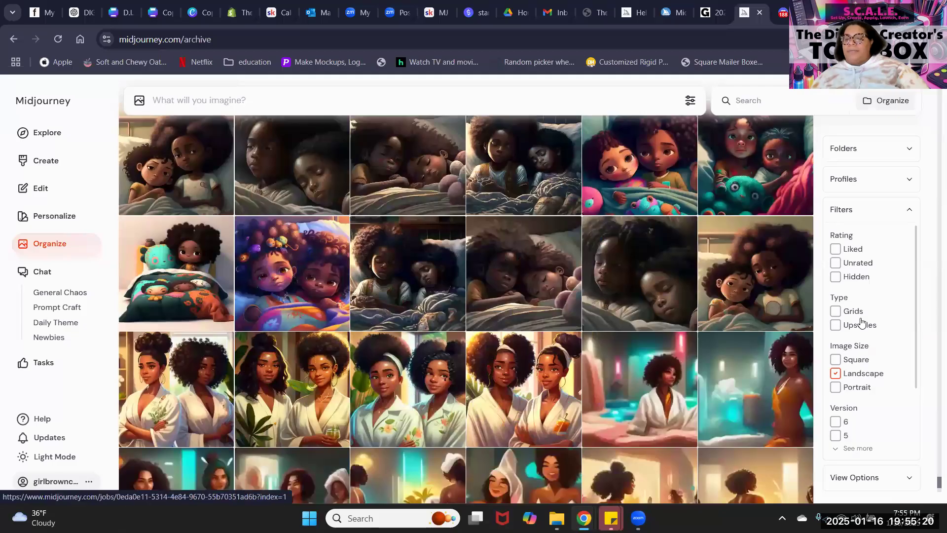
Remove the Landscape filter, expand the list of versions, and filter the archive to version 6 images.
{"action": "left_click", "coordinate": [835, 373]}
{"action": "scroll", "coordinate": [860, 276], "scroll_direction": "down", "scroll_amount": 2}
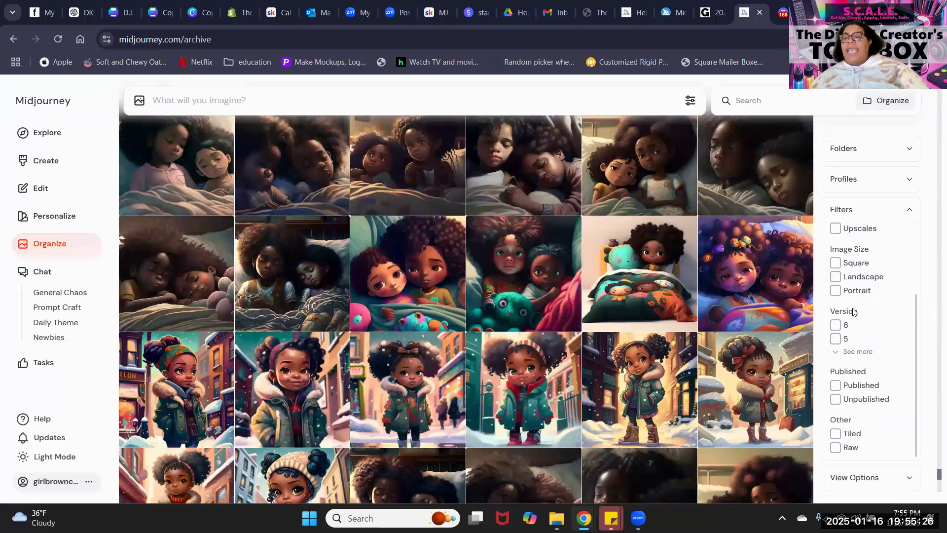
{"action": "left_click", "coordinate": [837, 355]}
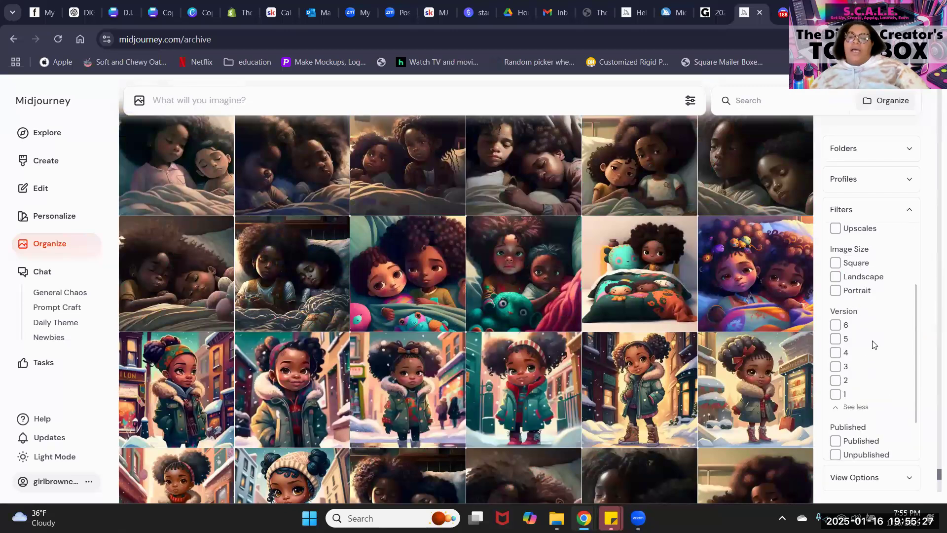
{"action": "left_click", "coordinate": [835, 325]}
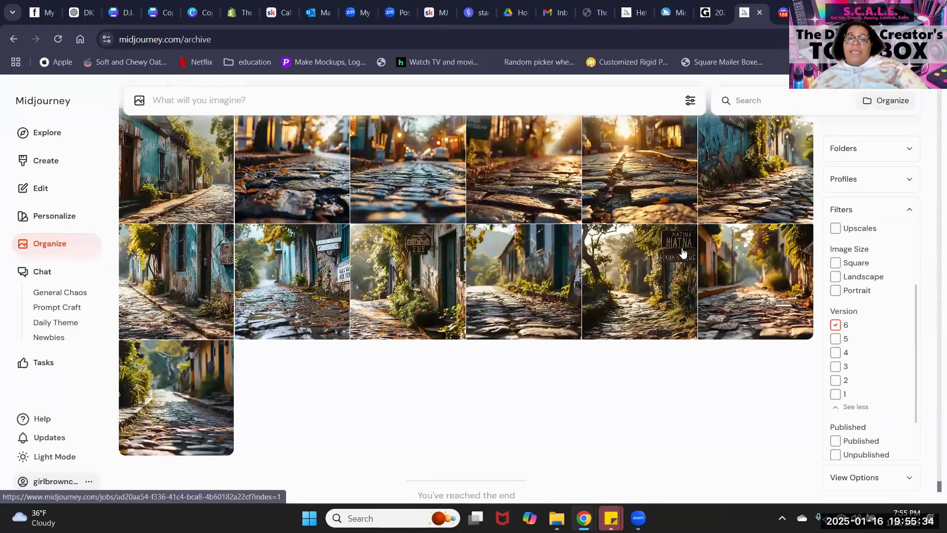
Browse the oldest version 6 images, around 21 Dec 2023.
{"action": "scroll", "coordinate": [682, 252], "scroll_direction": "up", "scroll_amount": 15}
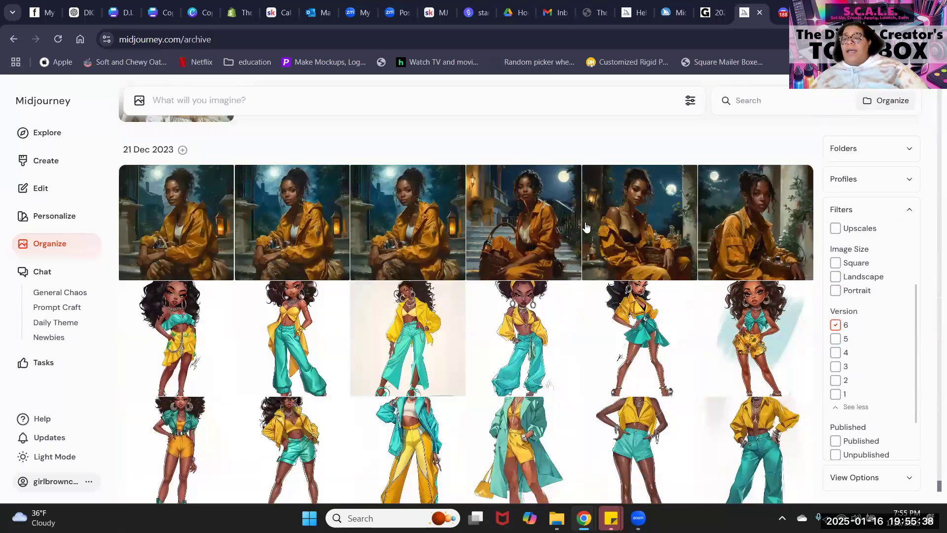
{"action": "scroll", "coordinate": [473, 299], "scroll_direction": "down", "scroll_amount": 15}
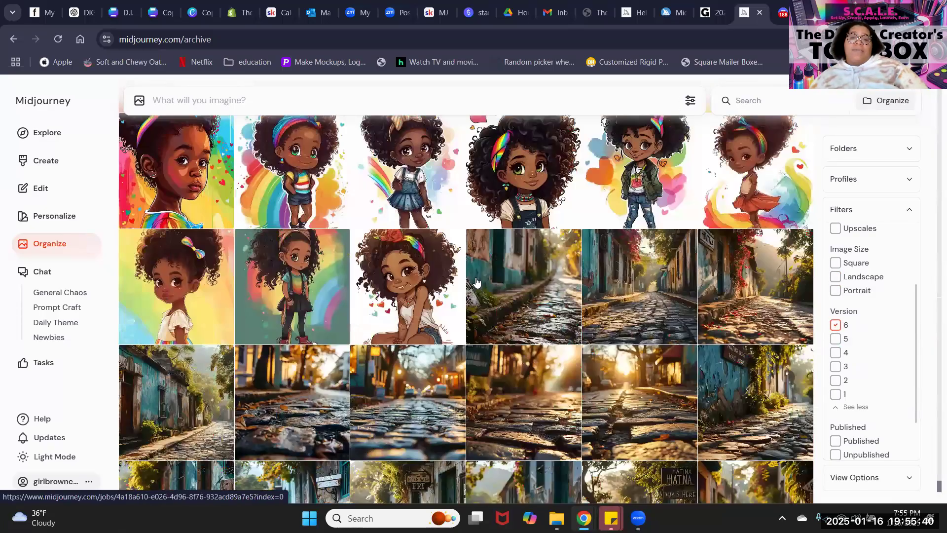
{"action": "scroll", "coordinate": [418, 288], "scroll_direction": "up", "scroll_amount": 15}
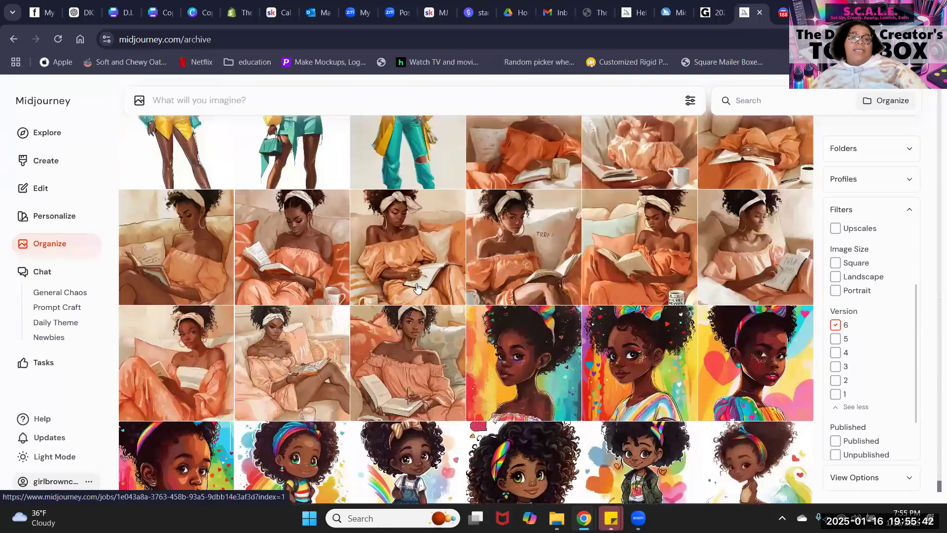
{"action": "scroll", "coordinate": [417, 286], "scroll_direction": "up", "scroll_amount": 10}
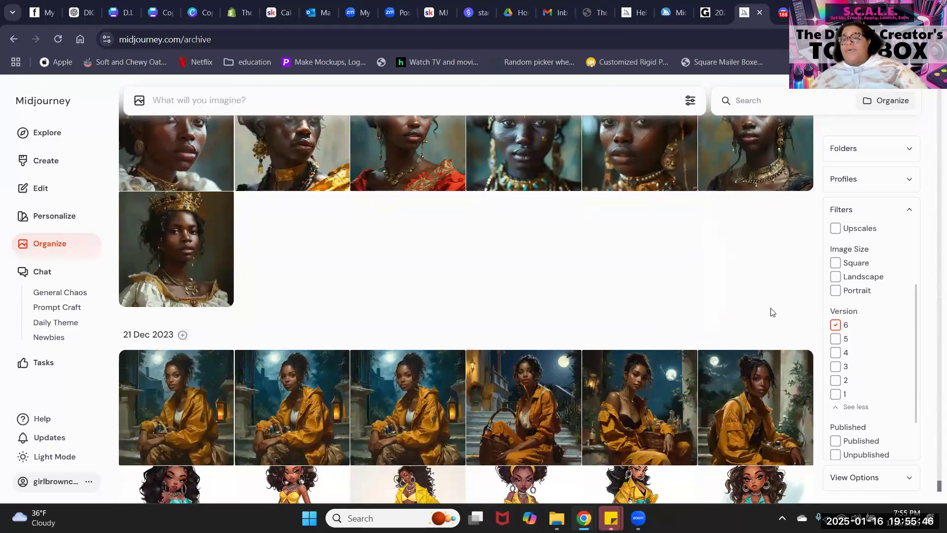
Switch the version filter from 6 to 5 and browse the fashion illustrations it brings up.
{"action": "left_click", "coordinate": [836, 325]}
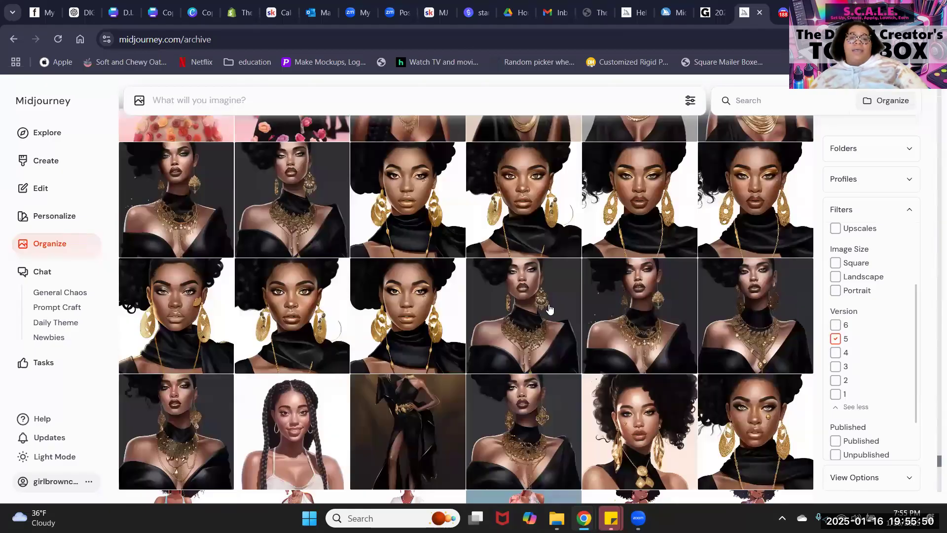
{"action": "scroll", "coordinate": [550, 309], "scroll_direction": "down", "scroll_amount": 15}
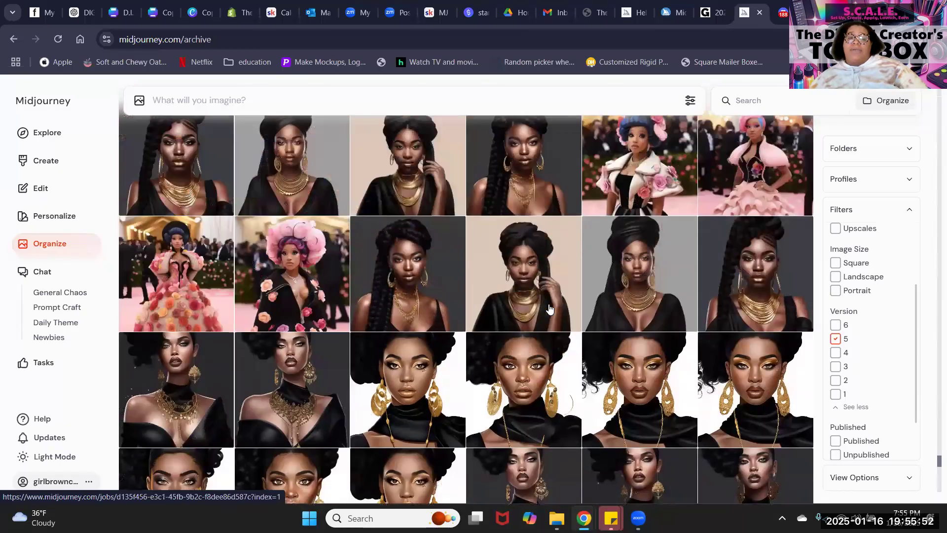
{"action": "scroll", "coordinate": [550, 309], "scroll_direction": "up", "scroll_amount": 5}
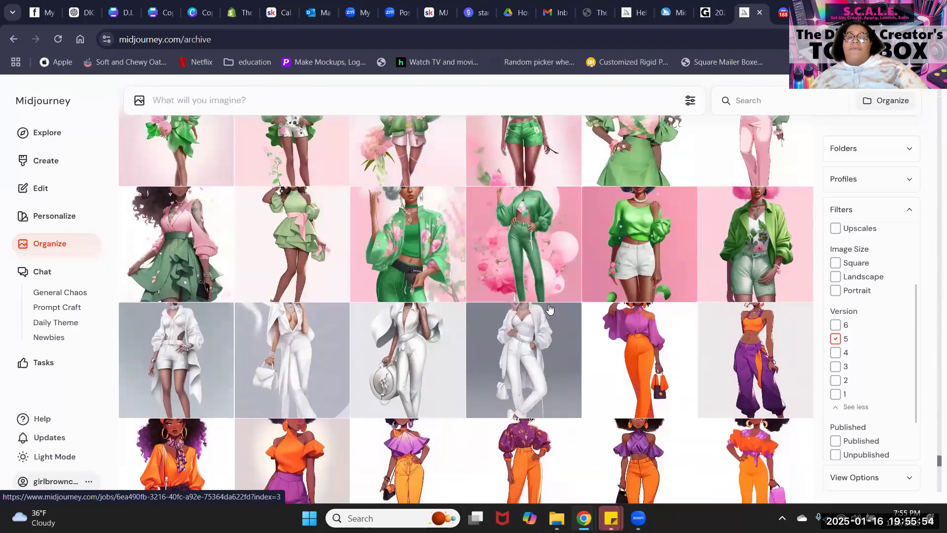
{"action": "scroll", "coordinate": [549, 309], "scroll_direction": "down", "scroll_amount": 5}
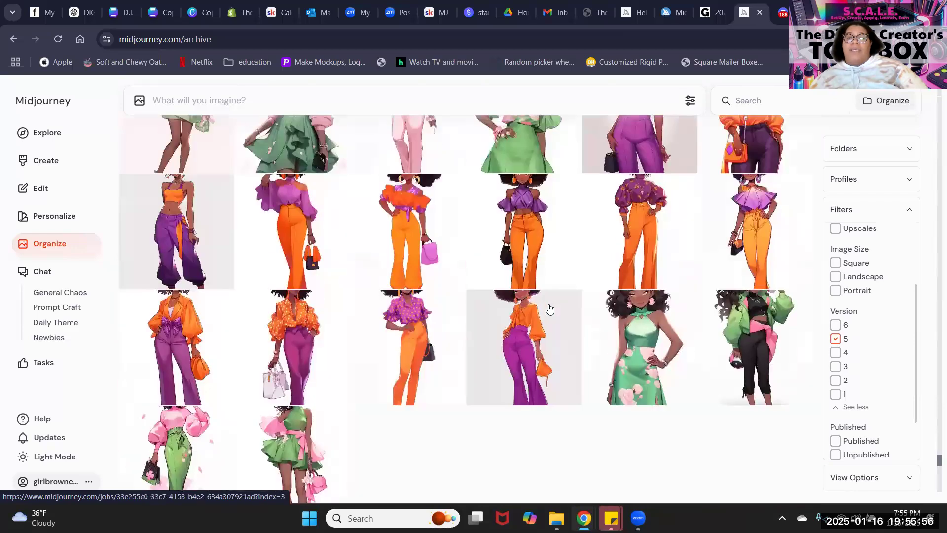
Open the illustration of the woman in a purple top and orange trousers, and step backward through the preceding images to compare their prompts.
{"action": "left_click", "coordinate": [533, 286]}
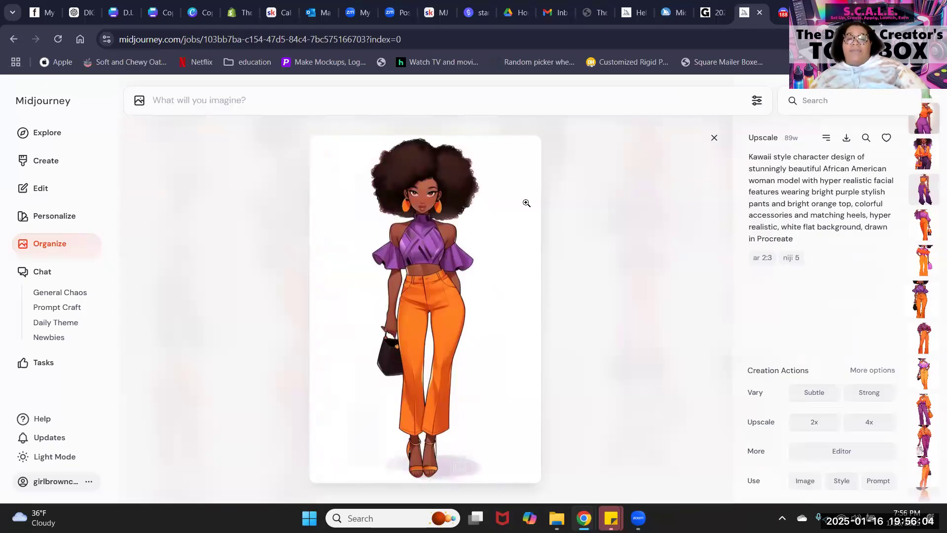
{"action": "key", "text": "Up"}
{"action": "key", "text": "Up"}
{"action": "key", "text": "Up"}
{"action": "key", "text": "Up"}
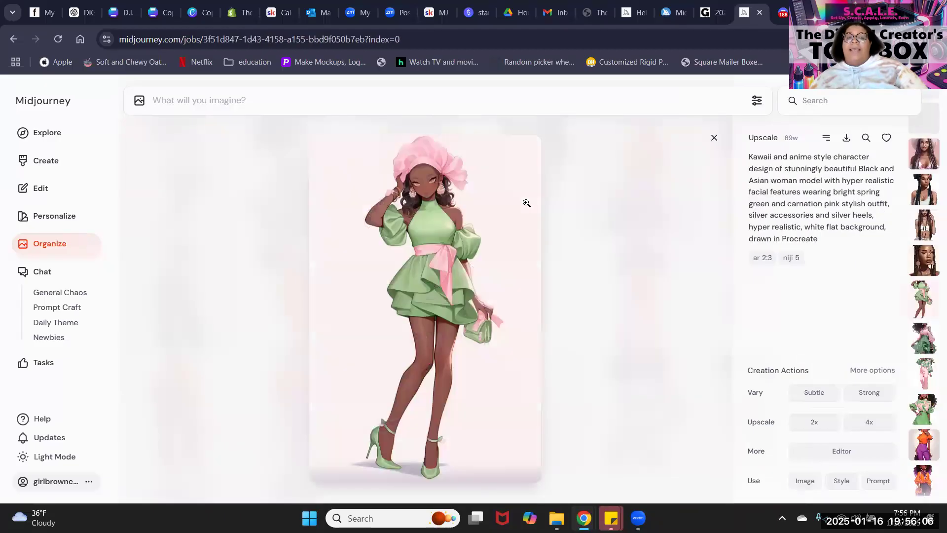
{"action": "key", "text": "Up"}
{"action": "key", "text": "Up"}
{"action": "key", "text": "Up"}
{"action": "key", "text": "Up"}
{"action": "key", "text": "Up"}
{"action": "key", "text": "Up"}
{"action": "key", "text": "Up"}
{"action": "key", "text": "Up"}
{"action": "key", "text": "Up"}
{"action": "key", "text": "Up"}
{"action": "key", "text": "Up"}
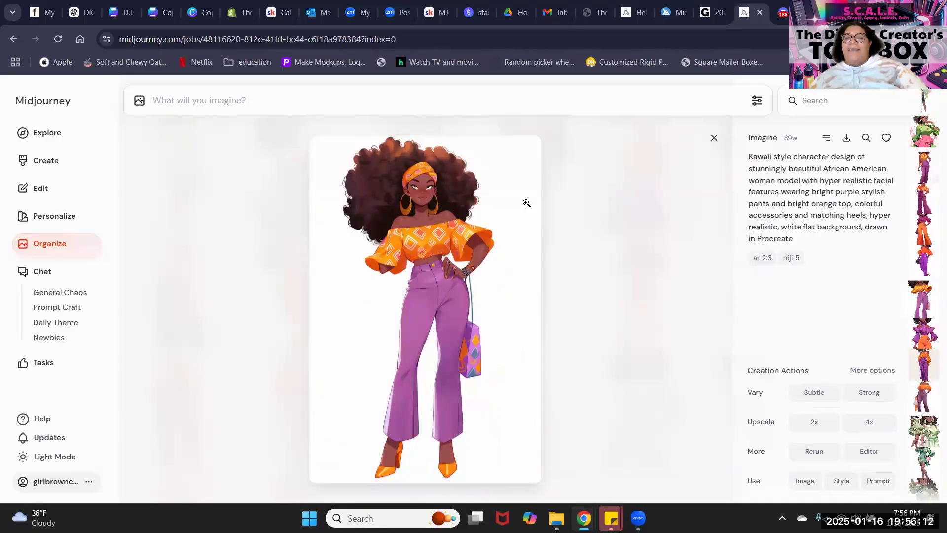
Review the niji 5 fashion illustrations and their prompts through to the royal blue and white outfits, and return to the archive grid.
{"action": "key", "text": "Up"}
{"action": "key", "text": "Up"}
{"action": "key", "text": "Up"}
{"action": "key", "text": "Up"}
{"action": "key", "text": "Up"}
{"action": "key", "text": "Up"}
{"action": "key", "text": "Up"}
{"action": "key", "text": "Up"}
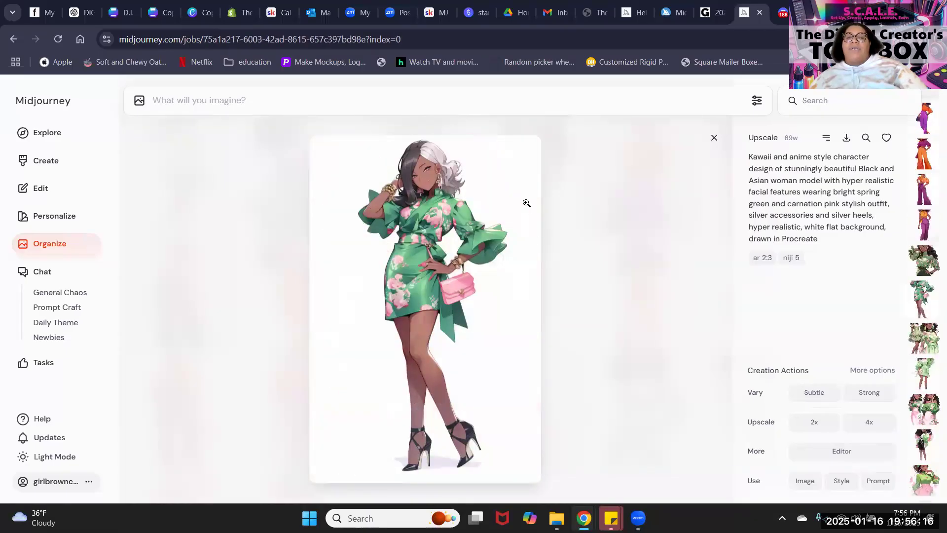
{"action": "key", "text": "Up"}
{"action": "key", "text": "Up"}
{"action": "key", "text": "Up"}
{"action": "key", "text": "Up"}
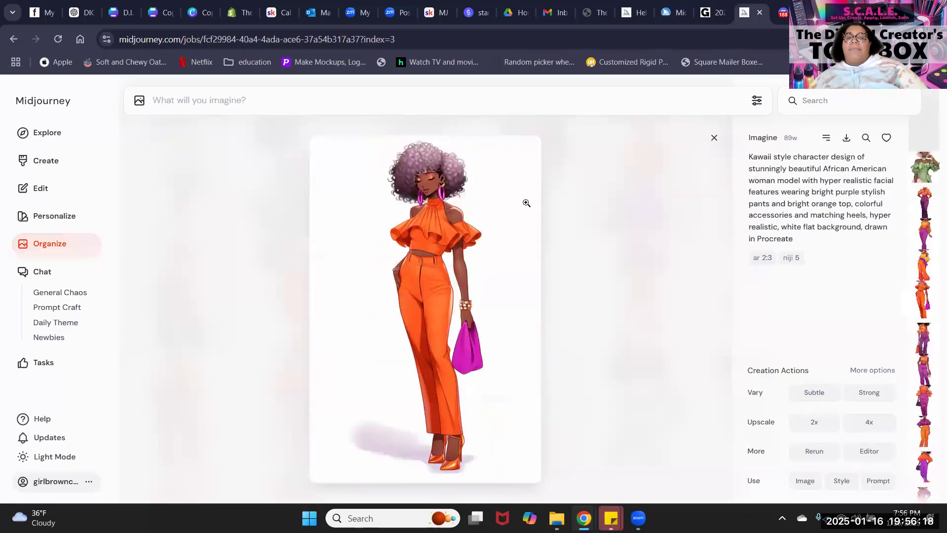
{"action": "key", "text": "Up"}
{"action": "key", "text": "Up"}
{"action": "key", "text": "Up"}
{"action": "key", "text": "Up"}
{"action": "key", "text": "Up"}
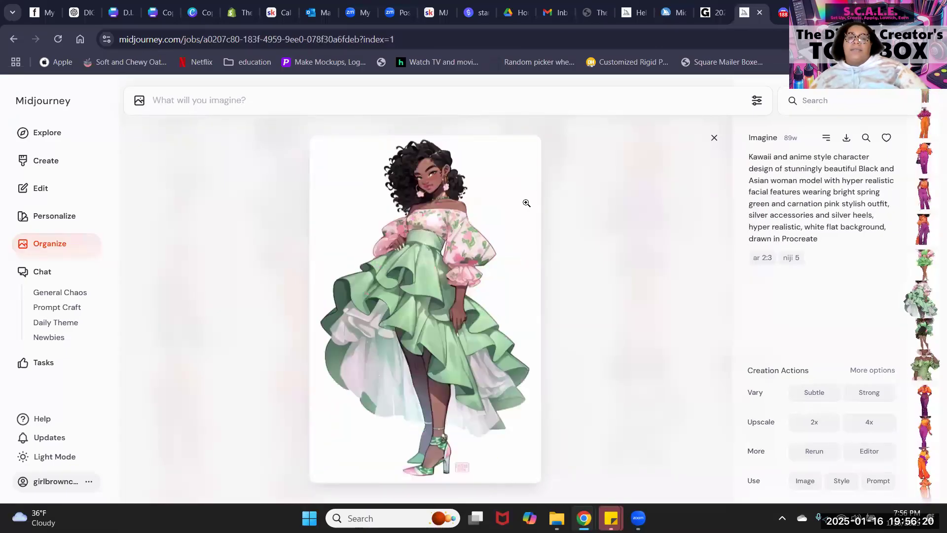
{"action": "key", "text": "Up"}
{"action": "key", "text": "Up"}
{"action": "key", "text": "Up"}
{"action": "key", "text": "Up"}
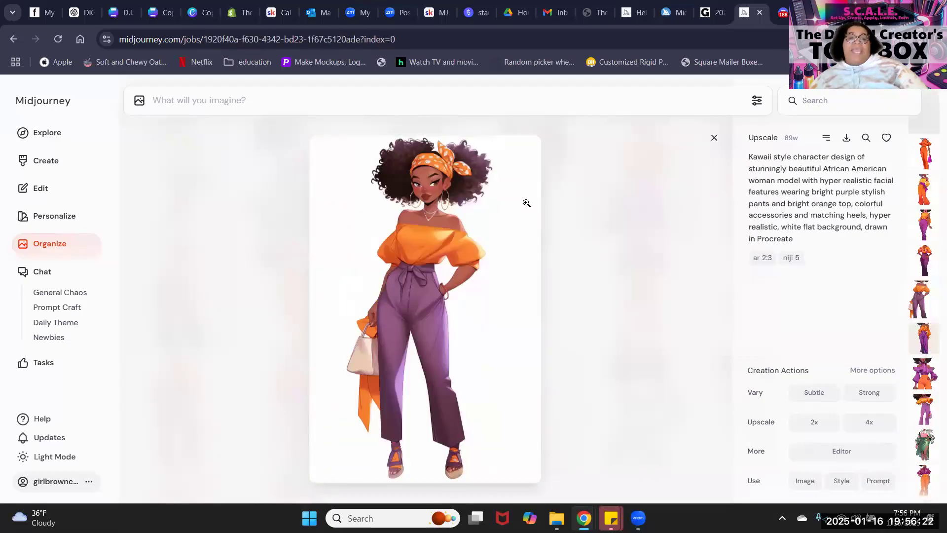
{"action": "key", "text": "Up"}
{"action": "key", "text": "Up"}
{"action": "key", "text": "Up"}
{"action": "key", "text": "Up"}
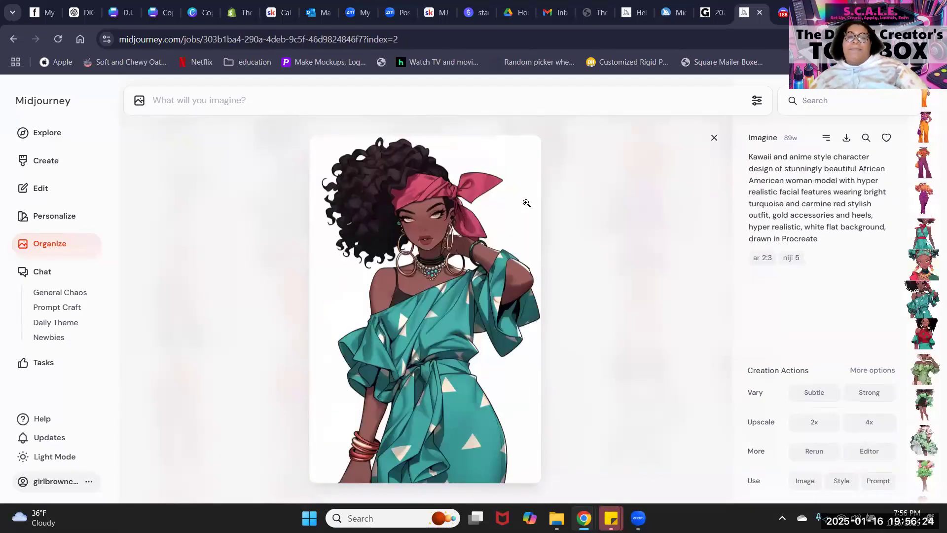
{"action": "key", "text": "Up"}
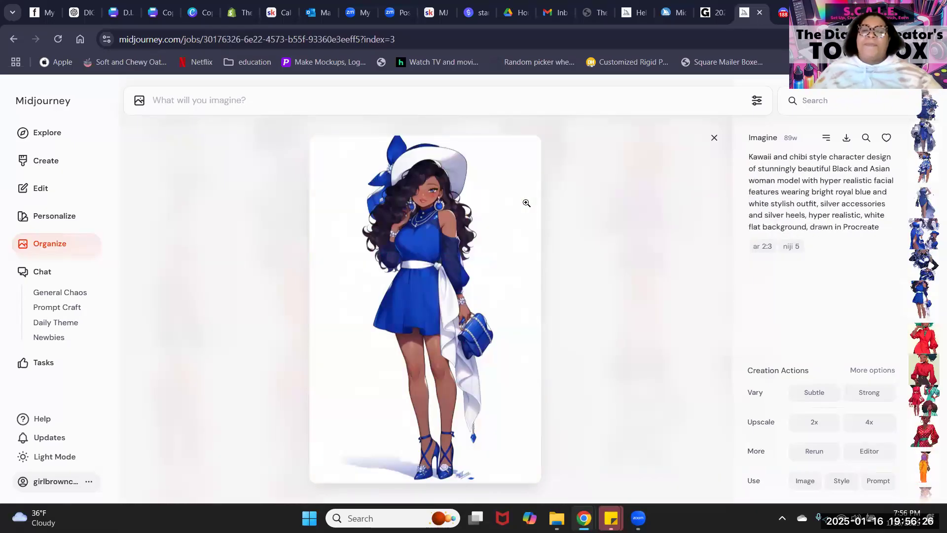
{"action": "key", "text": "Up"}
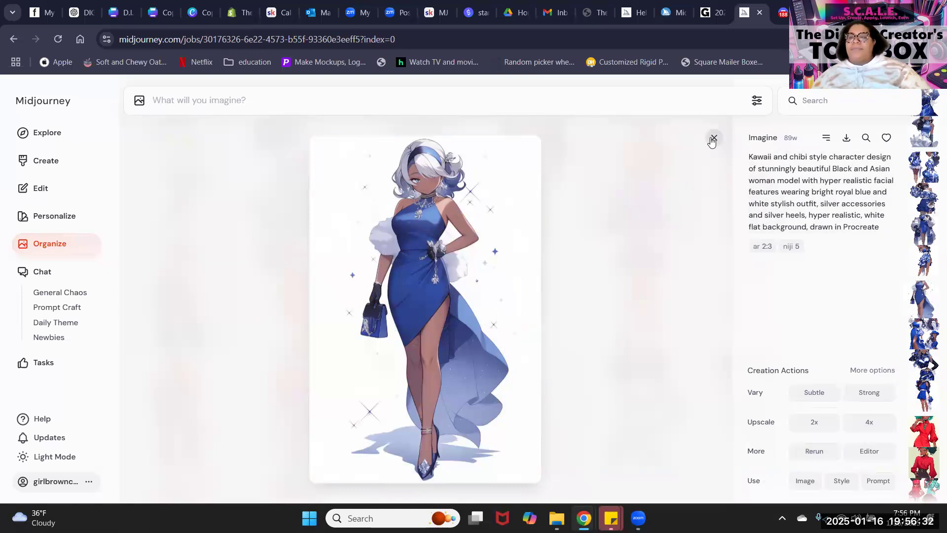
{"action": "left_click", "coordinate": [564, 321]}
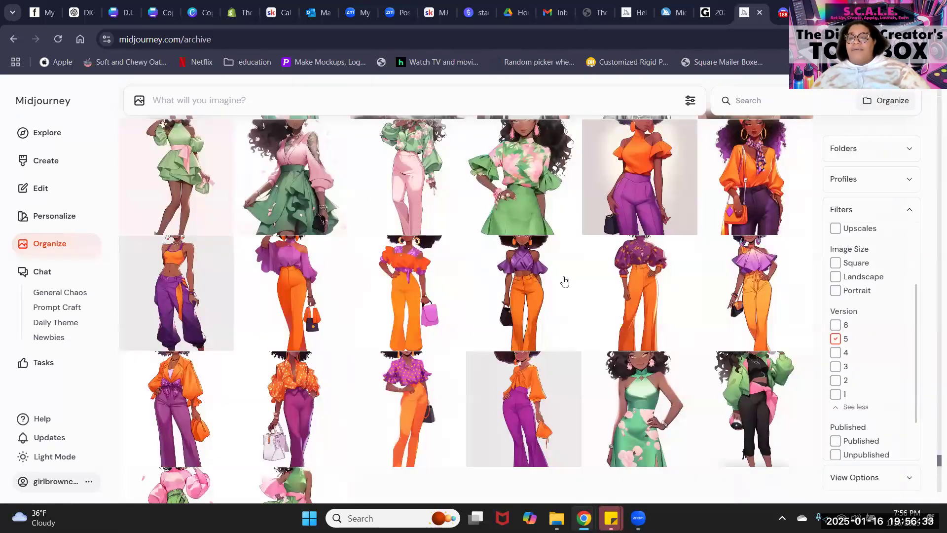
Remove the version 5 filter, check the archive for version 1 images, and clear that filter too.
{"action": "left_click", "coordinate": [836, 339]}
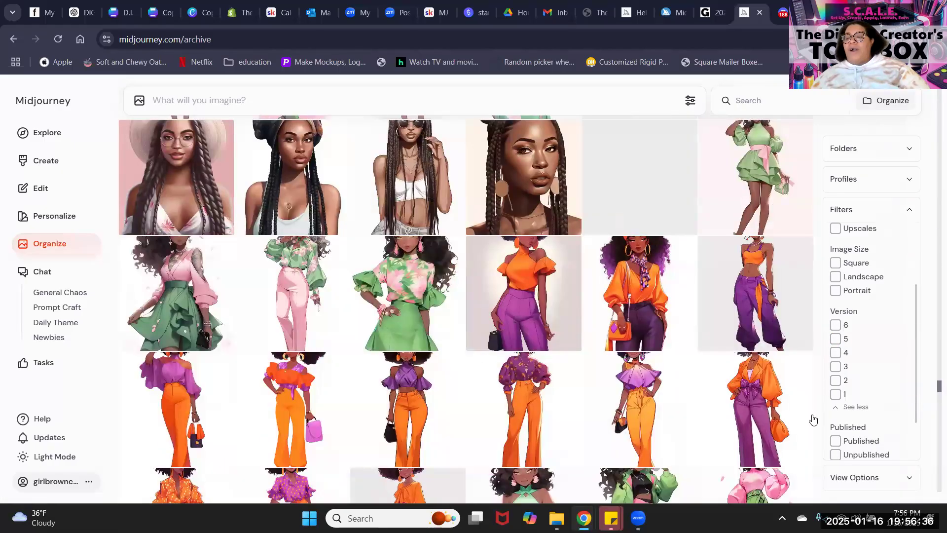
{"action": "left_click", "coordinate": [835, 394]}
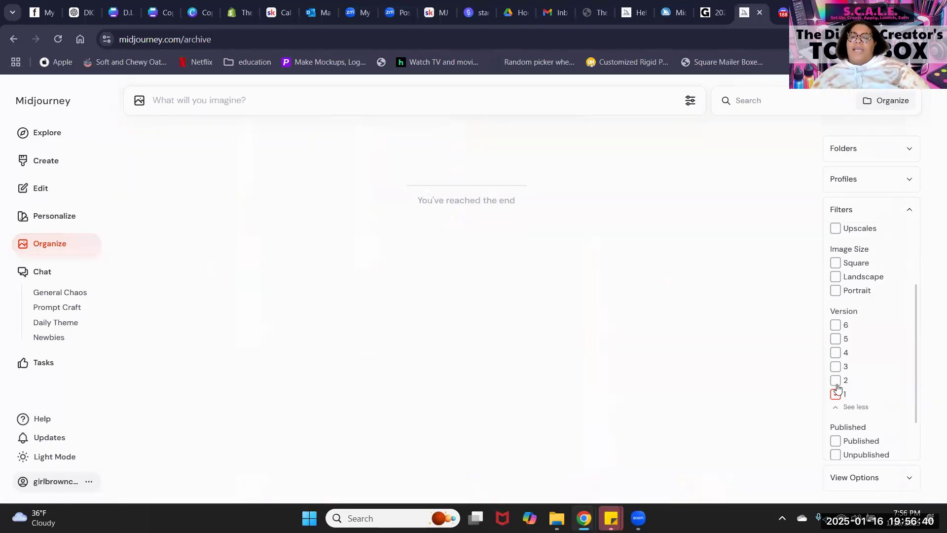
{"action": "left_click", "coordinate": [837, 389]}
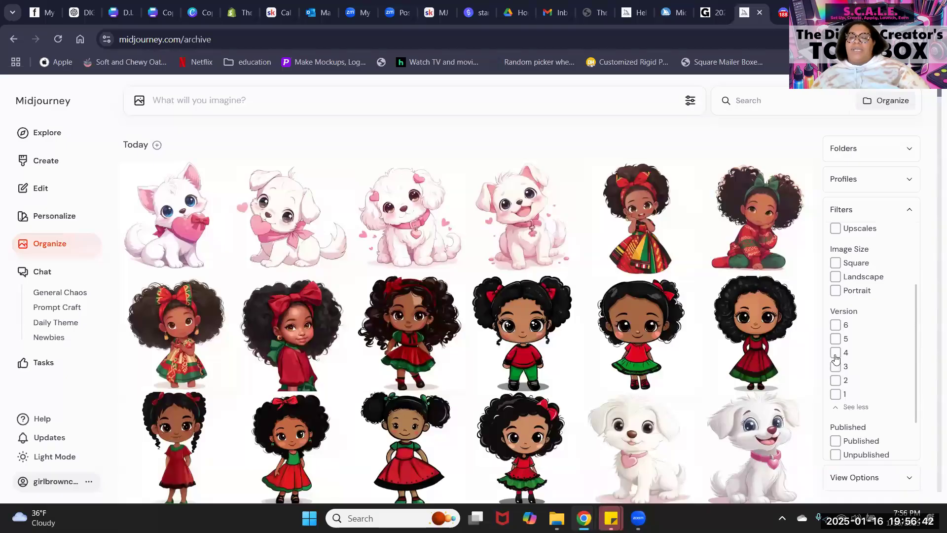
Filter the archive to version 4, browse its images back to late August 2023, and remove the filter.
{"action": "left_click", "coordinate": [835, 354]}
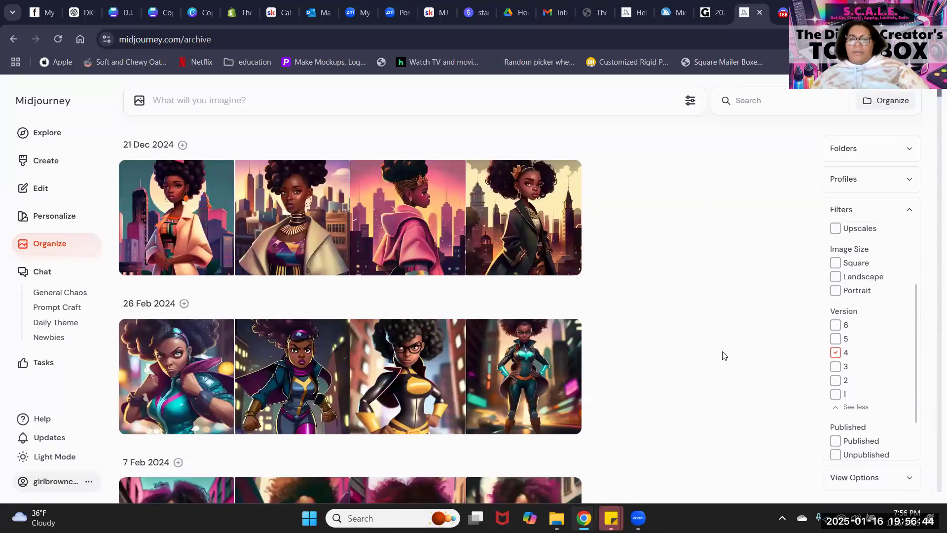
{"action": "scroll", "coordinate": [715, 340], "scroll_direction": "down", "scroll_amount": 15}
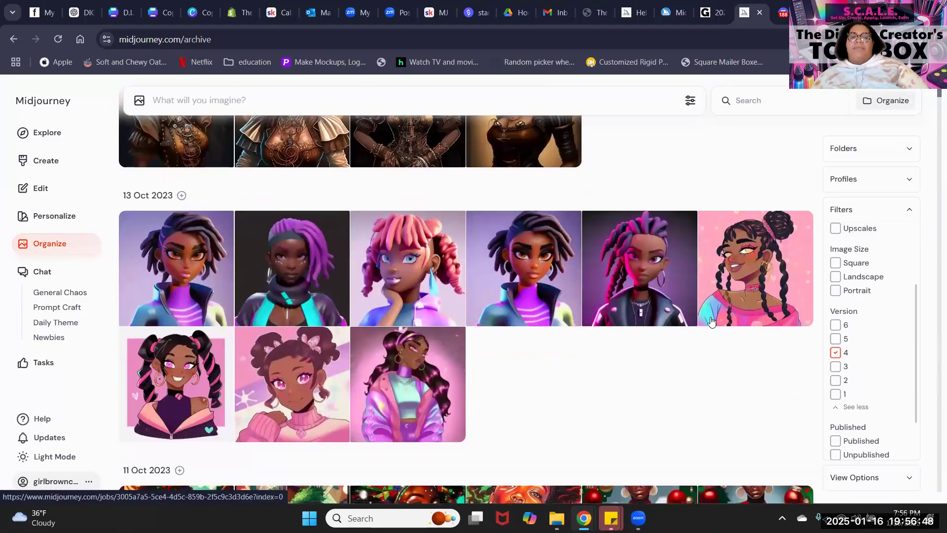
{"action": "scroll", "coordinate": [711, 332], "scroll_direction": "down", "scroll_amount": 9}
{"action": "scroll", "coordinate": [712, 306], "scroll_direction": "down", "scroll_amount": 10}
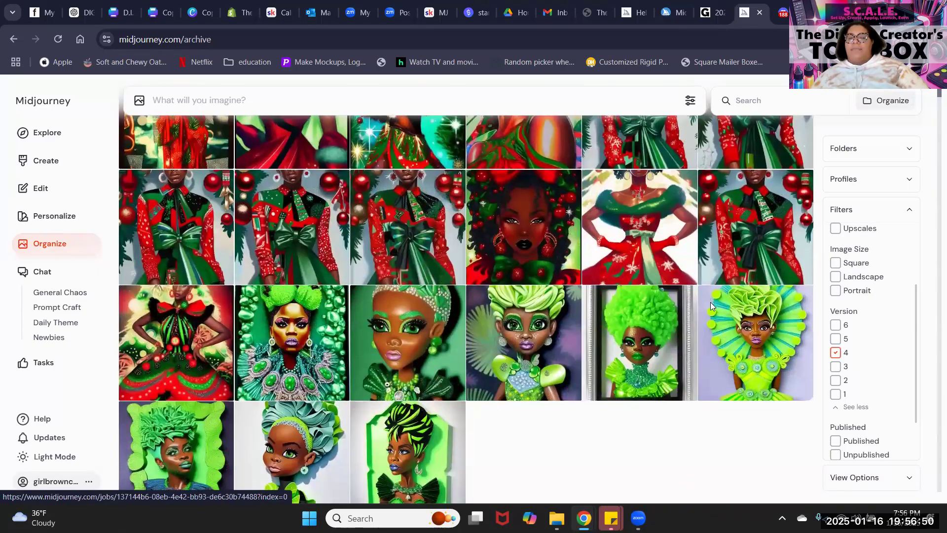
{"action": "scroll", "coordinate": [711, 303], "scroll_direction": "down", "scroll_amount": 3}
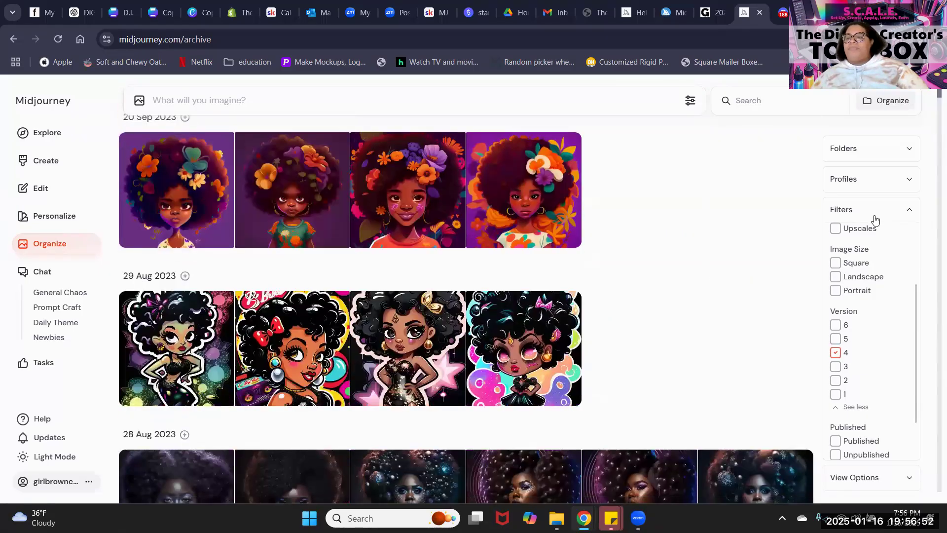
{"action": "left_click", "coordinate": [835, 353]}
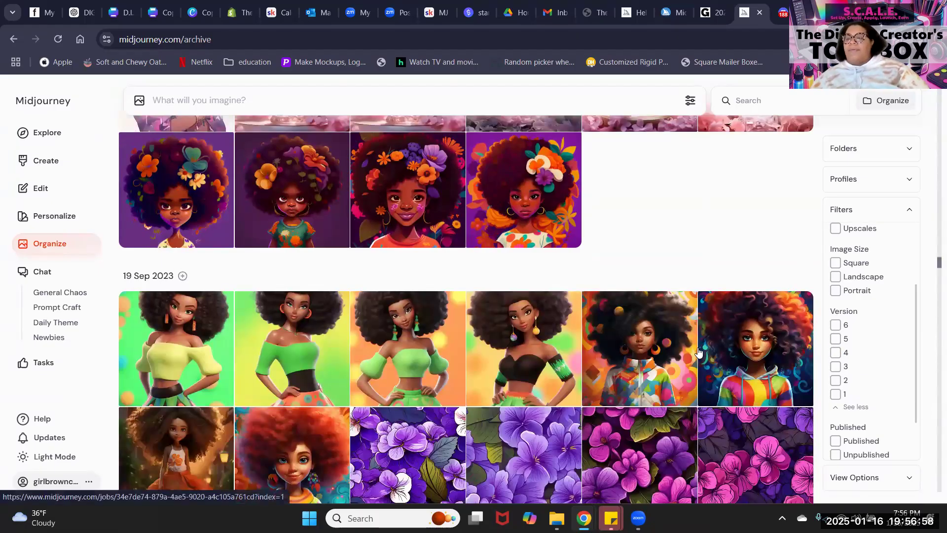
Filter the archive to unpublished images and jump to the newer part of the timeline.
{"action": "scroll", "coordinate": [888, 328], "scroll_direction": "down", "scroll_amount": 1}
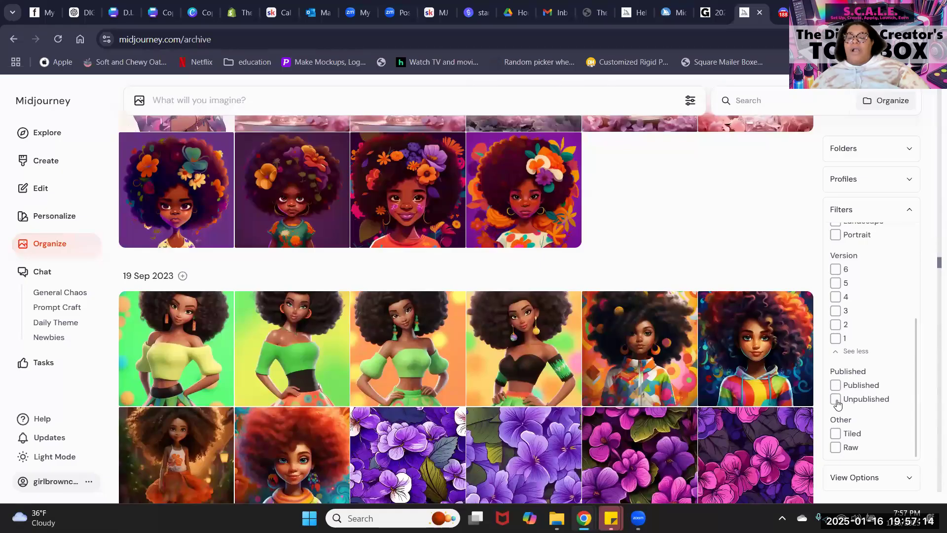
{"action": "left_click", "coordinate": [836, 400]}
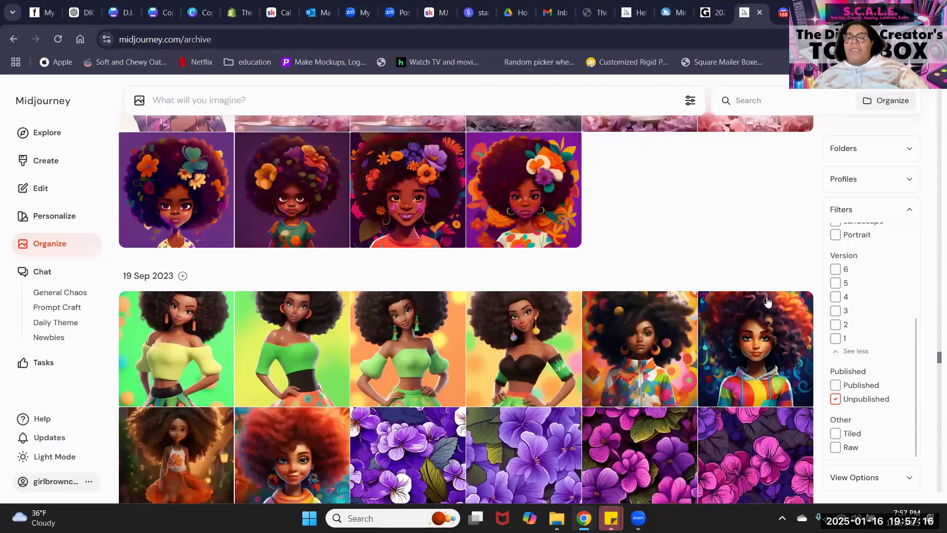
{"action": "left_click_drag", "start_coordinate": [938, 355], "coordinate": [934, 127]}
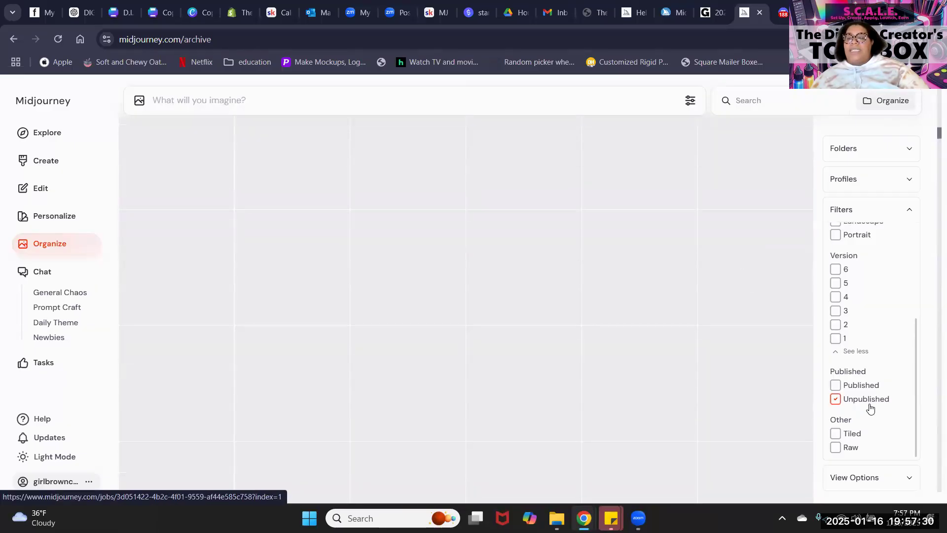
Switch the filter from Unpublished to Published and go to the oldest images in the archive.
{"action": "left_click", "coordinate": [835, 385]}
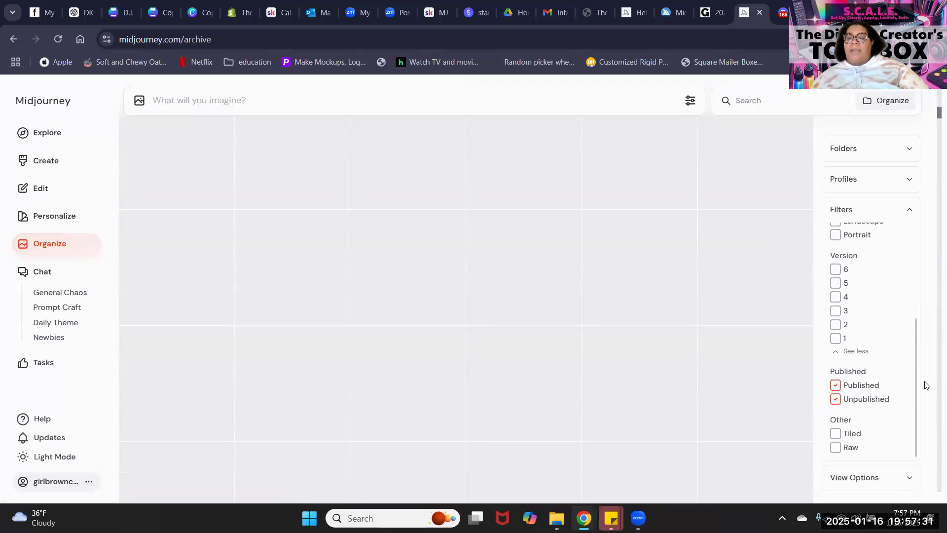
{"action": "left_click", "coordinate": [836, 400]}
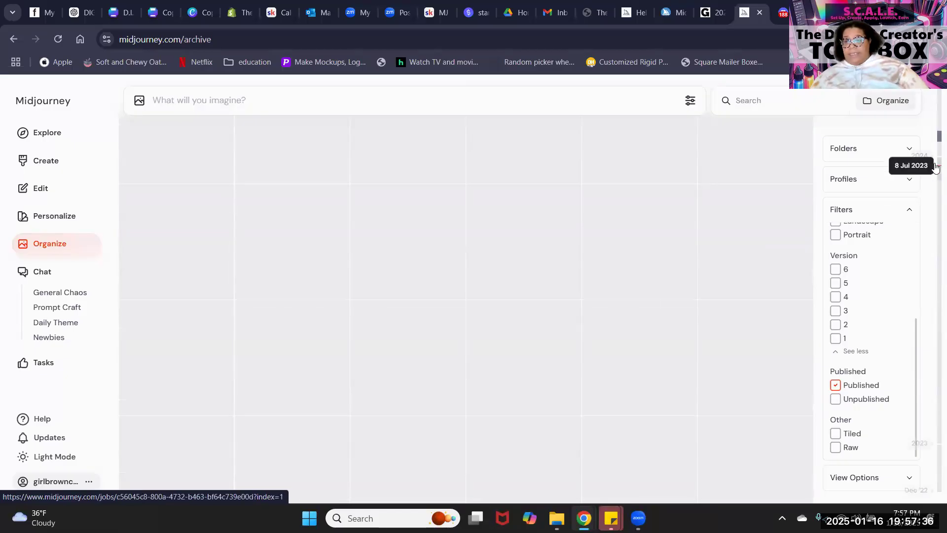
{"action": "left_click_drag", "start_coordinate": [936, 141], "coordinate": [936, 491]}
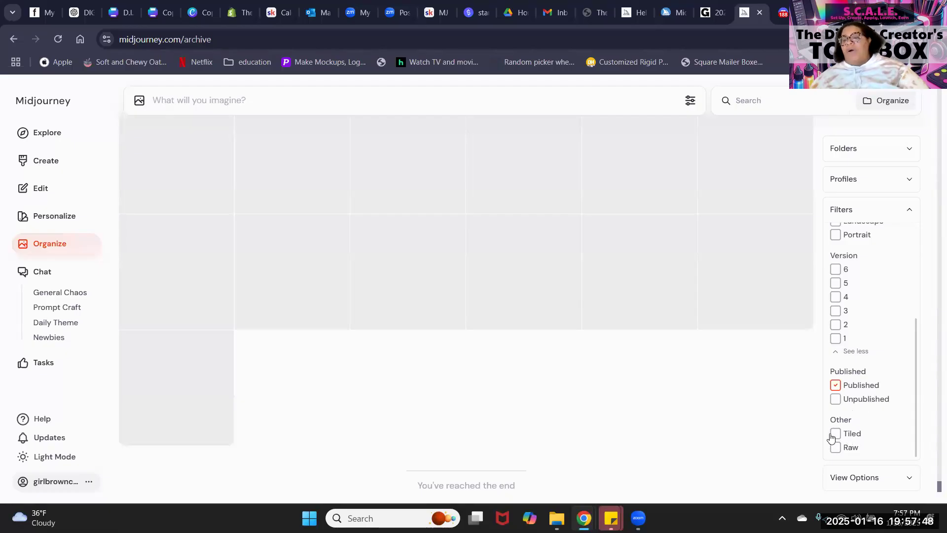
Clear the Published filter and browse the oldest images at the end of the archive.
{"action": "left_click", "coordinate": [836, 385]}
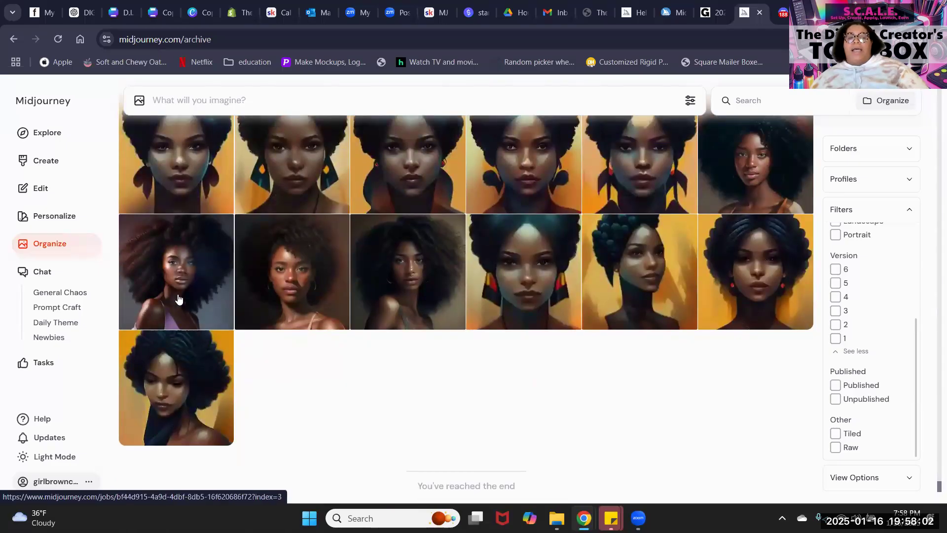
{"action": "scroll", "coordinate": [412, 310], "scroll_direction": "up", "scroll_amount": 10}
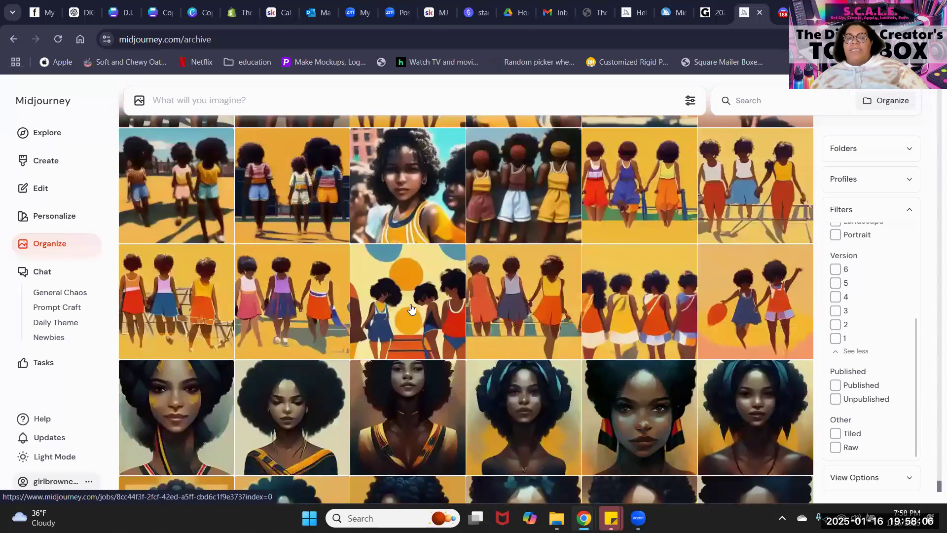
{"action": "scroll", "coordinate": [412, 309], "scroll_direction": "up", "scroll_amount": 3}
{"action": "scroll", "coordinate": [409, 309], "scroll_direction": "down", "scroll_amount": 10}
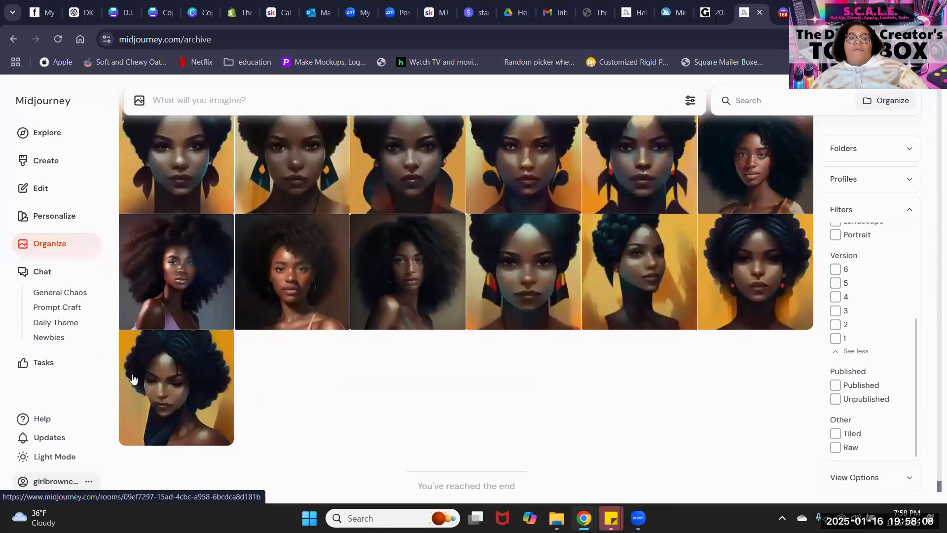
Open the very last portrait in the archive and review the prompts and versions of the early images up to the galaxy-hair portraits.
{"action": "left_click", "coordinate": [176, 381]}
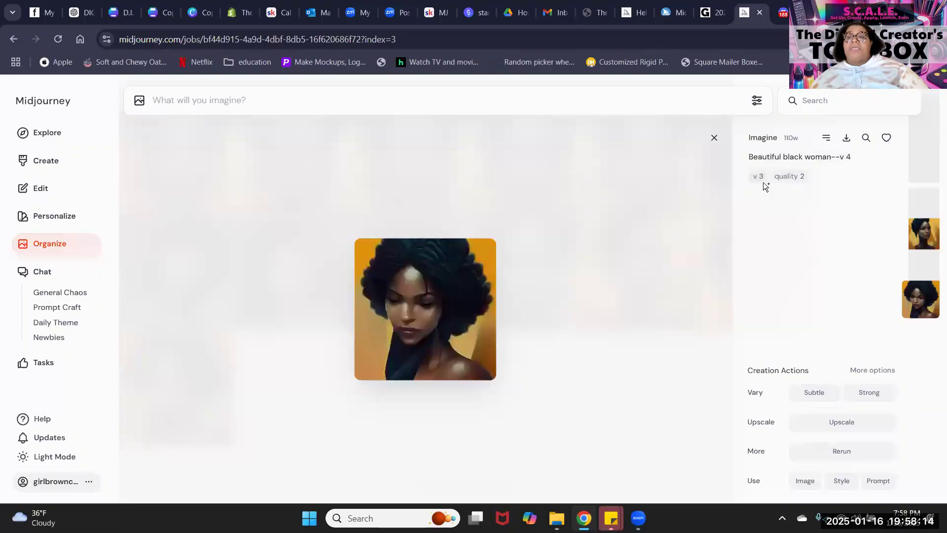
{"action": "scroll", "coordinate": [558, 257], "scroll_direction": "down", "scroll_amount": 3}
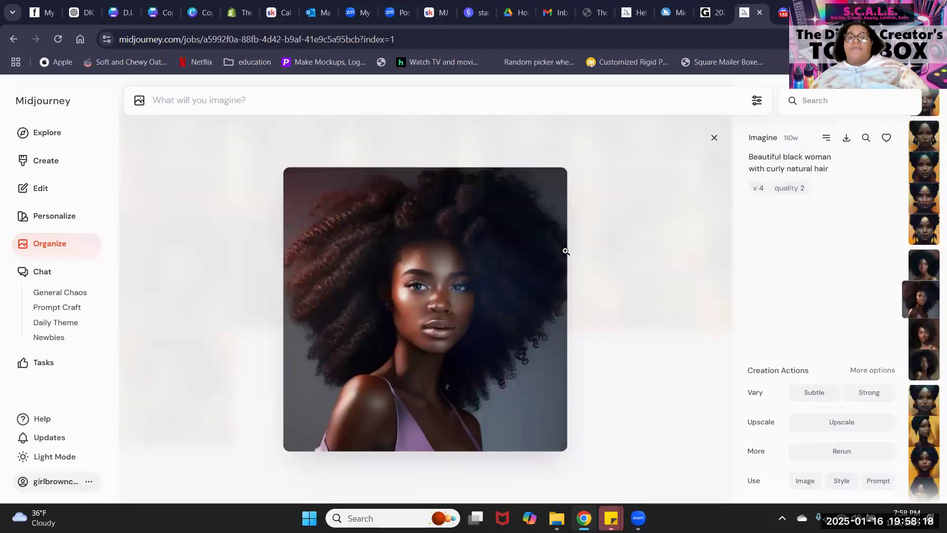
{"action": "scroll", "coordinate": [565, 251], "scroll_direction": "down", "scroll_amount": 2}
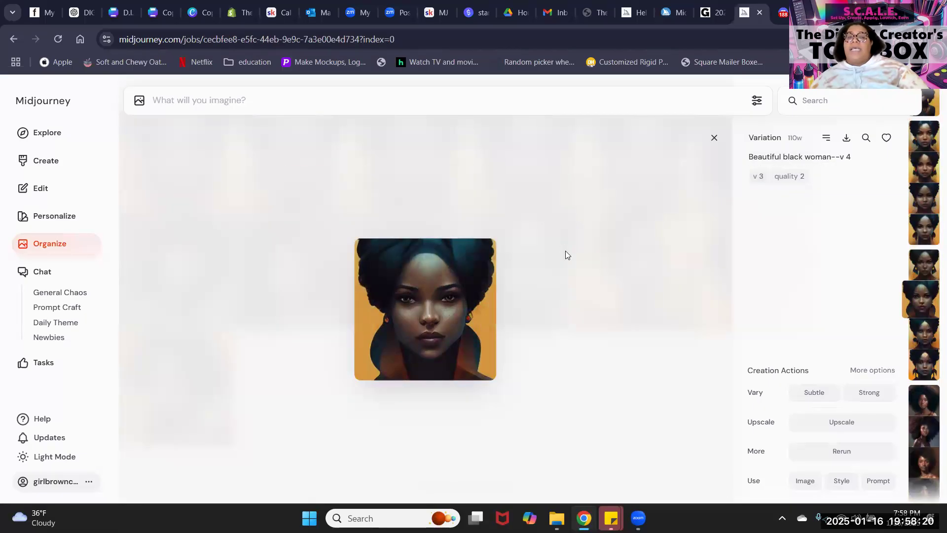
{"action": "scroll", "coordinate": [565, 251], "scroll_direction": "down", "scroll_amount": 4}
{"action": "scroll", "coordinate": [566, 251], "scroll_direction": "down", "scroll_amount": 4}
{"action": "scroll", "coordinate": [566, 249], "scroll_direction": "up", "scroll_amount": 3}
{"action": "scroll", "coordinate": [565, 249], "scroll_direction": "down", "scroll_amount": 3}
{"action": "scroll", "coordinate": [566, 249], "scroll_direction": "up", "scroll_amount": 7}
{"action": "scroll", "coordinate": [566, 249], "scroll_direction": "up", "scroll_amount": 4}
{"action": "scroll", "coordinate": [566, 249], "scroll_direction": "up", "scroll_amount": 4}
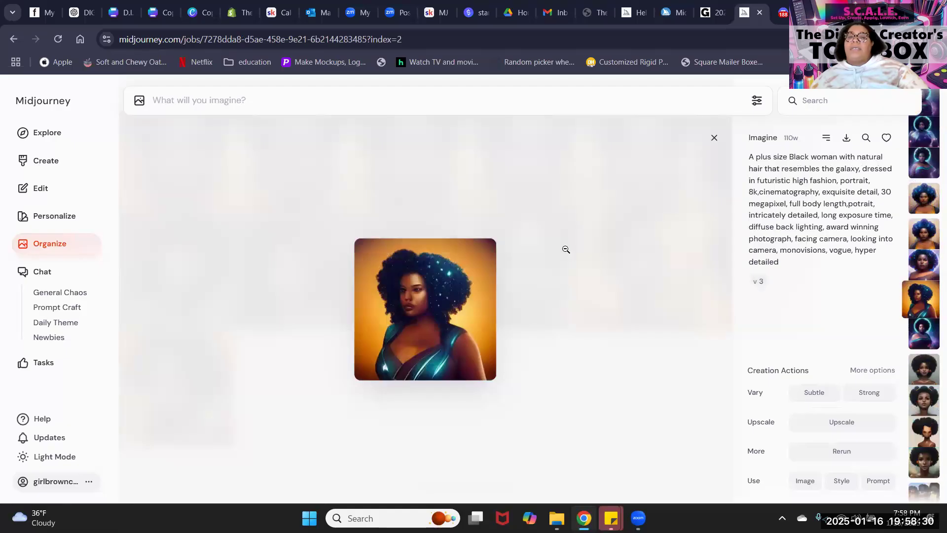
Compare the version 3 galaxy-hair portraits with the version 4 dark-skin futuristic fashion portraits and their prompts.
{"action": "scroll", "coordinate": [566, 249], "scroll_direction": "down", "scroll_amount": 3}
{"action": "scroll", "coordinate": [566, 250], "scroll_direction": "up", "scroll_amount": 2}
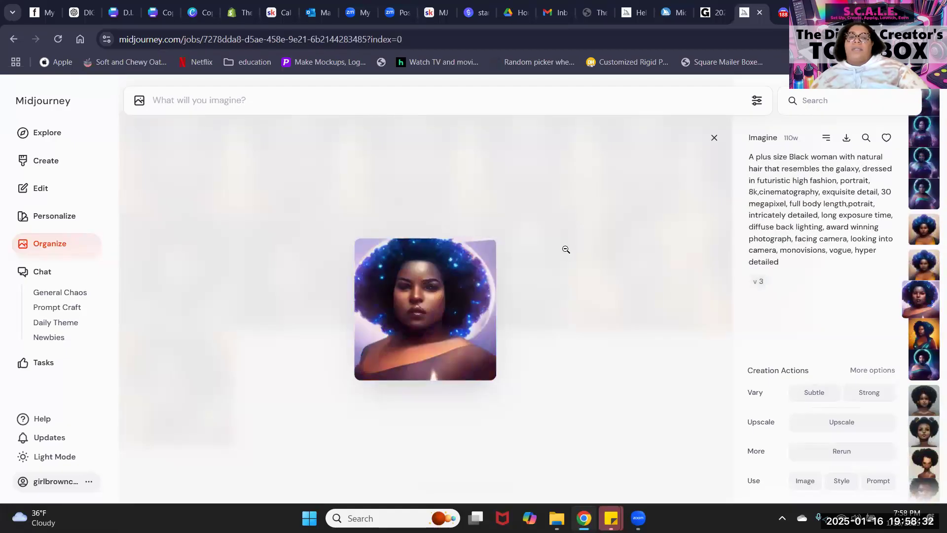
{"action": "scroll", "coordinate": [566, 249], "scroll_direction": "up", "scroll_amount": 3}
{"action": "scroll", "coordinate": [565, 249], "scroll_direction": "up", "scroll_amount": 3}
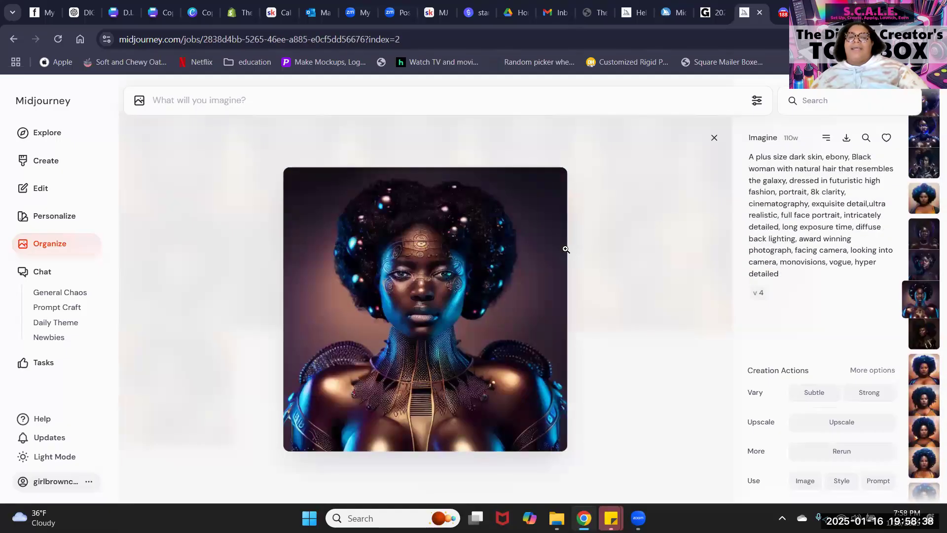
{"action": "scroll", "coordinate": [566, 249], "scroll_direction": "down", "scroll_amount": 2}
{"action": "scroll", "coordinate": [566, 249], "scroll_direction": "up", "scroll_amount": 1}
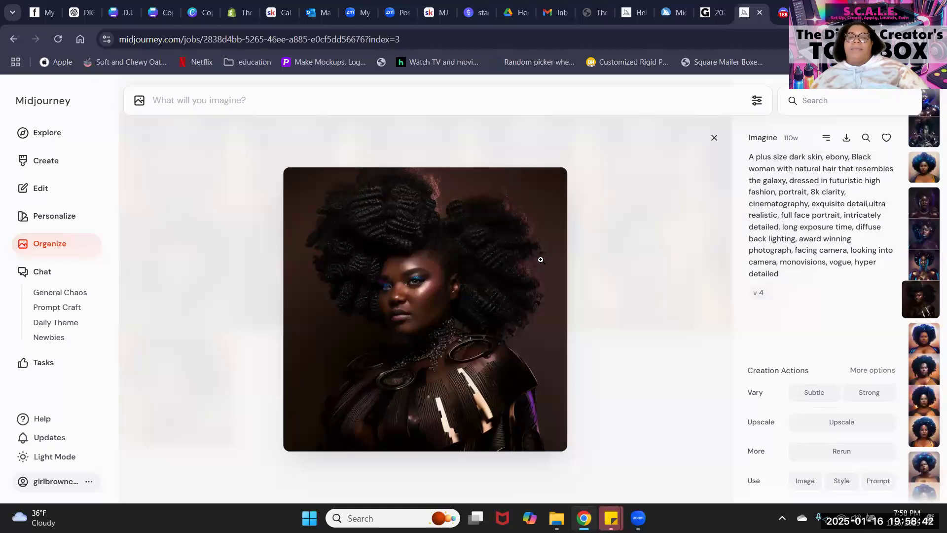
{"action": "scroll", "coordinate": [541, 259], "scroll_direction": "up", "scroll_amount": 3}
{"action": "scroll", "coordinate": [541, 260], "scroll_direction": "up", "scroll_amount": 2}
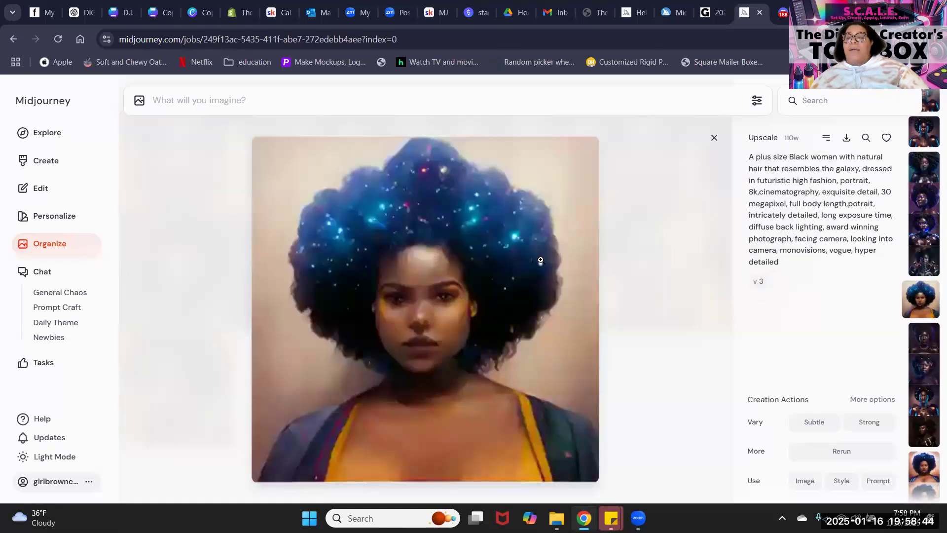
{"action": "scroll", "coordinate": [541, 259], "scroll_direction": "up", "scroll_amount": 4}
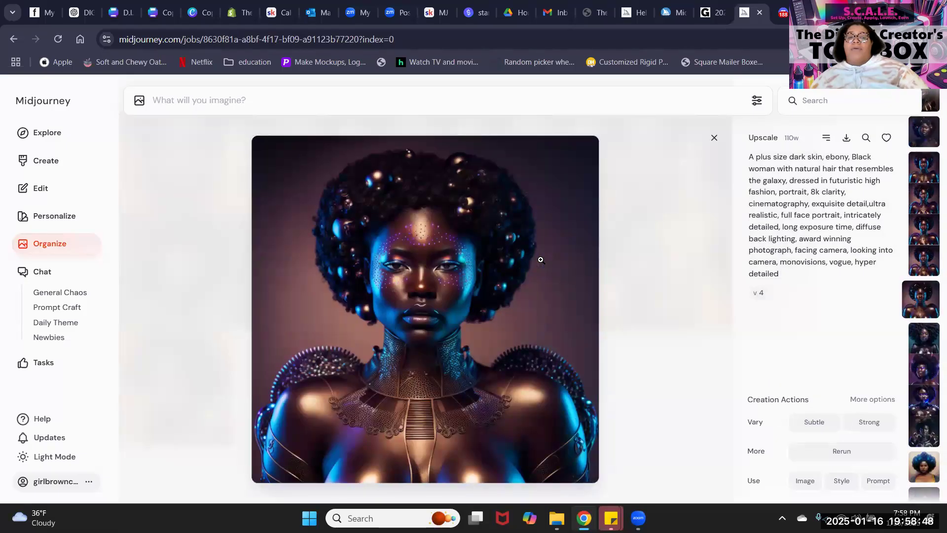
{"action": "scroll", "coordinate": [541, 259], "scroll_direction": "up", "scroll_amount": 1}
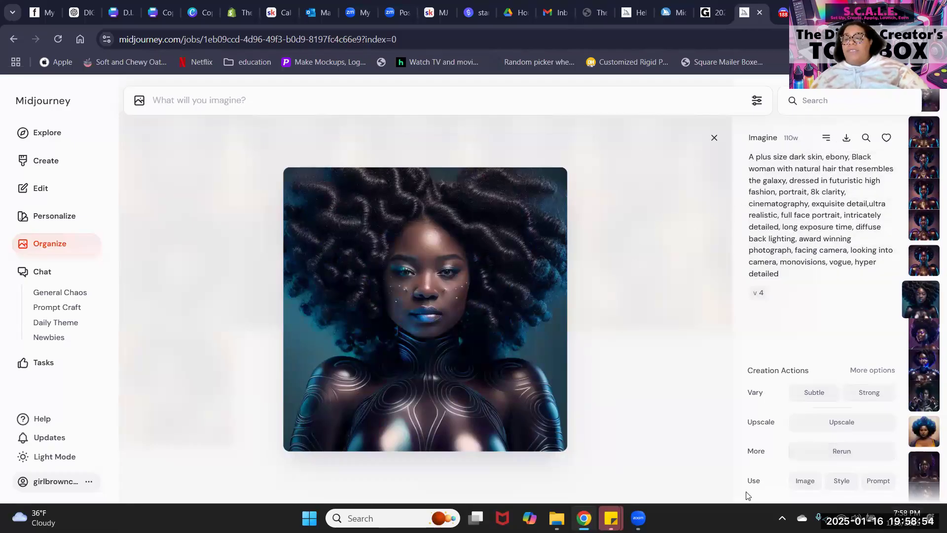
Reuse the version 4 galaxy-hair portrait's prompt without its --v parameter and generate new images from it.
{"action": "left_click", "coordinate": [878, 481]}
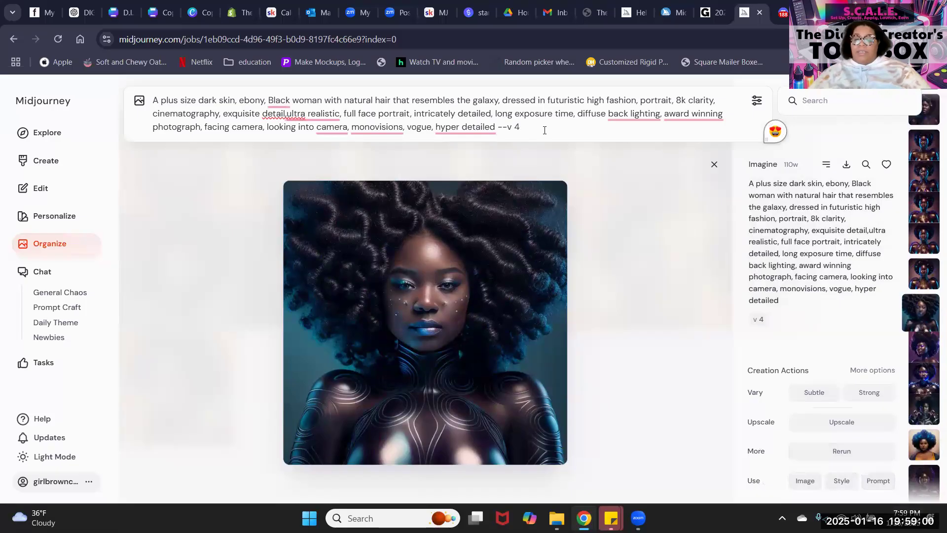
{"action": "key", "text": "BackSpace"}
{"action": "type", "text": "6.1"}
{"action": "key", "text": "BackSpace"}
{"action": "key", "text": "BackSpace"}
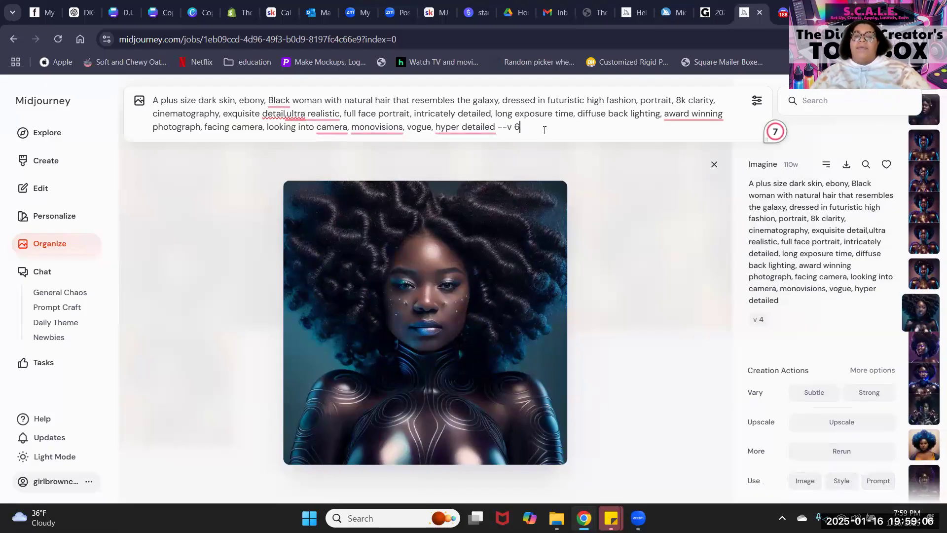
{"action": "key", "text": "BackSpace"}
{"action": "key", "text": "BackSpace"}
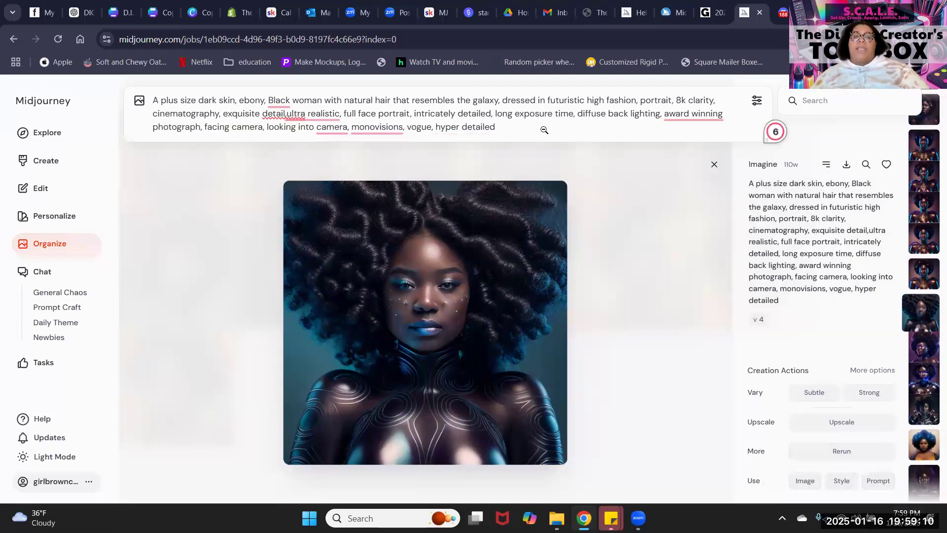
{"action": "key", "text": "Return"}
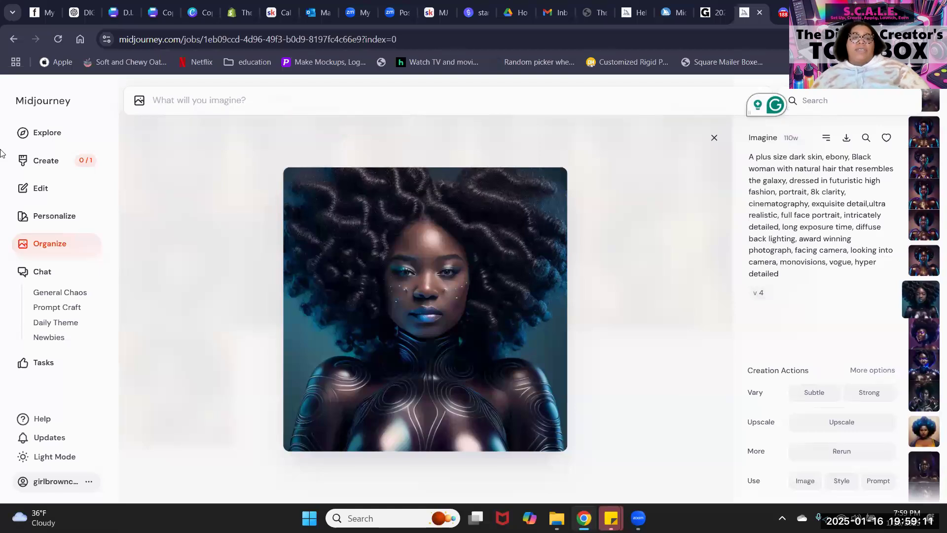
Go to the created images and review each of the four new galaxy-hair portraits at full size.
{"action": "left_click", "coordinate": [45, 160]}
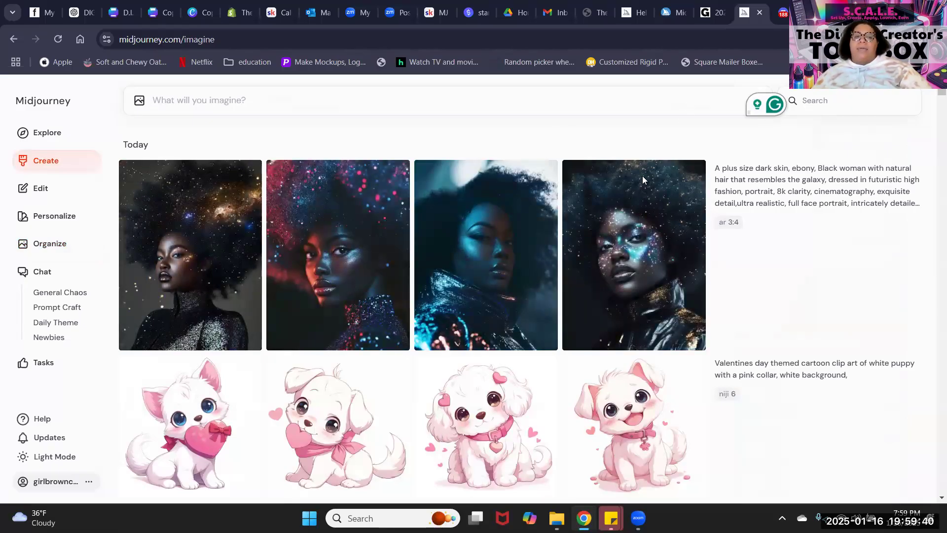
{"action": "mouse_move", "coordinate": [649, 239]}
{"action": "left_click", "coordinate": [667, 214]}
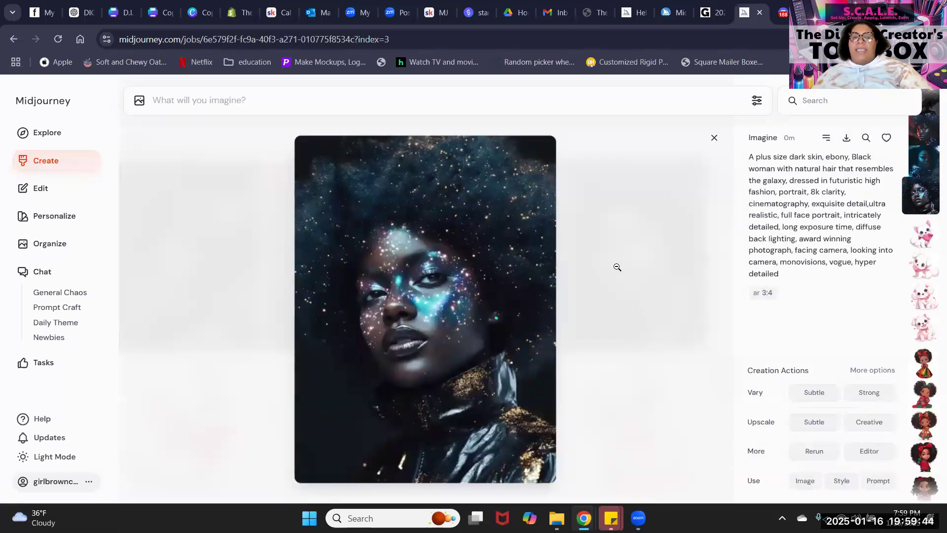
{"action": "key", "text": "Up"}
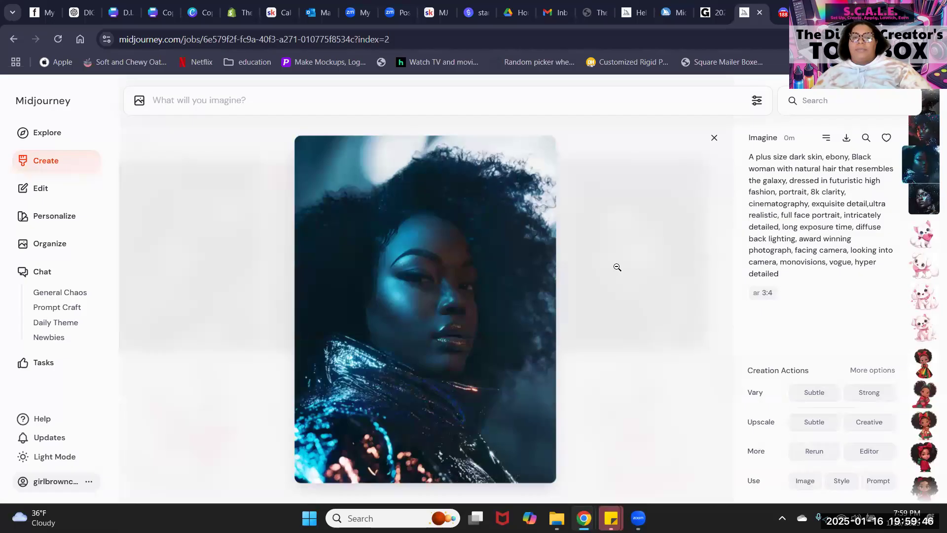
{"action": "key", "text": "Up"}
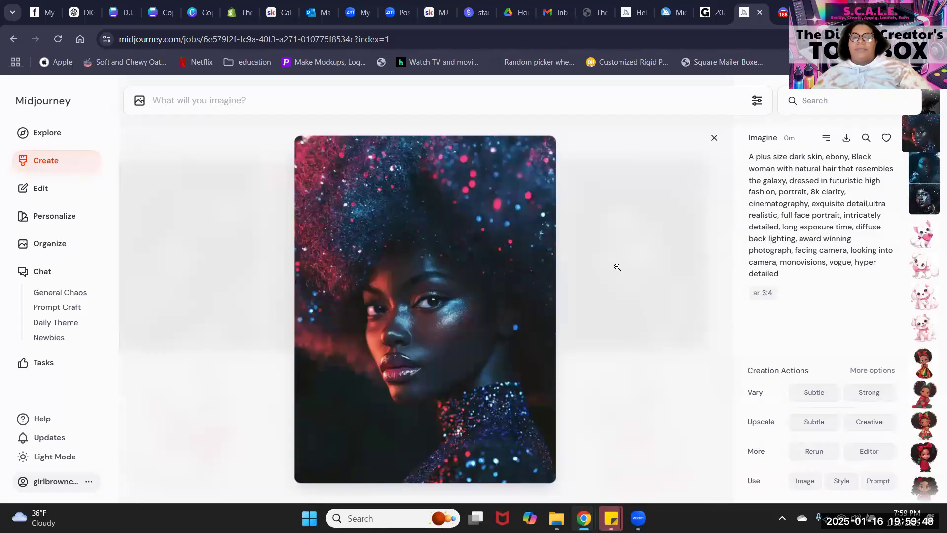
{"action": "key", "text": "Up"}
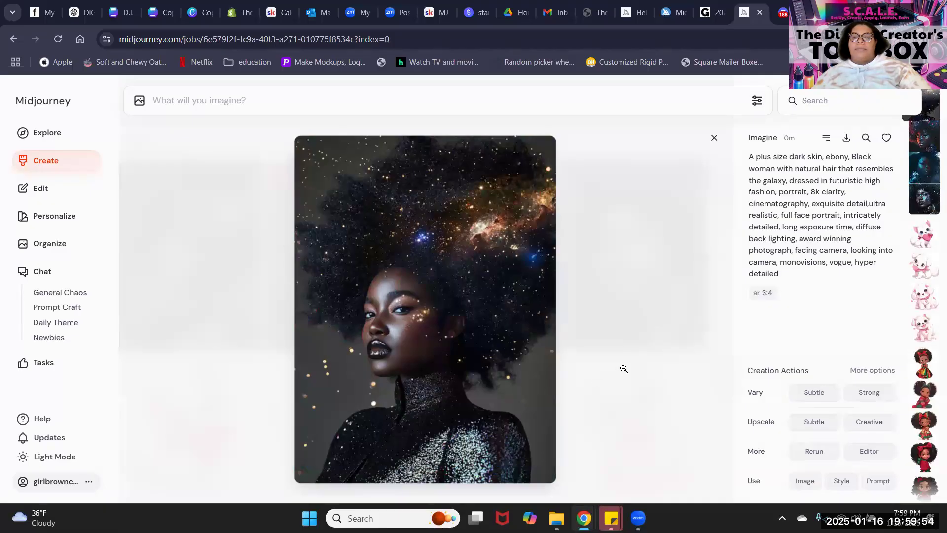
{"action": "key", "text": "Right"}
{"action": "key", "text": "Right"}
{"action": "key", "text": "Right"}
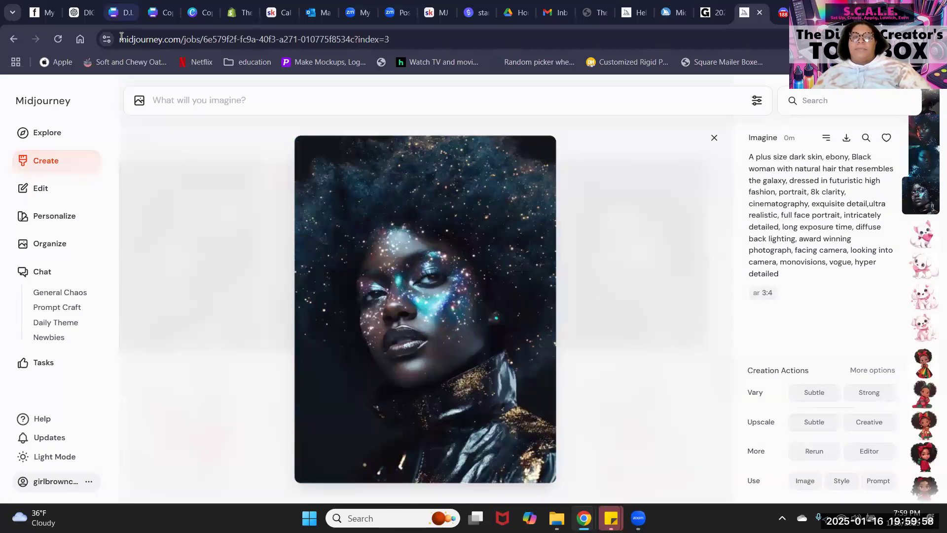
{"action": "key", "text": "Right"}
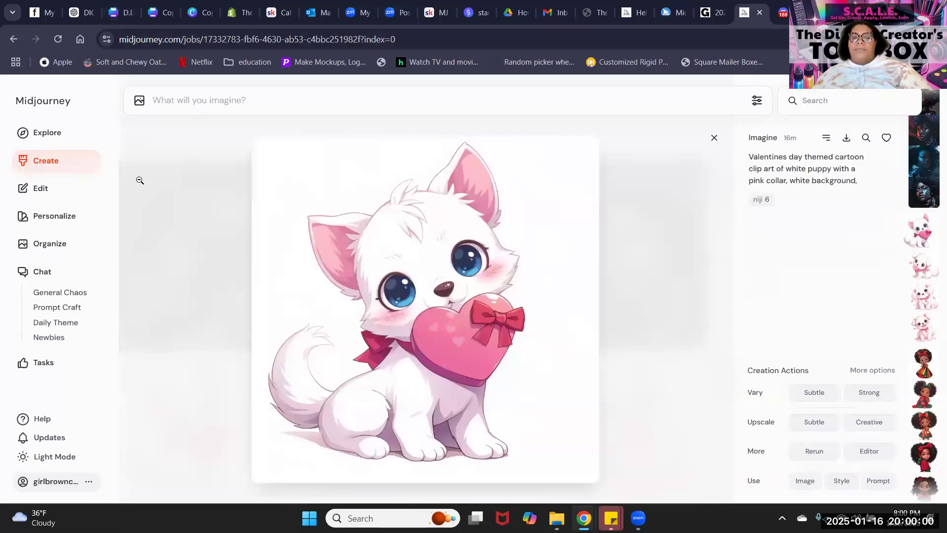
{"action": "key", "text": "Left"}
{"action": "key", "text": "Left"}
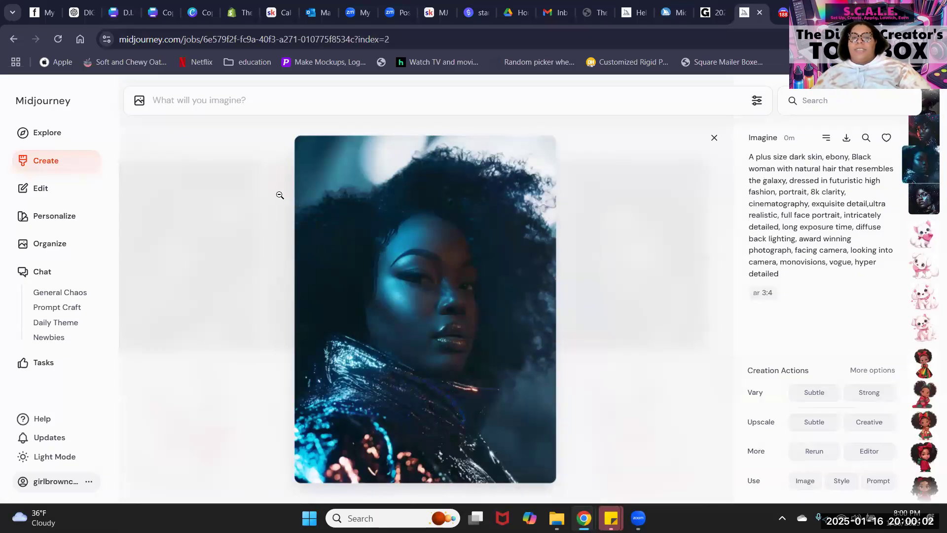
Reuse the prompt of the portrait with glitter on the face, replace --v 6.1 with --niji 6, and generate the images.
{"action": "key", "text": "Right"}
{"action": "left_click", "coordinate": [878, 481]}
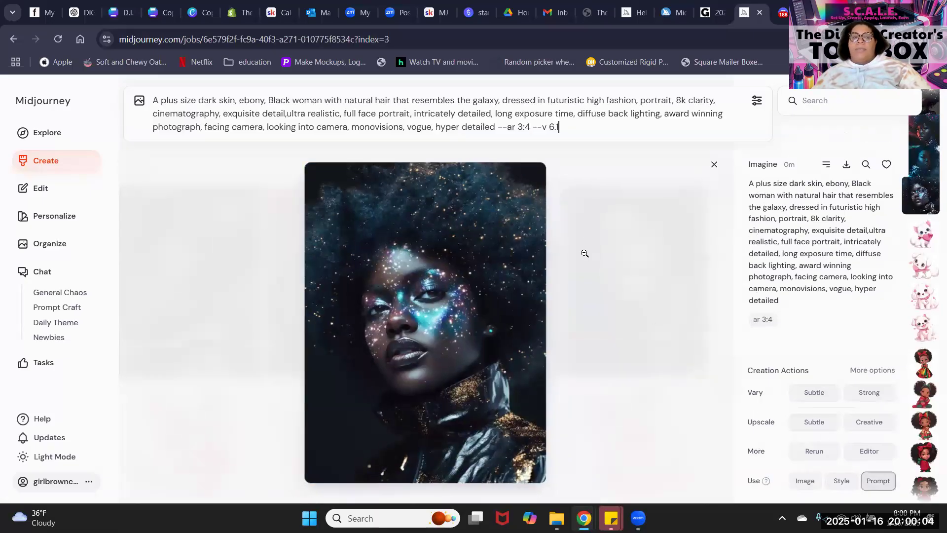
{"action": "key", "text": "BackSpace"}
{"action": "key", "text": "BackSpace"}
{"action": "key", "text": "BackSpace"}
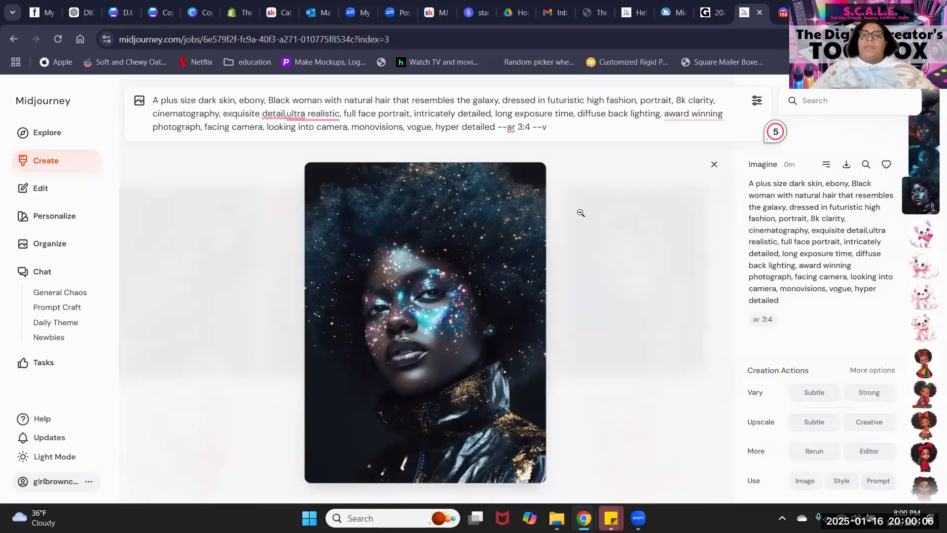
{"action": "key", "text": "BackSpace"}
{"action": "type", "text": "niji 6"}
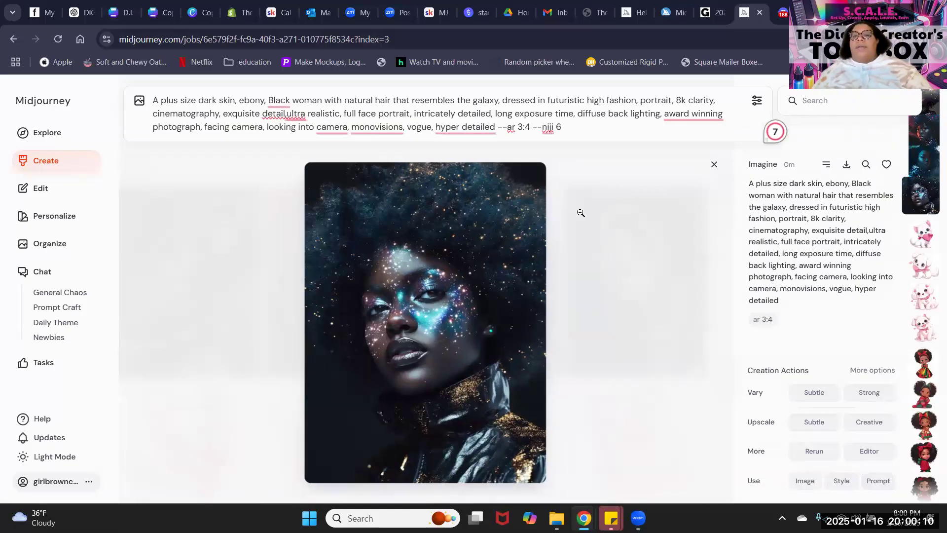
{"action": "key", "text": "Return"}
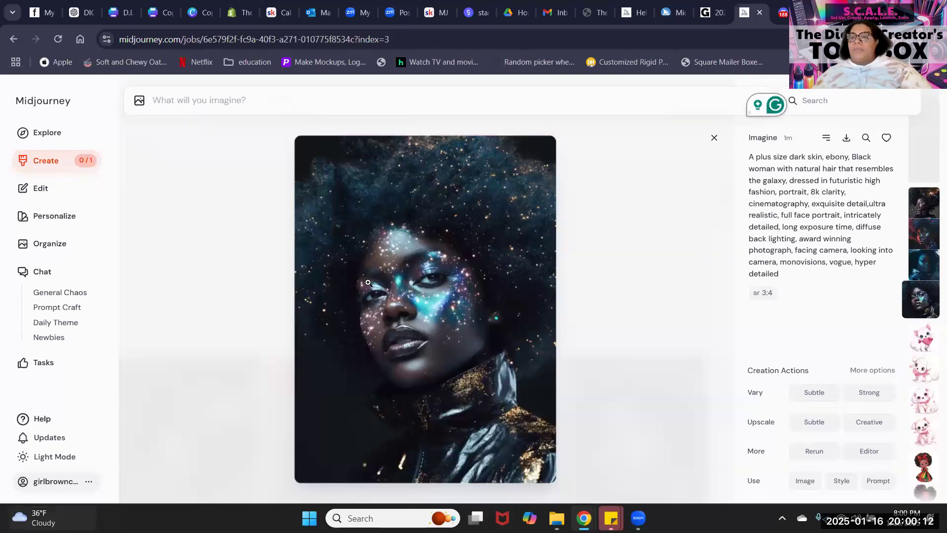
Return to the created images and examine the four niji 6 portraits at full size, then close the image view.
{"action": "mouse_move", "coordinate": [879, 274]}
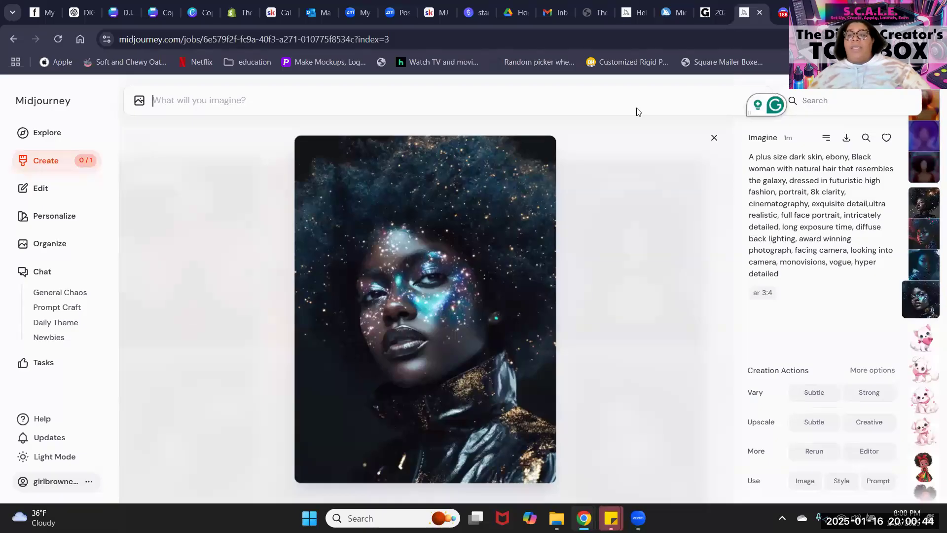
{"action": "left_click", "coordinate": [713, 139]}
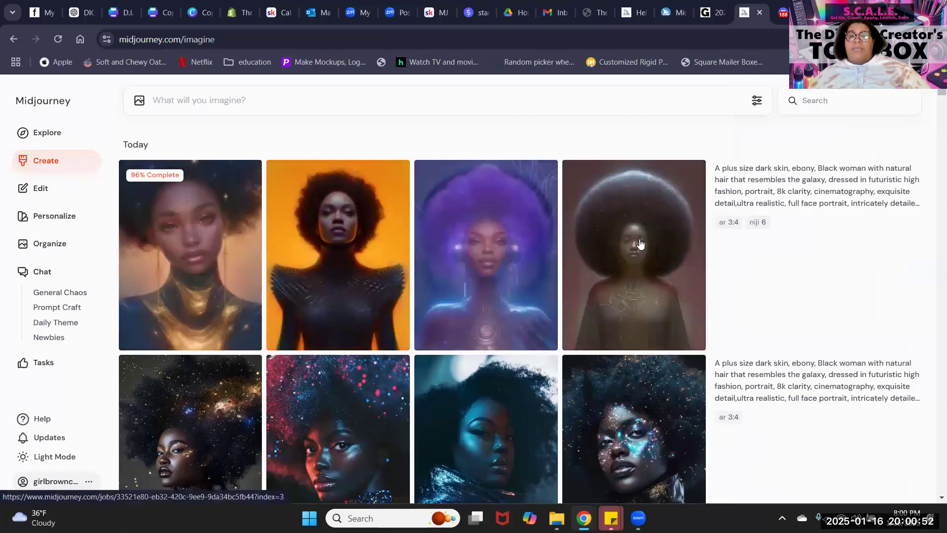
{"action": "mouse_move", "coordinate": [664, 245]}
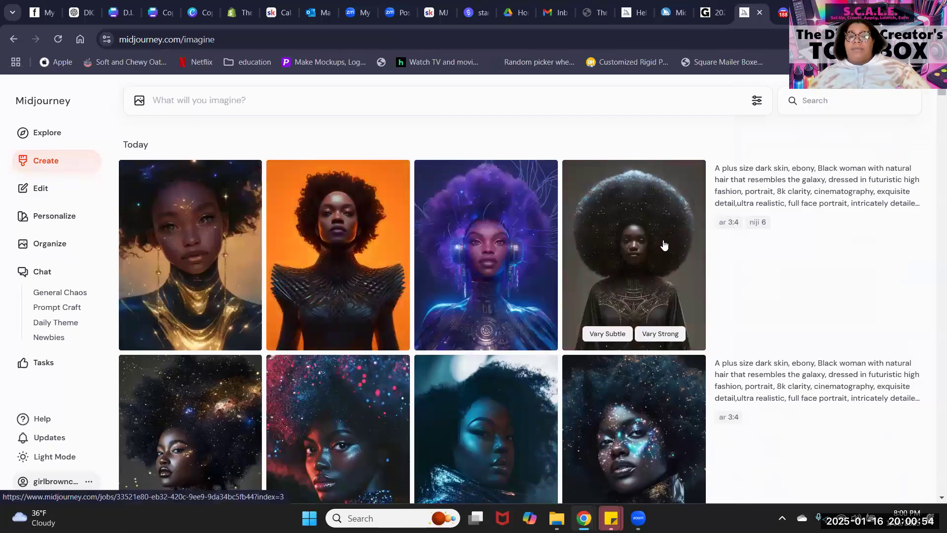
{"action": "left_click", "coordinate": [664, 245]}
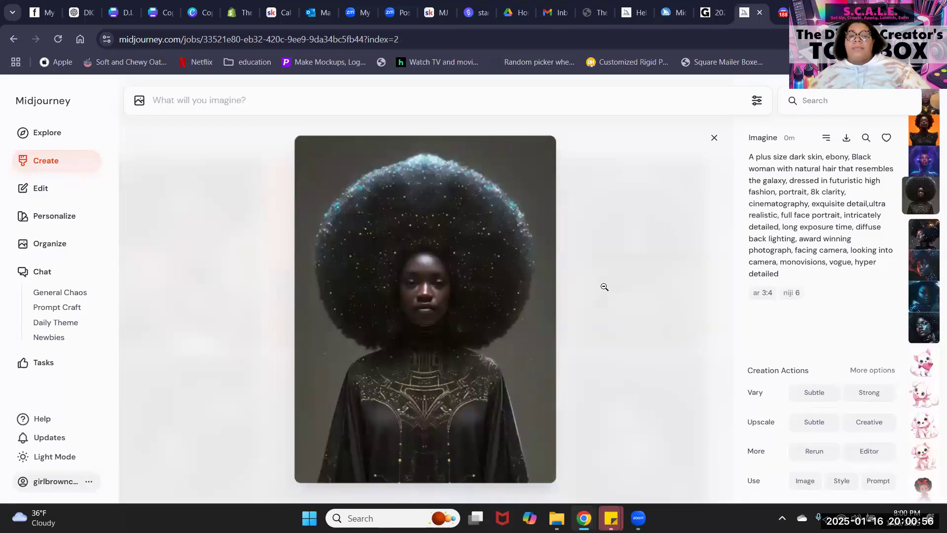
{"action": "key", "text": "Up"}
{"action": "key", "text": "Up"}
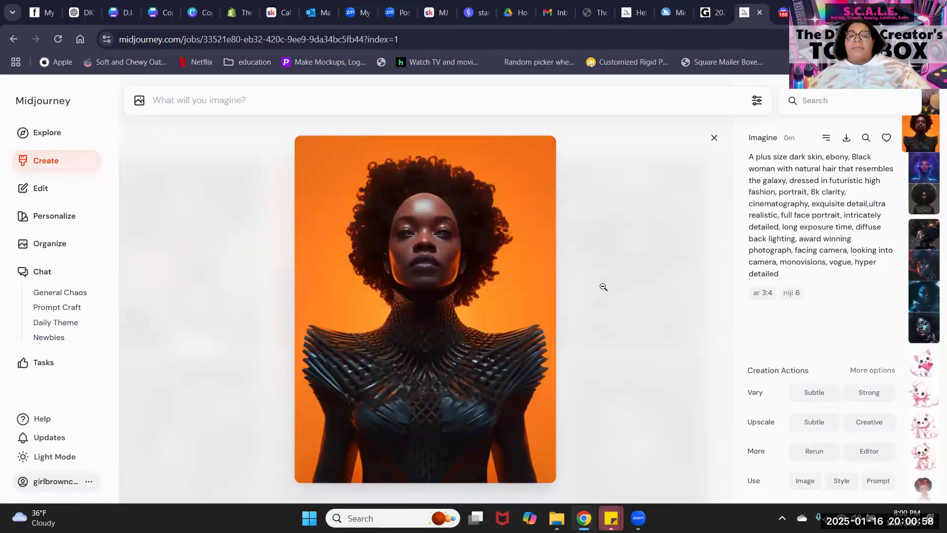
{"action": "key", "text": "Up"}
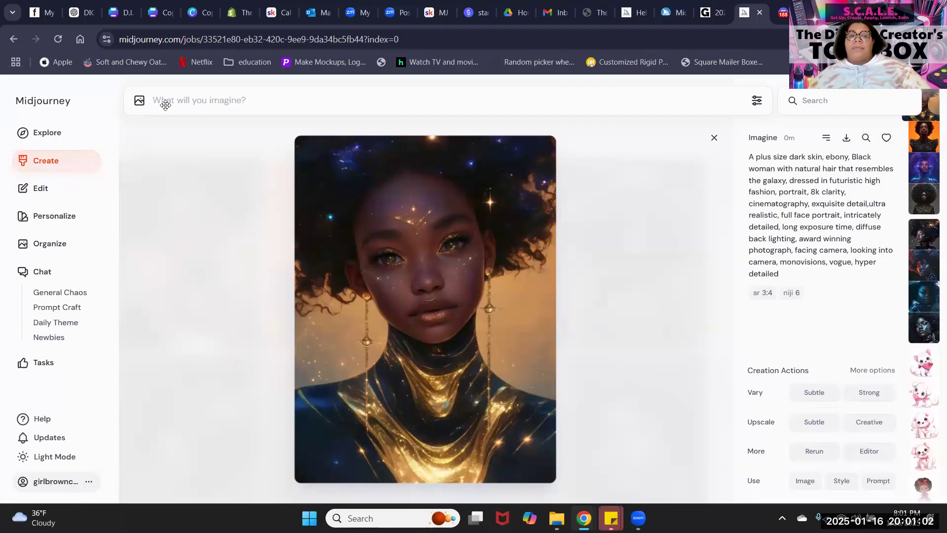
{"action": "left_click", "coordinate": [686, 186]}
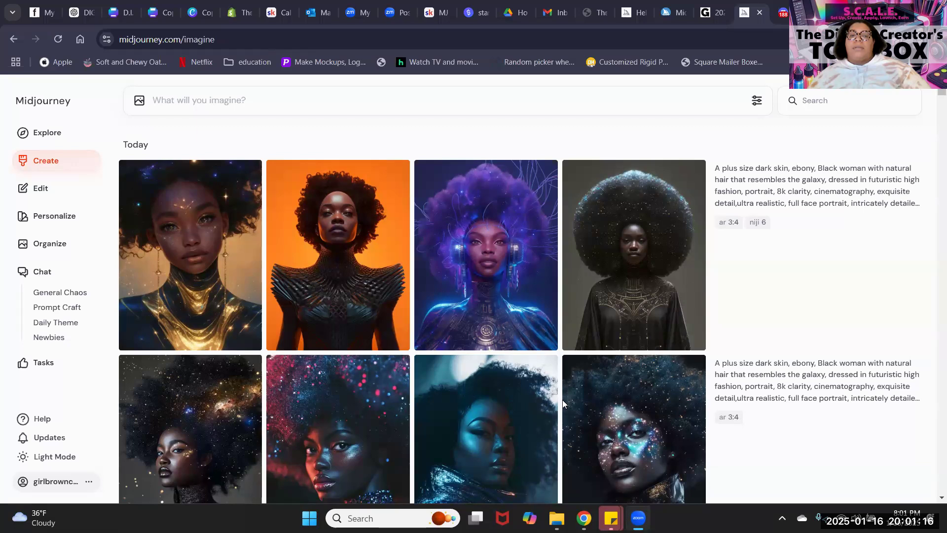
Generate images from the prompt "a futuristic cityscape, at night".
{"action": "mouse_move", "coordinate": [311, 231]}
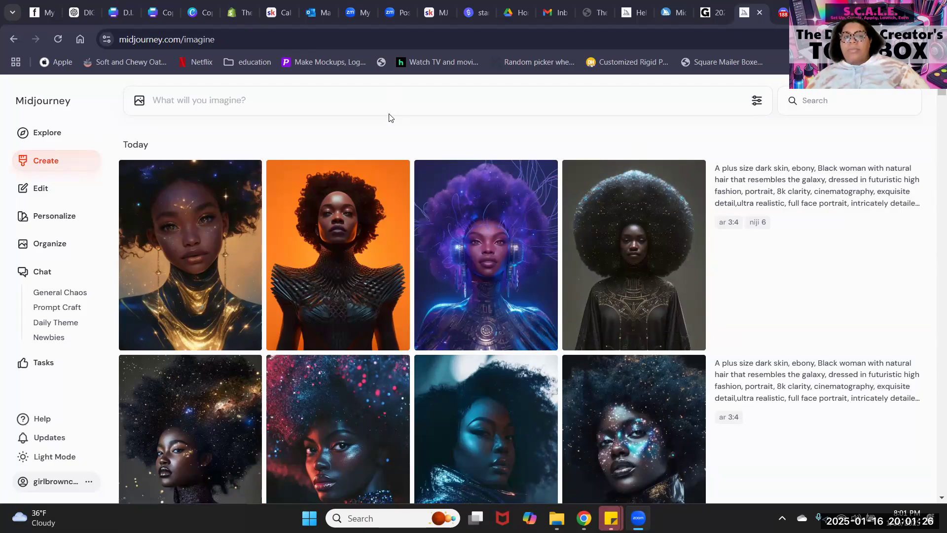
{"action": "left_click", "coordinate": [384, 97]}
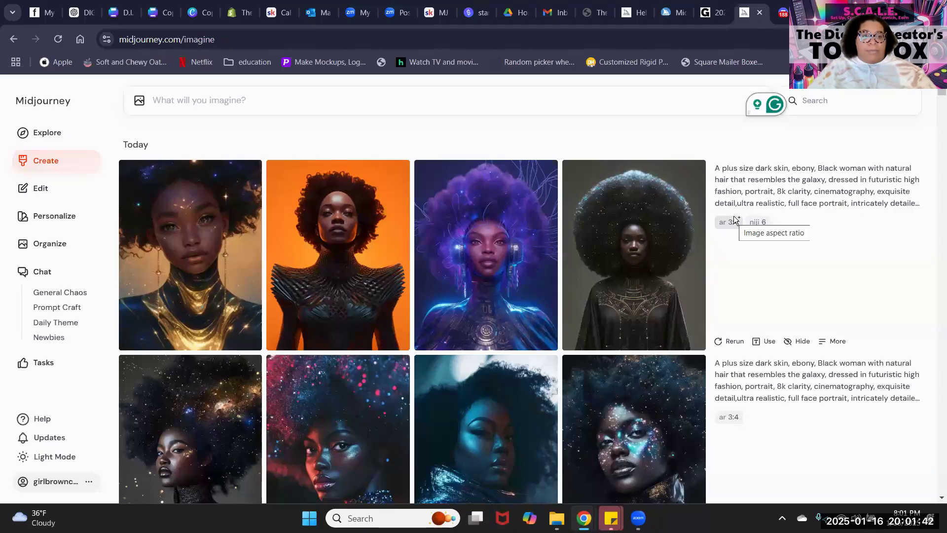
{"action": "type", "text": "a fu"}
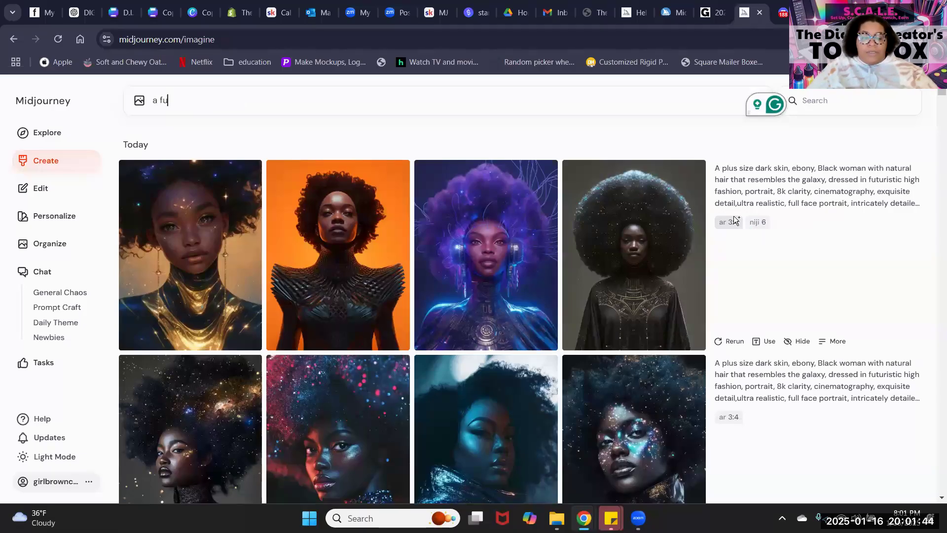
{"action": "type", "text": "turist"}
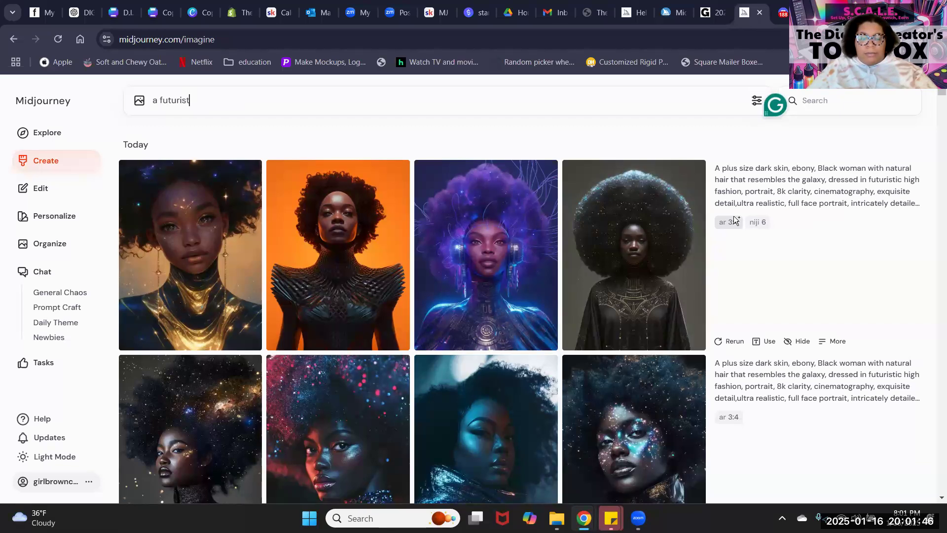
{"action": "type", "text": "ic ci"}
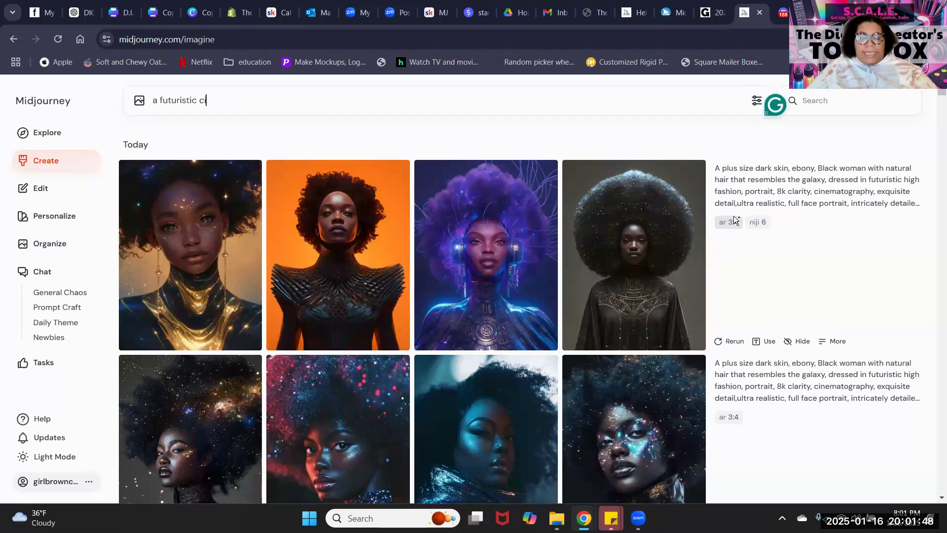
{"action": "type", "text": "tysc"}
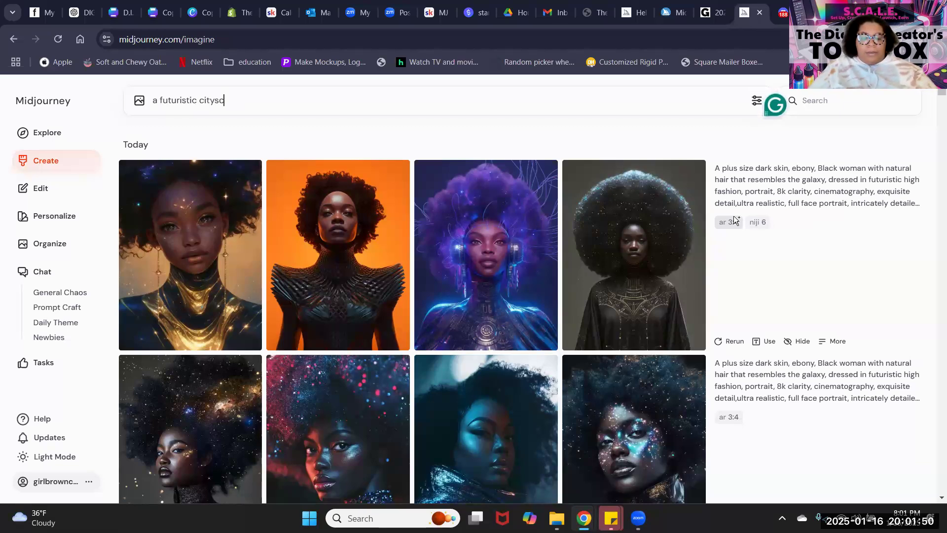
{"action": "type", "text": "ape, "}
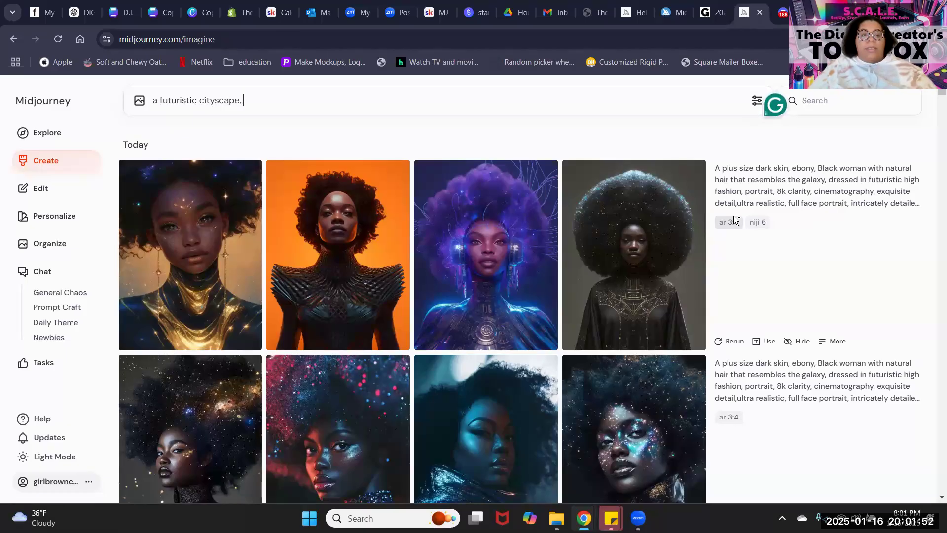
{"action": "type", "text": "at"}
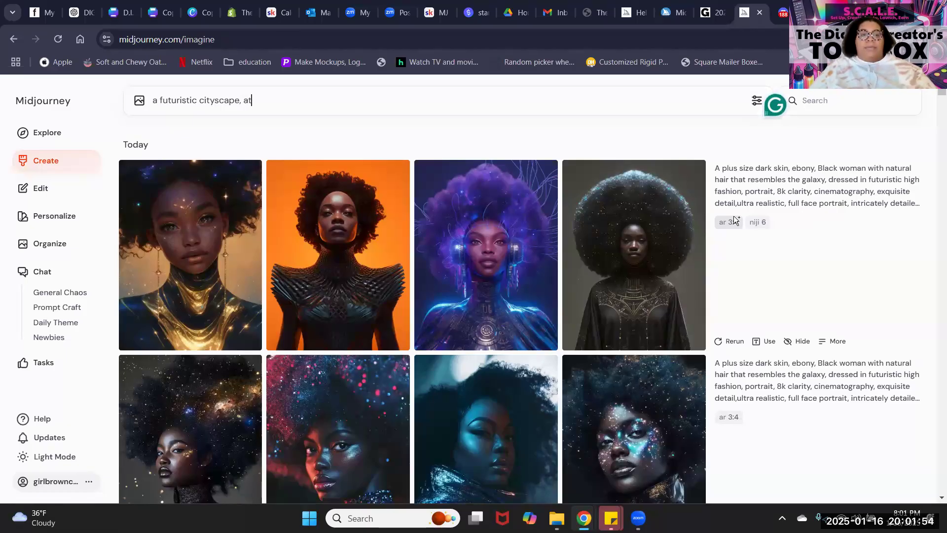
{"action": "type", "text": " night"}
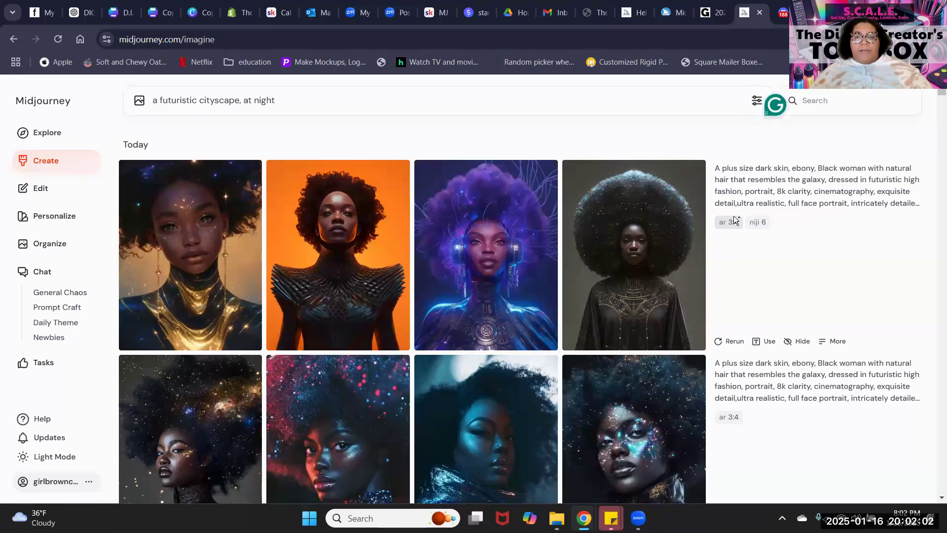
{"action": "key", "text": "Return"}
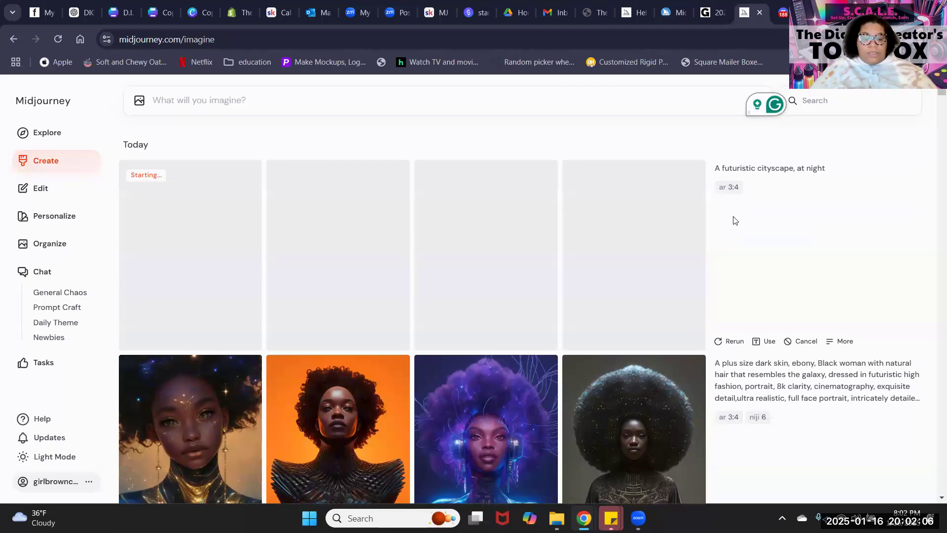
Generate images from the reordered prompt "at night, a futuristic cityscape".
{"action": "type", "text": "at ni"}
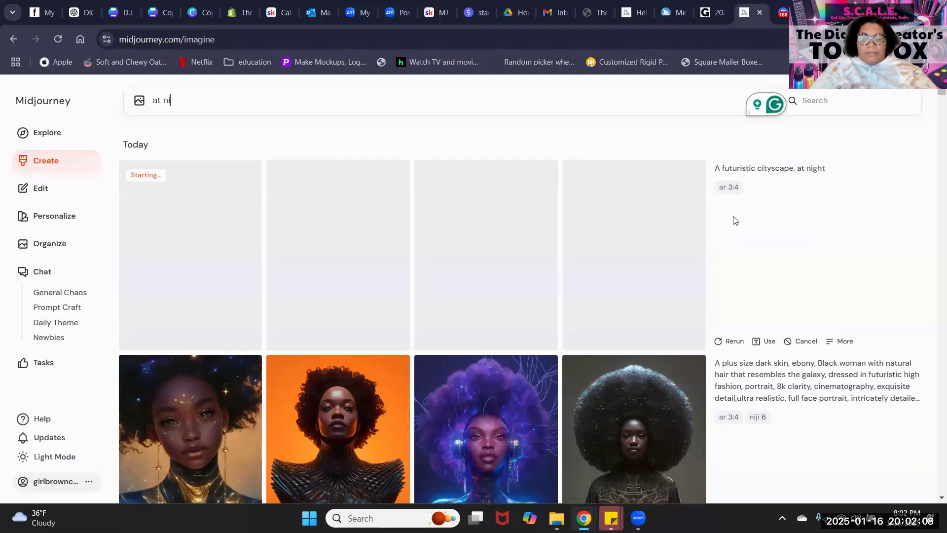
{"action": "type", "text": "ght, a futuristic"}
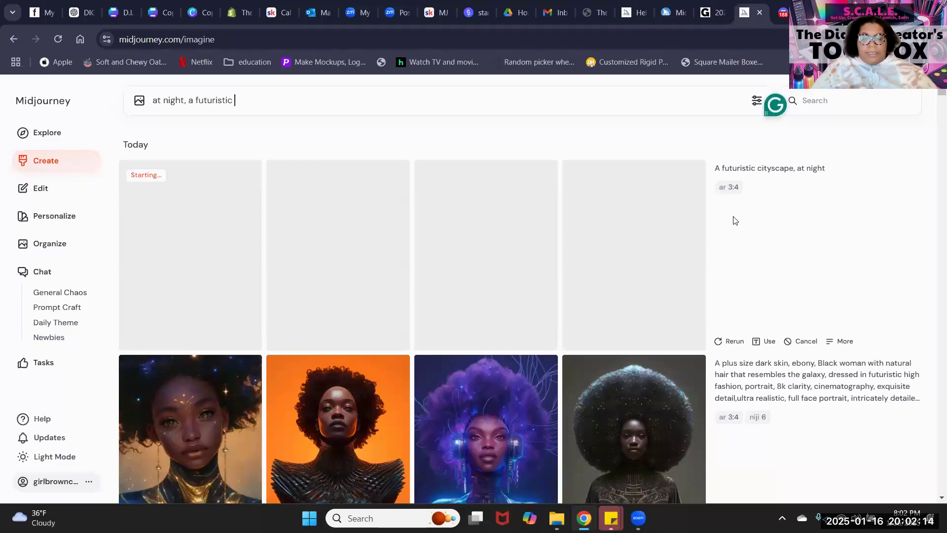
{"action": "type", "text": " city"}
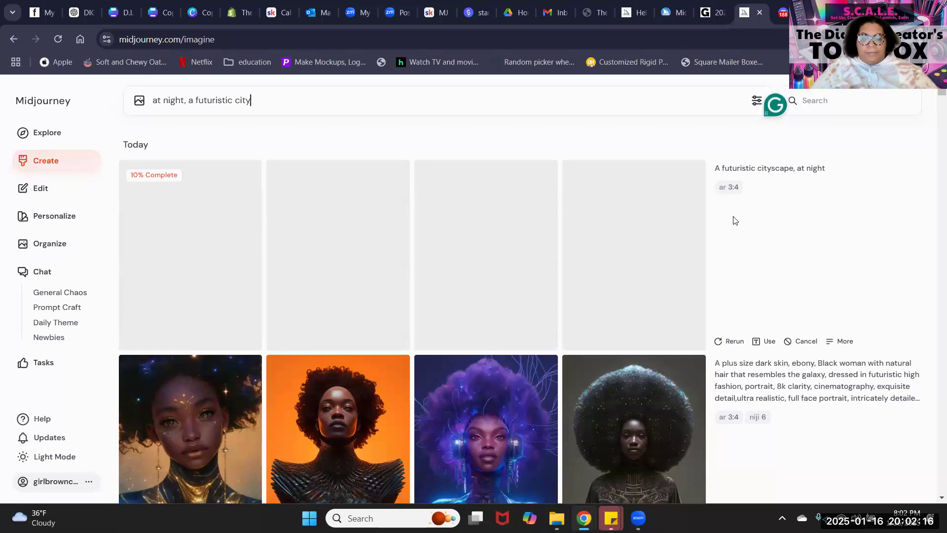
{"action": "type", "text": "spa"}
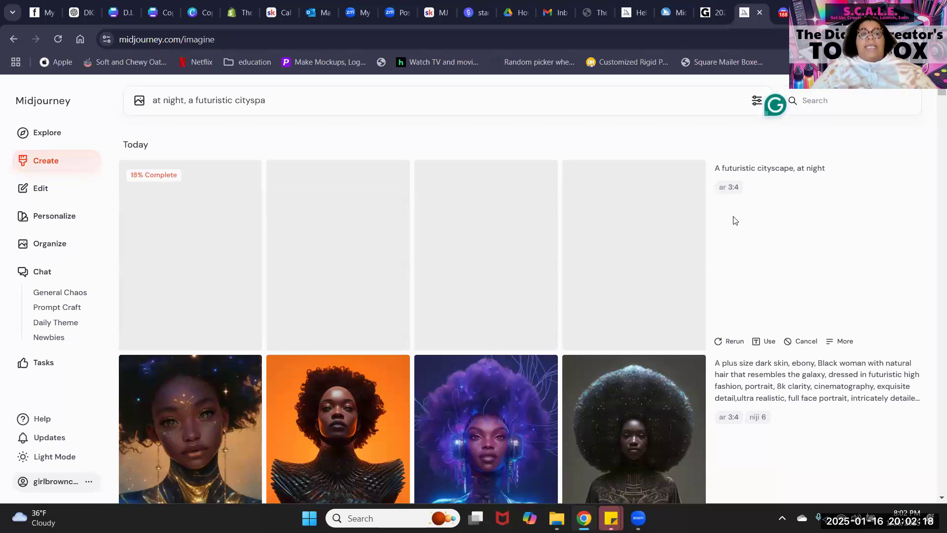
{"action": "key", "text": "BackSpace"}
{"action": "key", "text": "BackSpace"}
{"action": "key", "text": "BackSpace"}
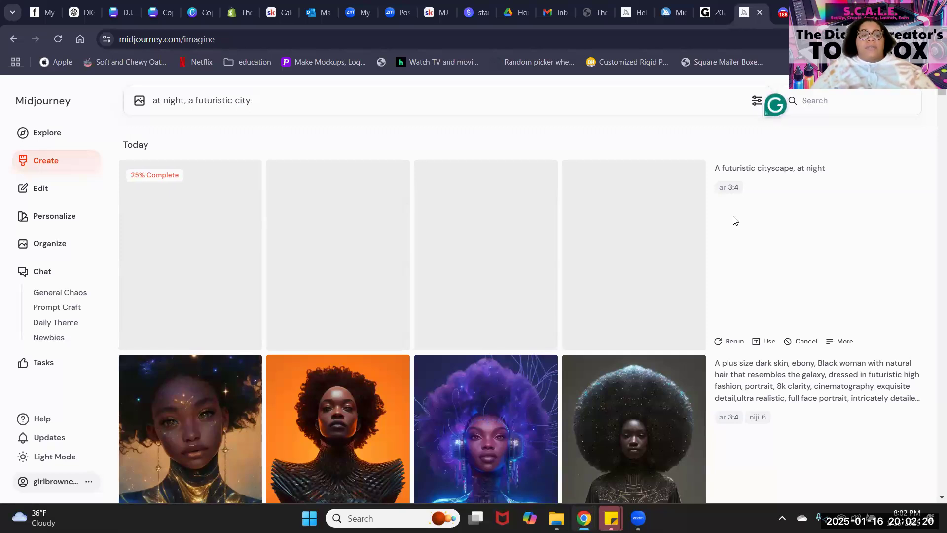
{"action": "type", "text": "scape"}
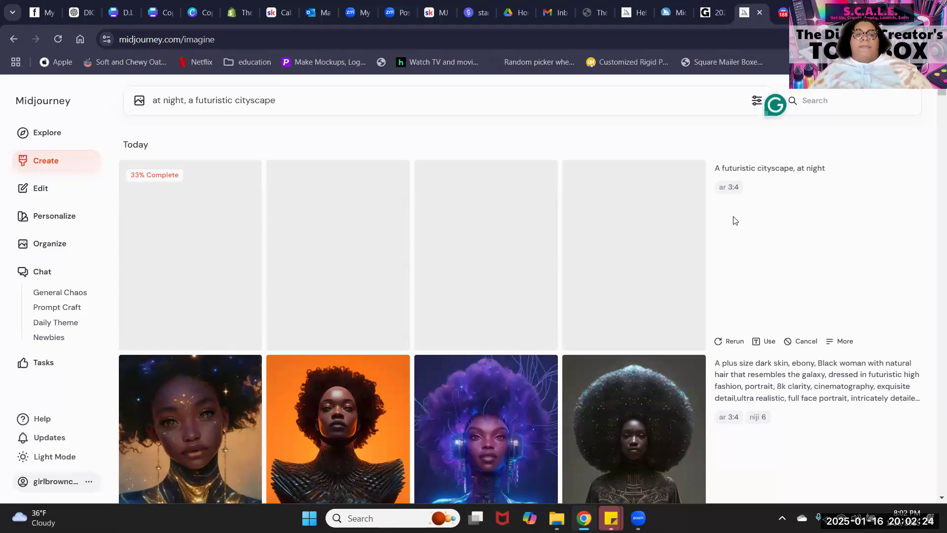
{"action": "key", "text": "Return"}
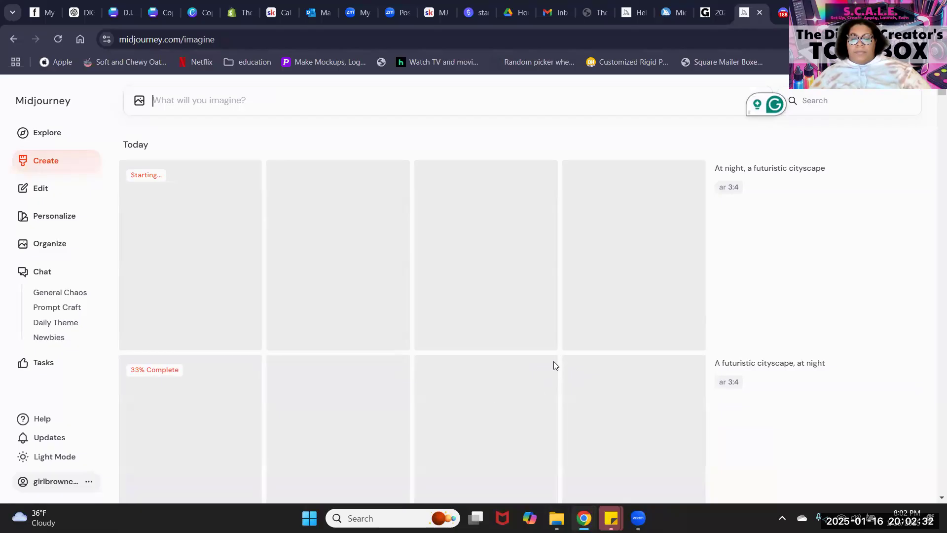
Examine the four images generated from "A futuristic cityscape, at night" at full size.
{"action": "scroll", "coordinate": [571, 294], "scroll_direction": "down", "scroll_amount": 1}
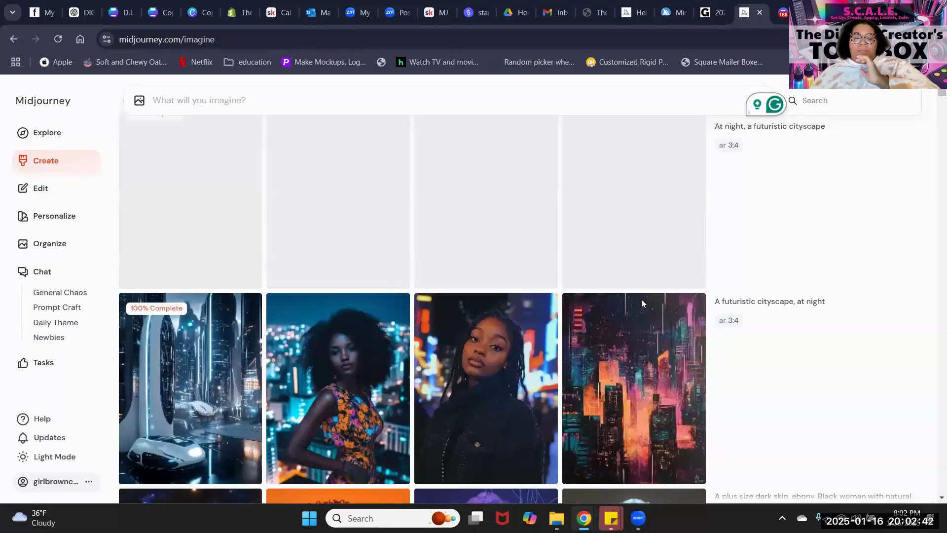
{"action": "scroll", "coordinate": [641, 299], "scroll_direction": "down", "scroll_amount": 1}
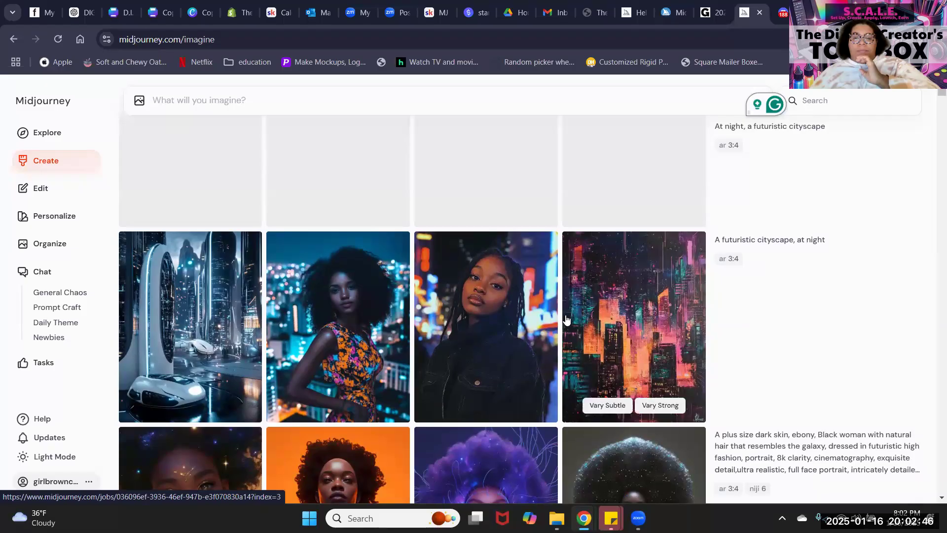
{"action": "left_click", "coordinate": [625, 319]}
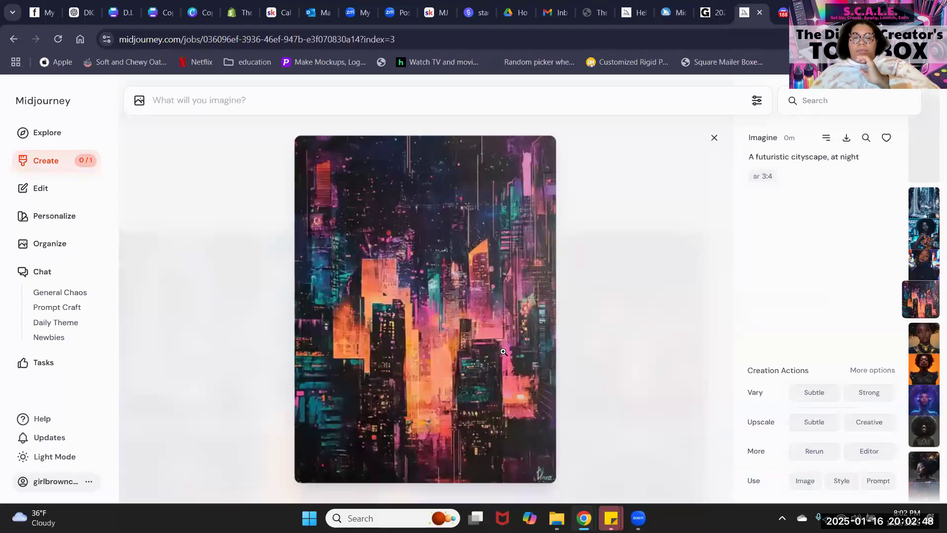
{"action": "scroll", "coordinate": [503, 351], "scroll_direction": "up", "scroll_amount": 1}
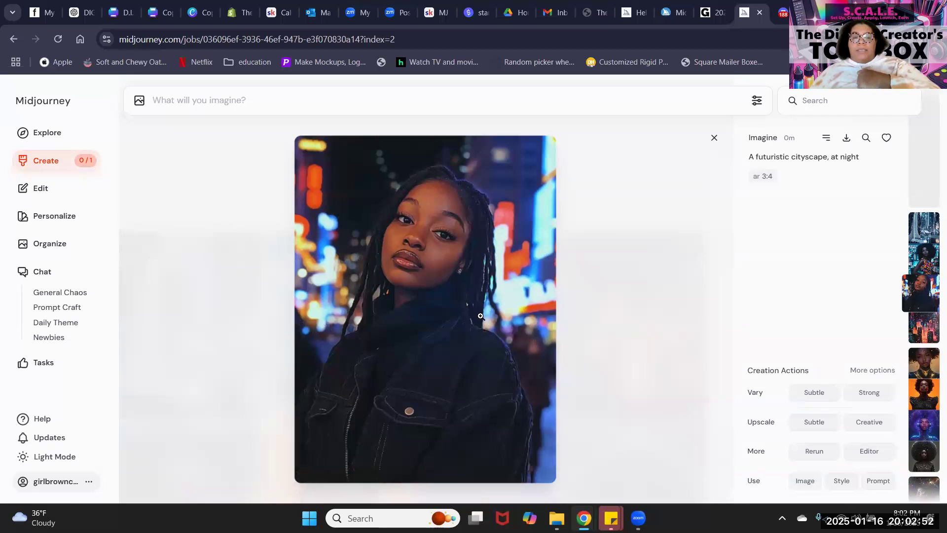
{"action": "scroll", "coordinate": [480, 315], "scroll_direction": "up", "scroll_amount": 1}
{"action": "scroll", "coordinate": [481, 315], "scroll_direction": "up", "scroll_amount": 1}
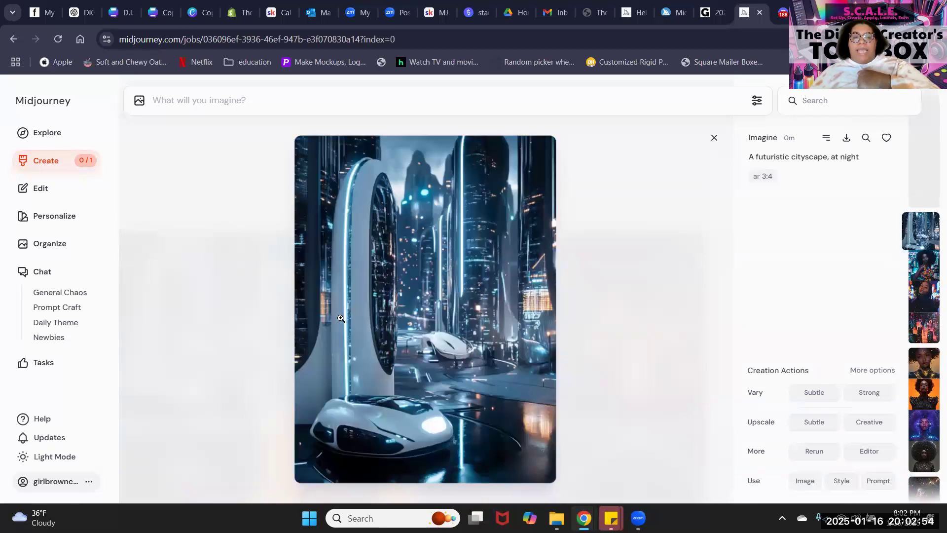
{"action": "scroll", "coordinate": [519, 340], "scroll_direction": "down", "scroll_amount": 2}
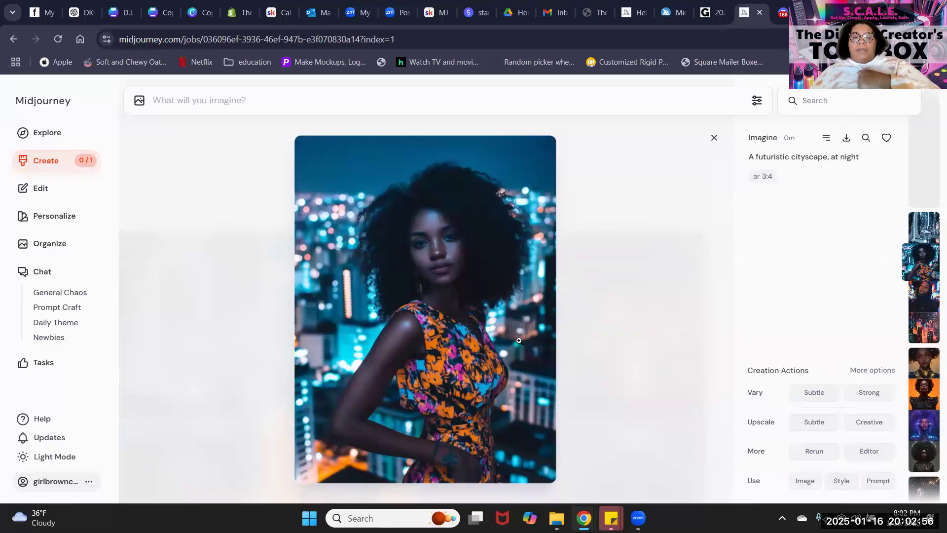
{"action": "scroll", "coordinate": [518, 340], "scroll_direction": "up", "scroll_amount": 3}
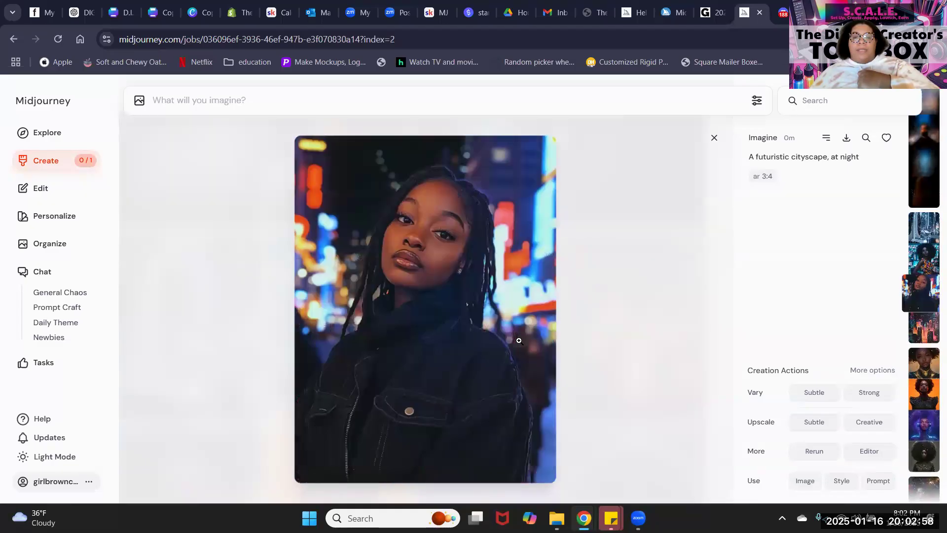
Examine the four "At night, a futuristic cityscape" images at full size, then compare both cityscape sets in the created images.
{"action": "scroll", "coordinate": [518, 340], "scroll_direction": "up", "scroll_amount": 1}
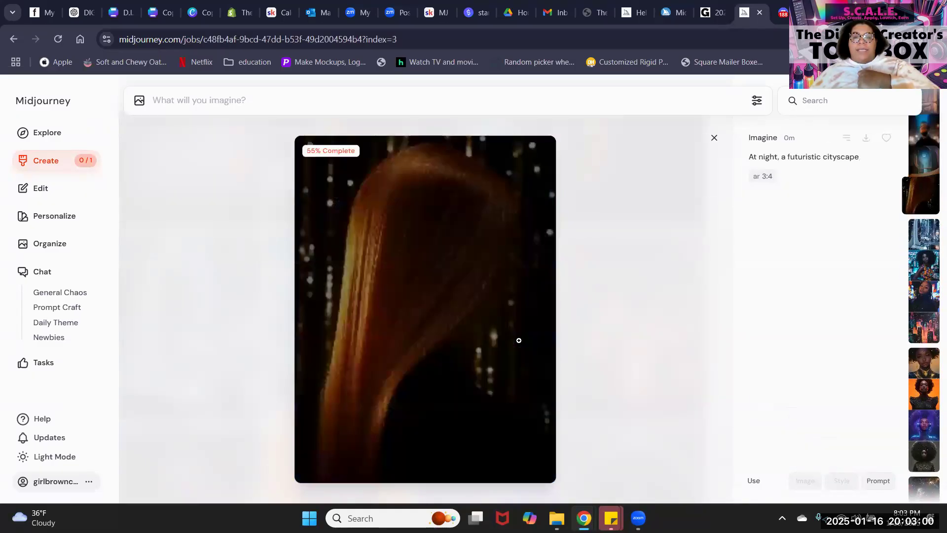
{"action": "scroll", "coordinate": [519, 340], "scroll_direction": "up", "scroll_amount": 1}
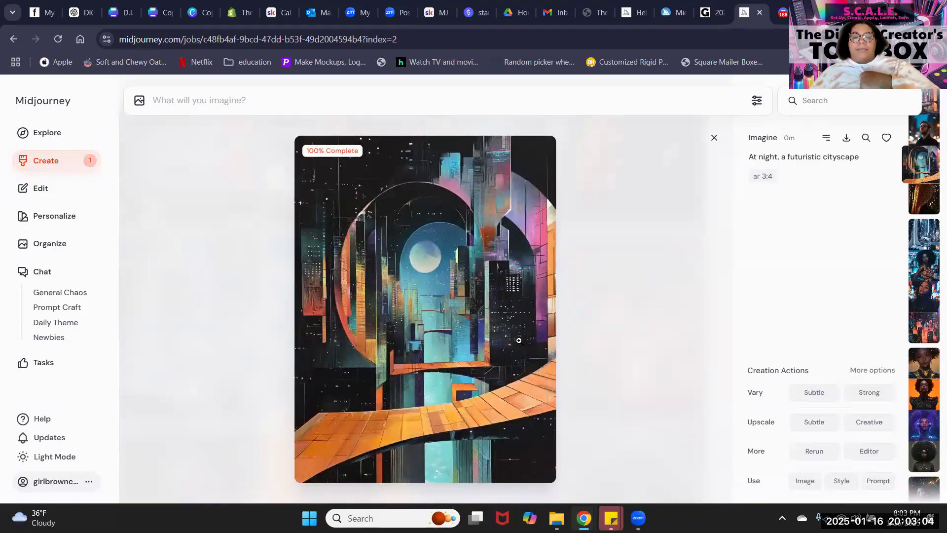
{"action": "scroll", "coordinate": [519, 340], "scroll_direction": "up", "scroll_amount": 1}
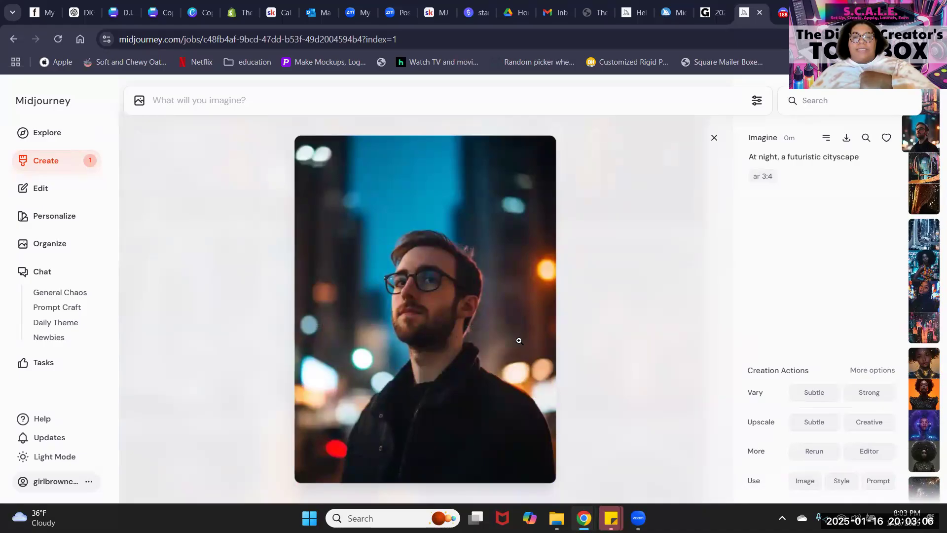
{"action": "scroll", "coordinate": [519, 340], "scroll_direction": "up", "scroll_amount": 1}
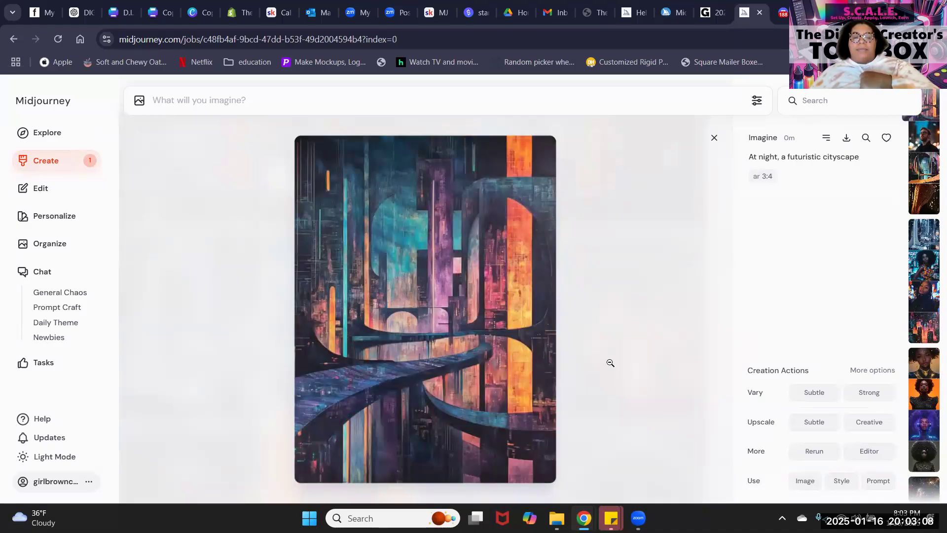
{"action": "left_click", "coordinate": [714, 138]}
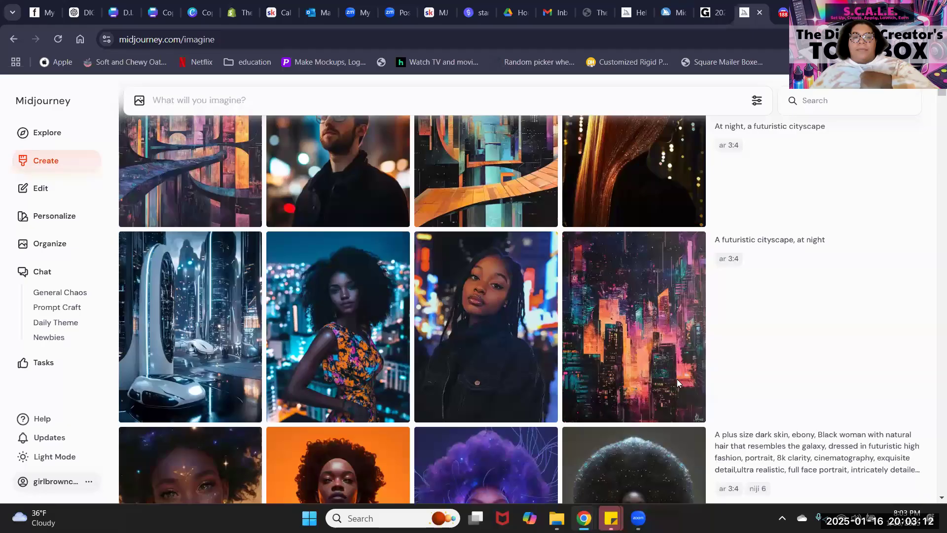
{"action": "scroll", "coordinate": [490, 219], "scroll_direction": "up", "scroll_amount": 1}
{"action": "scroll", "coordinate": [490, 219], "scroll_direction": "down", "scroll_amount": 1}
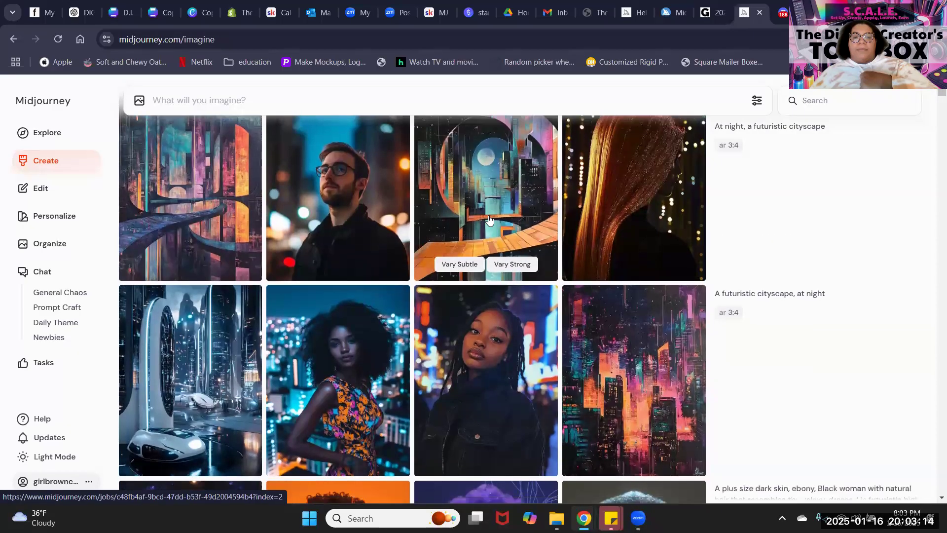
{"action": "scroll", "coordinate": [490, 219], "scroll_direction": "up", "scroll_amount": 2}
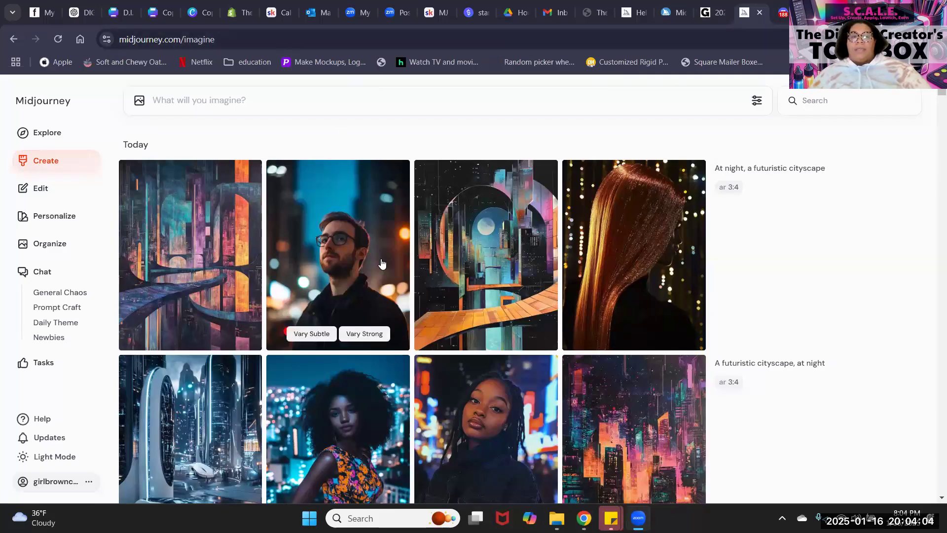
{"action": "scroll", "coordinate": [395, 209], "scroll_direction": "down", "scroll_amount": 5}
{"action": "scroll", "coordinate": [395, 209], "scroll_direction": "up", "scroll_amount": 5}
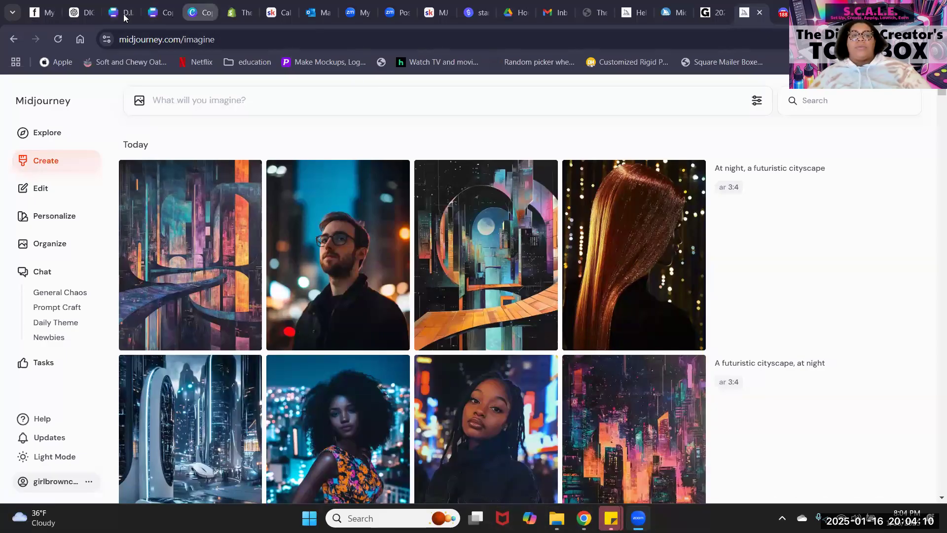
Switch to ChatGPT, close the Midjourney Ebook canvas, and view the chibi bride and groom image in the African American Wedding Art chat.
{"action": "left_click", "coordinate": [77, 14]}
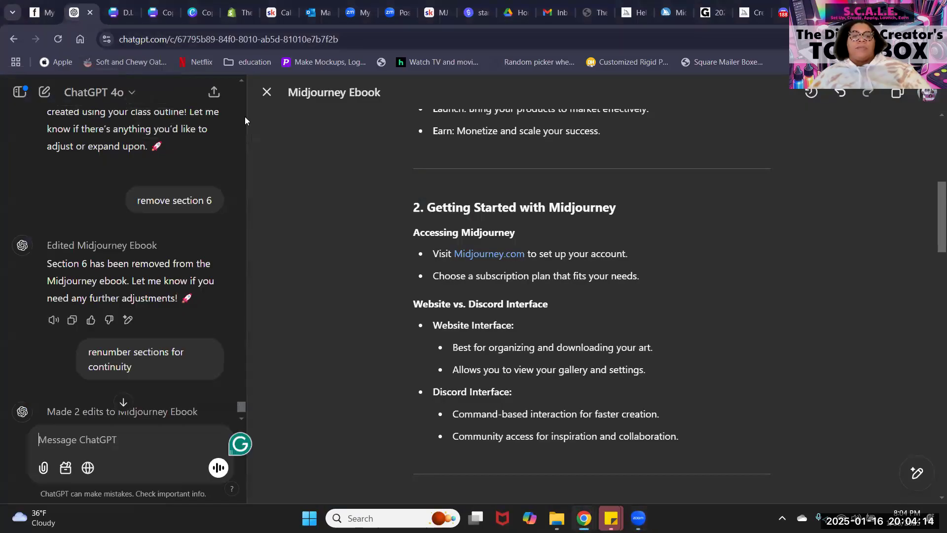
{"action": "left_click", "coordinate": [267, 91]}
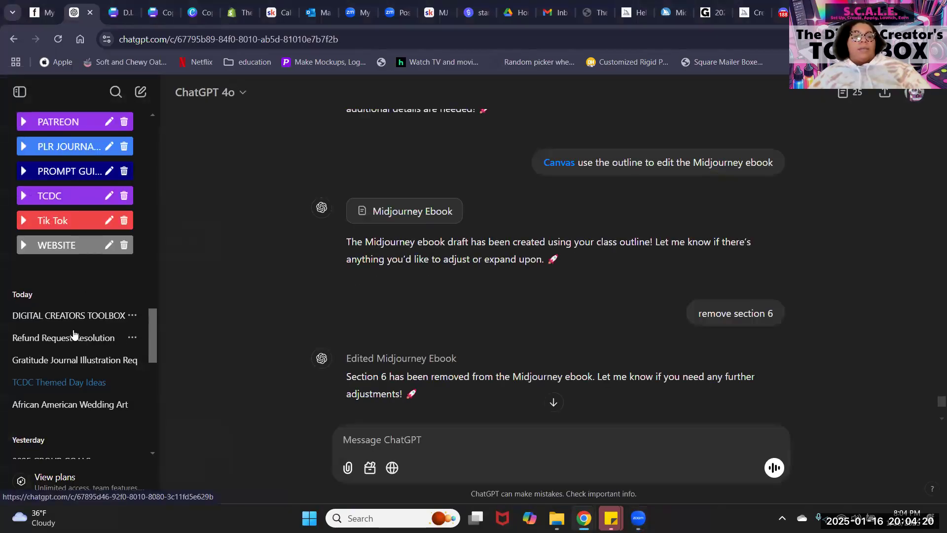
{"action": "scroll", "coordinate": [105, 228], "scroll_direction": "down", "scroll_amount": 4}
{"action": "left_click", "coordinate": [74, 225]}
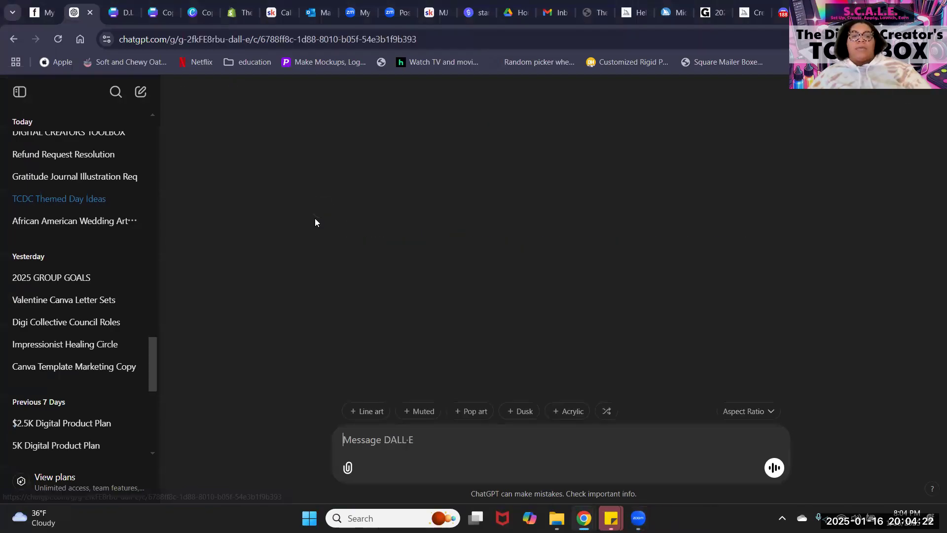
{"action": "scroll", "coordinate": [346, 212], "scroll_direction": "up", "scroll_amount": 10}
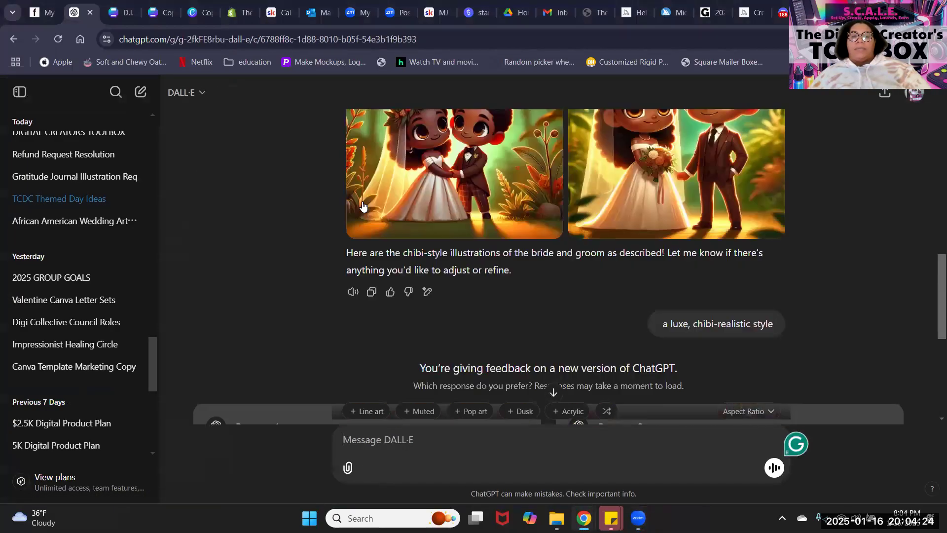
{"action": "scroll", "coordinate": [363, 205], "scroll_direction": "down", "scroll_amount": 5}
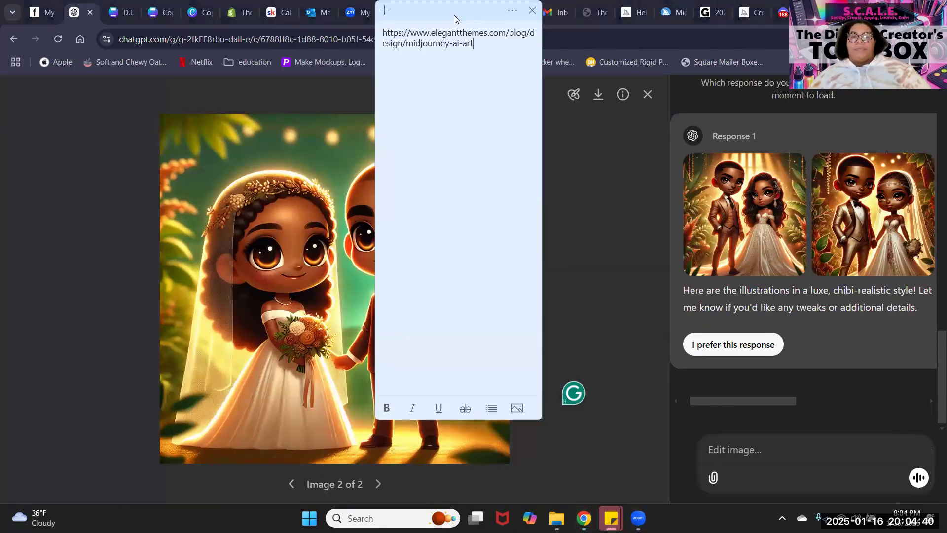
Move the sticky note containing the elegantthemes Midjourney link off the wedding couple image and keep it open in front.
{"action": "left_click_drag", "start_coordinate": [457, 10], "coordinate": [682, 47]}
{"action": "left_click", "coordinate": [760, 457]}
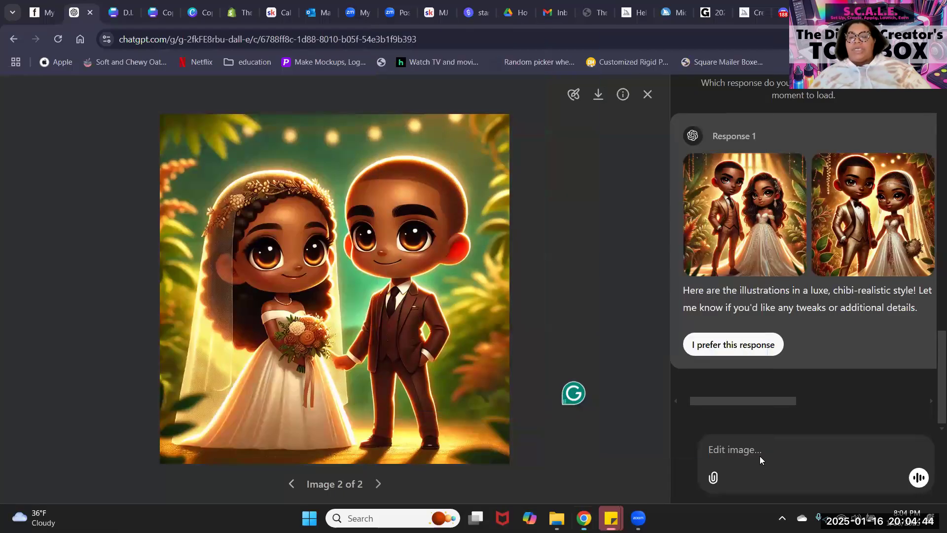
{"action": "left_click", "coordinate": [611, 517]}
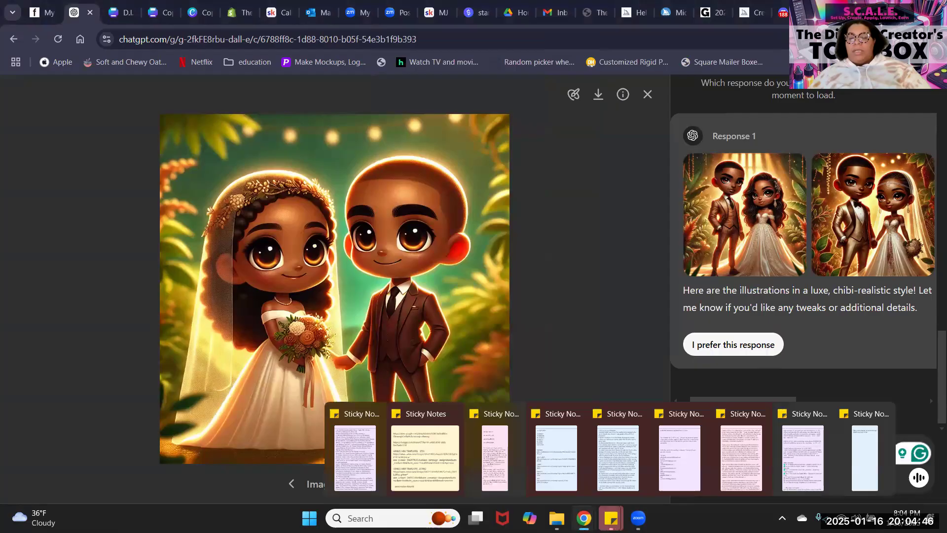
{"action": "left_click", "coordinate": [866, 447]}
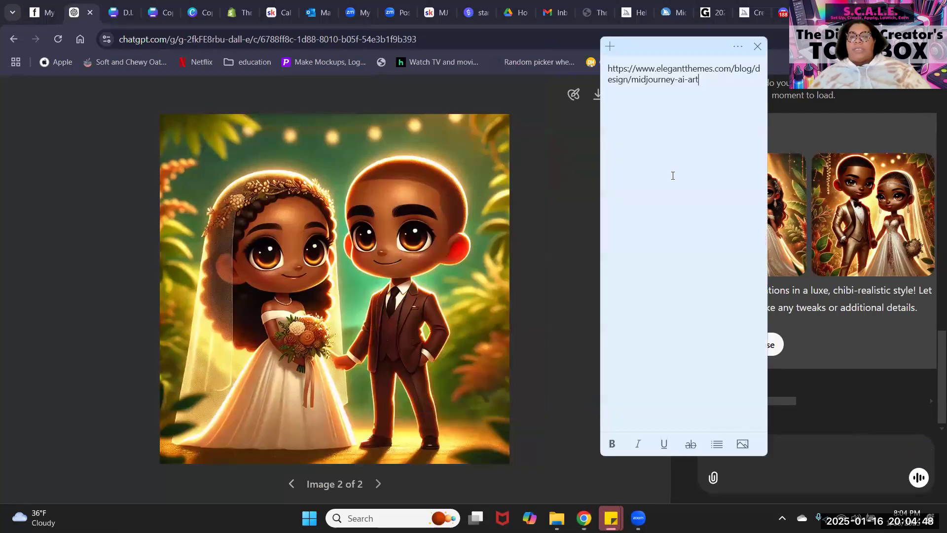
Start an image prompt a few lines below the link in the sticky note with "a chibi style african american man and woman,".
{"action": "key", "text": "Return"}
{"action": "key", "text": "Return"}
{"action": "key", "text": "Return"}
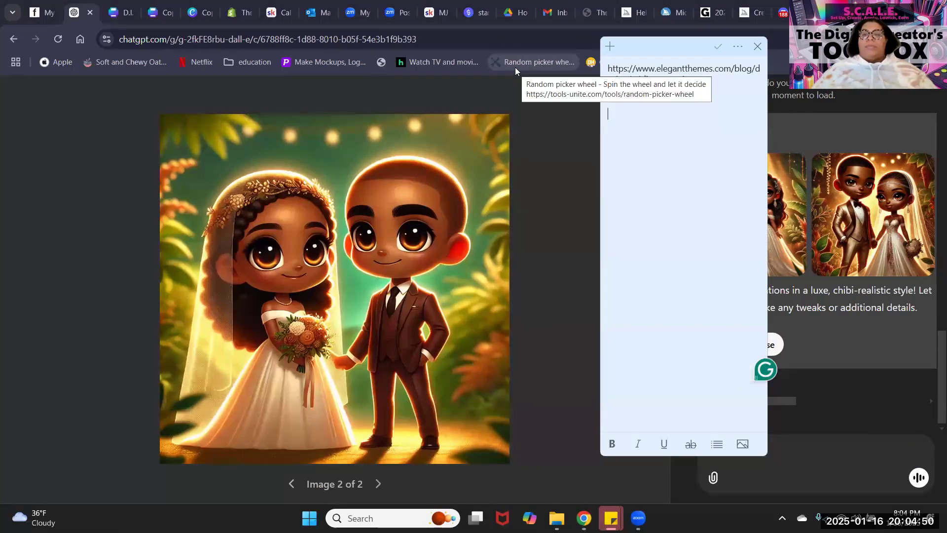
{"action": "type", "text": "a"}
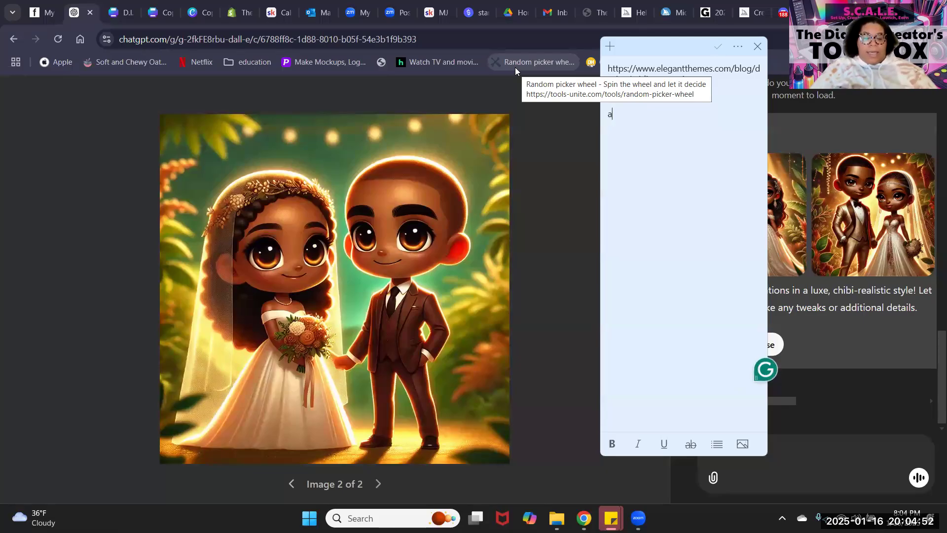
{"action": "type", "text": " chib"}
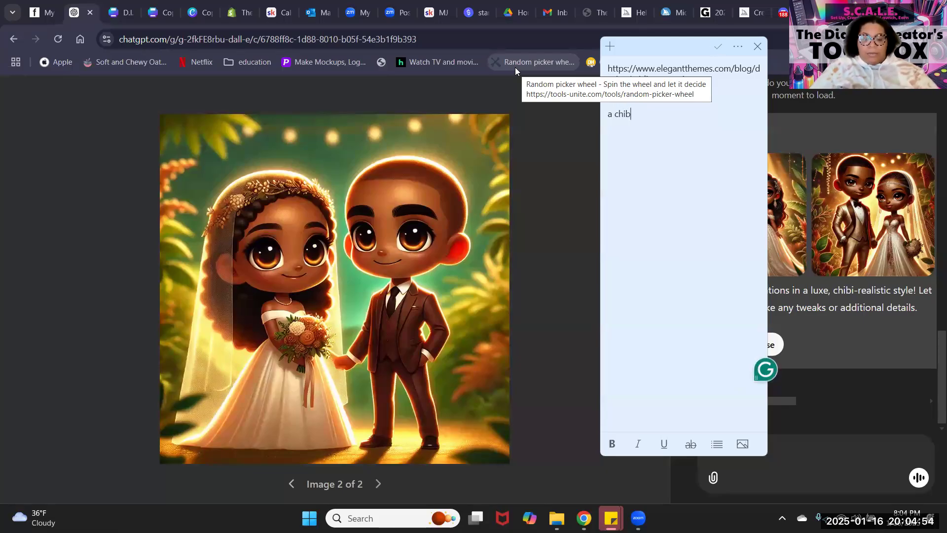
{"action": "type", "text": "i style "}
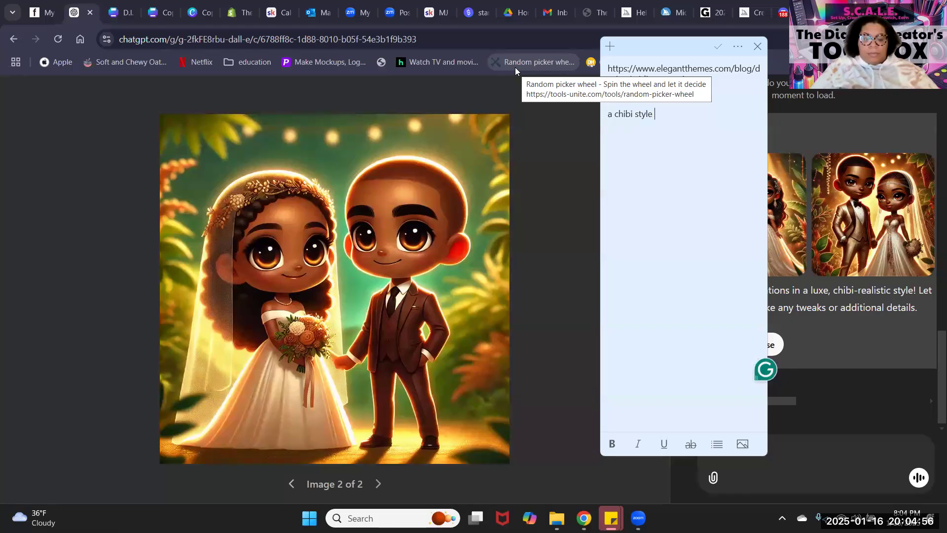
{"action": "type", "text": "african a"}
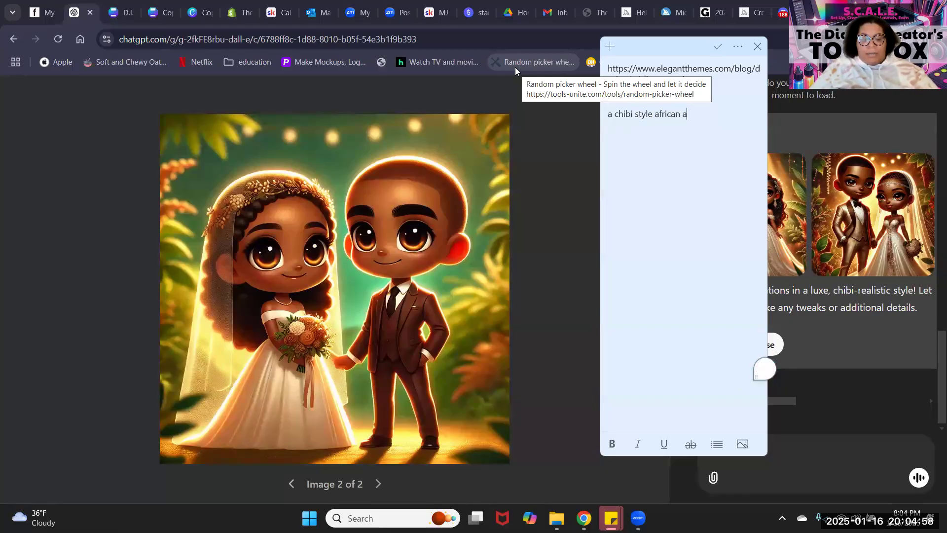
{"action": "type", "text": "merican "}
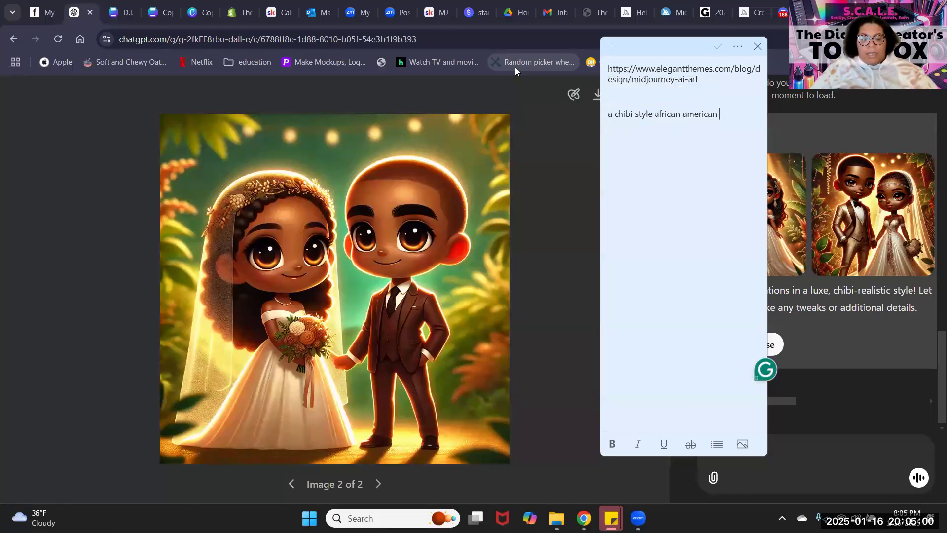
{"action": "type", "text": "man and woma"}
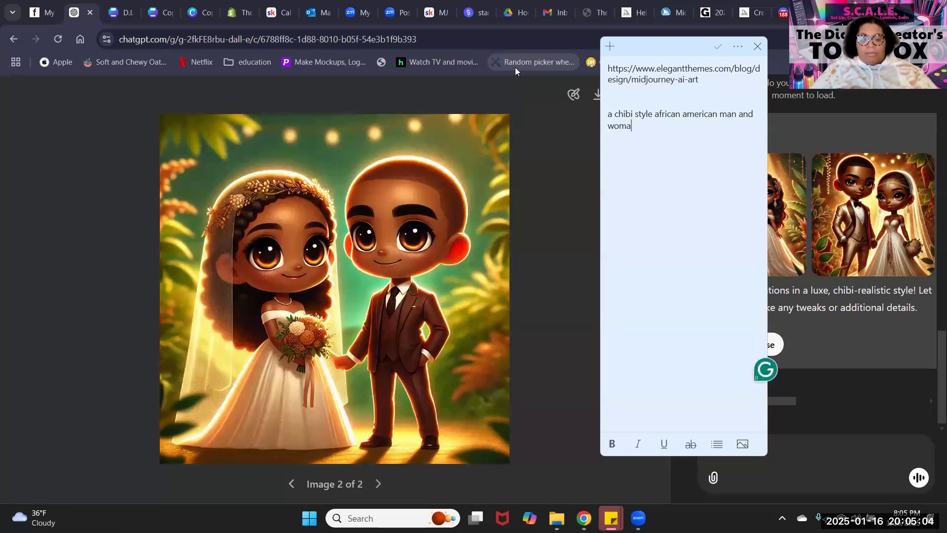
{"action": "type", "text": "n, sg"}
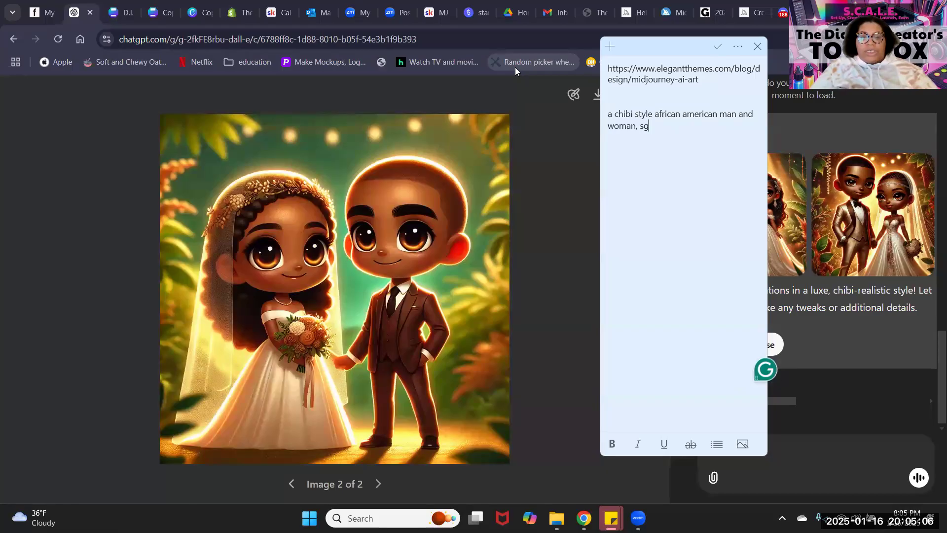
Continue the sticky note prompt with the bride's outfit: "she is wearing a bridal gown".
{"action": "key", "text": "BackSpace"}
{"action": "type", "text": "he"}
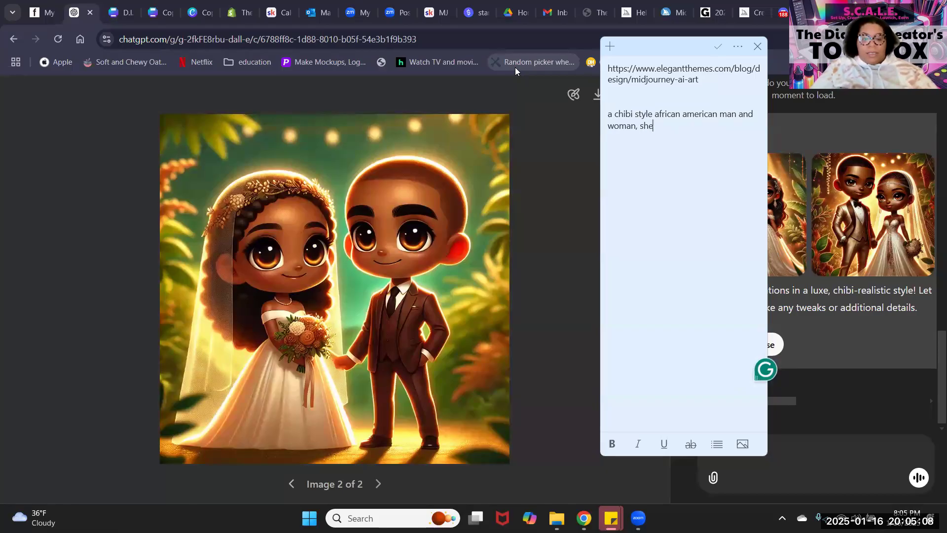
{"action": "type", "text": " is weari"}
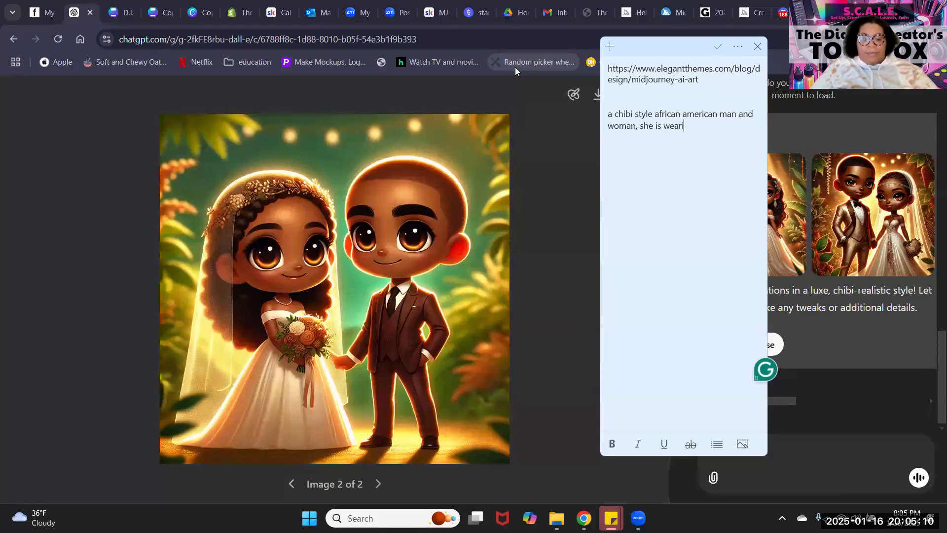
{"action": "type", "text": "ng a bridal "}
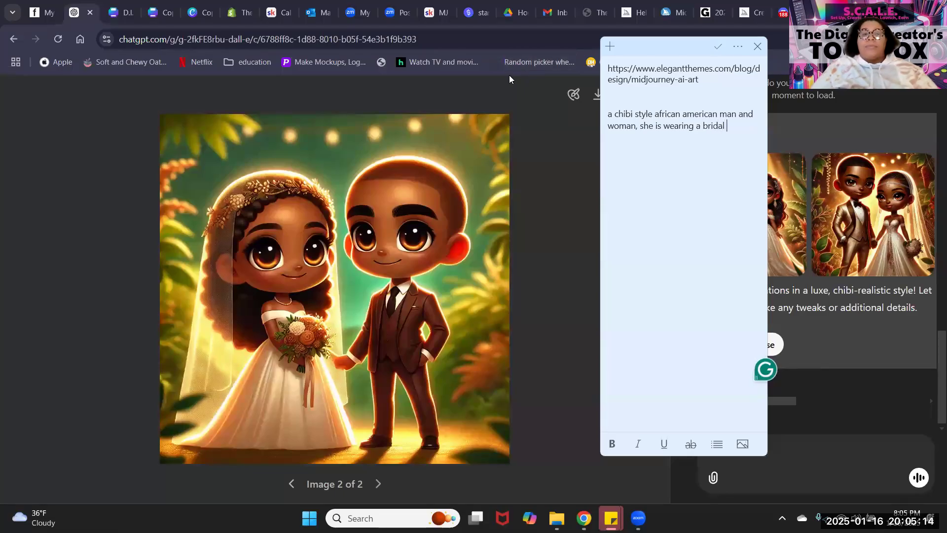
{"action": "type", "text": "gown"}
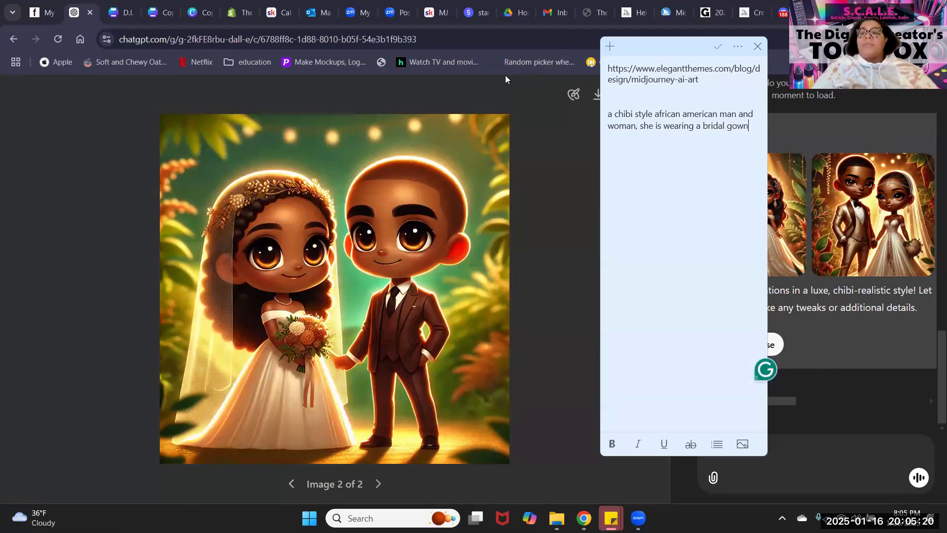
Add ", without sleeves" to the bridal gown description in the prompt.
{"action": "type", "text": ", the shou"}
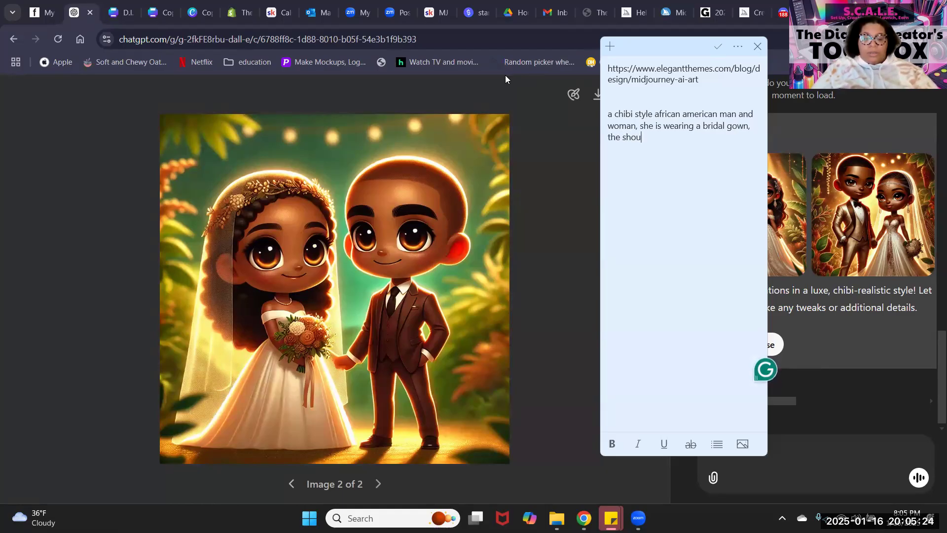
{"action": "key", "text": "BackSpace"}
{"action": "key", "text": "BackSpace"}
{"action": "key", "text": "BackSpace"}
{"action": "key", "text": "BackSpace"}
{"action": "key", "text": "BackSpace"}
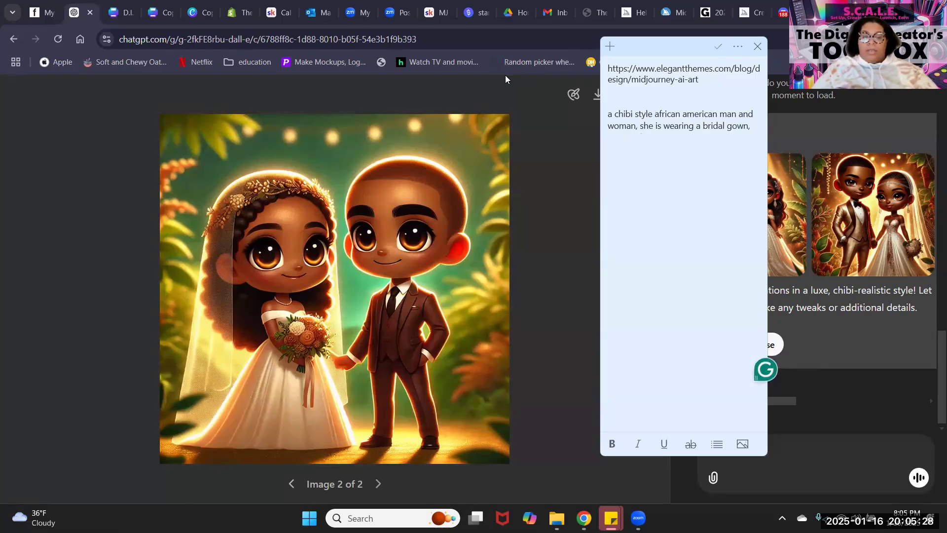
{"action": "type", "text": "witho"}
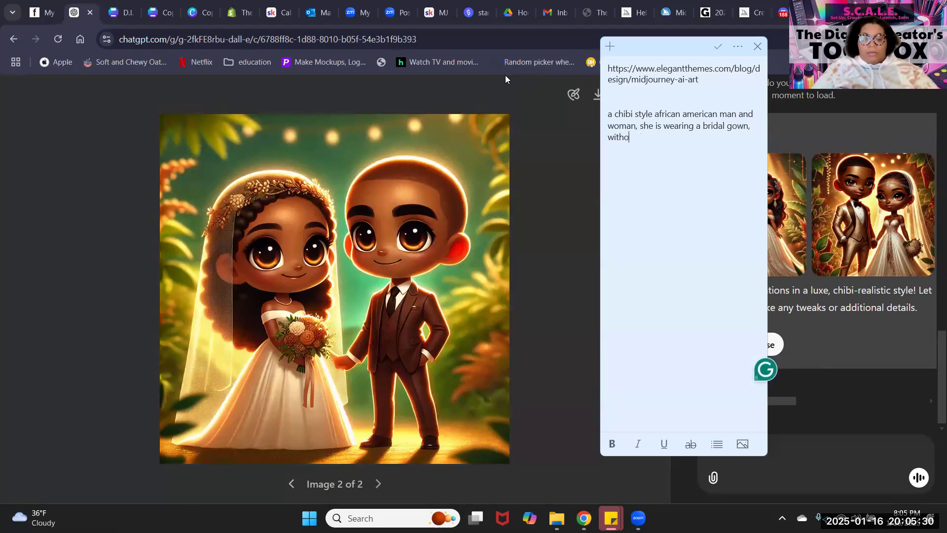
{"action": "type", "text": "ut"}
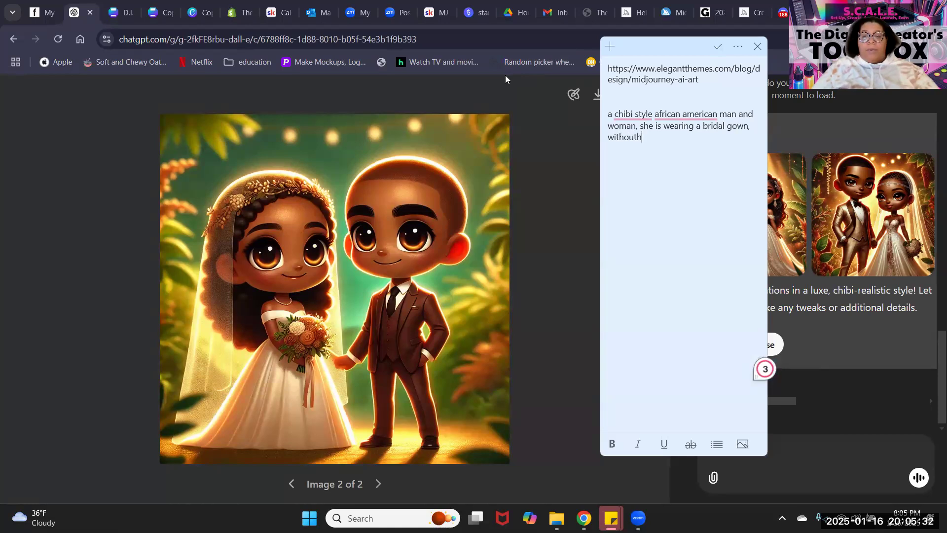
{"action": "key", "text": "BackSpace"}
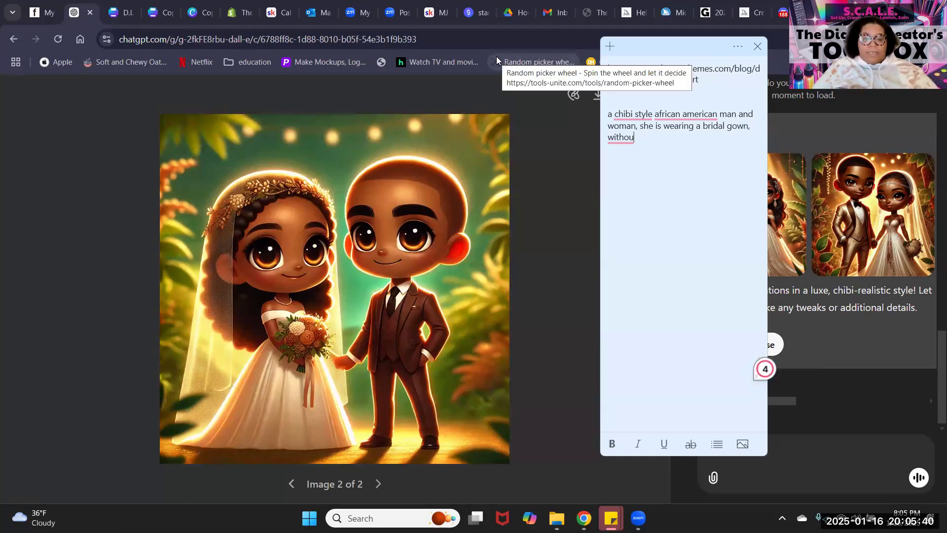
{"action": "type", "text": "ee"}
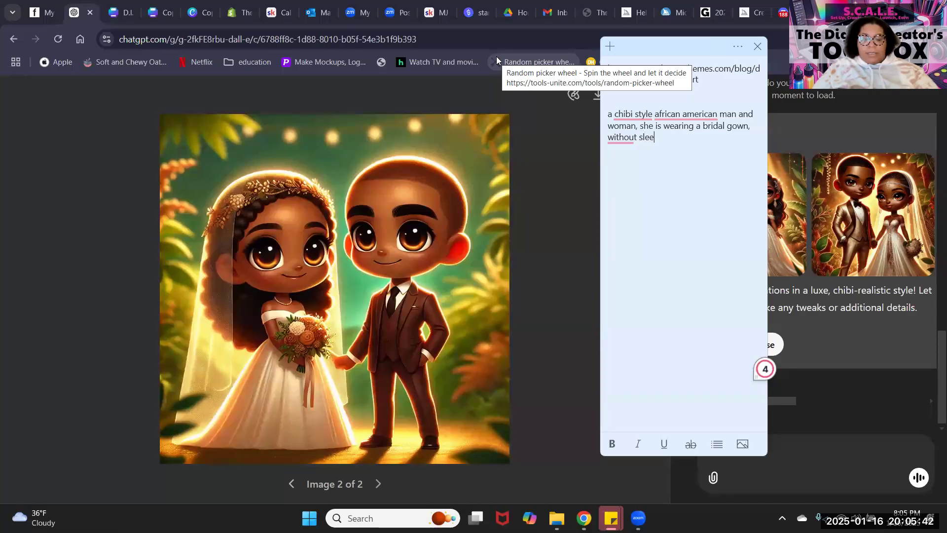
{"action": "type", "text": "ves"}
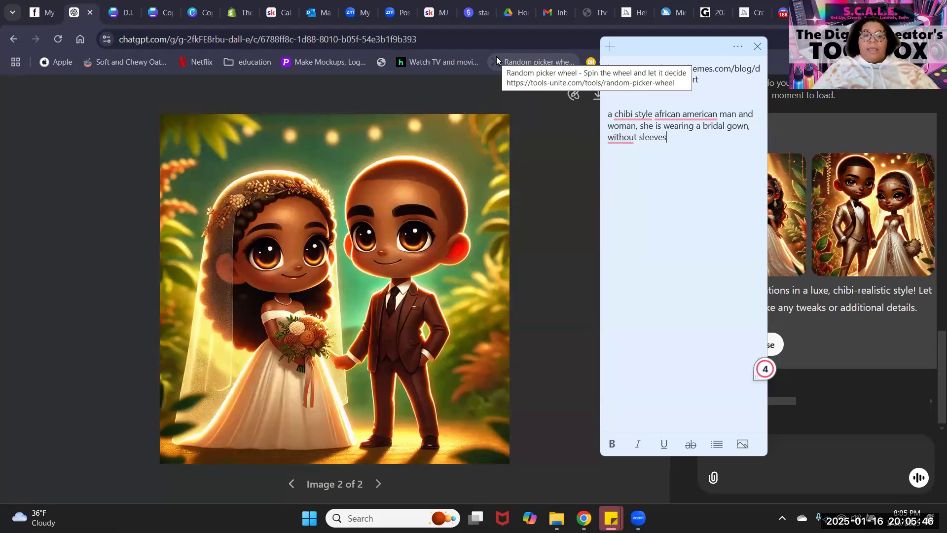
Extend the bride's description in the prompt with ", carrying a bouquet".
{"action": "type", "text": ", carr"}
{"action": "key", "text": "BackSpace"}
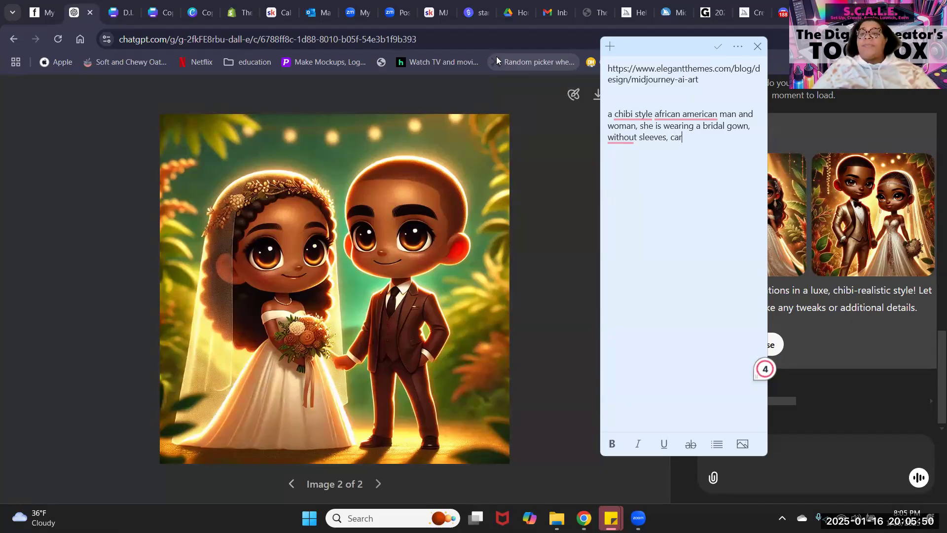
{"action": "type", "text": "ryin"}
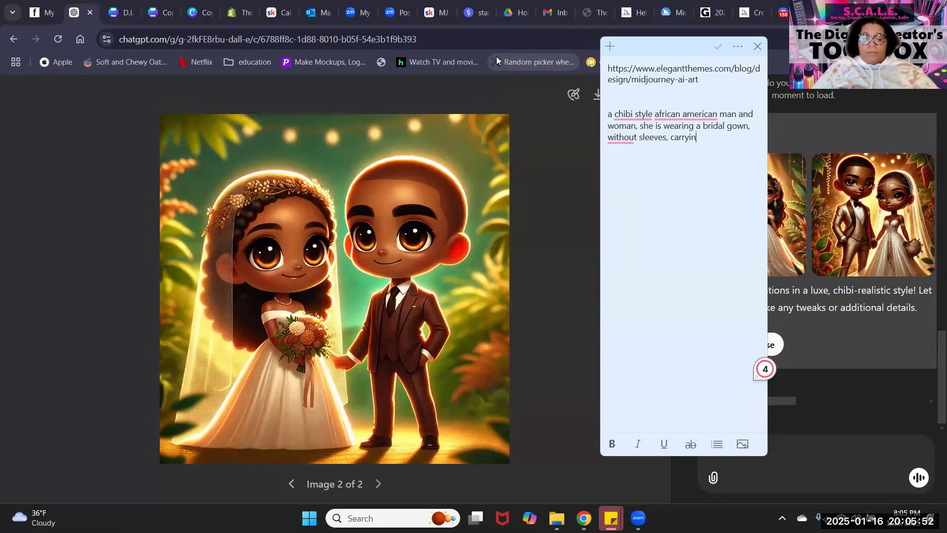
{"action": "type", "text": "g a bouquet"}
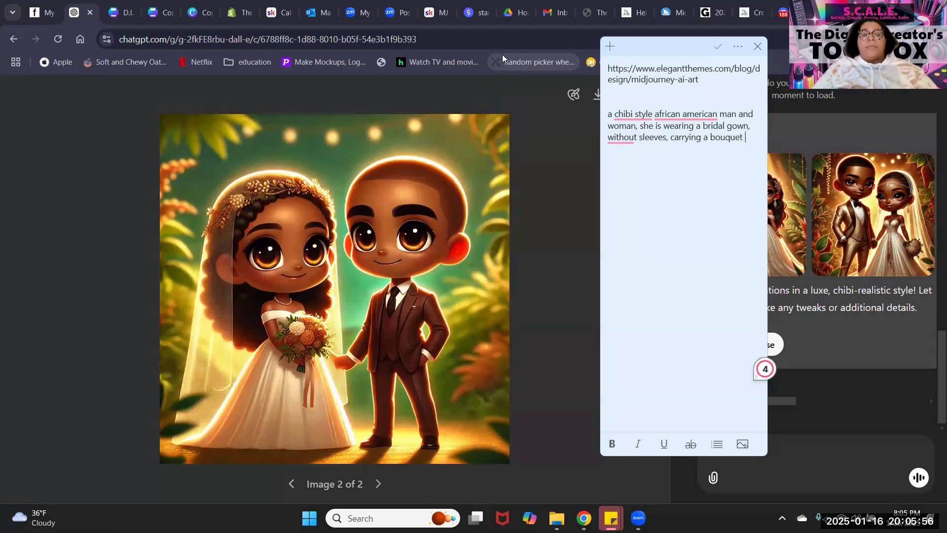
Finish the bride's description with "and wearing a veil with an ornate gold headband".
{"action": "type", "text": " and"}
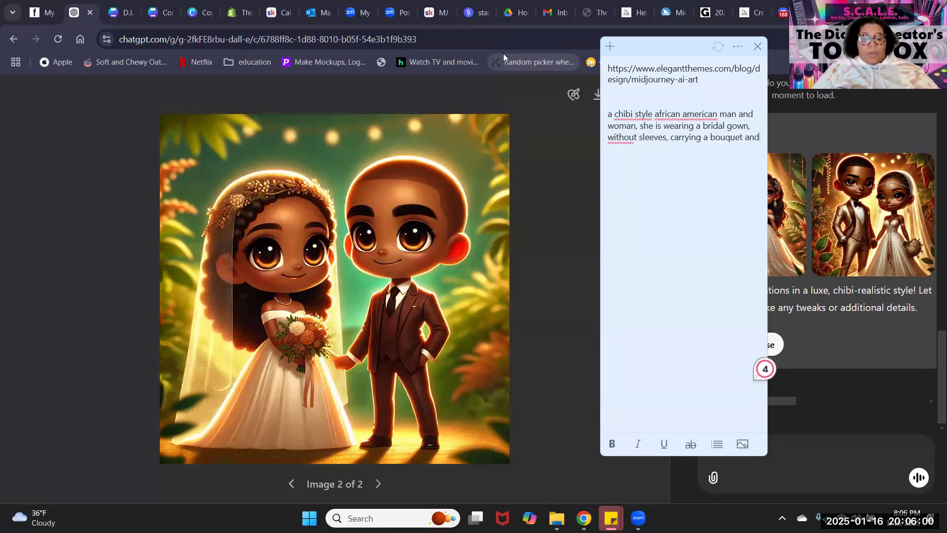
{"action": "type", "text": " wearing "}
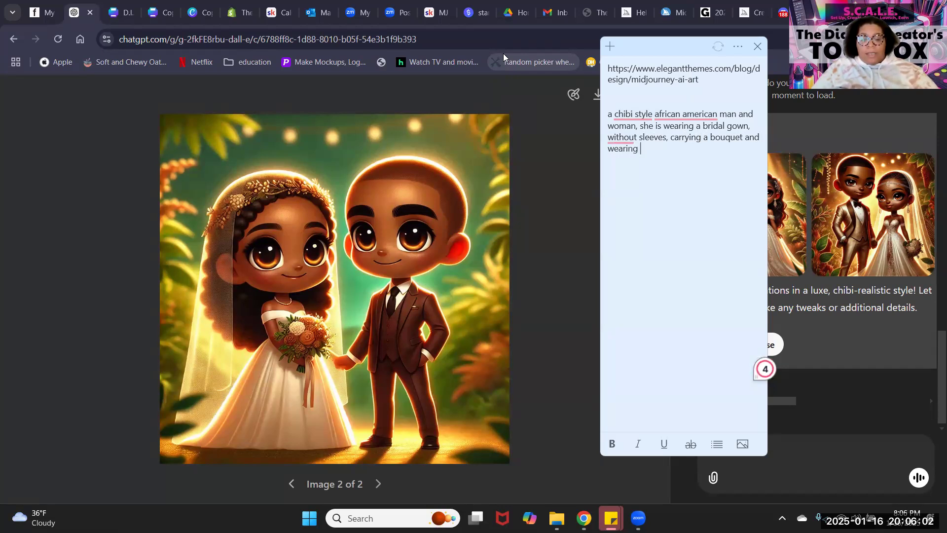
{"action": "type", "text": "a veil with"}
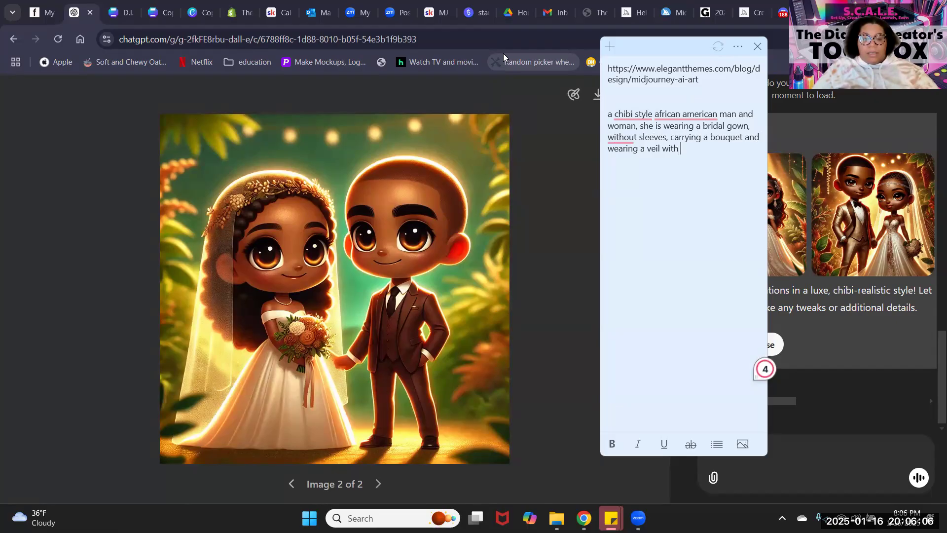
{"action": "type", "text": " a"}
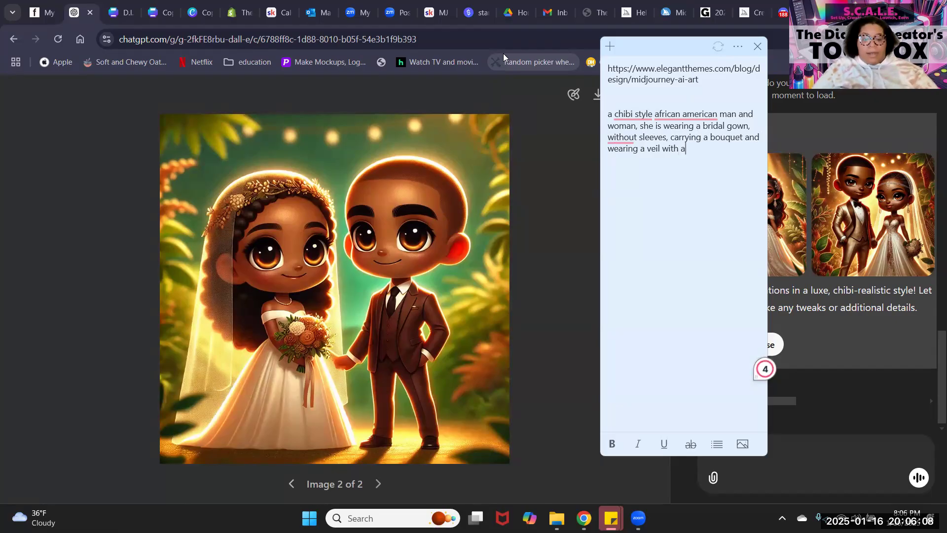
{"action": "type", "text": "n orn"}
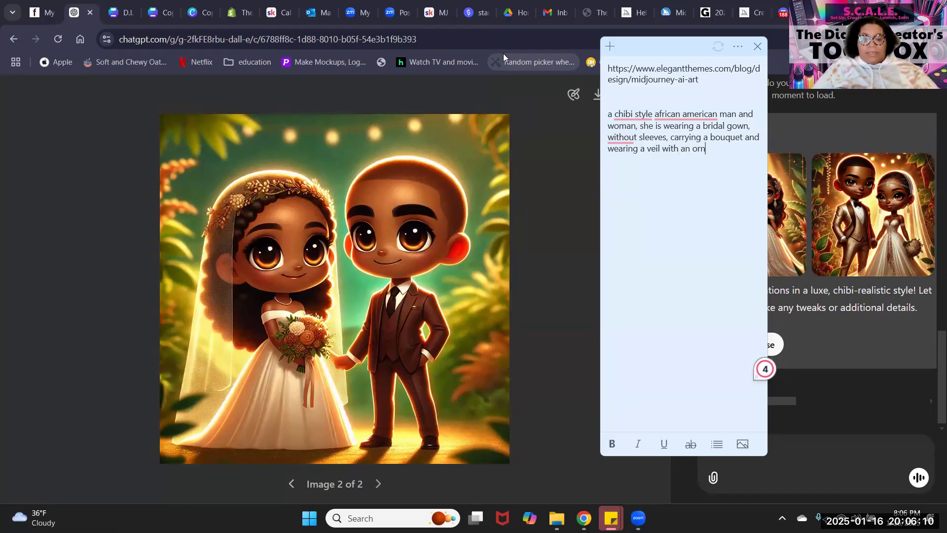
{"action": "type", "text": "ate gold"}
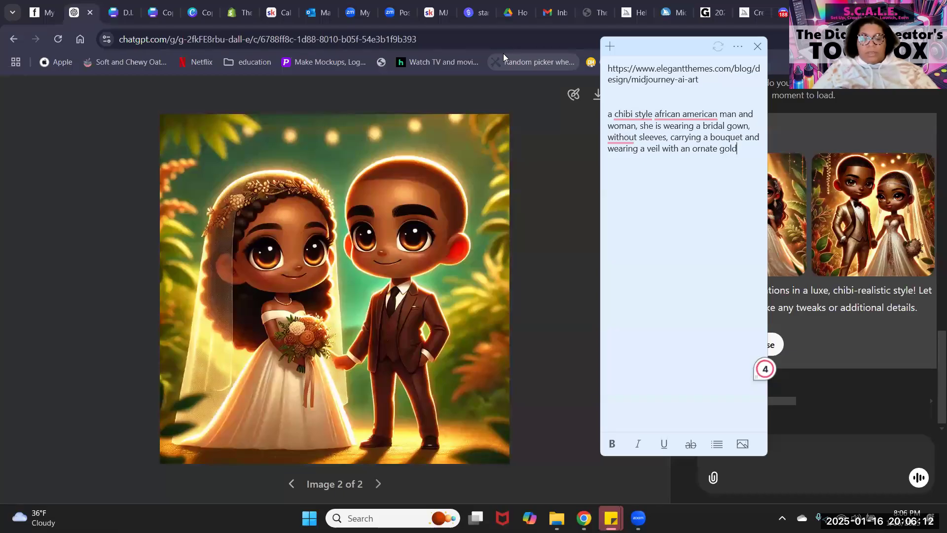
{"action": "type", "text": " headband"}
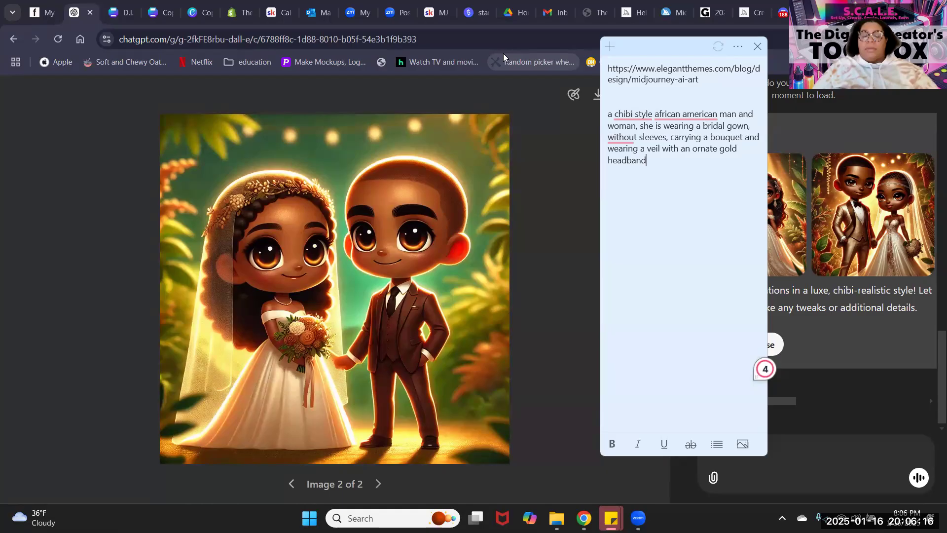
Start the groom's description in the sticky note prompt with ". He is cleanshaven, no mustache".
{"action": "type", "text": ". He is"}
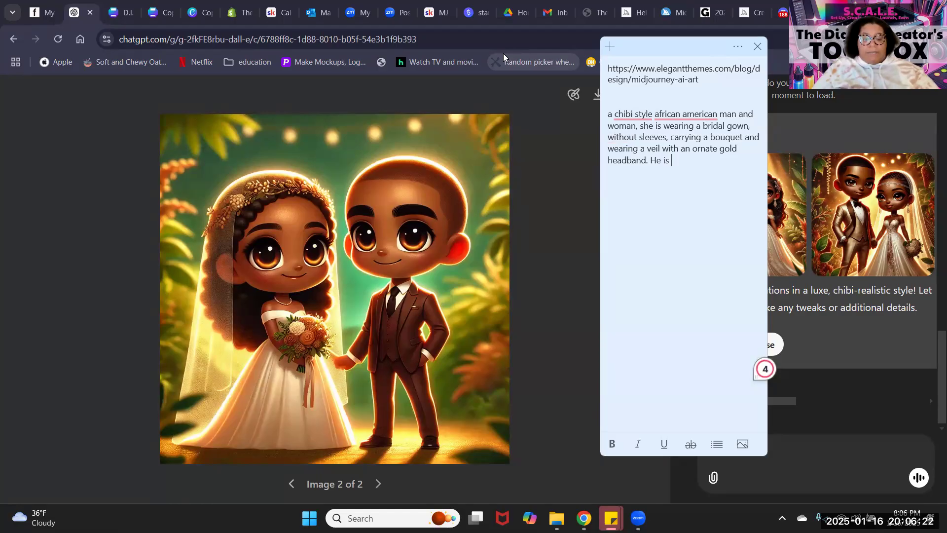
{"action": "type", "text": " cleans"}
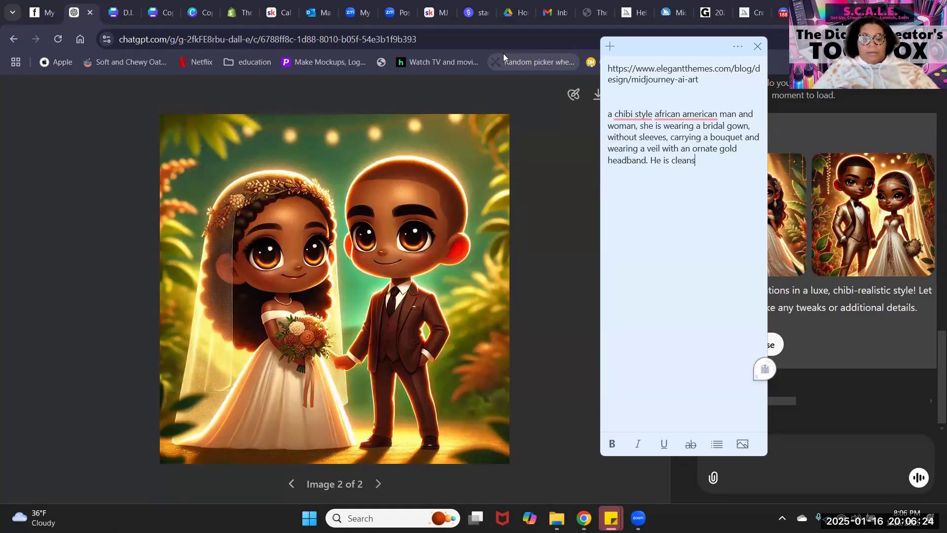
{"action": "type", "text": "haven"}
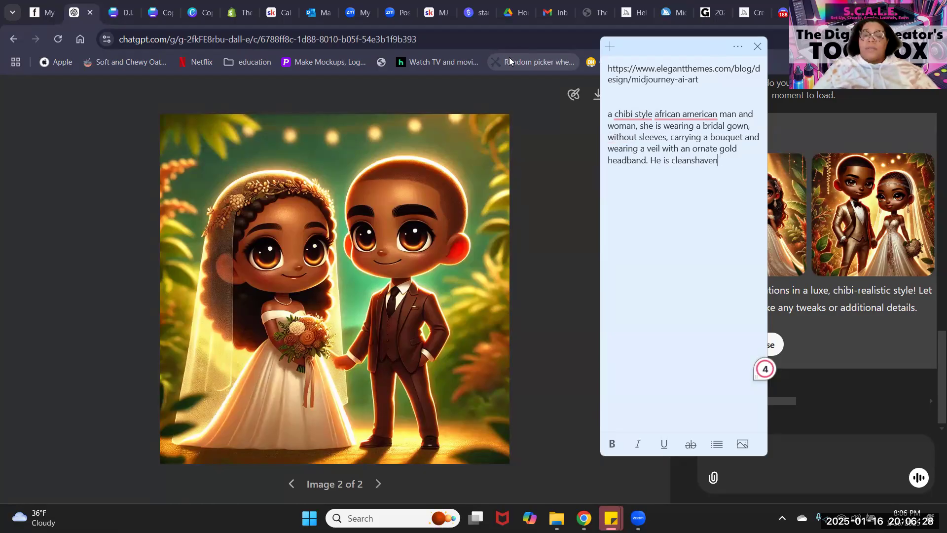
{"action": "type", "text": ", no musta"}
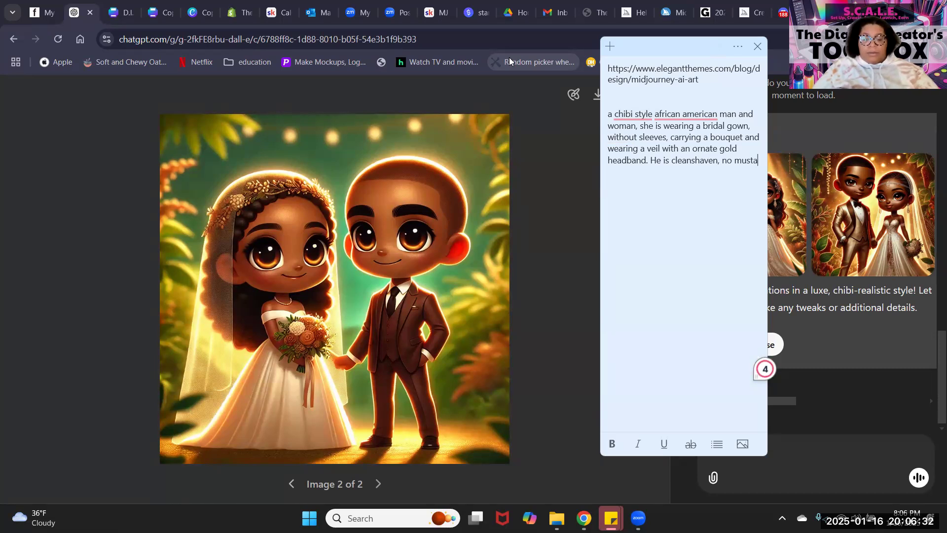
{"action": "type", "text": "chew"}
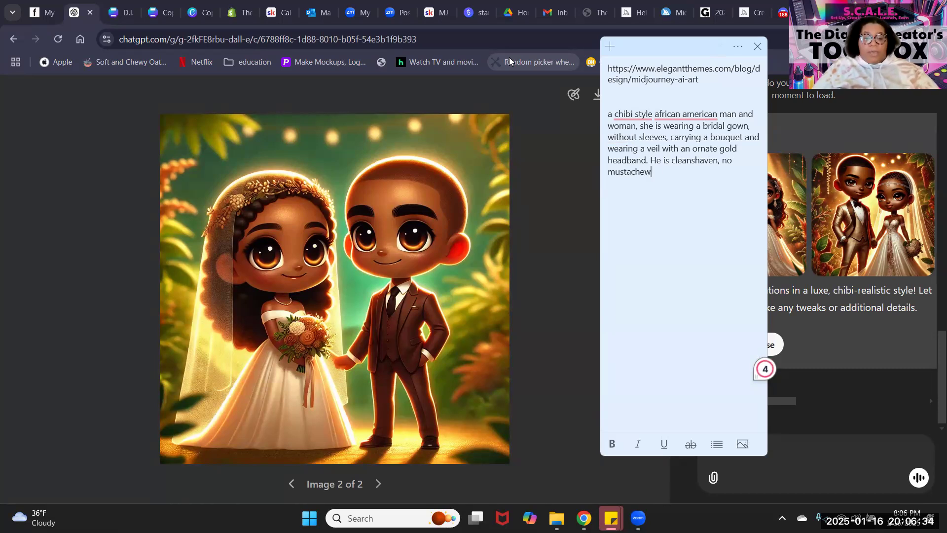
Describe the groom's outfit in the prompt as "wearing a 3 piece brown suit with a white shirt and matching necktie.".
{"action": "type", "text": "earing a "}
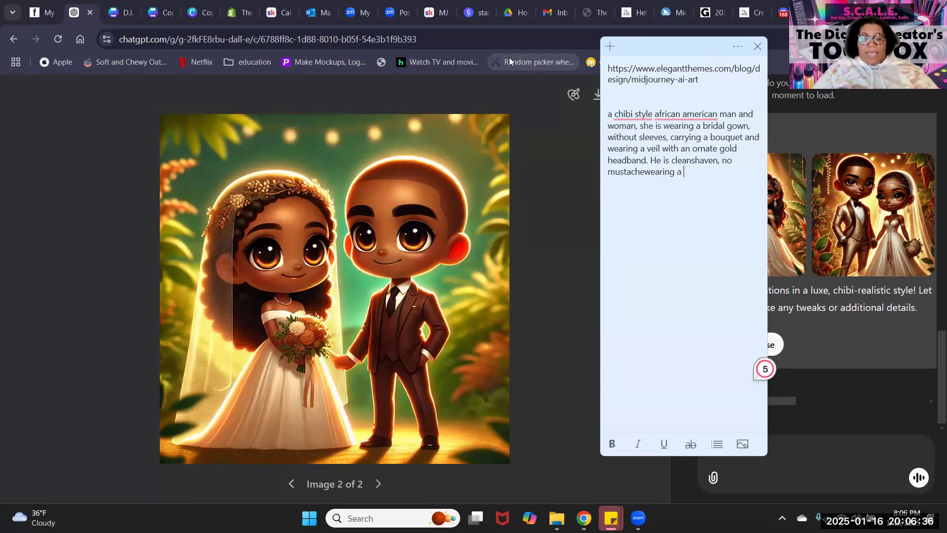
{"action": "type", "text": "3 piece brow"}
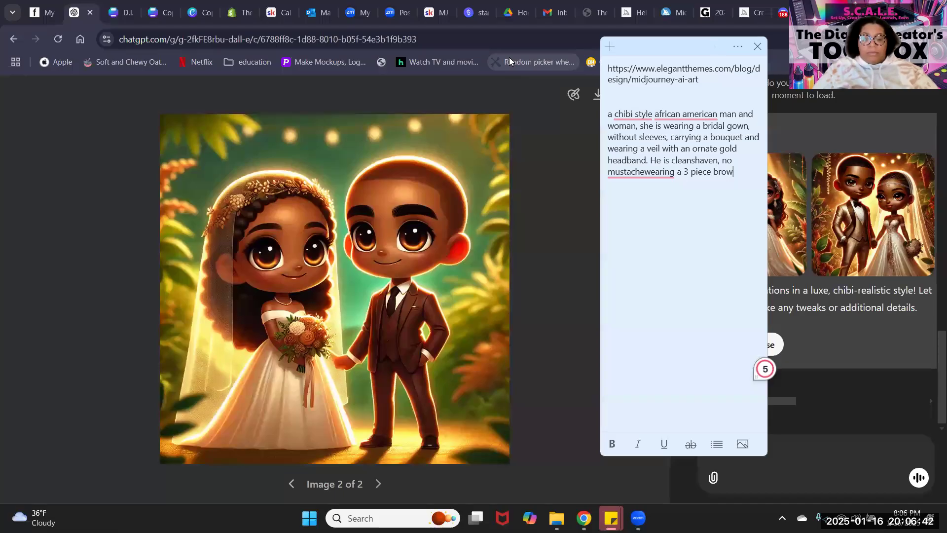
{"action": "type", "text": "n suit"}
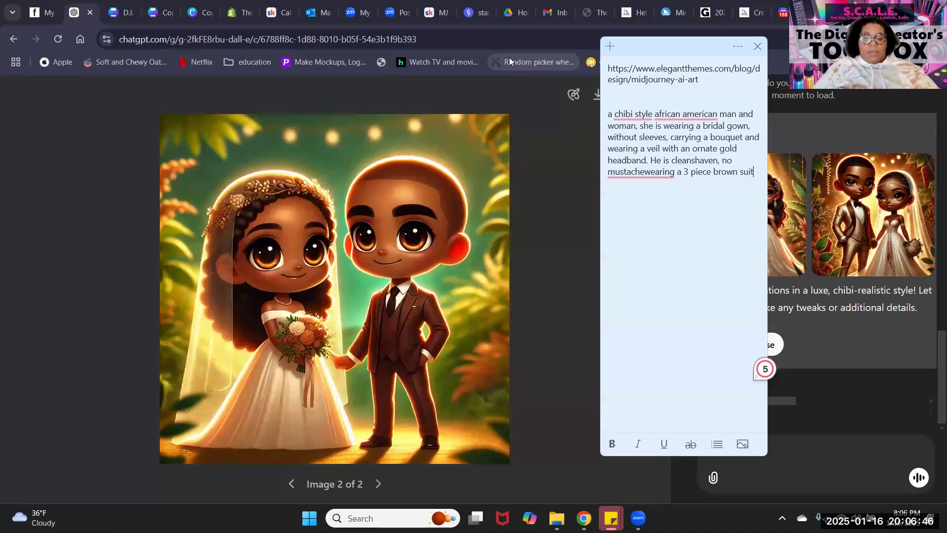
{"action": "type", "text": " with a "}
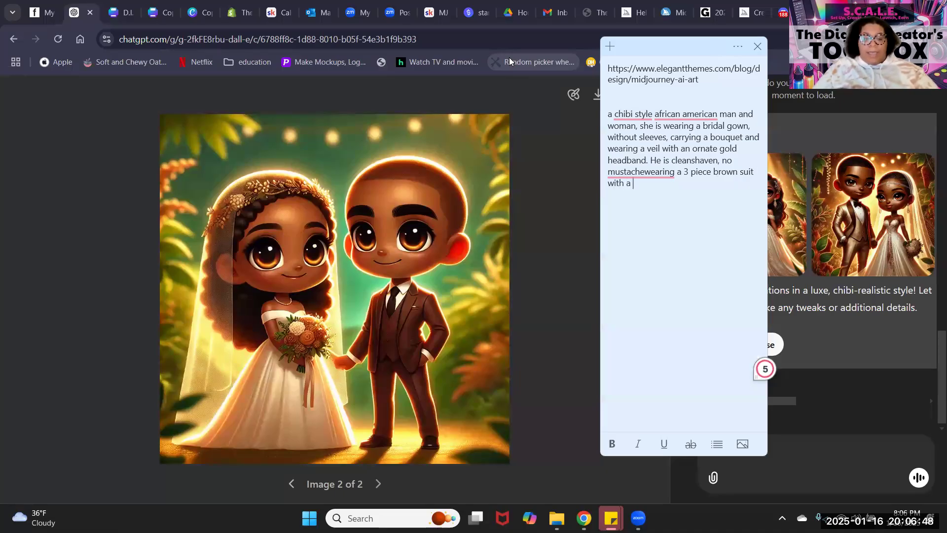
{"action": "type", "text": "white "}
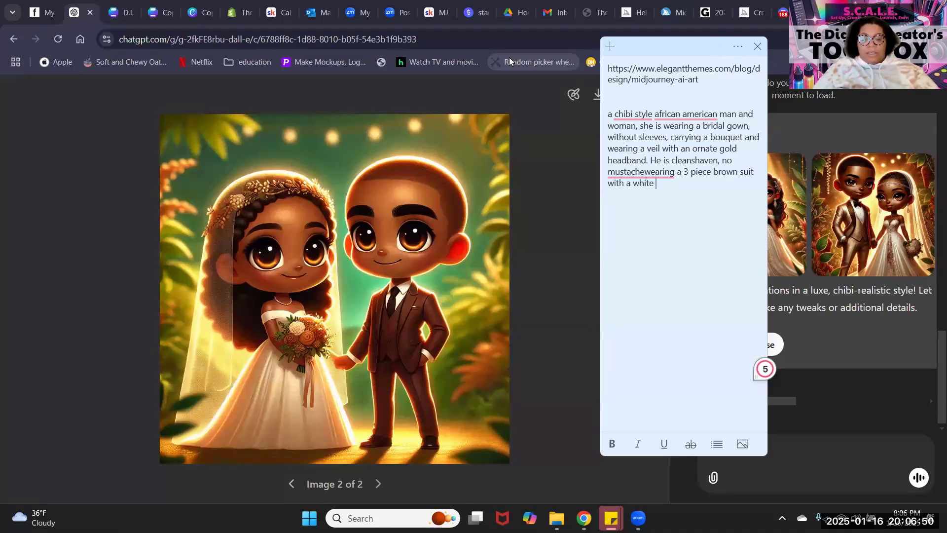
{"action": "type", "text": "shirt"}
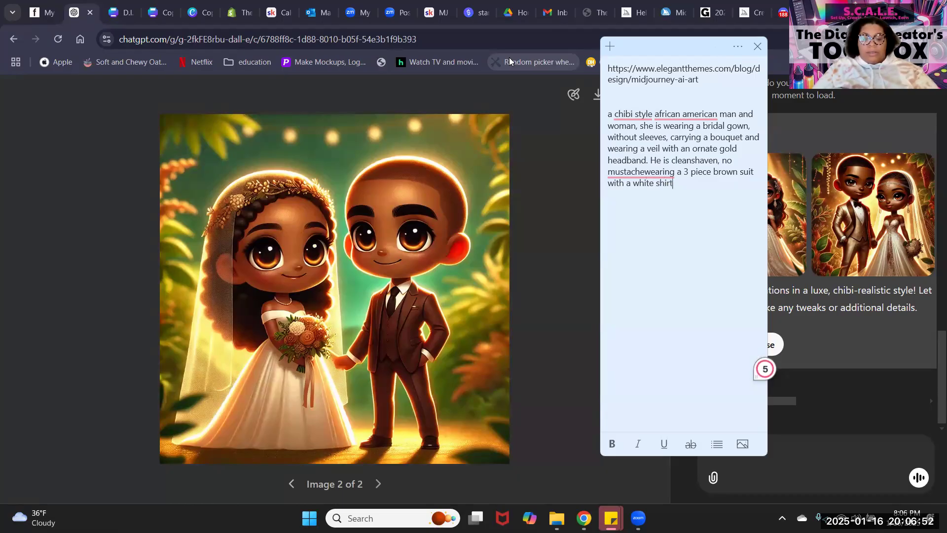
{"action": "type", "text": " and matching necktie. he is "}
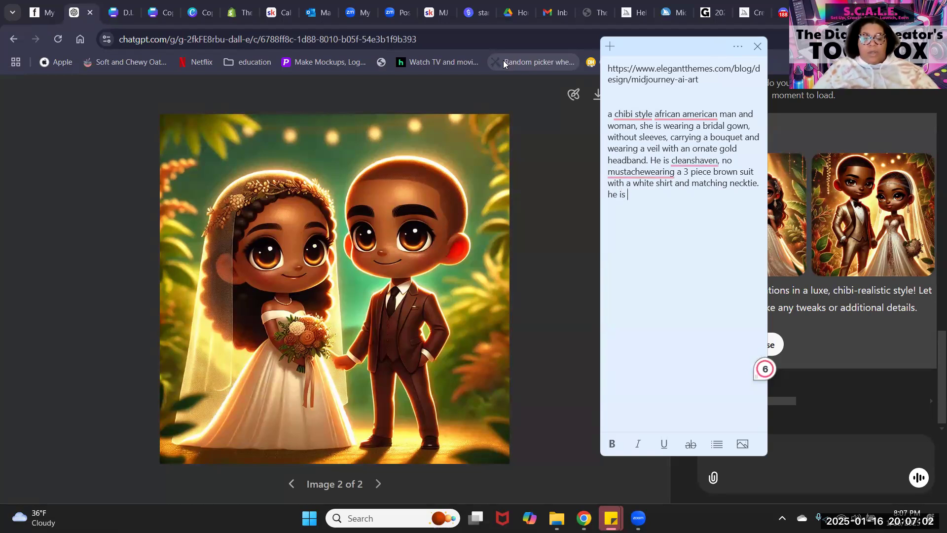
Add the groom's pose to the prompt: "he is holding her hand and his other hand is in his pocket".
{"action": "type", "text": "hold"}
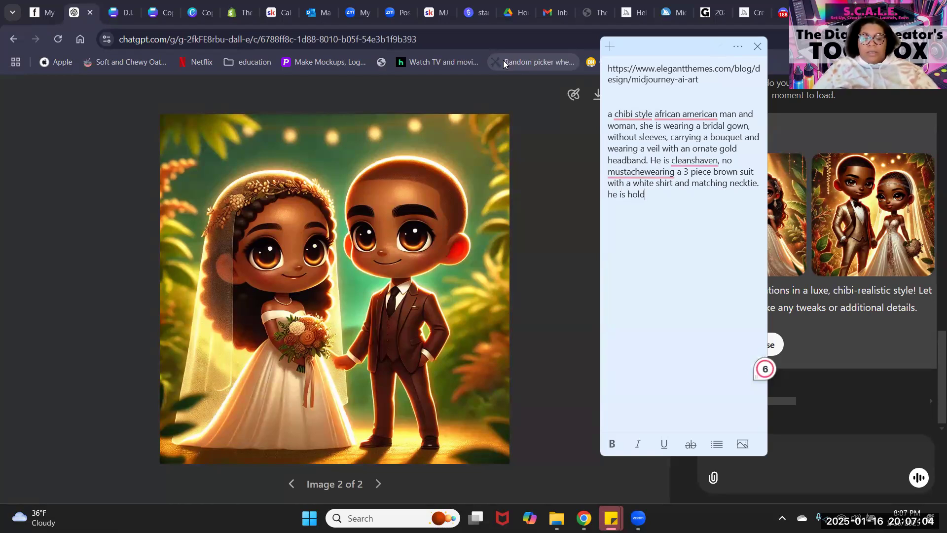
{"action": "type", "text": "ing her hand and his other hand is in h"}
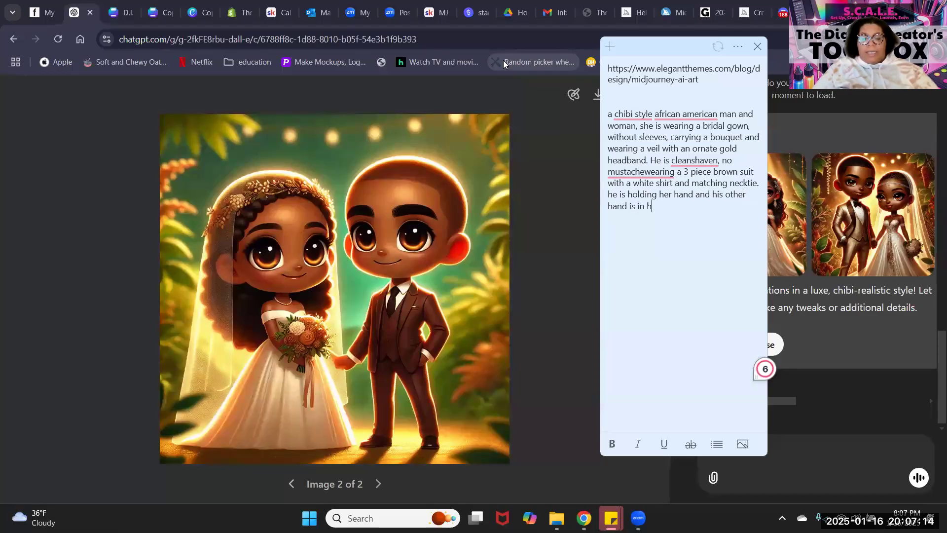
{"action": "type", "text": "is pocket"}
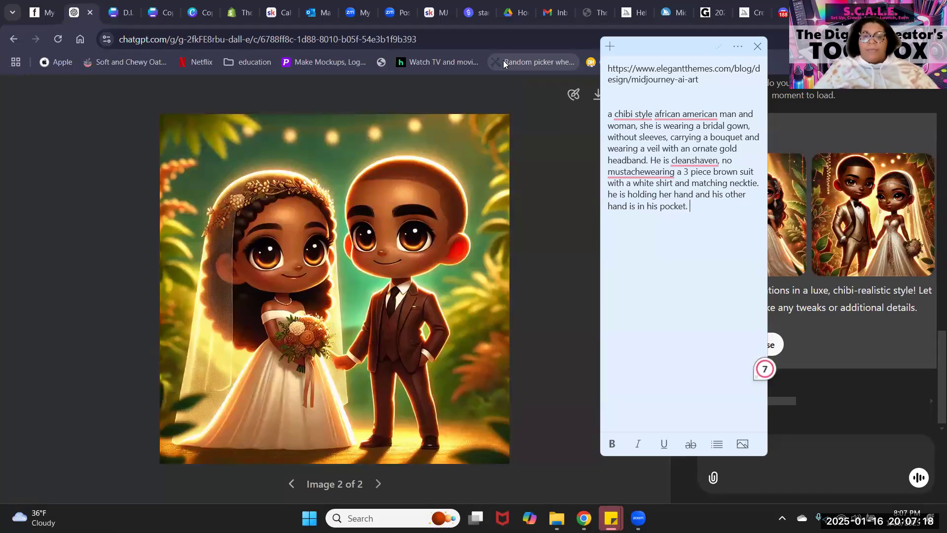
Add to the prompt "they are standing in a wild garden at dusk with a golden glow surrounding them. they lokk very much in love.".
{"action": "type", "text": ". they "}
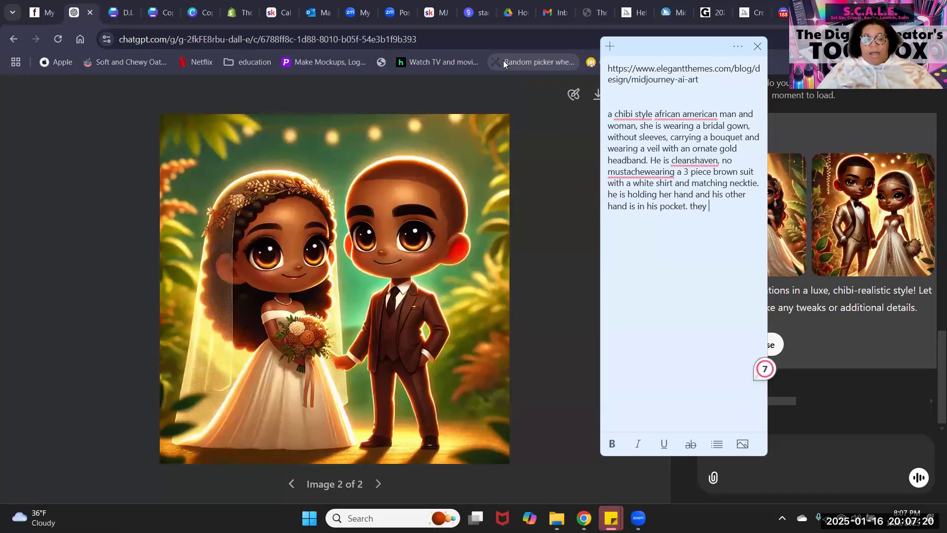
{"action": "type", "text": "are standing in a wild g"}
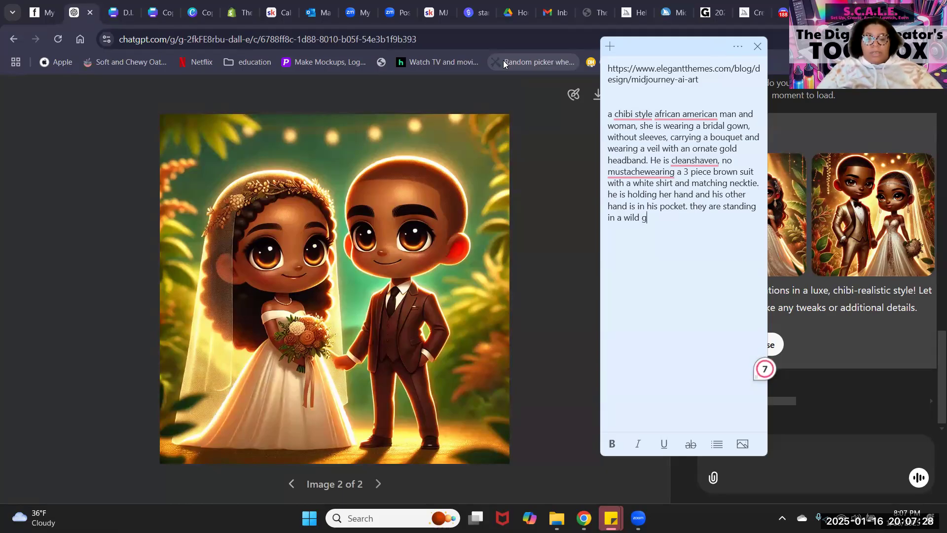
{"action": "type", "text": "arden at dusk with a "}
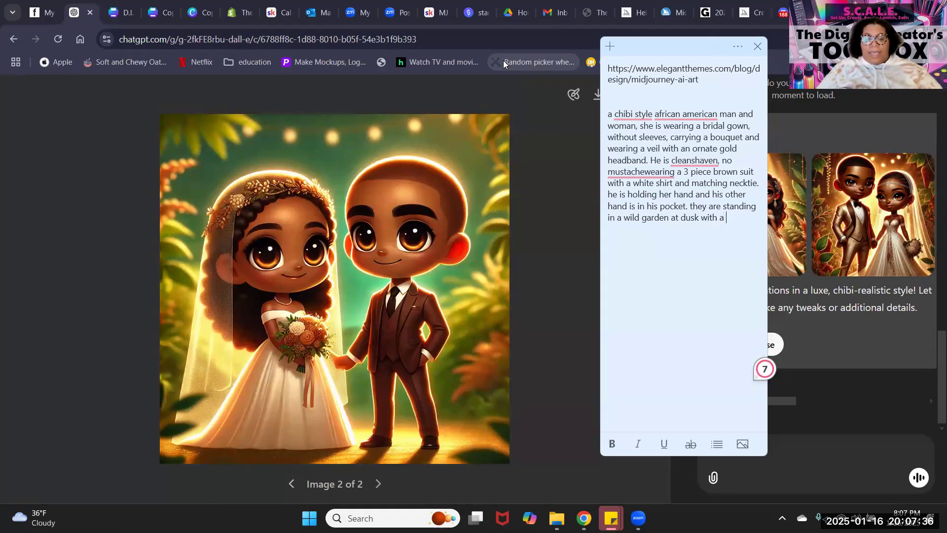
{"action": "type", "text": "golden glow"}
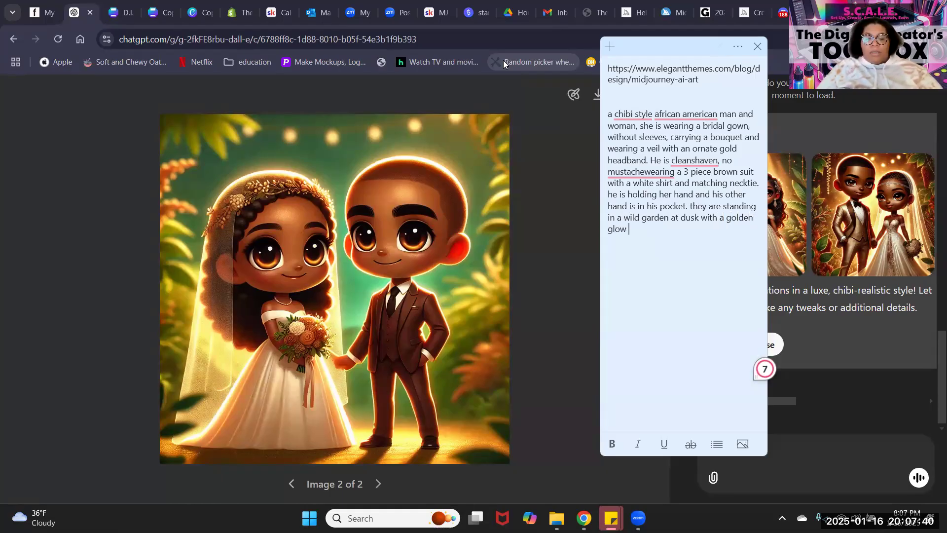
{"action": "type", "text": " surrou"}
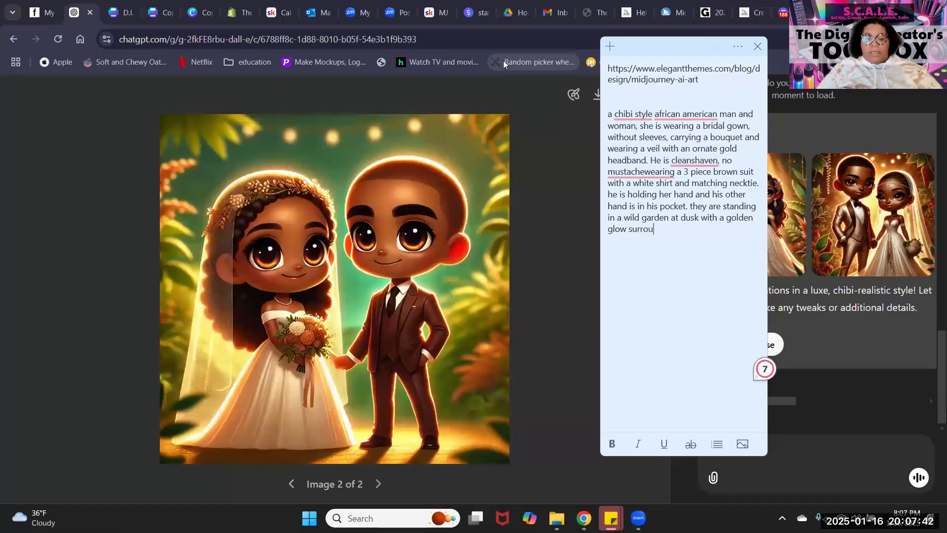
{"action": "type", "text": "nding the"}
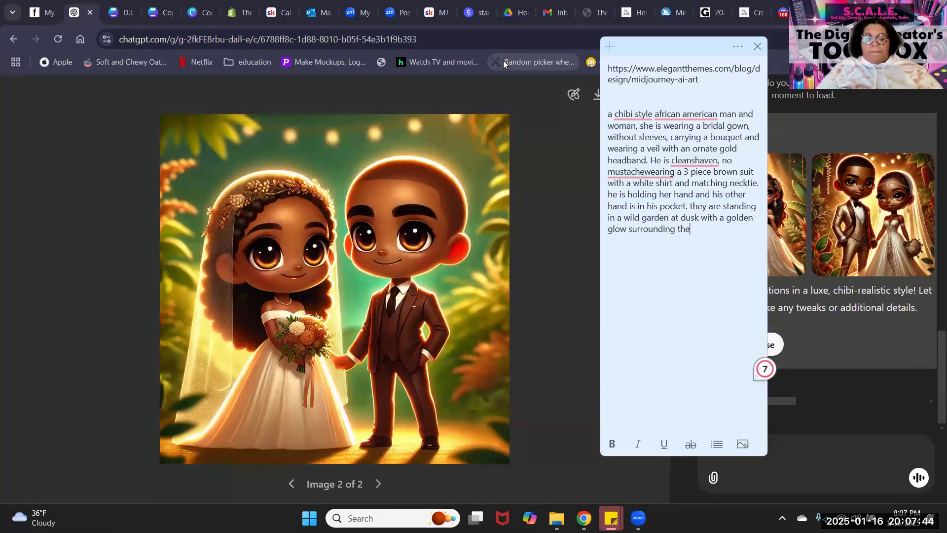
{"action": "type", "text": "m."}
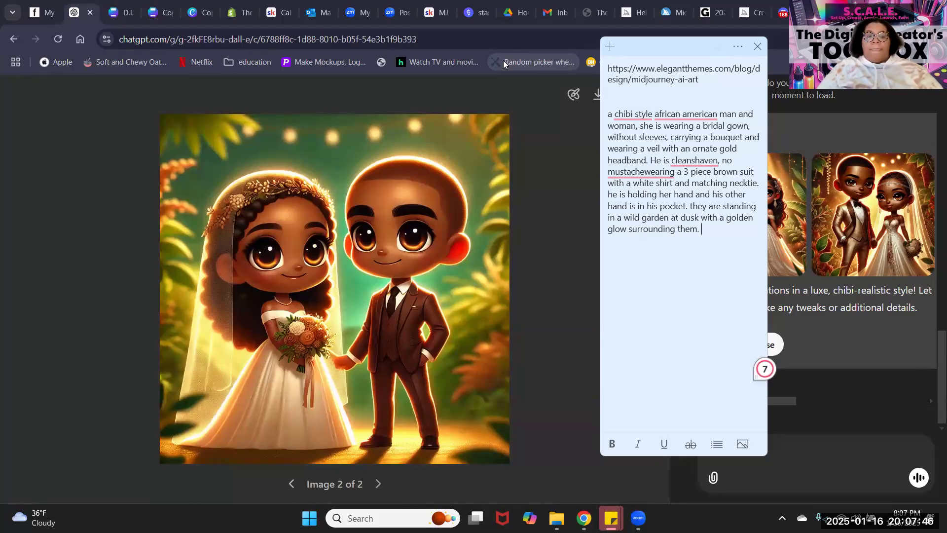
{"action": "type", "text": " they lokk very much in love."}
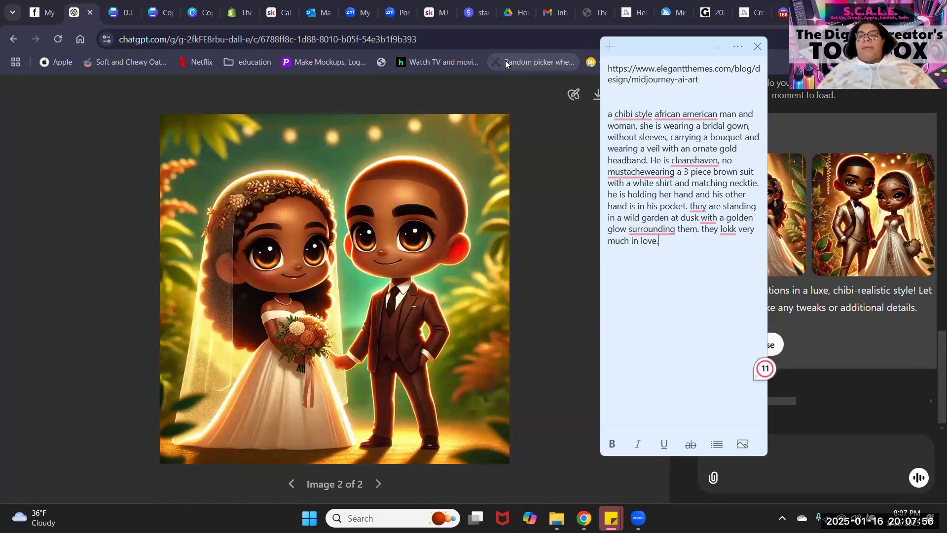
Copy the full chibi couple prompt from the sticky note and paste it into the prompt field on Midjourney's Create page.
{"action": "left_click_drag", "start_coordinate": [659, 241], "coordinate": [604, 114]}
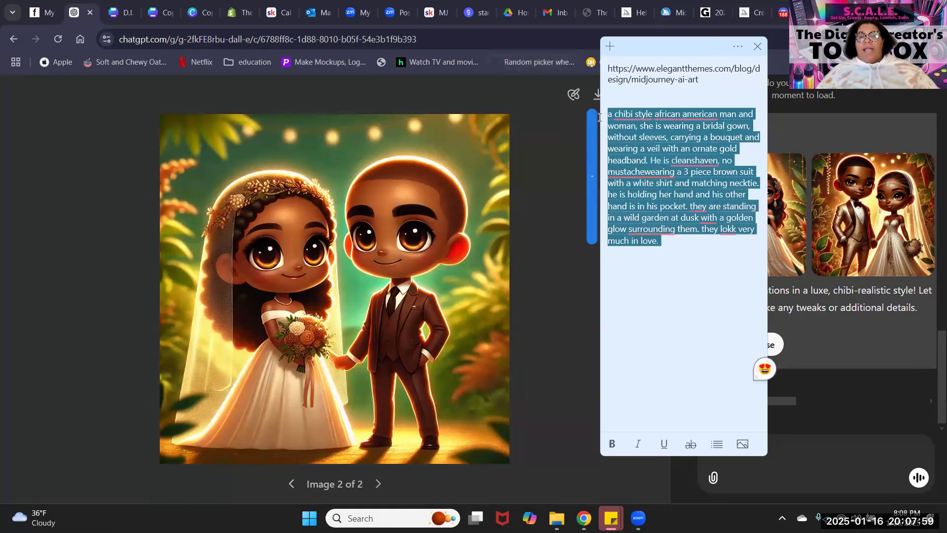
{"action": "right_click", "coordinate": [707, 190]}
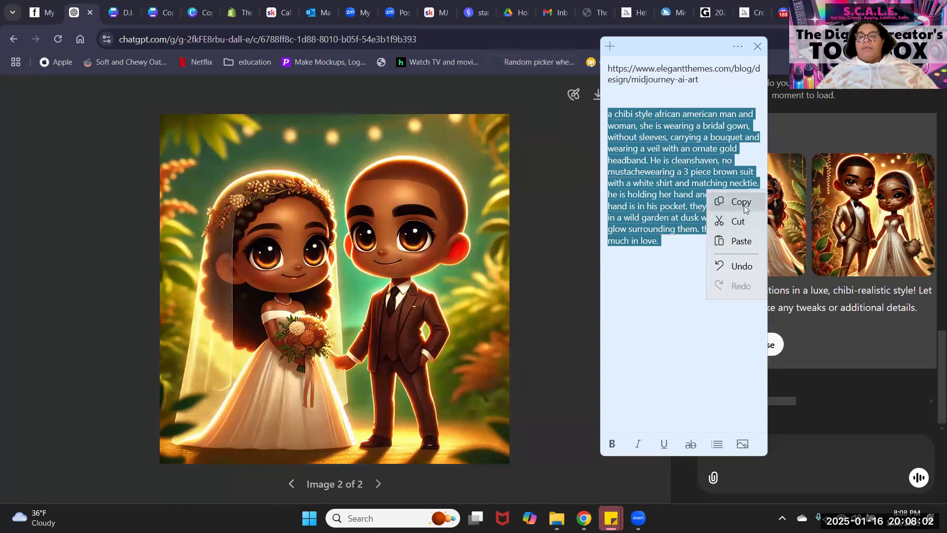
{"action": "left_click", "coordinate": [741, 202]}
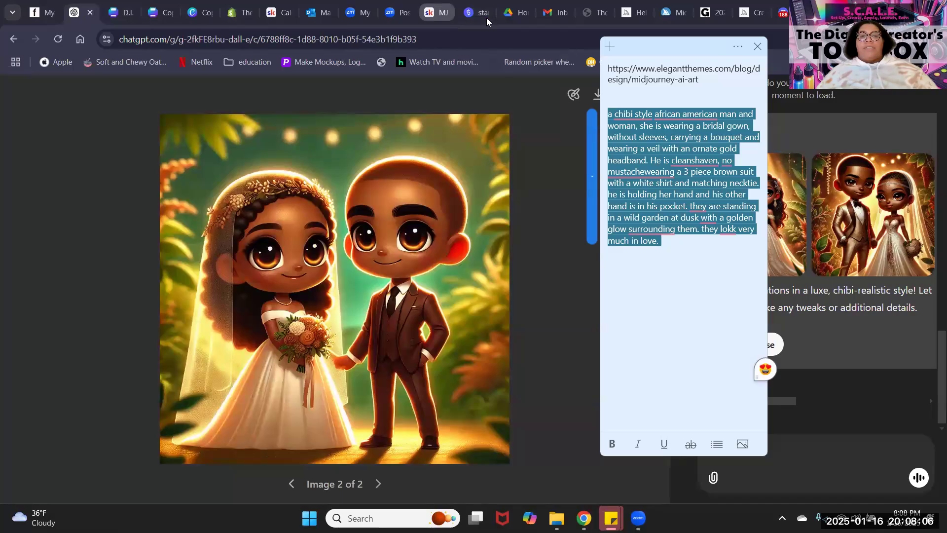
{"action": "left_click", "coordinate": [623, 15]}
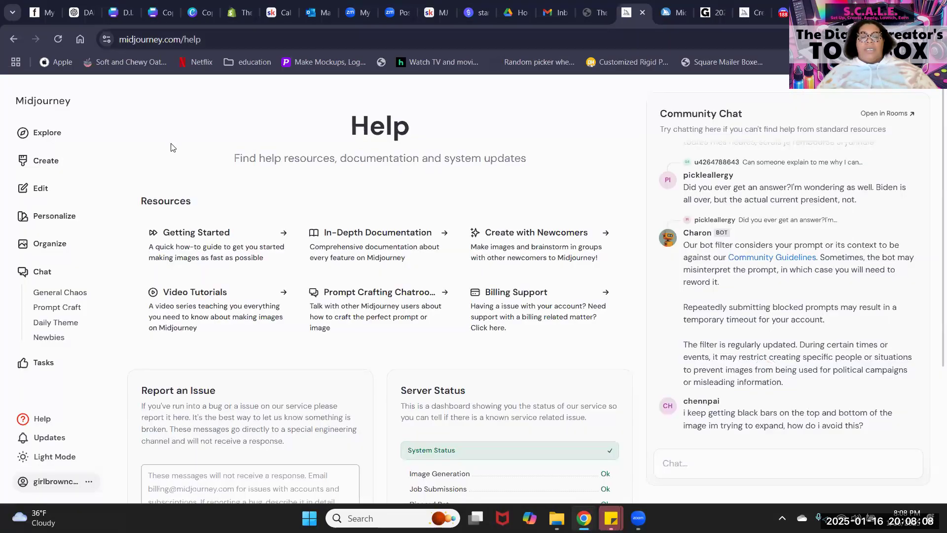
{"action": "left_click", "coordinate": [751, 13]}
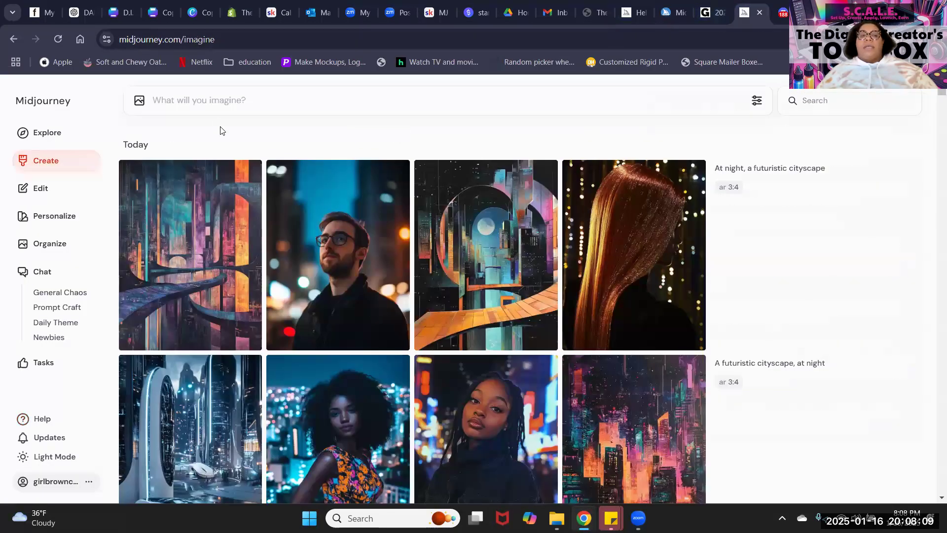
{"action": "right_click", "coordinate": [197, 97]}
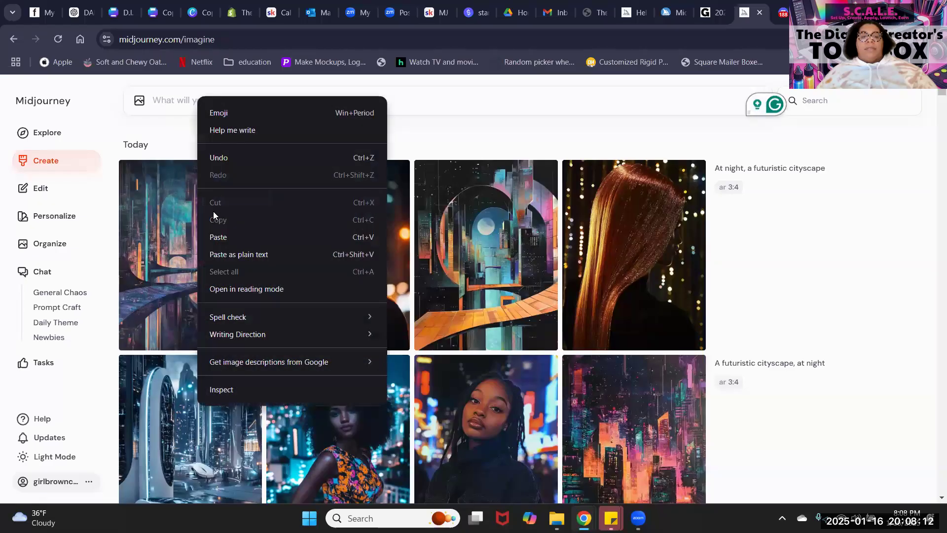
{"action": "left_click", "coordinate": [218, 237]}
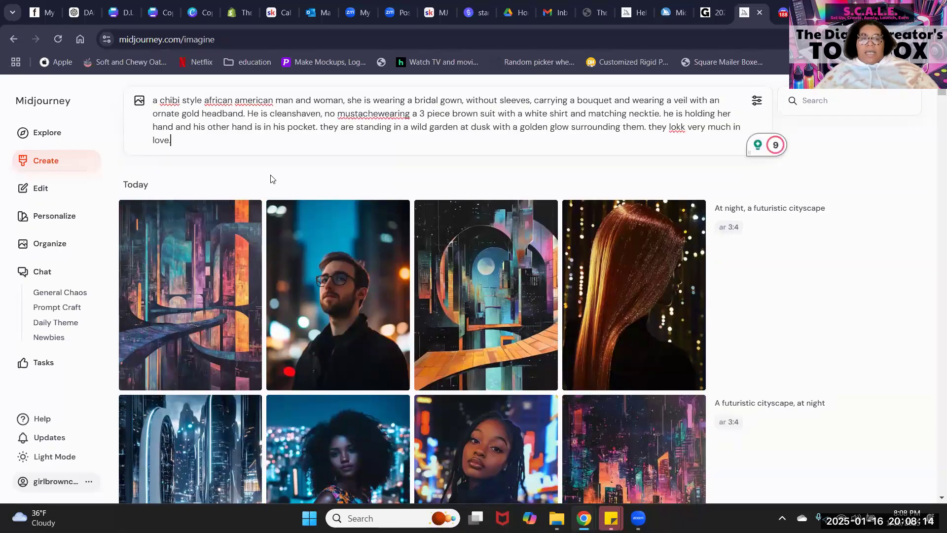
Append the parameters "--ar 1:1 --s" to the end of the pasted Midjourney prompt.
{"action": "type", "text": "--ar "}
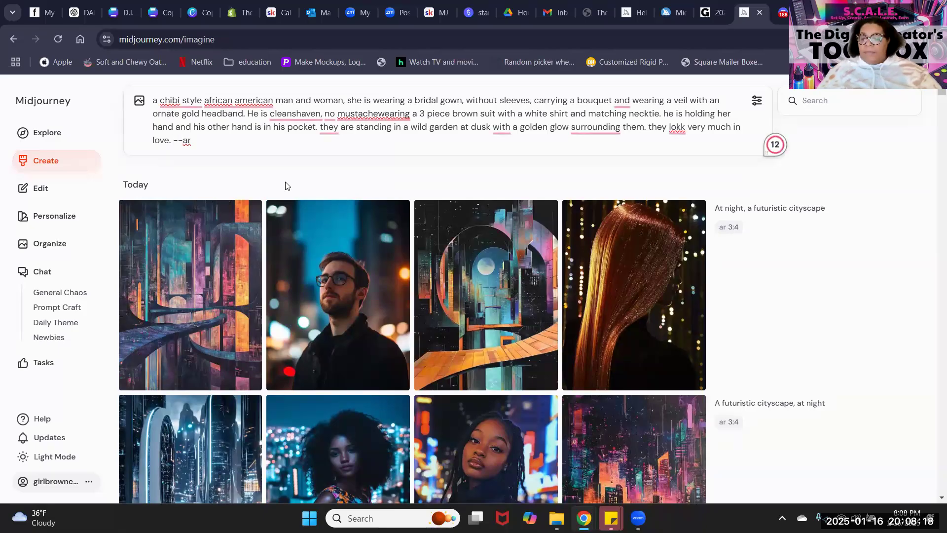
{"action": "type", "text": "1:1"}
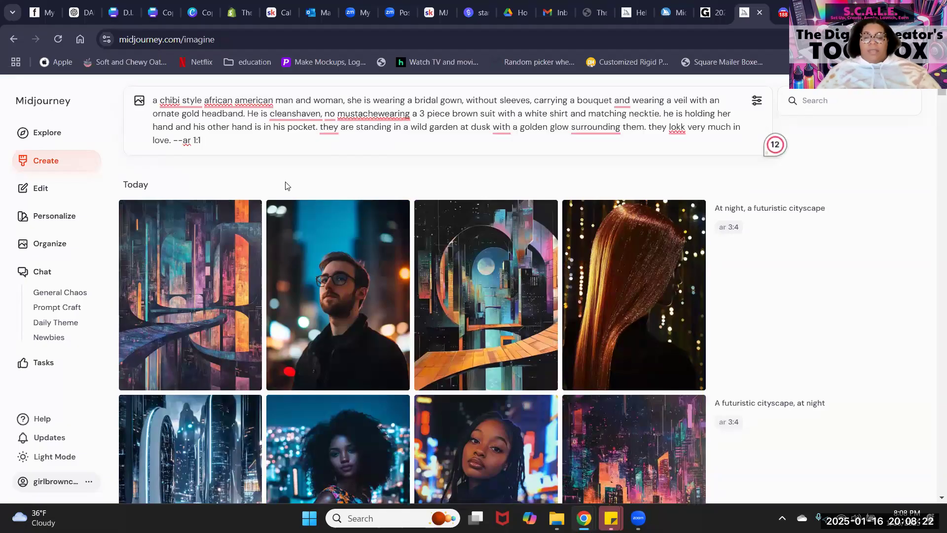
{"action": "type", "text": " --"}
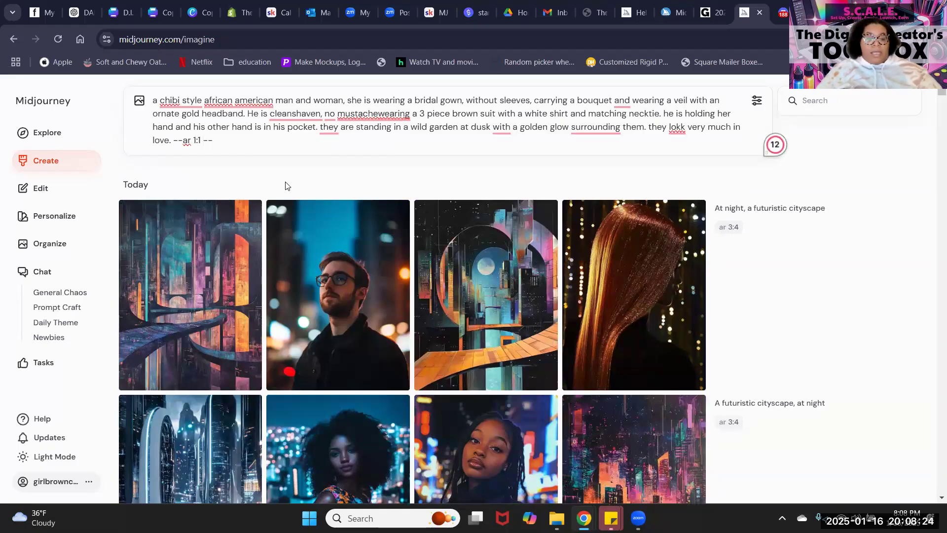
{"action": "type", "text": "s"}
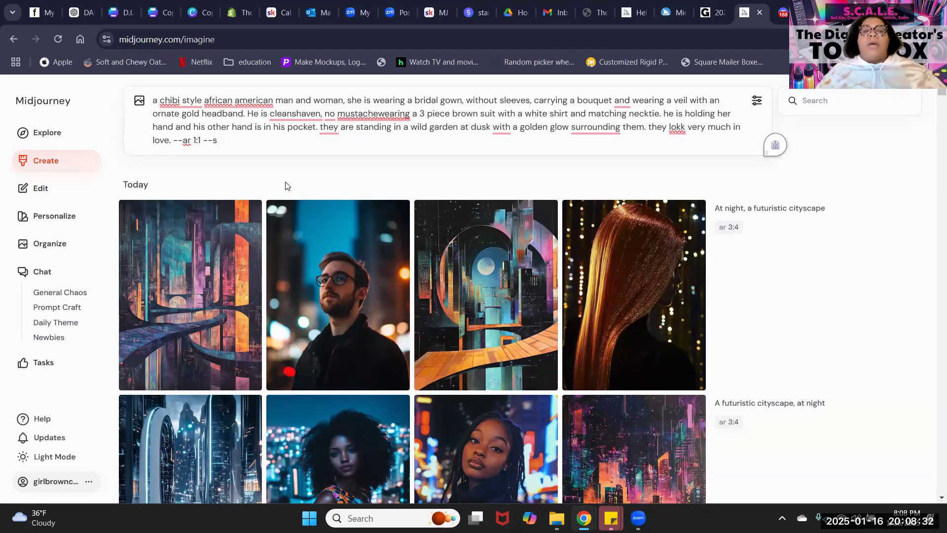
Insert a comma between "mustache" and "wearing" in the prompt and complete the stylize parameter as "--s 500".
{"action": "left_click", "coordinate": [378, 113]}
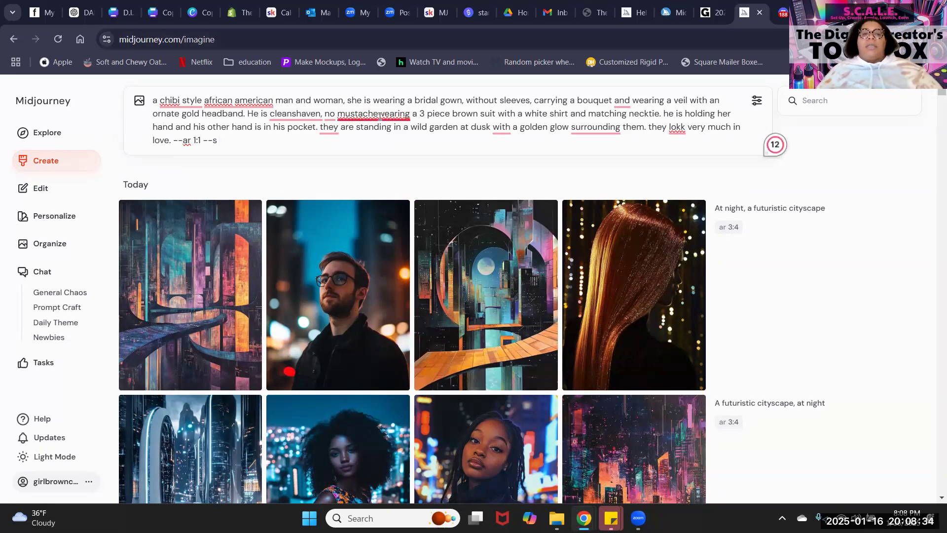
{"action": "type", "text": ","}
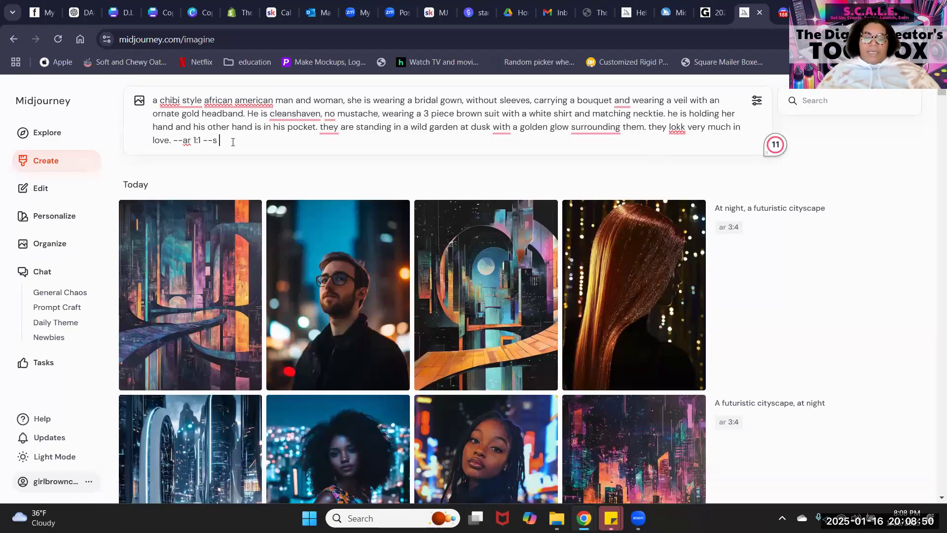
{"action": "type", "text": "500"}
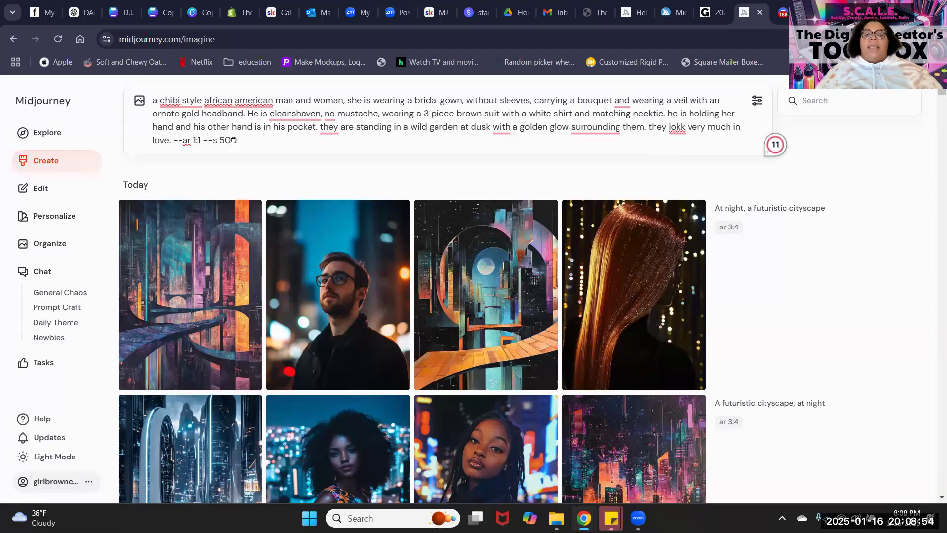
Submit the chibi couple prompt for image generation with no further parameters after the stylize value.
{"action": "type", "text": " --"}
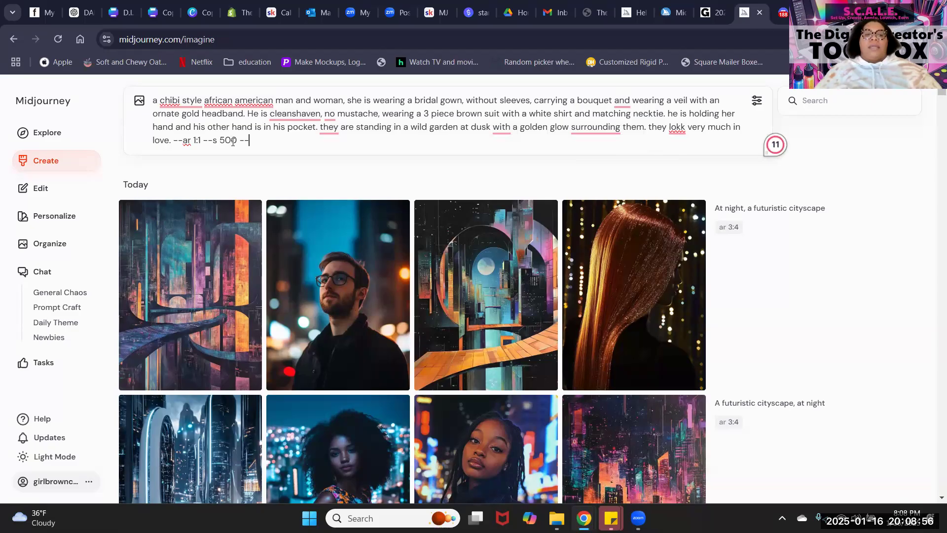
{"action": "key", "text": "BackSpace"}
{"action": "key", "text": "BackSpace"}
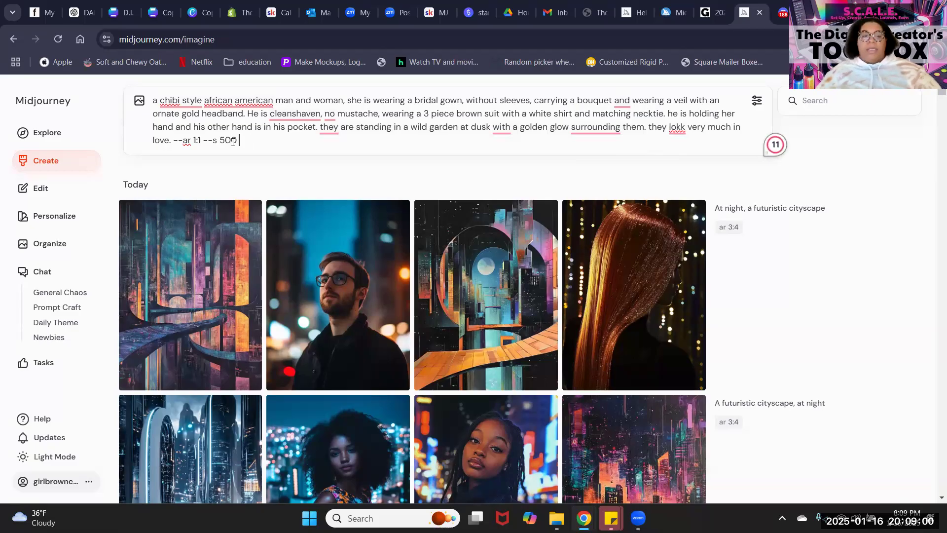
{"action": "key", "text": "Return"}
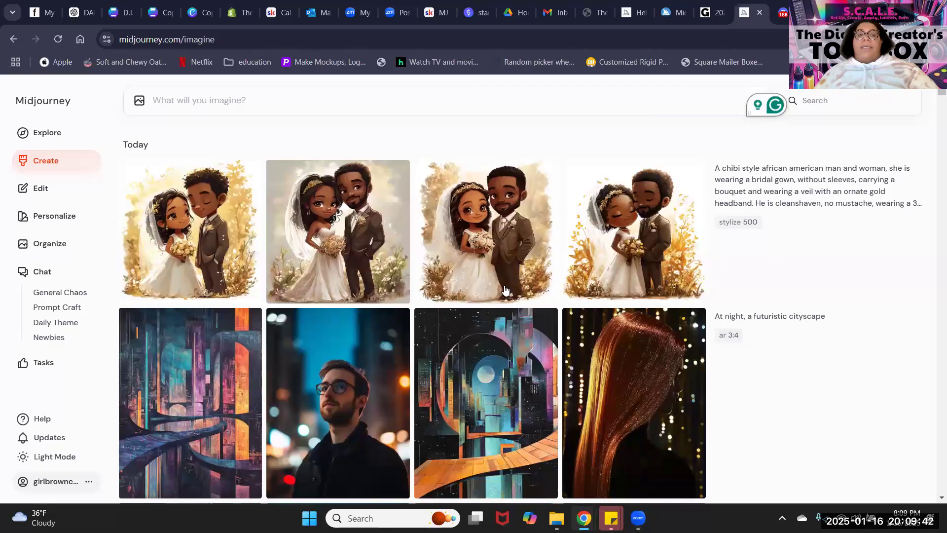
View the four generated chibi bride and groom images one by one at full size.
{"action": "left_click", "coordinate": [334, 244]}
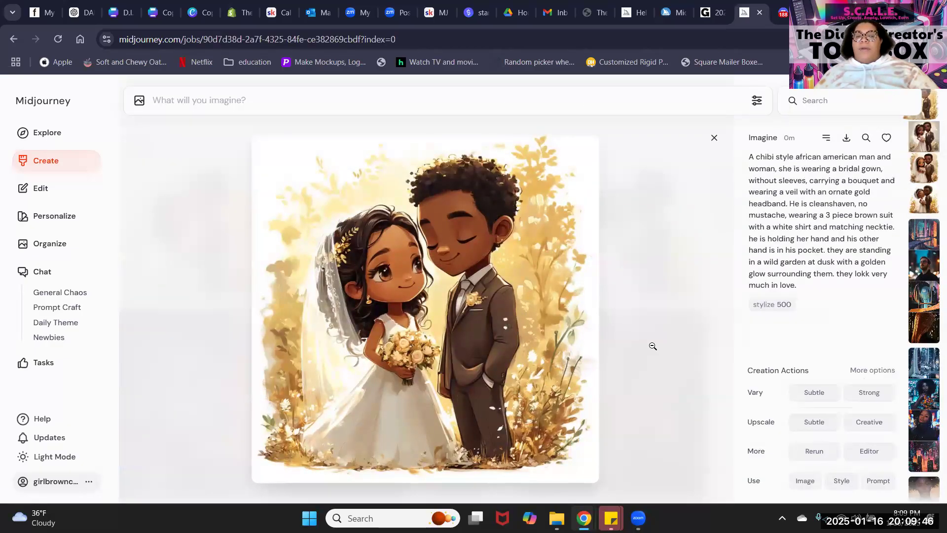
{"action": "key", "text": "Right"}
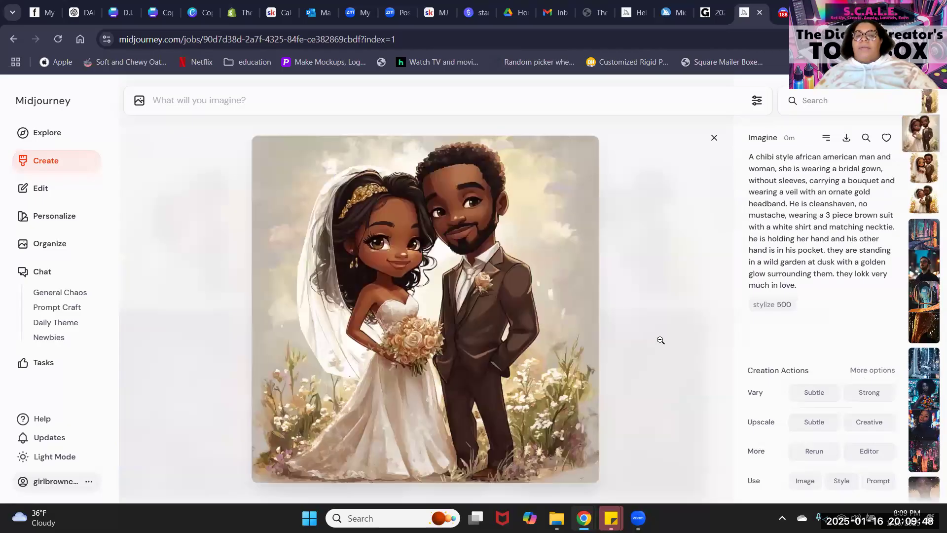
{"action": "key", "text": "Right"}
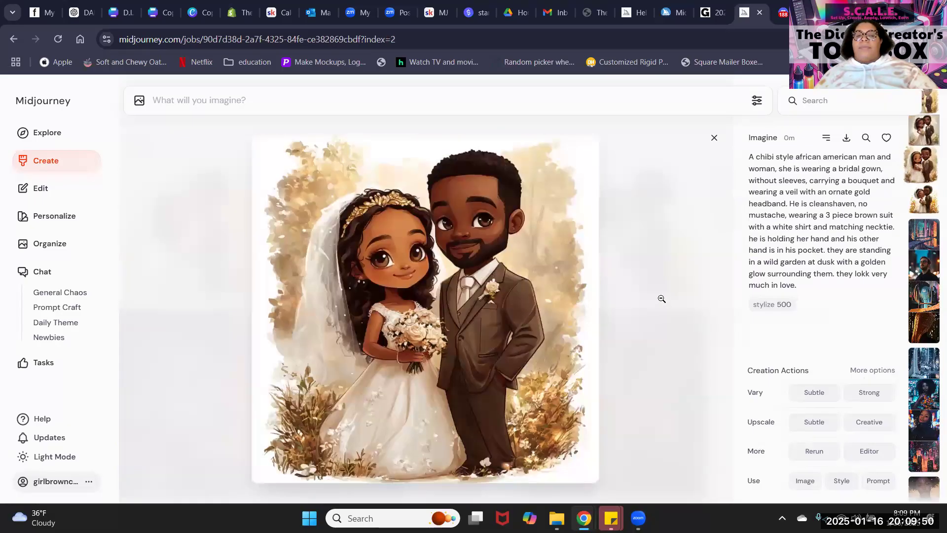
{"action": "key", "text": "Right"}
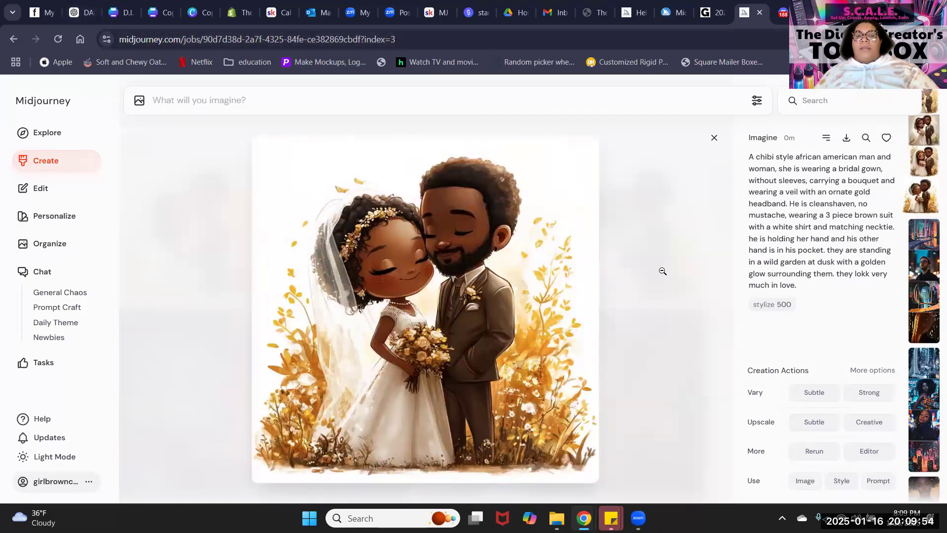
Reuse the image's prompt in the prompt field and go back through the set to its first image.
{"action": "left_click", "coordinate": [878, 480]}
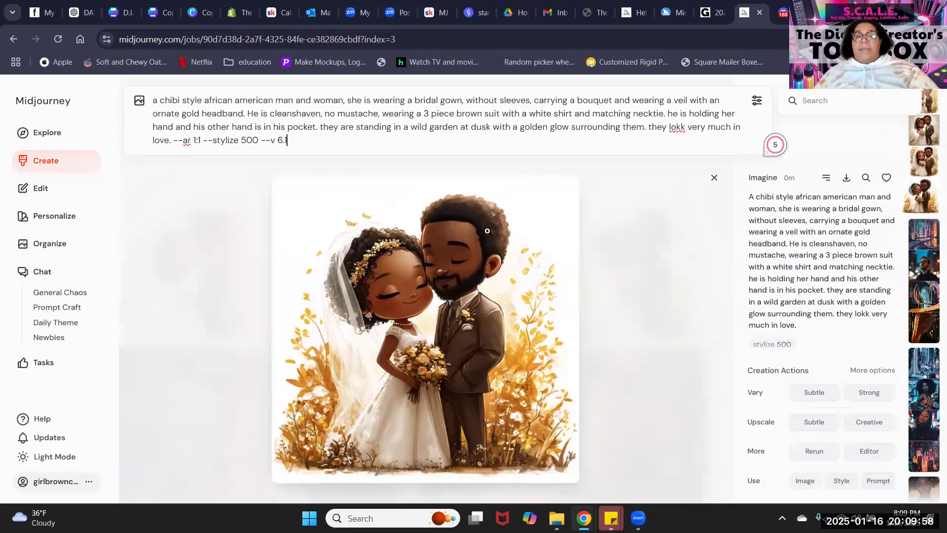
{"action": "scroll", "coordinate": [488, 231], "scroll_direction": "up", "scroll_amount": 1}
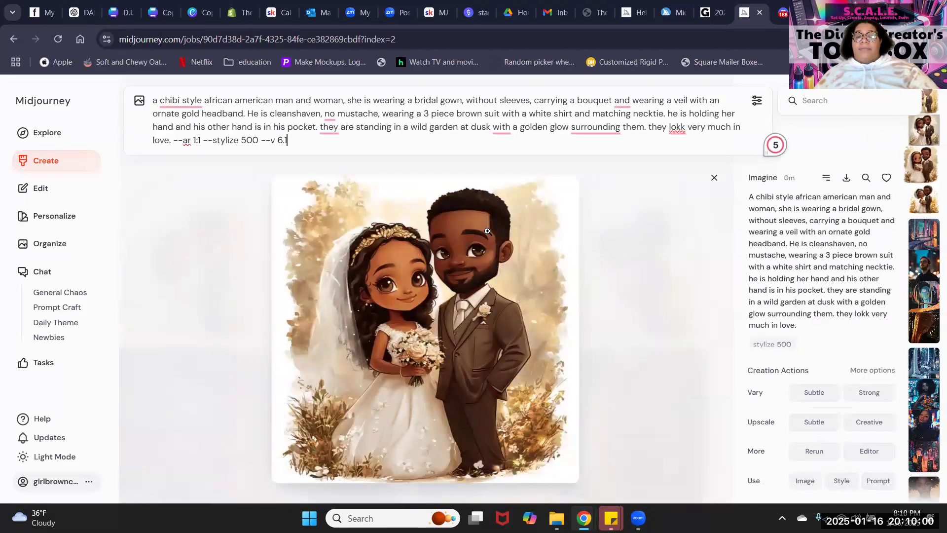
{"action": "scroll", "coordinate": [487, 231], "scroll_direction": "up", "scroll_amount": 1}
{"action": "scroll", "coordinate": [487, 231], "scroll_direction": "up", "scroll_amount": 1}
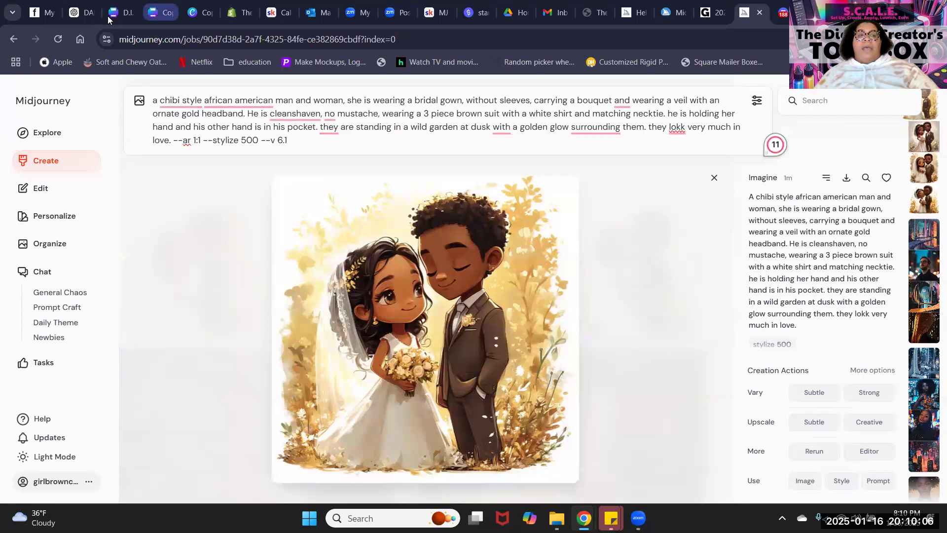
Copy the chibi couple image from the ChatGPT conversation and paste it into the Midjourney prompt as an image reference.
{"action": "left_click", "coordinate": [75, 15]}
{"action": "right_click", "coordinate": [345, 275]}
{"action": "left_click", "coordinate": [400, 328]}
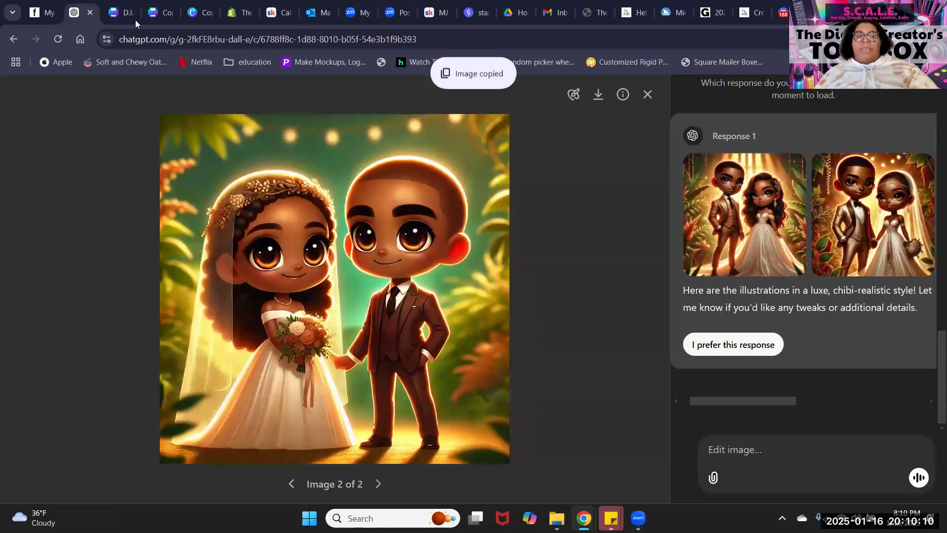
{"action": "left_click", "coordinate": [751, 12]}
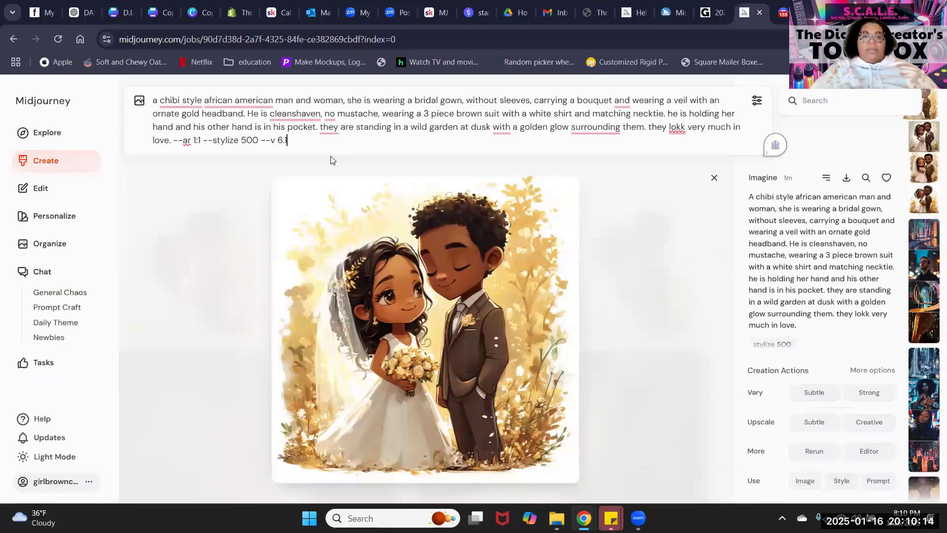
{"action": "key", "text": "ctrl+v"}
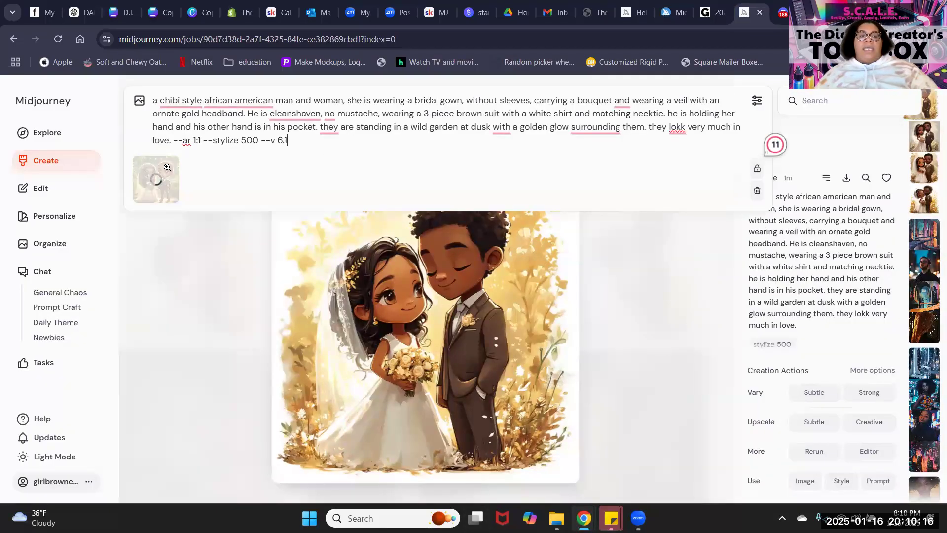
Submit the prompt with the attached reference image and close the enlarged view to return to the Create feed.
{"action": "mouse_move", "coordinate": [149, 163]}
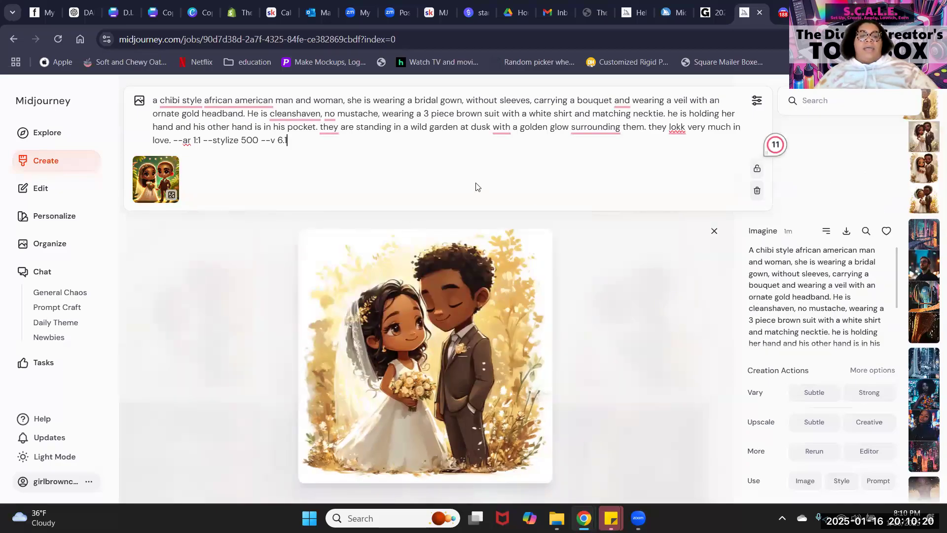
{"action": "mouse_move", "coordinate": [173, 203]}
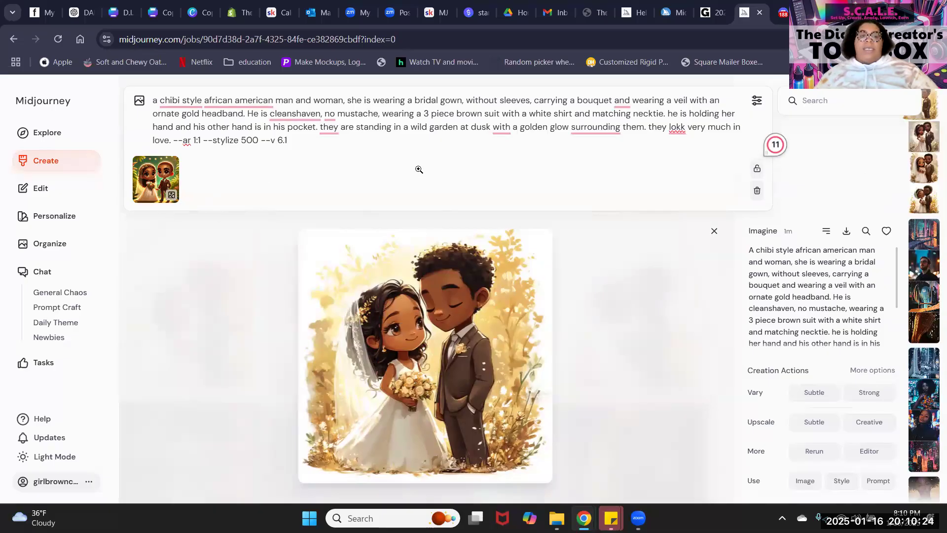
{"action": "key", "text": "Return"}
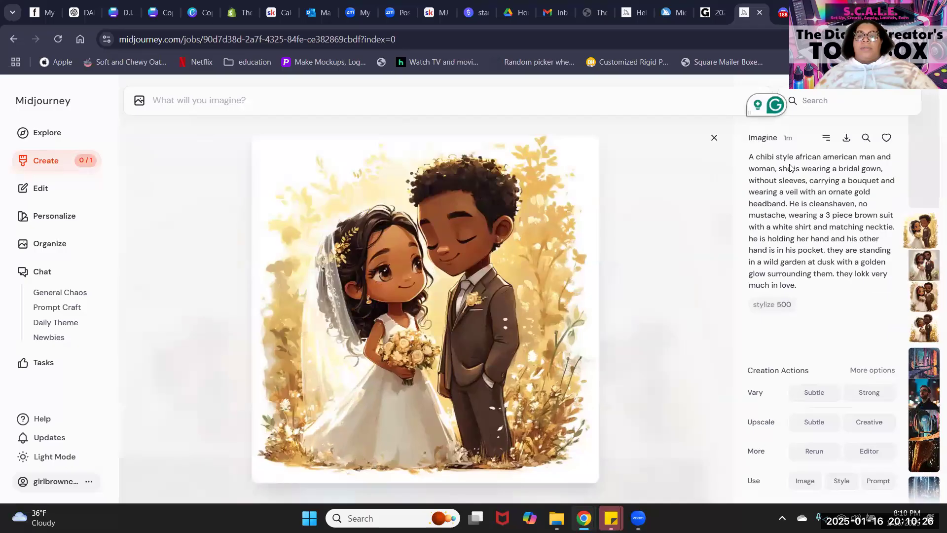
{"action": "left_click", "coordinate": [641, 256]}
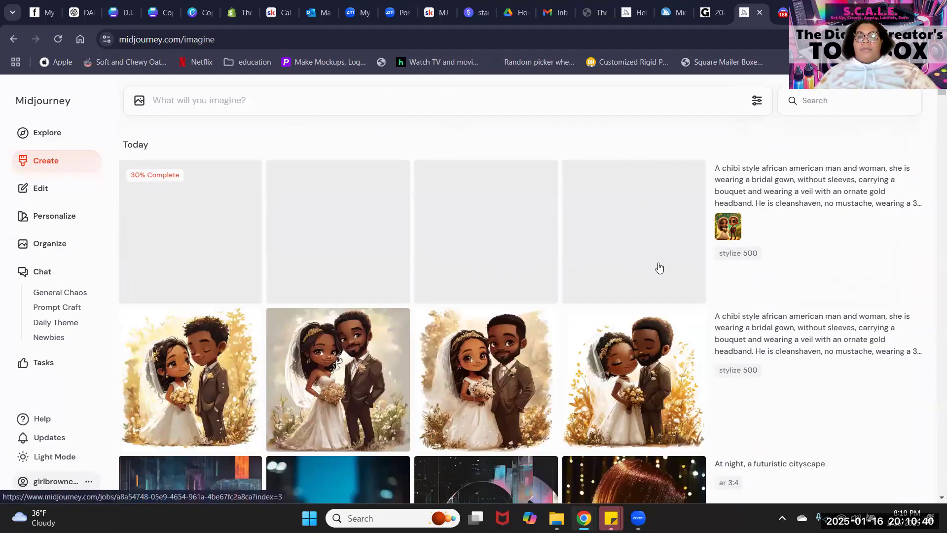
View each image generated with the reference at full size and compare the set with the earlier one in the feed.
{"action": "mouse_move", "coordinate": [839, 256]}
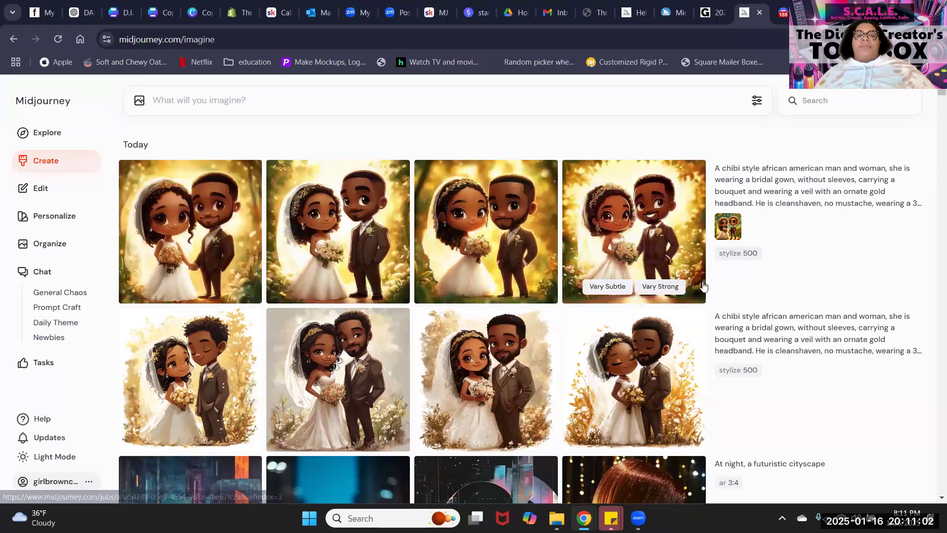
{"action": "left_click", "coordinate": [211, 213]}
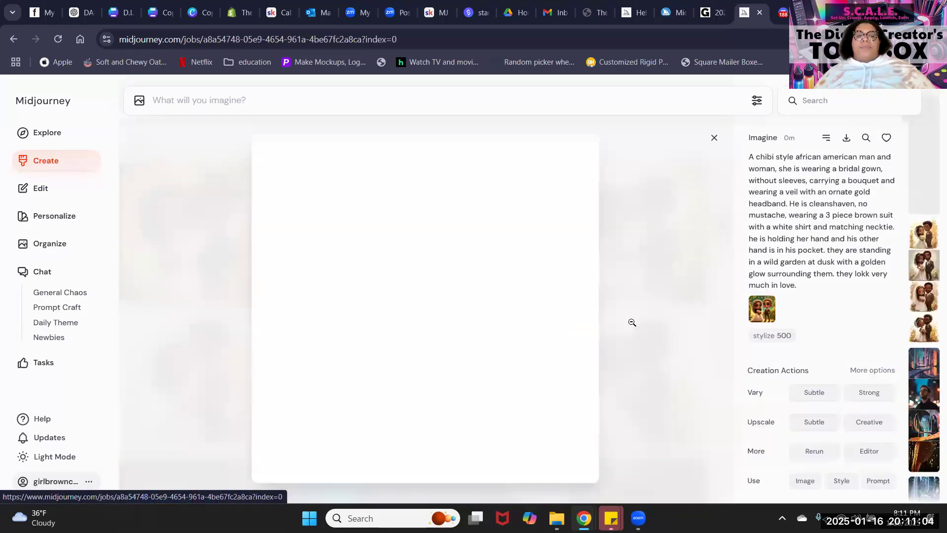
{"action": "scroll", "coordinate": [670, 240], "scroll_direction": "down", "scroll_amount": 1}
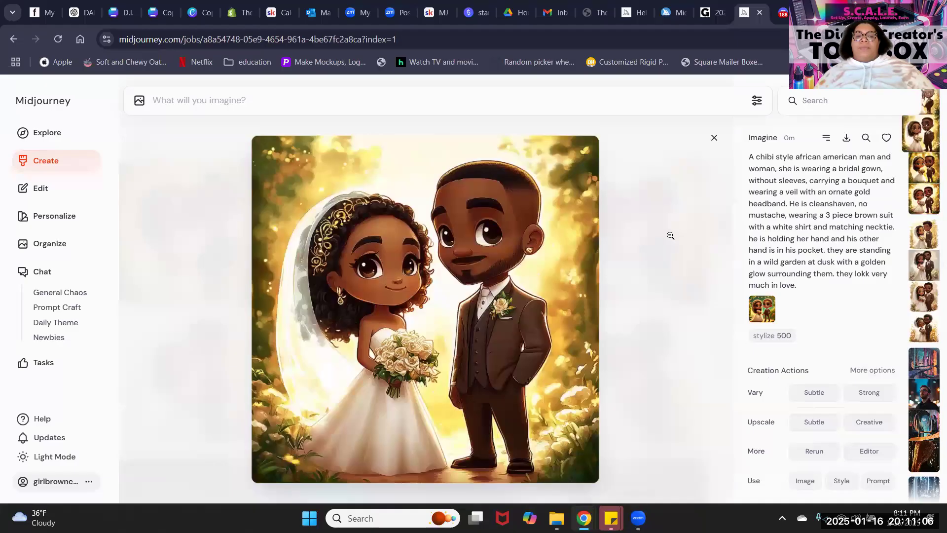
{"action": "scroll", "coordinate": [671, 236], "scroll_direction": "down", "scroll_amount": 1}
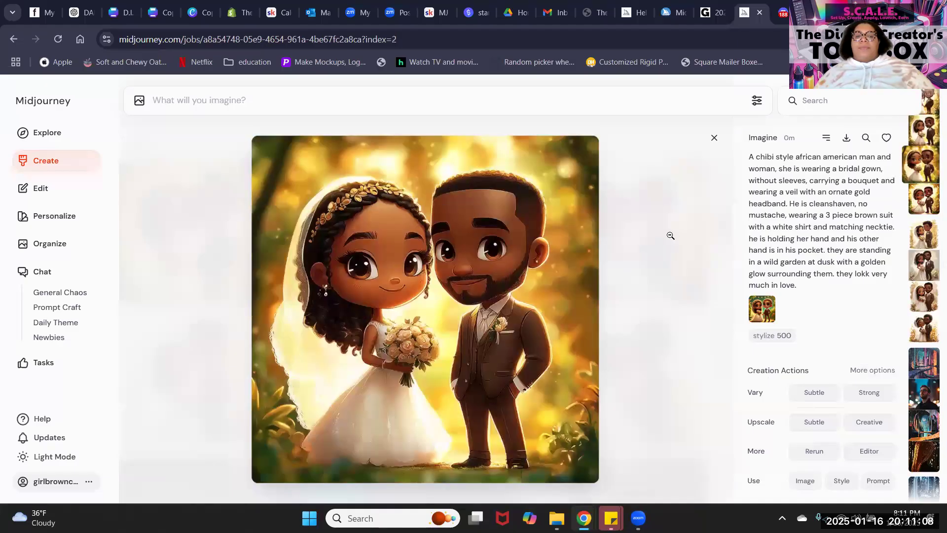
{"action": "scroll", "coordinate": [670, 236], "scroll_direction": "down", "scroll_amount": 1}
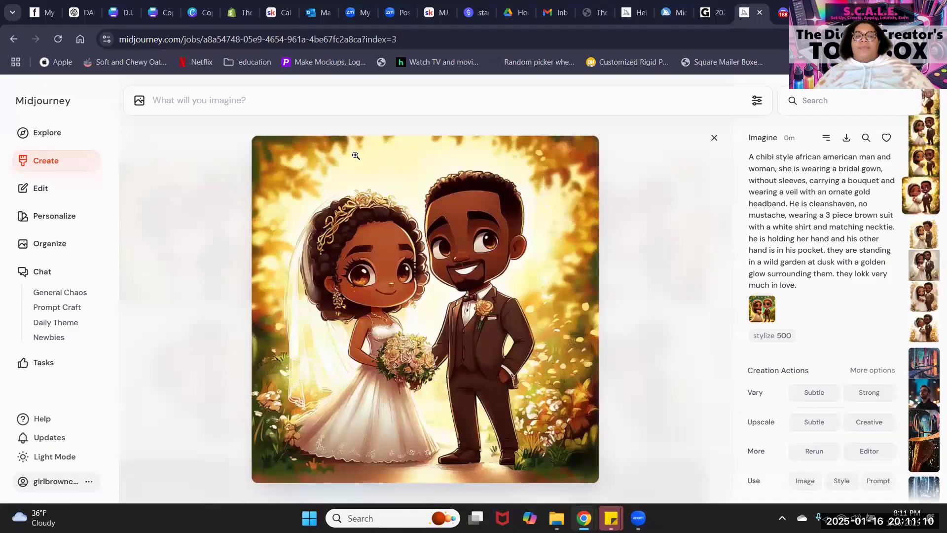
{"action": "left_click", "coordinate": [665, 435]}
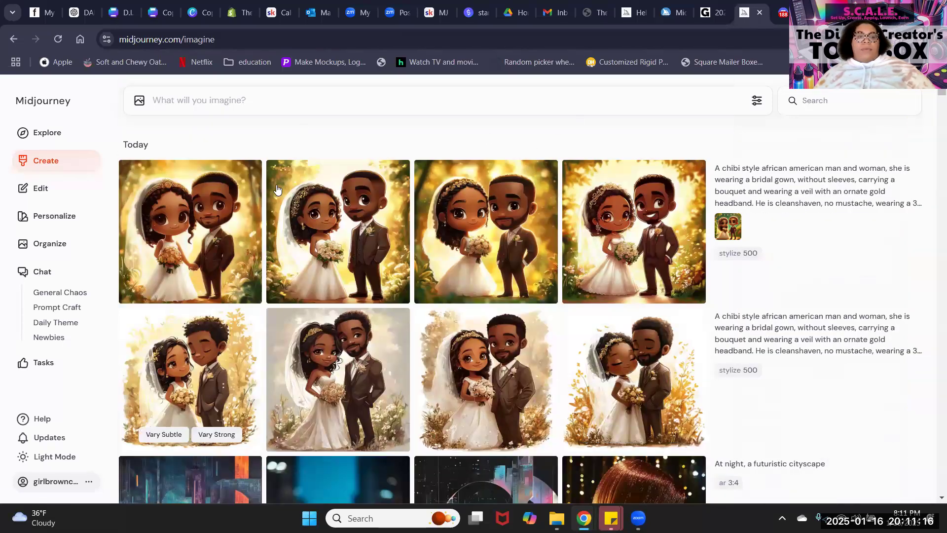
{"action": "scroll", "coordinate": [421, 187], "scroll_direction": "down", "scroll_amount": 2}
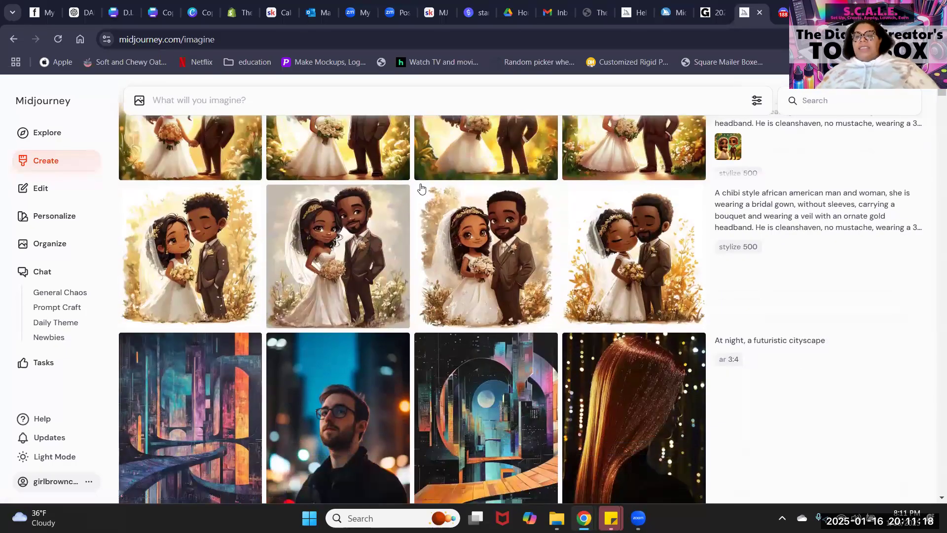
{"action": "scroll", "coordinate": [421, 190], "scroll_direction": "up", "scroll_amount": 3}
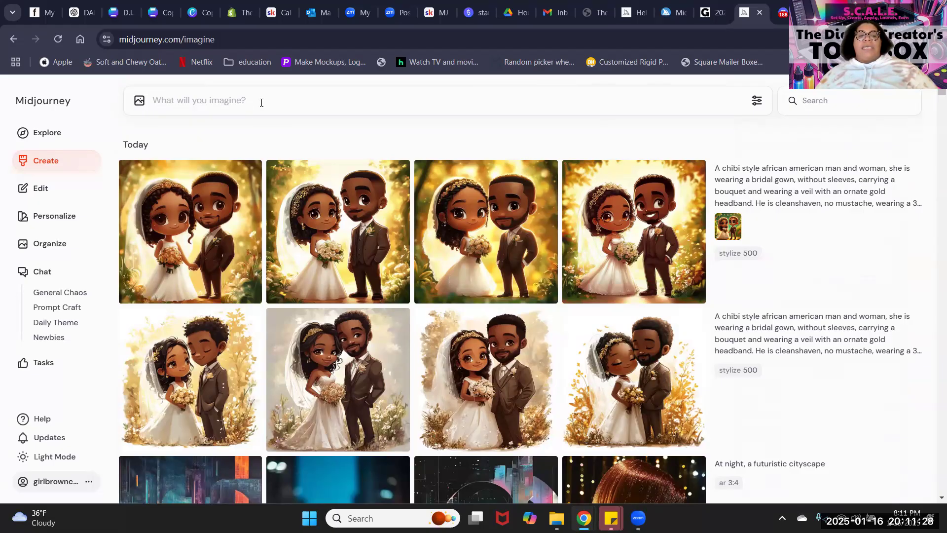
Open the prompt's image picker to view its upload area and uploaded images, and close it again.
{"action": "left_click", "coordinate": [139, 101]}
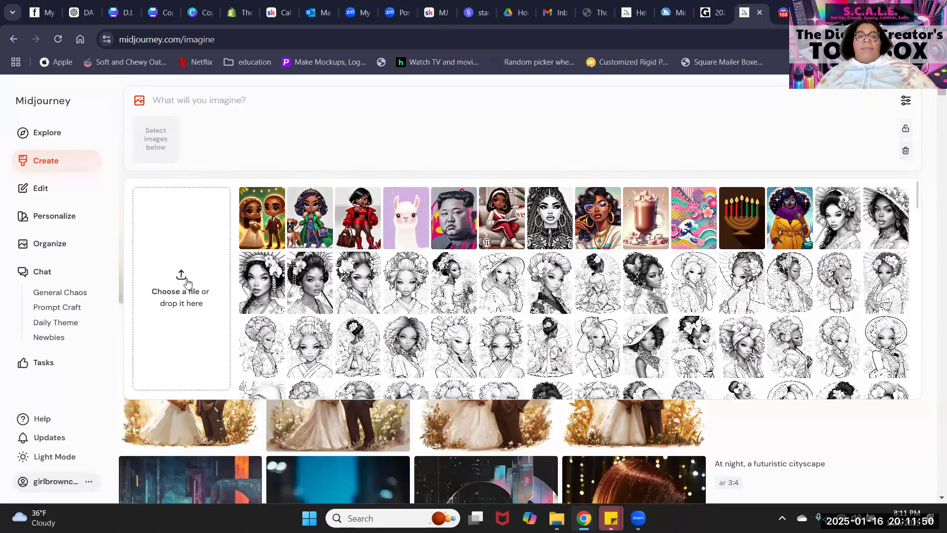
{"action": "left_click", "coordinate": [138, 102]}
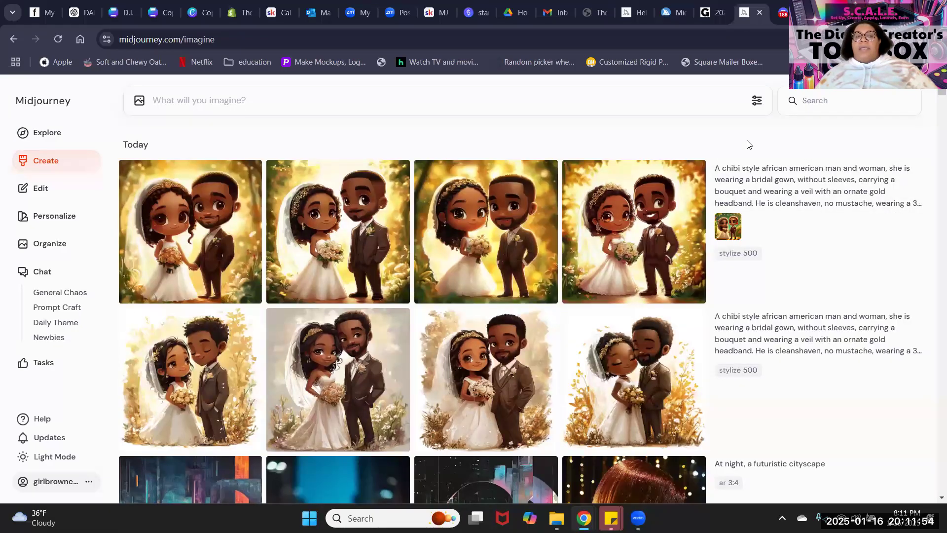
{"action": "left_click", "coordinate": [138, 102]}
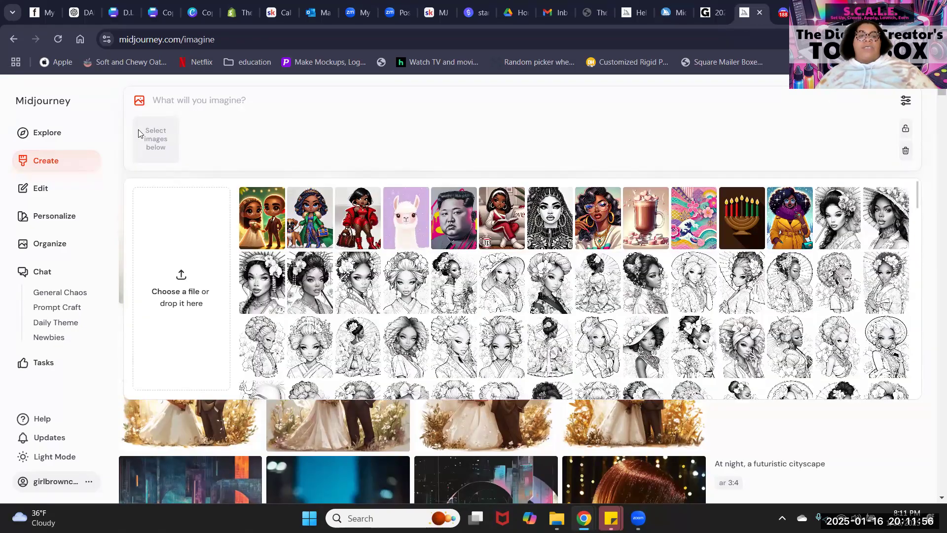
{"action": "left_click", "coordinate": [208, 98]}
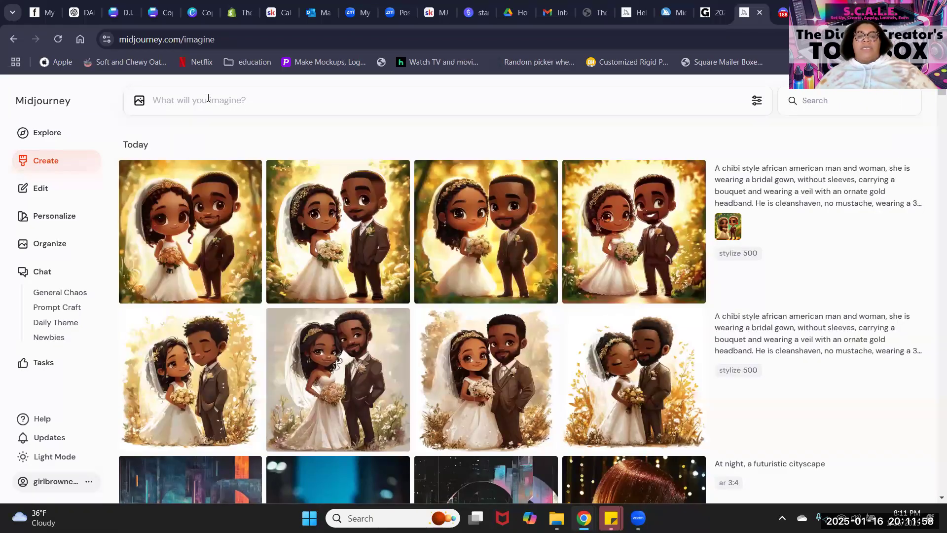
Open the image generation settings and display the explanation of the model's Mode option.
{"action": "left_click", "coordinate": [757, 102]}
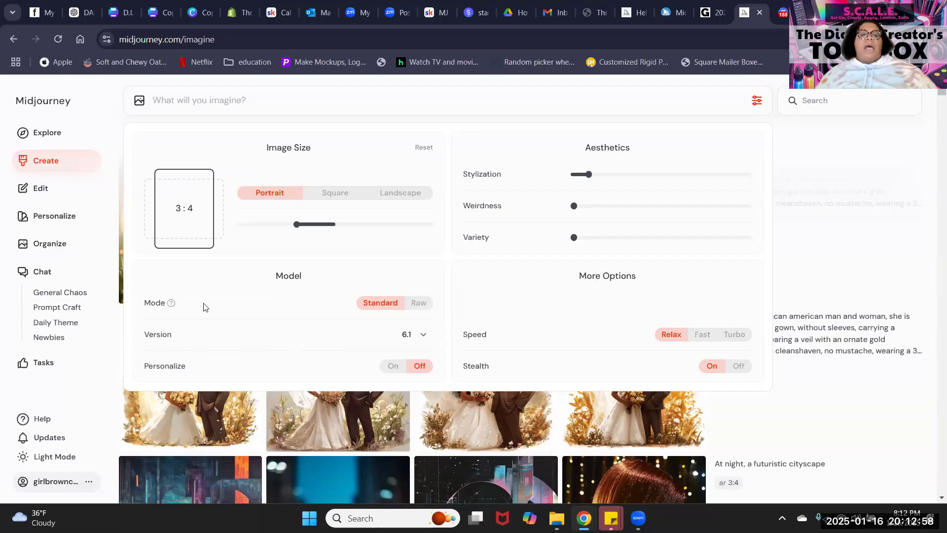
{"action": "mouse_move", "coordinate": [171, 304]}
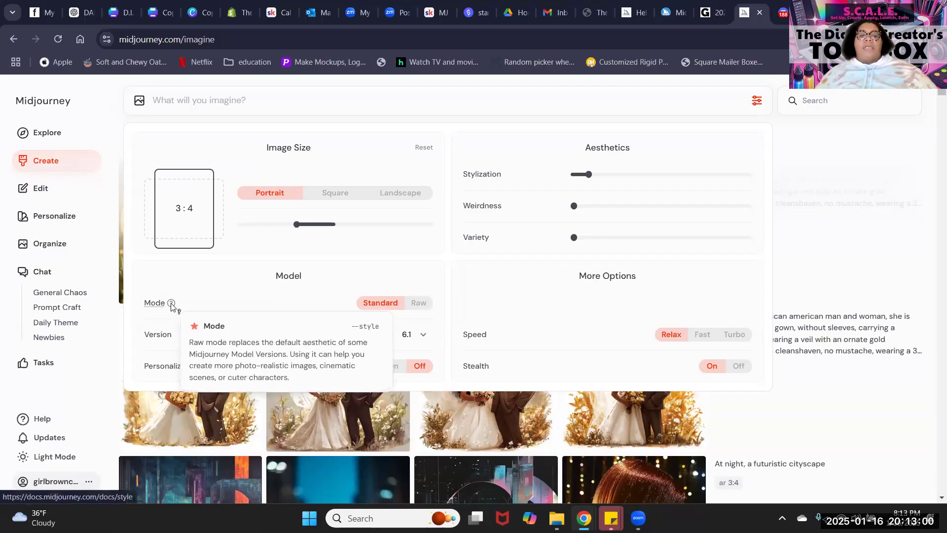
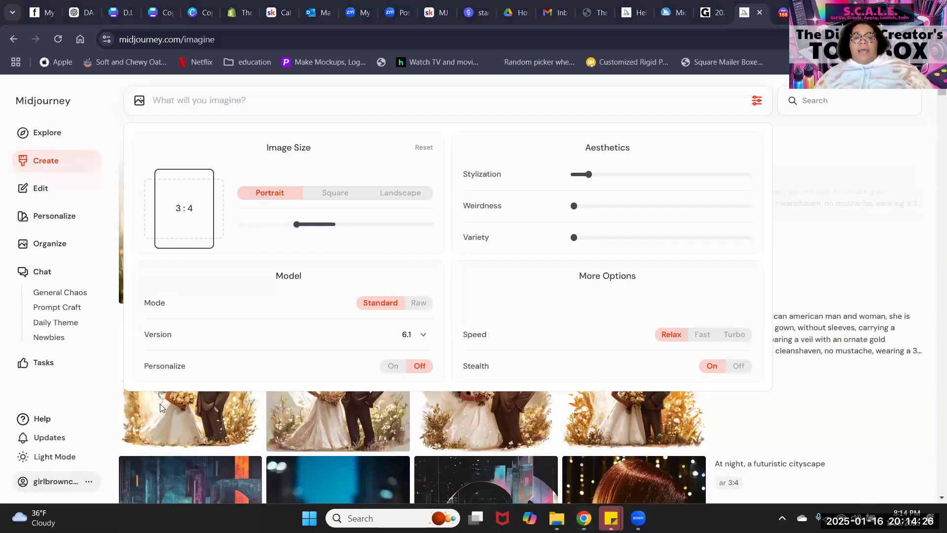
Enter the parameter --style raw in the empty image prompt.
{"action": "mouse_move", "coordinate": [190, 368]}
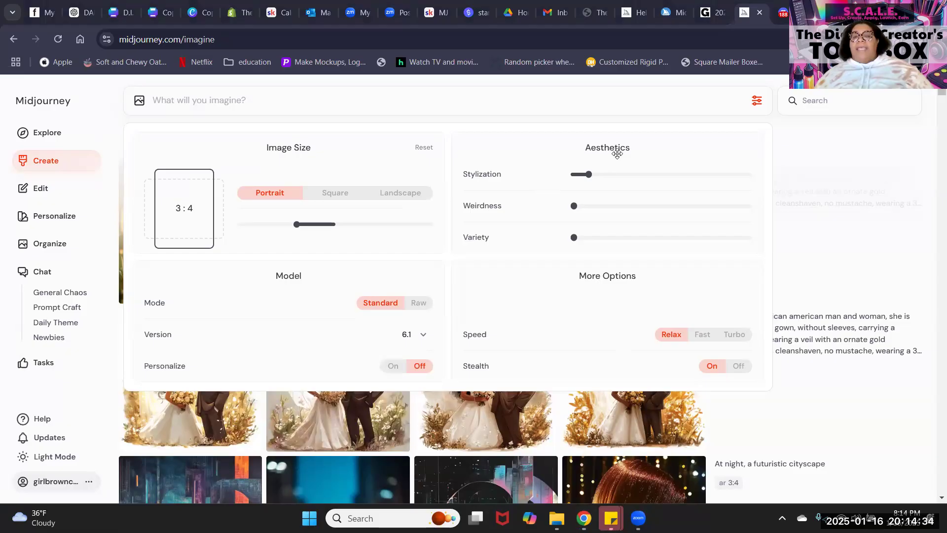
{"action": "mouse_move", "coordinate": [494, 177]}
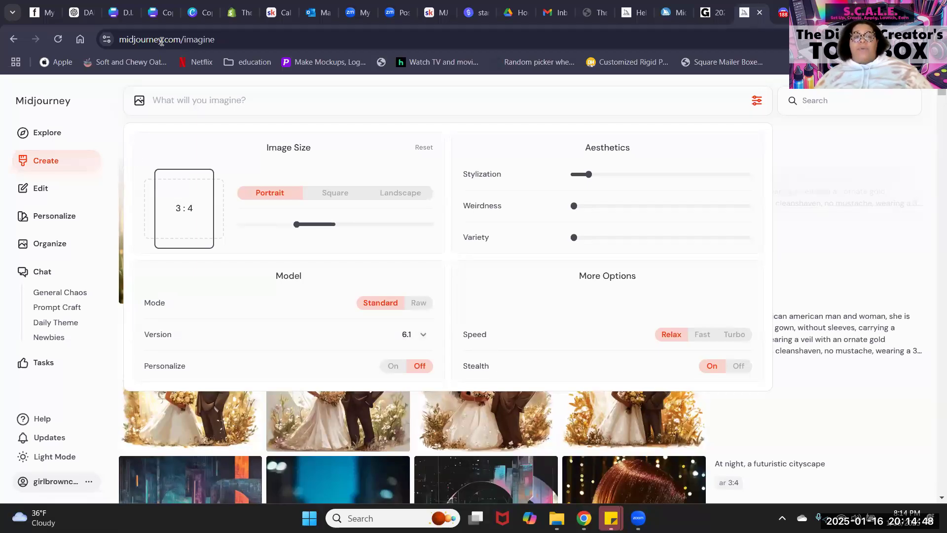
{"action": "left_click", "coordinate": [168, 100]}
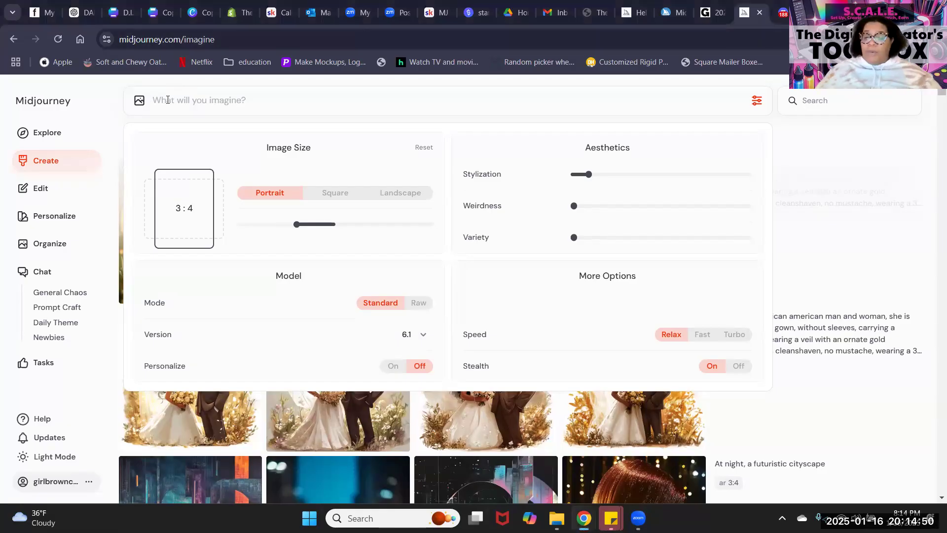
{"action": "type", "text": "--"}
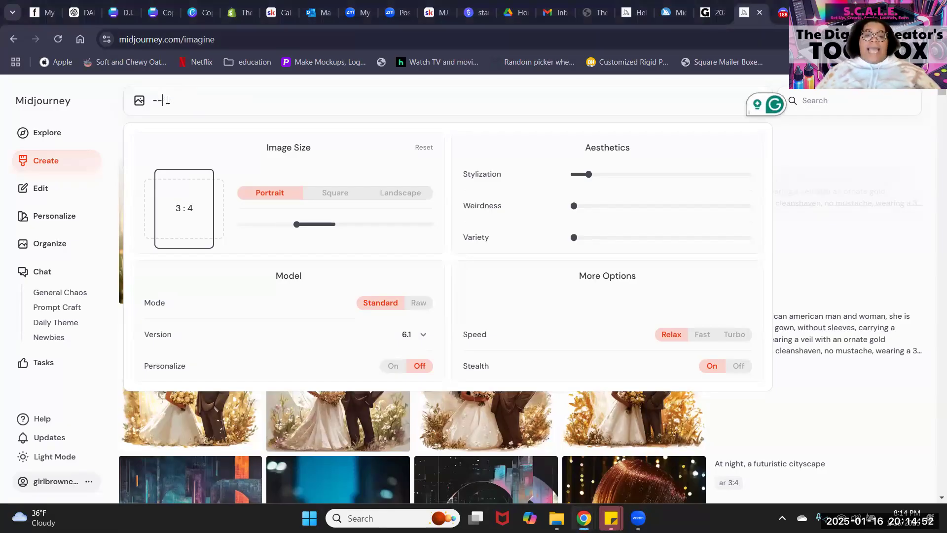
{"action": "type", "text": "sty"}
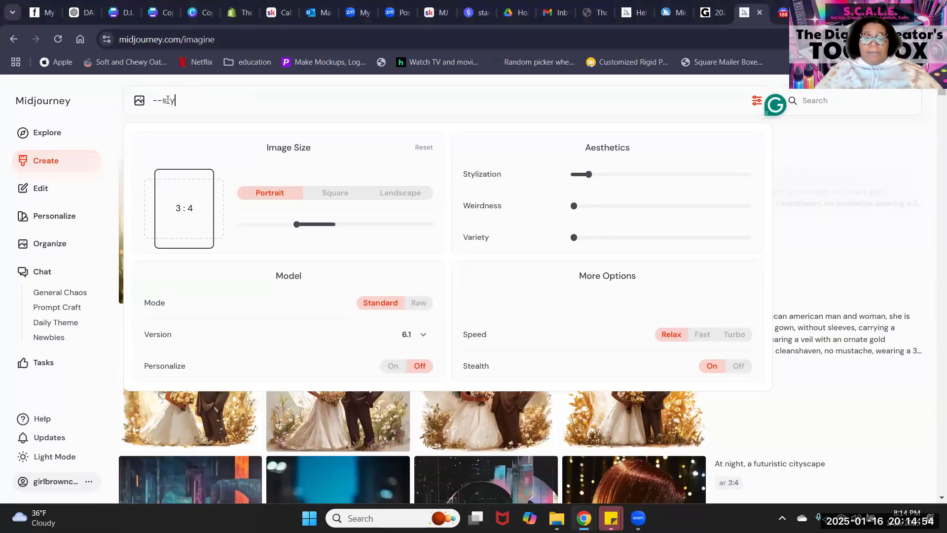
{"action": "type", "text": "le raw"}
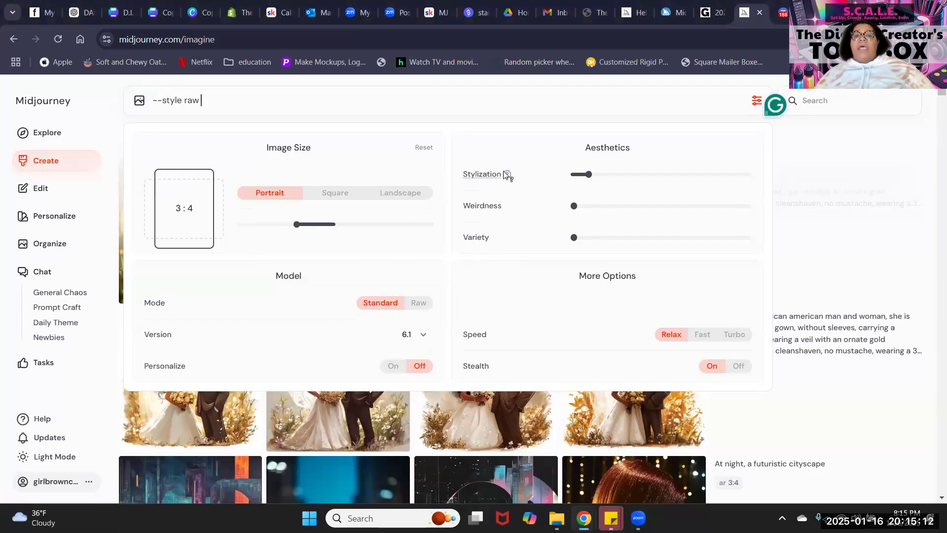
Raise the Stylization setting to about a quarter of its range.
{"action": "mouse_move", "coordinate": [586, 179]}
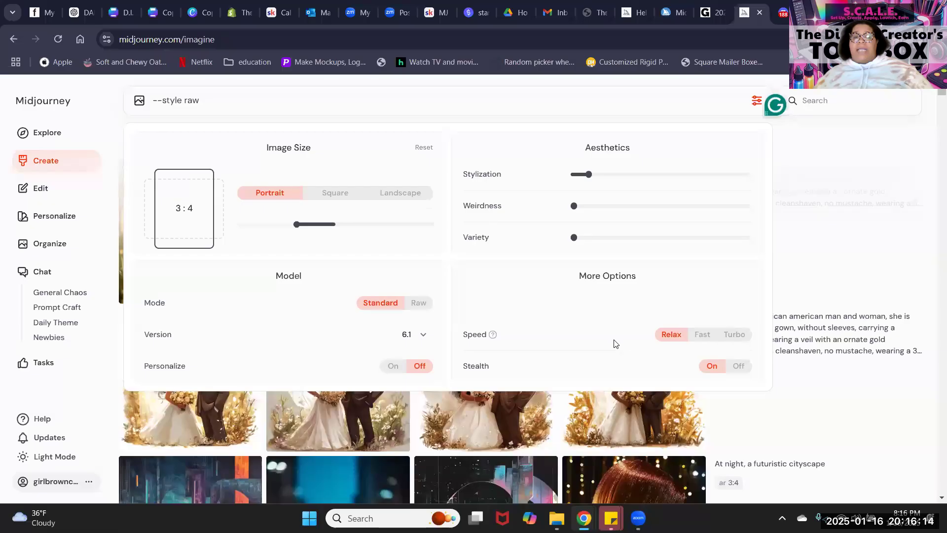
{"action": "left_click", "coordinate": [589, 175]}
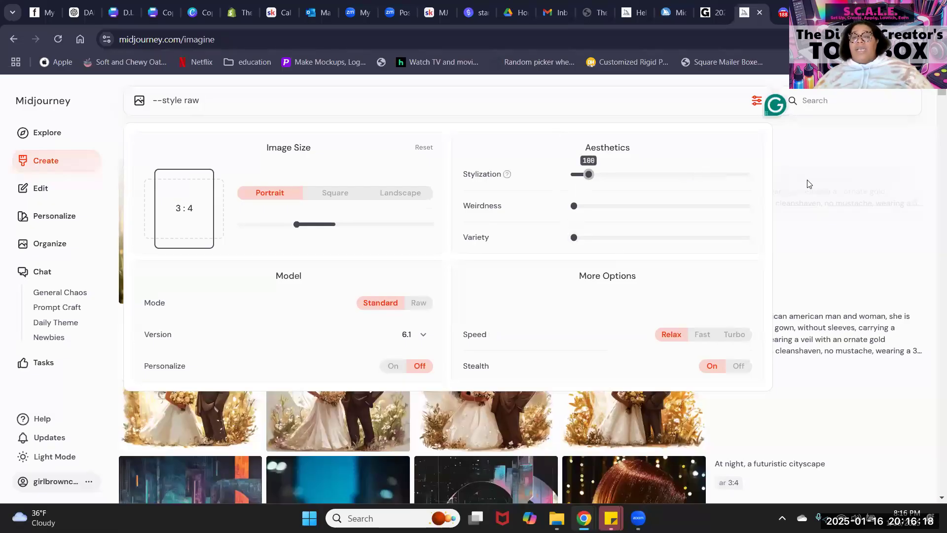
{"action": "left_click_drag", "start_coordinate": [588, 175], "coordinate": [615, 177]}
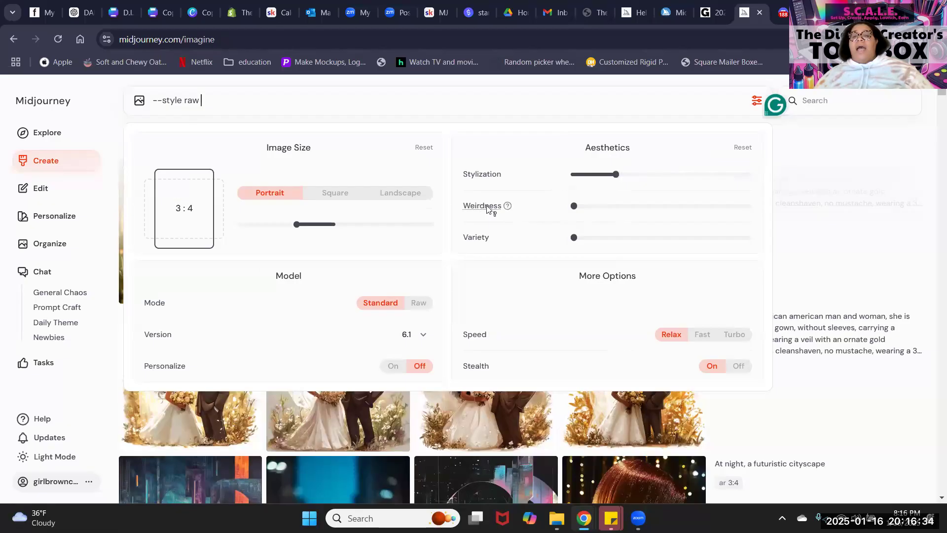
Try the Weirdness setting across its range and at 400, and set it to 200.
{"action": "mouse_move", "coordinate": [507, 206]}
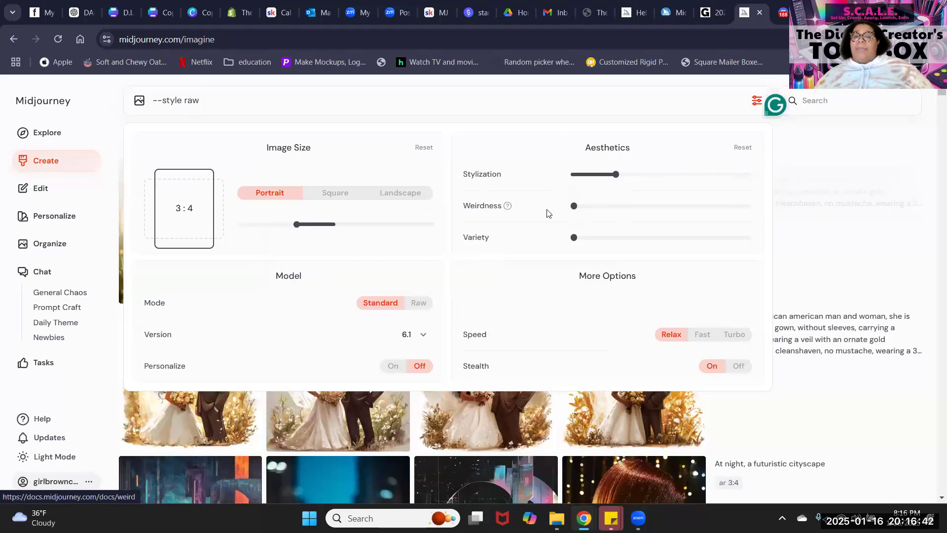
{"action": "mouse_move", "coordinate": [573, 206]}
{"action": "left_click_drag", "start_coordinate": [574, 206], "coordinate": [754, 206]}
{"action": "left_click_drag", "start_coordinate": [610, 200], "coordinate": [515, 203]}
{"action": "left_click_drag", "start_coordinate": [574, 206], "coordinate": [593, 226]}
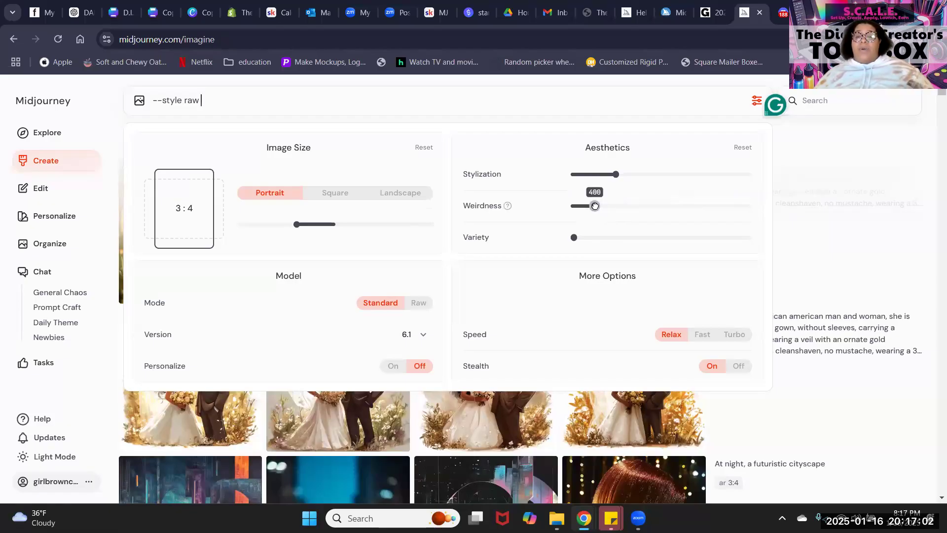
{"action": "left_click_drag", "start_coordinate": [587, 206], "coordinate": [583, 209]}
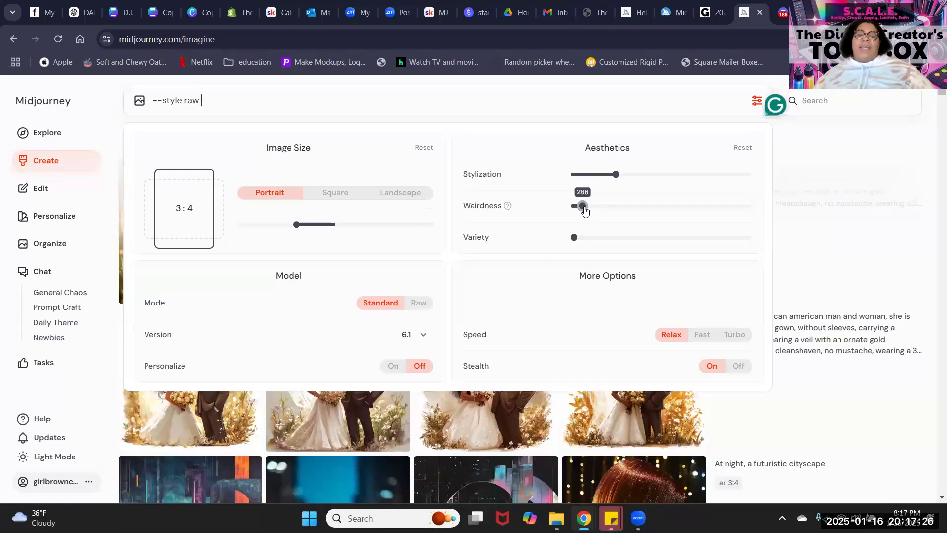
Add --chaos to the prompt and try a high Variety setting before returning it to its minimum.
{"action": "mouse_move", "coordinate": [579, 237]}
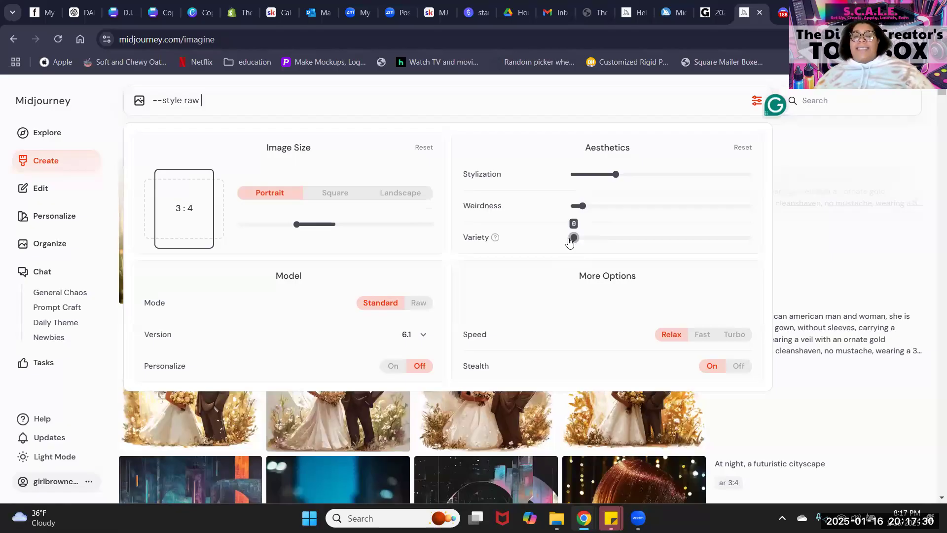
{"action": "mouse_move", "coordinate": [496, 243]}
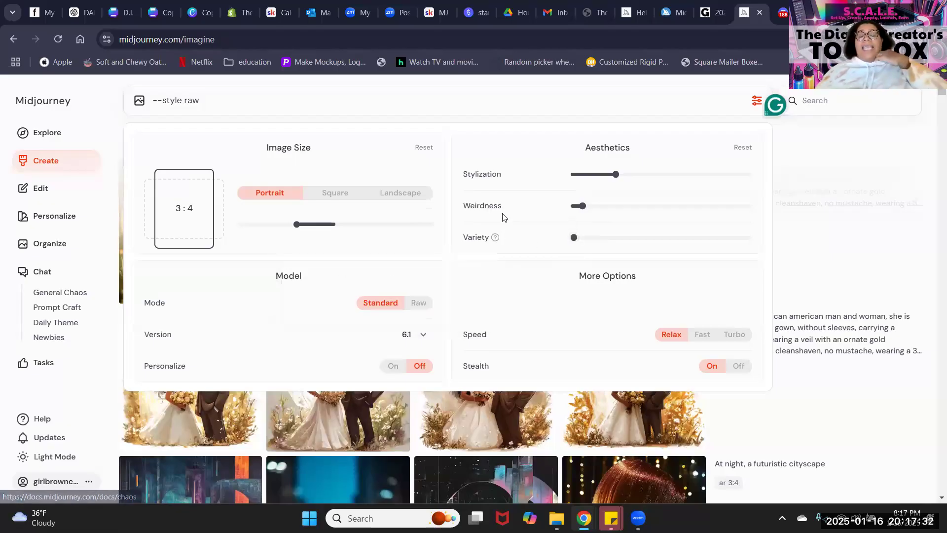
{"action": "mouse_move", "coordinate": [504, 210]}
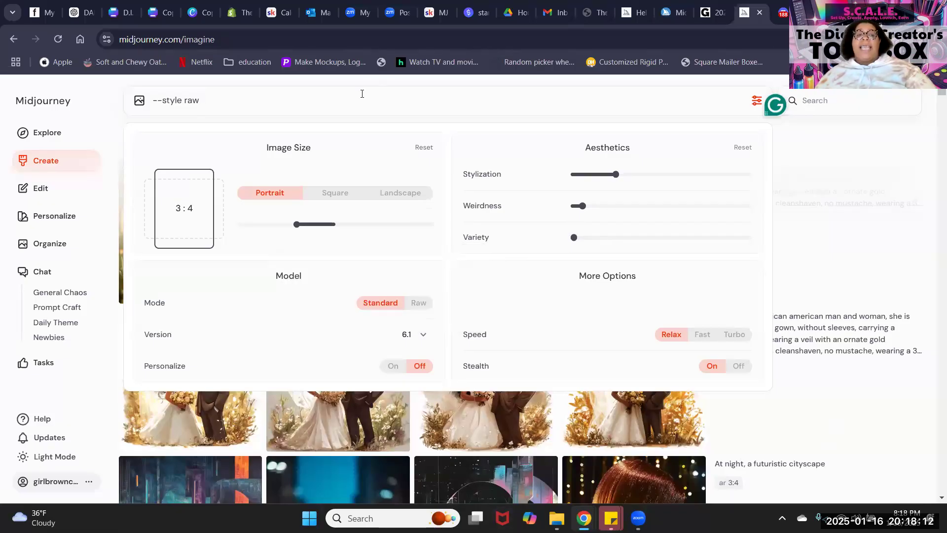
{"action": "type", "text": "-cha"}
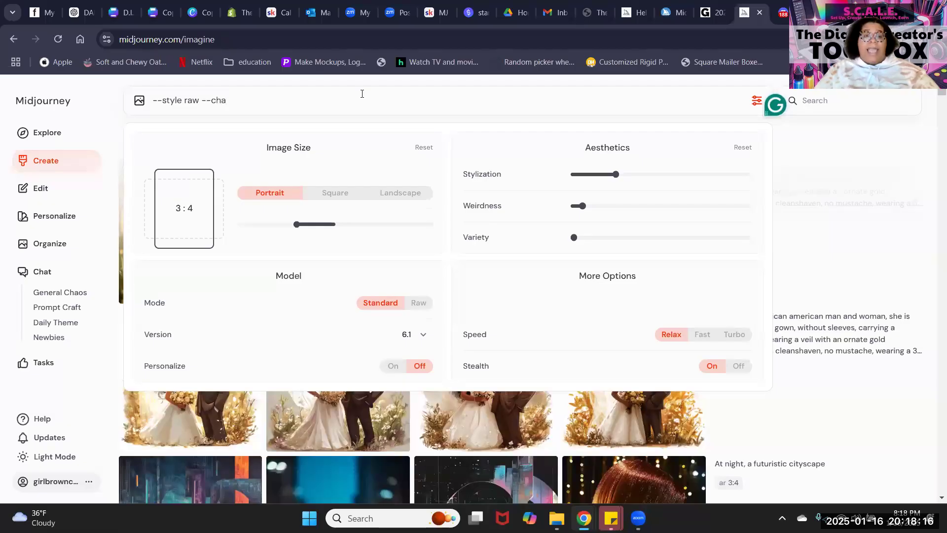
{"action": "type", "text": "os"}
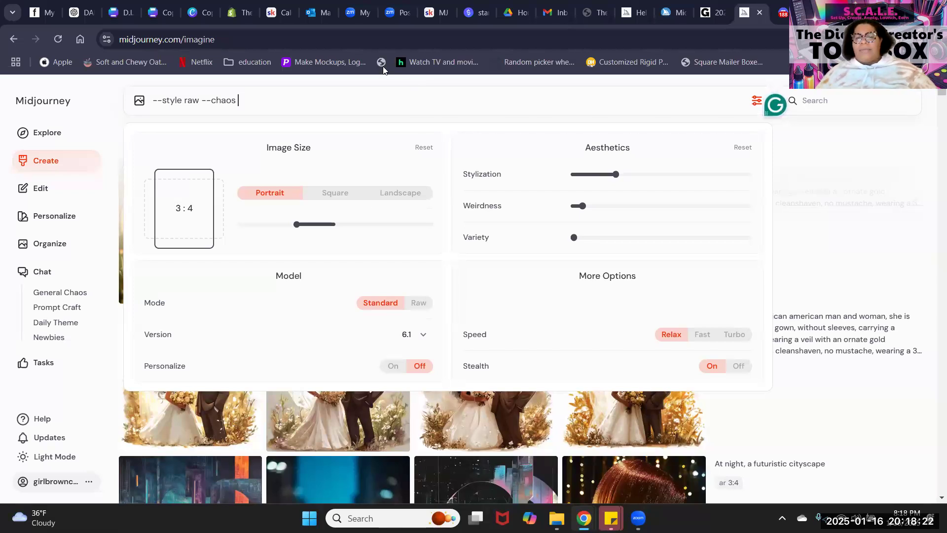
{"action": "left_click_drag", "start_coordinate": [574, 238], "coordinate": [706, 238]}
{"action": "left_click_drag", "start_coordinate": [639, 257], "coordinate": [575, 238]}
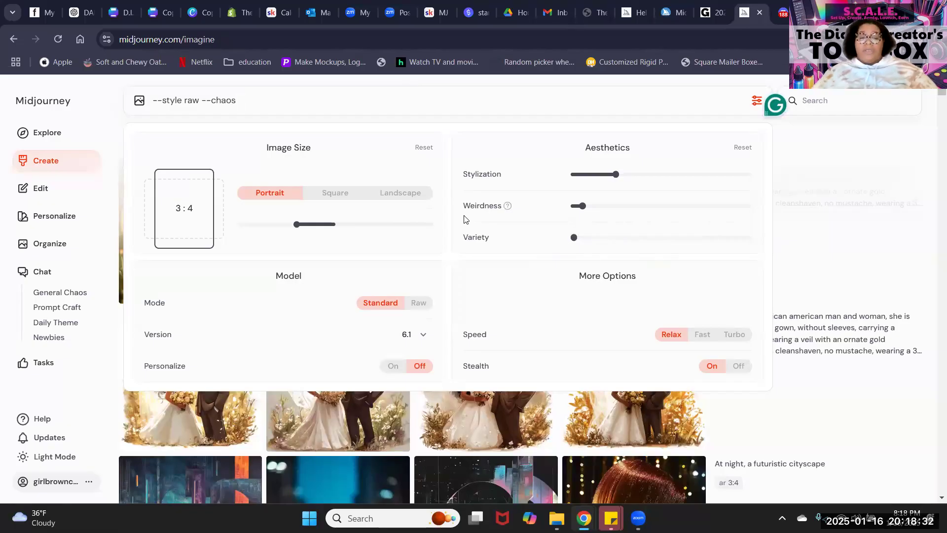
Extend the prompt parameters to read --chaos 50 --c 50 after --style raw.
{"action": "type", "text": "--c"}
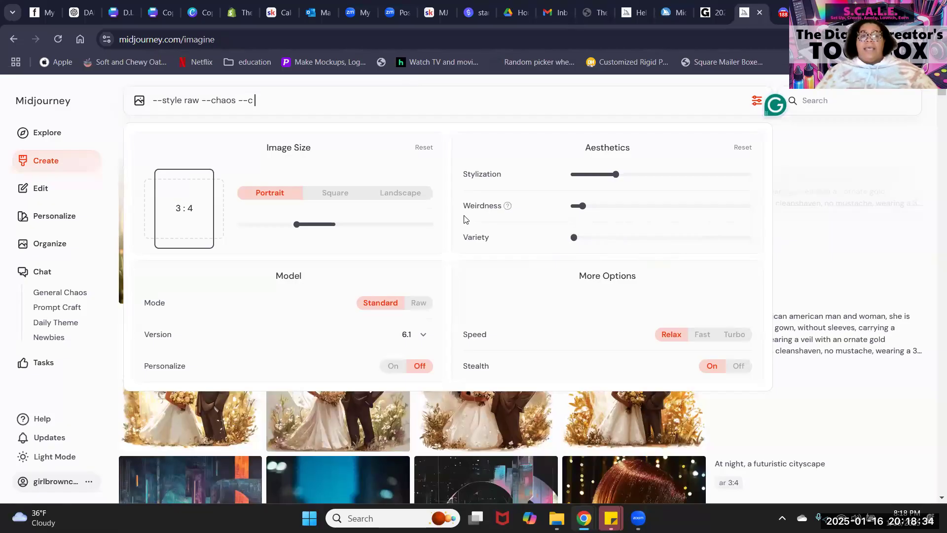
{"action": "type", "text": " 50"}
{"action": "key", "text": "BackSpace"}
{"action": "key", "text": "BackSpace"}
{"action": "key", "text": "BackSpace"}
{"action": "key", "text": "BackSpace"}
{"action": "key", "text": "BackSpace"}
{"action": "key", "text": "BackSpace"}
{"action": "type", "text": "50 --c 50"}
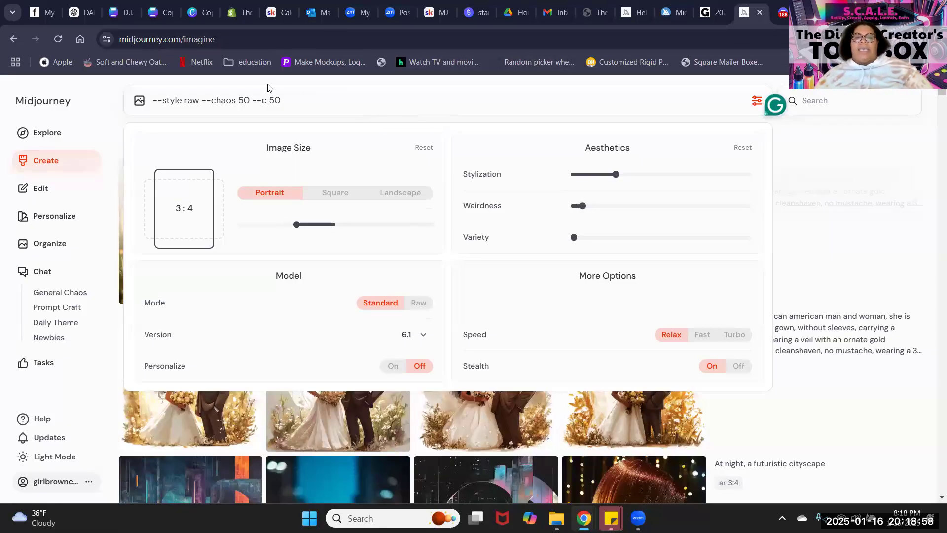
Clear all the parameter text from the prompt.
{"action": "key", "text": "ctrl+shift+Left"}
{"action": "key", "text": "ctrl+shift+Left"}
{"action": "key", "text": "ctrl+shift+Left"}
{"action": "key", "text": "ctrl+shift+Left"}
{"action": "key", "text": "ctrl+shift+Left"}
{"action": "key", "text": "ctrl+shift+Left"}
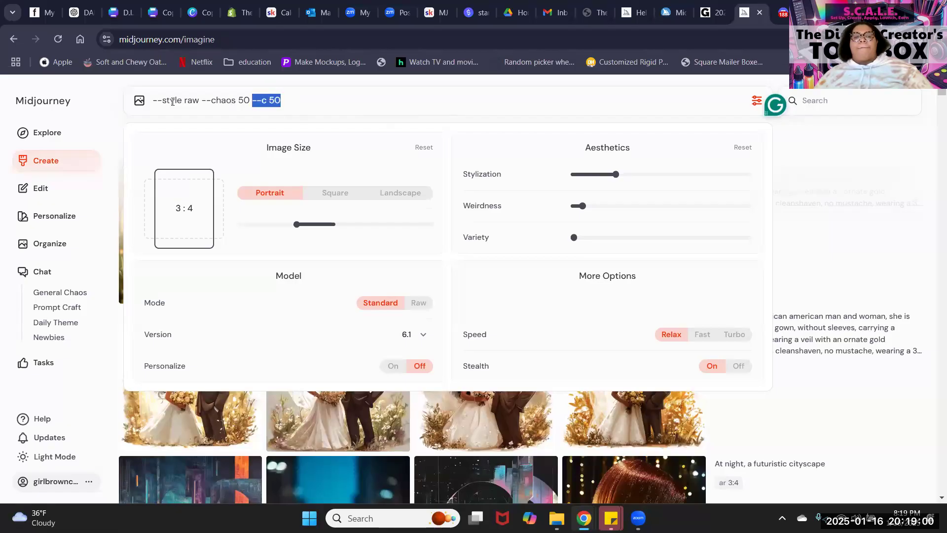
{"action": "key", "text": "BackSpace"}
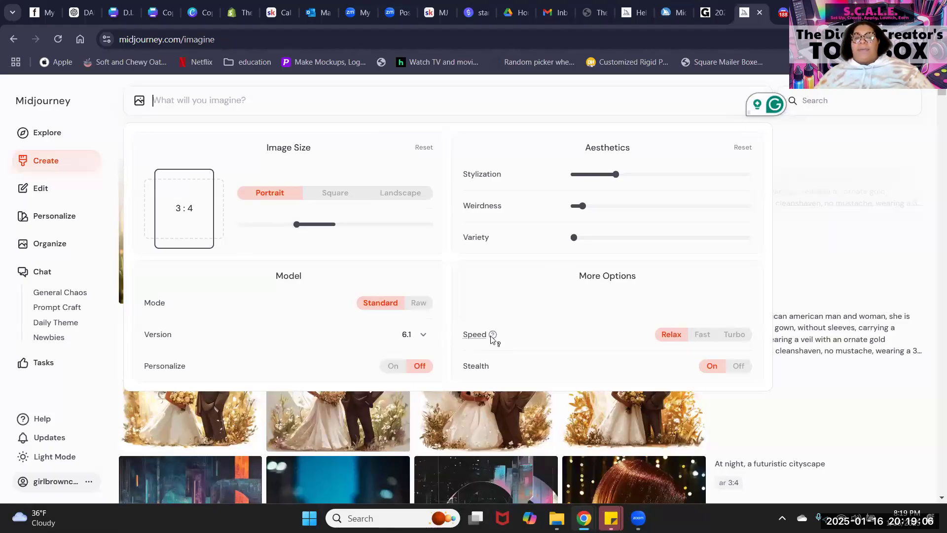
{"action": "mouse_move", "coordinate": [491, 335]}
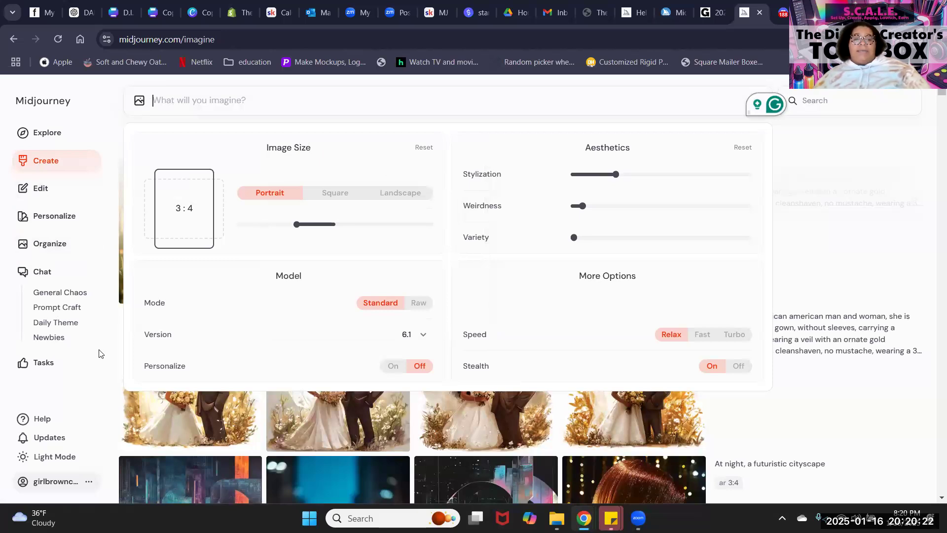
Open the Updates page and look through the latest posts from December 2024 back to August 2024.
{"action": "left_click", "coordinate": [37, 438]}
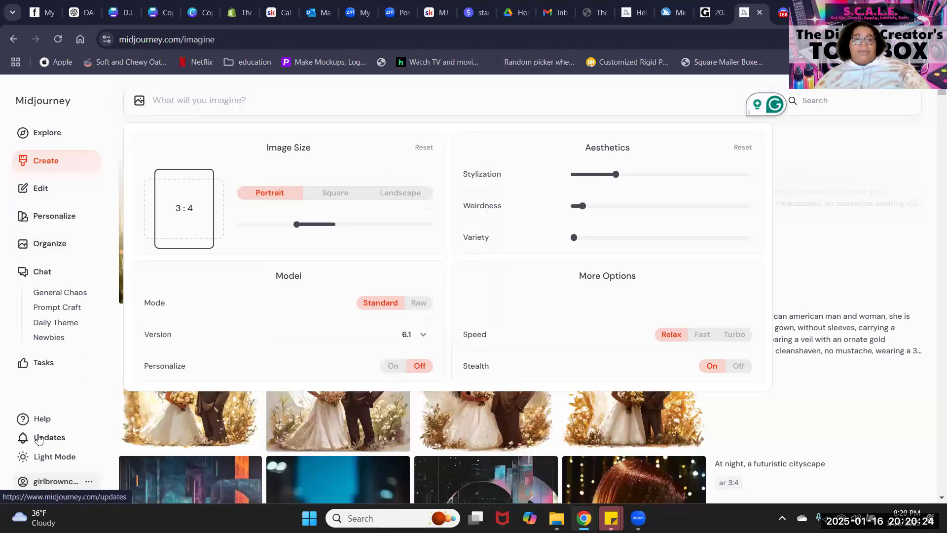
{"action": "scroll", "coordinate": [433, 295], "scroll_direction": "down", "scroll_amount": 15}
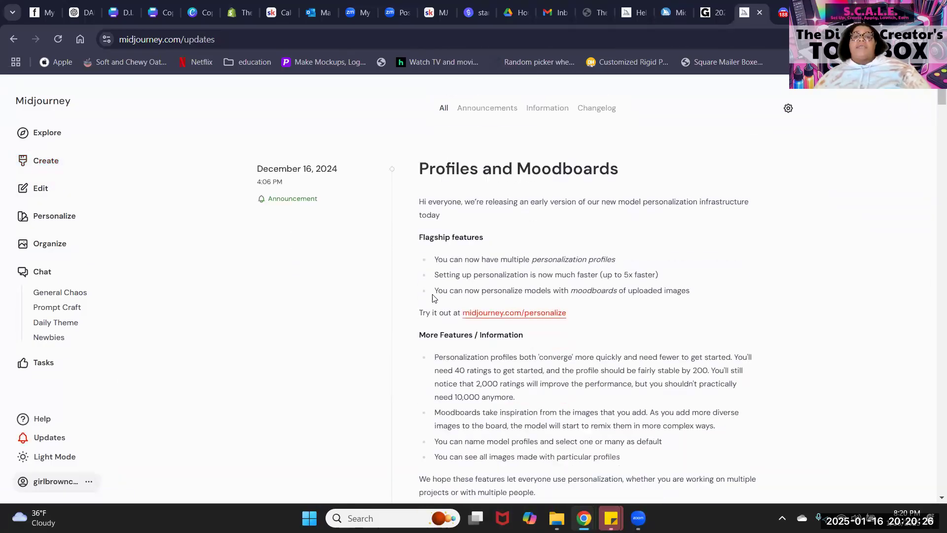
{"action": "scroll", "coordinate": [432, 295], "scroll_direction": "down", "scroll_amount": 15}
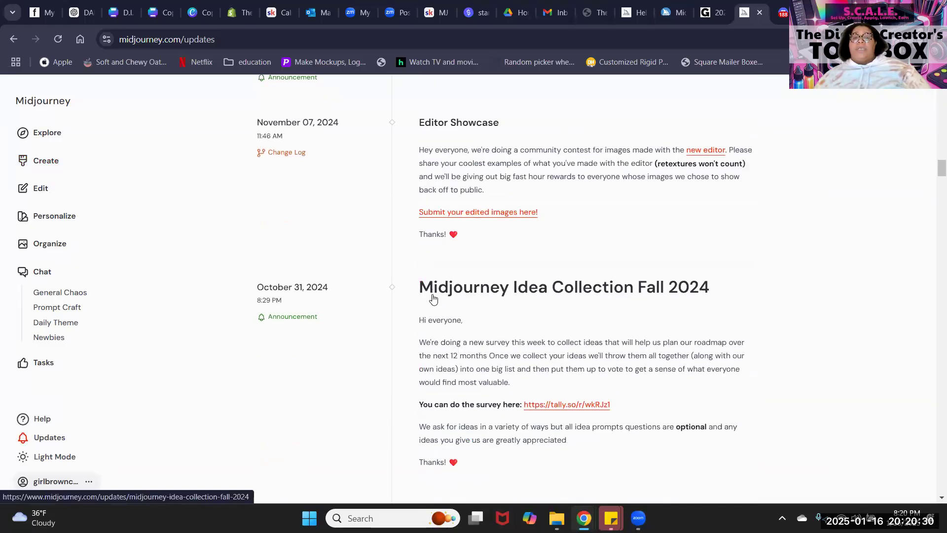
{"action": "scroll", "coordinate": [433, 296], "scroll_direction": "down", "scroll_amount": 12}
{"action": "scroll", "coordinate": [433, 295], "scroll_direction": "down", "scroll_amount": 14}
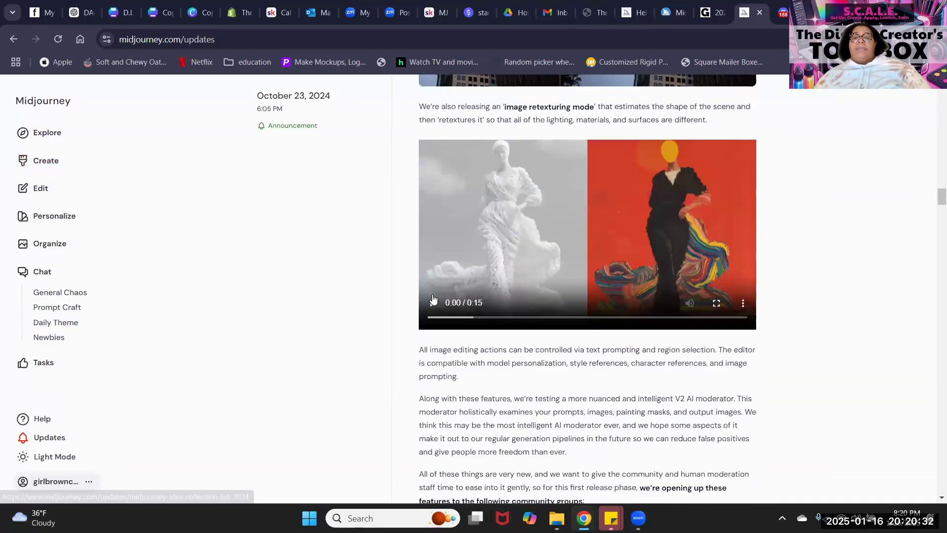
{"action": "scroll", "coordinate": [432, 296], "scroll_direction": "down", "scroll_amount": 15}
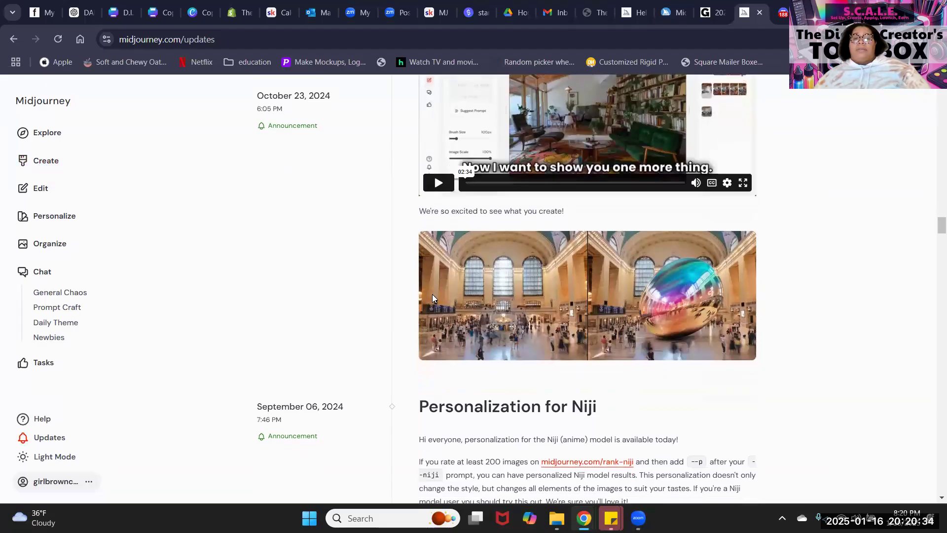
{"action": "scroll", "coordinate": [432, 298], "scroll_direction": "down", "scroll_amount": 7}
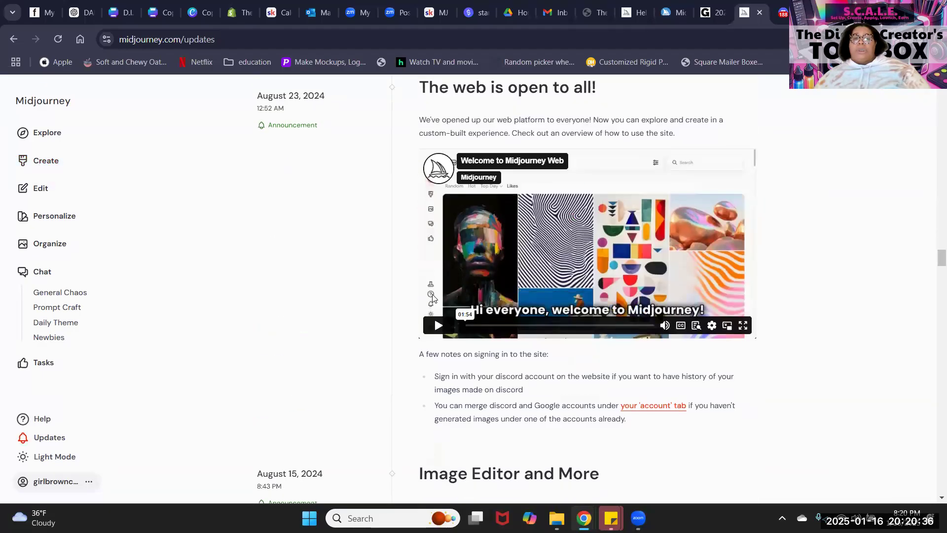
{"action": "scroll", "coordinate": [432, 298], "scroll_direction": "up", "scroll_amount": 18}
{"action": "scroll", "coordinate": [432, 298], "scroll_direction": "up", "scroll_amount": 20}
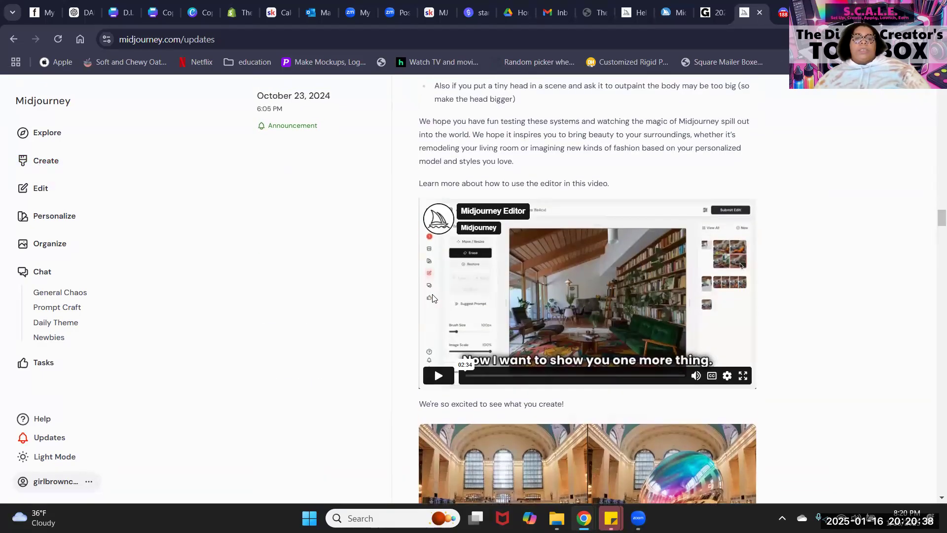
{"action": "scroll", "coordinate": [432, 298], "scroll_direction": "up", "scroll_amount": 15}
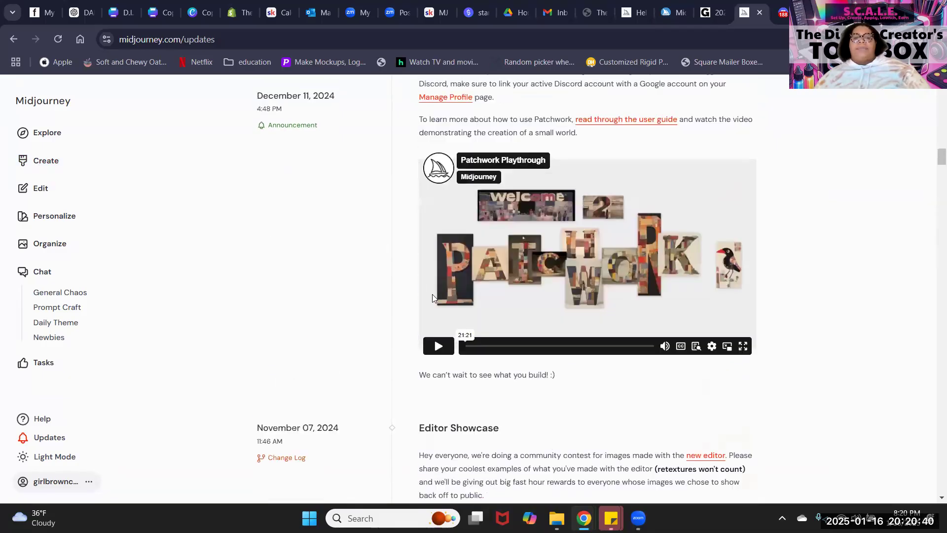
{"action": "scroll", "coordinate": [432, 298], "scroll_direction": "up", "scroll_amount": 10}
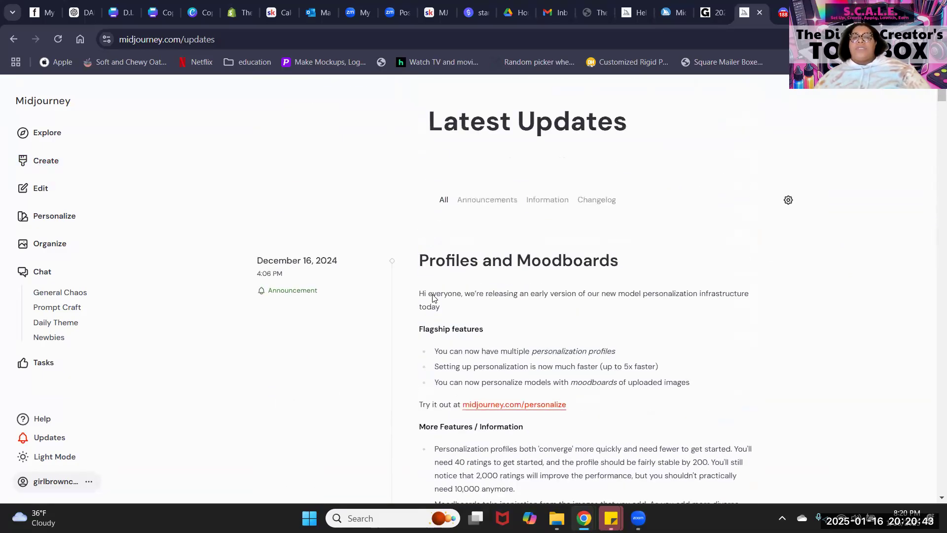
Check the Information category of the updates and look through the Announcements category.
{"action": "left_click", "coordinate": [532, 200]}
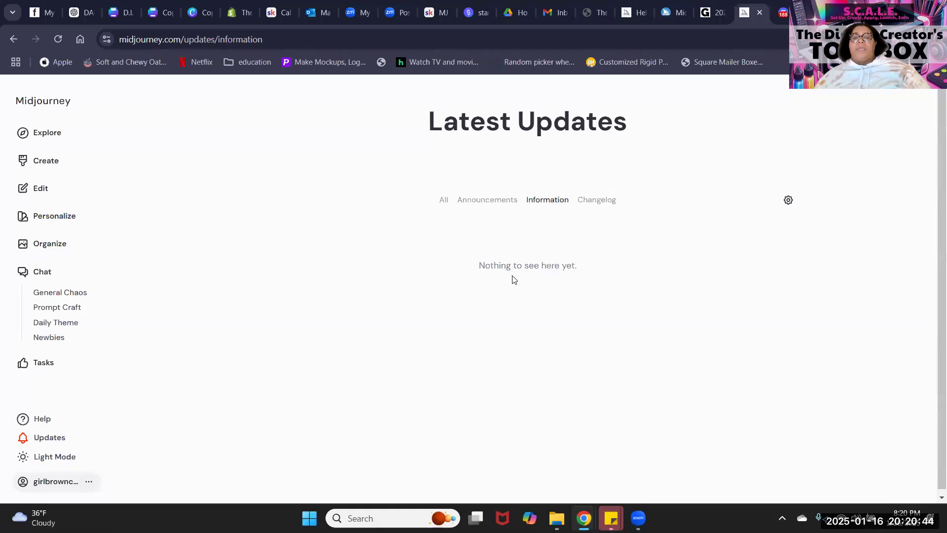
{"action": "left_click", "coordinate": [487, 200]}
{"action": "scroll", "coordinate": [518, 308], "scroll_direction": "down", "scroll_amount": 10}
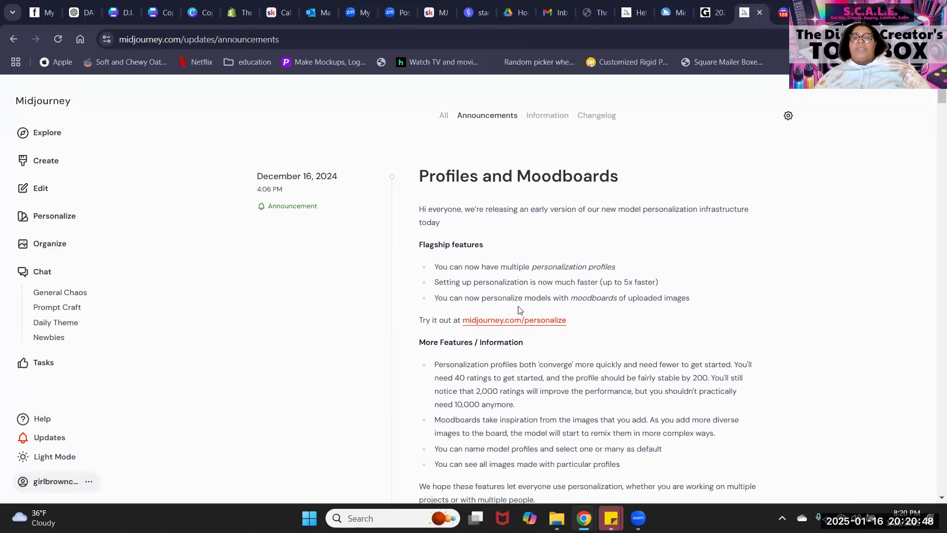
{"action": "scroll", "coordinate": [518, 306], "scroll_direction": "down", "scroll_amount": 8}
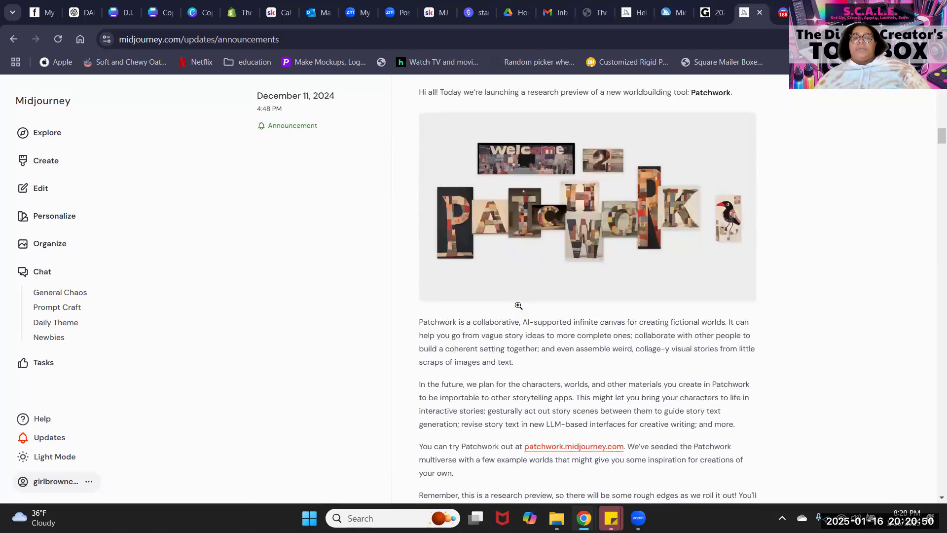
Go back through the Announcements posts up to the December 16, 2024 Profiles and Moodboards entry.
{"action": "scroll", "coordinate": [519, 309], "scroll_direction": "up", "scroll_amount": 5}
{"action": "scroll", "coordinate": [518, 308], "scroll_direction": "up", "scroll_amount": 10}
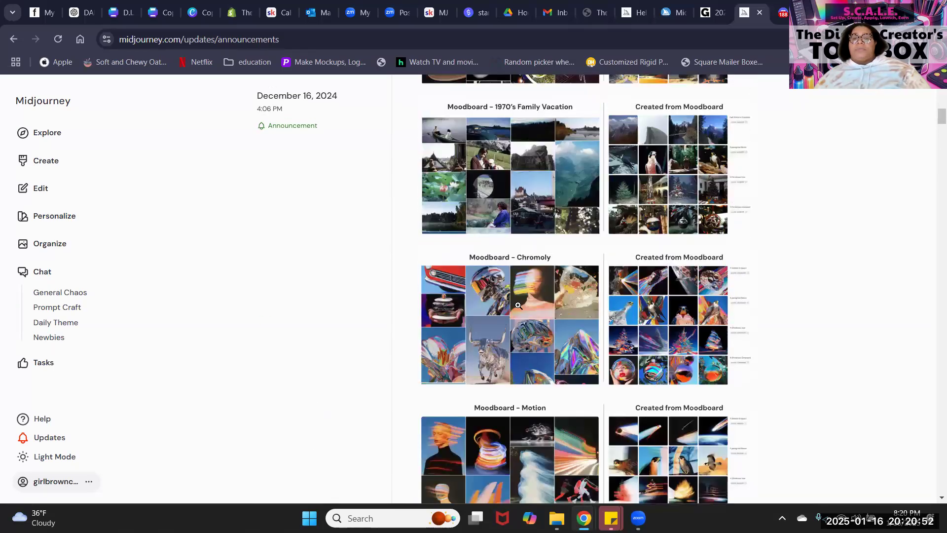
{"action": "scroll", "coordinate": [517, 305], "scroll_direction": "up", "scroll_amount": 3}
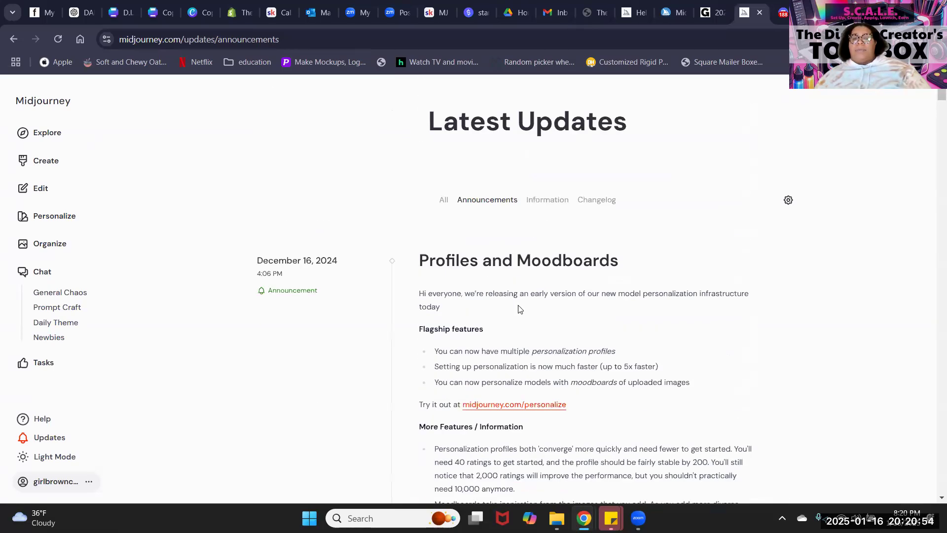
{"action": "scroll", "coordinate": [518, 306], "scroll_direction": "down", "scroll_amount": 5}
{"action": "scroll", "coordinate": [519, 309], "scroll_direction": "up", "scroll_amount": 2}
{"action": "scroll", "coordinate": [518, 309], "scroll_direction": "up", "scroll_amount": 3}
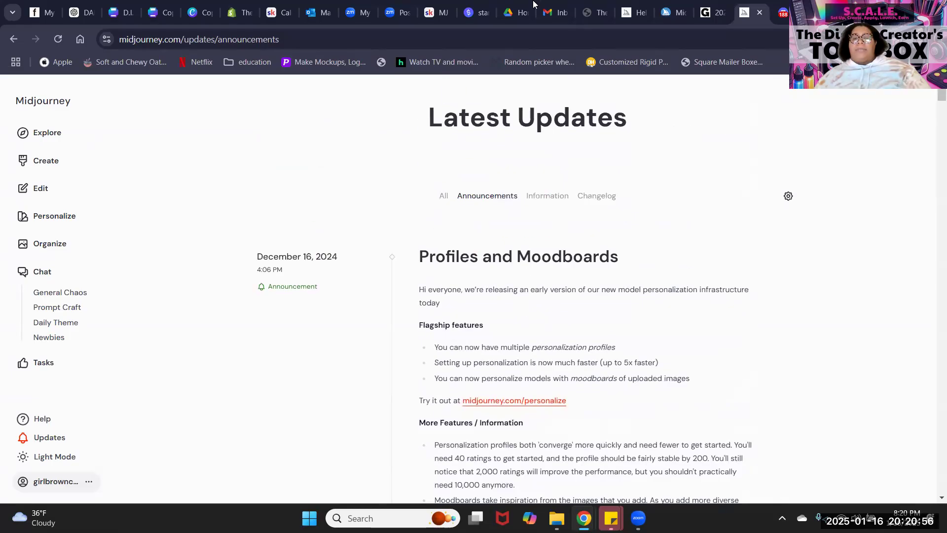
Check the Changelog category of the updates and read its entries from November 2024 back to March 2024.
{"action": "left_click", "coordinate": [589, 206]}
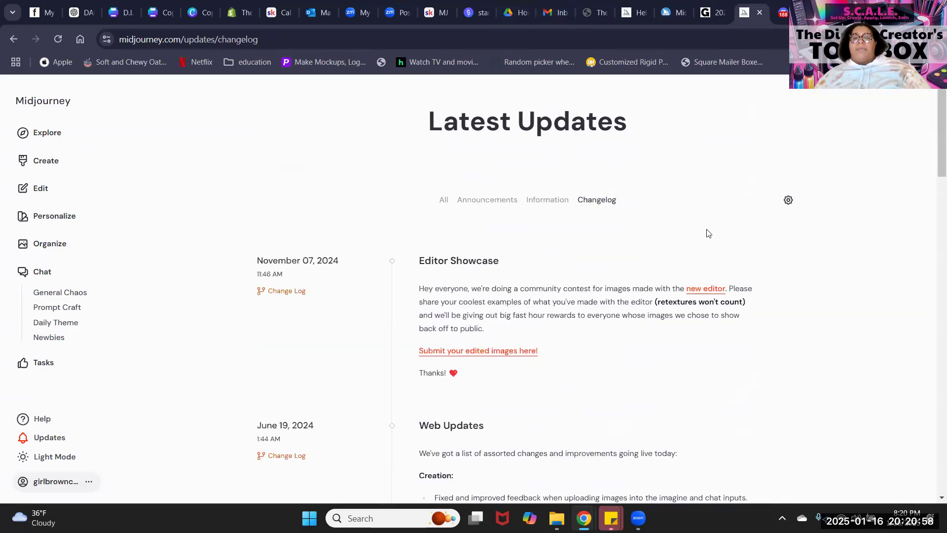
{"action": "scroll", "coordinate": [573, 246], "scroll_direction": "down", "scroll_amount": 2}
{"action": "scroll", "coordinate": [573, 247], "scroll_direction": "down", "scroll_amount": 3}
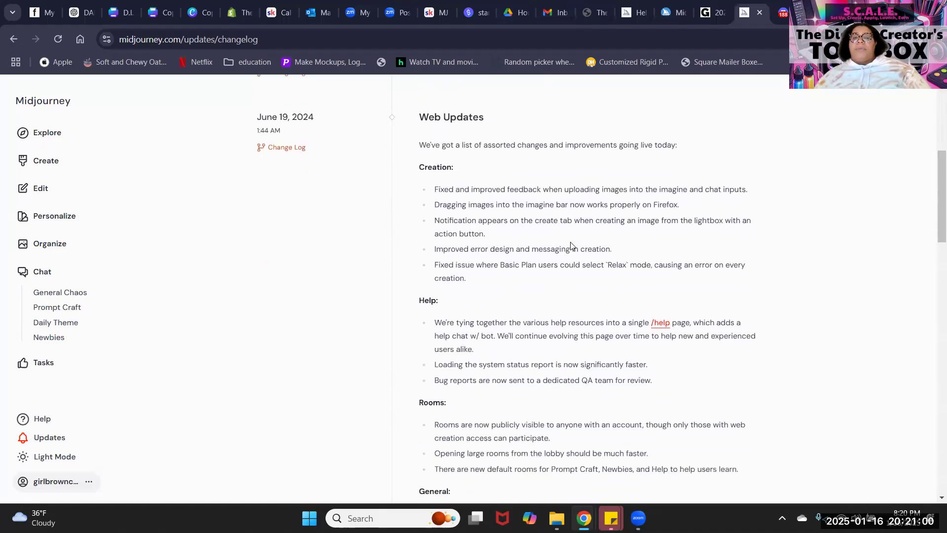
{"action": "scroll", "coordinate": [572, 246], "scroll_direction": "down", "scroll_amount": 7}
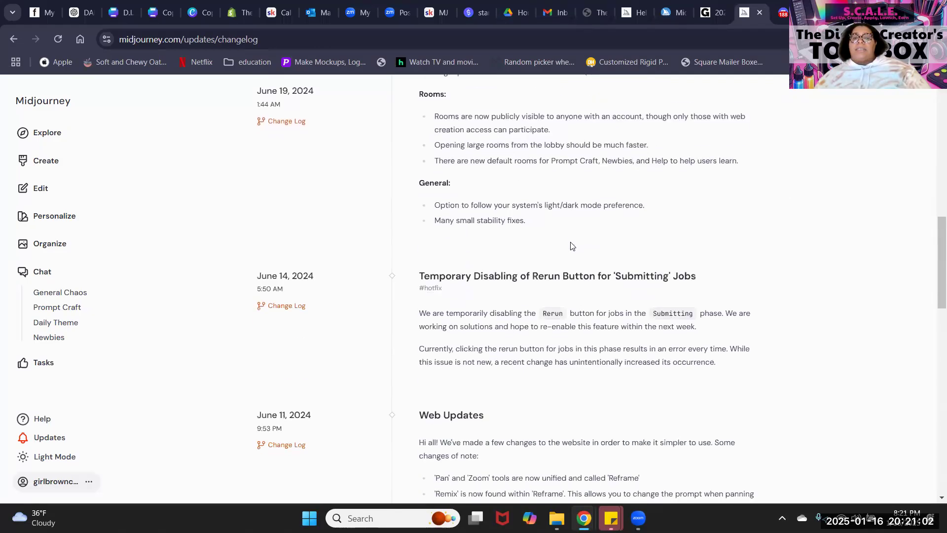
{"action": "scroll", "coordinate": [572, 246], "scroll_direction": "down", "scroll_amount": 6}
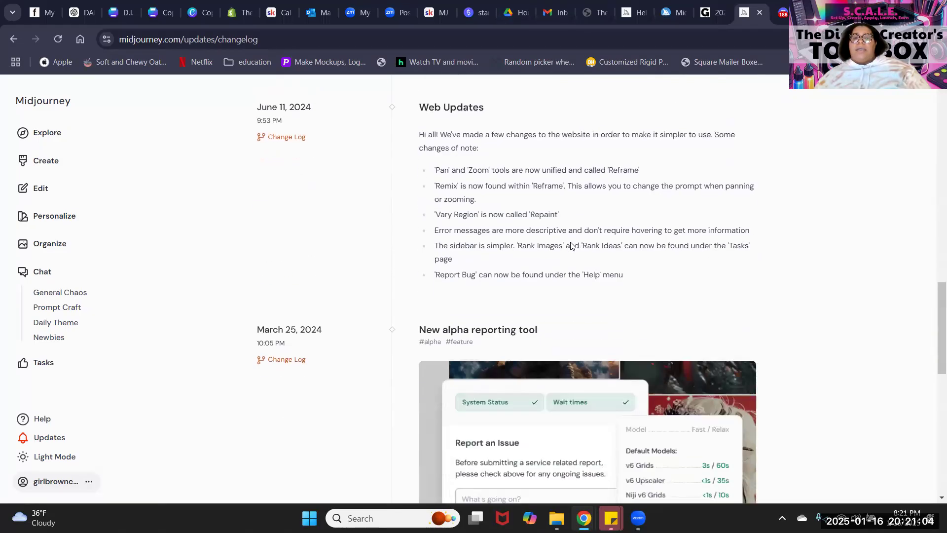
{"action": "scroll", "coordinate": [571, 237], "scroll_direction": "up", "scroll_amount": 5}
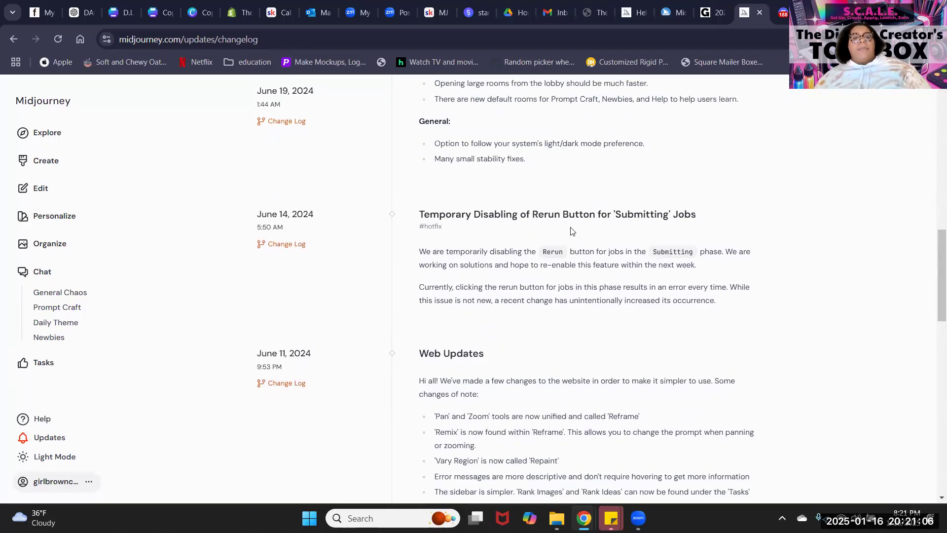
{"action": "scroll", "coordinate": [572, 231], "scroll_direction": "up", "scroll_amount": 1}
{"action": "scroll", "coordinate": [572, 231], "scroll_direction": "up", "scroll_amount": 14}
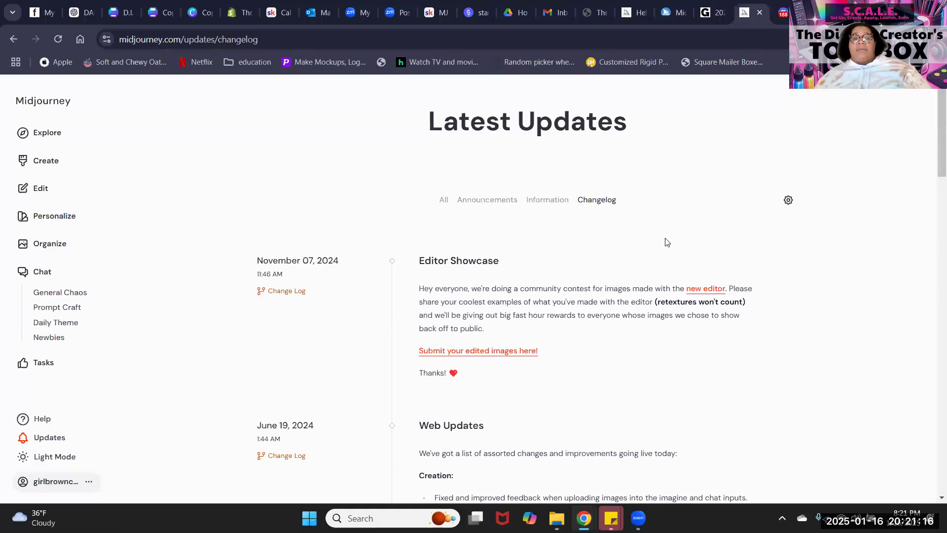
{"action": "scroll", "coordinate": [664, 240], "scroll_direction": "down", "scroll_amount": 5}
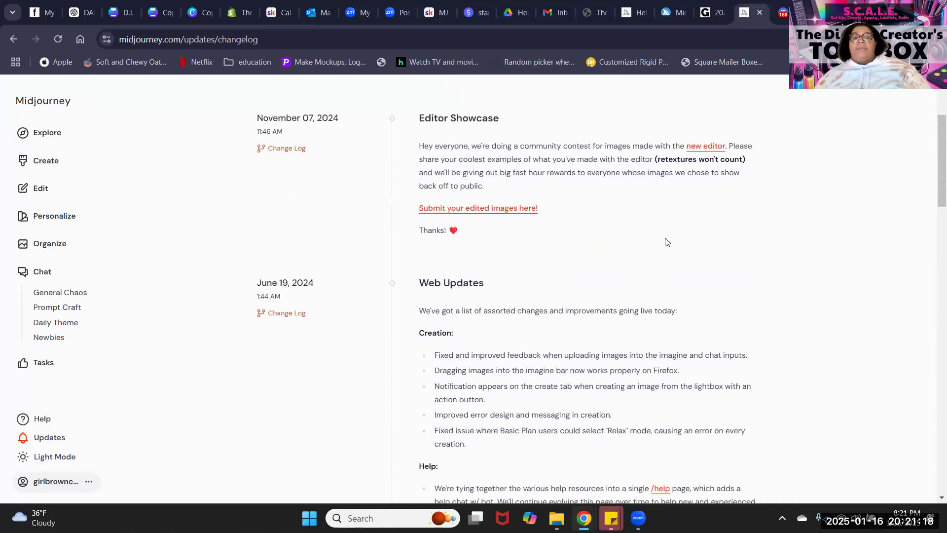
{"action": "scroll", "coordinate": [660, 235], "scroll_direction": "down", "scroll_amount": 4}
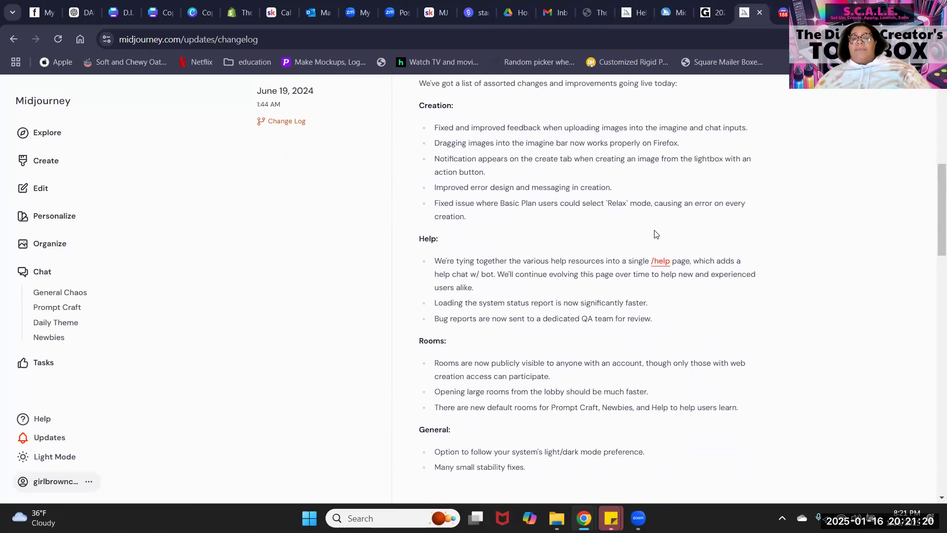
{"action": "scroll", "coordinate": [614, 213], "scroll_direction": "up", "scroll_amount": 6}
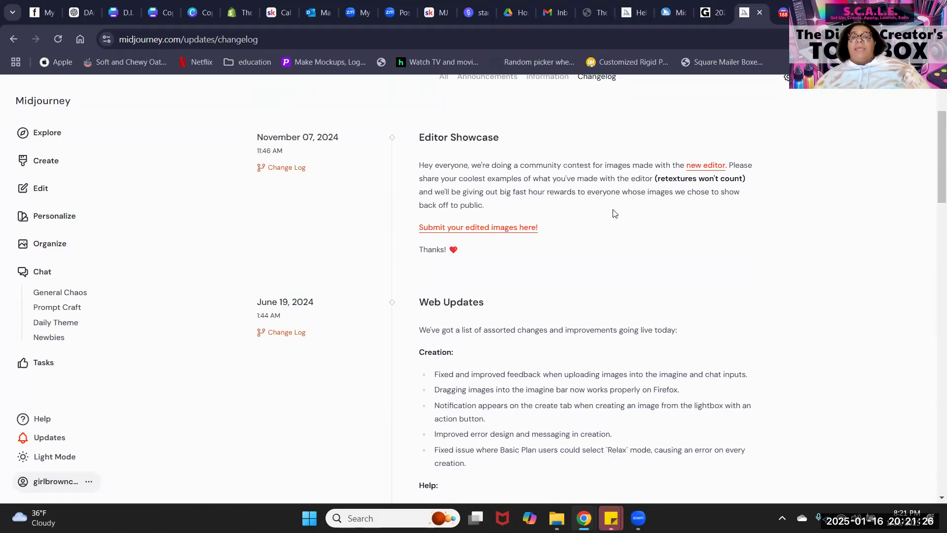
{"action": "scroll", "coordinate": [613, 213], "scroll_direction": "up", "scroll_amount": 3}
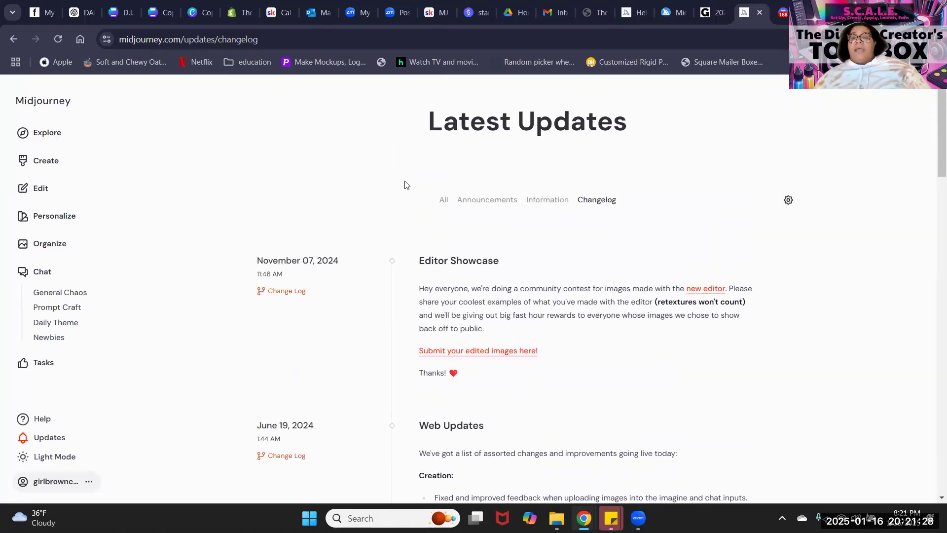
Show all update categories and look over the moodboard examples in the Profiles and Moodboards post.
{"action": "left_click", "coordinate": [440, 199]}
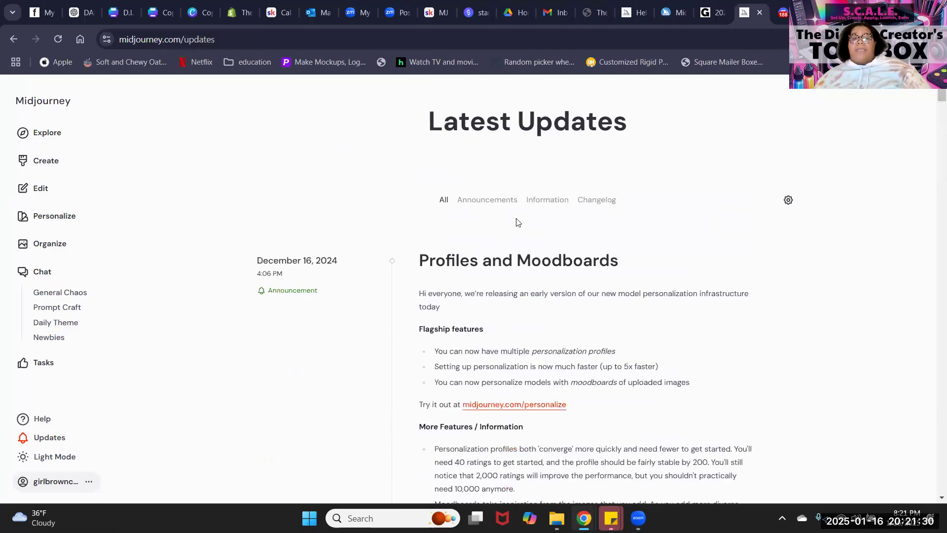
{"action": "scroll", "coordinate": [528, 227], "scroll_direction": "down", "scroll_amount": 10}
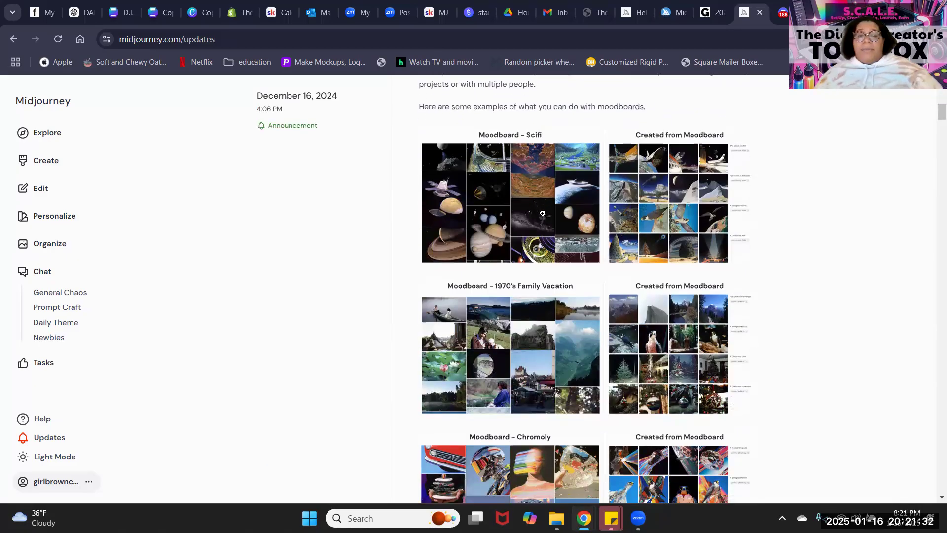
{"action": "scroll", "coordinate": [543, 213], "scroll_direction": "down", "scroll_amount": 5}
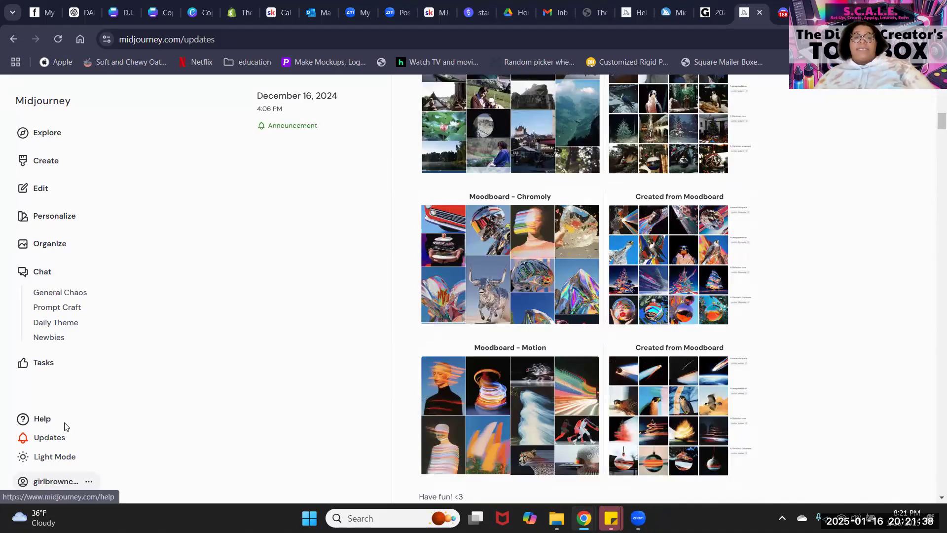
{"action": "scroll", "coordinate": [235, 330], "scroll_direction": "up", "scroll_amount": 7}
{"action": "scroll", "coordinate": [235, 330], "scroll_direction": "up", "scroll_amount": 7}
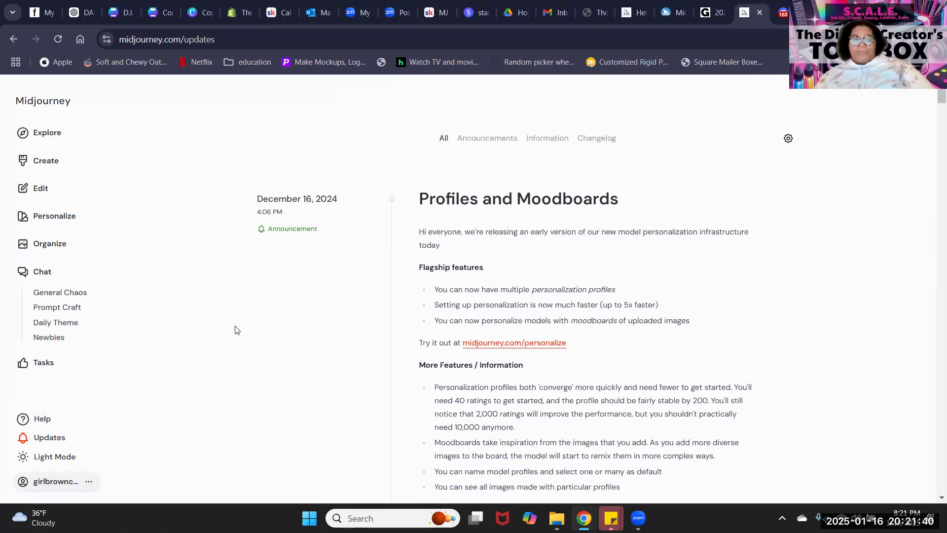
Return to the Create page and reuse the Valentine's Day white puppy clip art prompt with --ar 1:1 --niji 6.
{"action": "left_click", "coordinate": [47, 163]}
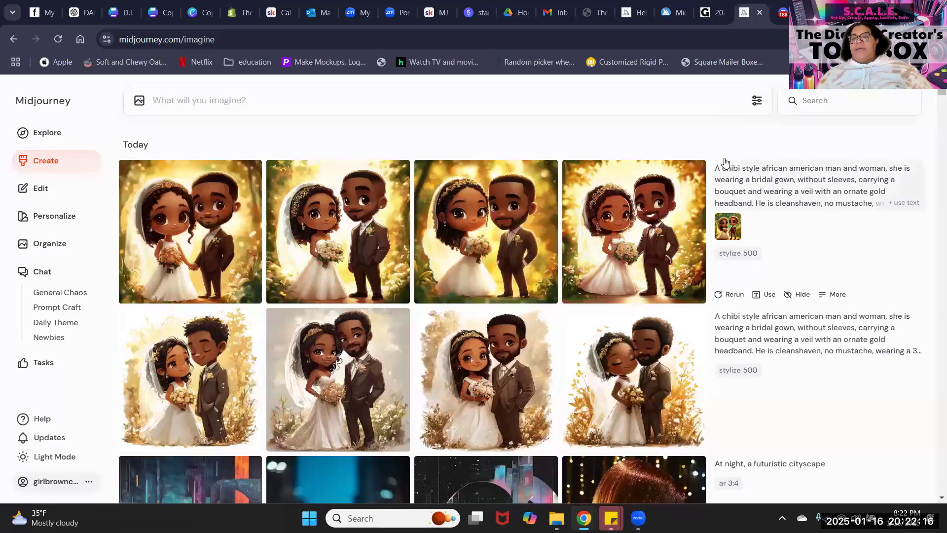
{"action": "left_click", "coordinate": [755, 106]}
{"action": "left_click", "coordinate": [755, 105]}
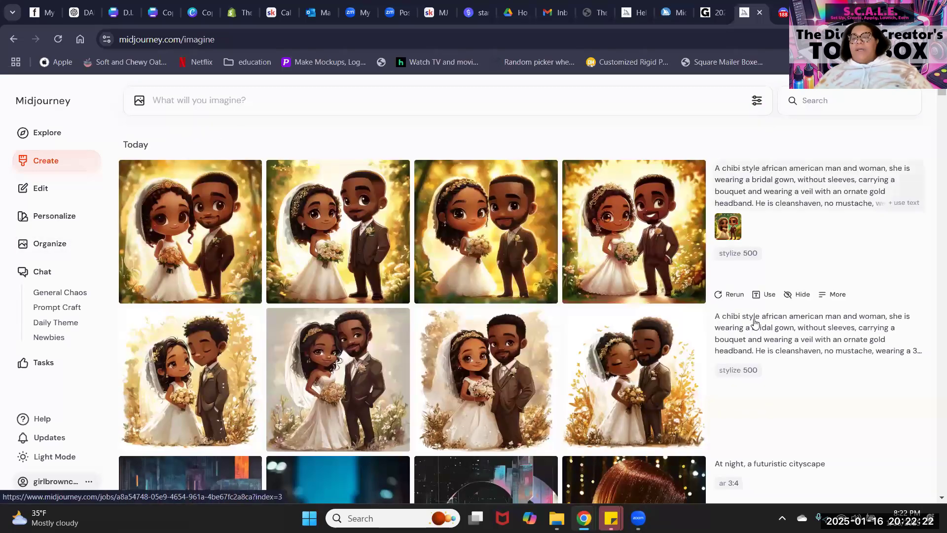
{"action": "scroll", "coordinate": [672, 308], "scroll_direction": "down", "scroll_amount": 10}
{"action": "scroll", "coordinate": [674, 301], "scroll_direction": "down", "scroll_amount": 4}
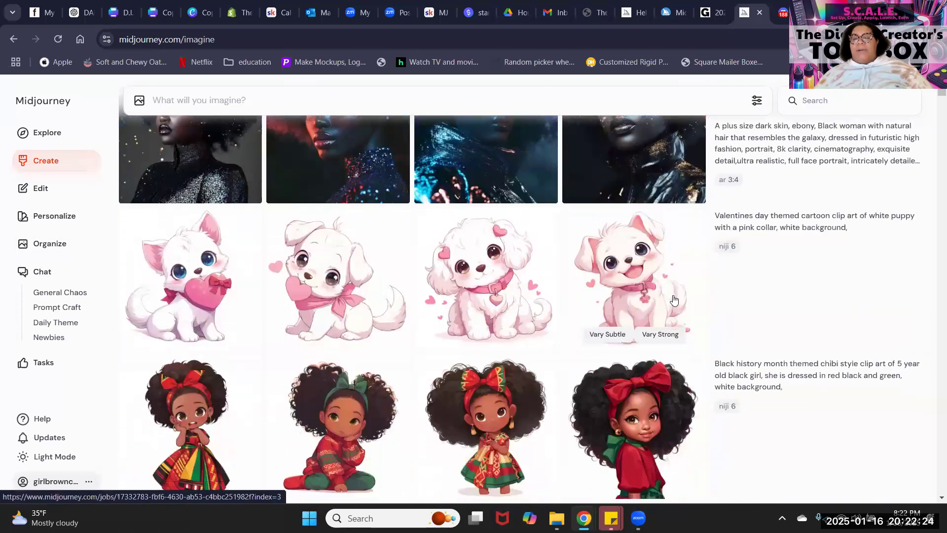
{"action": "scroll", "coordinate": [760, 367], "scroll_direction": "down", "scroll_amount": 5}
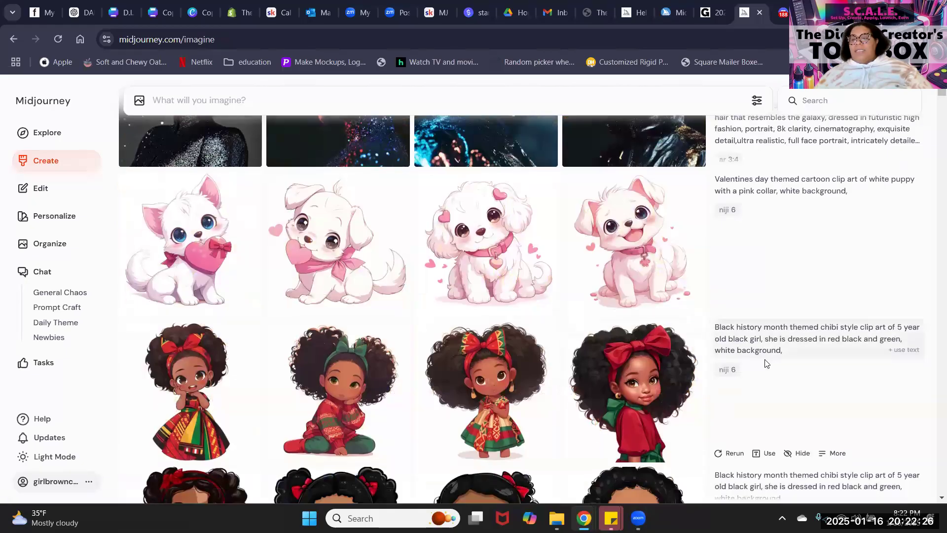
{"action": "scroll", "coordinate": [793, 344], "scroll_direction": "up", "scroll_amount": 5}
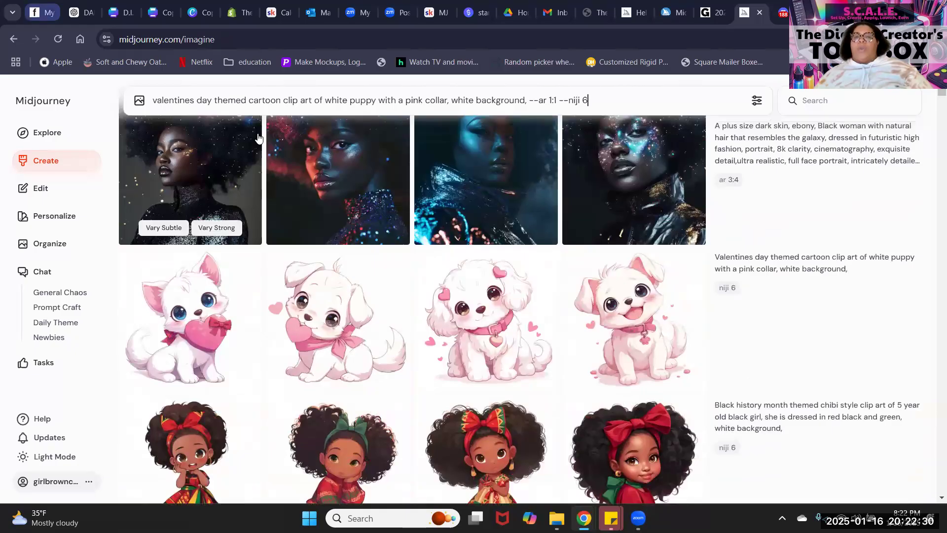
{"action": "scroll", "coordinate": [697, 123], "scroll_direction": "up", "scroll_amount": 4}
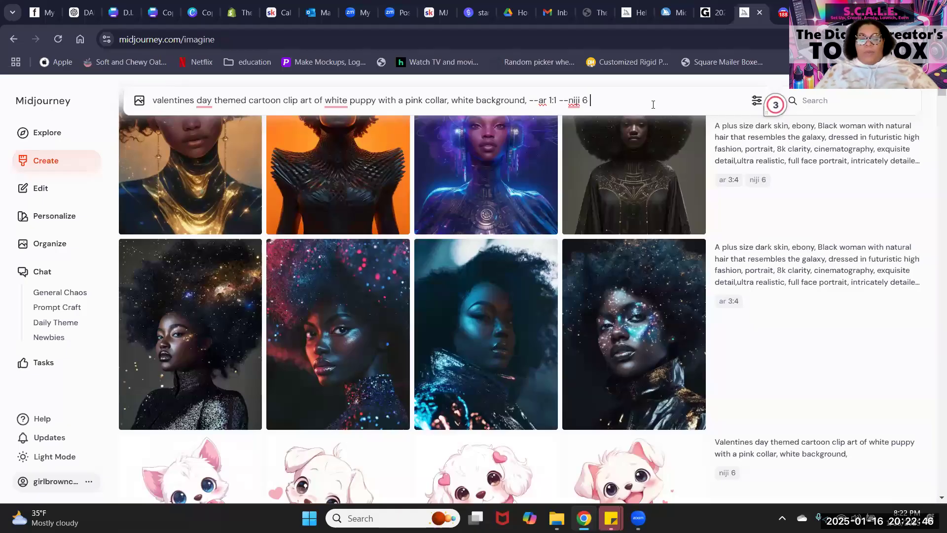
Add --weird 1500 to the puppy prompt and submit it, leaving the prompt field empty.
{"action": "type", "text": "--"}
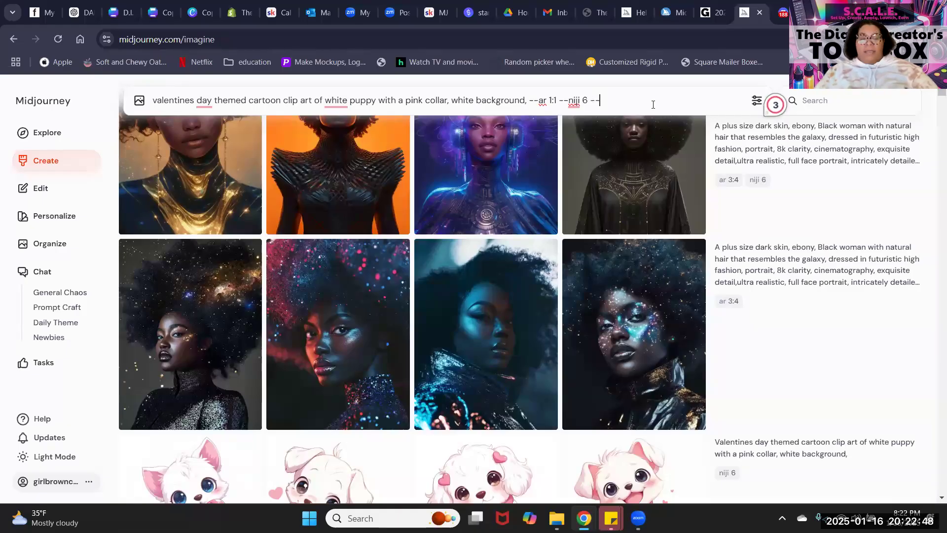
{"action": "type", "text": "w"}
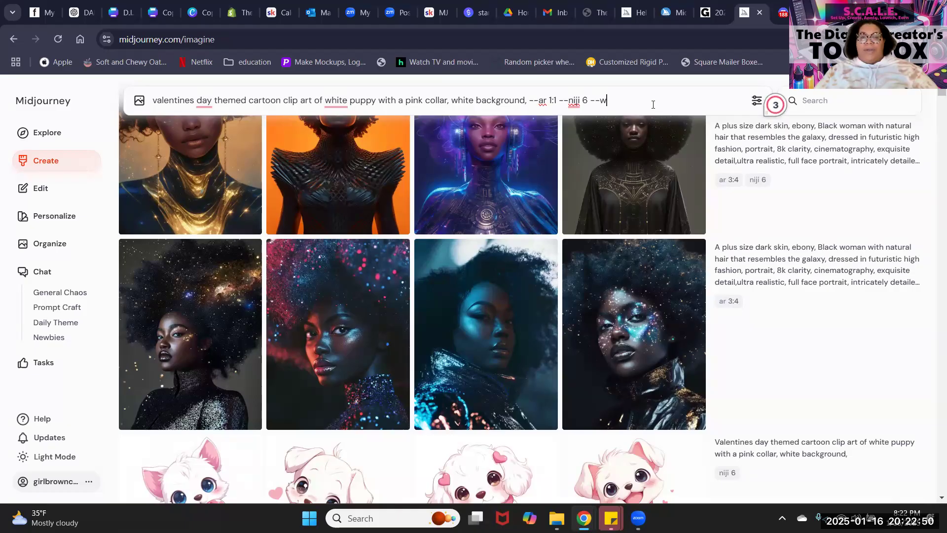
{"action": "type", "text": "eird "}
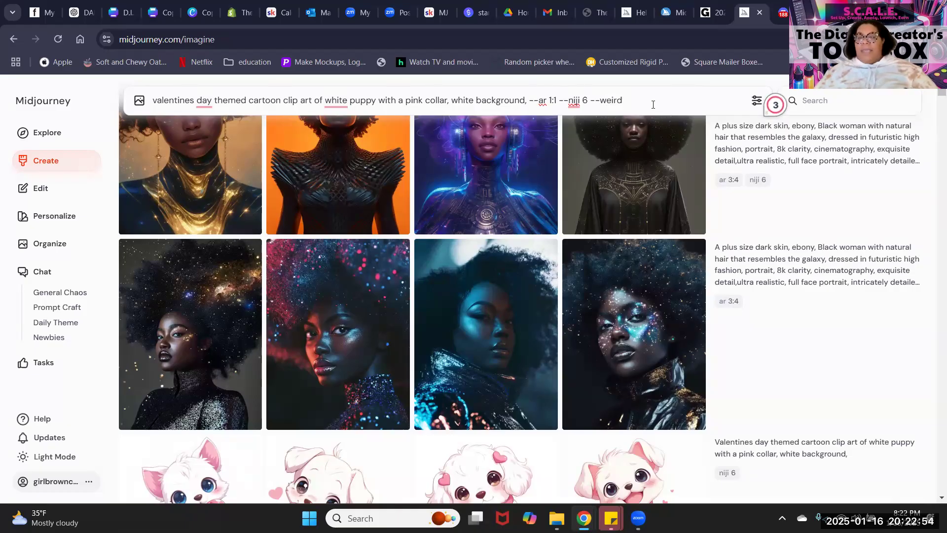
{"action": "type", "text": "1500"}
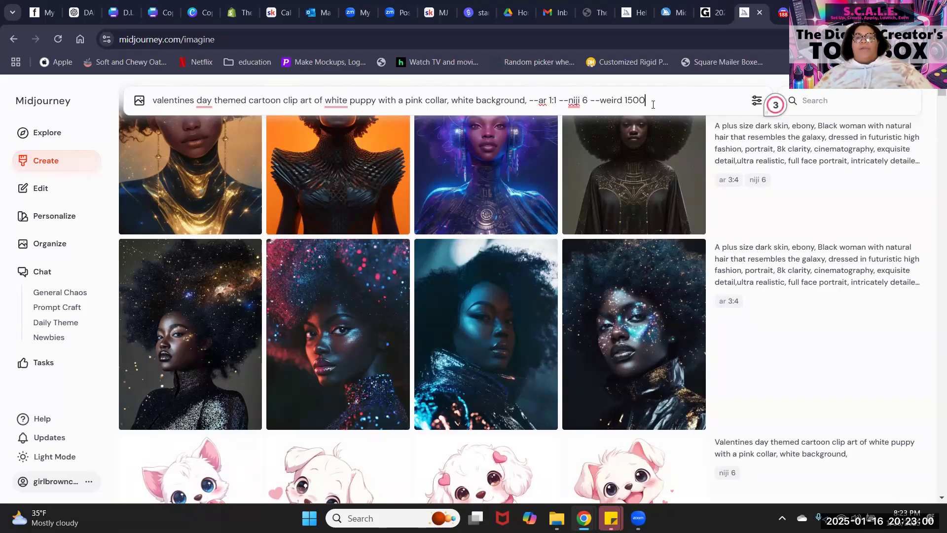
{"action": "key", "text": "Return"}
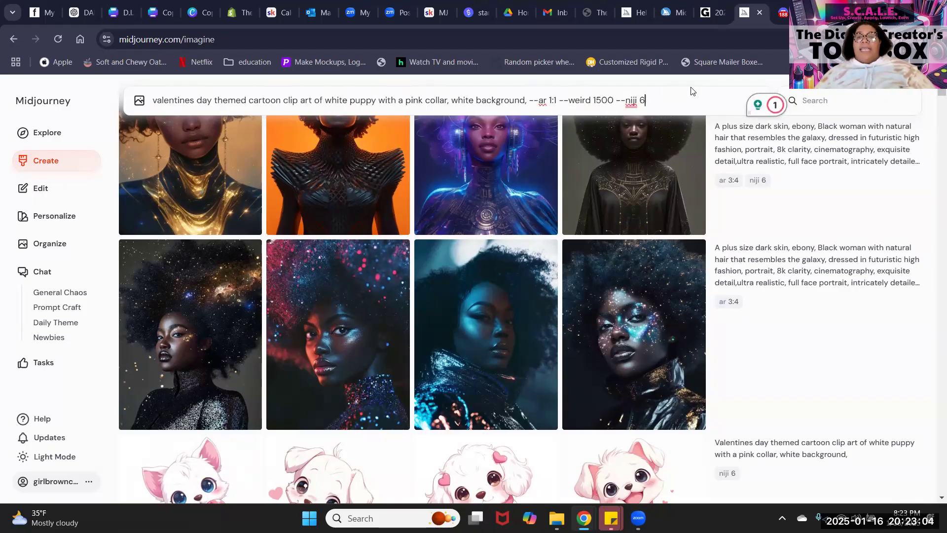
{"action": "triple_click", "coordinate": [685, 98]}
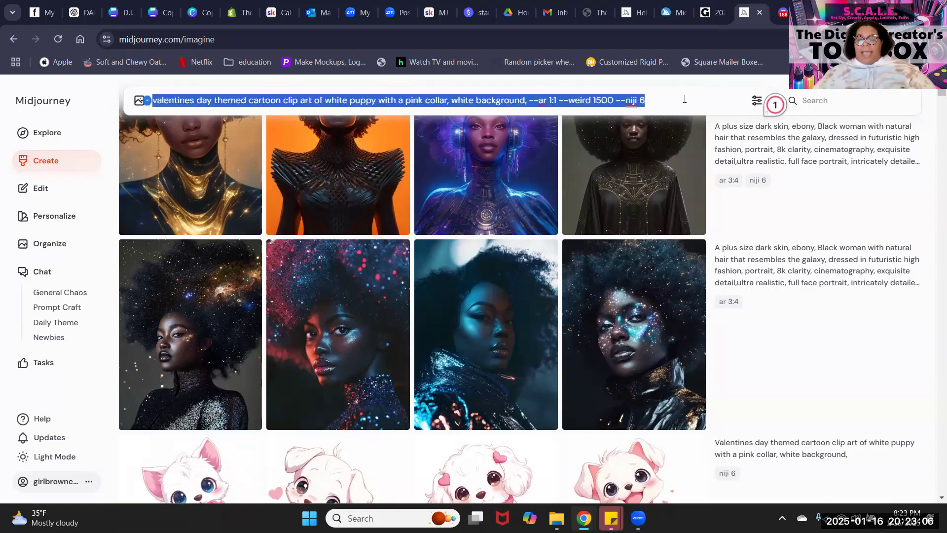
{"action": "key", "text": "BackSpace"}
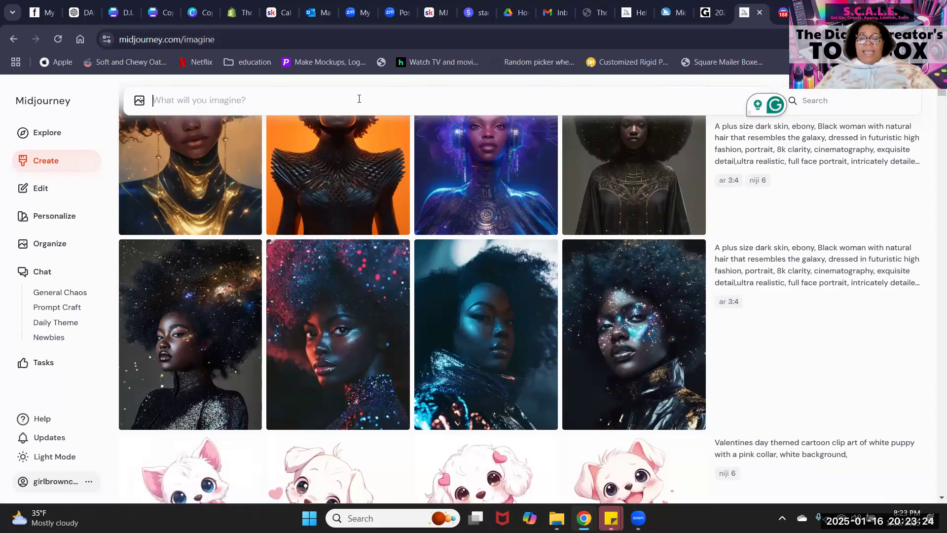
Bring back the chibi bride and groom prompt with --ar 1:1 --stylize 500 --v 6.1, and cut its text and remove its reference image.
{"action": "type", "text": "a chibi style african american man and woman, she is wearing a bridal gown, without sleeves, carrying a bouquet and wearing a veil with an ornate gold headband. He is cleanshaven, no mustache, wearing a 3 piece brown suit with a white shirt and matching necktie. he is holding her hand and his other hand is in his pocket. they are standing in a wild garden at dusk with a golden glow surrounding them. they lokk very much in love. --ar 1:1 --stylize 500 --v 6.1"}
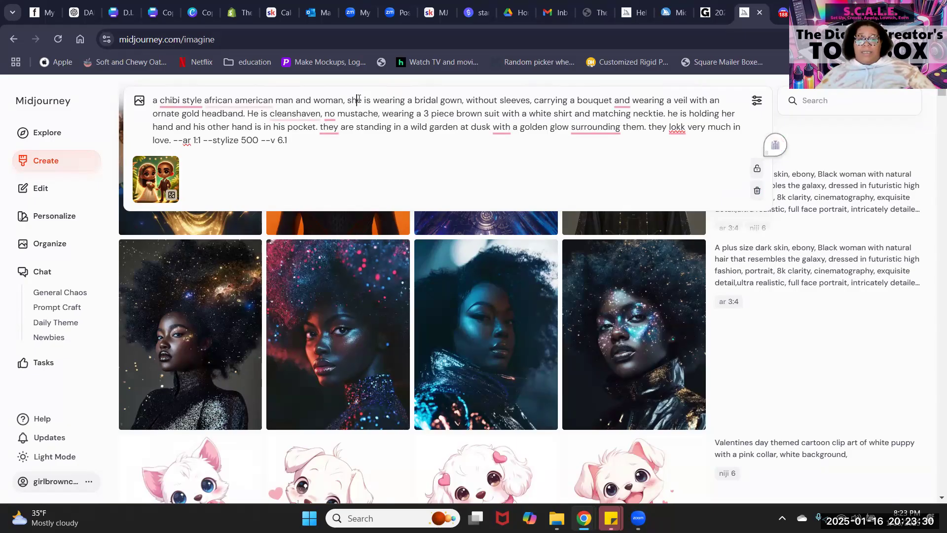
{"action": "triple_click", "coordinate": [359, 99]}
{"action": "key", "text": "ctrl+c"}
{"action": "key", "text": "BackSpace"}
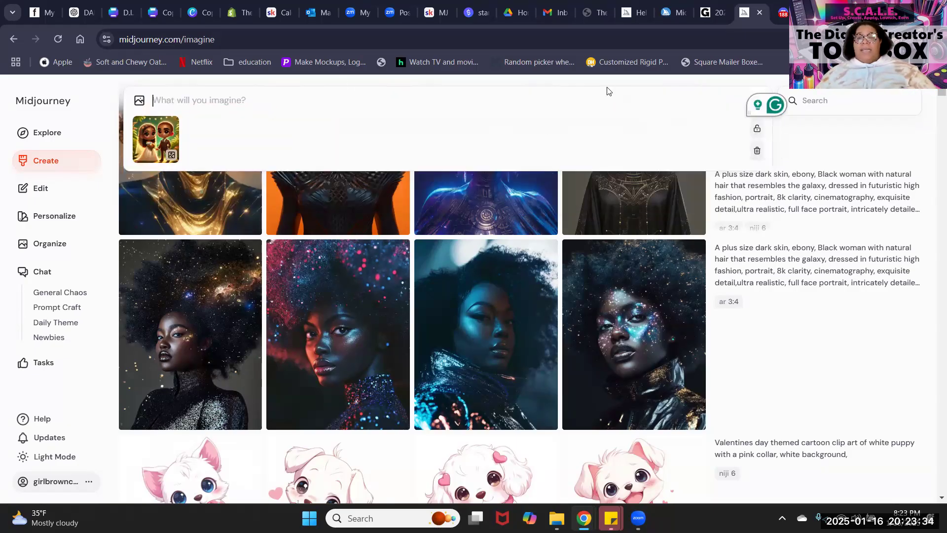
{"action": "left_click", "coordinate": [757, 151]}
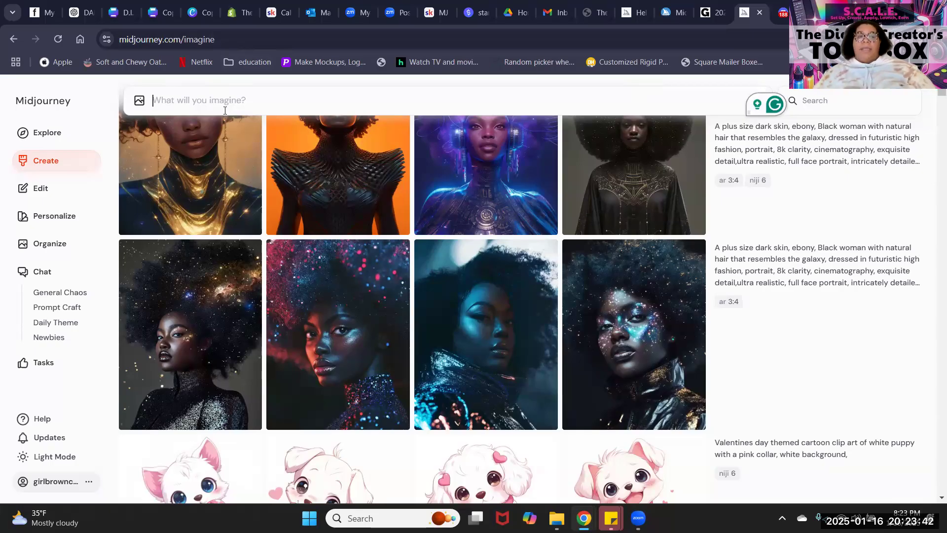
Paste the copied chibi bride and groom prompt without its reference image and clear it again.
{"action": "key", "text": "ctrl+v"}
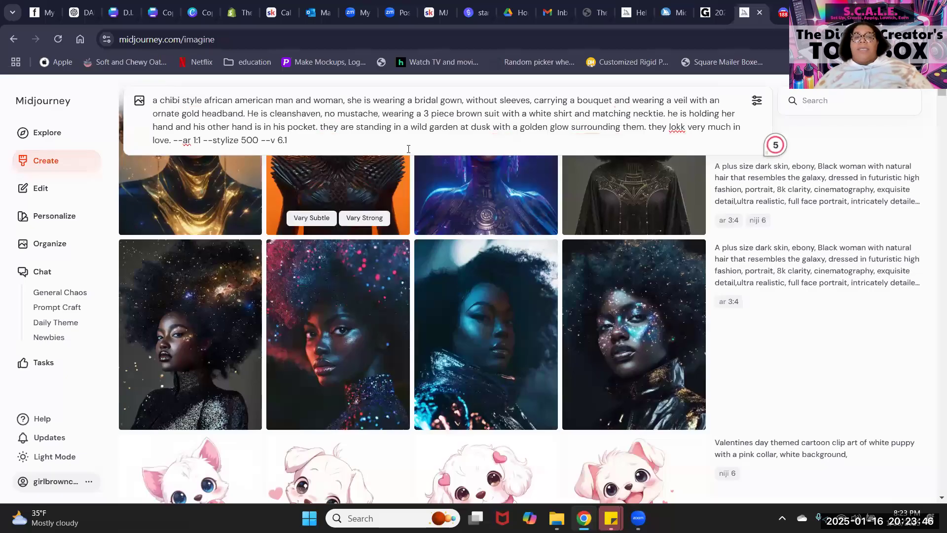
{"action": "triple_click", "coordinate": [430, 96]}
{"action": "key", "text": "BackSpace"}
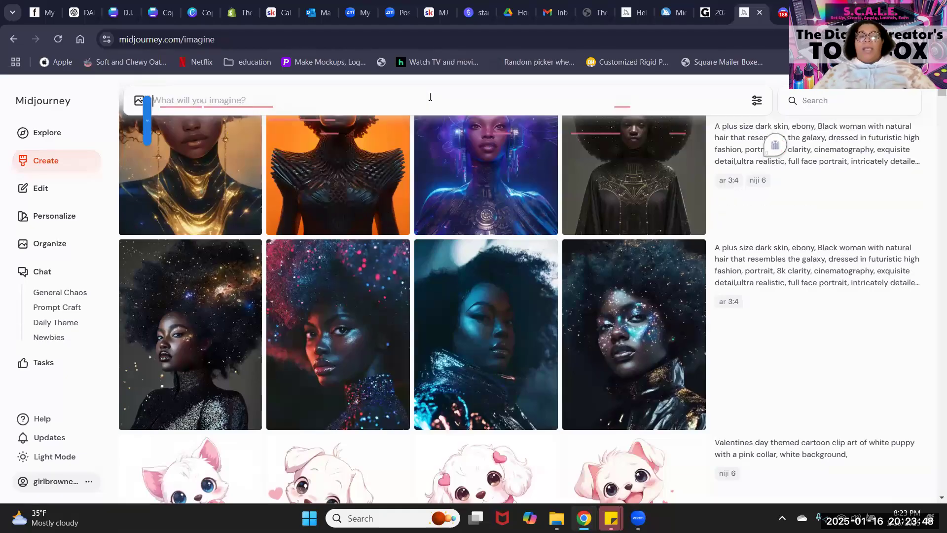
Return to the Create page, reuse the white puppy prompt with --weird 1500, and submit it without --niji 6.
{"action": "left_click", "coordinate": [36, 164]}
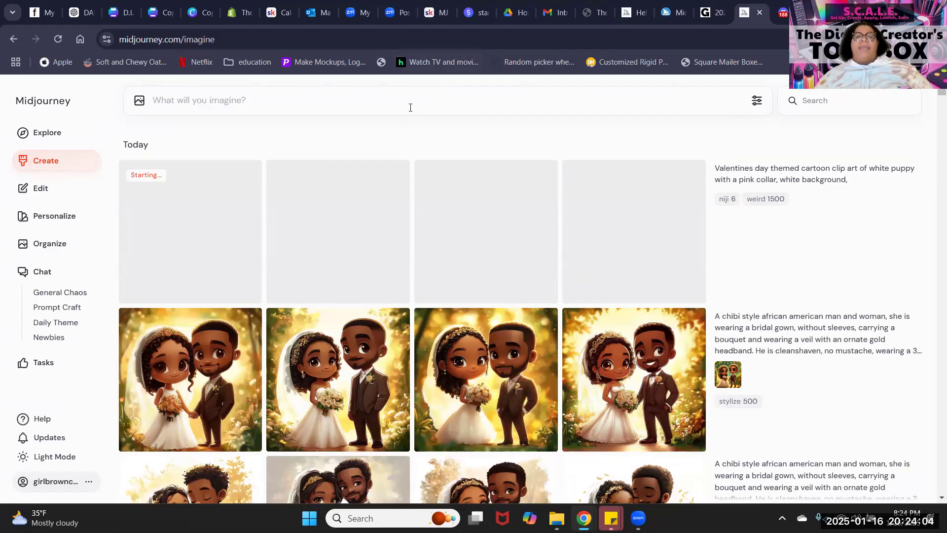
{"action": "mouse_move", "coordinate": [765, 222]}
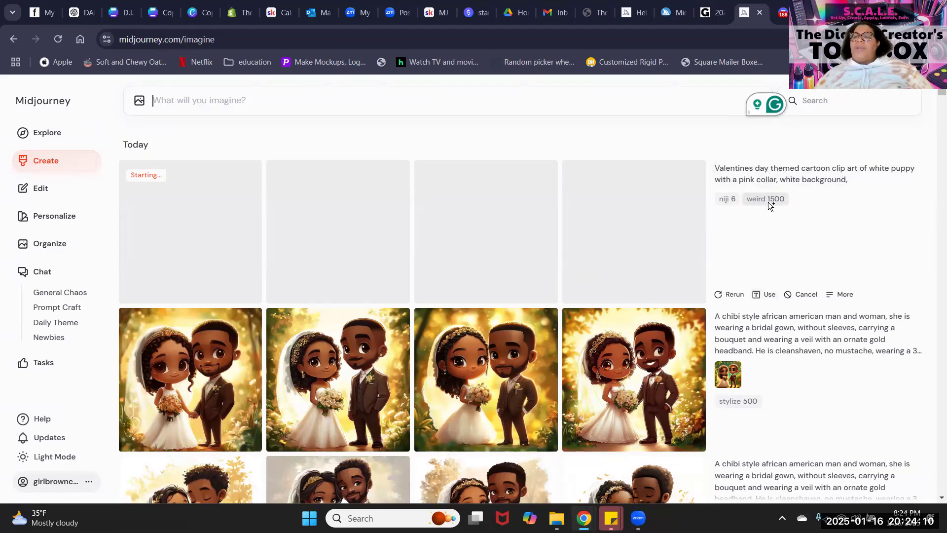
{"action": "left_click", "coordinate": [765, 296]}
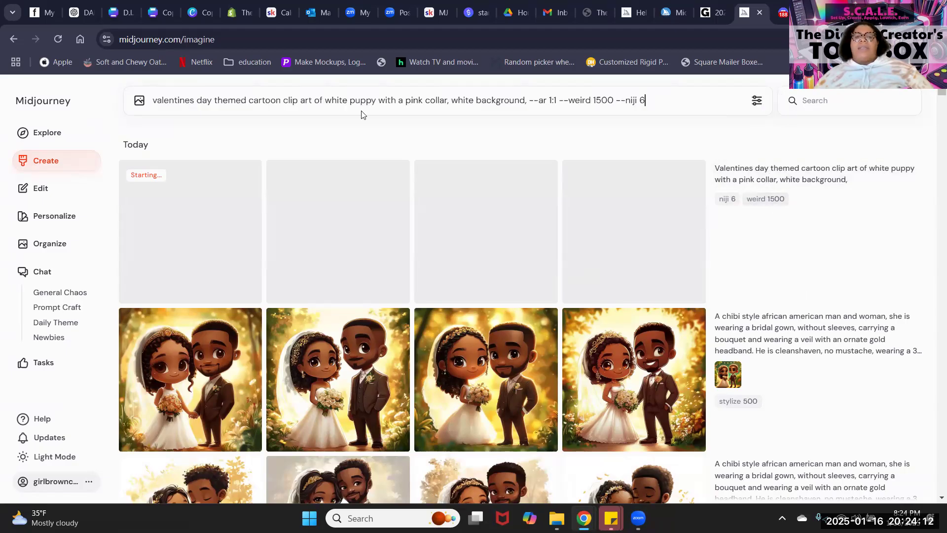
{"action": "left_click", "coordinate": [615, 101]}
{"action": "key", "text": "shift+End"}
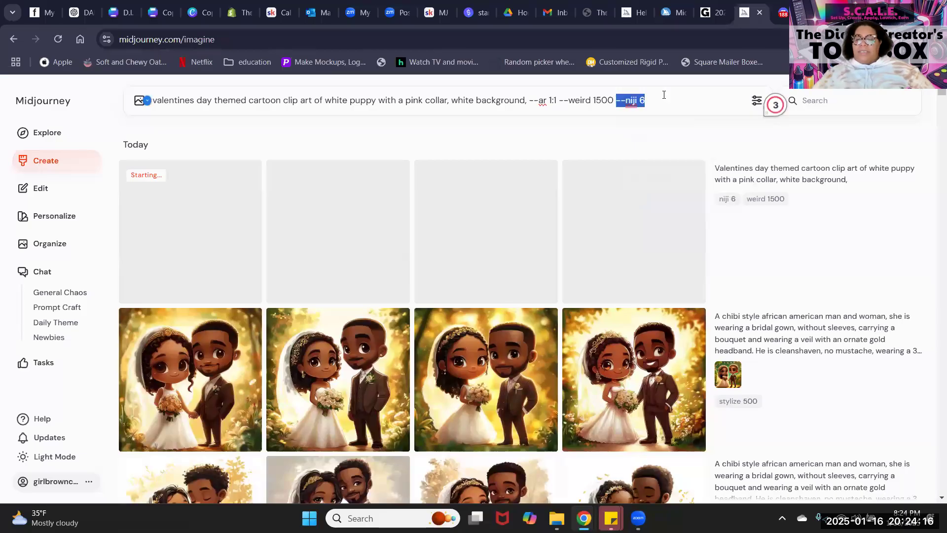
{"action": "key", "text": "Delete"}
{"action": "key", "text": "Return"}
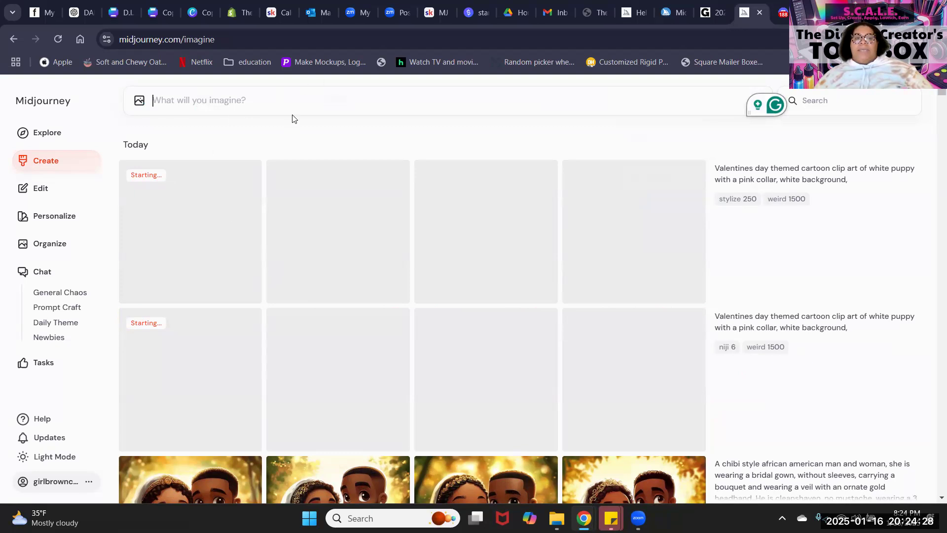
Reuse the puppy prompt and strip its stylize, weird and version parameters, keeping --ar 1:1 and two trailing dashes.
{"action": "type", "text": "valentines day themed cartoon clip art of white puppy with a pink collar, white background, --ar 1:1 --stylize 250 --weird 1500 --v 6.1"}
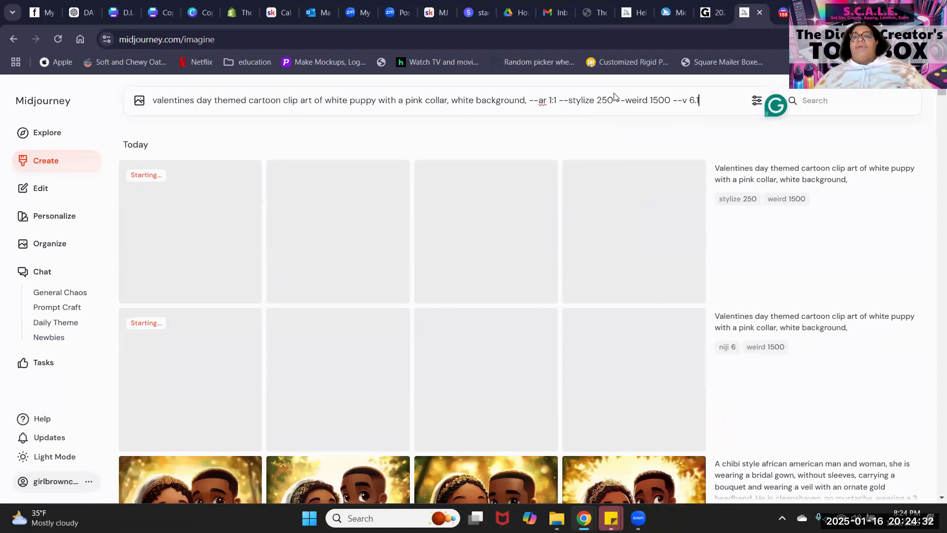
{"action": "left_click_drag", "start_coordinate": [614, 99], "coordinate": [759, 104]}
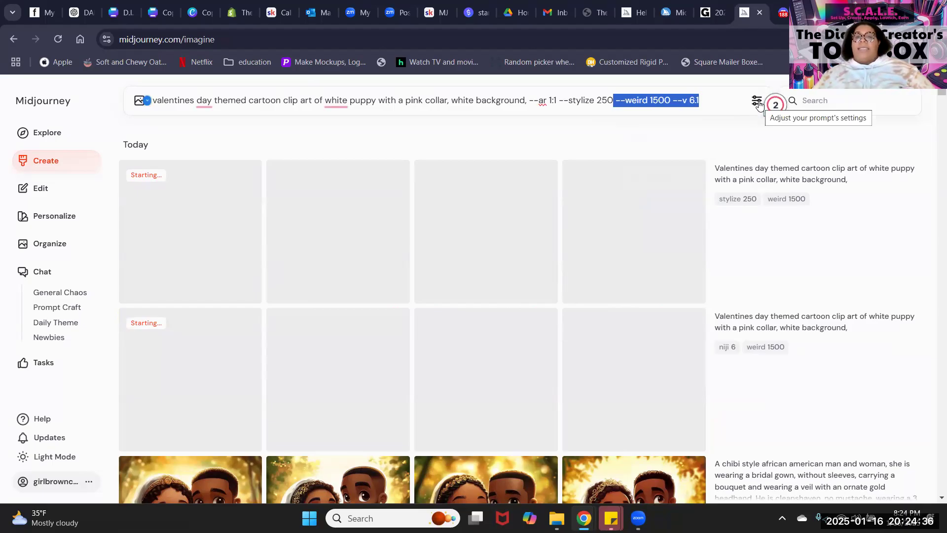
{"action": "key", "text": "BackSpace"}
{"action": "key", "text": "BackSpace"}
{"action": "key", "text": "BackSpace"}
{"action": "key", "text": "BackSpace"}
{"action": "key", "text": "BackSpace"}
{"action": "key", "text": "BackSpace"}
{"action": "key", "text": "BackSpace"}
{"action": "key", "text": "BackSpace"}
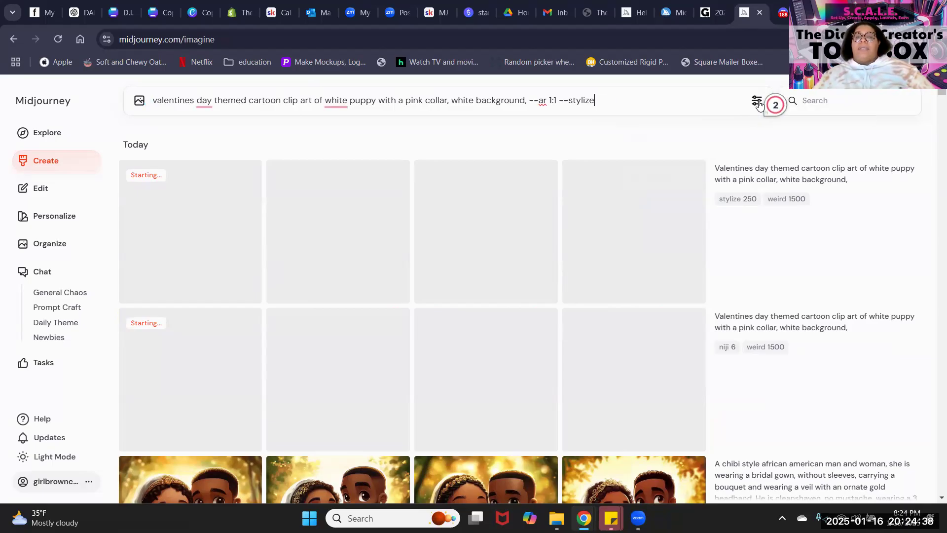
{"action": "key", "text": "BackSpace"}
{"action": "key", "text": "BackSpace"}
{"action": "key", "text": "BackSpace"}
{"action": "key", "text": "BackSpace"}
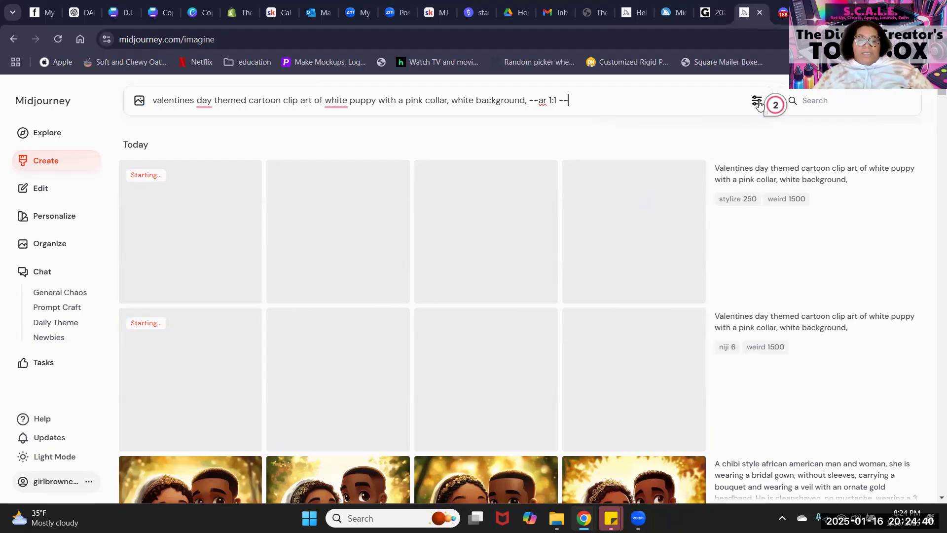
Complete the puppy prompt's last parameter as --c 100 and submit the prompt.
{"action": "type", "text": "c"}
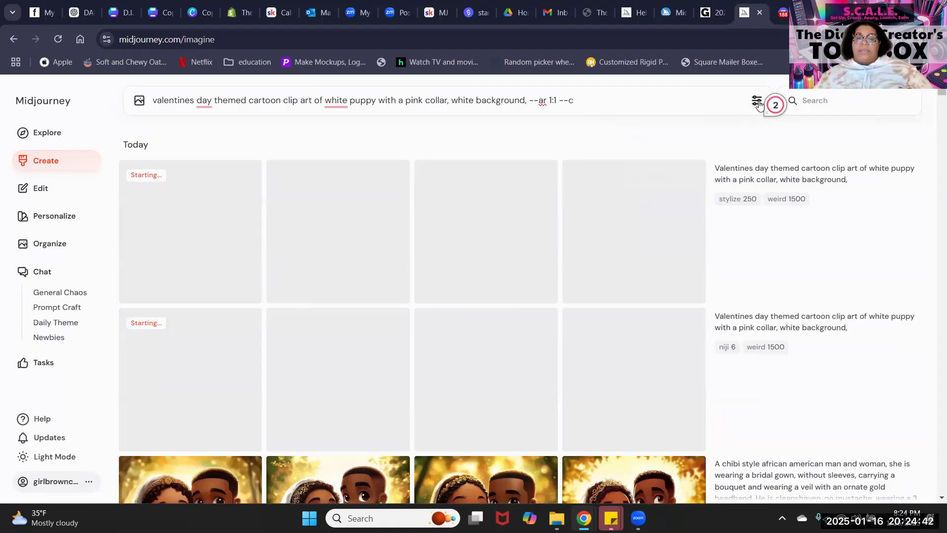
{"action": "type", "text": " 100"}
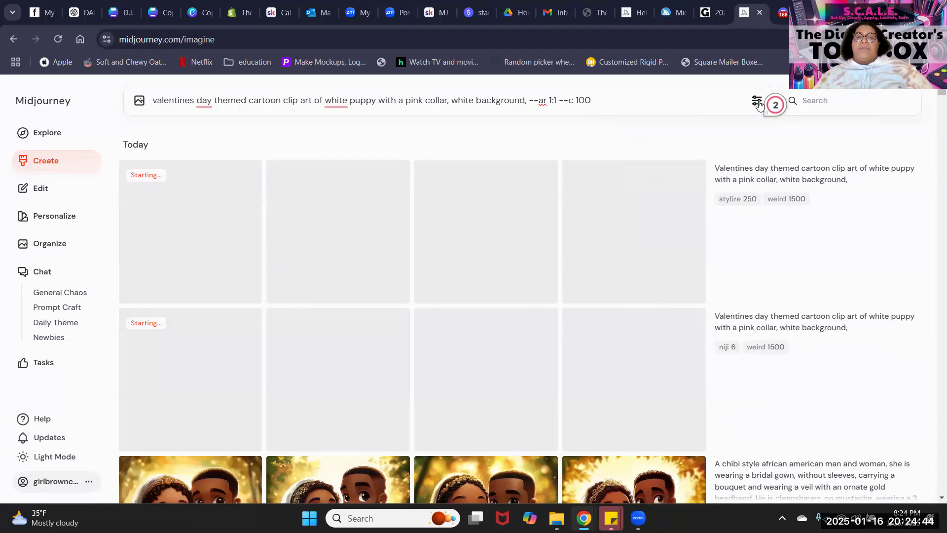
{"action": "key", "text": "Return"}
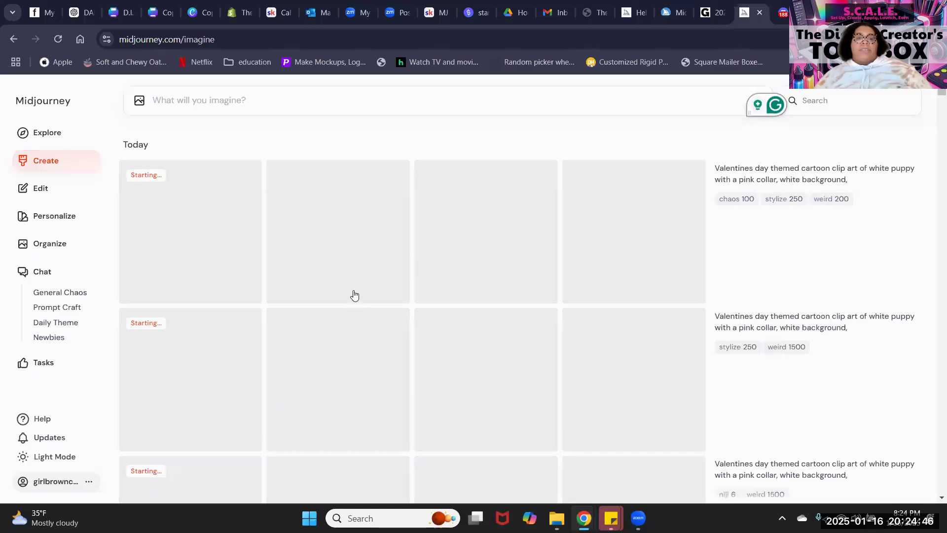
Reuse the chibi bride and groom prompt with its reference image, add --c 50 at the end and submit it.
{"action": "scroll", "coordinate": [297, 284], "scroll_direction": "down", "scroll_amount": 2}
{"action": "scroll", "coordinate": [298, 283], "scroll_direction": "up", "scroll_amount": 2}
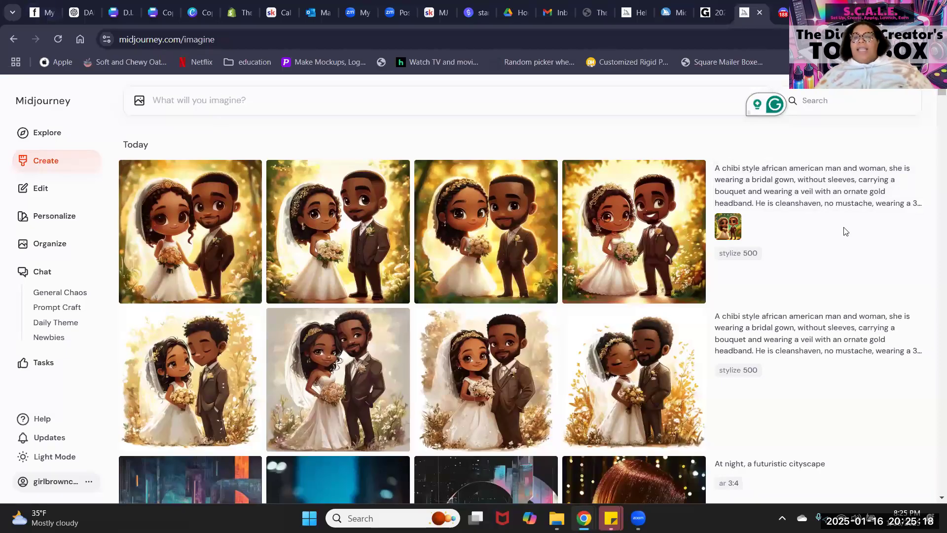
{"action": "mouse_move", "coordinate": [871, 254]}
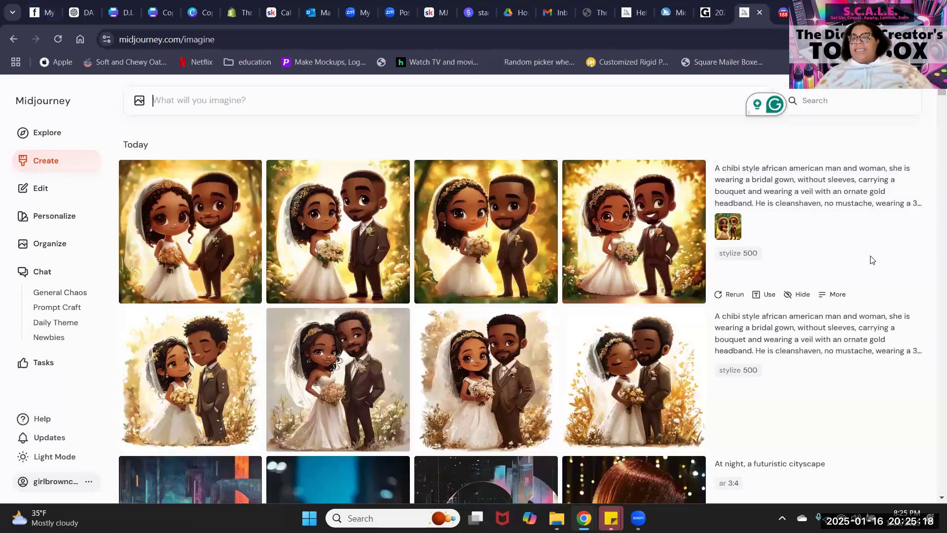
{"action": "left_click", "coordinate": [767, 295]}
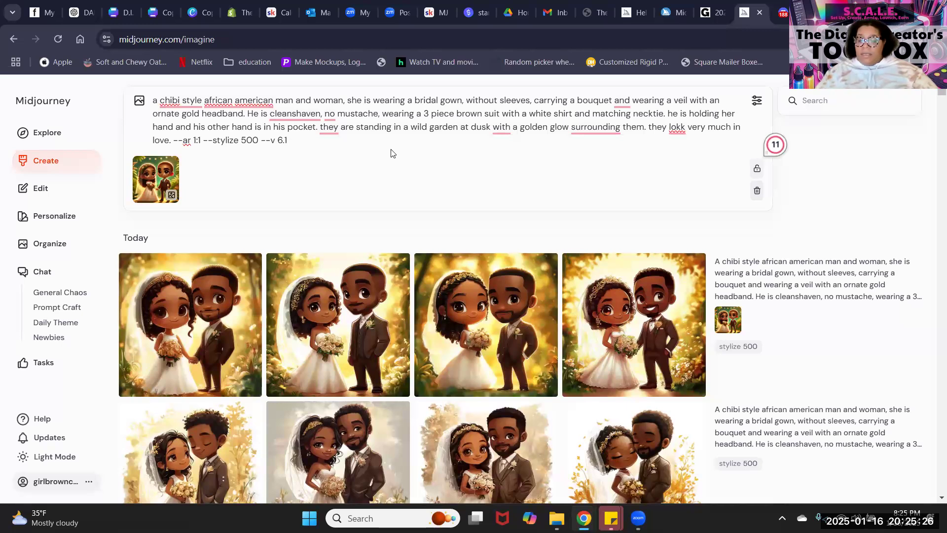
{"action": "type", "text": "-"}
{"action": "type", "text": "-c 50"}
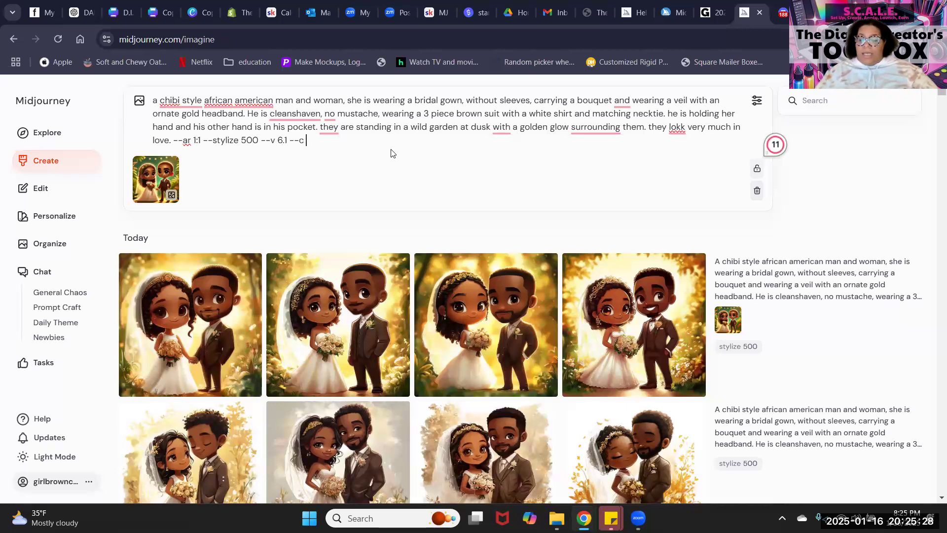
{"action": "key", "text": "Return"}
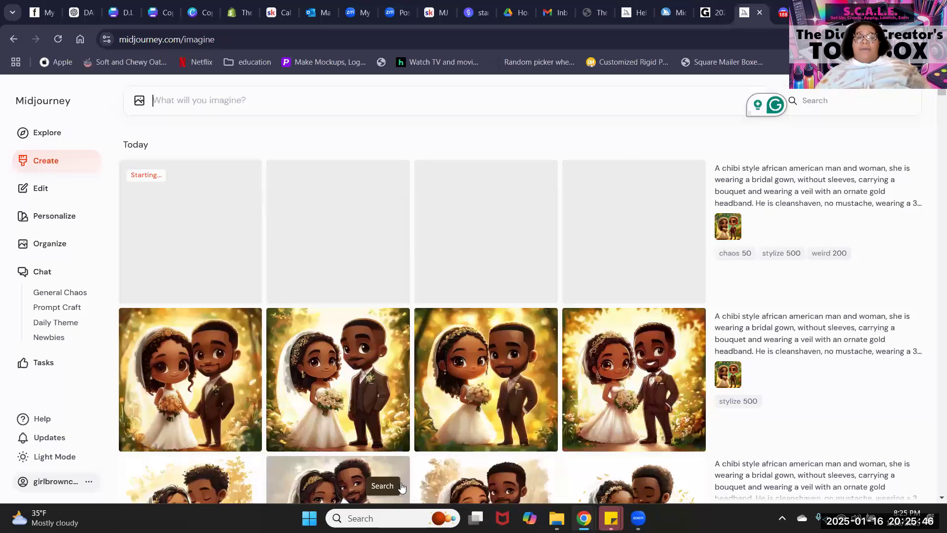
Reuse the chibi couple prompt with --chaos 50 and --weird 200, remove its reference image and clear the prompt text.
{"action": "mouse_move", "coordinate": [375, 438]}
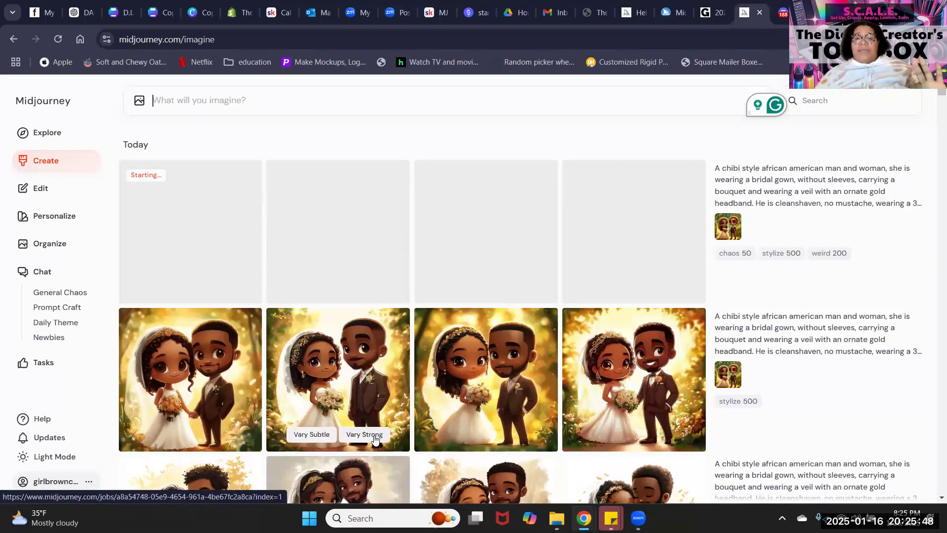
{"action": "left_click", "coordinate": [374, 436]}
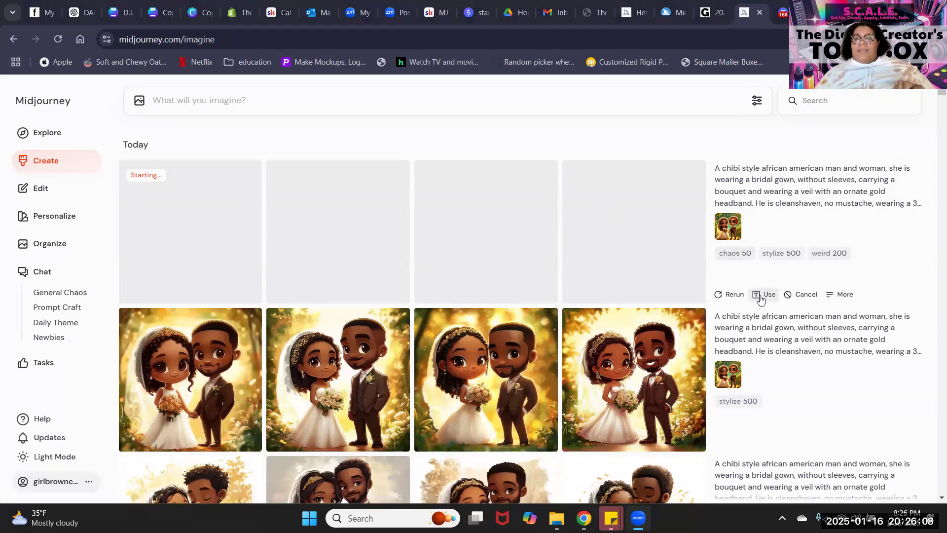
{"action": "left_click", "coordinate": [760, 294]}
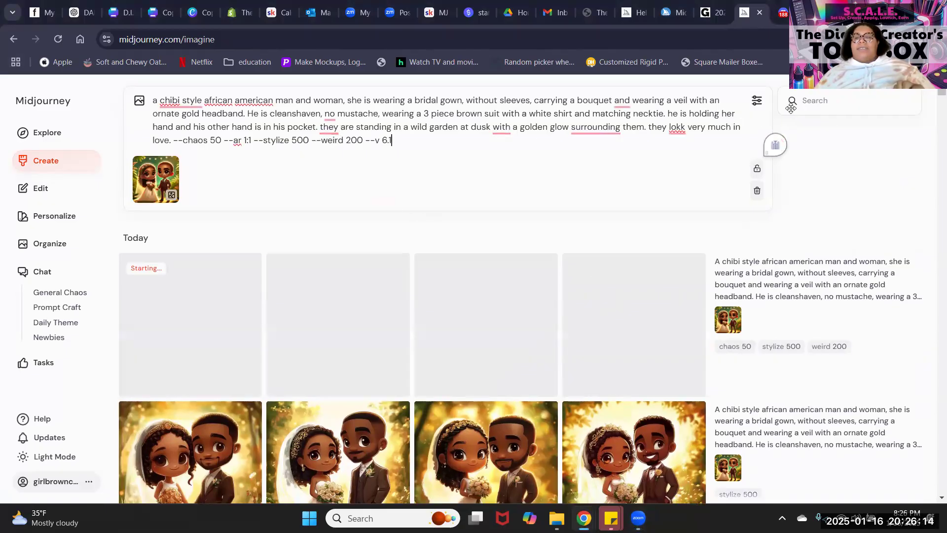
{"action": "double_click", "coordinate": [713, 134]}
{"action": "key", "text": "ctrl+a"}
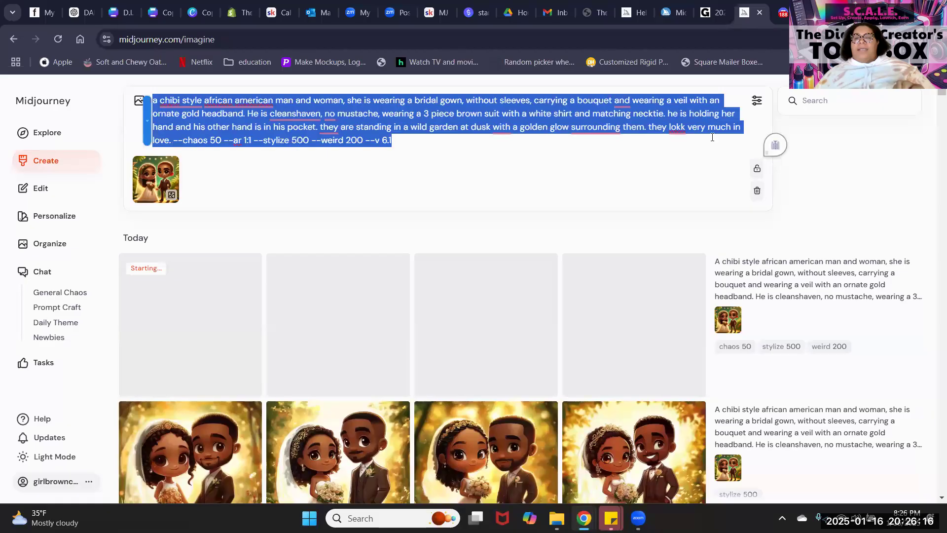
{"action": "left_click", "coordinate": [757, 191]}
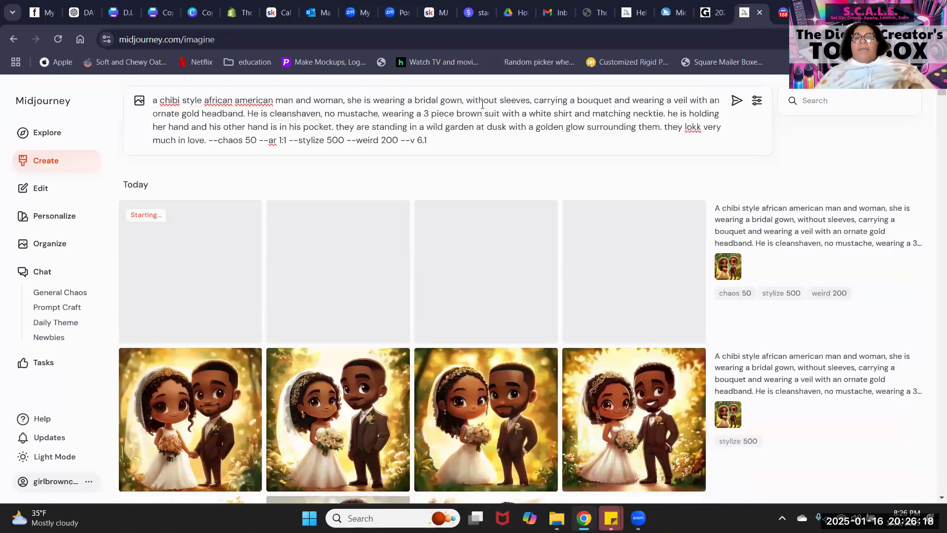
{"action": "key", "text": "ctrl+a"}
{"action": "key", "text": "BackSpace"}
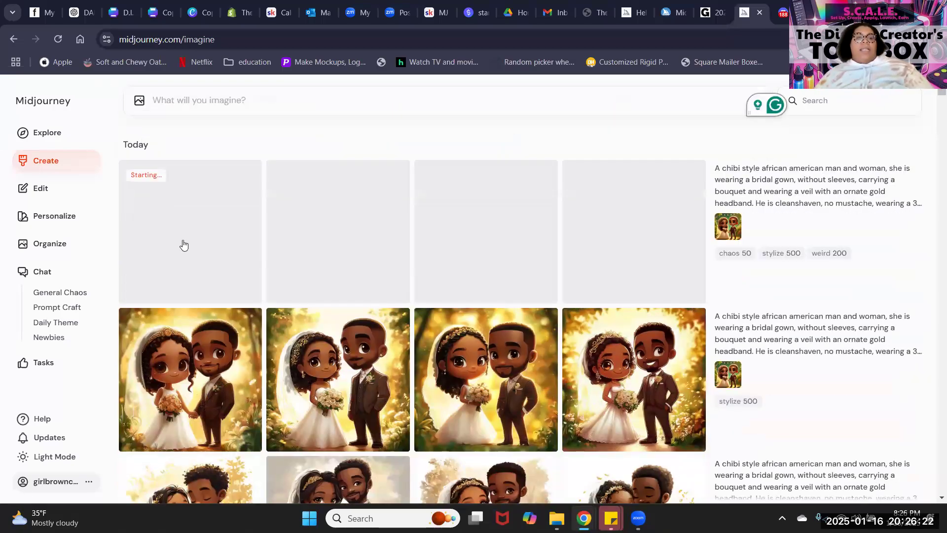
Reload the page and examine the enlarged puppy images generated with --niji 6 --weird 1500 one by one.
{"action": "left_click", "coordinate": [59, 39]}
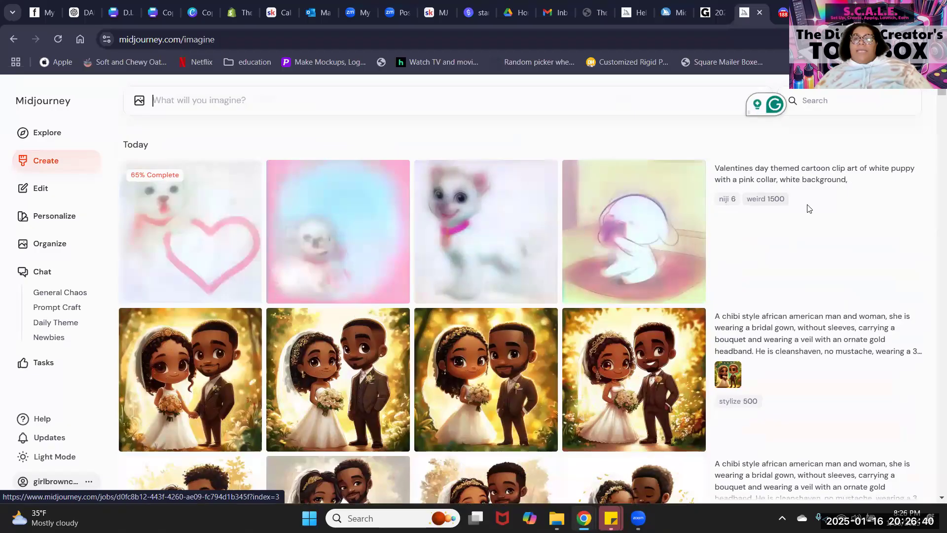
{"action": "mouse_move", "coordinate": [753, 205]}
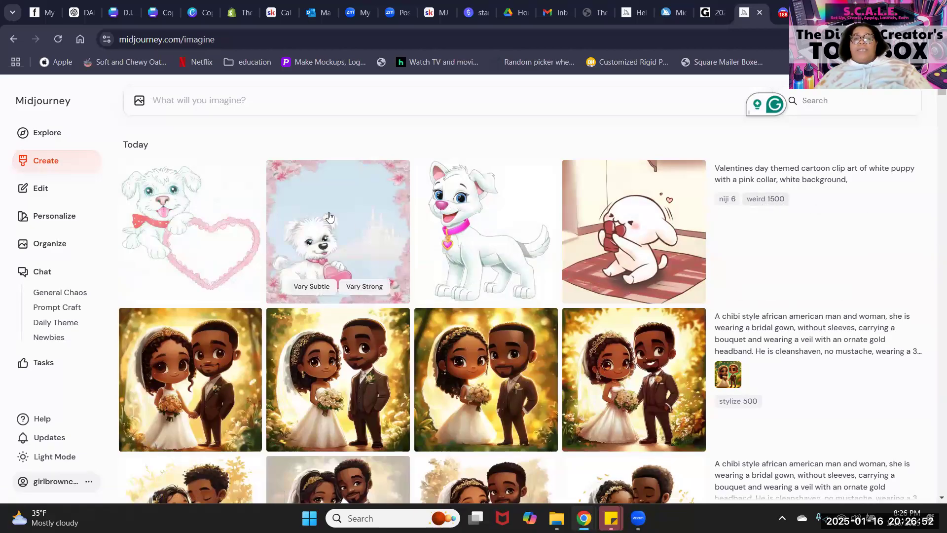
{"action": "left_click", "coordinate": [187, 209]}
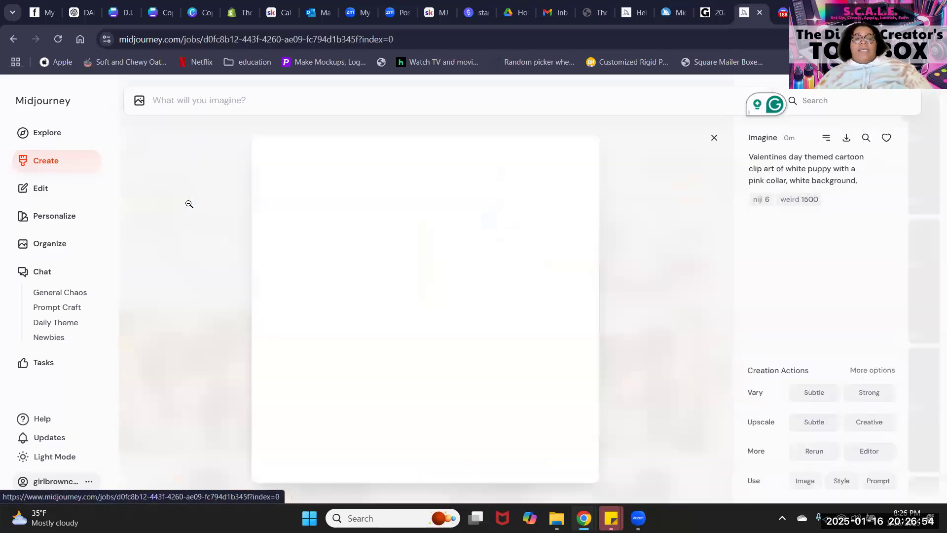
{"action": "key", "text": "Right"}
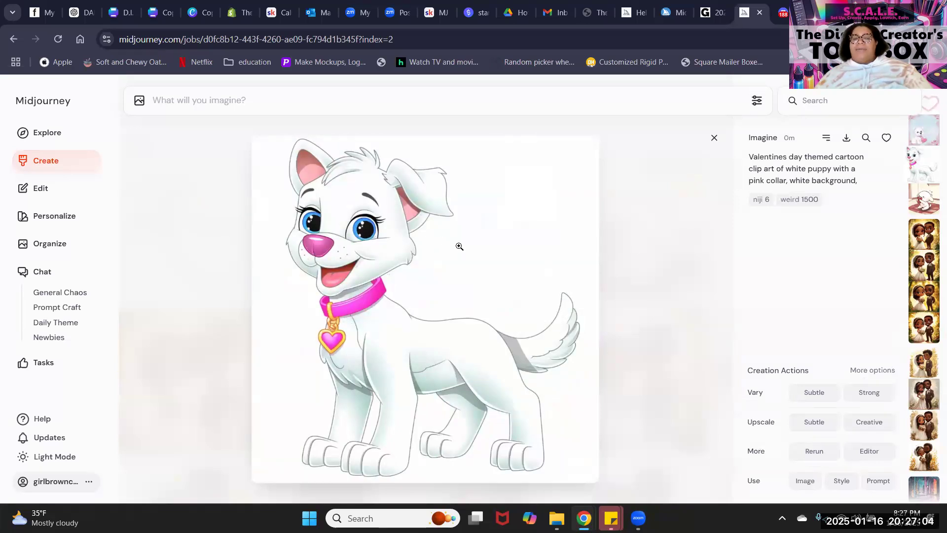
{"action": "key", "text": "Right"}
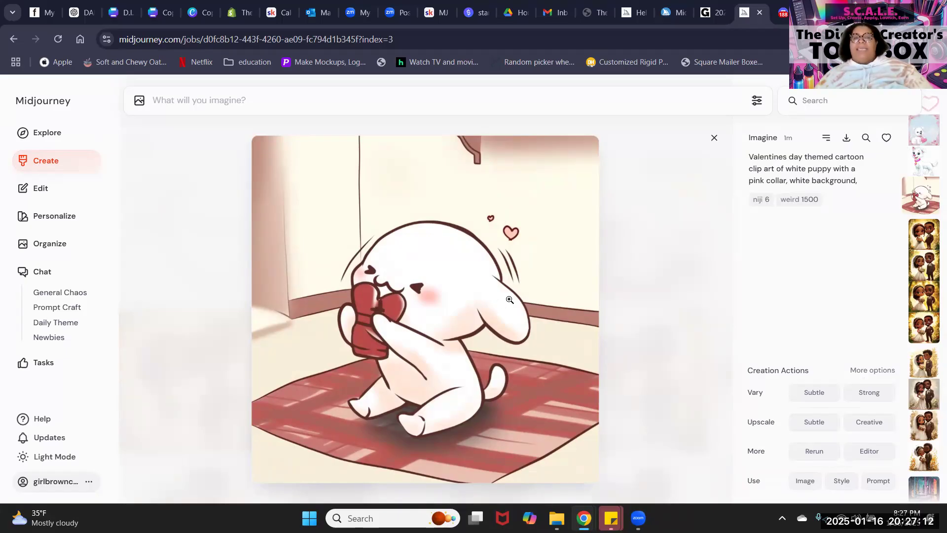
{"action": "key", "text": "Right"}
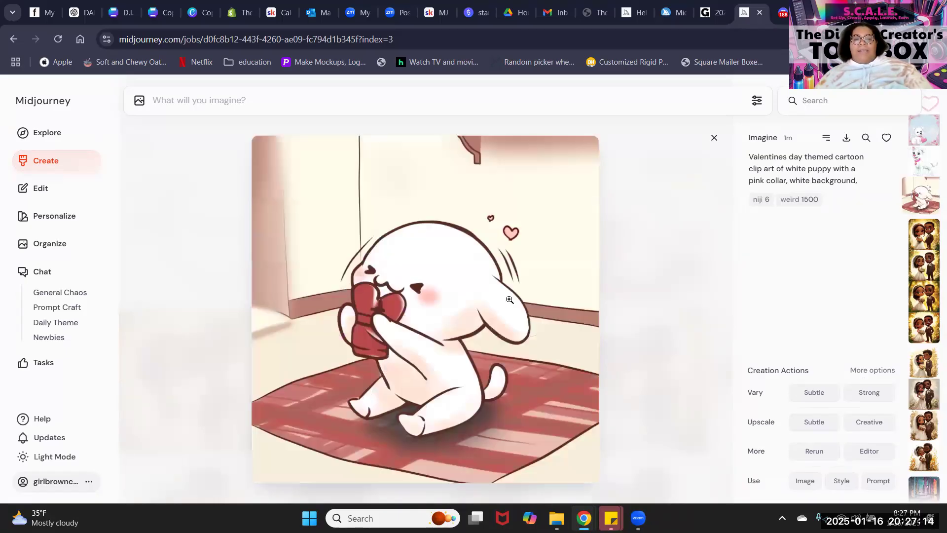
{"action": "key", "text": "Left"}
{"action": "key", "text": "Left"}
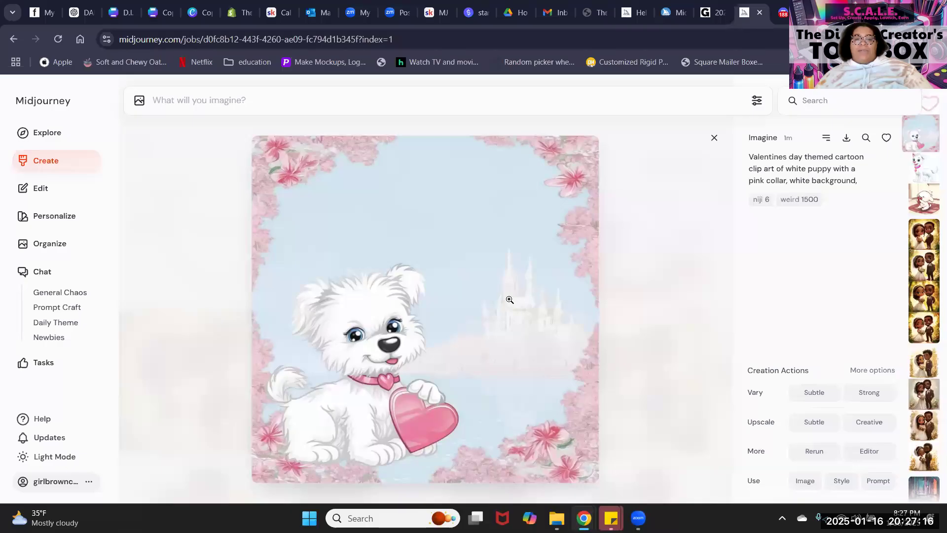
{"action": "key", "text": "Right"}
{"action": "key", "text": "Right"}
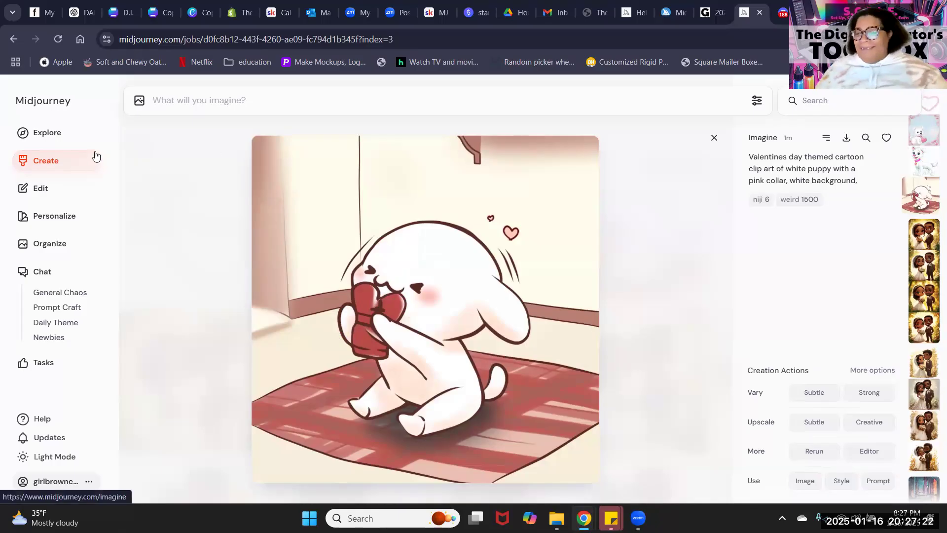
Reuse the --niji 6 --weird 1500 puppy prompt, replace its weird parameter with --c 50 and submit it.
{"action": "left_click", "coordinate": [65, 156]}
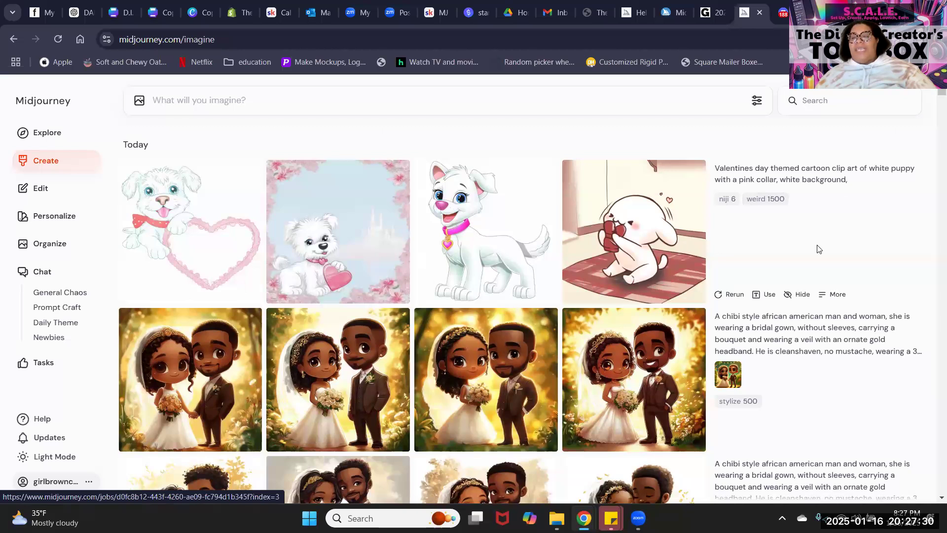
{"action": "left_click", "coordinate": [765, 294]}
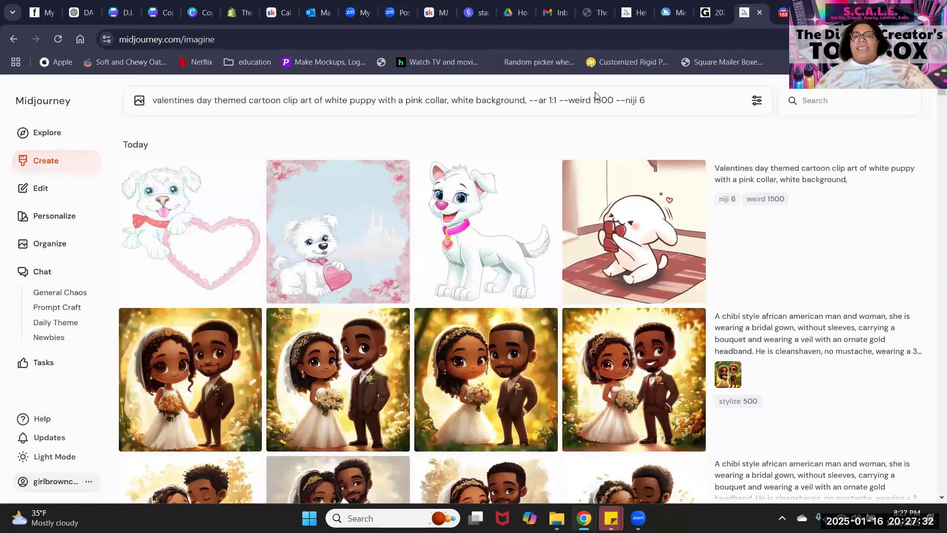
{"action": "double_click", "coordinate": [579, 100]}
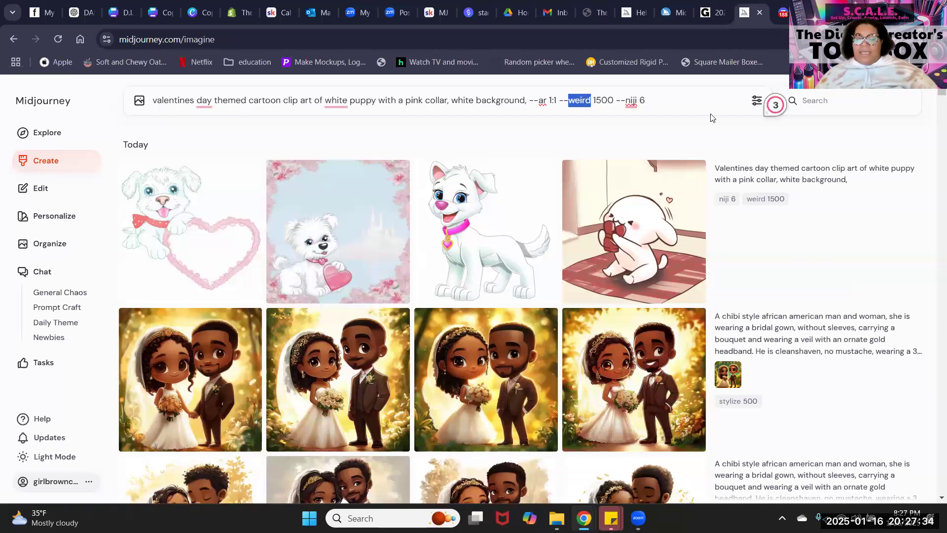
{"action": "key", "text": "Delete"}
{"action": "key", "text": "Delete"}
{"action": "key", "text": "Delete"}
{"action": "key", "text": "Delete"}
{"action": "key", "text": "Delete"}
{"action": "key", "text": "Delete"}
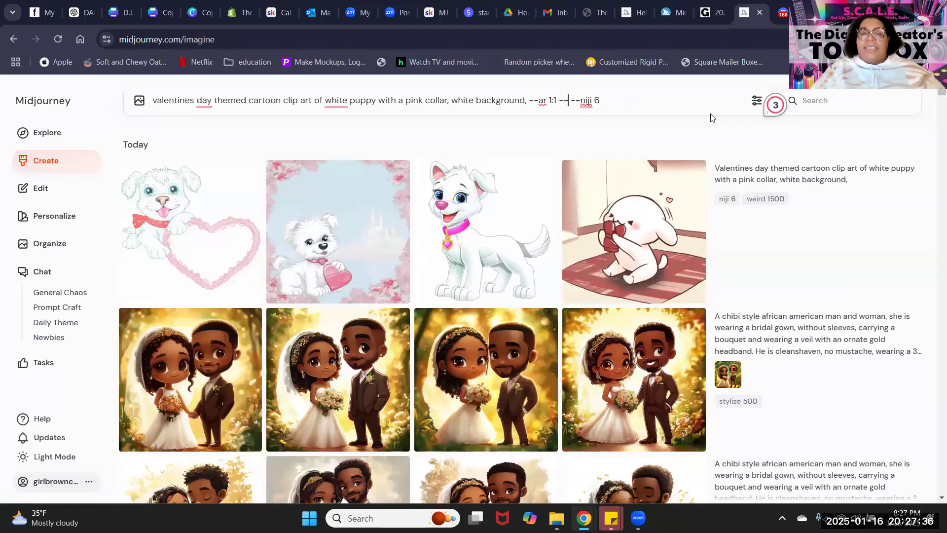
{"action": "type", "text": "c 50"}
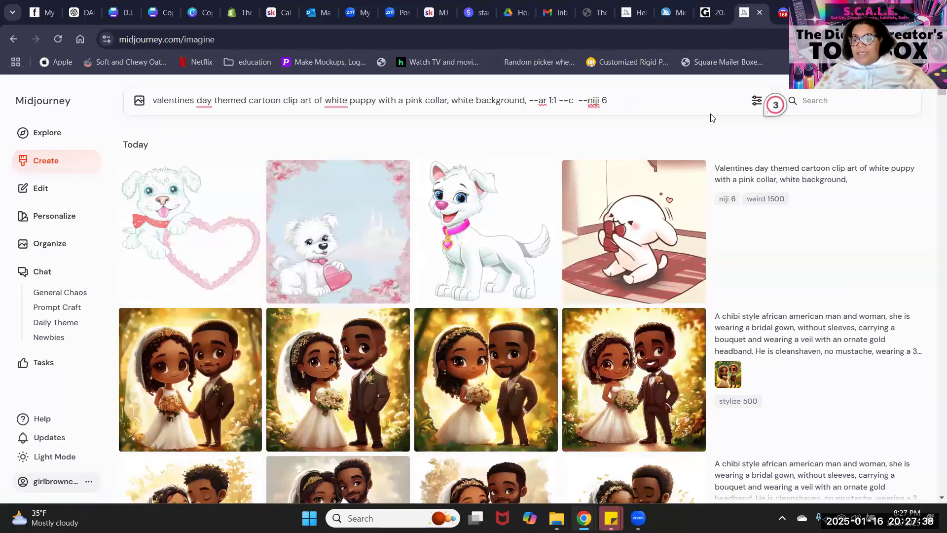
{"action": "key", "text": "Return"}
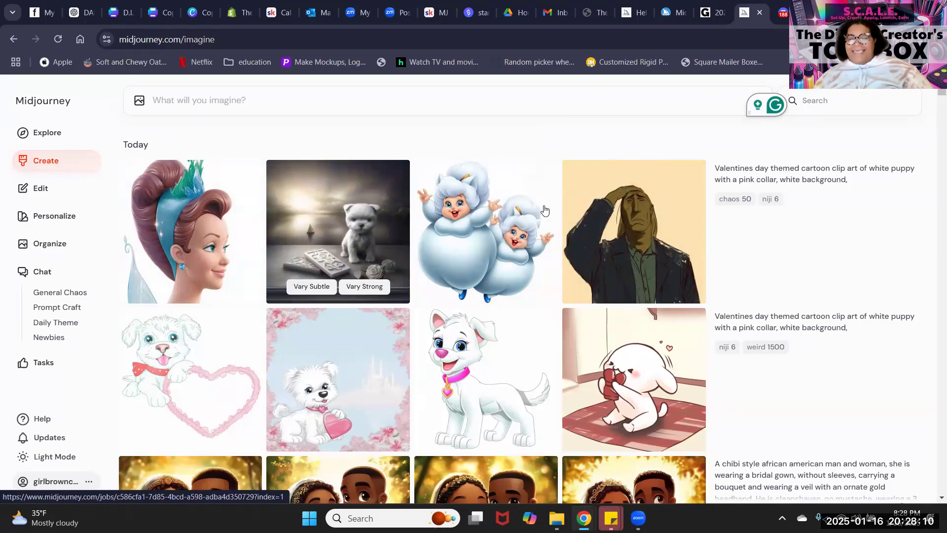
Examine the enlarged images generated from the puppy prompt with --c 50 --niji 6 one by one, then return to the image overview.
{"action": "left_click", "coordinate": [222, 189]}
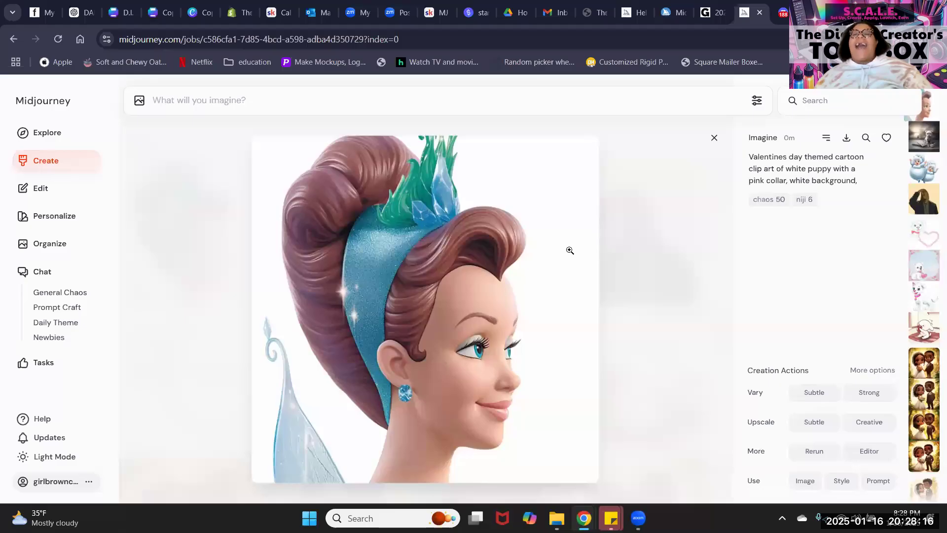
{"action": "key", "text": "Down"}
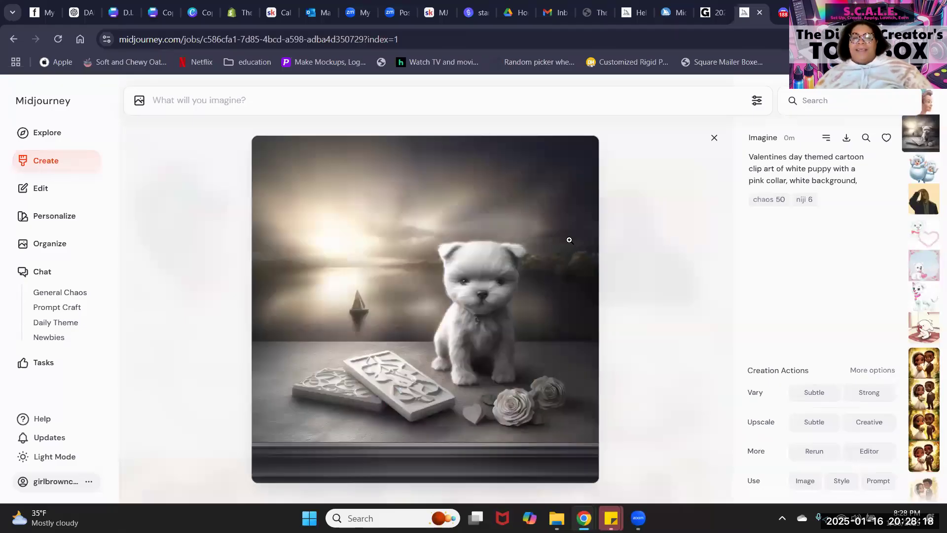
{"action": "key", "text": "Down"}
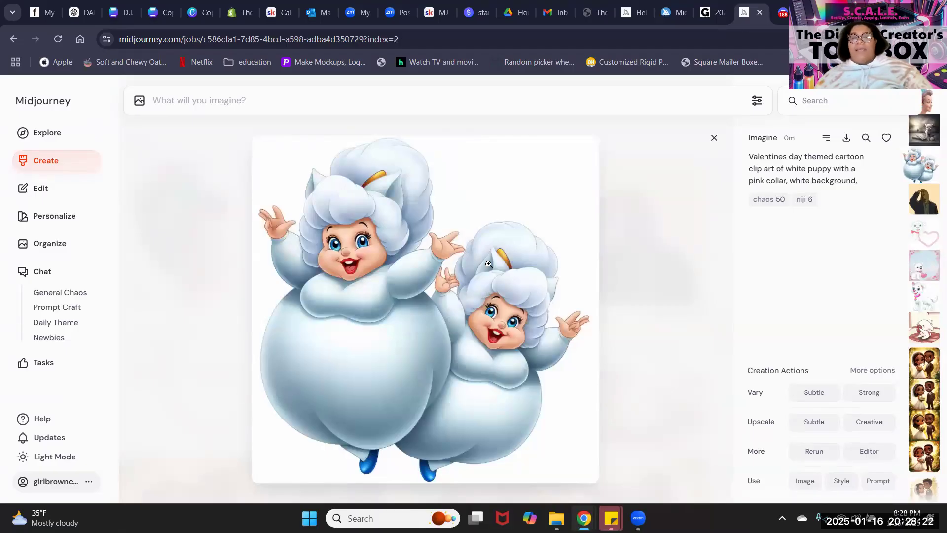
{"action": "key", "text": "Down"}
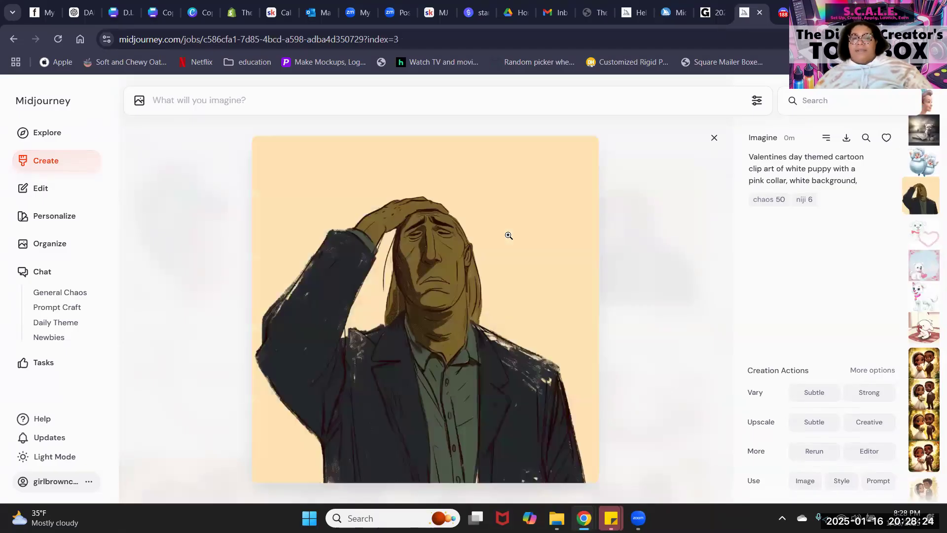
{"action": "key", "text": "Up"}
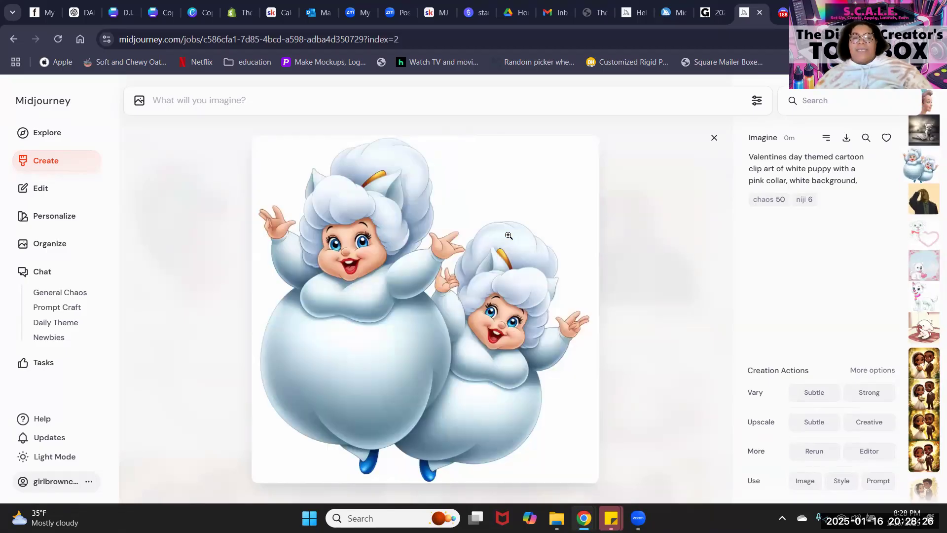
{"action": "key", "text": "Up"}
{"action": "key", "text": "Up"}
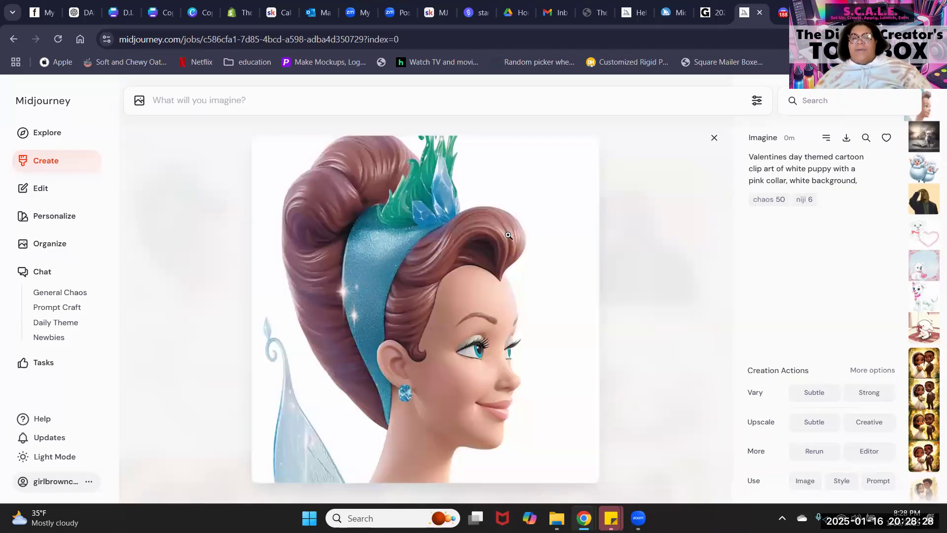
{"action": "left_click", "coordinate": [204, 244]}
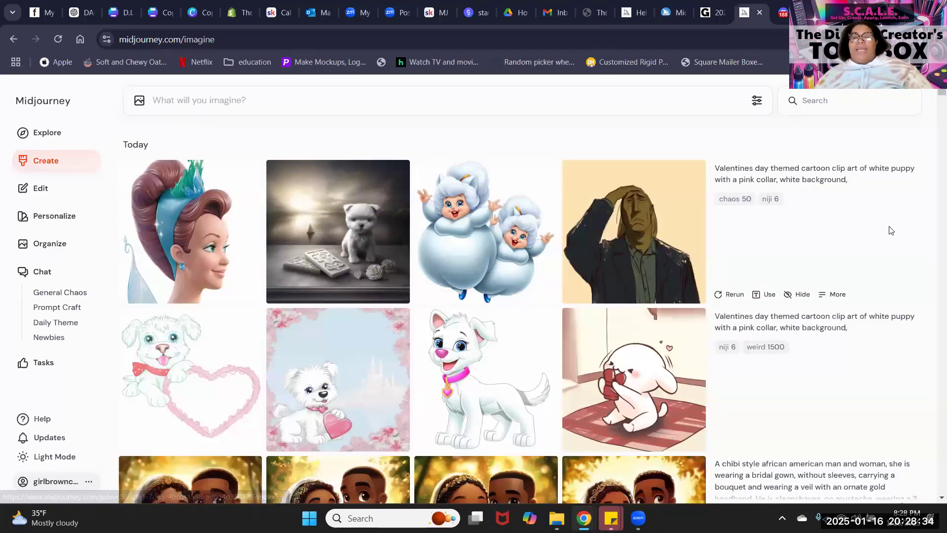
Rerun the prompt of the image with two round white-haired figures and return to the creations feed.
{"action": "left_click", "coordinate": [431, 235]}
{"action": "key", "text": "Down"}
{"action": "key", "text": "Up"}
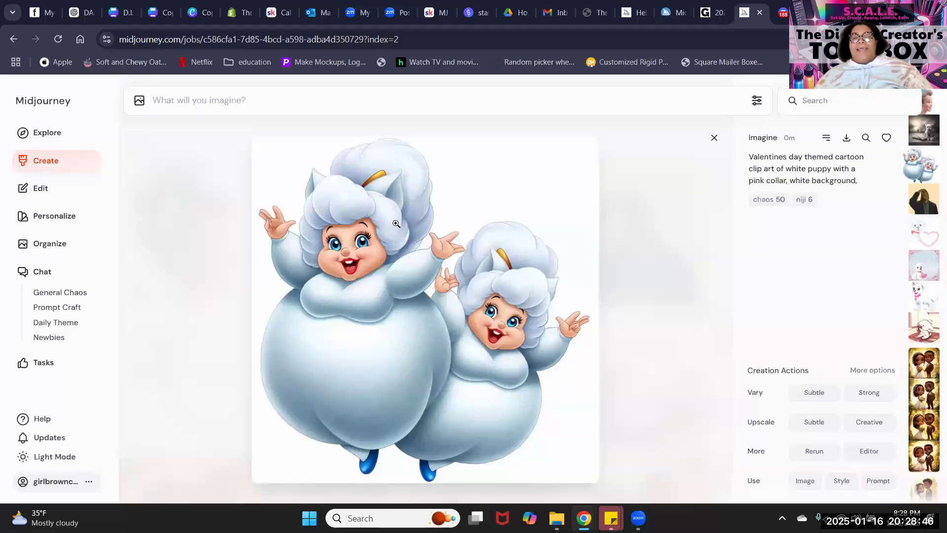
{"action": "left_click", "coordinate": [820, 455]}
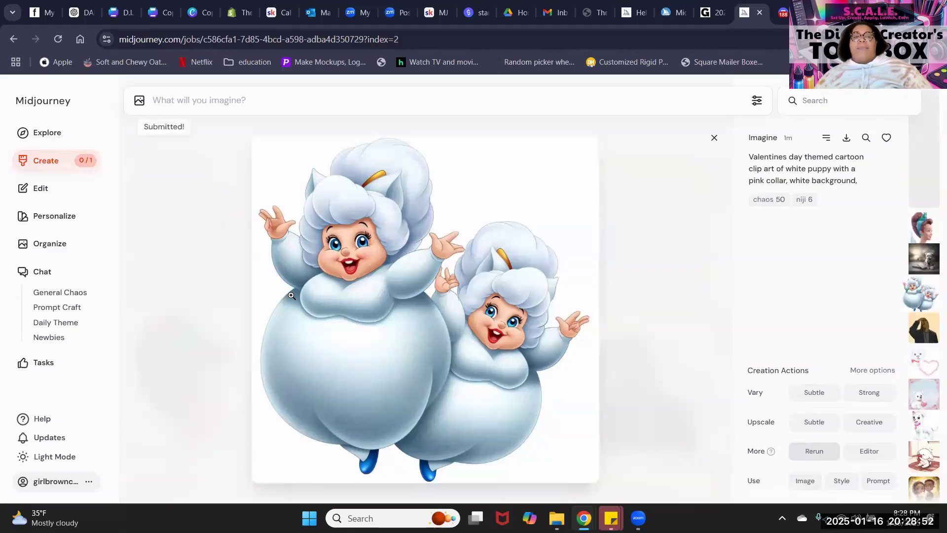
{"action": "left_click", "coordinate": [202, 161]}
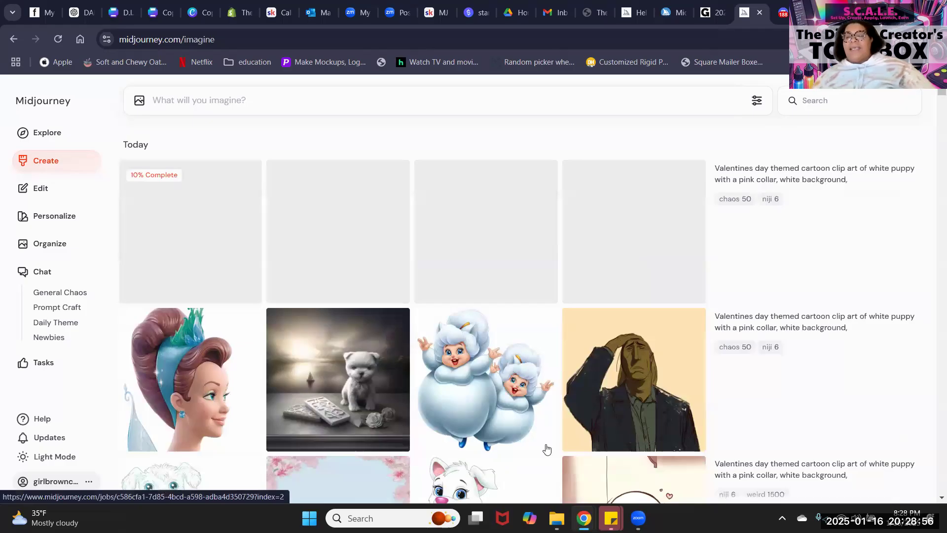
Browse the earlier creations and view the Valentine's clip art of the smiling white puppy with a pink collar at full size.
{"action": "scroll", "coordinate": [360, 200], "scroll_direction": "down", "scroll_amount": 1}
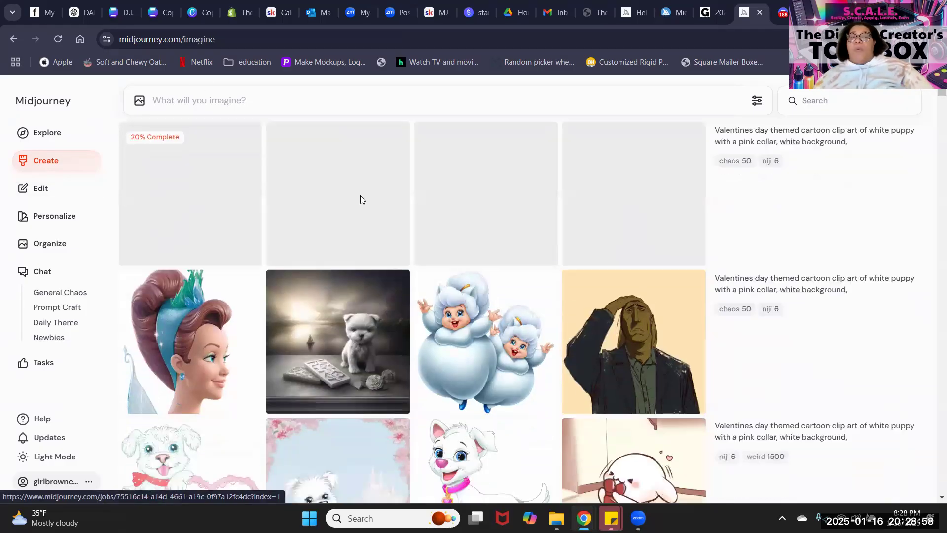
{"action": "scroll", "coordinate": [361, 197], "scroll_direction": "down", "scroll_amount": 4}
{"action": "scroll", "coordinate": [546, 193], "scroll_direction": "down", "scroll_amount": 5}
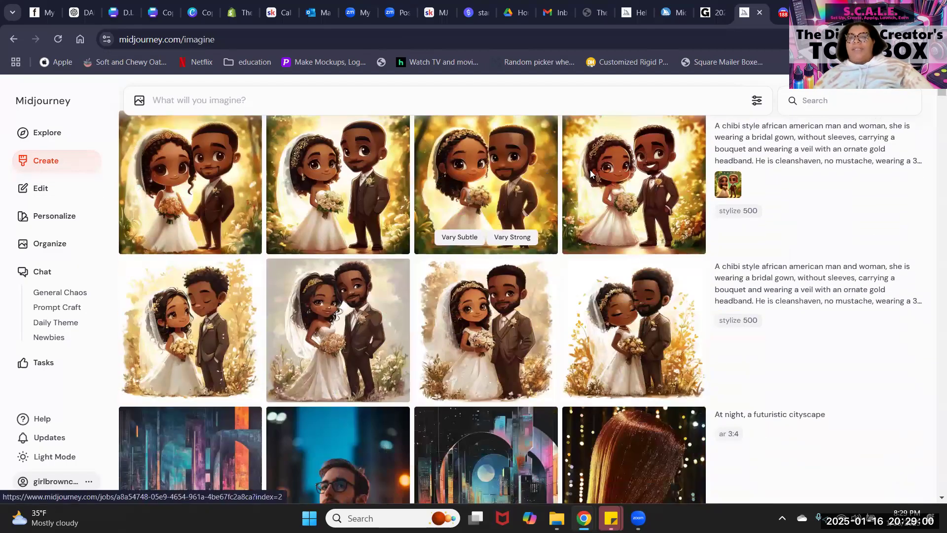
{"action": "scroll", "coordinate": [607, 171], "scroll_direction": "down", "scroll_amount": 15}
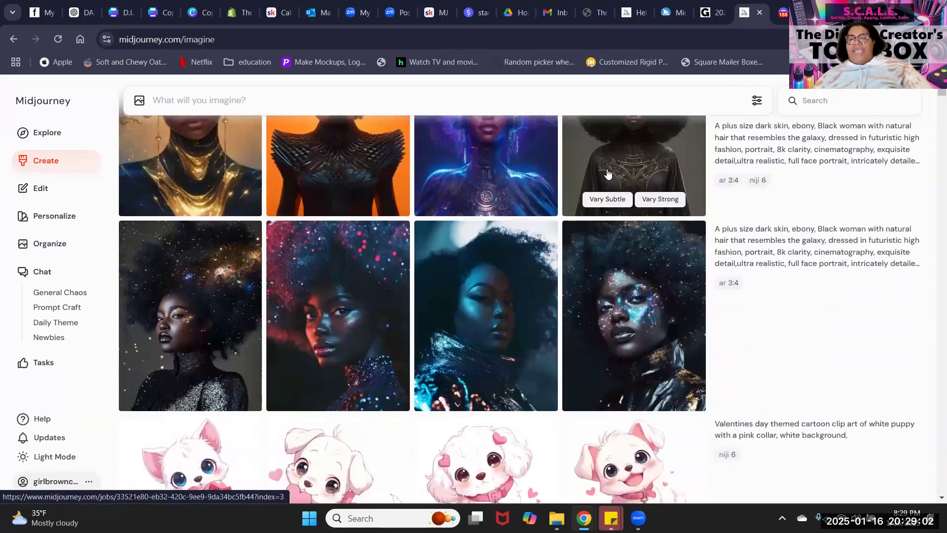
{"action": "scroll", "coordinate": [608, 173], "scroll_direction": "down", "scroll_amount": 8}
{"action": "scroll", "coordinate": [608, 257], "scroll_direction": "up", "scroll_amount": 4}
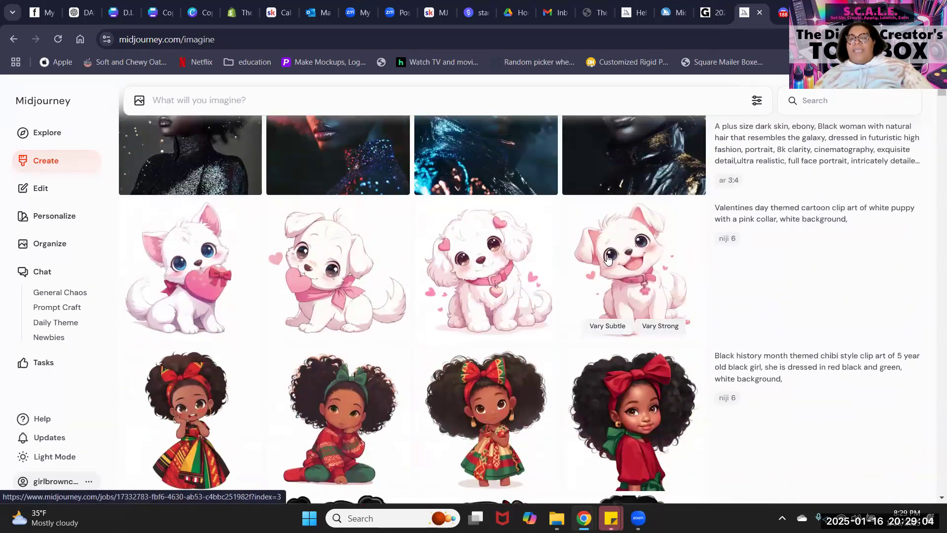
{"action": "left_click", "coordinate": [608, 259]}
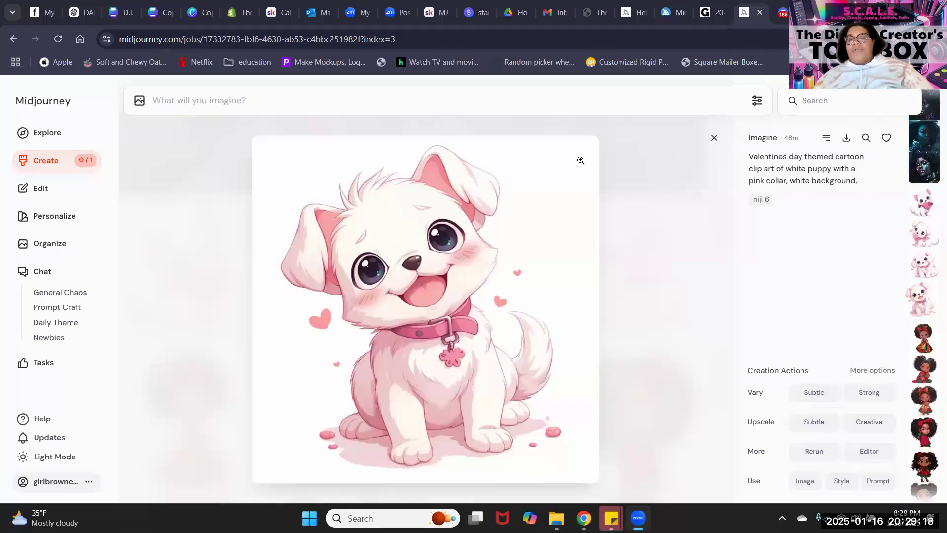
{"action": "left_click", "coordinate": [714, 138]}
Find and open the storybook Valentine's image of two girls in striped tights making peace signs, one of them winking.
{"action": "scroll", "coordinate": [501, 256], "scroll_direction": "down", "scroll_amount": 20}
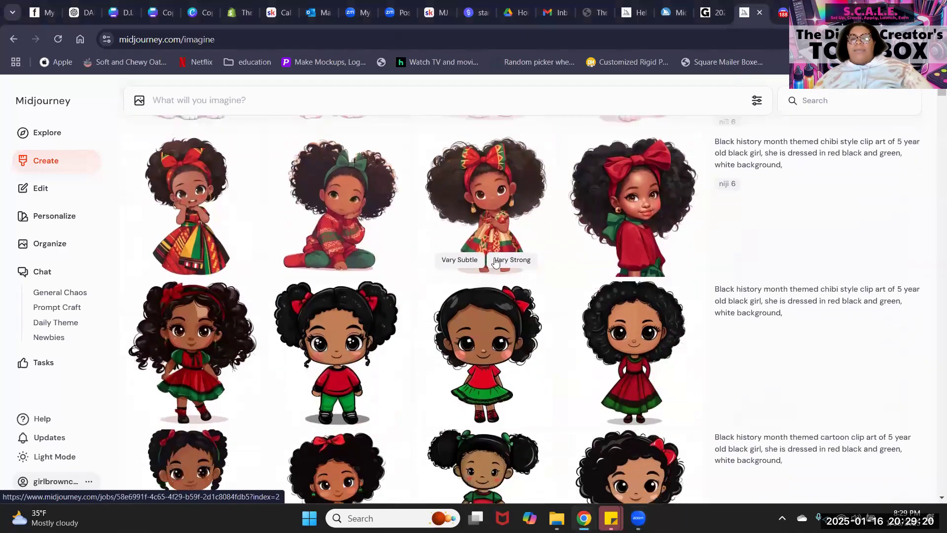
{"action": "scroll", "coordinate": [493, 260], "scroll_direction": "down", "scroll_amount": 15}
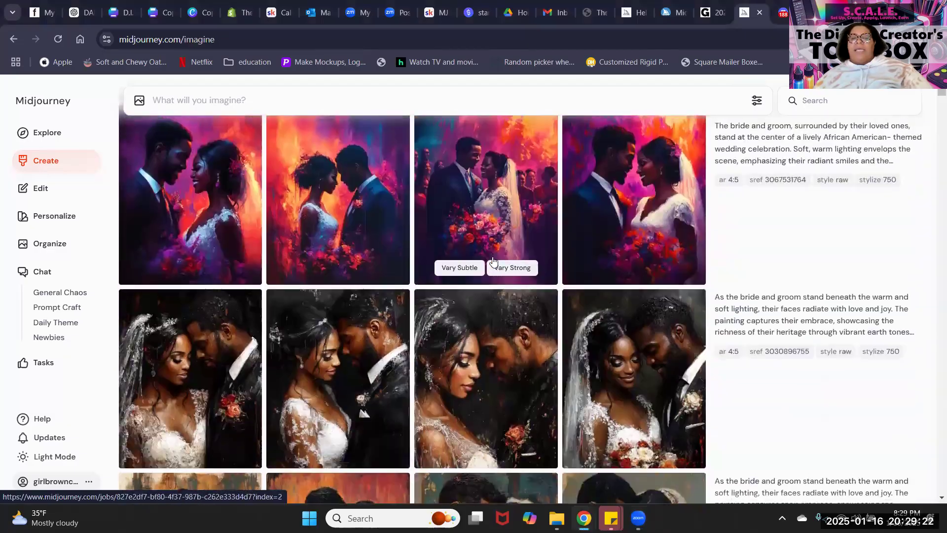
{"action": "scroll", "coordinate": [491, 254], "scroll_direction": "down", "scroll_amount": 15}
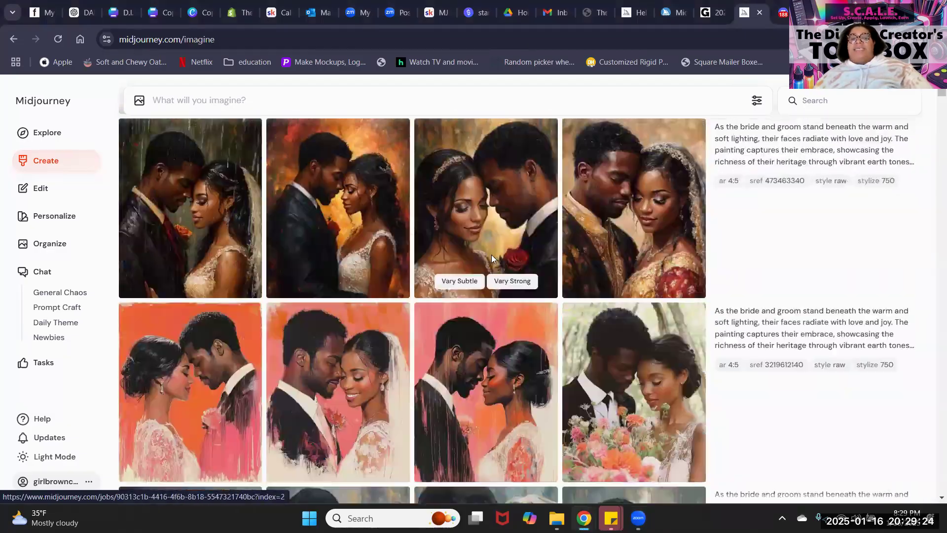
{"action": "scroll", "coordinate": [489, 258], "scroll_direction": "down", "scroll_amount": 15}
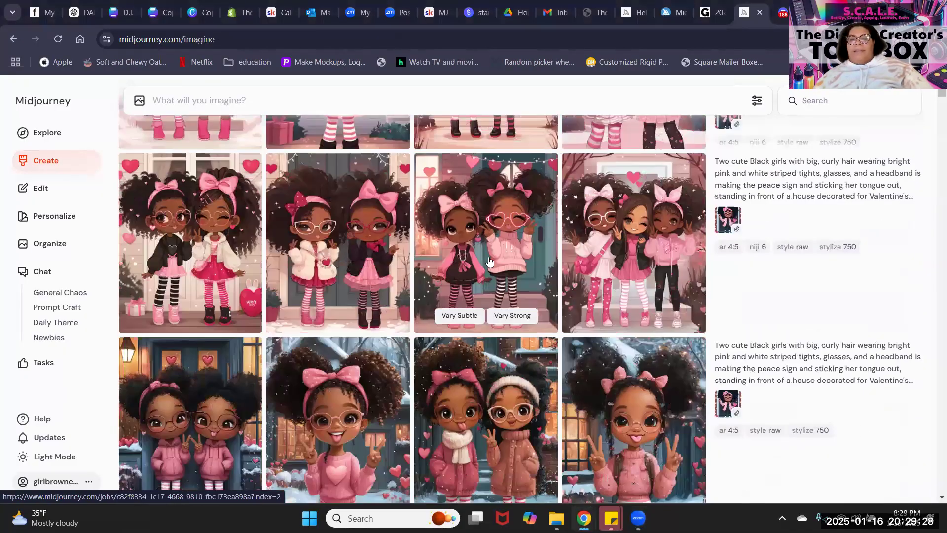
{"action": "scroll", "coordinate": [489, 261], "scroll_direction": "down", "scroll_amount": 1}
{"action": "scroll", "coordinate": [489, 261], "scroll_direction": "up", "scroll_amount": 15}
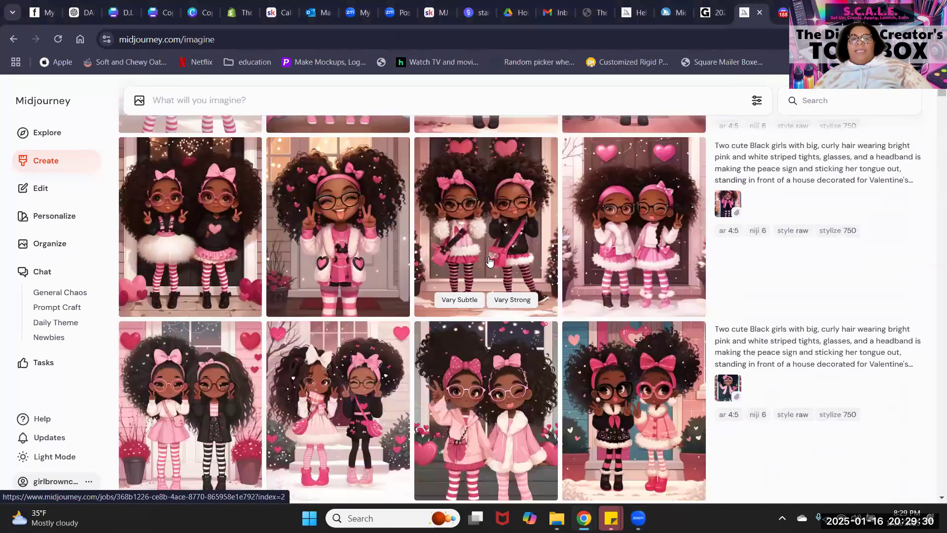
{"action": "left_click", "coordinate": [496, 306]}
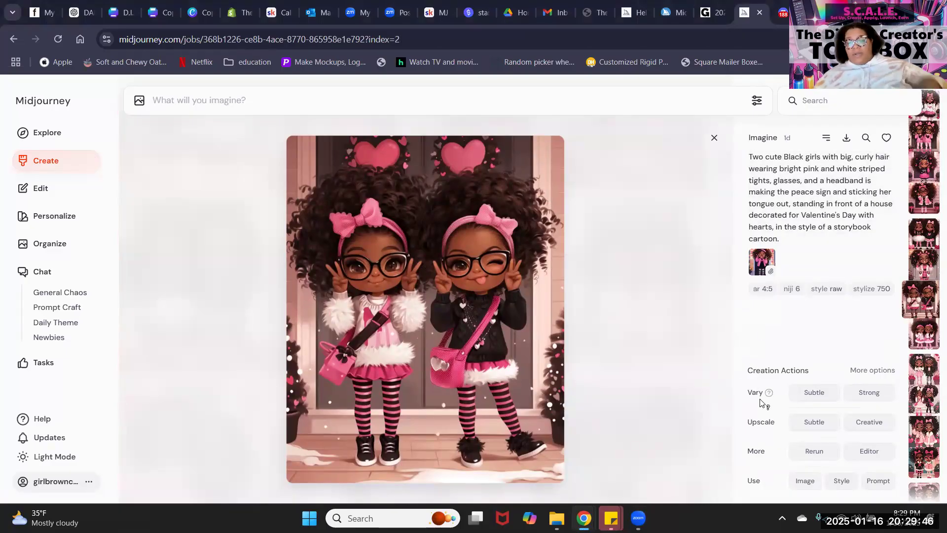
Examine the additional creation options and the explanations of Vary, Upscale, More and Use for the open image.
{"action": "left_click", "coordinate": [881, 371]}
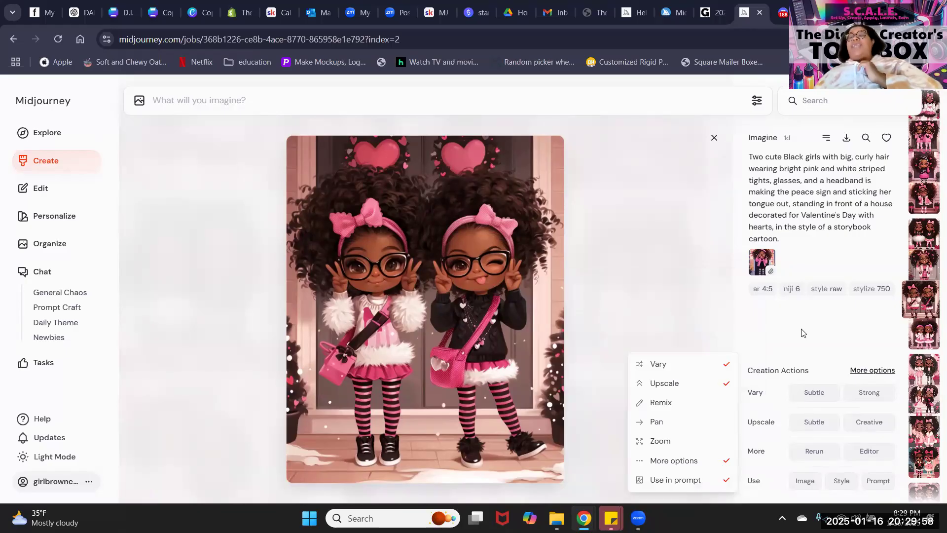
{"action": "left_click", "coordinate": [710, 498]}
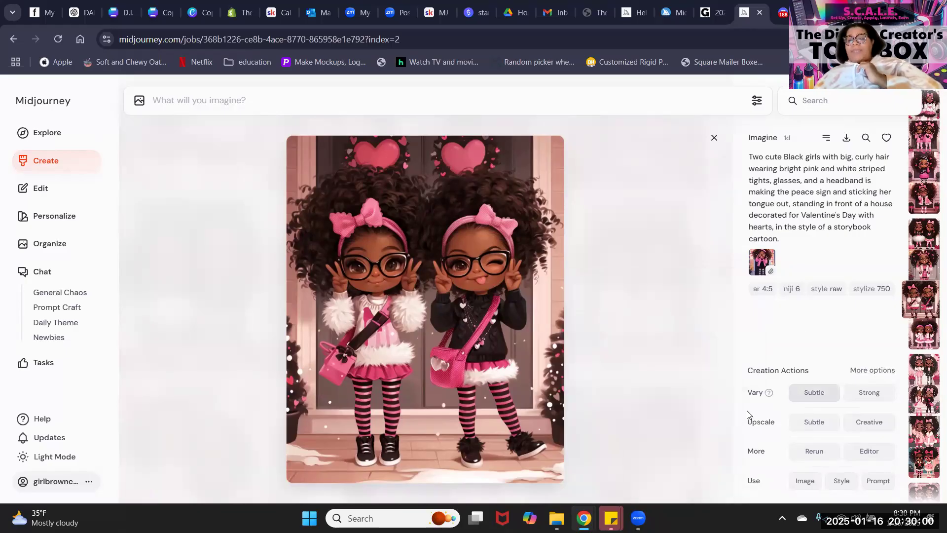
{"action": "left_click", "coordinate": [864, 371]}
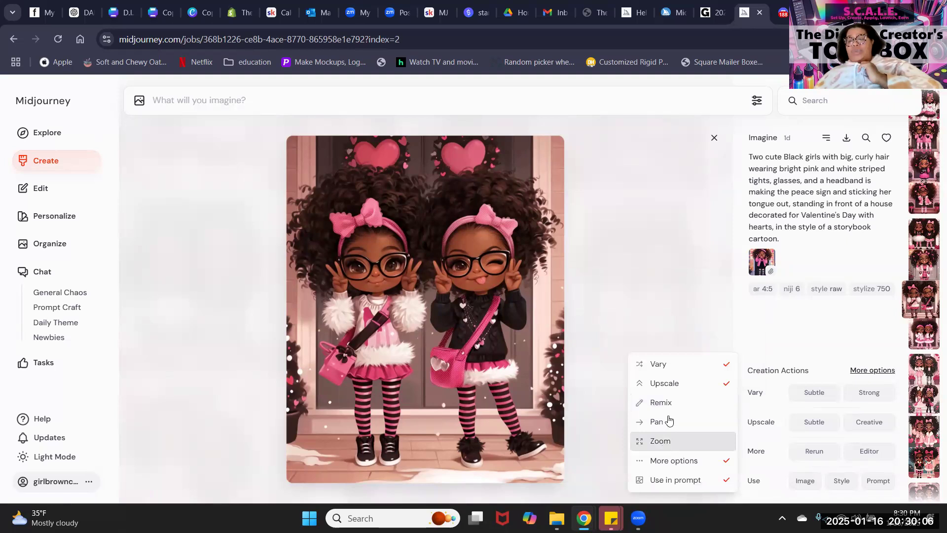
{"action": "left_click", "coordinate": [811, 343]}
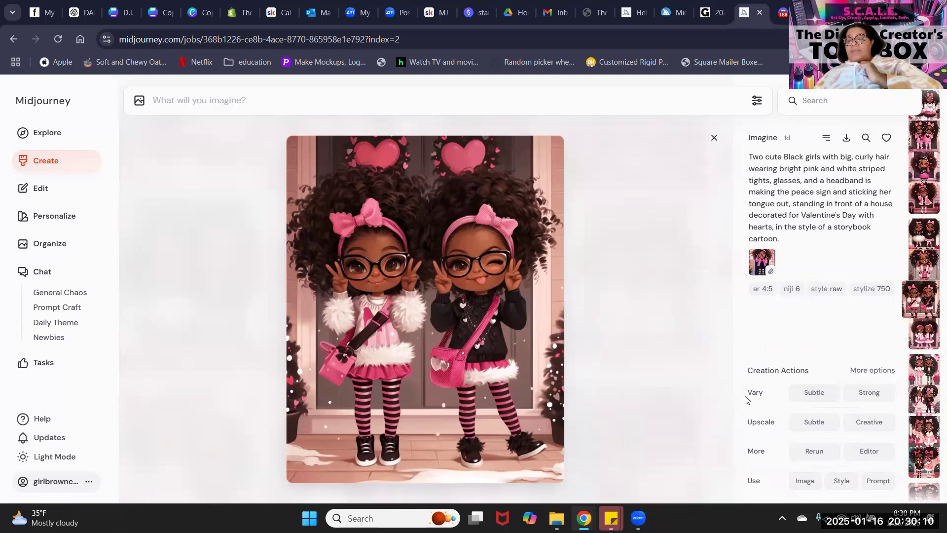
{"action": "mouse_move", "coordinate": [755, 392]}
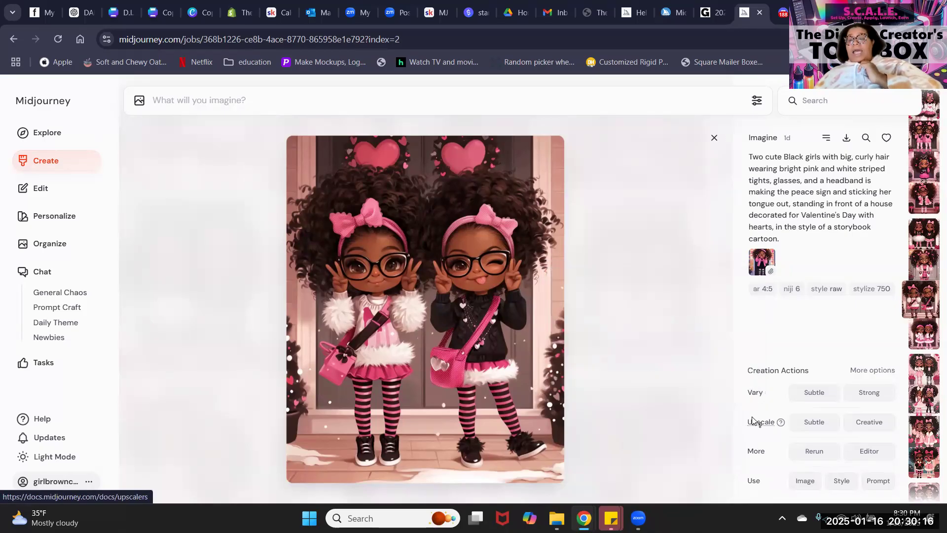
{"action": "mouse_move", "coordinate": [753, 420]}
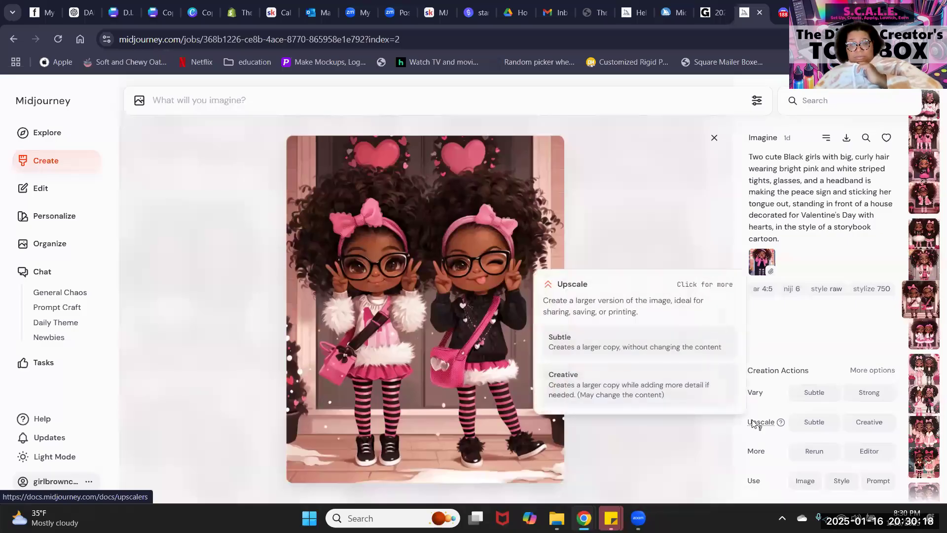
{"action": "mouse_move", "coordinate": [758, 452]}
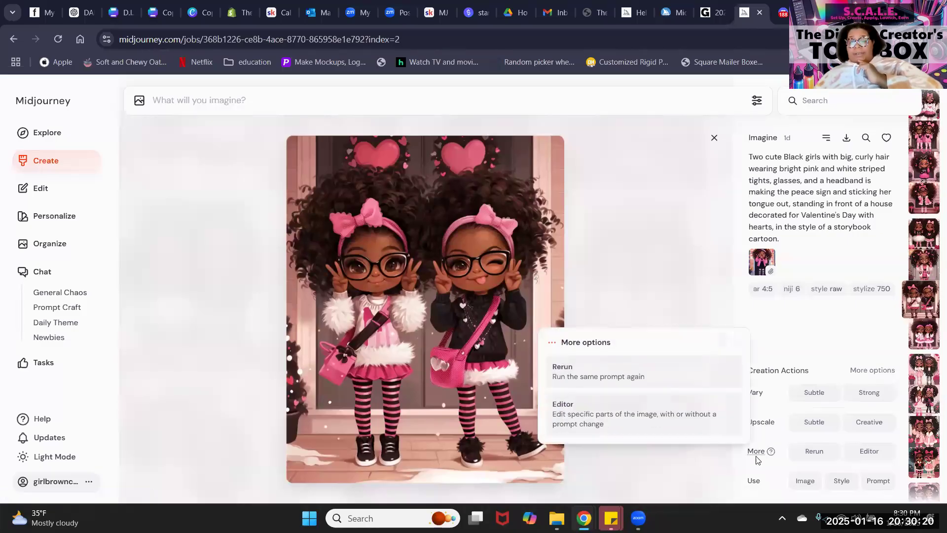
{"action": "mouse_move", "coordinate": [755, 481]}
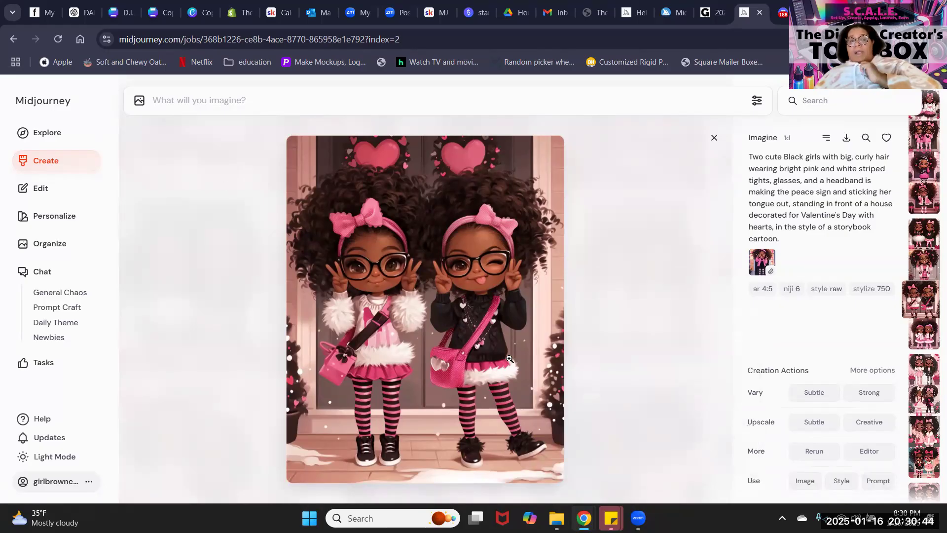
Generate images from the prompt "2 black girl cheerleaders" with the open picture of the two girls attached as an image reference.
{"action": "left_click", "coordinate": [214, 103]}
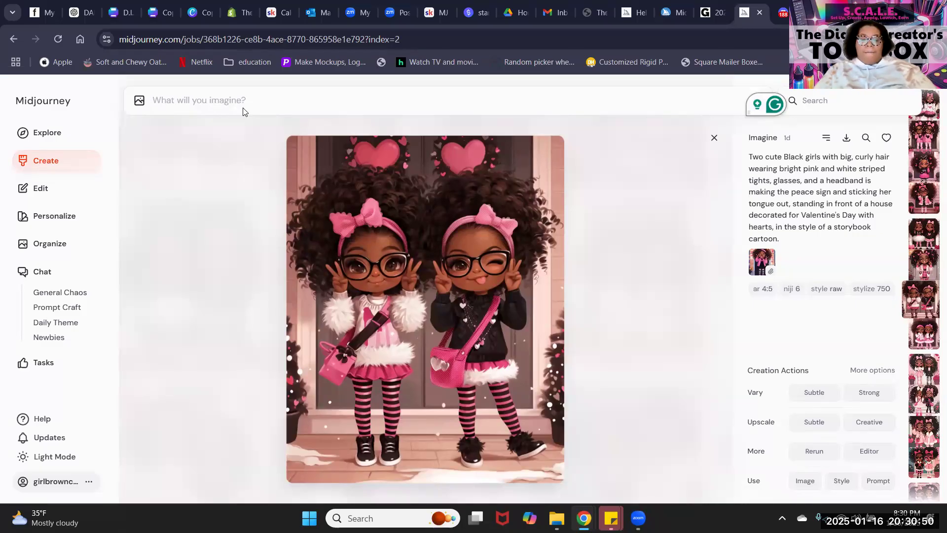
{"action": "type", "text": "g"}
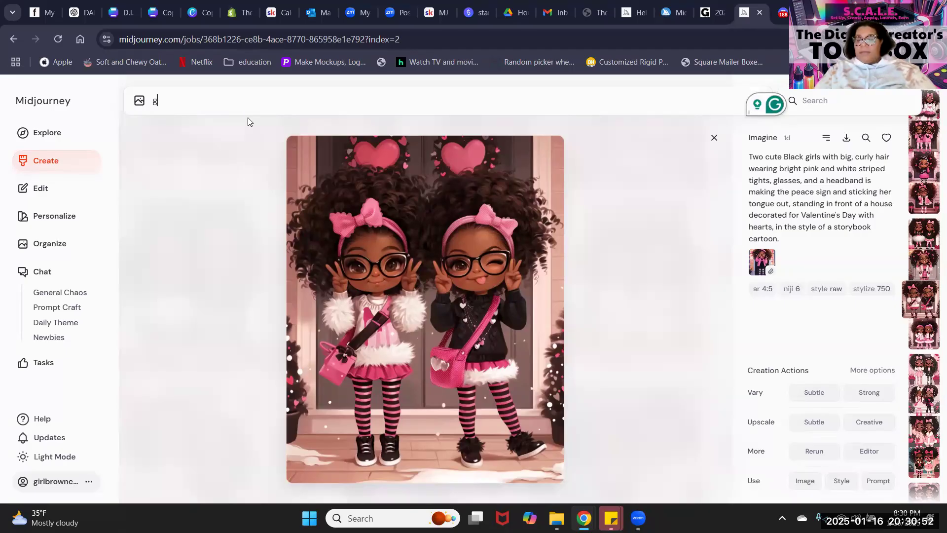
{"action": "key", "text": "BackSpace"}
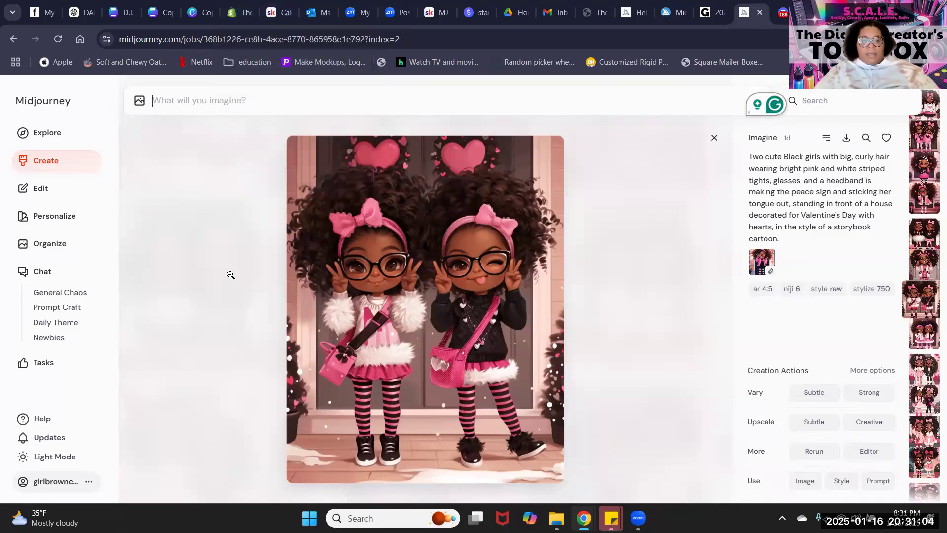
{"action": "type", "text": "2"}
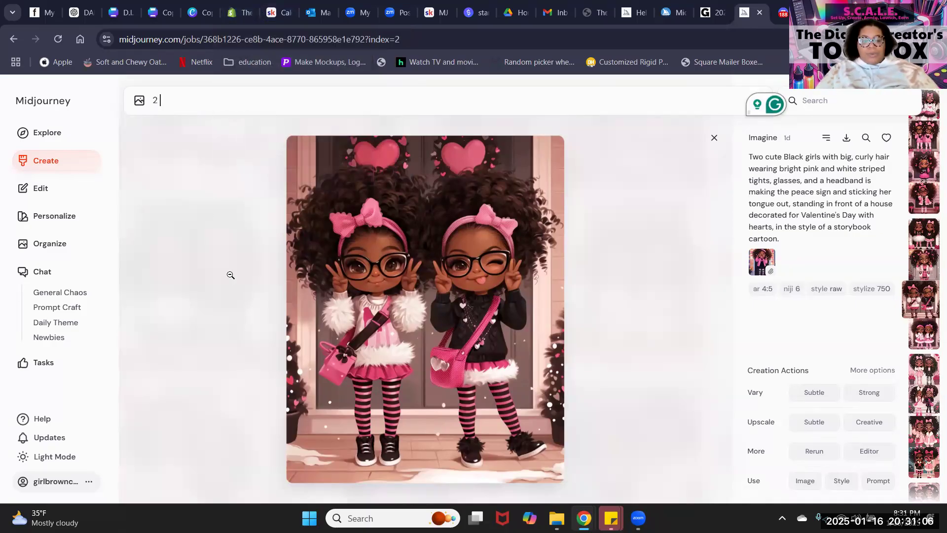
{"action": "type", "text": " b"}
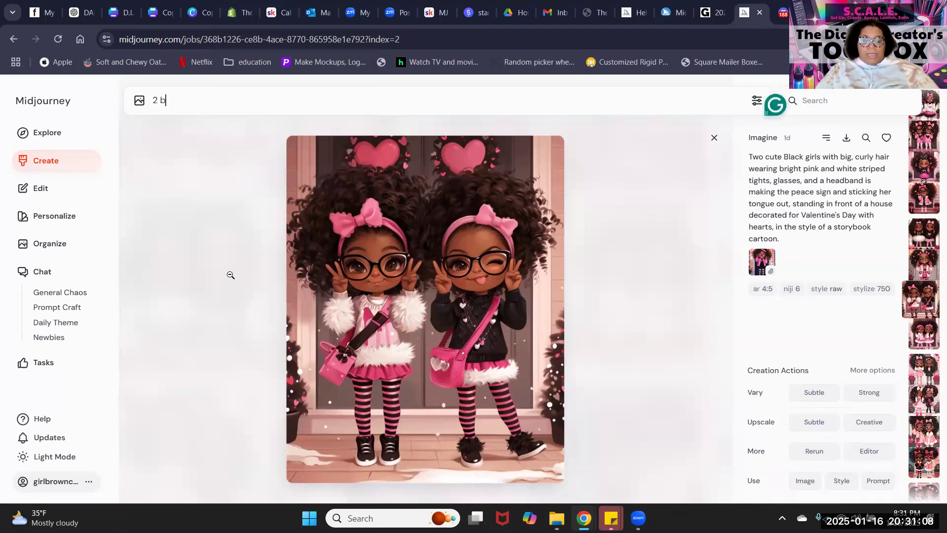
{"action": "type", "text": "lack gi"}
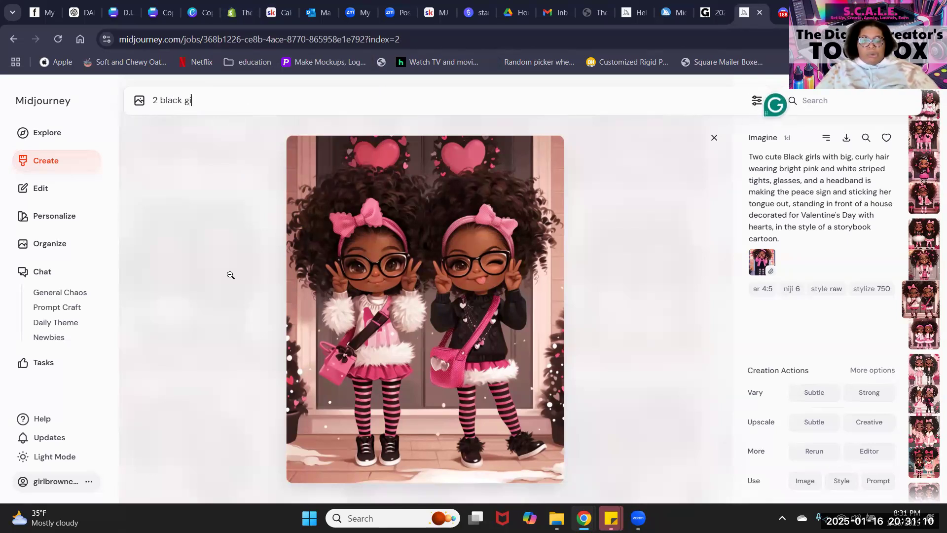
{"action": "type", "text": "rl cheerleaders"}
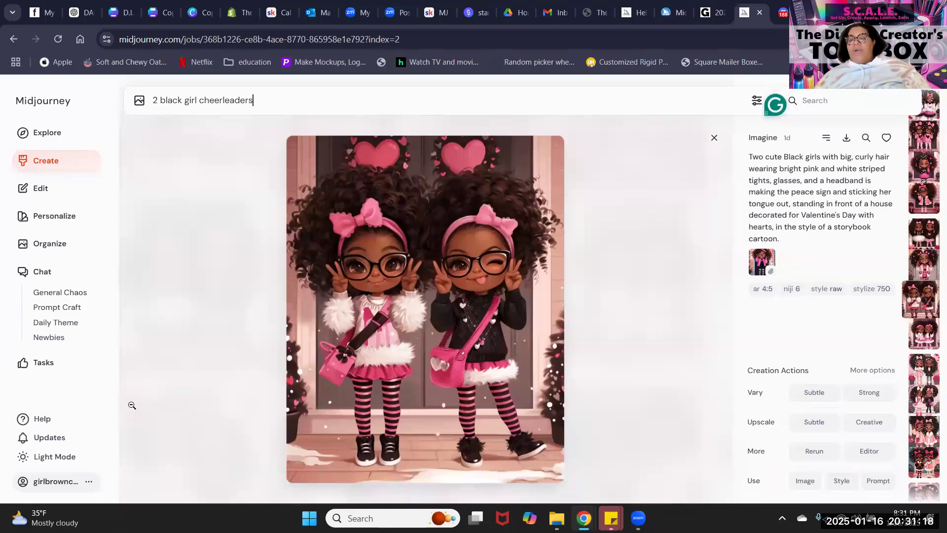
{"action": "left_click", "coordinate": [805, 481]}
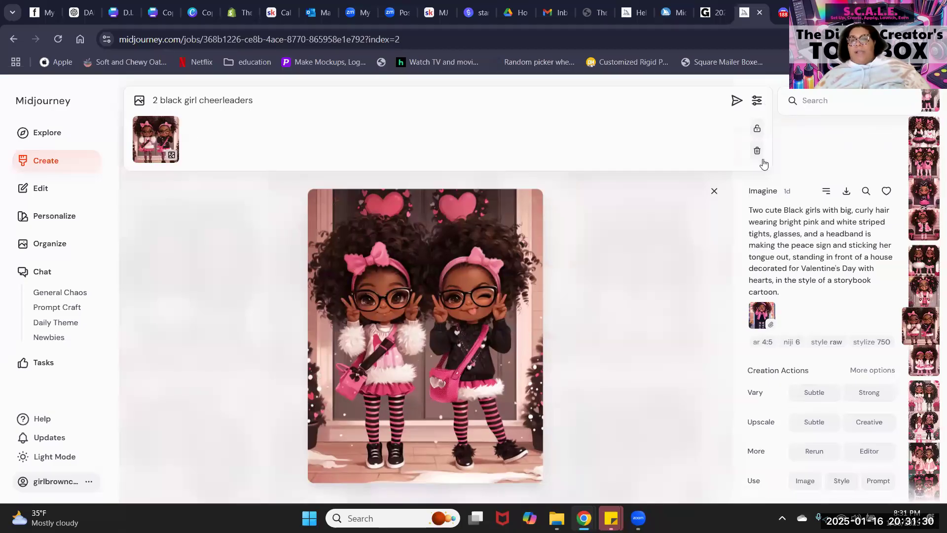
{"action": "left_click", "coordinate": [736, 100]}
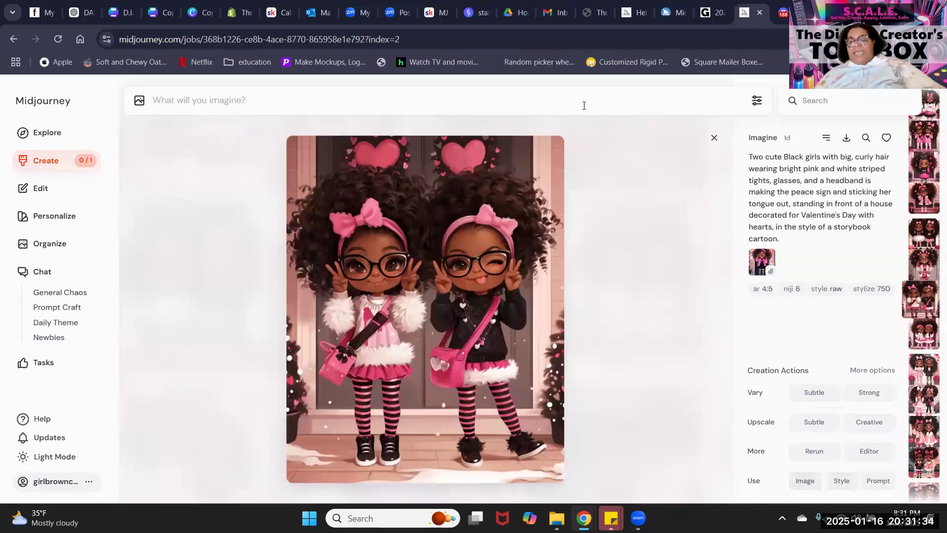
Recall the last submitted cheerleaders prompt with its image reference and remove the "--weird 200" parameter.
{"action": "key", "text": "Up"}
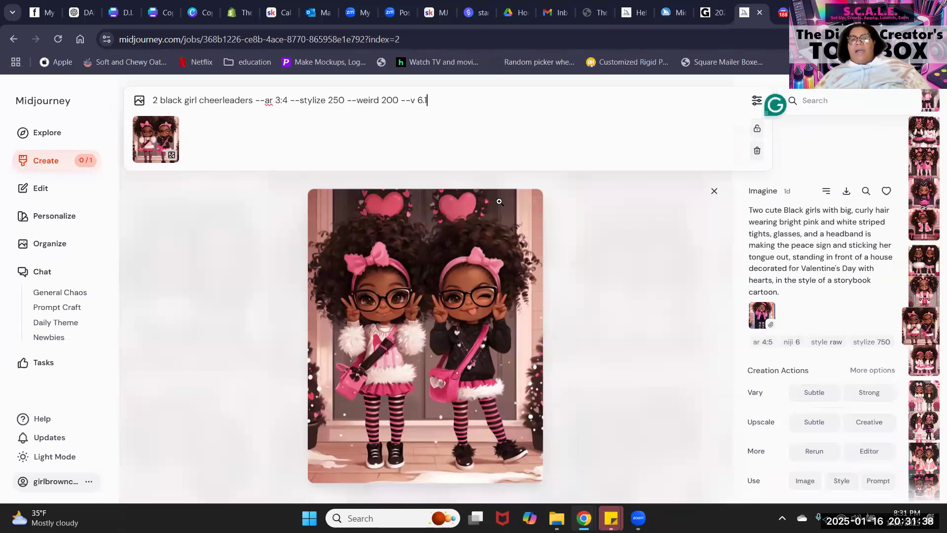
{"action": "left_click_drag", "start_coordinate": [372, 100], "coordinate": [344, 105]}
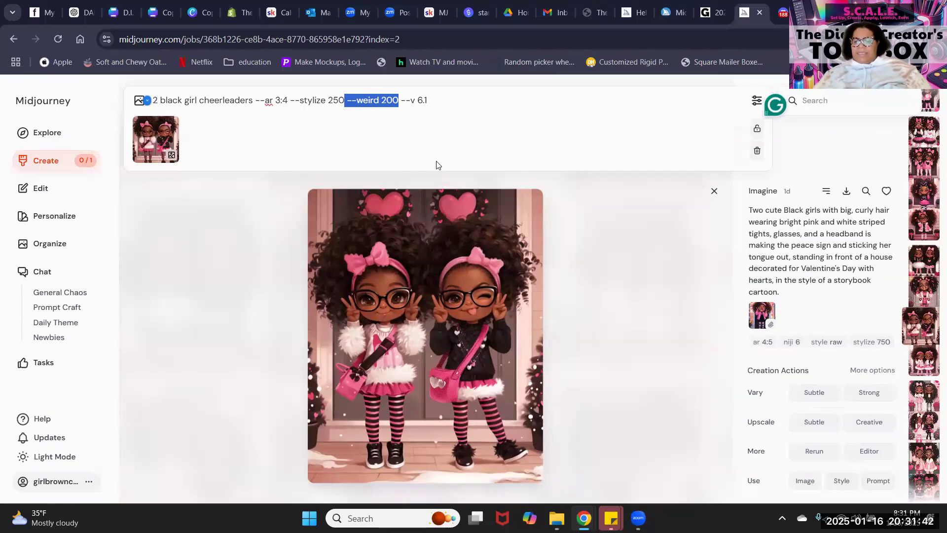
{"action": "key", "text": "BackSpace"}
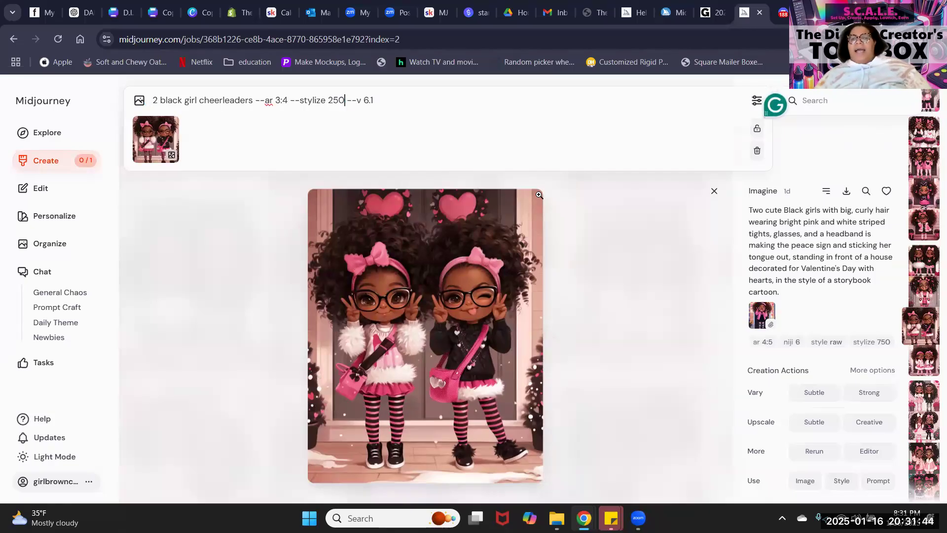
Lower the Weirdness setting to its minimum in the generation settings and close them.
{"action": "left_click", "coordinate": [755, 101]}
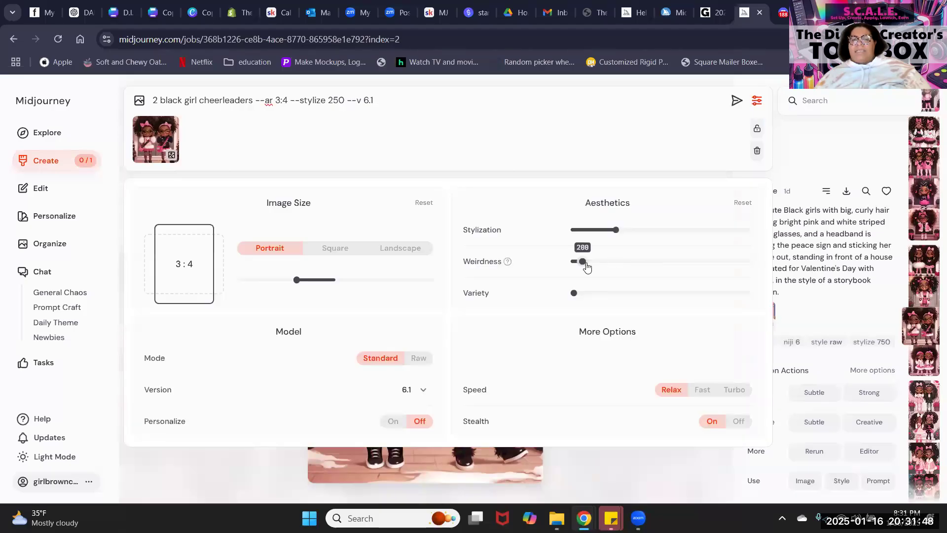
{"action": "left_click_drag", "start_coordinate": [587, 267], "coordinate": [562, 295]}
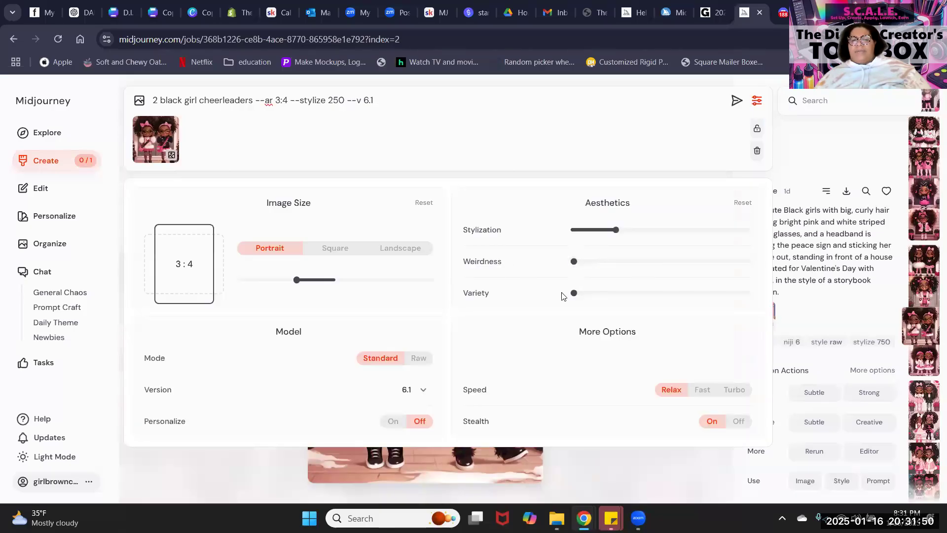
{"action": "left_click", "coordinate": [756, 101]}
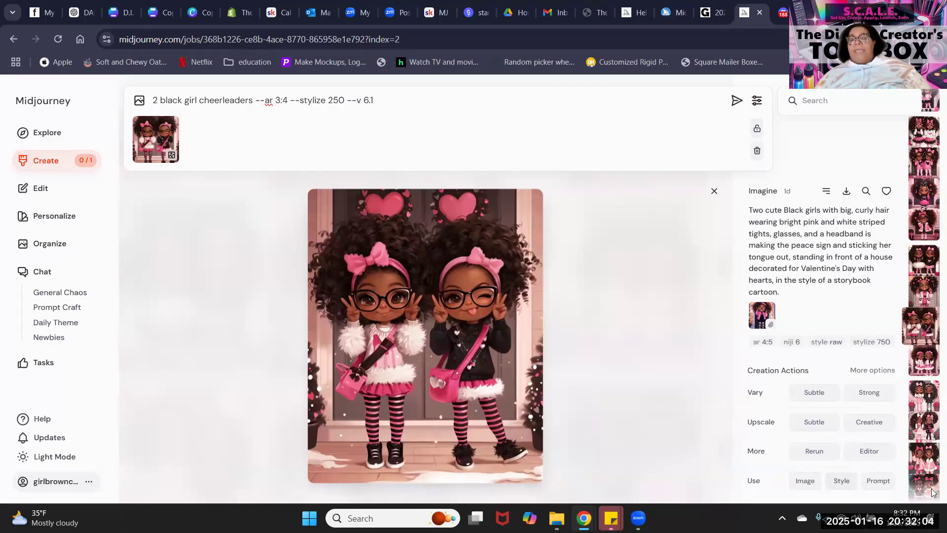
Replace the image reference with the open picture as a style reference and generate images from the "2 black girl cheerleaders" prompt.
{"action": "left_click", "coordinate": [842, 480]}
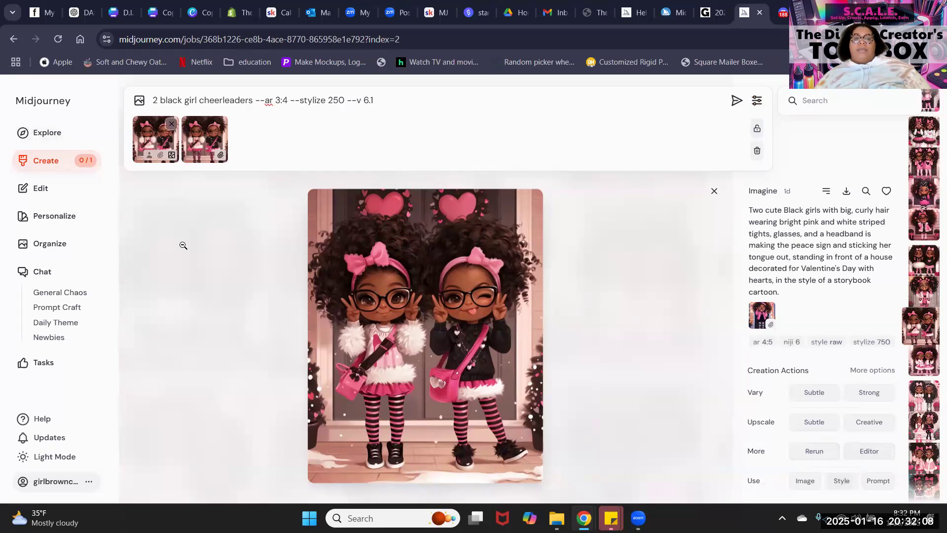
{"action": "left_click", "coordinate": [171, 123]}
{"action": "mouse_move", "coordinate": [152, 158]}
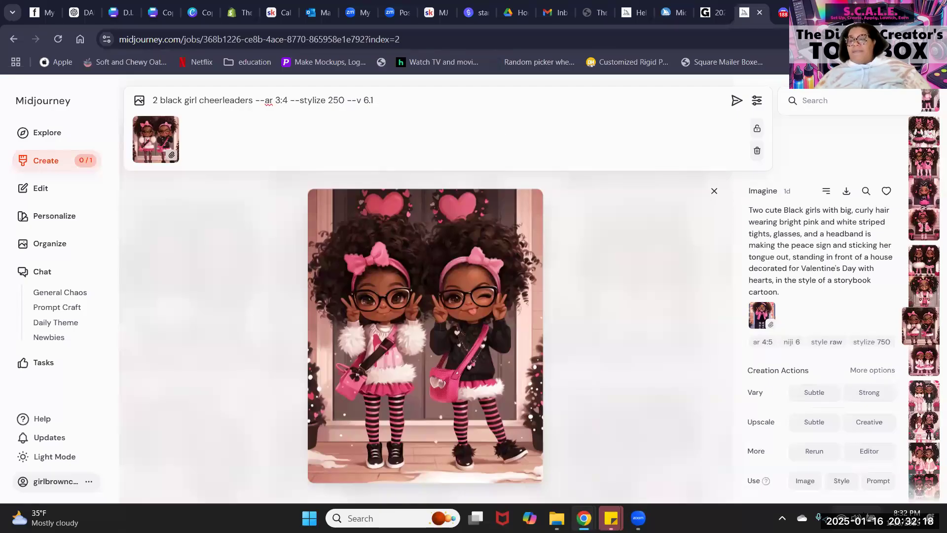
{"action": "mouse_move", "coordinate": [753, 479]}
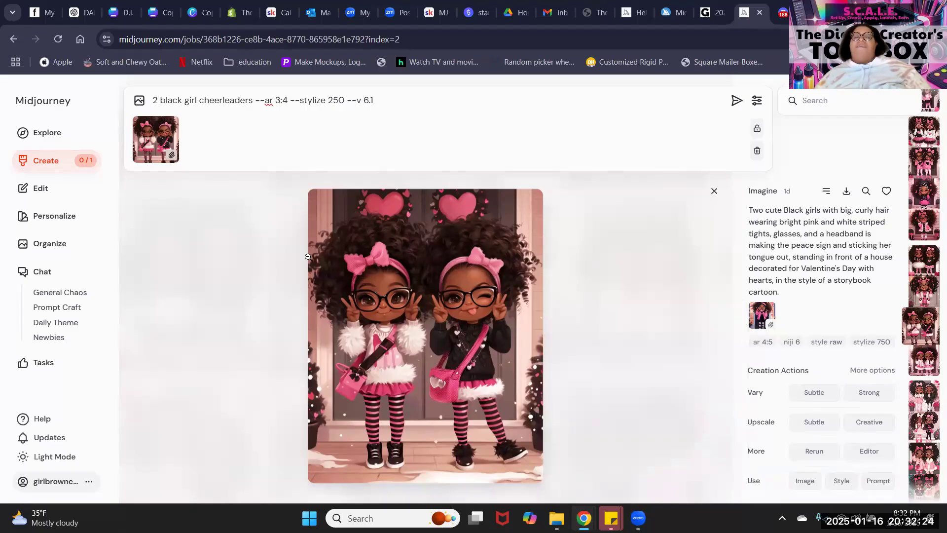
{"action": "mouse_move", "coordinate": [769, 392]}
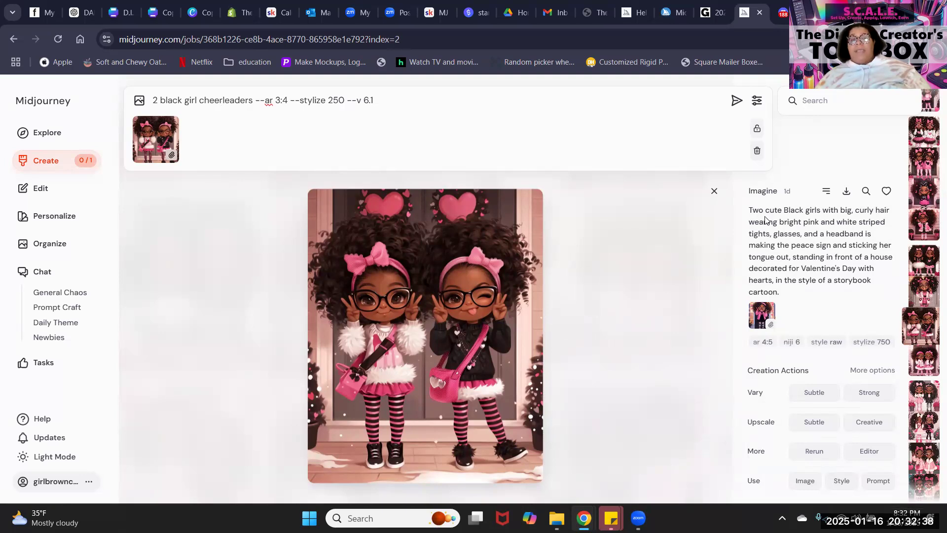
{"action": "mouse_move", "coordinate": [144, 140]}
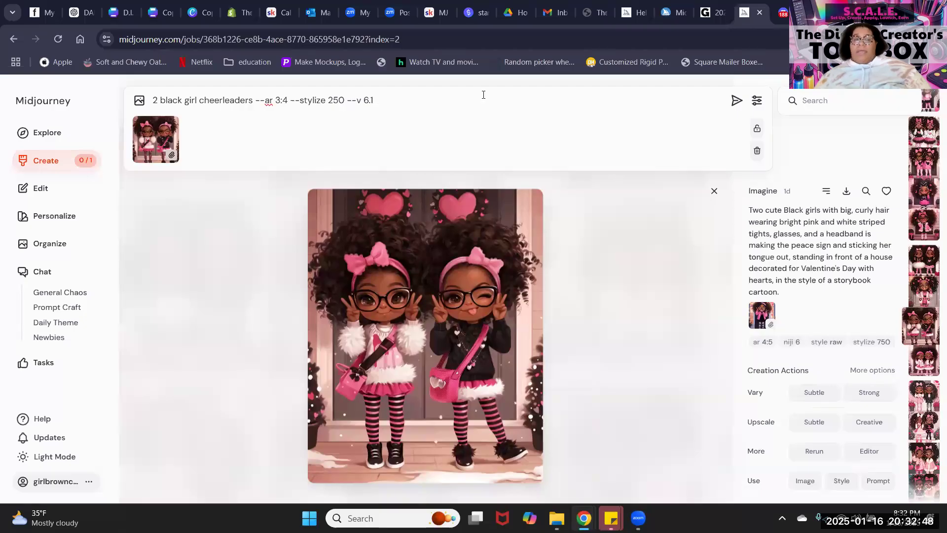
{"action": "key", "text": "Return"}
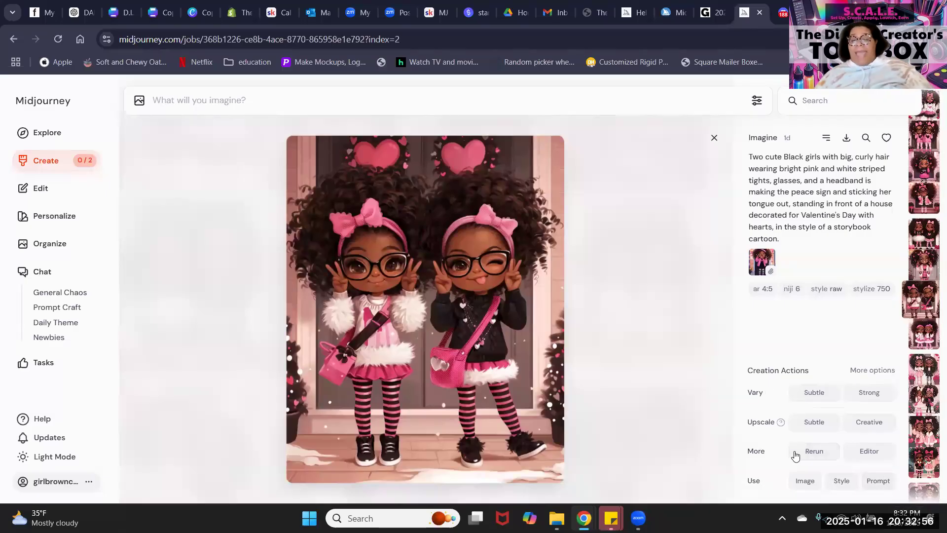
Reuse the open picture's full prompt, changing the tights to "bright red and black striped tights", and generate the images.
{"action": "left_click", "coordinate": [882, 481]}
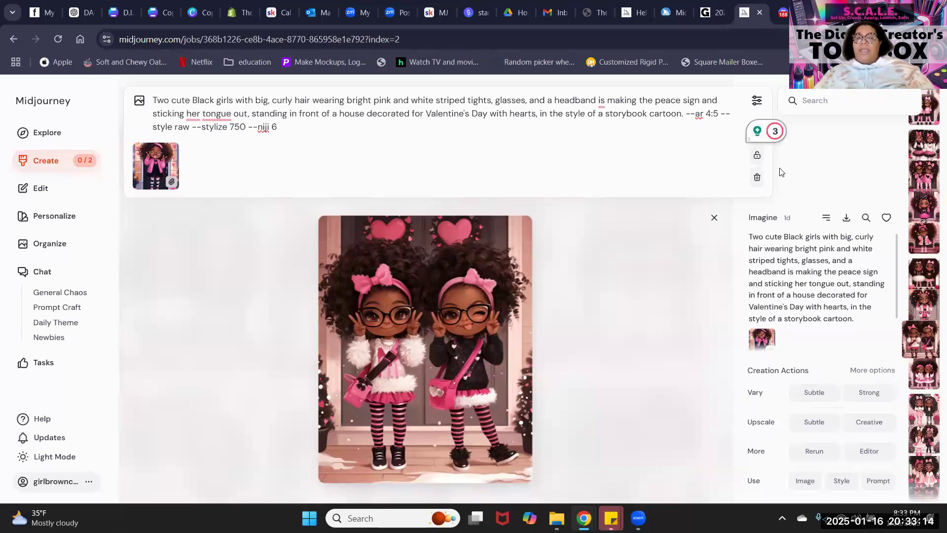
{"action": "double_click", "coordinate": [381, 99]}
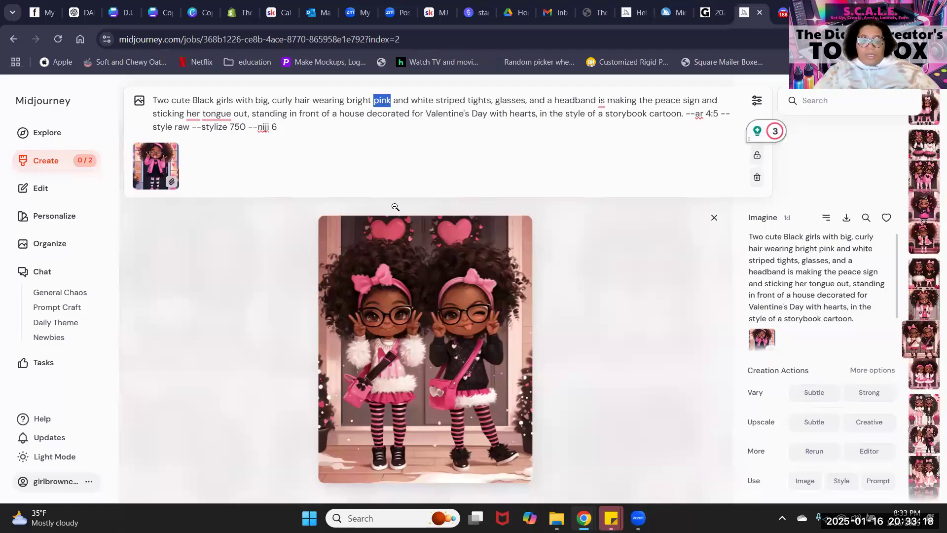
{"action": "type", "text": "re"}
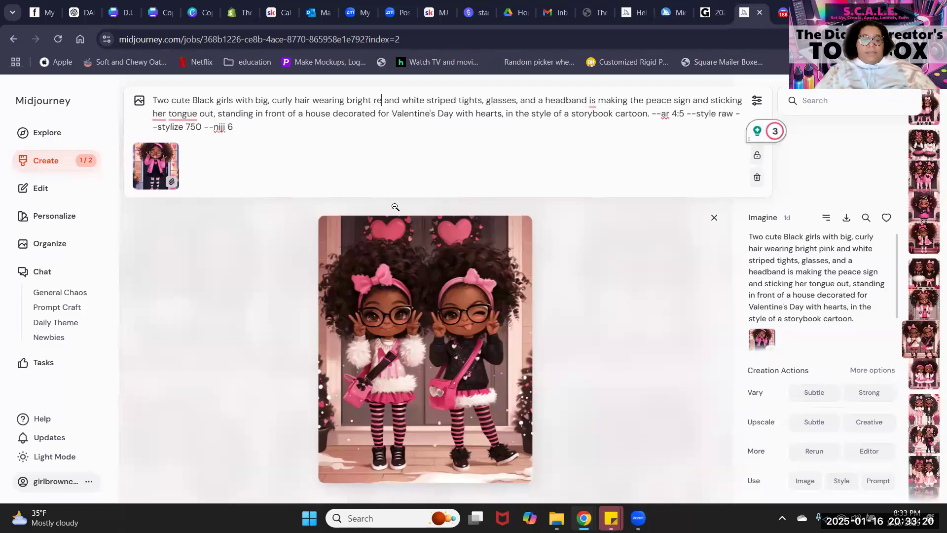
{"action": "type", "text": "d"}
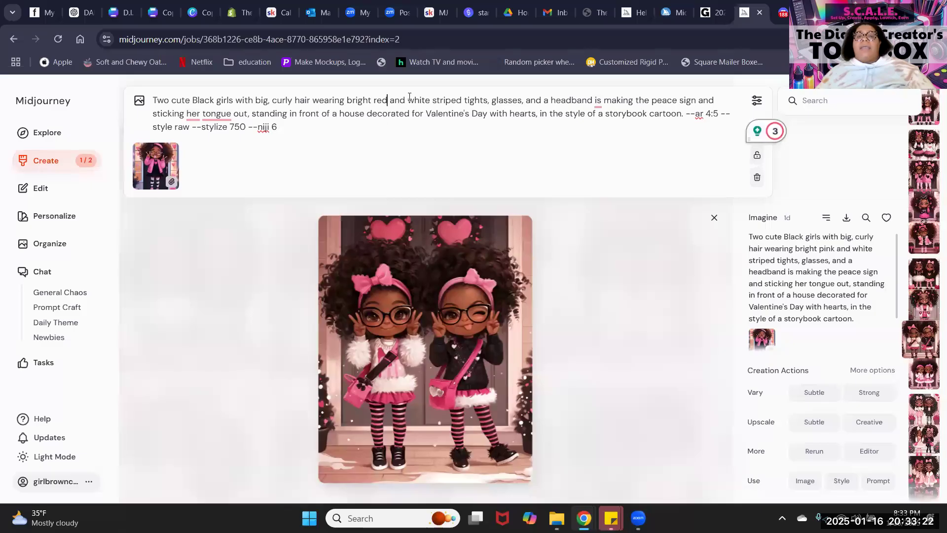
{"action": "left_click", "coordinate": [408, 98]}
{"action": "double_click", "coordinate": [422, 99]}
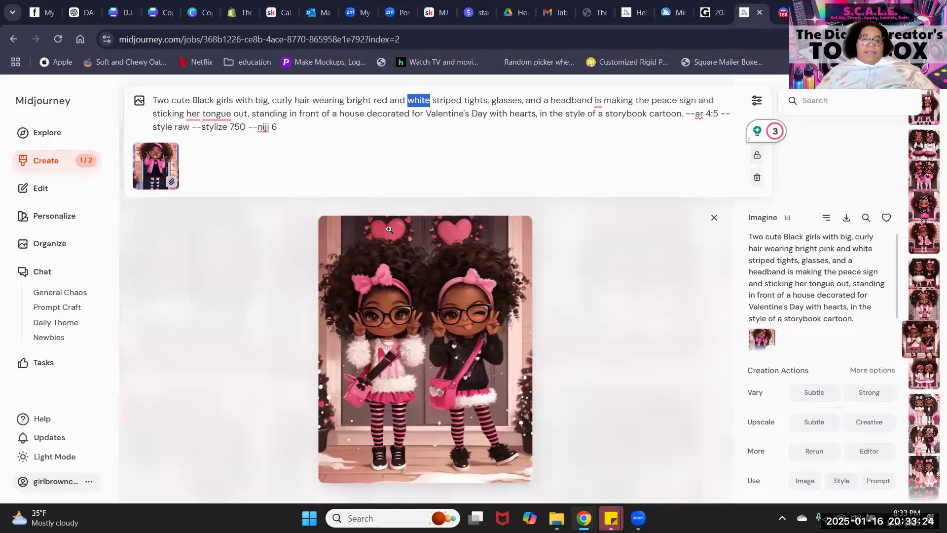
{"action": "type", "text": "black"}
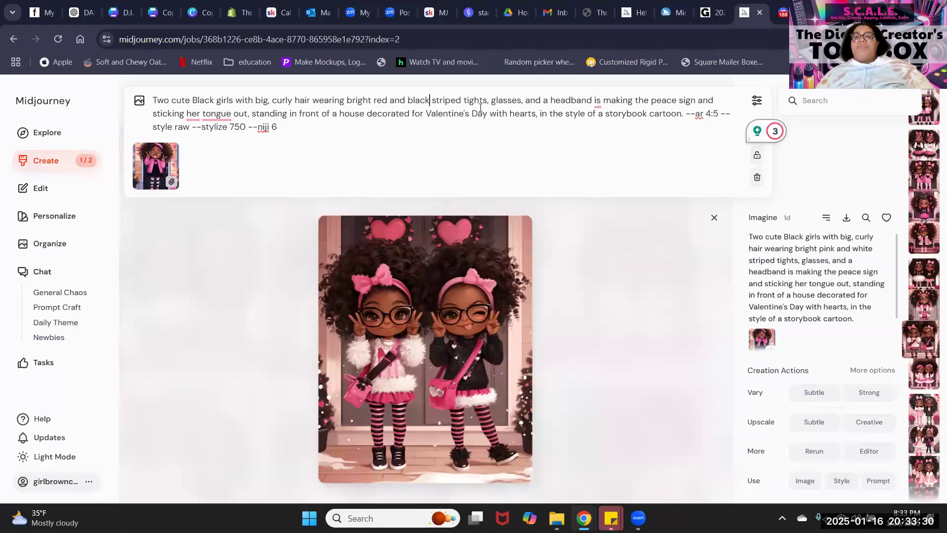
{"action": "left_click", "coordinate": [878, 480]}
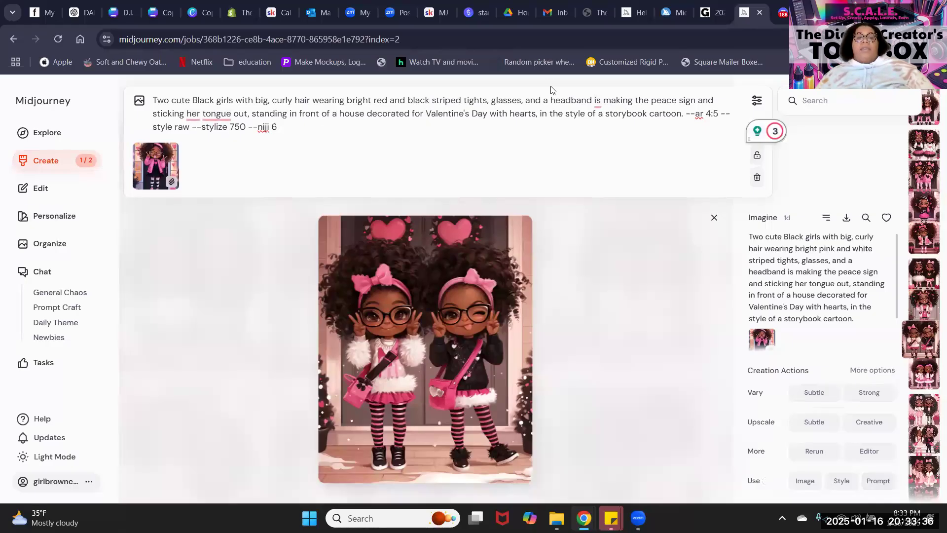
{"action": "key", "text": "Return"}
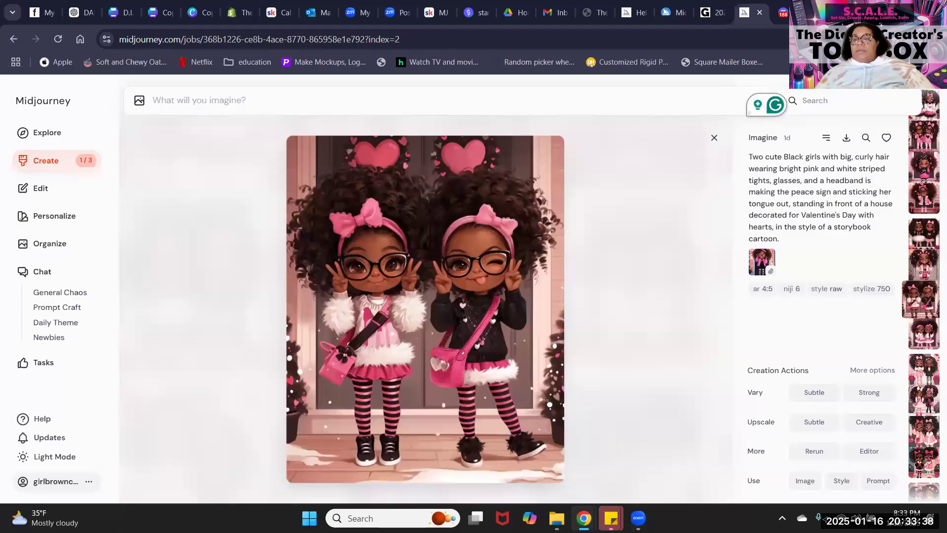
Review the recent generations, comparing the cheerleaders job using a style reference with the one using an image reference and weird 200.
{"action": "left_click", "coordinate": [88, 159]}
{"action": "scroll", "coordinate": [345, 305], "scroll_direction": "down", "scroll_amount": 4}
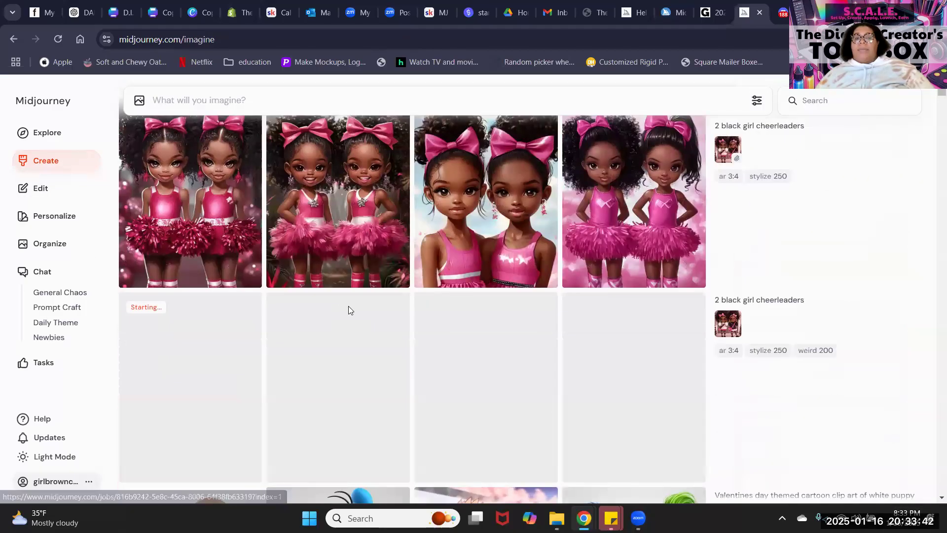
{"action": "scroll", "coordinate": [348, 306], "scroll_direction": "down", "scroll_amount": 2}
{"action": "scroll", "coordinate": [349, 310], "scroll_direction": "down", "scroll_amount": 1}
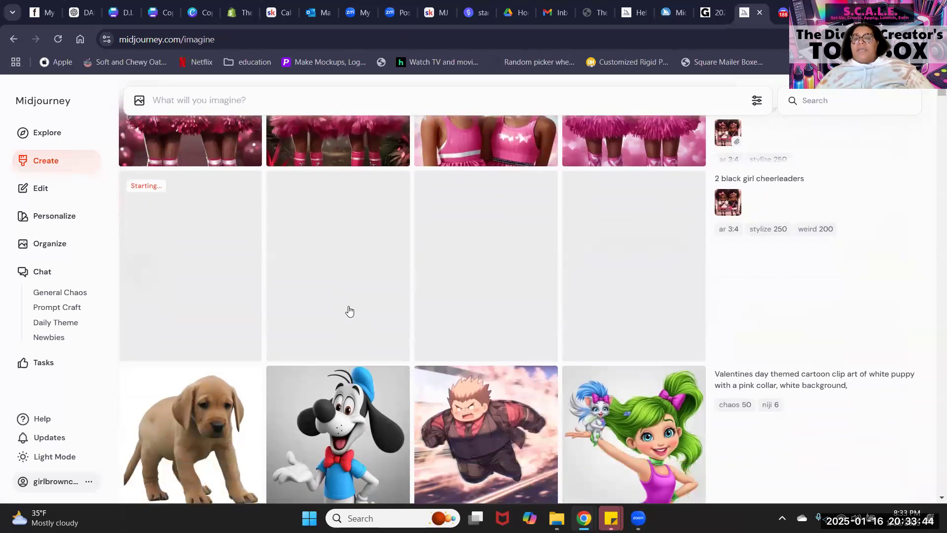
{"action": "scroll", "coordinate": [349, 310], "scroll_direction": "down", "scroll_amount": 3}
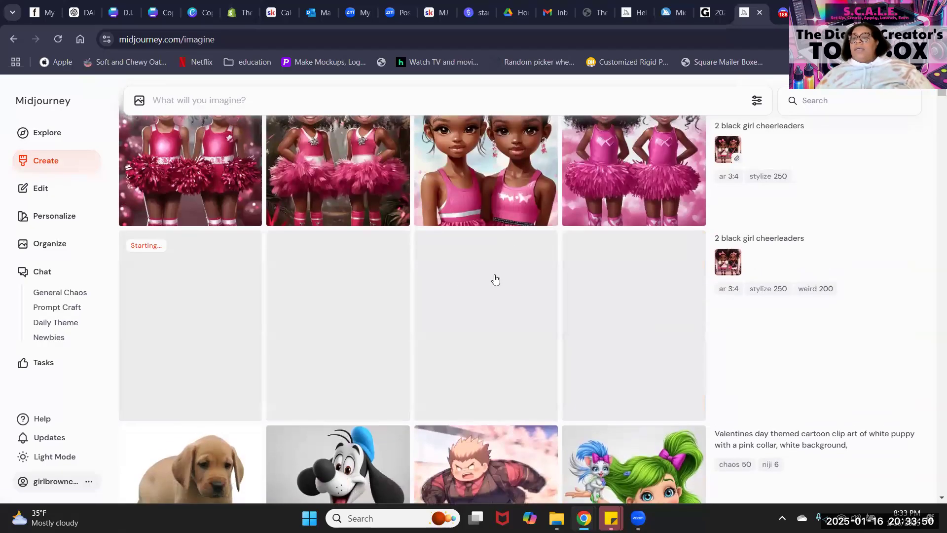
{"action": "mouse_move", "coordinate": [496, 279]}
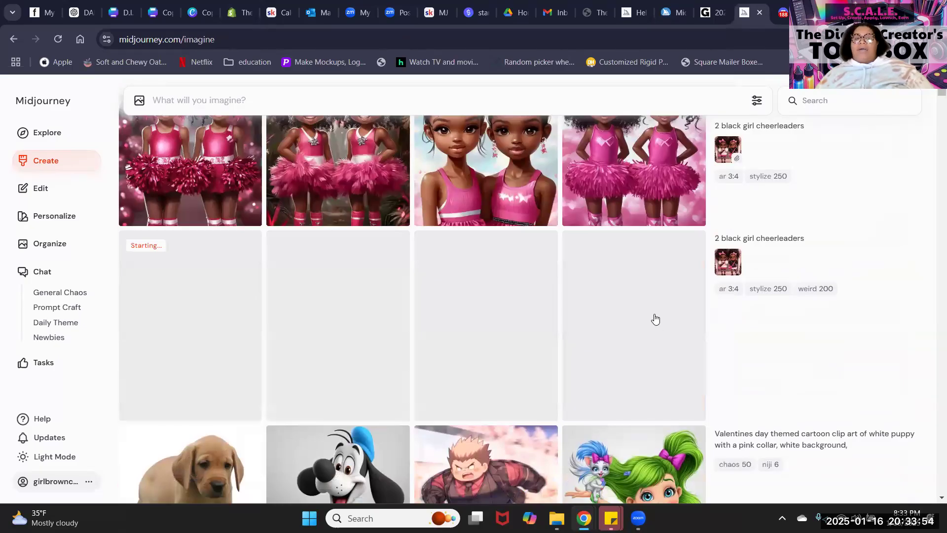
{"action": "scroll", "coordinate": [653, 318], "scroll_direction": "up", "scroll_amount": 3}
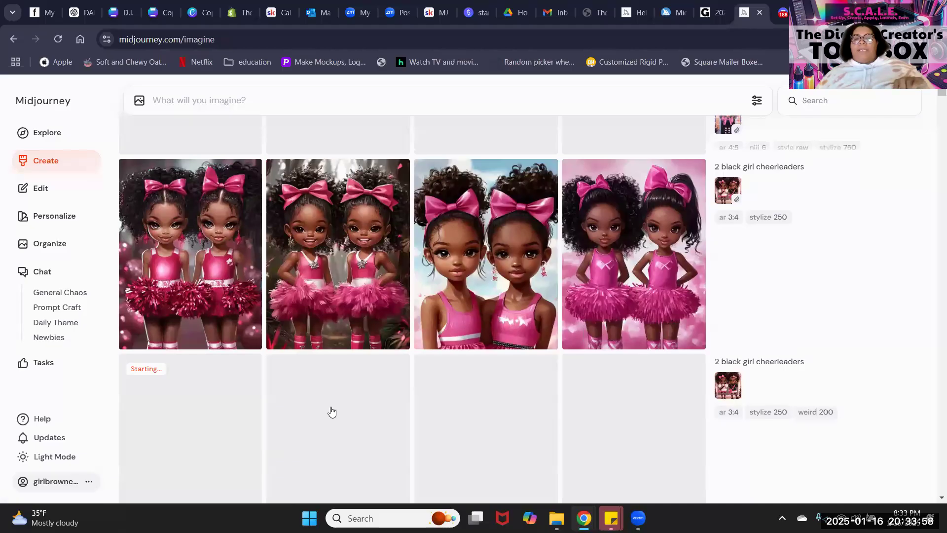
{"action": "scroll", "coordinate": [148, 404], "scroll_direction": "up", "scroll_amount": 3}
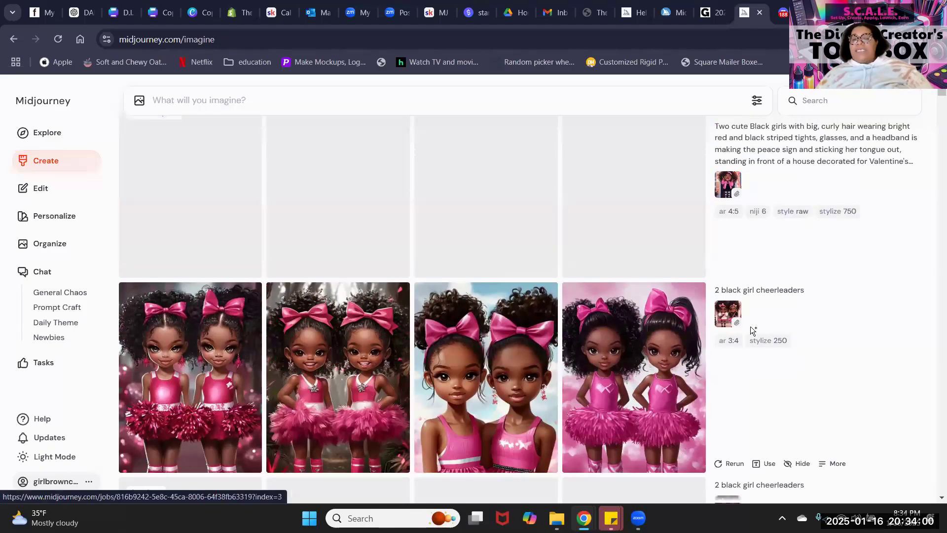
View the style-referenced cheerleader images enlarged, one after another, starting with the fourth.
{"action": "left_click", "coordinate": [607, 314]}
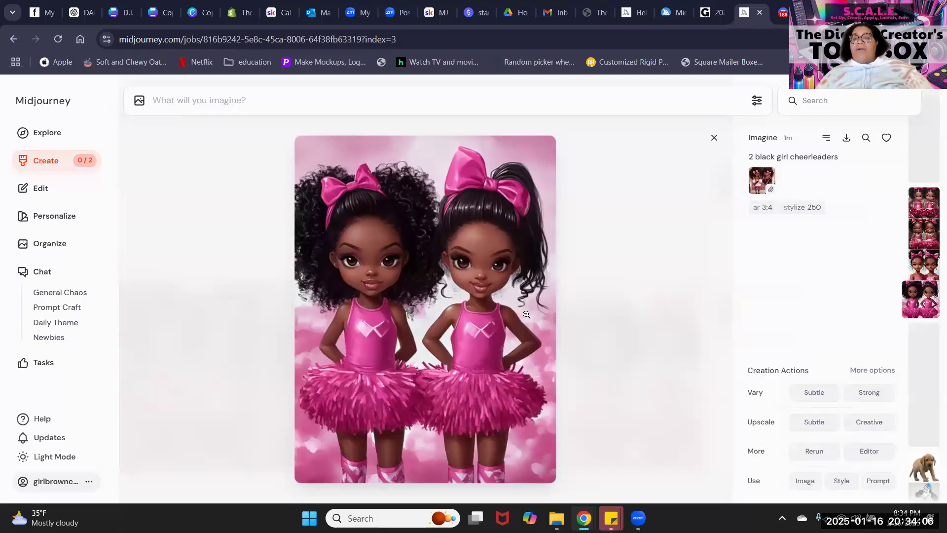
{"action": "scroll", "coordinate": [574, 316], "scroll_direction": "up", "scroll_amount": 1}
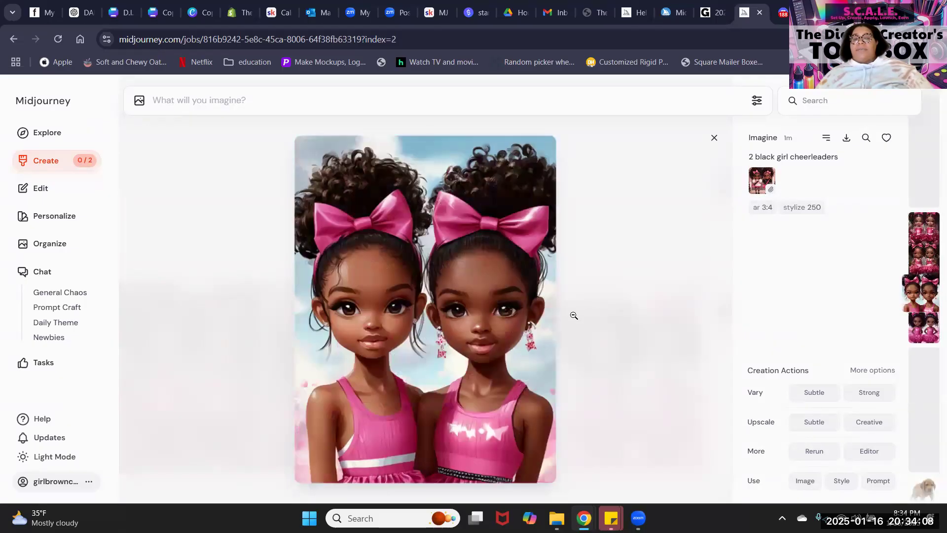
{"action": "scroll", "coordinate": [574, 316], "scroll_direction": "up", "scroll_amount": 1}
{"action": "scroll", "coordinate": [574, 316], "scroll_direction": "up", "scroll_amount": 1}
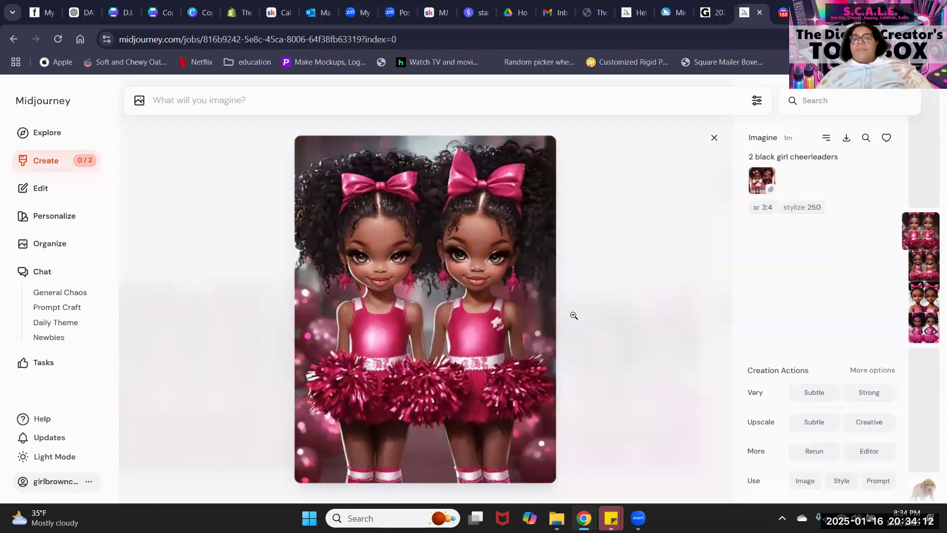
{"action": "scroll", "coordinate": [631, 312], "scroll_direction": "up", "scroll_amount": 1}
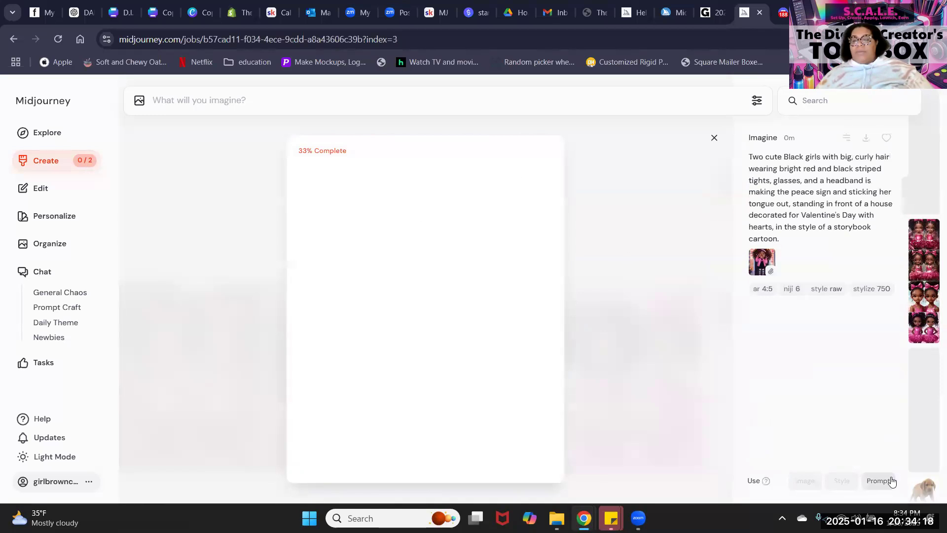
Reuse the "2 black girl cheerleaders" prompt with stylize 250, switch its reference from style to image, and generate the images.
{"action": "left_click", "coordinate": [57, 161]}
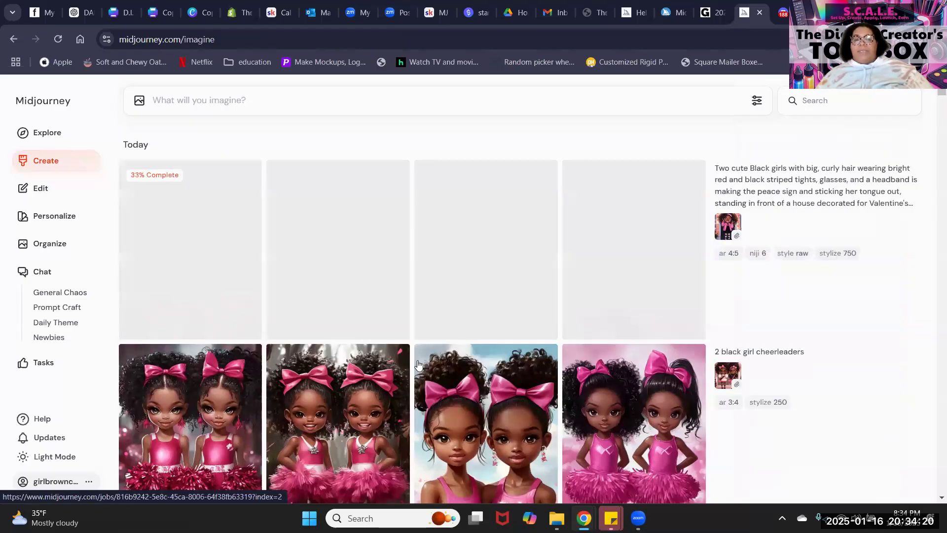
{"action": "scroll", "coordinate": [419, 331], "scroll_direction": "down", "scroll_amount": 6}
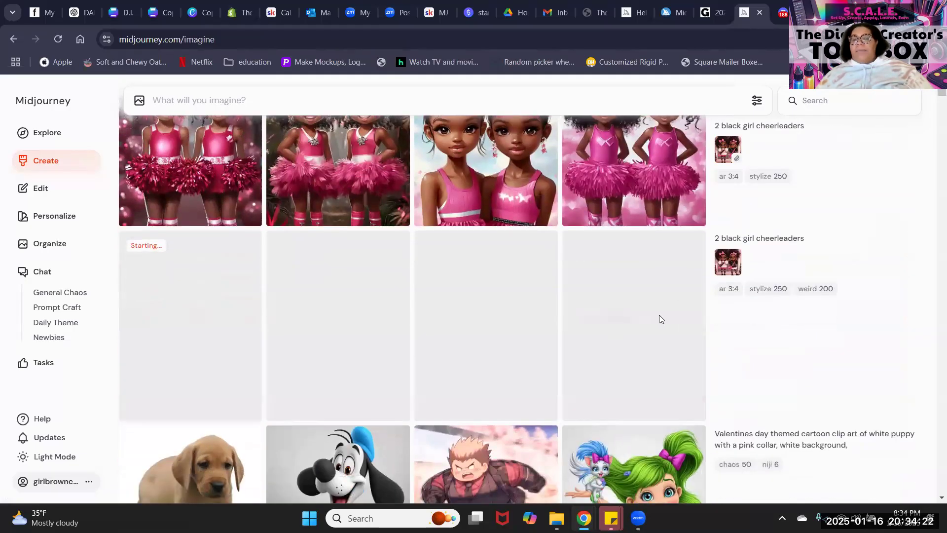
{"action": "scroll", "coordinate": [759, 242], "scroll_direction": "up", "scroll_amount": 3}
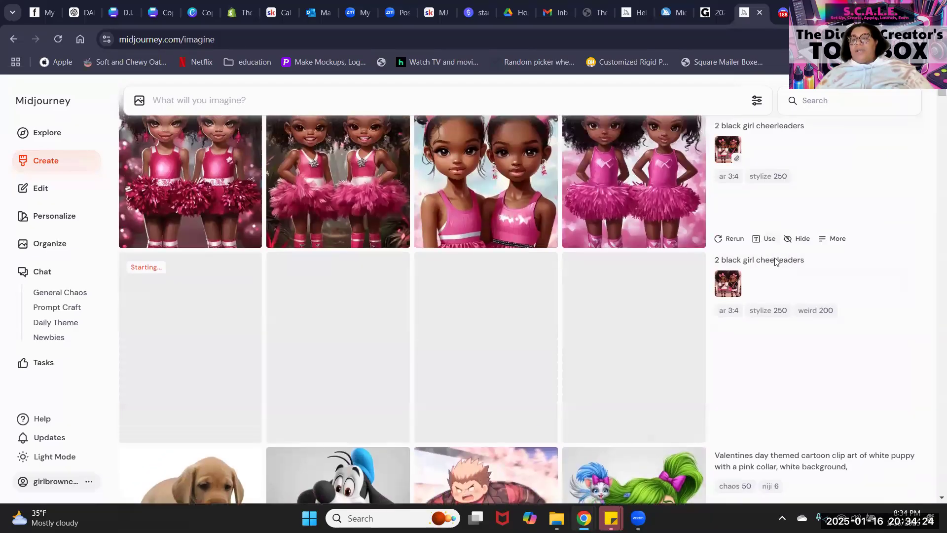
{"action": "left_click", "coordinate": [766, 339]}
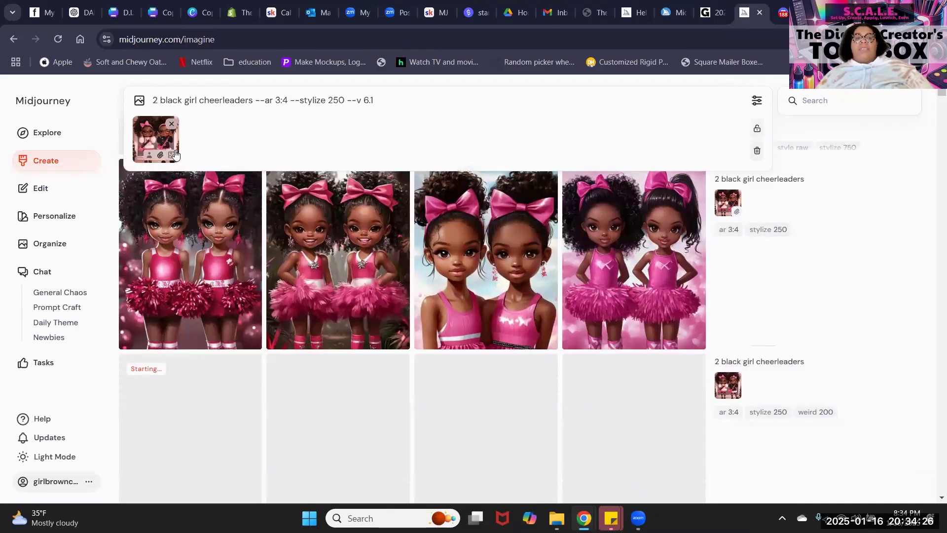
{"action": "left_click", "coordinate": [171, 157]}
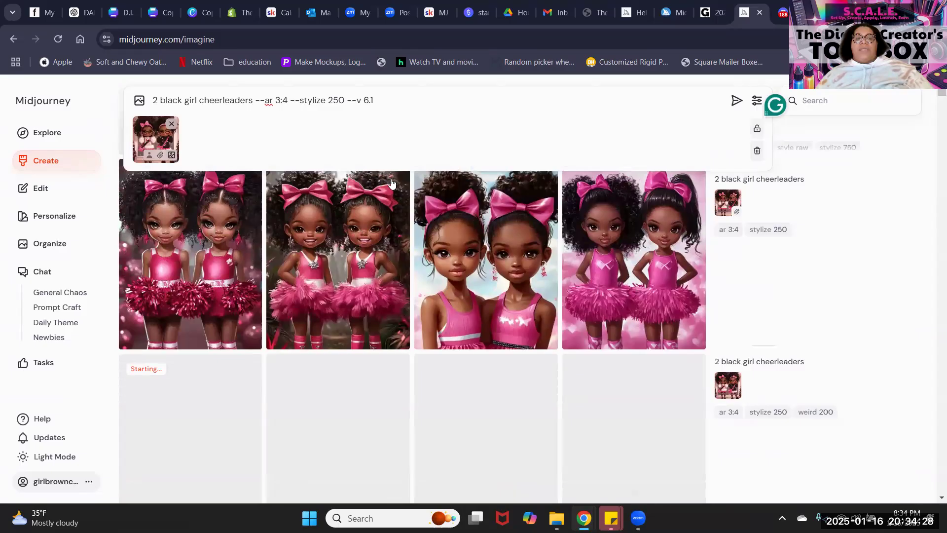
{"action": "key", "text": "Return"}
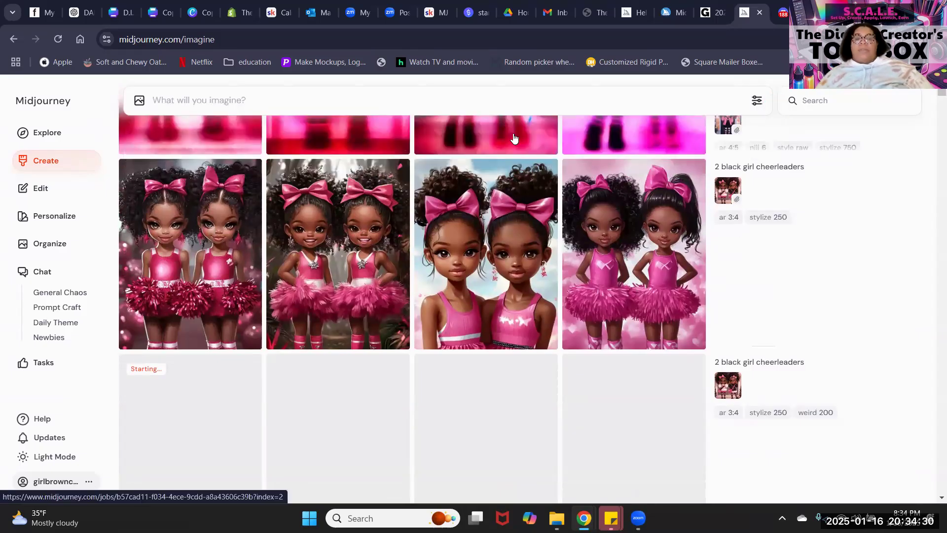
Open the fourth image generated from the red and black striped tights prompt.
{"action": "scroll", "coordinate": [232, 196], "scroll_direction": "up", "scroll_amount": 1}
{"action": "scroll", "coordinate": [232, 196], "scroll_direction": "up", "scroll_amount": 5}
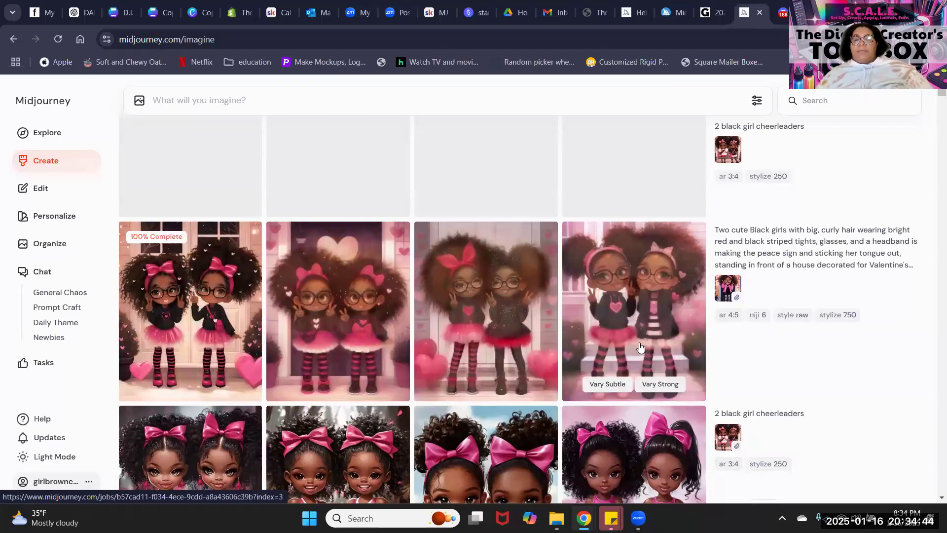
{"action": "left_click", "coordinate": [638, 316]}
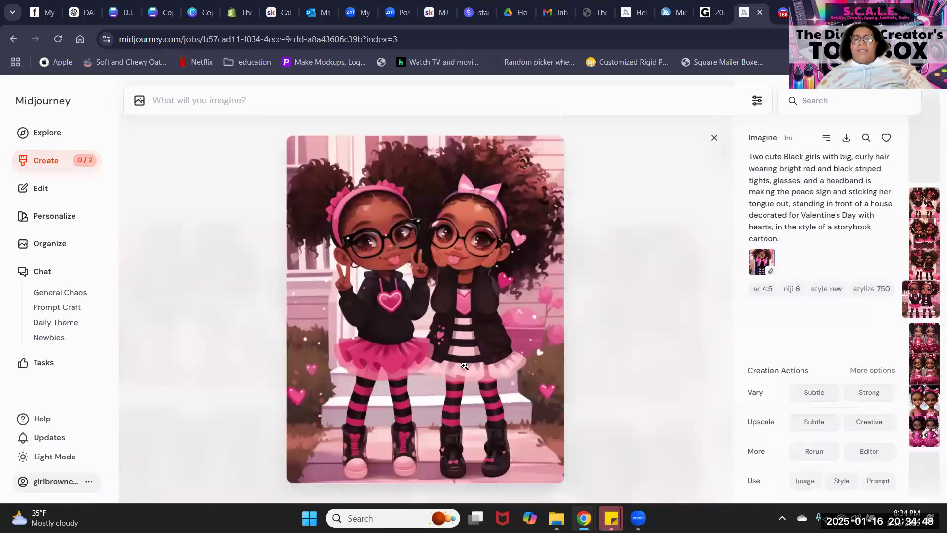
View the remaining striped-tights images and the new image-referenced cheerleaders enlarged, and compare the new set with the earlier style-referenced set.
{"action": "key", "text": "Left"}
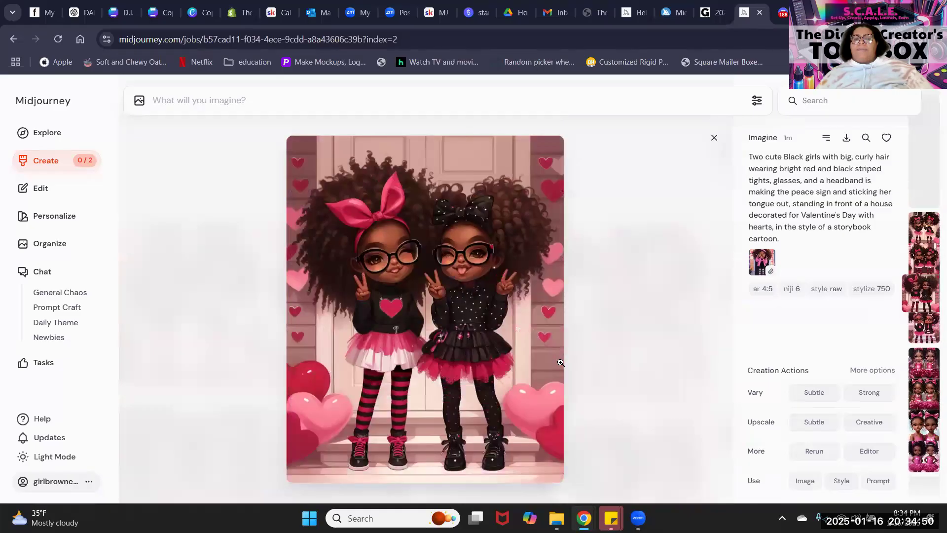
{"action": "key", "text": "Left"}
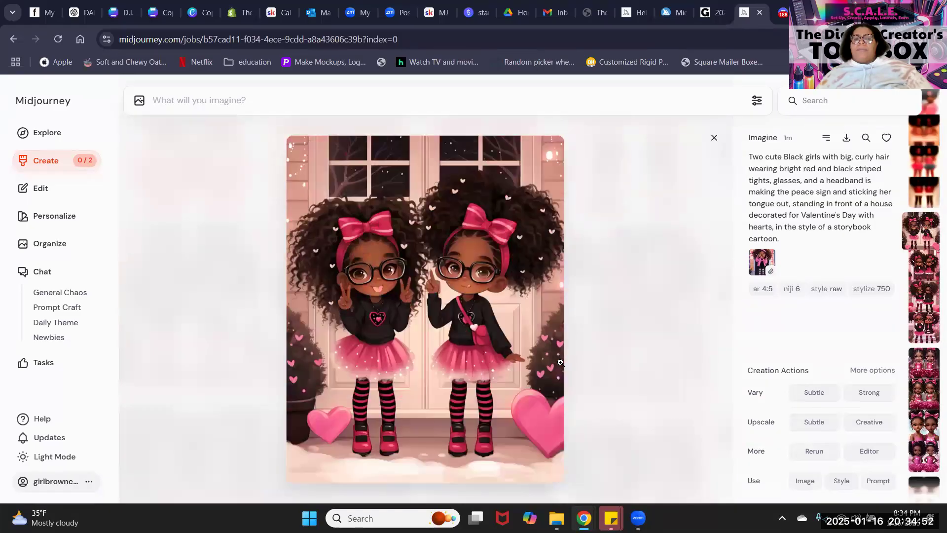
{"action": "key", "text": "Left"}
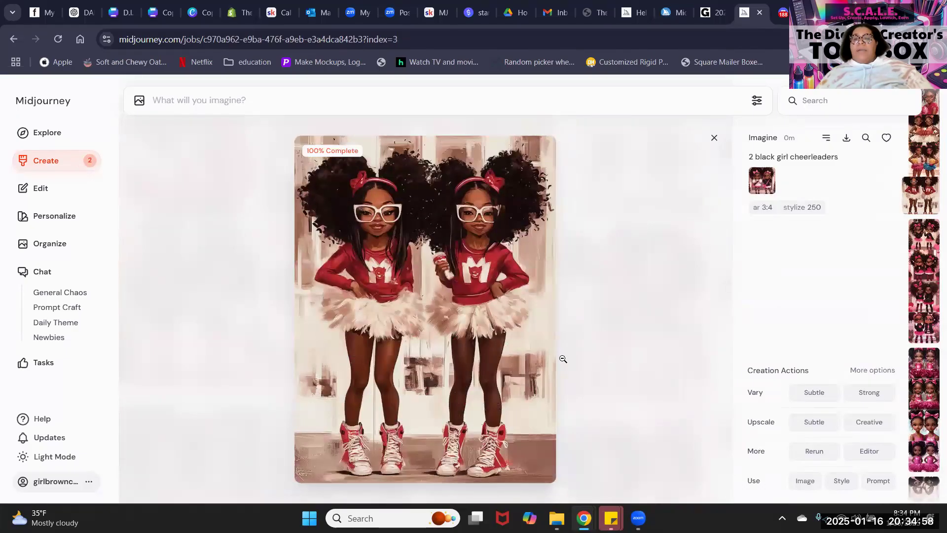
{"action": "key", "text": "Left"}
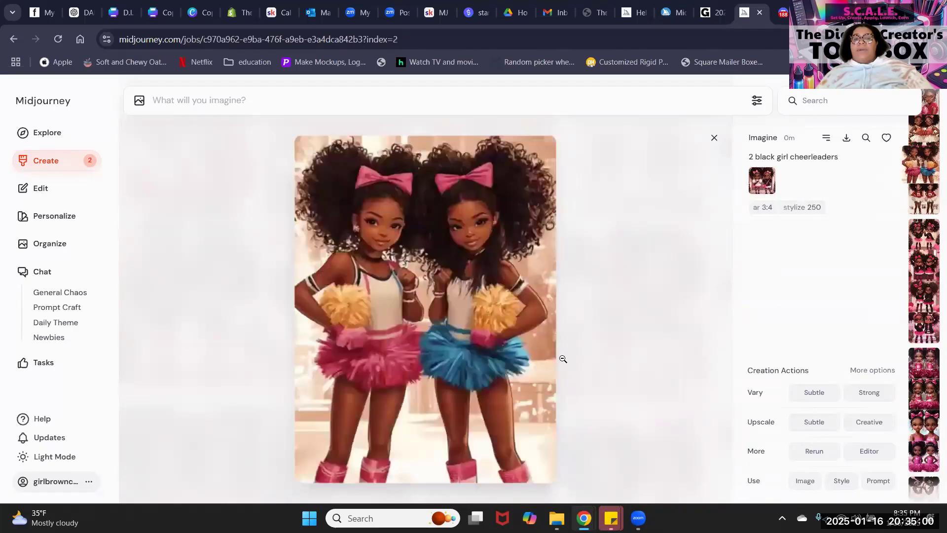
{"action": "key", "text": "Left"}
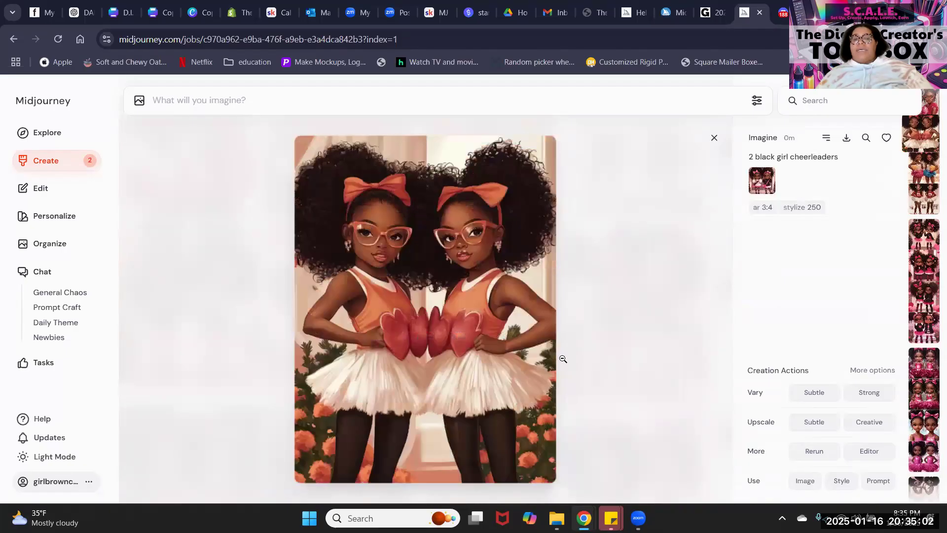
{"action": "key", "text": "Left"}
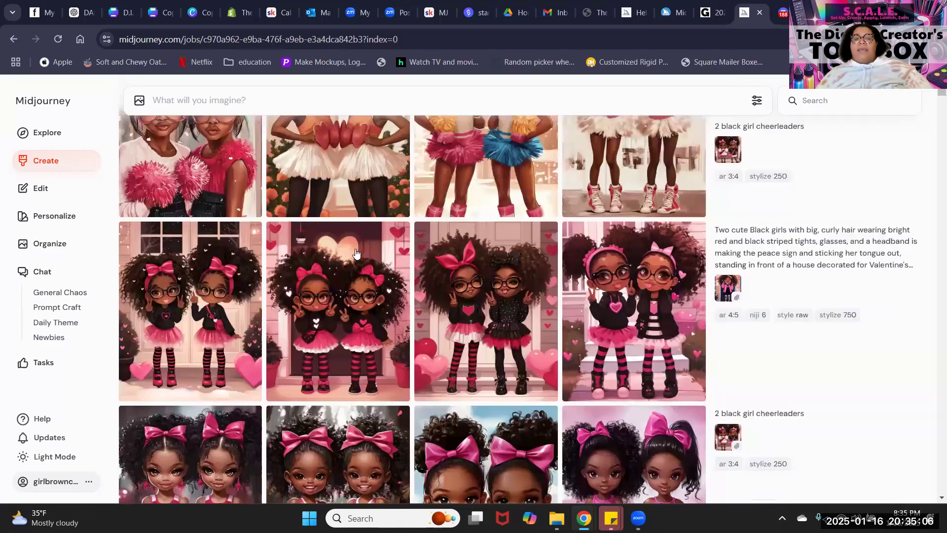
{"action": "left_click", "coordinate": [258, 230]}
{"action": "scroll", "coordinate": [584, 238], "scroll_direction": "up", "scroll_amount": 3}
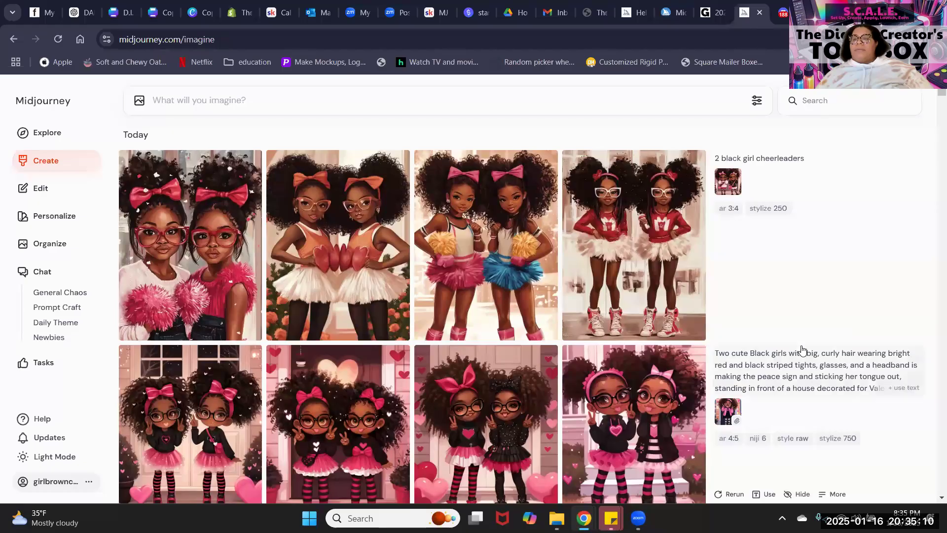
{"action": "scroll", "coordinate": [622, 288], "scroll_direction": "down", "scroll_amount": 5}
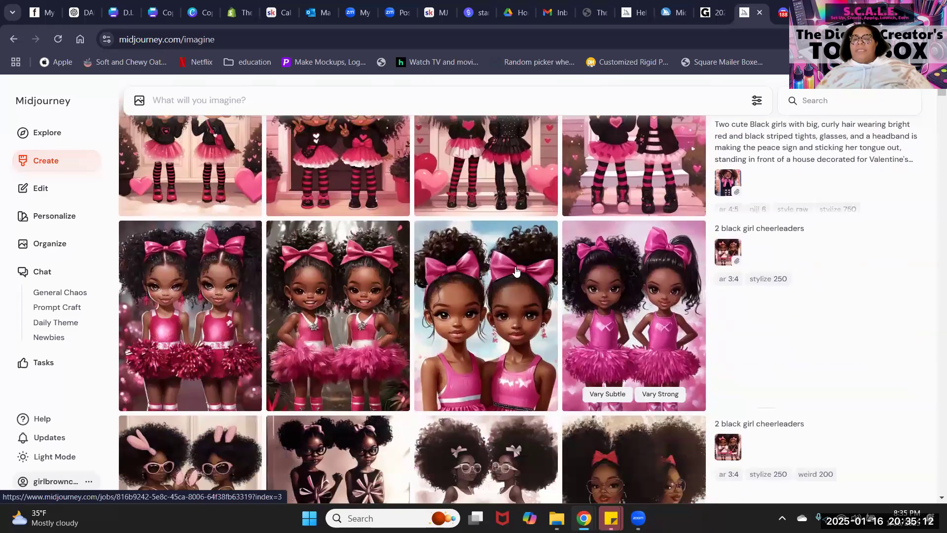
{"action": "scroll", "coordinate": [520, 276], "scroll_direction": "up", "scroll_amount": 5}
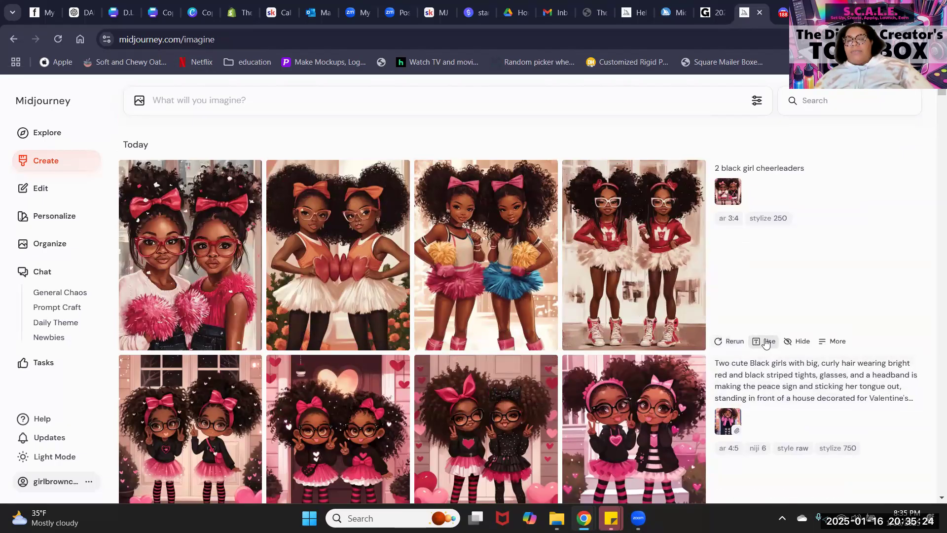
Reuse the latest "2 black girl cheerleaders" prompt with its image reference, and enlarge the page to 200% zoom.
{"action": "left_click", "coordinate": [766, 341]}
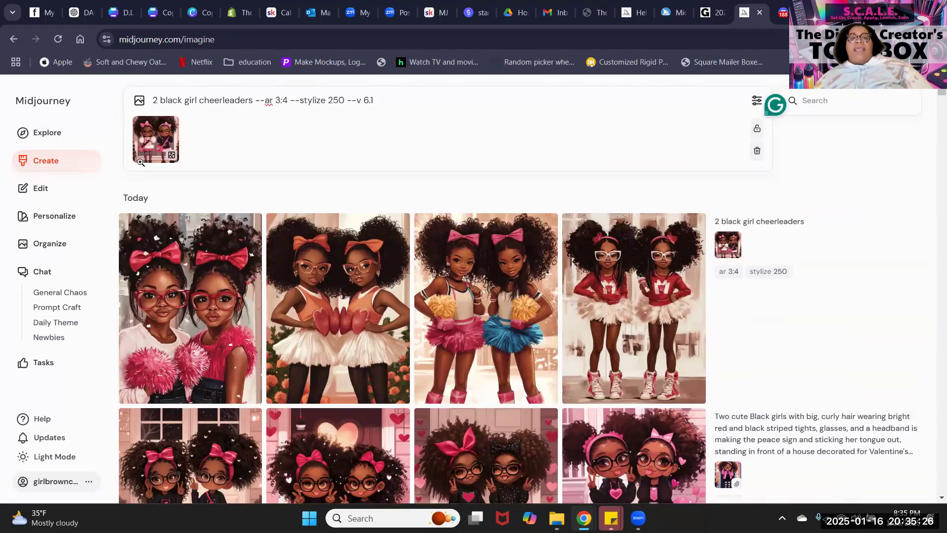
{"action": "mouse_move", "coordinate": [141, 152]}
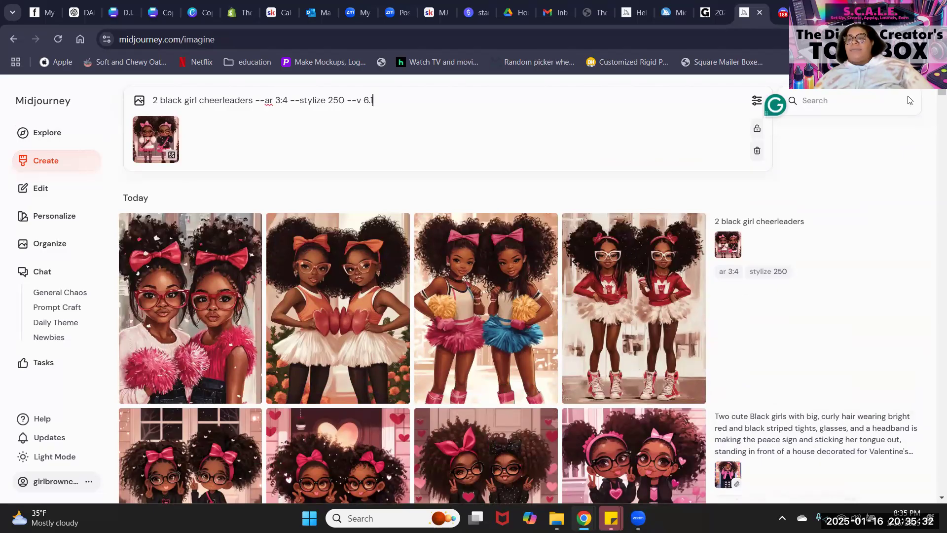
{"action": "left_click", "coordinate": [938, 39]}
{"action": "left_click", "coordinate": [898, 286]}
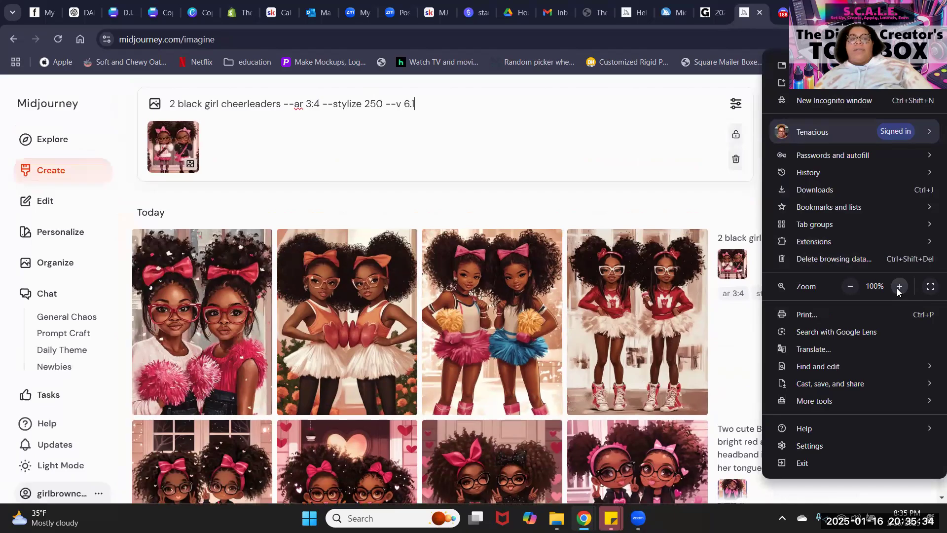
{"action": "left_click", "coordinate": [899, 286]}
{"action": "left_click", "coordinate": [899, 286]}
{"action": "left_click", "coordinate": [899, 286]}
{"action": "left_click", "coordinate": [899, 286]}
{"action": "left_click", "coordinate": [899, 286]}
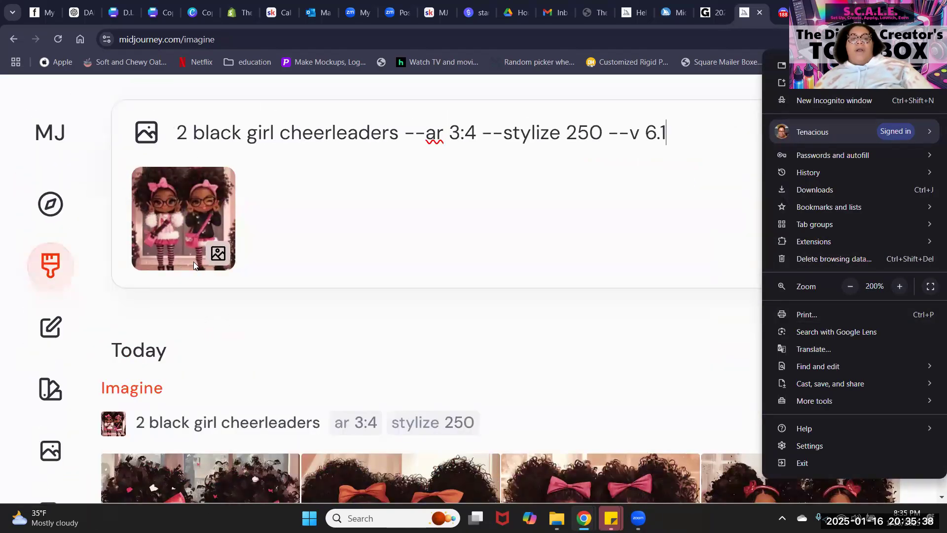
{"action": "left_click", "coordinate": [339, 316]}
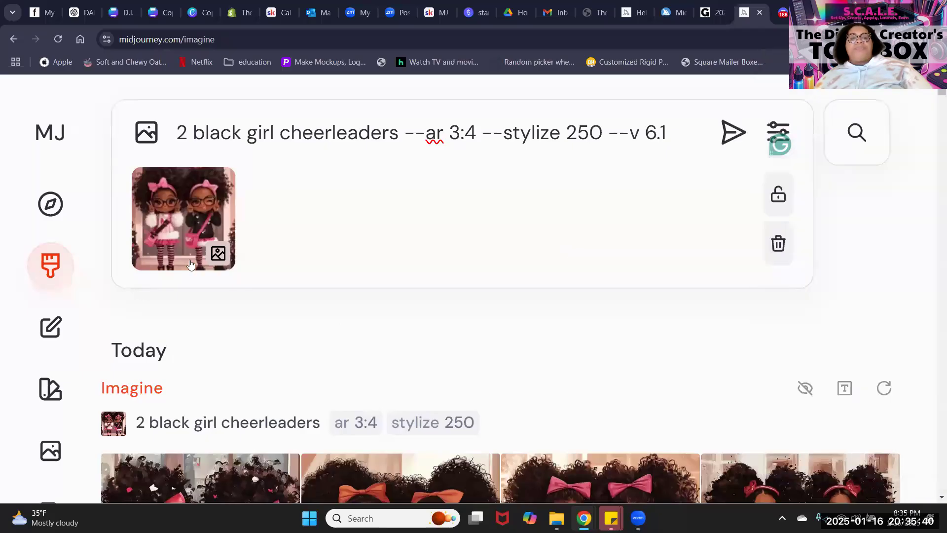
Switch the prompt's reference picture from image to character reference and generate the cheerleader images.
{"action": "mouse_move", "coordinate": [195, 253]}
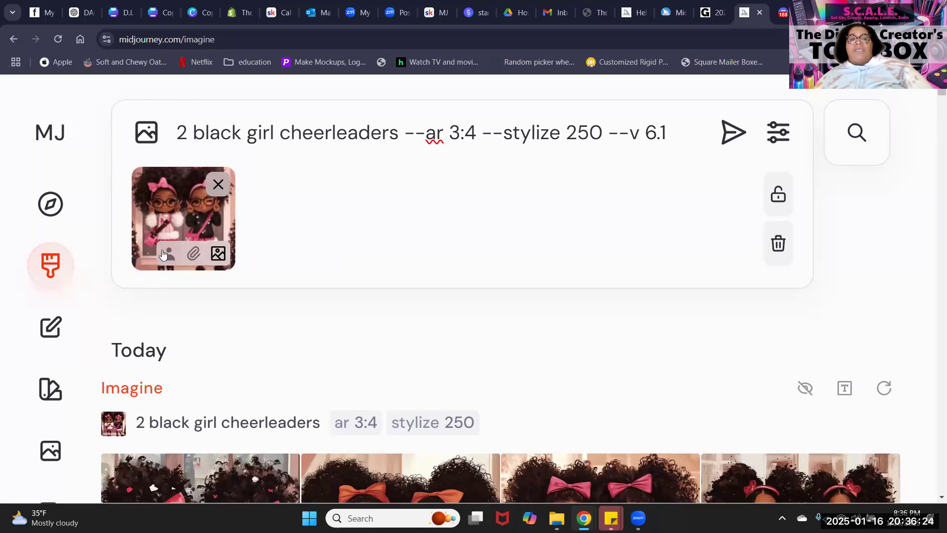
{"action": "left_click", "coordinate": [167, 252]}
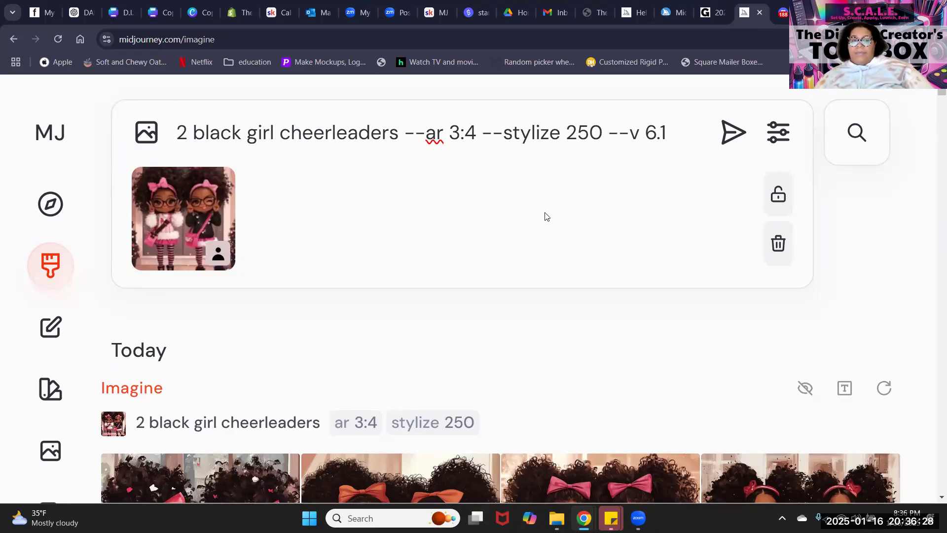
{"action": "key", "text": "Return"}
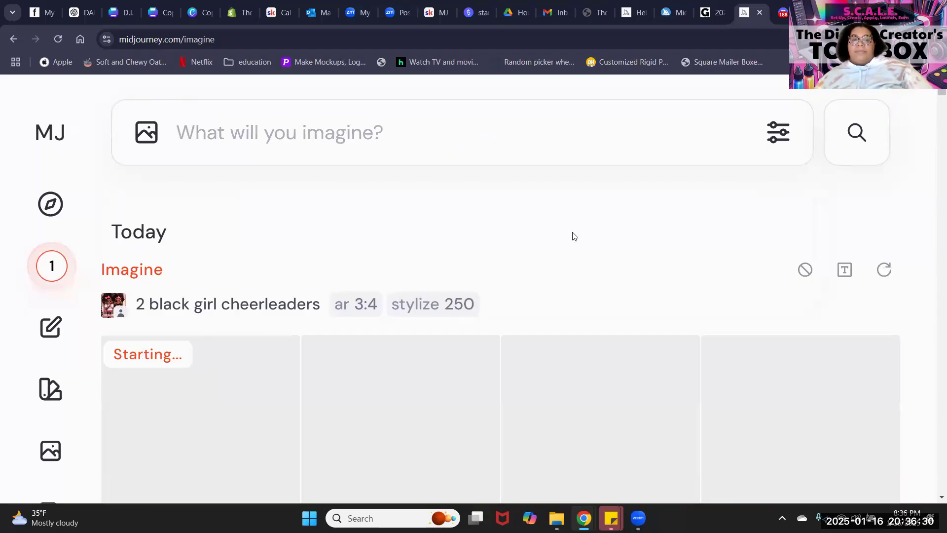
Look over the character-referenced cheerleader results, opening the fourth and the first image in turn and closing each.
{"action": "scroll", "coordinate": [565, 239], "scroll_direction": "down", "scroll_amount": 3}
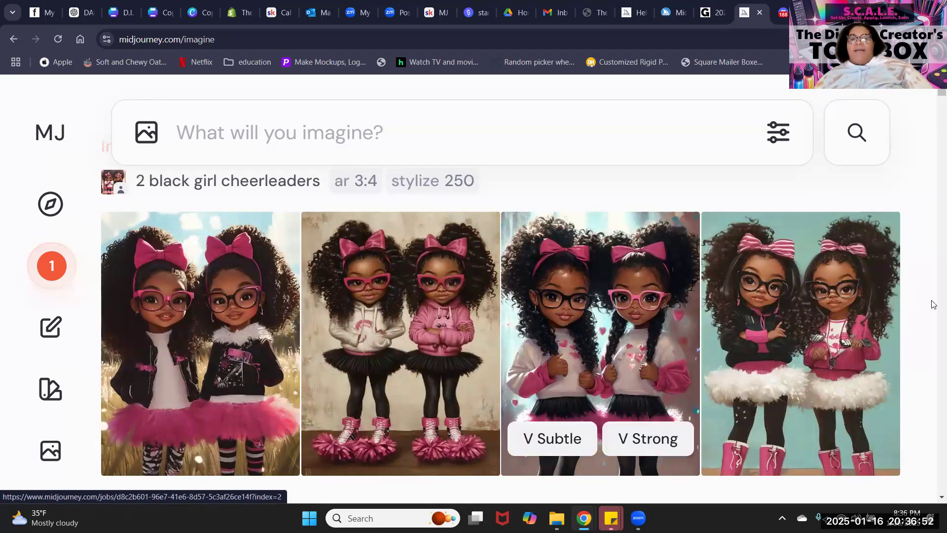
{"action": "scroll", "coordinate": [778, 296], "scroll_direction": "down", "scroll_amount": 3}
{"action": "scroll", "coordinate": [778, 296], "scroll_direction": "up", "scroll_amount": 3}
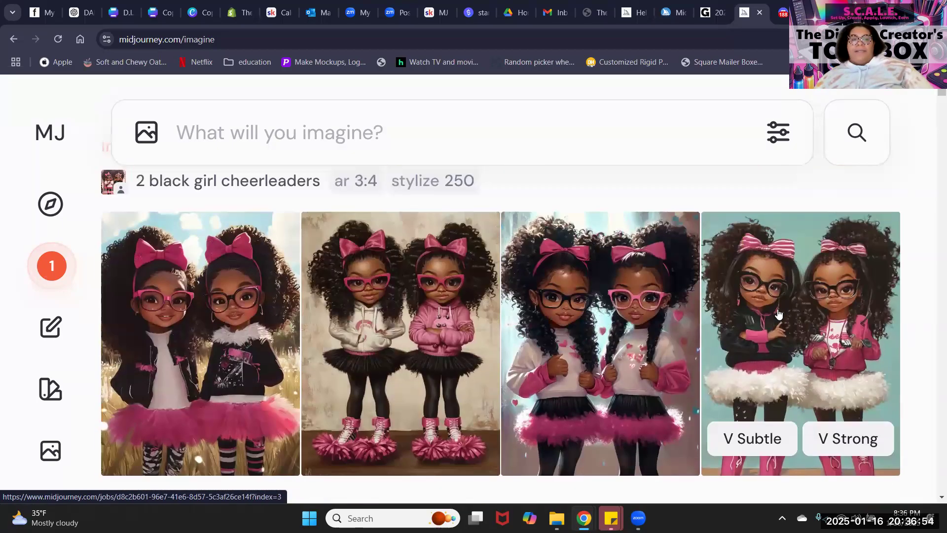
{"action": "left_click", "coordinate": [853, 302]}
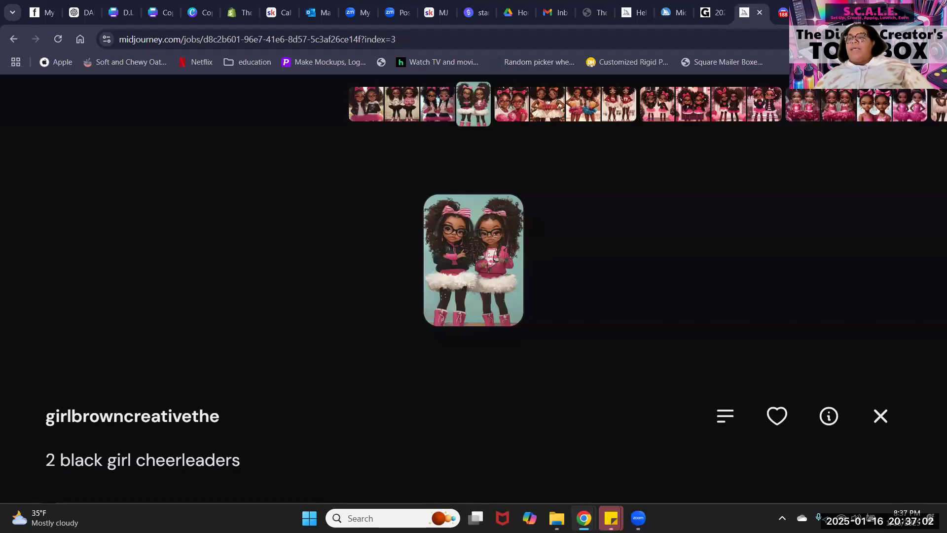
{"action": "left_click", "coordinate": [279, 265]}
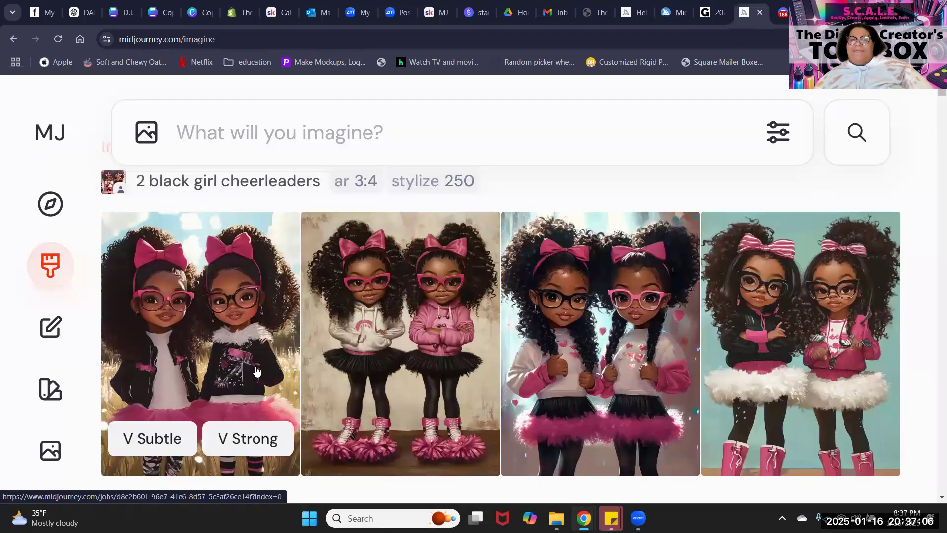
{"action": "left_click", "coordinate": [220, 314]}
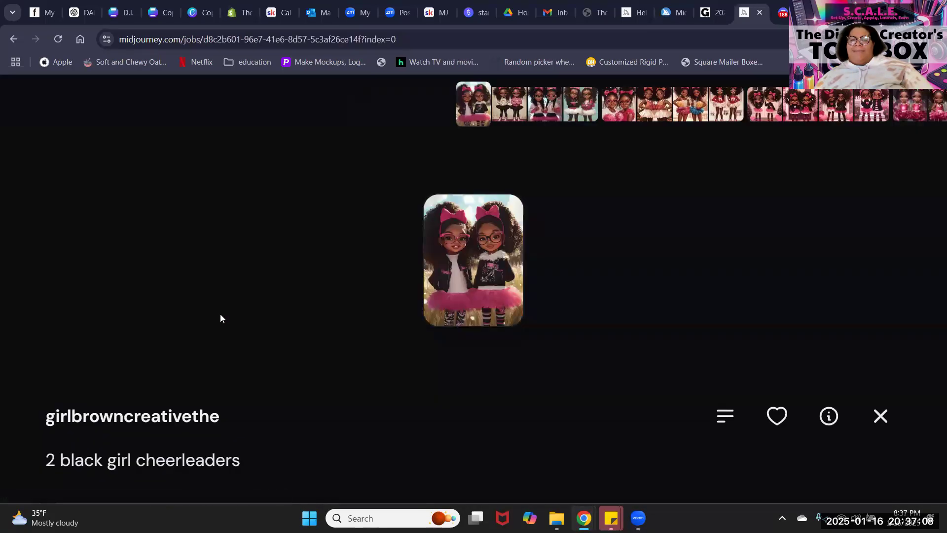
{"action": "left_click", "coordinate": [268, 255]}
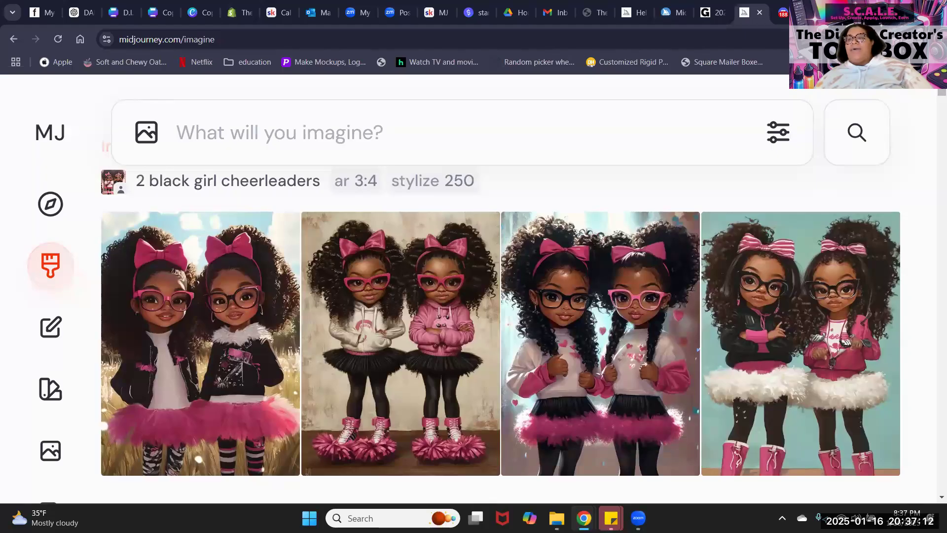
Reduce the browser page zoom to 90%.
{"action": "left_click", "coordinate": [936, 39]}
{"action": "left_click", "coordinate": [845, 314]}
{"action": "left_click", "coordinate": [845, 314]}
{"action": "left_click", "coordinate": [845, 314]}
{"action": "left_click", "coordinate": [845, 314]}
{"action": "left_click", "coordinate": [845, 314]}
{"action": "left_click", "coordinate": [845, 314]}
{"action": "left_click", "coordinate": [845, 314]}
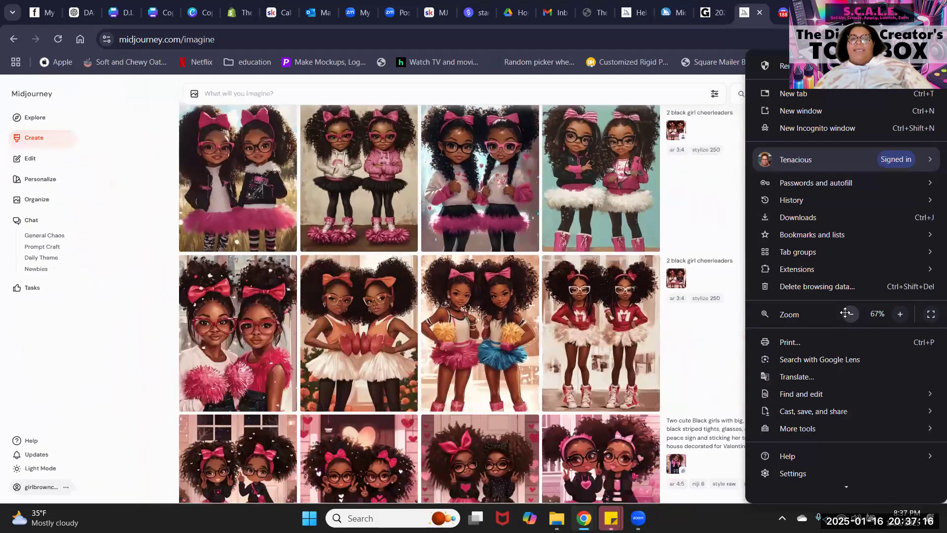
{"action": "left_click", "coordinate": [846, 313]}
{"action": "left_click", "coordinate": [901, 314]}
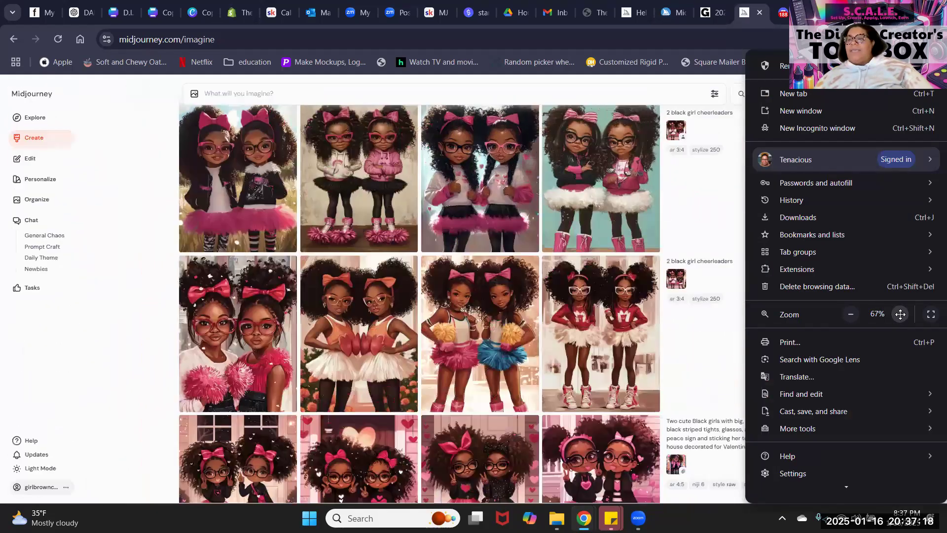
{"action": "left_click", "coordinate": [900, 315]}
{"action": "left_click", "coordinate": [900, 314]}
{"action": "left_click", "coordinate": [900, 314]}
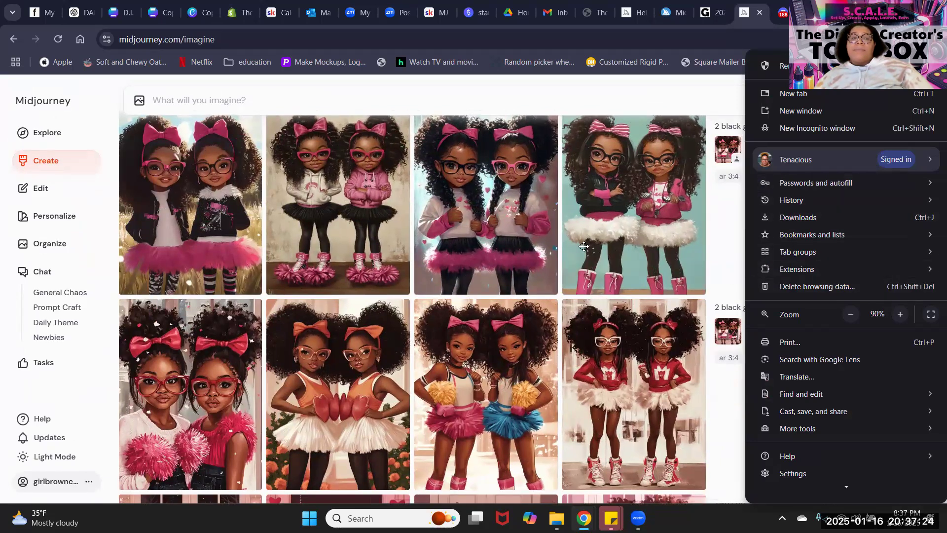
{"action": "left_click", "coordinate": [475, 270]}
Open the fourth character-referenced cheerleader image and page between it and the second image at full size.
{"action": "scroll", "coordinate": [493, 256], "scroll_direction": "up", "scroll_amount": 4}
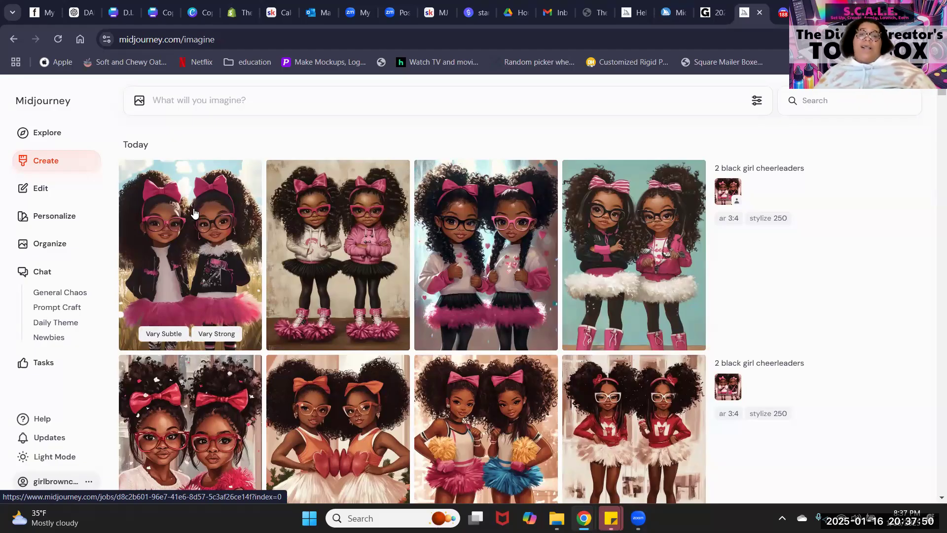
{"action": "left_click", "coordinate": [672, 259]}
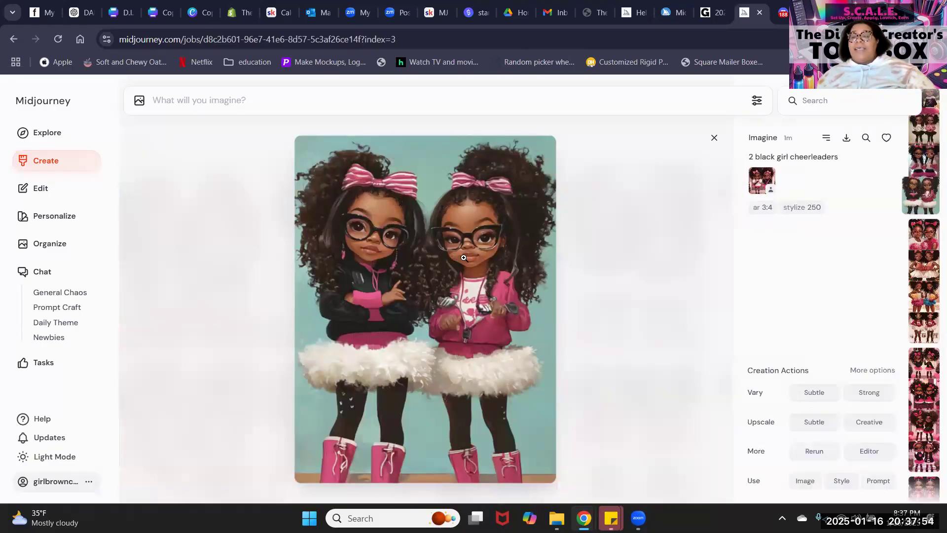
{"action": "key", "text": "Left"}
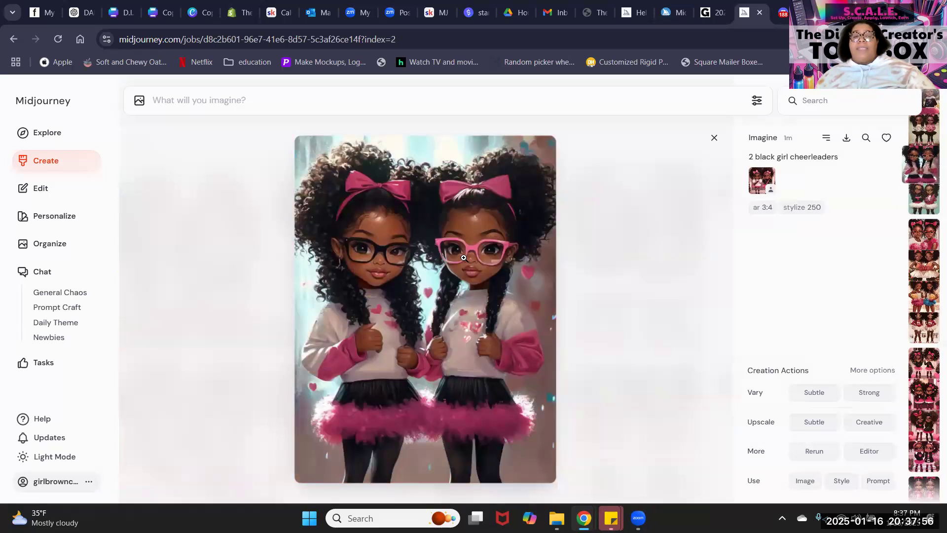
{"action": "key", "text": "Left"}
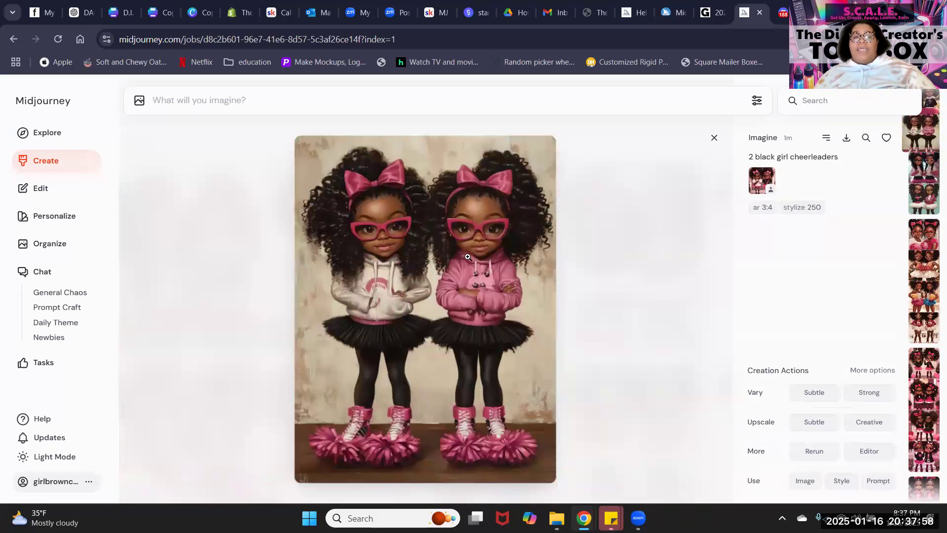
{"action": "key", "text": "Right"}
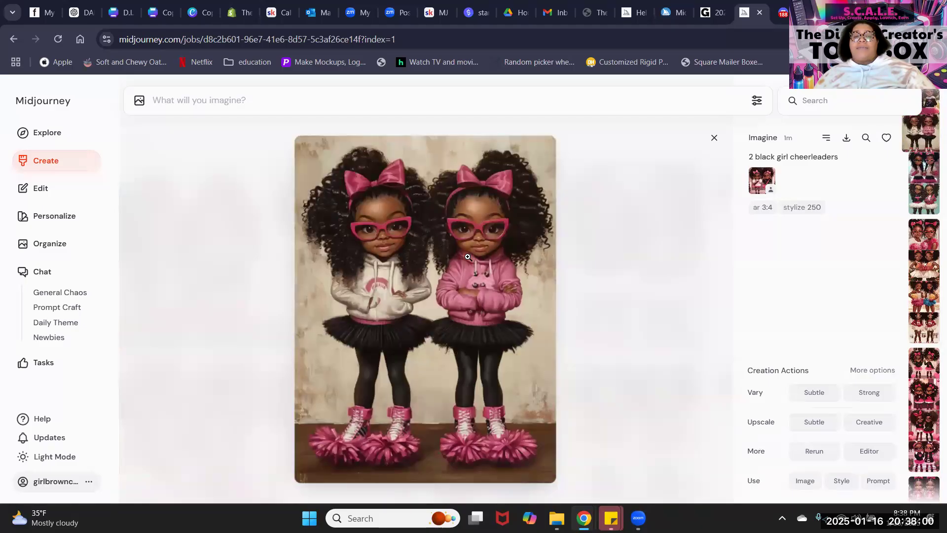
{"action": "key", "text": "Right"}
{"action": "key", "text": "Right"}
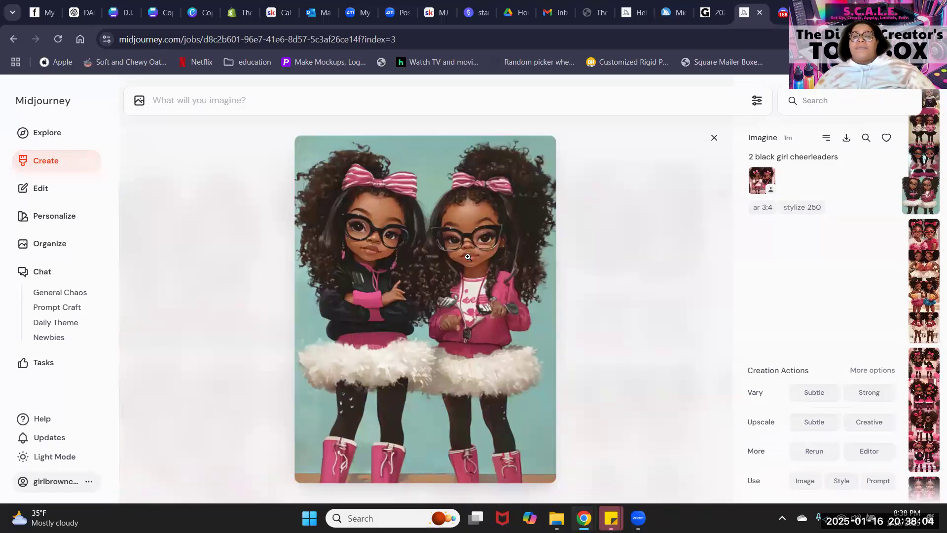
View the job's character reference picture enlarged, close it, and page back to the second cheerleader image for comparison.
{"action": "left_click", "coordinate": [760, 181]}
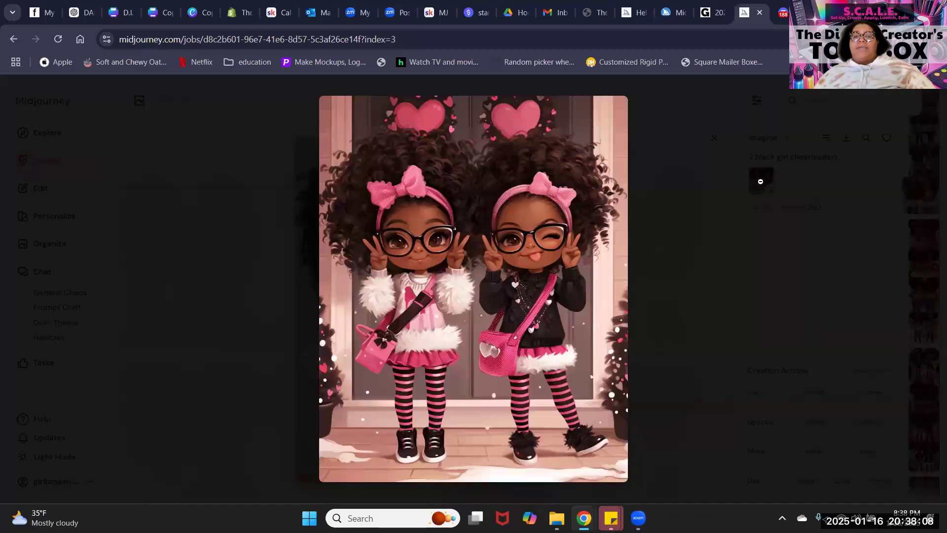
{"action": "left_click", "coordinate": [113, 186]}
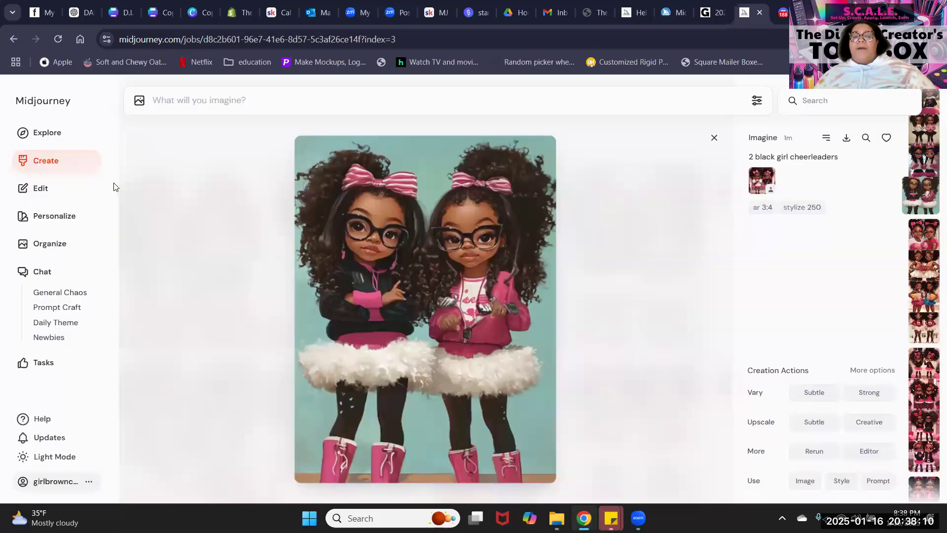
{"action": "key", "text": "Up"}
{"action": "key", "text": "Up"}
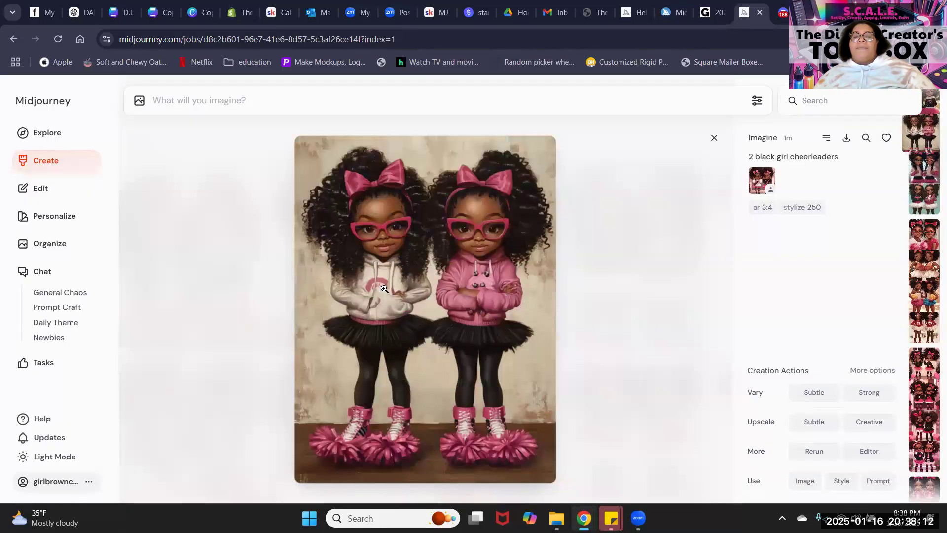
Compare the first and second character-referenced cheerleader images at full size, then close the viewer and look over the result rows.
{"action": "key", "text": "Up"}
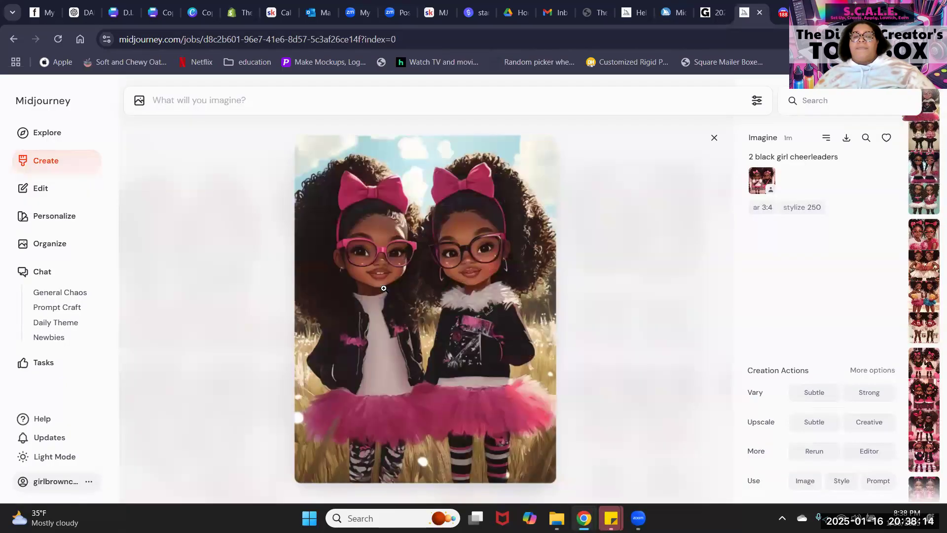
{"action": "key", "text": "Down"}
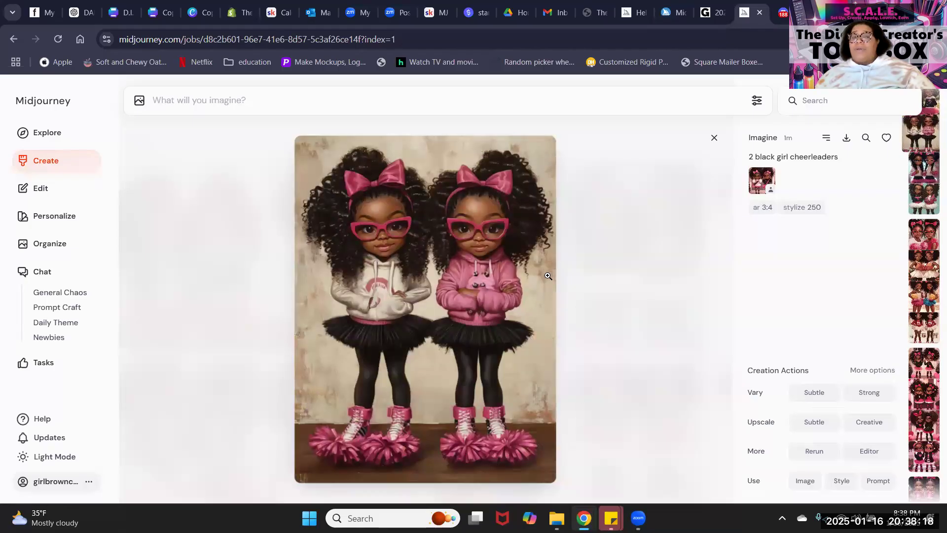
{"action": "key", "text": "Up"}
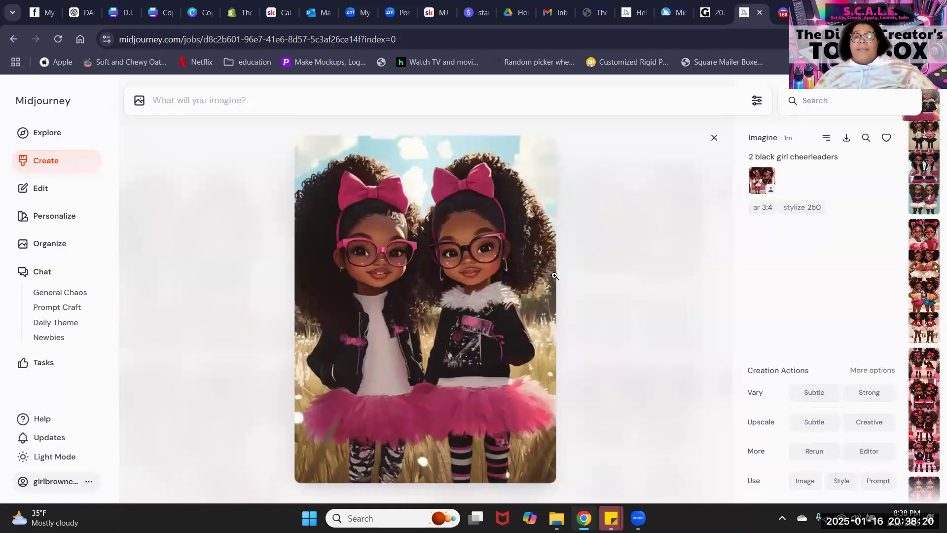
{"action": "key", "text": "Escape"}
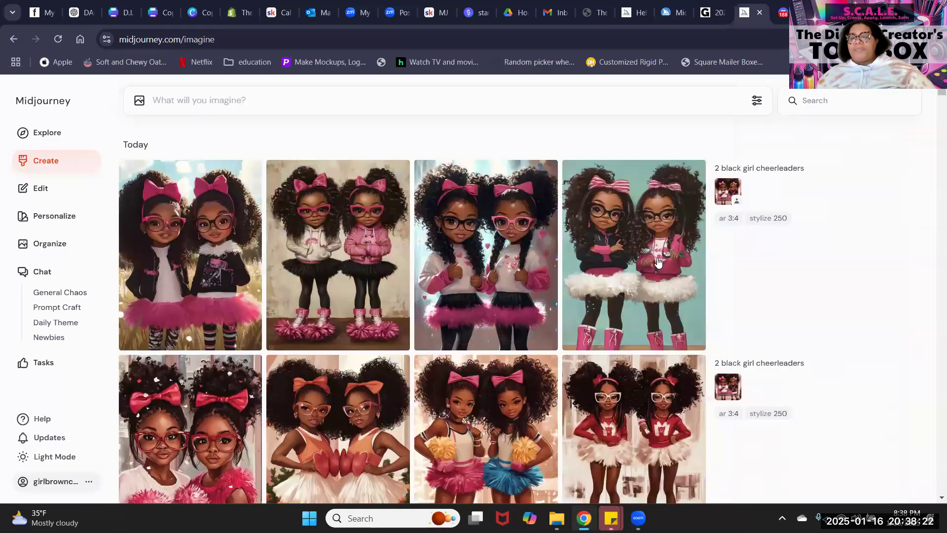
{"action": "scroll", "coordinate": [508, 295], "scroll_direction": "down", "scroll_amount": 4}
{"action": "scroll", "coordinate": [503, 294], "scroll_direction": "up", "scroll_amount": 4}
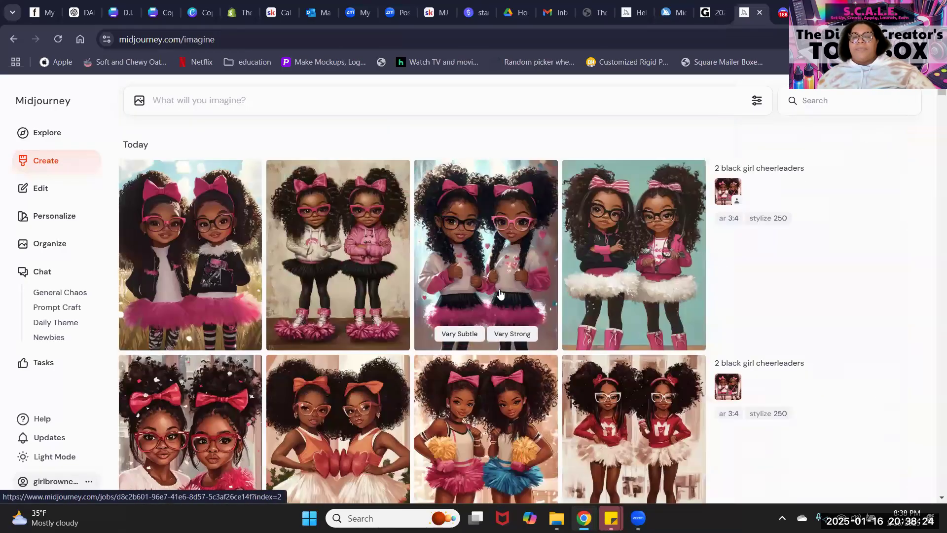
Open the fourth character-referenced cheerleader image, rerun its prompt, and return to the gallery of creations.
{"action": "left_click", "coordinate": [643, 224]}
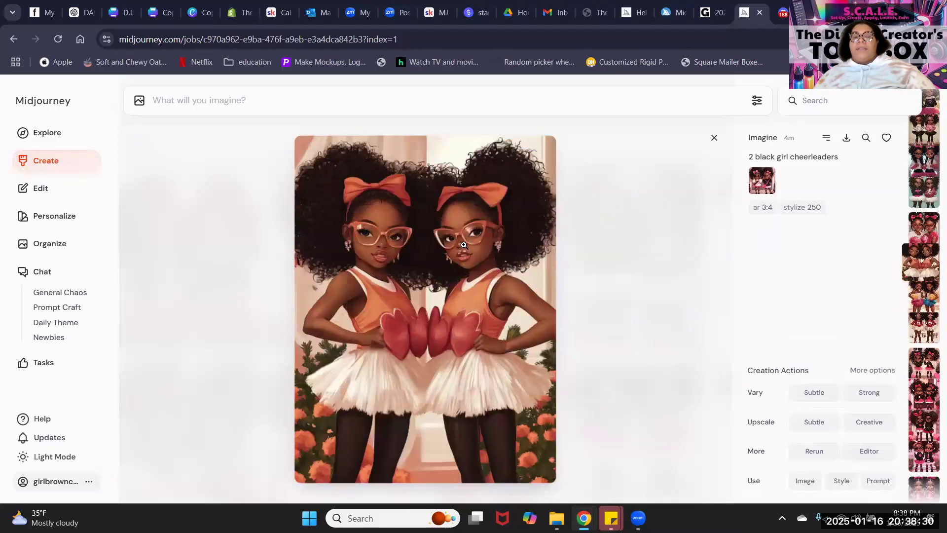
{"action": "mouse_move", "coordinate": [765, 481]}
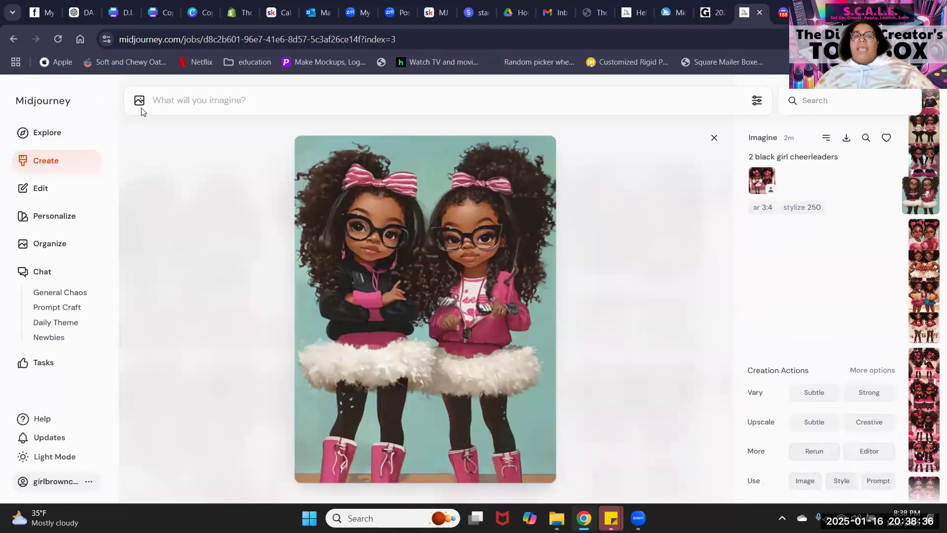
{"action": "mouse_move", "coordinate": [768, 452]}
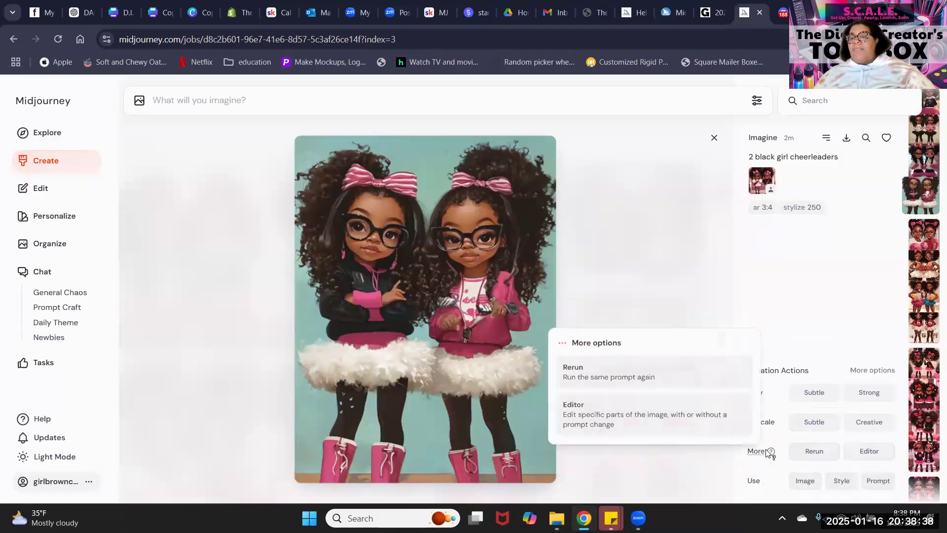
{"action": "left_click", "coordinate": [813, 451]}
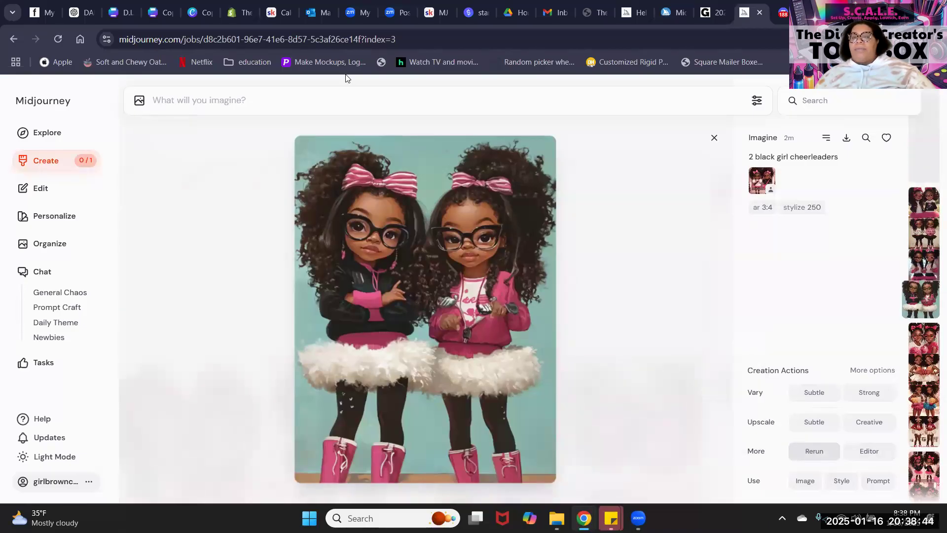
{"action": "left_click", "coordinate": [714, 139]}
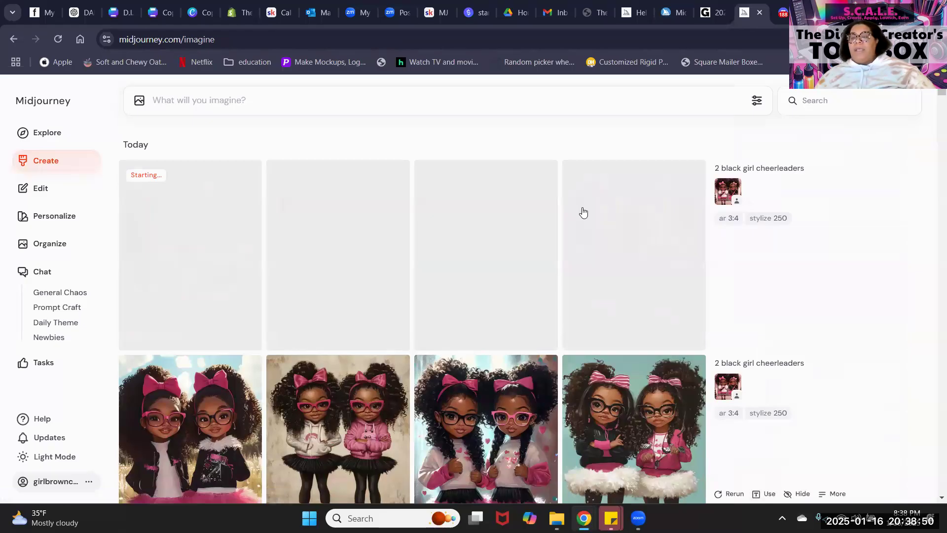
Reopen the fourth cheerleader image, read the explanations of the Upscale and Vary actions, and close the image.
{"action": "left_click", "coordinate": [572, 407]}
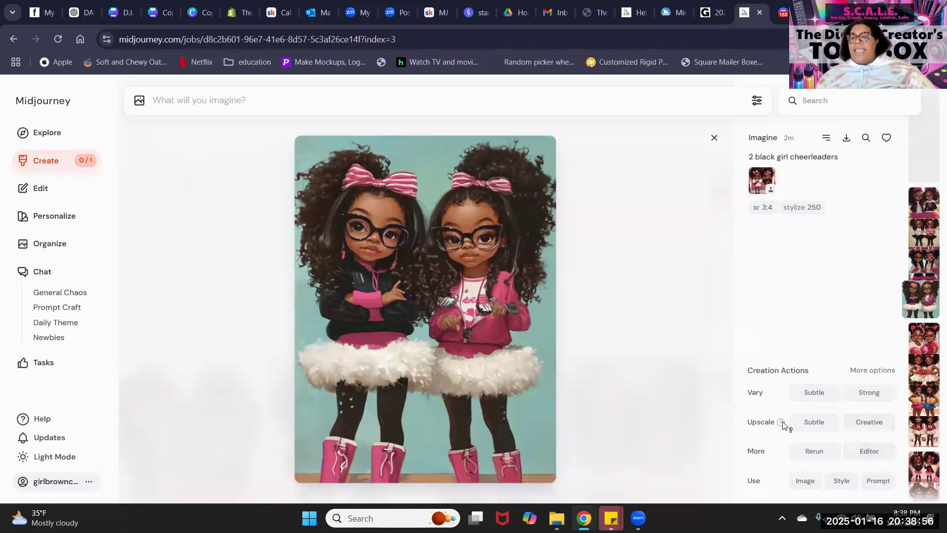
{"action": "mouse_move", "coordinate": [773, 421]}
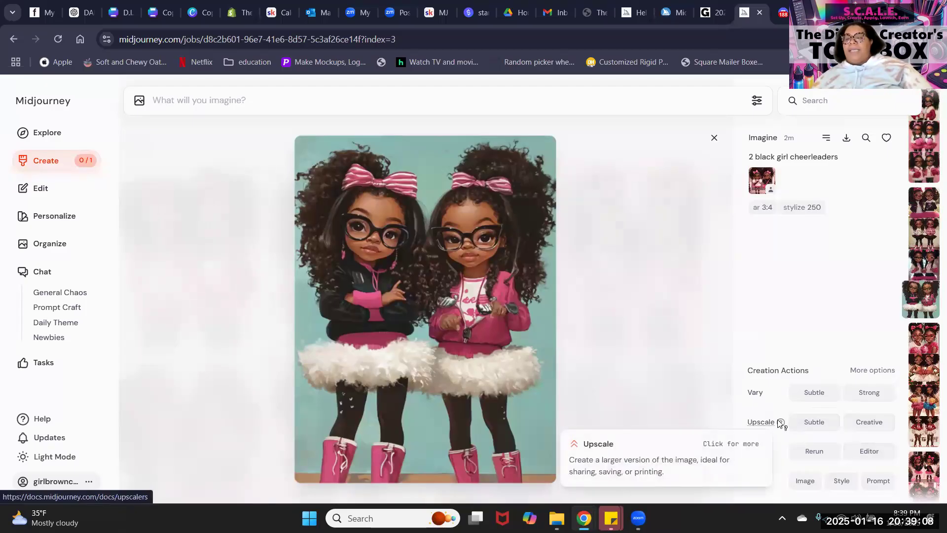
{"action": "mouse_move", "coordinate": [782, 424]}
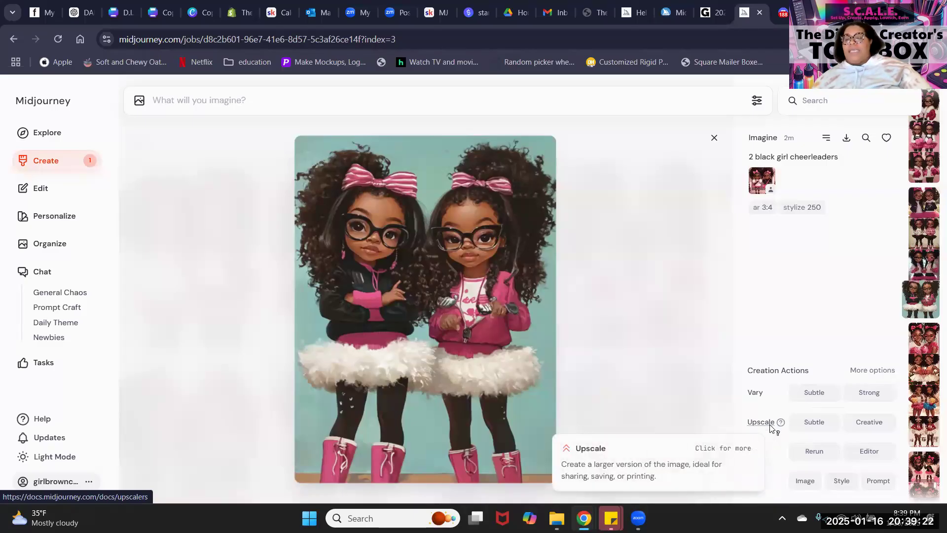
{"action": "mouse_move", "coordinate": [762, 397]}
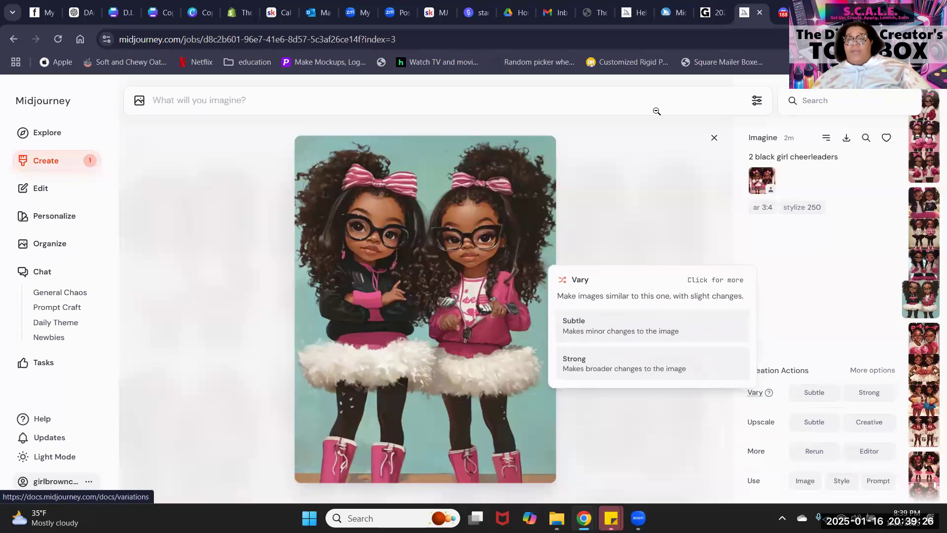
{"action": "left_click", "coordinate": [713, 138]}
Find the older African model in white couture dress jobs, open the yellow-background portrait with the green flower, and compare neighbouring images.
{"action": "scroll", "coordinate": [571, 243], "scroll_direction": "down", "scroll_amount": 15}
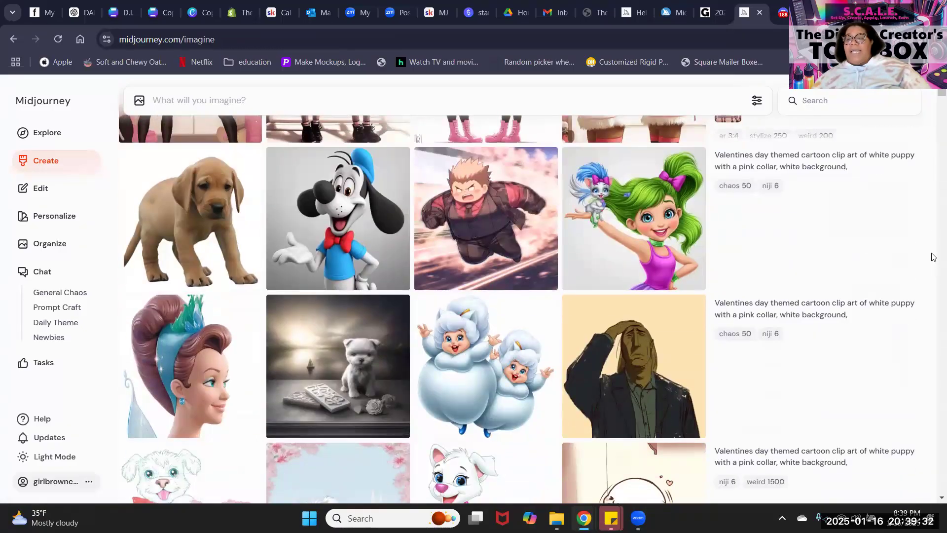
{"action": "scroll", "coordinate": [934, 256], "scroll_direction": "down", "scroll_amount": 8}
{"action": "left_click_drag", "start_coordinate": [940, 92], "coordinate": [931, 175]}
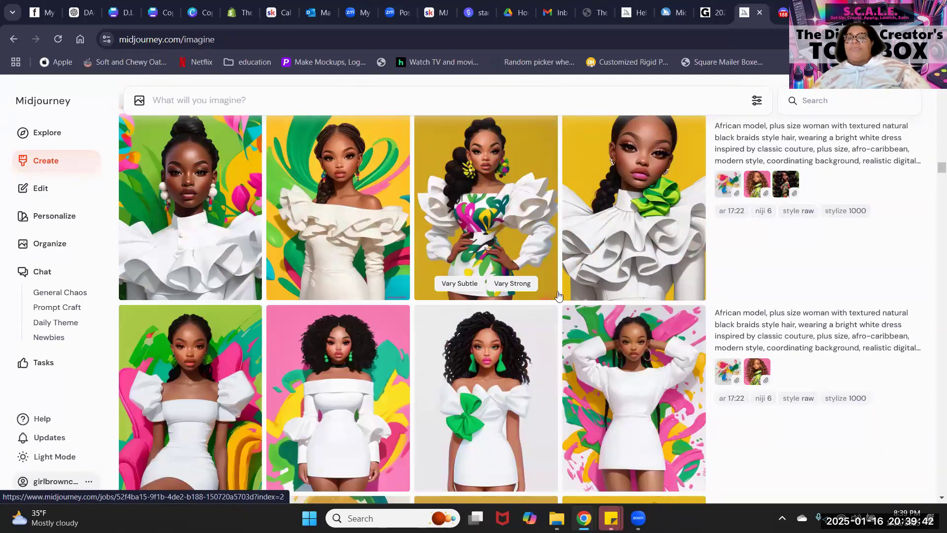
{"action": "left_click", "coordinate": [605, 237]}
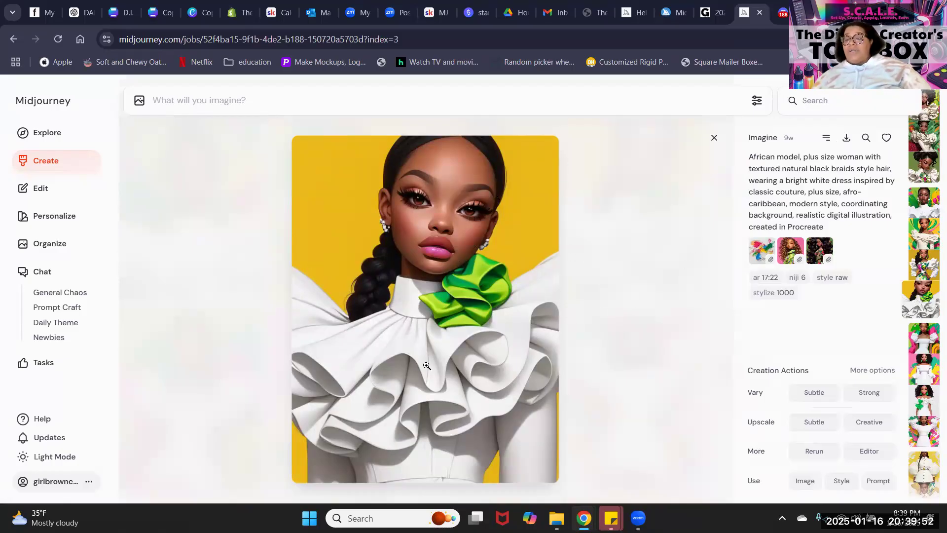
{"action": "key", "text": "Right"}
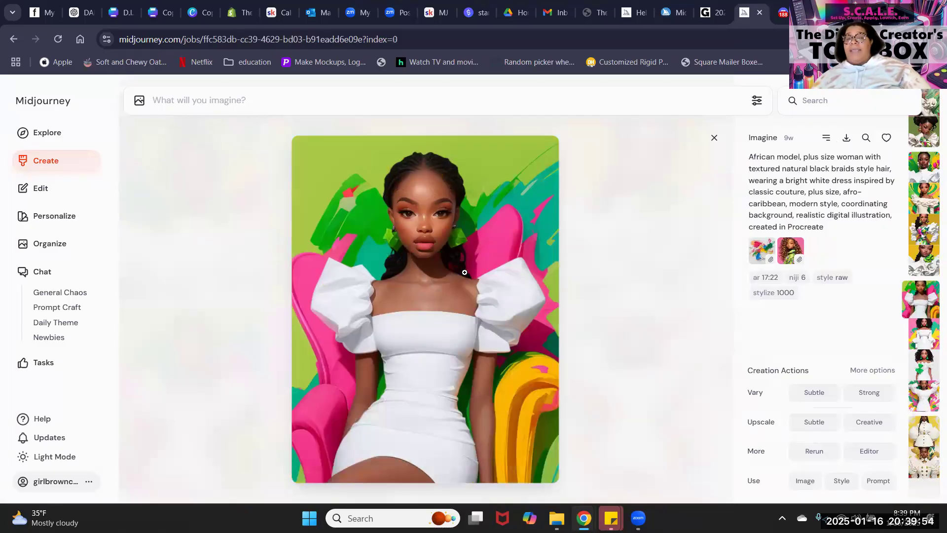
{"action": "key", "text": "Right"}
{"action": "key", "text": "Right"}
{"action": "key", "text": "Right"}
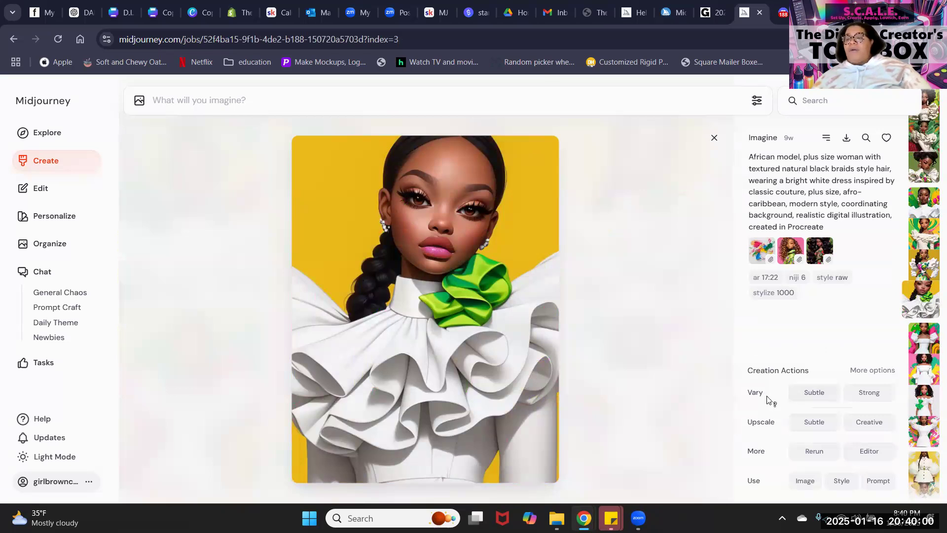
Create both Subtle and Strong variations of the white-ruffle portrait with the green flower, and close the image.
{"action": "mouse_move", "coordinate": [768, 395]}
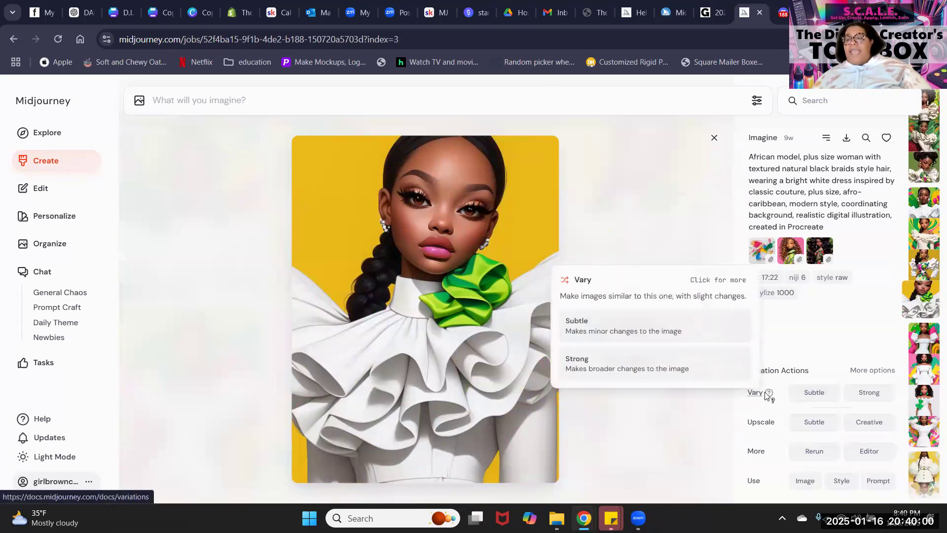
{"action": "left_click", "coordinate": [819, 395]}
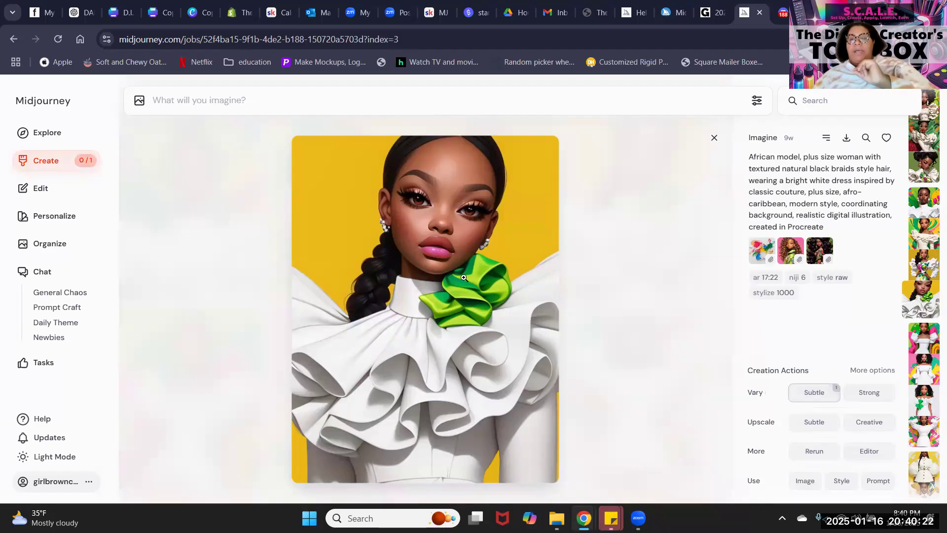
{"action": "left_click", "coordinate": [873, 396]}
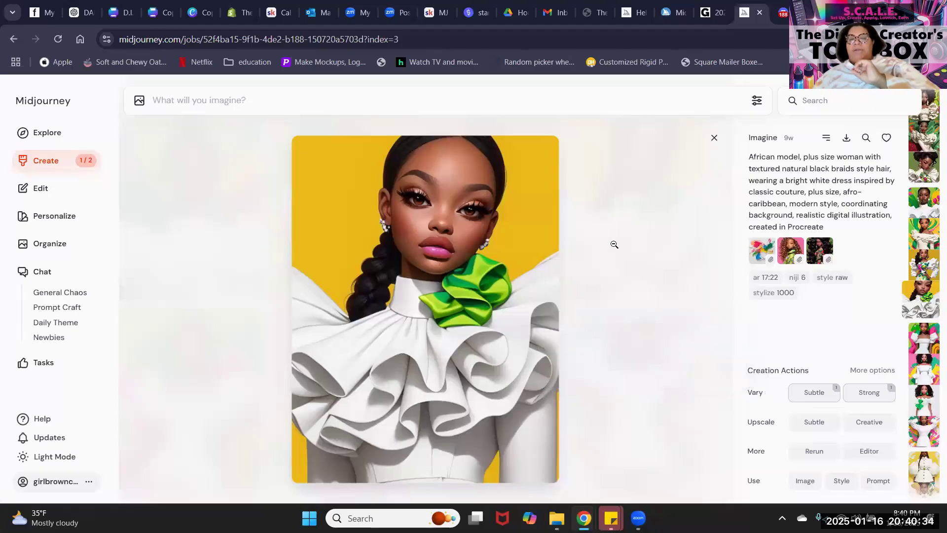
{"action": "left_click", "coordinate": [623, 306]}
Open the fourth subtle variation of the portrait, page through all four at full size, and close the viewer.
{"action": "scroll", "coordinate": [623, 306], "scroll_direction": "down", "scroll_amount": 3}
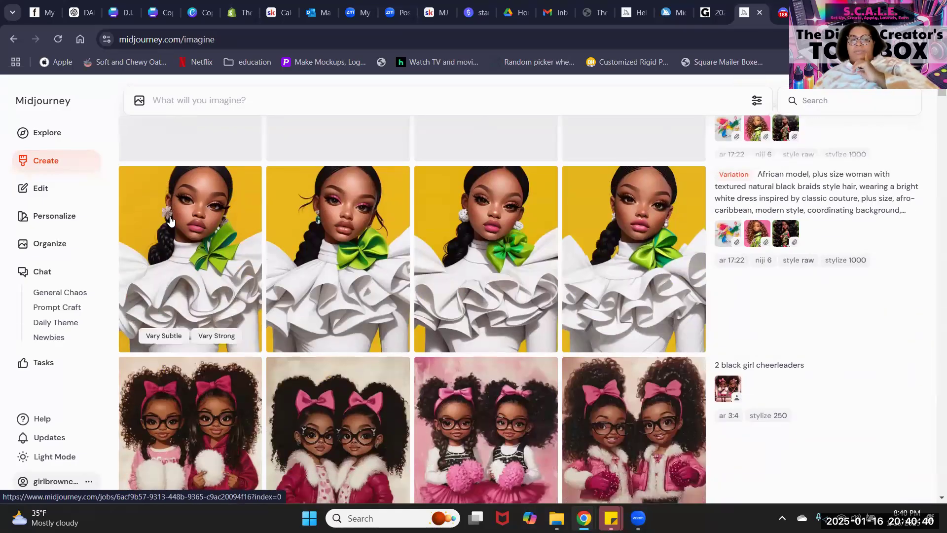
{"action": "left_click", "coordinate": [634, 233]}
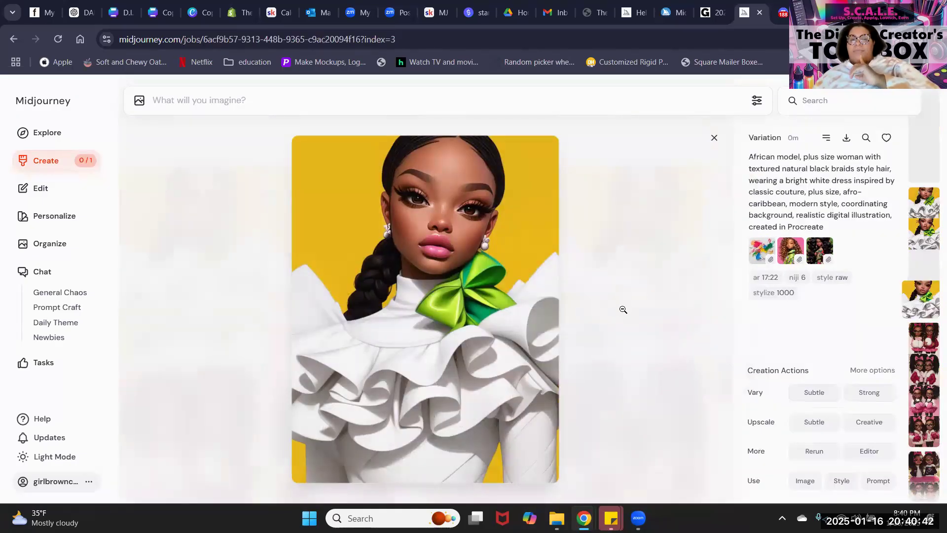
{"action": "scroll", "coordinate": [623, 308], "scroll_direction": "up", "scroll_amount": 1}
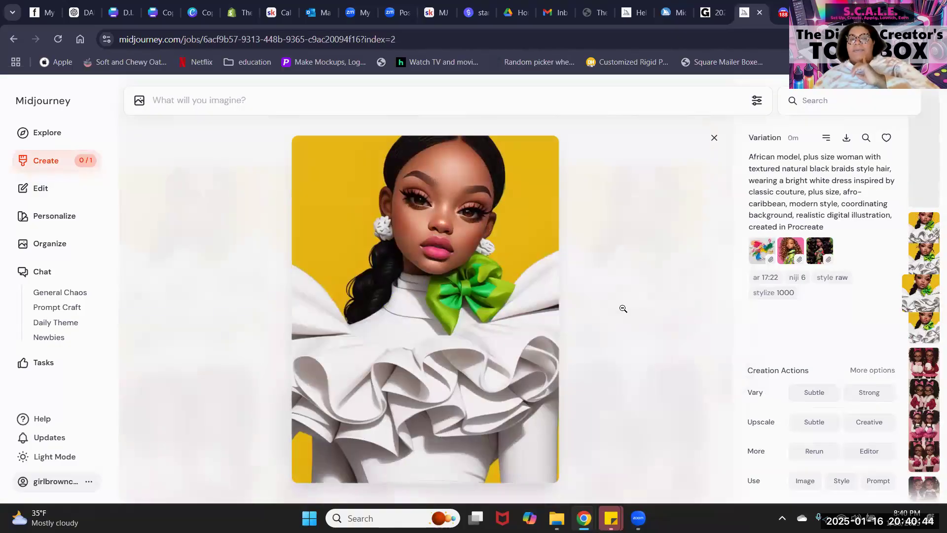
{"action": "scroll", "coordinate": [623, 308], "scroll_direction": "up", "scroll_amount": 1}
{"action": "scroll", "coordinate": [622, 308], "scroll_direction": "up", "scroll_amount": 1}
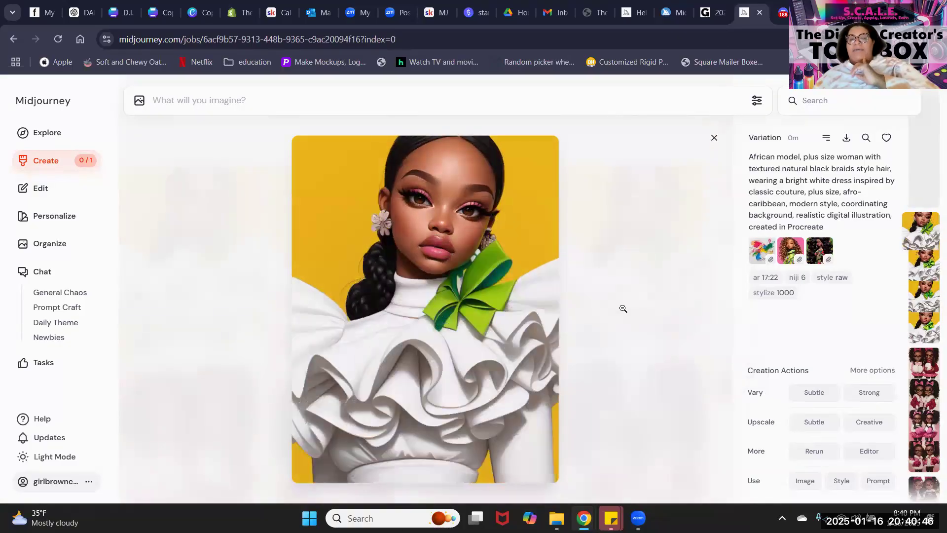
{"action": "scroll", "coordinate": [623, 308], "scroll_direction": "down", "scroll_amount": 1}
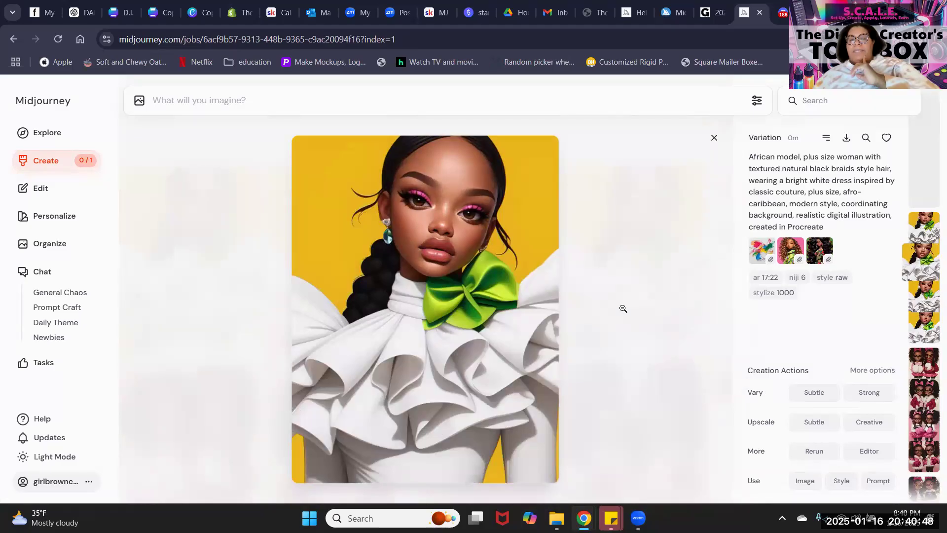
{"action": "scroll", "coordinate": [623, 308], "scroll_direction": "down", "scroll_amount": 1}
{"action": "scroll", "coordinate": [623, 308], "scroll_direction": "down", "scroll_amount": 1}
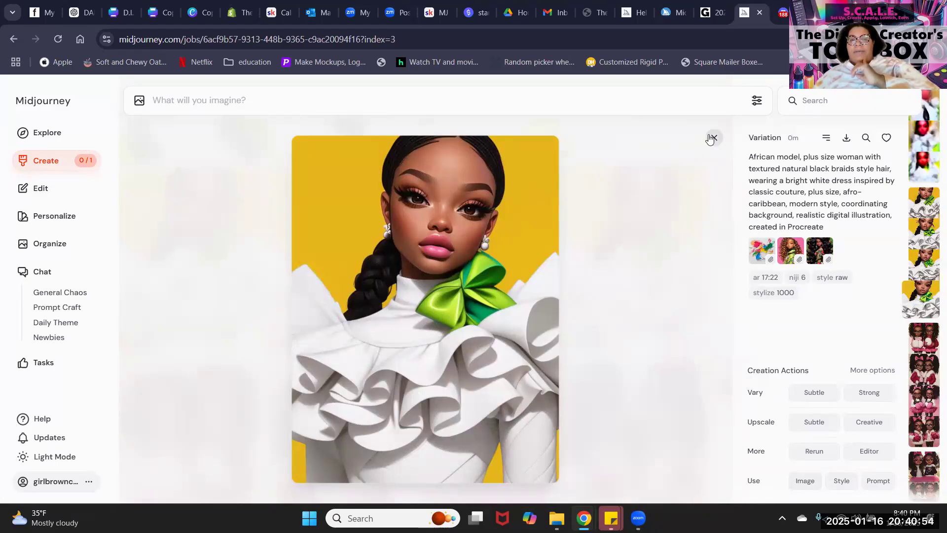
{"action": "left_click", "coordinate": [661, 268]}
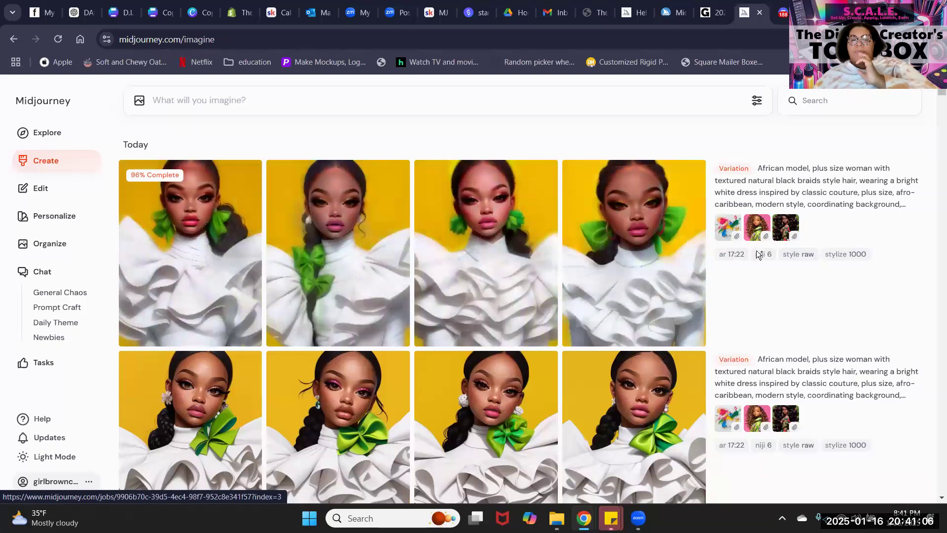
Page through the four strong variations of the portrait at full size and on to the first subtle variation for comparison.
{"action": "left_click", "coordinate": [666, 229]}
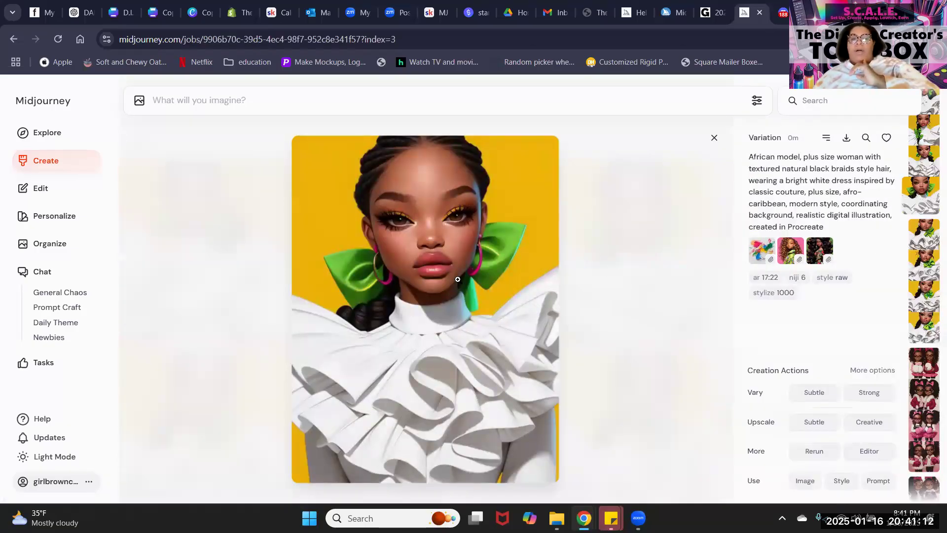
{"action": "key", "text": "Left"}
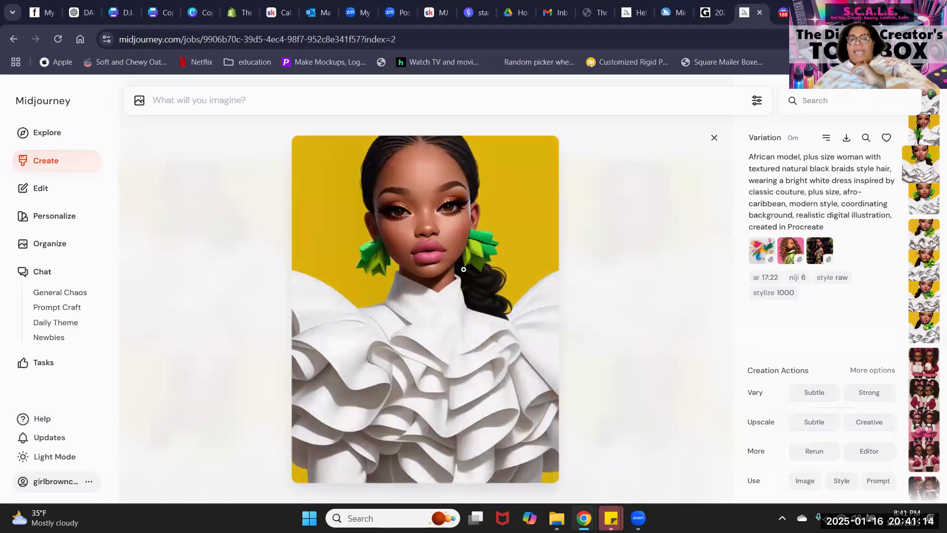
{"action": "key", "text": "Left"}
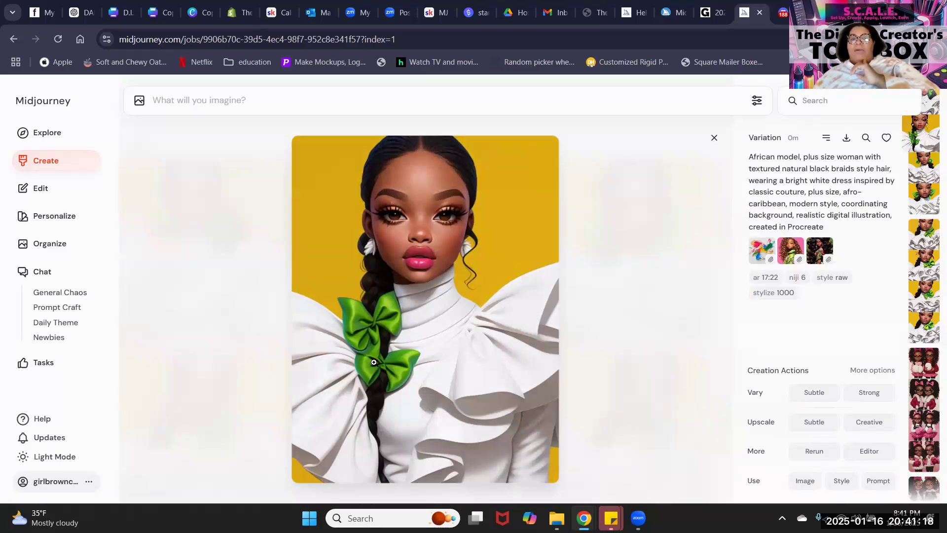
{"action": "key", "text": "Left"}
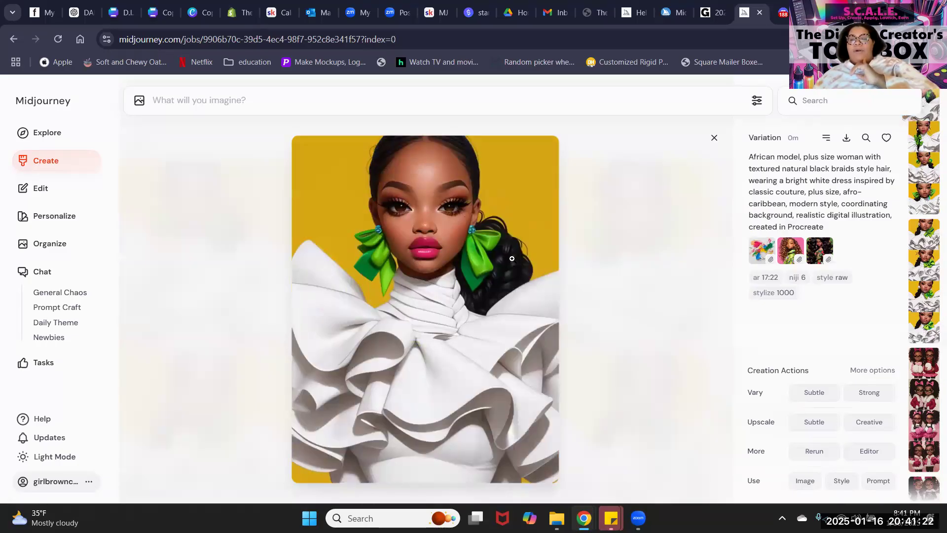
{"action": "key", "text": "Right"}
{"action": "key", "text": "Right"}
{"action": "key", "text": "Right"}
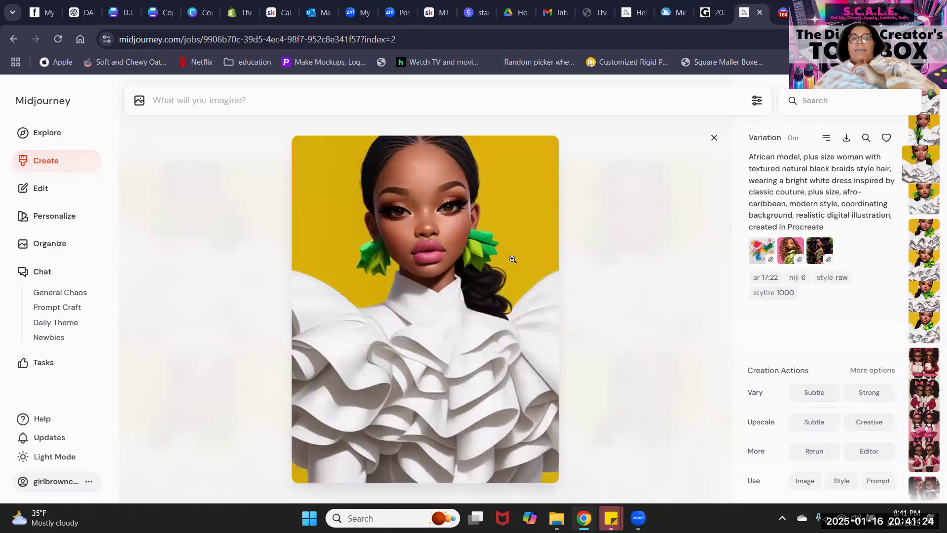
{"action": "key", "text": "Right"}
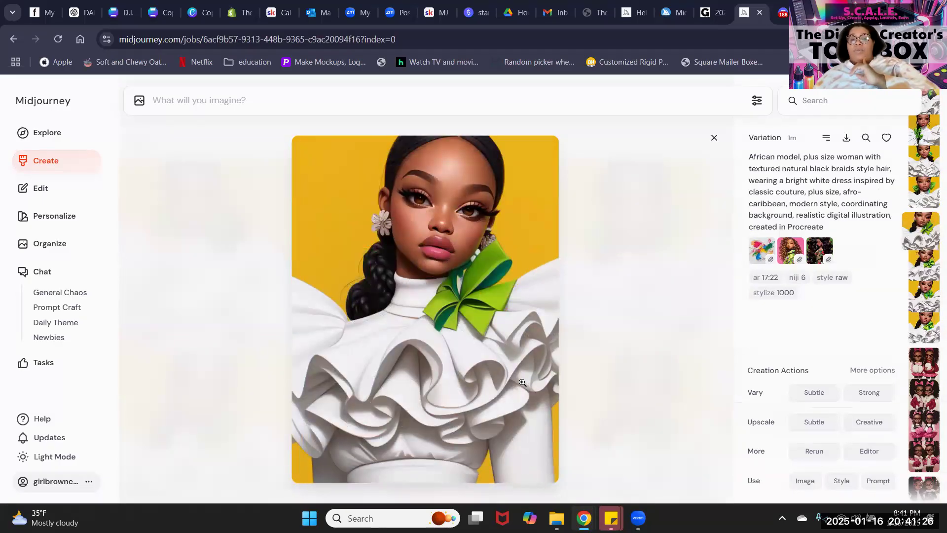
Page forward to the third subtle variation of the white-ruffle portrait and close the full-size viewer.
{"action": "key", "text": "Right"}
{"action": "key", "text": "Right"}
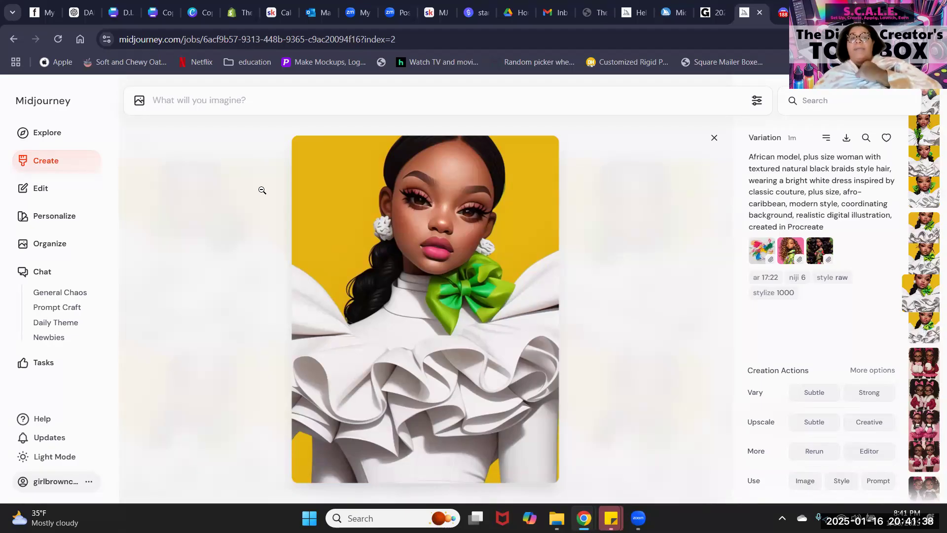
{"action": "left_click", "coordinate": [195, 212]}
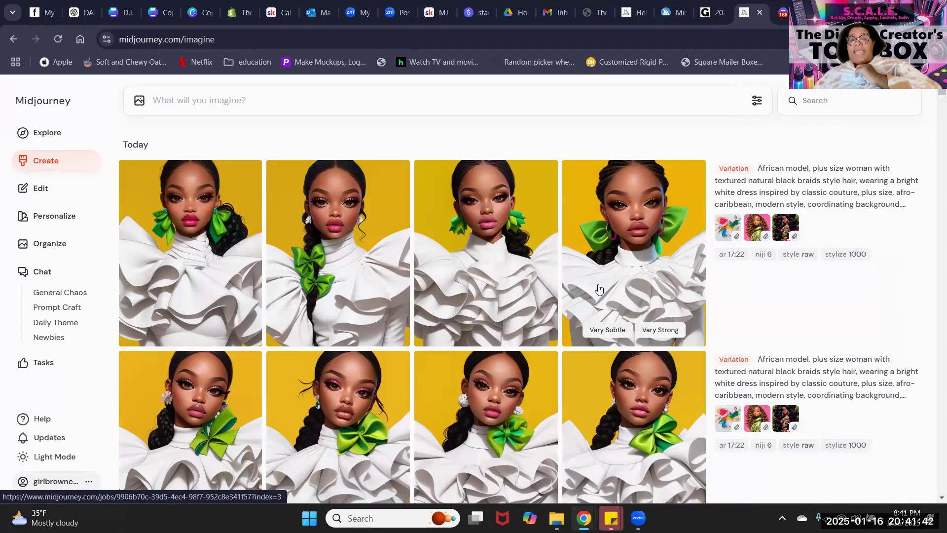
Compare the strong and subtle variation rows, and view the first and second strong variations at full size.
{"action": "scroll", "coordinate": [600, 289], "scroll_direction": "down", "scroll_amount": 2}
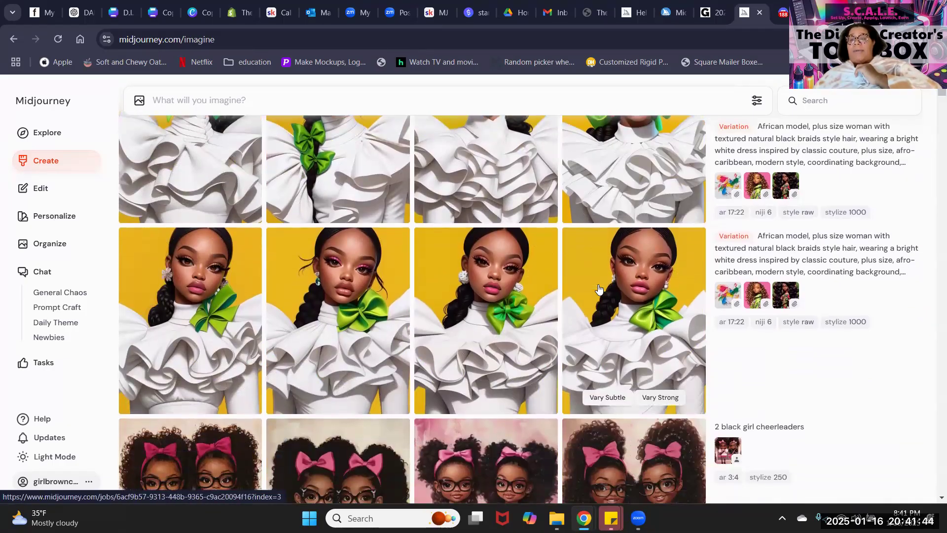
{"action": "scroll", "coordinate": [595, 286], "scroll_direction": "up", "scroll_amount": 3}
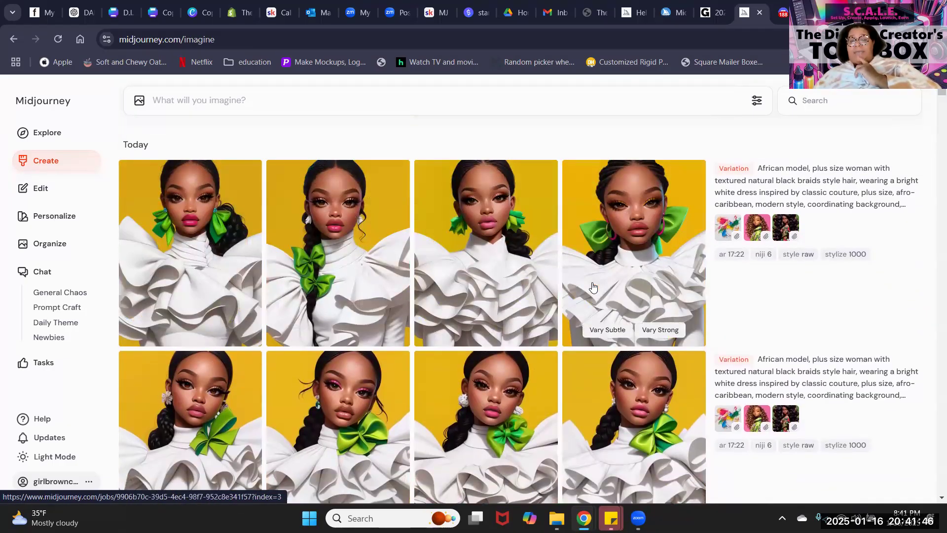
{"action": "left_click", "coordinate": [202, 207]}
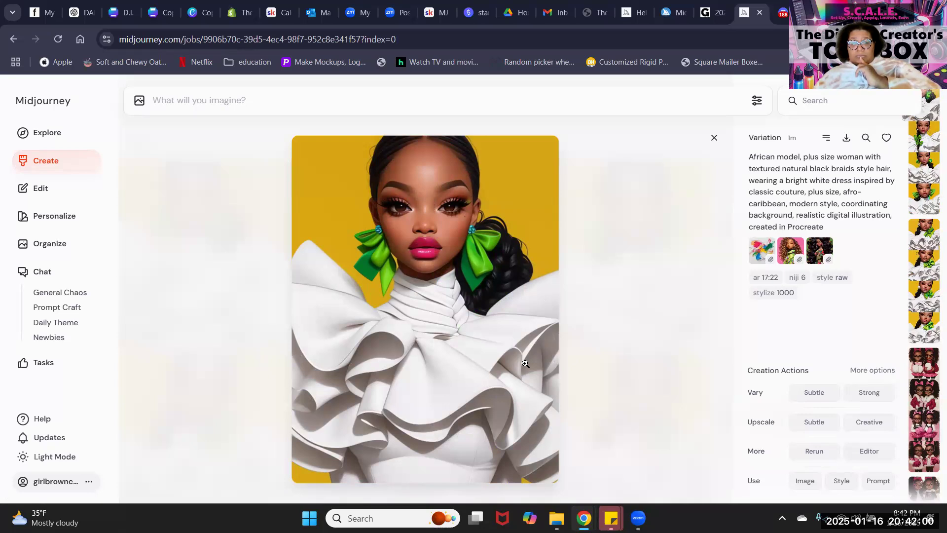
{"action": "key", "text": "Right"}
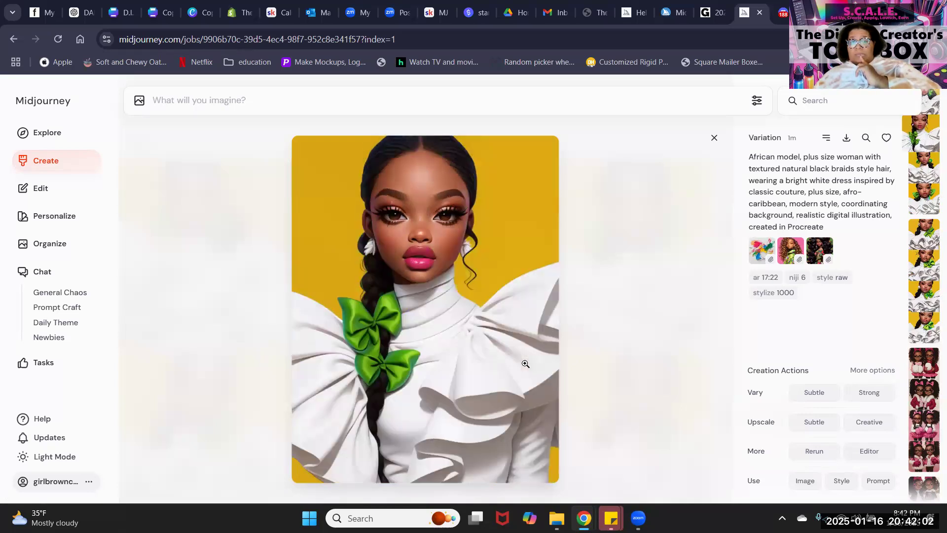
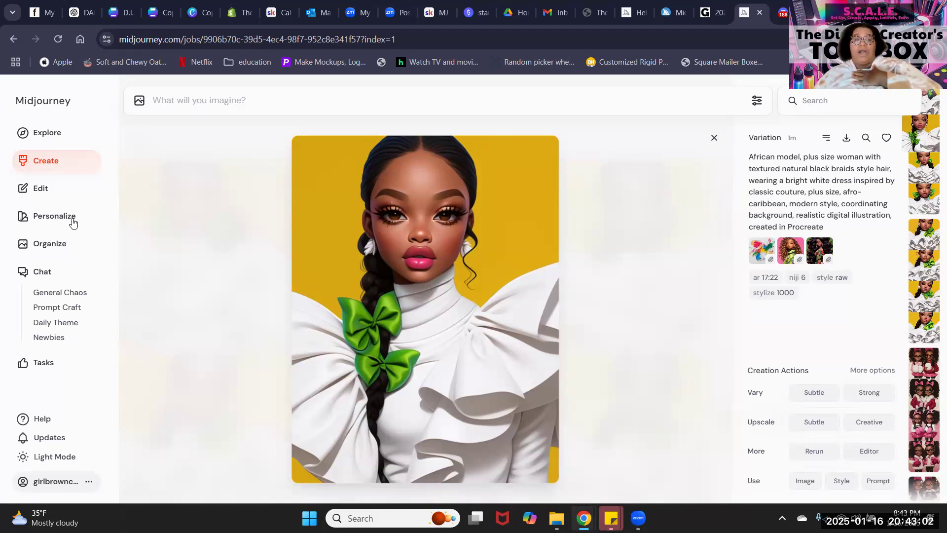
Open the archive of all generated images and set its thumbnail image size to Small.
{"action": "left_click", "coordinate": [75, 243]}
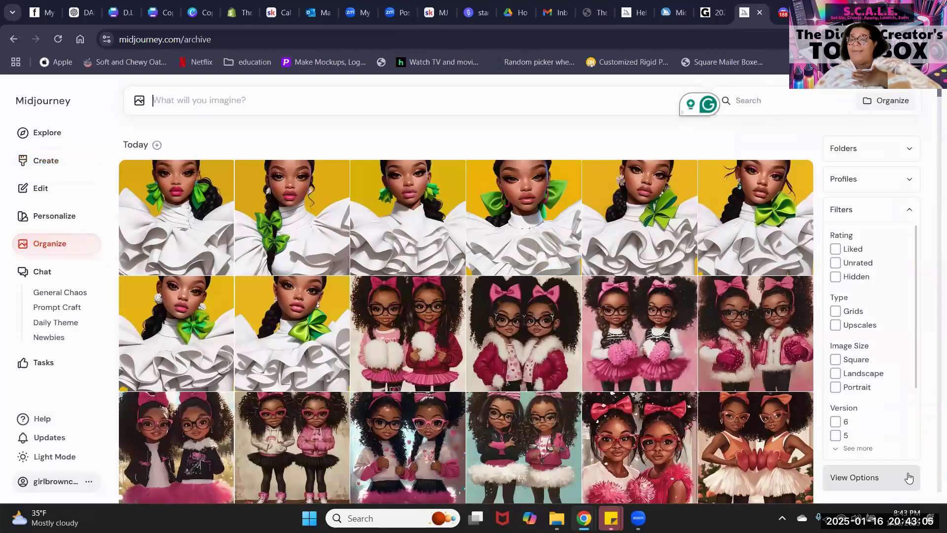
{"action": "left_click", "coordinate": [911, 477]}
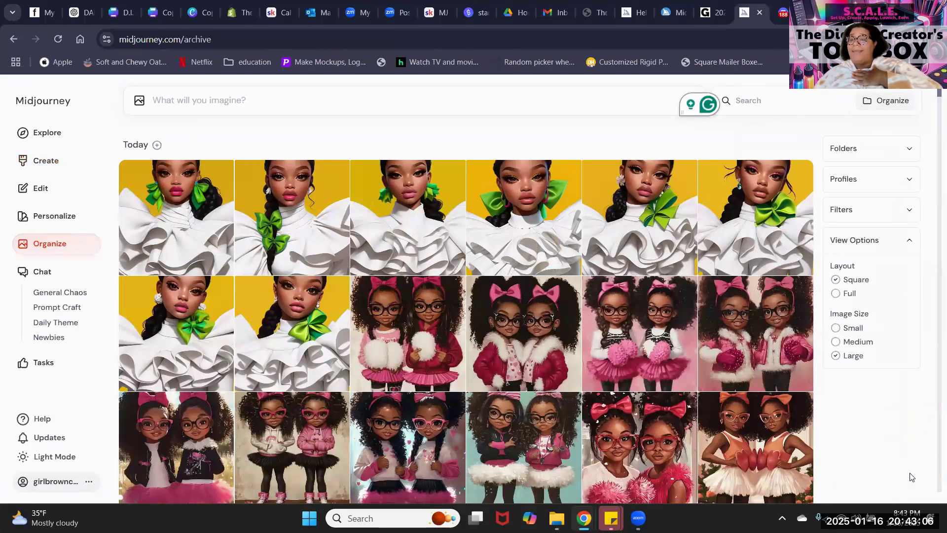
{"action": "left_click", "coordinate": [836, 328]}
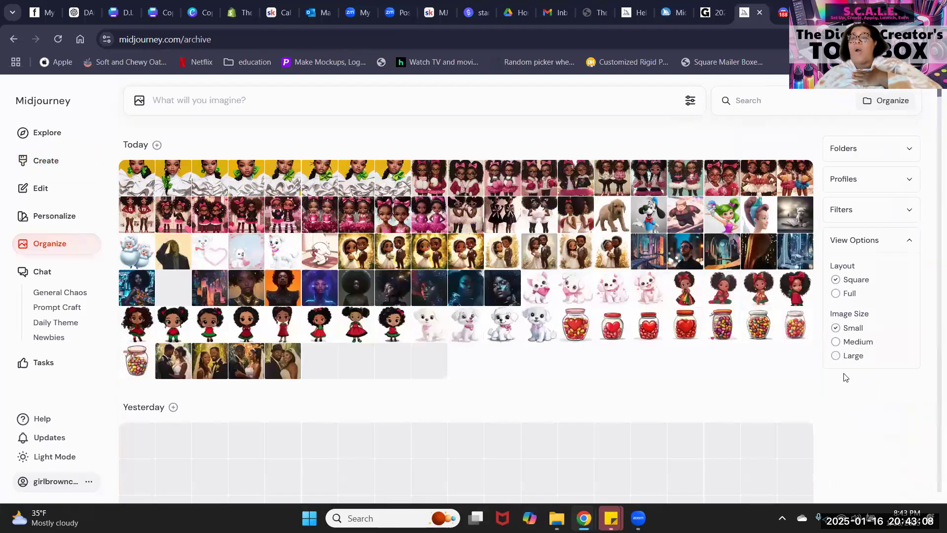
Browse the archive of small thumbnails by date, from today back to the 3 Dec 2024 images.
{"action": "scroll", "coordinate": [760, 361], "scroll_direction": "down", "scroll_amount": 18}
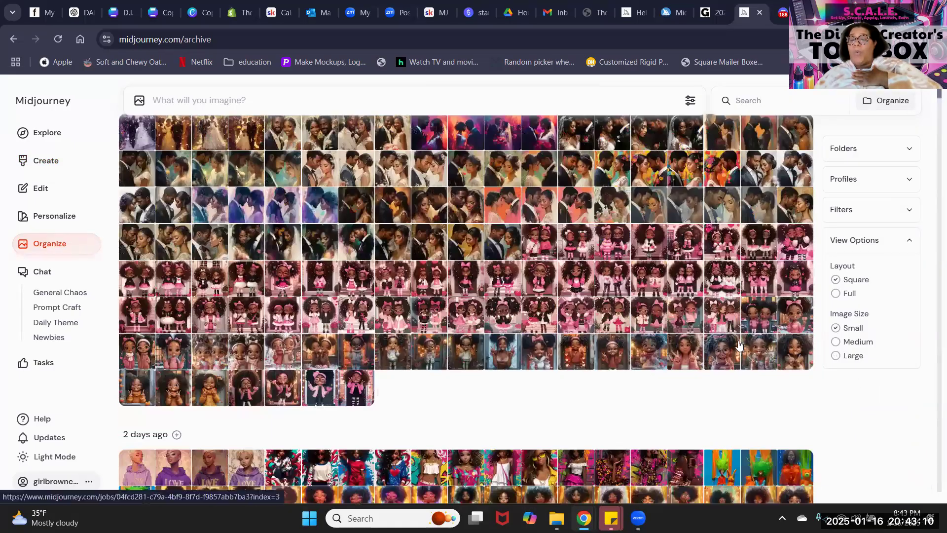
{"action": "scroll", "coordinate": [738, 345], "scroll_direction": "down", "scroll_amount": 15}
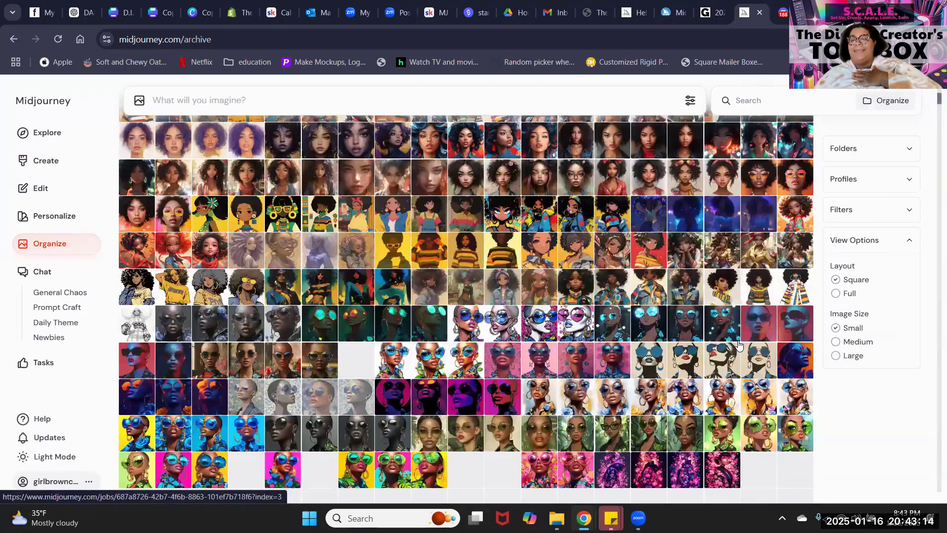
{"action": "scroll", "coordinate": [739, 345], "scroll_direction": "down", "scroll_amount": 5}
{"action": "scroll", "coordinate": [738, 345], "scroll_direction": "down", "scroll_amount": 10}
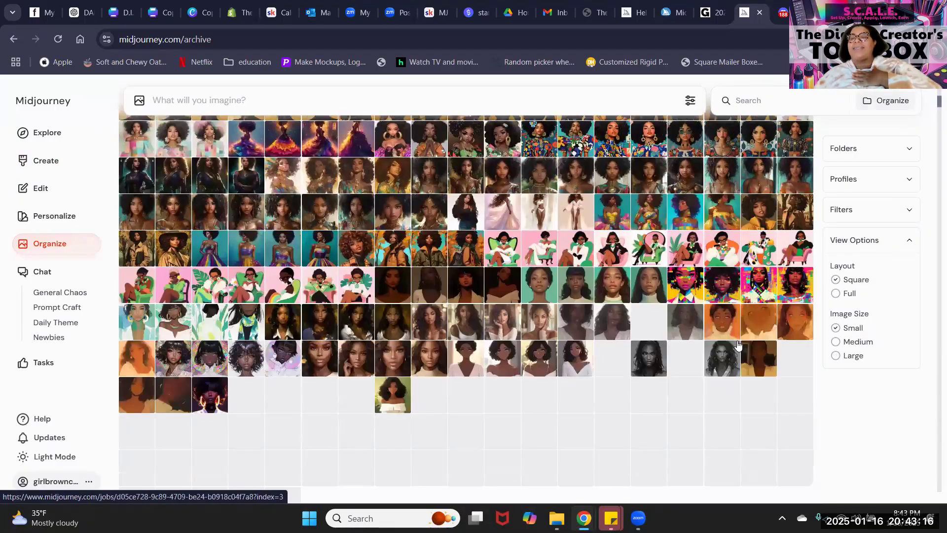
{"action": "scroll", "coordinate": [738, 345], "scroll_direction": "down", "scroll_amount": 12}
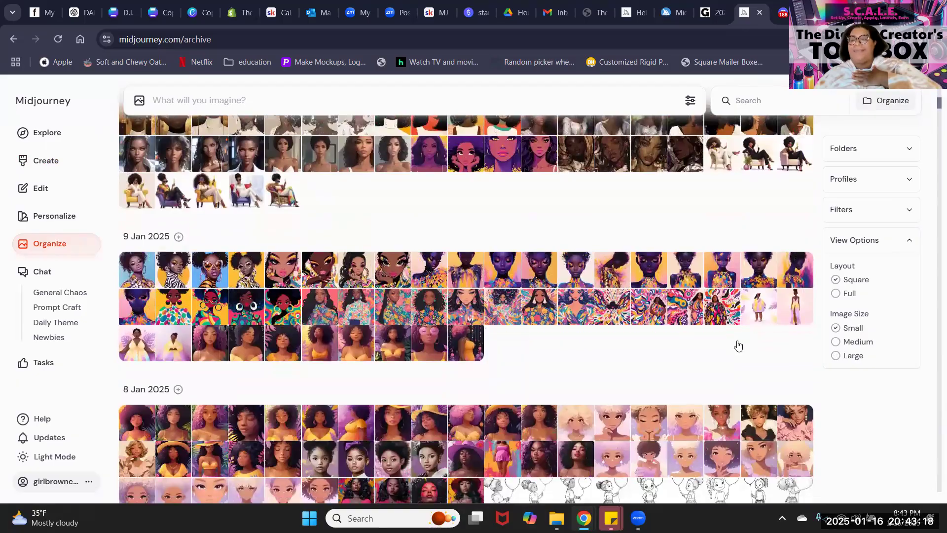
{"action": "scroll", "coordinate": [738, 345], "scroll_direction": "down", "scroll_amount": 10}
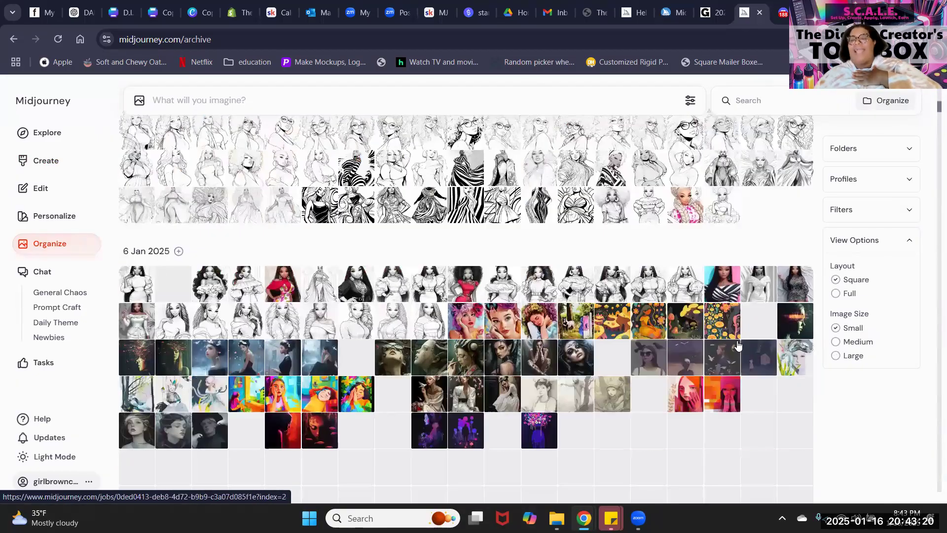
{"action": "scroll", "coordinate": [736, 341], "scroll_direction": "down", "scroll_amount": 10}
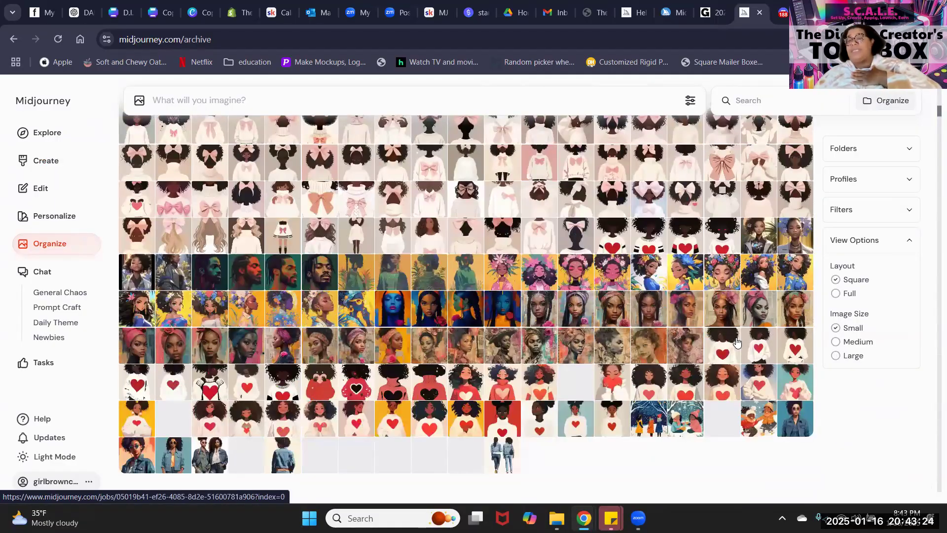
{"action": "scroll", "coordinate": [737, 341], "scroll_direction": "down", "scroll_amount": 6}
{"action": "scroll", "coordinate": [737, 341], "scroll_direction": "down", "scroll_amount": 4}
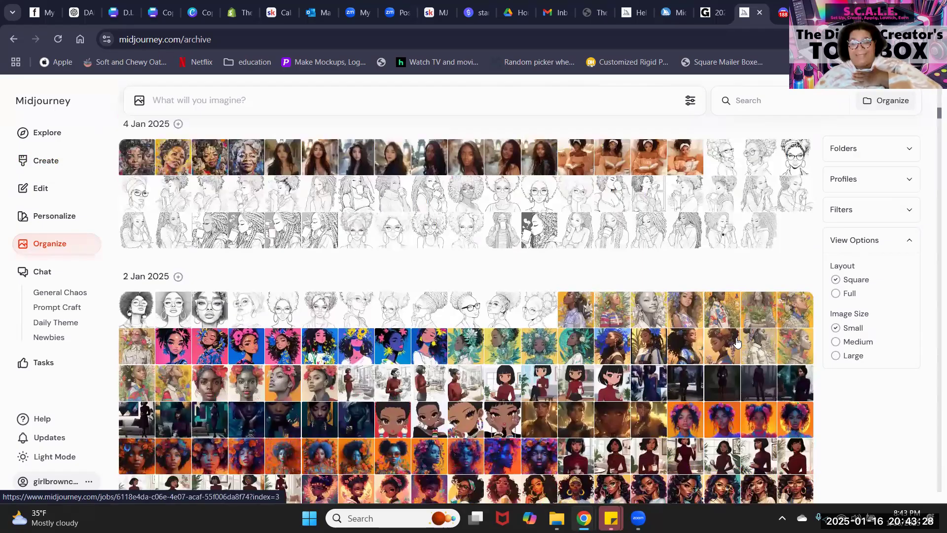
{"action": "scroll", "coordinate": [736, 341], "scroll_direction": "down", "scroll_amount": 15}
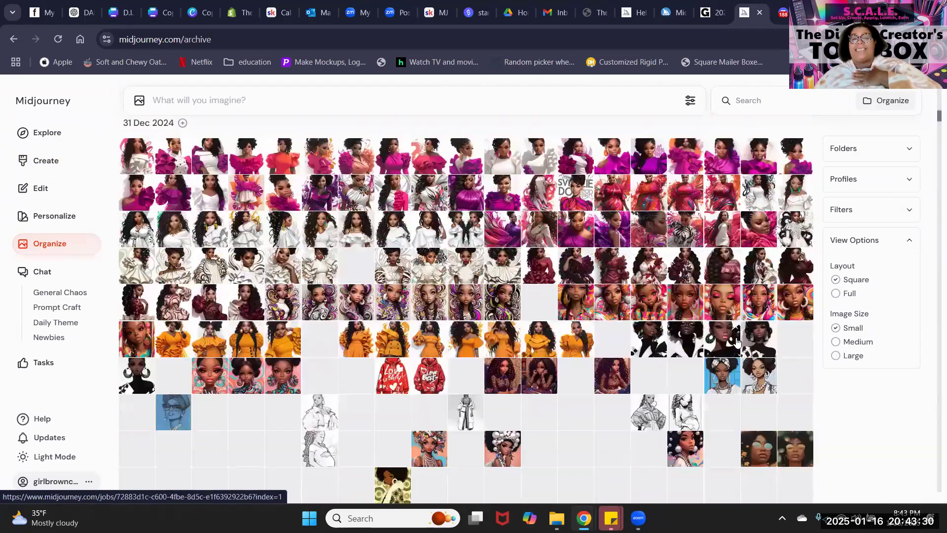
{"action": "scroll", "coordinate": [736, 341], "scroll_direction": "down", "scroll_amount": 15}
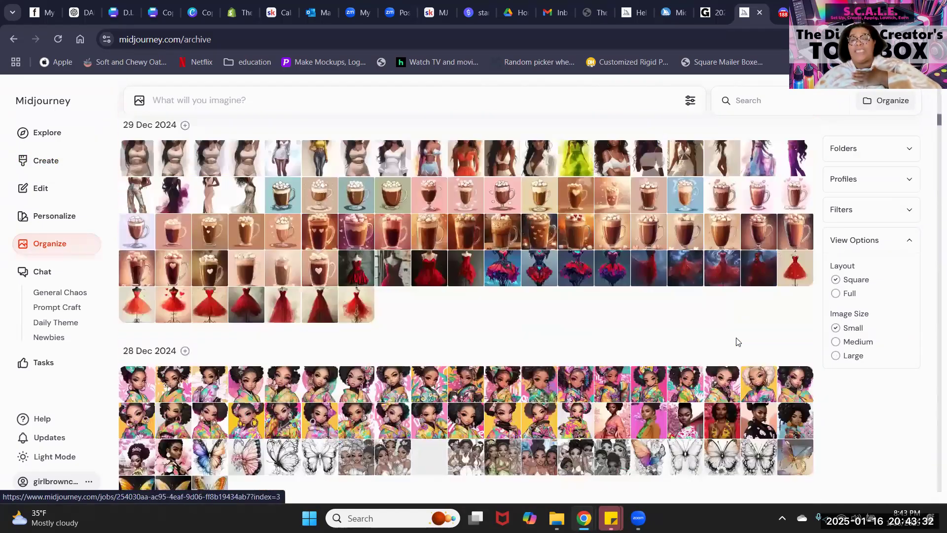
{"action": "scroll", "coordinate": [736, 341], "scroll_direction": "down", "scroll_amount": 12}
{"action": "scroll", "coordinate": [736, 342], "scroll_direction": "down", "scroll_amount": 15}
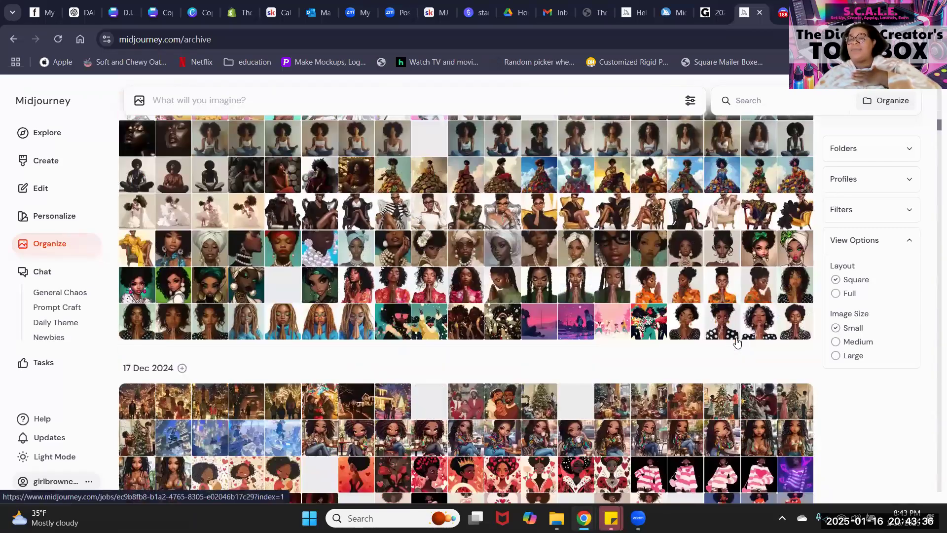
{"action": "scroll", "coordinate": [736, 341], "scroll_direction": "down", "scroll_amount": 5}
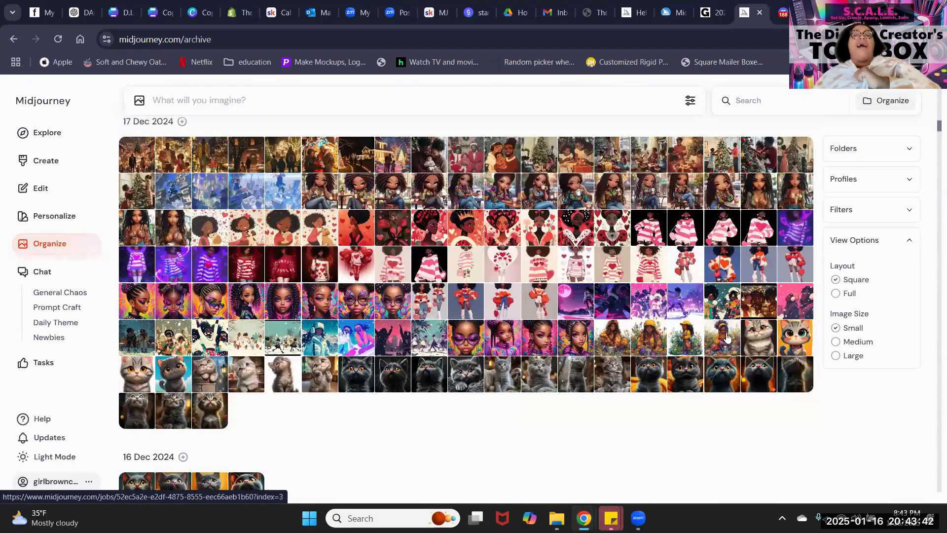
{"action": "scroll", "coordinate": [732, 295], "scroll_direction": "down", "scroll_amount": 15}
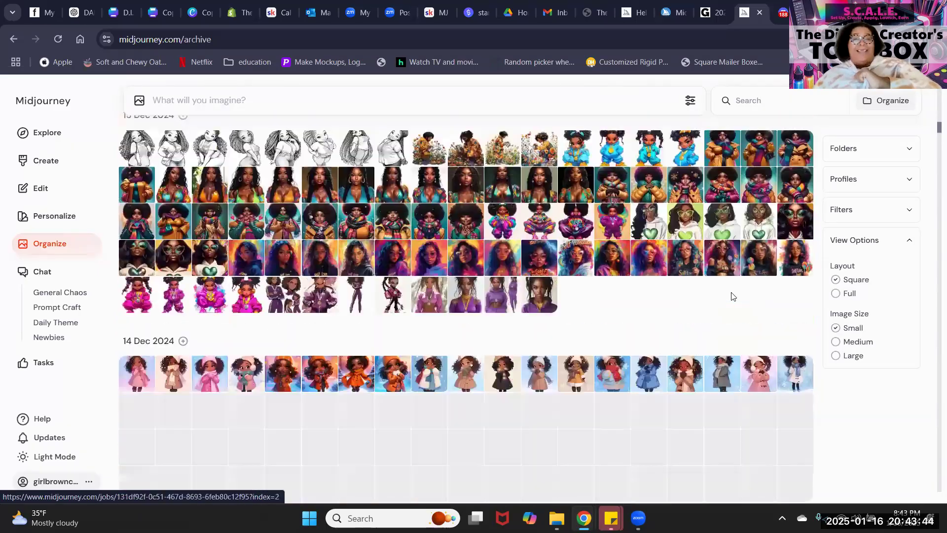
{"action": "scroll", "coordinate": [732, 296], "scroll_direction": "down", "scroll_amount": 15}
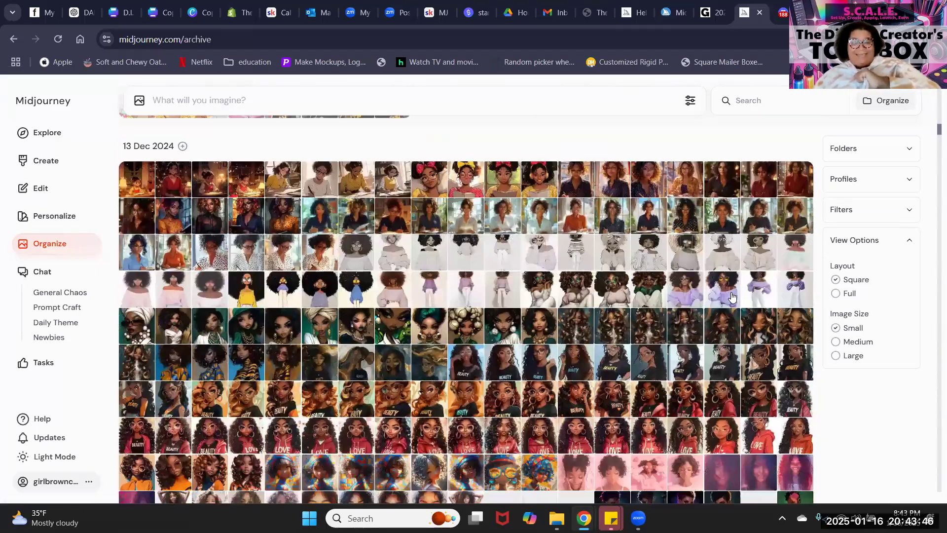
{"action": "scroll", "coordinate": [732, 295], "scroll_direction": "down", "scroll_amount": 4}
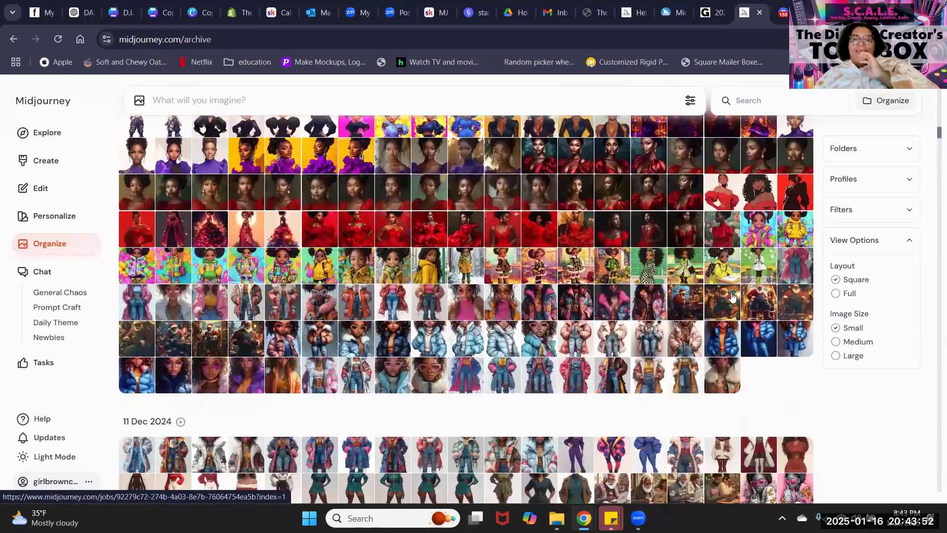
{"action": "scroll", "coordinate": [732, 296], "scroll_direction": "down", "scroll_amount": 5}
{"action": "scroll", "coordinate": [732, 296], "scroll_direction": "down", "scroll_amount": 6}
{"action": "scroll", "coordinate": [732, 296], "scroll_direction": "down", "scroll_amount": 4}
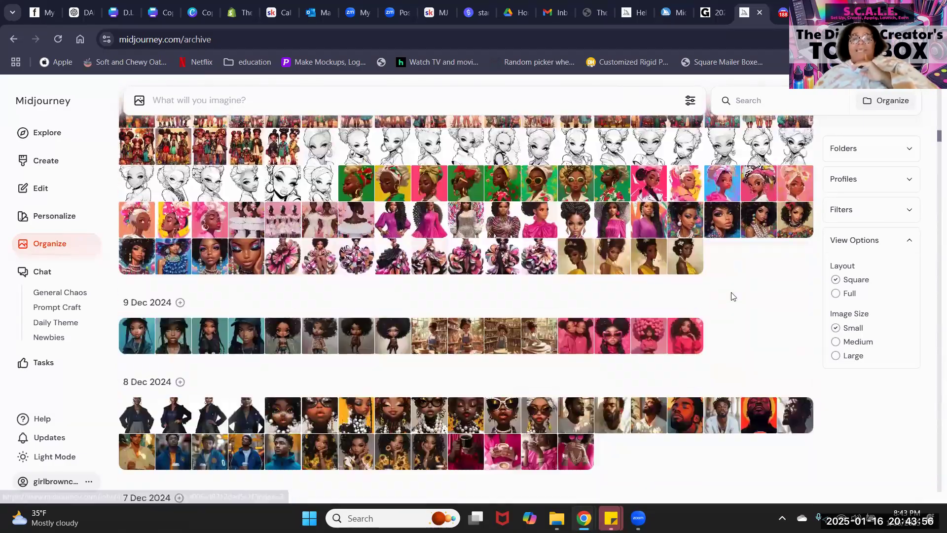
{"action": "scroll", "coordinate": [732, 295], "scroll_direction": "down", "scroll_amount": 6}
{"action": "scroll", "coordinate": [732, 296], "scroll_direction": "down", "scroll_amount": 10}
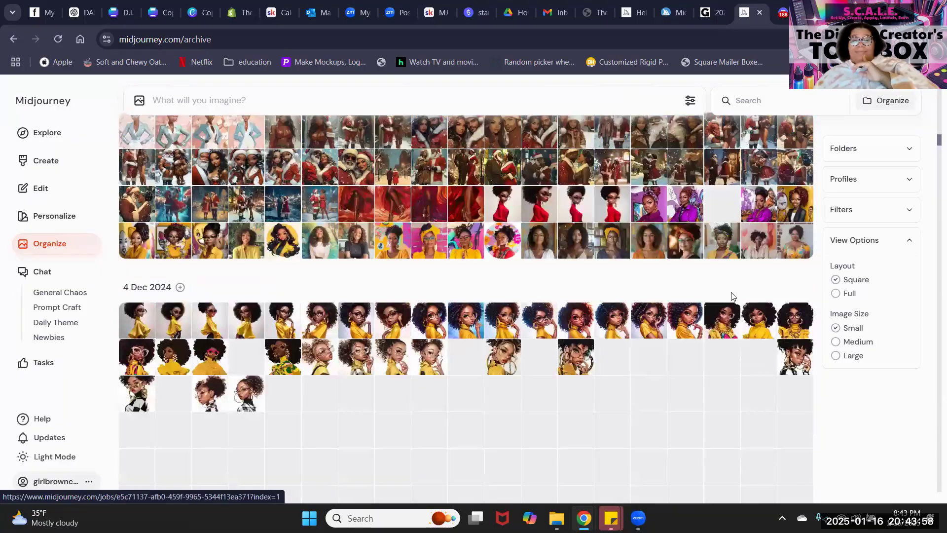
{"action": "scroll", "coordinate": [732, 296], "scroll_direction": "down", "scroll_amount": 10}
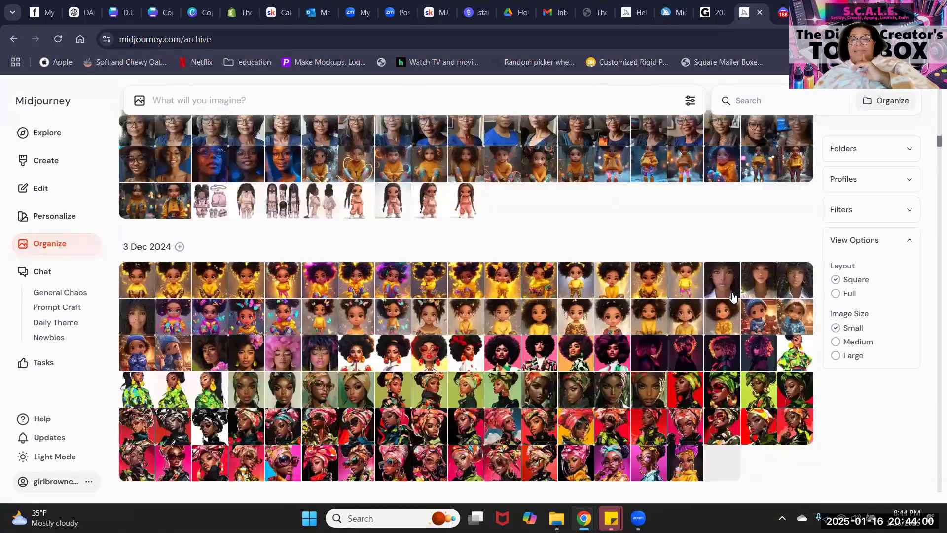
Set the archive's image size to Medium and browse the older images back to 28 Nov 2024.
{"action": "left_click", "coordinate": [838, 345]}
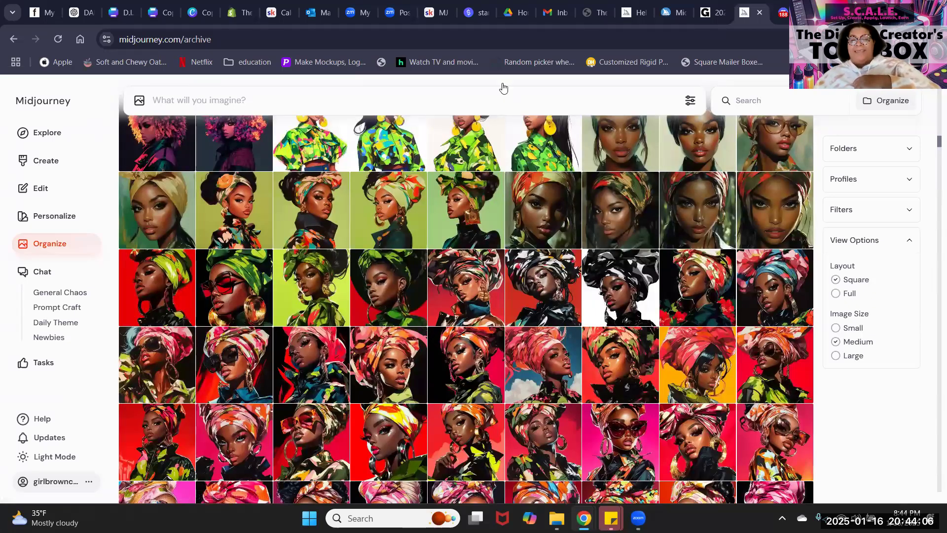
{"action": "scroll", "coordinate": [518, 258], "scroll_direction": "down", "scroll_amount": 6}
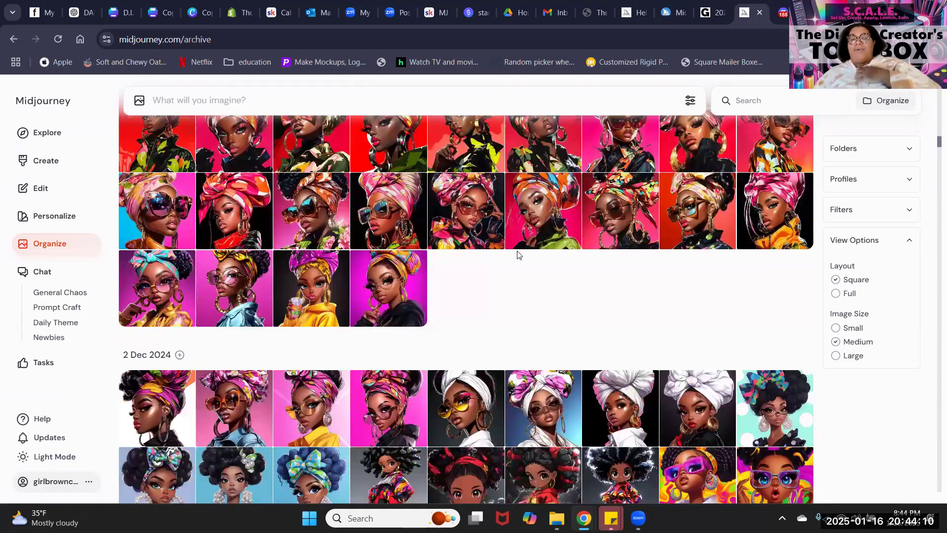
{"action": "scroll", "coordinate": [518, 248], "scroll_direction": "down", "scroll_amount": 5}
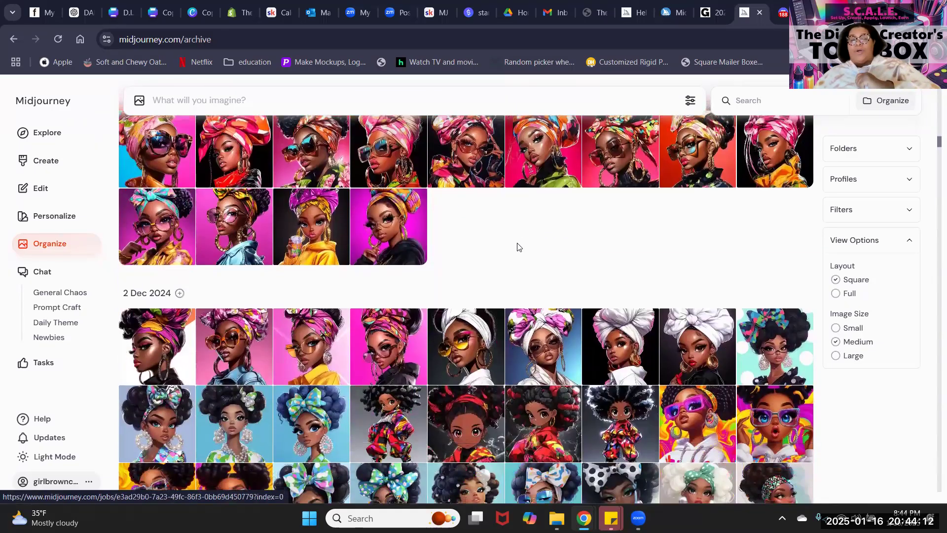
{"action": "scroll", "coordinate": [518, 248], "scroll_direction": "down", "scroll_amount": 10}
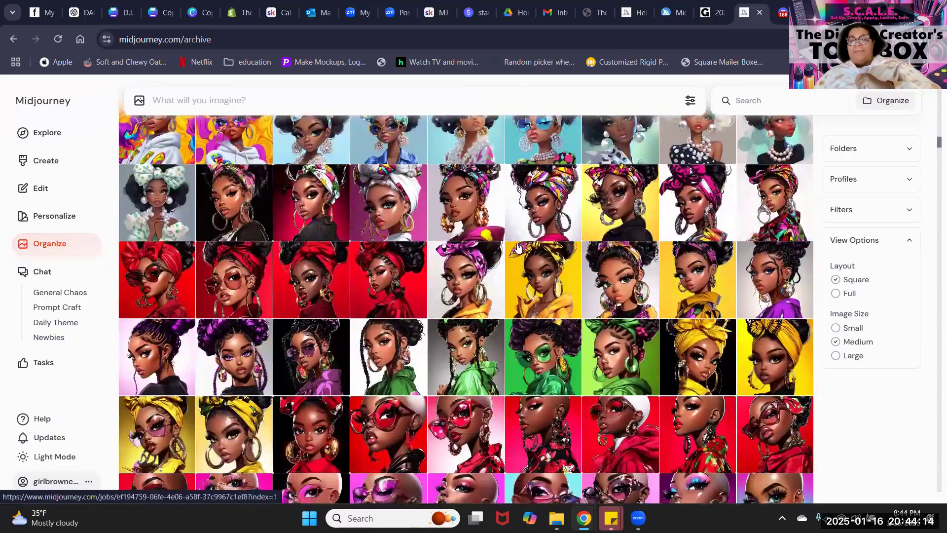
{"action": "scroll", "coordinate": [518, 248], "scroll_direction": "down", "scroll_amount": 10}
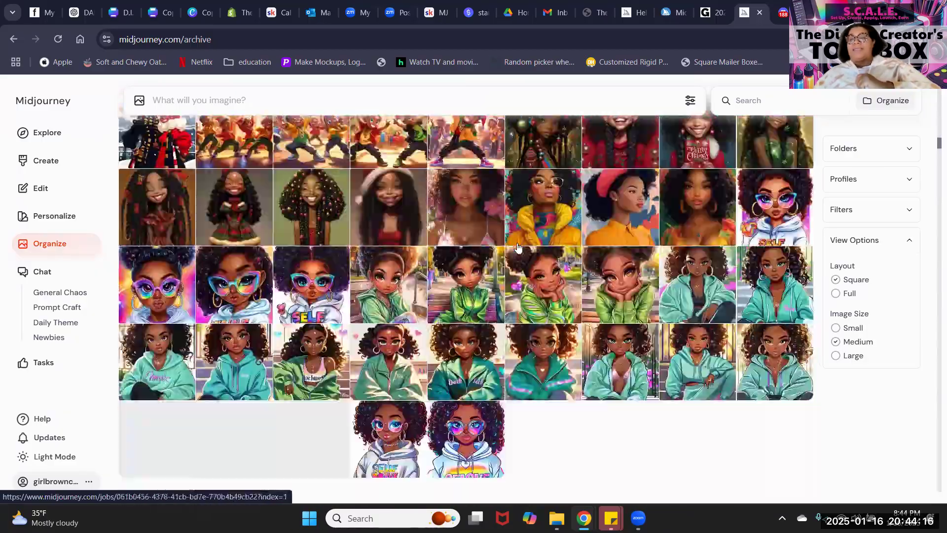
{"action": "scroll", "coordinate": [518, 248], "scroll_direction": "down", "scroll_amount": 10}
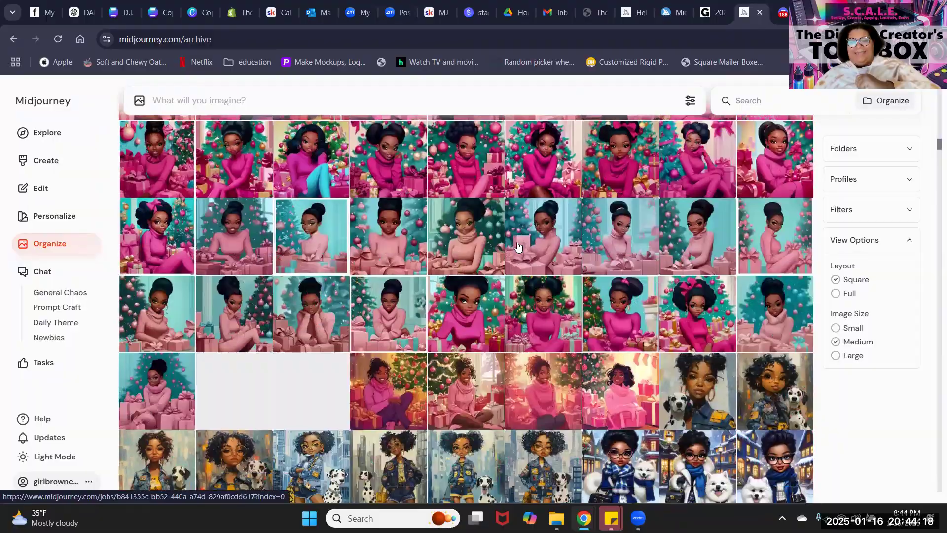
{"action": "scroll", "coordinate": [518, 246], "scroll_direction": "down", "scroll_amount": 10}
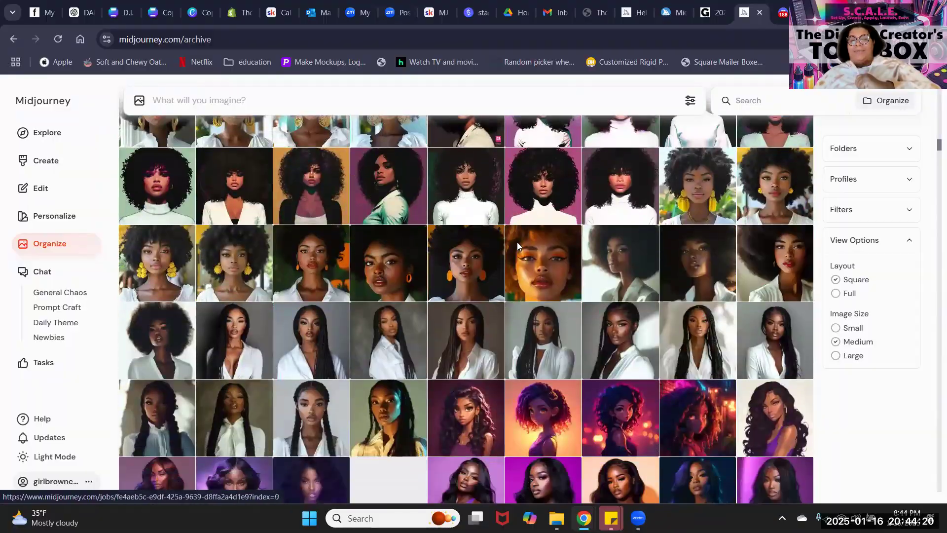
{"action": "scroll", "coordinate": [518, 246], "scroll_direction": "down", "scroll_amount": 10}
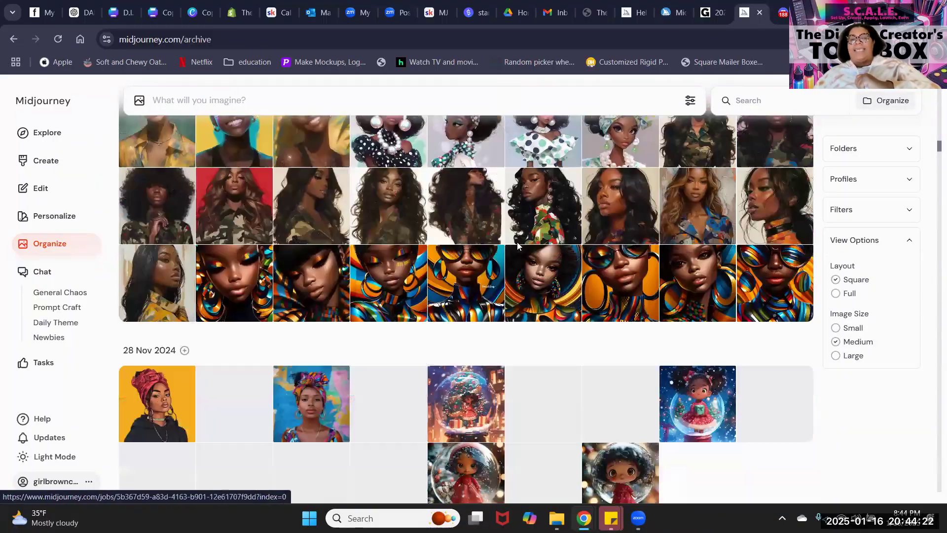
Browse the archive's medium thumbnails from 28 Nov 2024 back to the 22 Nov 2024 images.
{"action": "scroll", "coordinate": [517, 247], "scroll_direction": "down", "scroll_amount": 10}
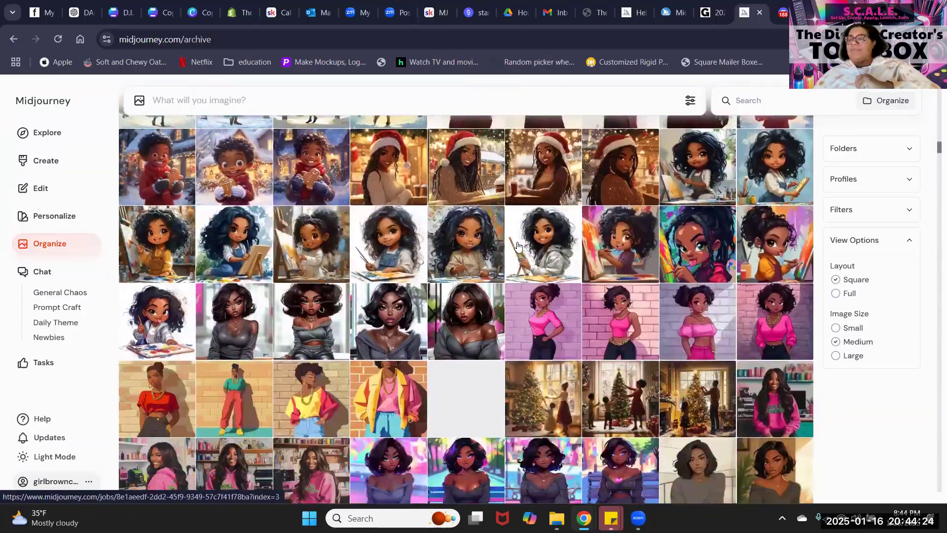
{"action": "scroll", "coordinate": [518, 245], "scroll_direction": "down", "scroll_amount": 10}
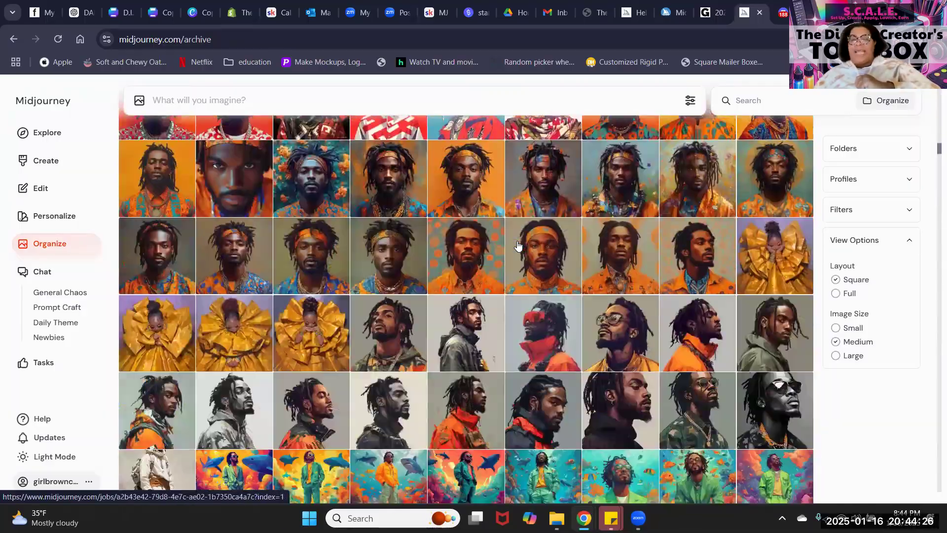
{"action": "scroll", "coordinate": [518, 245], "scroll_direction": "down", "scroll_amount": 10}
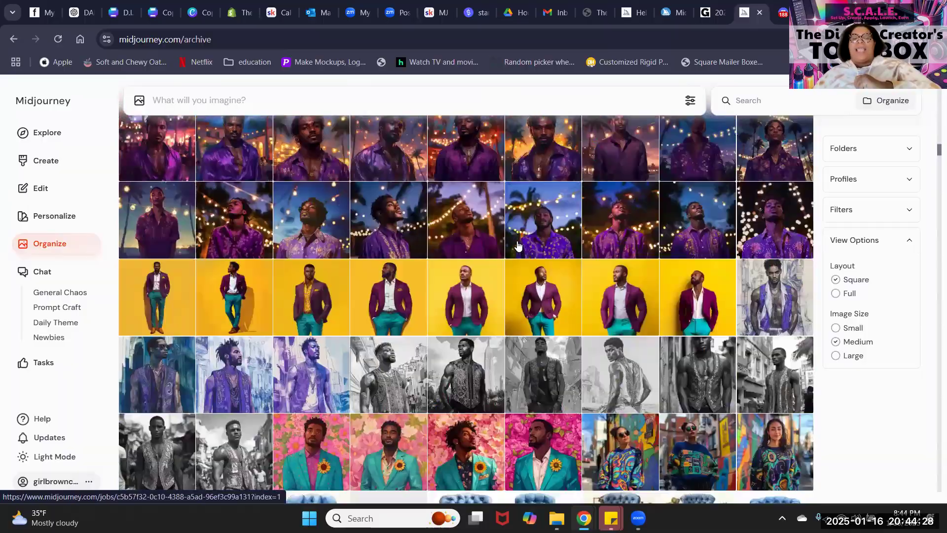
{"action": "scroll", "coordinate": [518, 244], "scroll_direction": "up", "scroll_amount": 10}
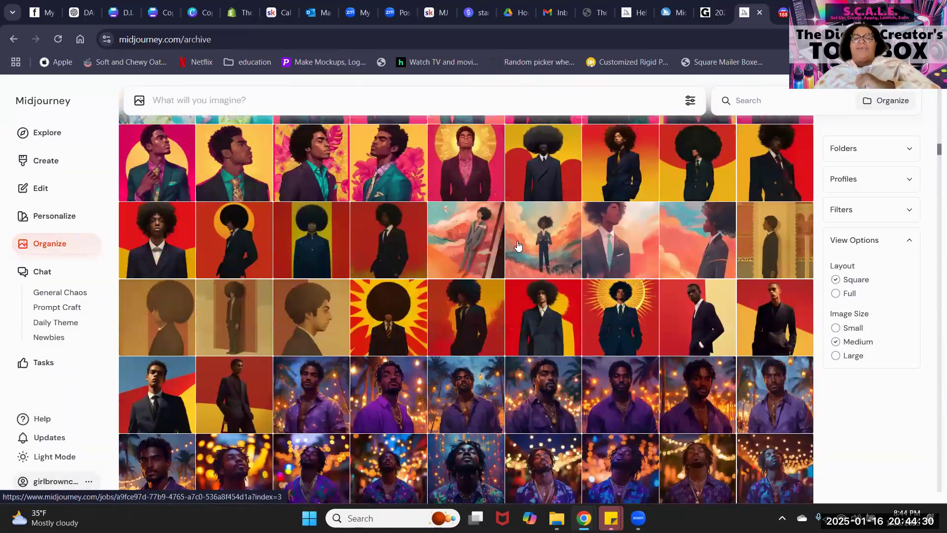
{"action": "scroll", "coordinate": [518, 232], "scroll_direction": "up", "scroll_amount": 1}
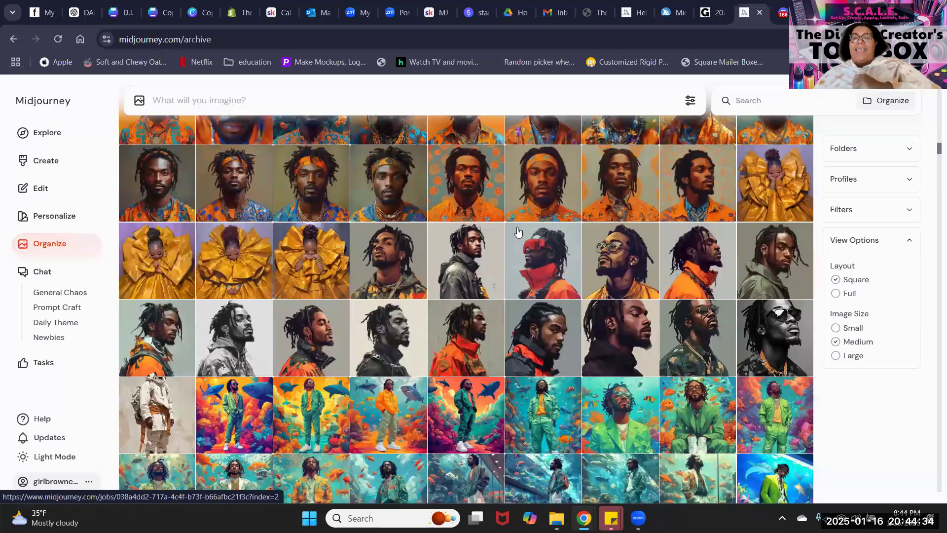
{"action": "scroll", "coordinate": [517, 232], "scroll_direction": "down", "scroll_amount": 15}
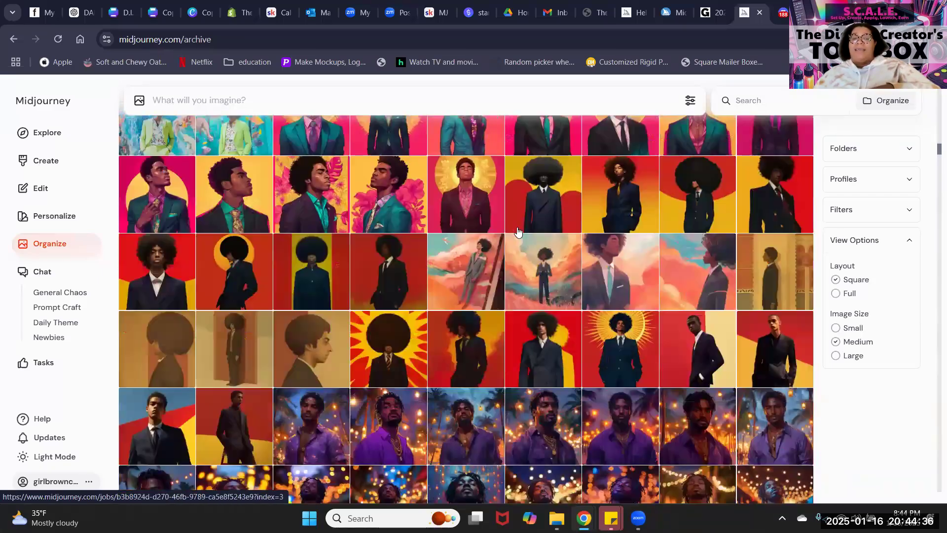
{"action": "scroll", "coordinate": [517, 232], "scroll_direction": "down", "scroll_amount": 20}
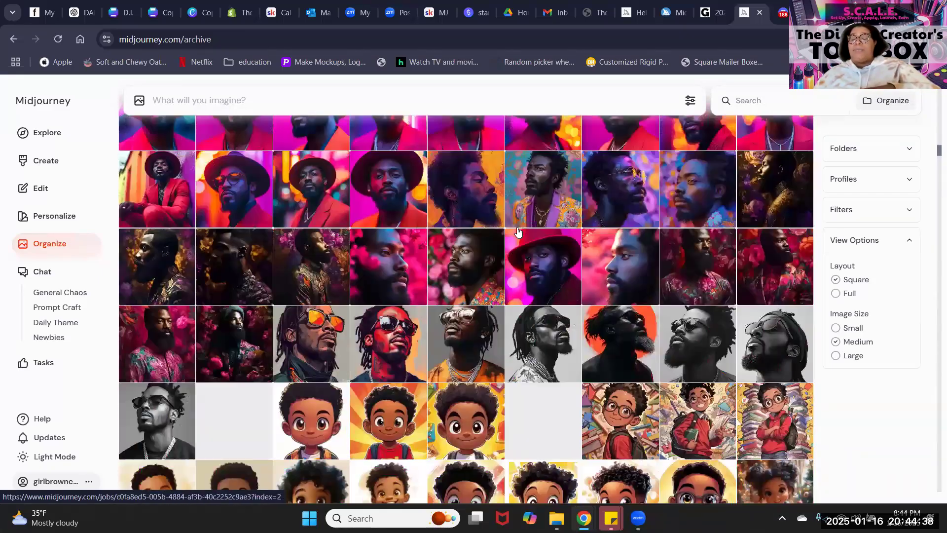
{"action": "scroll", "coordinate": [518, 232], "scroll_direction": "down", "scroll_amount": 15}
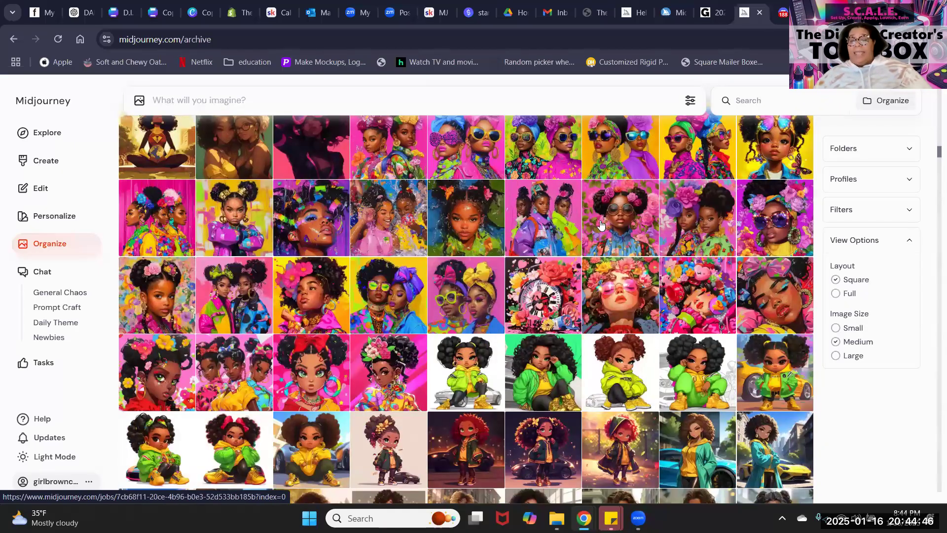
{"action": "scroll", "coordinate": [601, 224], "scroll_direction": "down", "scroll_amount": 15}
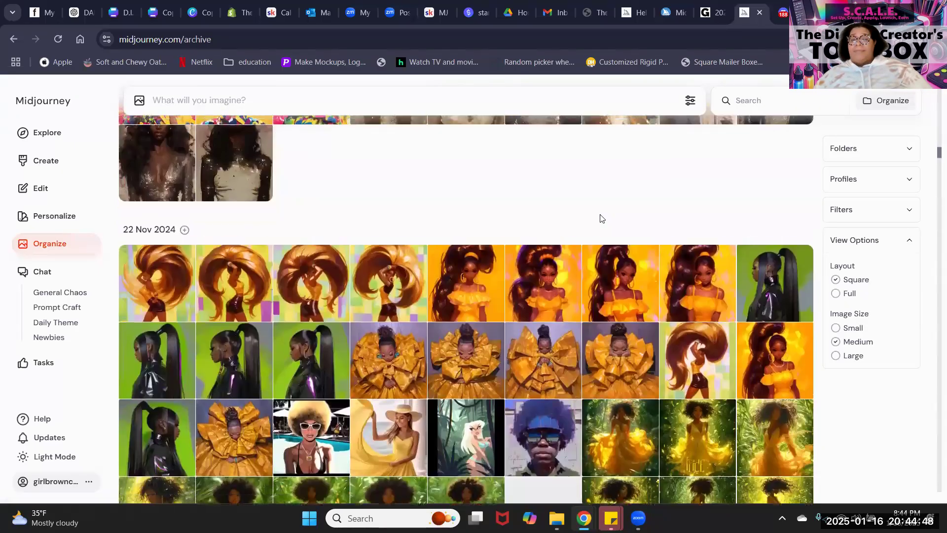
{"action": "scroll", "coordinate": [601, 219], "scroll_direction": "up", "scroll_amount": 1}
{"action": "scroll", "coordinate": [601, 219], "scroll_direction": "up", "scroll_amount": 5}
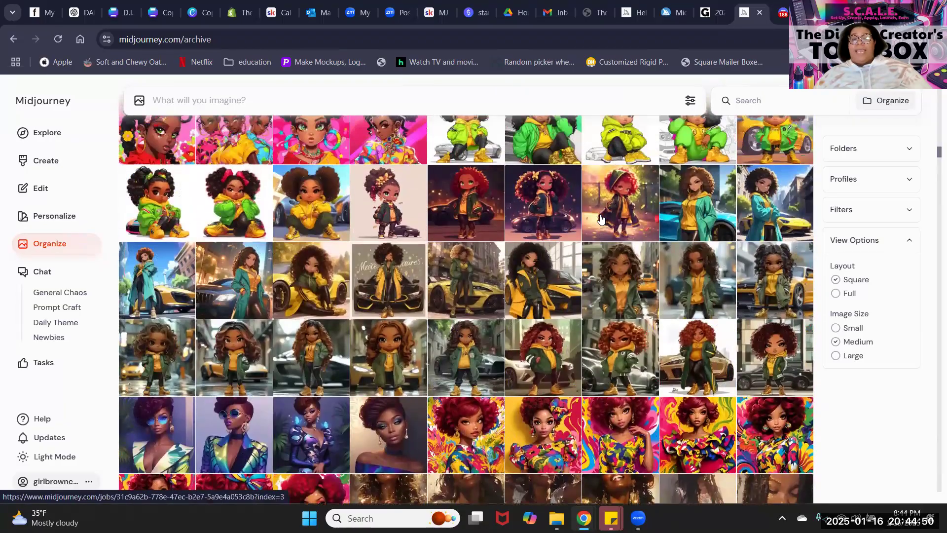
View the red-haired doll portrait with the colourful graffiti background at full size, and browse the random community images on the Explore page.
{"action": "left_click", "coordinate": [478, 414]}
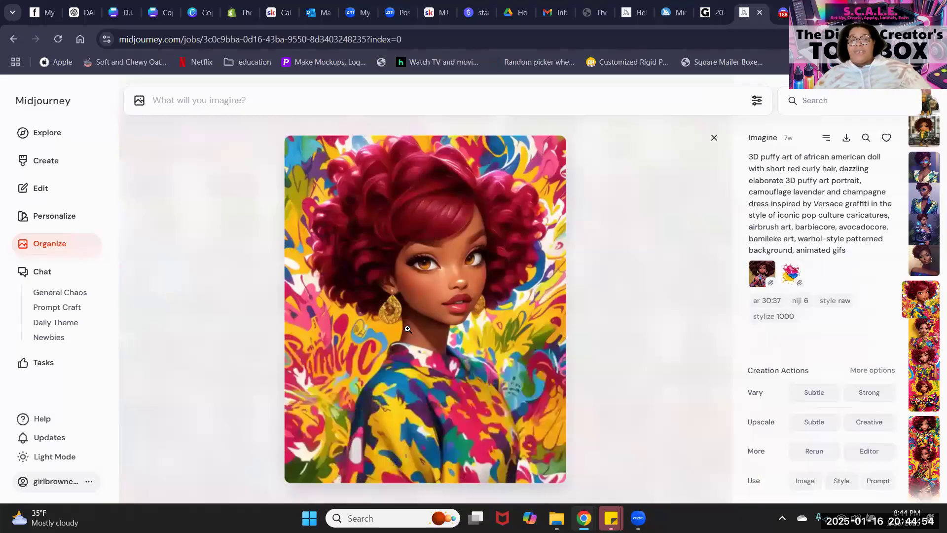
{"action": "left_click", "coordinate": [45, 133]}
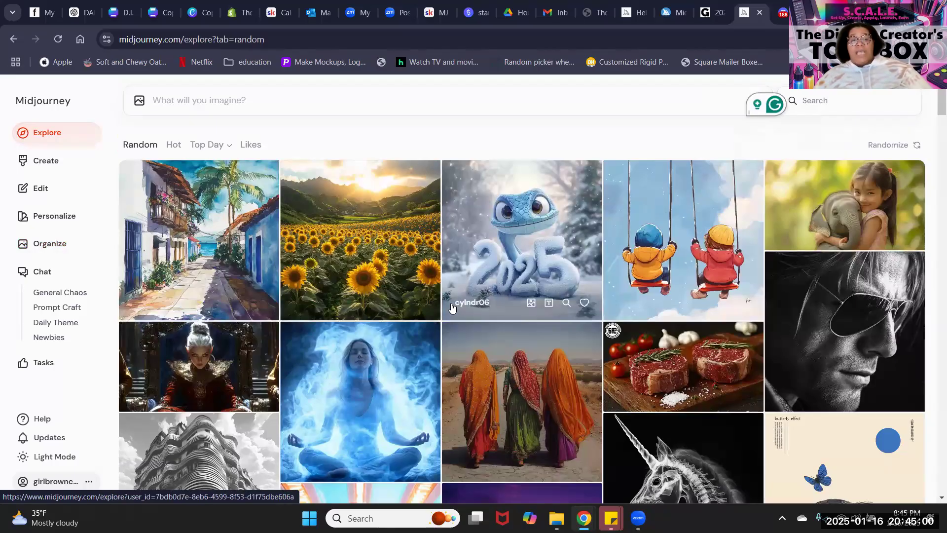
{"action": "scroll", "coordinate": [452, 308], "scroll_direction": "down", "scroll_amount": 10}
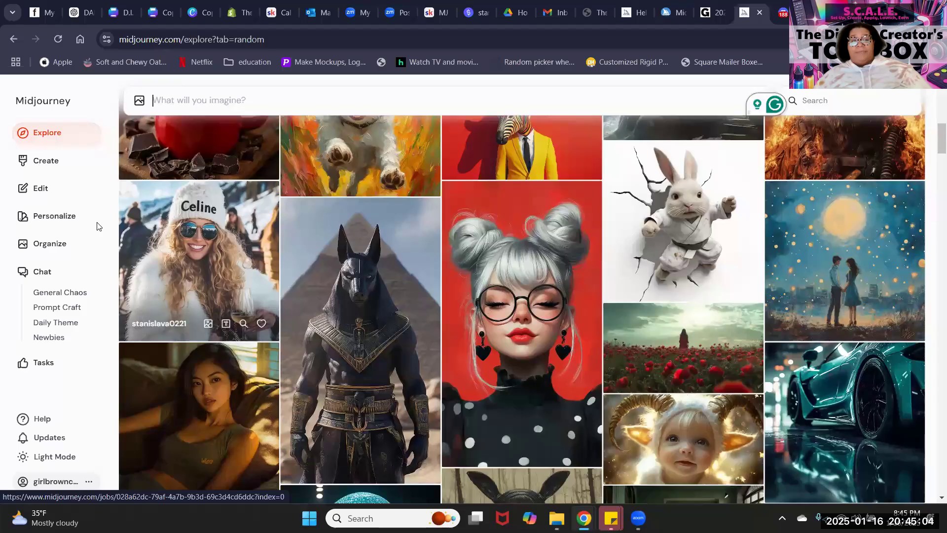
Find the Black history month chibi clip art set among the created images and load its prompt text into the prompt bar.
{"action": "left_click", "coordinate": [55, 162]}
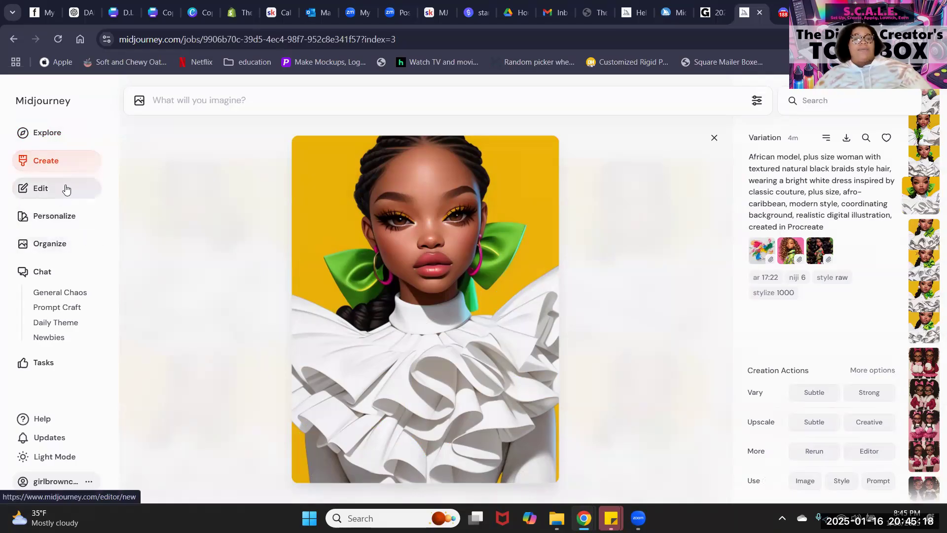
{"action": "left_click", "coordinate": [66, 161]}
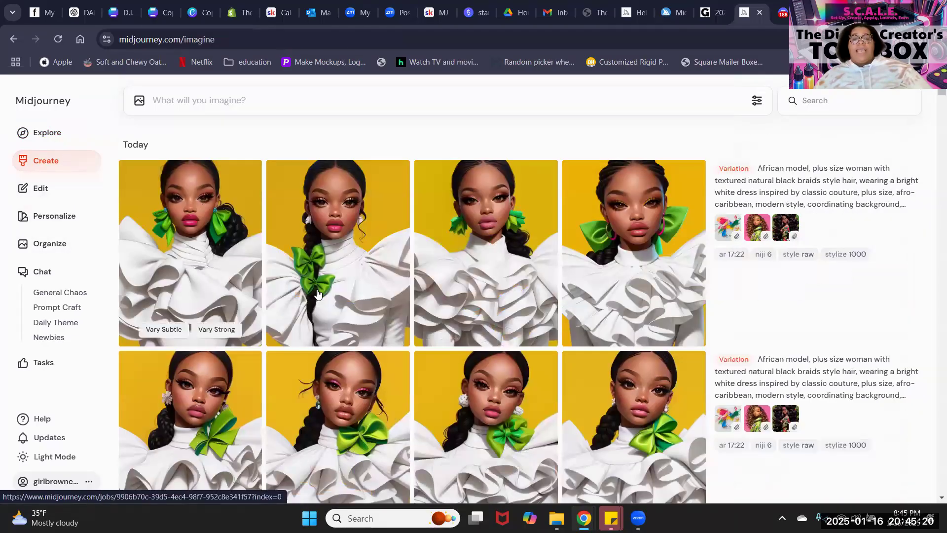
{"action": "scroll", "coordinate": [316, 301], "scroll_direction": "down", "scroll_amount": 8}
{"action": "scroll", "coordinate": [321, 297], "scroll_direction": "down", "scroll_amount": 15}
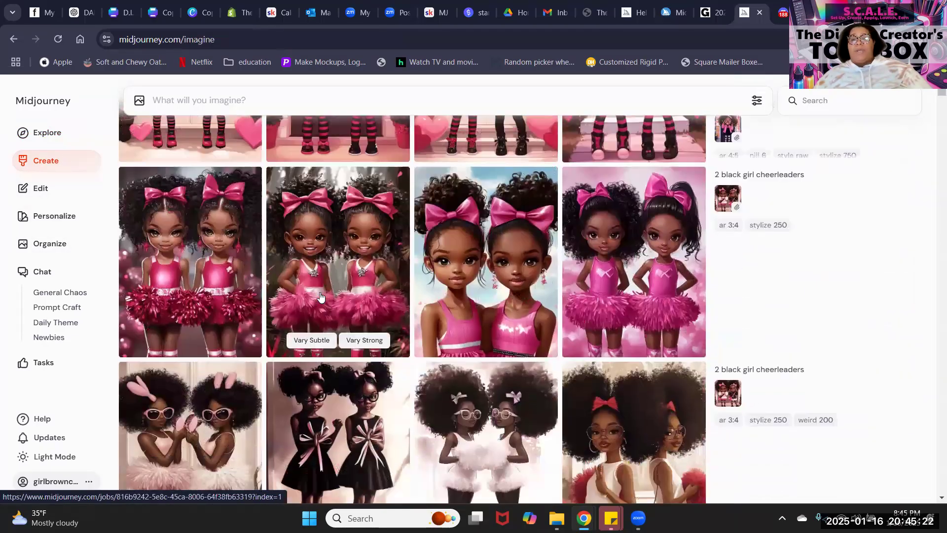
{"action": "scroll", "coordinate": [320, 295], "scroll_direction": "down", "scroll_amount": 15}
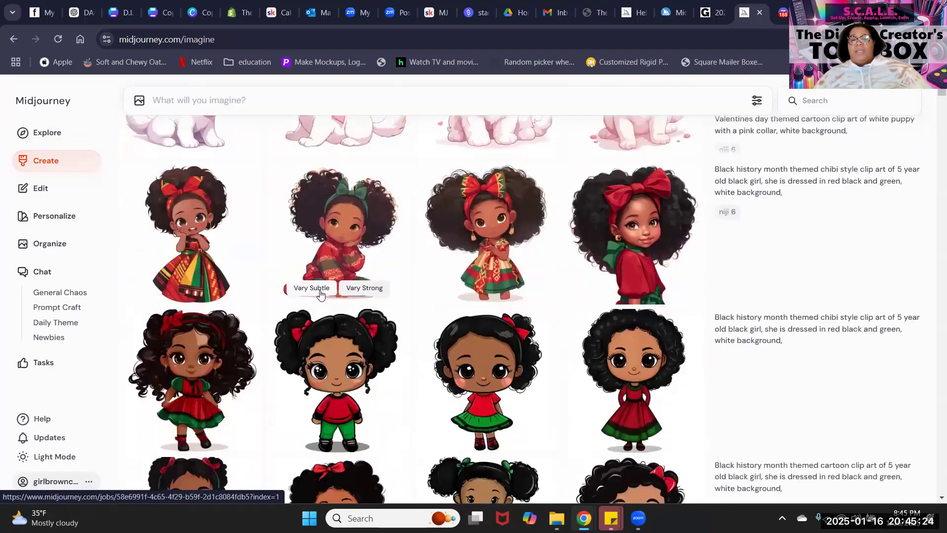
{"action": "scroll", "coordinate": [319, 295], "scroll_direction": "up", "scroll_amount": 1}
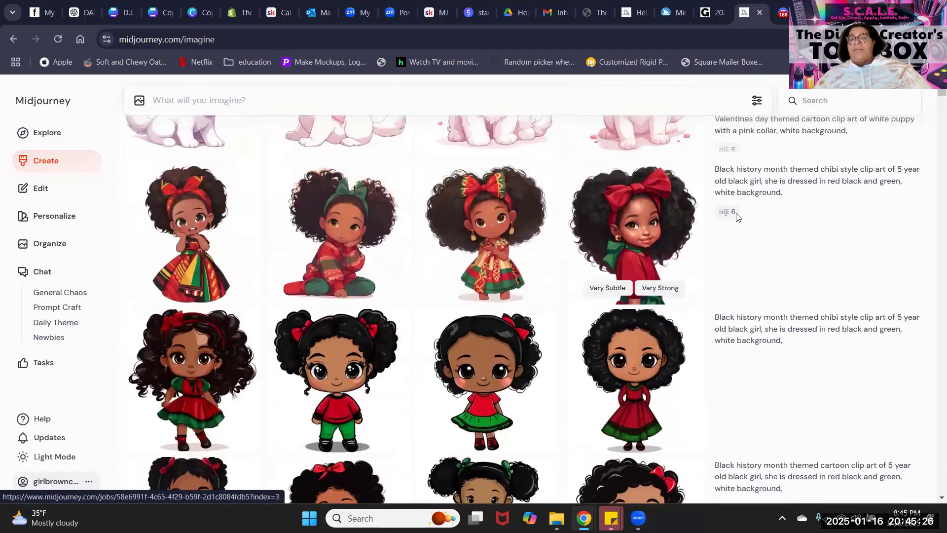
{"action": "left_click", "coordinate": [754, 190]}
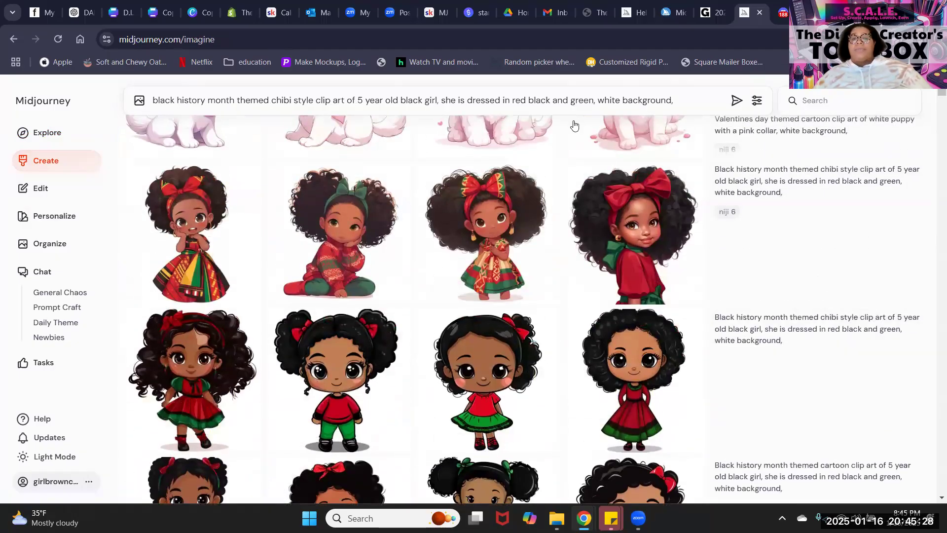
{"action": "left_click", "coordinate": [688, 102]}
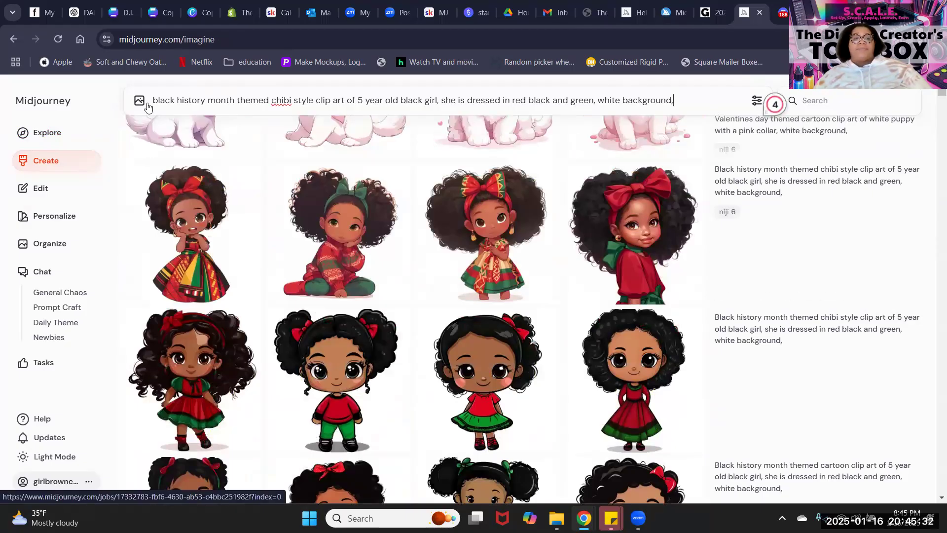
Add the style of Explore's silver-haired portrait with round glasses to the chibi prompt and submit the generation.
{"action": "left_click", "coordinate": [47, 132]}
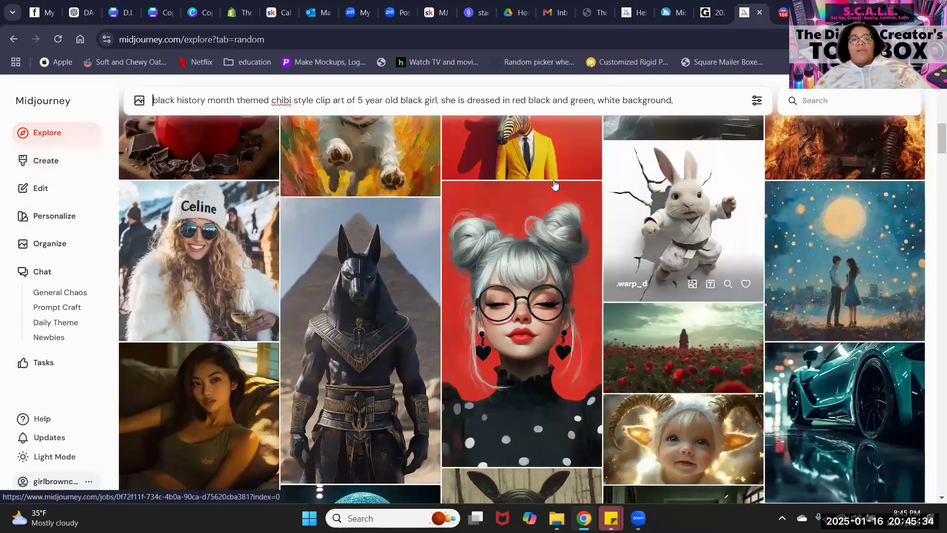
{"action": "left_click", "coordinate": [511, 237]}
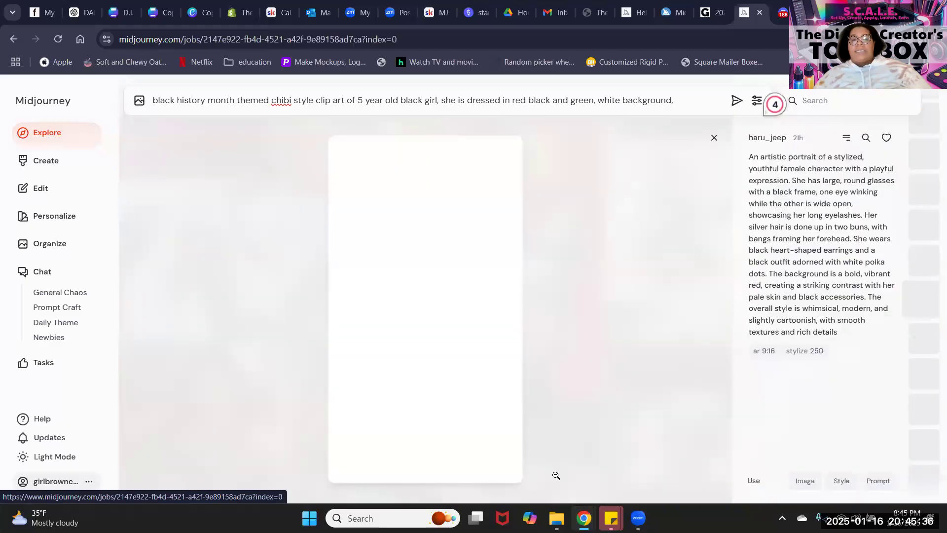
{"action": "left_click", "coordinate": [845, 481]}
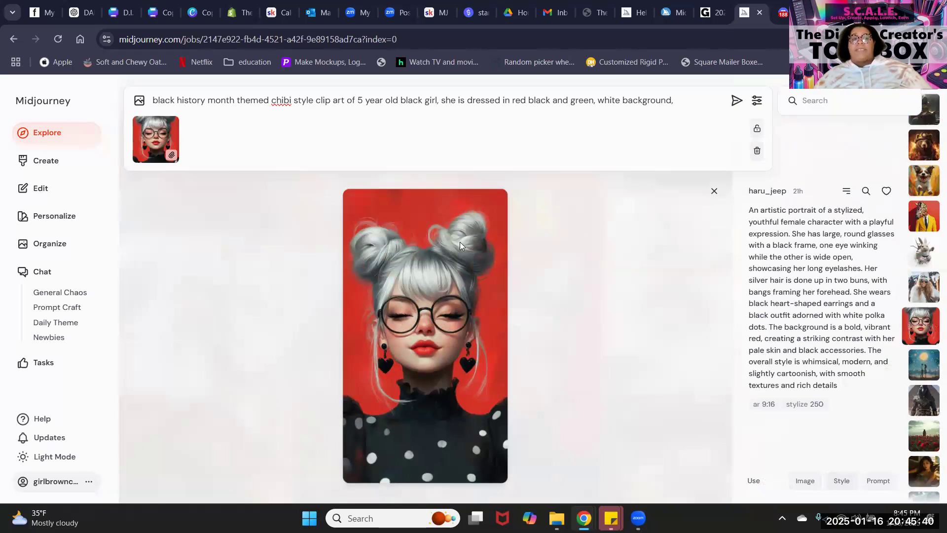
{"action": "key", "text": "Return"}
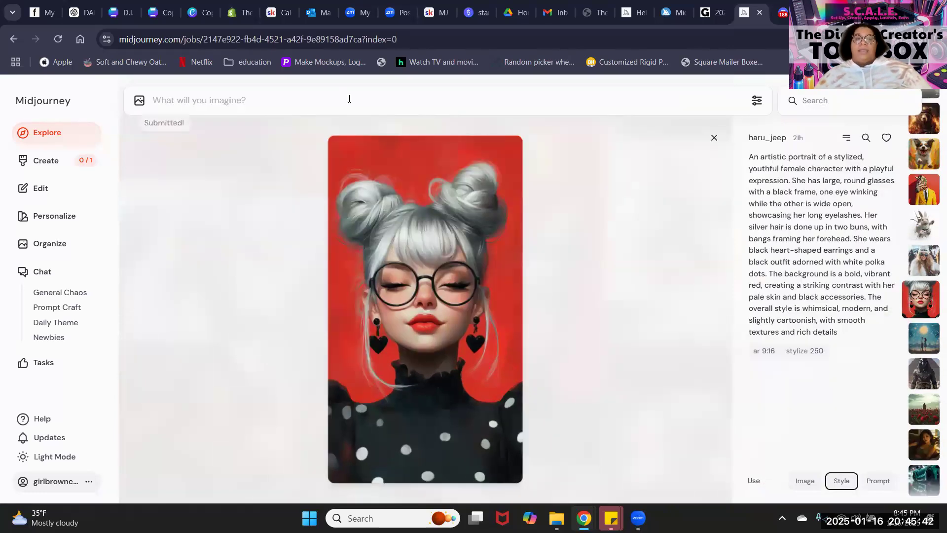
Fill the prompt bar again with the Black history month chibi prompt, its silver-haired reference and --ar 3:4 --stylize 250 --v 6.1.
{"action": "left_click", "coordinate": [366, 199]}
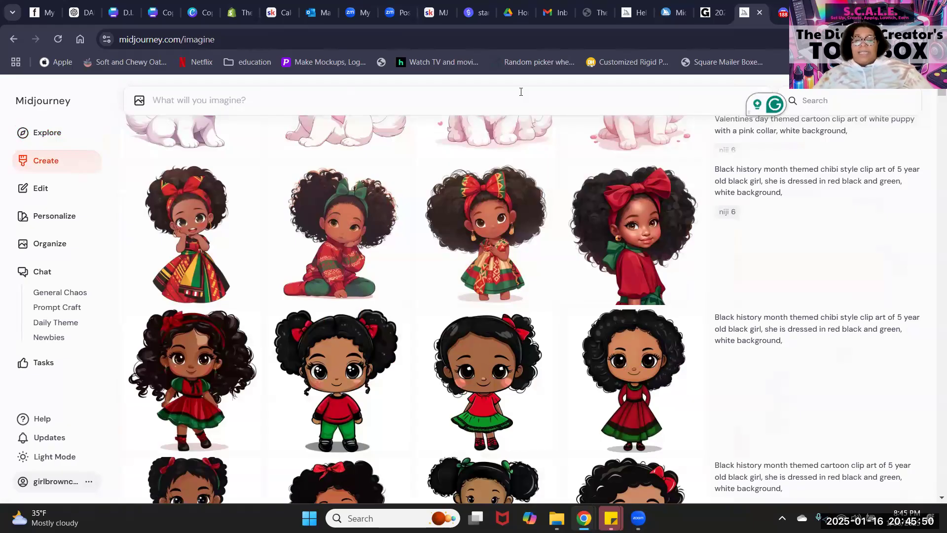
{"action": "type", "text": "black history month themed chibi style clip art of 5 year old black girl, she is dressed in red black and green, white background, --ar 3:4 --stylize 250 --v 6.1"}
{"action": "key", "text": "Return"}
Browse Explore's random images for another style source and open the cartoon drawing of stacked cats.
{"action": "left_click", "coordinate": [78, 141]}
{"action": "scroll", "coordinate": [358, 361], "scroll_direction": "down", "scroll_amount": 10}
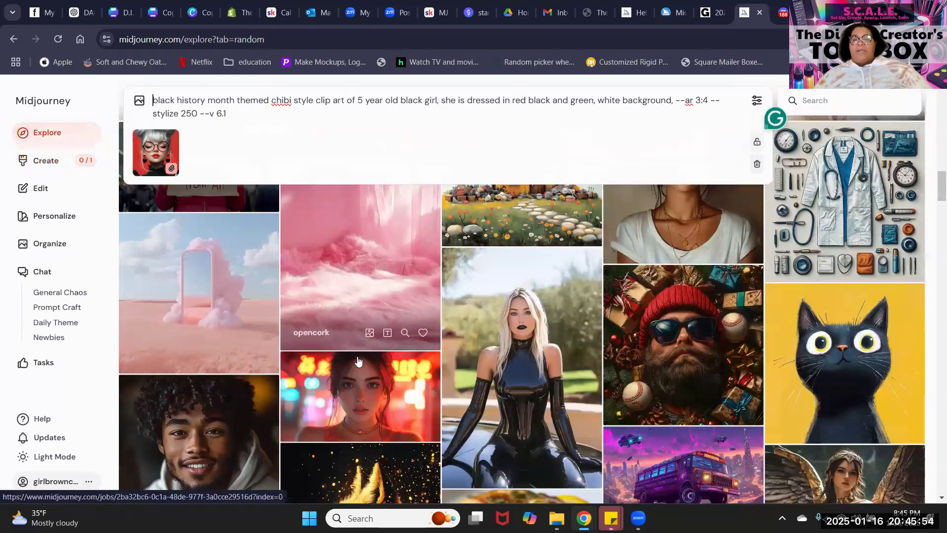
{"action": "scroll", "coordinate": [358, 362], "scroll_direction": "down", "scroll_amount": 2}
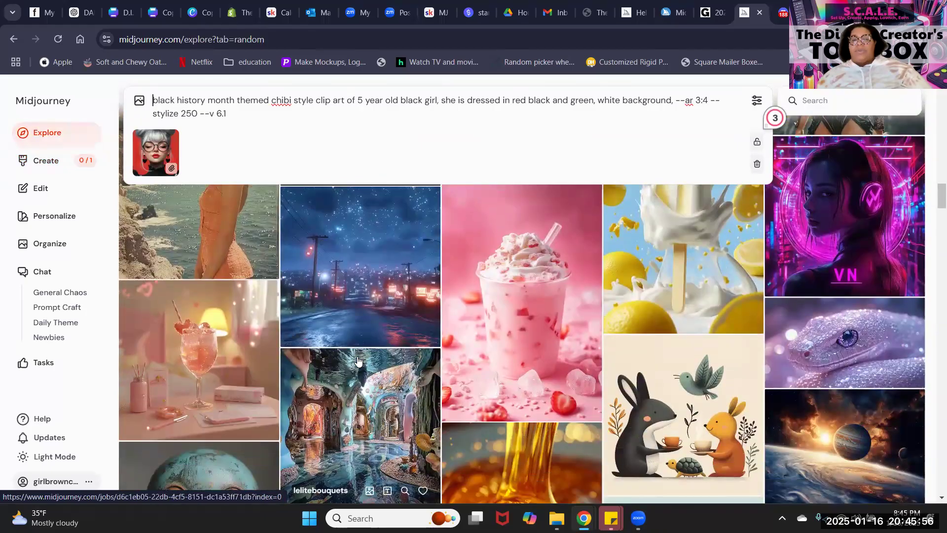
{"action": "scroll", "coordinate": [358, 361], "scroll_direction": "down", "scroll_amount": 4}
{"action": "scroll", "coordinate": [358, 361], "scroll_direction": "down", "scroll_amount": 4}
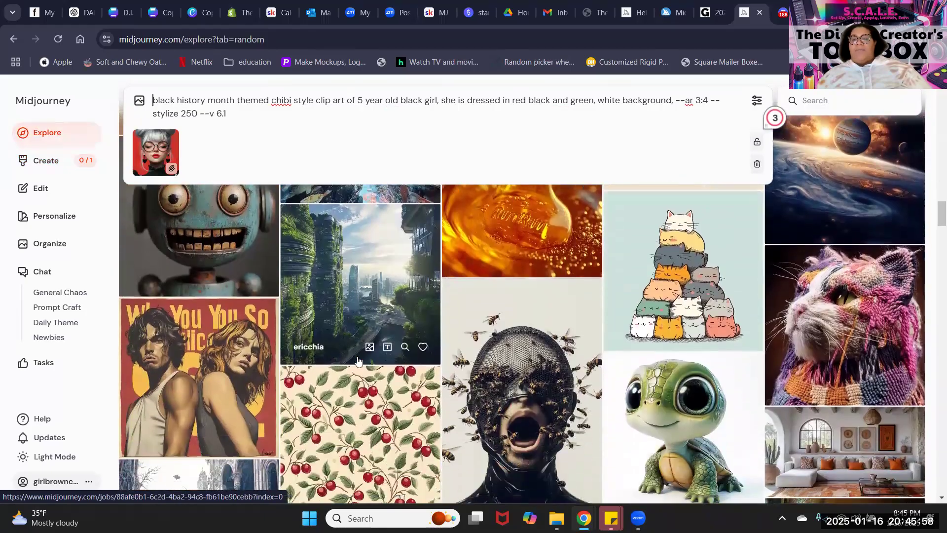
{"action": "left_click", "coordinate": [666, 269]}
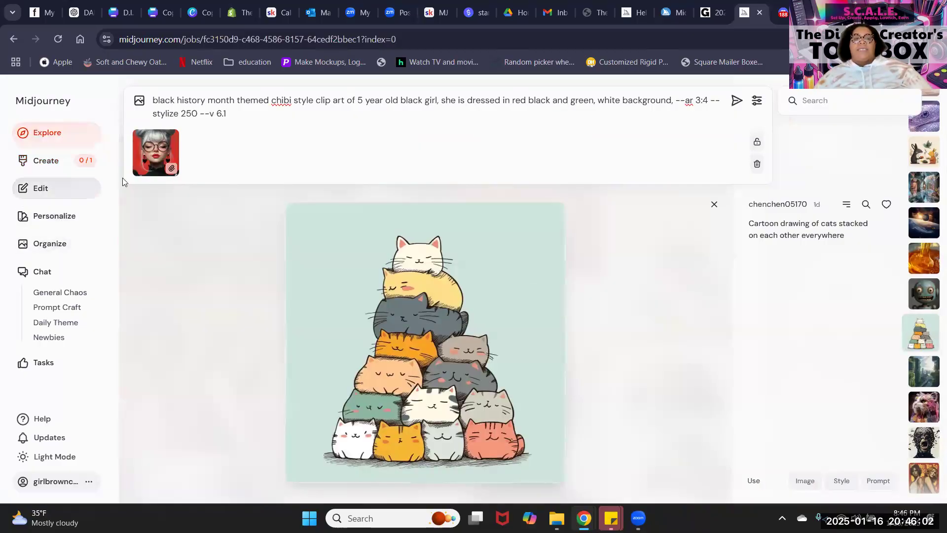
Replace the silver-haired reference with the stacked-cats drawing's style and submit the chibi prompt.
{"action": "left_click", "coordinate": [172, 137]}
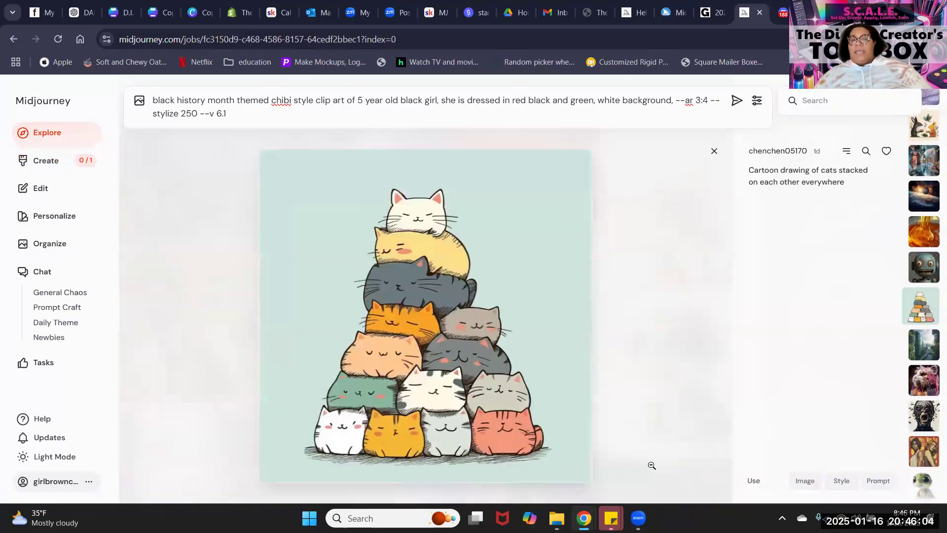
{"action": "left_click", "coordinate": [841, 480]}
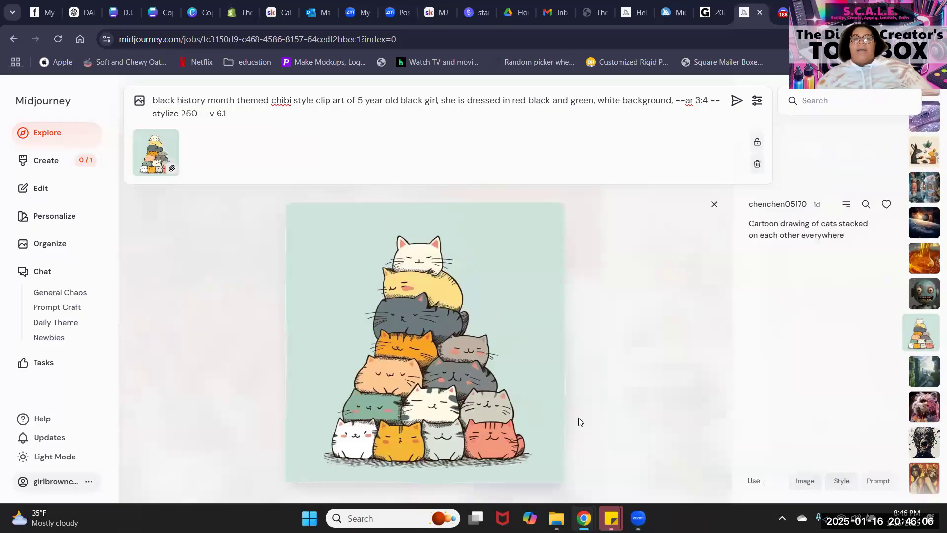
{"action": "key", "text": "Return"}
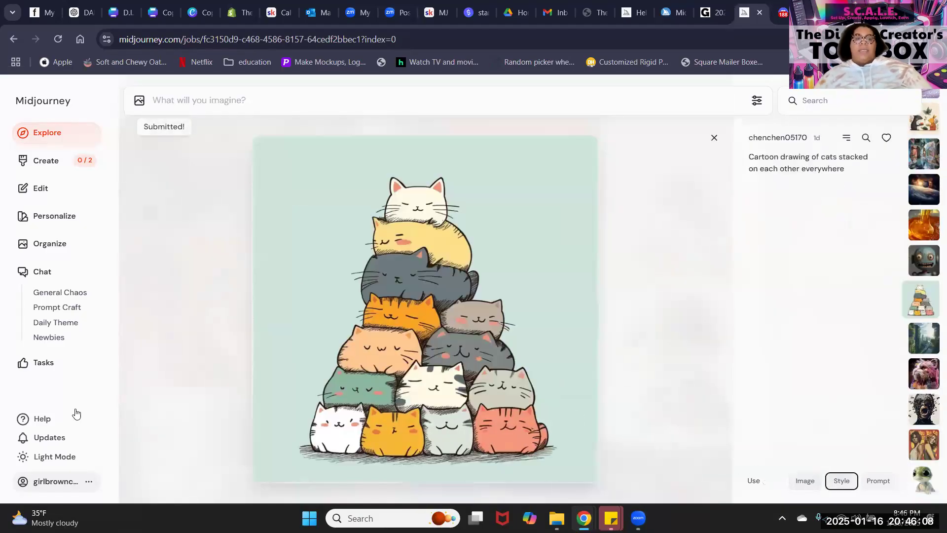
Return to the created images and compare the chibi results from the silver-haired and stacked-cats style references.
{"action": "left_click", "coordinate": [45, 160]}
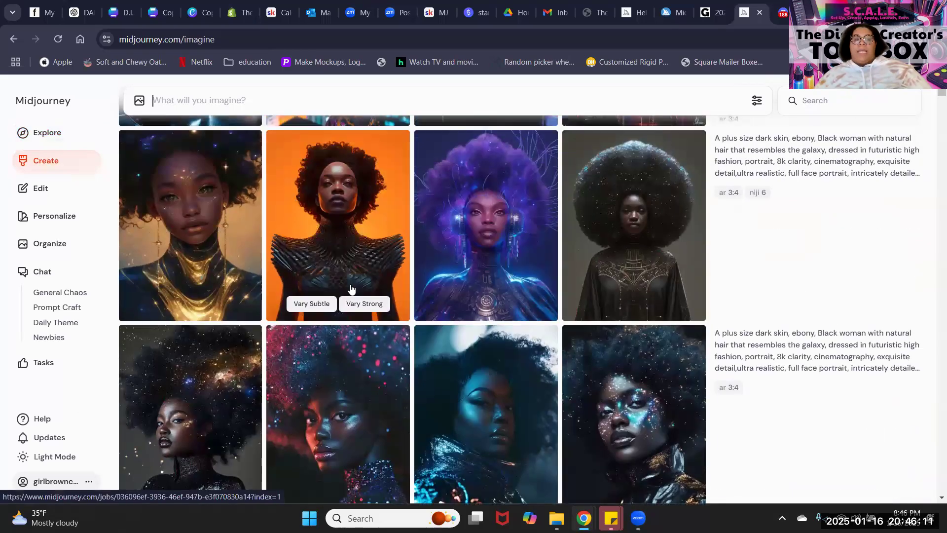
{"action": "left_click", "coordinate": [46, 160]}
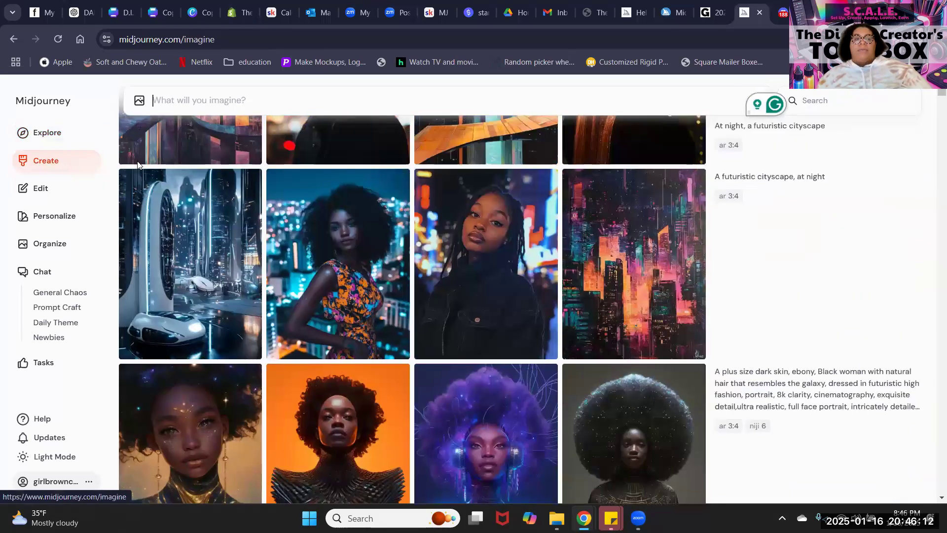
{"action": "scroll", "coordinate": [550, 444], "scroll_direction": "down", "scroll_amount": 3}
{"action": "mouse_move", "coordinate": [610, 276]}
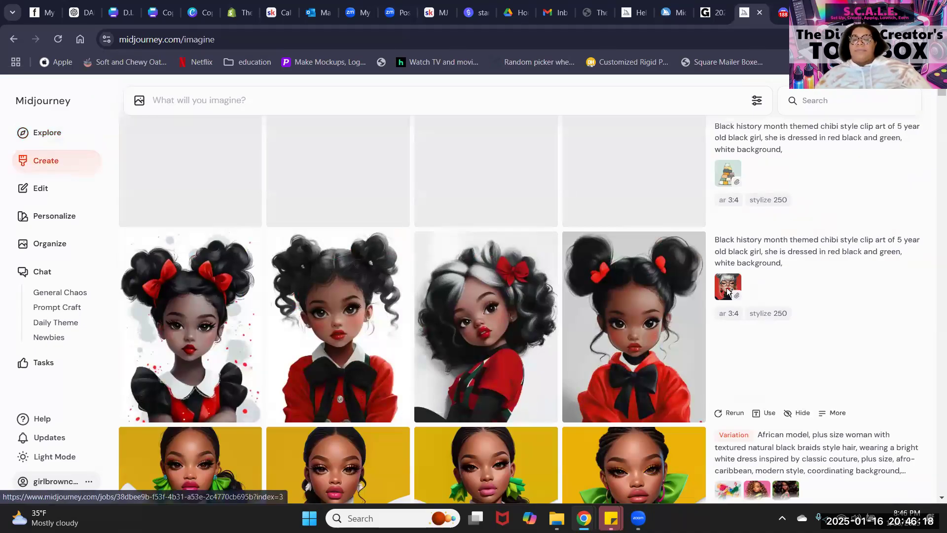
Enlarge the silver-haired-style chibi results, view their reference image, and move on to the stacked-cats-style results.
{"action": "left_click", "coordinate": [656, 380]}
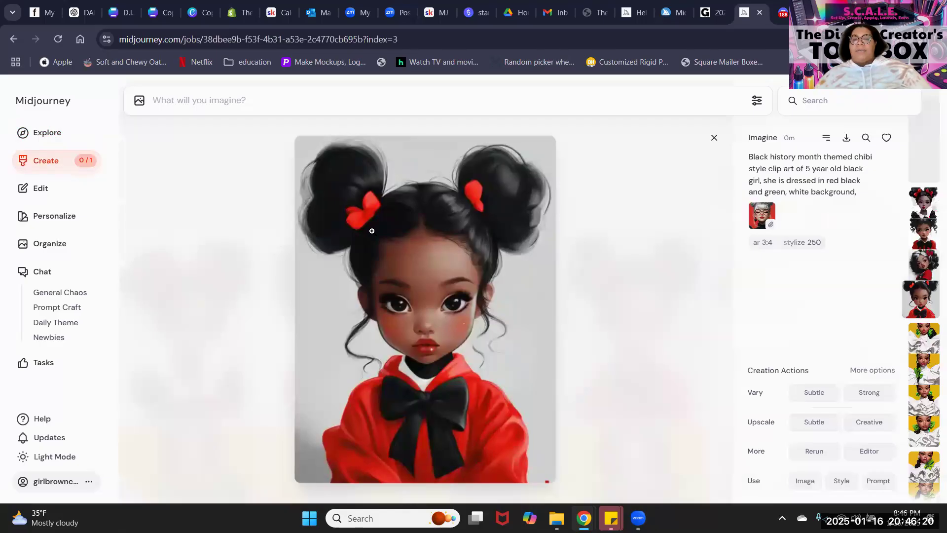
{"action": "left_click", "coordinate": [762, 216]}
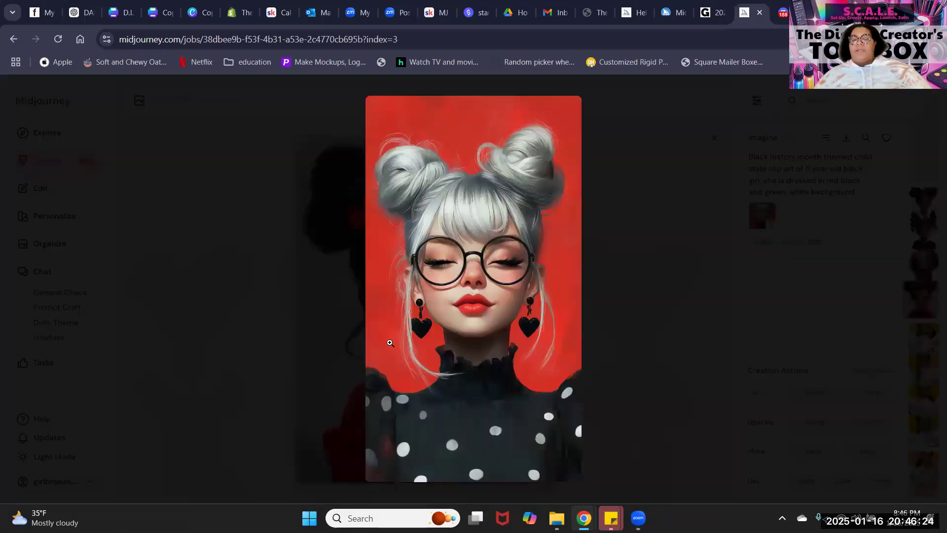
{"action": "scroll", "coordinate": [389, 343], "scroll_direction": "up", "scroll_amount": 1}
{"action": "scroll", "coordinate": [390, 342], "scroll_direction": "up", "scroll_amount": 1}
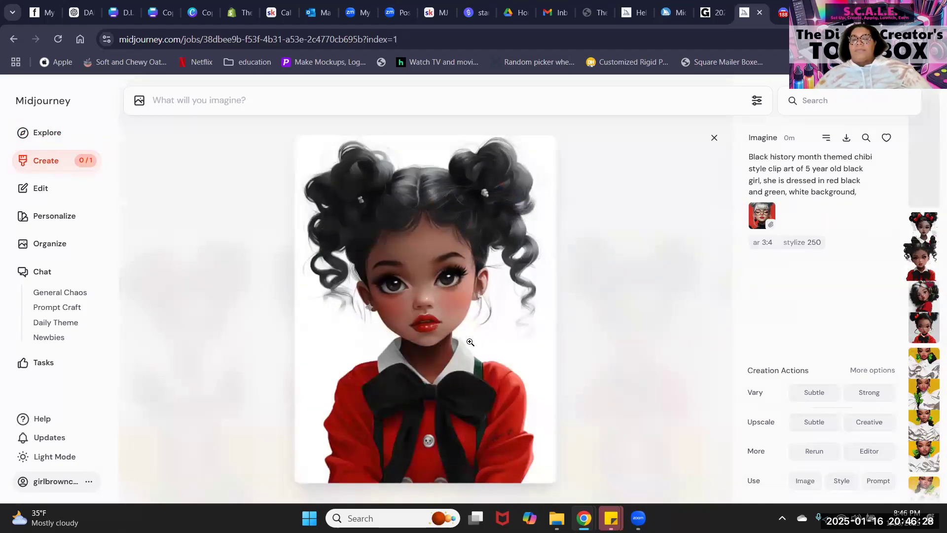
{"action": "scroll", "coordinate": [470, 342], "scroll_direction": "up", "scroll_amount": 1}
{"action": "scroll", "coordinate": [468, 343], "scroll_direction": "up", "scroll_amount": 1}
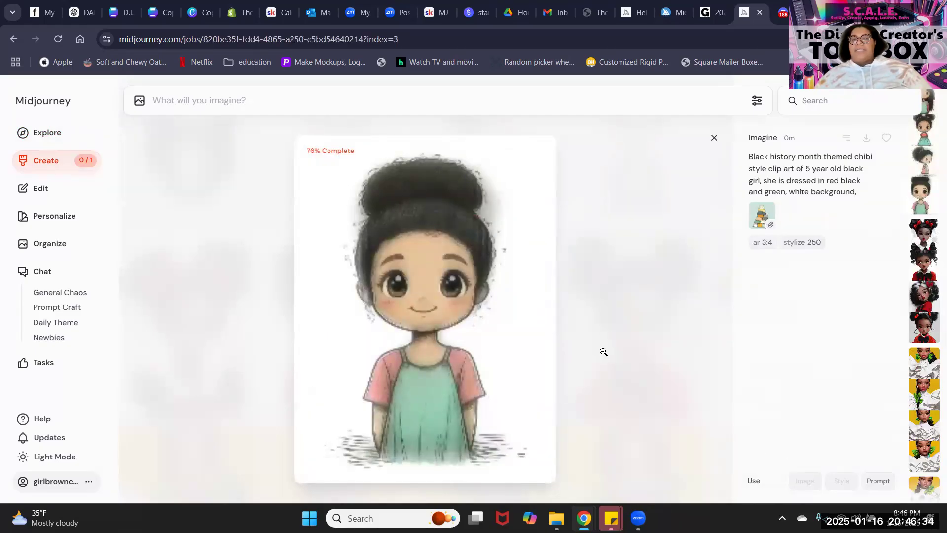
Look through the four enlarged chibi images made with the stacked-cats style reference.
{"action": "key", "text": "Left"}
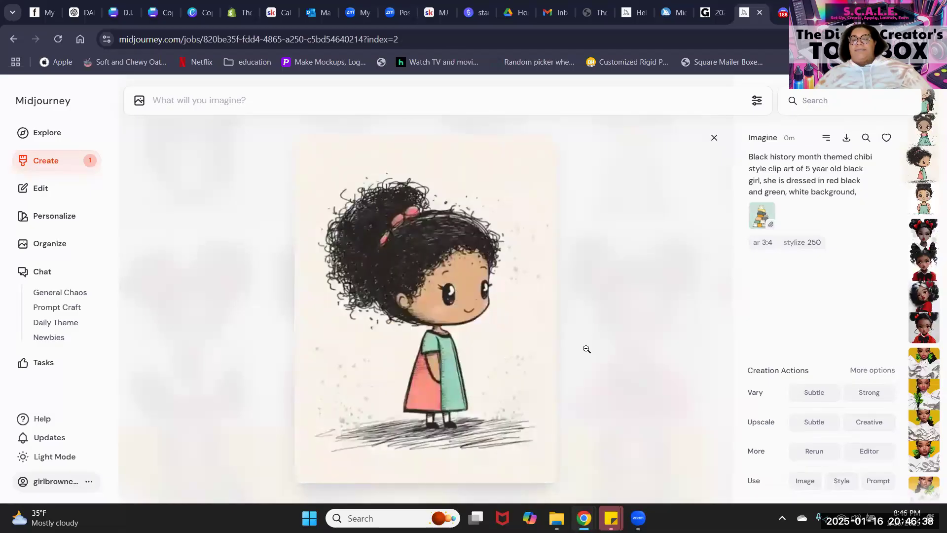
{"action": "key", "text": "Left"}
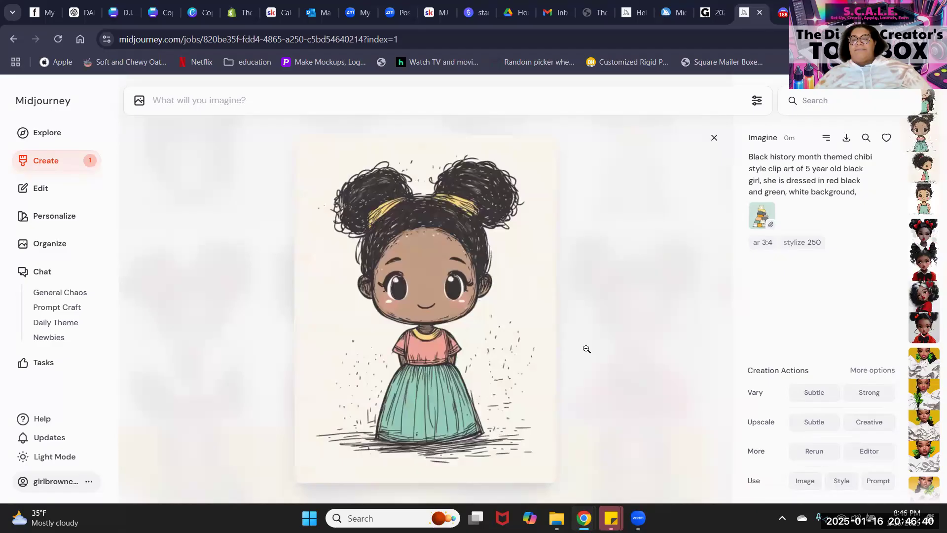
{"action": "key", "text": "Left"}
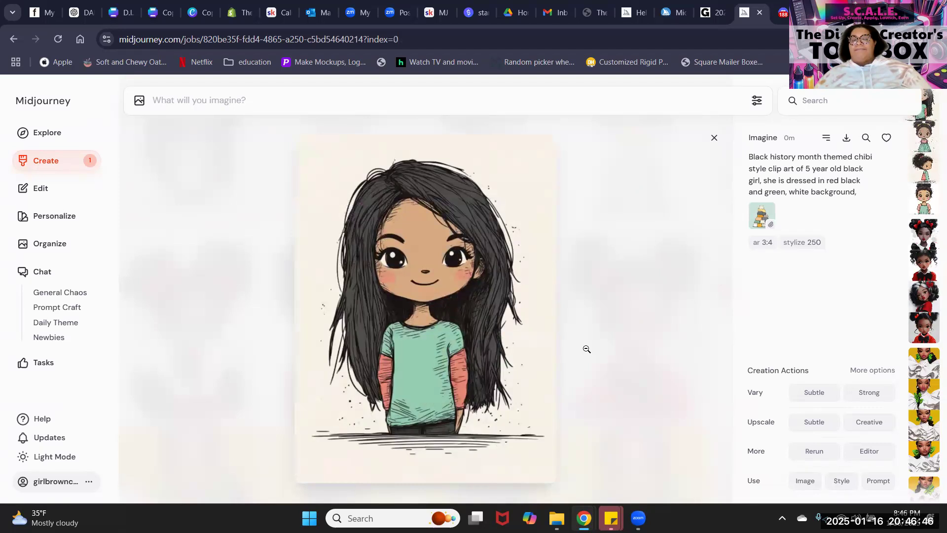
{"action": "key", "text": "Left"}
{"action": "key", "text": "Left"}
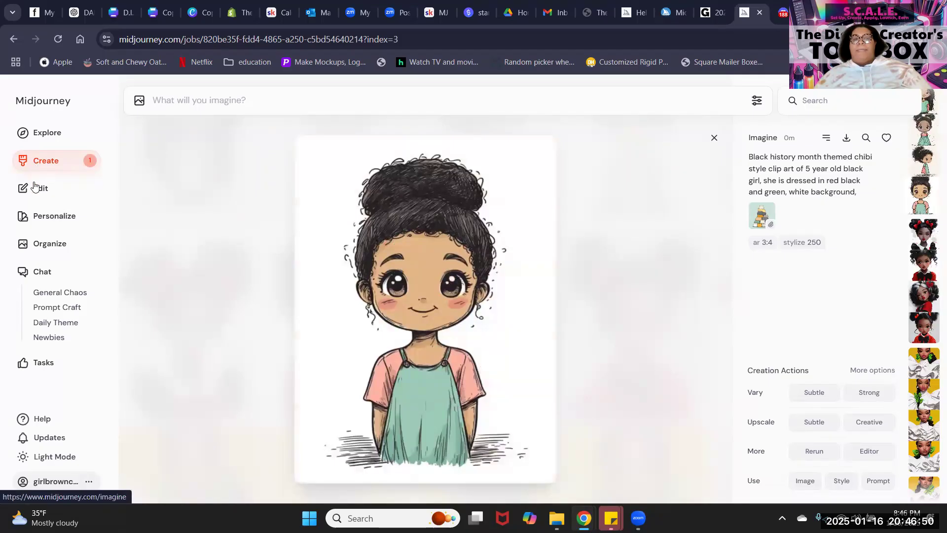
Refill the prompt bar with the chibi prompt and --ar 3:4 --stylize 250 --v 6.1, remove the stacked-cats reference, and return to Explore.
{"action": "left_click", "coordinate": [392, 100]}
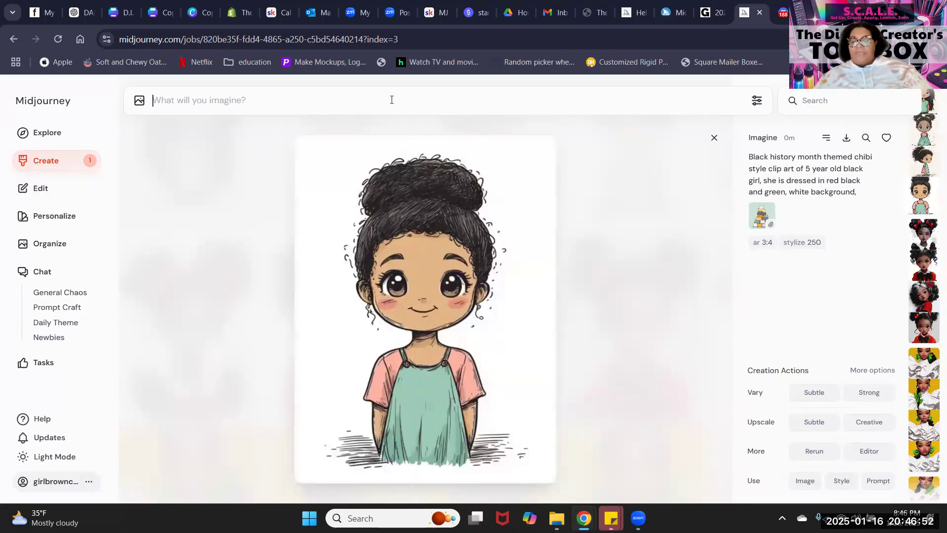
{"action": "type", "text": "black history month themed chibi style clip art of 5 year old black girl, she is dressed in red black and green, white background, --ar 3:4 --stylize 250 --v 6.1"}
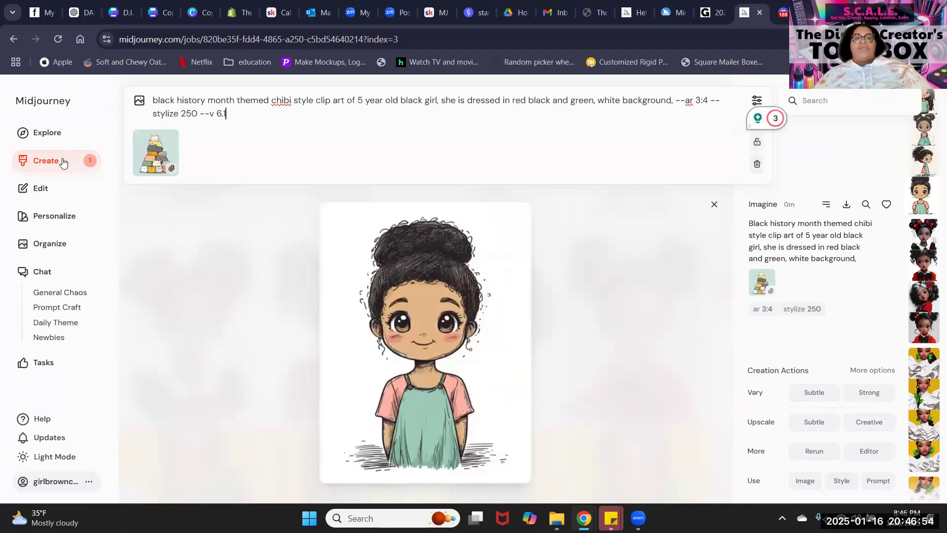
{"action": "left_click", "coordinate": [63, 161]}
{"action": "left_click", "coordinate": [62, 140]}
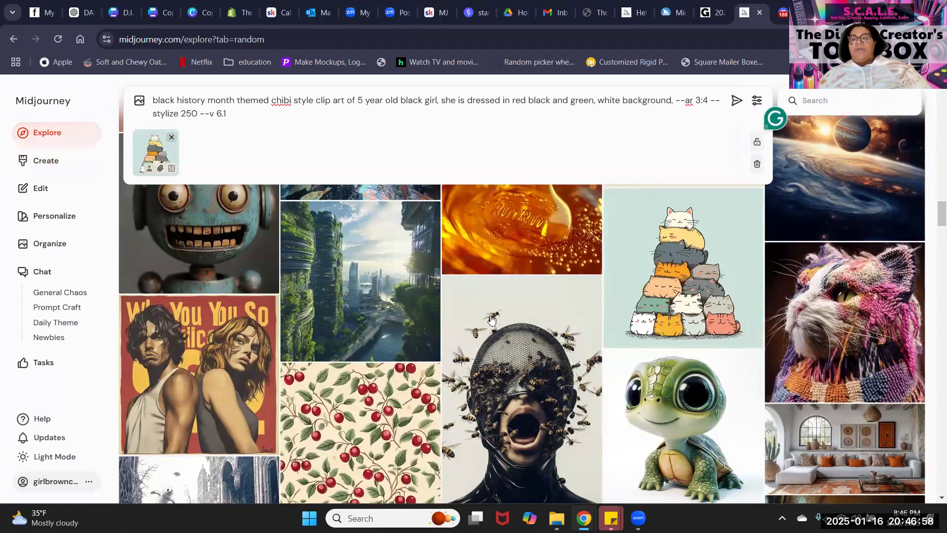
{"action": "scroll", "coordinate": [861, 254], "scroll_direction": "down", "scroll_amount": 1}
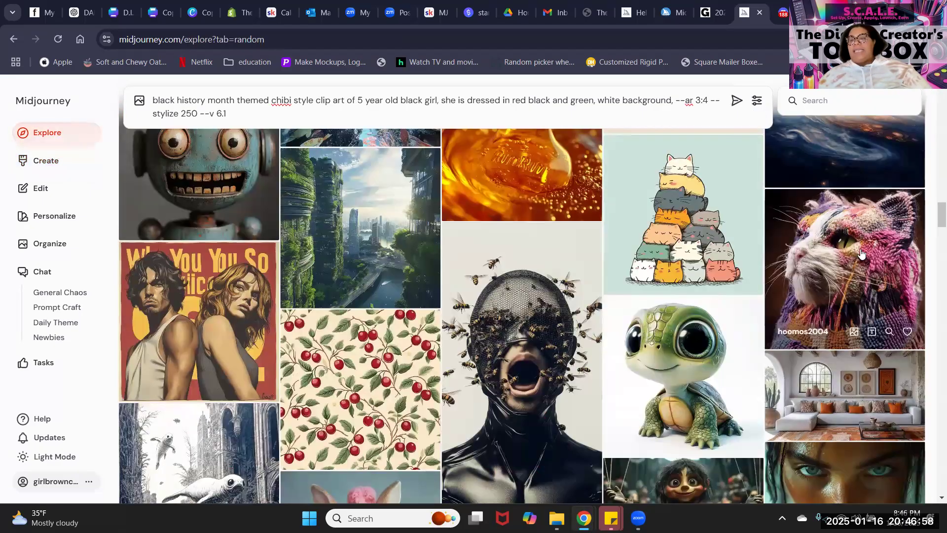
Open the colorful knitted cat image, use its style as the reference, and submit the chibi prompt.
{"action": "left_click", "coordinate": [869, 319]}
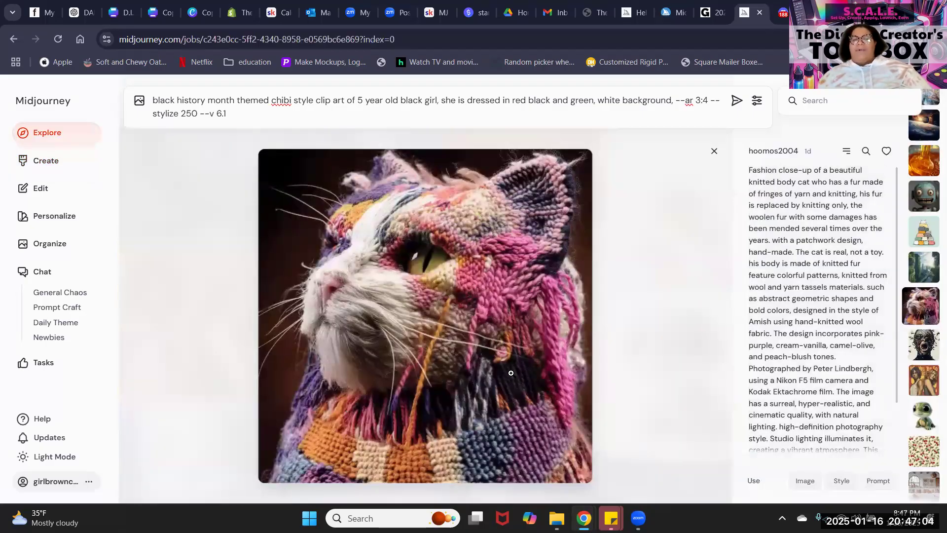
{"action": "left_click", "coordinate": [843, 481]}
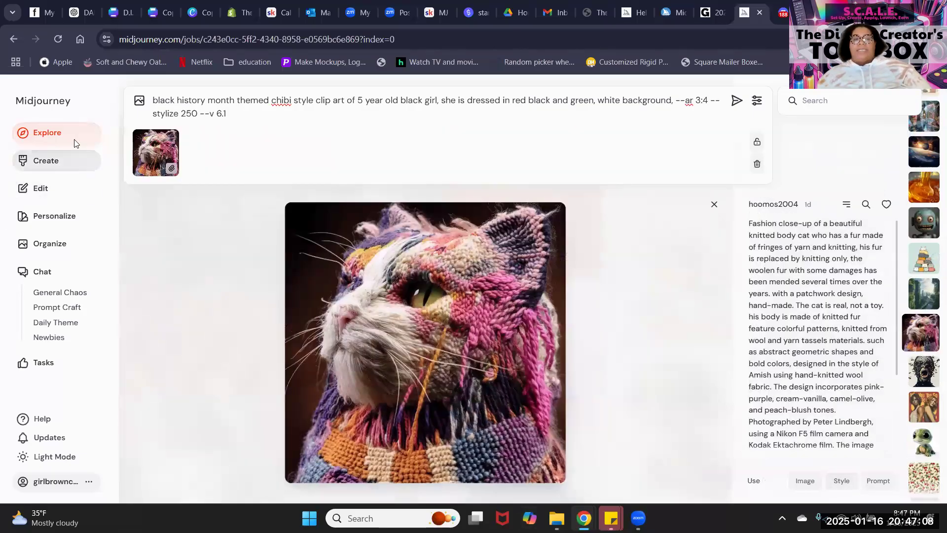
{"action": "key", "text": "Return"}
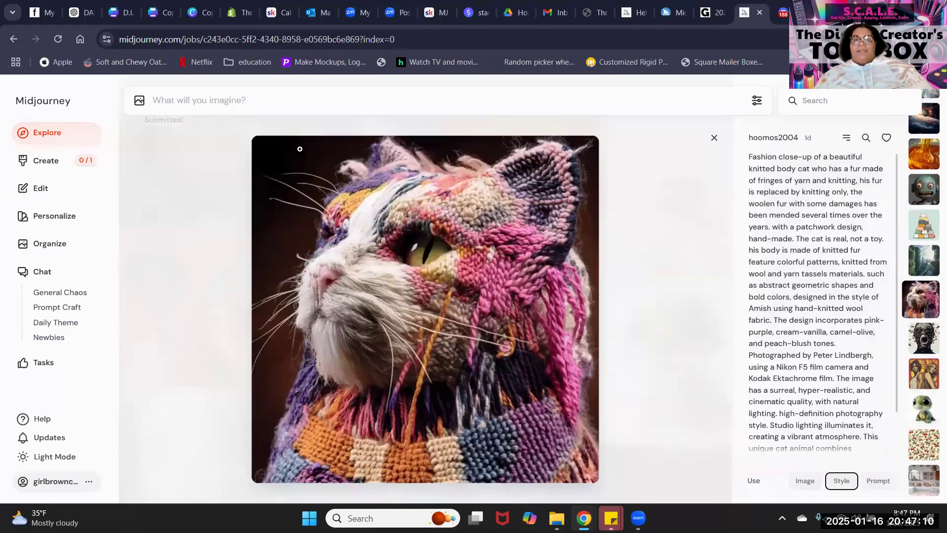
Refill the chibi prompt, replace the knitted-cat reference with the futuristic green city image's style, and submit it.
{"action": "scroll", "coordinate": [300, 149], "scroll_direction": "up", "scroll_amount": 1}
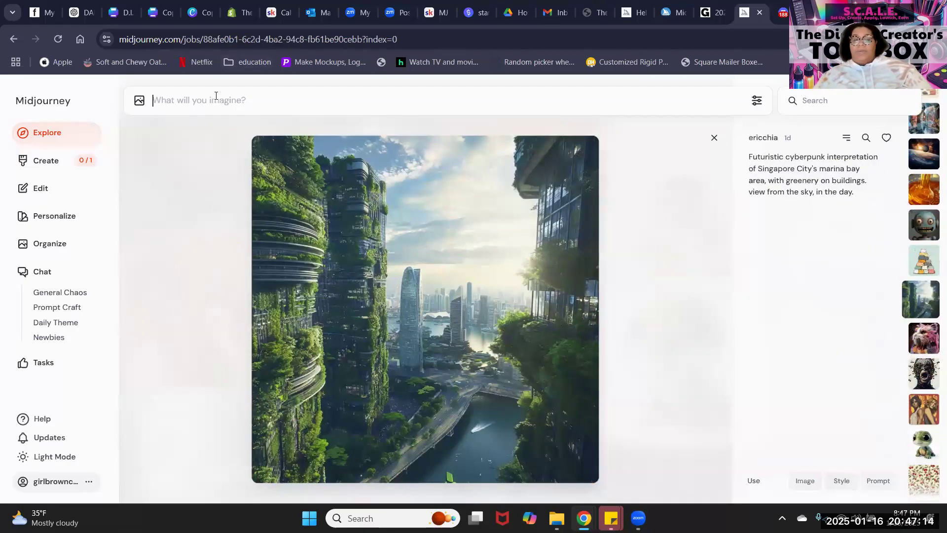
{"action": "key", "text": "Up"}
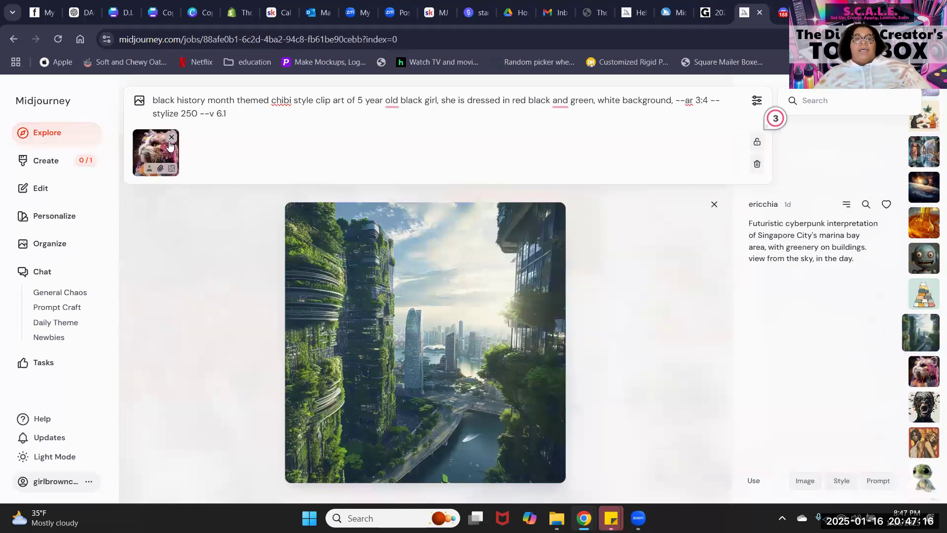
{"action": "left_click", "coordinate": [171, 138]}
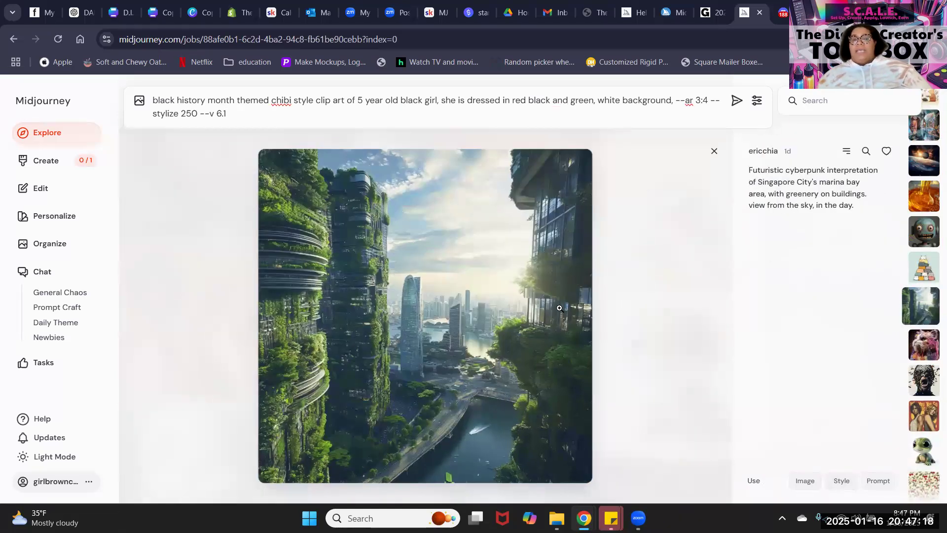
{"action": "left_click", "coordinate": [841, 481]}
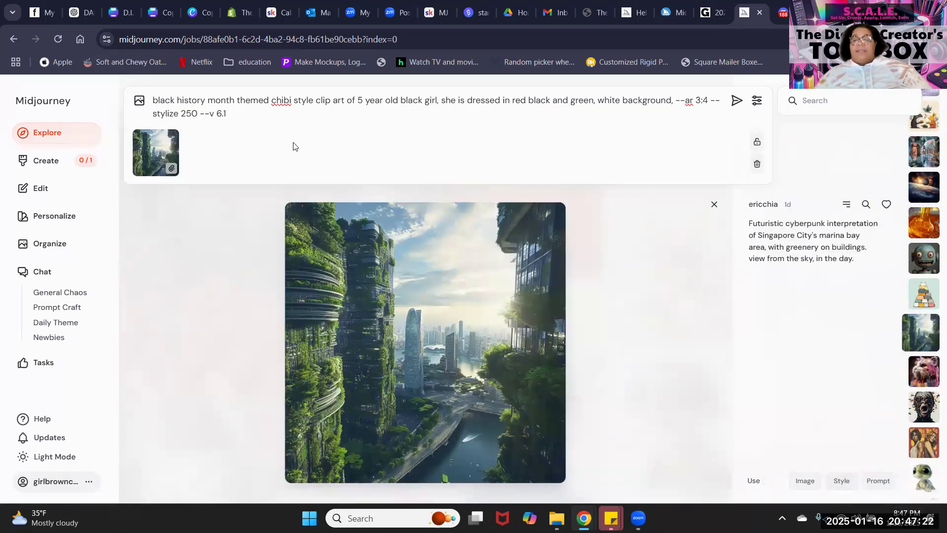
{"action": "key", "text": "Return"}
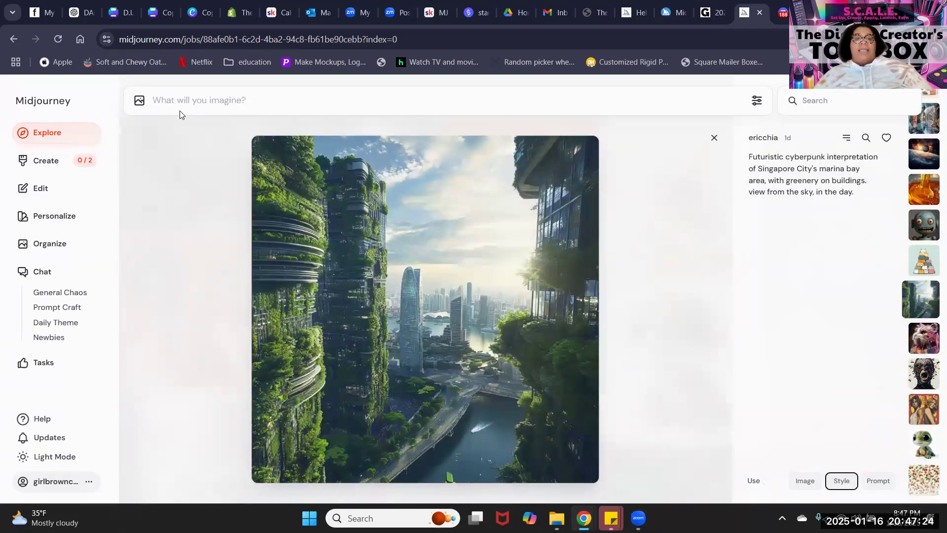
Refill the prompt bar with the chibi prompt, remove the green city reference, and return to Explore's random images.
{"action": "left_click", "coordinate": [184, 99]}
{"action": "key", "text": "Up"}
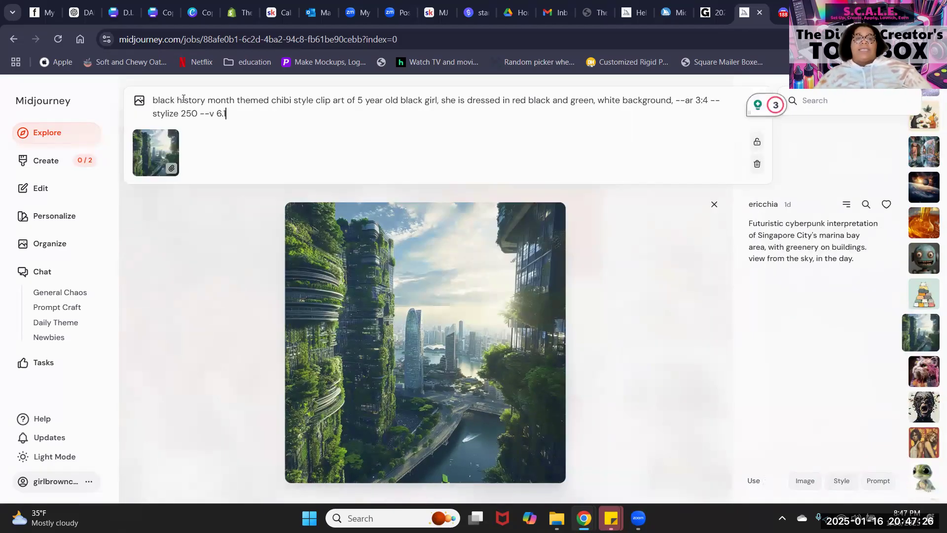
{"action": "left_click", "coordinate": [173, 137]}
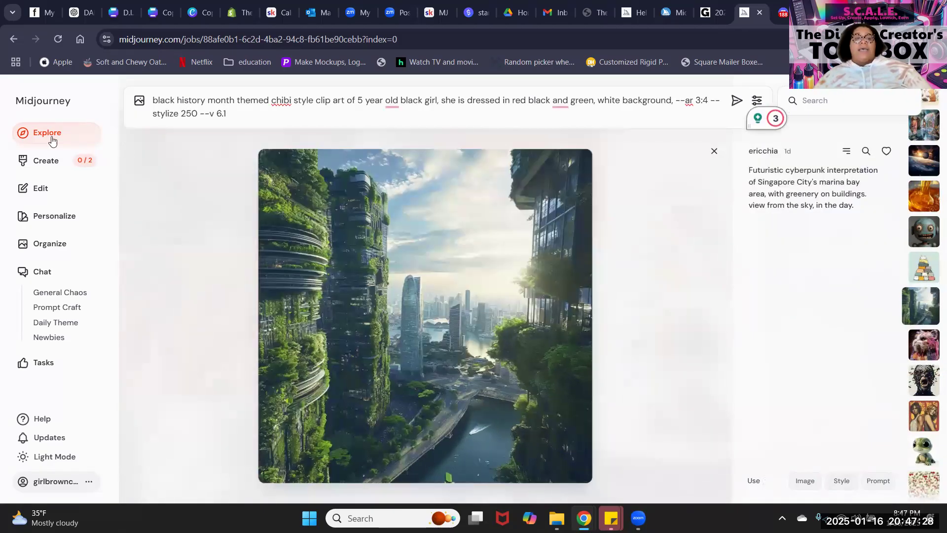
{"action": "left_click", "coordinate": [371, 141]}
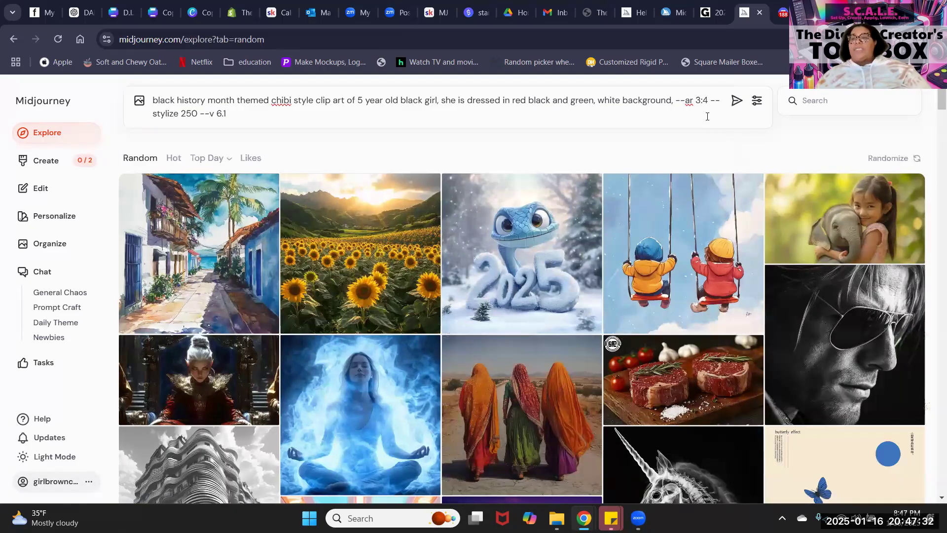
Search Explore for "neon" and browse the images for a style source.
{"action": "left_click", "coordinate": [814, 101]}
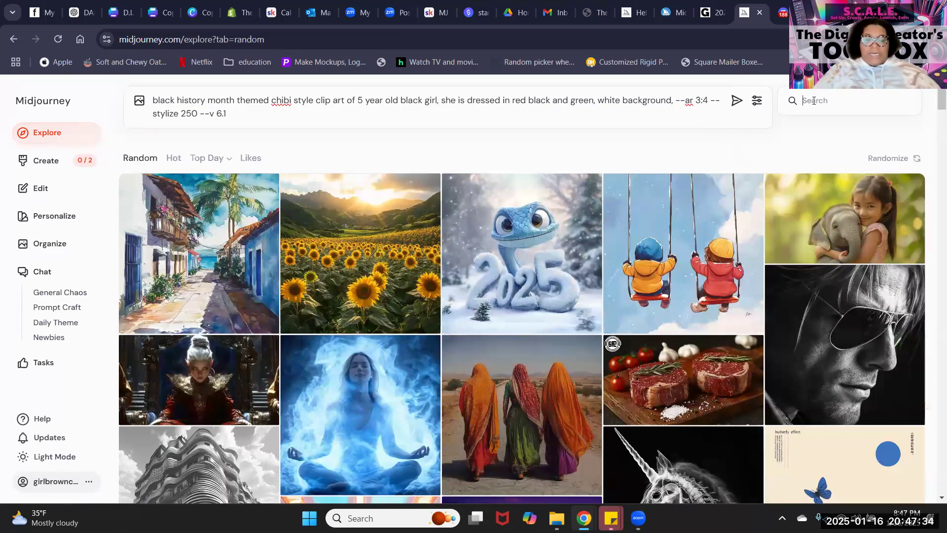
{"action": "type", "text": "neon"}
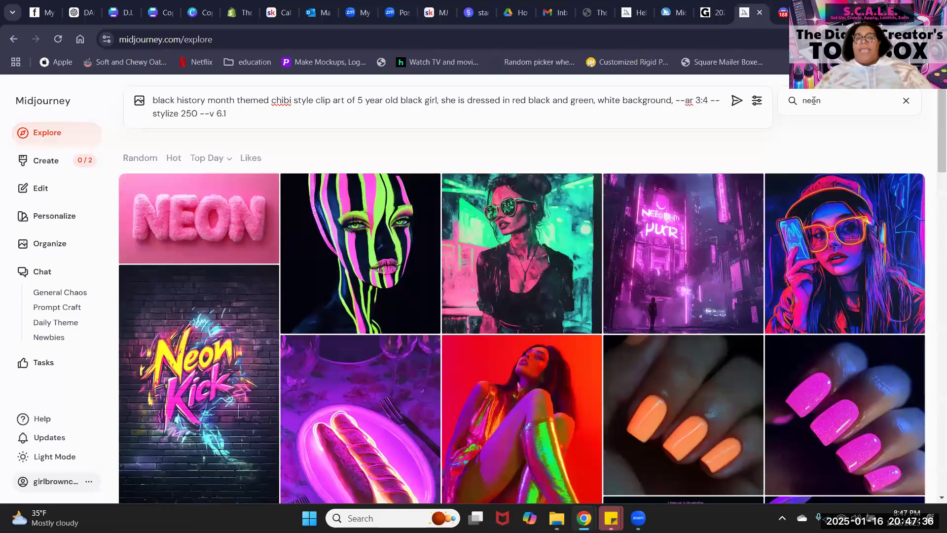
{"action": "scroll", "coordinate": [529, 368], "scroll_direction": "down", "scroll_amount": 5}
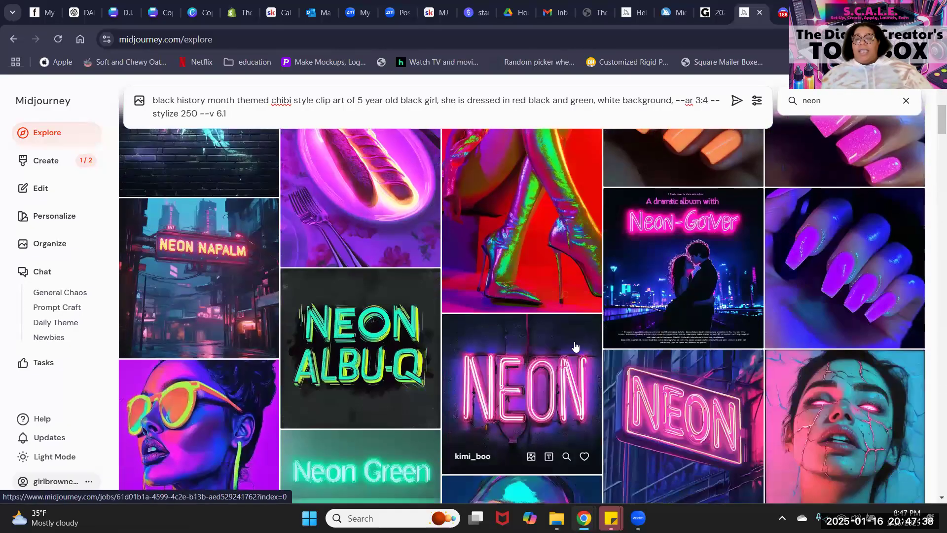
{"action": "scroll", "coordinate": [475, 415], "scroll_direction": "down", "scroll_amount": 2}
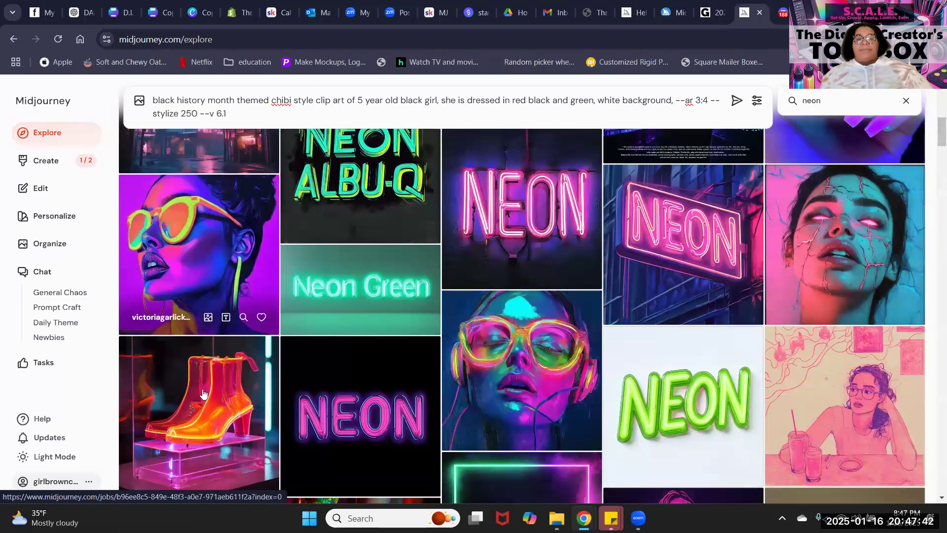
Open the glowing orange and pink neon boots image, use its style as the reference, and submit the chibi prompt.
{"action": "left_click", "coordinate": [241, 407]}
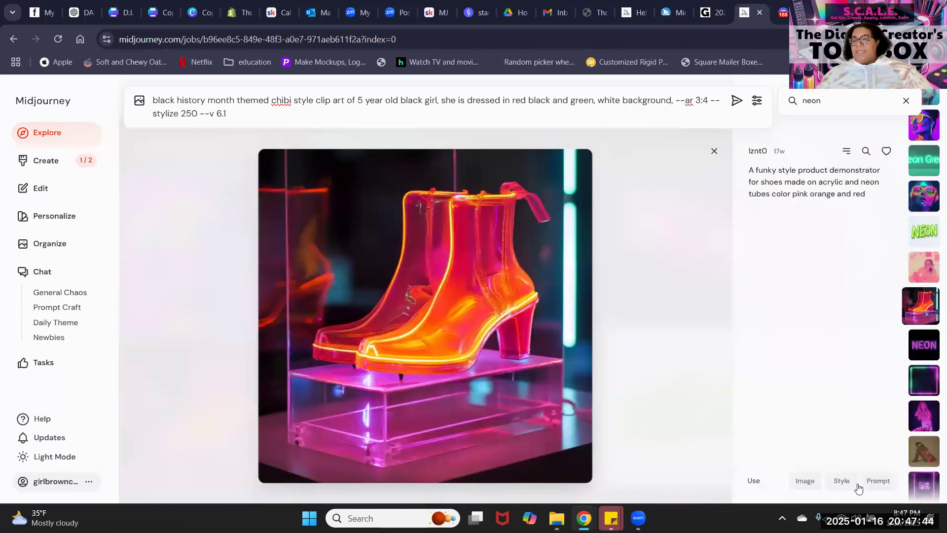
{"action": "left_click", "coordinate": [841, 481]}
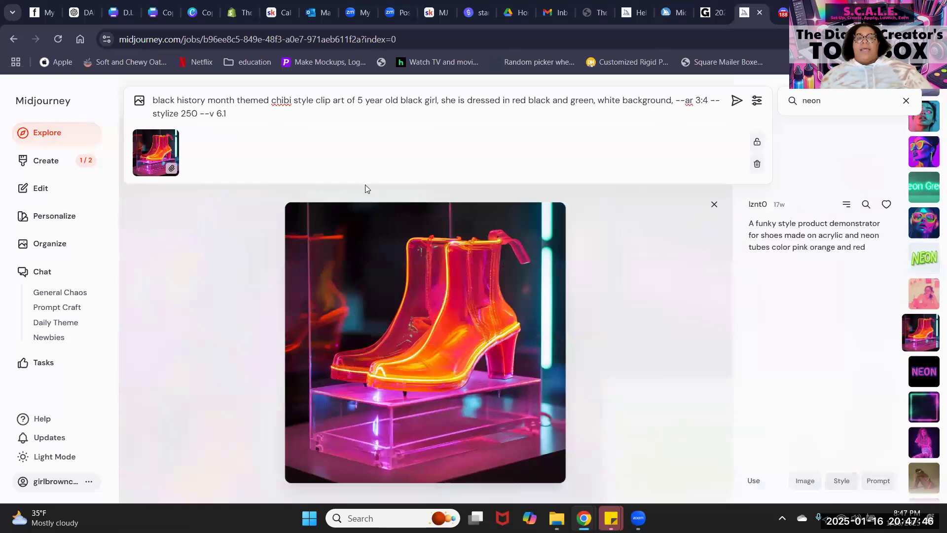
{"action": "key", "text": "Return"}
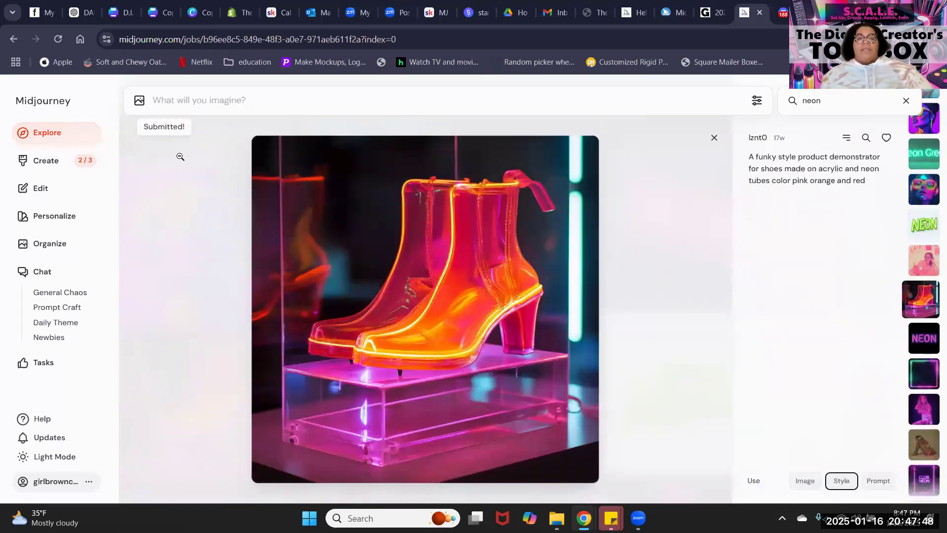
Refill the prompt bar with the chibi prompt and remove the neon boots reference image.
{"action": "left_click", "coordinate": [254, 99]}
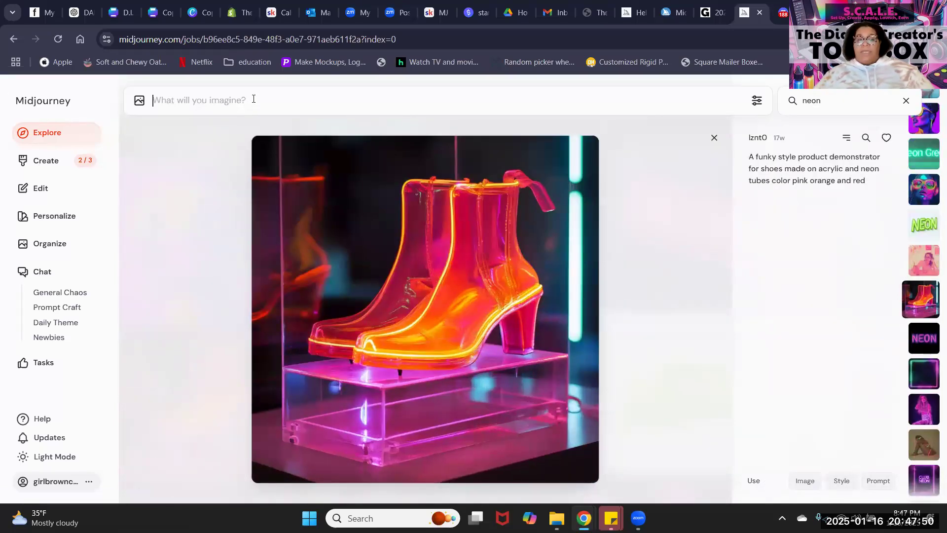
{"action": "key", "text": "Up"}
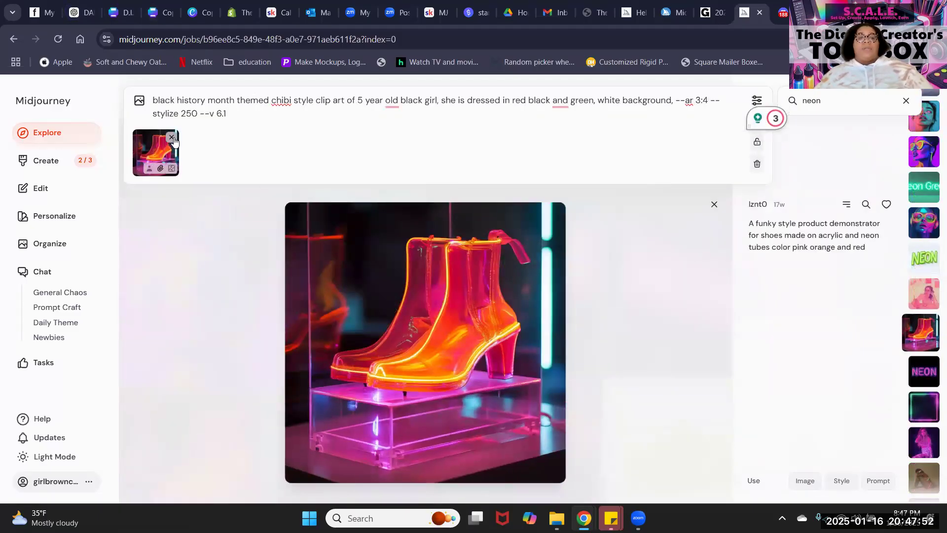
{"action": "left_click", "coordinate": [172, 137]}
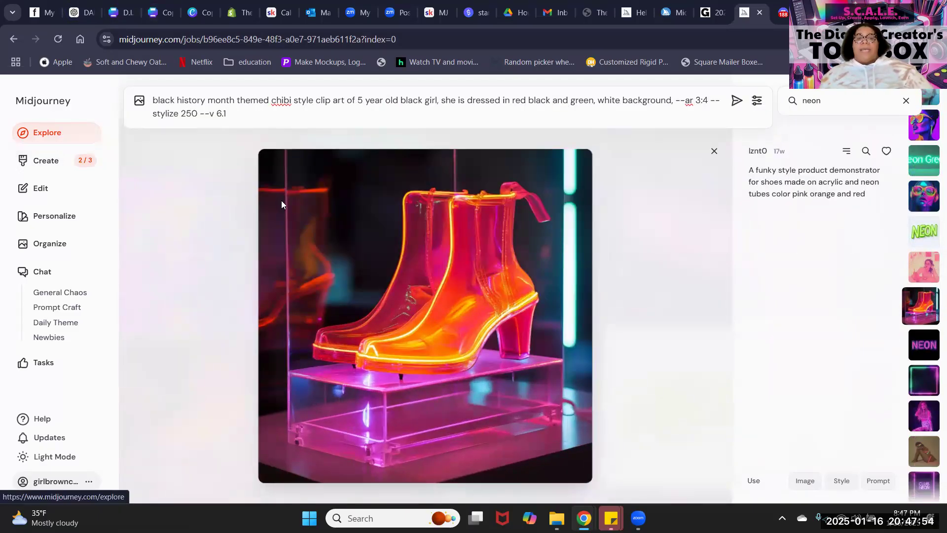
Load a fresh set of random Explore images and browse them for another style source.
{"action": "scroll", "coordinate": [274, 261], "scroll_direction": "down", "scroll_amount": 15}
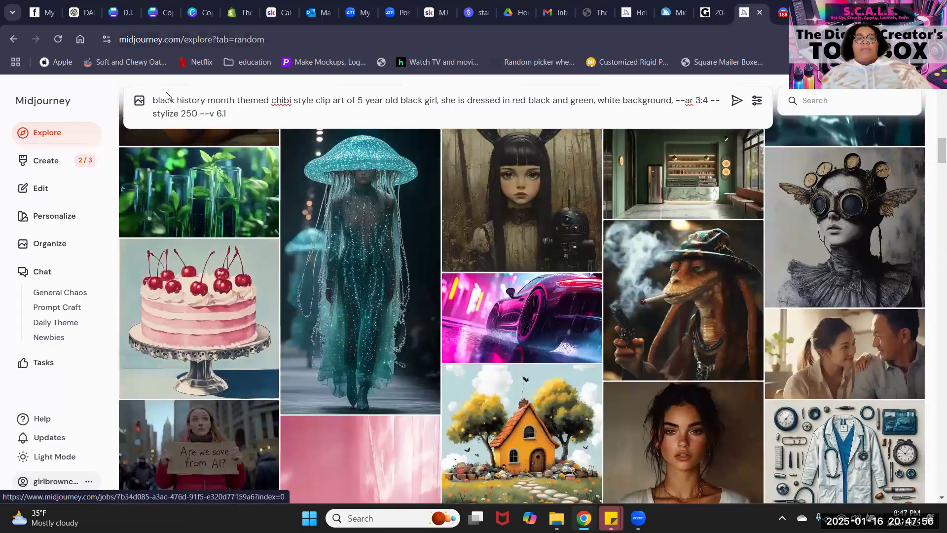
{"action": "scroll", "coordinate": [168, 198], "scroll_direction": "up", "scroll_amount": 5}
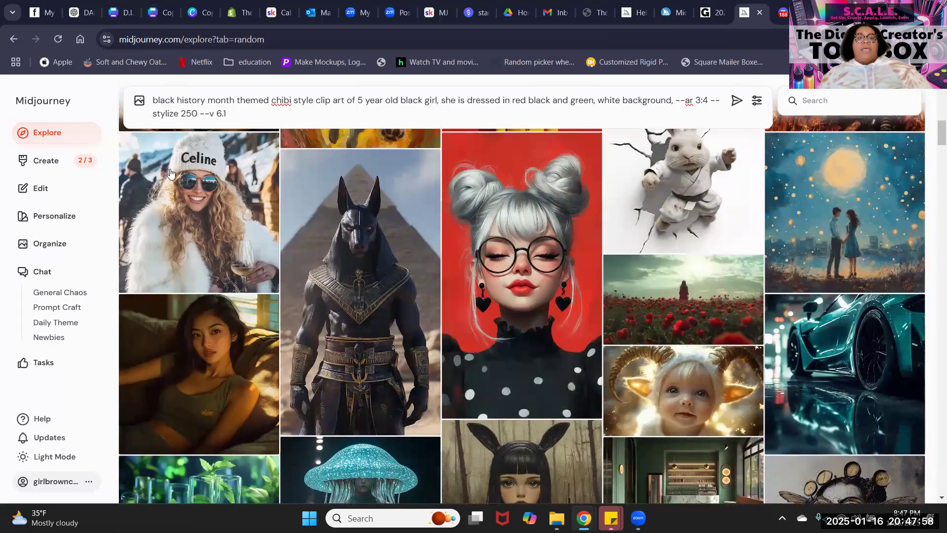
{"action": "scroll", "coordinate": [169, 173], "scroll_direction": "up", "scroll_amount": 10}
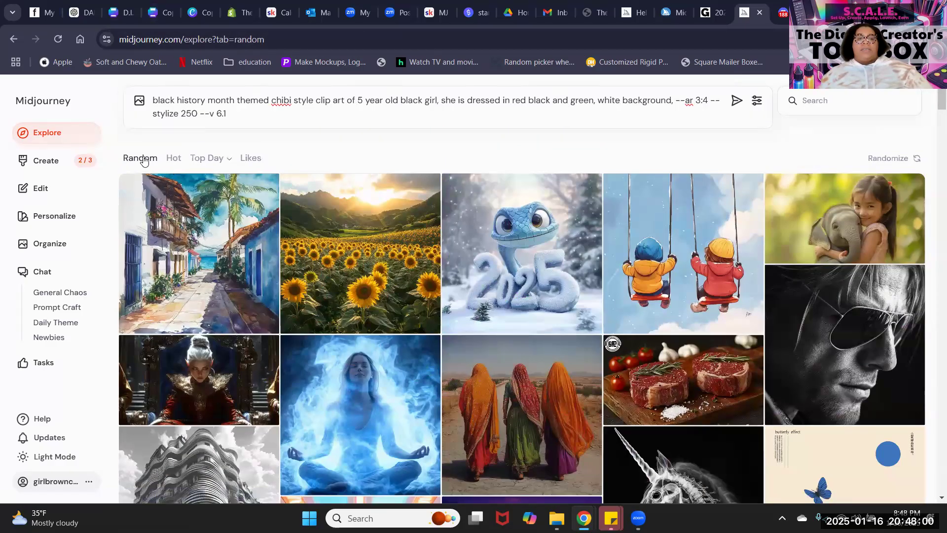
{"action": "left_click", "coordinate": [144, 162]}
{"action": "scroll", "coordinate": [380, 261], "scroll_direction": "down", "scroll_amount": 5}
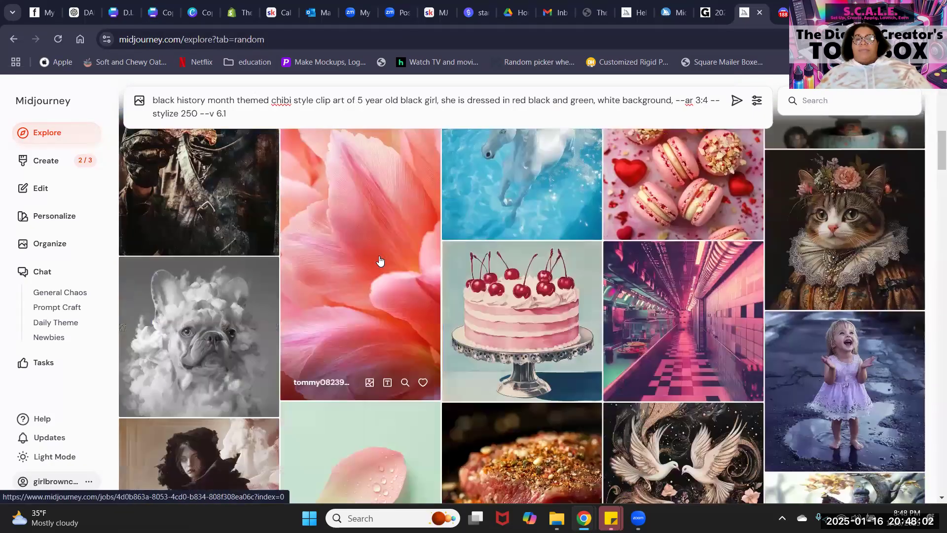
{"action": "scroll", "coordinate": [379, 261], "scroll_direction": "down", "scroll_amount": 10}
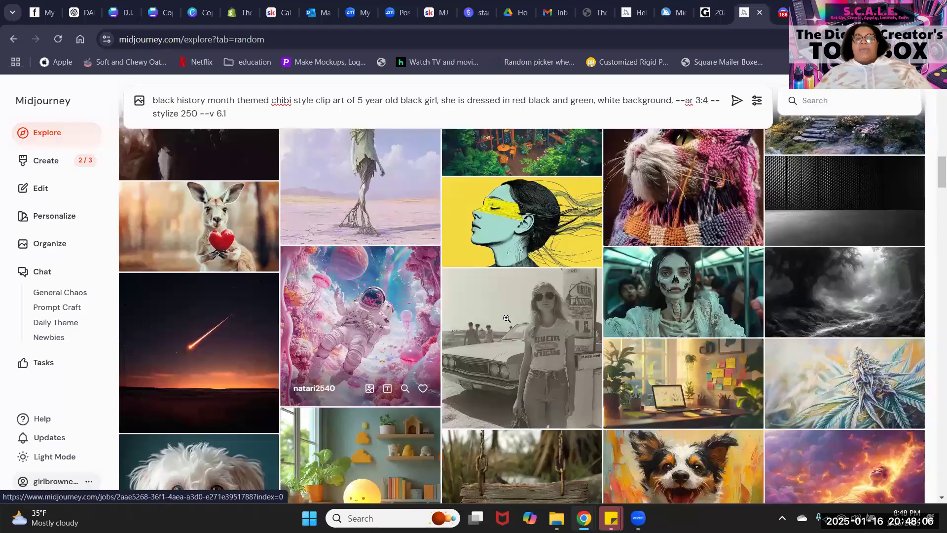
Open the pink astronaut and jellyfish image, use its style as the reference, and submit the chibi prompt.
{"action": "left_click", "coordinate": [369, 297]}
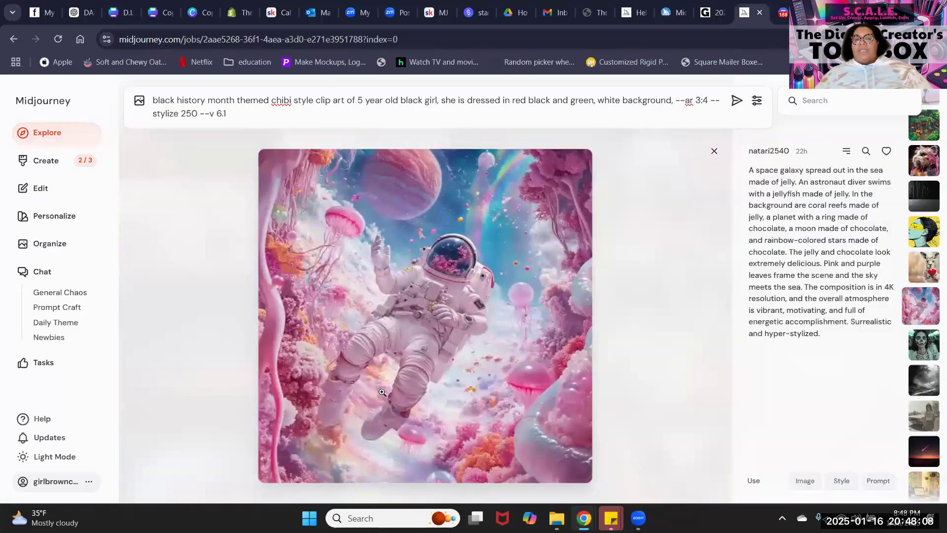
{"action": "left_click", "coordinate": [841, 481]}
{"action": "key", "text": "Return"}
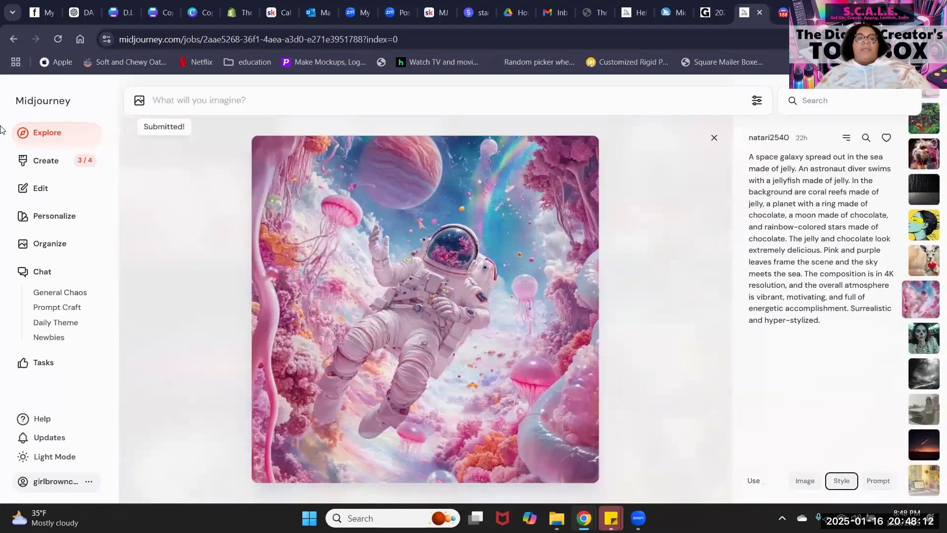
Go to the Create page's results and view the knitted-style chibi images at full size.
{"action": "left_click", "coordinate": [62, 162]}
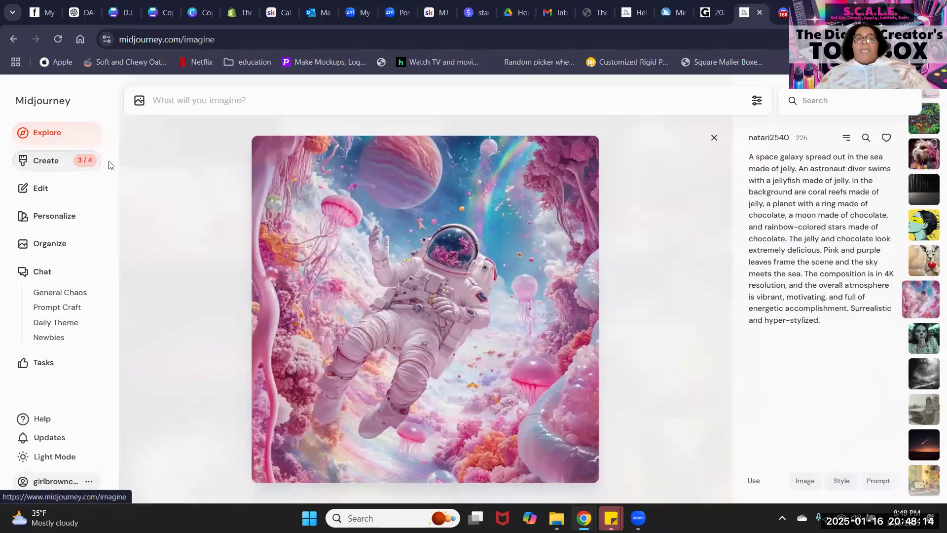
{"action": "scroll", "coordinate": [387, 416], "scroll_direction": "down", "scroll_amount": 4}
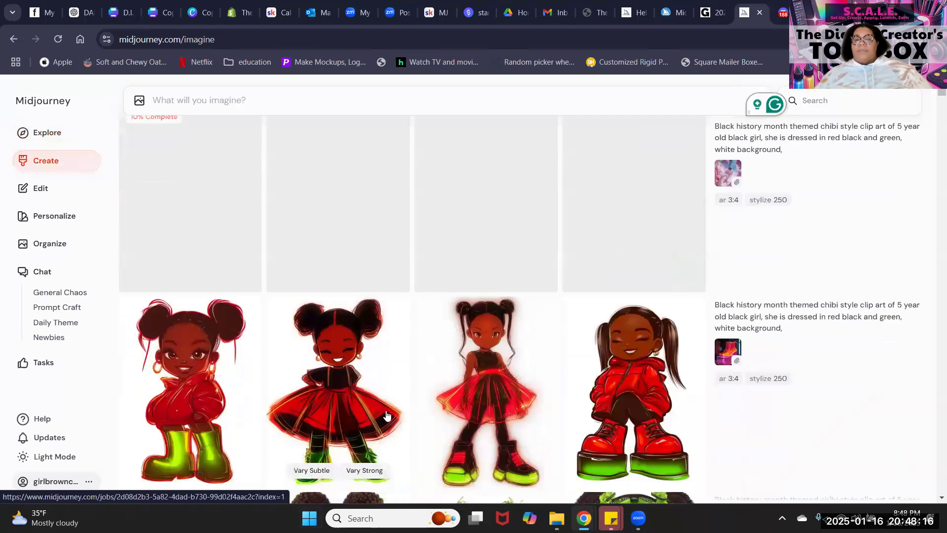
{"action": "scroll", "coordinate": [387, 416], "scroll_direction": "down", "scroll_amount": 8}
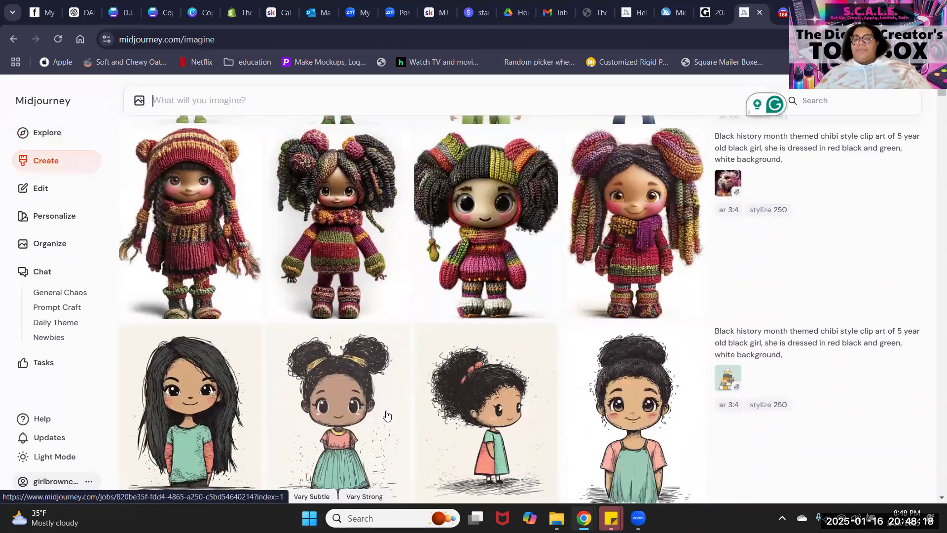
{"action": "scroll", "coordinate": [387, 416], "scroll_direction": "up", "scroll_amount": 1}
{"action": "left_click", "coordinate": [623, 255]}
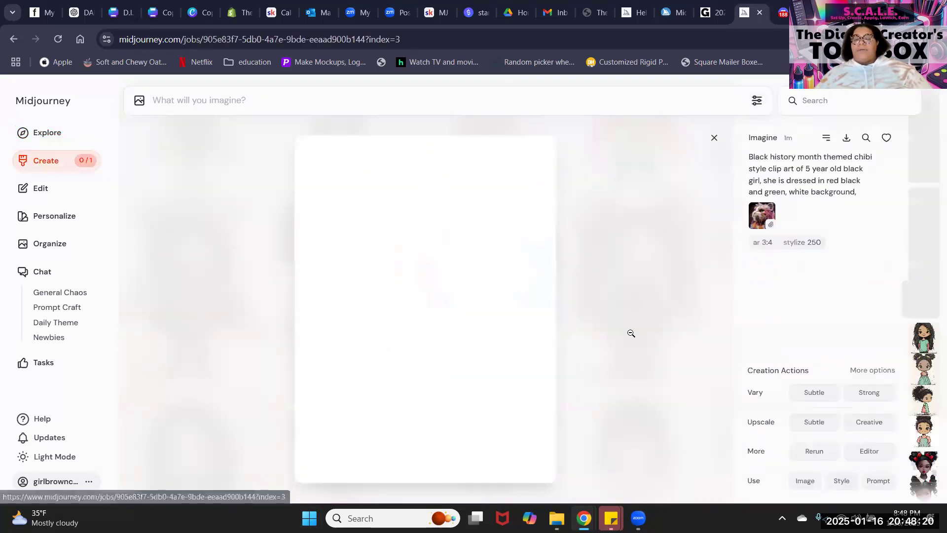
{"action": "scroll", "coordinate": [547, 352], "scroll_direction": "up", "scroll_amount": 1}
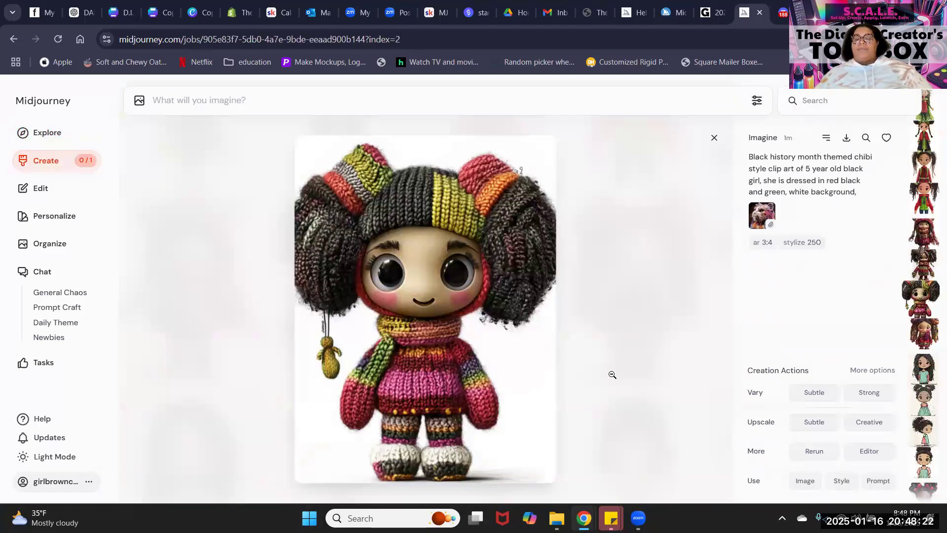
{"action": "scroll", "coordinate": [612, 375], "scroll_direction": "up", "scroll_amount": 1}
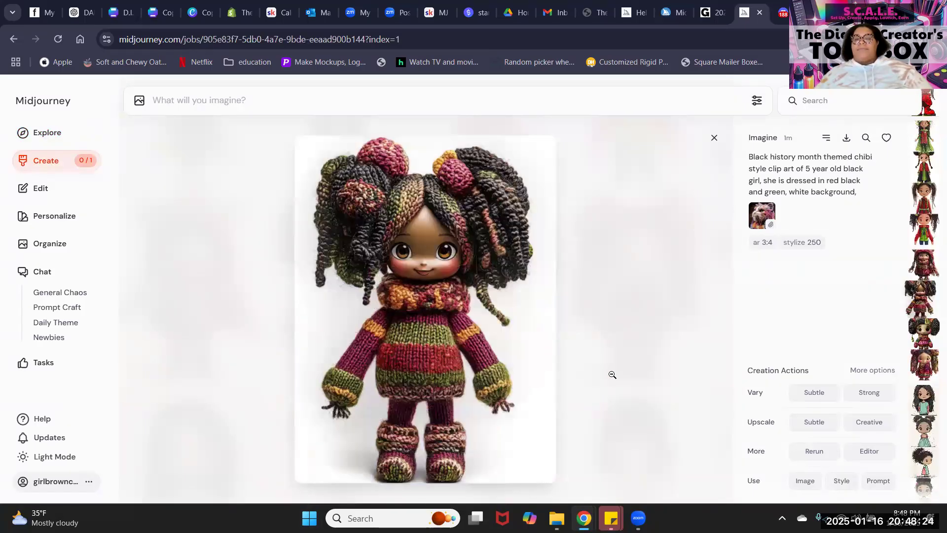
{"action": "scroll", "coordinate": [612, 375], "scroll_direction": "up", "scroll_amount": 1}
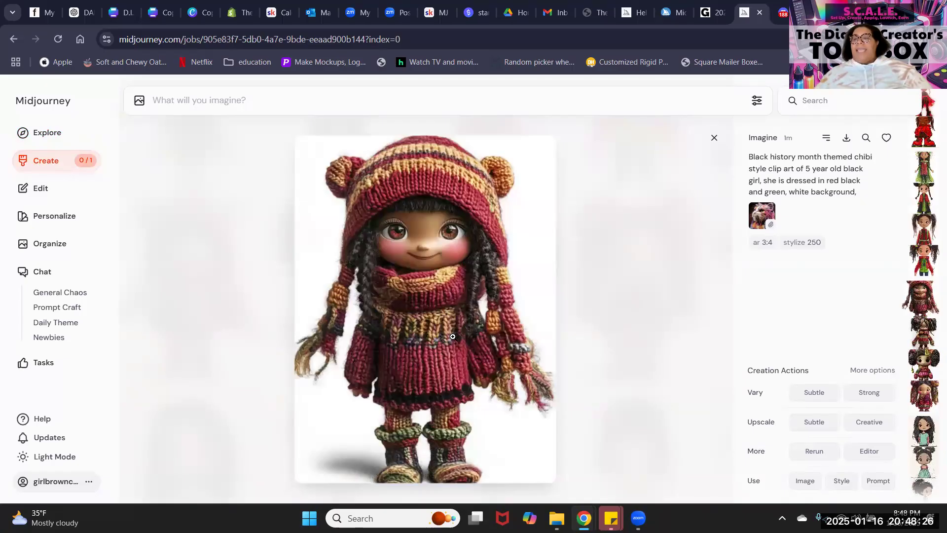
View the chibi images styled after the green city and the neon boots one by one.
{"action": "scroll", "coordinate": [453, 336], "scroll_direction": "up", "scroll_amount": 1}
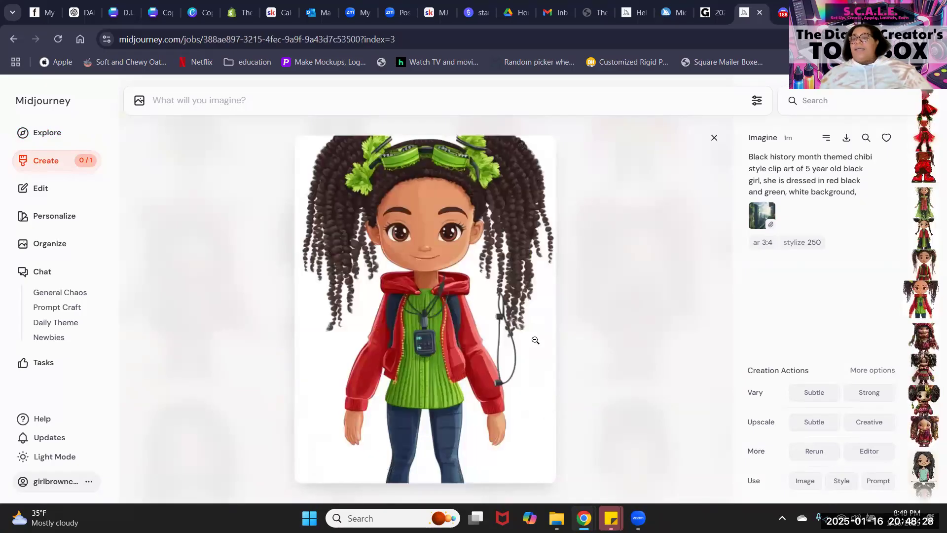
{"action": "scroll", "coordinate": [611, 343], "scroll_direction": "up", "scroll_amount": 1}
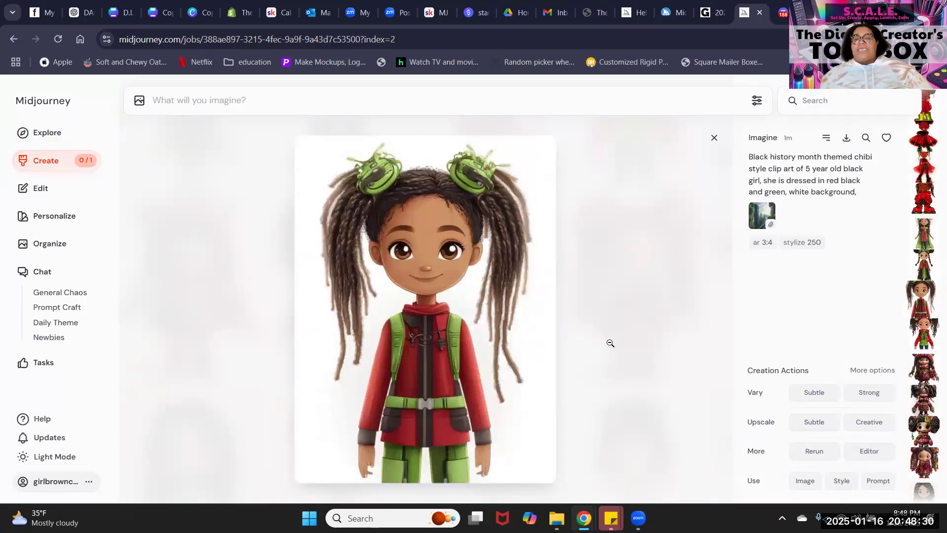
{"action": "scroll", "coordinate": [610, 342], "scroll_direction": "up", "scroll_amount": 1}
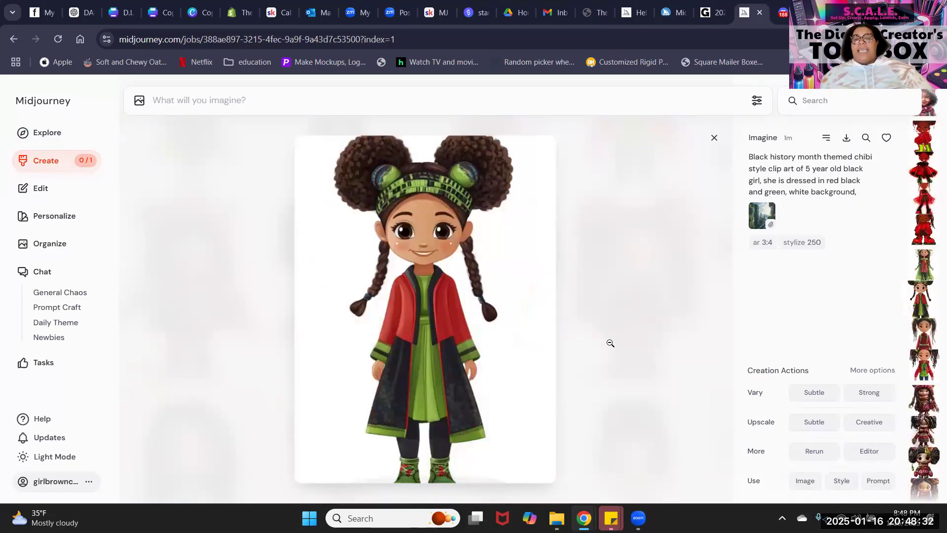
{"action": "scroll", "coordinate": [611, 342], "scroll_direction": "up", "scroll_amount": 1}
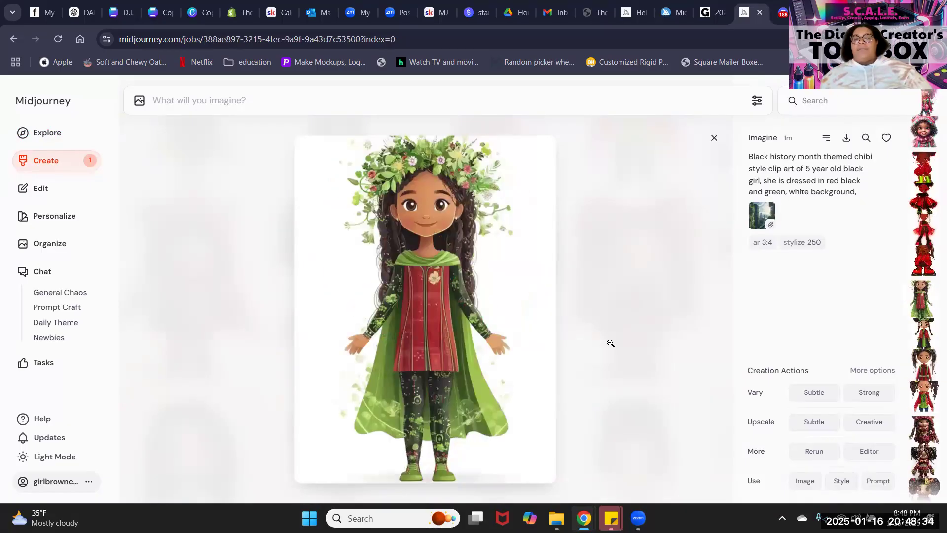
{"action": "scroll", "coordinate": [611, 342], "scroll_direction": "up", "scroll_amount": 1}
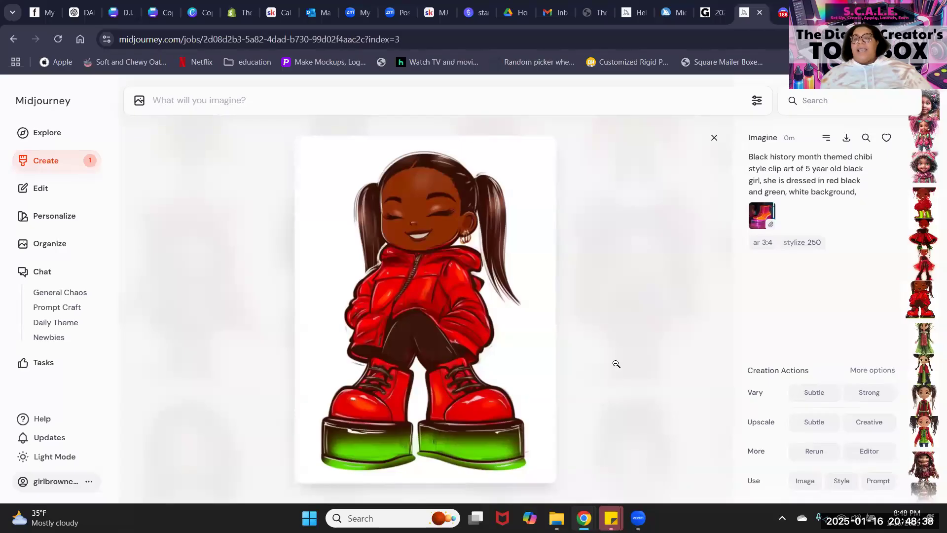
{"action": "scroll", "coordinate": [616, 364], "scroll_direction": "up", "scroll_amount": 1}
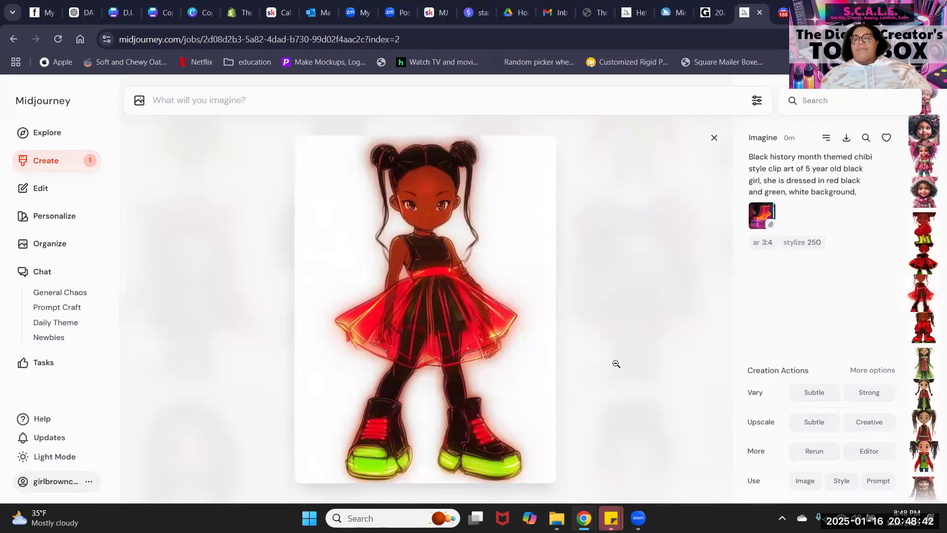
{"action": "scroll", "coordinate": [616, 364], "scroll_direction": "up", "scroll_amount": 1}
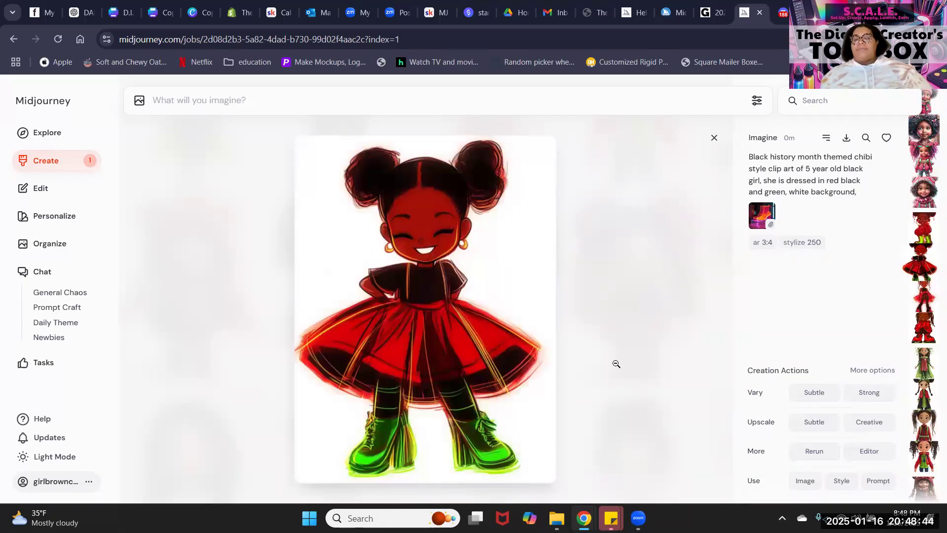
{"action": "scroll", "coordinate": [616, 364], "scroll_direction": "up", "scroll_amount": 1}
Examine the chibi images styled after the pink astronaut, comparing them with the neon boots version.
{"action": "scroll", "coordinate": [616, 364], "scroll_direction": "up", "scroll_amount": 1}
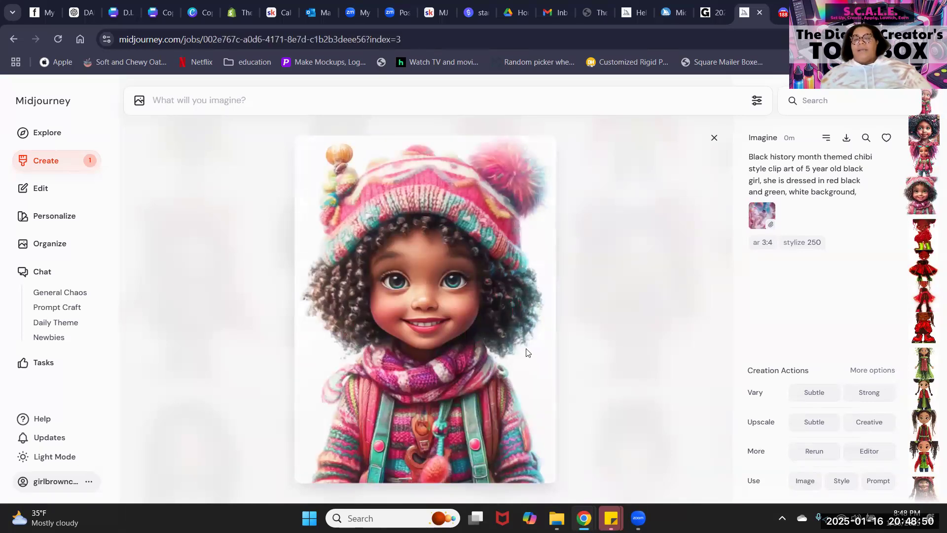
{"action": "scroll", "coordinate": [526, 348], "scroll_direction": "down", "scroll_amount": 1}
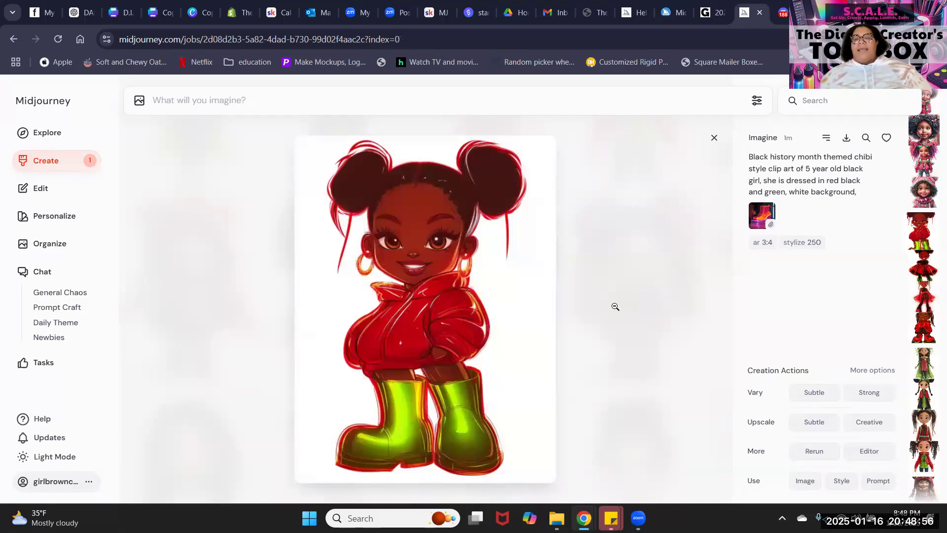
{"action": "scroll", "coordinate": [615, 307], "scroll_direction": "up", "scroll_amount": 1}
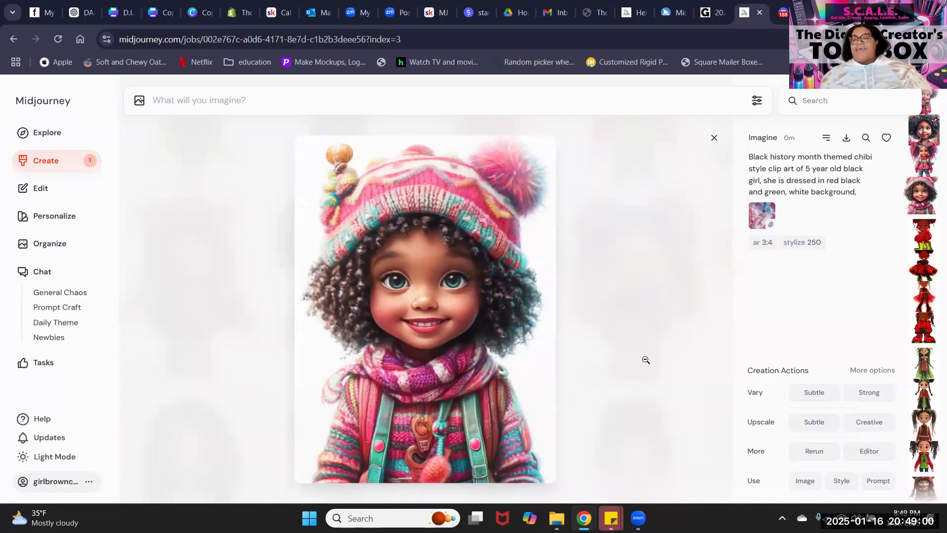
{"action": "key", "text": "Up"}
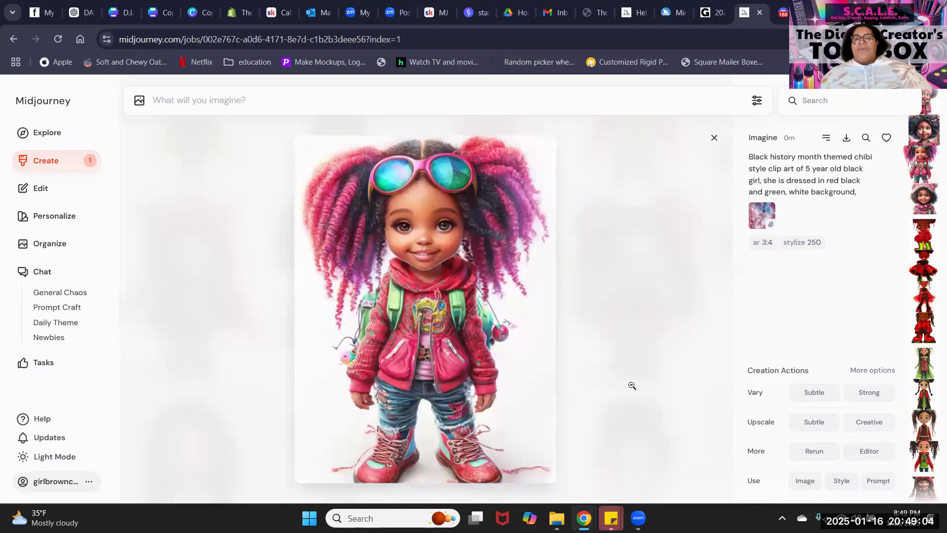
{"action": "key", "text": "Up"}
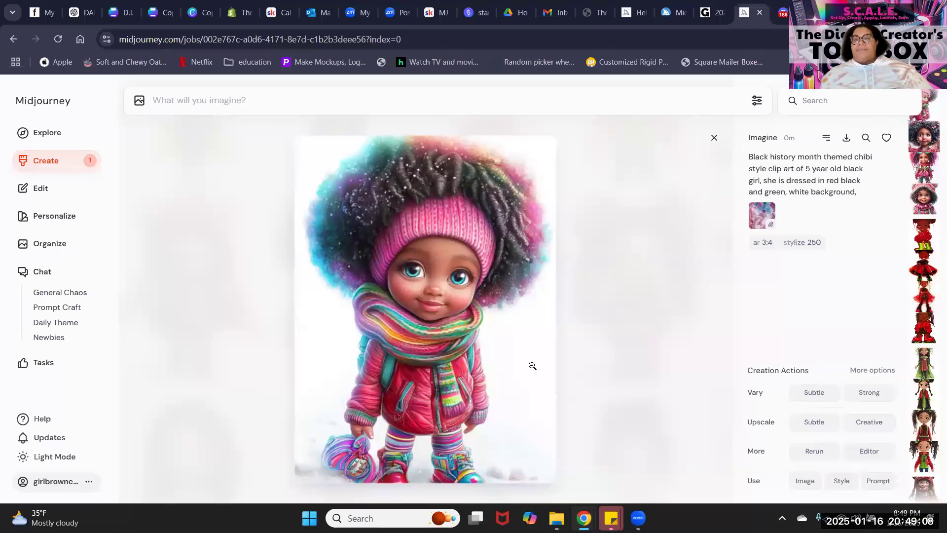
{"action": "key", "text": "Right"}
{"action": "key", "text": "Right"}
{"action": "key", "text": "Right"}
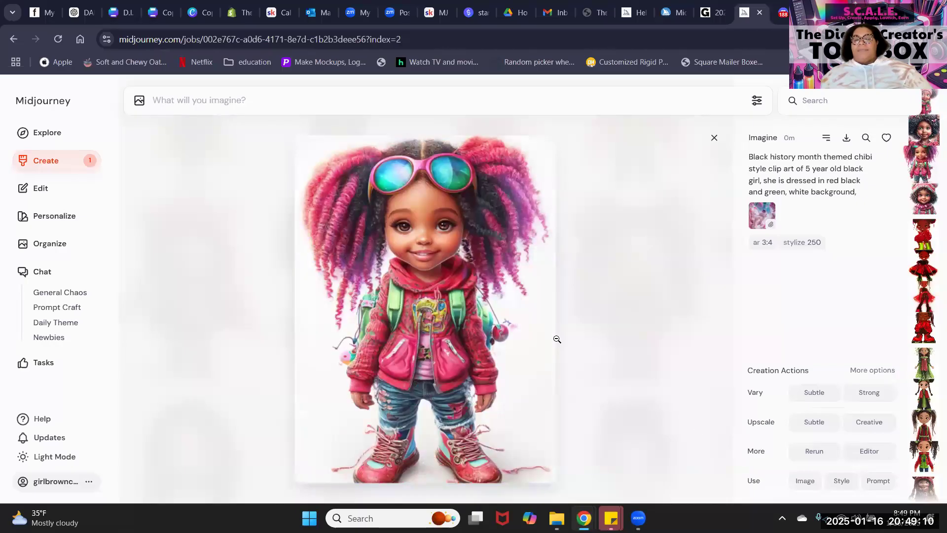
Look through the astronaut-styled images again and return to the green city and knitted versions to compare the styles.
{"action": "key", "text": "Left"}
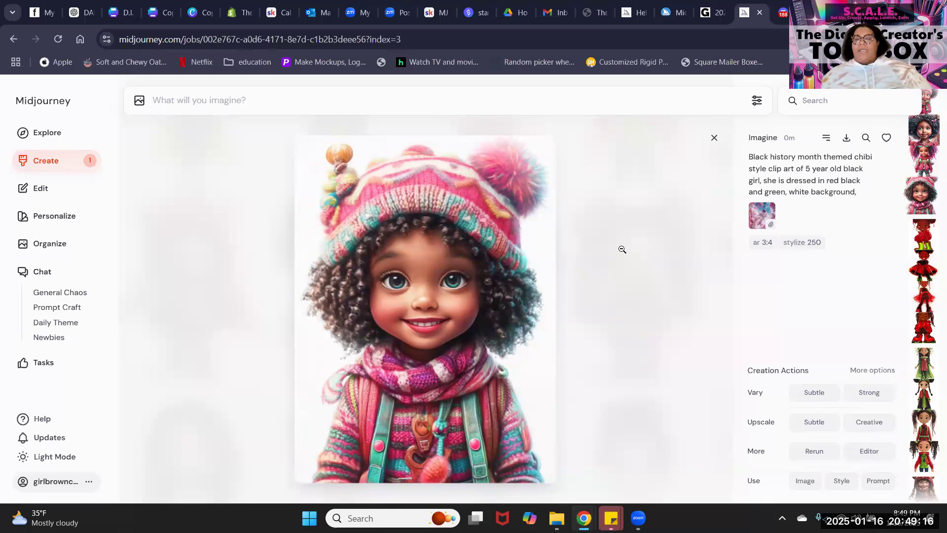
{"action": "key", "text": "Left"}
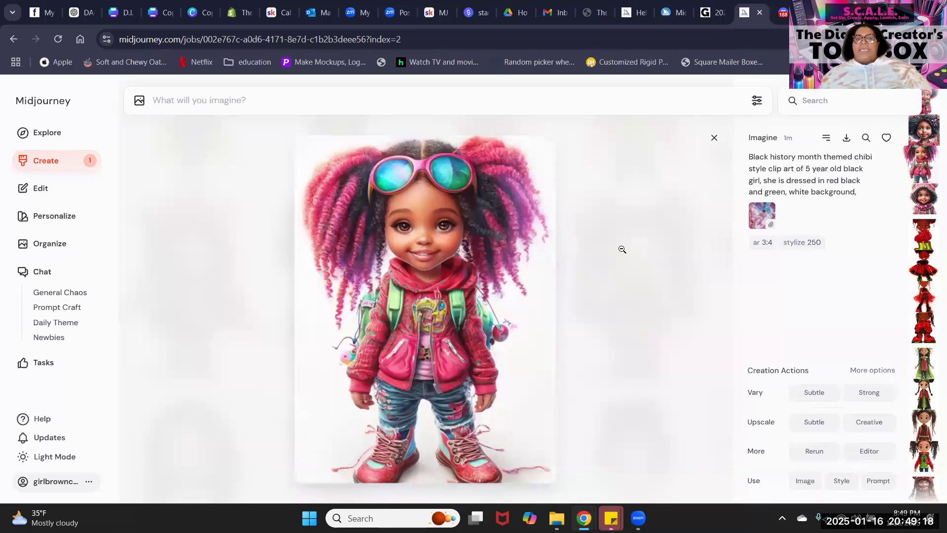
{"action": "key", "text": "Left"}
{"action": "scroll", "coordinate": [622, 249], "scroll_direction": "down", "scroll_amount": 3}
{"action": "scroll", "coordinate": [622, 249], "scroll_direction": "up", "scroll_amount": 3}
{"action": "key", "text": "Left"}
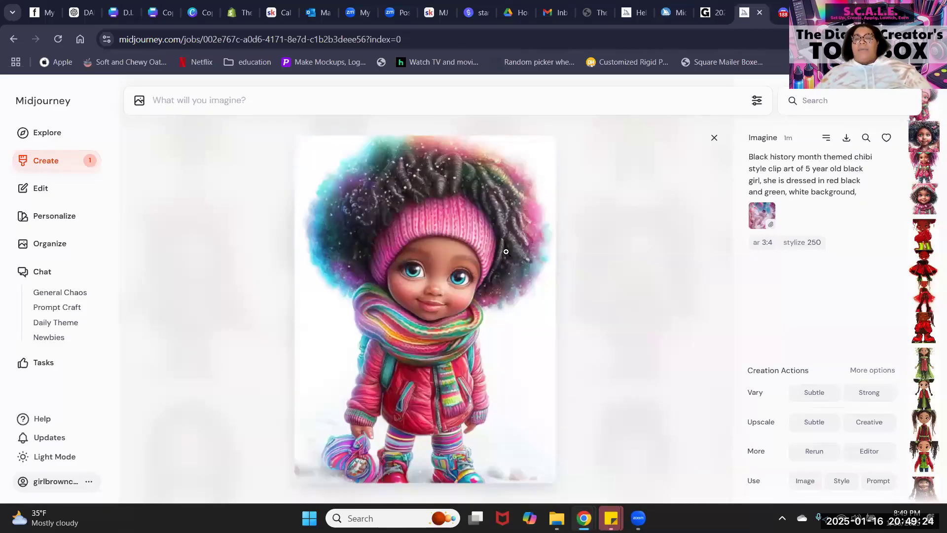
{"action": "scroll", "coordinate": [506, 252], "scroll_direction": "down", "scroll_amount": 4}
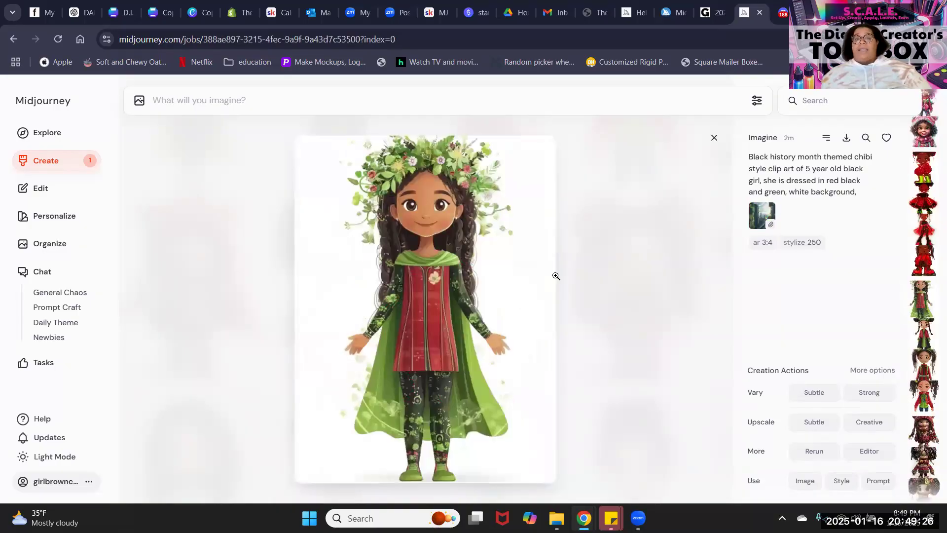
{"action": "scroll", "coordinate": [555, 275], "scroll_direction": "down", "scroll_amount": 4}
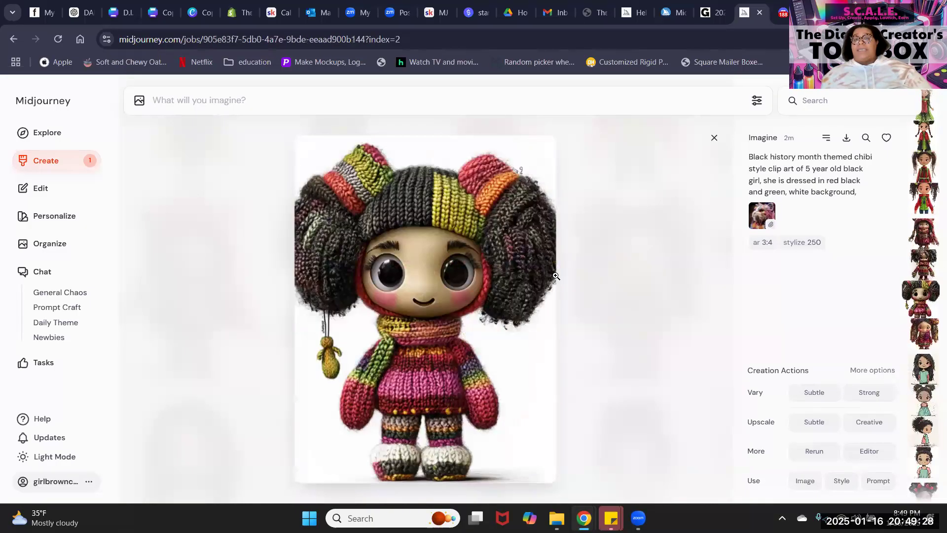
Copy the image URL of the girl with two curly buns, red top and large black bow, and open her image's copy options.
{"action": "scroll", "coordinate": [556, 276], "scroll_direction": "down", "scroll_amount": 3}
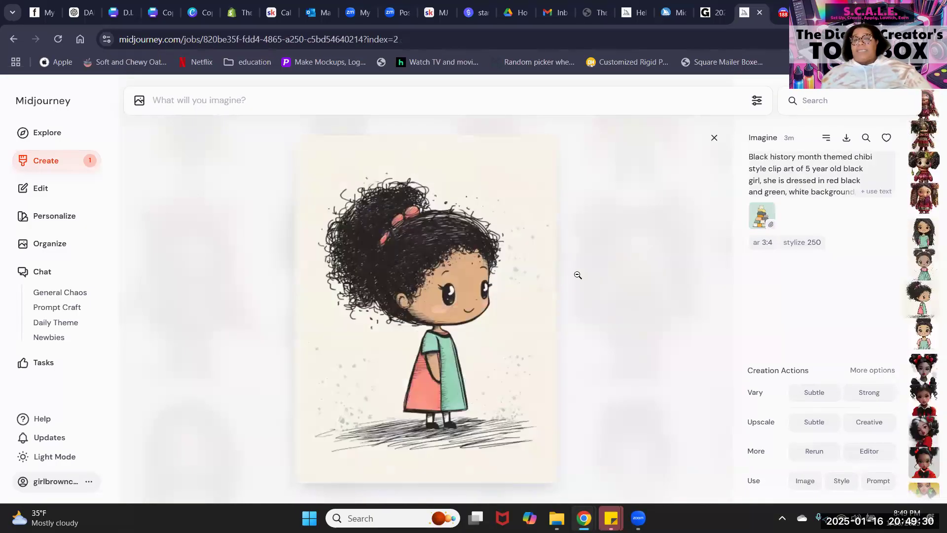
{"action": "scroll", "coordinate": [577, 274], "scroll_direction": "down", "scroll_amount": 1}
{"action": "scroll", "coordinate": [577, 275], "scroll_direction": "down", "scroll_amount": 1}
{"action": "scroll", "coordinate": [577, 274], "scroll_direction": "up", "scroll_amount": 1}
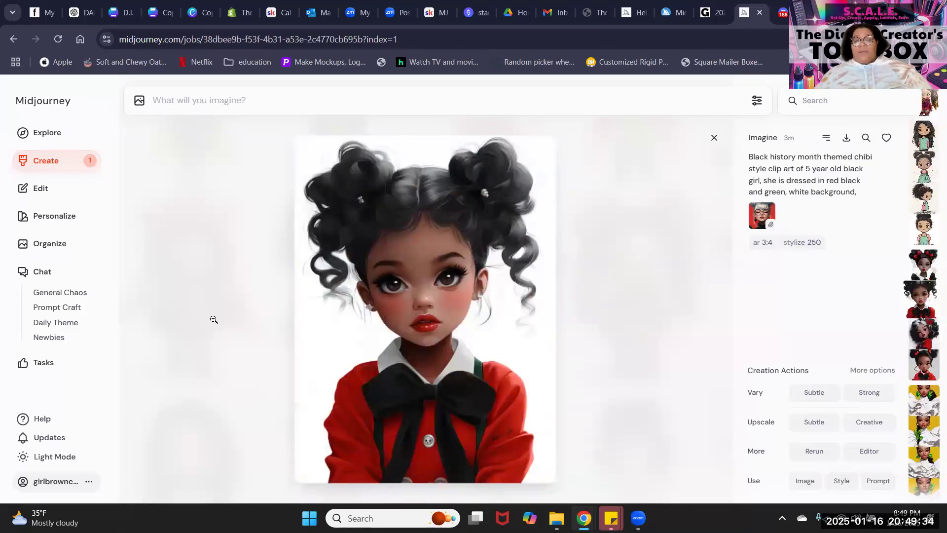
{"action": "left_click", "coordinate": [437, 225]}
{"action": "right_click", "coordinate": [437, 225]}
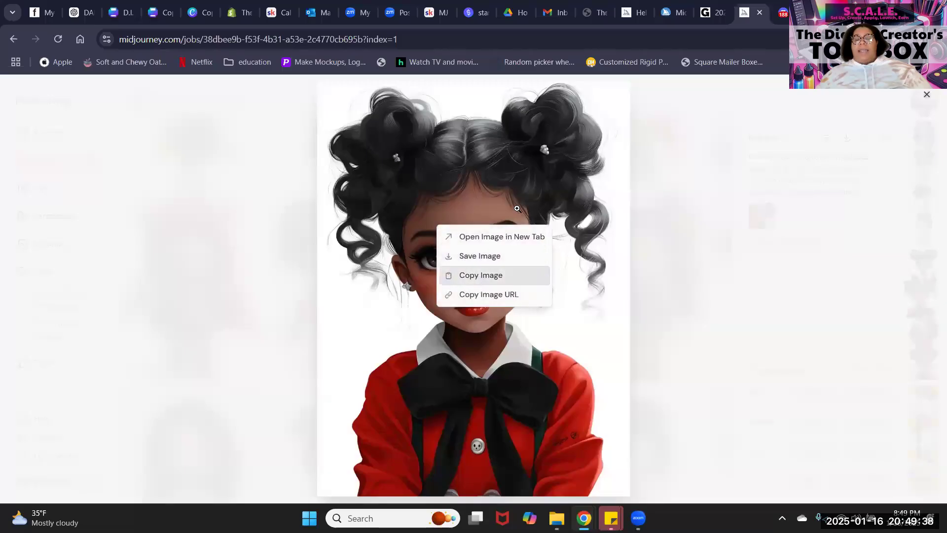
{"action": "left_click", "coordinate": [502, 296]}
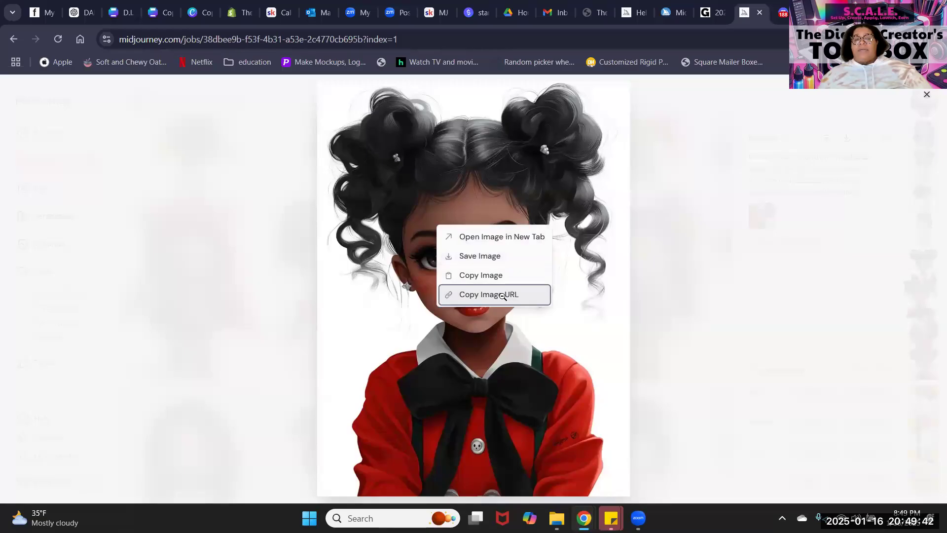
{"action": "left_click", "coordinate": [234, 208]}
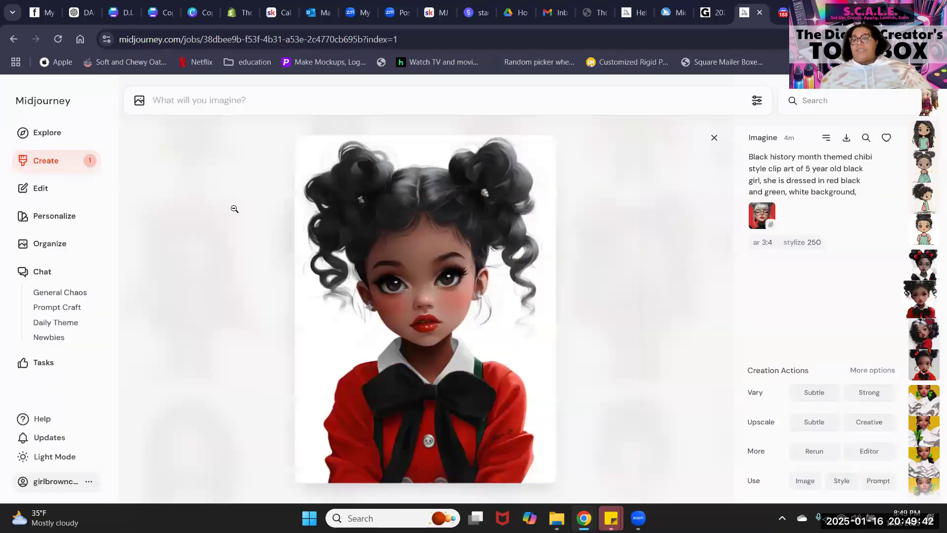
{"action": "left_click", "coordinate": [826, 137]}
{"action": "mouse_move", "coordinate": [771, 162]}
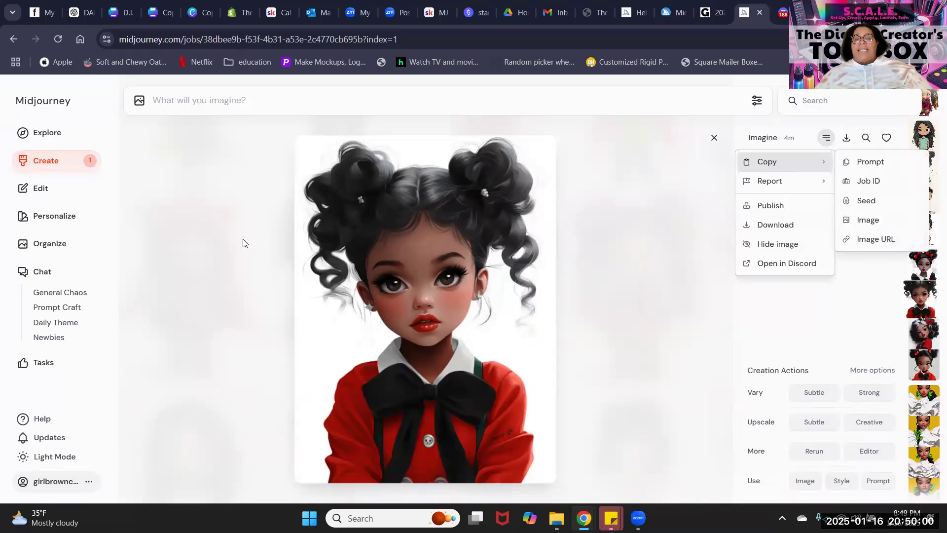
Switch to Discord and run /describe with the copied image link in the creator's own server's describe channel.
{"action": "left_click", "coordinate": [779, 15]}
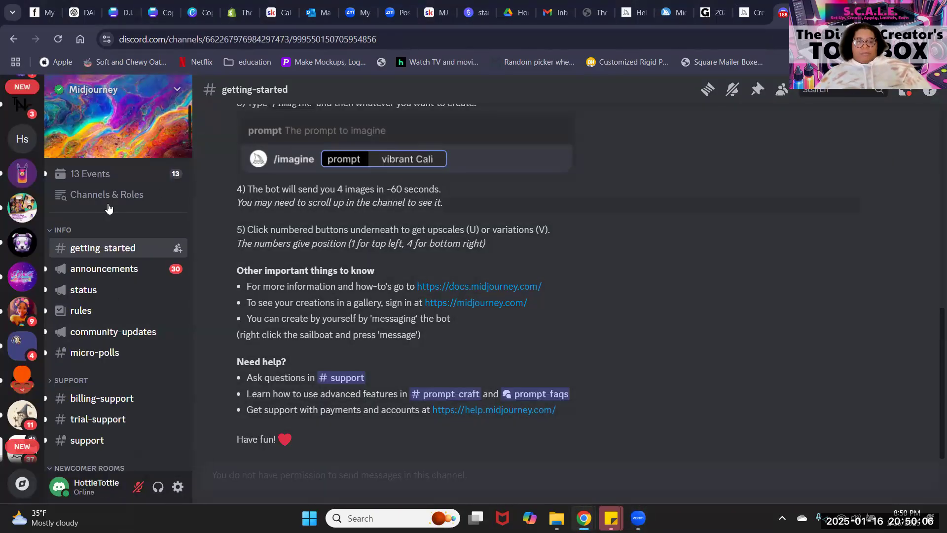
{"action": "left_click", "coordinate": [17, 321]}
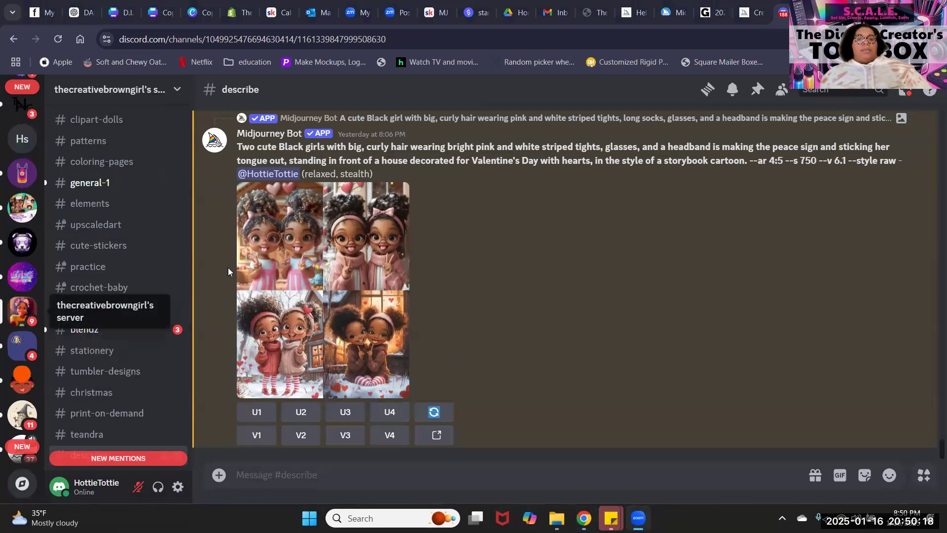
{"action": "left_click", "coordinate": [272, 475]}
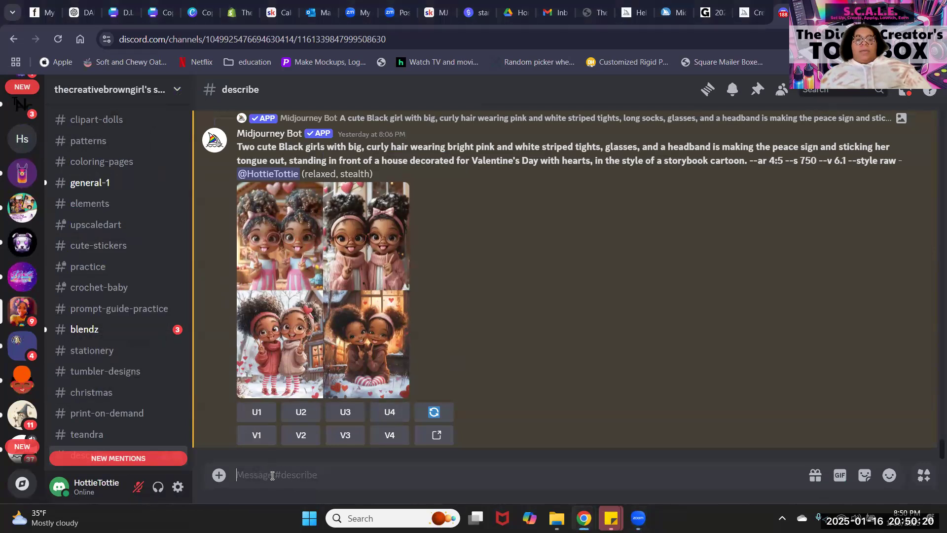
{"action": "type", "text": "/"}
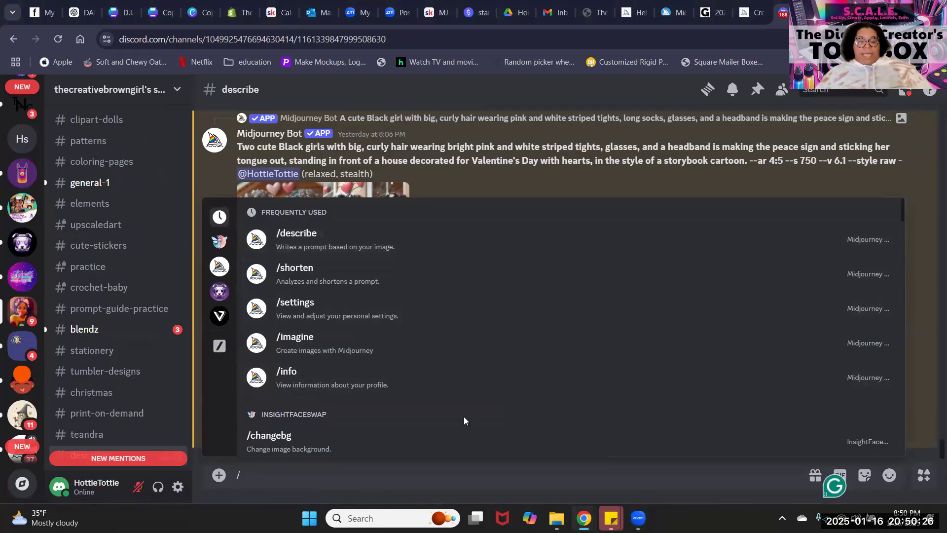
{"action": "type", "text": "descr"}
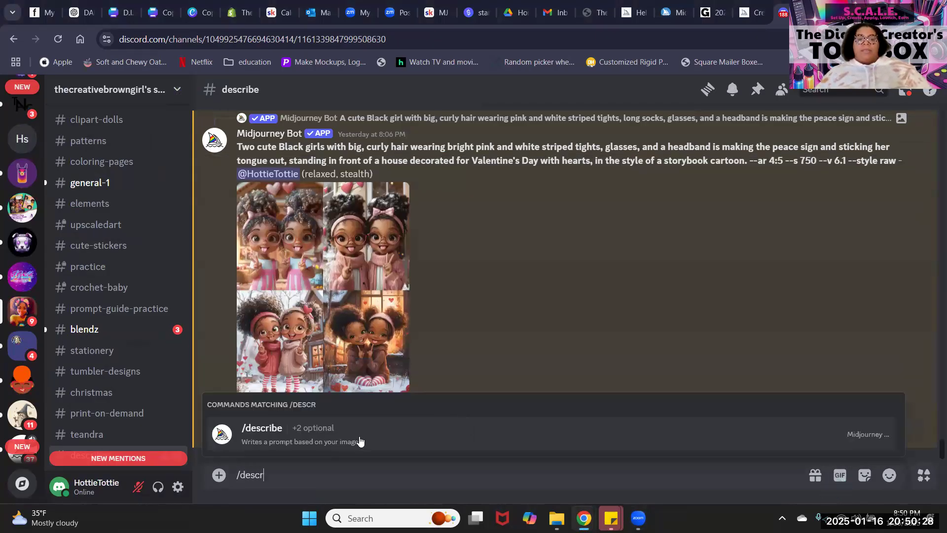
{"action": "left_click", "coordinate": [250, 429]}
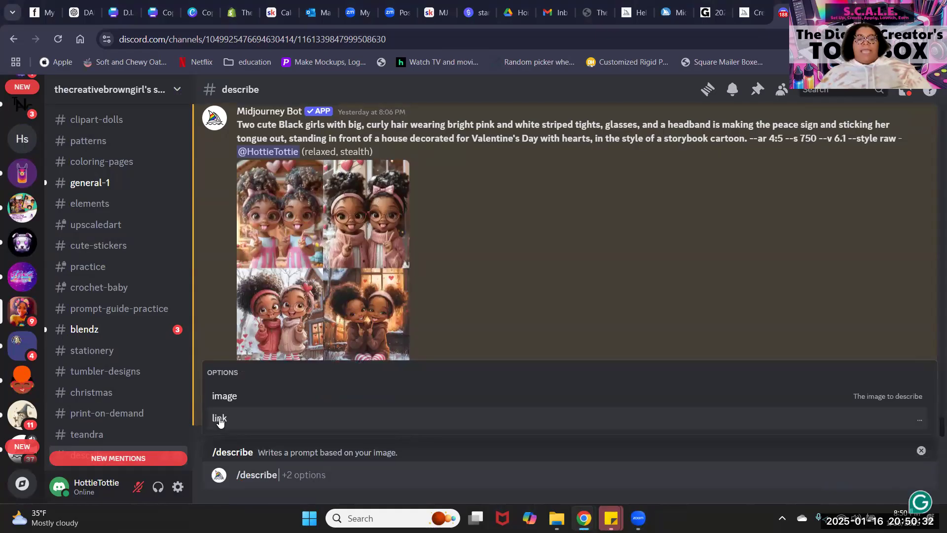
{"action": "left_click", "coordinate": [220, 420]}
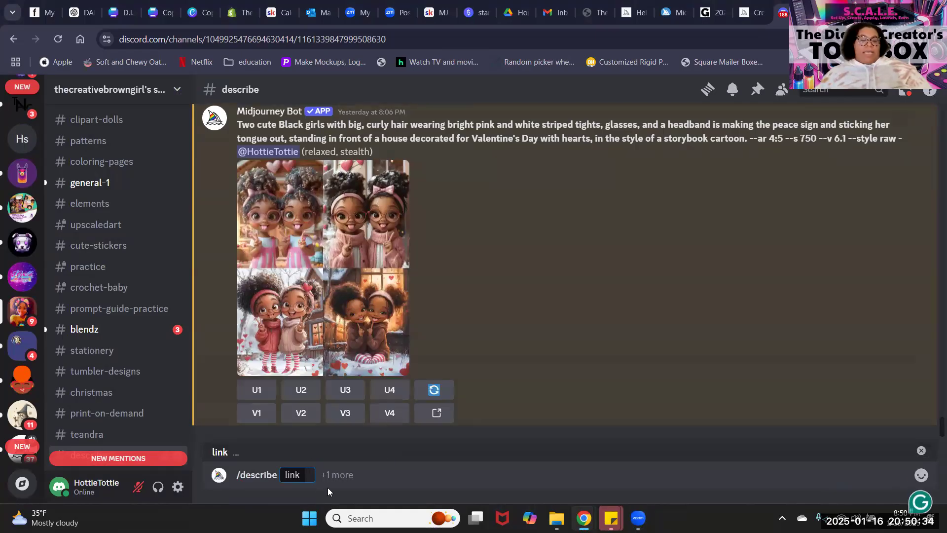
{"action": "key", "text": "ctrl+v"}
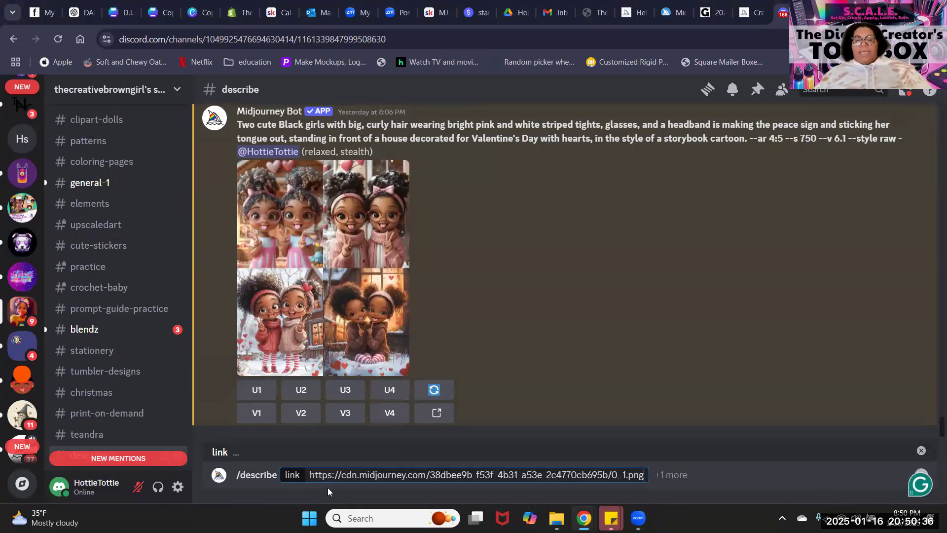
{"action": "key", "text": "Return"}
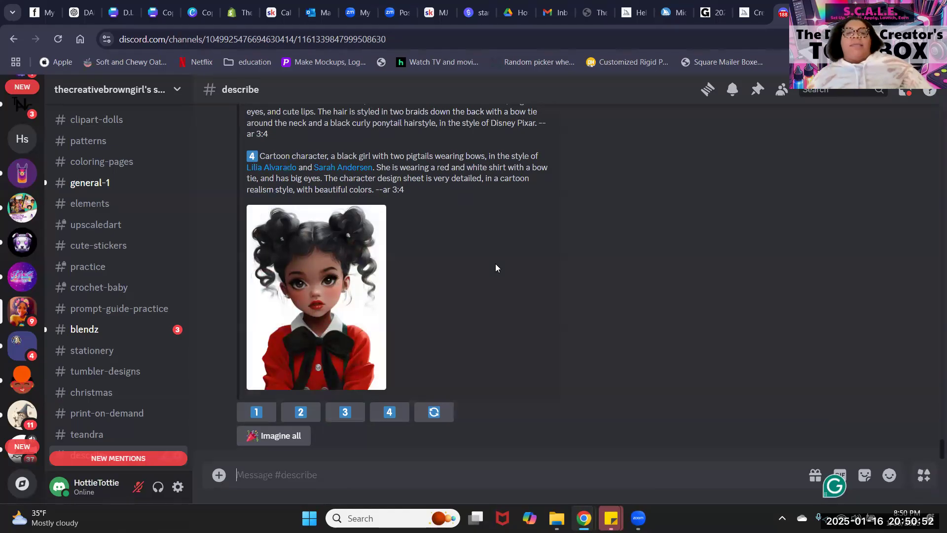
Review the four prompts written for the image and generate images from all of them at once.
{"action": "scroll", "coordinate": [514, 310], "scroll_direction": "up", "scroll_amount": 8}
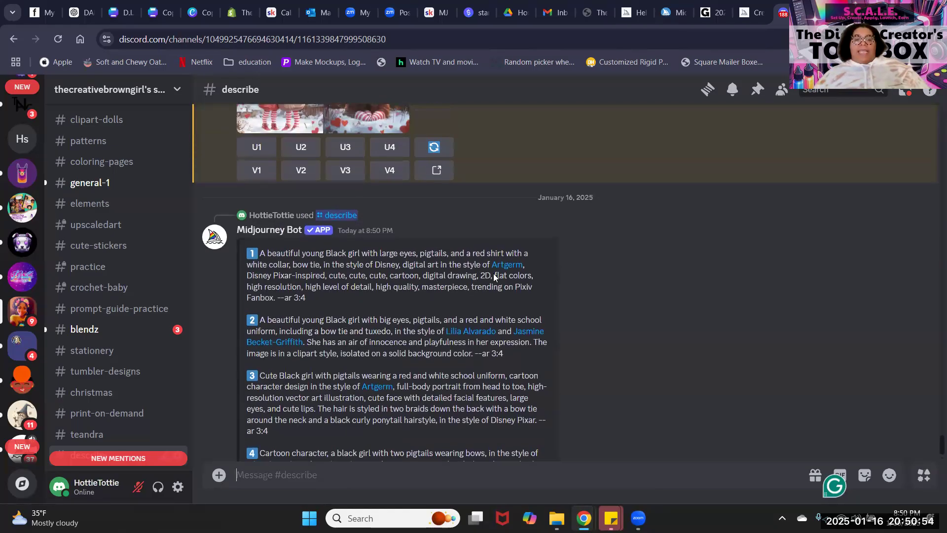
{"action": "scroll", "coordinate": [493, 273], "scroll_direction": "down", "scroll_amount": 2}
{"action": "scroll", "coordinate": [345, 280], "scroll_direction": "down", "scroll_amount": 3}
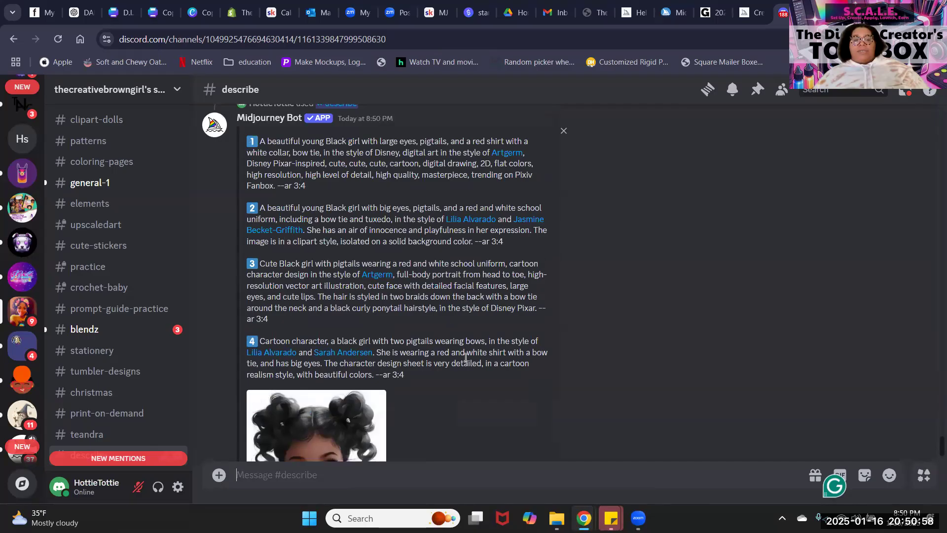
{"action": "scroll", "coordinate": [482, 348], "scroll_direction": "down", "scroll_amount": 4}
{"action": "scroll", "coordinate": [489, 301], "scroll_direction": "up", "scroll_amount": 6}
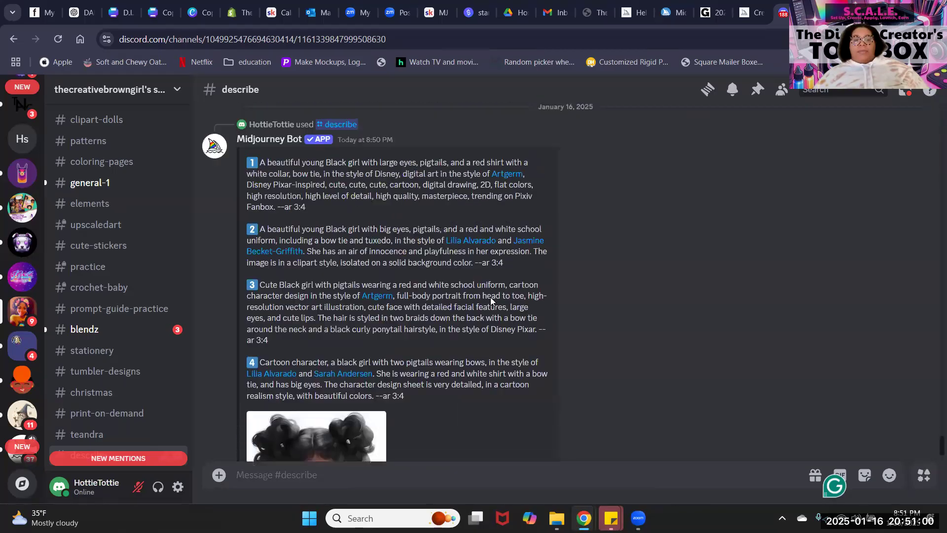
{"action": "scroll", "coordinate": [490, 297], "scroll_direction": "down", "scroll_amount": 5}
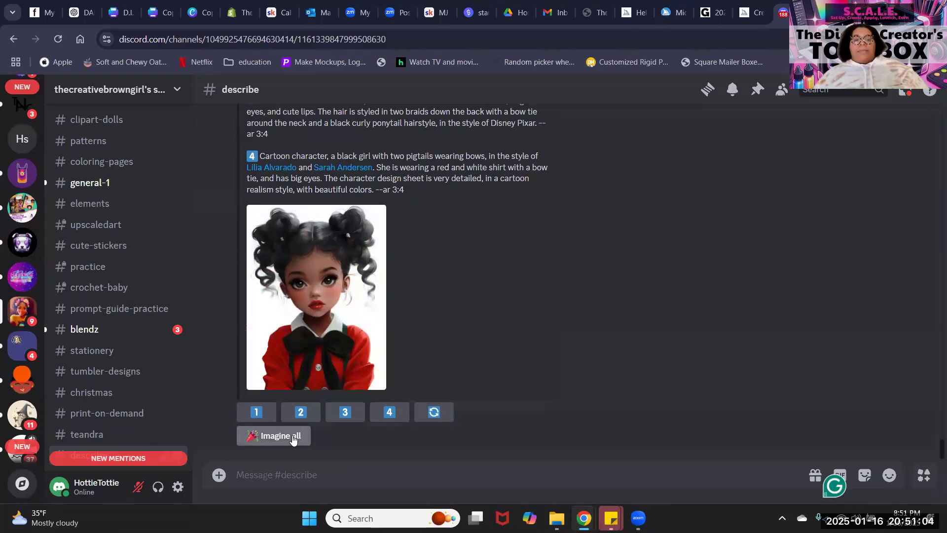
{"action": "left_click", "coordinate": [293, 437]}
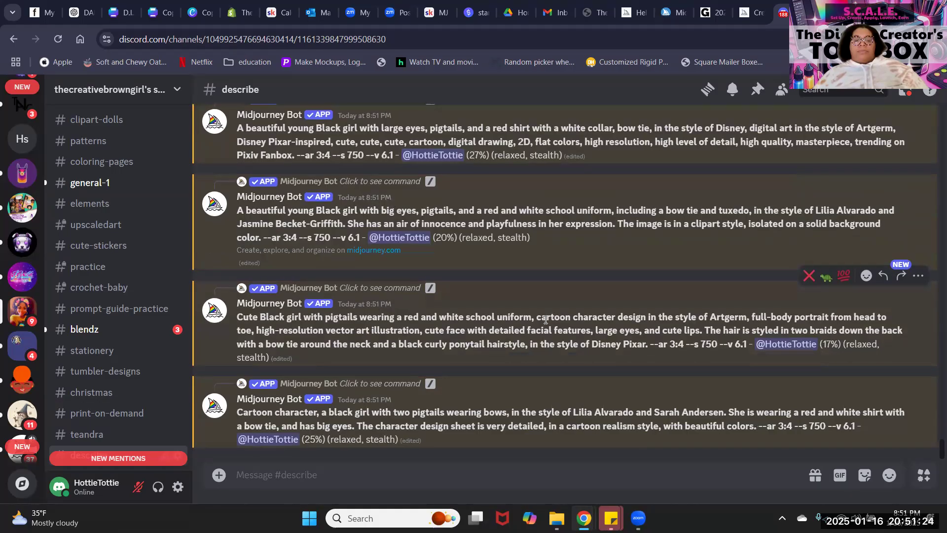
Examine the image grids generated from the four described prompts in the describe channel, comparing their styles.
{"action": "scroll", "coordinate": [546, 320], "scroll_direction": "up", "scroll_amount": 5}
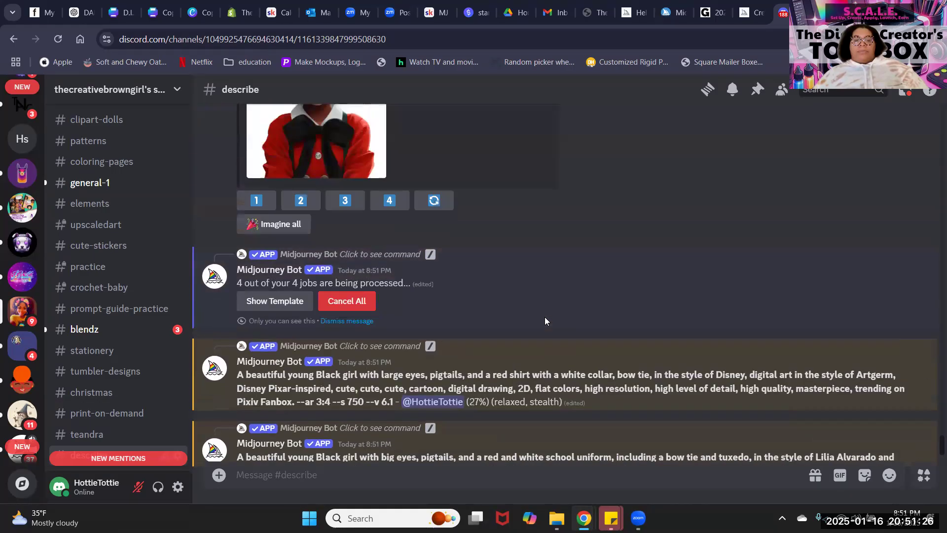
{"action": "scroll", "coordinate": [544, 321], "scroll_direction": "down", "scroll_amount": 3}
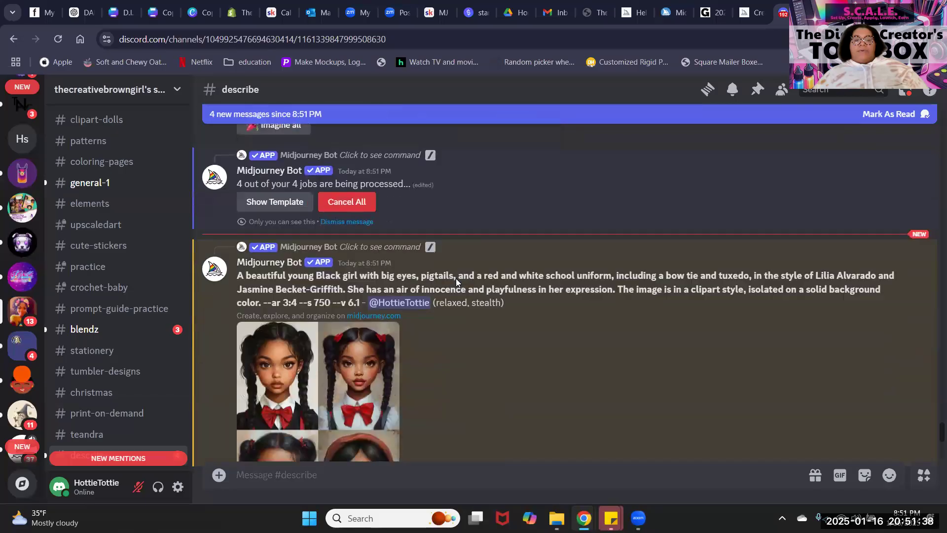
{"action": "scroll", "coordinate": [456, 278], "scroll_direction": "down", "scroll_amount": 2}
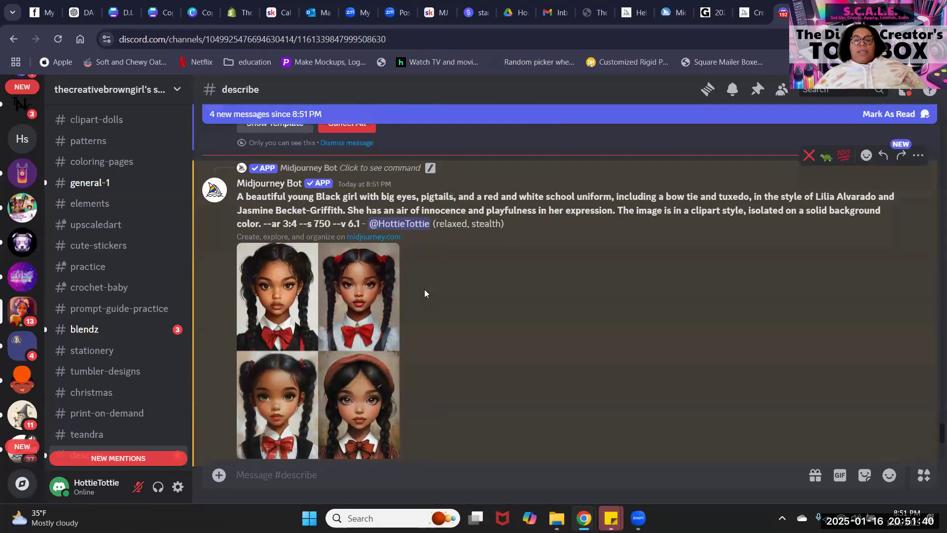
{"action": "scroll", "coordinate": [424, 289], "scroll_direction": "down", "scroll_amount": 6}
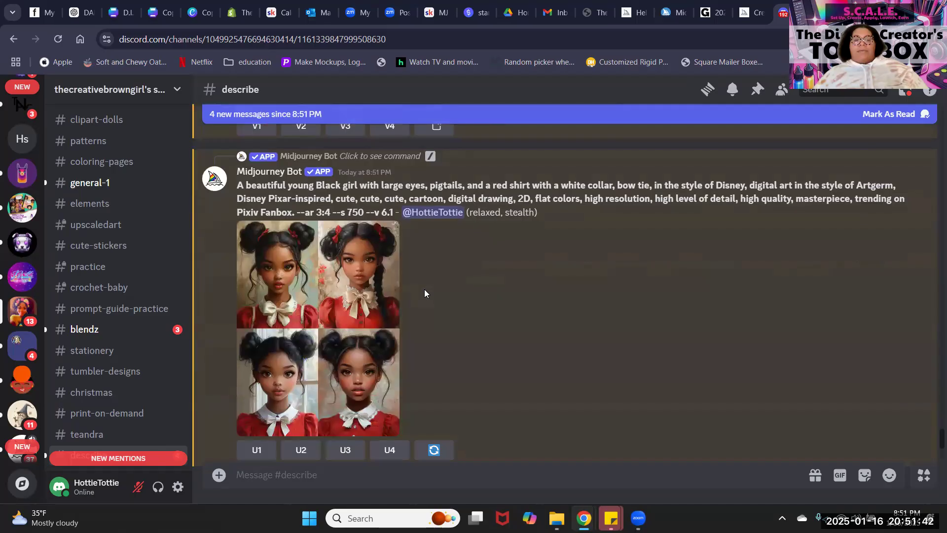
{"action": "scroll", "coordinate": [424, 289], "scroll_direction": "down", "scroll_amount": 6}
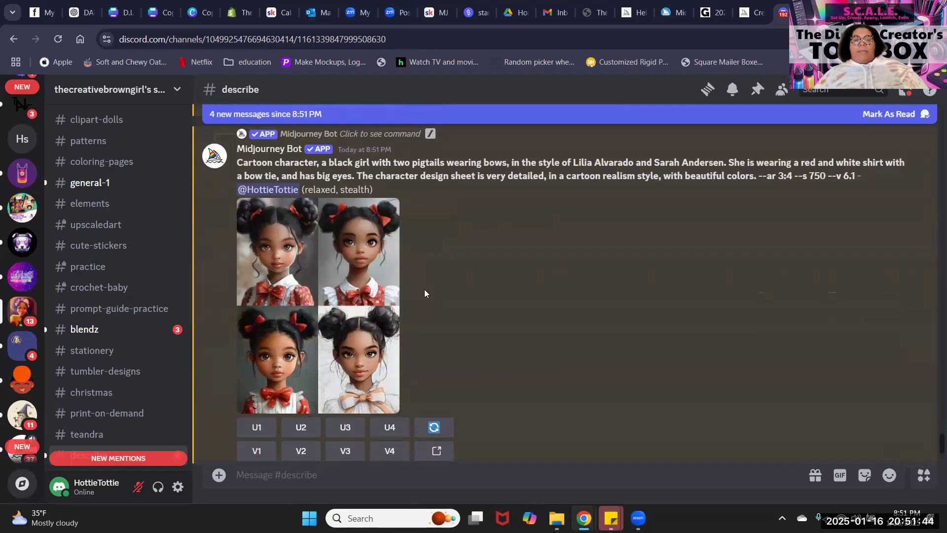
{"action": "scroll", "coordinate": [424, 289], "scroll_direction": "down", "scroll_amount": 6}
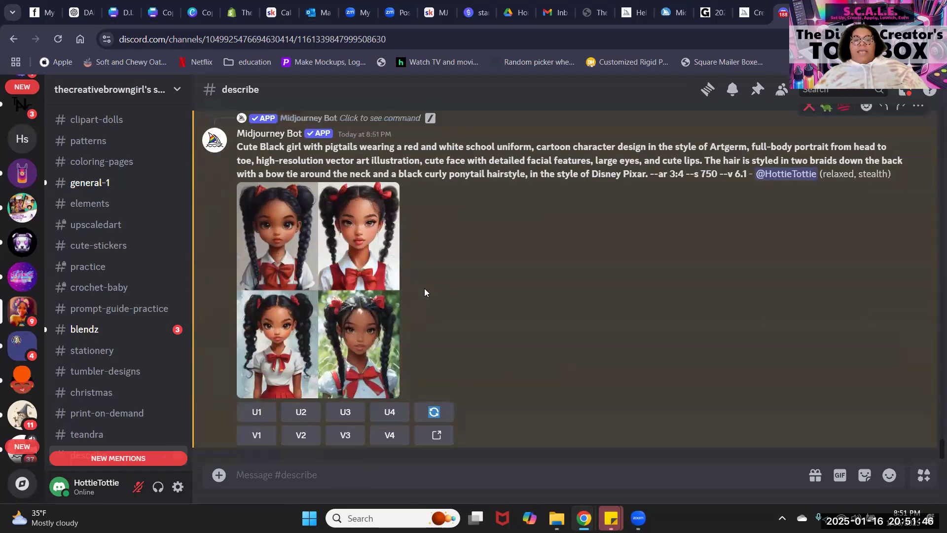
{"action": "scroll", "coordinate": [424, 292], "scroll_direction": "down", "scroll_amount": 8}
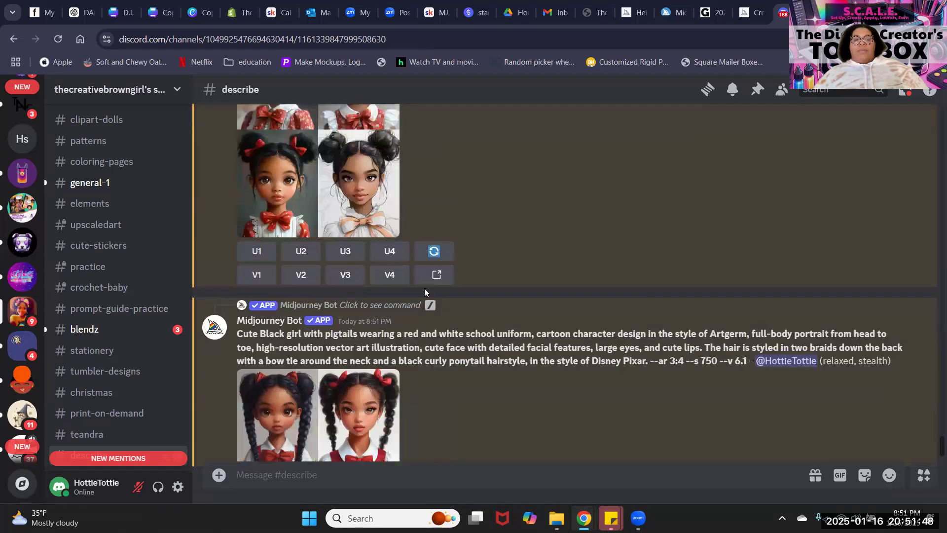
{"action": "scroll", "coordinate": [424, 292], "scroll_direction": "down", "scroll_amount": 8}
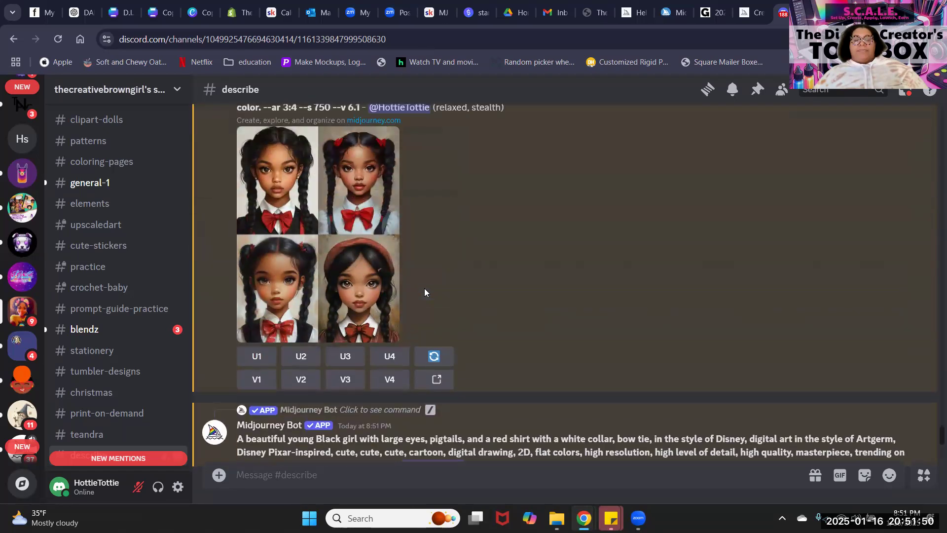
{"action": "scroll", "coordinate": [424, 292], "scroll_direction": "up", "scroll_amount": 2}
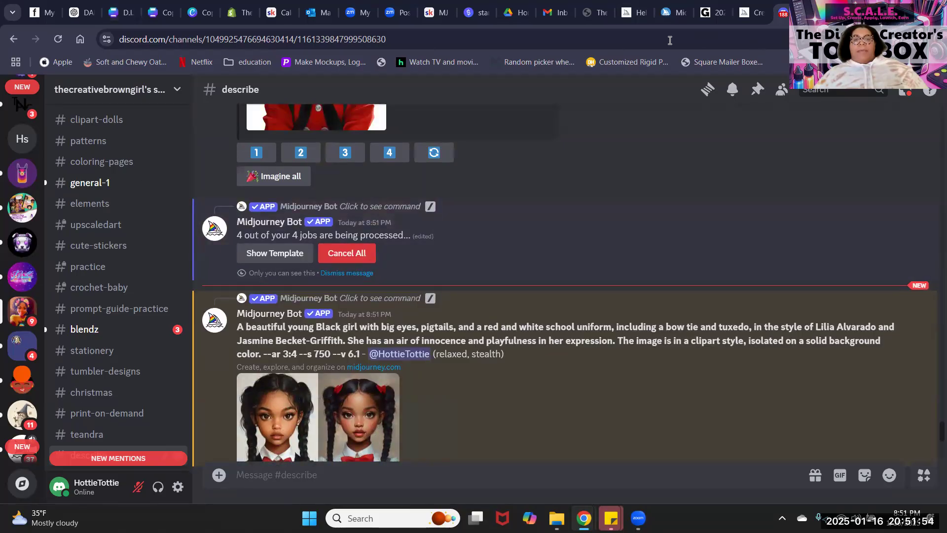
Switch back to Midjourney, reload the site and look through the newly generated girls and earlier chibi images on the Create page.
{"action": "left_click", "coordinate": [747, 14]}
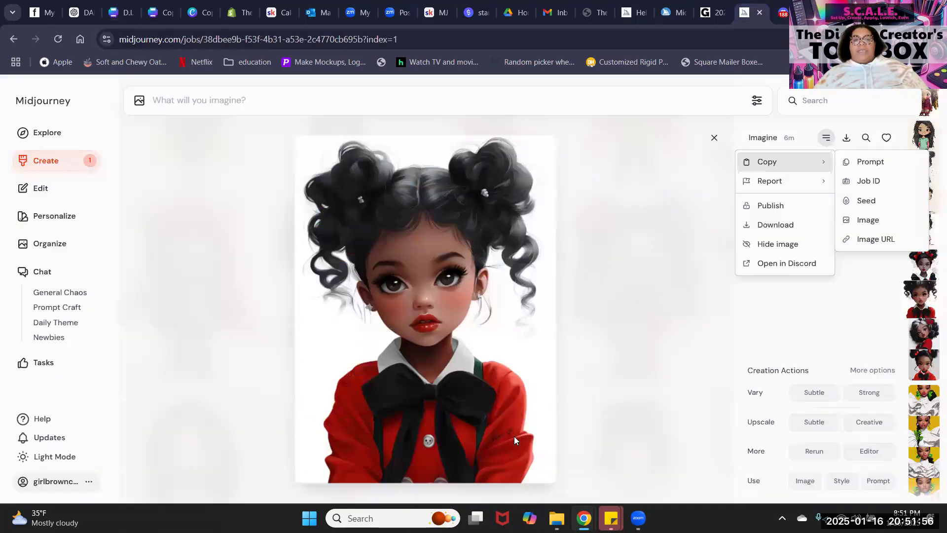
{"action": "left_click", "coordinate": [58, 39]}
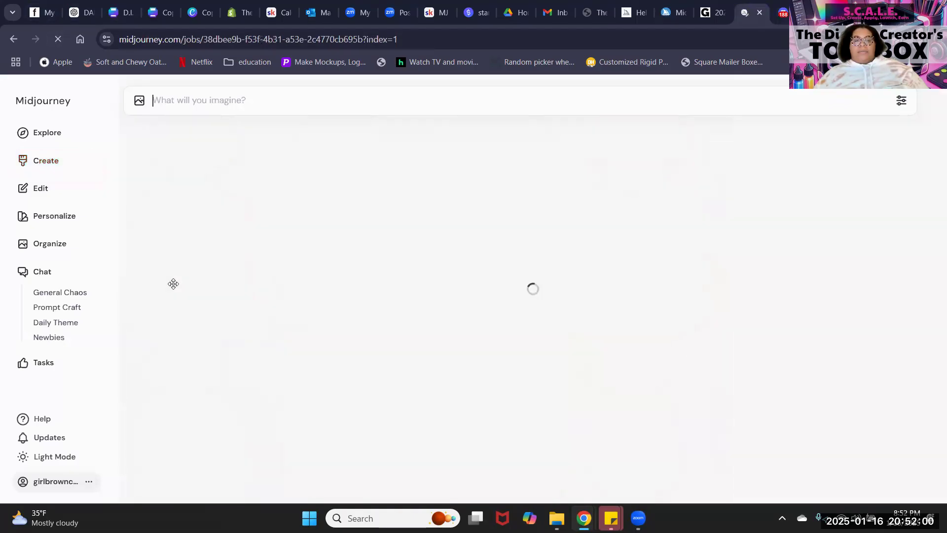
{"action": "left_click", "coordinate": [64, 165]}
{"action": "scroll", "coordinate": [431, 327], "scroll_direction": "down", "scroll_amount": 1}
{"action": "scroll", "coordinate": [431, 327], "scroll_direction": "down", "scroll_amount": 12}
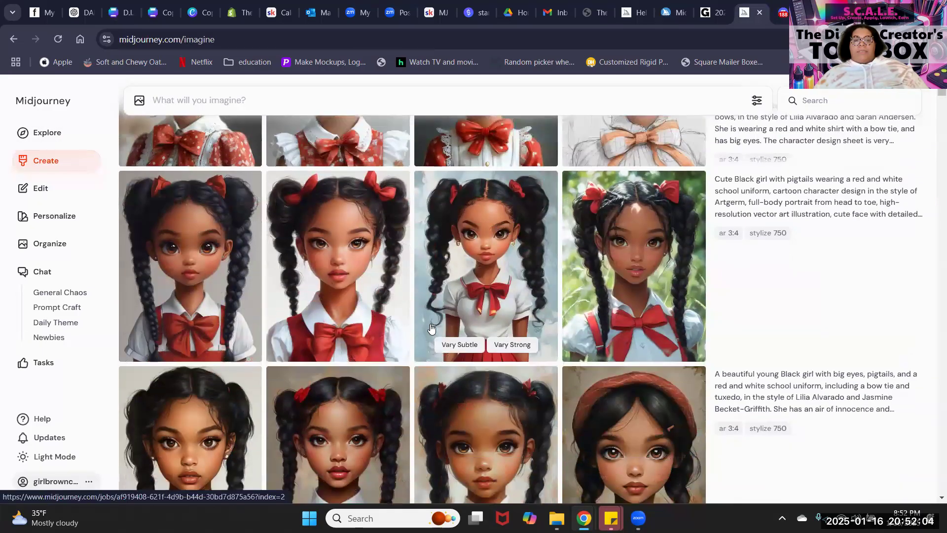
{"action": "scroll", "coordinate": [431, 327], "scroll_direction": "up", "scroll_amount": 8}
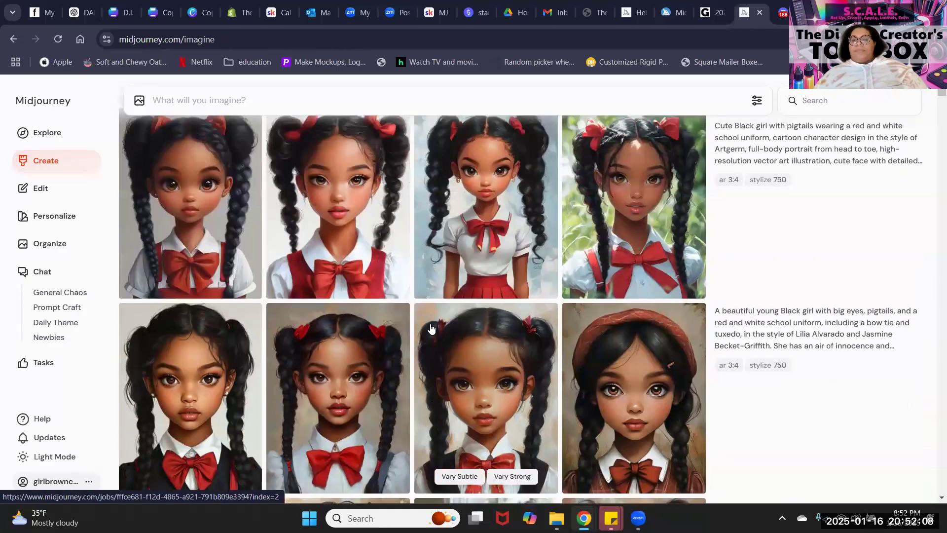
{"action": "scroll", "coordinate": [431, 327], "scroll_direction": "up", "scroll_amount": 5}
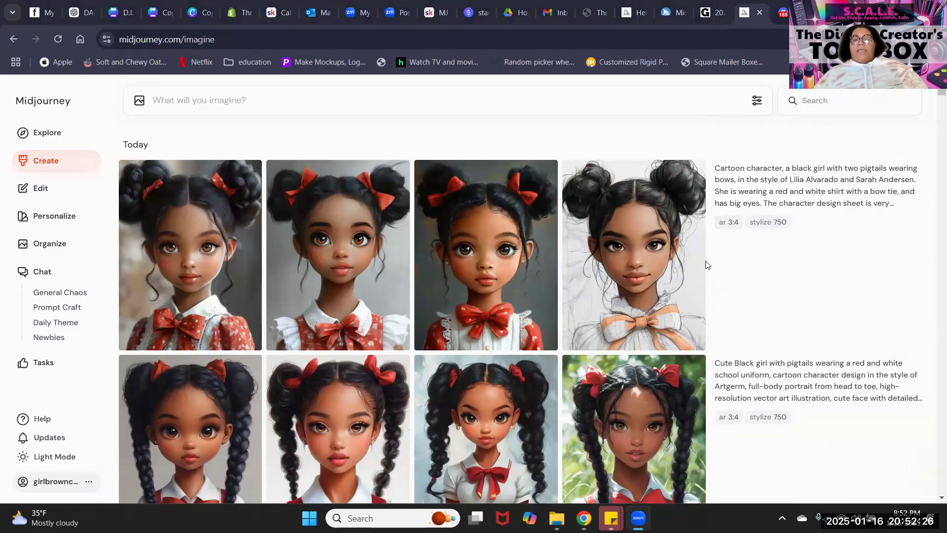
{"action": "scroll", "coordinate": [679, 326], "scroll_direction": "down", "scroll_amount": 8}
{"action": "scroll", "coordinate": [679, 325], "scroll_direction": "down", "scroll_amount": 5}
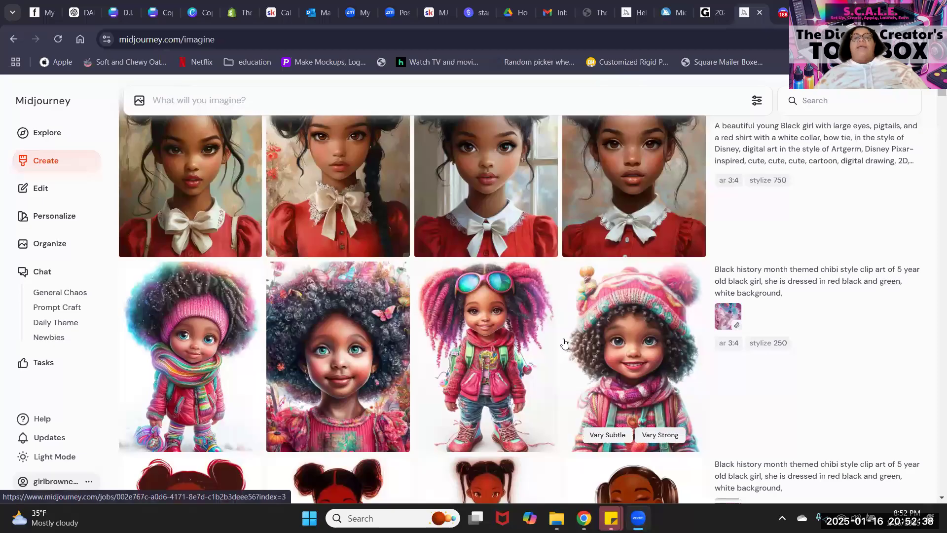
Compare the chibi results made with different style references and the girls generated from the described prompts on the Create page.
{"action": "scroll", "coordinate": [565, 338], "scroll_direction": "down", "scroll_amount": 2}
{"action": "scroll", "coordinate": [564, 338], "scroll_direction": "down", "scroll_amount": 10}
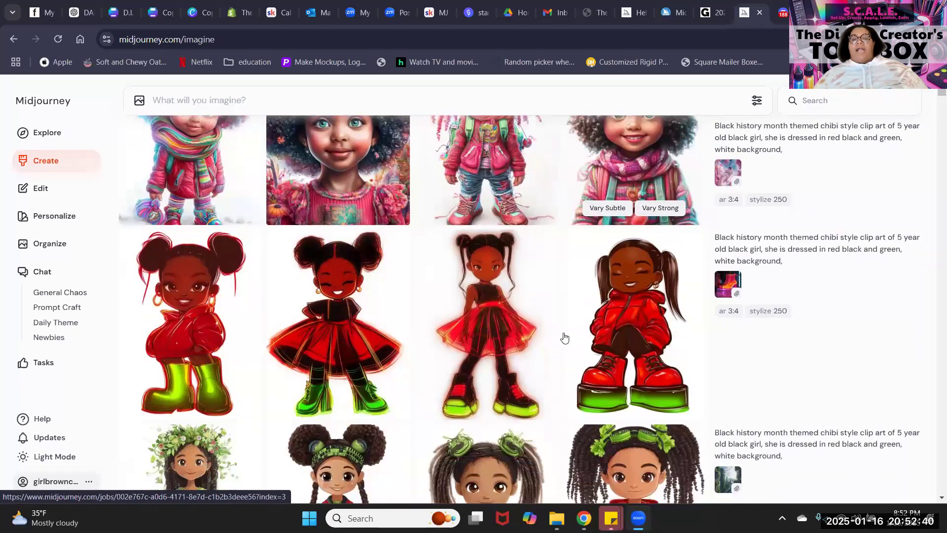
{"action": "scroll", "coordinate": [565, 336], "scroll_direction": "down", "scroll_amount": 4}
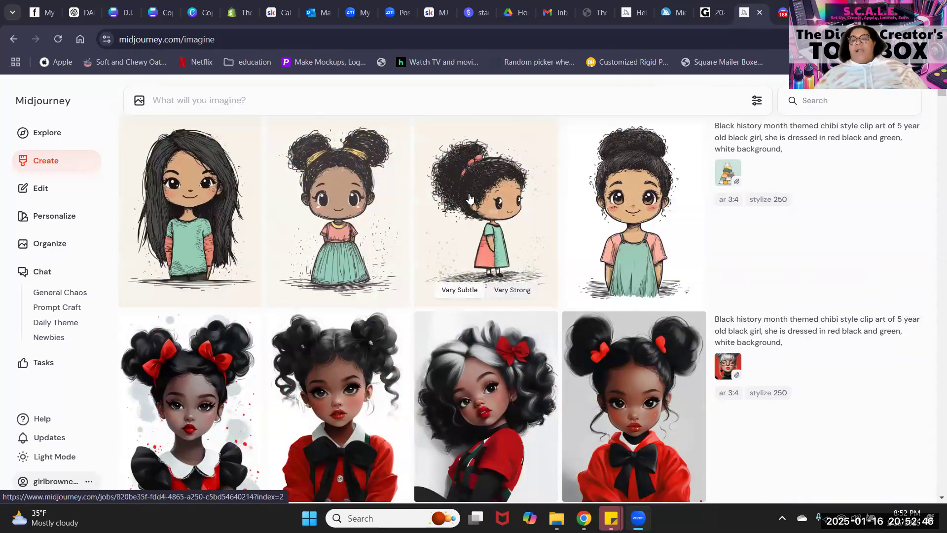
{"action": "scroll", "coordinate": [469, 199], "scroll_direction": "up", "scroll_amount": 5}
{"action": "scroll", "coordinate": [469, 198], "scroll_direction": "up", "scroll_amount": 5}
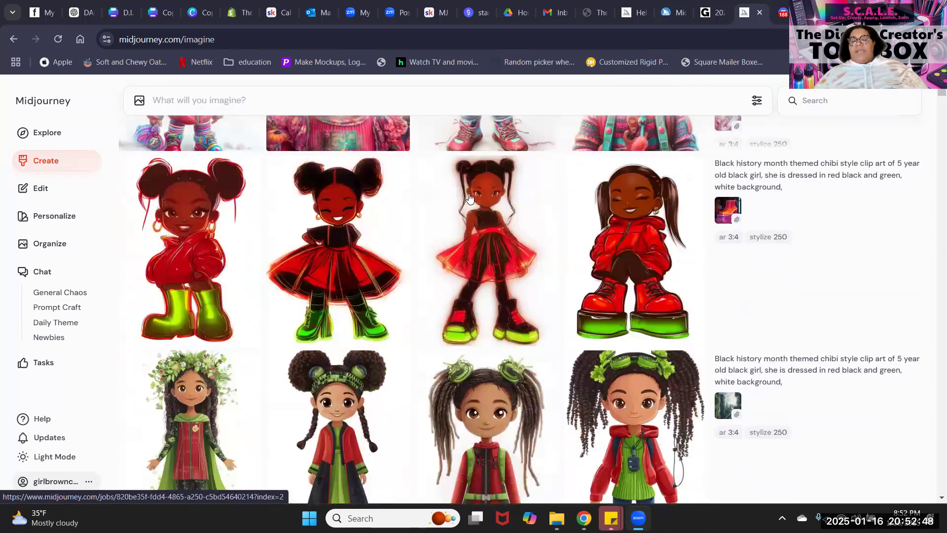
{"action": "scroll", "coordinate": [469, 198], "scroll_direction": "down", "scroll_amount": 3}
{"action": "scroll", "coordinate": [469, 198], "scroll_direction": "down", "scroll_amount": 10}
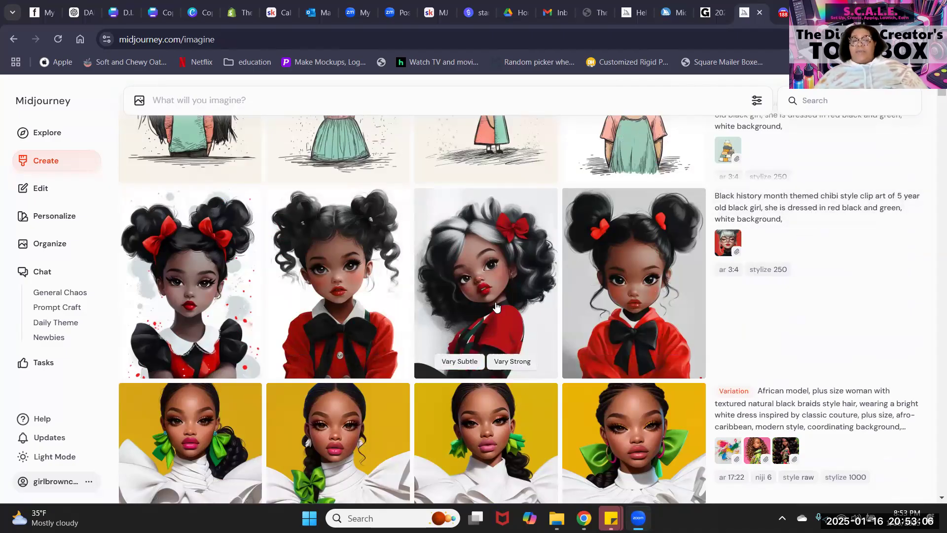
{"action": "scroll", "coordinate": [498, 300], "scroll_direction": "up", "scroll_amount": 4}
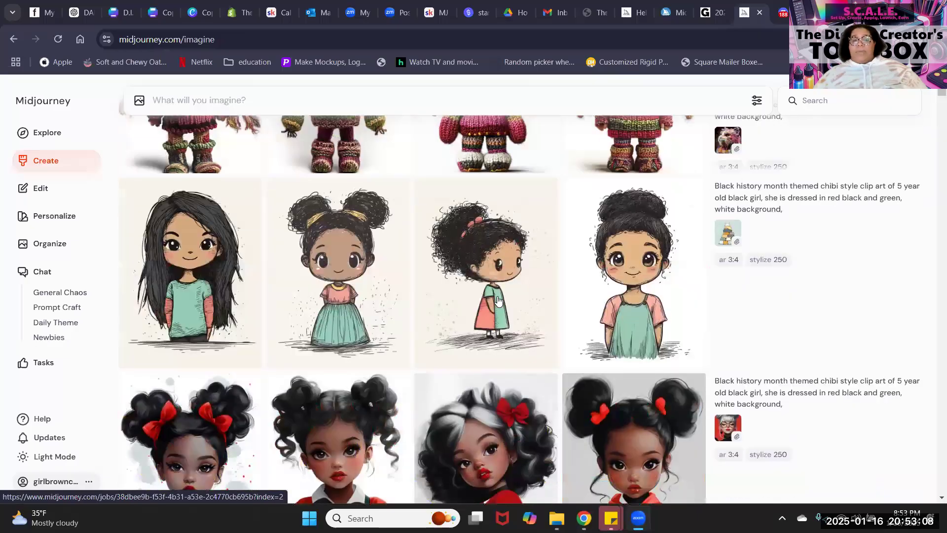
{"action": "scroll", "coordinate": [499, 300], "scroll_direction": "up", "scroll_amount": 10}
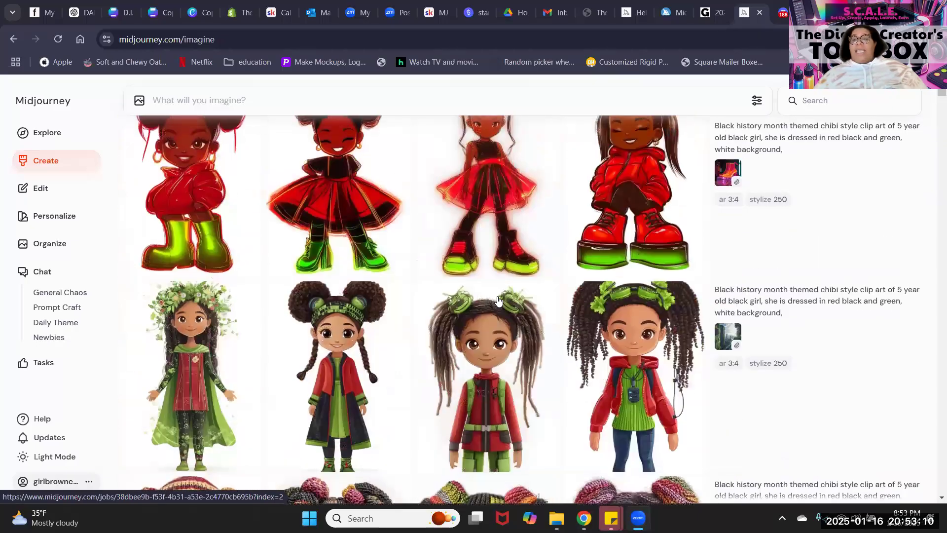
{"action": "scroll", "coordinate": [498, 300], "scroll_direction": "up", "scroll_amount": 5}
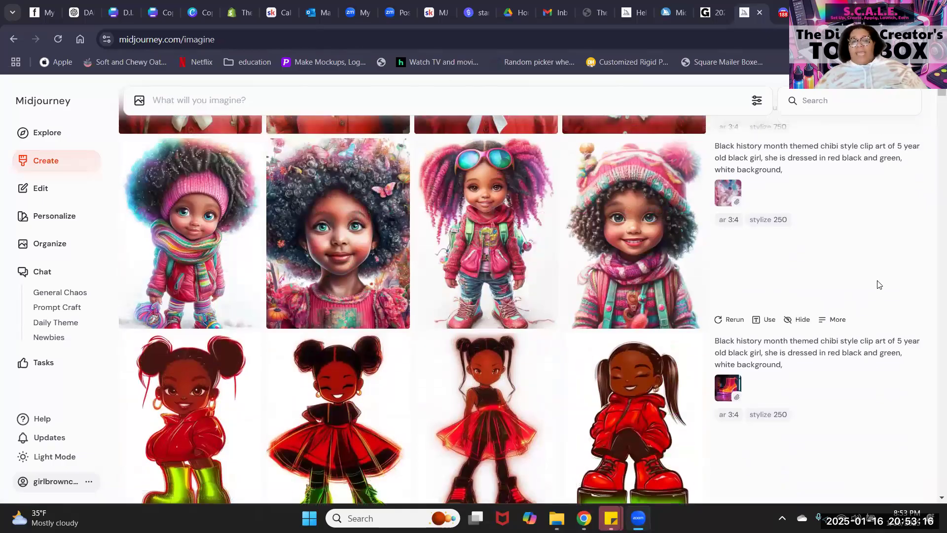
{"action": "scroll", "coordinate": [878, 285], "scroll_direction": "up", "scroll_amount": 8}
{"action": "scroll", "coordinate": [878, 285], "scroll_direction": "up", "scroll_amount": 3}
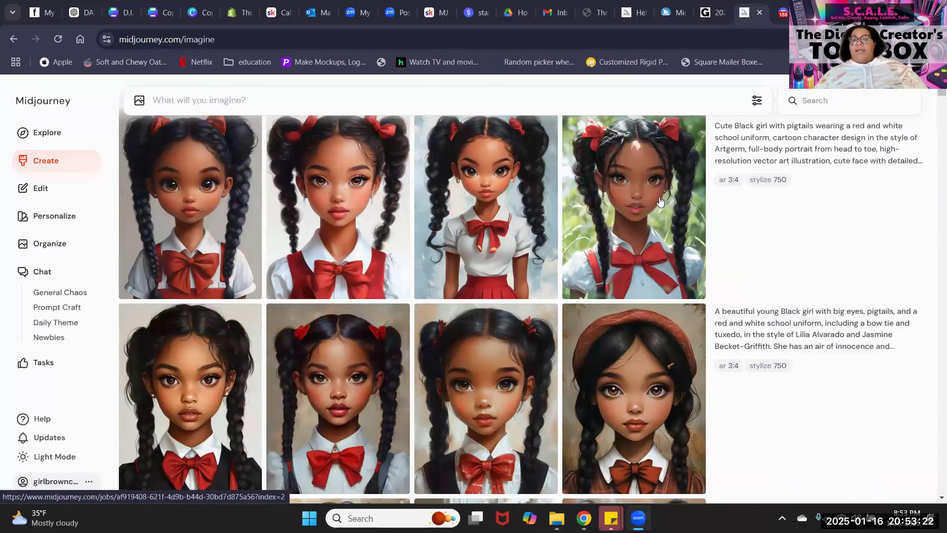
Copy the image URL of the chibi girl with pink and purple pigtails, goggles and a green backpack.
{"action": "scroll", "coordinate": [660, 201], "scroll_direction": "down", "scroll_amount": 7}
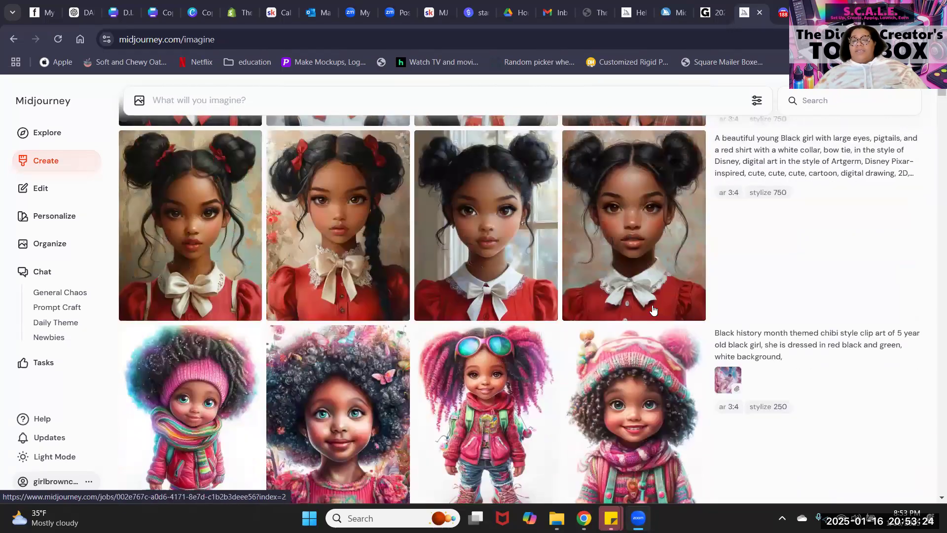
{"action": "scroll", "coordinate": [653, 310], "scroll_direction": "down", "scroll_amount": 2}
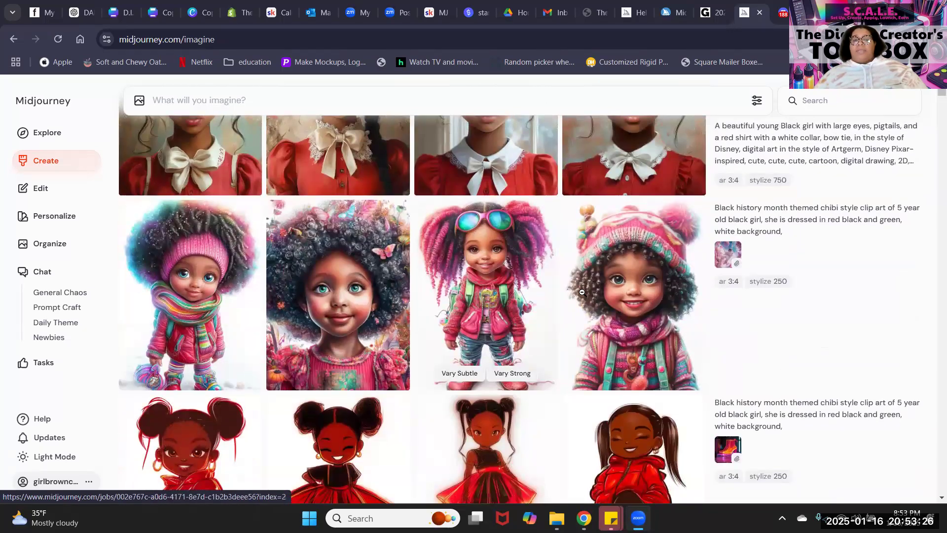
{"action": "left_click", "coordinate": [486, 296]}
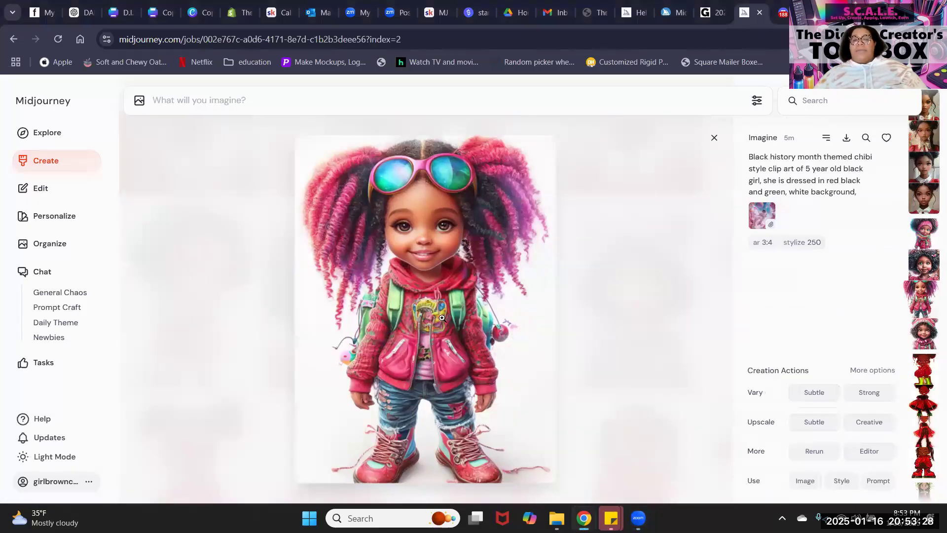
{"action": "left_click", "coordinate": [826, 139]}
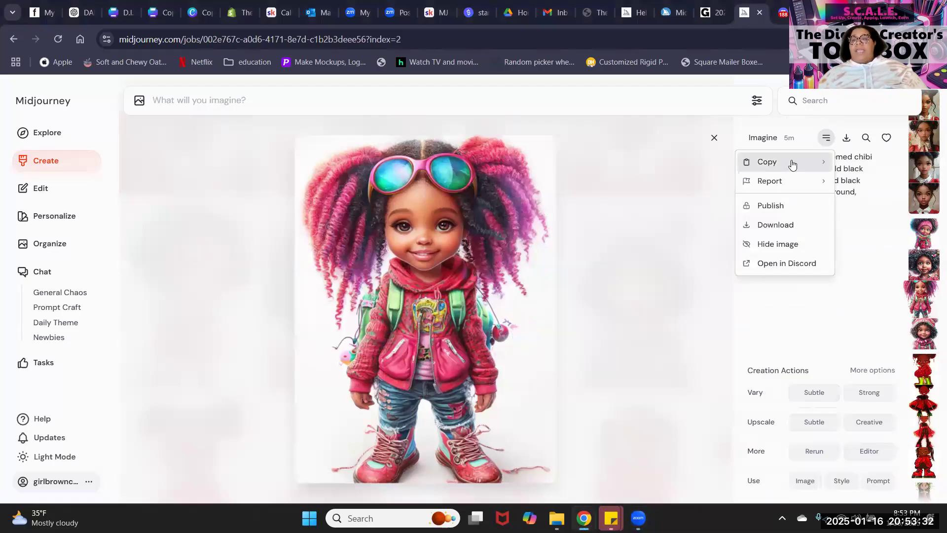
{"action": "mouse_move", "coordinate": [792, 162]}
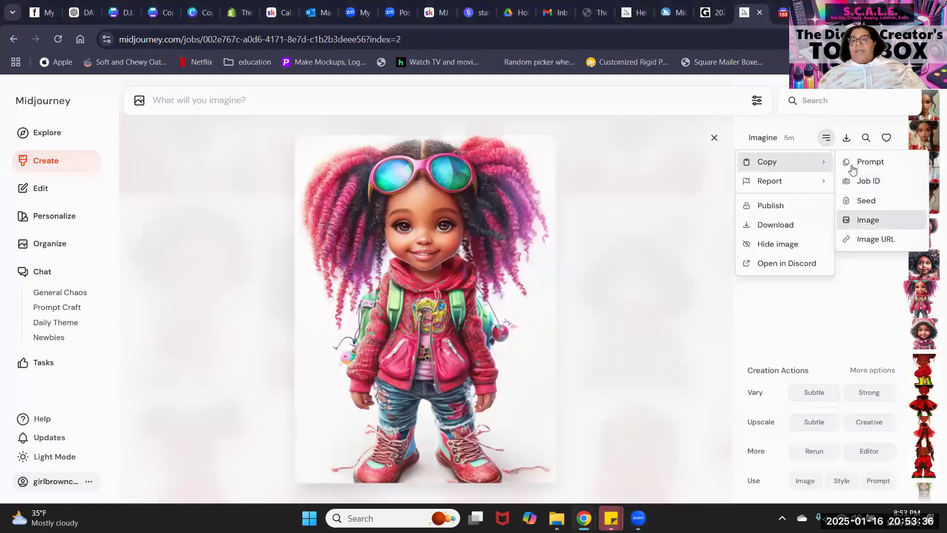
{"action": "left_click", "coordinate": [870, 240]}
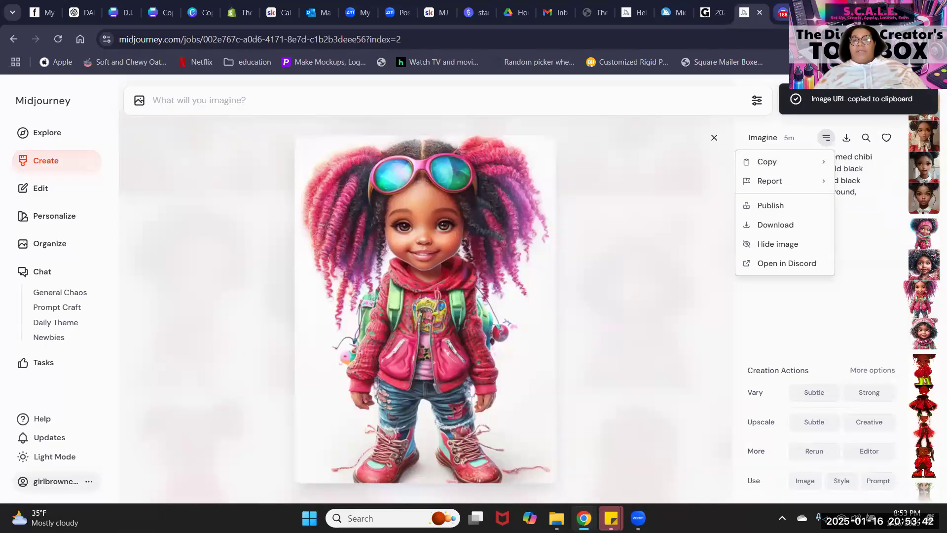
Switch to Discord and run /describe in the describe channel using the link option with the copied image URL.
{"action": "left_click", "coordinate": [782, 11]}
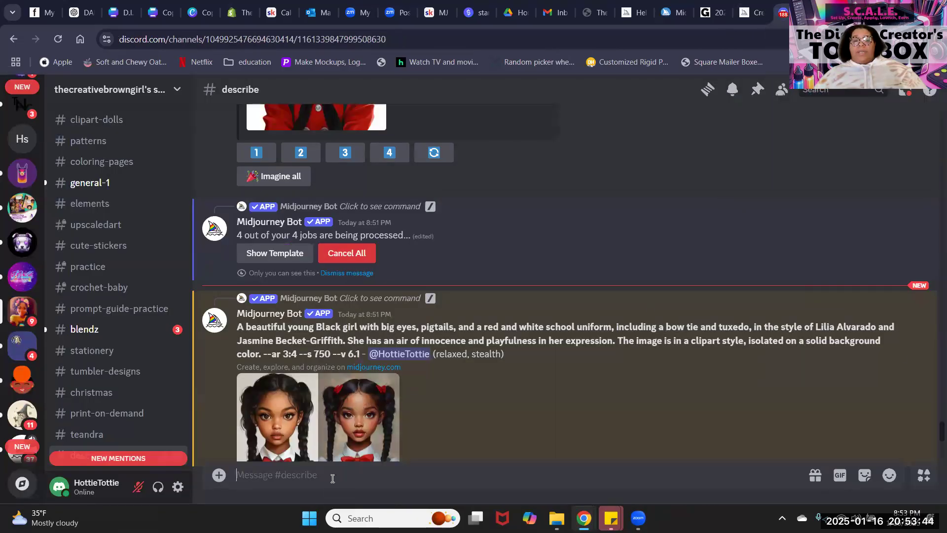
{"action": "type", "text": "/"}
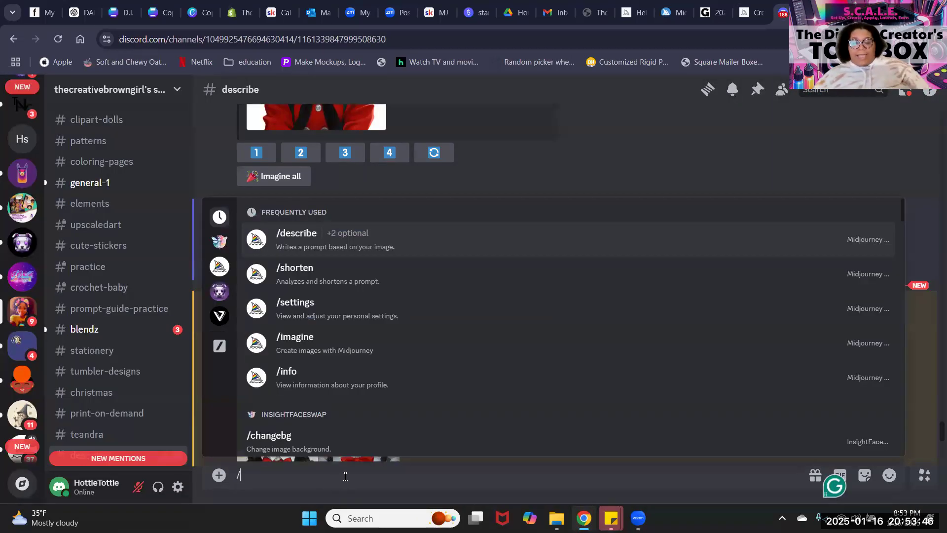
{"action": "type", "text": "describe"}
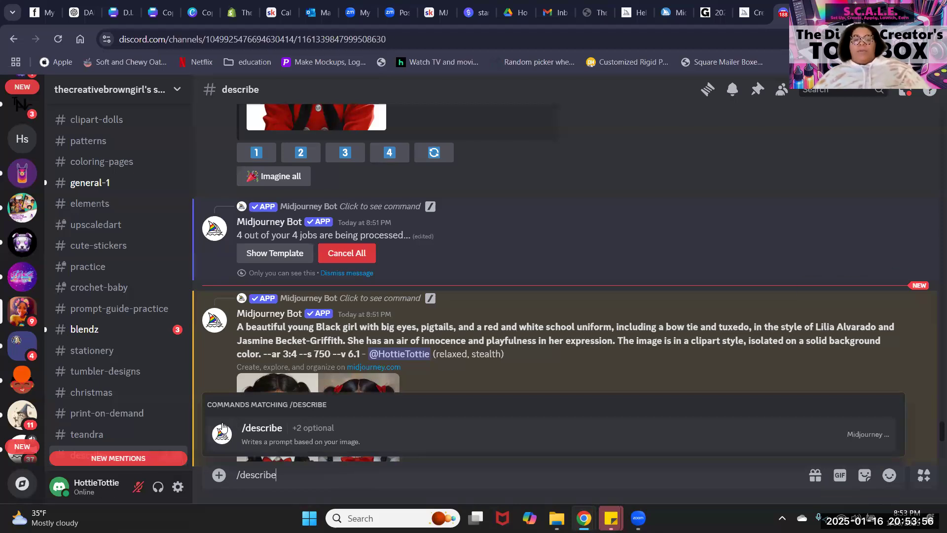
{"action": "left_click", "coordinate": [255, 430]}
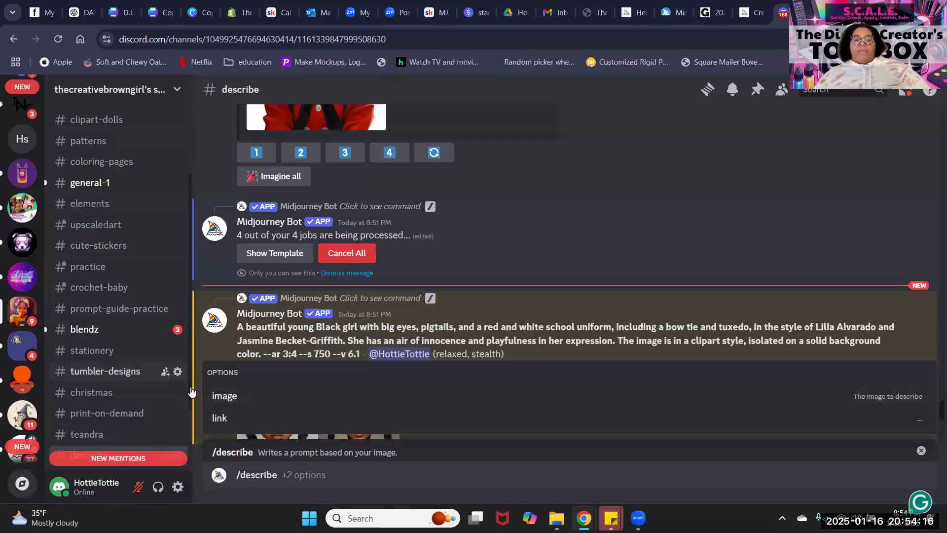
{"action": "left_click", "coordinate": [222, 416]}
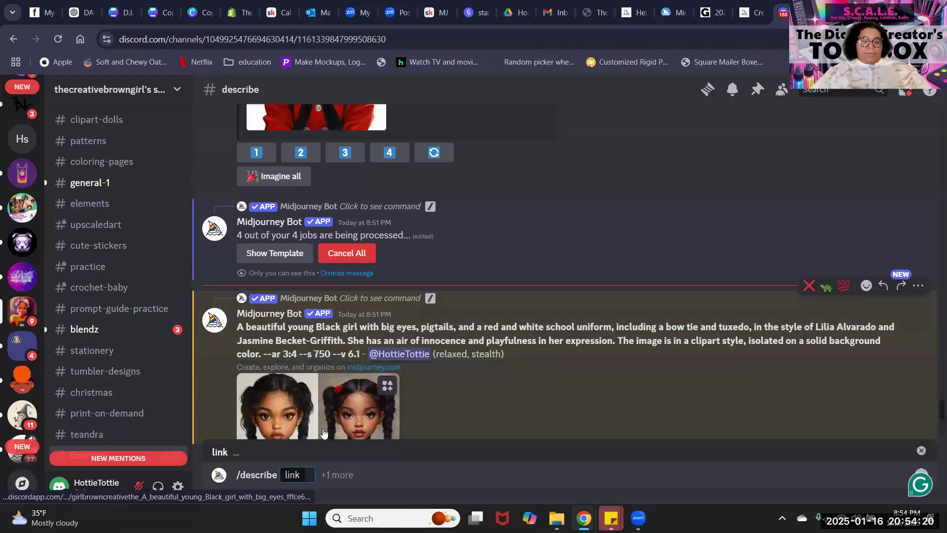
{"action": "key", "text": "ctrl+v"}
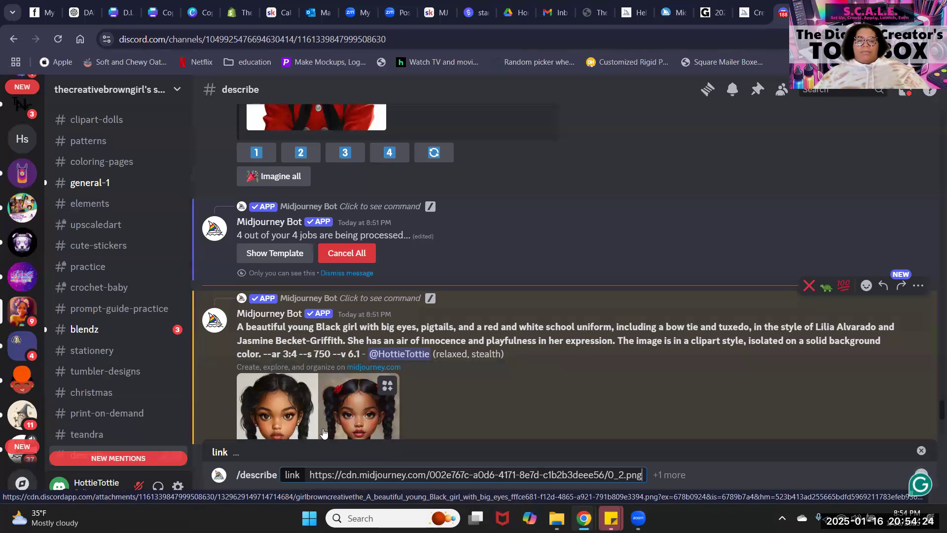
{"action": "key", "text": "Return"}
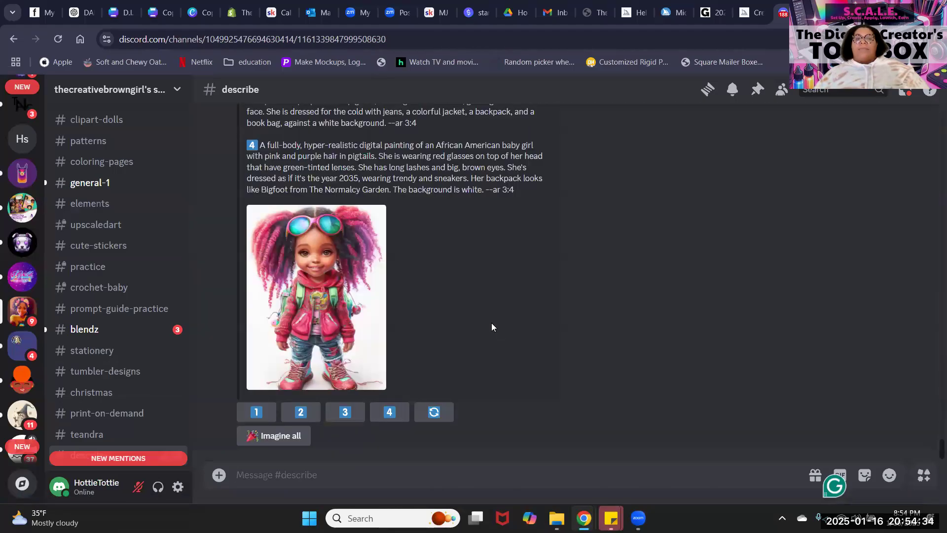
Review the four prompts written for the pink-haired girl and generate images from all of them at once.
{"action": "scroll", "coordinate": [492, 323], "scroll_direction": "up", "scroll_amount": 6}
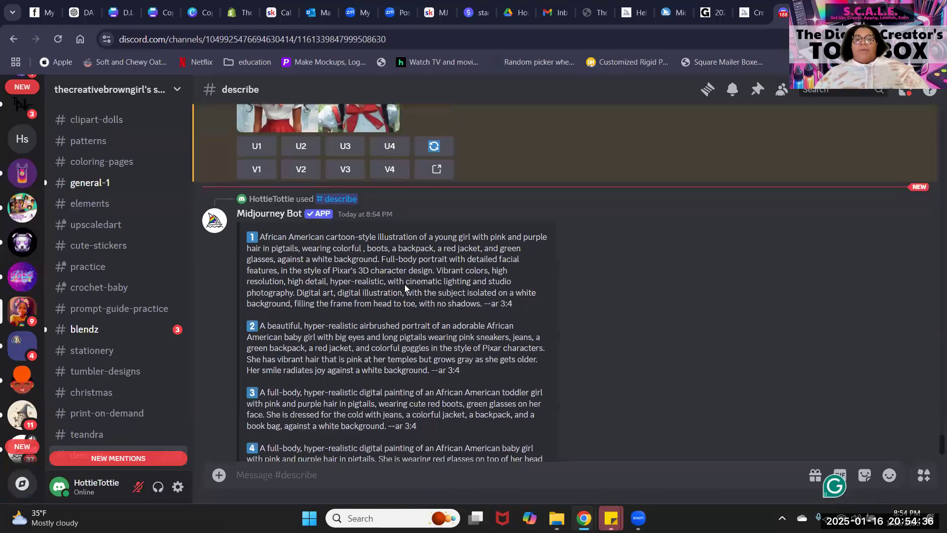
{"action": "scroll", "coordinate": [404, 284], "scroll_direction": "down", "scroll_amount": 6}
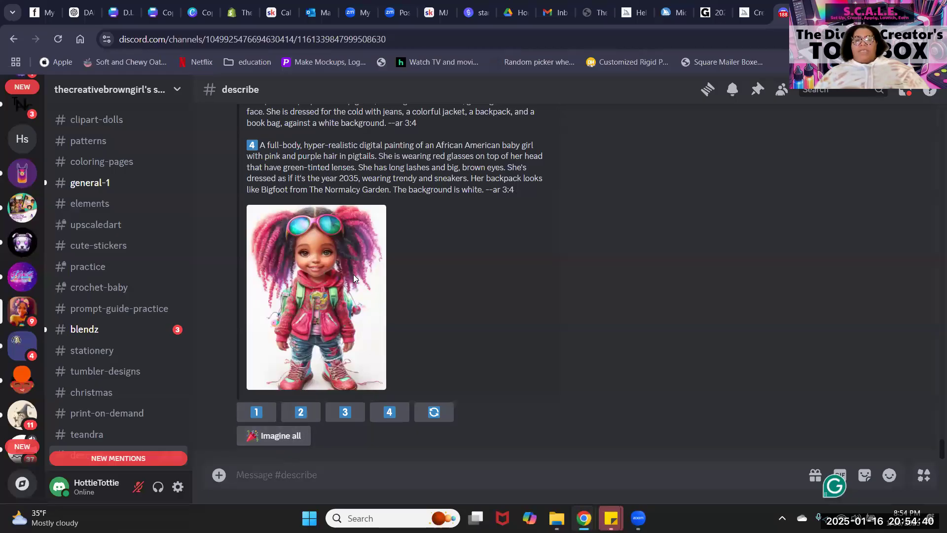
{"action": "scroll", "coordinate": [353, 274], "scroll_direction": "up", "scroll_amount": 6}
{"action": "scroll", "coordinate": [305, 328], "scroll_direction": "down", "scroll_amount": 6}
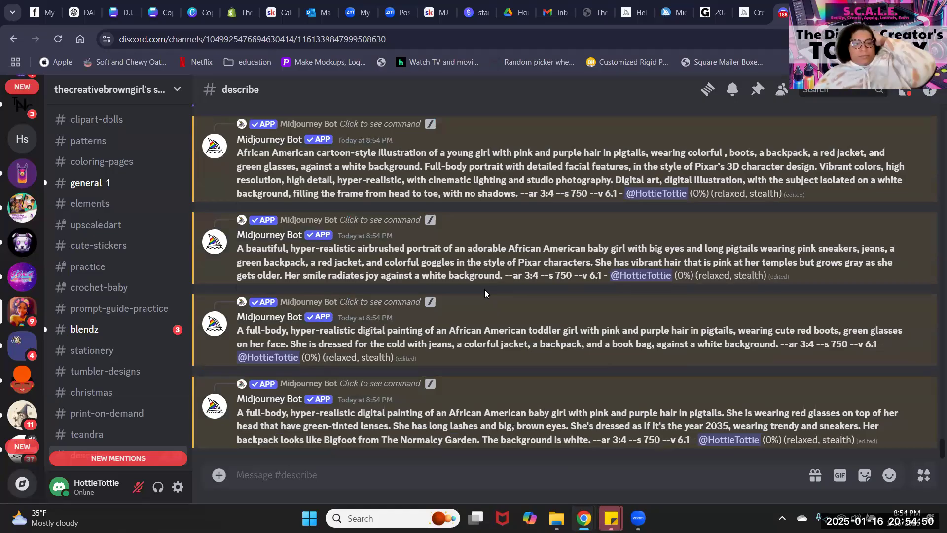
{"action": "scroll", "coordinate": [366, 274], "scroll_direction": "up", "scroll_amount": 5}
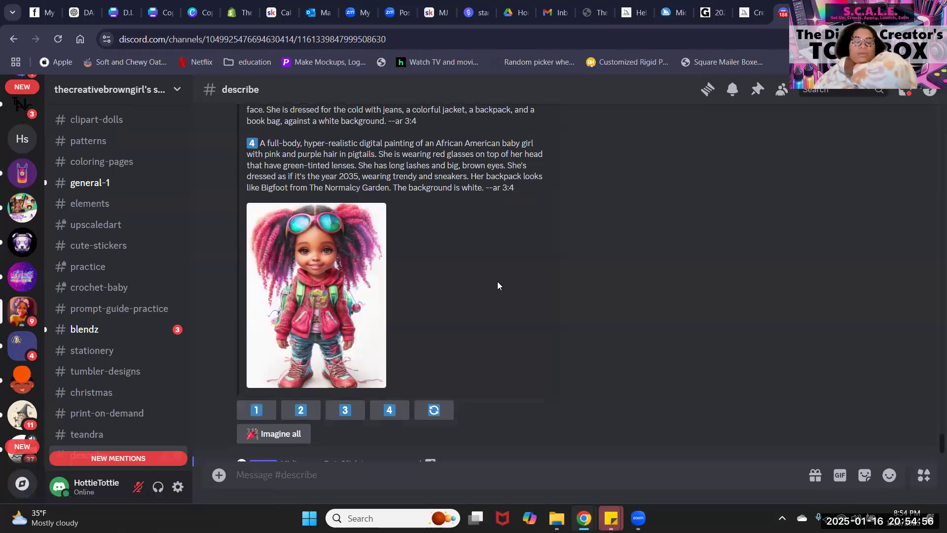
{"action": "scroll", "coordinate": [490, 299], "scroll_direction": "down", "scroll_amount": 10}
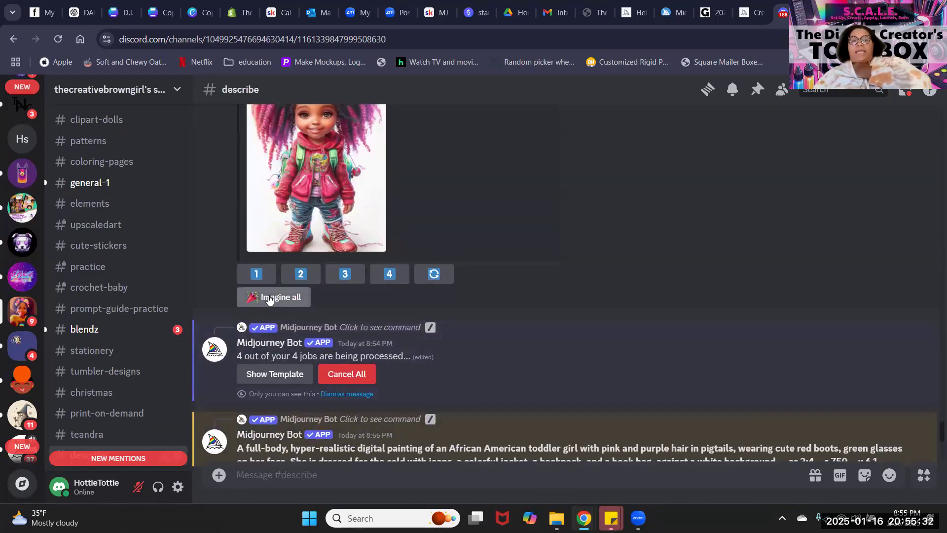
Request a fresh set of four descriptions for the same image, read them, and generate images from all of them.
{"action": "left_click", "coordinate": [434, 277]}
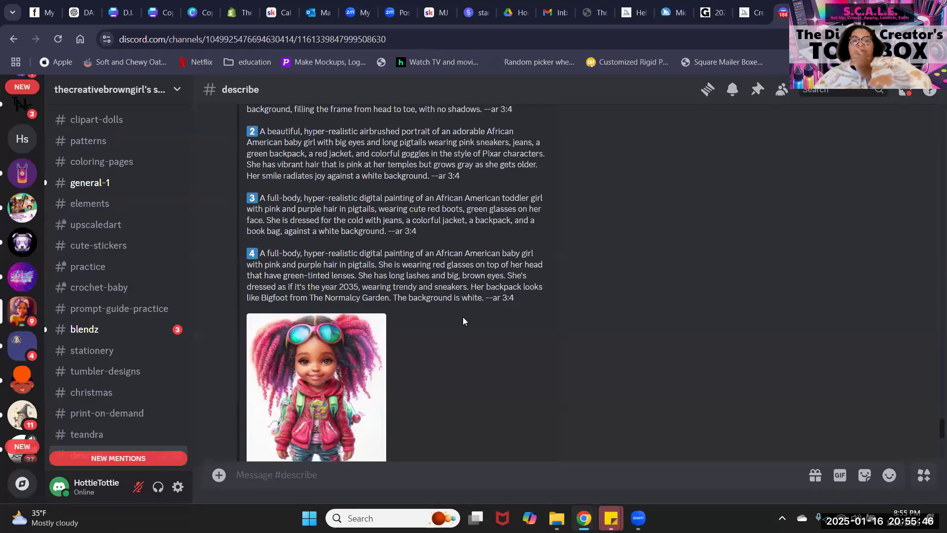
{"action": "scroll", "coordinate": [462, 318], "scroll_direction": "up", "scroll_amount": 2}
{"action": "scroll", "coordinate": [463, 318], "scroll_direction": "down", "scroll_amount": 5}
{"action": "scroll", "coordinate": [463, 321], "scroll_direction": "down", "scroll_amount": 15}
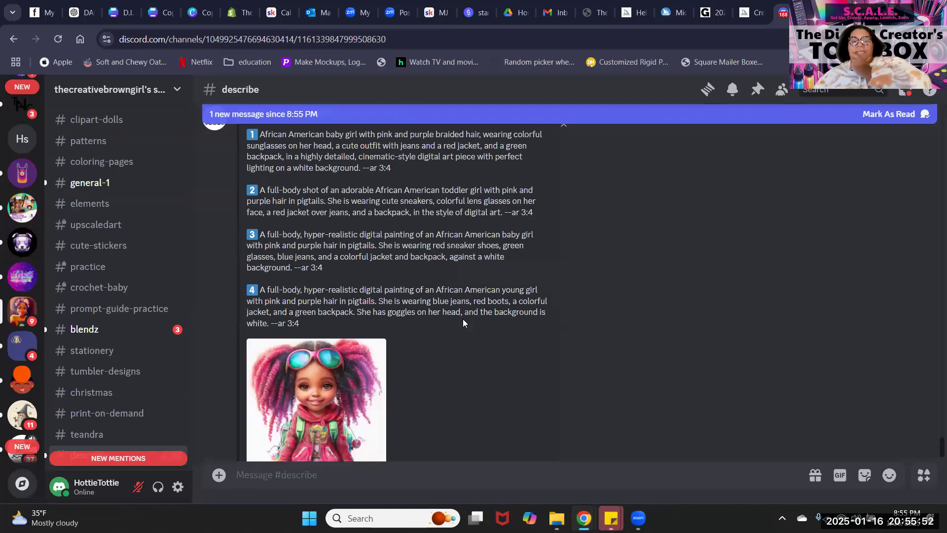
{"action": "scroll", "coordinate": [463, 323], "scroll_direction": "down", "scroll_amount": 3}
{"action": "scroll", "coordinate": [463, 323], "scroll_direction": "up", "scroll_amount": 4}
{"action": "scroll", "coordinate": [463, 318], "scroll_direction": "down", "scroll_amount": 4}
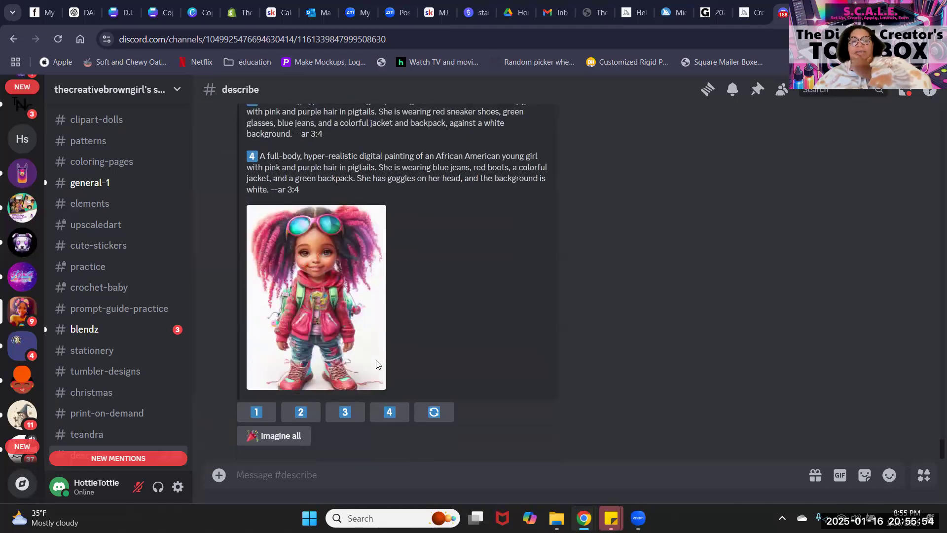
{"action": "left_click", "coordinate": [296, 434]}
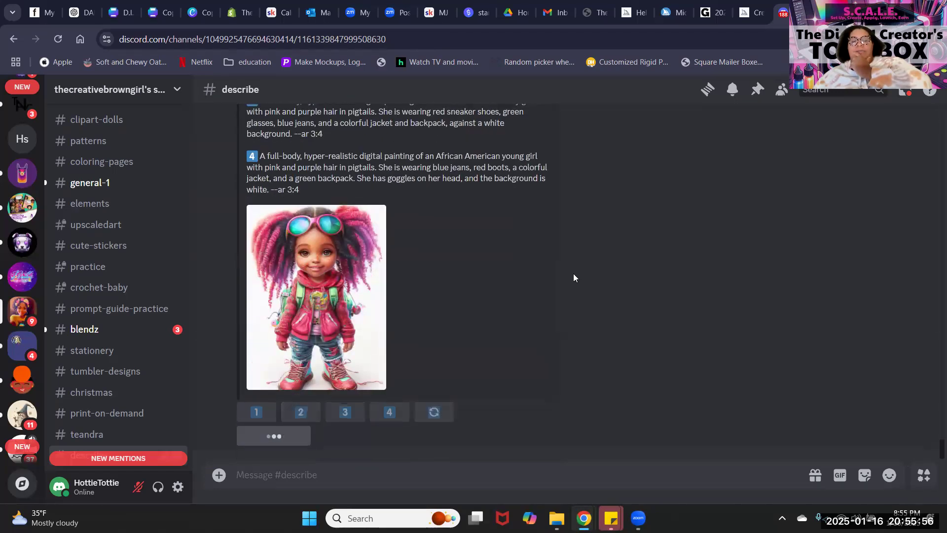
Examine the second set of prompts and their image grids, enlarging the full-body toddler girl grid for a closer look.
{"action": "scroll", "coordinate": [573, 274], "scroll_direction": "up", "scroll_amount": 5}
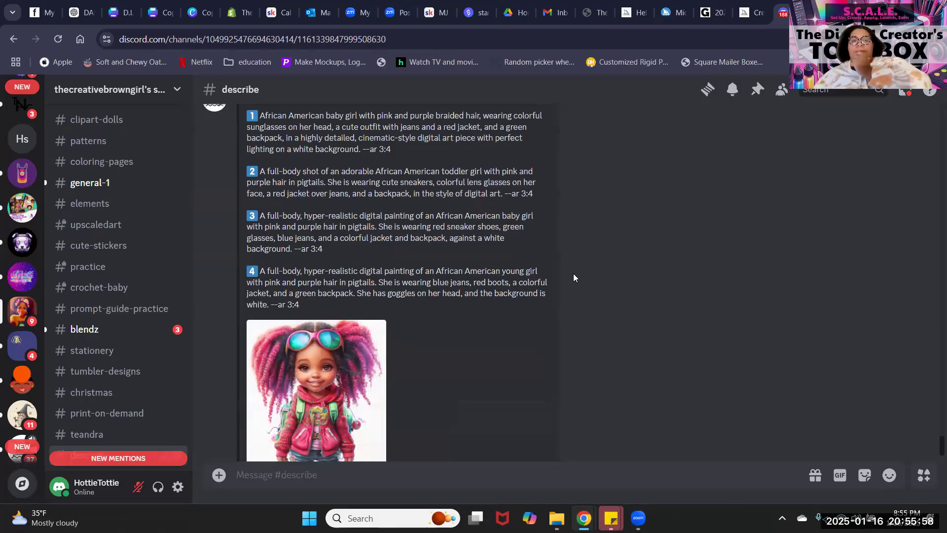
{"action": "scroll", "coordinate": [573, 274], "scroll_direction": "up", "scroll_amount": 2}
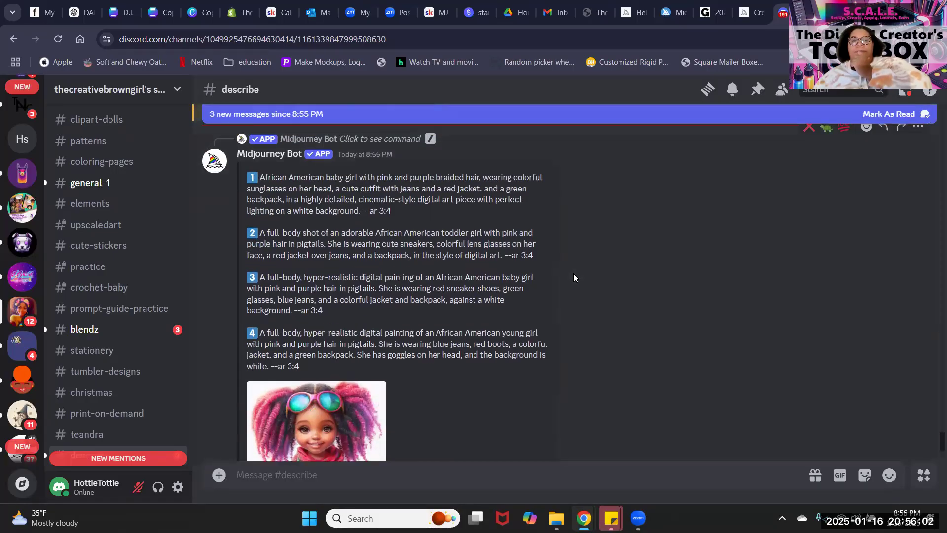
{"action": "scroll", "coordinate": [573, 274], "scroll_direction": "down", "scroll_amount": 10}
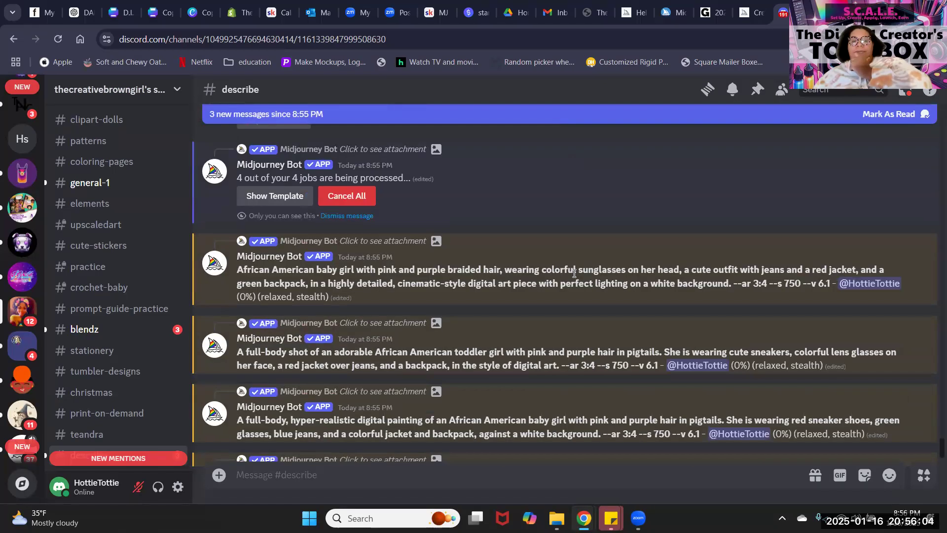
{"action": "scroll", "coordinate": [574, 273], "scroll_direction": "down", "scroll_amount": 3}
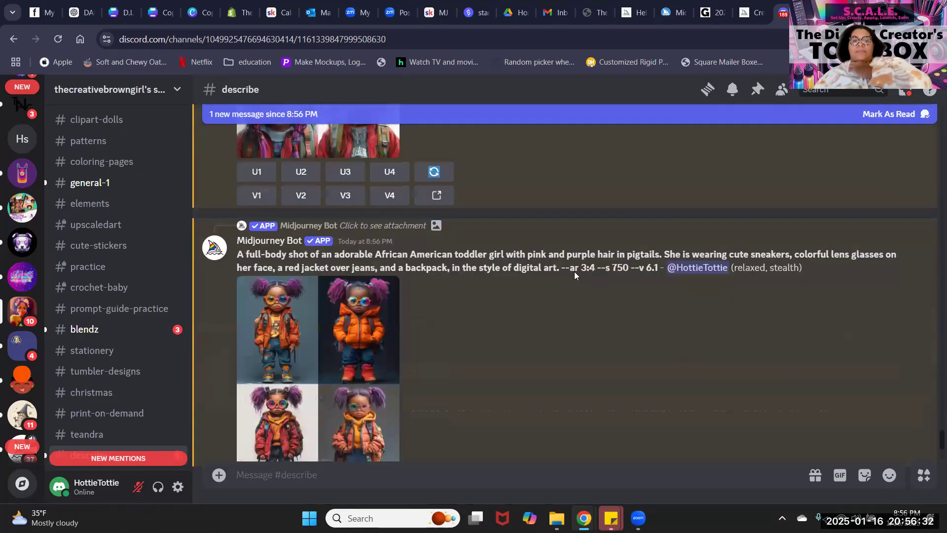
{"action": "left_click", "coordinate": [398, 267]}
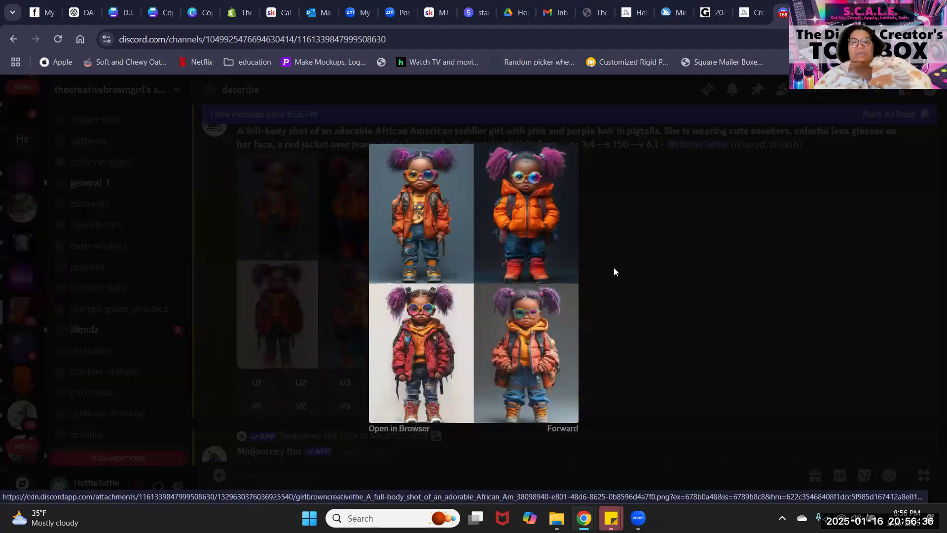
{"action": "left_click", "coordinate": [613, 267]}
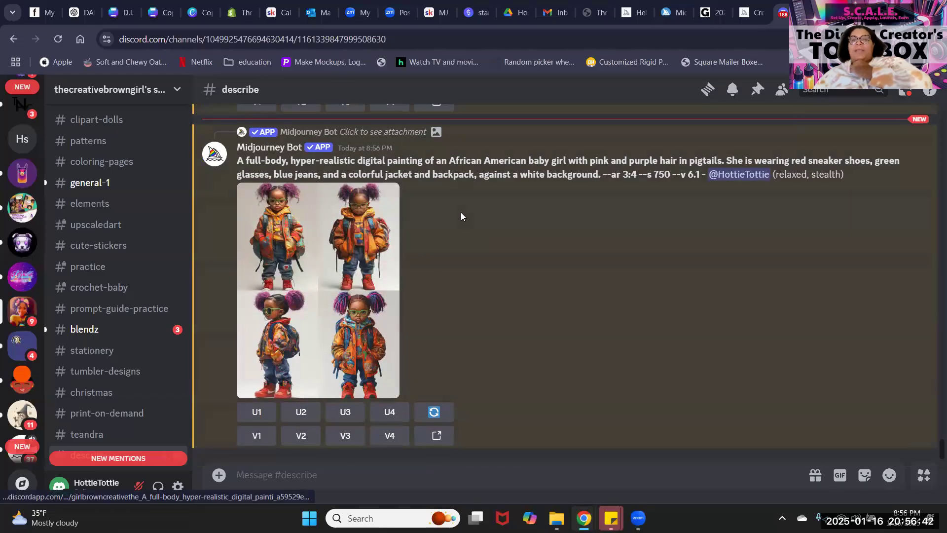
Switch back to Midjourney with the original chibi image of the pink-haired girl open.
{"action": "left_click", "coordinate": [744, 11]}
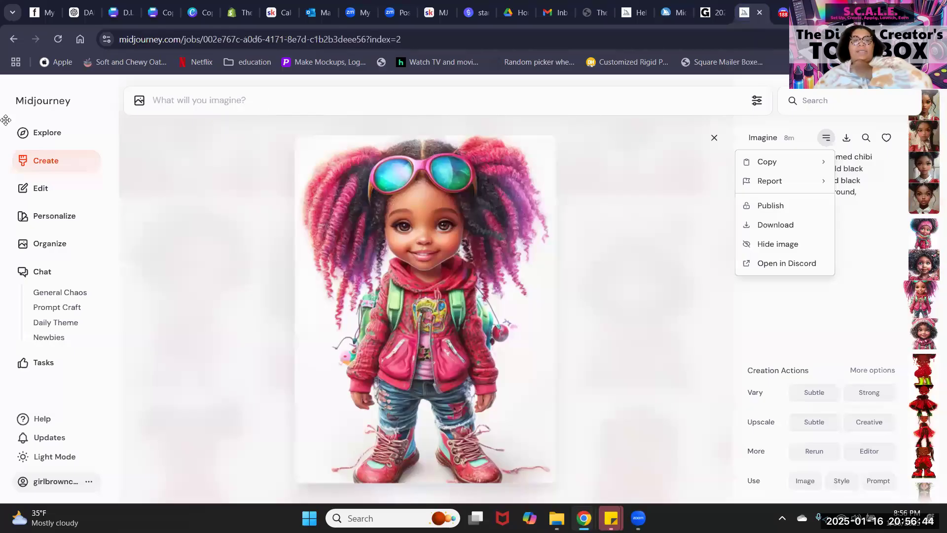
Reload the Midjourney page, close the enlarged image, and examine today's generated character images and their prompts in the Create gallery.
{"action": "left_click", "coordinate": [58, 39]}
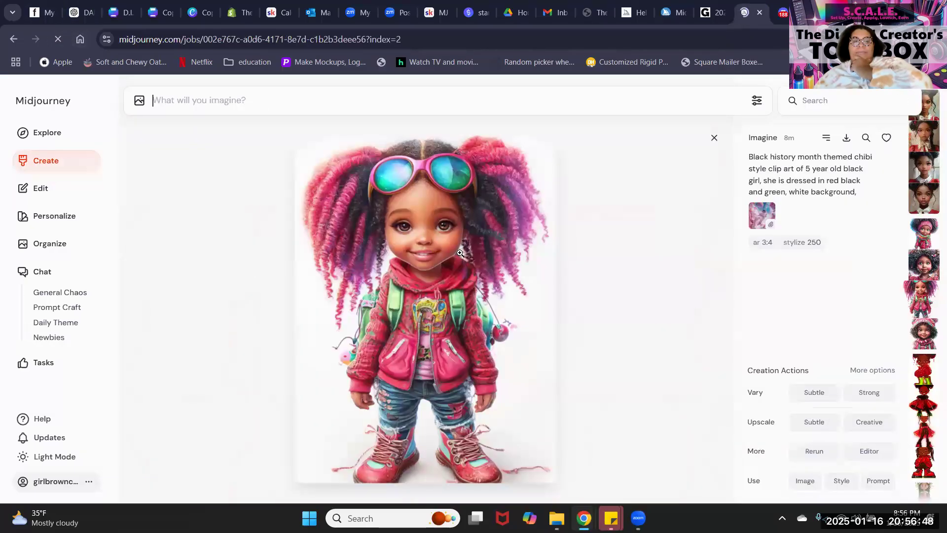
{"action": "left_click", "coordinate": [249, 311]}
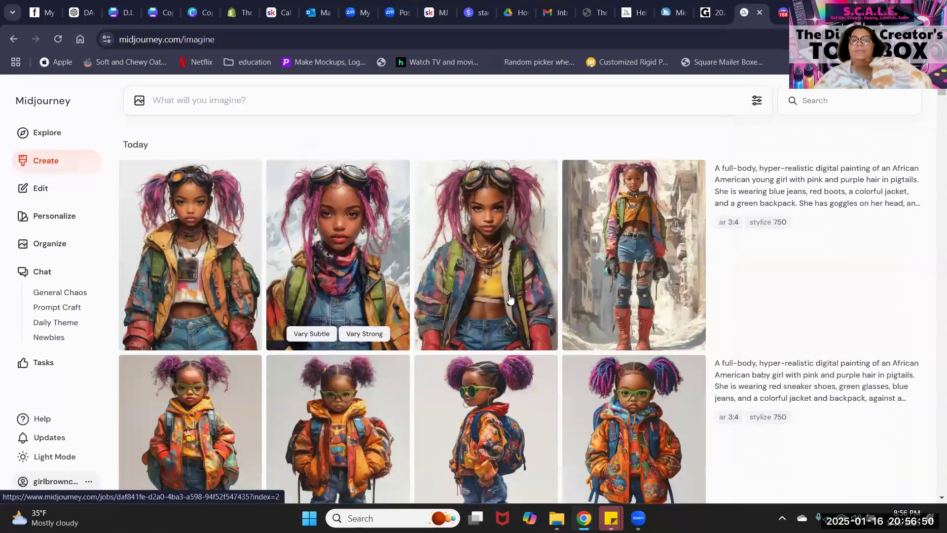
{"action": "scroll", "coordinate": [510, 298], "scroll_direction": "down", "scroll_amount": 8}
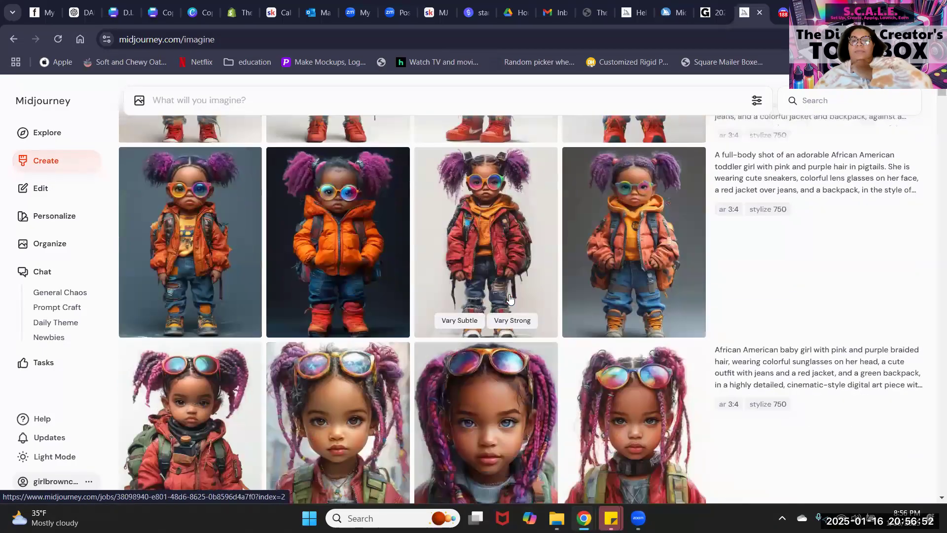
{"action": "scroll", "coordinate": [510, 298], "scroll_direction": "down", "scroll_amount": 3}
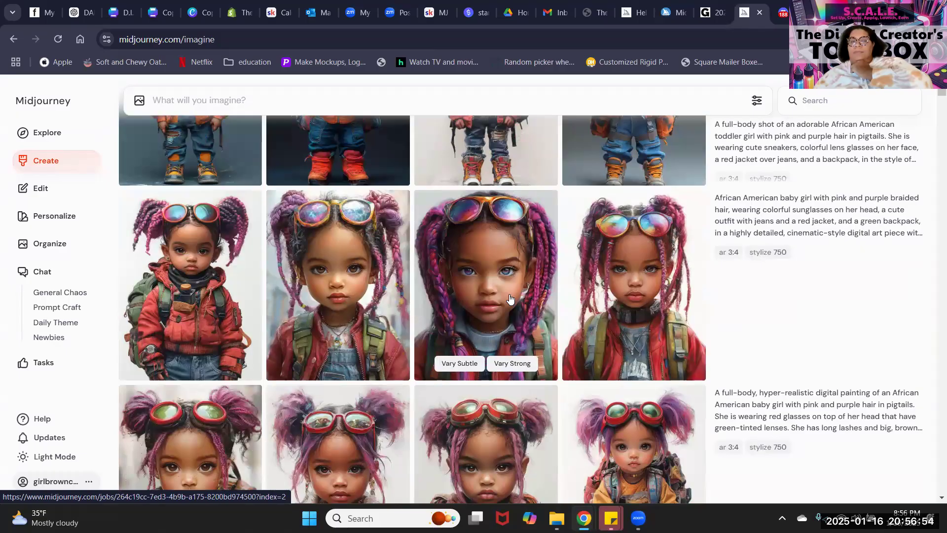
{"action": "scroll", "coordinate": [510, 298], "scroll_direction": "down", "scroll_amount": 8}
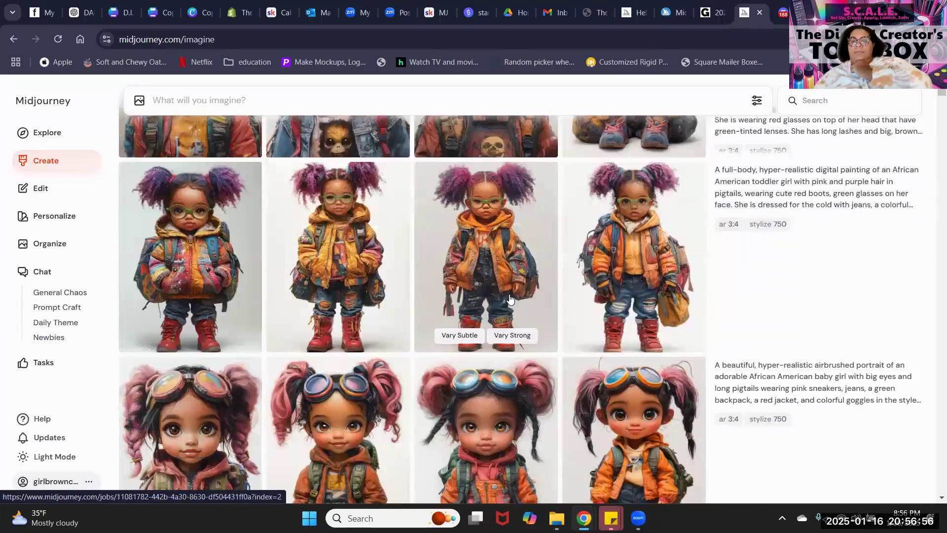
{"action": "scroll", "coordinate": [510, 299], "scroll_direction": "down", "scroll_amount": 9}
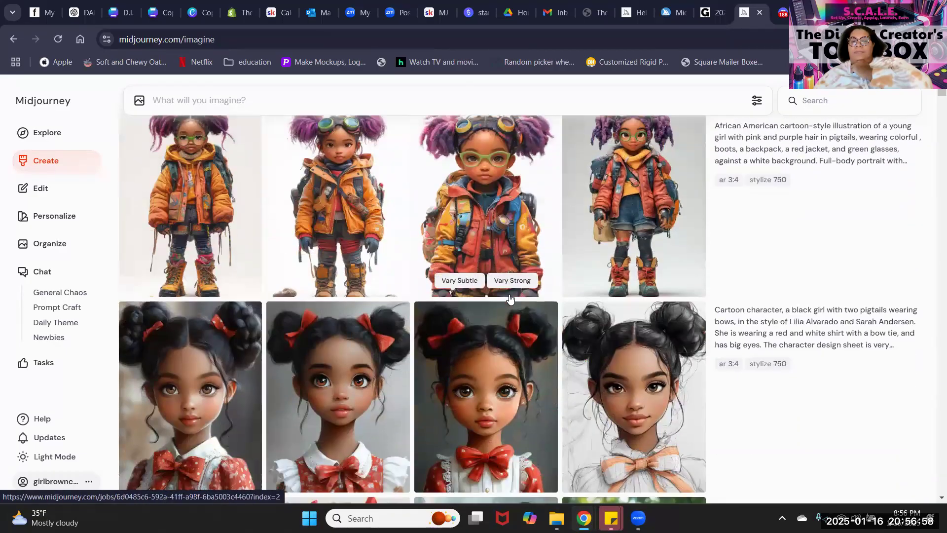
{"action": "scroll", "coordinate": [510, 299], "scroll_direction": "up", "scroll_amount": 4}
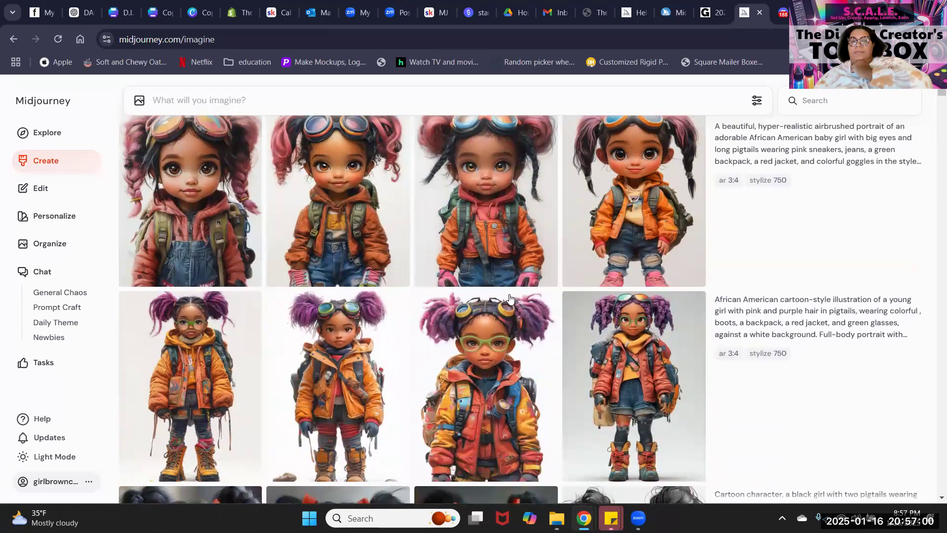
{"action": "scroll", "coordinate": [510, 298], "scroll_direction": "up", "scroll_amount": 13}
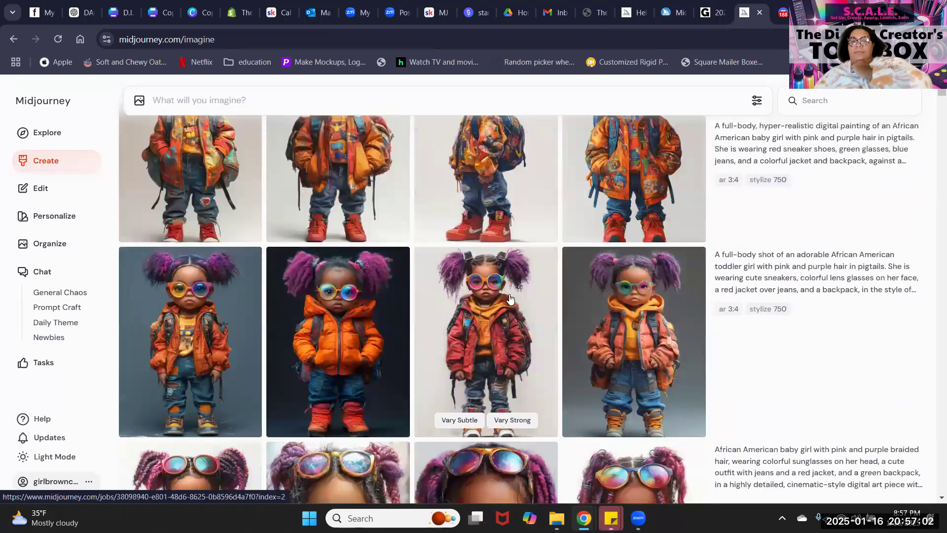
{"action": "scroll", "coordinate": [510, 299], "scroll_direction": "up", "scroll_amount": 6}
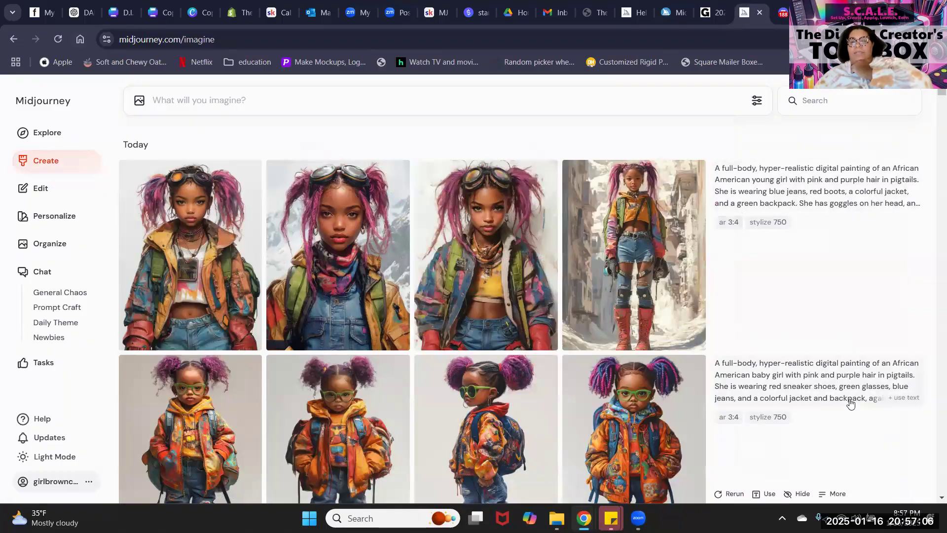
{"action": "scroll", "coordinate": [850, 403], "scroll_direction": "down", "scroll_amount": 11}
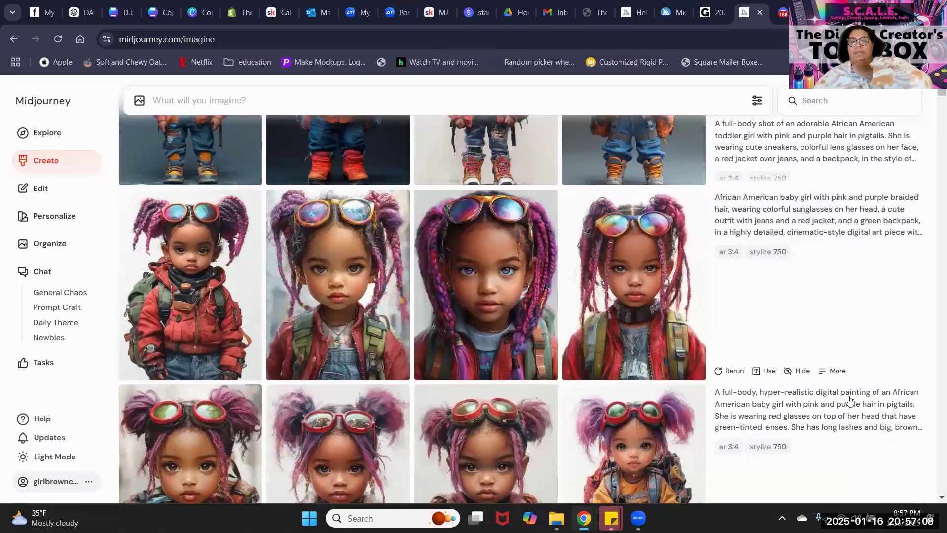
{"action": "scroll", "coordinate": [849, 400], "scroll_direction": "down", "scroll_amount": 15}
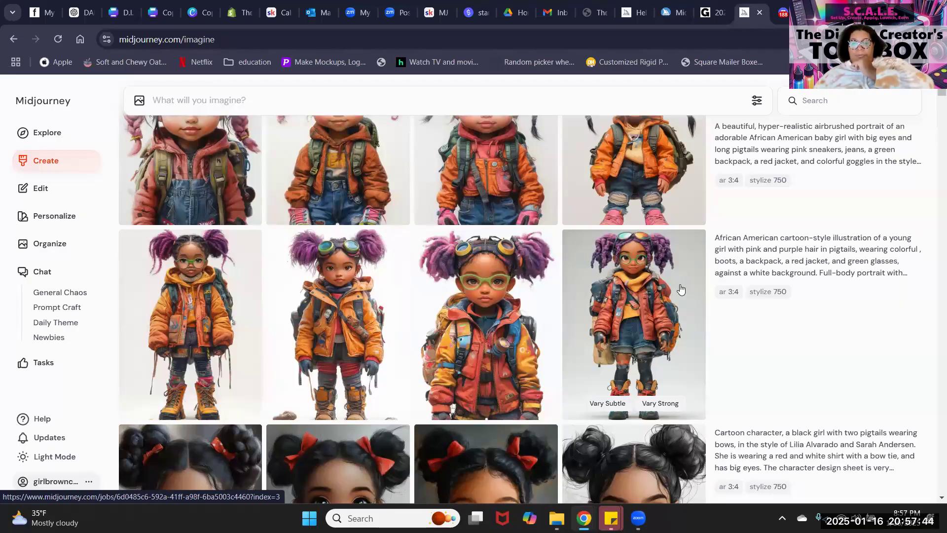
{"action": "scroll", "coordinate": [680, 288], "scroll_direction": "up", "scroll_amount": 8}
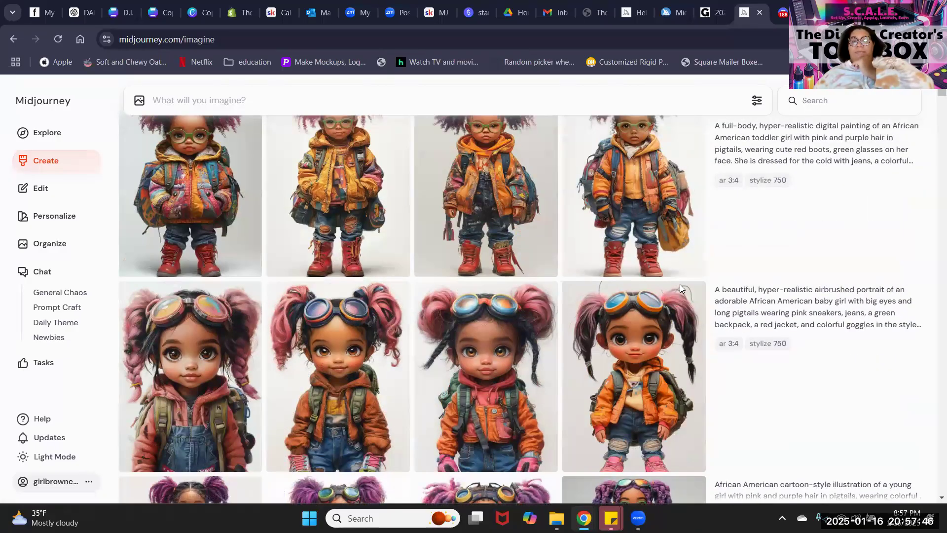
{"action": "scroll", "coordinate": [680, 287], "scroll_direction": "up", "scroll_amount": 2}
{"action": "scroll", "coordinate": [679, 288], "scroll_direction": "up", "scroll_amount": 20}
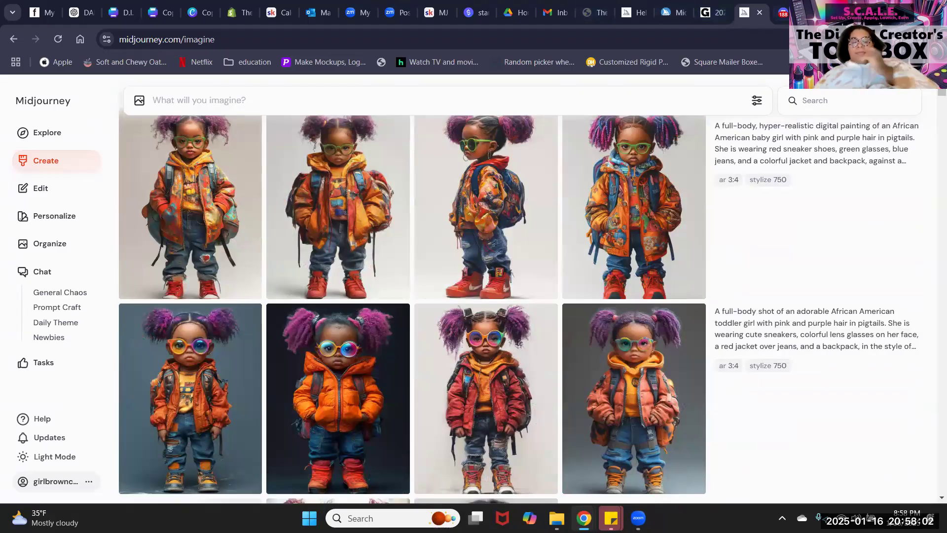
Open creativefabrica.com in a new browser tab and look over its home page.
{"action": "key", "text": "ctrl+t"}
{"action": "type", "text": "crea"}
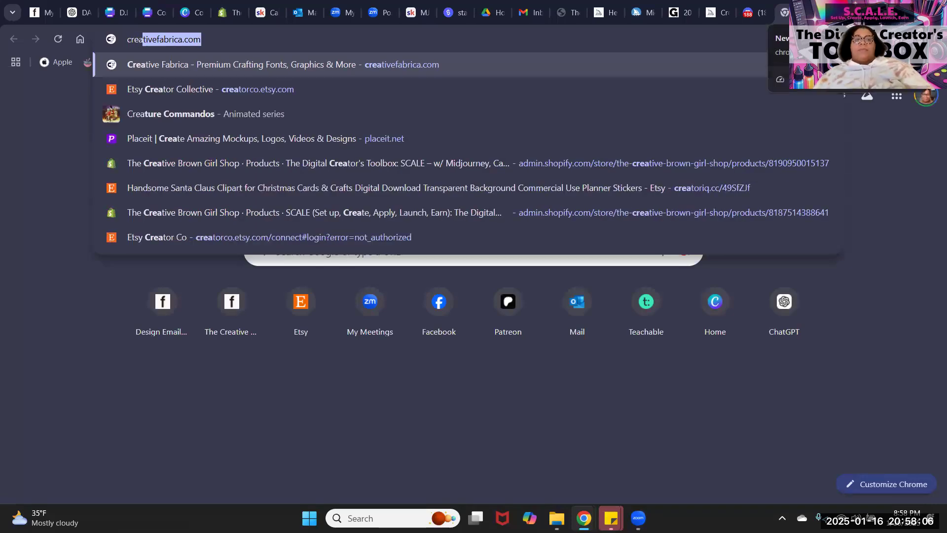
{"action": "key", "text": "Return"}
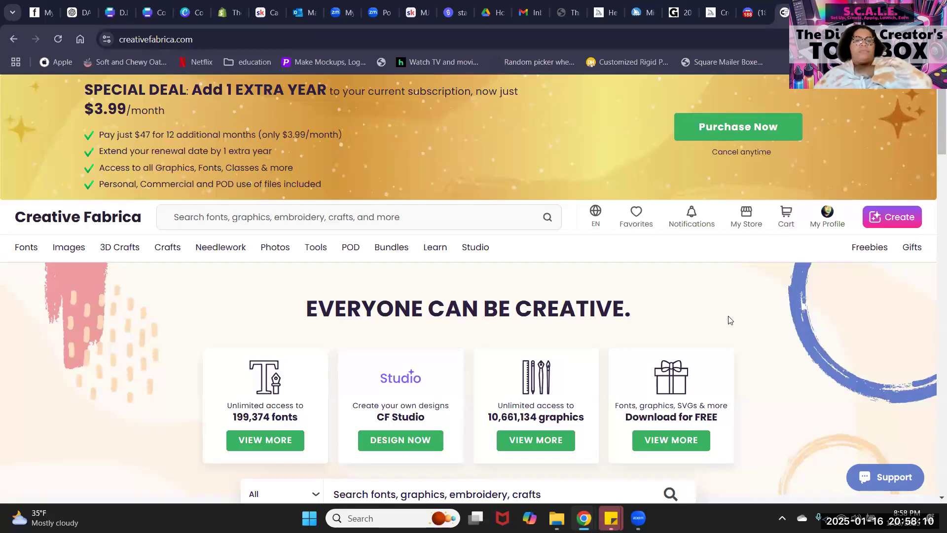
{"action": "scroll", "coordinate": [728, 314], "scroll_direction": "down", "scroll_amount": 6}
{"action": "scroll", "coordinate": [729, 313], "scroll_direction": "up", "scroll_amount": 6}
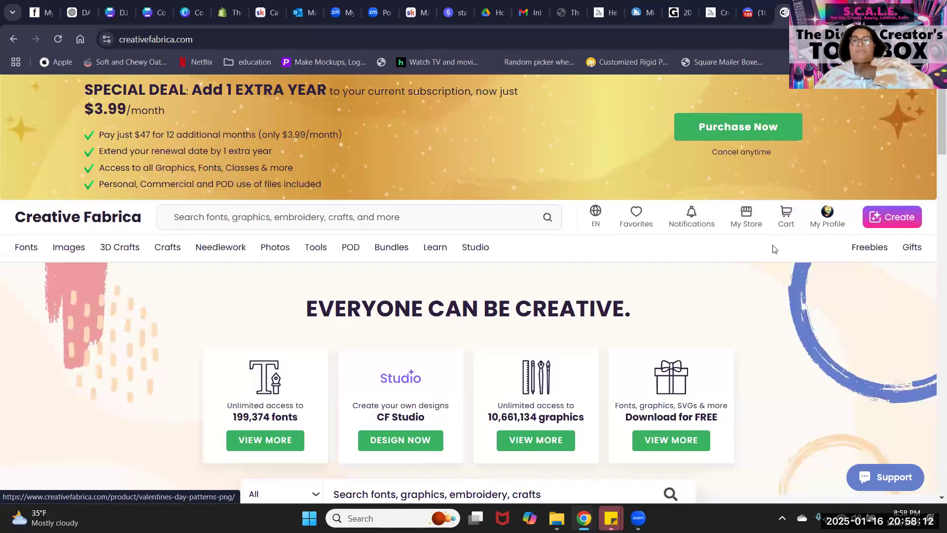
View the account's own Creative Fabrica profile page, and go from there to its designer store.
{"action": "left_click", "coordinate": [825, 216]}
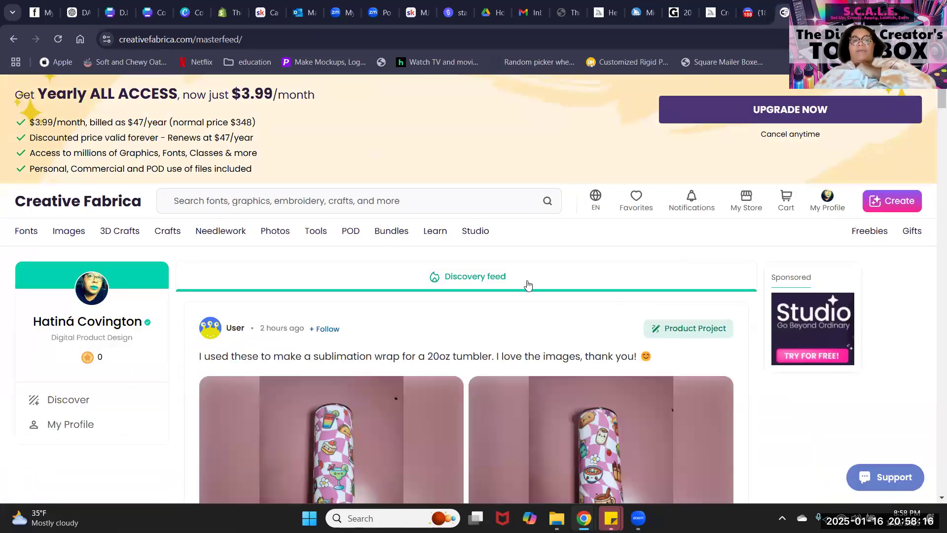
{"action": "mouse_move", "coordinate": [818, 206]}
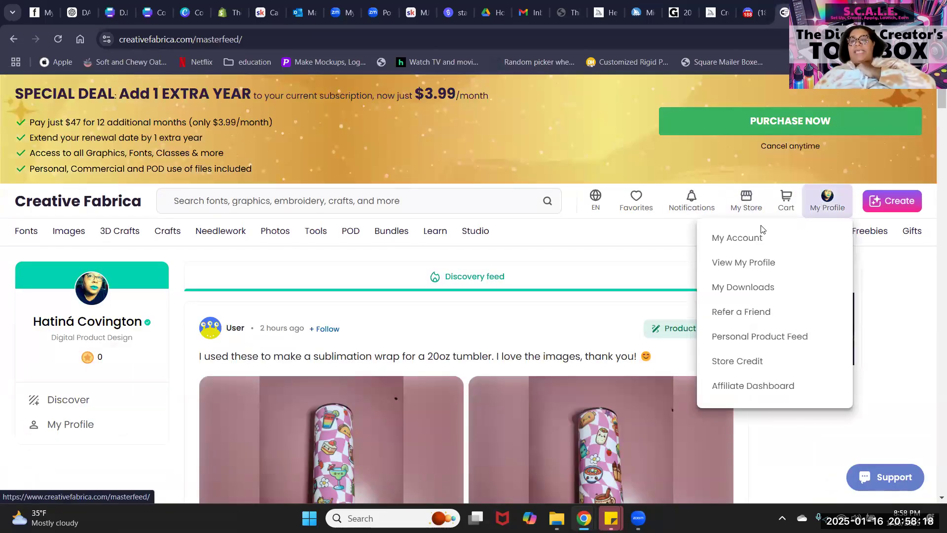
{"action": "left_click", "coordinate": [767, 267]}
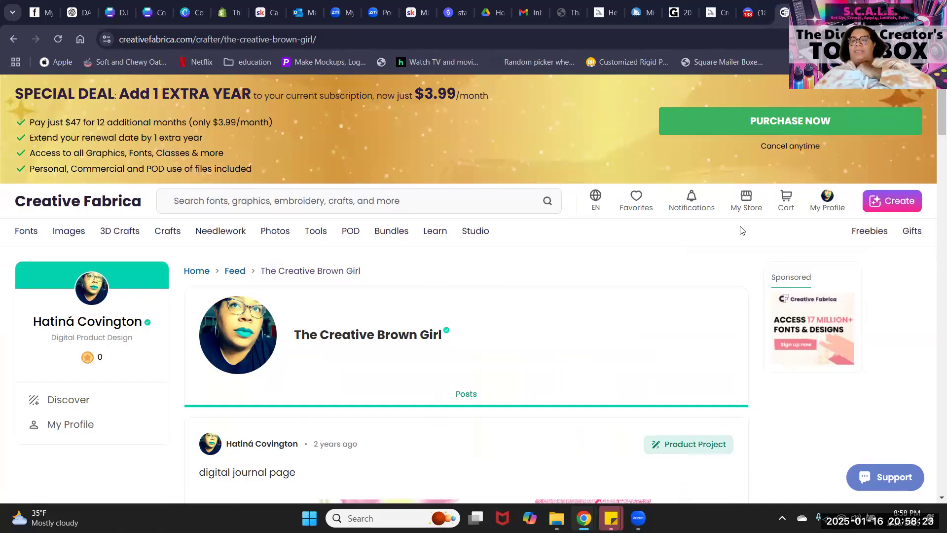
{"action": "left_click", "coordinate": [736, 211]}
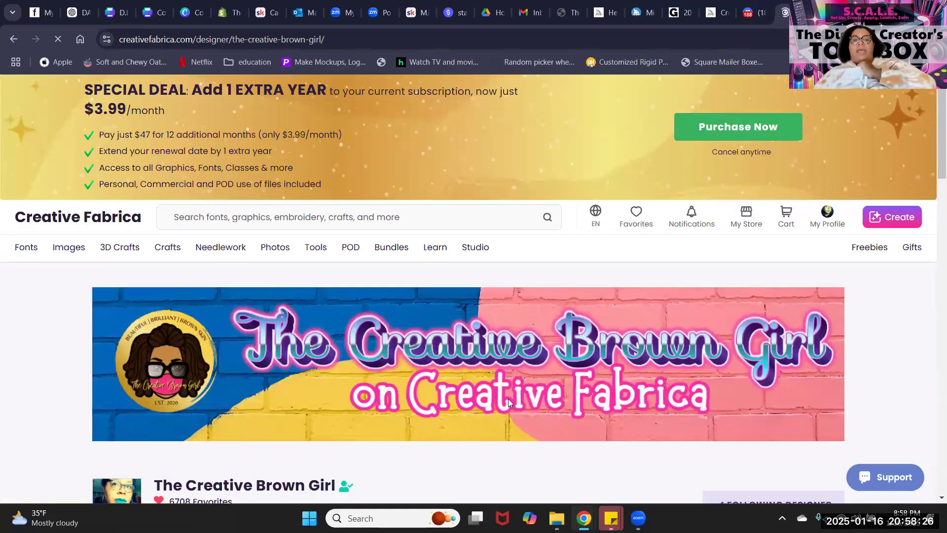
Open the store's "ChatGPT and DALL-E AI Art Prompt Guide" listing with the angel baby cover and examine its product page.
{"action": "scroll", "coordinate": [509, 380], "scroll_direction": "down", "scroll_amount": 10}
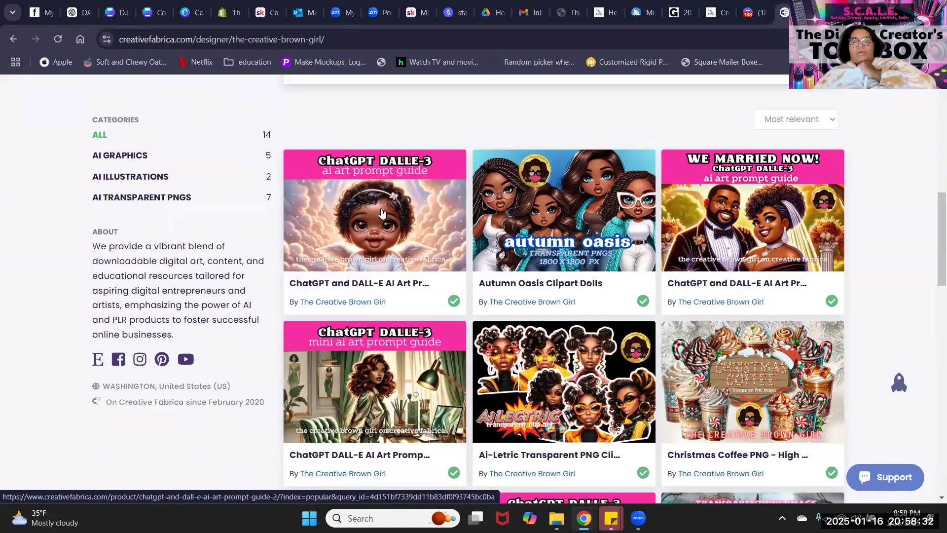
{"action": "left_click", "coordinate": [370, 217]}
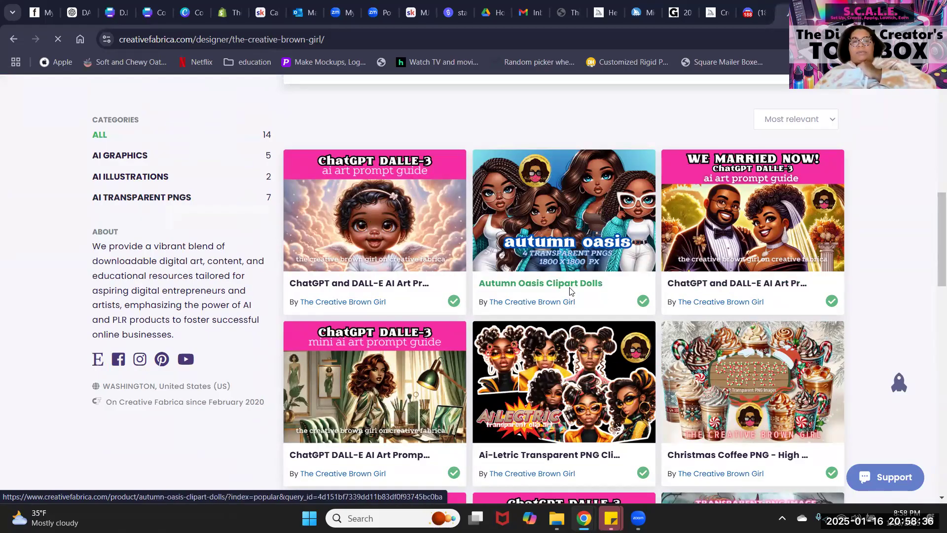
{"action": "scroll", "coordinate": [276, 355], "scroll_direction": "down", "scroll_amount": 6}
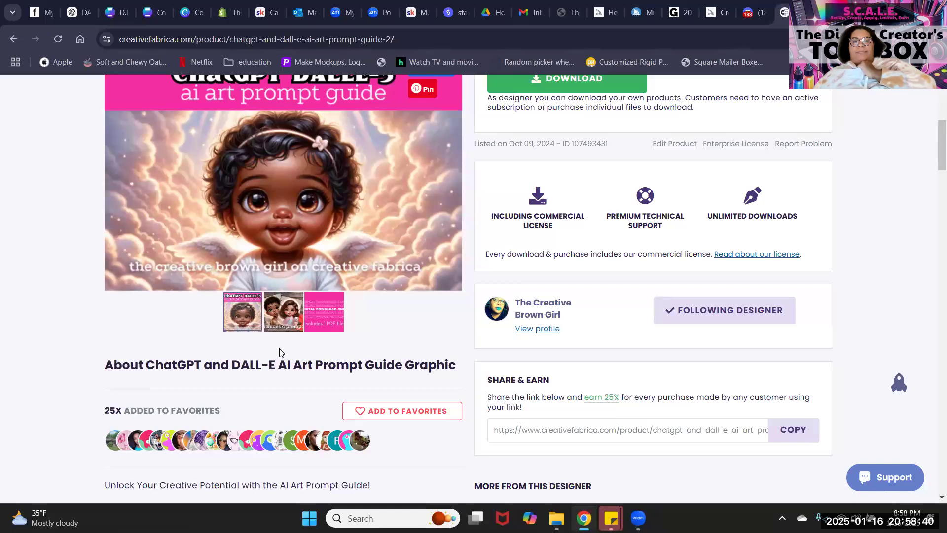
{"action": "scroll", "coordinate": [303, 228], "scroll_direction": "up", "scroll_amount": 6}
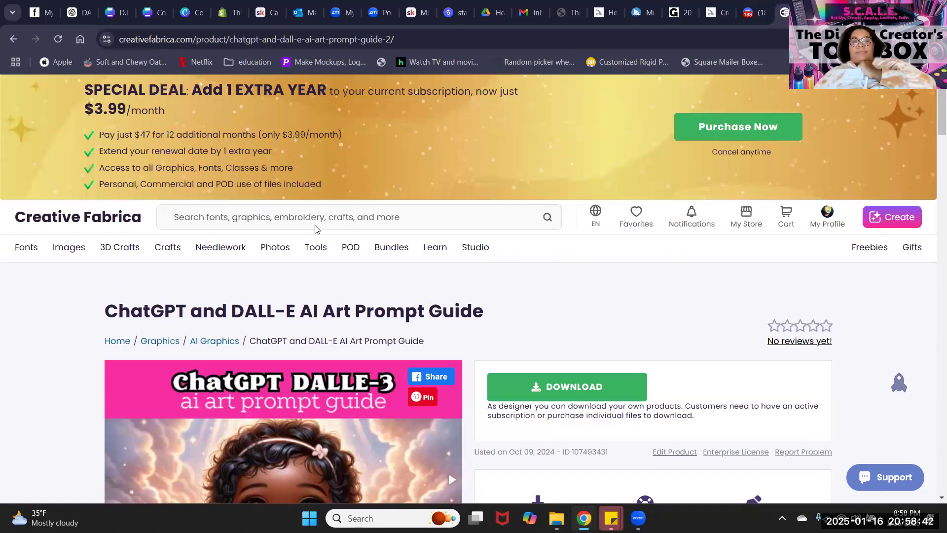
{"action": "mouse_move", "coordinate": [207, 241]}
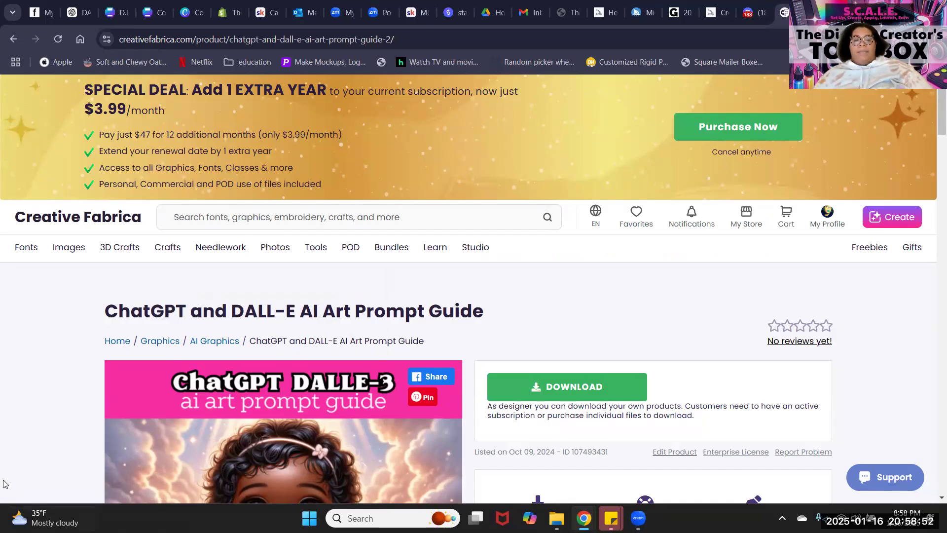
{"action": "scroll", "coordinate": [91, 481], "scroll_direction": "down", "scroll_amount": 5}
{"action": "scroll", "coordinate": [209, 474], "scroll_direction": "up", "scroll_amount": 5}
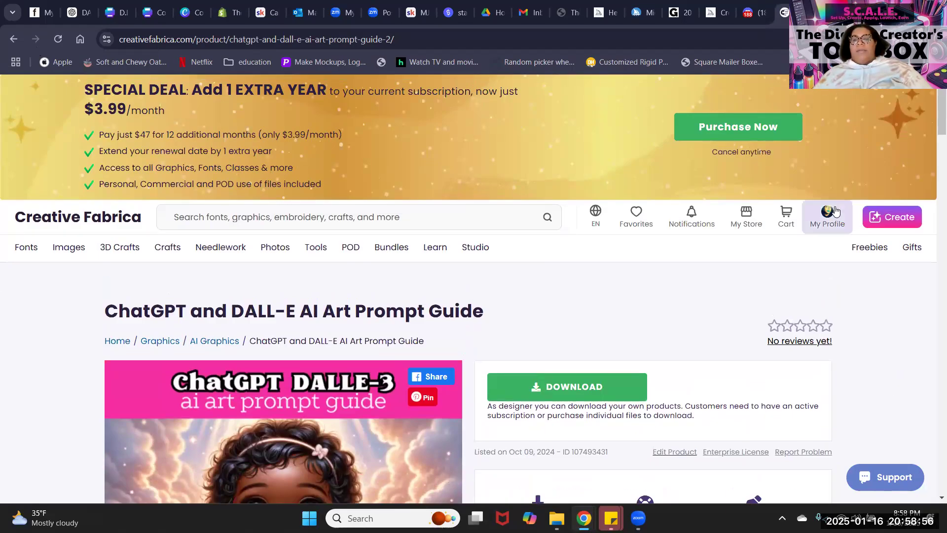
{"action": "mouse_move", "coordinate": [829, 222]}
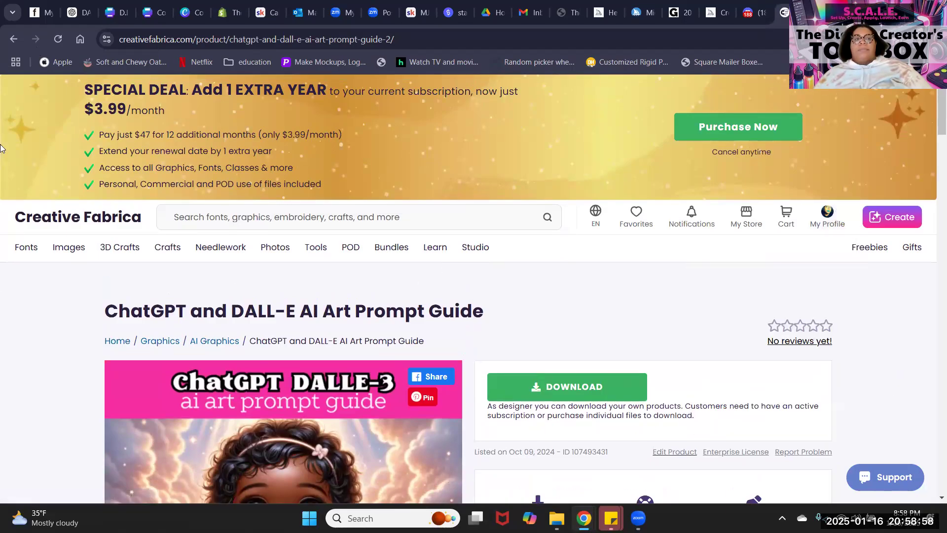
Return to the designer store and look through its product listings.
{"action": "left_click", "coordinate": [7, 44]}
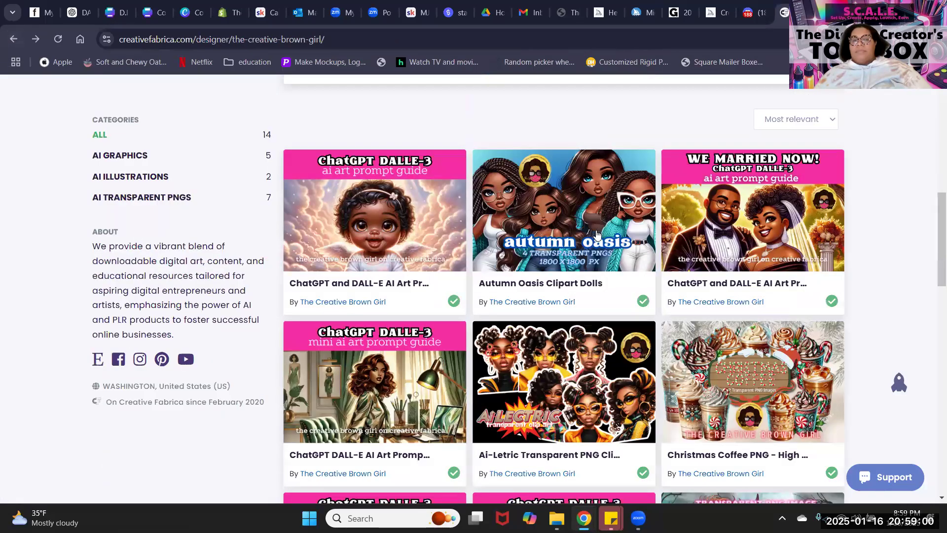
{"action": "scroll", "coordinate": [598, 234], "scroll_direction": "down", "scroll_amount": 3}
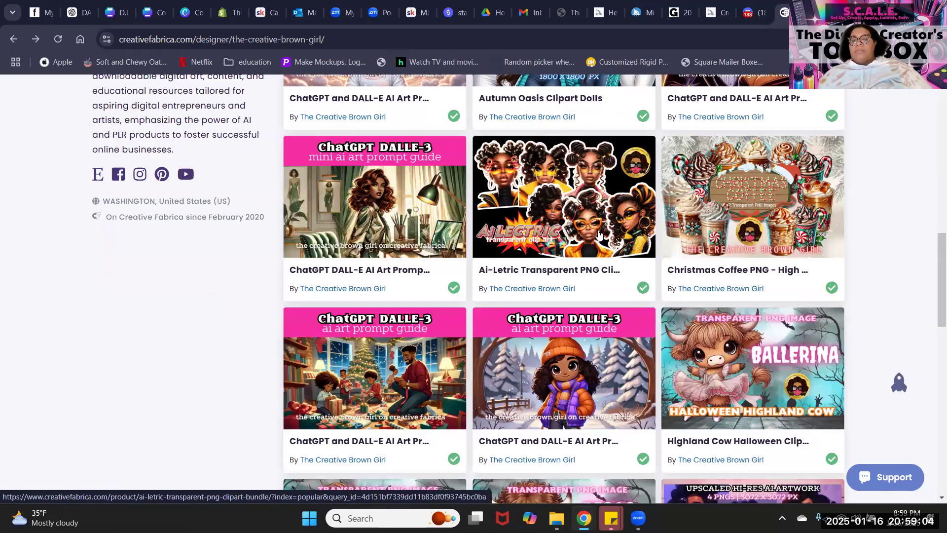
{"action": "scroll", "coordinate": [599, 234], "scroll_direction": "up", "scroll_amount": 4}
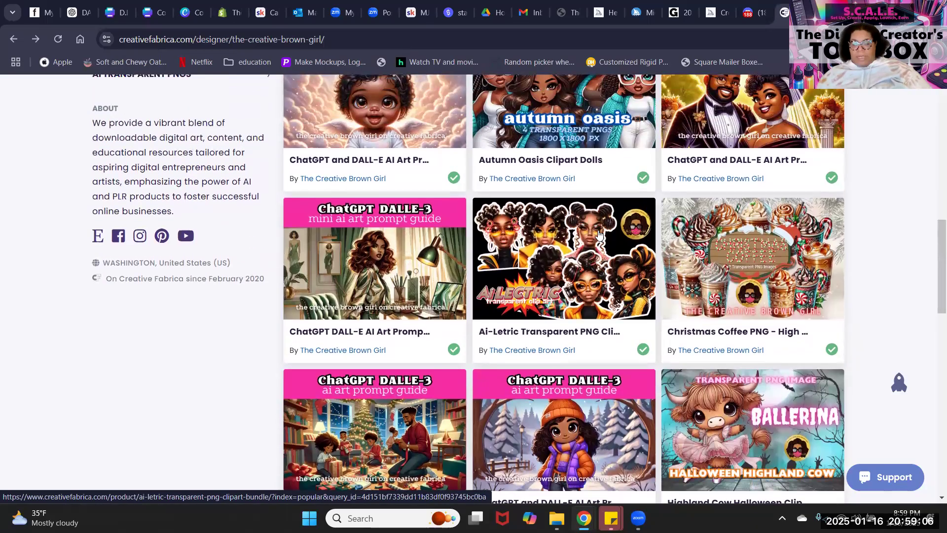
{"action": "scroll", "coordinate": [599, 234], "scroll_direction": "up", "scroll_amount": 2}
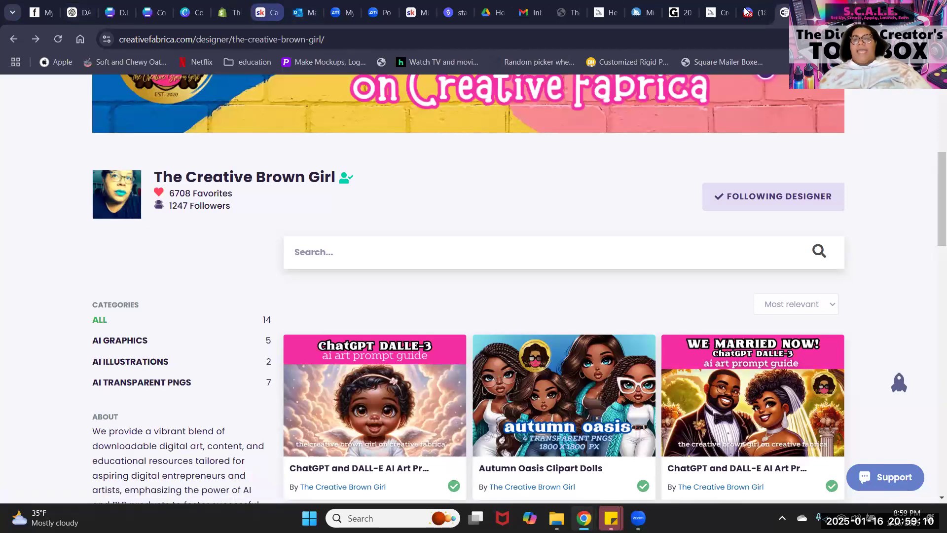
Switch to Google Drive, open the MEGA PROMPT GUIDE BUNDLE folder and browse its PDF prompt guides.
{"action": "left_click", "coordinate": [488, 12]}
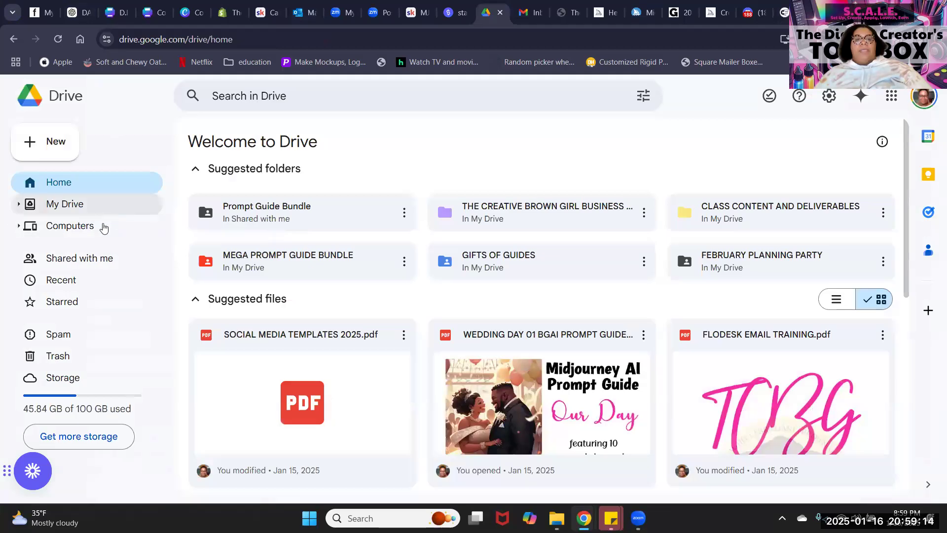
{"action": "left_click", "coordinate": [300, 266]}
{"action": "key", "text": "Return"}
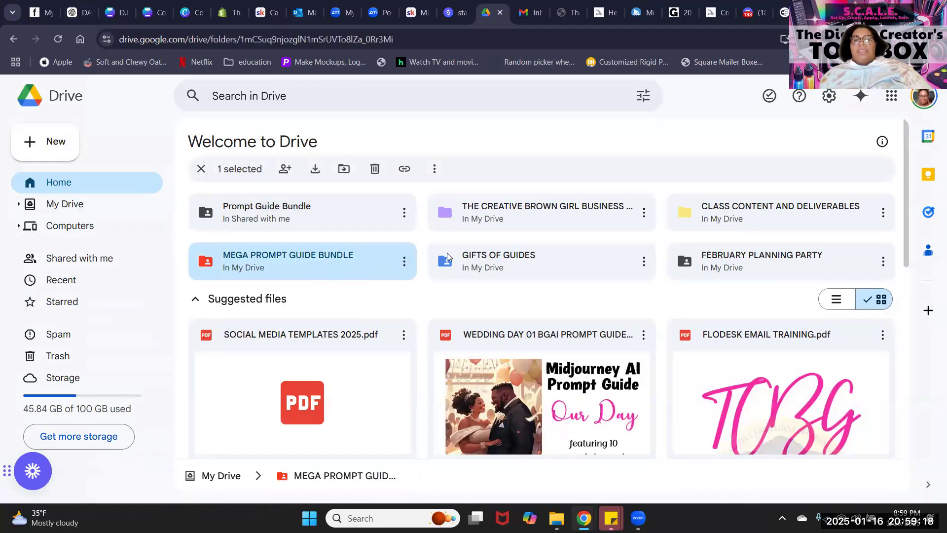
{"action": "scroll", "coordinate": [686, 277], "scroll_direction": "down", "scroll_amount": 6}
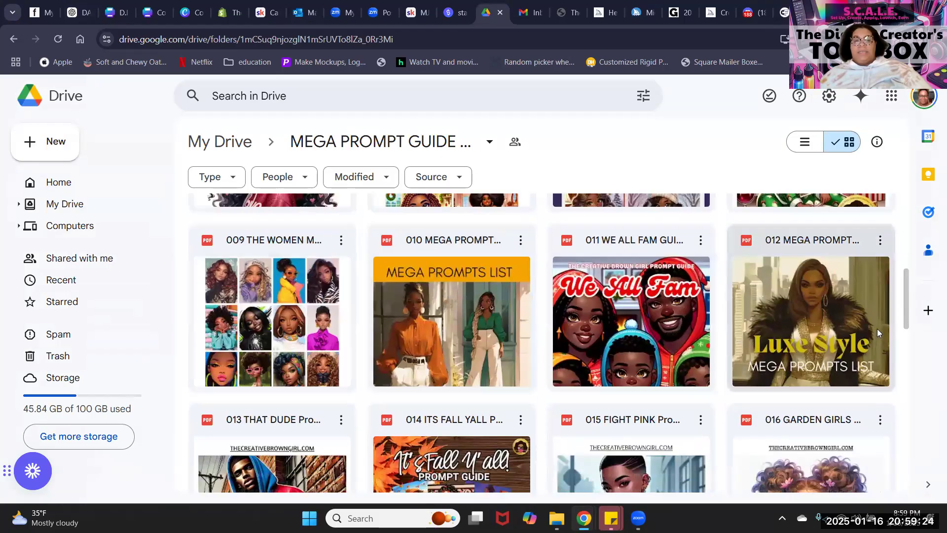
{"action": "scroll", "coordinate": [385, 314], "scroll_direction": "up", "scroll_amount": 3}
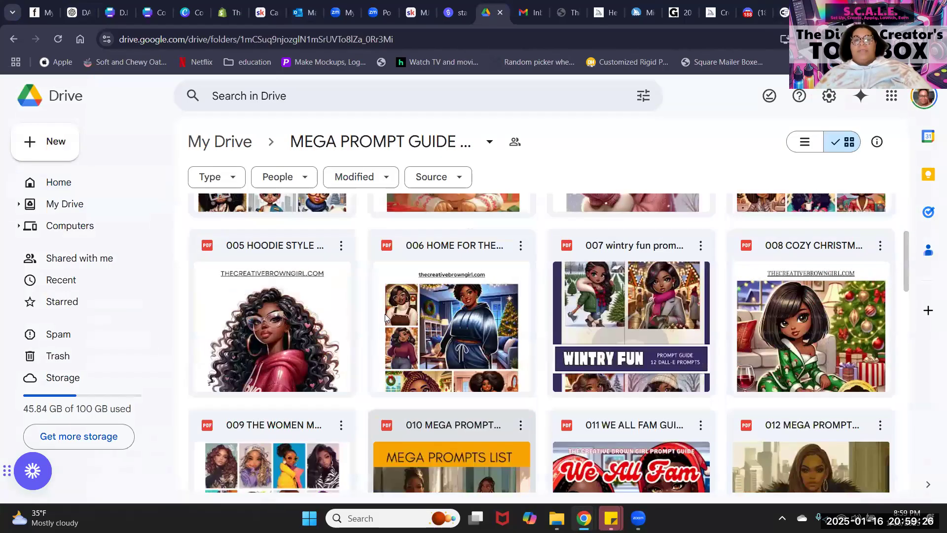
Preview the 002 PEEKABOO PRESENTS Prompt Guide PDF from the folder, and return to the file list.
{"action": "scroll", "coordinate": [385, 314], "scroll_direction": "up", "scroll_amount": 3}
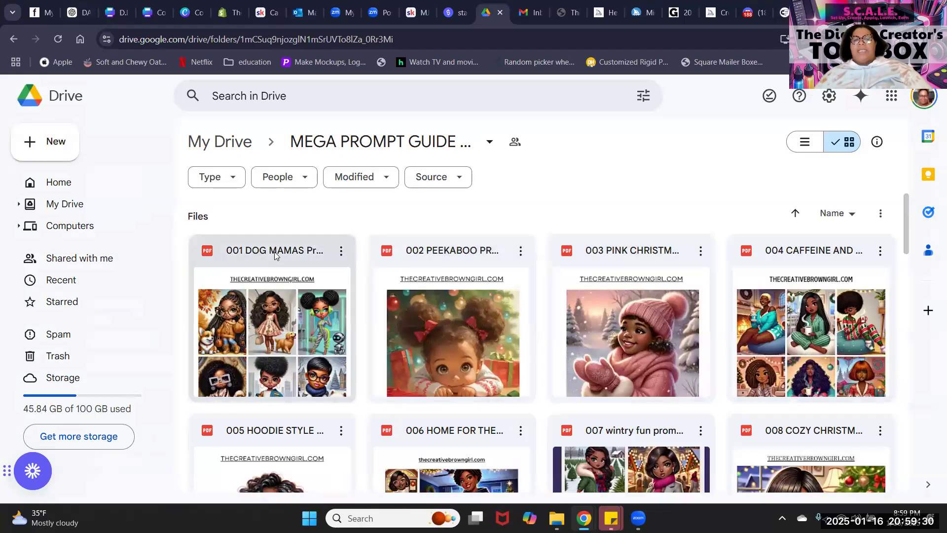
{"action": "double_click", "coordinate": [483, 362]}
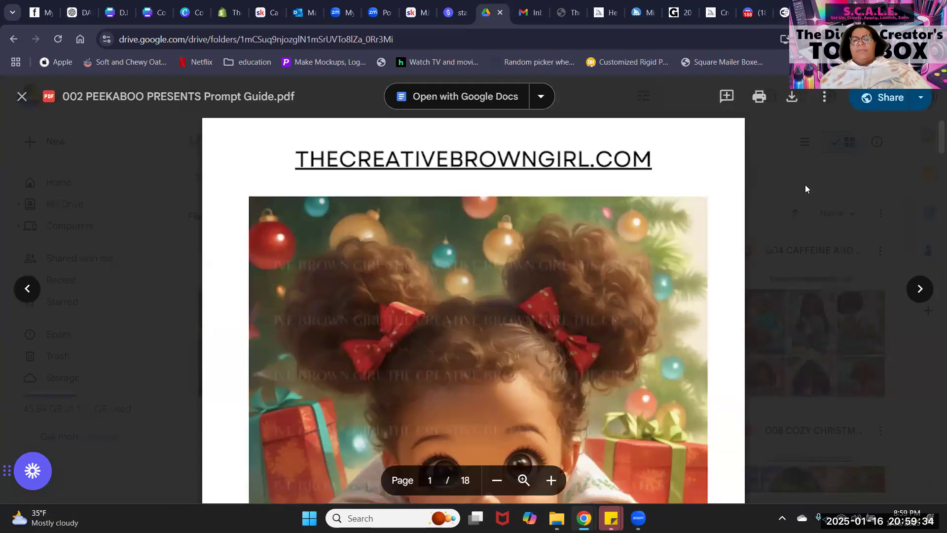
{"action": "left_click", "coordinate": [805, 187]}
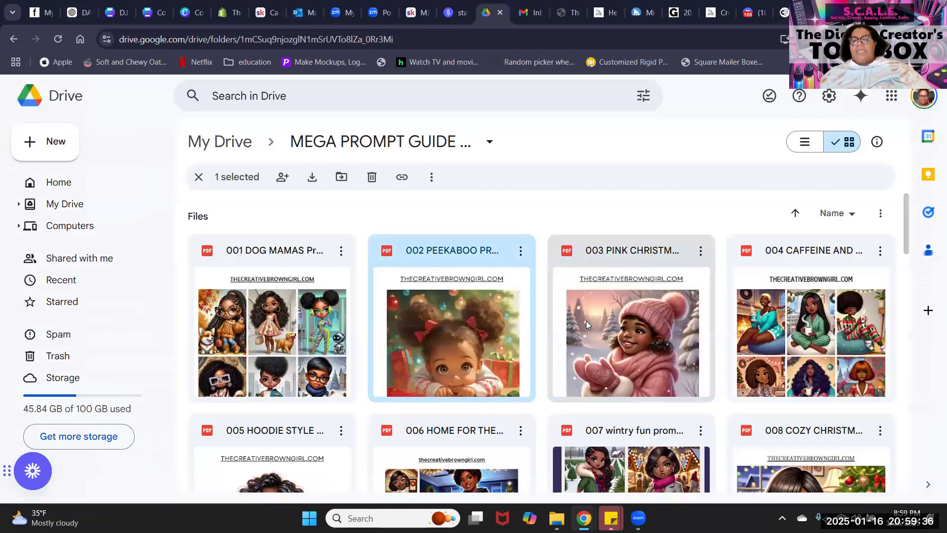
Open the 009 THE WOMEN MJ Prompt Guide PDF, examine its prompt pages with their images, and return to the folder.
{"action": "scroll", "coordinate": [694, 278], "scroll_direction": "down", "scroll_amount": 2}
{"action": "scroll", "coordinate": [693, 278], "scroll_direction": "down", "scroll_amount": 2}
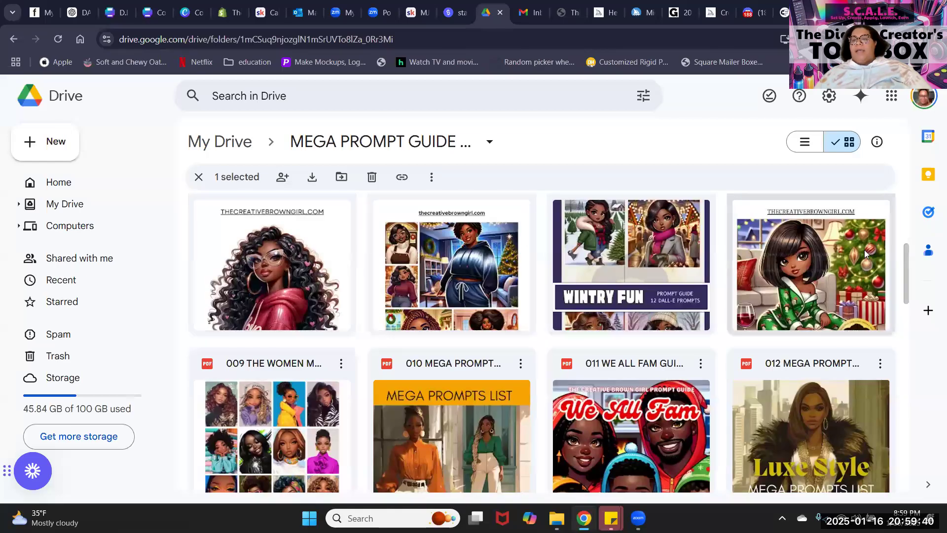
{"action": "left_click", "coordinate": [222, 433]}
{"action": "scroll", "coordinate": [230, 431], "scroll_direction": "down", "scroll_amount": 1}
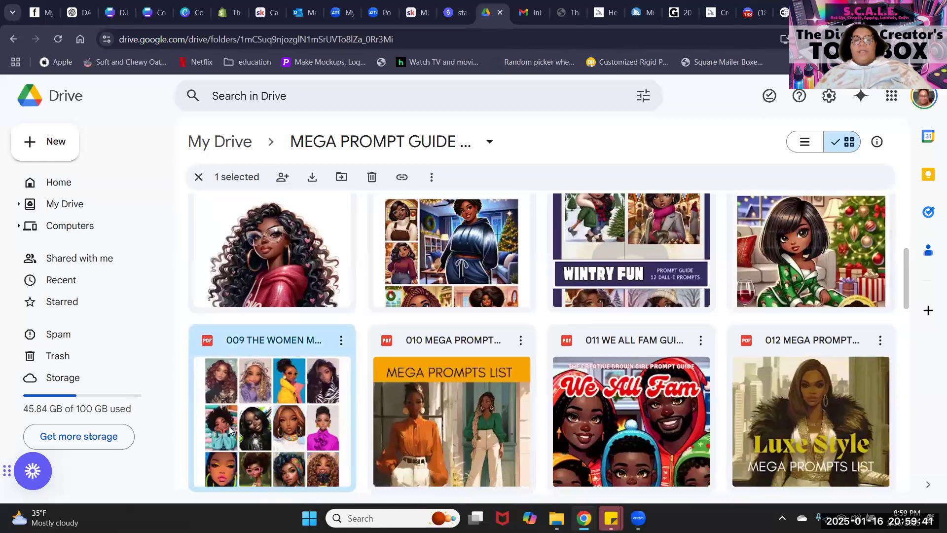
{"action": "double_click", "coordinate": [340, 487]}
{"action": "scroll", "coordinate": [434, 224], "scroll_direction": "down", "scroll_amount": 10}
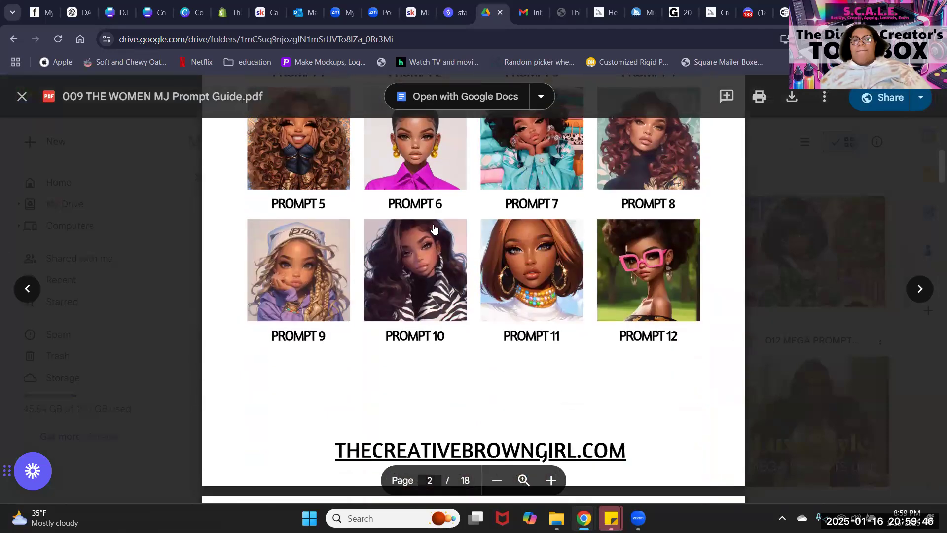
{"action": "scroll", "coordinate": [434, 227], "scroll_direction": "down", "scroll_amount": 10}
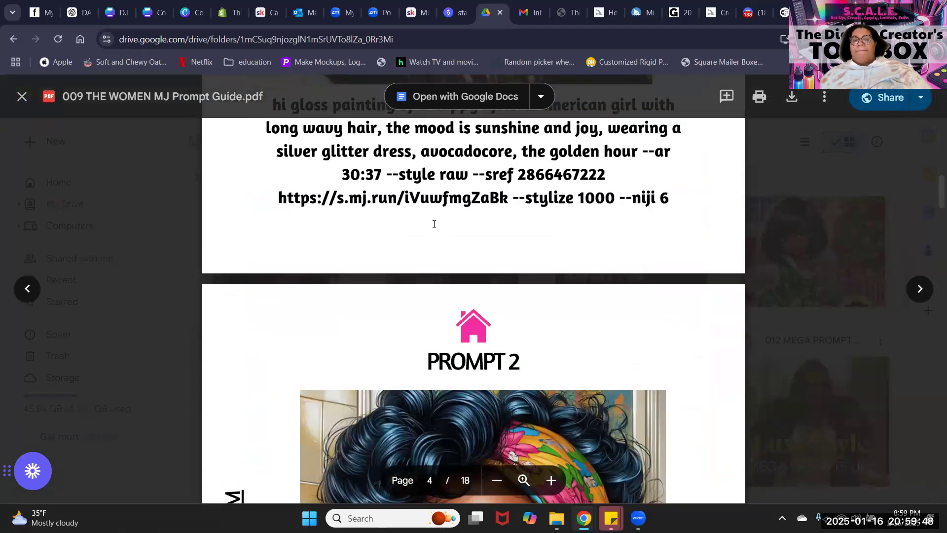
{"action": "scroll", "coordinate": [434, 225], "scroll_direction": "down", "scroll_amount": 10}
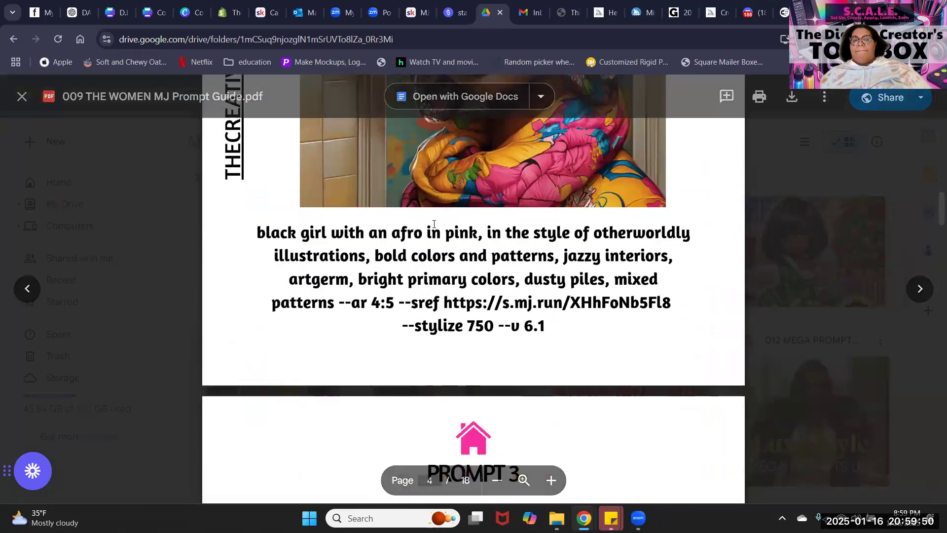
{"action": "scroll", "coordinate": [434, 225], "scroll_direction": "down", "scroll_amount": 10}
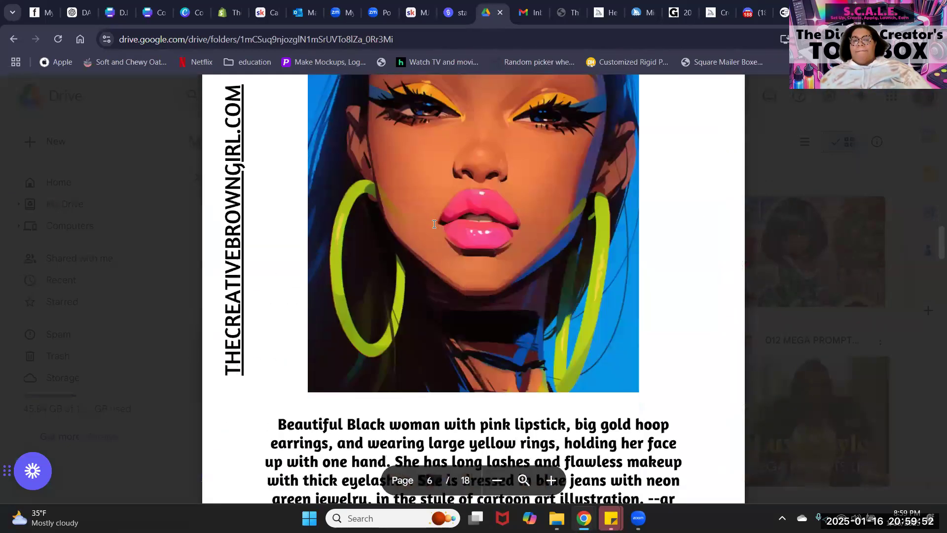
{"action": "scroll", "coordinate": [434, 223], "scroll_direction": "down", "scroll_amount": 10}
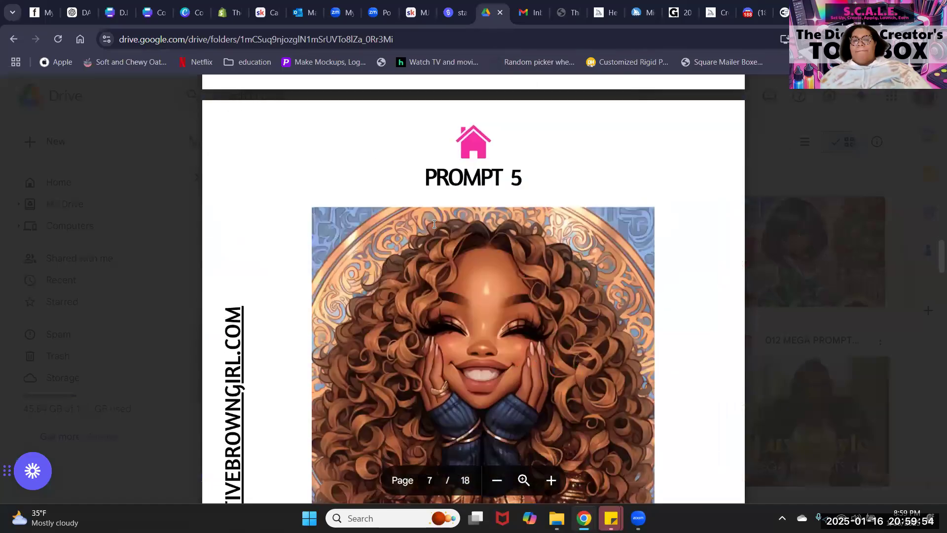
{"action": "scroll", "coordinate": [434, 224], "scroll_direction": "down", "scroll_amount": 10}
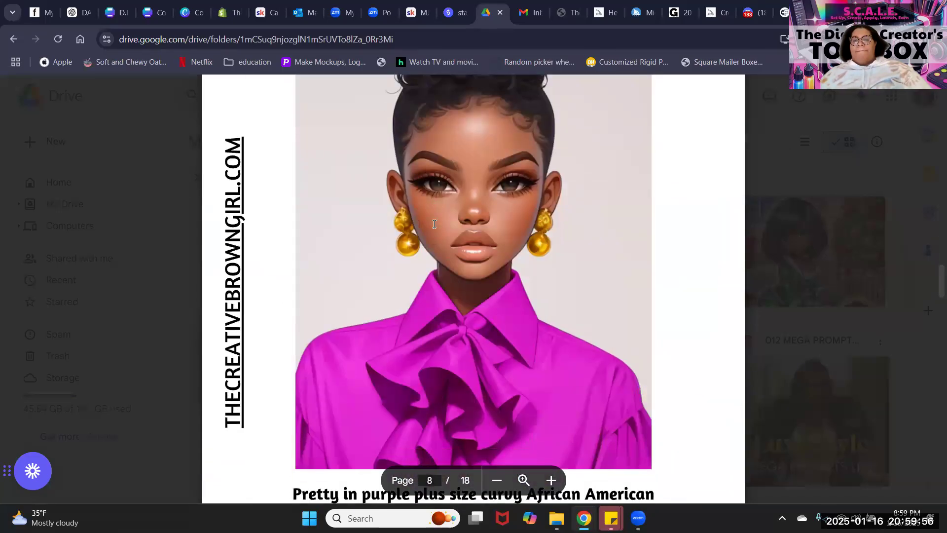
{"action": "scroll", "coordinate": [434, 225], "scroll_direction": "down", "scroll_amount": 10}
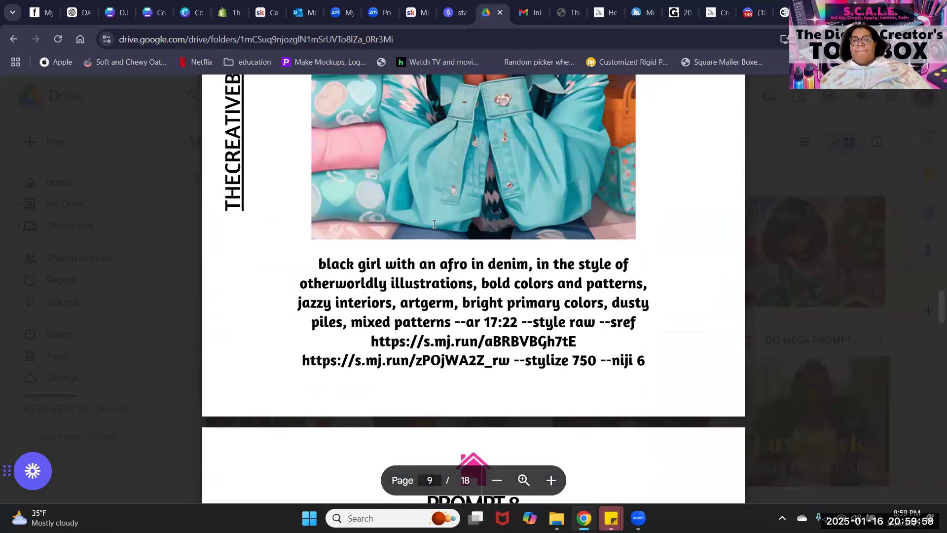
{"action": "scroll", "coordinate": [434, 223], "scroll_direction": "down", "scroll_amount": 10}
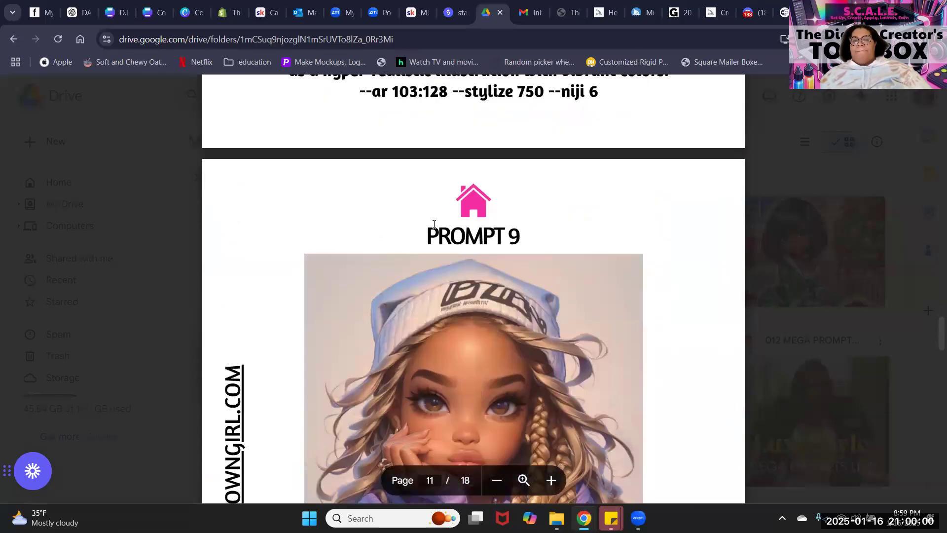
{"action": "scroll", "coordinate": [434, 224], "scroll_direction": "down", "scroll_amount": 6}
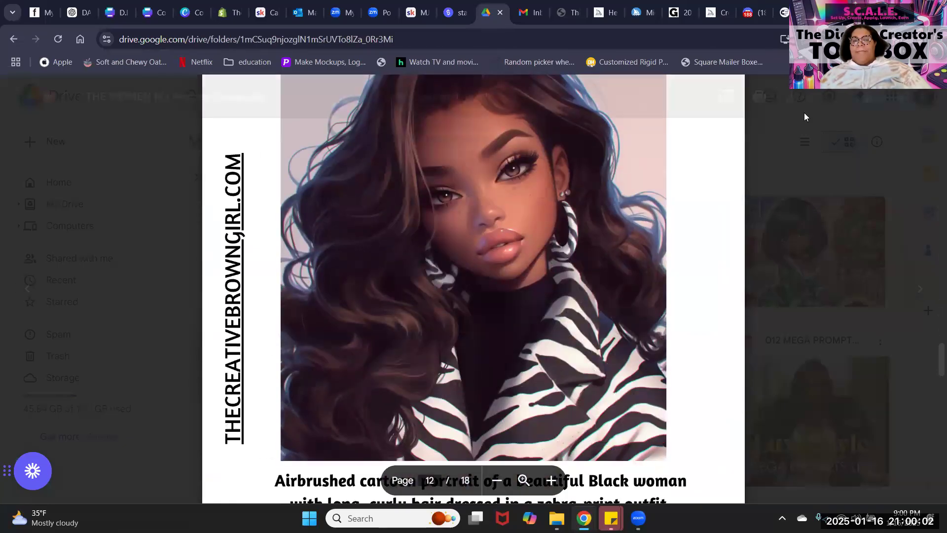
{"action": "left_click", "coordinate": [771, 185]}
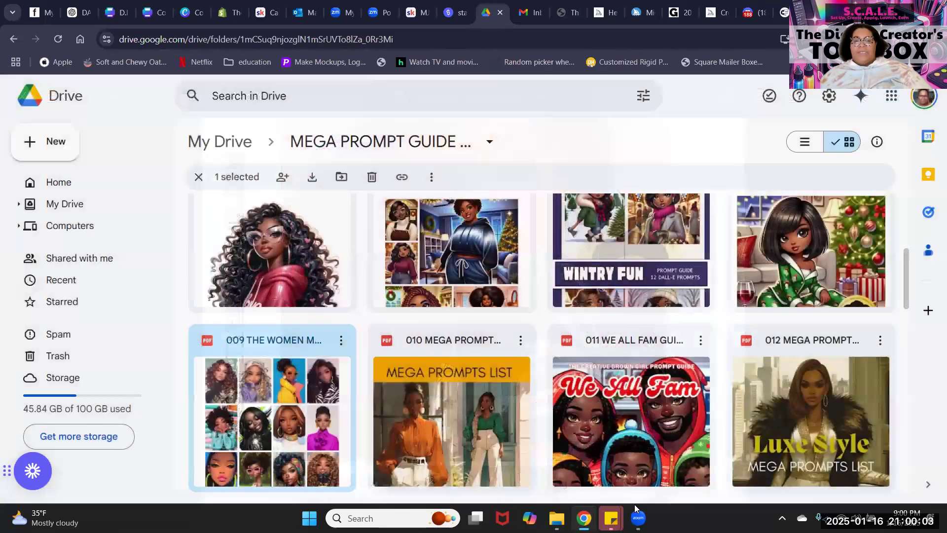
Open 010 MEGA PROMPTS LIST BLOUSED.pdf and look through its text prompts to the last page.
{"action": "left_click", "coordinate": [496, 398]}
{"action": "double_click", "coordinate": [497, 393]}
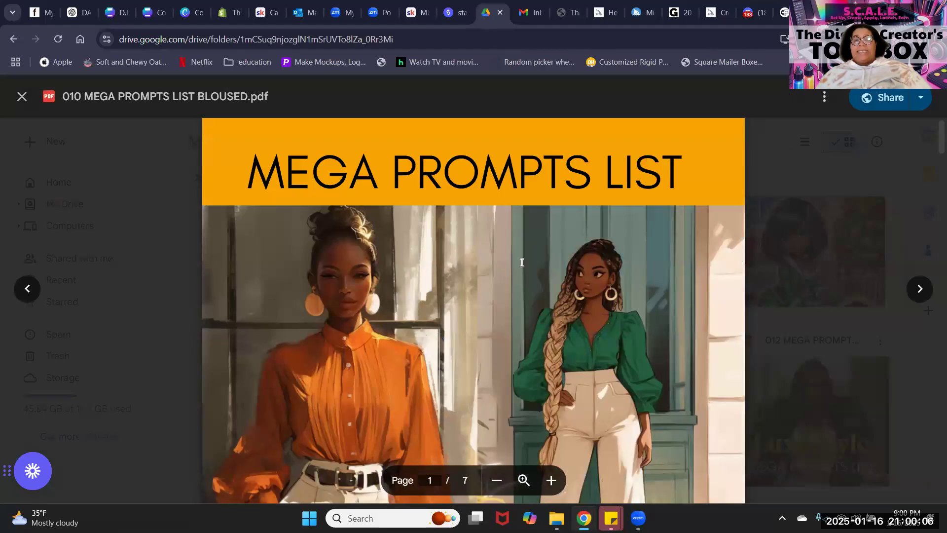
{"action": "scroll", "coordinate": [522, 262], "scroll_direction": "down", "scroll_amount": 5}
{"action": "scroll", "coordinate": [522, 263], "scroll_direction": "down", "scroll_amount": 15}
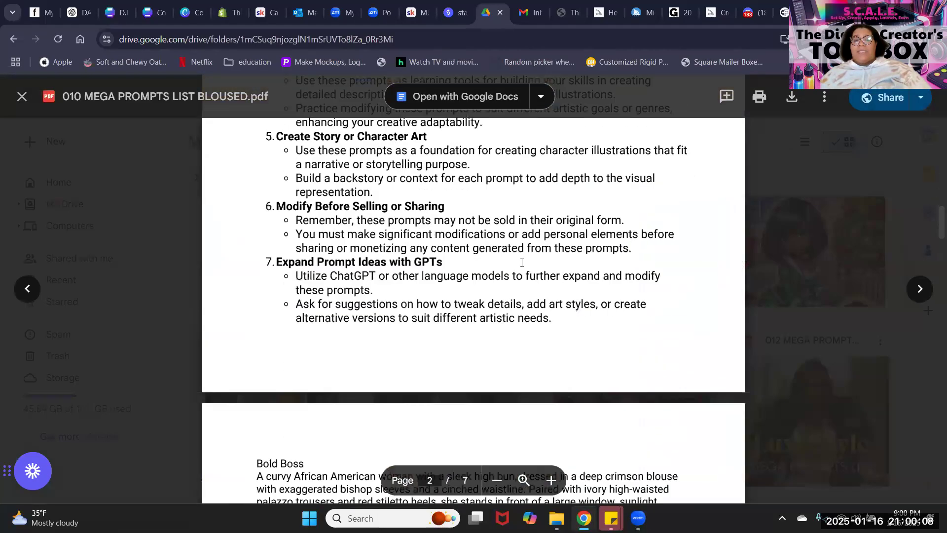
{"action": "scroll", "coordinate": [522, 262], "scroll_direction": "down", "scroll_amount": 20}
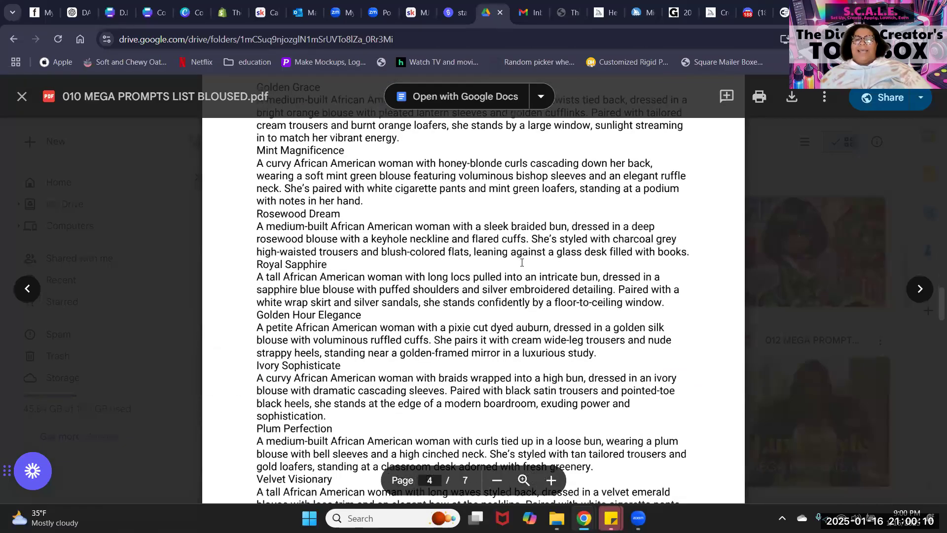
{"action": "scroll", "coordinate": [522, 263], "scroll_direction": "down", "scroll_amount": 15}
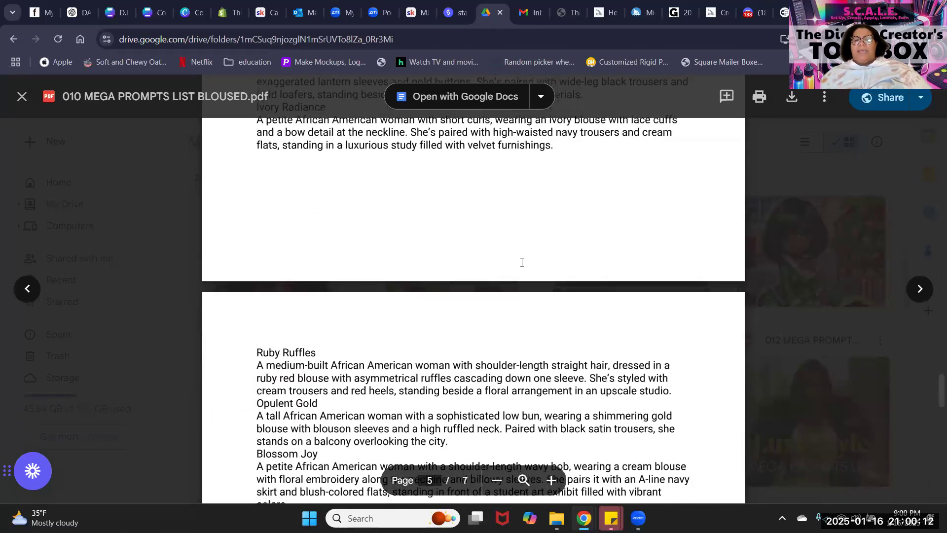
{"action": "scroll", "coordinate": [522, 262], "scroll_direction": "down", "scroll_amount": 15}
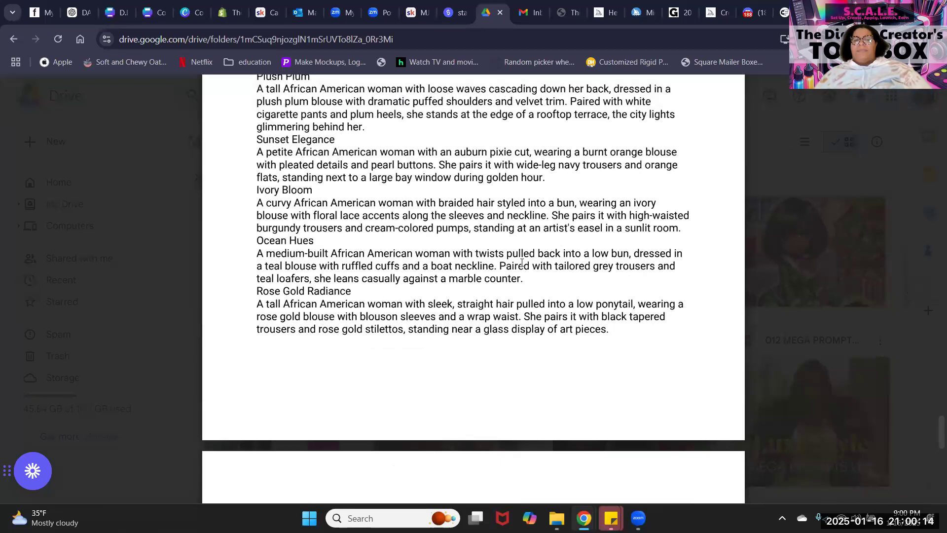
{"action": "scroll", "coordinate": [521, 263], "scroll_direction": "down", "scroll_amount": 7}
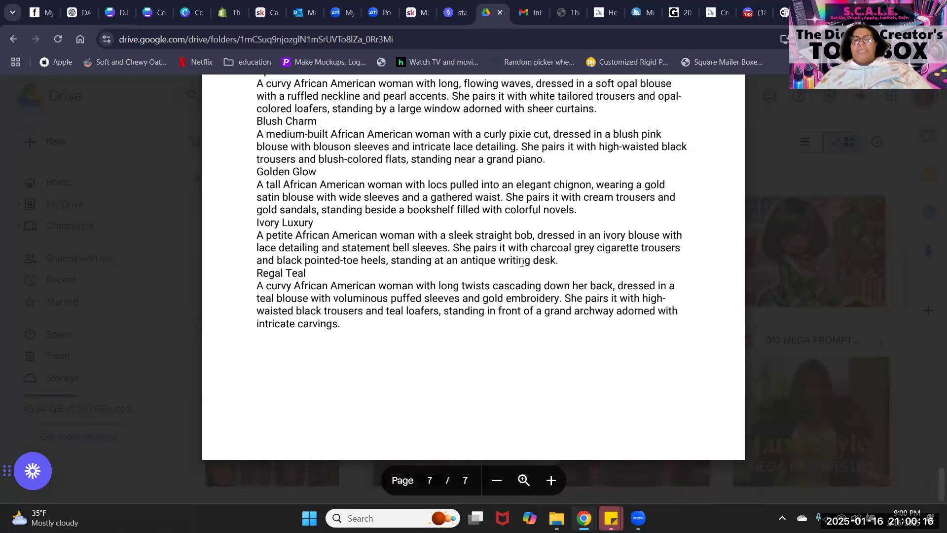
Go back through the BLOUSED prompt list, past its "How to Use the Guide" page, to the cover.
{"action": "scroll", "coordinate": [522, 262], "scroll_direction": "up", "scroll_amount": 15}
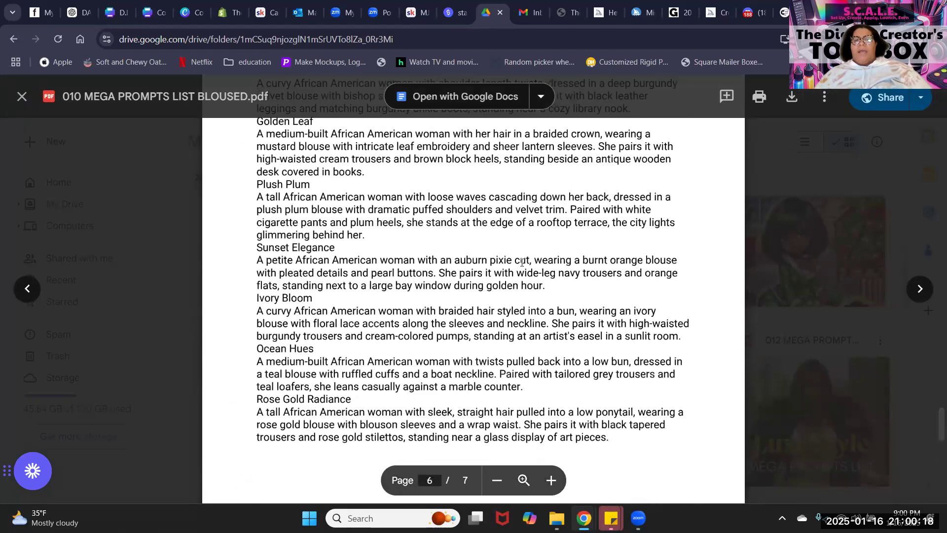
{"action": "scroll", "coordinate": [522, 263], "scroll_direction": "up", "scroll_amount": 20}
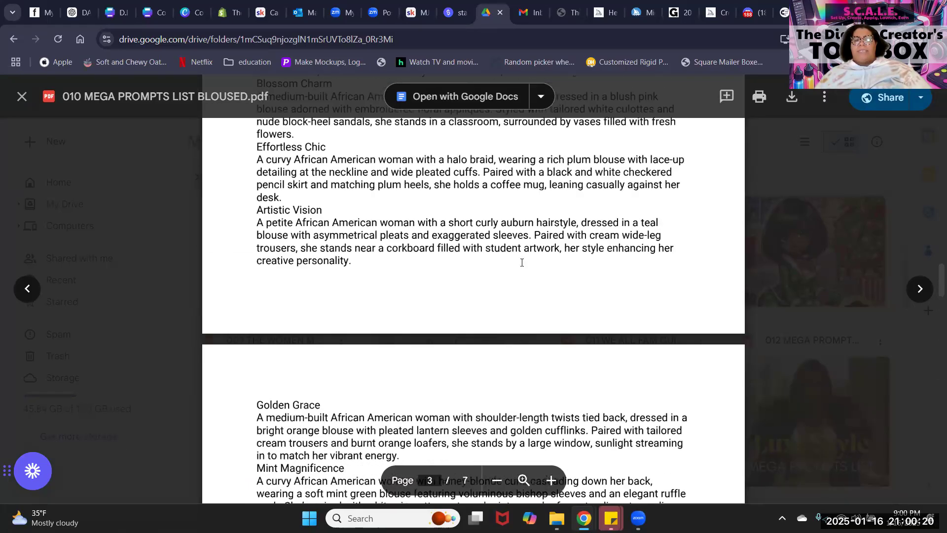
{"action": "scroll", "coordinate": [522, 263], "scroll_direction": "up", "scroll_amount": 10}
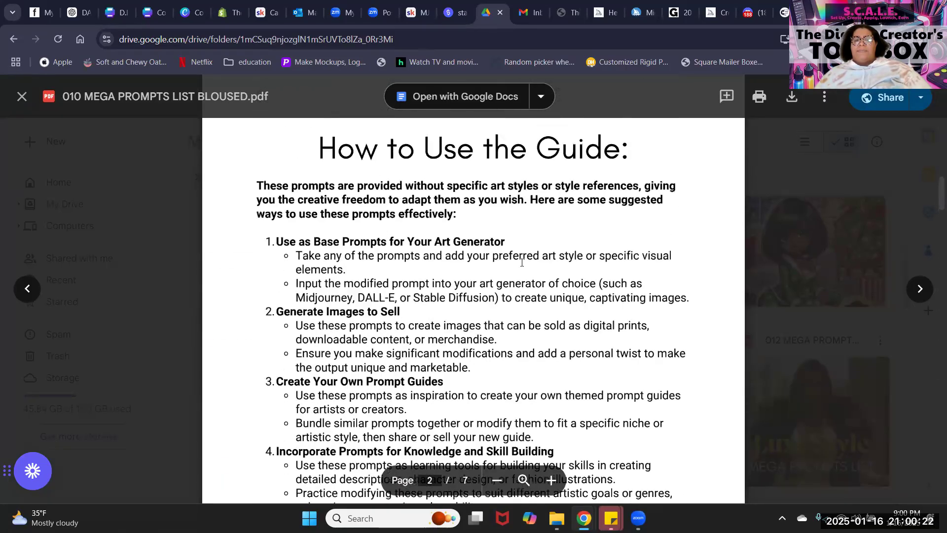
{"action": "scroll", "coordinate": [522, 262], "scroll_direction": "up", "scroll_amount": 15}
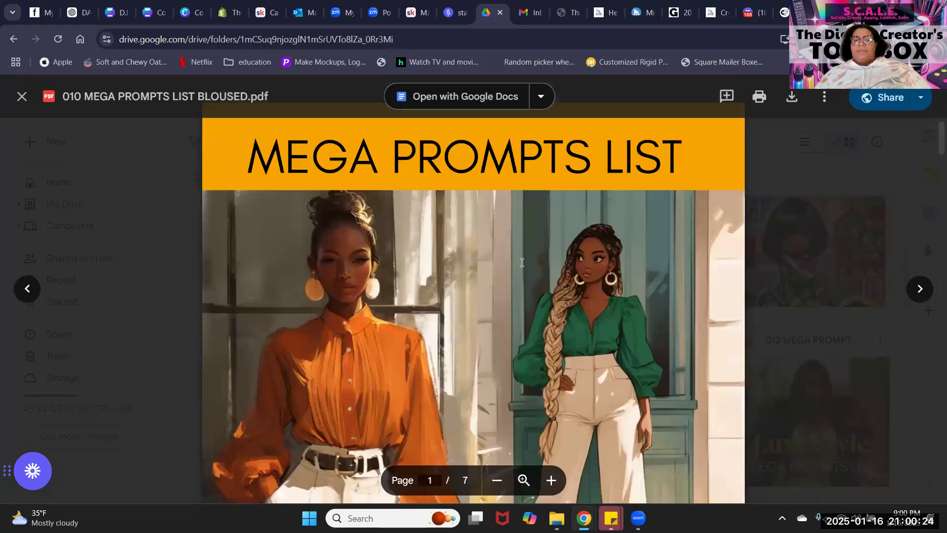
{"action": "scroll", "coordinate": [521, 262], "scroll_direction": "down", "scroll_amount": 2}
{"action": "scroll", "coordinate": [522, 263], "scroll_direction": "up", "scroll_amount": 3}
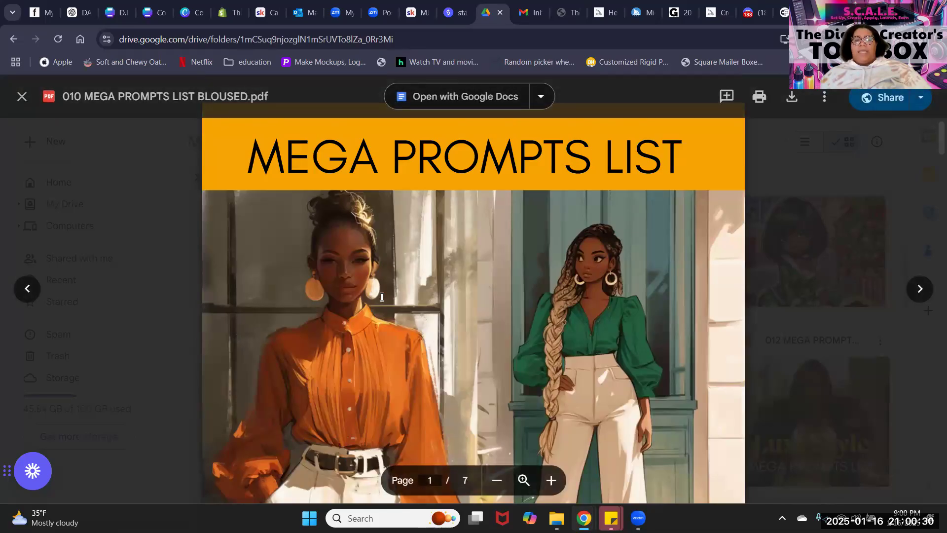
Move on past the 011 WE ALL FAM GUIDE to 012 MEGA PROMPTS LIST Luxe Style.pdf and look through its prompts.
{"action": "left_click", "coordinate": [919, 289]}
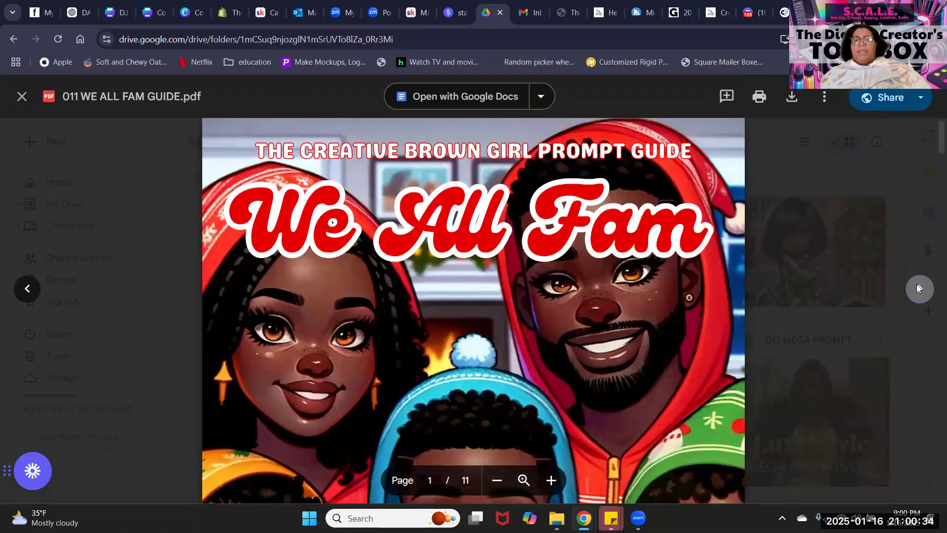
{"action": "left_click", "coordinate": [917, 288]}
{"action": "scroll", "coordinate": [473, 290], "scroll_direction": "down", "scroll_amount": 15}
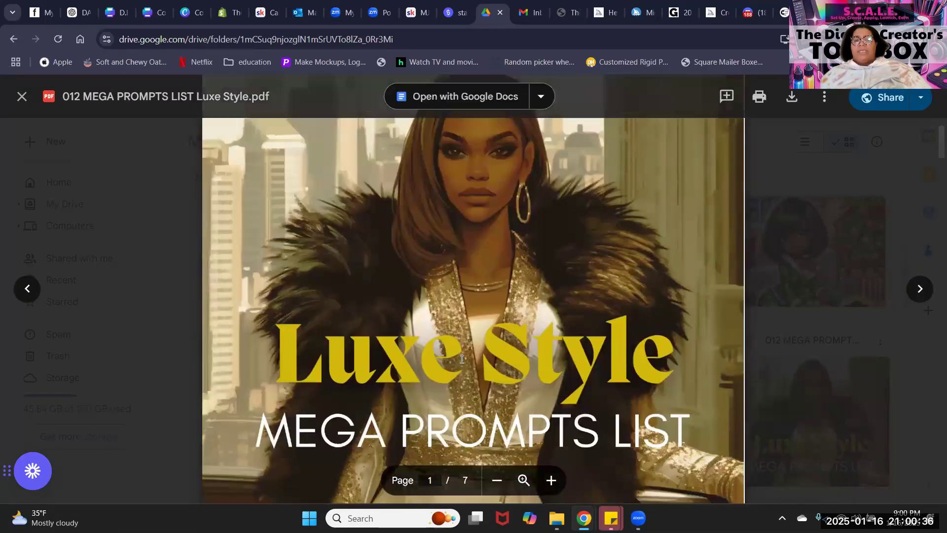
{"action": "scroll", "coordinate": [461, 359], "scroll_direction": "down", "scroll_amount": 5}
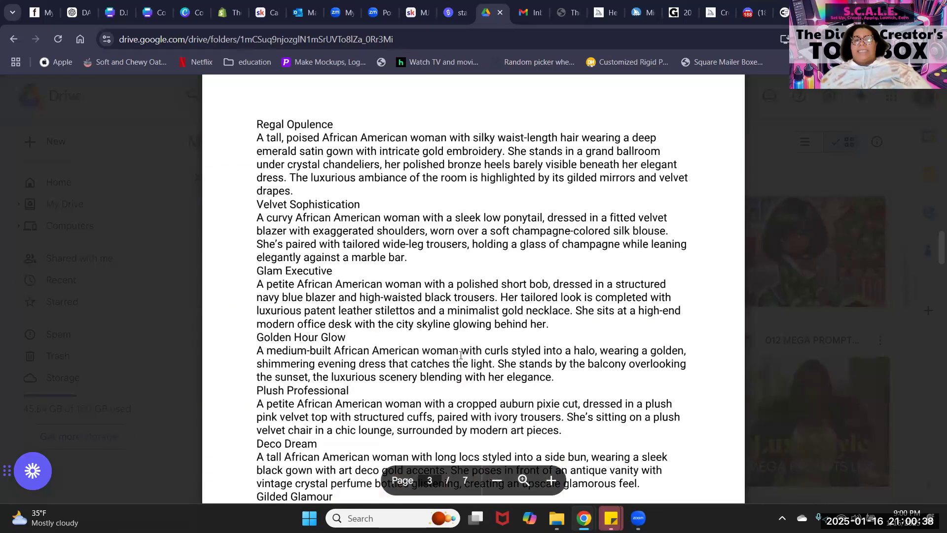
{"action": "scroll", "coordinate": [461, 355], "scroll_direction": "down", "scroll_amount": 20}
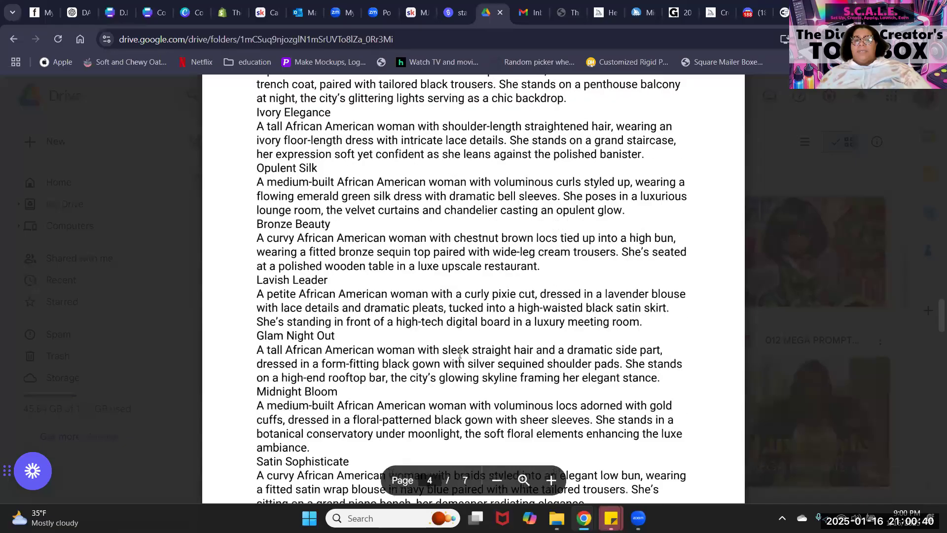
{"action": "scroll", "coordinate": [459, 354], "scroll_direction": "down", "scroll_amount": 20}
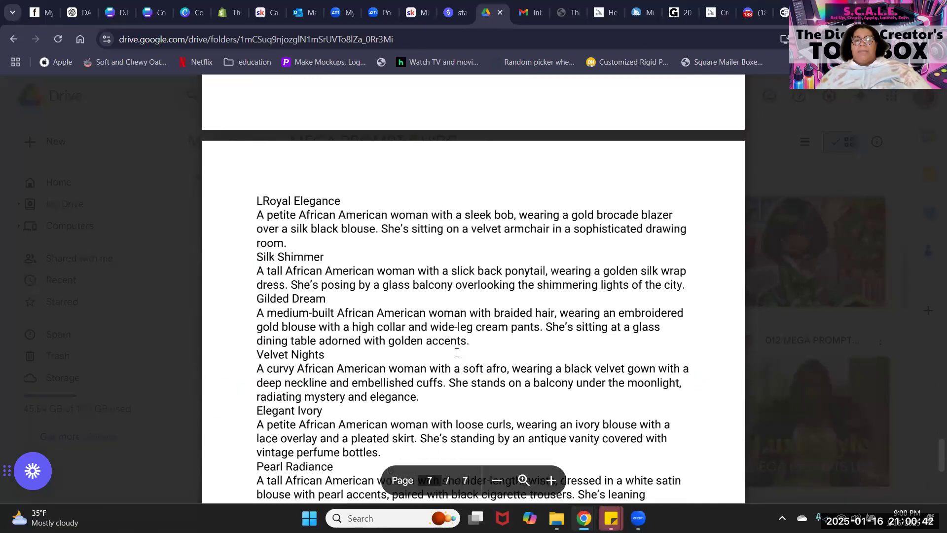
{"action": "scroll", "coordinate": [457, 353], "scroll_direction": "down", "scroll_amount": 3}
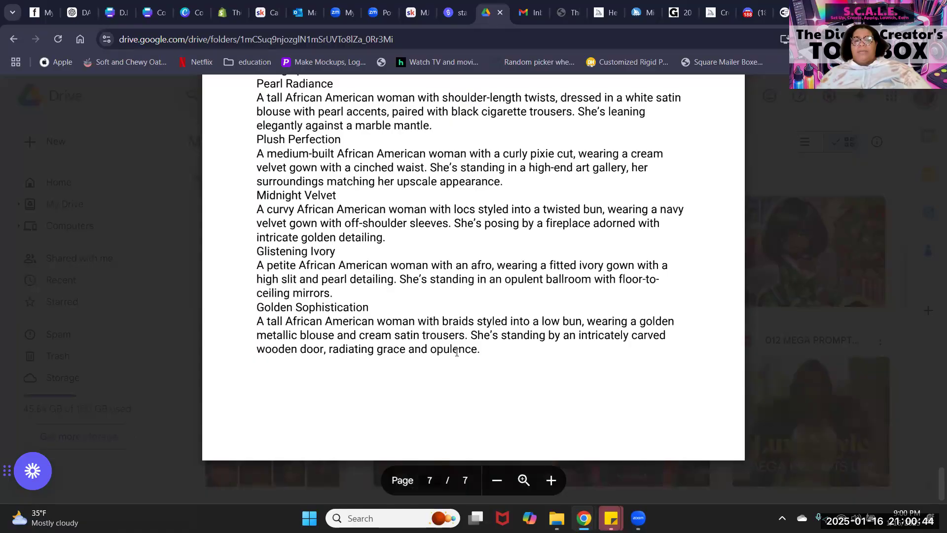
Copy the "Glam Soiree" prompt text on page 5 of the Luxe Style prompt list.
{"action": "scroll", "coordinate": [457, 352], "scroll_direction": "up", "scroll_amount": 15}
{"action": "scroll", "coordinate": [457, 352], "scroll_direction": "up", "scroll_amount": 4}
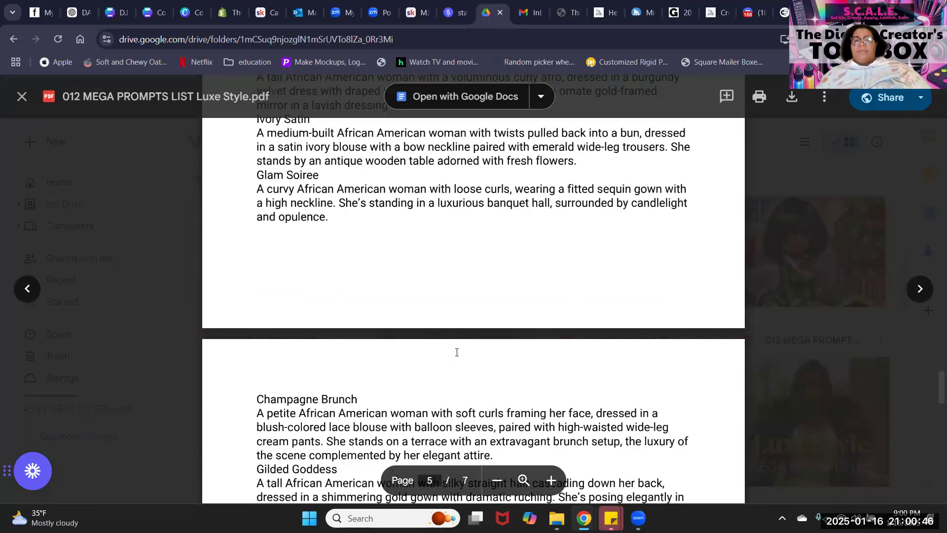
{"action": "left_click_drag", "start_coordinate": [329, 340], "coordinate": [252, 318]}
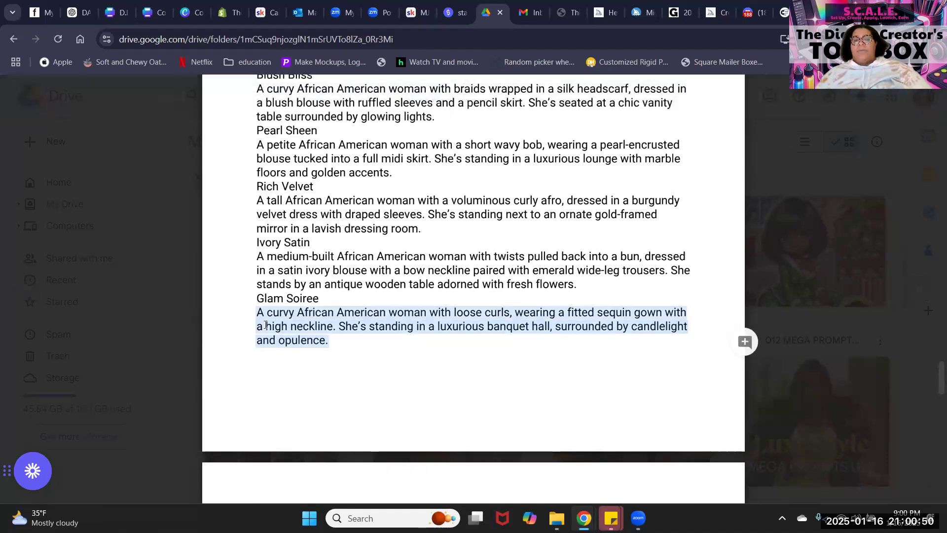
{"action": "right_click", "coordinate": [266, 326]}
{"action": "left_click", "coordinate": [284, 339]}
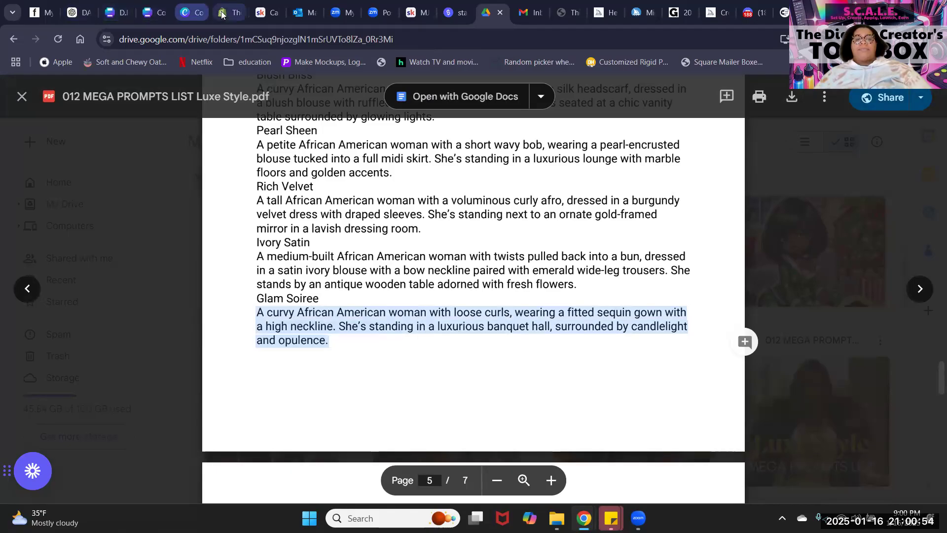
Switch to Midjourney's Create page and try to generate images from the copied "Glam Soiree" prompt.
{"action": "left_click", "coordinate": [604, 14]}
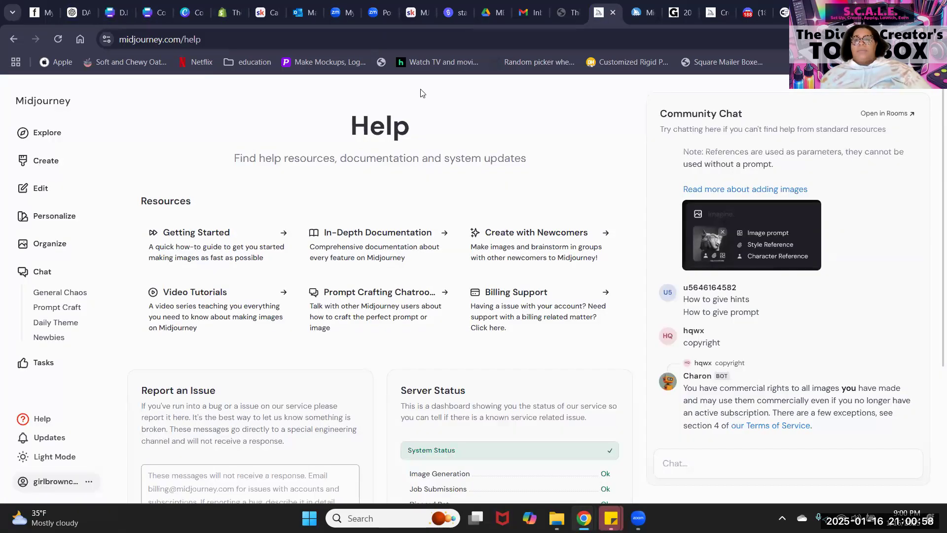
{"action": "left_click", "coordinate": [718, 11]}
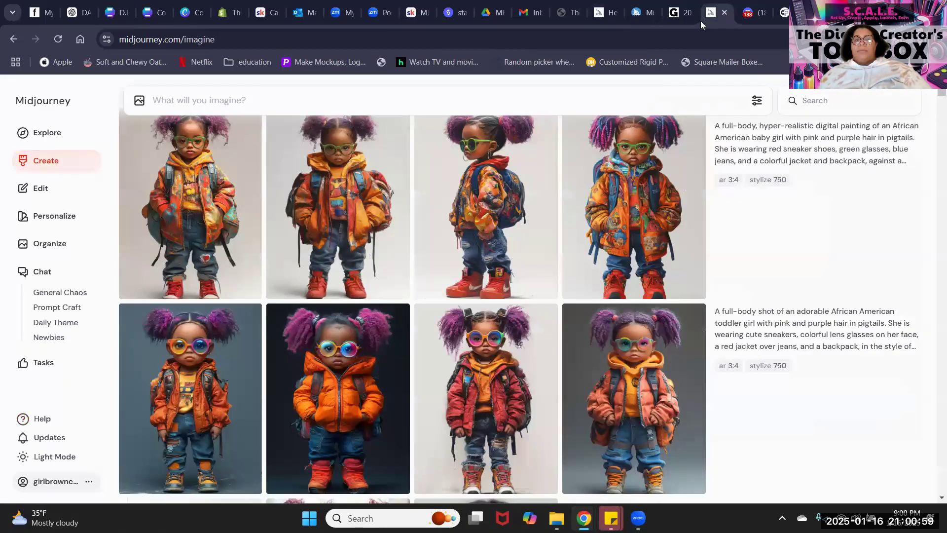
{"action": "left_click", "coordinate": [277, 102]}
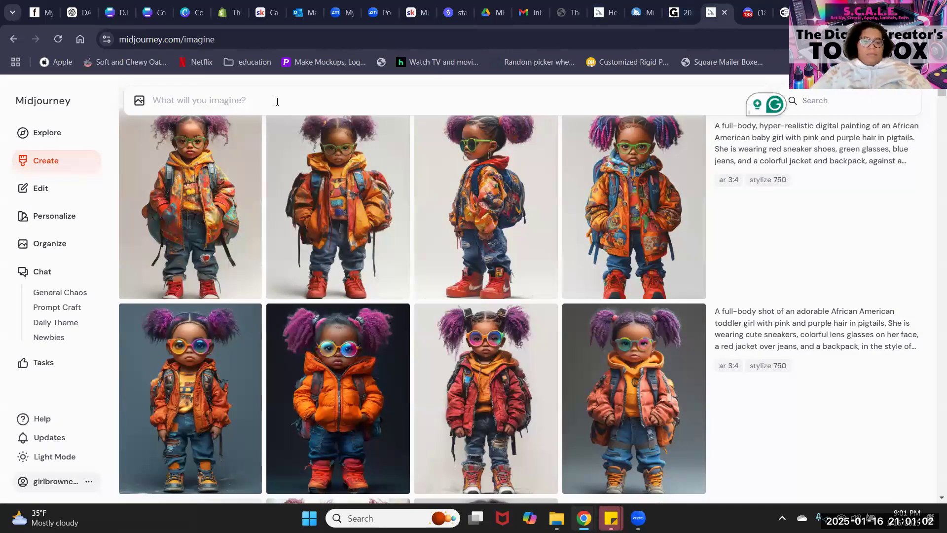
{"action": "key", "text": "ctrl+v"}
{"action": "key", "text": "Return"}
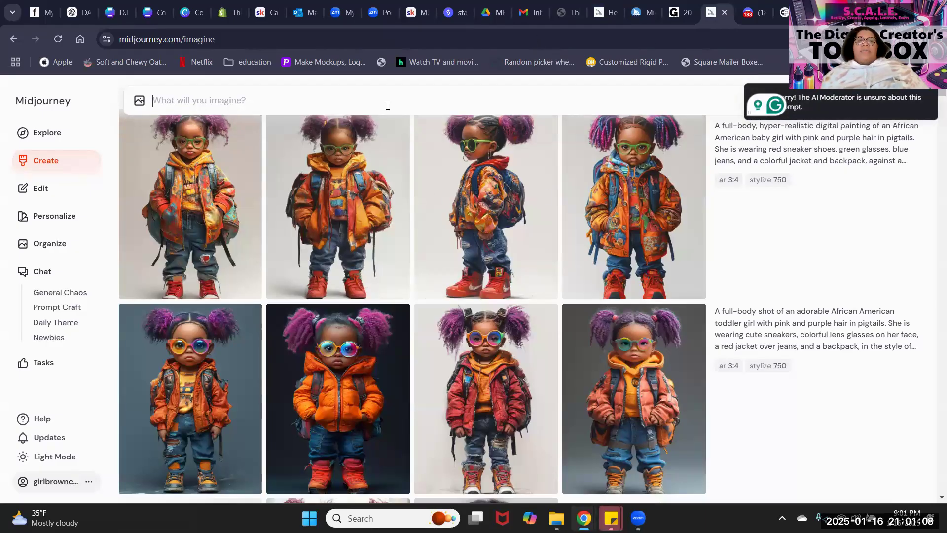
Paste the "Glam Soiree" prompt again, replace "curvy" with "plus size", and submit it for image generation.
{"action": "right_click", "coordinate": [373, 104]}
{"action": "left_click", "coordinate": [394, 245]}
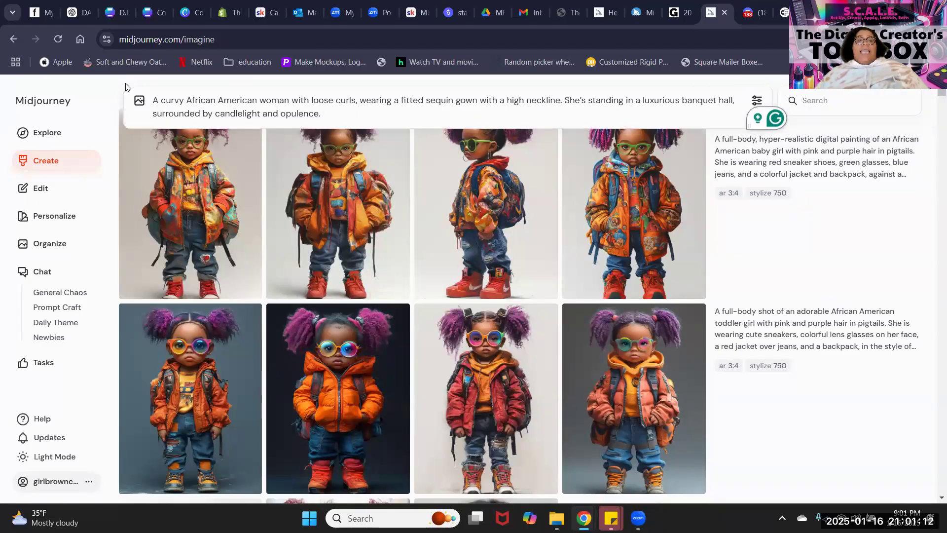
{"action": "double_click", "coordinate": [183, 104]}
{"action": "mouse_move", "coordinate": [170, 184]}
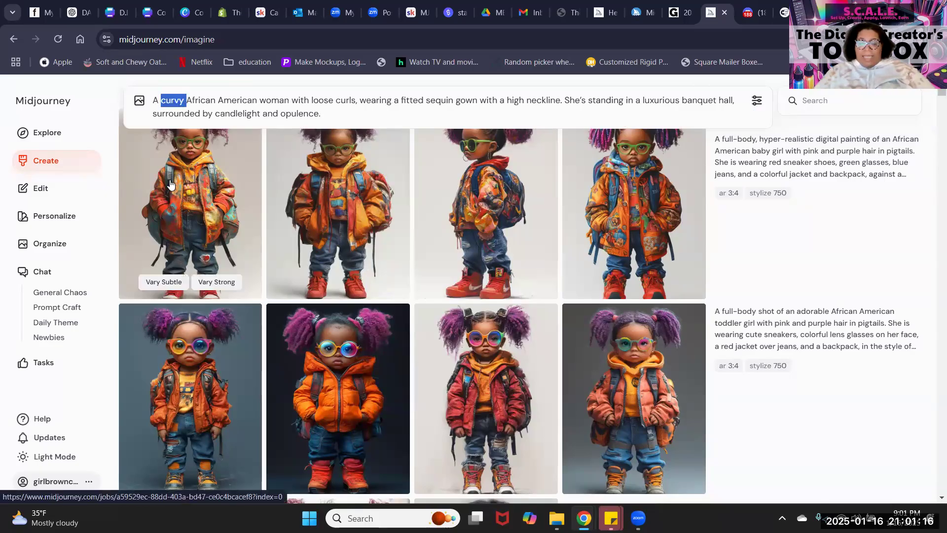
{"action": "type", "text": "plus si"}
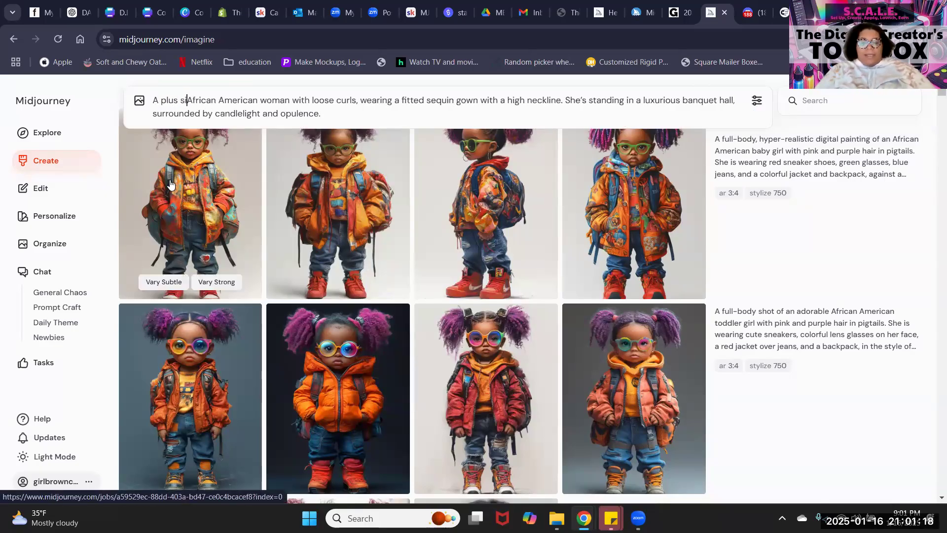
{"action": "type", "text": "ze"}
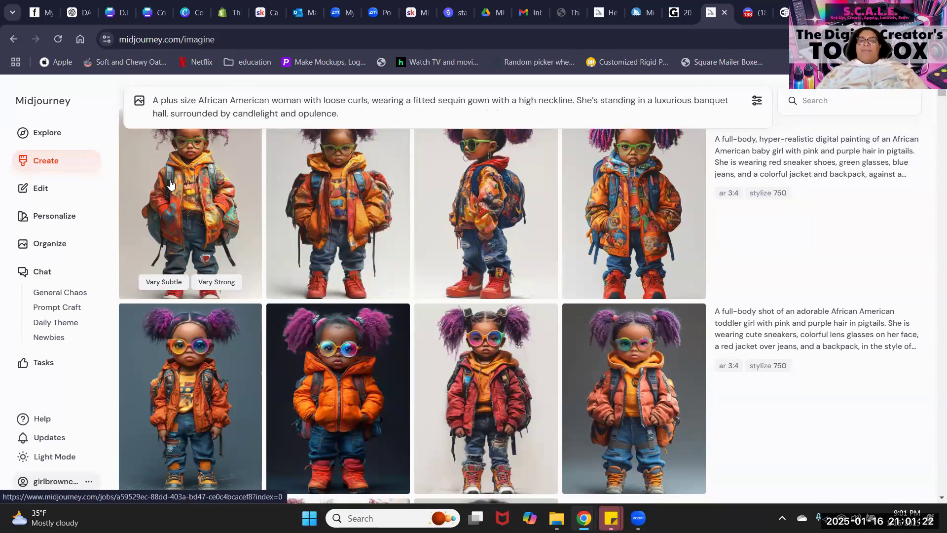
{"action": "key", "text": "Return"}
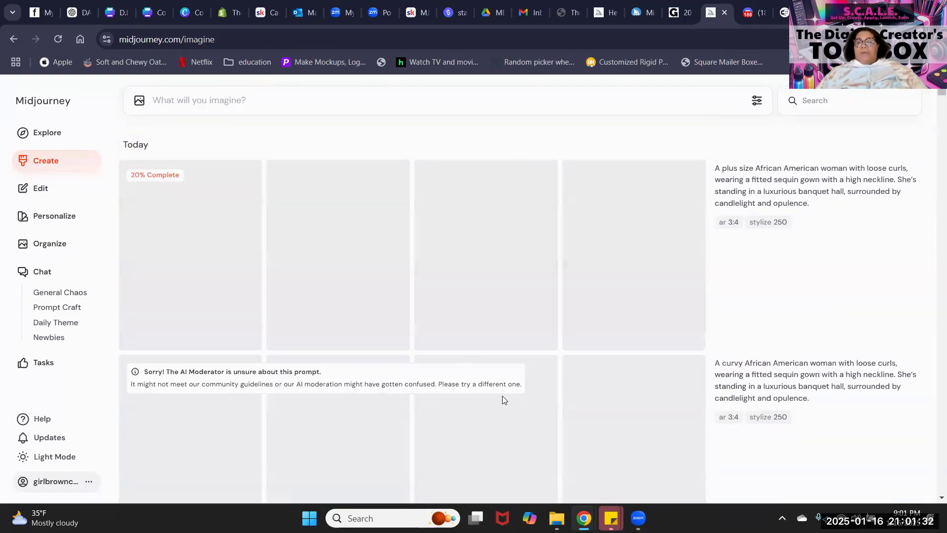
Notify the developers about the rejected "curvy African American woman" prompt and return to the newest image set.
{"action": "scroll", "coordinate": [745, 447], "scroll_direction": "down", "scroll_amount": 4}
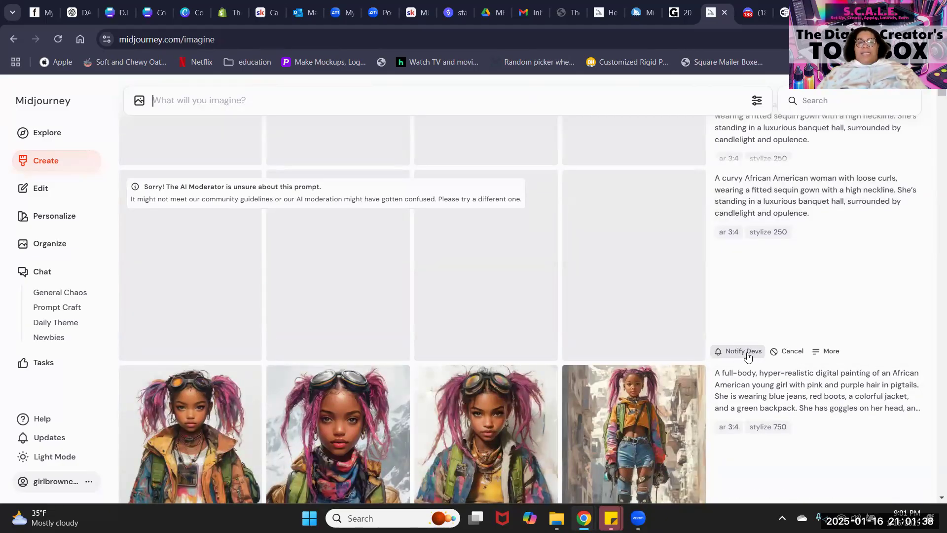
{"action": "left_click", "coordinate": [746, 352]}
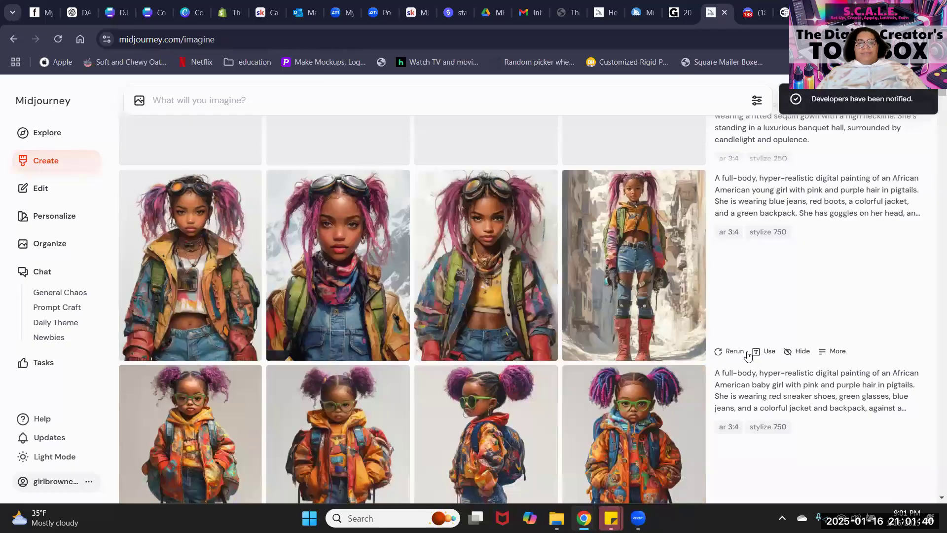
{"action": "scroll", "coordinate": [750, 226], "scroll_direction": "up", "scroll_amount": 4}
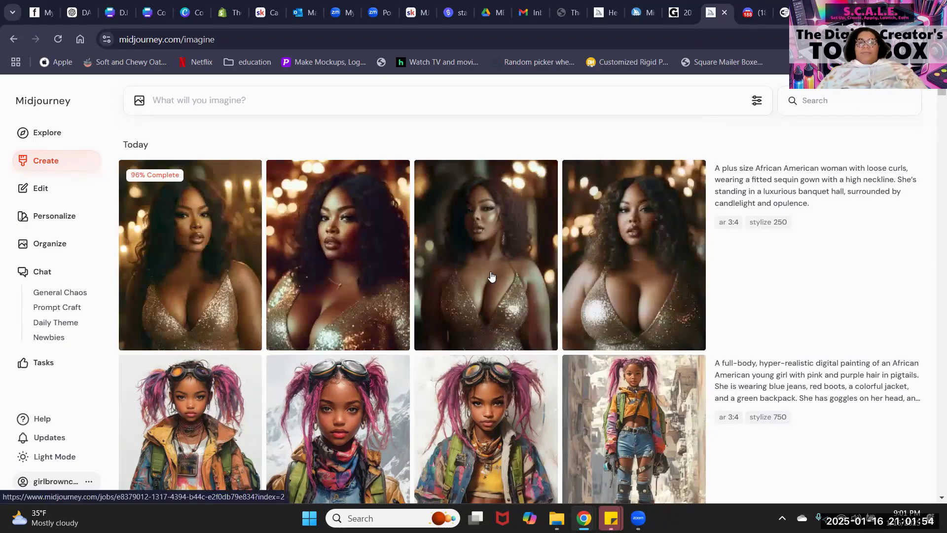
Enlarge the generated plus size woman images and compare all four by moving back and forth between them.
{"action": "mouse_move", "coordinate": [491, 276]}
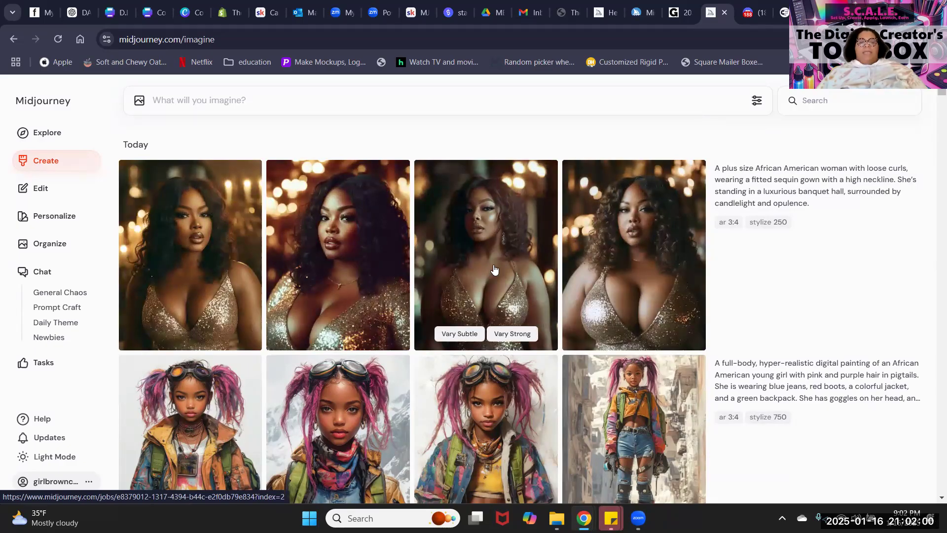
{"action": "mouse_move", "coordinate": [627, 266]}
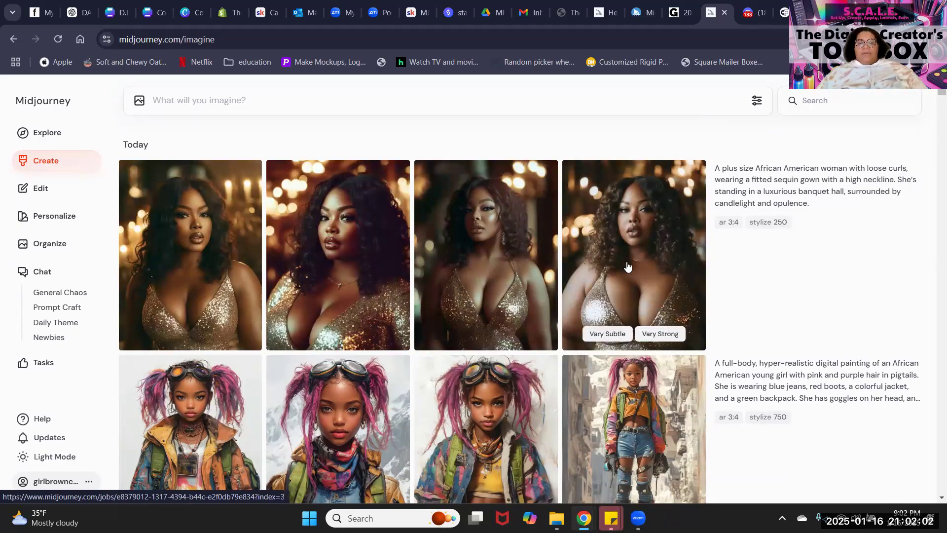
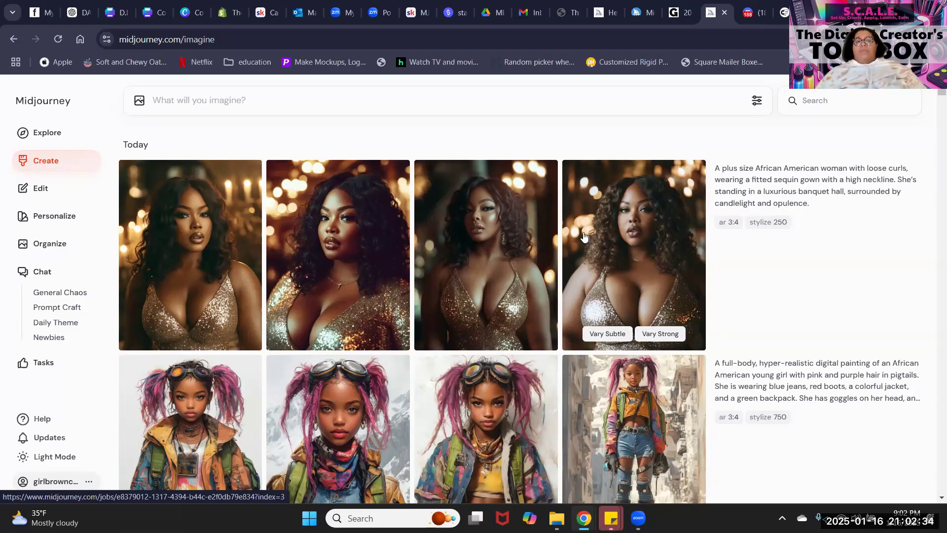
{"action": "left_click", "coordinate": [613, 236]}
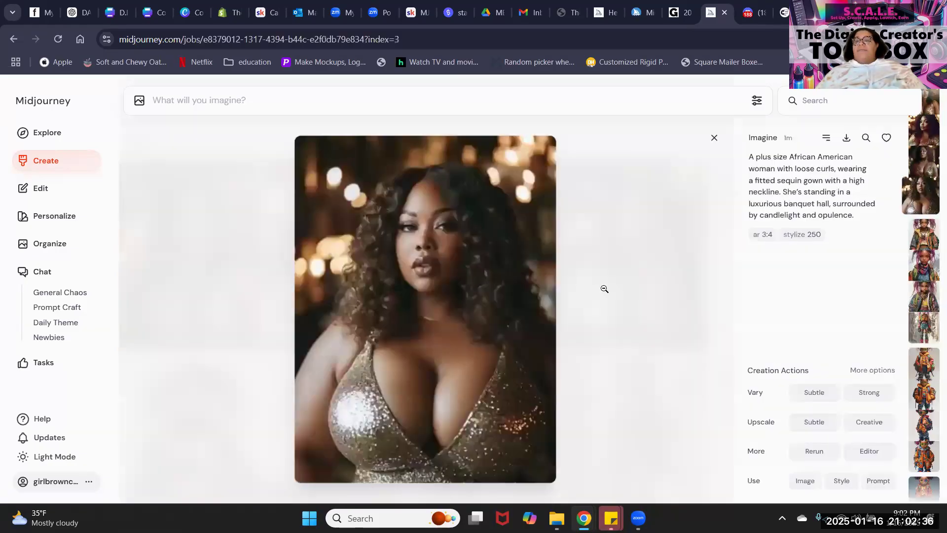
{"action": "key", "text": "Left"}
{"action": "key", "text": "Left"}
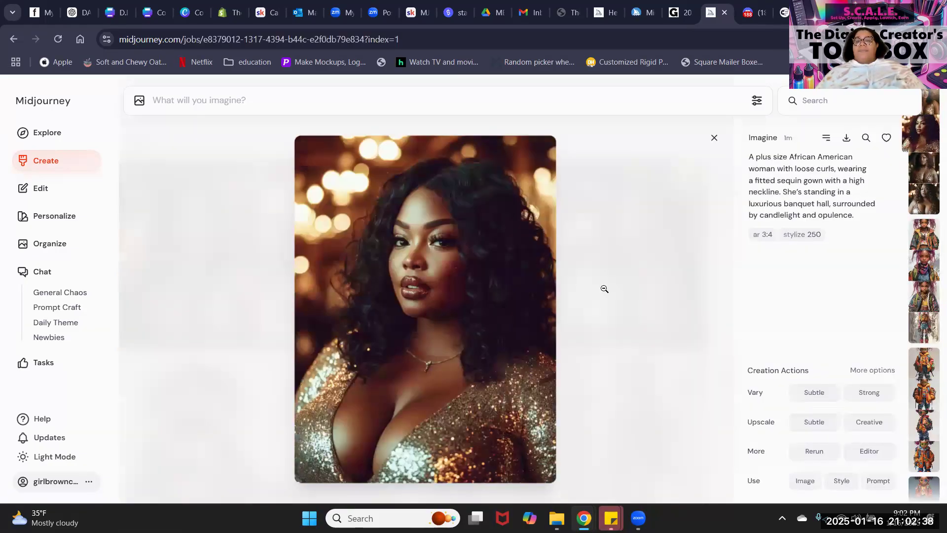
{"action": "key", "text": "Left"}
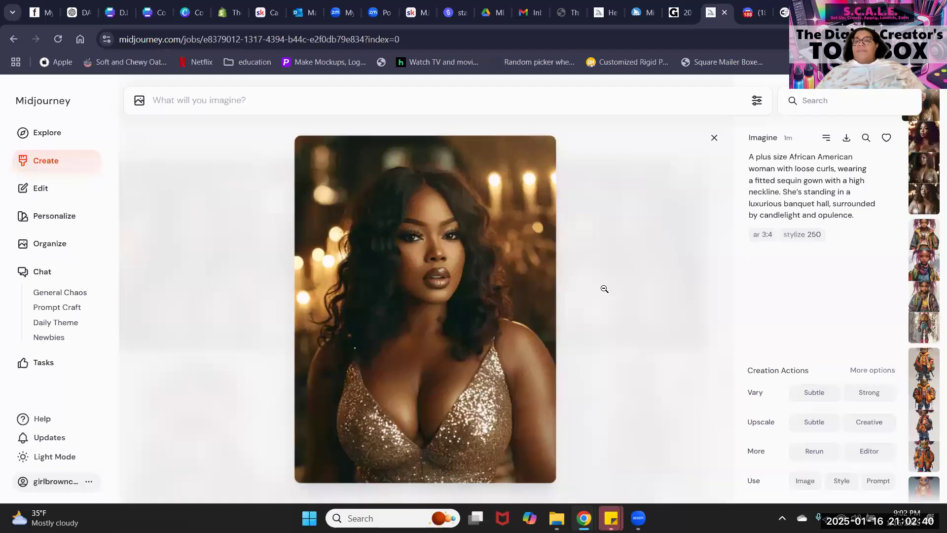
{"action": "key", "text": "Right"}
{"action": "key", "text": "Right"}
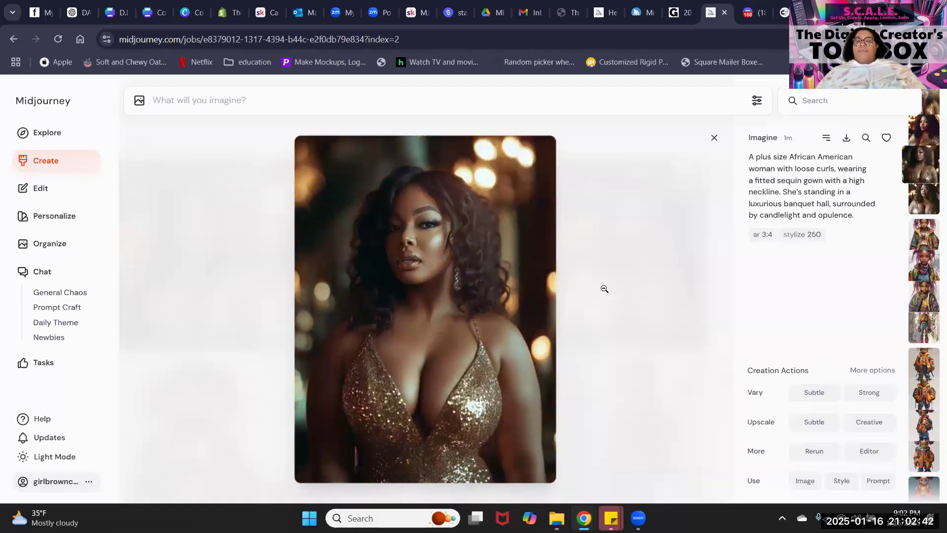
{"action": "key", "text": "Right"}
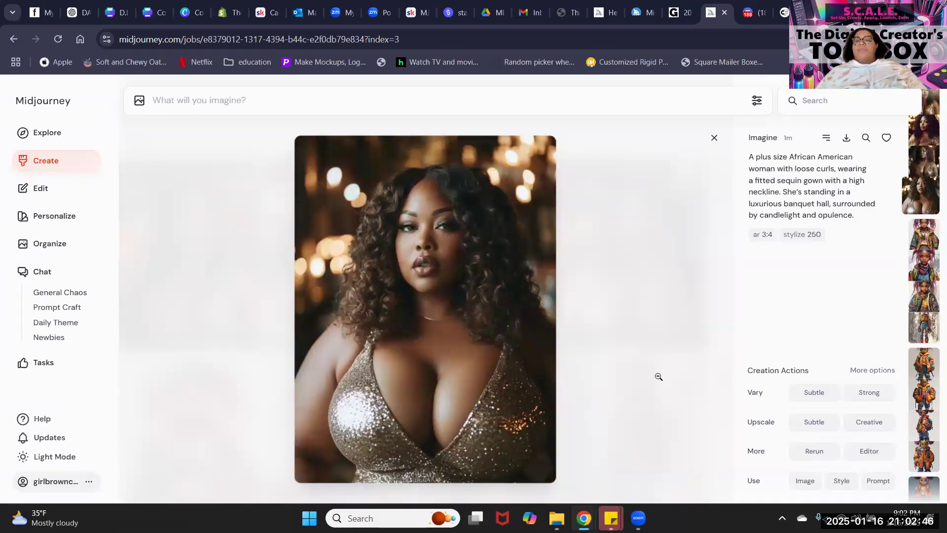
{"action": "key", "text": "Left"}
{"action": "key", "text": "Left"}
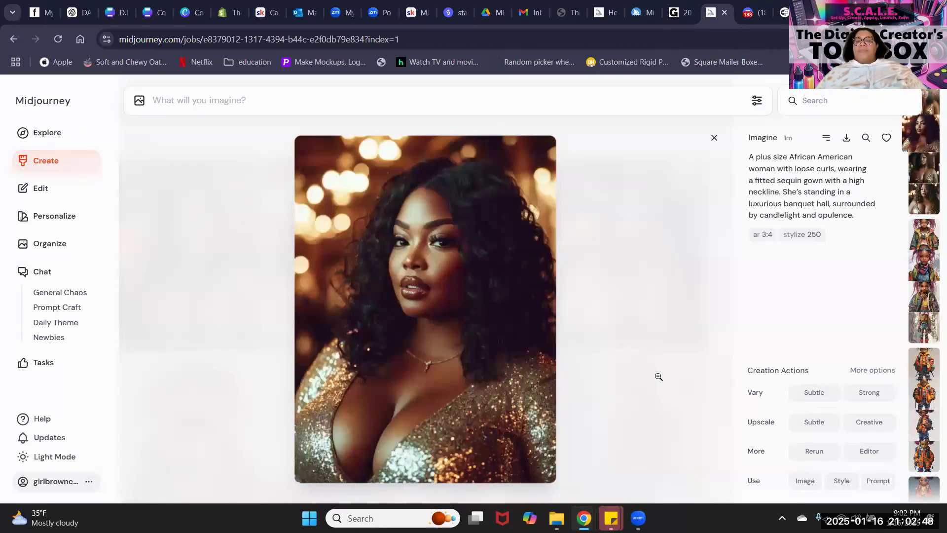
{"action": "key", "text": "Left"}
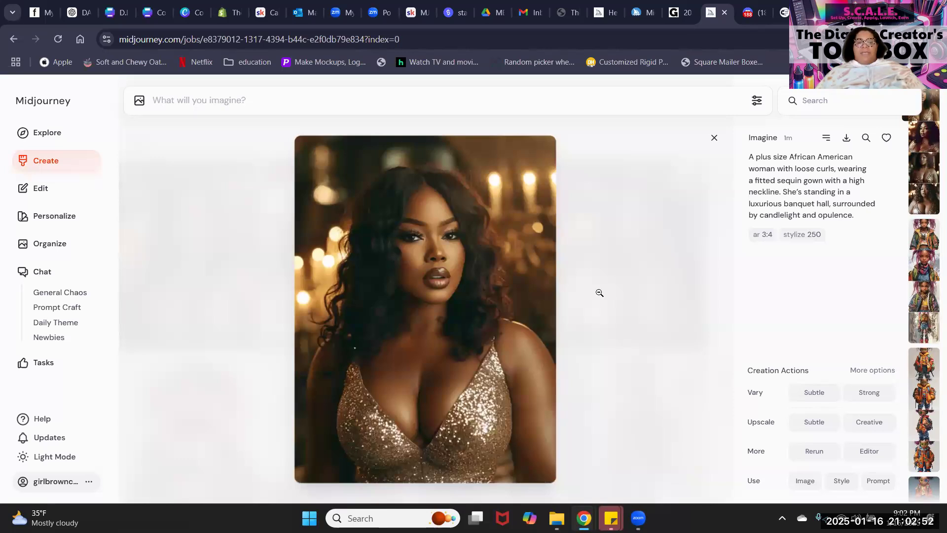
{"action": "key", "text": "Right"}
{"action": "key", "text": "Right"}
{"action": "key", "text": "Right"}
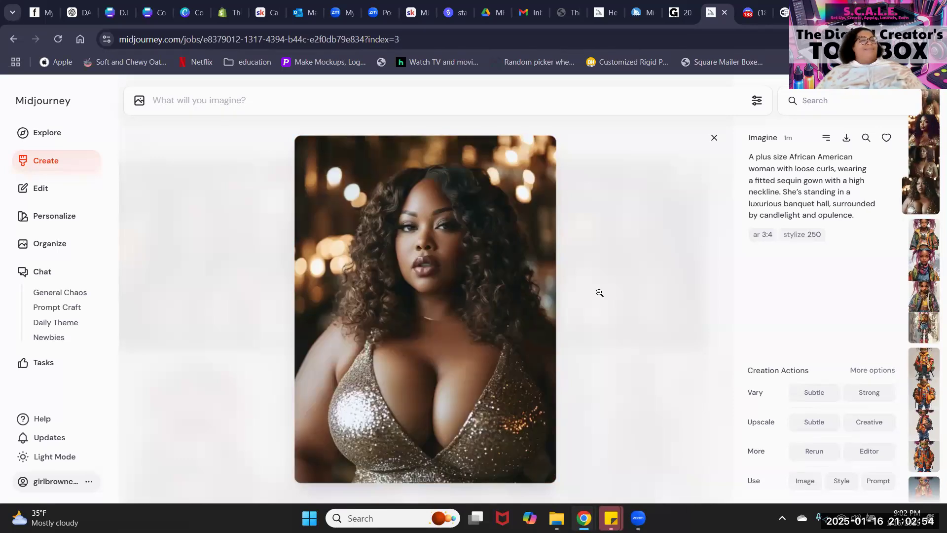
{"action": "key", "text": "Right"}
{"action": "key", "text": "Left"}
{"action": "key", "text": "Left"}
{"action": "key", "text": "Left"}
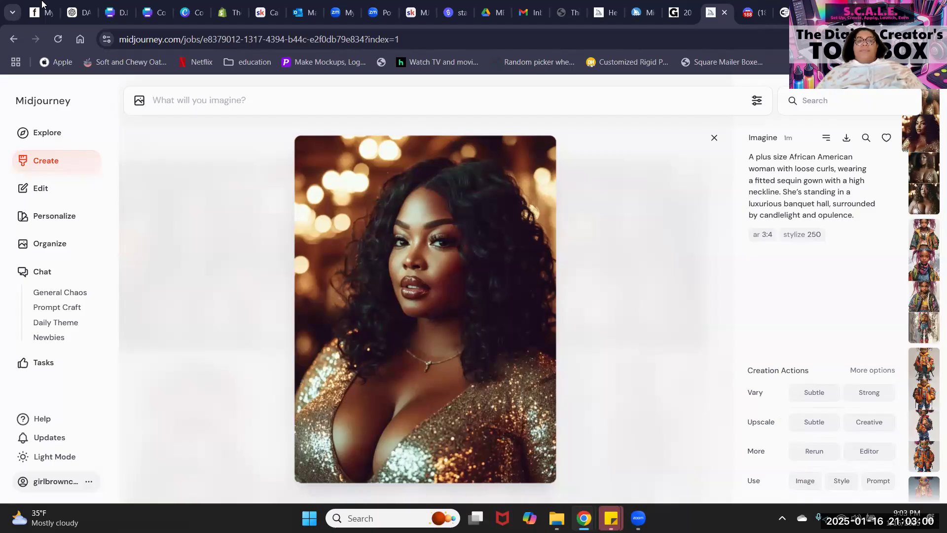
Return to Google Drive, advance to 013 THAT DUDE Prompt Guide .pdf, and skim its preview, prompts and monetization pages through the final page.
{"action": "left_click", "coordinate": [498, 11]}
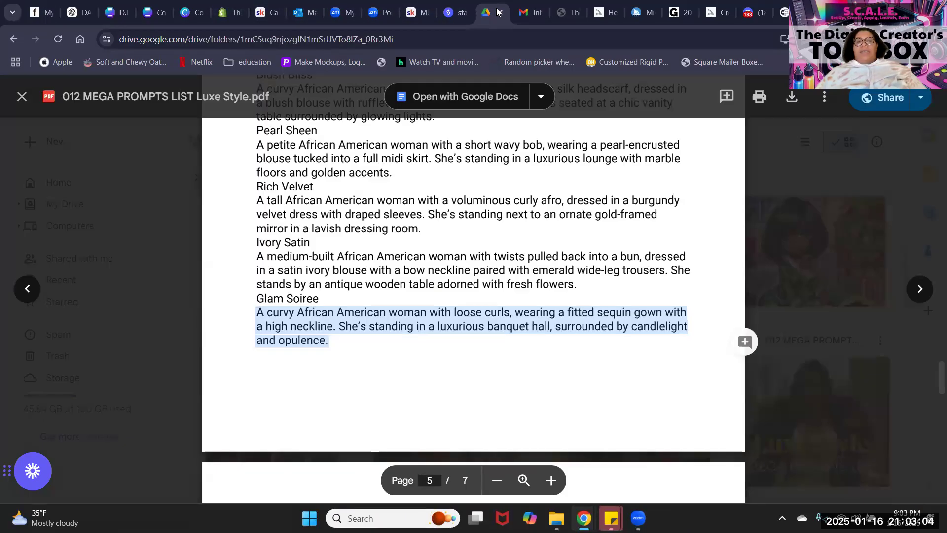
{"action": "left_click", "coordinate": [920, 289]}
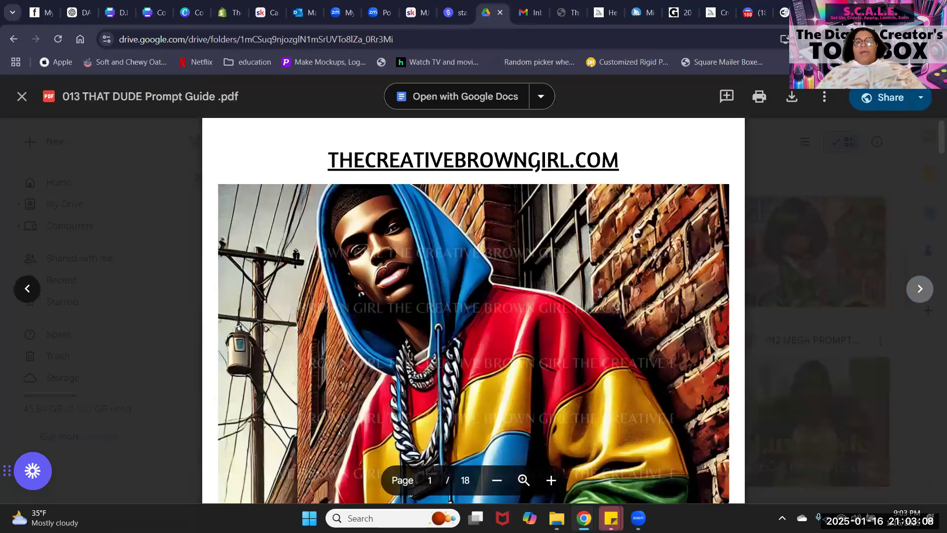
{"action": "scroll", "coordinate": [478, 301], "scroll_direction": "down", "scroll_amount": 4}
{"action": "scroll", "coordinate": [646, 401], "scroll_direction": "down", "scroll_amount": 10}
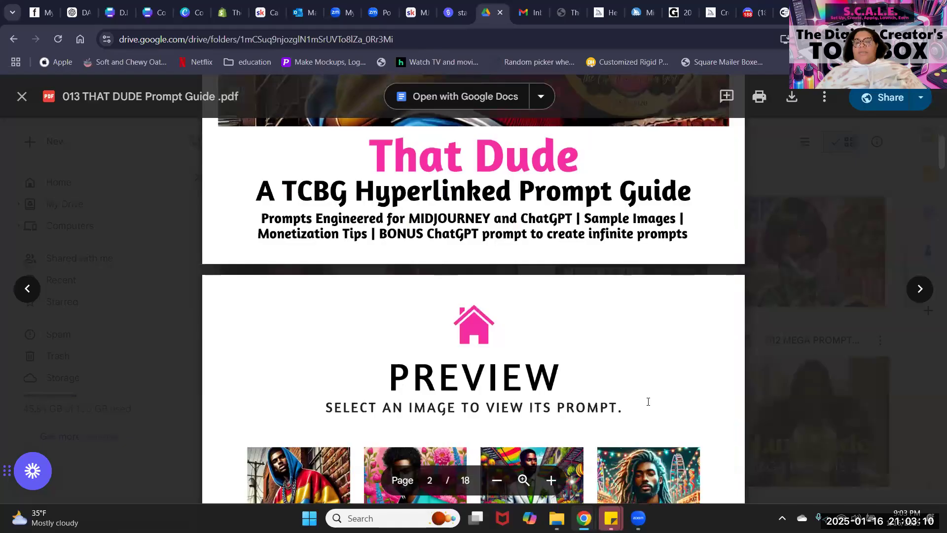
{"action": "scroll", "coordinate": [646, 404], "scroll_direction": "down", "scroll_amount": 15}
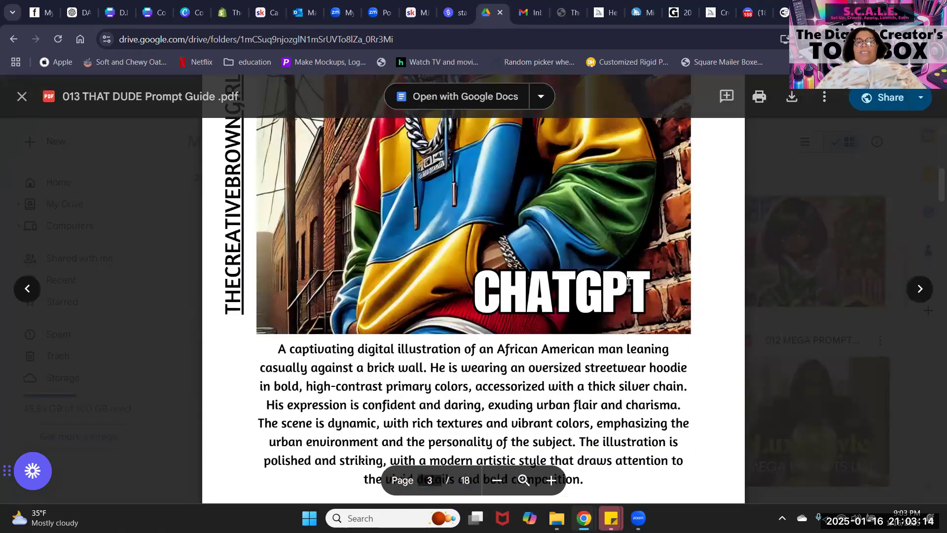
{"action": "scroll", "coordinate": [593, 272], "scroll_direction": "down", "scroll_amount": 15}
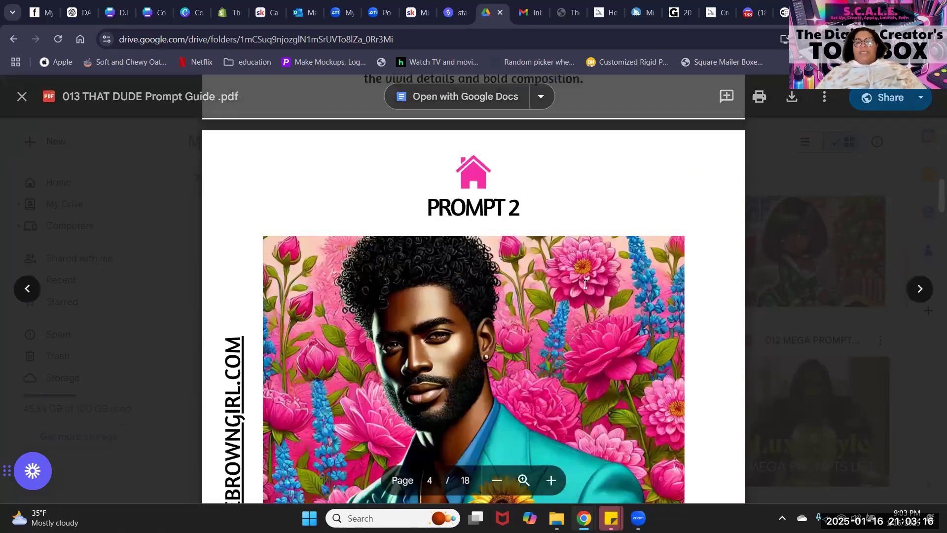
{"action": "scroll", "coordinate": [585, 284], "scroll_direction": "down", "scroll_amount": 15}
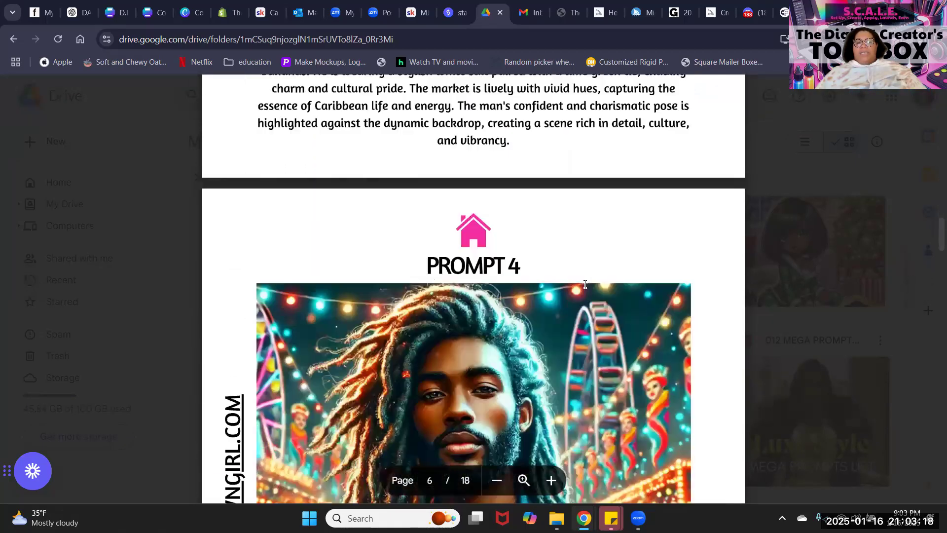
{"action": "scroll", "coordinate": [586, 284], "scroll_direction": "down", "scroll_amount": 15}
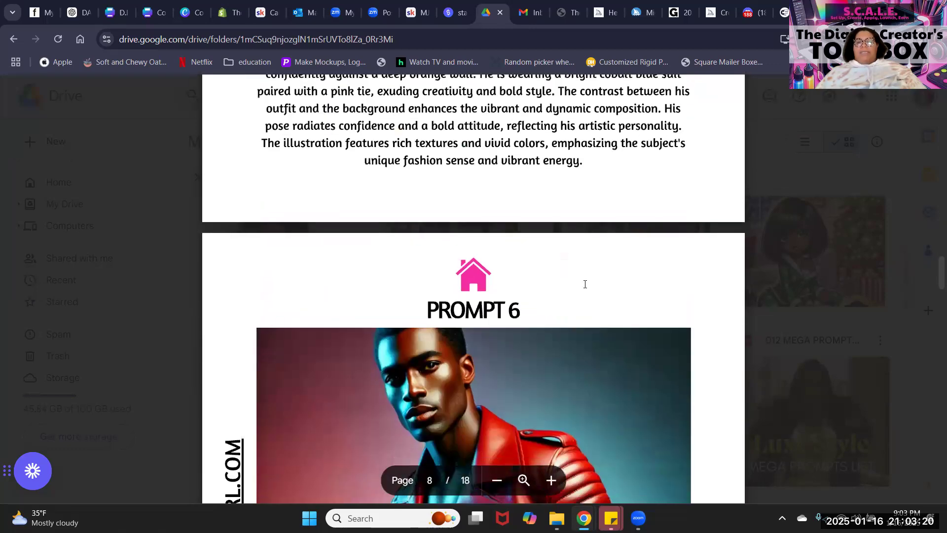
{"action": "scroll", "coordinate": [585, 285], "scroll_direction": "down", "scroll_amount": 15}
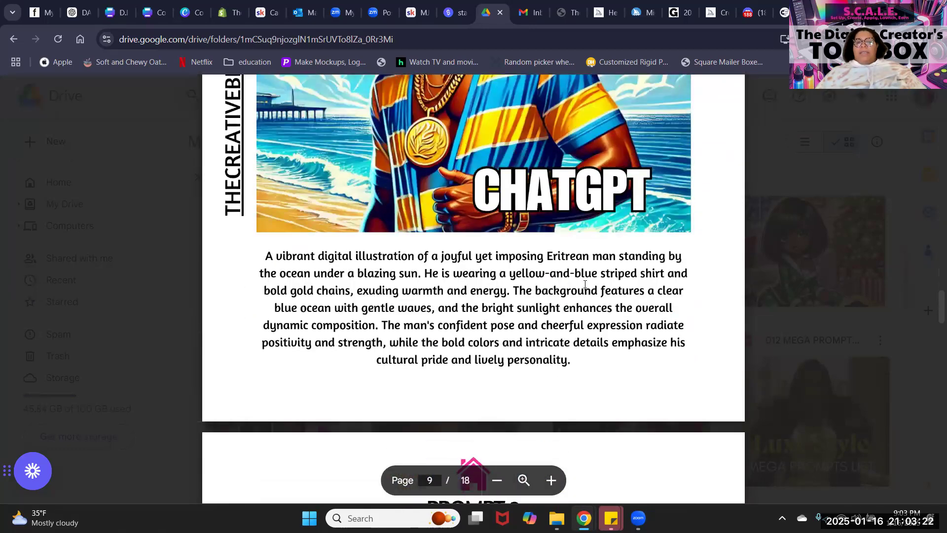
{"action": "scroll", "coordinate": [586, 284], "scroll_direction": "up", "scroll_amount": 3}
{"action": "scroll", "coordinate": [585, 285], "scroll_direction": "down", "scroll_amount": 15}
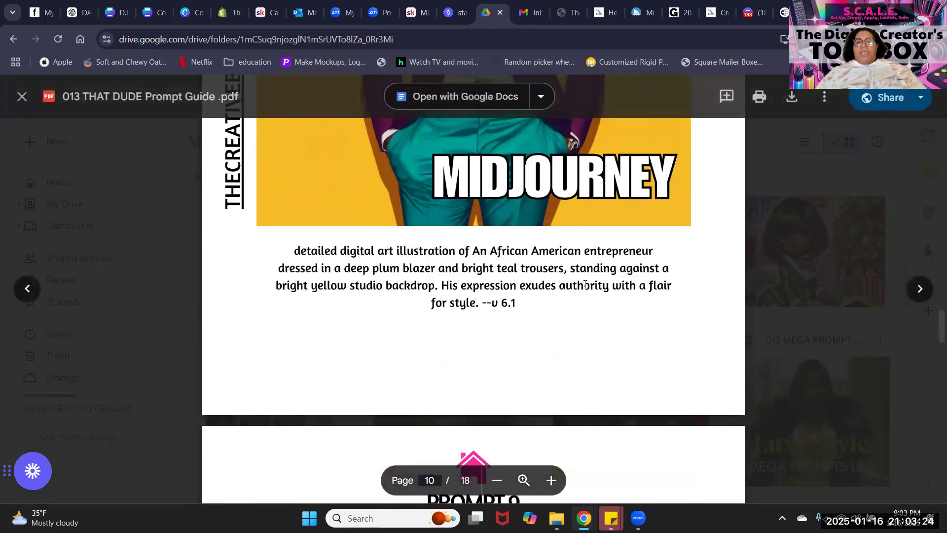
{"action": "scroll", "coordinate": [585, 284], "scroll_direction": "down", "scroll_amount": 15}
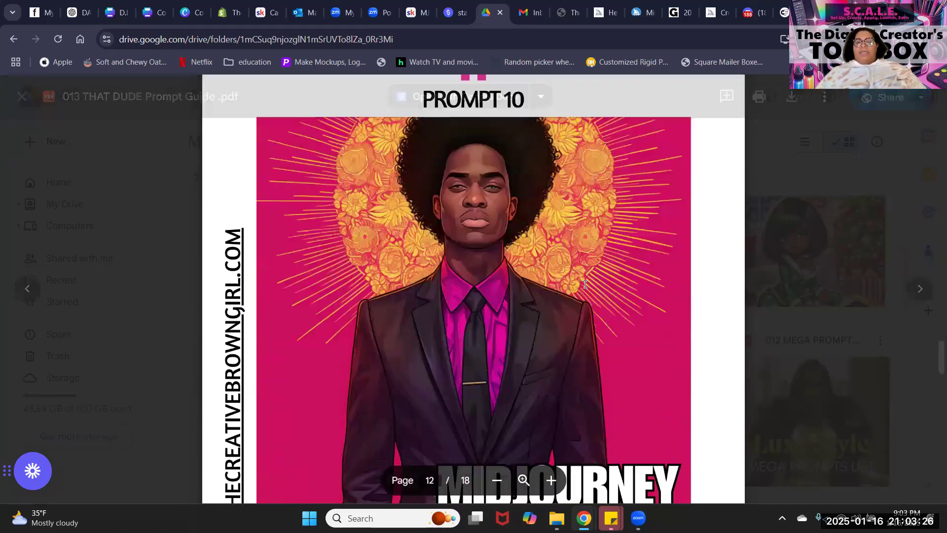
{"action": "scroll", "coordinate": [585, 284], "scroll_direction": "down", "scroll_amount": 15}
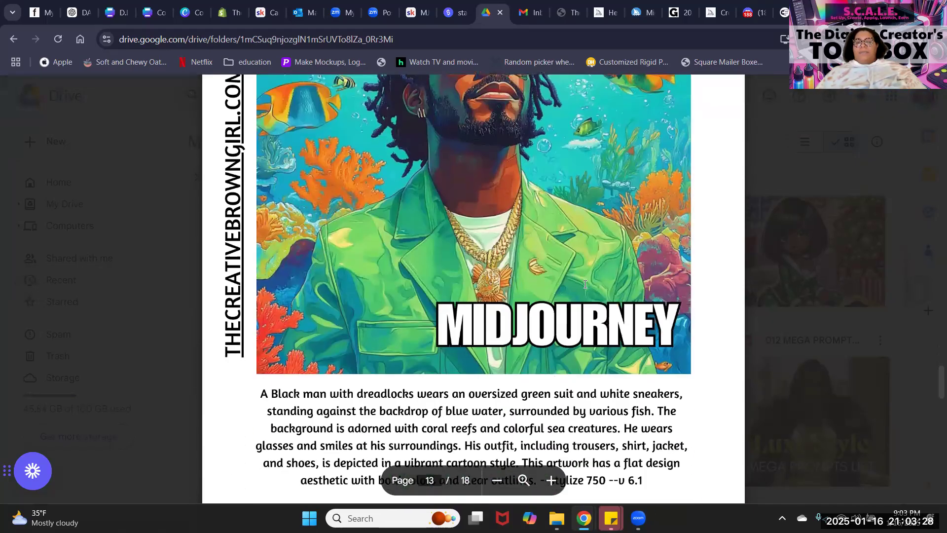
{"action": "scroll", "coordinate": [585, 284], "scroll_direction": "down", "scroll_amount": 3}
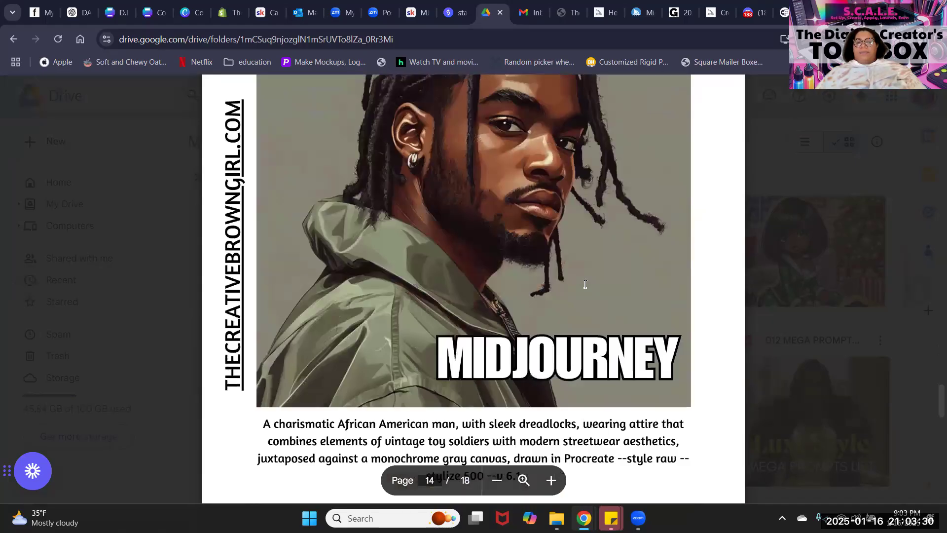
{"action": "scroll", "coordinate": [585, 285], "scroll_direction": "down", "scroll_amount": 10}
{"action": "scroll", "coordinate": [585, 284], "scroll_direction": "down", "scroll_amount": 15}
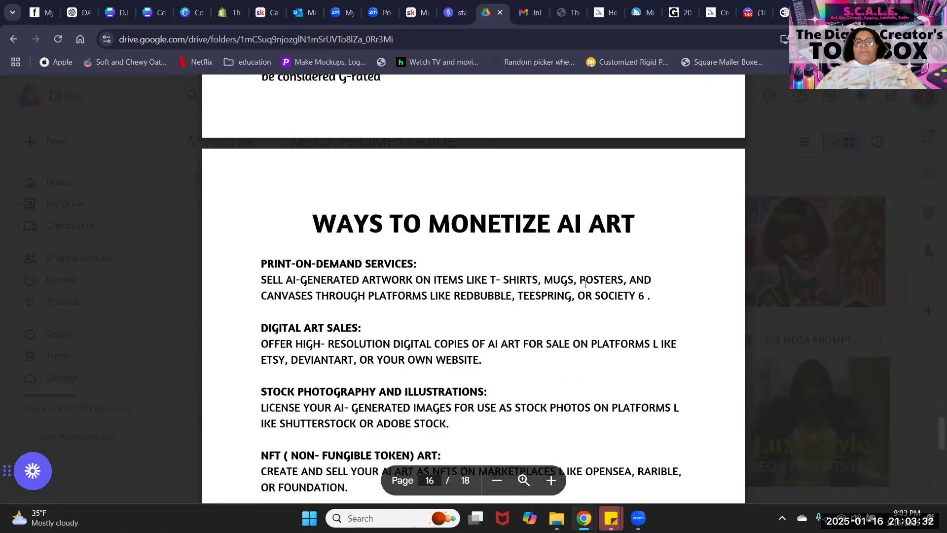
{"action": "scroll", "coordinate": [585, 284], "scroll_direction": "down", "scroll_amount": 15}
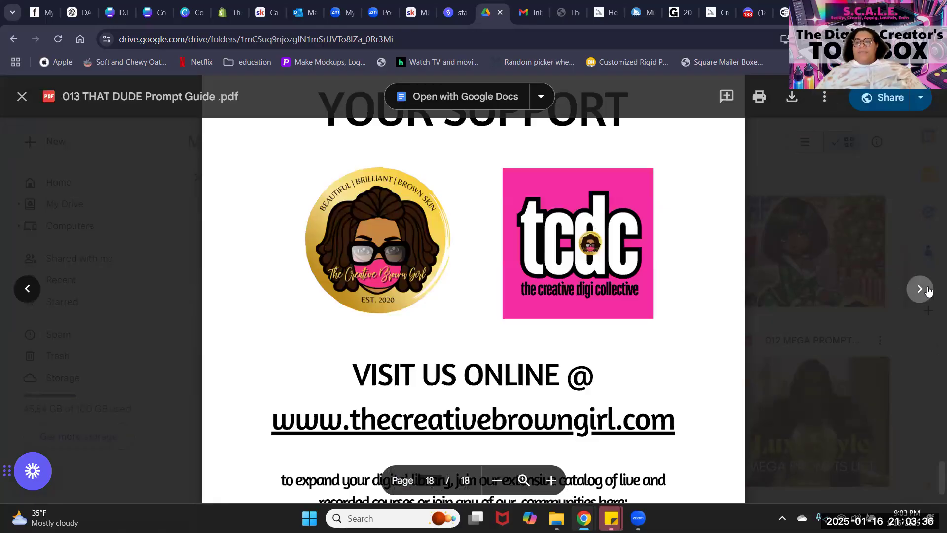
Advance to 014 ITS FALL YALL PROMPT GUIDE.pdf and review its introduction, example images and prompts down to the wet oil painting prompt.
{"action": "left_click", "coordinate": [923, 291]}
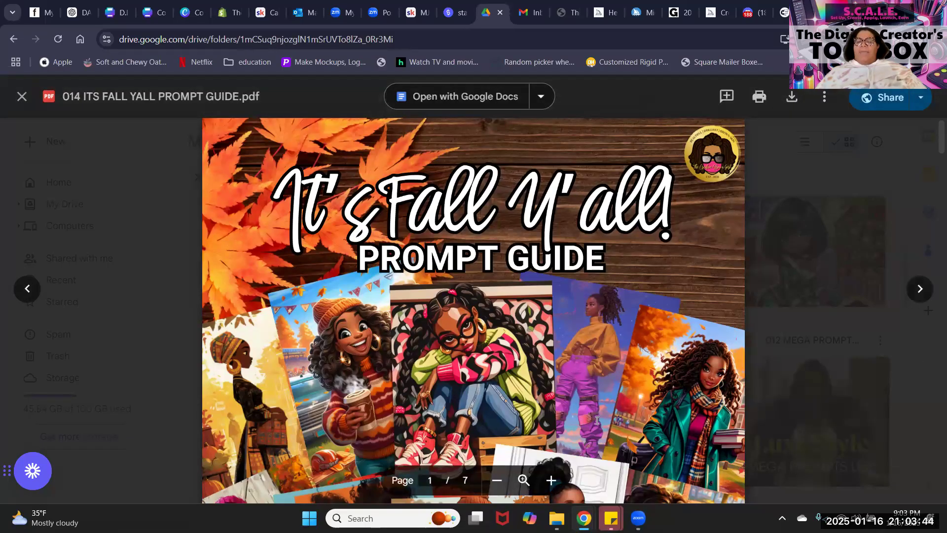
{"action": "scroll", "coordinate": [606, 377], "scroll_direction": "down", "scroll_amount": 15}
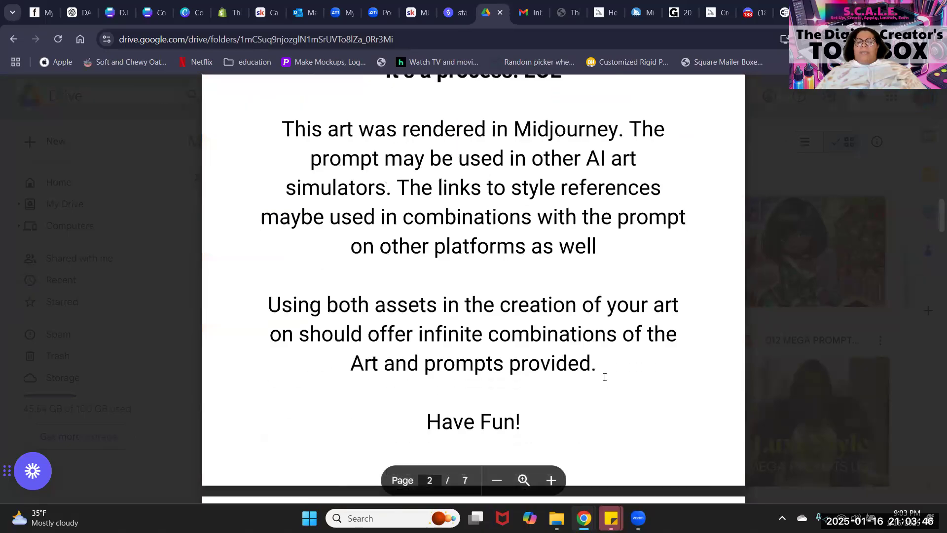
{"action": "scroll", "coordinate": [604, 377], "scroll_direction": "down", "scroll_amount": 6}
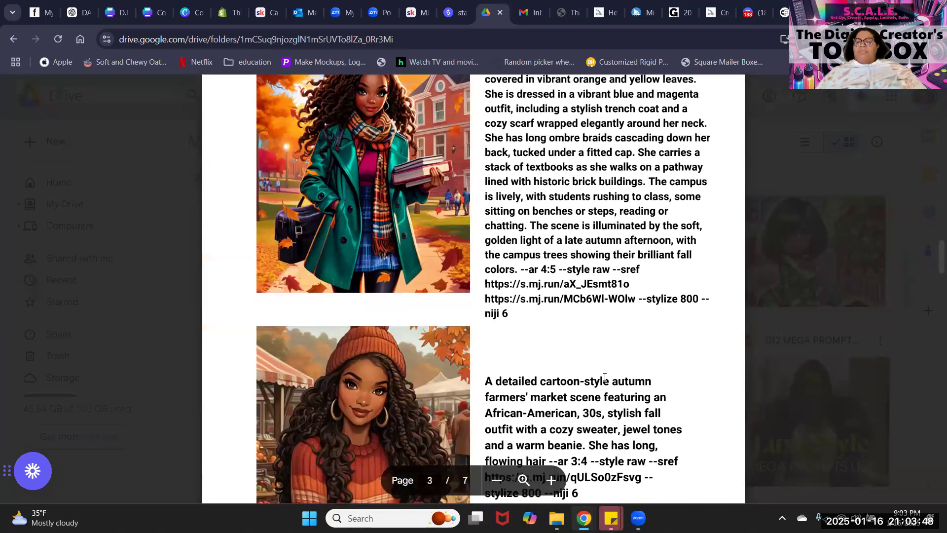
{"action": "scroll", "coordinate": [605, 376], "scroll_direction": "down", "scroll_amount": 12}
{"action": "scroll", "coordinate": [604, 376], "scroll_direction": "up", "scroll_amount": 14}
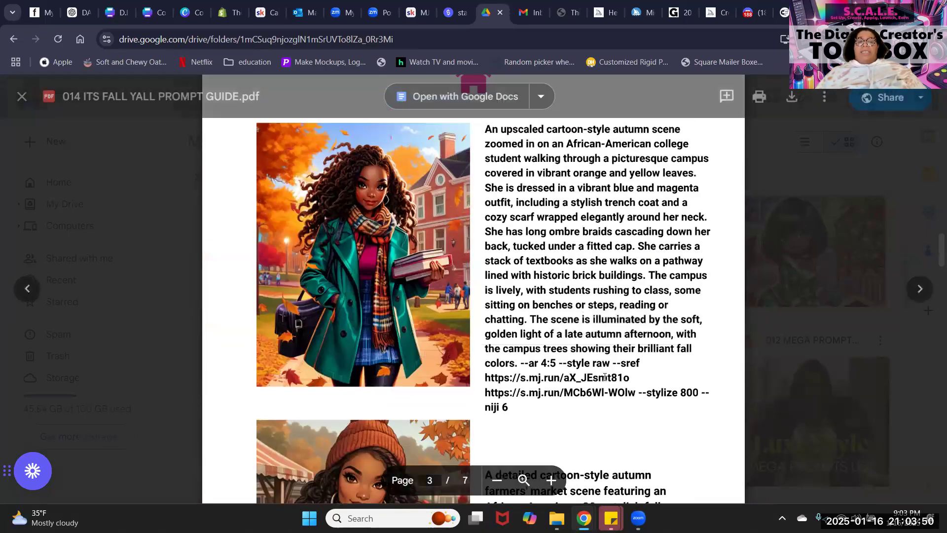
{"action": "scroll", "coordinate": [414, 307], "scroll_direction": "down", "scroll_amount": 6}
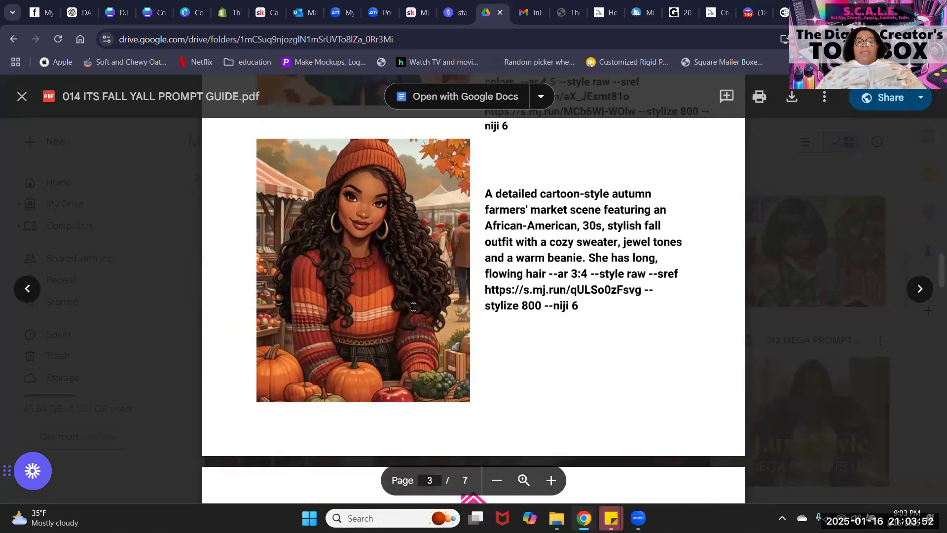
{"action": "scroll", "coordinate": [414, 308], "scroll_direction": "down", "scroll_amount": 18}
{"action": "scroll", "coordinate": [413, 307], "scroll_direction": "down", "scroll_amount": 5}
{"action": "scroll", "coordinate": [414, 308], "scroll_direction": "up", "scroll_amount": 7}
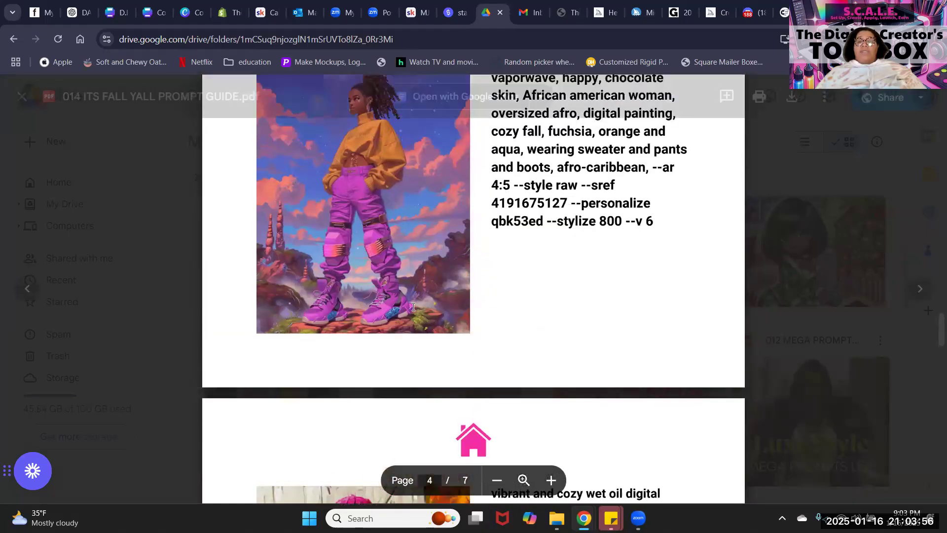
{"action": "scroll", "coordinate": [414, 307], "scroll_direction": "up", "scroll_amount": 9}
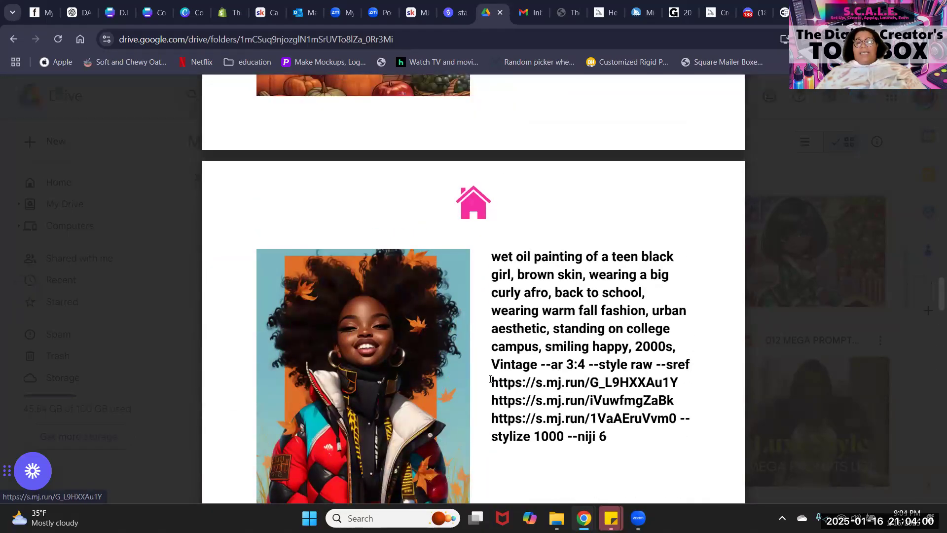
View the first and third style reference images linked in the wet oil painting prompt, returning to the fall guide after each one.
{"action": "left_click", "coordinate": [527, 387]}
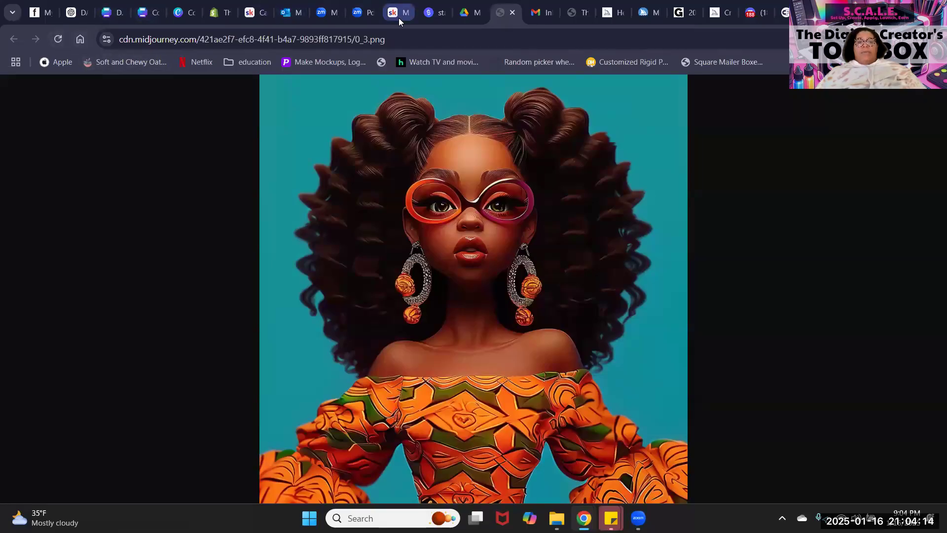
{"action": "left_click", "coordinate": [465, 14]}
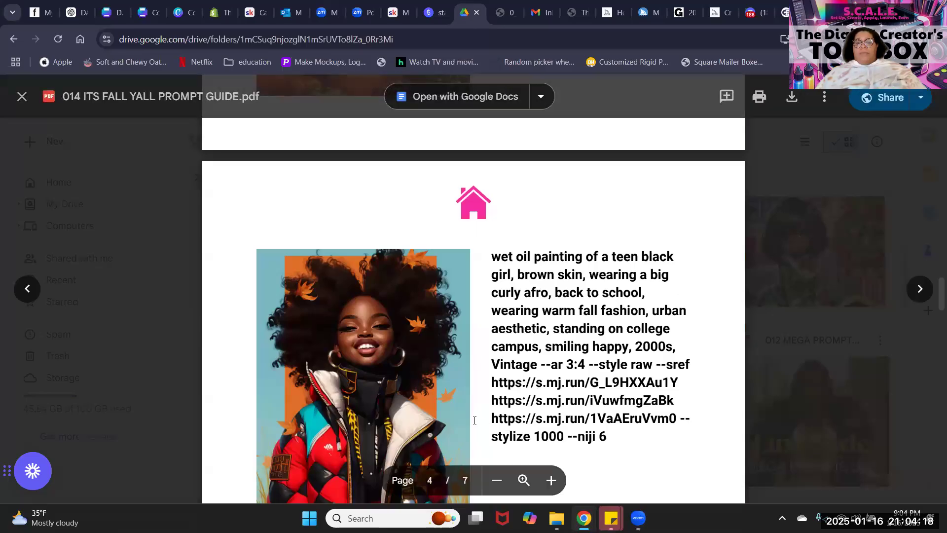
{"action": "left_click", "coordinate": [536, 421]}
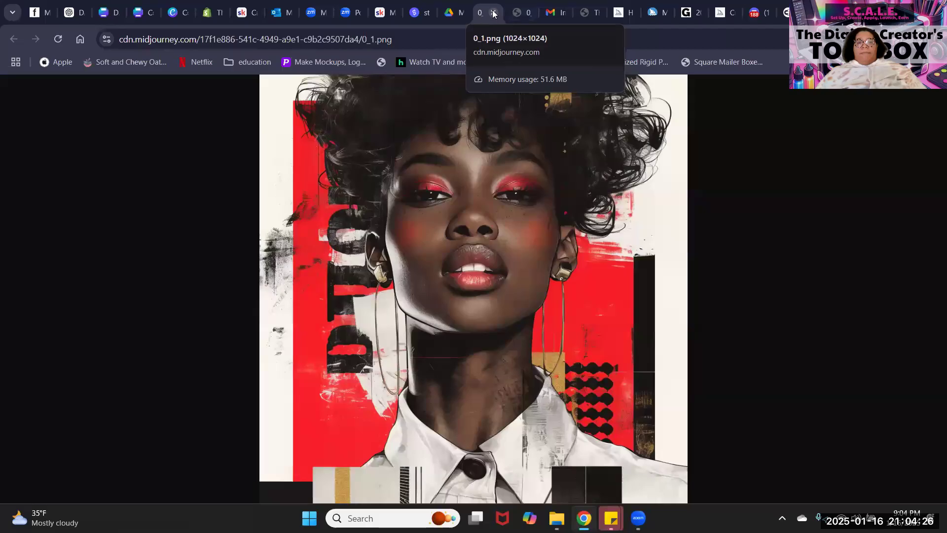
{"action": "key", "text": "ctrl+w"}
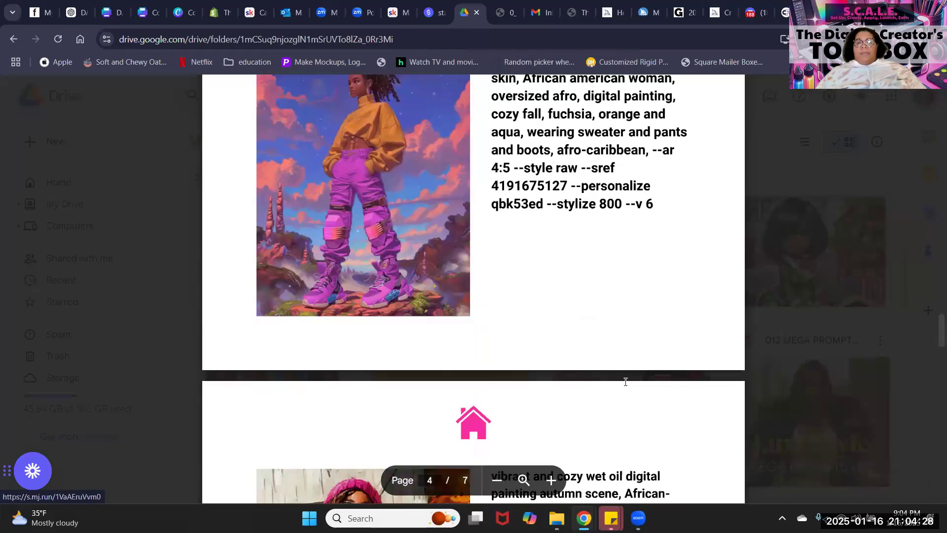
Look through the fall guide's remaining prompts from the vaporwave woman to the preteen girl drawing, and close the guide.
{"action": "scroll", "coordinate": [626, 381], "scroll_direction": "up", "scroll_amount": 2}
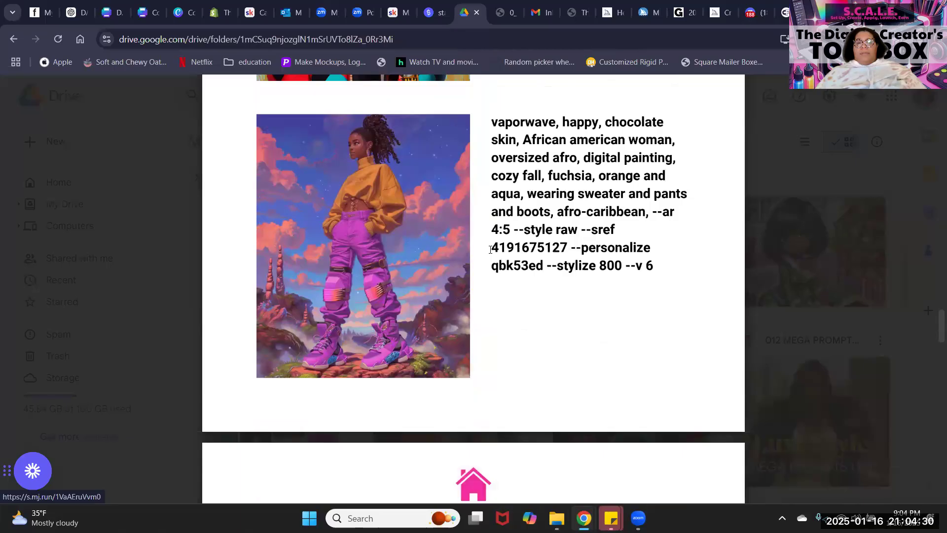
{"action": "scroll", "coordinate": [500, 285], "scroll_direction": "down", "scroll_amount": 10}
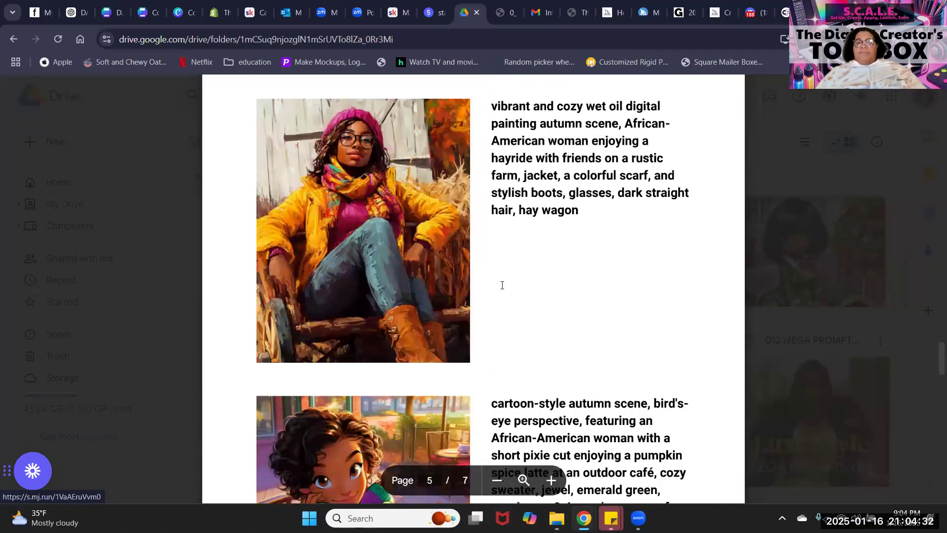
{"action": "scroll", "coordinate": [502, 285], "scroll_direction": "down", "scroll_amount": 10}
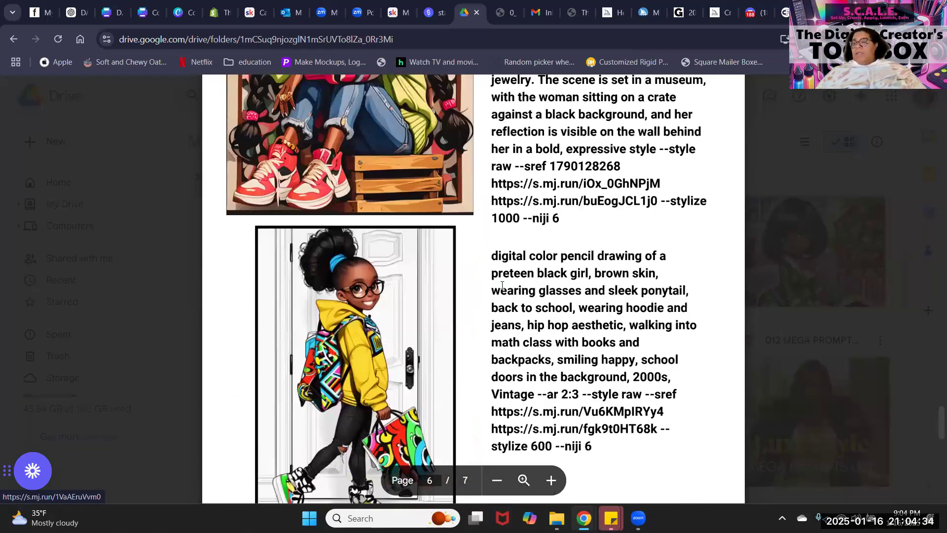
{"action": "scroll", "coordinate": [503, 285], "scroll_direction": "up", "scroll_amount": 2}
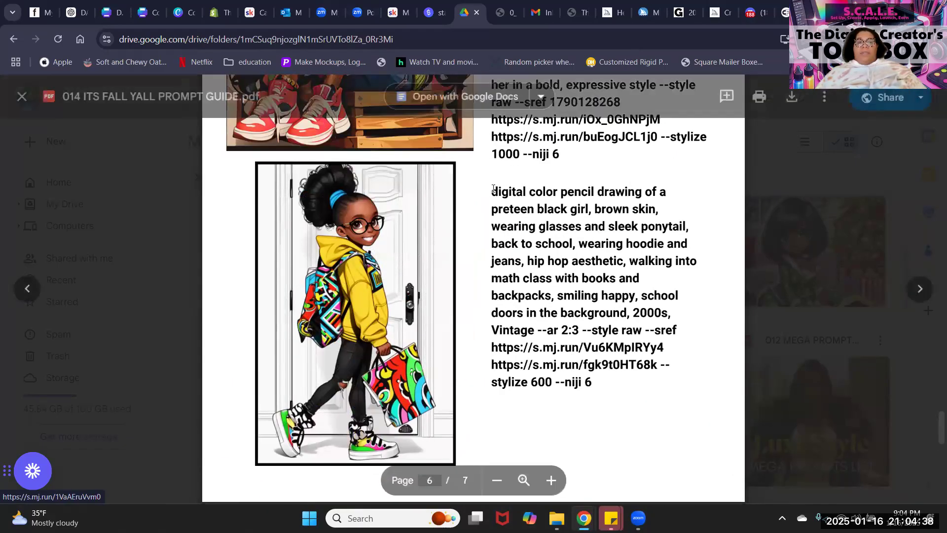
{"action": "left_click", "coordinate": [22, 96]}
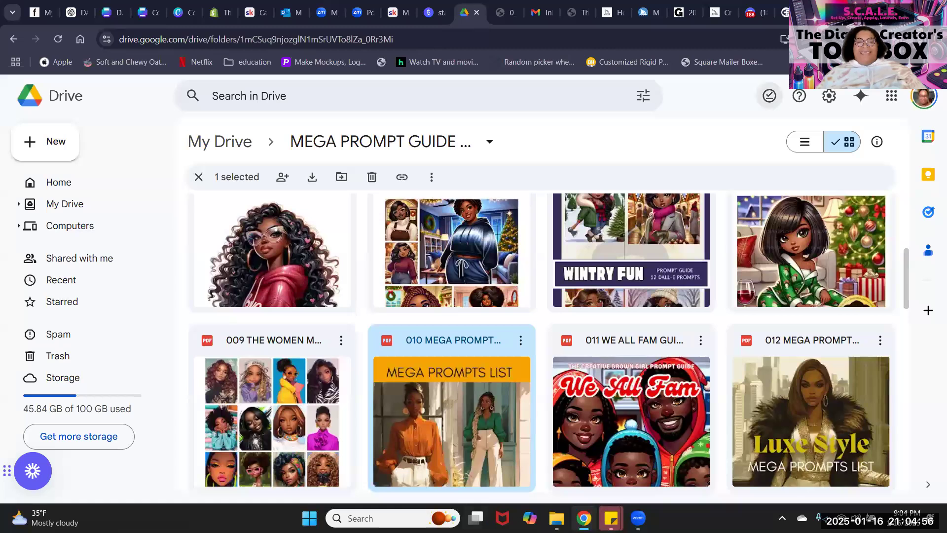
Switch to Midjourney and close the enlarged plus size woman image to return to the Create page.
{"action": "left_click", "coordinate": [716, 14]}
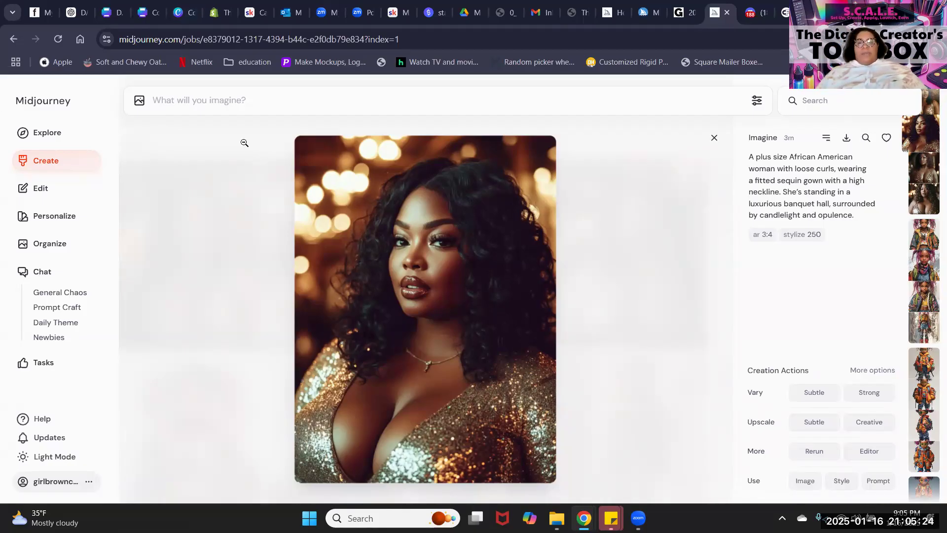
{"action": "left_click", "coordinate": [602, 167]}
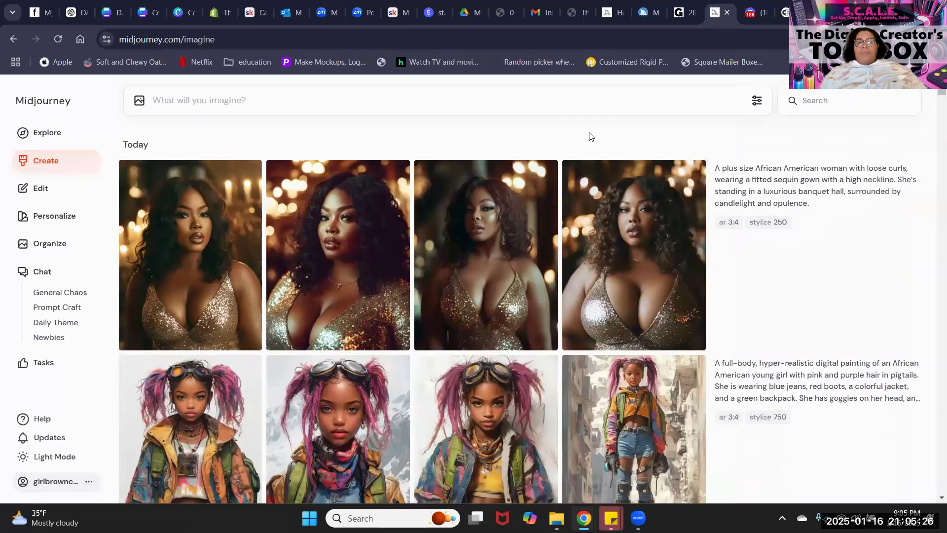
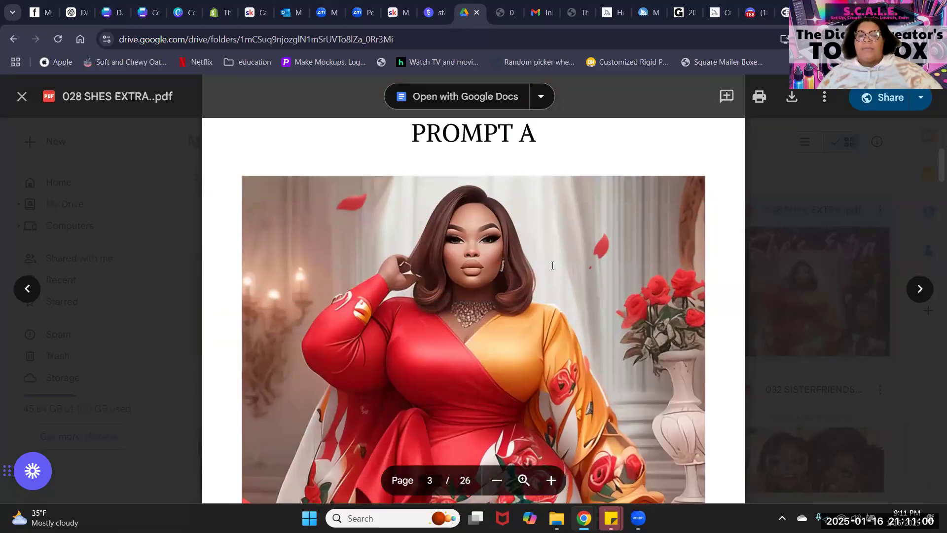
Examine the Prompt A and Prompt B example images in 028 SHES EXTRA..pdf.
{"action": "scroll", "coordinate": [552, 261], "scroll_direction": "up", "scroll_amount": 3}
{"action": "scroll", "coordinate": [552, 262], "scroll_direction": "down", "scroll_amount": 3}
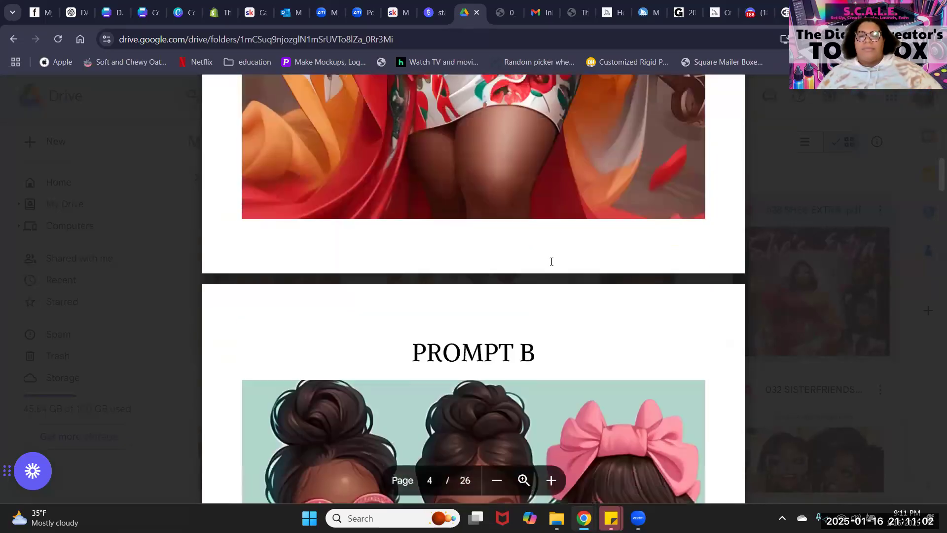
{"action": "scroll", "coordinate": [552, 262], "scroll_direction": "down", "scroll_amount": 3}
{"action": "scroll", "coordinate": [548, 209], "scroll_direction": "up", "scroll_amount": 7}
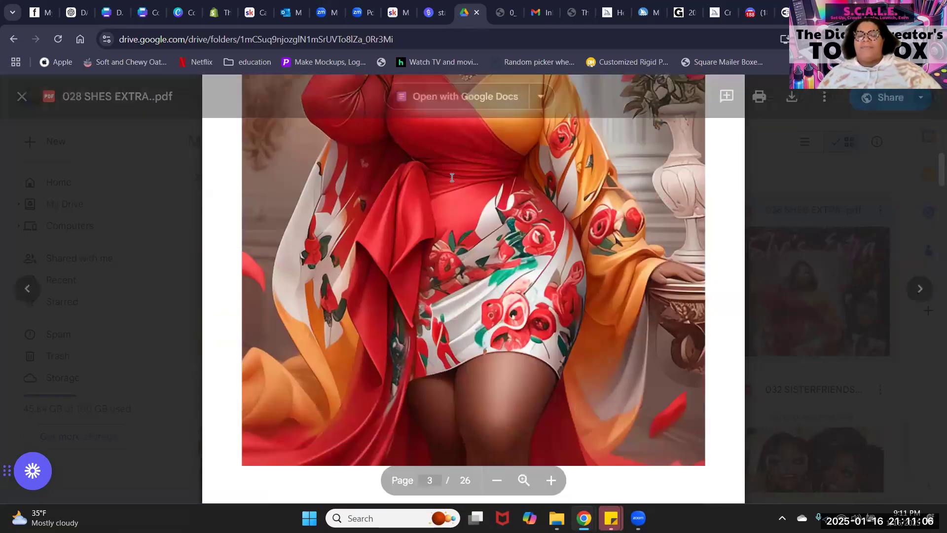
View the full-size Prompt B image of three women on a yacht, and return to the 028 SHES EXTRA..pdf guide.
{"action": "scroll", "coordinate": [500, 237], "scroll_direction": "down", "scroll_amount": 10}
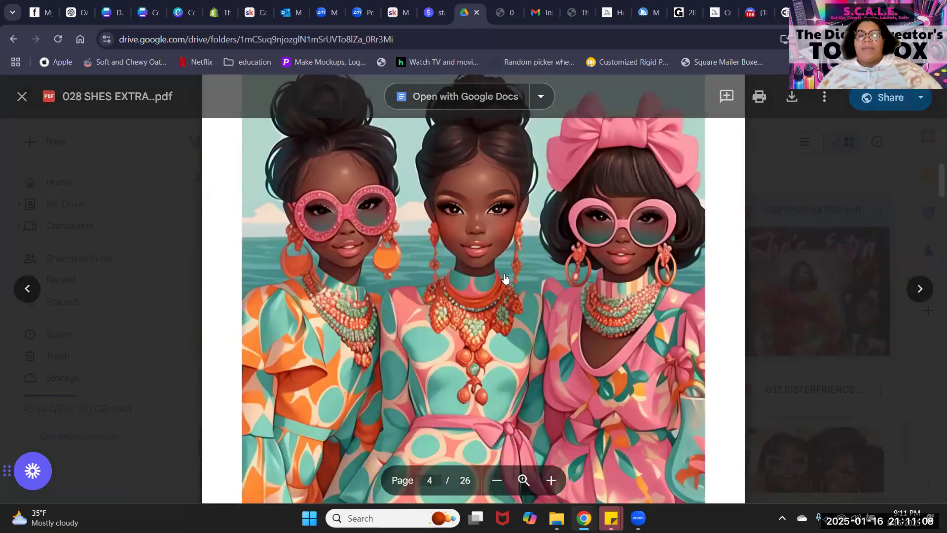
{"action": "left_click", "coordinate": [464, 273]}
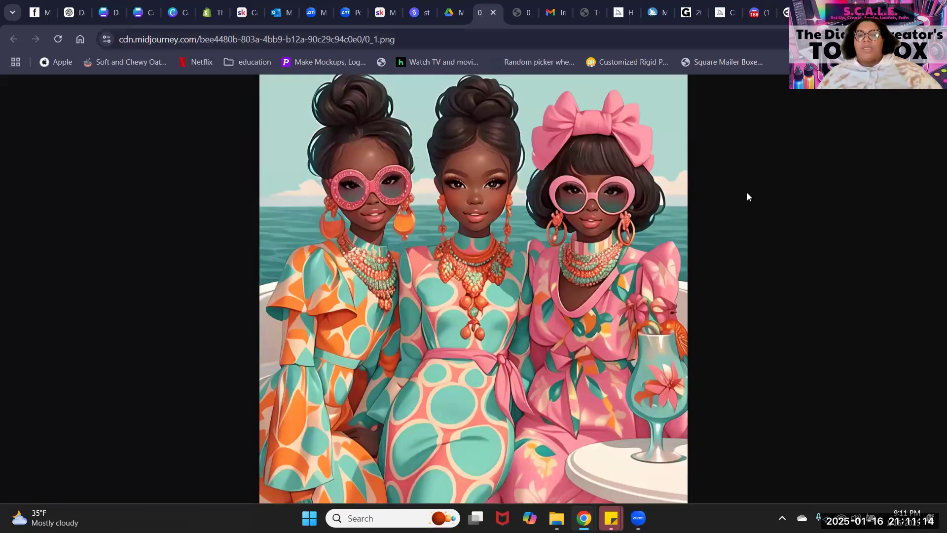
{"action": "left_click", "coordinate": [447, 18]}
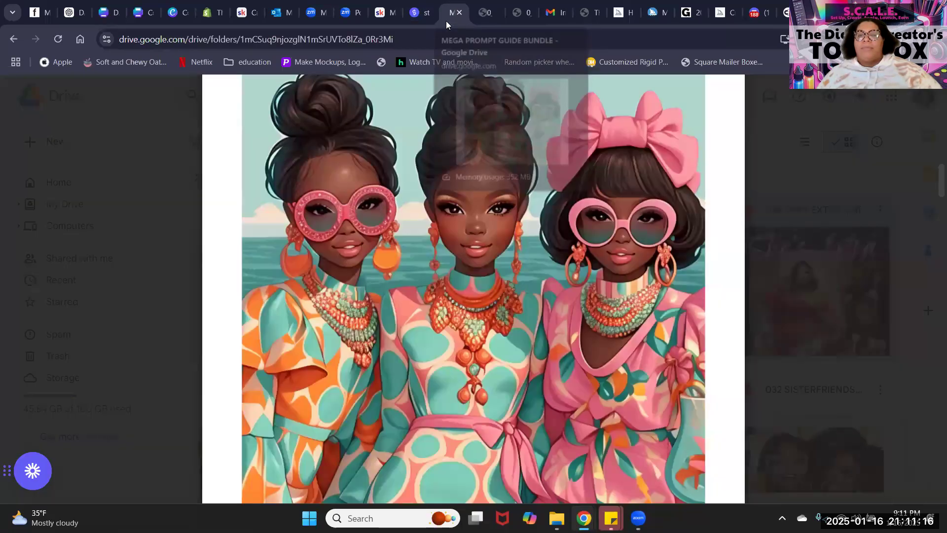
Look through the guide's remaining example images up to Prompt P and the first page of text to art prompts.
{"action": "scroll", "coordinate": [830, 314], "scroll_direction": "down", "scroll_amount": 12}
{"action": "scroll", "coordinate": [830, 314], "scroll_direction": "down", "scroll_amount": 15}
{"action": "scroll", "coordinate": [829, 318], "scroll_direction": "down", "scroll_amount": 15}
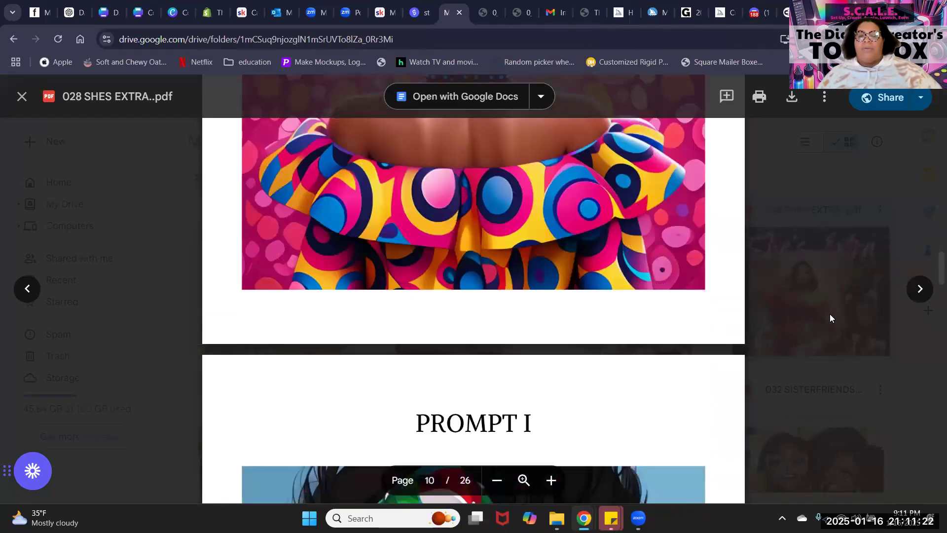
{"action": "scroll", "coordinate": [830, 314], "scroll_direction": "down", "scroll_amount": 15}
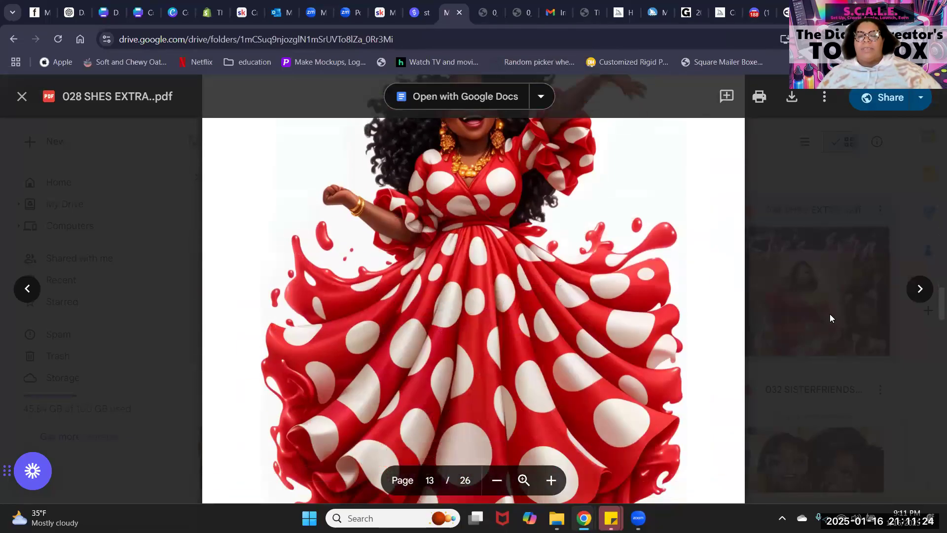
{"action": "scroll", "coordinate": [830, 318], "scroll_direction": "down", "scroll_amount": 15}
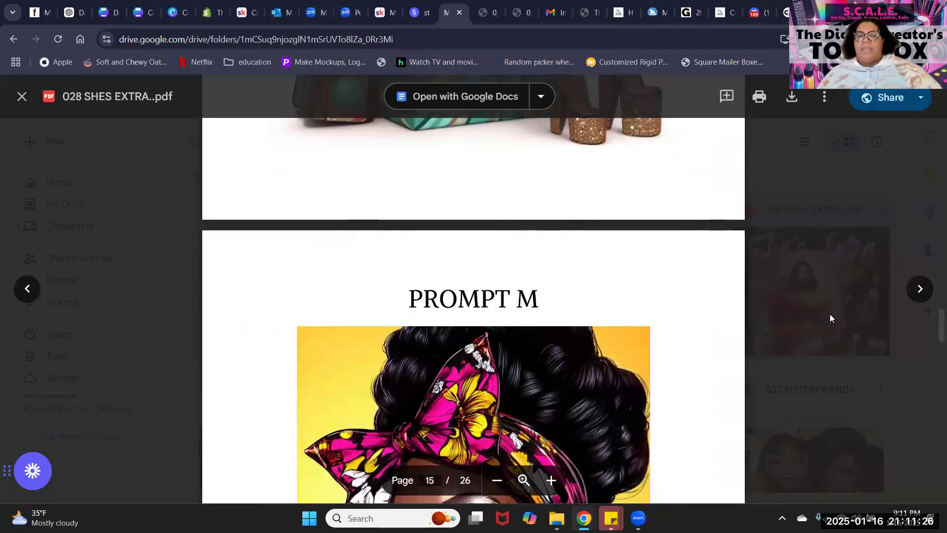
{"action": "scroll", "coordinate": [830, 318], "scroll_direction": "down", "scroll_amount": 15}
{"action": "scroll", "coordinate": [829, 318], "scroll_direction": "down", "scroll_amount": 15}
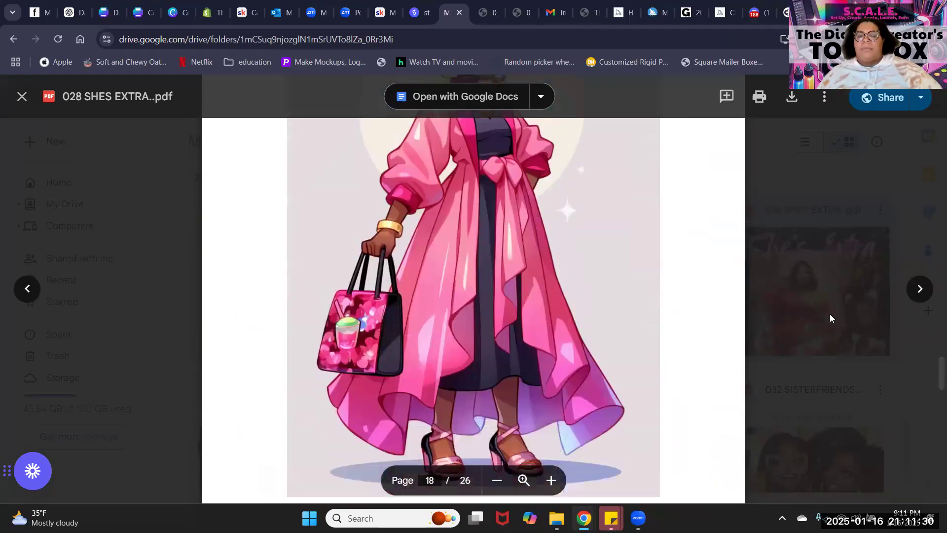
{"action": "scroll", "coordinate": [829, 316], "scroll_direction": "down", "scroll_amount": 10}
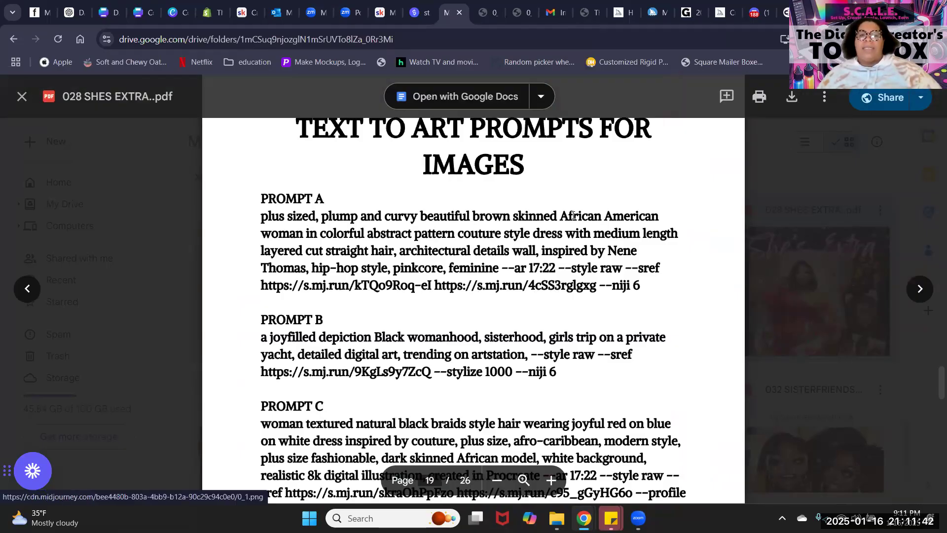
View the full-size Prompt O image of the woman in sunglasses, and return to the guide's text to art prompts page.
{"action": "scroll", "coordinate": [526, 222], "scroll_direction": "up", "scroll_amount": 10}
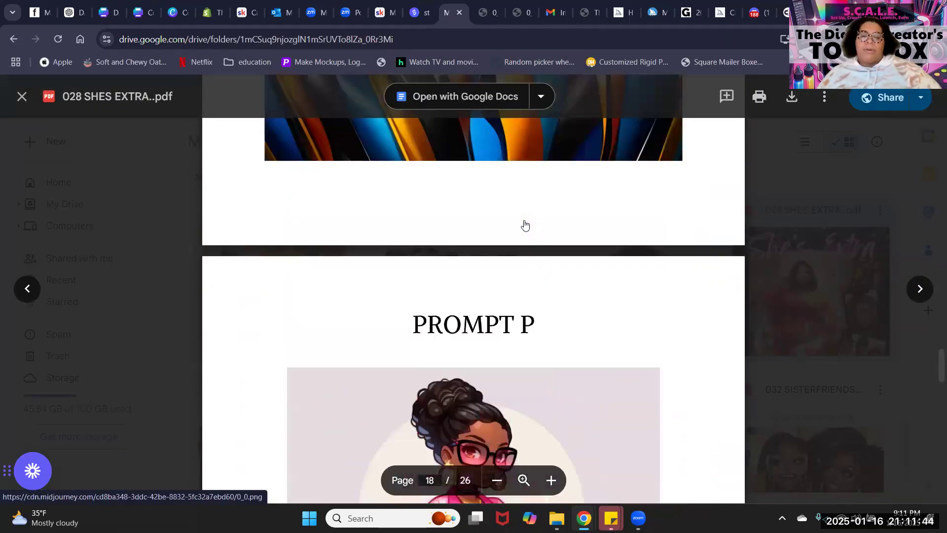
{"action": "scroll", "coordinate": [525, 225], "scroll_direction": "up", "scroll_amount": 5}
{"action": "left_click", "coordinate": [463, 222]}
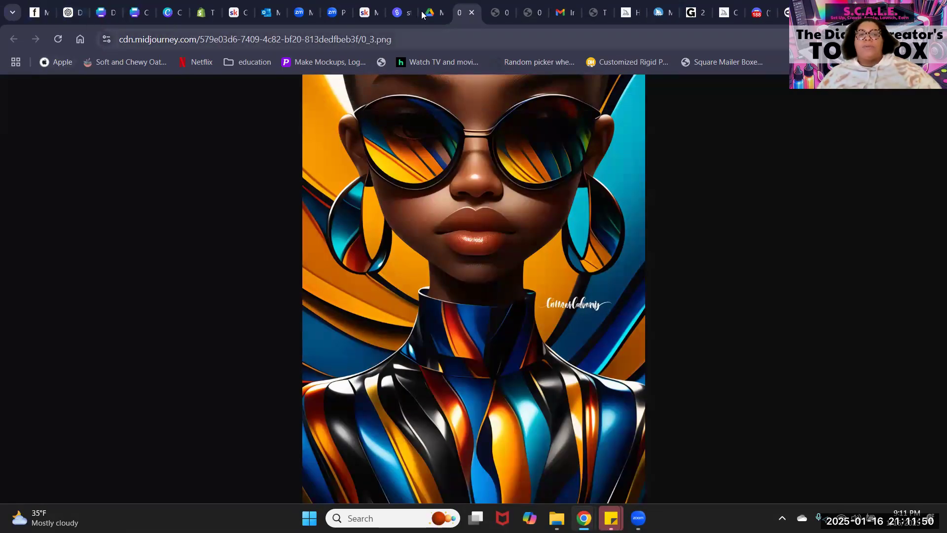
{"action": "left_click", "coordinate": [437, 19]}
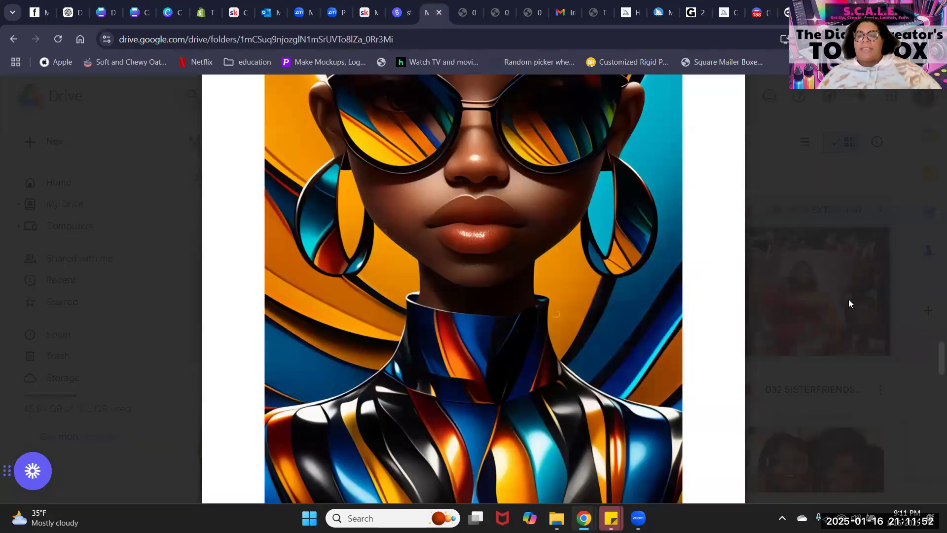
{"action": "scroll", "coordinate": [845, 295], "scroll_direction": "up", "scroll_amount": 10}
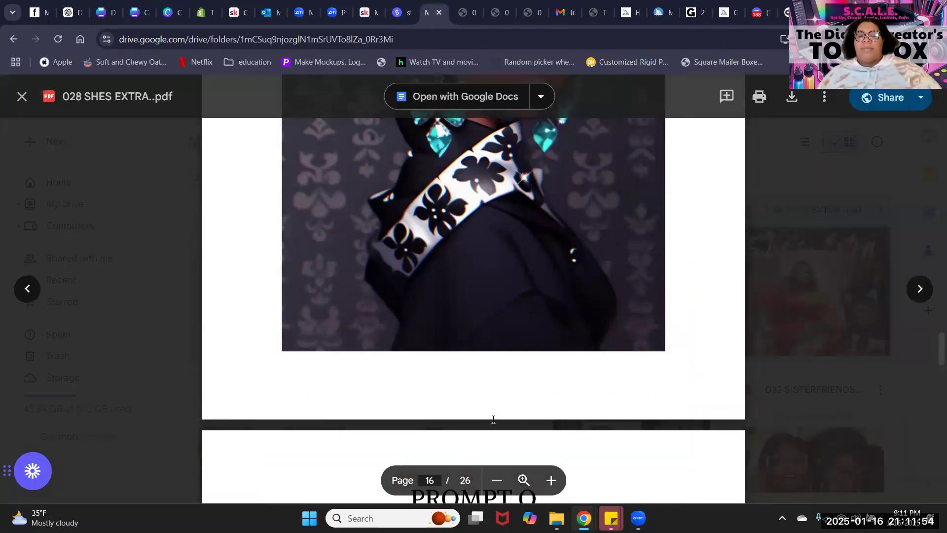
{"action": "scroll", "coordinate": [725, 412], "scroll_direction": "down", "scroll_amount": 10}
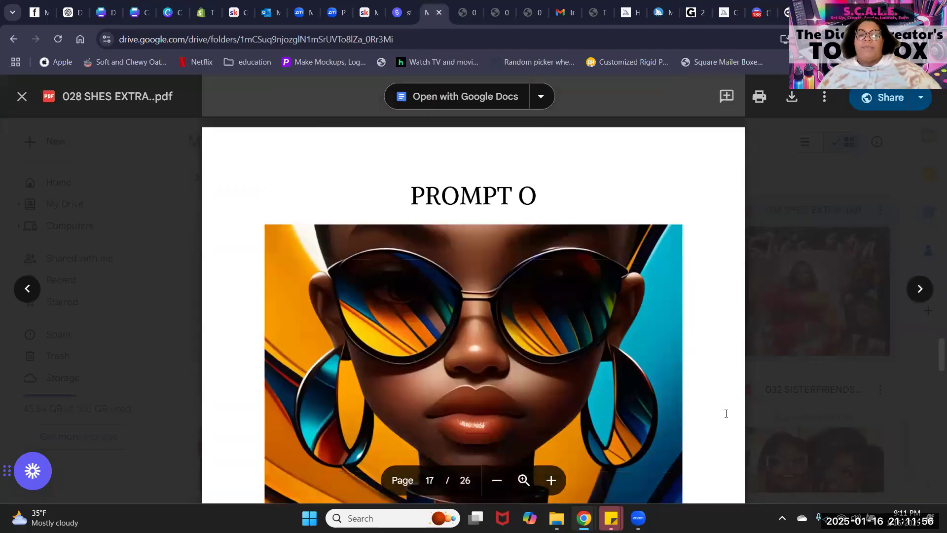
{"action": "scroll", "coordinate": [726, 413], "scroll_direction": "down", "scroll_amount": 10}
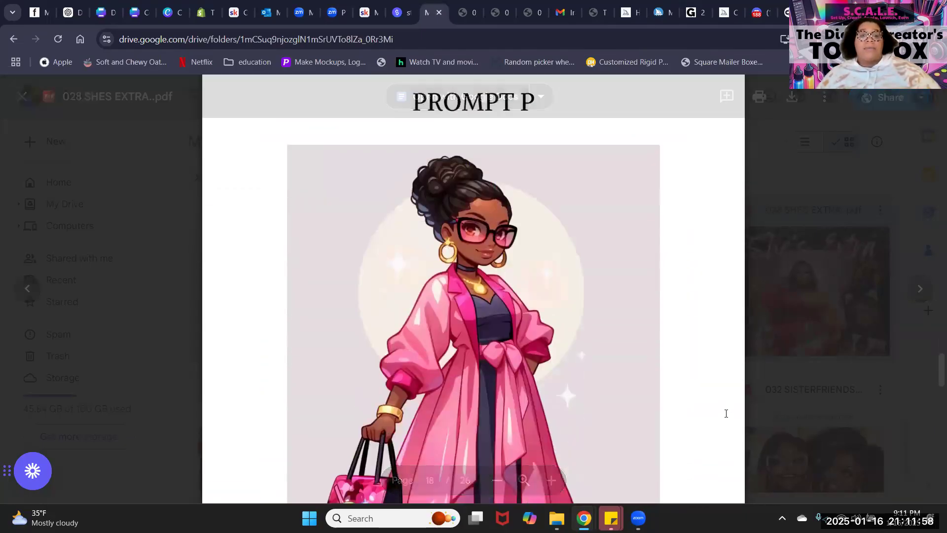
{"action": "scroll", "coordinate": [726, 413], "scroll_direction": "down", "scroll_amount": 10}
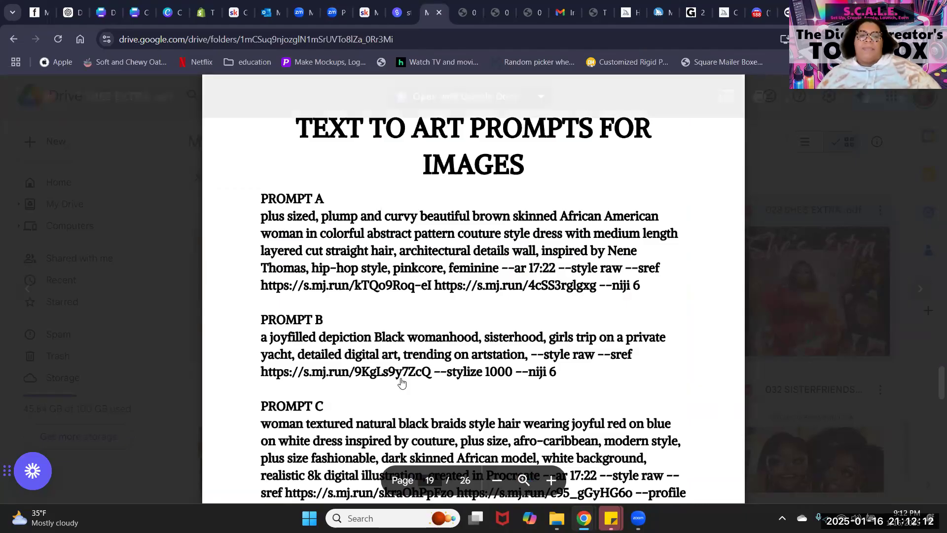
Copy the full Prompt A text with its style reference links from the guide and paste it into Midjourney's prompt field.
{"action": "left_click_drag", "start_coordinate": [661, 268], "coordinate": [319, 234]}
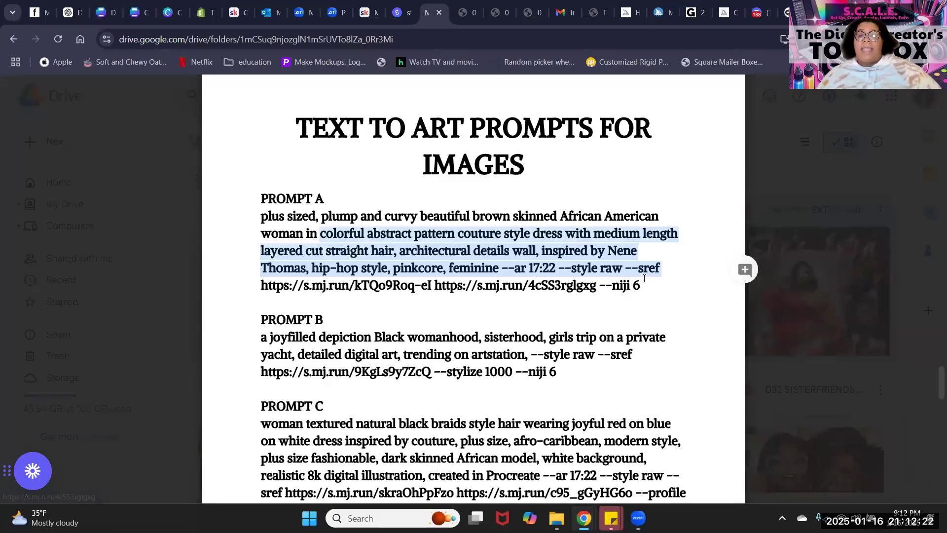
{"action": "left_click_drag", "start_coordinate": [641, 285], "coordinate": [266, 215]}
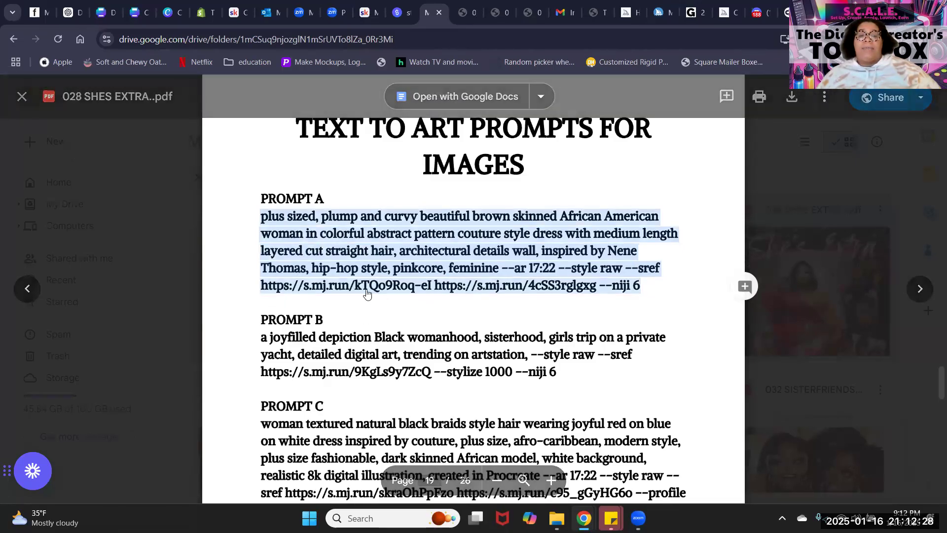
{"action": "right_click", "coordinate": [467, 242]}
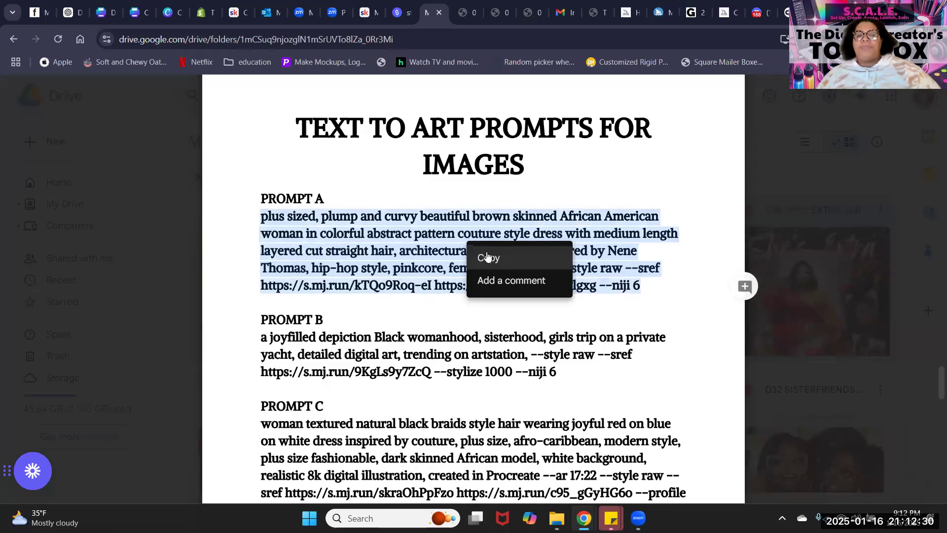
{"action": "left_click", "coordinate": [487, 253]}
{"action": "left_click", "coordinate": [723, 12]}
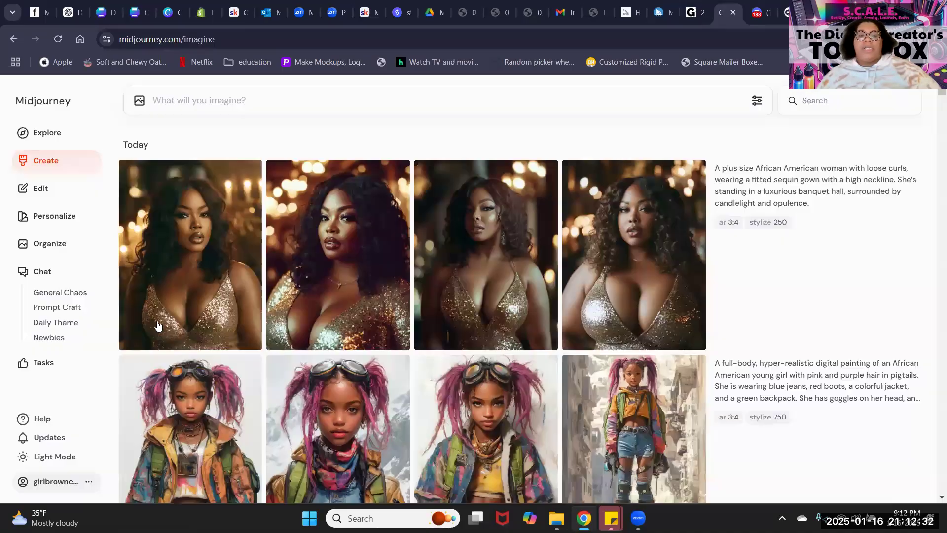
{"action": "right_click", "coordinate": [190, 101]}
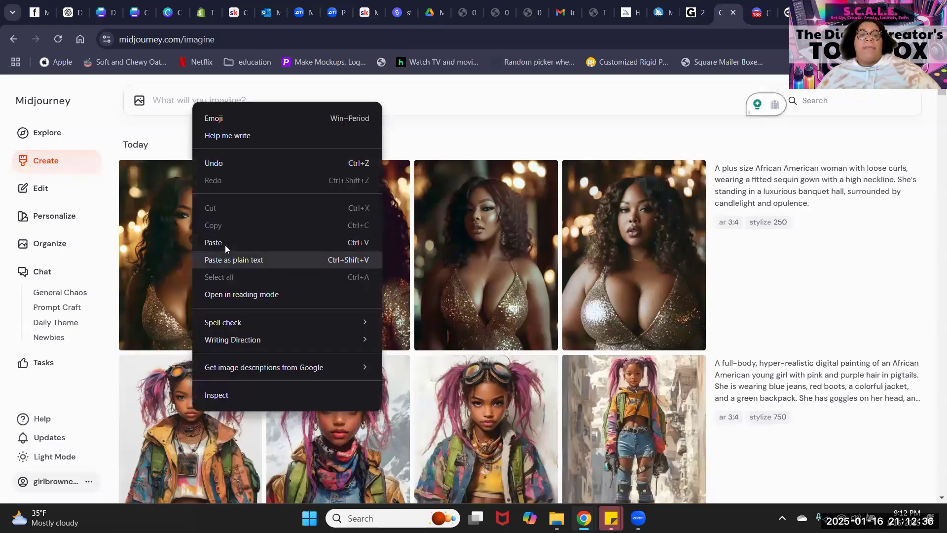
{"action": "left_click", "coordinate": [224, 244]}
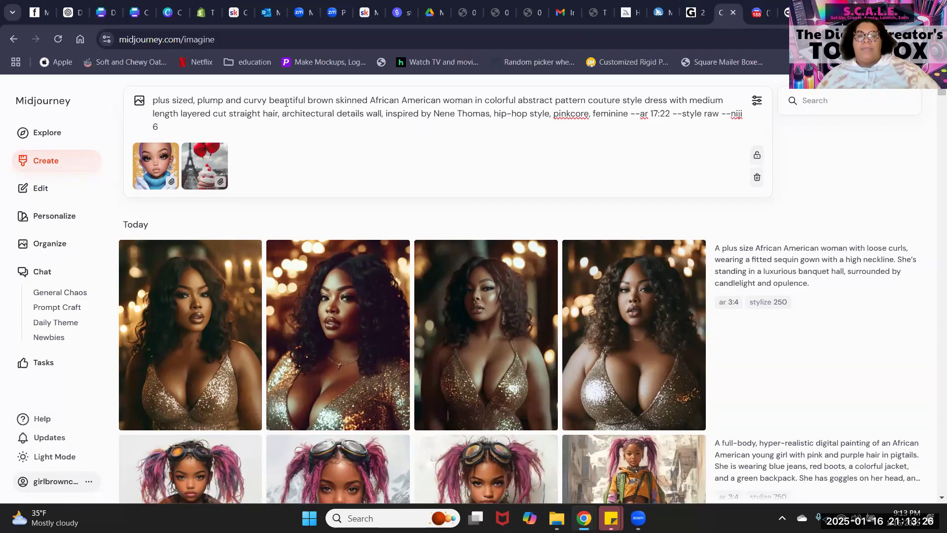
Find the white ruffled dress variations among the earlier creations and open the image with green bows on a yellow background.
{"action": "scroll", "coordinate": [551, 218], "scroll_direction": "down", "scroll_amount": 12}
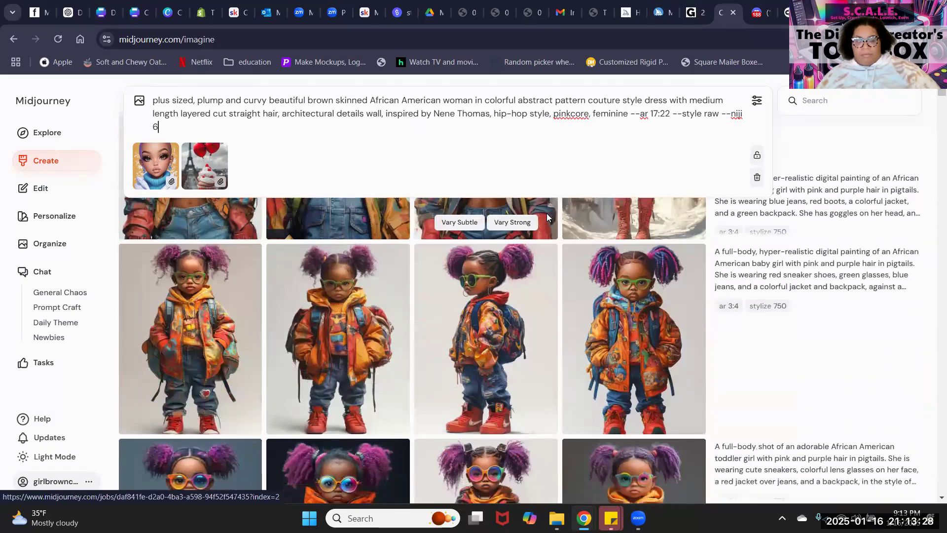
{"action": "scroll", "coordinate": [550, 232], "scroll_direction": "down", "scroll_amount": 15}
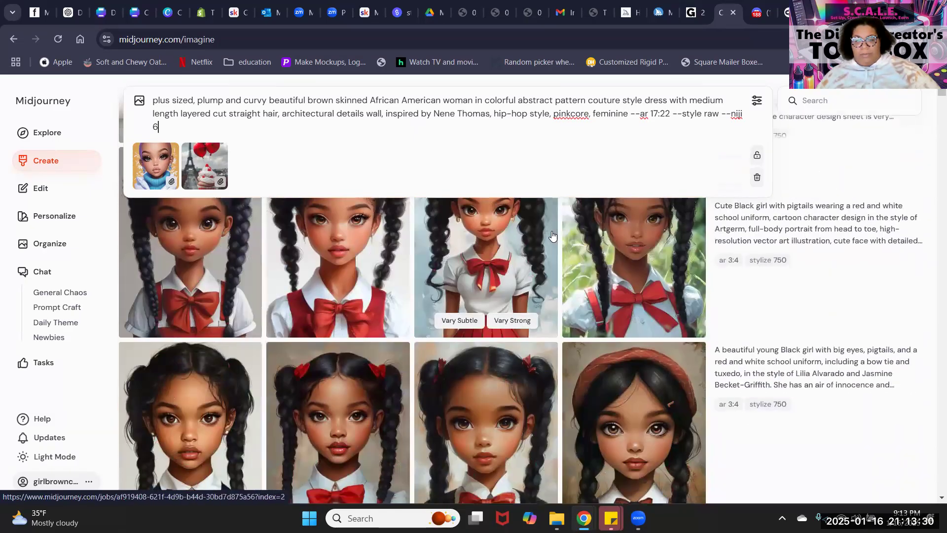
{"action": "scroll", "coordinate": [686, 255], "scroll_direction": "down", "scroll_amount": 15}
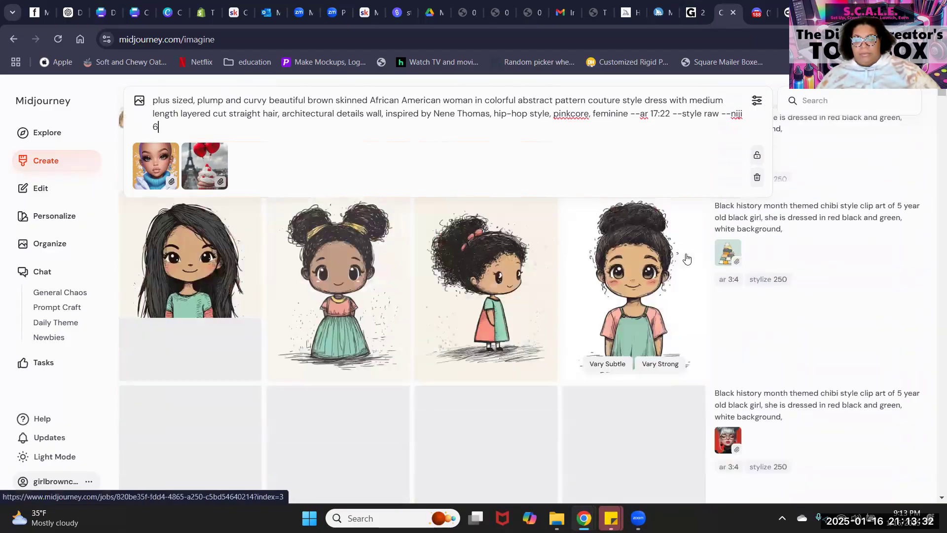
{"action": "scroll", "coordinate": [686, 253], "scroll_direction": "down", "scroll_amount": 7}
{"action": "scroll", "coordinate": [685, 253], "scroll_direction": "up", "scroll_amount": 6}
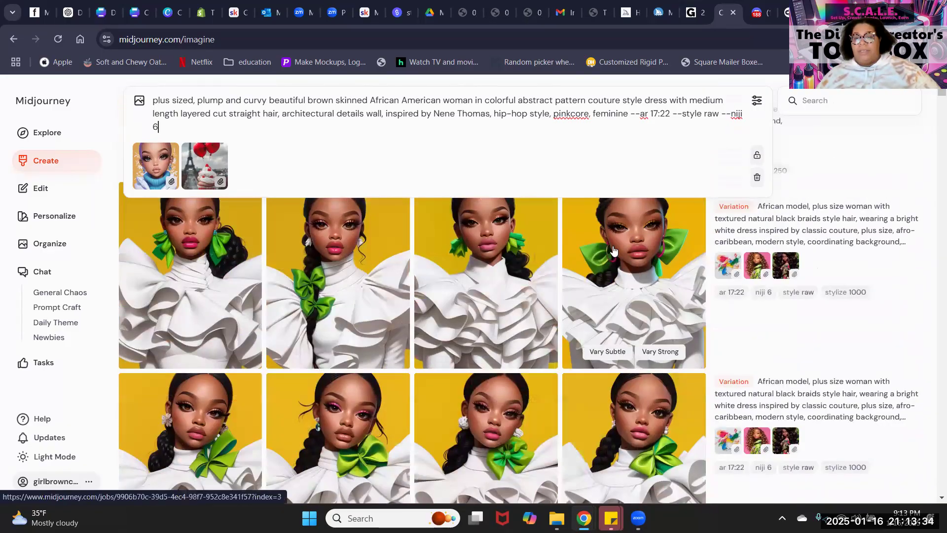
{"action": "left_click", "coordinate": [635, 237]}
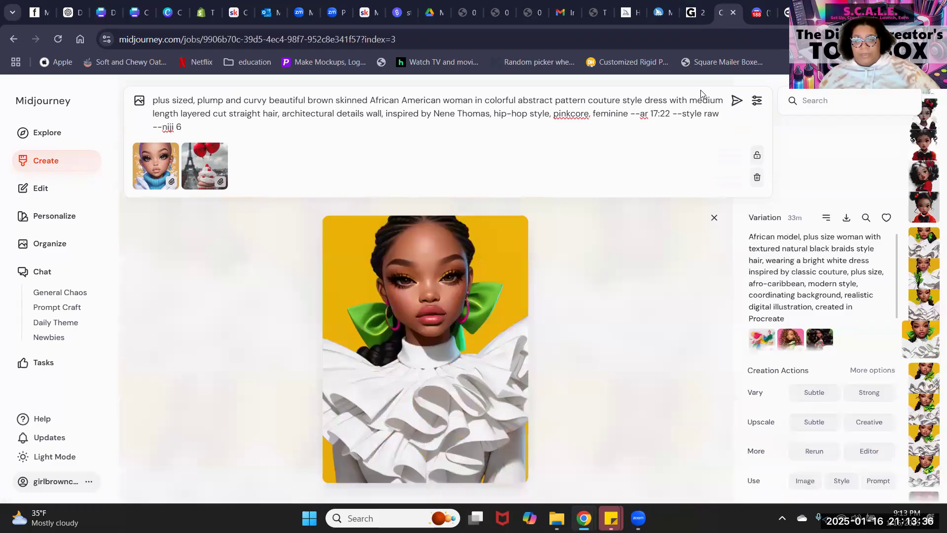
Clear the pasted Prompt A text and remove both attached reference images from the prompt field.
{"action": "triple_click", "coordinate": [664, 113]}
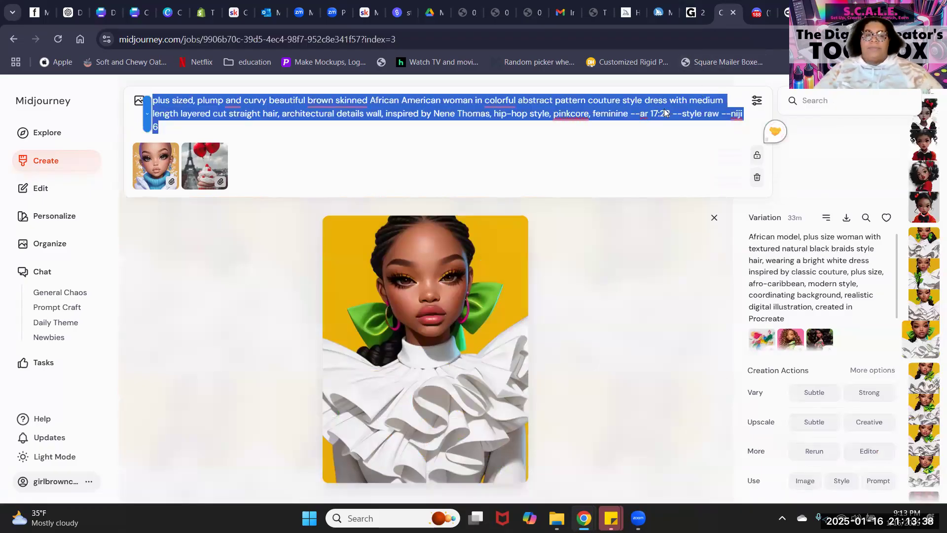
{"action": "key", "text": "BackSpace"}
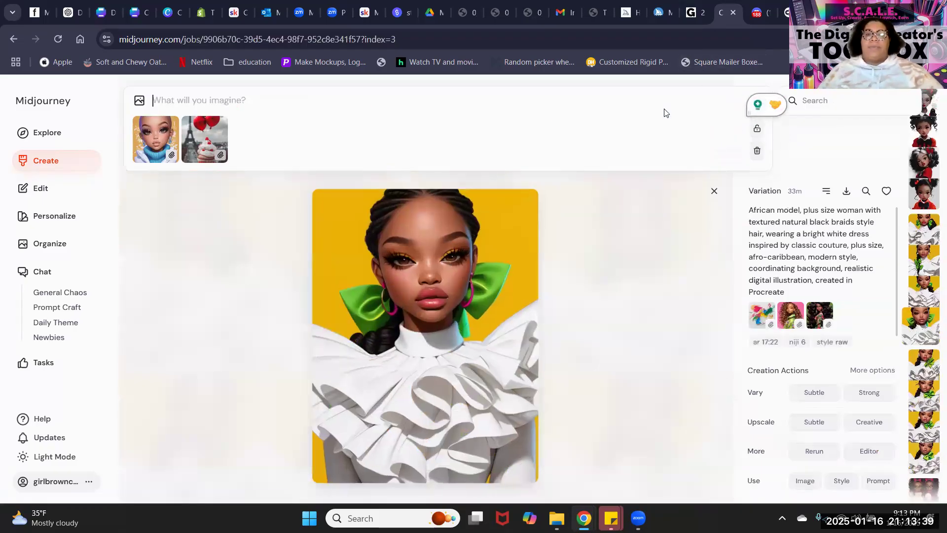
{"action": "left_click", "coordinate": [757, 150]}
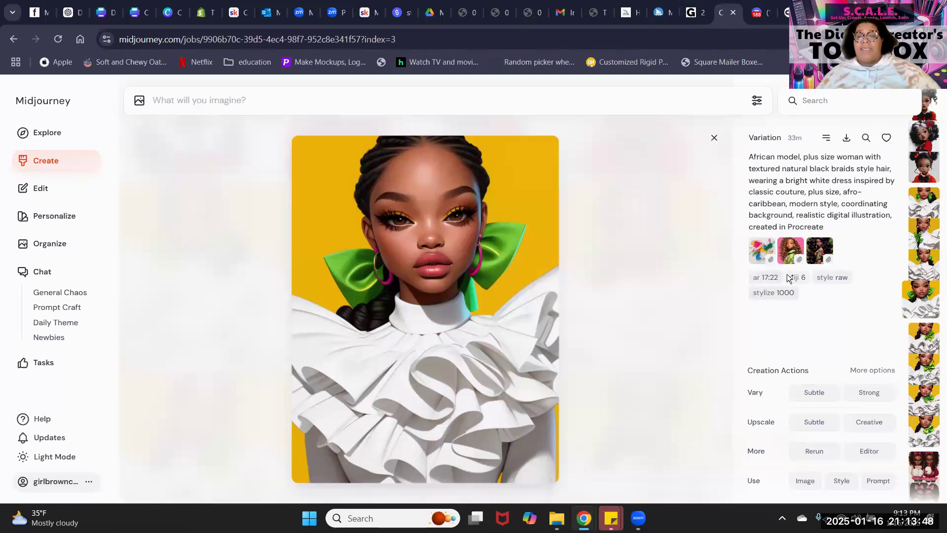
Copy the full prompt of the open white ruffled dress image.
{"action": "left_click", "coordinate": [826, 141]}
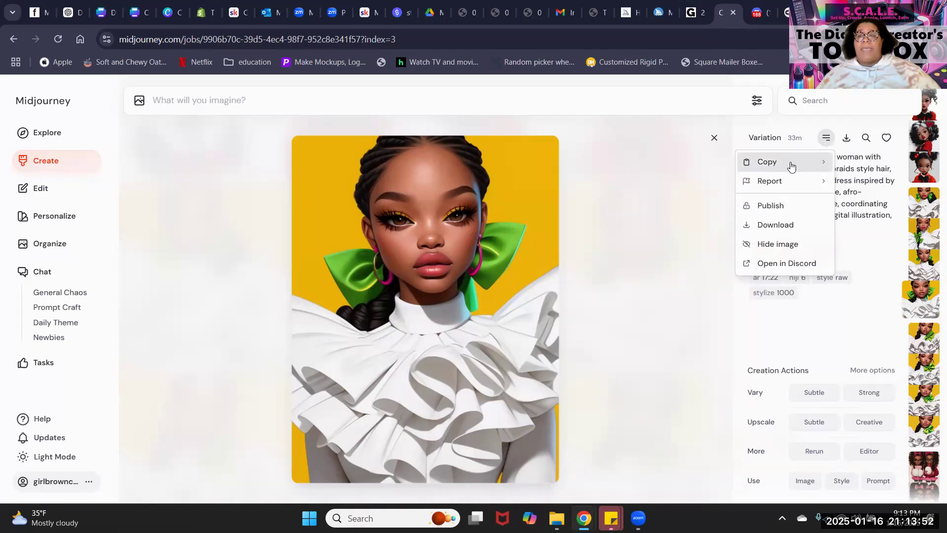
{"action": "mouse_move", "coordinate": [792, 167]}
{"action": "left_click", "coordinate": [873, 165]}
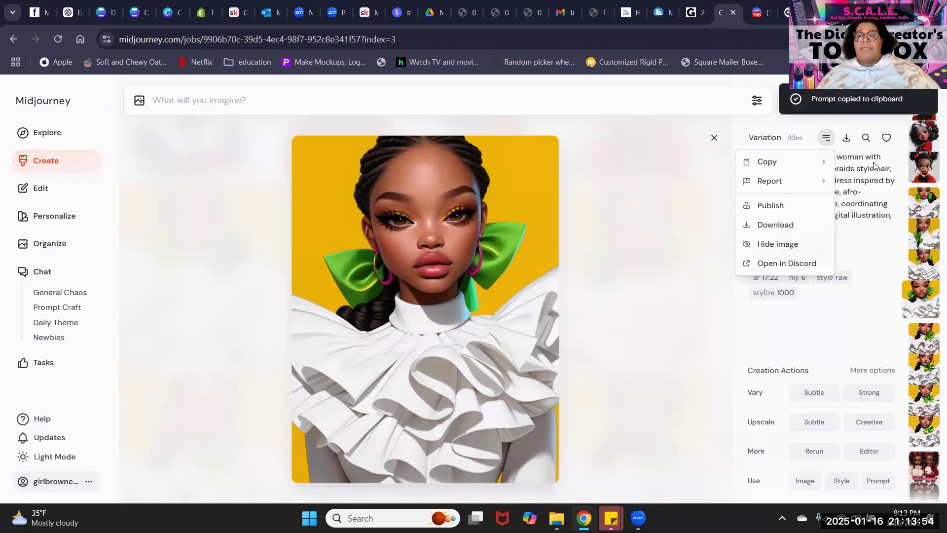
Switch to the sticky note with the chibi bride and groom prompt, paste the copied prompt below that text, and select it.
{"action": "mouse_move", "coordinate": [611, 517]}
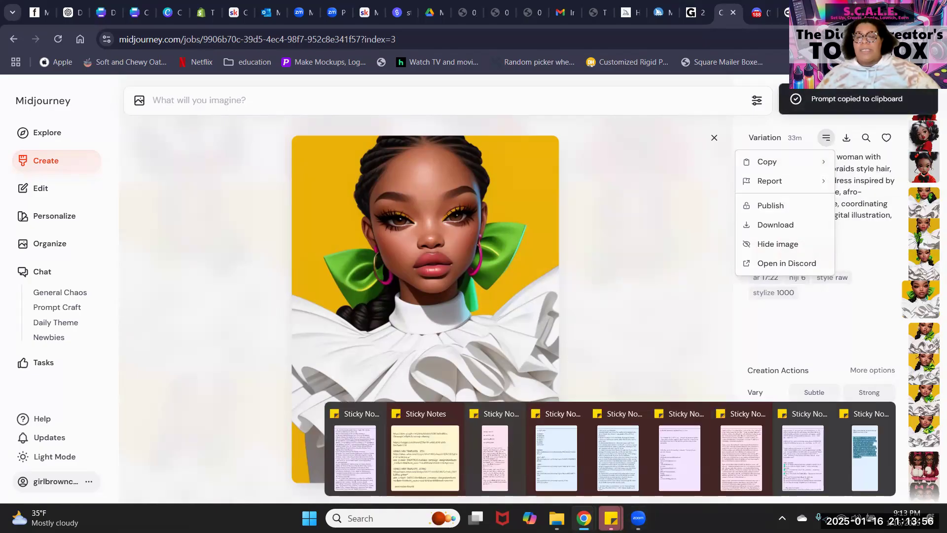
{"action": "left_click", "coordinate": [611, 518]}
{"action": "left_click", "coordinate": [864, 457]}
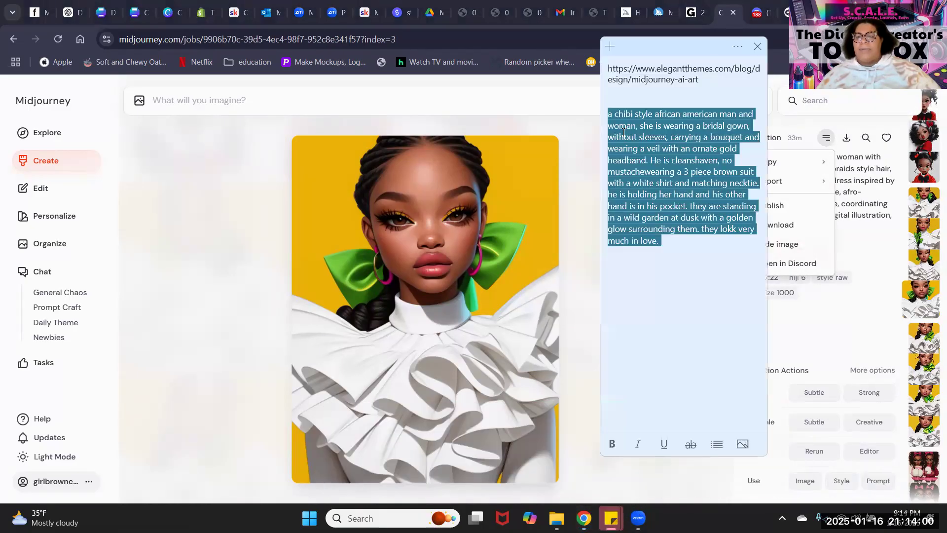
{"action": "left_click", "coordinate": [630, 271]}
{"action": "key", "text": "Return"}
{"action": "key", "text": "Return"}
{"action": "key", "text": "ctrl+v"}
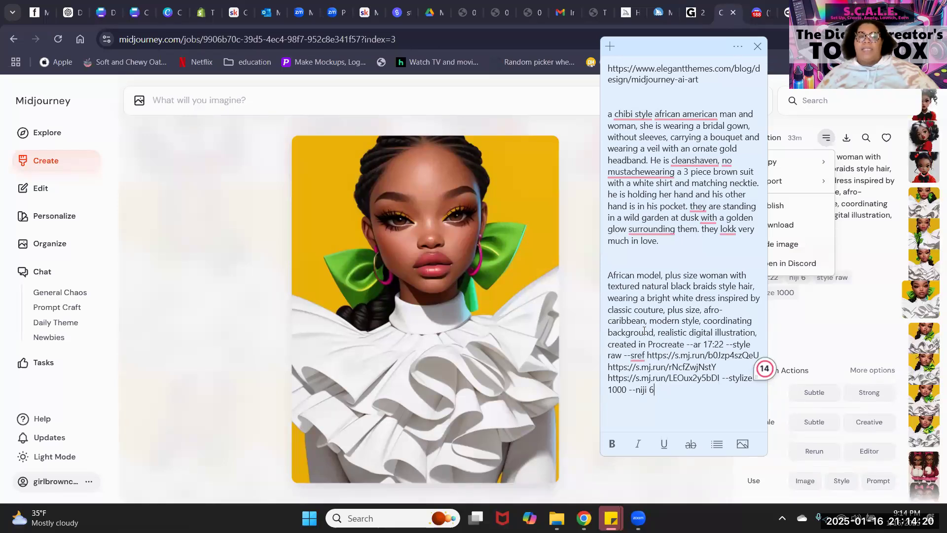
{"action": "left_click_drag", "start_coordinate": [672, 391], "coordinate": [591, 275]}
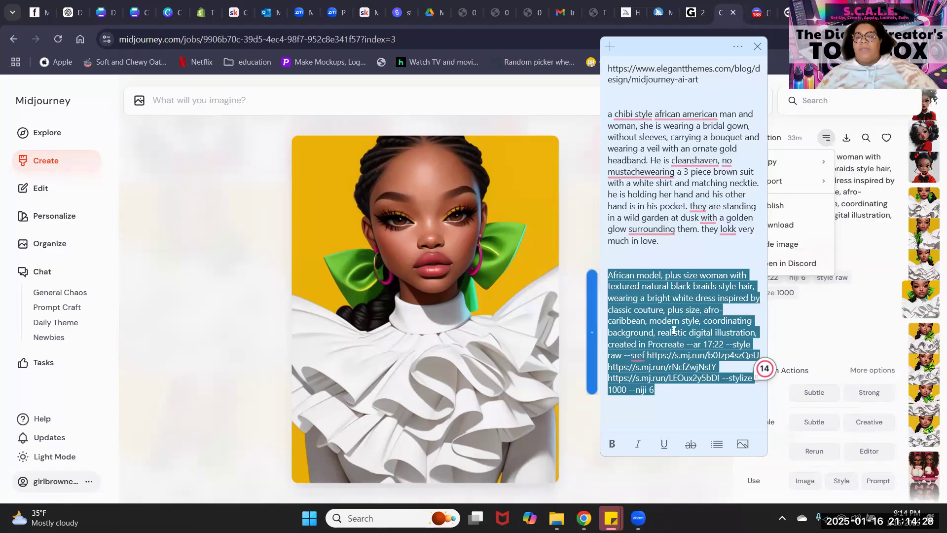
Copy the selected white dress prompt from the sticky note and paste it with its style reference links into the empty Midjourney prompt field.
{"action": "right_click", "coordinate": [673, 331]}
{"action": "left_click", "coordinate": [700, 342]}
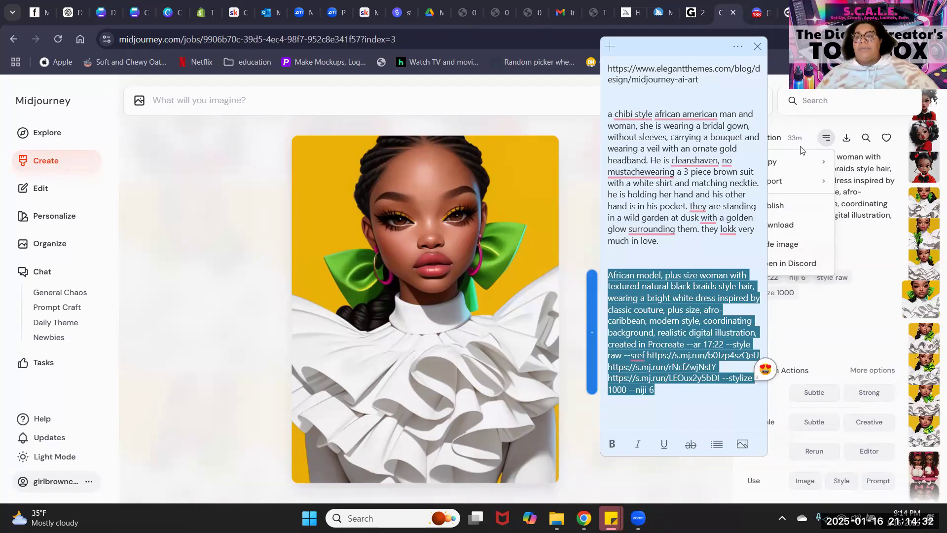
{"action": "left_click", "coordinate": [777, 119]}
{"action": "left_click", "coordinate": [235, 105]}
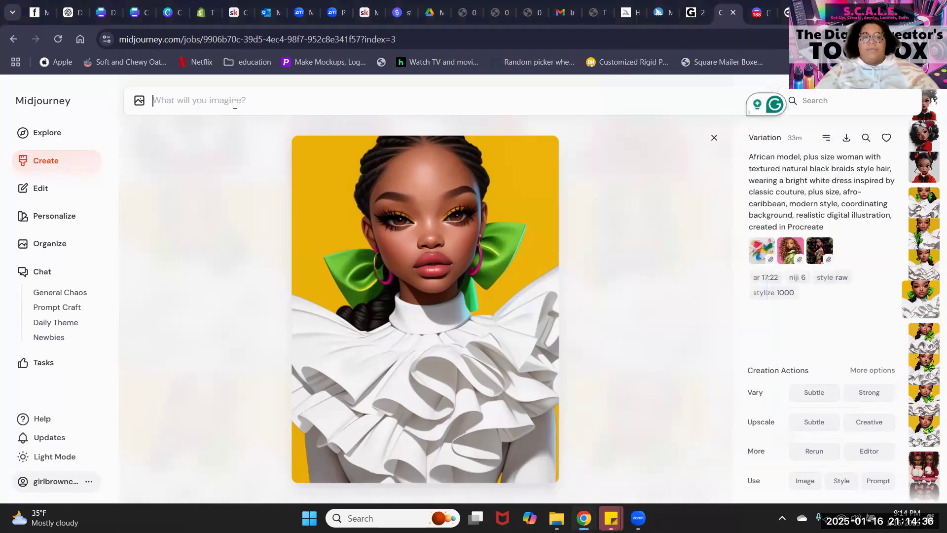
{"action": "key", "text": "ctrl+v"}
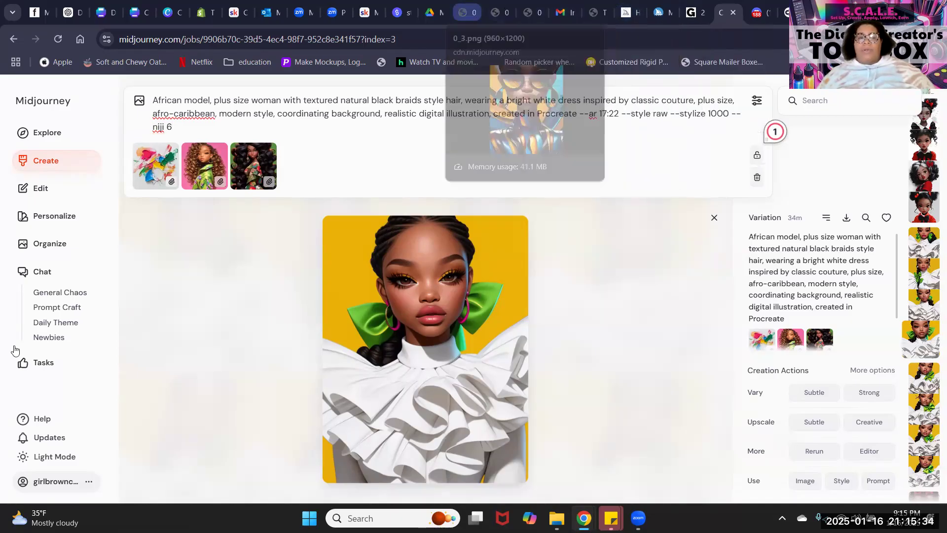
Close the enlarged image and look through the earlier creations down to the bride and groom paintings.
{"action": "left_click", "coordinate": [163, 267]}
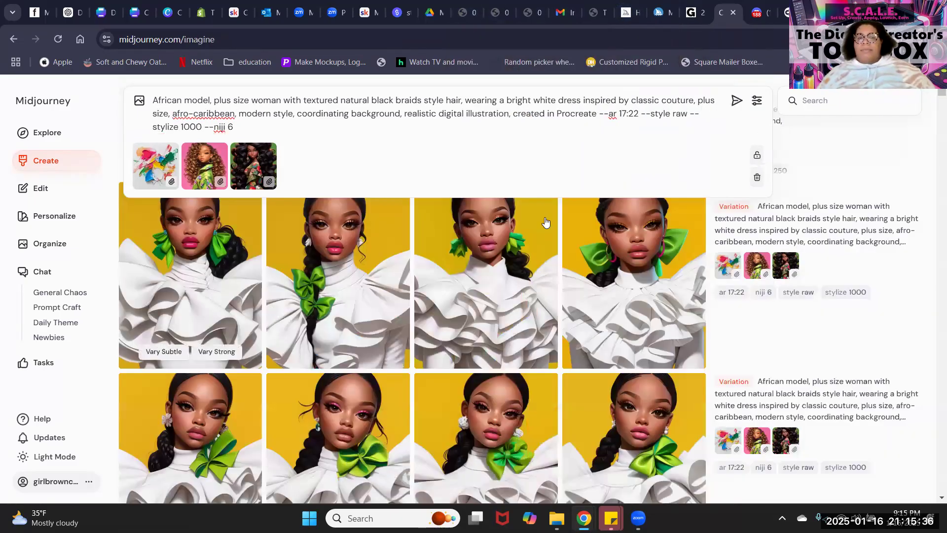
{"action": "scroll", "coordinate": [545, 222], "scroll_direction": "down", "scroll_amount": 10}
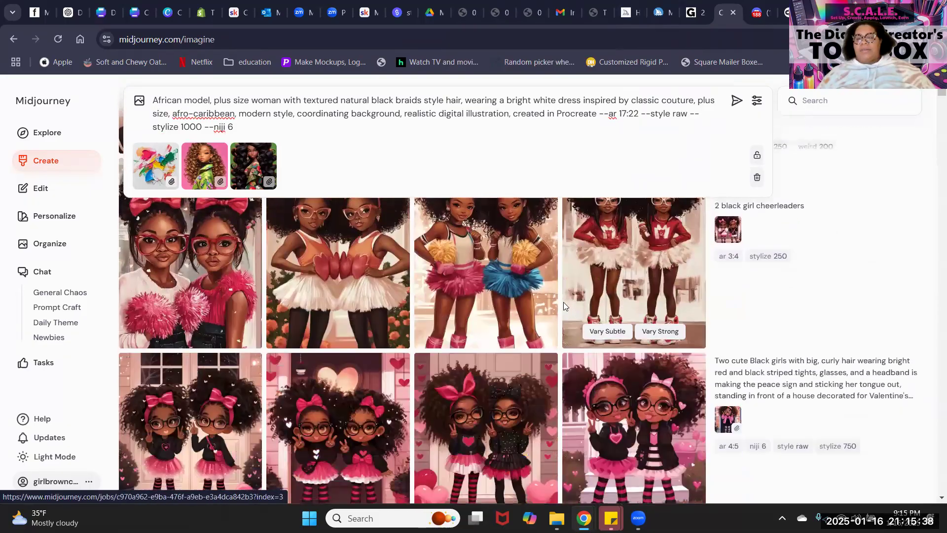
{"action": "scroll", "coordinate": [563, 302], "scroll_direction": "down", "scroll_amount": 15}
{"action": "scroll", "coordinate": [563, 303], "scroll_direction": "down", "scroll_amount": 15}
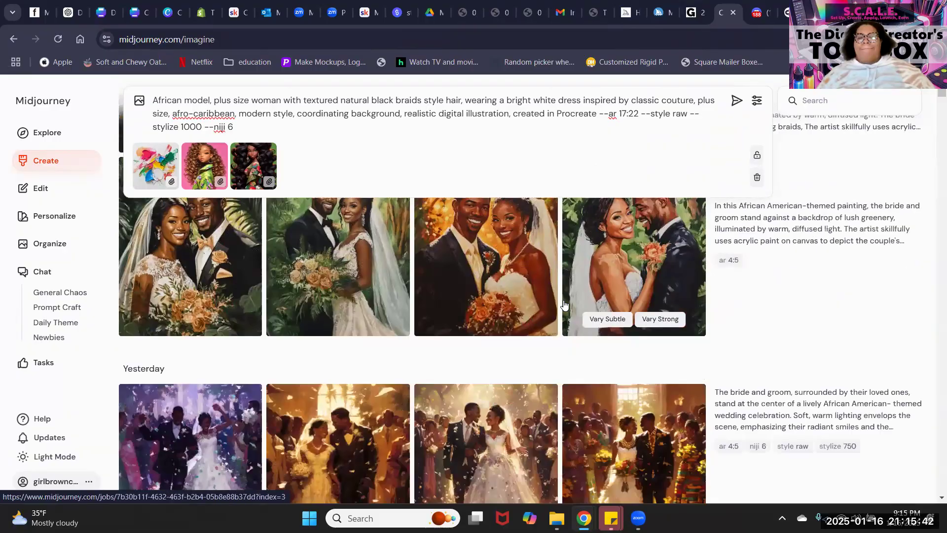
{"action": "scroll", "coordinate": [565, 305], "scroll_direction": "down", "scroll_amount": 15}
{"action": "scroll", "coordinate": [565, 304], "scroll_direction": "down", "scroll_amount": 4}
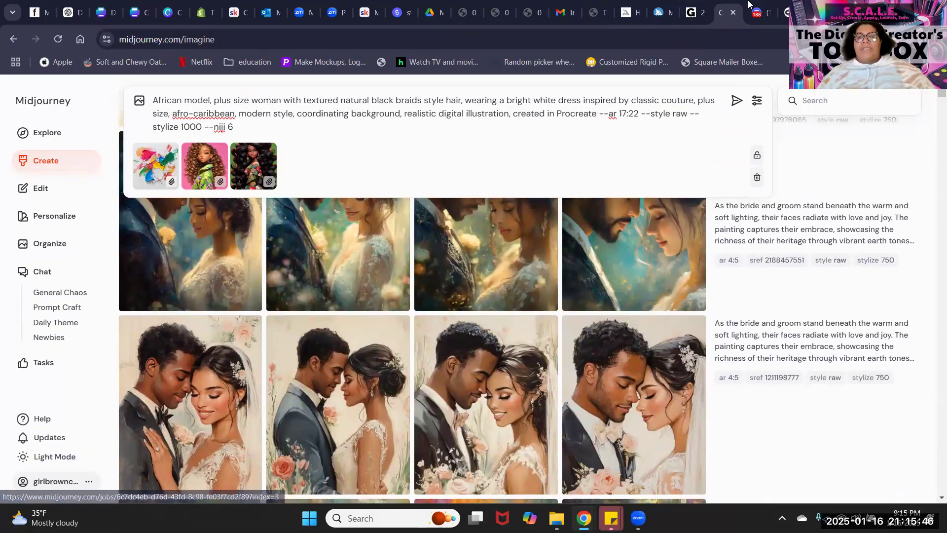
Compare the Discord describe channel with the Midjourney creations page, ending on the Midjourney page.
{"action": "left_click", "coordinate": [753, 16]}
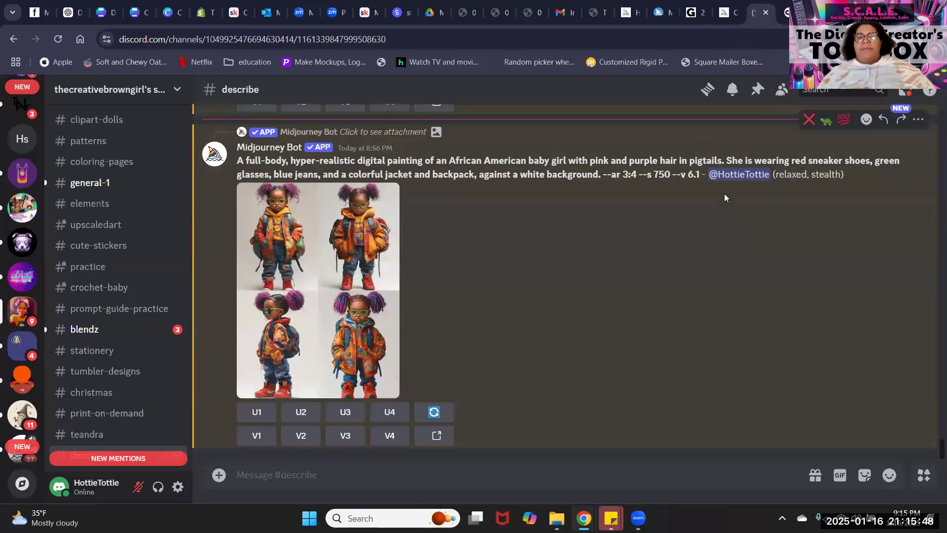
{"action": "left_click", "coordinate": [722, 17]}
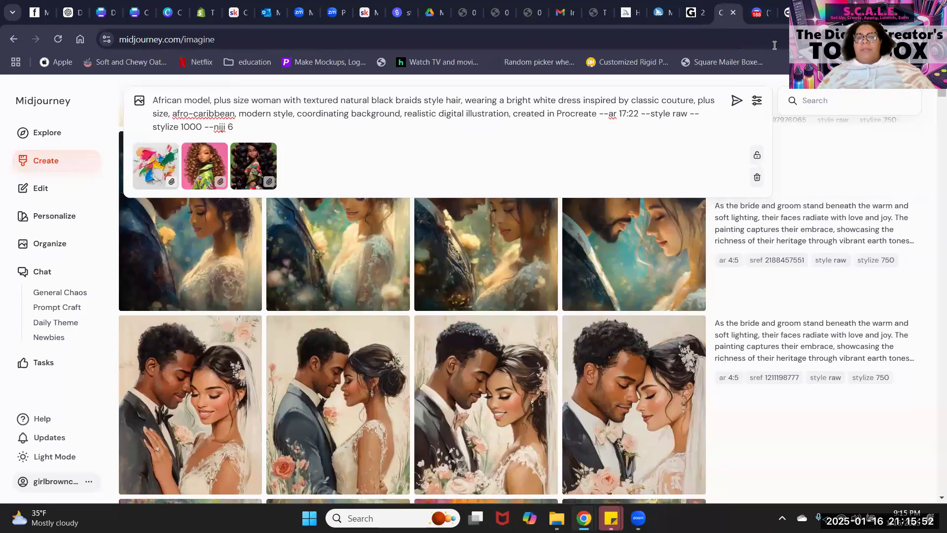
{"action": "left_click", "coordinate": [758, 17]}
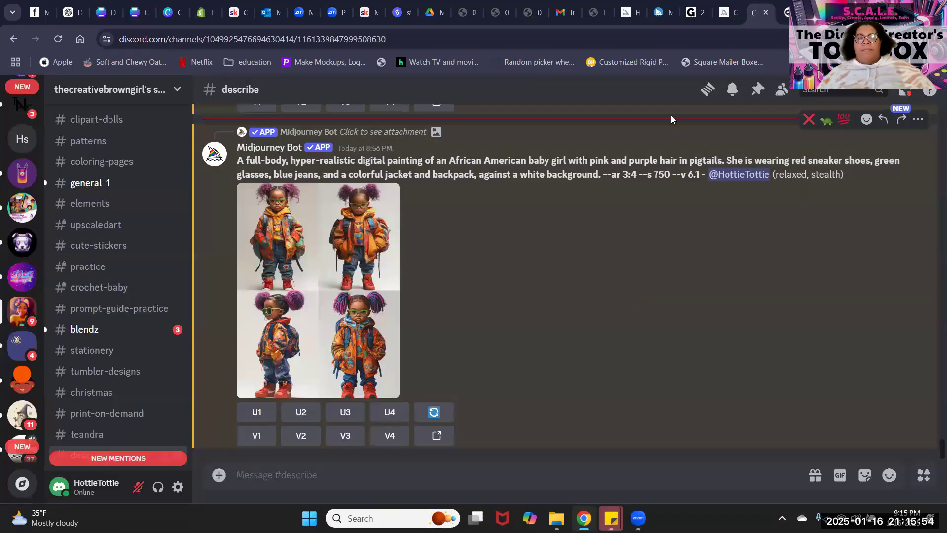
{"action": "left_click", "coordinate": [724, 16]}
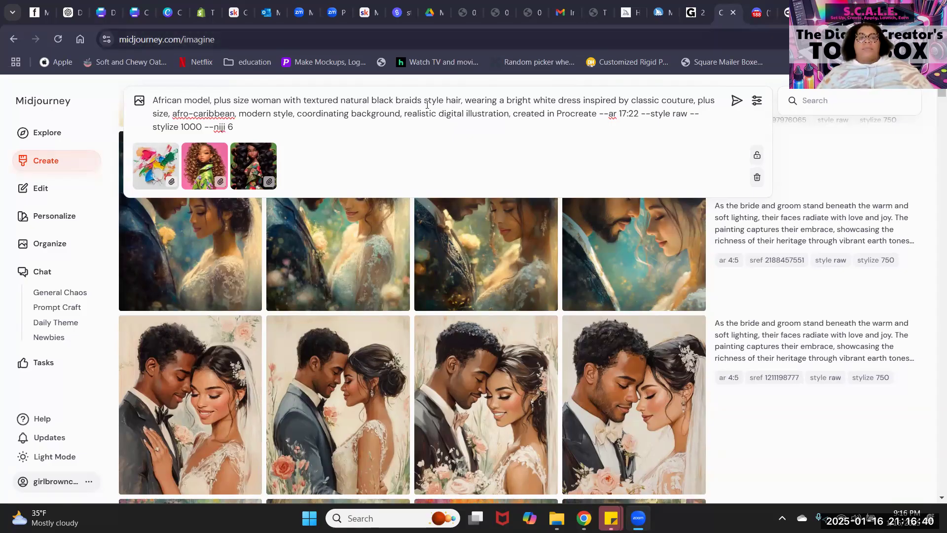
Look through the Midjourney site's Explore, Create, Edit, Personalize, Organize, Chat and Tasks pages.
{"action": "left_click", "coordinate": [49, 136]}
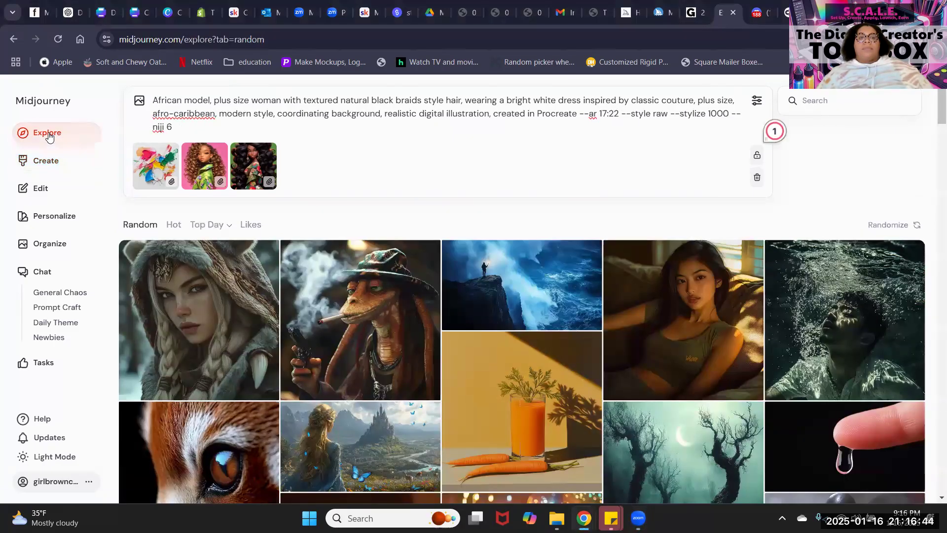
{"action": "left_click", "coordinate": [49, 162]}
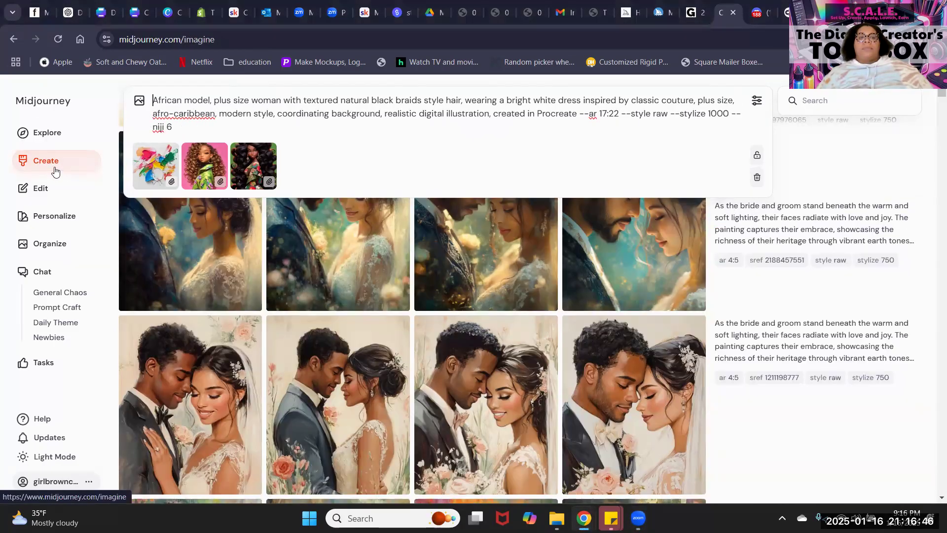
{"action": "left_click", "coordinate": [50, 191]}
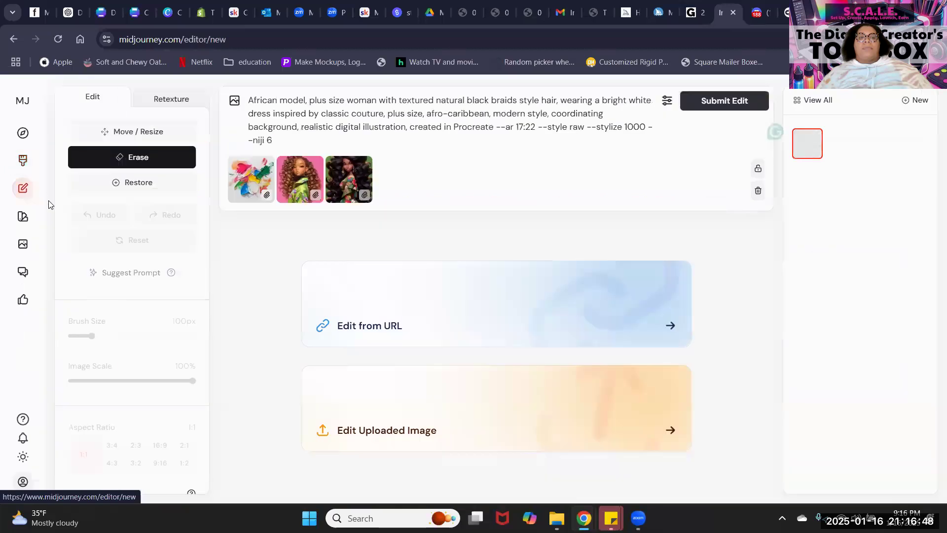
{"action": "left_click", "coordinate": [22, 216]}
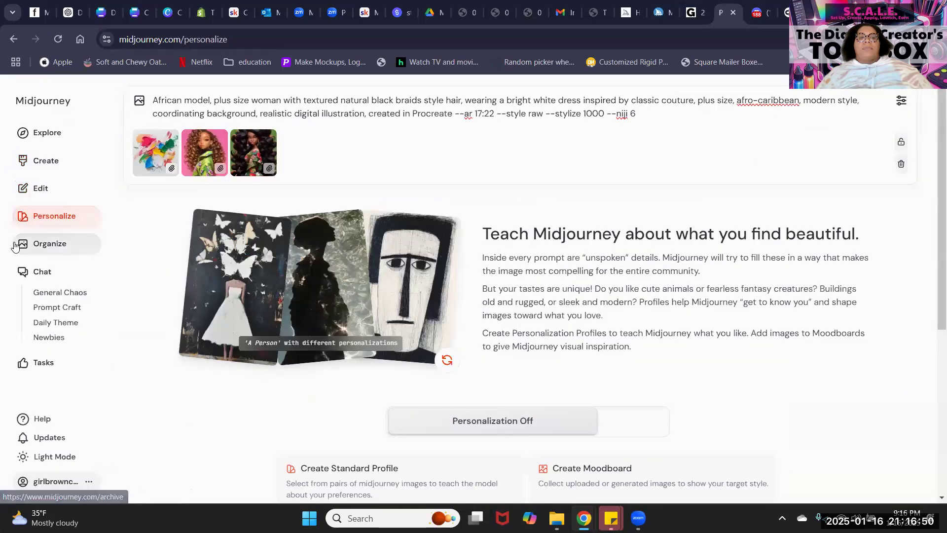
{"action": "left_click", "coordinate": [21, 246]}
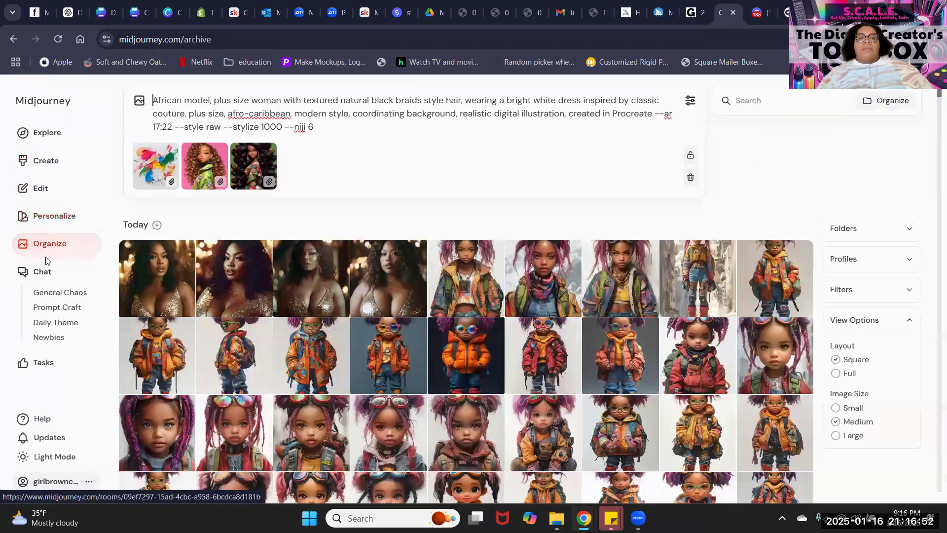
{"action": "left_click", "coordinate": [42, 271]}
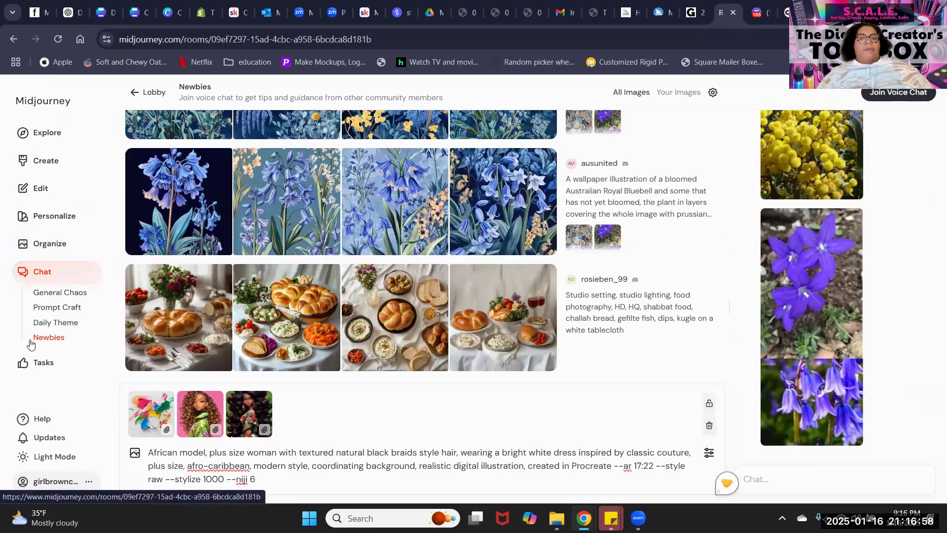
{"action": "left_click", "coordinate": [44, 363]}
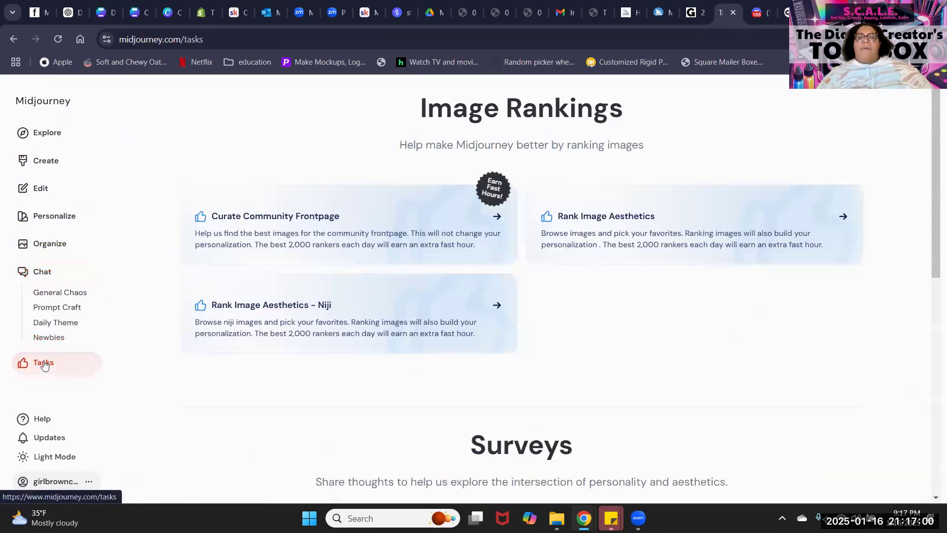
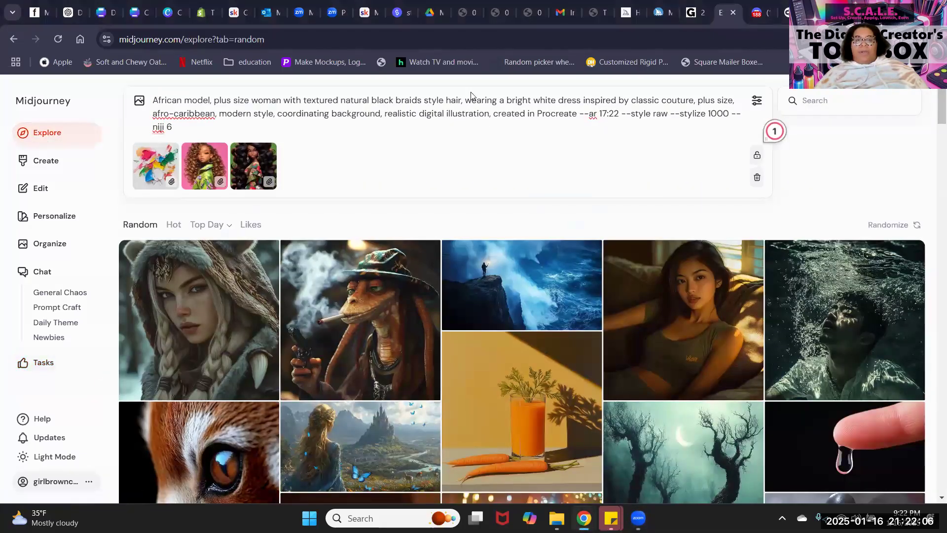
Remove all three attached reference images and clear the white dress text from the prompt field.
{"action": "mouse_move", "coordinate": [213, 162]}
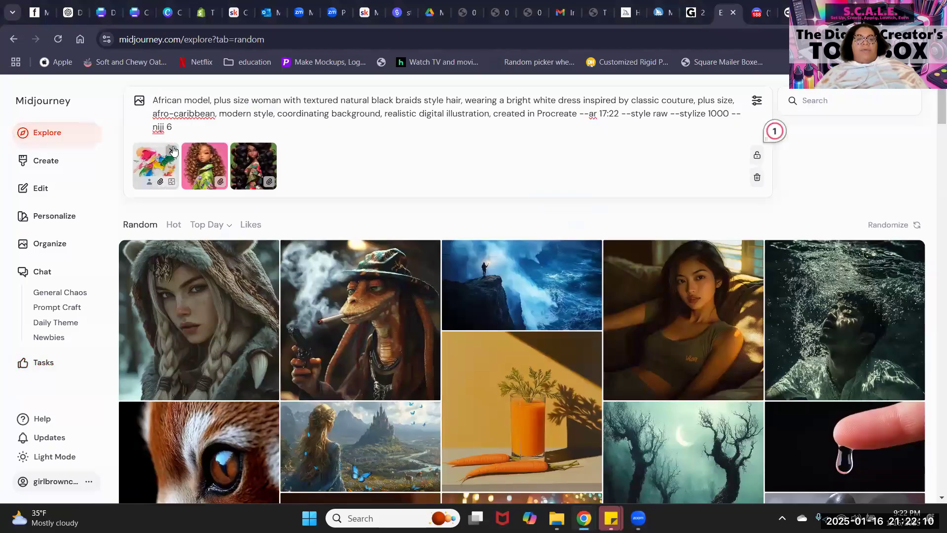
{"action": "left_click", "coordinate": [172, 151]}
{"action": "left_click", "coordinate": [172, 151]}
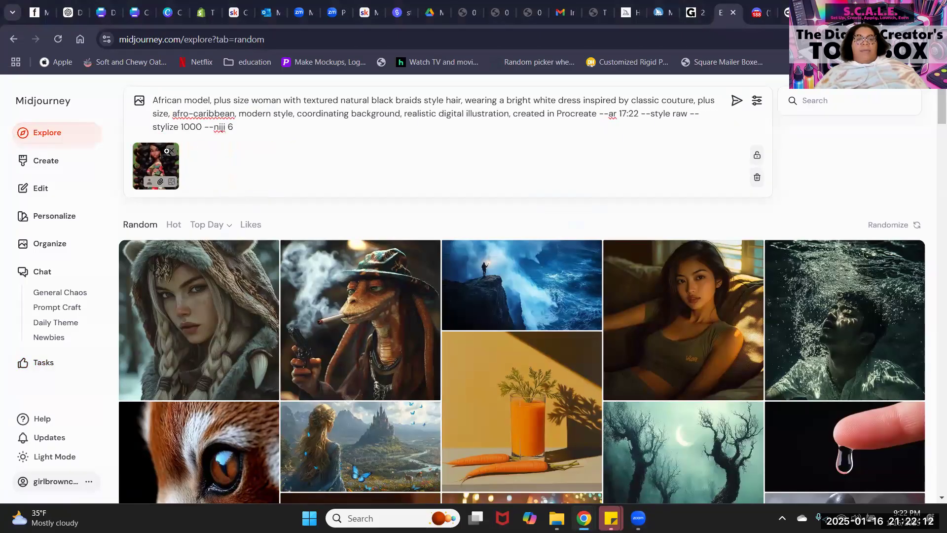
{"action": "left_click", "coordinate": [171, 150]}
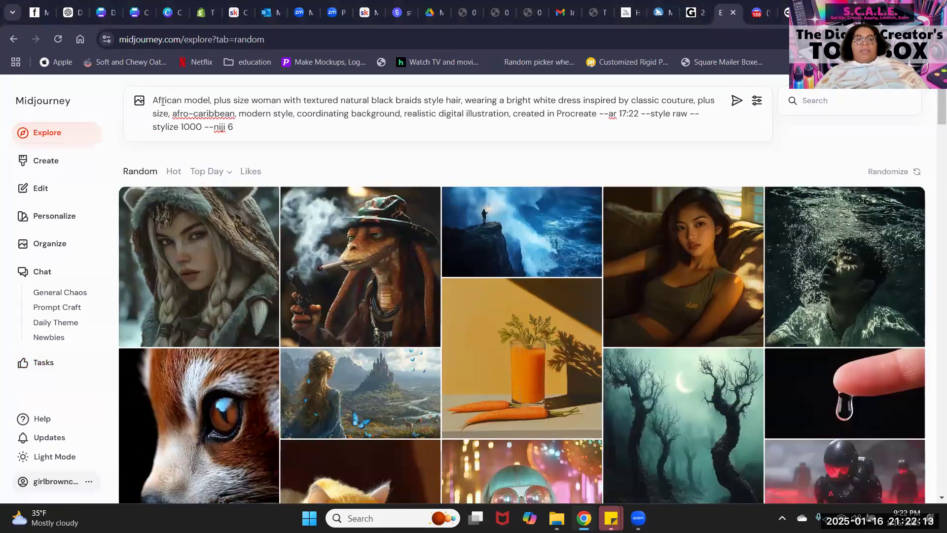
{"action": "left_click", "coordinate": [232, 122]}
{"action": "key", "text": "ctrl+a"}
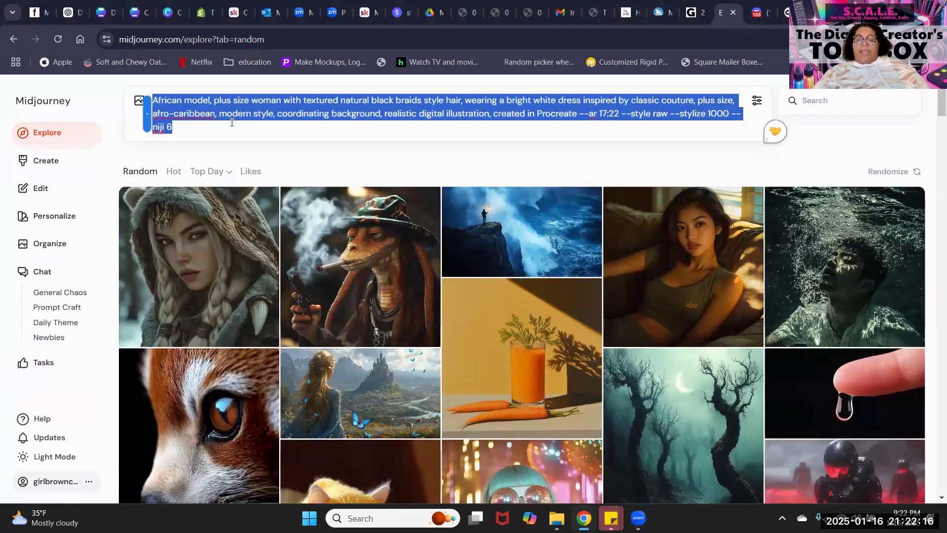
{"action": "key", "text": "BackSpace"}
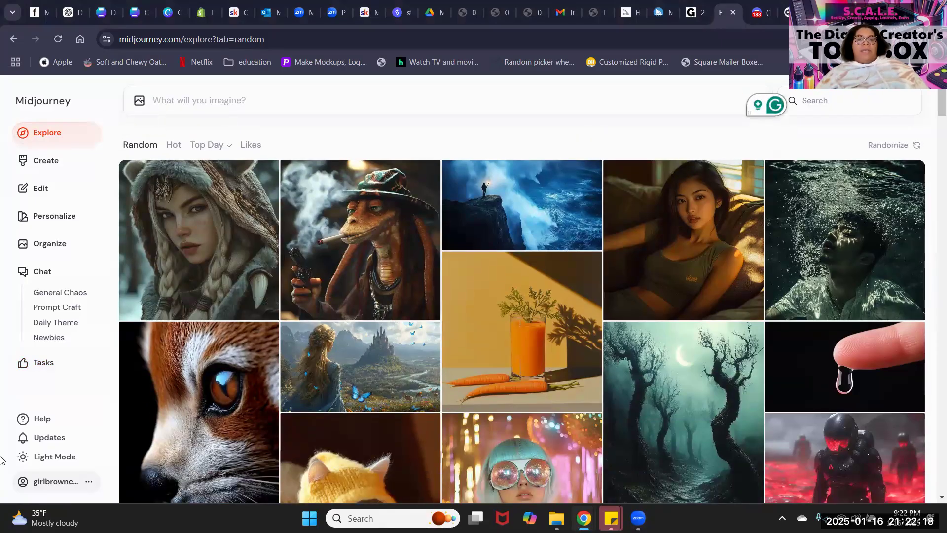
{"action": "left_click", "coordinate": [80, 161]}
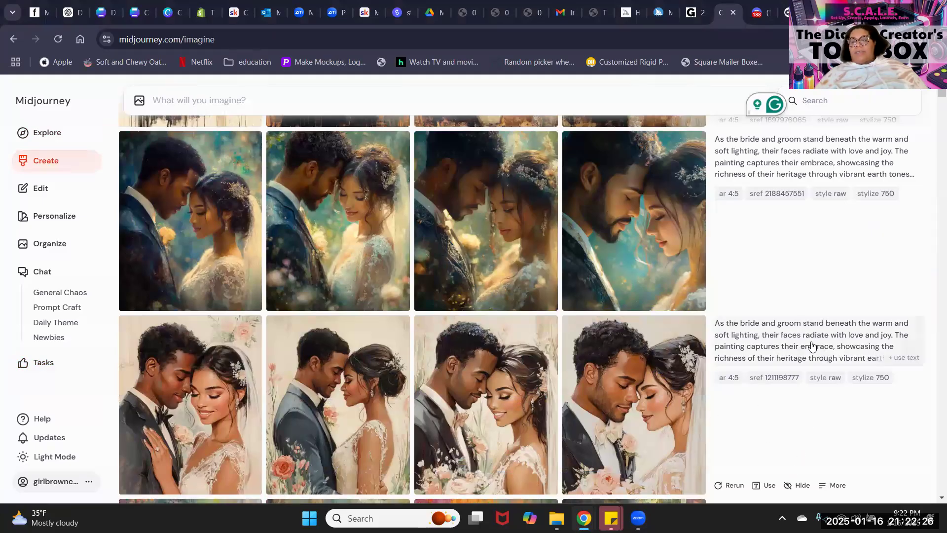
{"action": "left_click", "coordinate": [765, 301]}
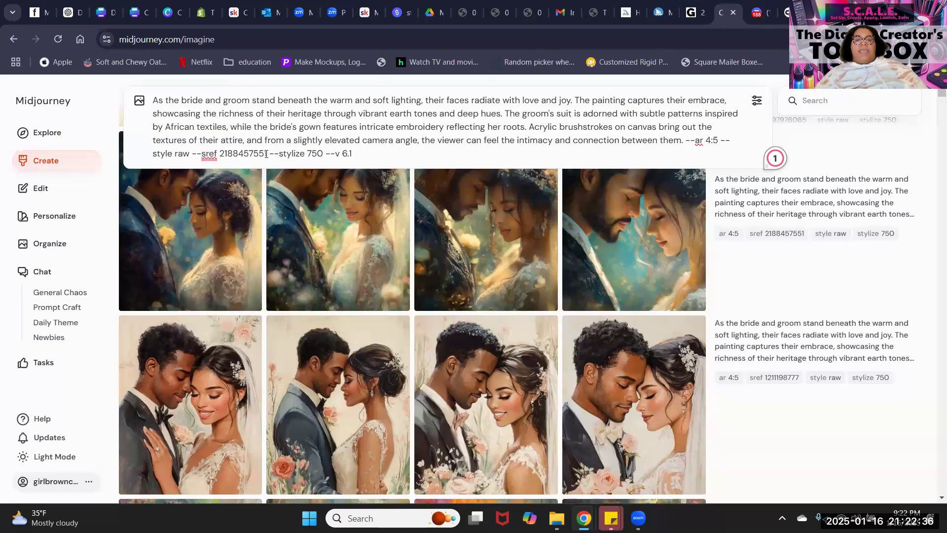
{"action": "left_click_drag", "start_coordinate": [247, 156], "coordinate": [193, 155]}
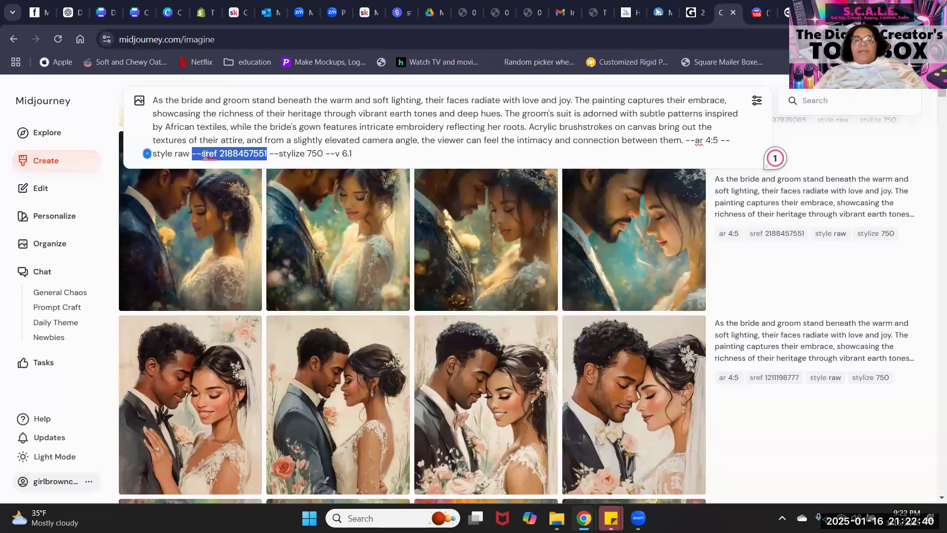
{"action": "key", "text": "BackSpace"}
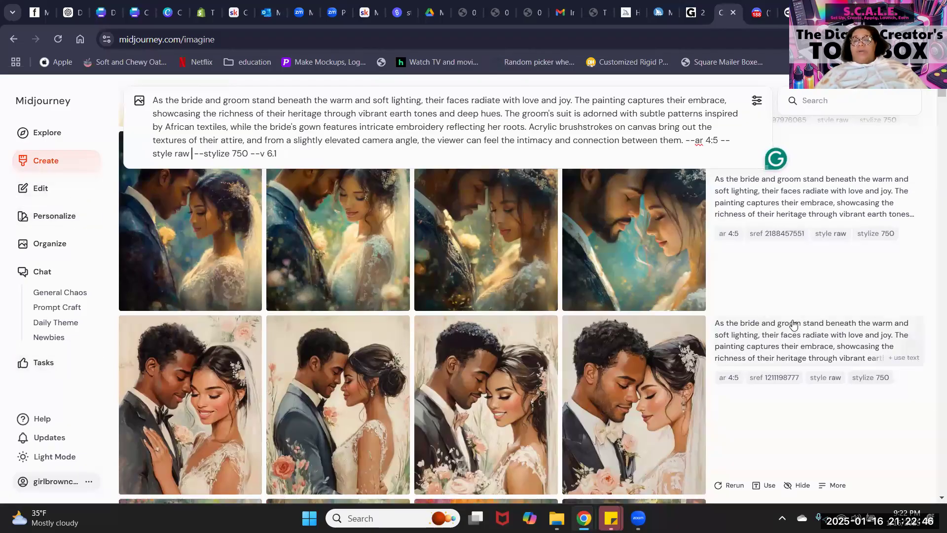
Find the Valentine's jelly bean jar creations and open the jar image with the big red heart and orange-red lid.
{"action": "scroll", "coordinate": [814, 299], "scroll_direction": "up", "scroll_amount": 4}
{"action": "scroll", "coordinate": [813, 299], "scroll_direction": "down", "scroll_amount": 15}
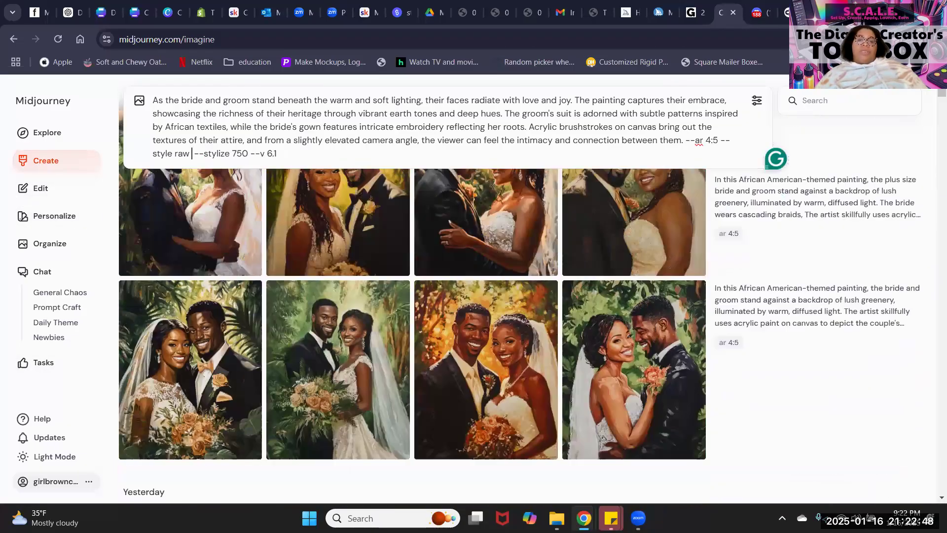
{"action": "scroll", "coordinate": [412, 335], "scroll_direction": "up", "scroll_amount": 5}
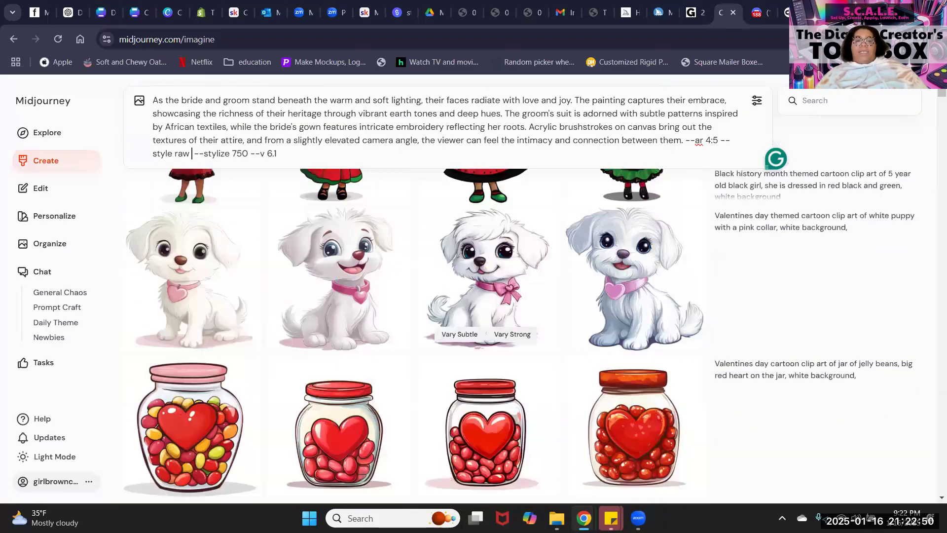
{"action": "left_click", "coordinate": [711, 421]}
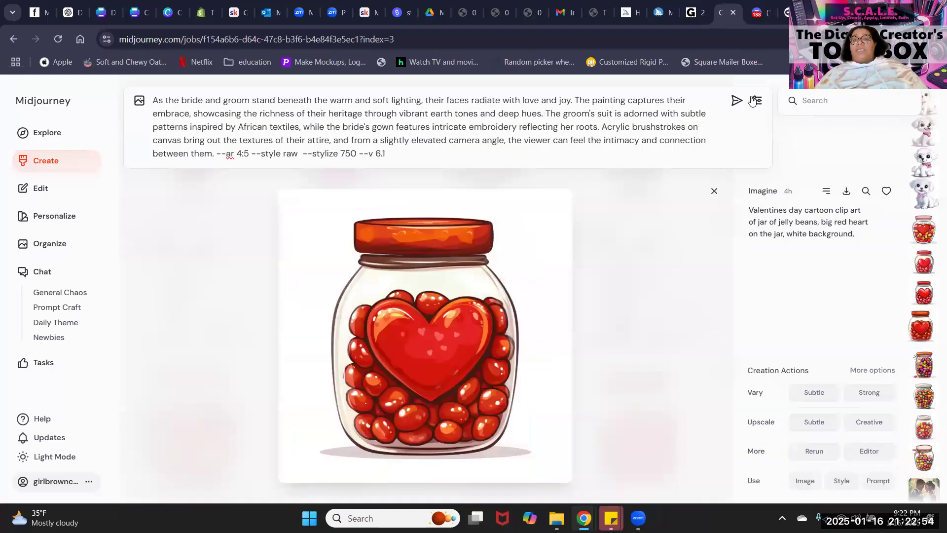
Clear the bride and groom text from the prompt field and load the opened jelly bean jar image's prompt instead.
{"action": "left_click", "coordinate": [691, 129]}
{"action": "key", "text": "ctrl+a"}
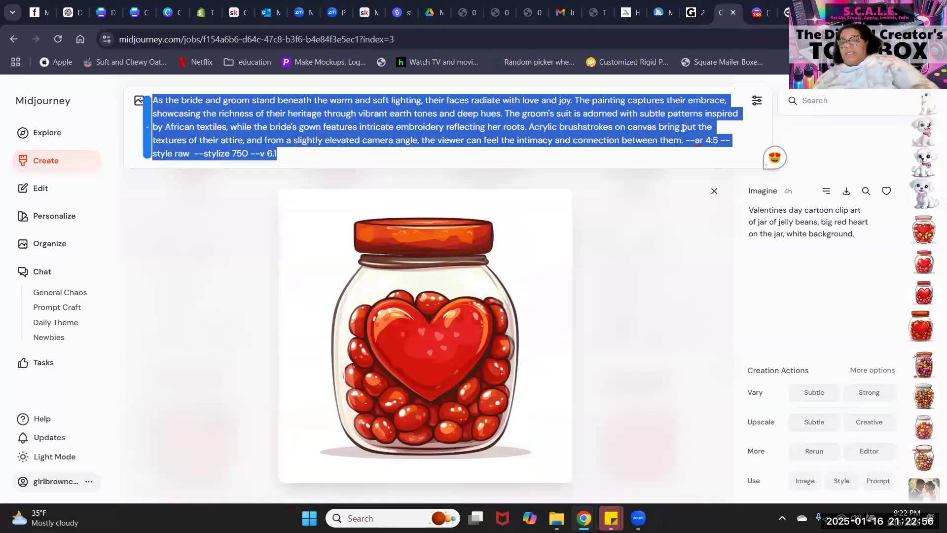
{"action": "key", "text": "BackSpace"}
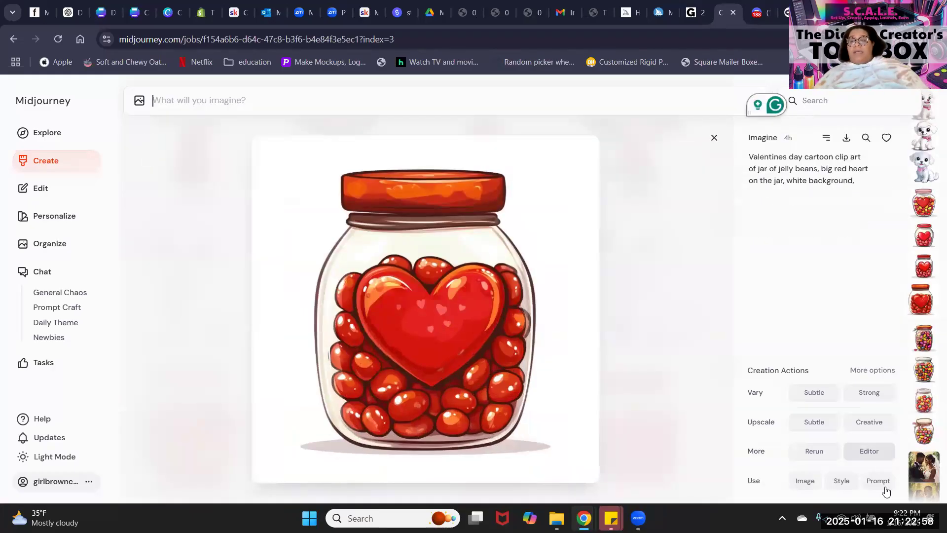
{"action": "left_click", "coordinate": [879, 481]}
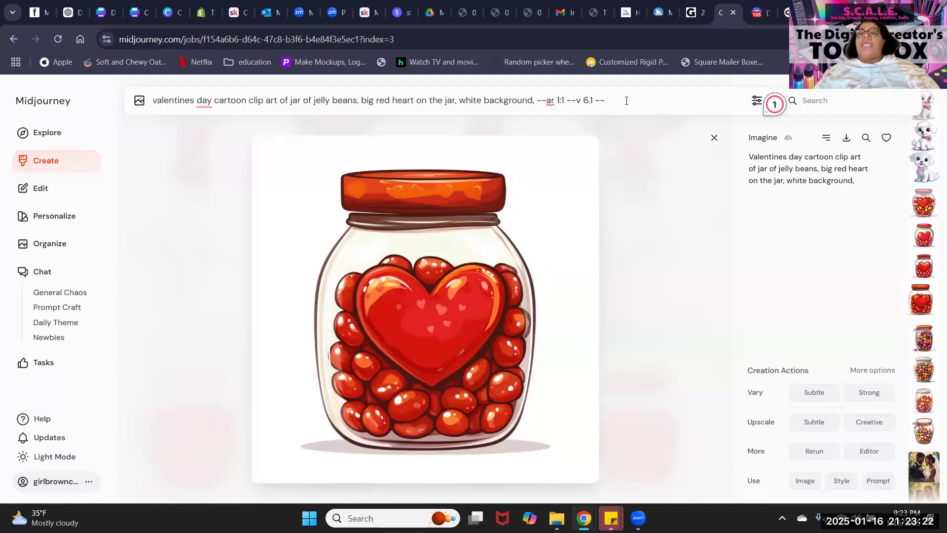
Append --sref random to the jelly bean jar prompt, submit it, and return to the Create page.
{"action": "type", "text": "ref "}
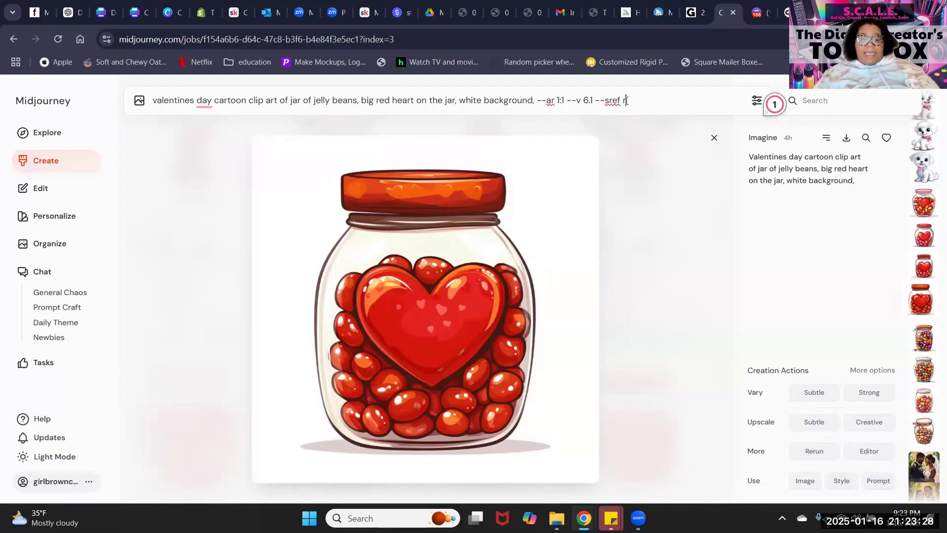
{"action": "type", "text": "random"}
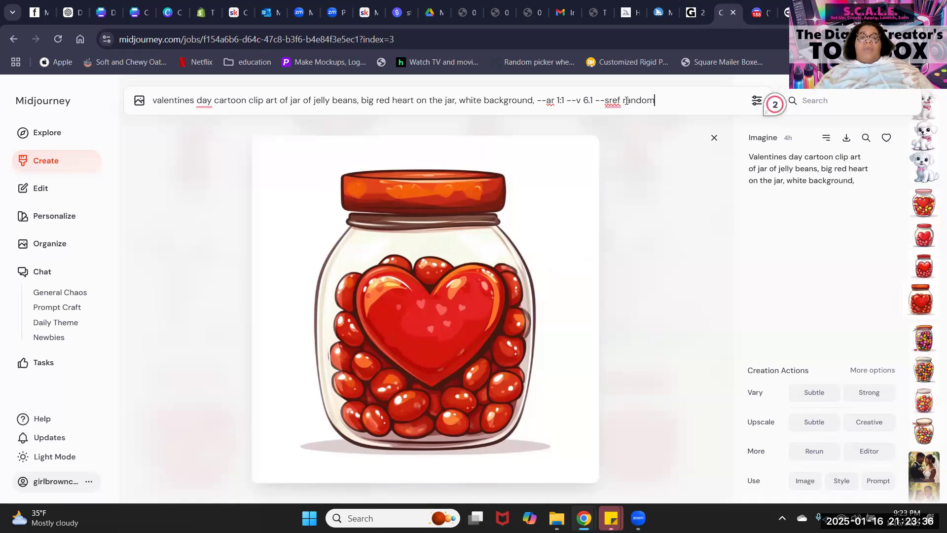
{"action": "key", "text": "Return"}
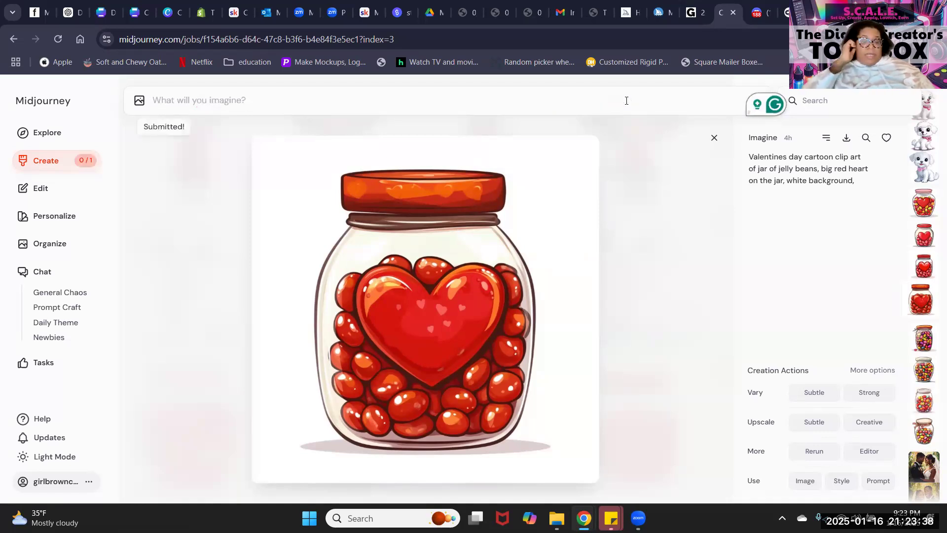
{"action": "left_click", "coordinate": [91, 166]}
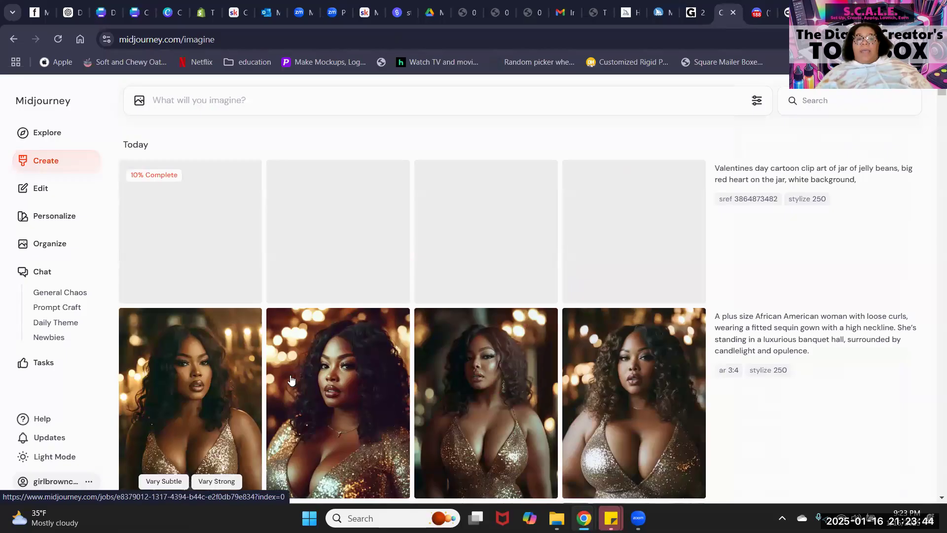
Reuse the prompt of the plus size woman in a sequin gown, append --sref random, and generate the images.
{"action": "scroll", "coordinate": [823, 345], "scroll_direction": "down", "scroll_amount": 1}
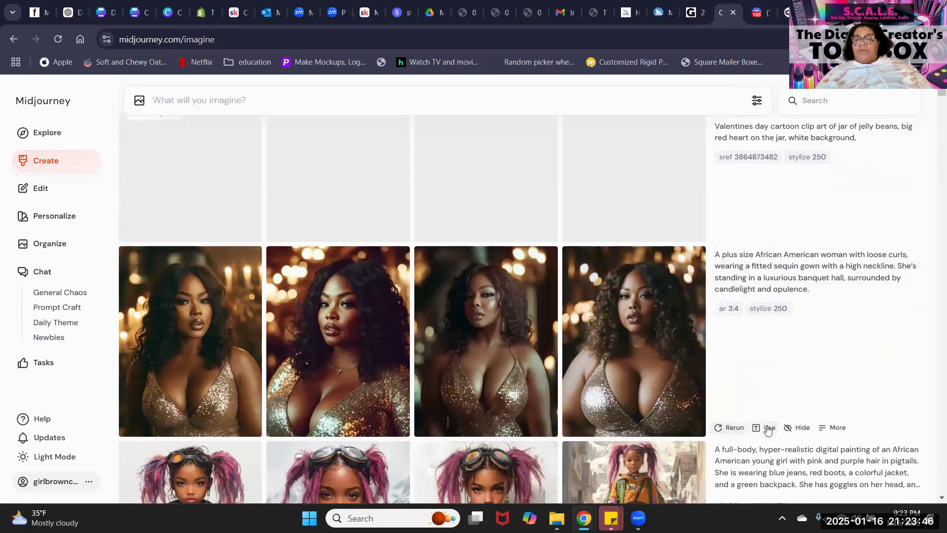
{"action": "left_click", "coordinate": [761, 427]}
{"action": "type", "text": "--ar 3:4 --stylize 250 --v 6.1"}
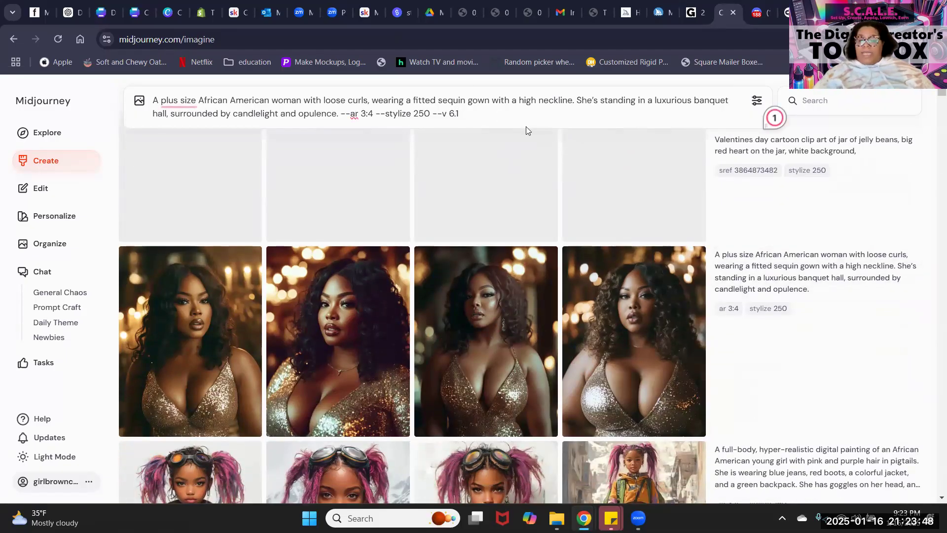
{"action": "type", "text": " --sre"}
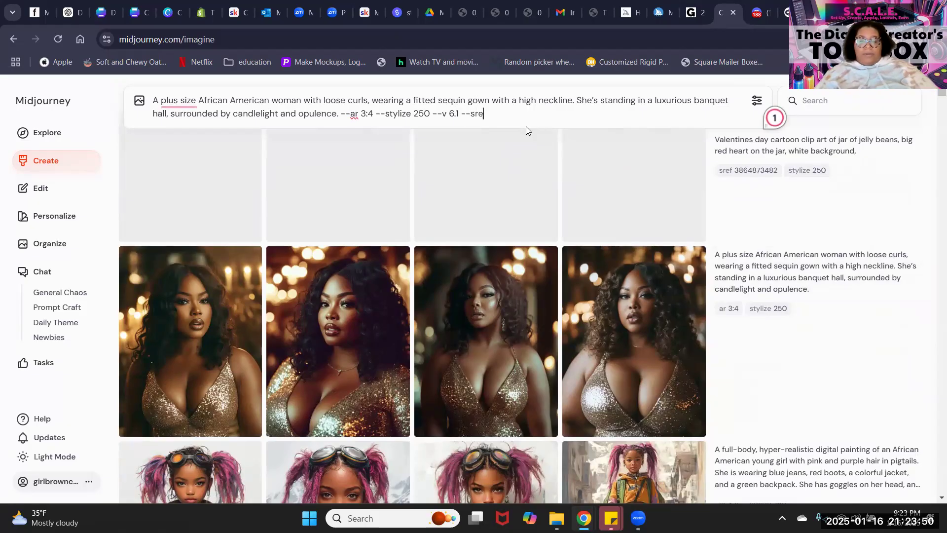
{"action": "type", "text": "f r"}
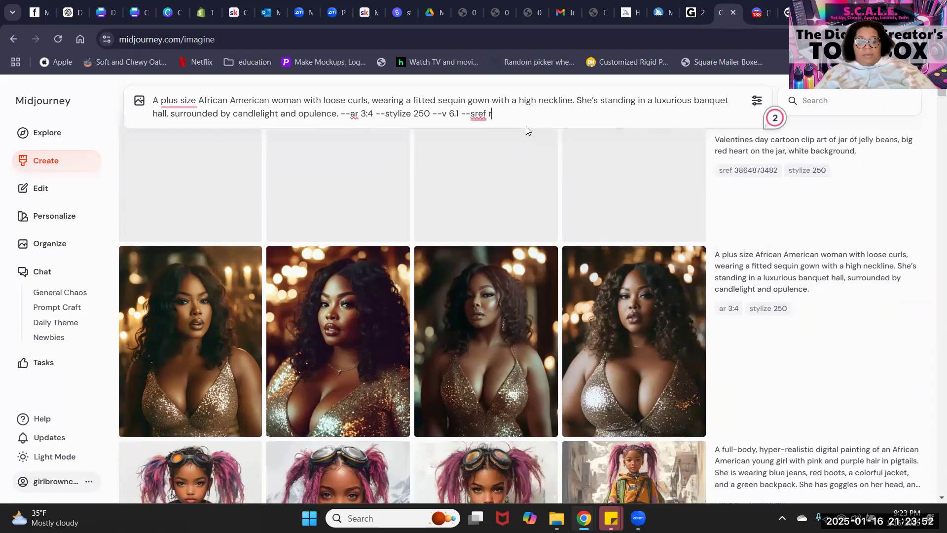
{"action": "type", "text": "andom"}
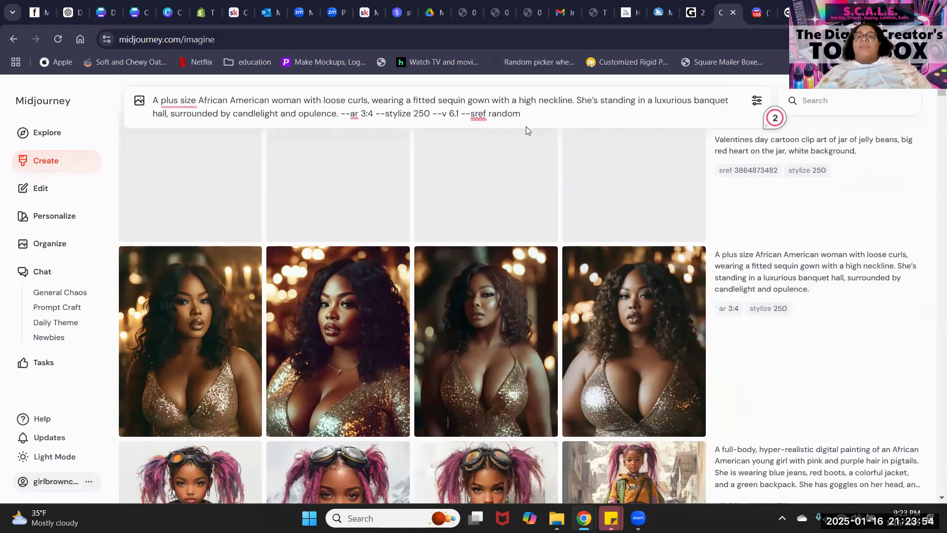
{"action": "key", "text": "Return"}
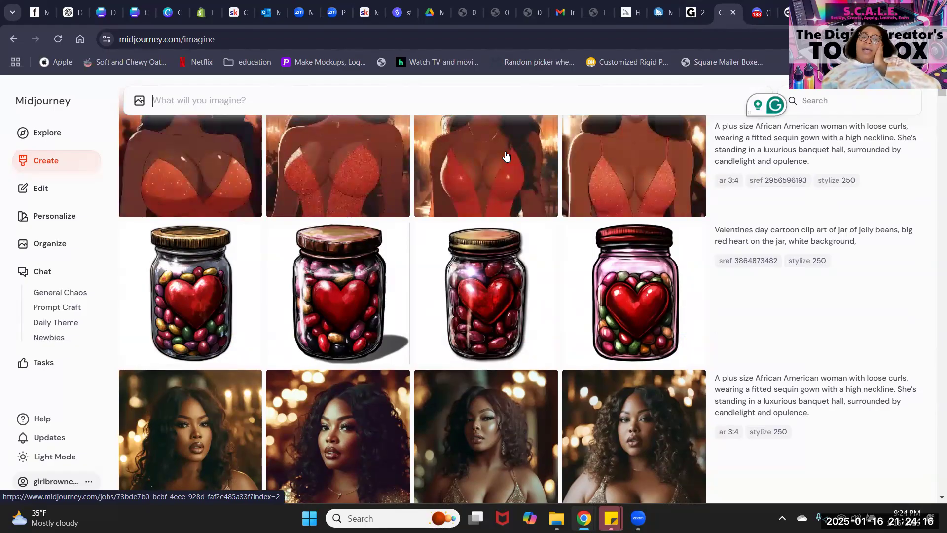
{"action": "mouse_move", "coordinate": [518, 141]}
{"action": "scroll", "coordinate": [518, 142], "scroll_direction": "down", "scroll_amount": 1}
{"action": "scroll", "coordinate": [519, 140], "scroll_direction": "up", "scroll_amount": 3}
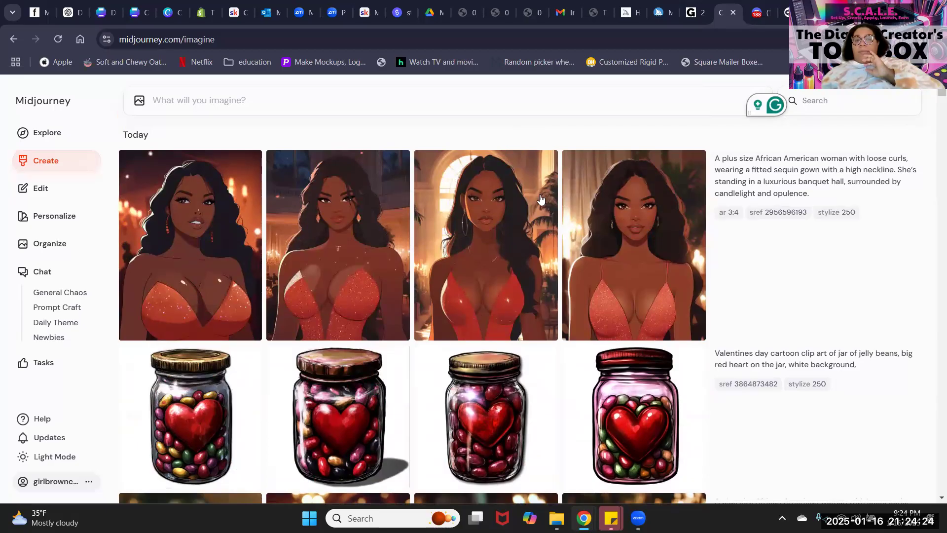
{"action": "mouse_move", "coordinate": [698, 339]}
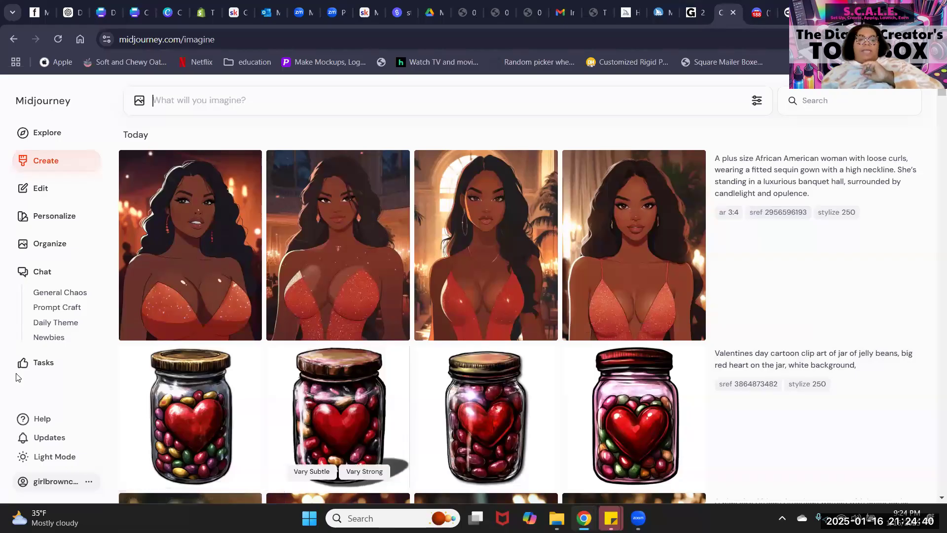
Find the hyper-realistic baby girl creation with red sneakers and green glasses and load its prompt into the prompt field.
{"action": "scroll", "coordinate": [399, 189], "scroll_direction": "down", "scroll_amount": 10}
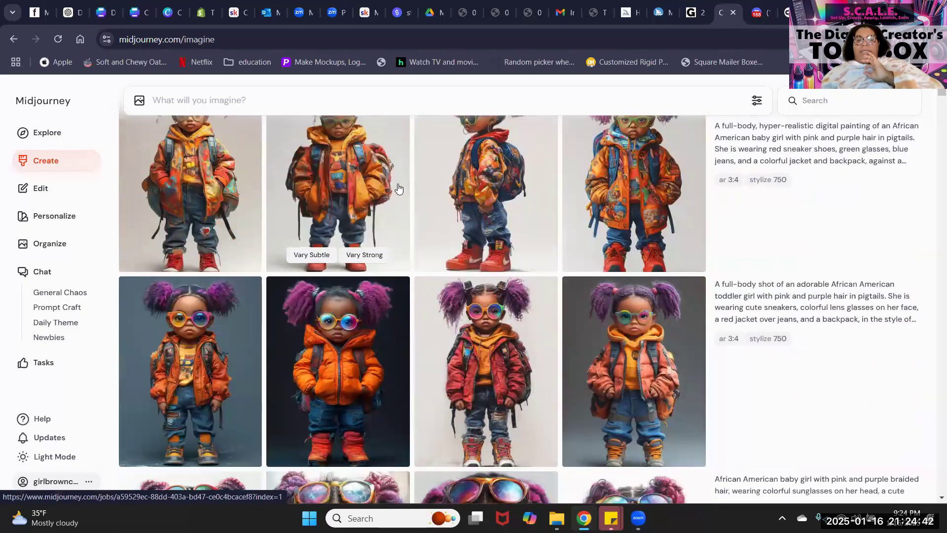
{"action": "scroll", "coordinate": [399, 189], "scroll_direction": "down", "scroll_amount": 8}
{"action": "scroll", "coordinate": [397, 186], "scroll_direction": "up", "scroll_amount": 12}
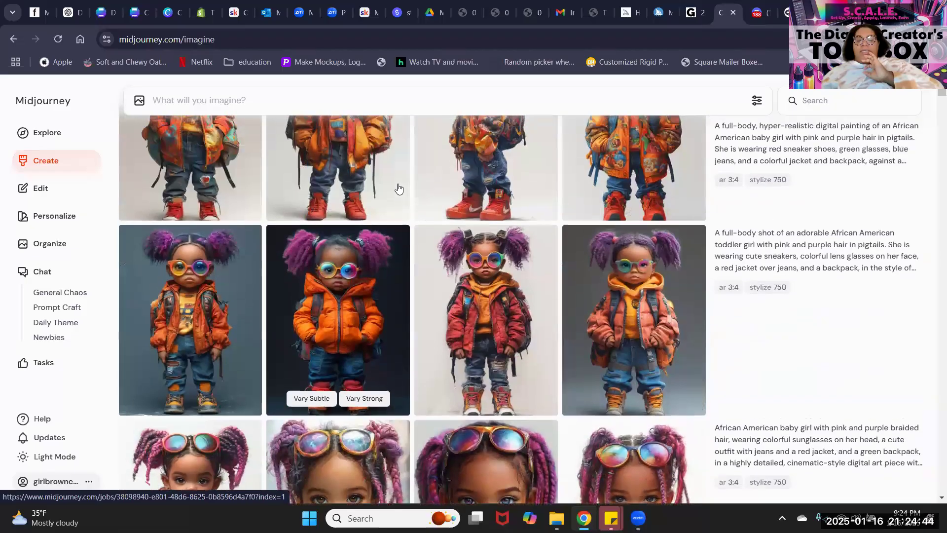
{"action": "scroll", "coordinate": [702, 338], "scroll_direction": "down", "scroll_amount": 3}
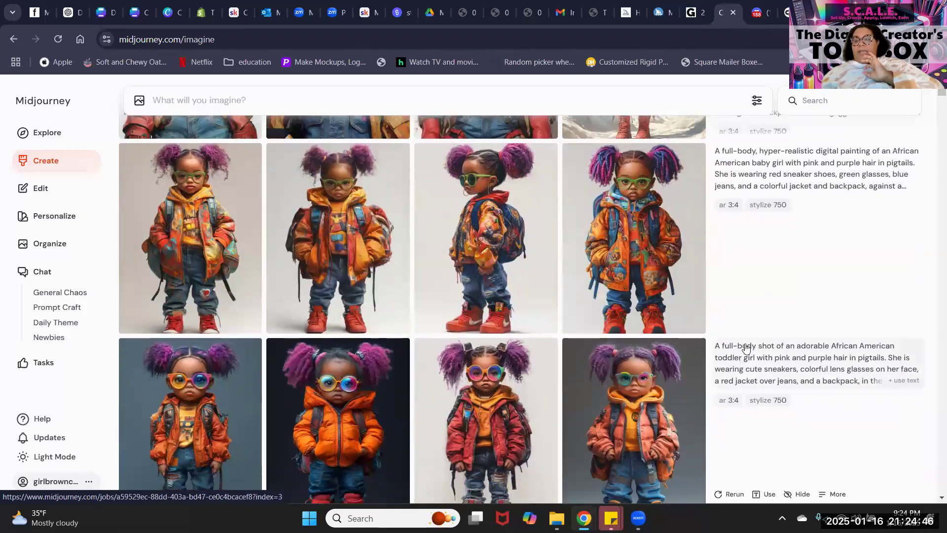
{"action": "left_click", "coordinate": [761, 327]}
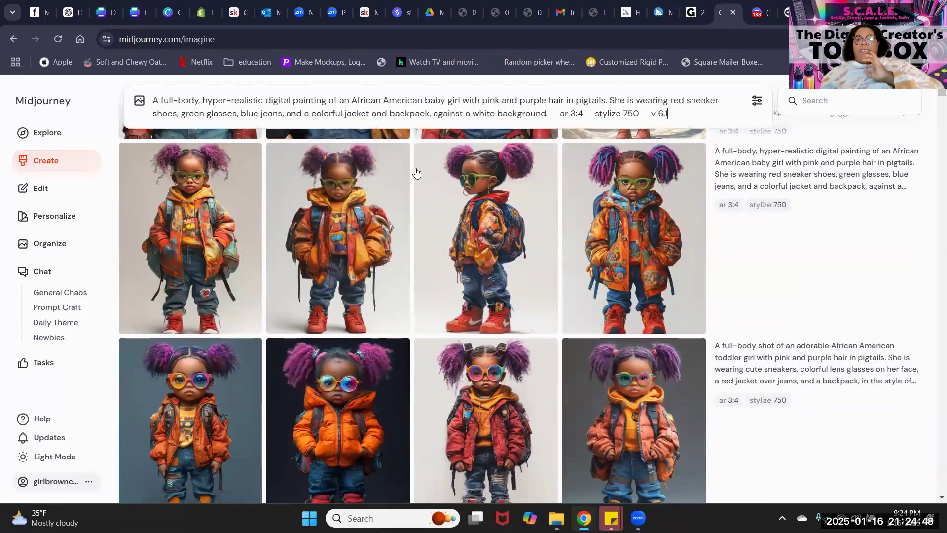
{"action": "scroll", "coordinate": [416, 172], "scroll_direction": "up", "scroll_amount": 7}
{"action": "scroll", "coordinate": [416, 172], "scroll_direction": "up", "scroll_amount": 8}
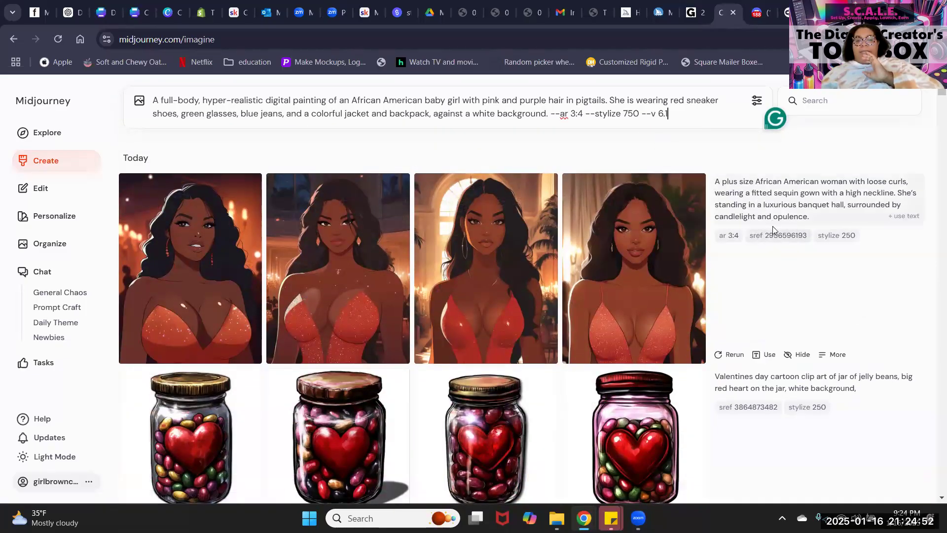
{"action": "left_click", "coordinate": [771, 239]}
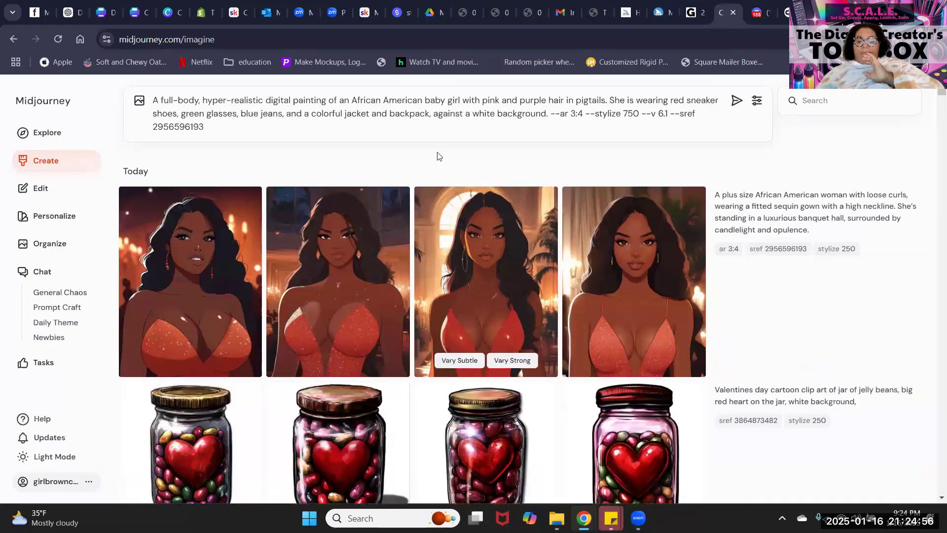
{"action": "key", "text": "Return"}
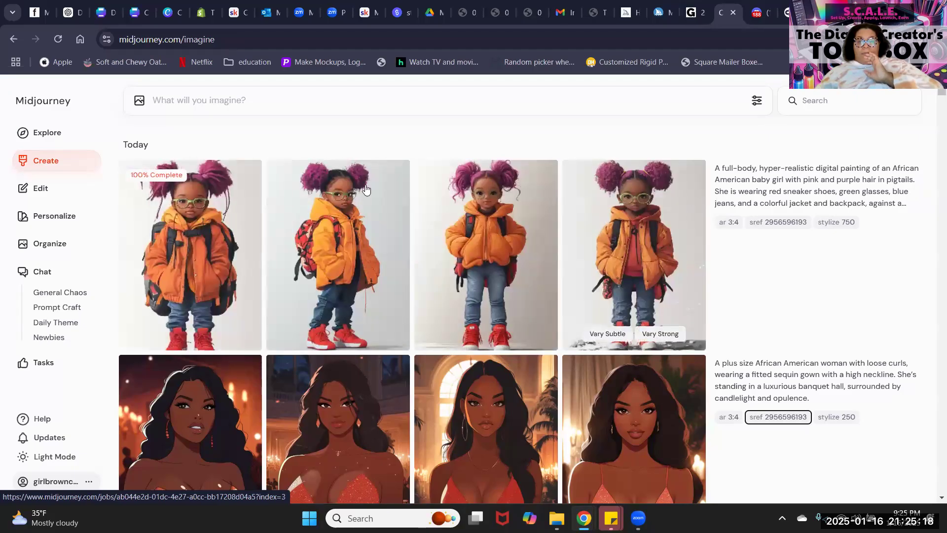
{"action": "scroll", "coordinate": [353, 213], "scroll_direction": "down", "scroll_amount": 1}
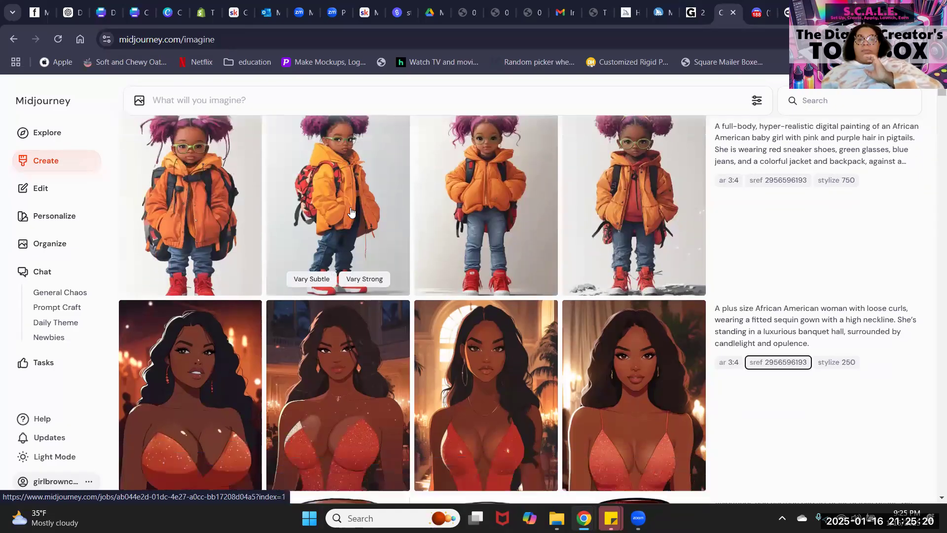
{"action": "scroll", "coordinate": [356, 212], "scroll_direction": "up", "scroll_amount": 1}
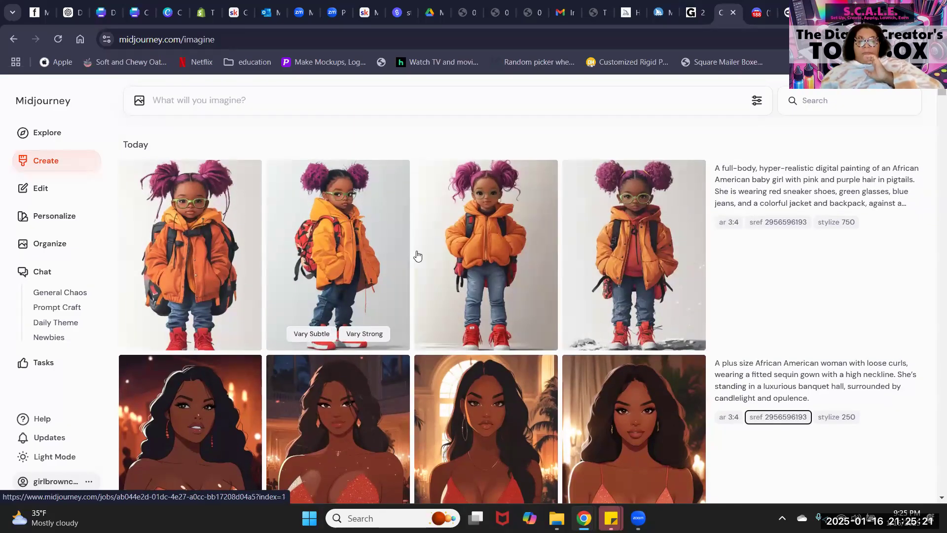
{"action": "left_click", "coordinate": [844, 206]}
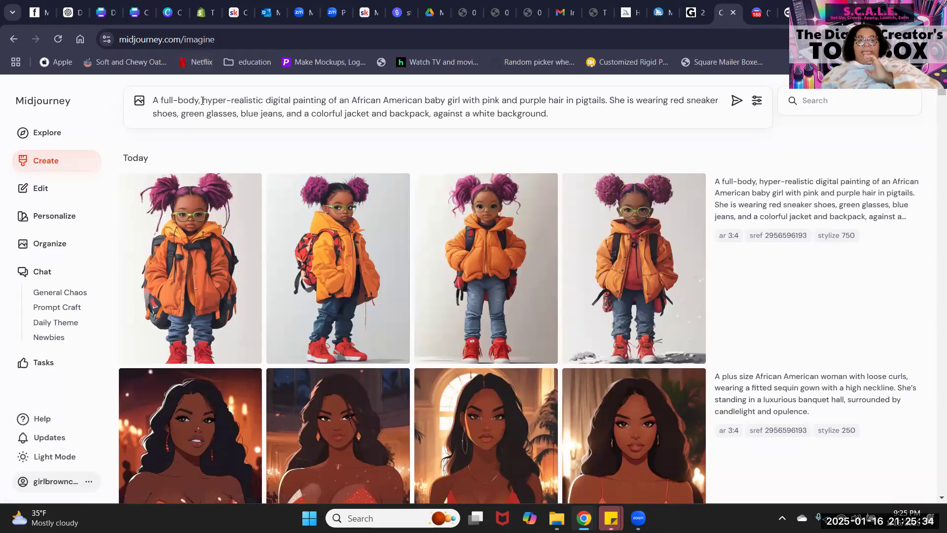
{"action": "left_click_drag", "start_coordinate": [202, 101], "coordinate": [264, 103]}
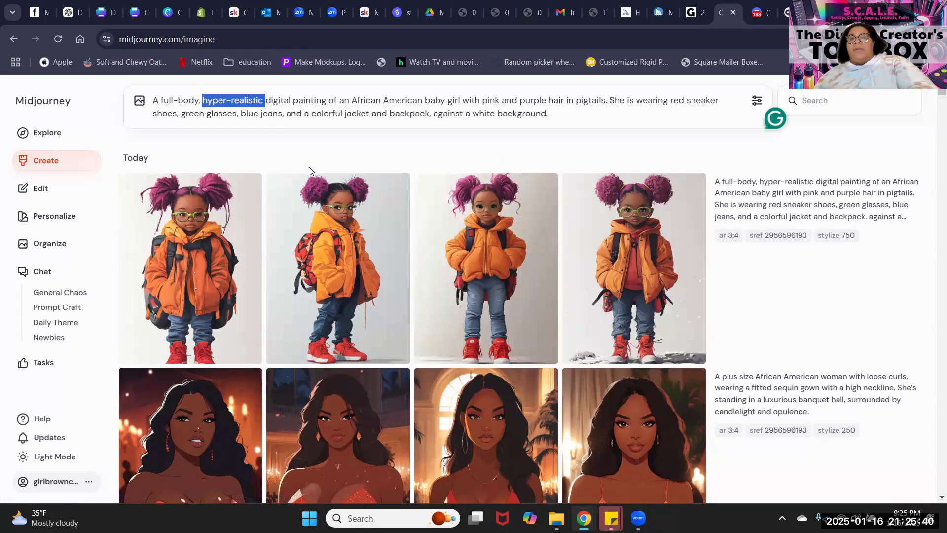
{"action": "key", "text": "BackSpace"}
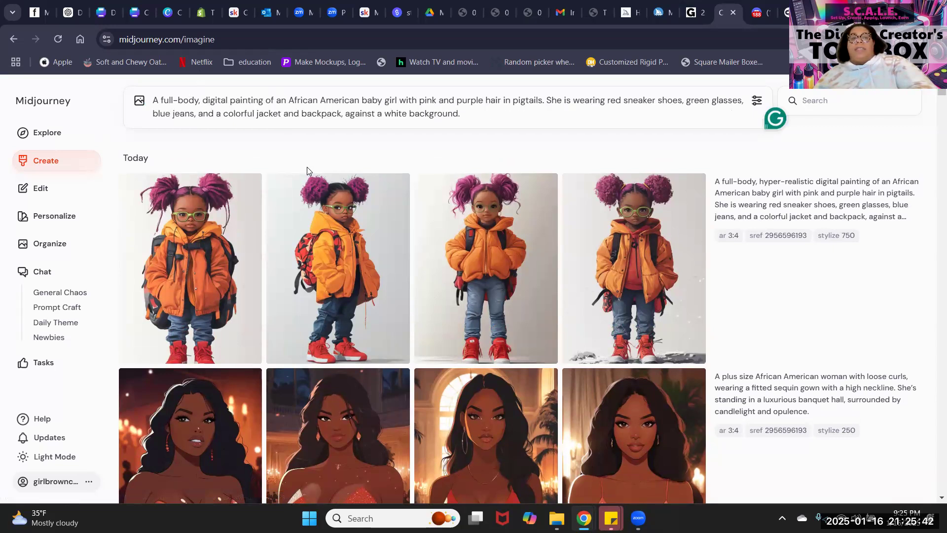
{"action": "left_click", "coordinate": [795, 235]}
{"action": "key", "text": "Return"}
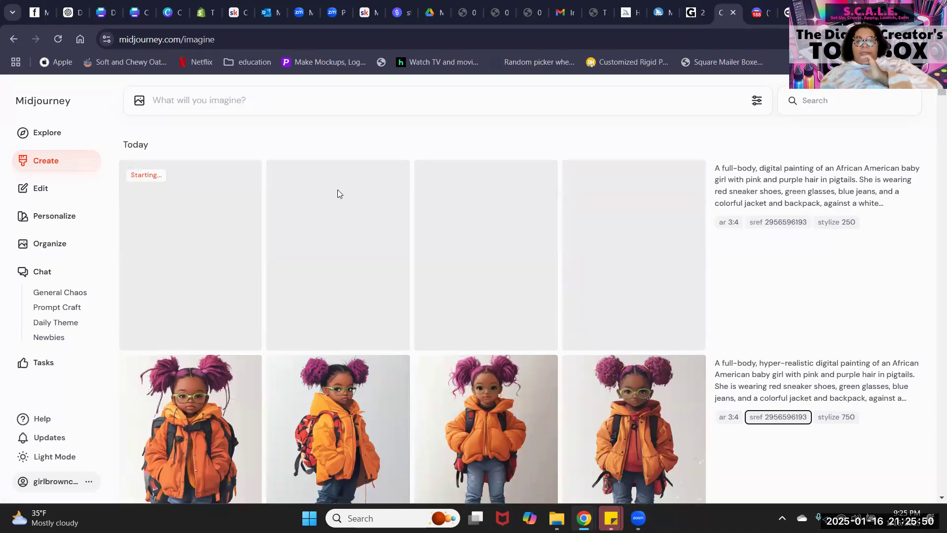
Open the fourth image of the new digital painting set and compare it with the neighbouring baby girl and sequin gown images.
{"action": "scroll", "coordinate": [710, 330], "scroll_direction": "down", "scroll_amount": 1}
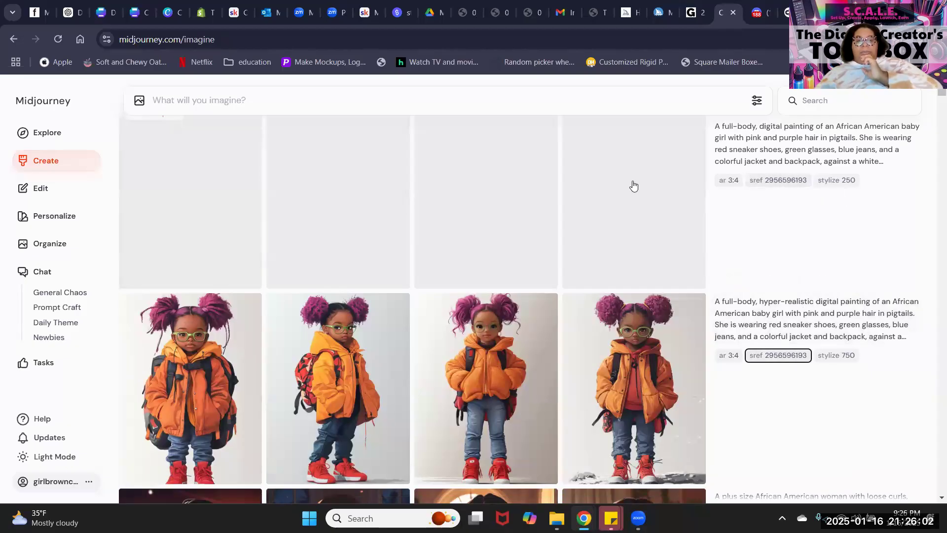
{"action": "scroll", "coordinate": [639, 185], "scroll_direction": "up", "scroll_amount": 1}
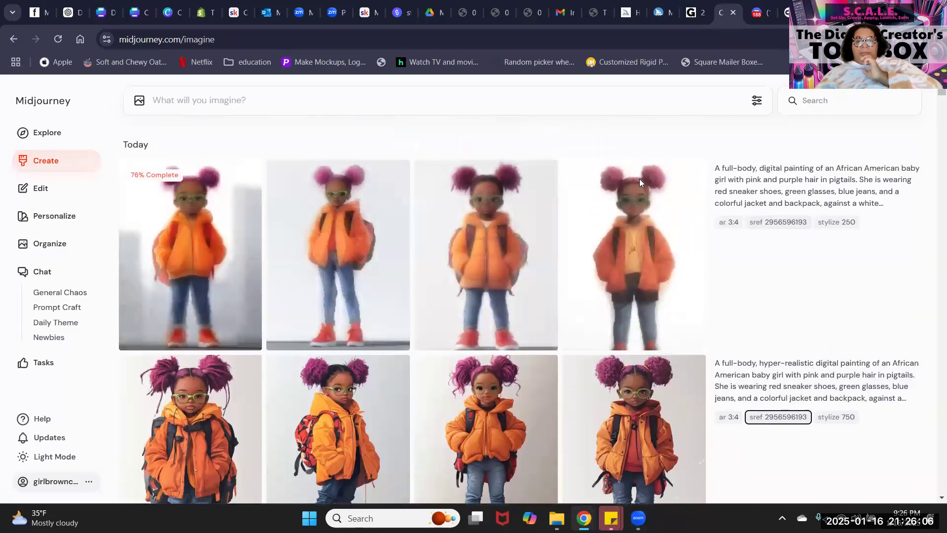
{"action": "scroll", "coordinate": [640, 182], "scroll_direction": "down", "scroll_amount": 6}
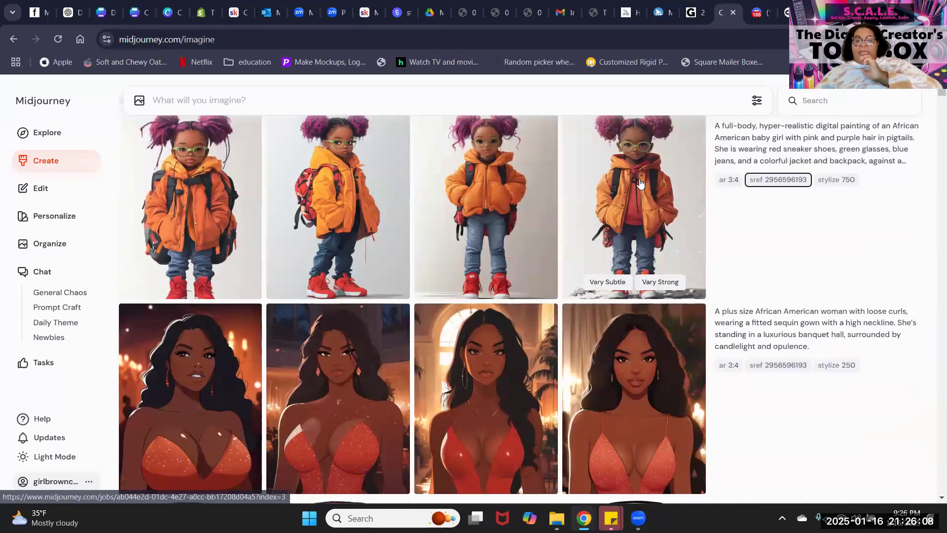
{"action": "scroll", "coordinate": [639, 183], "scroll_direction": "up", "scroll_amount": 6}
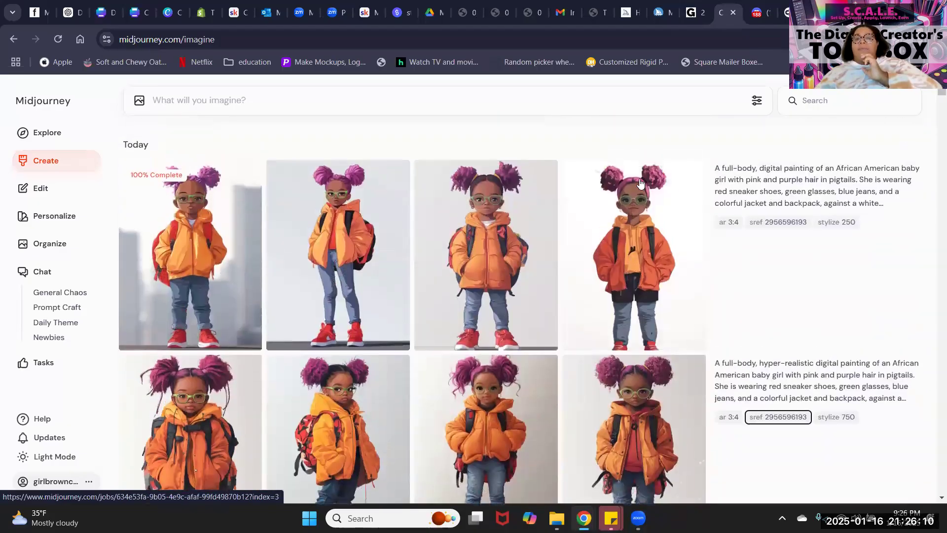
{"action": "left_click", "coordinate": [645, 236]}
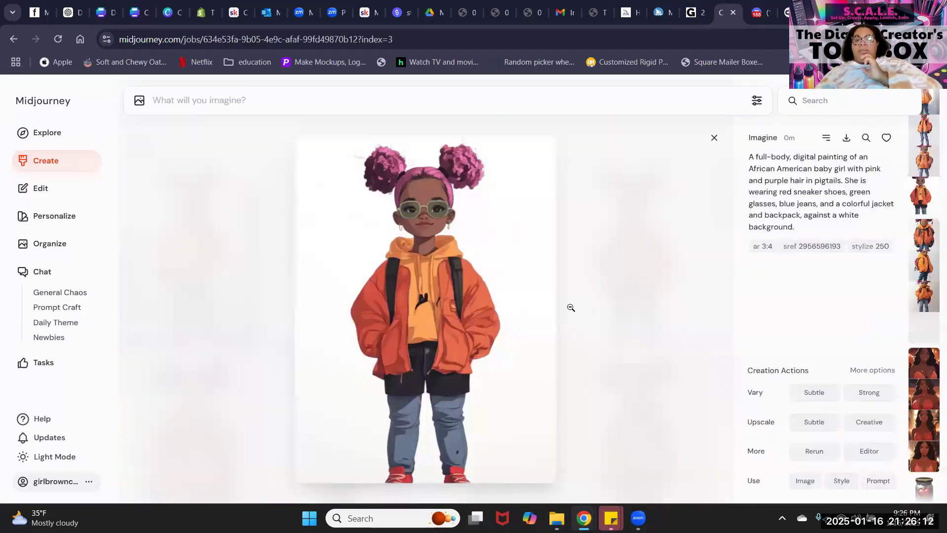
{"action": "key", "text": "Left"}
{"action": "key", "text": "Left"}
{"action": "key", "text": "Right"}
{"action": "key", "text": "Right"}
{"action": "key", "text": "Right"}
{"action": "key", "text": "Right"}
{"action": "key", "text": "Right"}
{"action": "key", "text": "Right"}
{"action": "key", "text": "Right"}
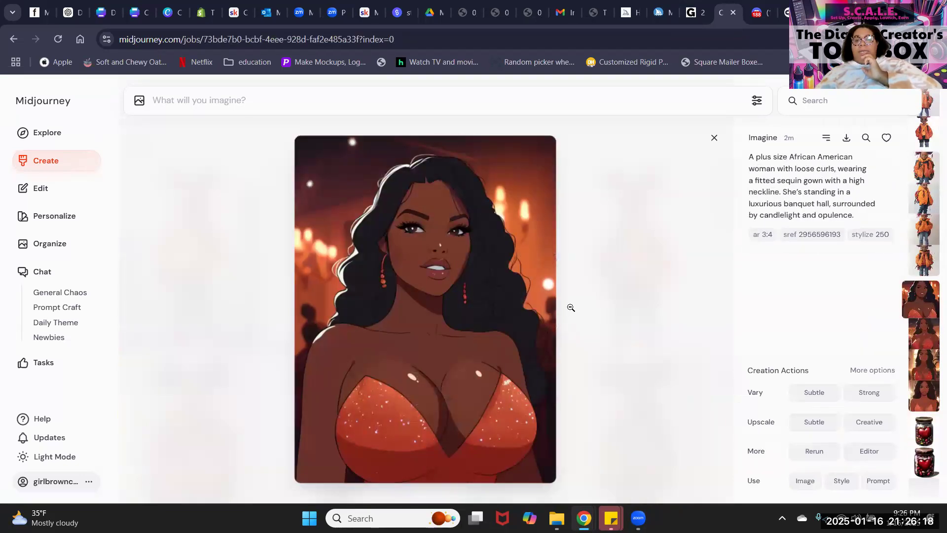
{"action": "key", "text": "Right"}
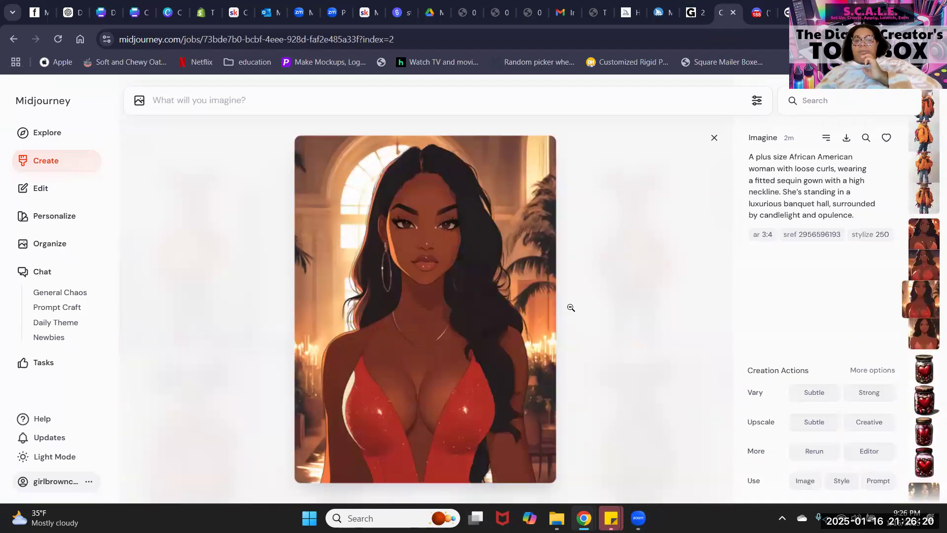
{"action": "scroll", "coordinate": [571, 307], "scroll_direction": "up", "scroll_amount": 10}
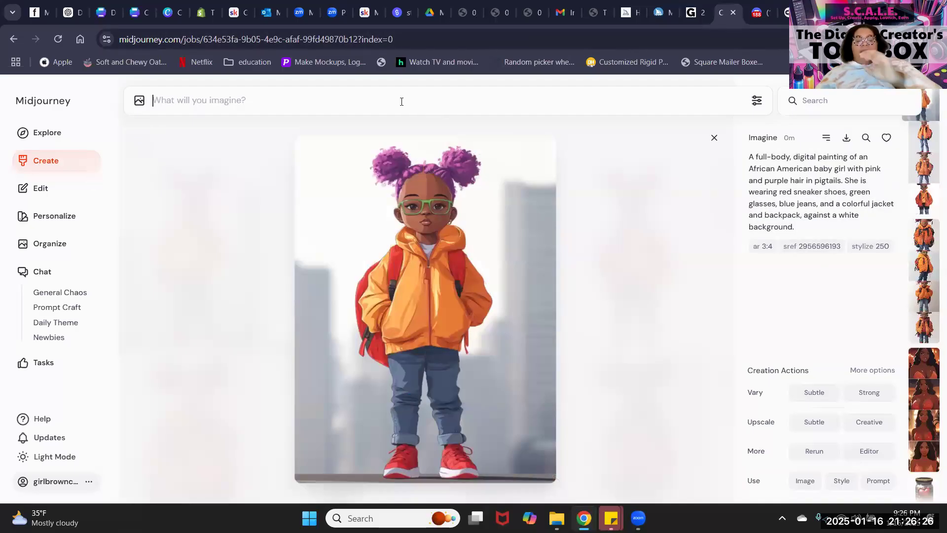
{"action": "scroll", "coordinate": [705, 264], "scroll_direction": "down", "scroll_amount": 5}
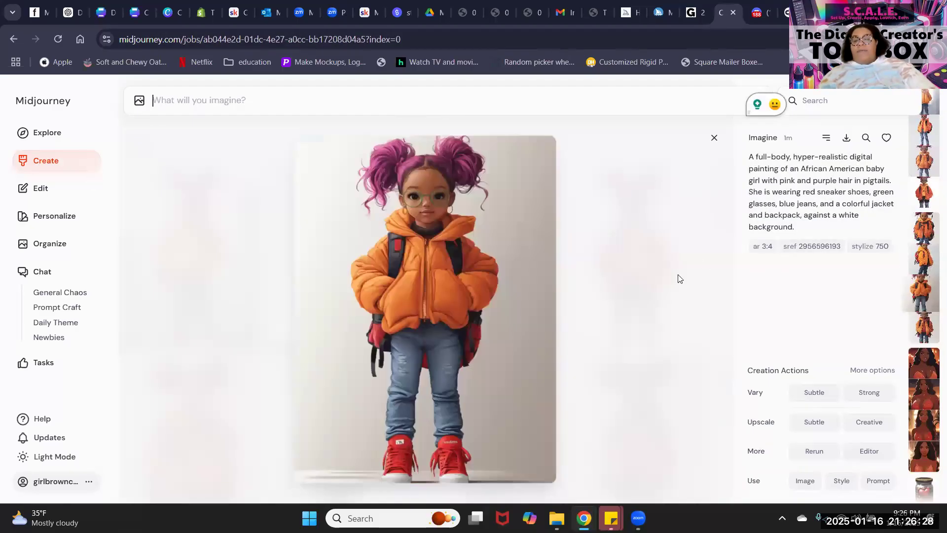
{"action": "scroll", "coordinate": [671, 270], "scroll_direction": "down", "scroll_amount": 1}
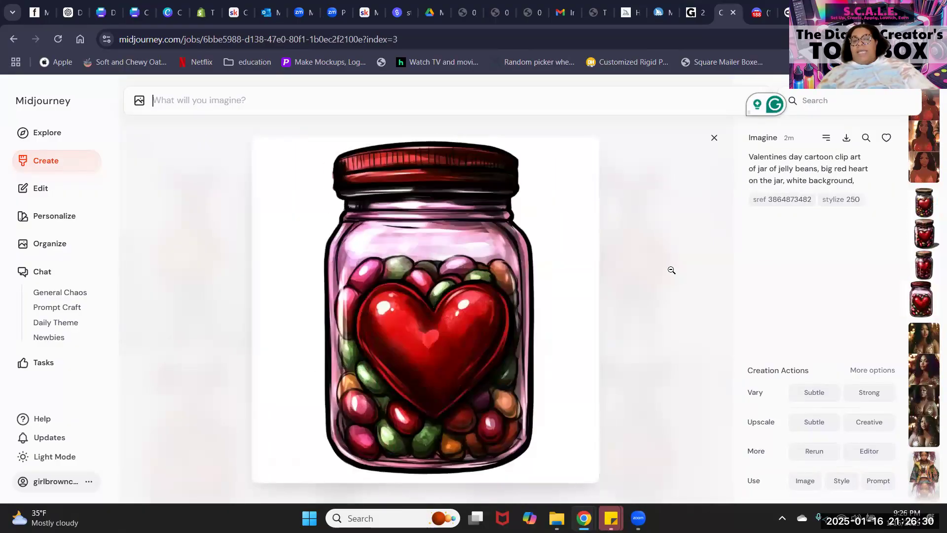
{"action": "left_click", "coordinate": [878, 481]}
Remove the --sref parameter and its style code from the jelly bean jar prompt.
{"action": "double_click", "coordinate": [620, 100]}
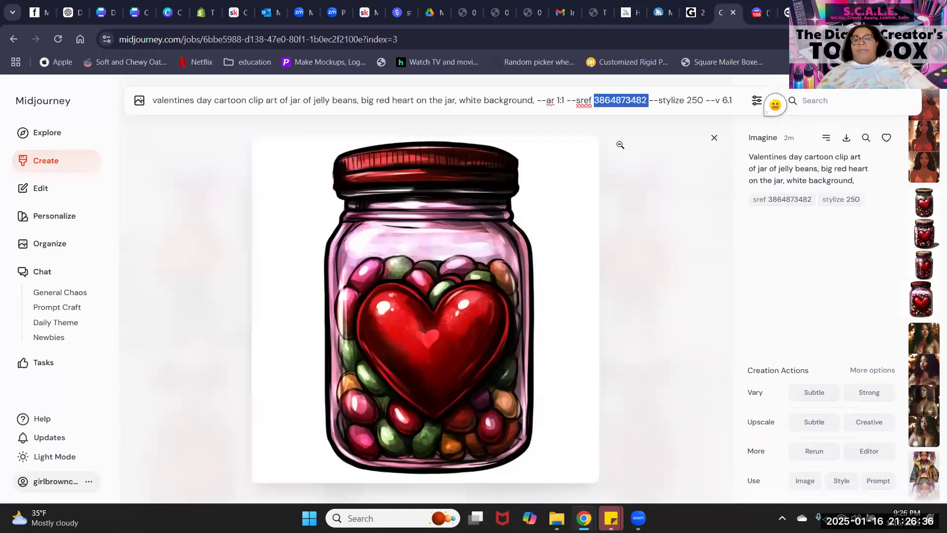
{"action": "key", "text": "BackSpace"}
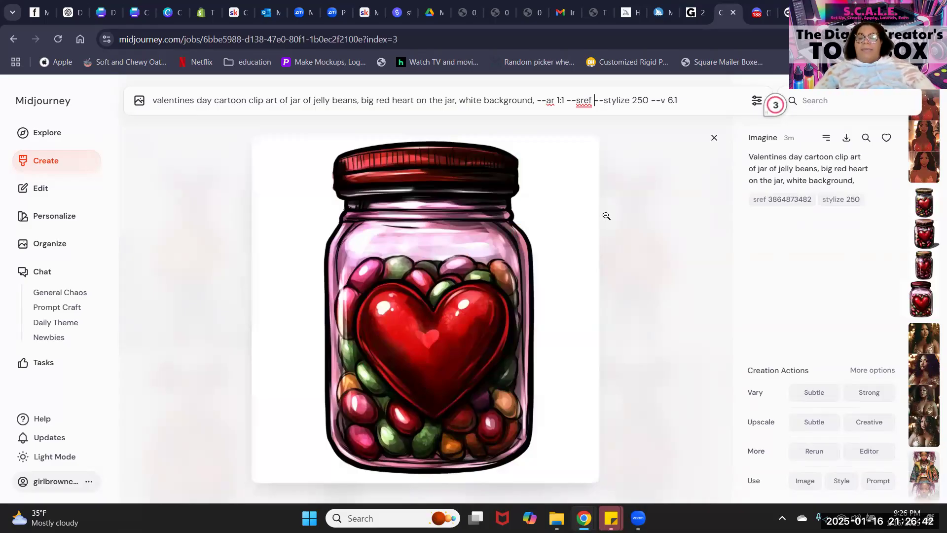
{"action": "key", "text": "BackSpace"}
{"action": "key", "text": "BackSpace"}
{"action": "key", "text": "BackSpace"}
{"action": "key", "text": "BackSpace"}
{"action": "key", "text": "BackSpace"}
{"action": "key", "text": "BackSpace"}
{"action": "key", "text": "BackSpace"}
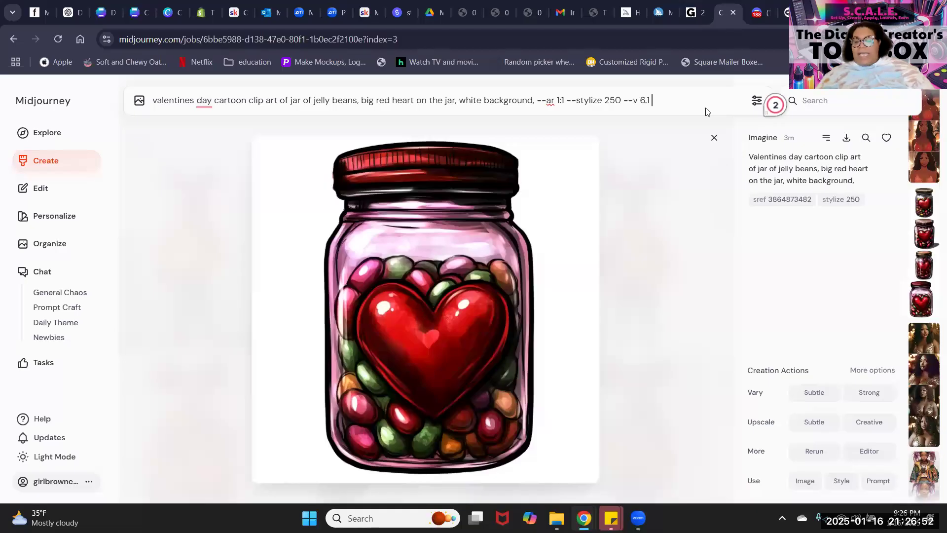
Append --r 4 to the jelly bean jar prompt, generate the images, and show them on the Create page.
{"action": "type", "text": "--r 4"}
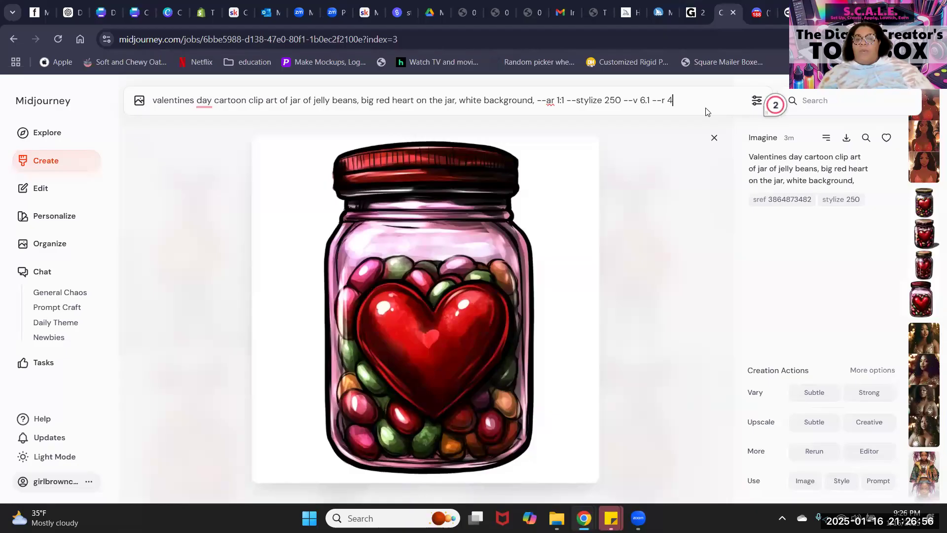
{"action": "key", "text": "Return"}
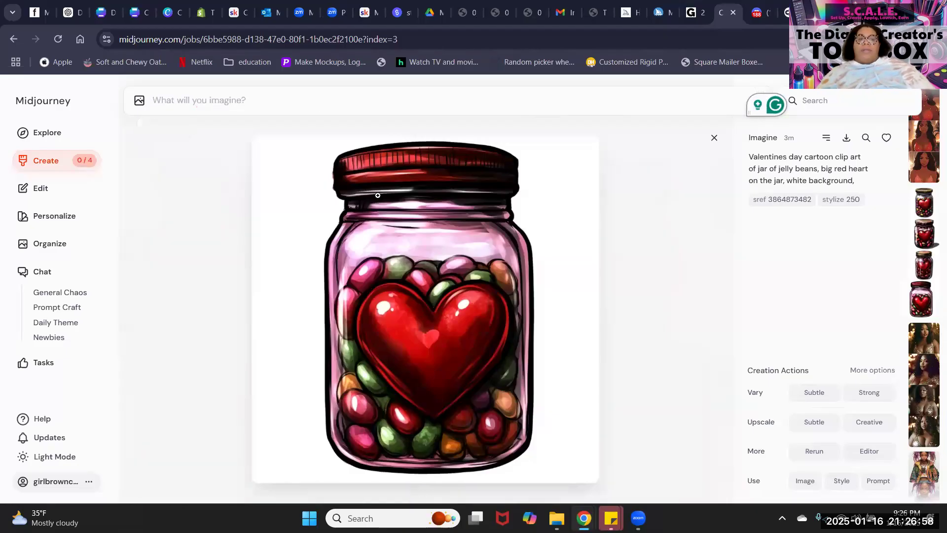
{"action": "left_click", "coordinate": [94, 215]}
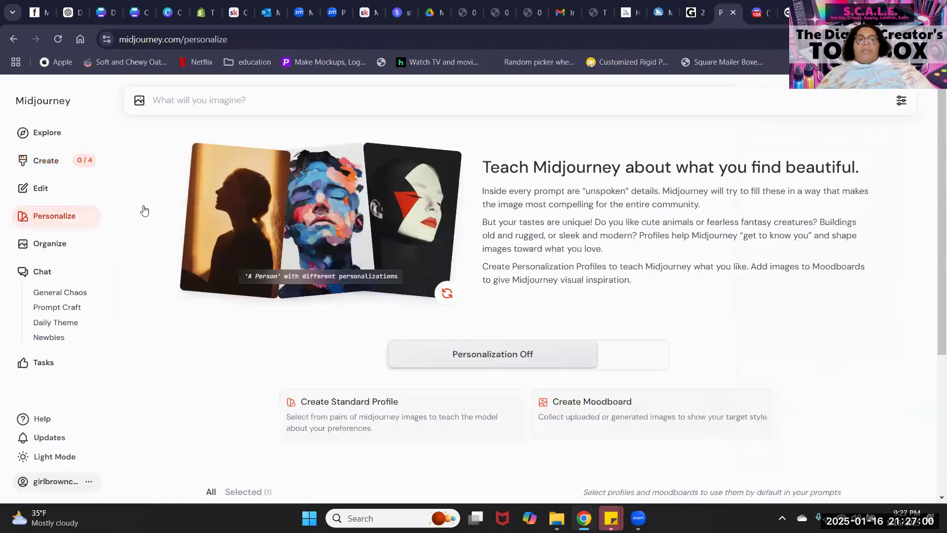
{"action": "left_click", "coordinate": [56, 162]}
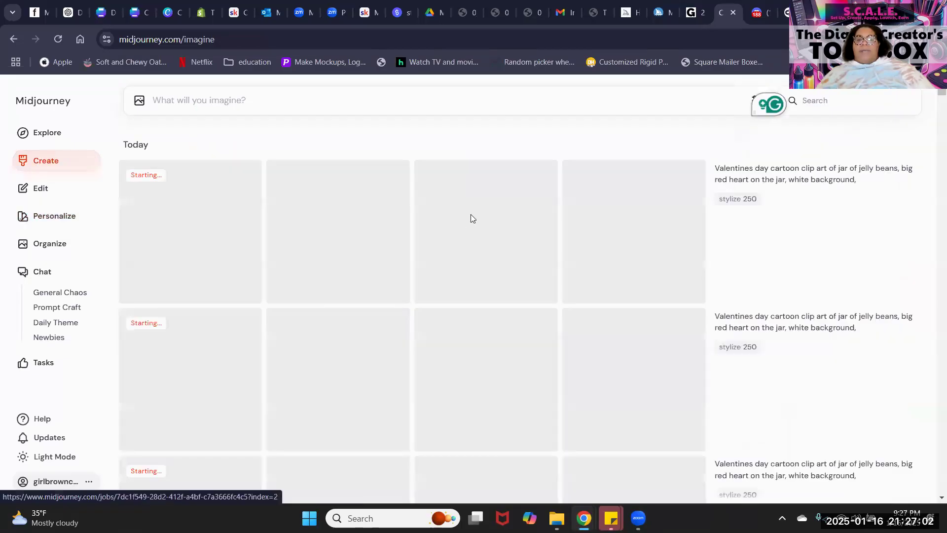
Examine the newly generated jelly bean jar sets and compare how the repeated results vary.
{"action": "scroll", "coordinate": [471, 217], "scroll_direction": "down", "scroll_amount": 5}
{"action": "scroll", "coordinate": [471, 217], "scroll_direction": "up", "scroll_amount": 4}
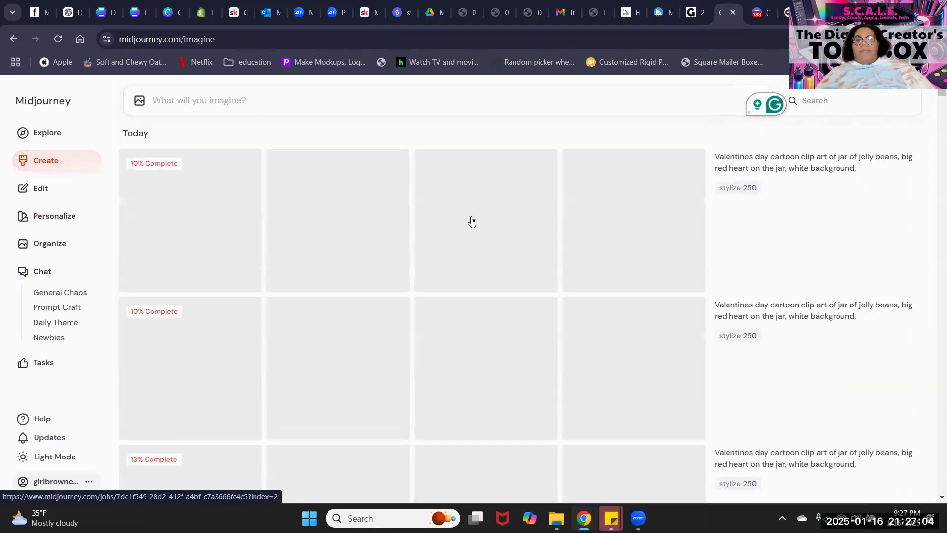
{"action": "scroll", "coordinate": [474, 217], "scroll_direction": "down", "scroll_amount": 5}
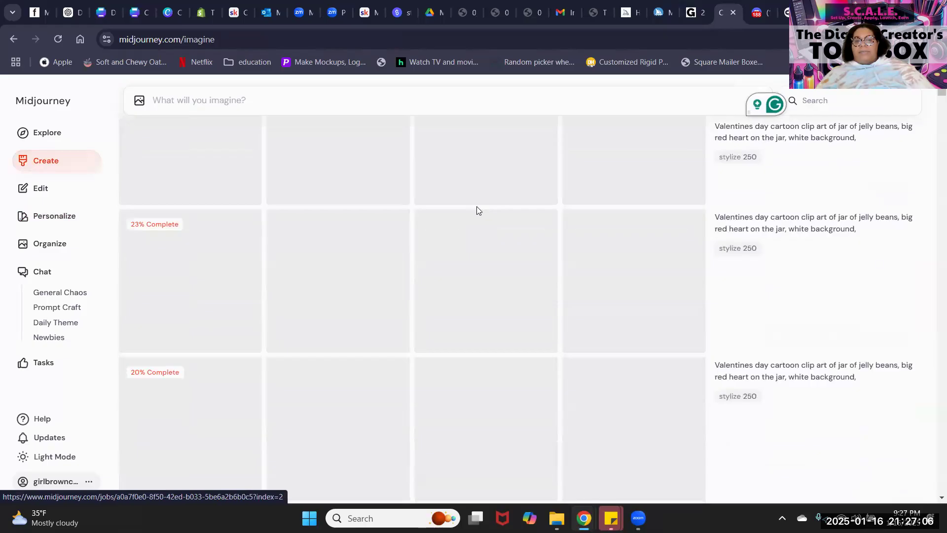
{"action": "scroll", "coordinate": [477, 211], "scroll_direction": "up", "scroll_amount": 1}
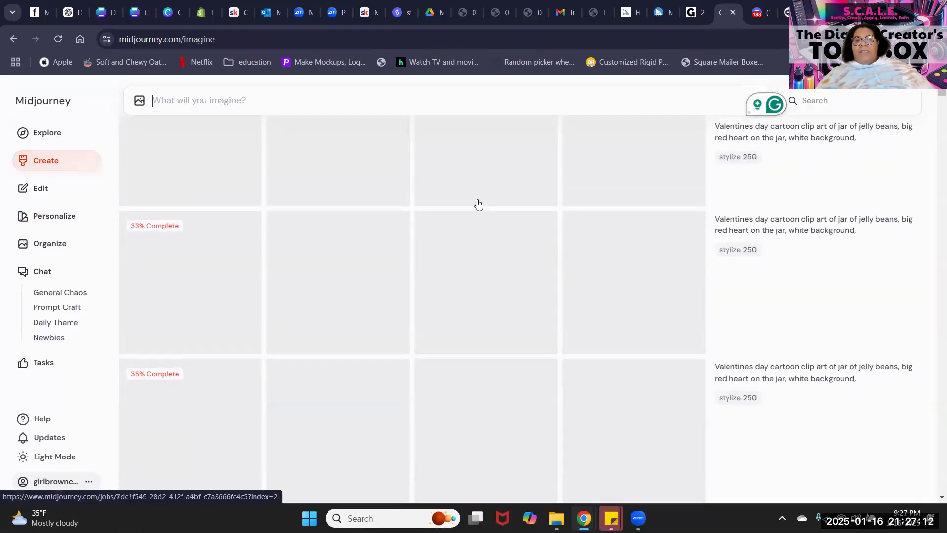
{"action": "scroll", "coordinate": [479, 205], "scroll_direction": "up", "scroll_amount": 2}
{"action": "scroll", "coordinate": [479, 205], "scroll_direction": "down", "scroll_amount": 5}
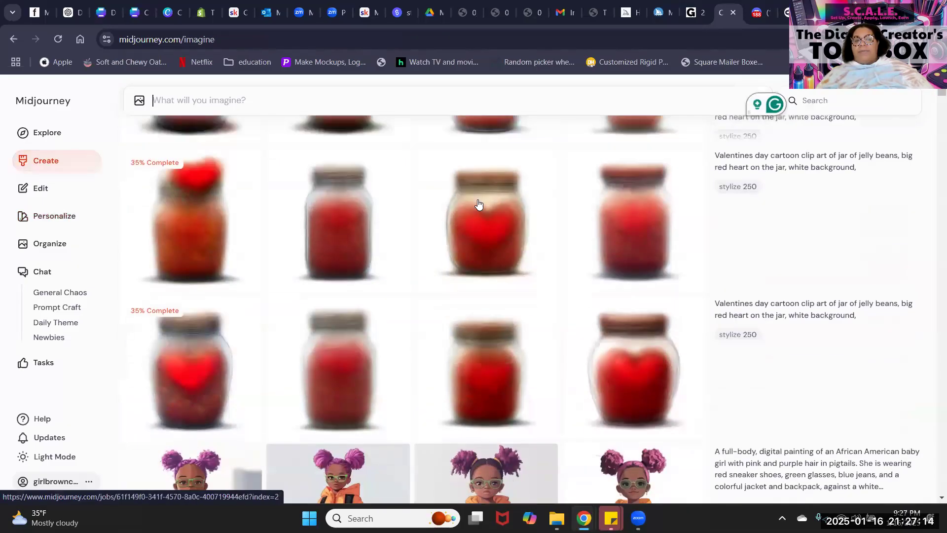
{"action": "scroll", "coordinate": [477, 203], "scroll_direction": "down", "scroll_amount": 1}
{"action": "scroll", "coordinate": [477, 203], "scroll_direction": "down", "scroll_amount": 1}
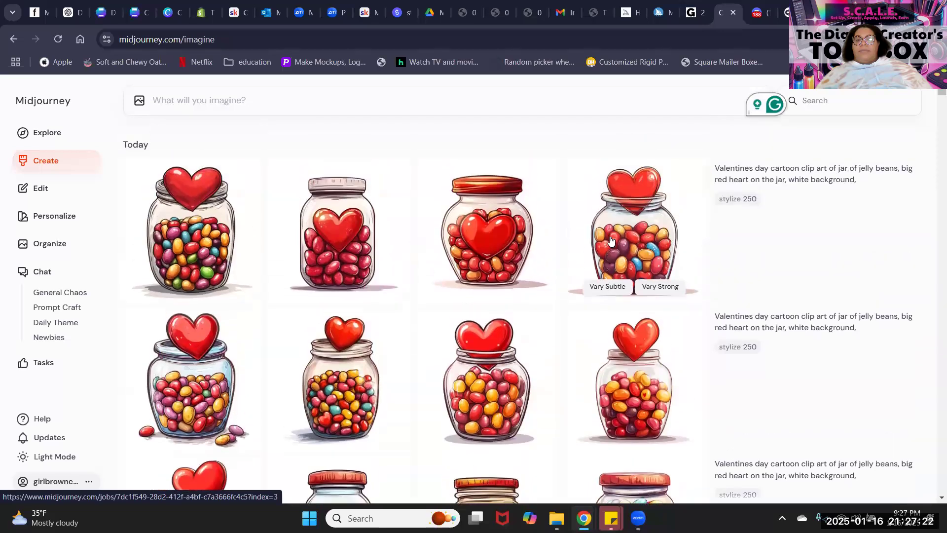
{"action": "scroll", "coordinate": [610, 240], "scroll_direction": "down", "scroll_amount": 6}
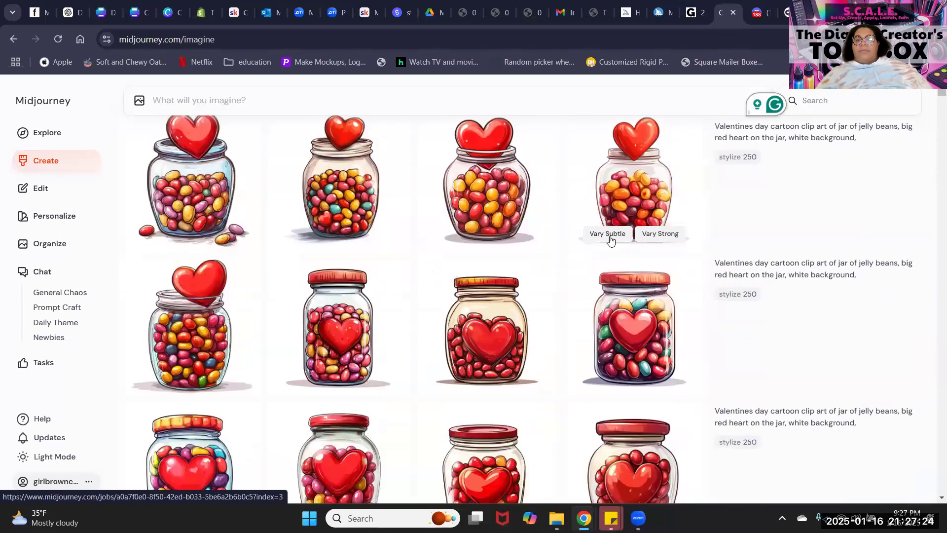
{"action": "scroll", "coordinate": [611, 241], "scroll_direction": "up", "scroll_amount": 2}
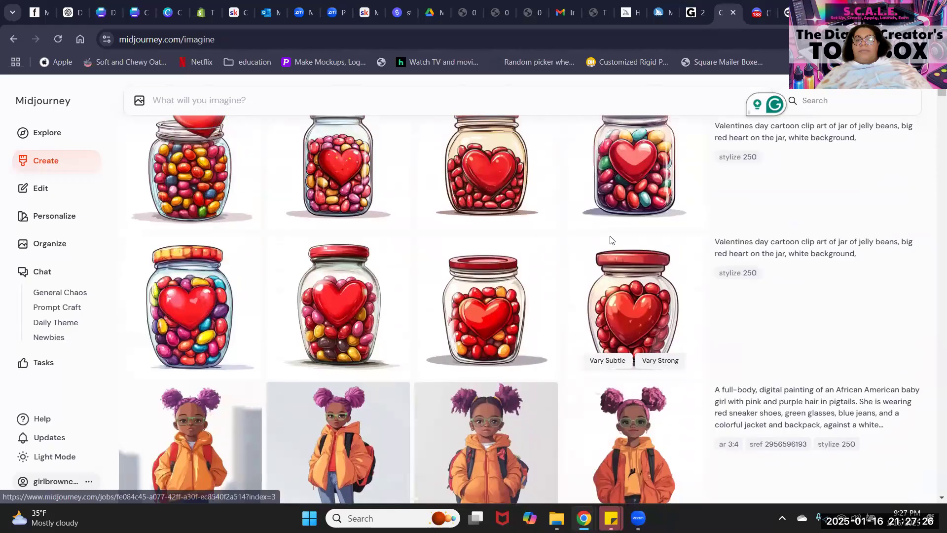
{"action": "scroll", "coordinate": [610, 241], "scroll_direction": "up", "scroll_amount": 1}
{"action": "mouse_move", "coordinate": [611, 240]}
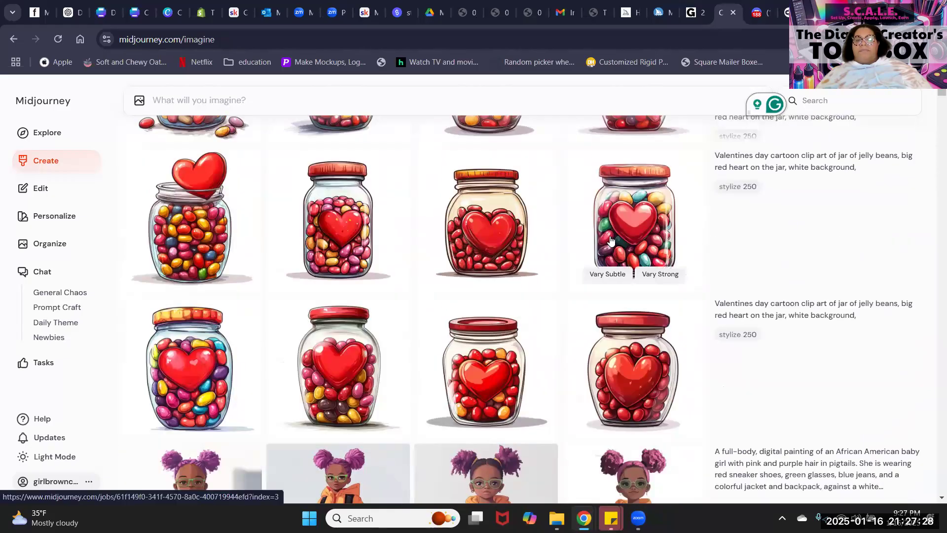
{"action": "scroll", "coordinate": [610, 240], "scroll_direction": "up", "scroll_amount": 6}
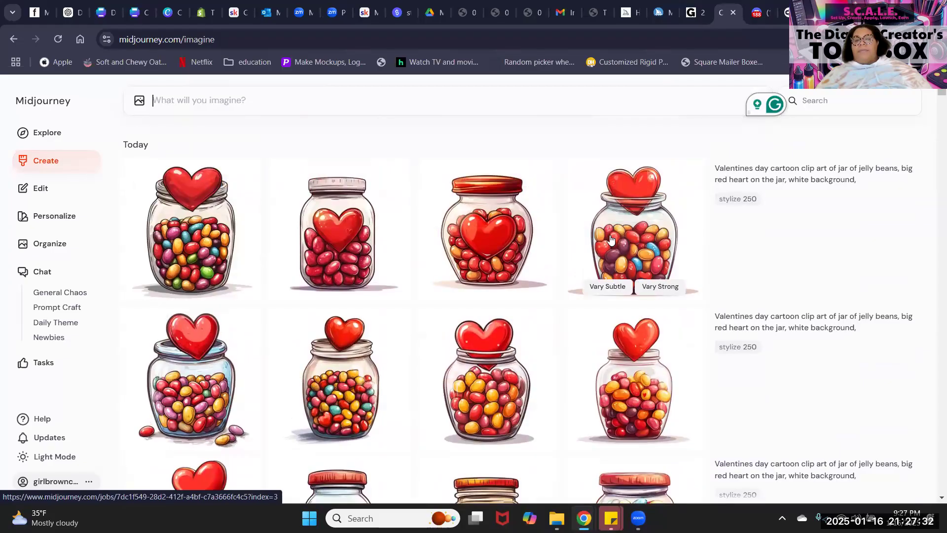
{"action": "scroll", "coordinate": [611, 240], "scroll_direction": "down", "scroll_amount": 8}
{"action": "scroll", "coordinate": [611, 240], "scroll_direction": "down", "scroll_amount": 2}
{"action": "scroll", "coordinate": [611, 239], "scroll_direction": "up", "scroll_amount": 5}
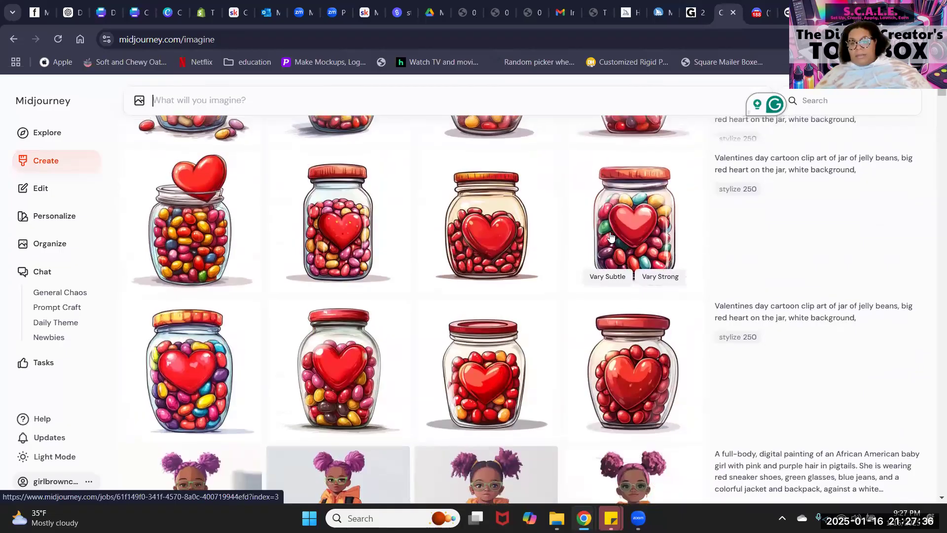
{"action": "scroll", "coordinate": [611, 237], "scroll_direction": "up", "scroll_amount": 3}
{"action": "scroll", "coordinate": [568, 130], "scroll_direction": "down", "scroll_amount": 6}
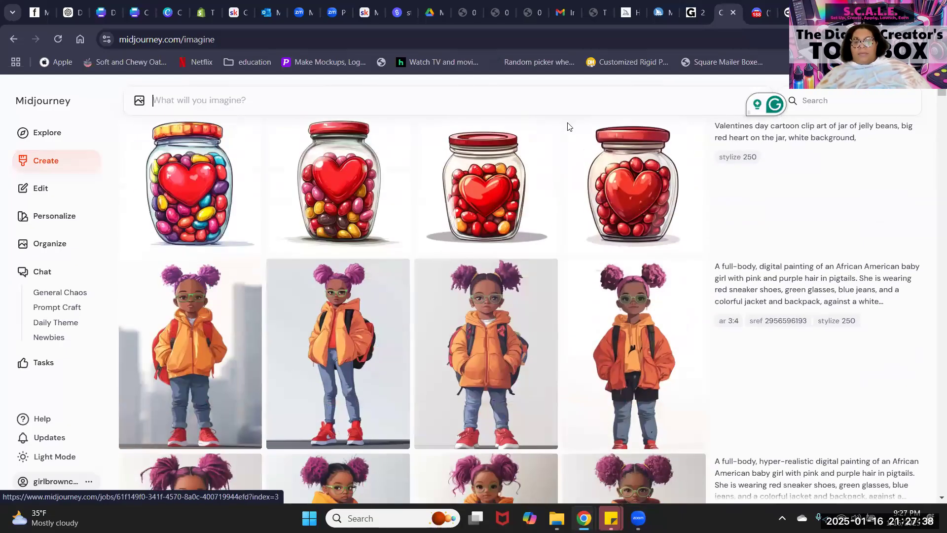
{"action": "scroll", "coordinate": [568, 126], "scroll_direction": "down", "scroll_amount": 15}
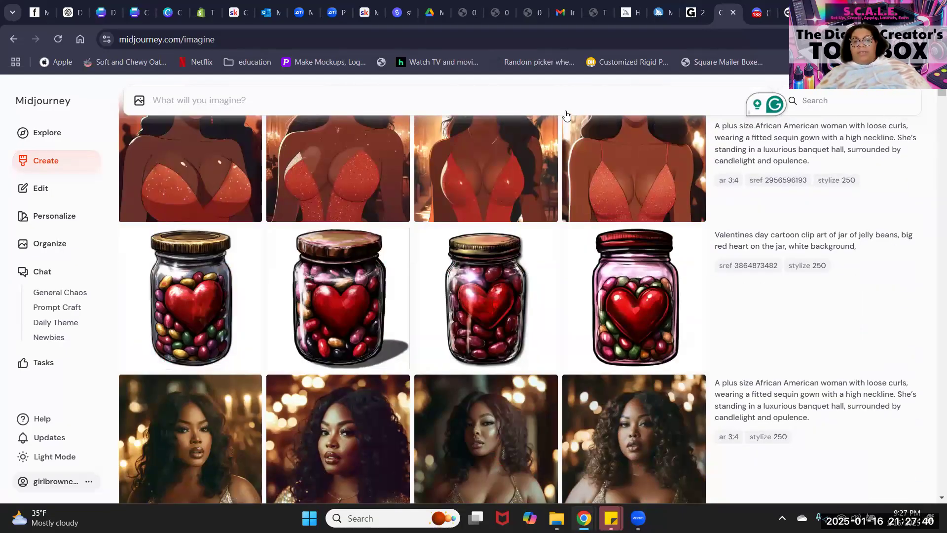
{"action": "scroll", "coordinate": [553, 197], "scroll_direction": "up", "scroll_amount": 5}
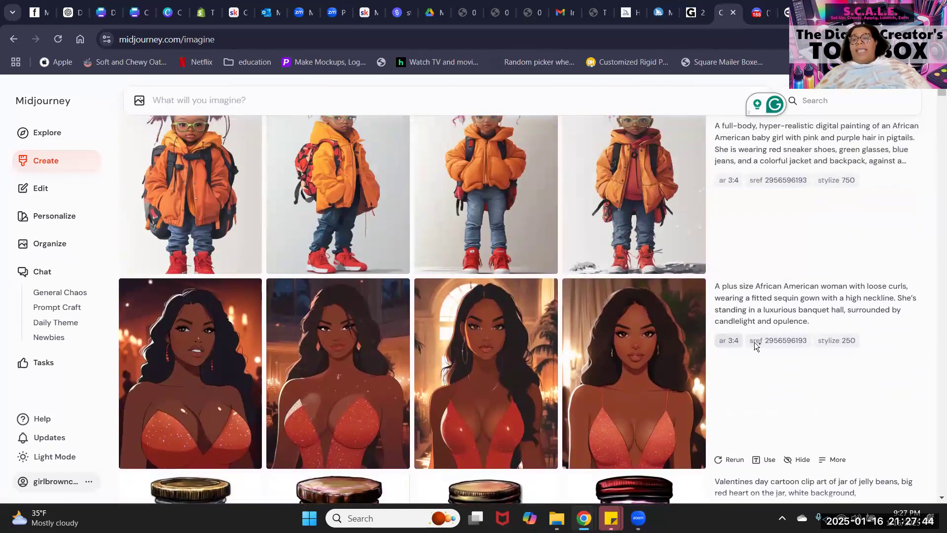
{"action": "mouse_move", "coordinate": [648, 254]}
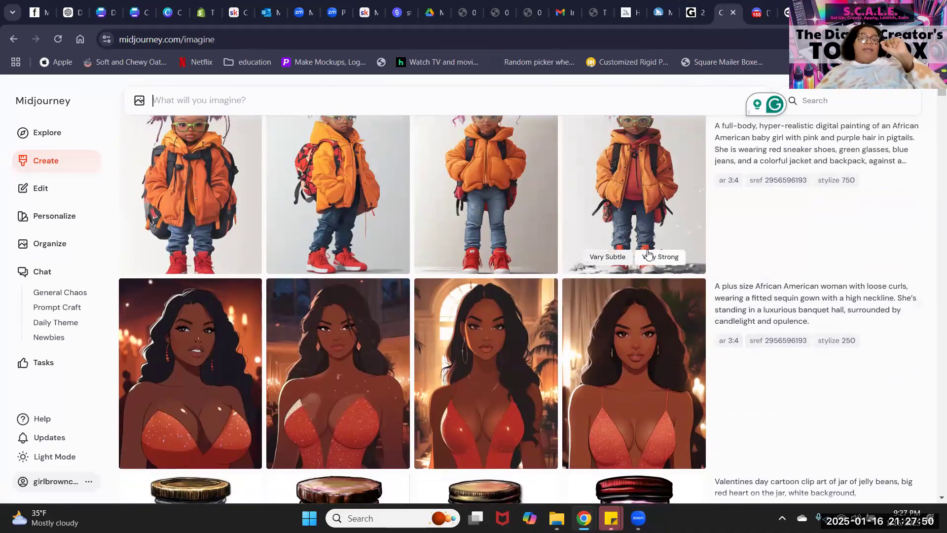
{"action": "scroll", "coordinate": [753, 154], "scroll_direction": "up", "scroll_amount": 10}
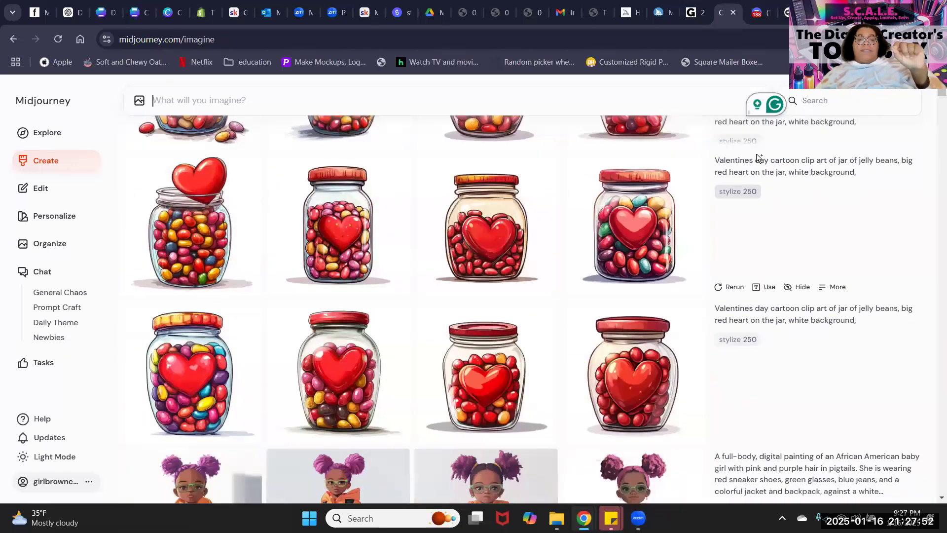
{"action": "scroll", "coordinate": [444, 128], "scroll_direction": "up", "scroll_amount": 2}
{"action": "scroll", "coordinate": [421, 307], "scroll_direction": "down", "scroll_amount": 12}
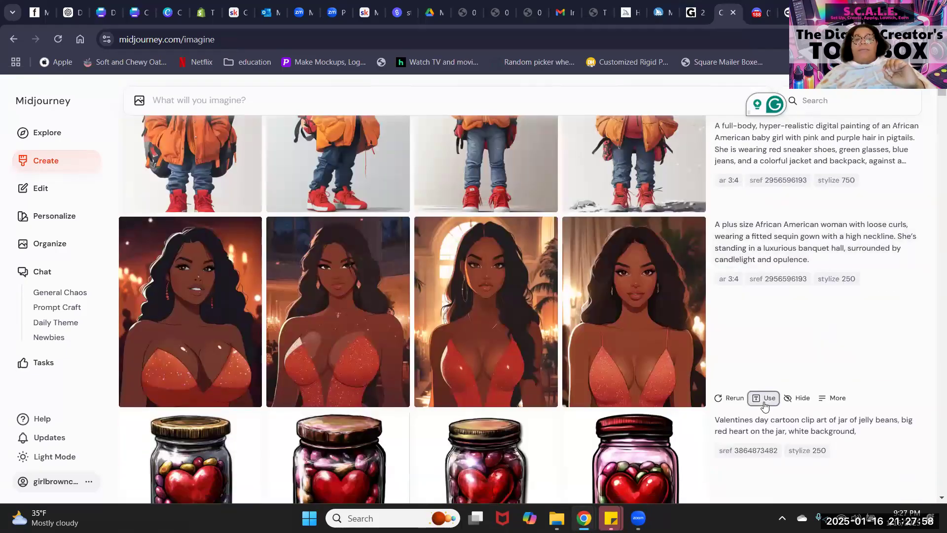
{"action": "left_click", "coordinate": [767, 398]}
{"action": "scroll", "coordinate": [340, 200], "scroll_direction": "up", "scroll_amount": 7}
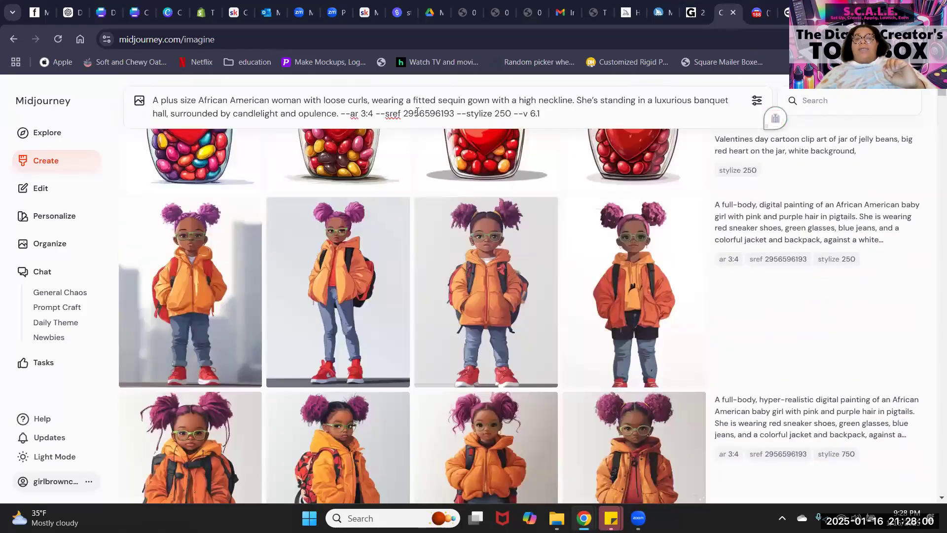
Replace the sequin gown prompt's style code with random, append --r 12, and generate the images.
{"action": "double_click", "coordinate": [428, 113]}
{"action": "type", "text": "ran"}
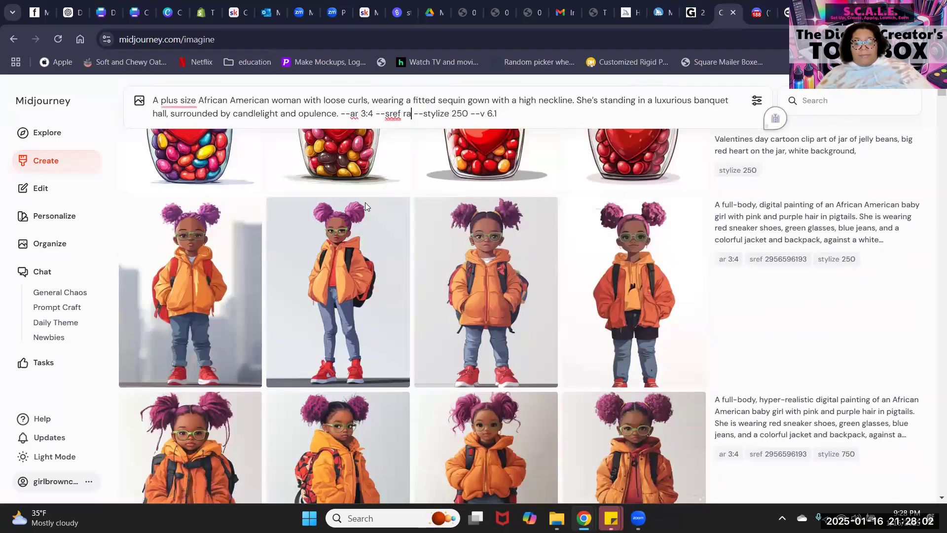
{"action": "type", "text": "dom"}
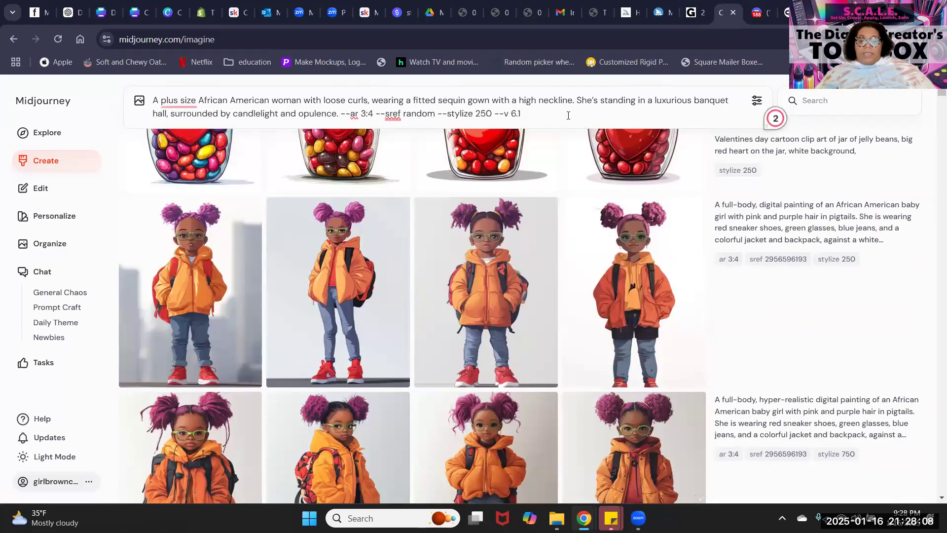
{"action": "type", "text": "r 12"}
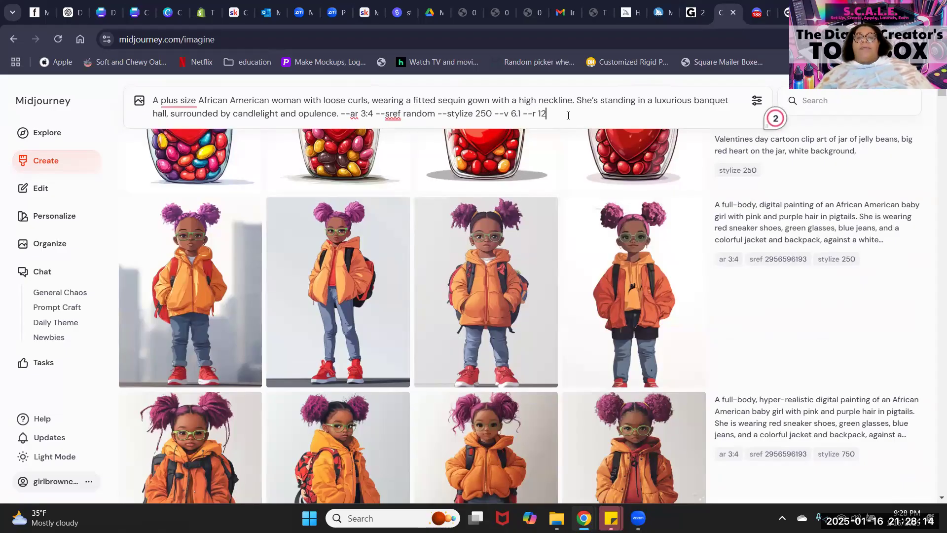
{"action": "key", "text": "Return"}
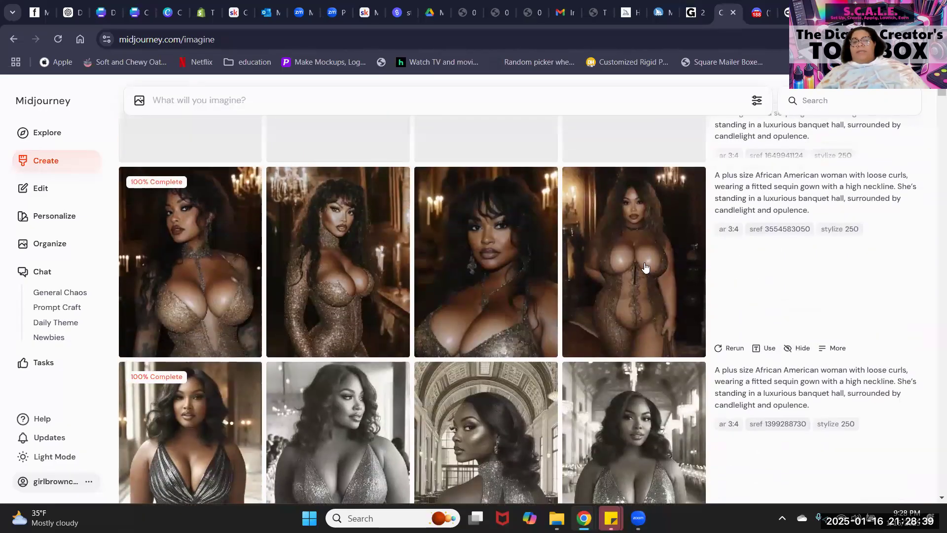
Examine the new sequin gown sets and the random style code used for each.
{"action": "mouse_move", "coordinate": [680, 282]}
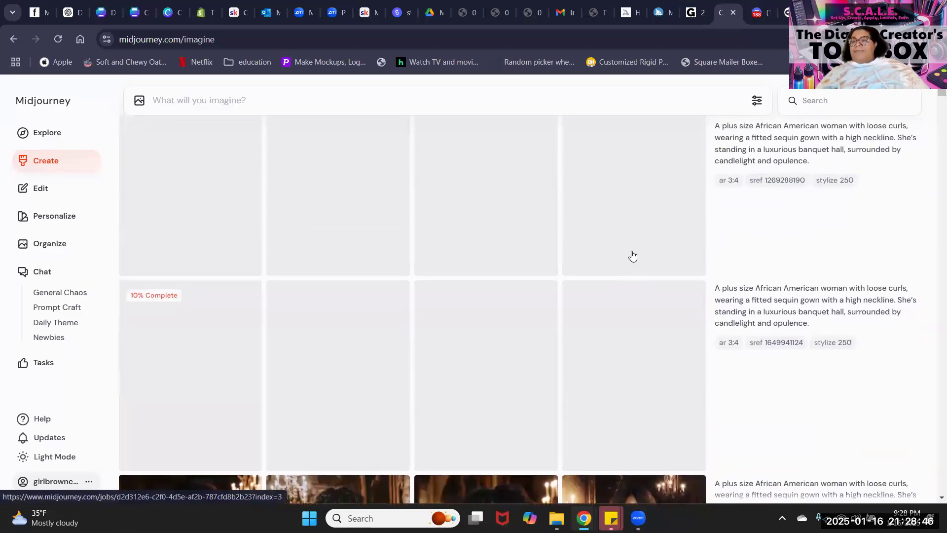
{"action": "scroll", "coordinate": [633, 256], "scroll_direction": "down", "scroll_amount": 10}
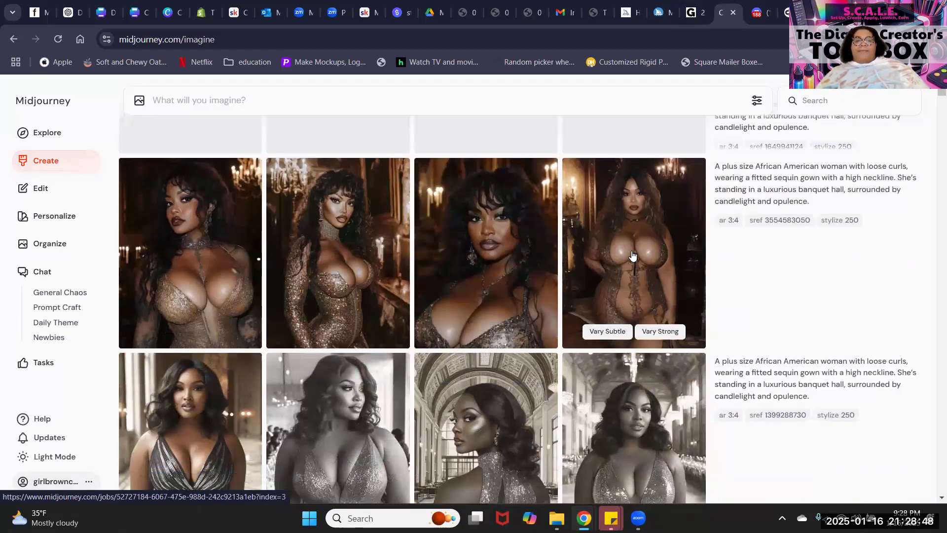
{"action": "scroll", "coordinate": [632, 255], "scroll_direction": "down", "scroll_amount": 12}
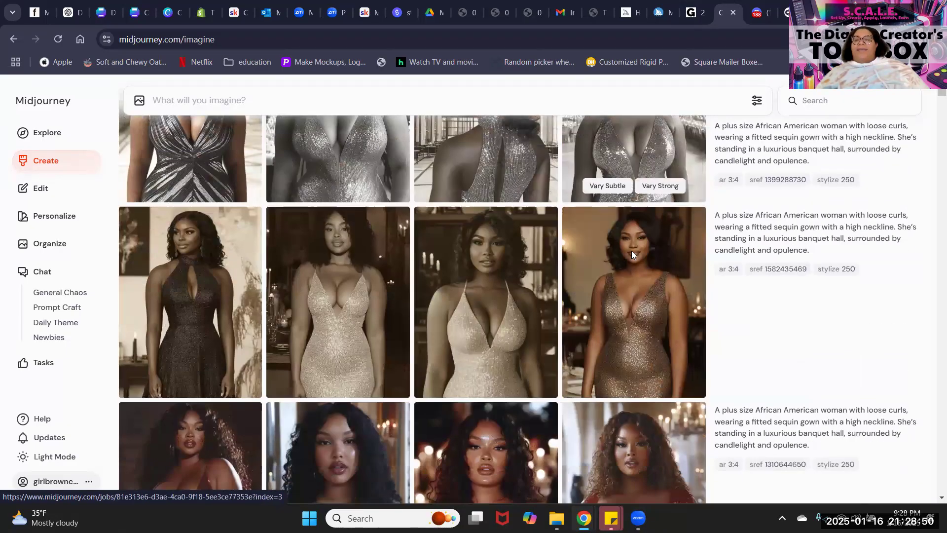
{"action": "scroll", "coordinate": [633, 255], "scroll_direction": "down", "scroll_amount": 3}
{"action": "scroll", "coordinate": [633, 255], "scroll_direction": "down", "scroll_amount": 5}
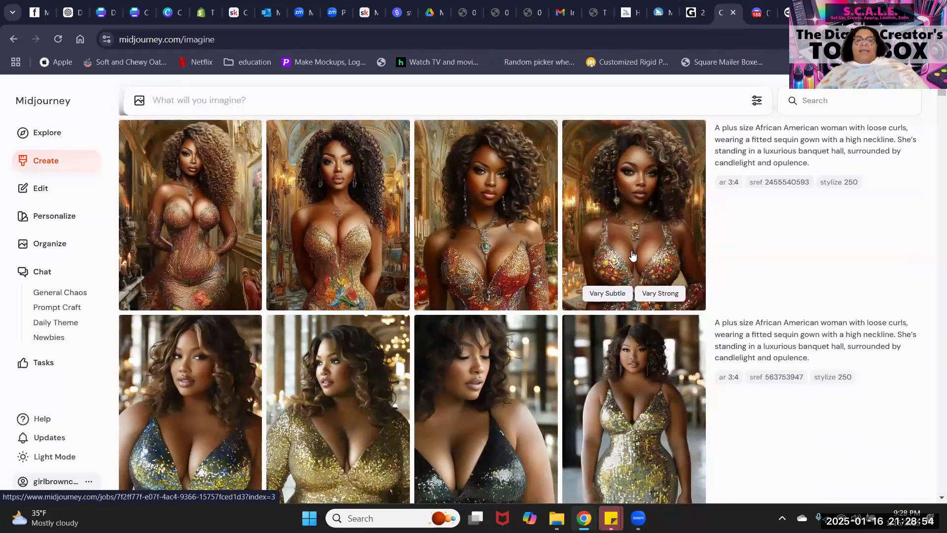
{"action": "scroll", "coordinate": [632, 254], "scroll_direction": "up", "scroll_amount": 5}
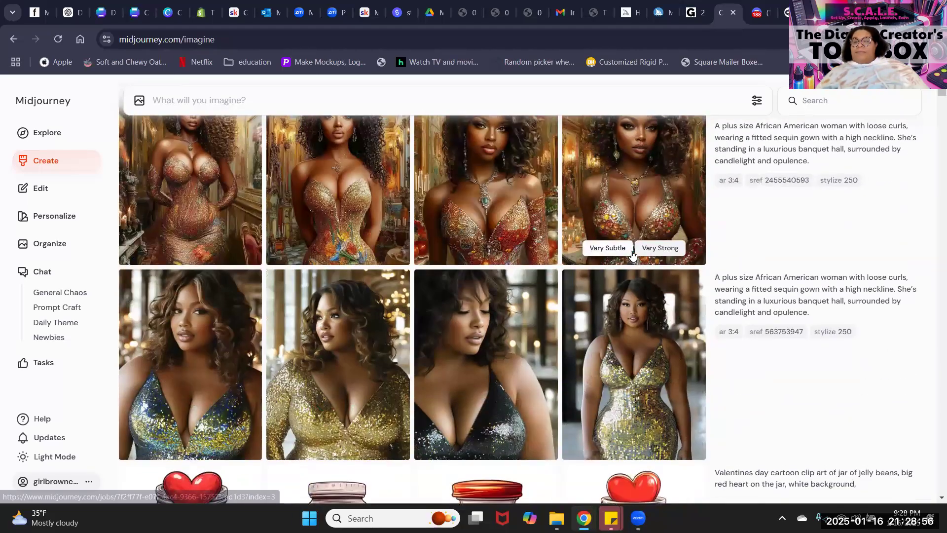
{"action": "left_click", "coordinate": [635, 355]}
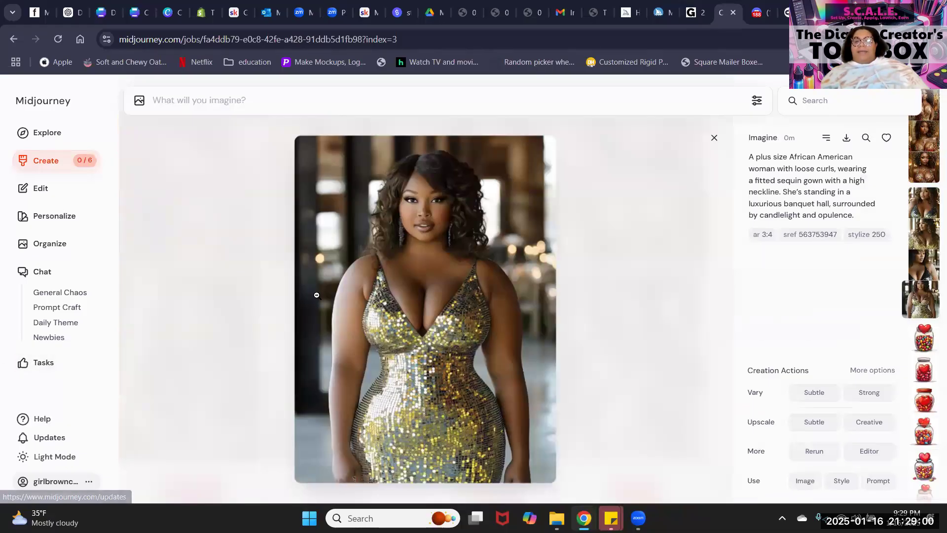
{"action": "scroll", "coordinate": [649, 294], "scroll_direction": "up", "scroll_amount": 3}
{"action": "scroll", "coordinate": [649, 294], "scroll_direction": "up", "scroll_amount": 1}
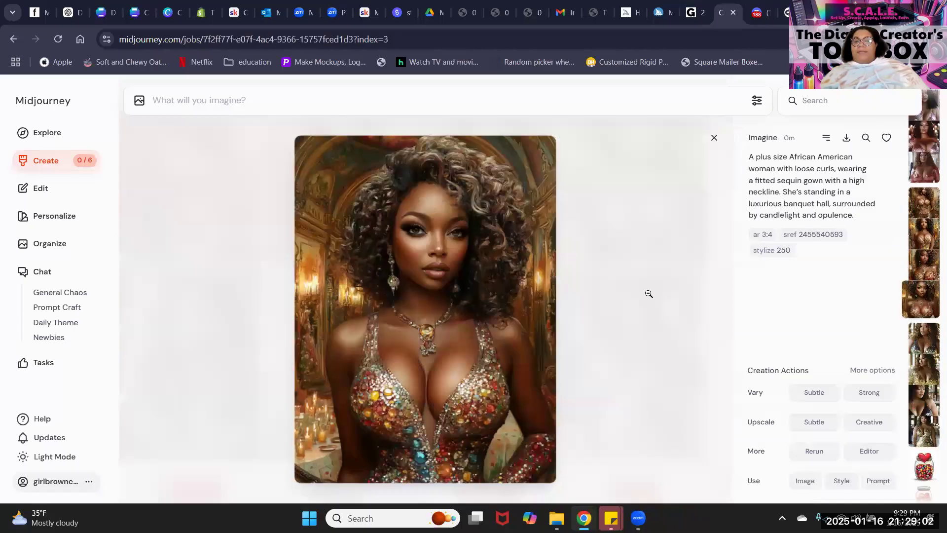
{"action": "scroll", "coordinate": [650, 293], "scroll_direction": "up", "scroll_amount": 3}
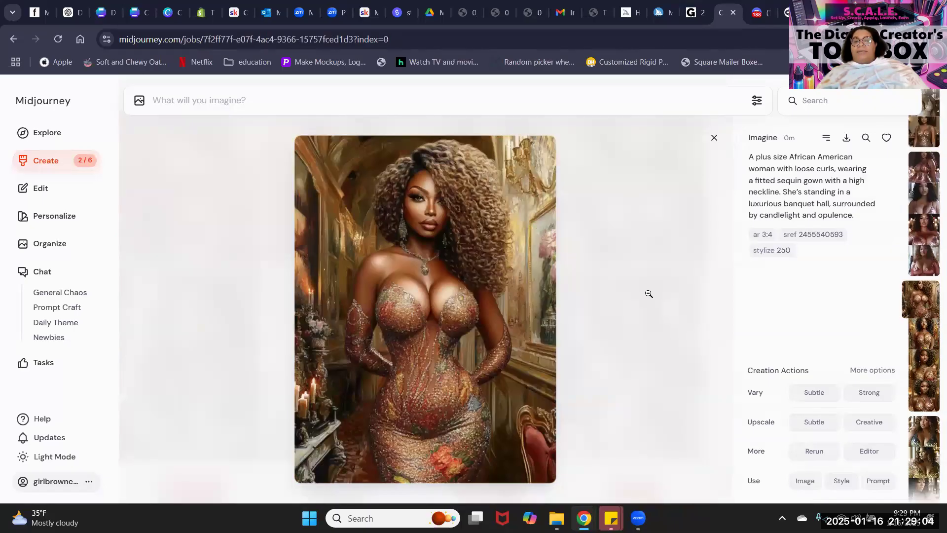
{"action": "scroll", "coordinate": [649, 294], "scroll_direction": "up", "scroll_amount": 1}
{"action": "scroll", "coordinate": [649, 294], "scroll_direction": "up", "scroll_amount": 2}
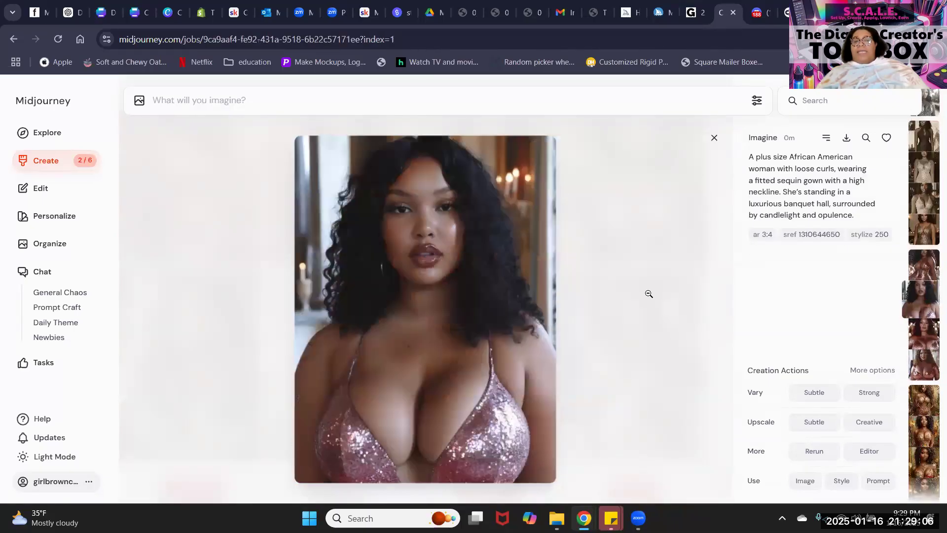
{"action": "scroll", "coordinate": [649, 294], "scroll_direction": "up", "scroll_amount": 1}
{"action": "scroll", "coordinate": [649, 294], "scroll_direction": "up", "scroll_amount": 3}
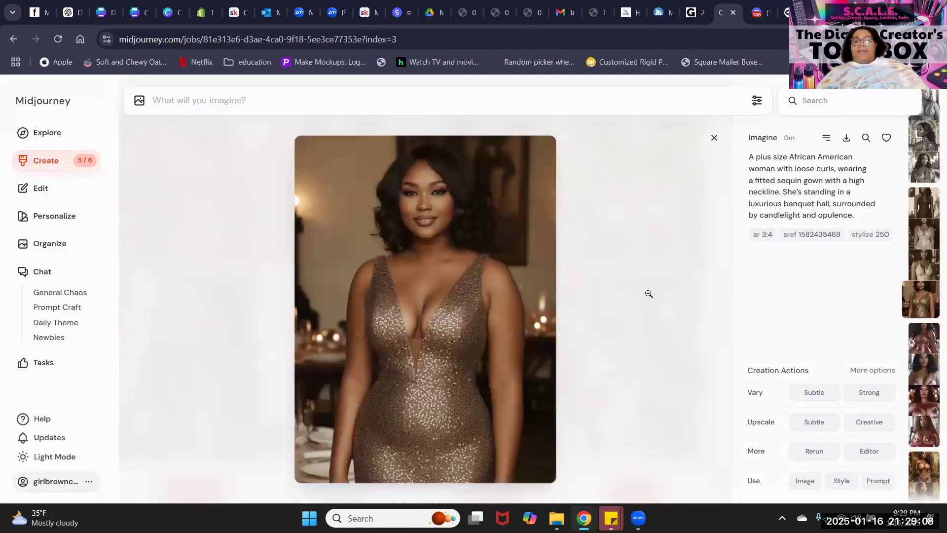
{"action": "scroll", "coordinate": [649, 294], "scroll_direction": "up", "scroll_amount": 1}
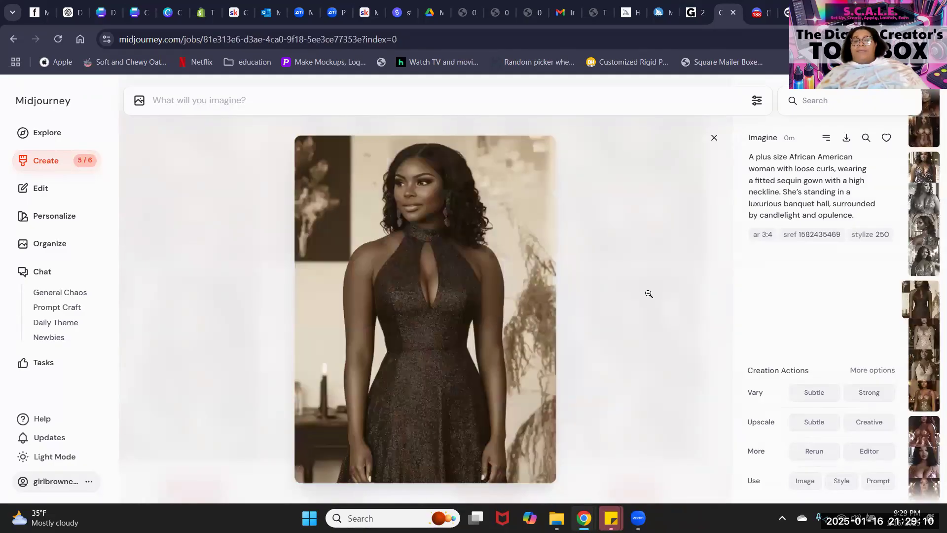
{"action": "scroll", "coordinate": [649, 294], "scroll_direction": "up", "scroll_amount": 2}
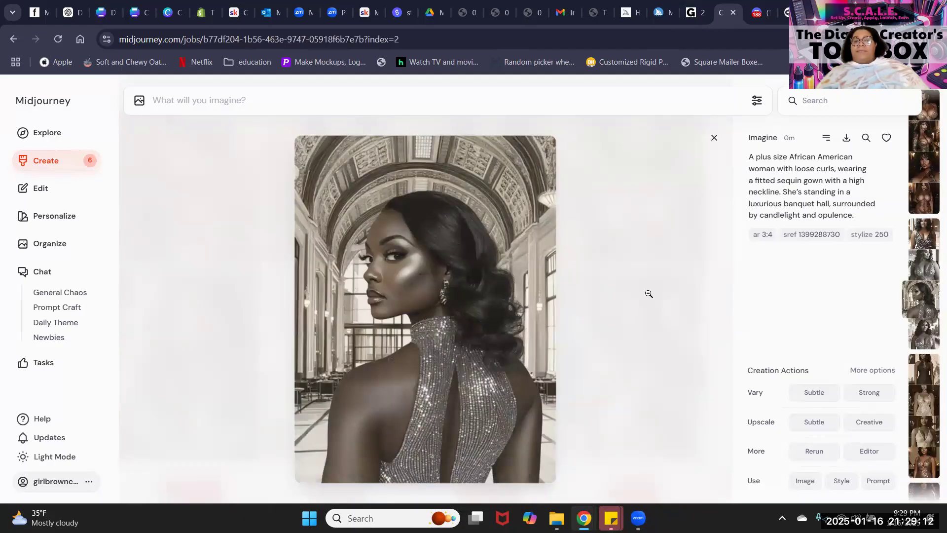
{"action": "scroll", "coordinate": [649, 294], "scroll_direction": "up", "scroll_amount": 2}
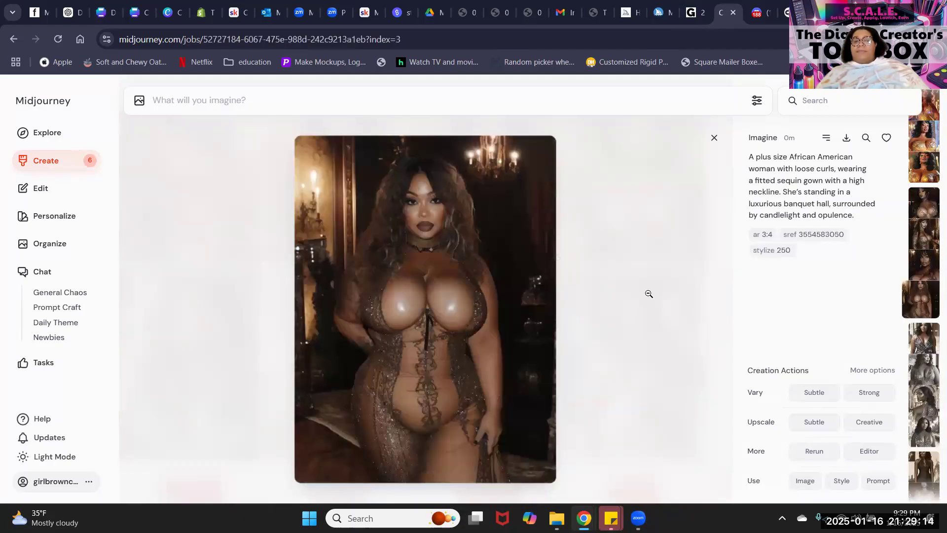
{"action": "scroll", "coordinate": [649, 294], "scroll_direction": "up", "scroll_amount": 2}
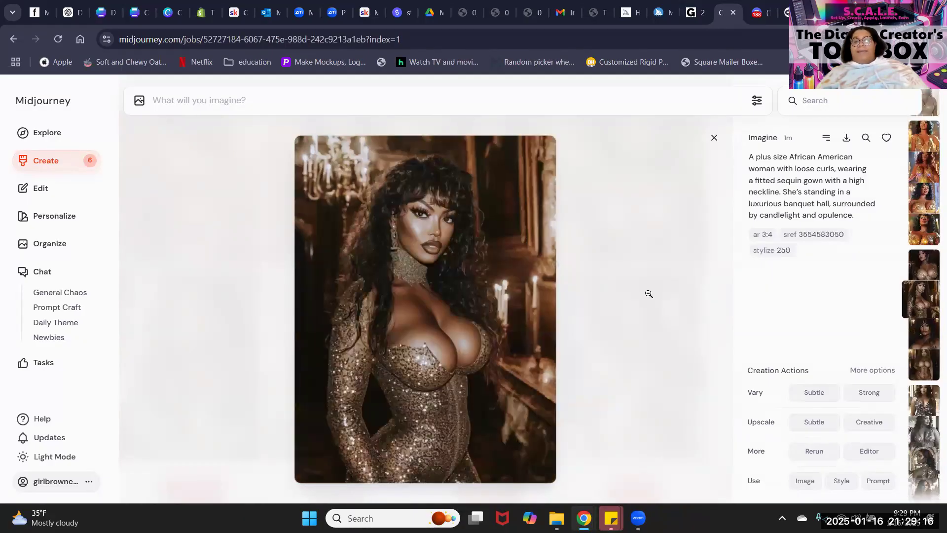
{"action": "scroll", "coordinate": [649, 294], "scroll_direction": "up", "scroll_amount": 4}
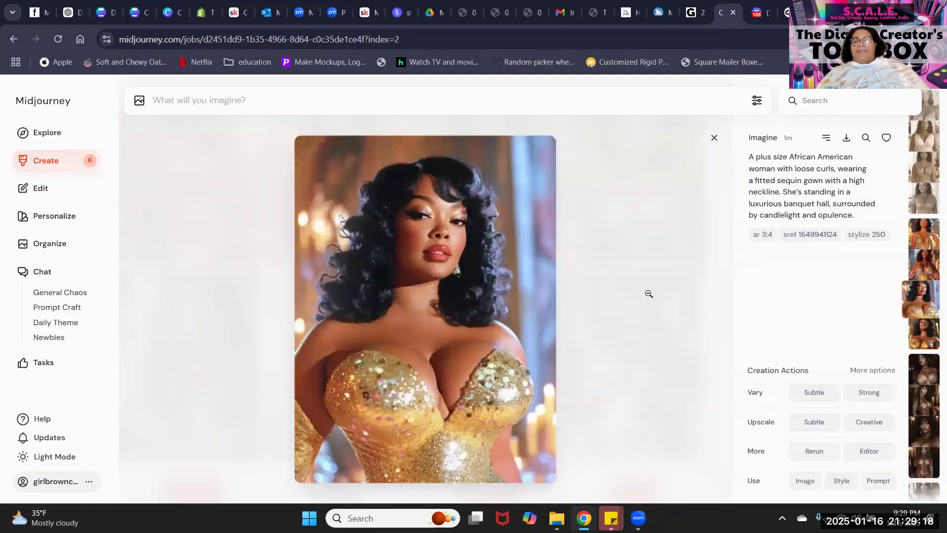
{"action": "scroll", "coordinate": [649, 294], "scroll_direction": "up", "scroll_amount": 2}
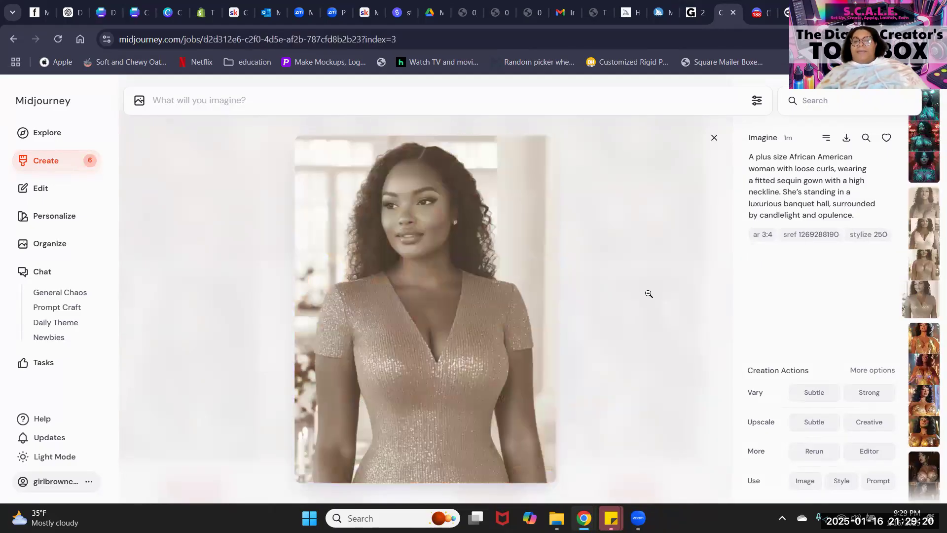
{"action": "scroll", "coordinate": [649, 294], "scroll_direction": "up", "scroll_amount": 4}
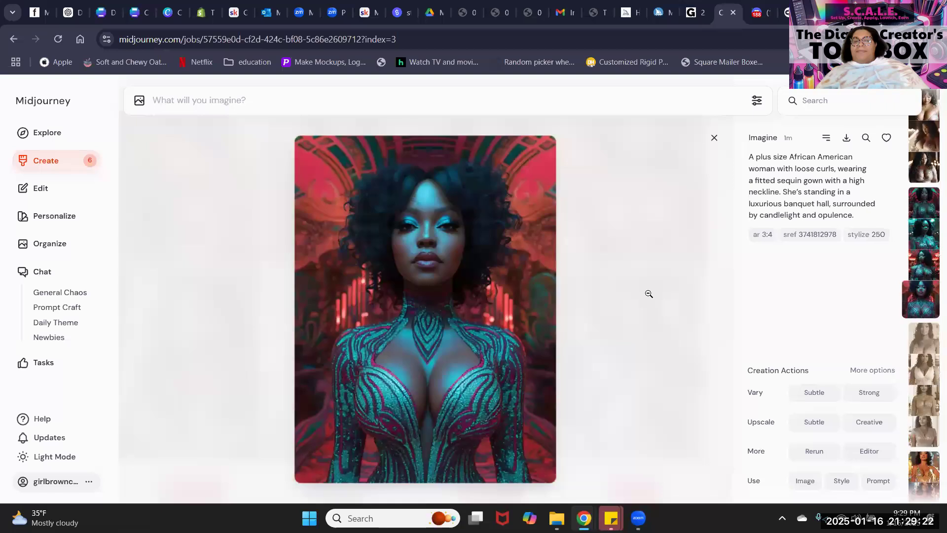
{"action": "scroll", "coordinate": [649, 294], "scroll_direction": "up", "scroll_amount": 1}
{"action": "scroll", "coordinate": [649, 294], "scroll_direction": "up", "scroll_amount": 1}
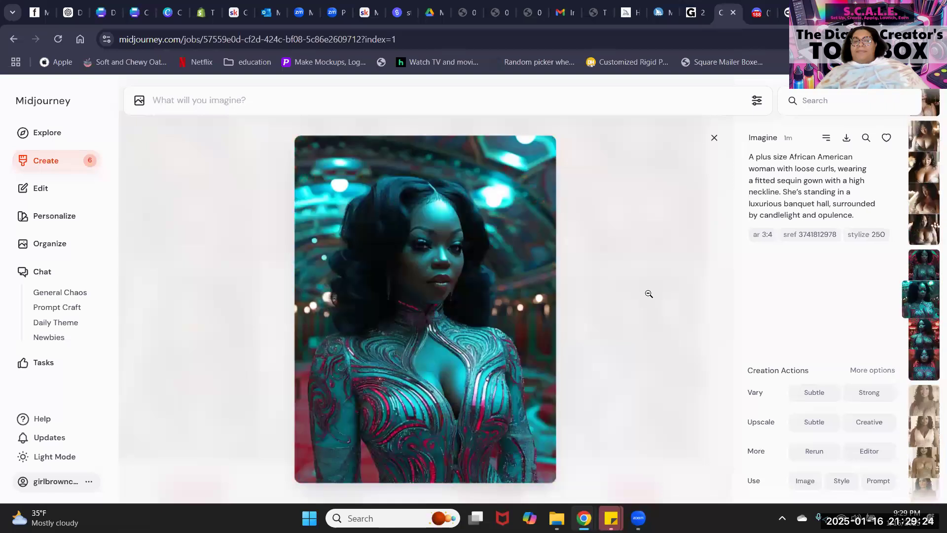
{"action": "scroll", "coordinate": [649, 294], "scroll_direction": "up", "scroll_amount": 5}
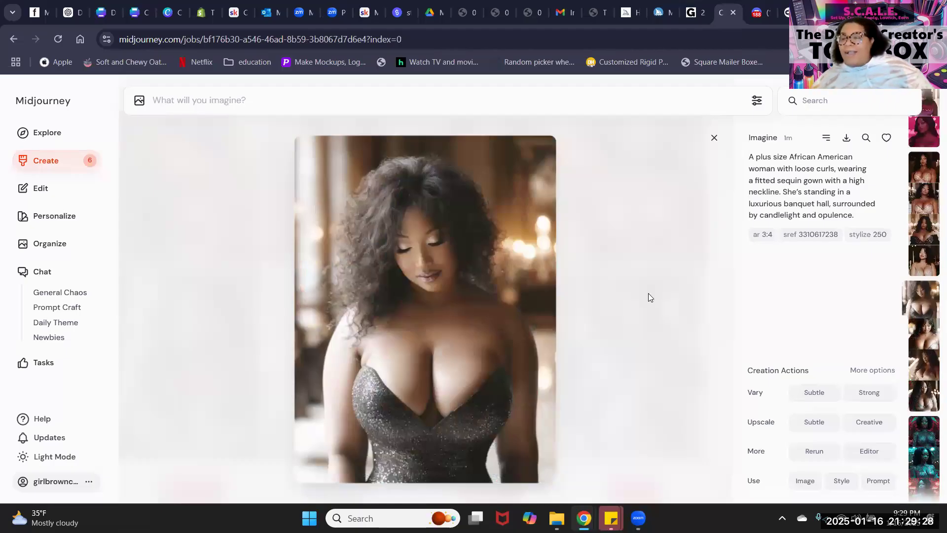
{"action": "scroll", "coordinate": [651, 308], "scroll_direction": "up", "scroll_amount": 3}
{"action": "scroll", "coordinate": [652, 306], "scroll_direction": "up", "scroll_amount": 1}
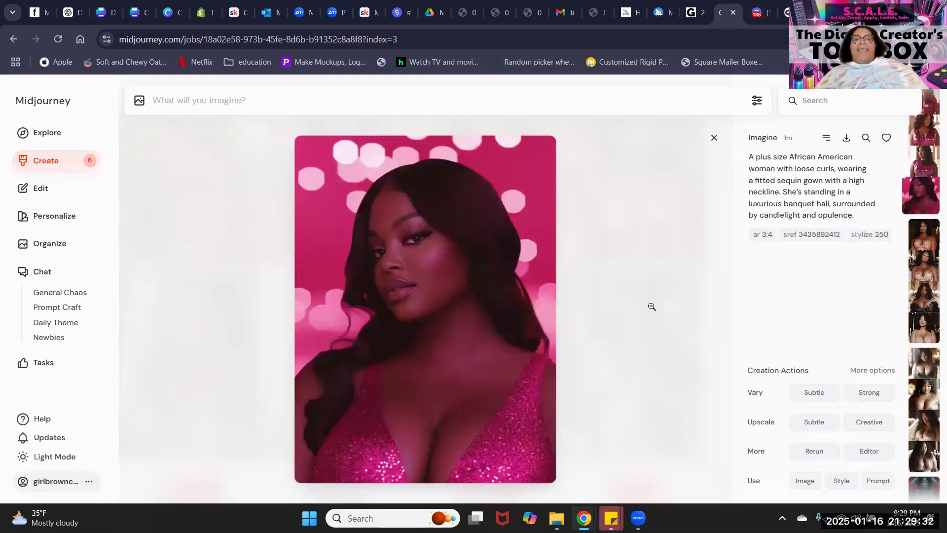
{"action": "scroll", "coordinate": [651, 306], "scroll_direction": "up", "scroll_amount": 2}
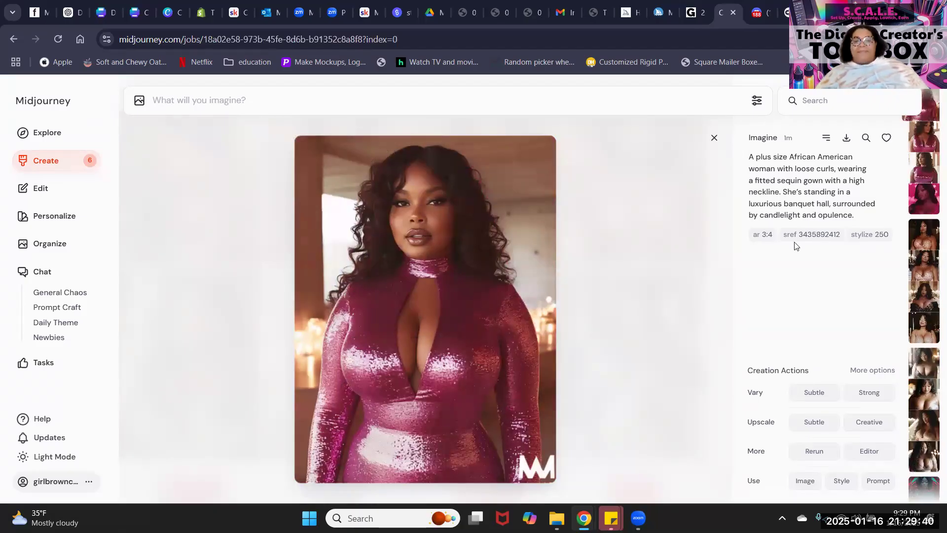
{"action": "scroll", "coordinate": [795, 246], "scroll_direction": "down", "scroll_amount": 1}
{"action": "scroll", "coordinate": [795, 246], "scroll_direction": "down", "scroll_amount": 1}
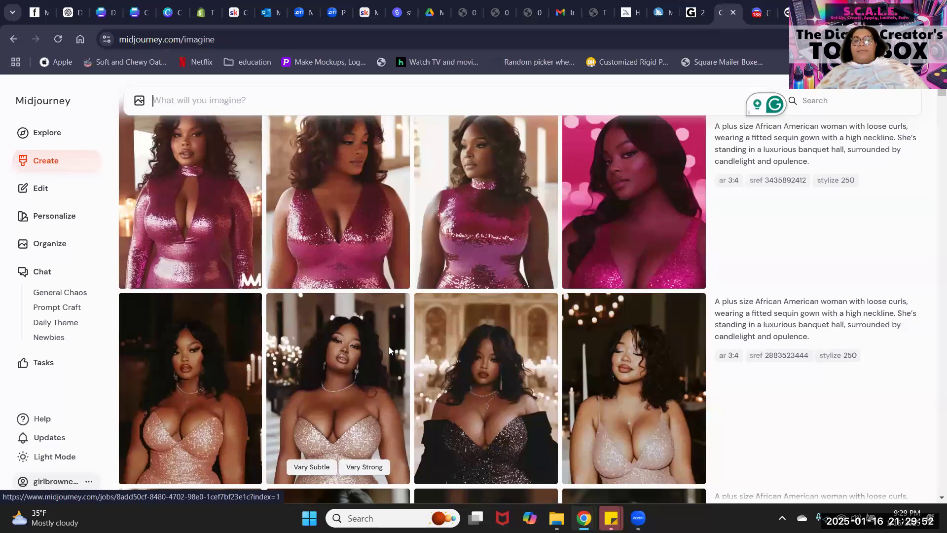
Look back through the earlier generations in the creation feed, past the cheerleader, puppy and wedding couple sets to the galaxy-hair portraits.
{"action": "scroll", "coordinate": [407, 340], "scroll_direction": "down", "scroll_amount": 10}
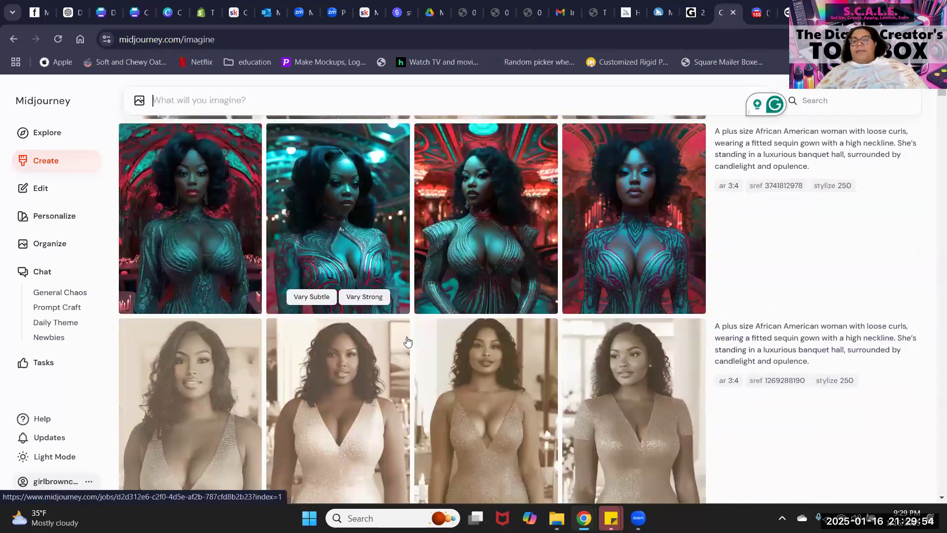
{"action": "scroll", "coordinate": [407, 341], "scroll_direction": "down", "scroll_amount": 15}
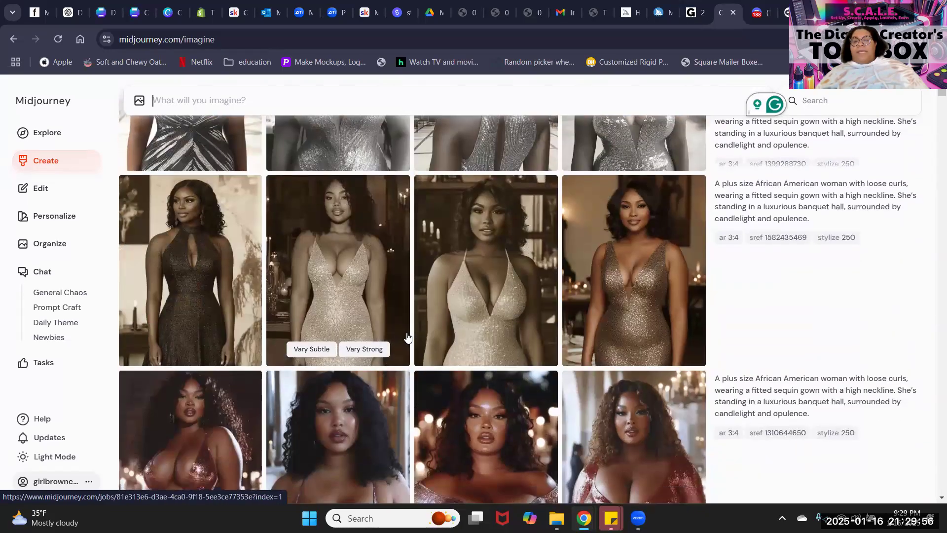
{"action": "scroll", "coordinate": [407, 338], "scroll_direction": "down", "scroll_amount": 15}
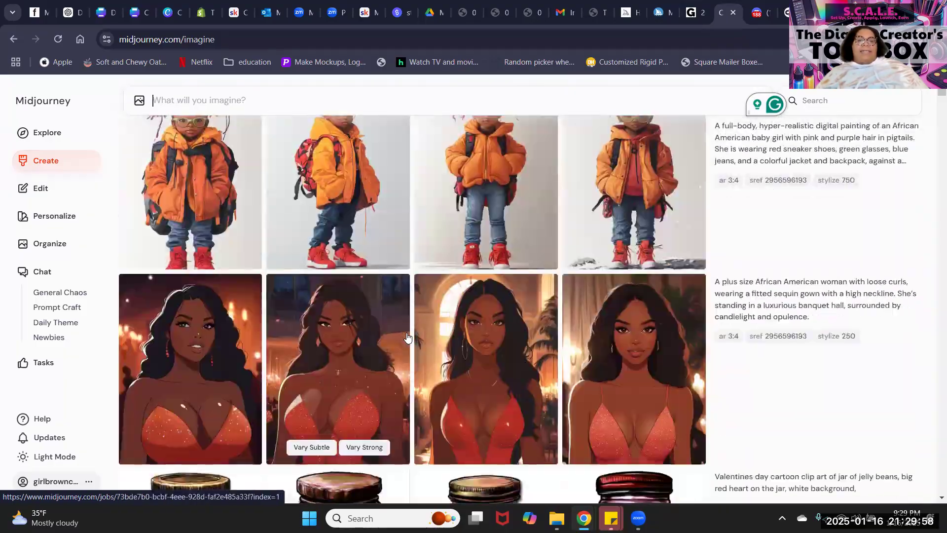
{"action": "scroll", "coordinate": [406, 337], "scroll_direction": "down", "scroll_amount": 15}
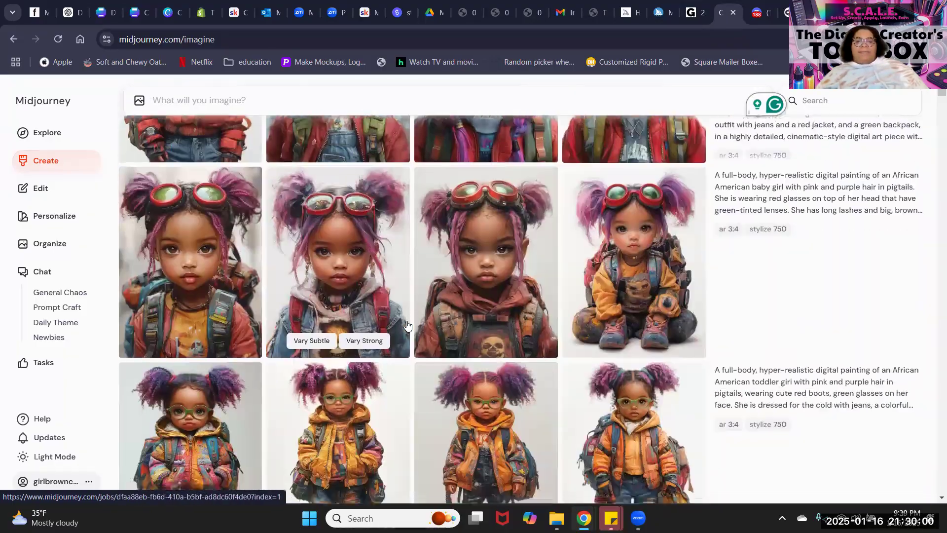
{"action": "scroll", "coordinate": [407, 326], "scroll_direction": "down", "scroll_amount": 15}
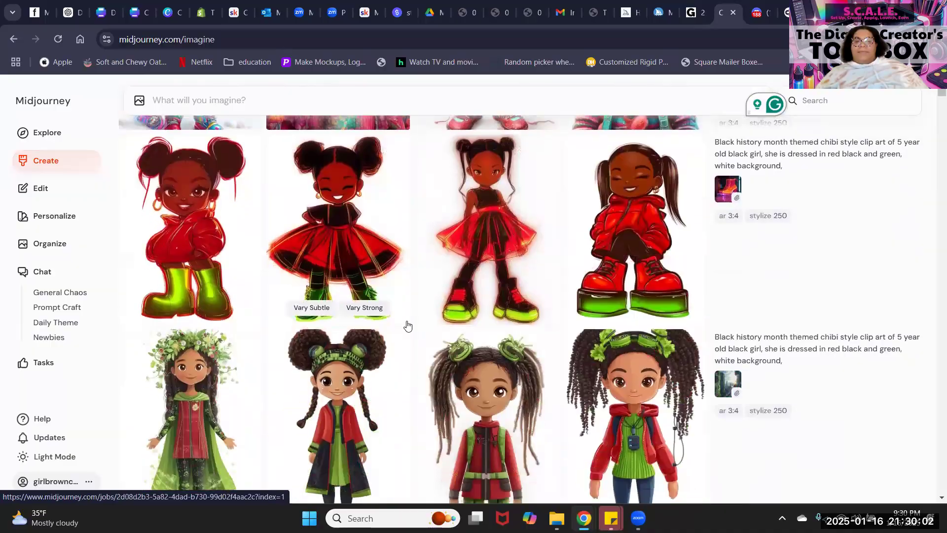
{"action": "scroll", "coordinate": [407, 326], "scroll_direction": "down", "scroll_amount": 10}
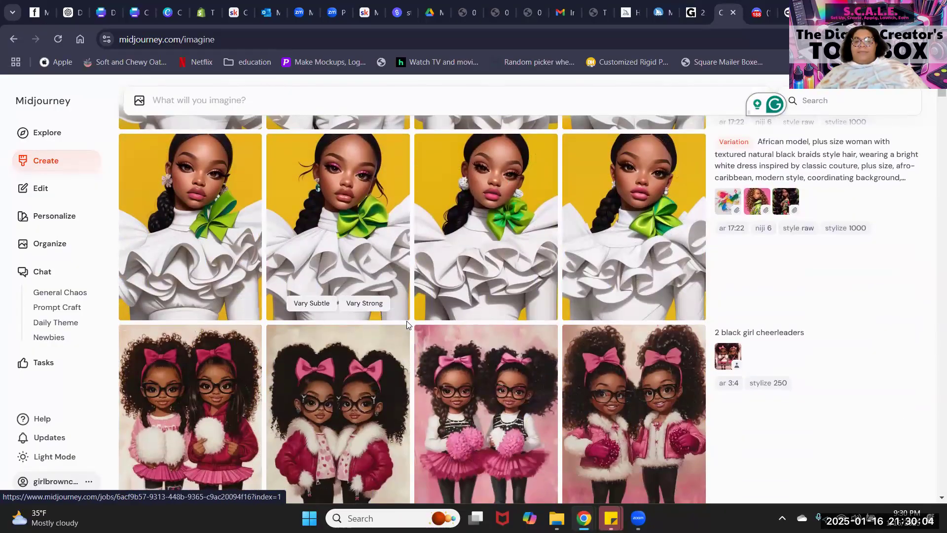
{"action": "scroll", "coordinate": [407, 326], "scroll_direction": "down", "scroll_amount": 8}
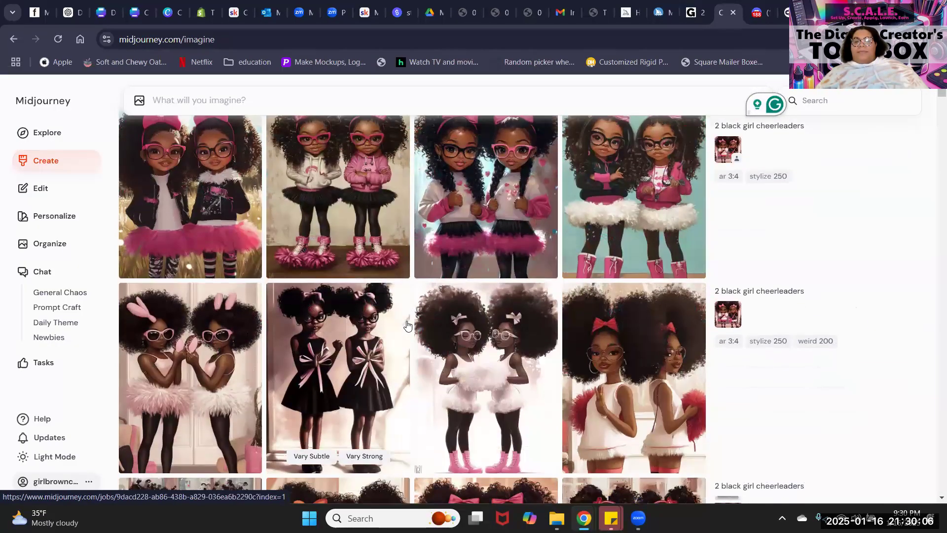
{"action": "scroll", "coordinate": [406, 326], "scroll_direction": "down", "scroll_amount": 8}
{"action": "scroll", "coordinate": [407, 325], "scroll_direction": "up", "scroll_amount": 4}
{"action": "scroll", "coordinate": [407, 326], "scroll_direction": "down", "scroll_amount": 6}
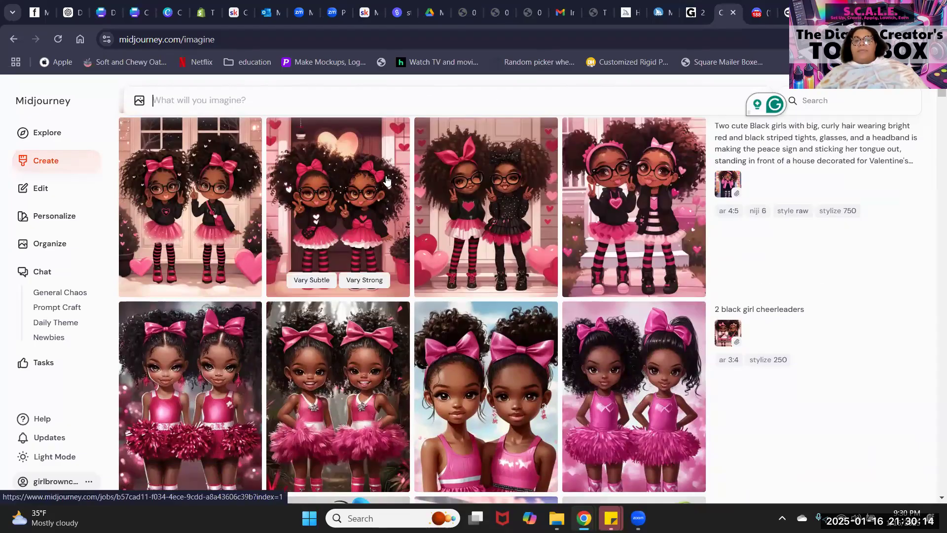
{"action": "scroll", "coordinate": [386, 181], "scroll_direction": "down", "scroll_amount": 12}
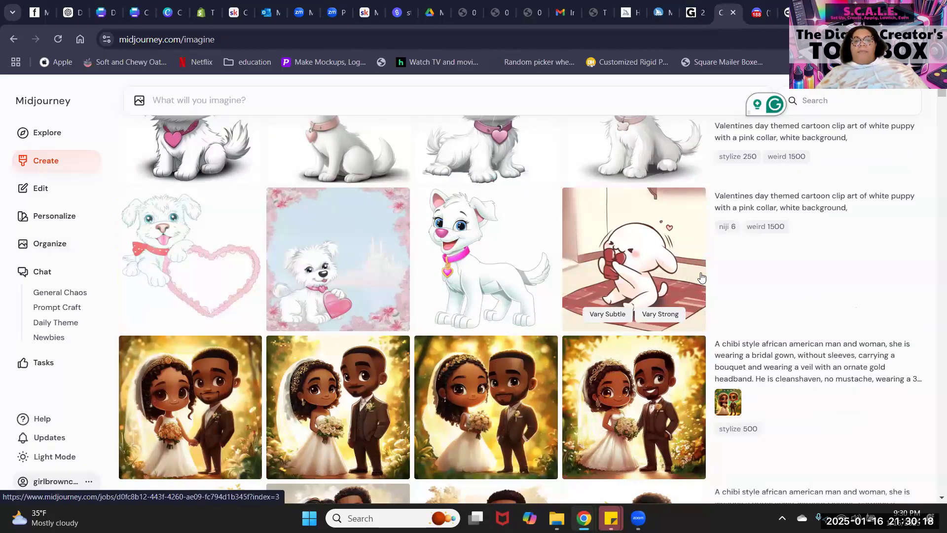
{"action": "scroll", "coordinate": [257, 245], "scroll_direction": "down", "scroll_amount": 14}
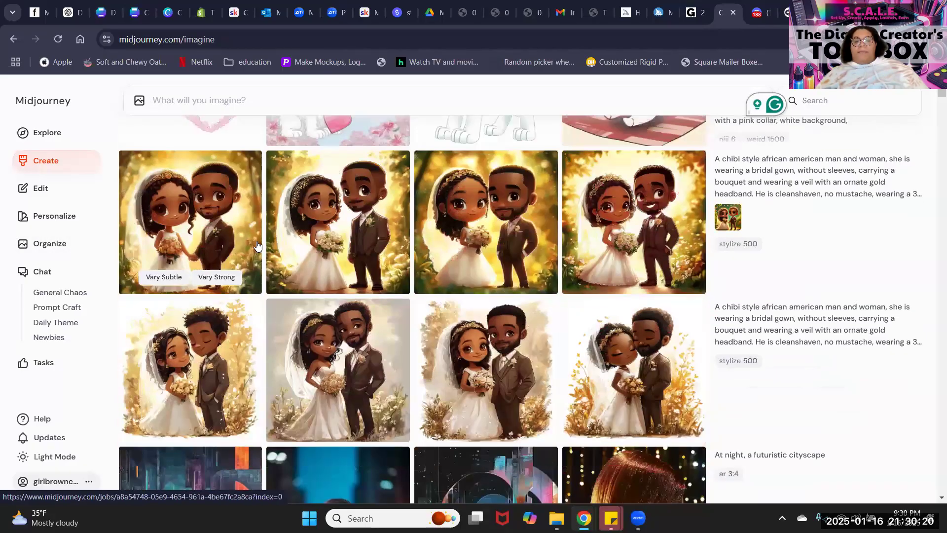
{"action": "scroll", "coordinate": [257, 245], "scroll_direction": "down", "scroll_amount": 15}
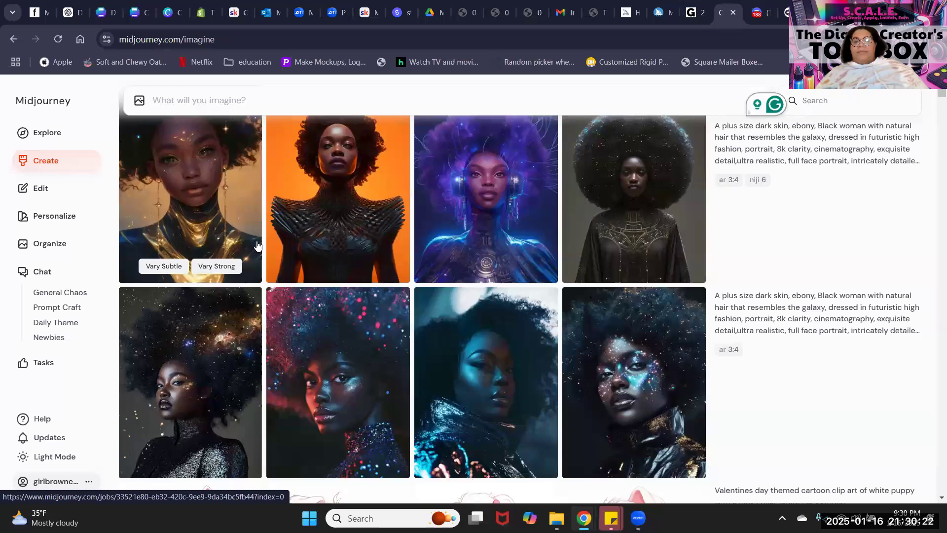
{"action": "scroll", "coordinate": [259, 245], "scroll_direction": "down", "scroll_amount": 3}
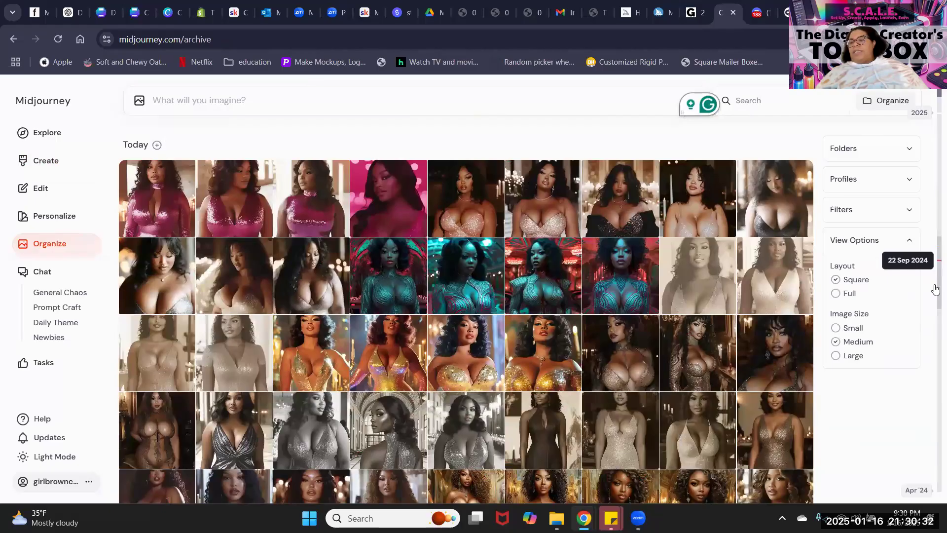
Jump back to September 2024 in the image archive and look through the older generations, from the tiger images to the girls with laptops.
{"action": "left_click", "coordinate": [935, 307]}
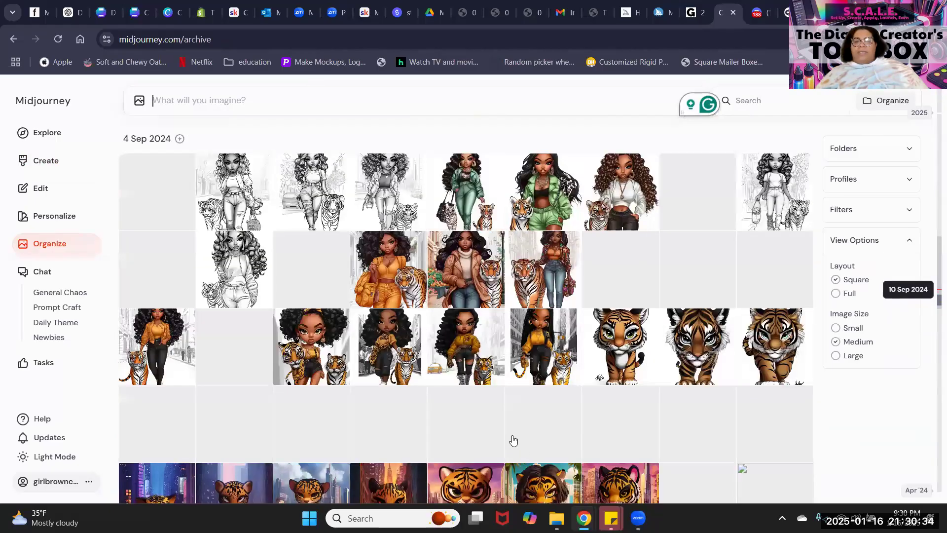
{"action": "scroll", "coordinate": [510, 434], "scroll_direction": "down", "scroll_amount": 5}
{"action": "scroll", "coordinate": [511, 431], "scroll_direction": "down", "scroll_amount": 8}
{"action": "scroll", "coordinate": [512, 430], "scroll_direction": "down", "scroll_amount": 12}
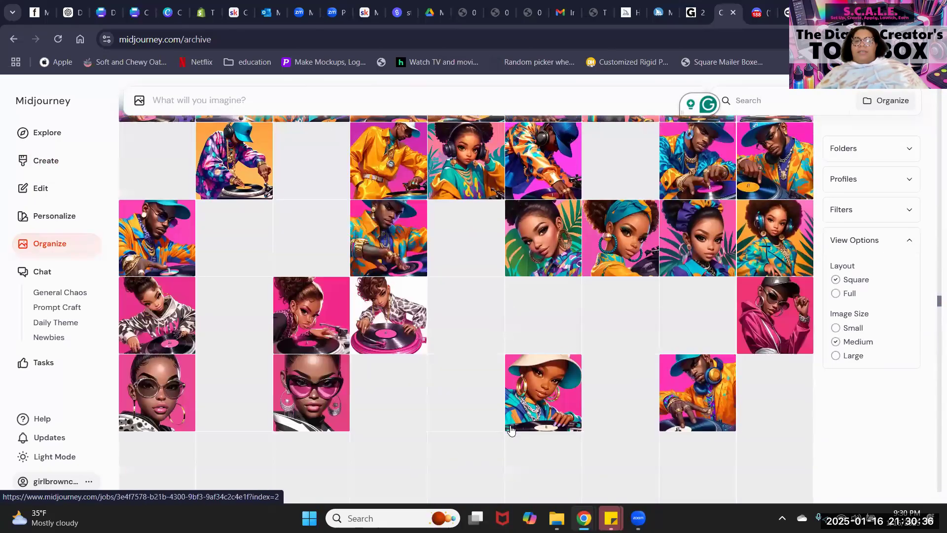
{"action": "scroll", "coordinate": [511, 431], "scroll_direction": "down", "scroll_amount": 15}
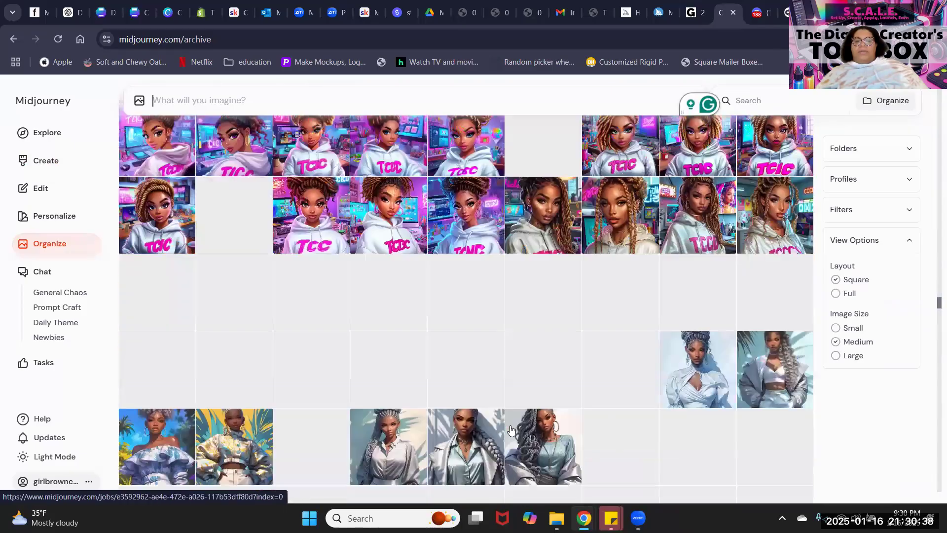
{"action": "scroll", "coordinate": [511, 431], "scroll_direction": "down", "scroll_amount": 15}
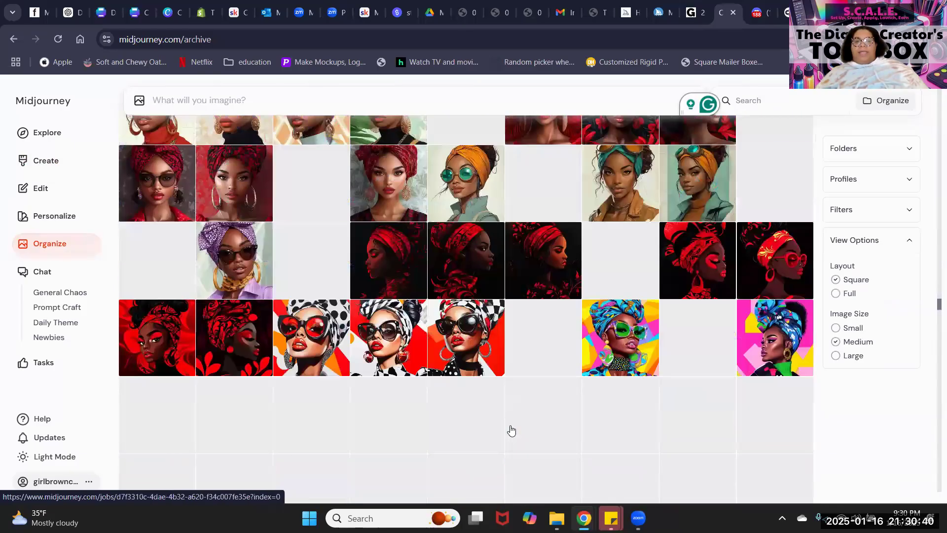
{"action": "scroll", "coordinate": [512, 430], "scroll_direction": "down", "scroll_amount": 15}
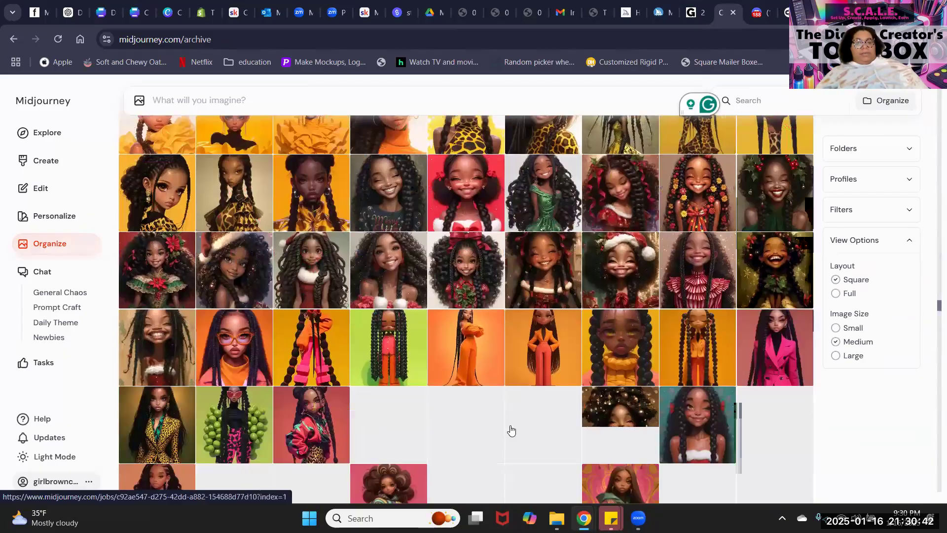
{"action": "scroll", "coordinate": [511, 430], "scroll_direction": "down", "scroll_amount": 15}
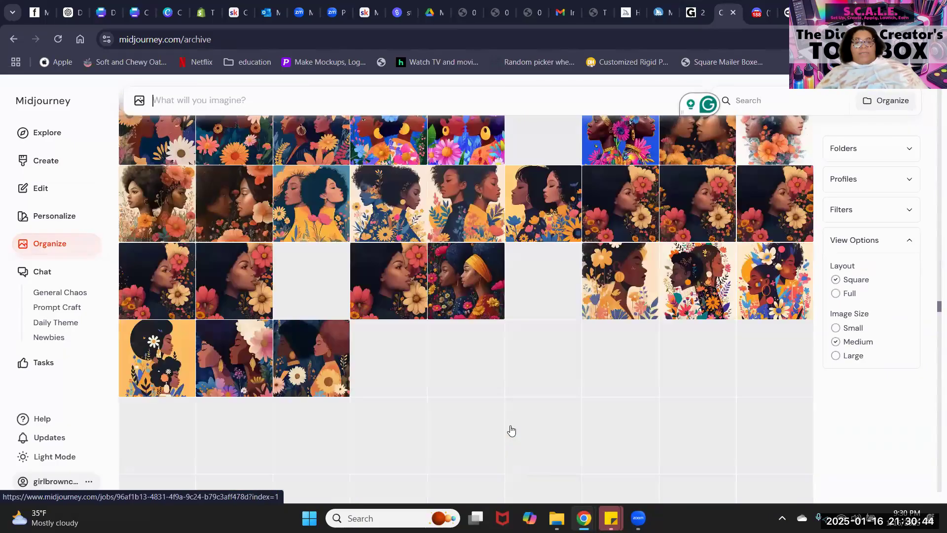
{"action": "scroll", "coordinate": [511, 431], "scroll_direction": "down", "scroll_amount": 8}
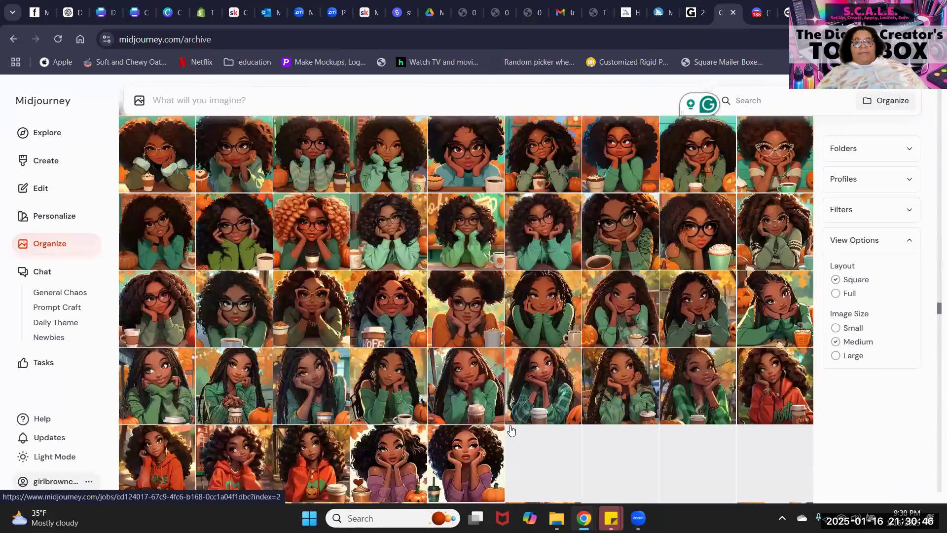
{"action": "scroll", "coordinate": [512, 431], "scroll_direction": "down", "scroll_amount": 15}
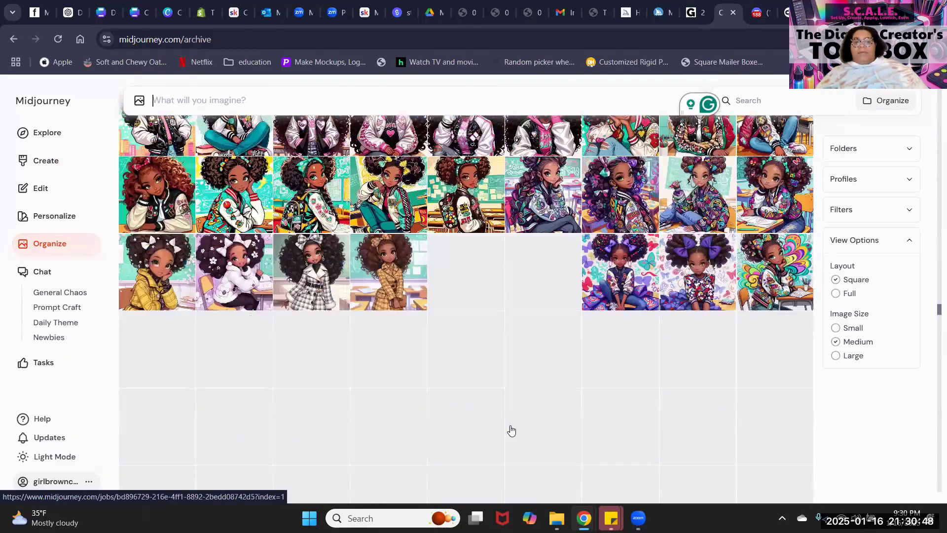
{"action": "scroll", "coordinate": [515, 428], "scroll_direction": "down", "scroll_amount": 8}
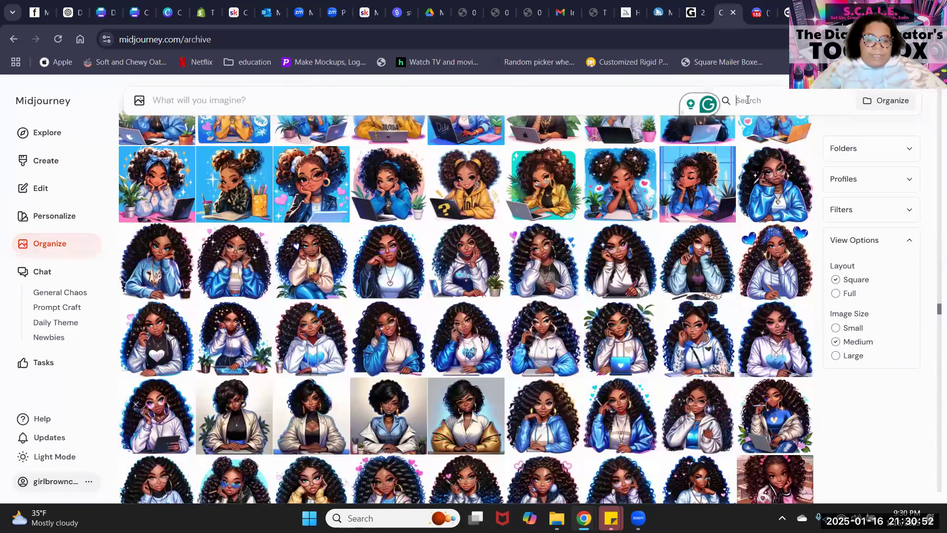
Search the archive for "red beret" and look through the matching portraits up to the newest and into the 22 Sep 2024 set.
{"action": "type", "text": "red beret"}
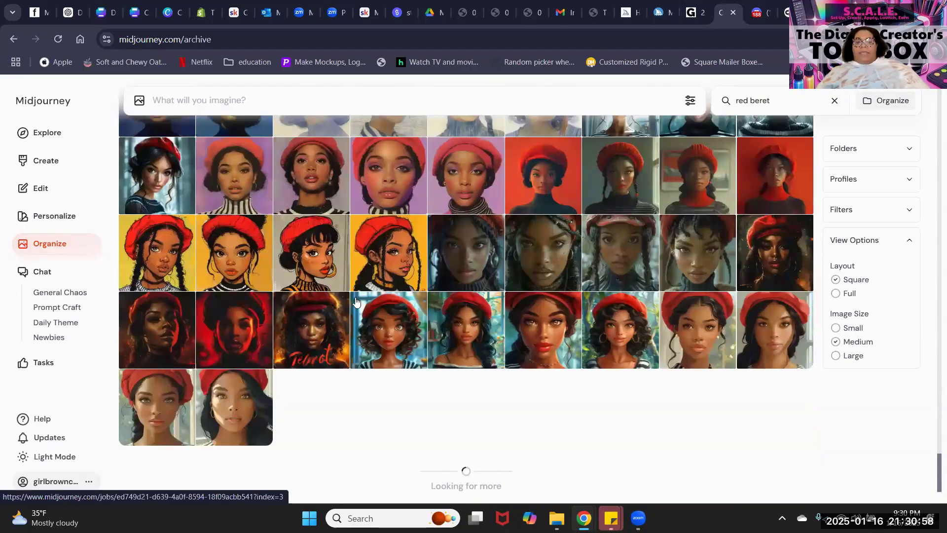
{"action": "scroll", "coordinate": [356, 295], "scroll_direction": "up", "scroll_amount": 15}
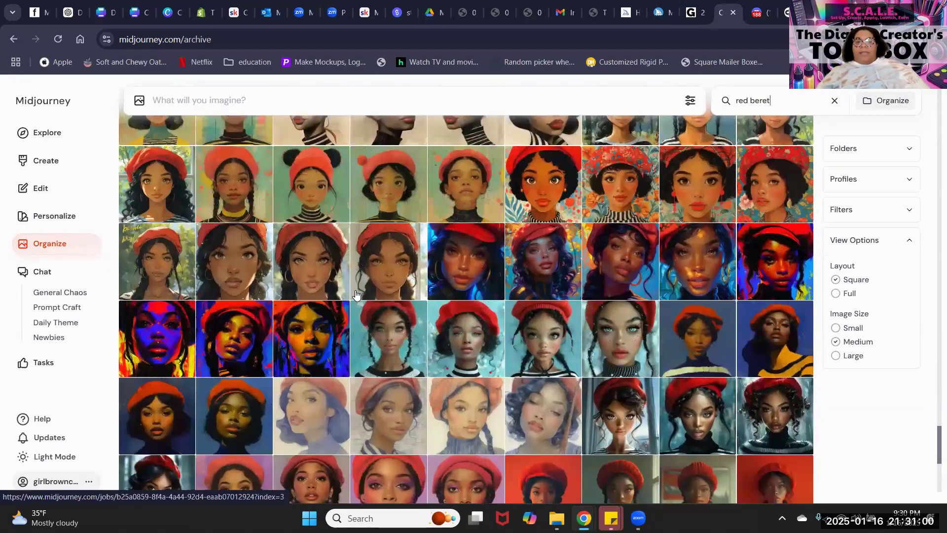
{"action": "scroll", "coordinate": [356, 295], "scroll_direction": "up", "scroll_amount": 15}
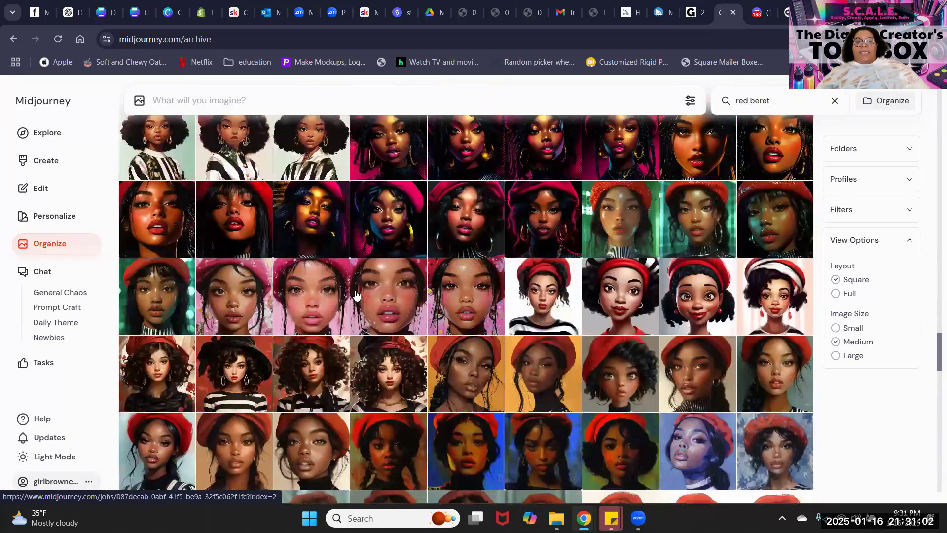
{"action": "scroll", "coordinate": [356, 295], "scroll_direction": "up", "scroll_amount": 15}
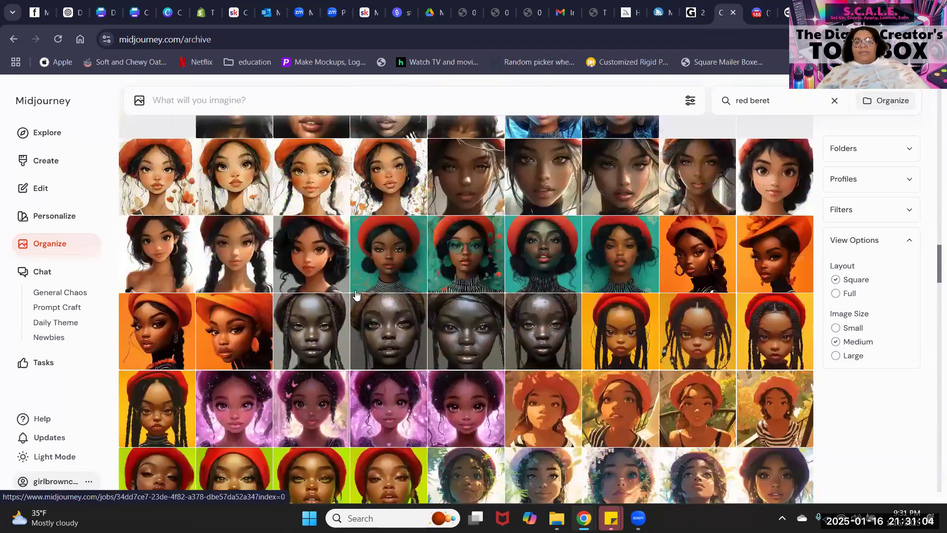
{"action": "scroll", "coordinate": [356, 294], "scroll_direction": "up", "scroll_amount": 15}
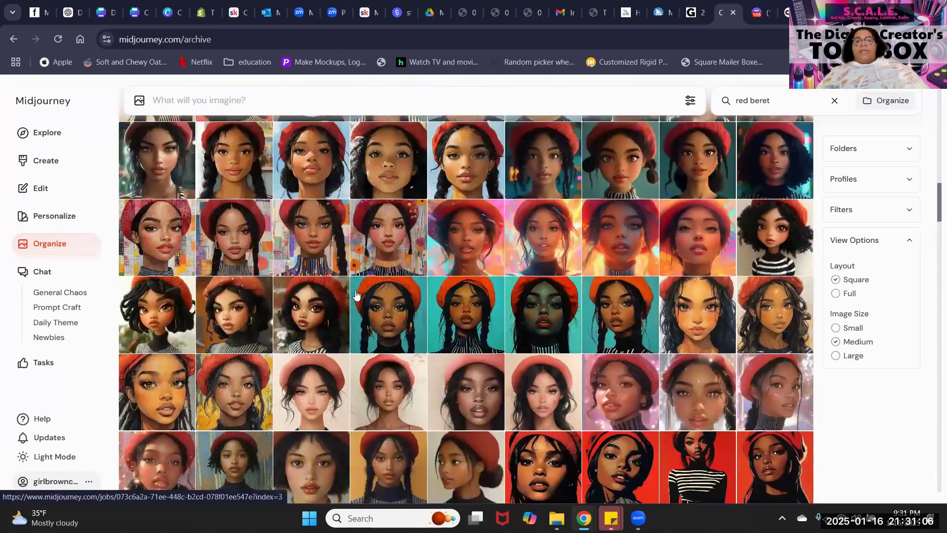
{"action": "scroll", "coordinate": [356, 295], "scroll_direction": "up", "scroll_amount": 10}
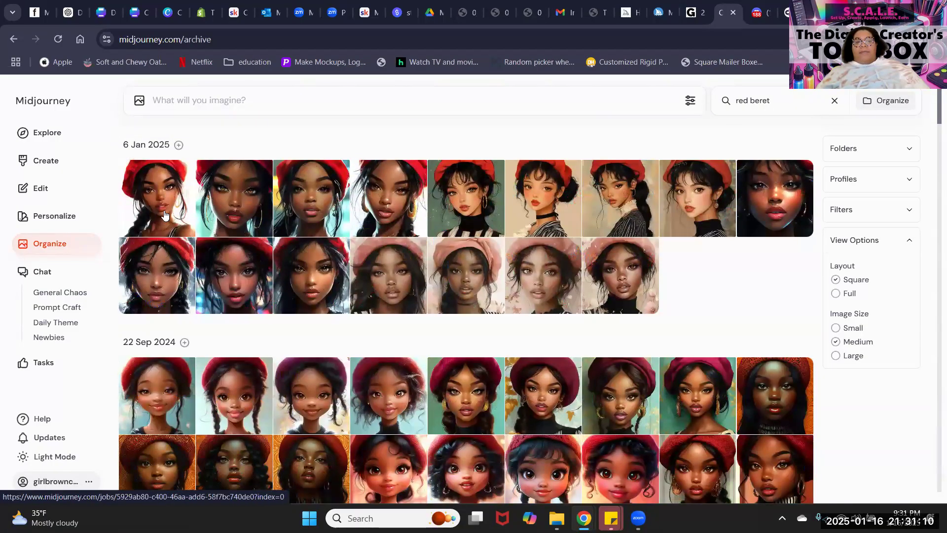
{"action": "scroll", "coordinate": [164, 215], "scroll_direction": "down", "scroll_amount": 10}
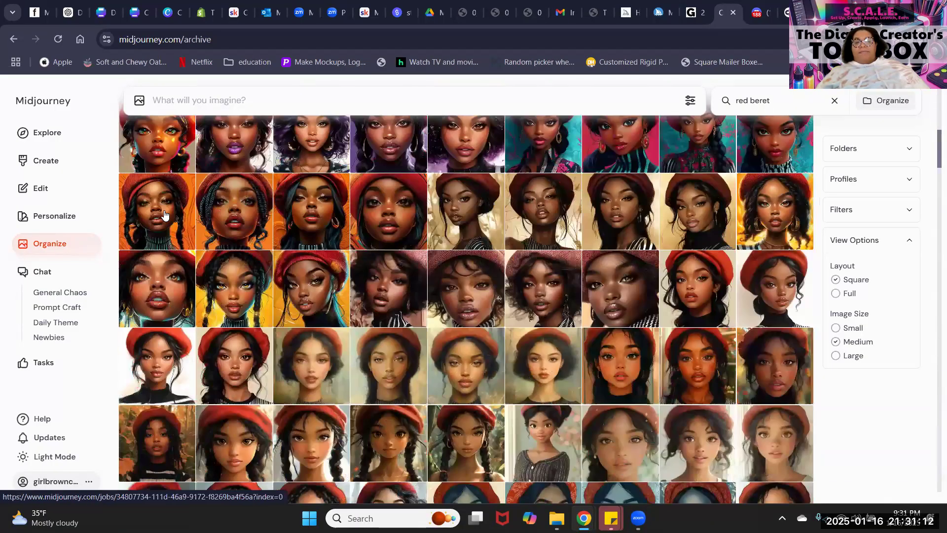
{"action": "scroll", "coordinate": [165, 214], "scroll_direction": "down", "scroll_amount": 5}
{"action": "left_click", "coordinate": [164, 214]}
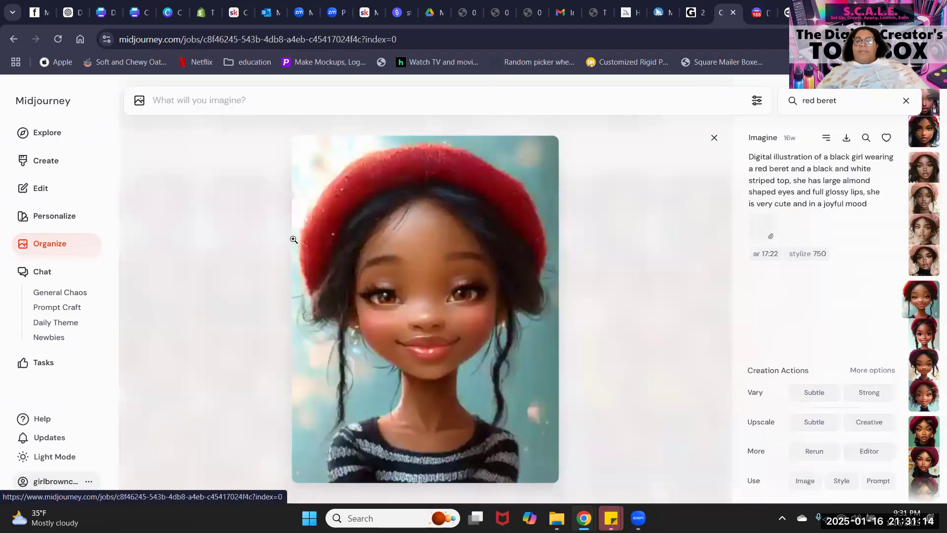
{"action": "scroll", "coordinate": [294, 240], "scroll_direction": "down", "scroll_amount": 4}
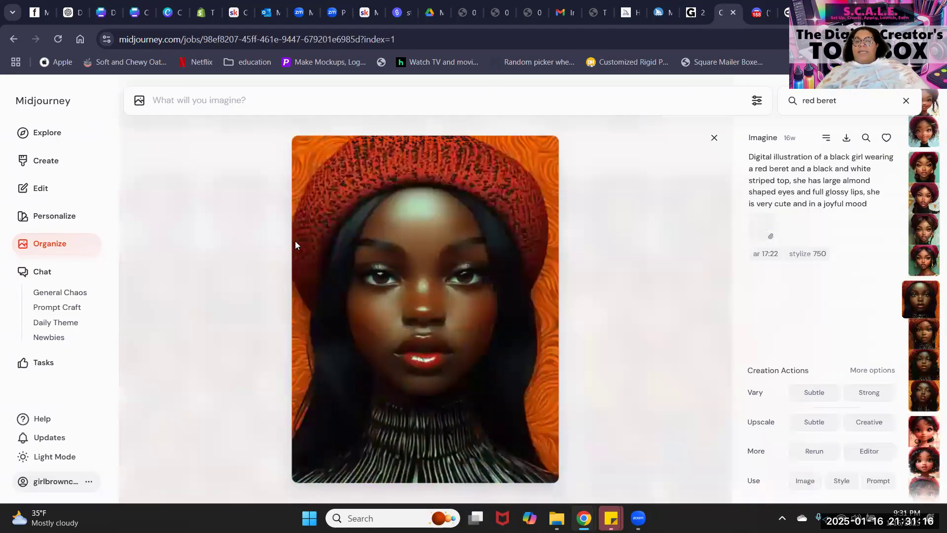
{"action": "scroll", "coordinate": [295, 239], "scroll_direction": "down", "scroll_amount": 4}
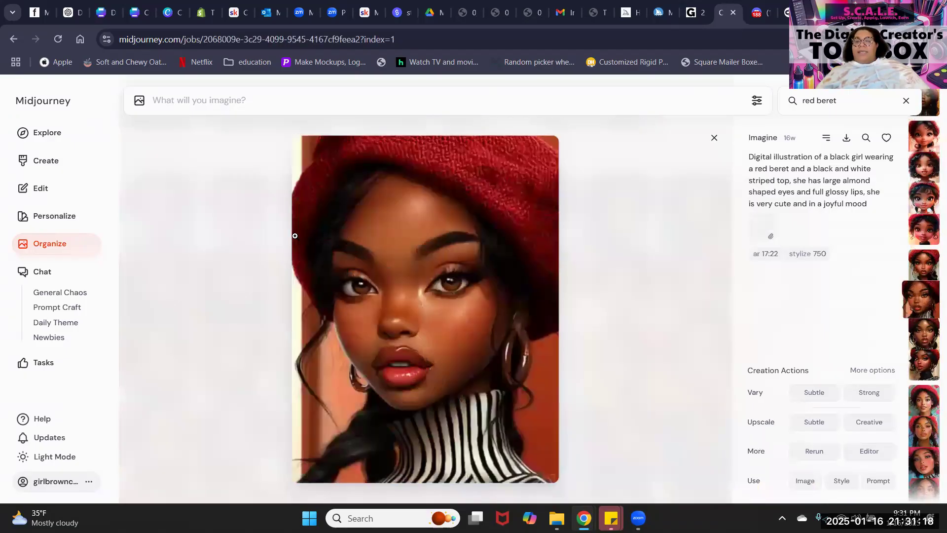
{"action": "scroll", "coordinate": [295, 236], "scroll_direction": "down", "scroll_amount": 4}
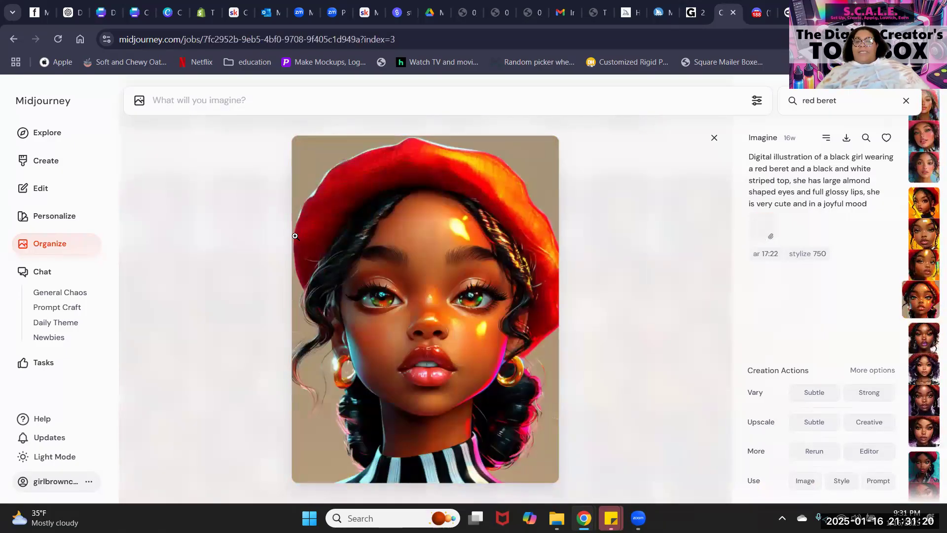
{"action": "scroll", "coordinate": [295, 236], "scroll_direction": "down", "scroll_amount": 3}
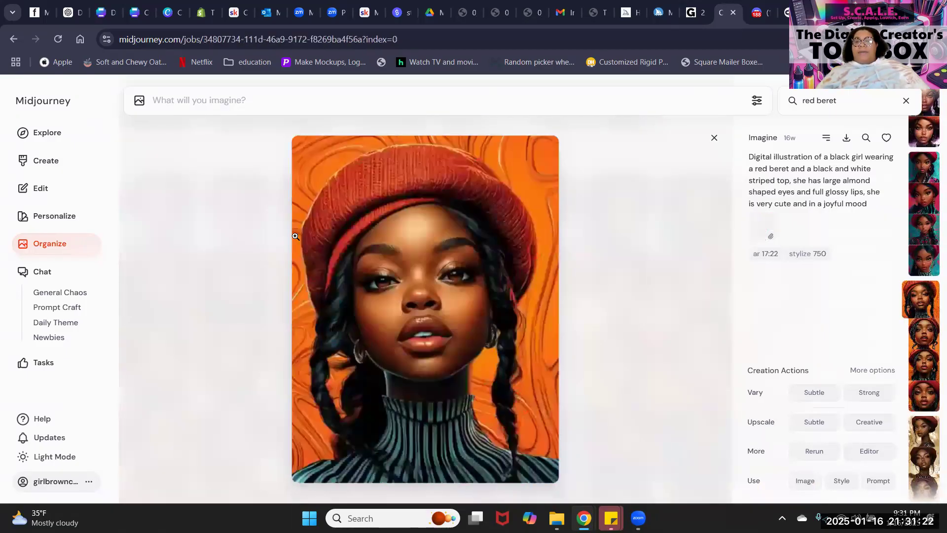
{"action": "scroll", "coordinate": [295, 236], "scroll_direction": "down", "scroll_amount": 4}
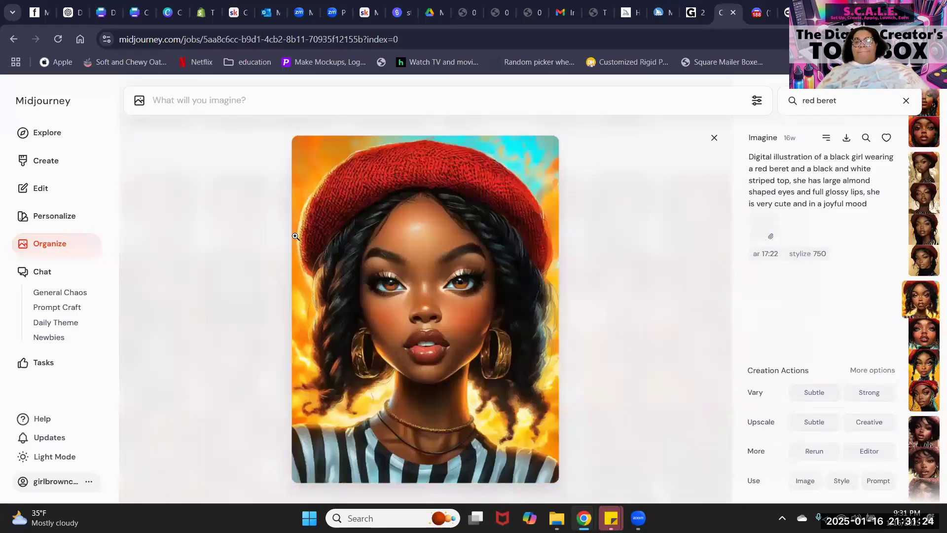
{"action": "scroll", "coordinate": [295, 236], "scroll_direction": "down", "scroll_amount": 4}
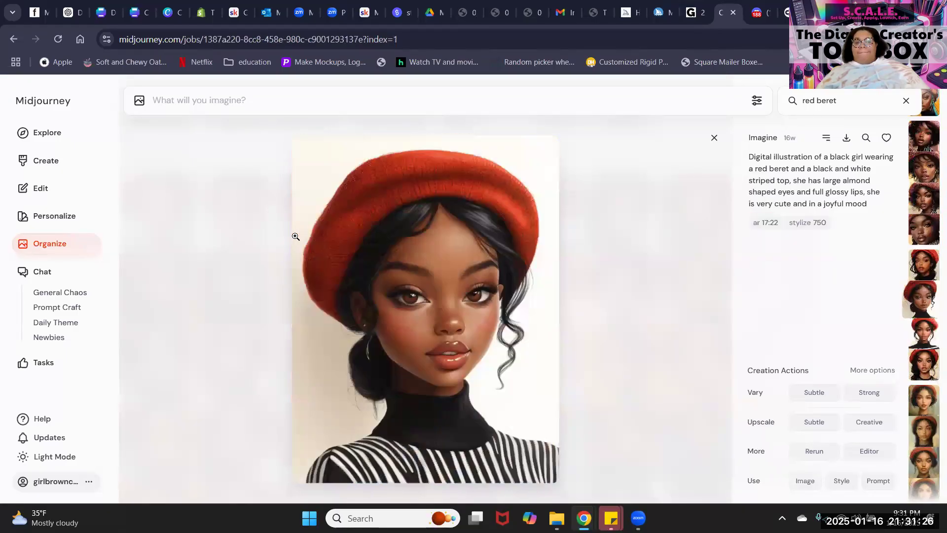
{"action": "scroll", "coordinate": [295, 236], "scroll_direction": "down", "scroll_amount": 4}
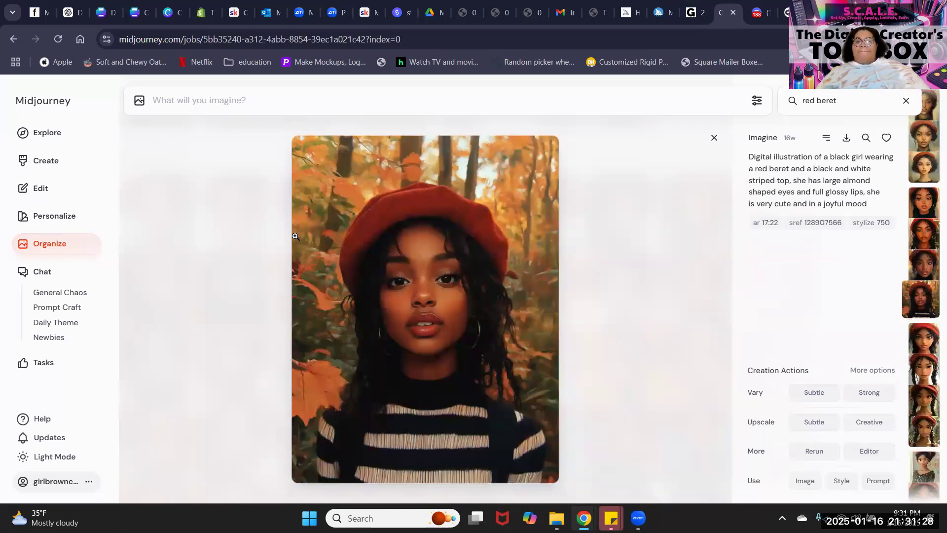
{"action": "scroll", "coordinate": [295, 236], "scroll_direction": "down", "scroll_amount": 4}
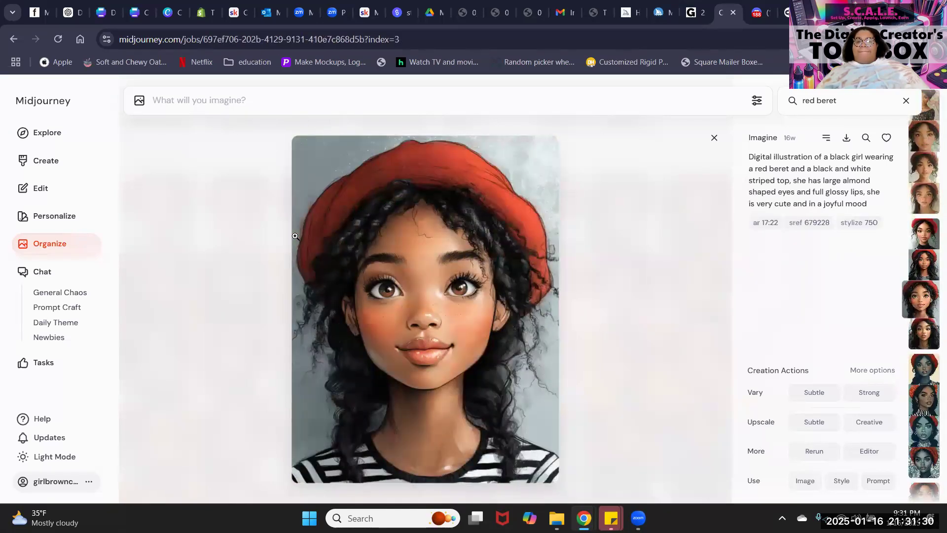
{"action": "scroll", "coordinate": [295, 237], "scroll_direction": "down", "scroll_amount": 4}
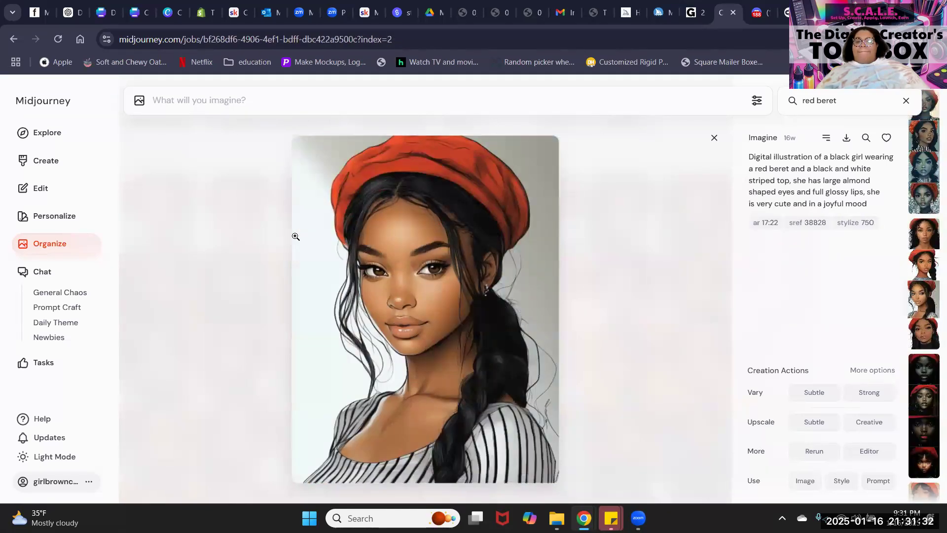
{"action": "scroll", "coordinate": [295, 236], "scroll_direction": "down", "scroll_amount": 4}
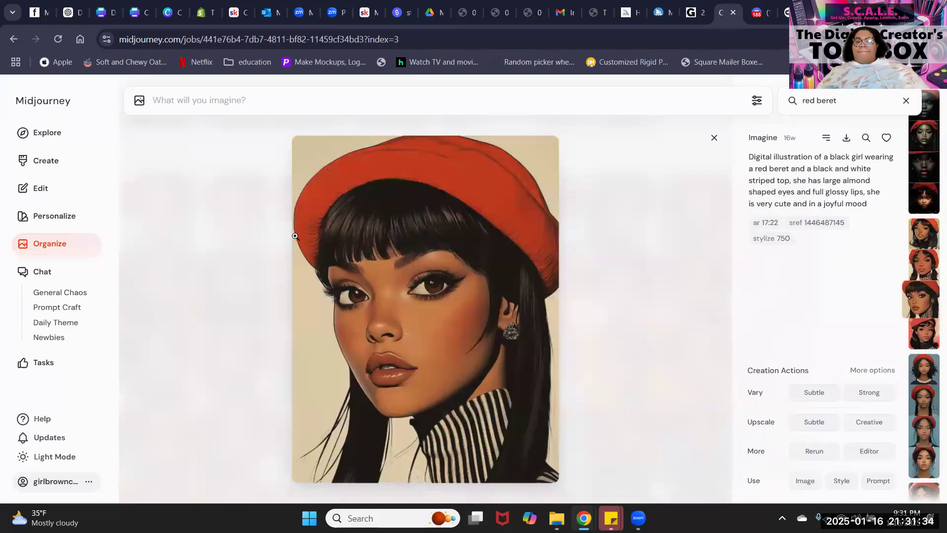
{"action": "scroll", "coordinate": [295, 236], "scroll_direction": "down", "scroll_amount": 4}
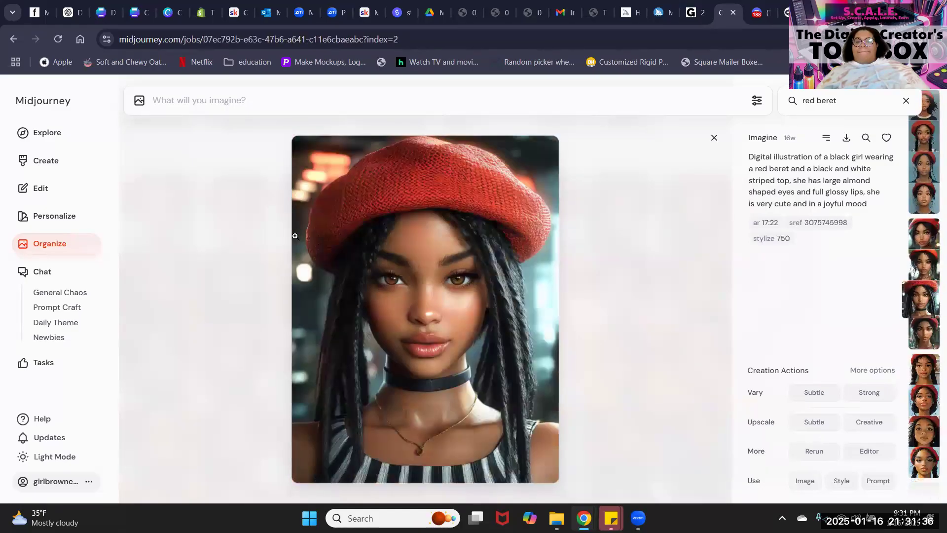
{"action": "scroll", "coordinate": [296, 237], "scroll_direction": "down", "scroll_amount": 3}
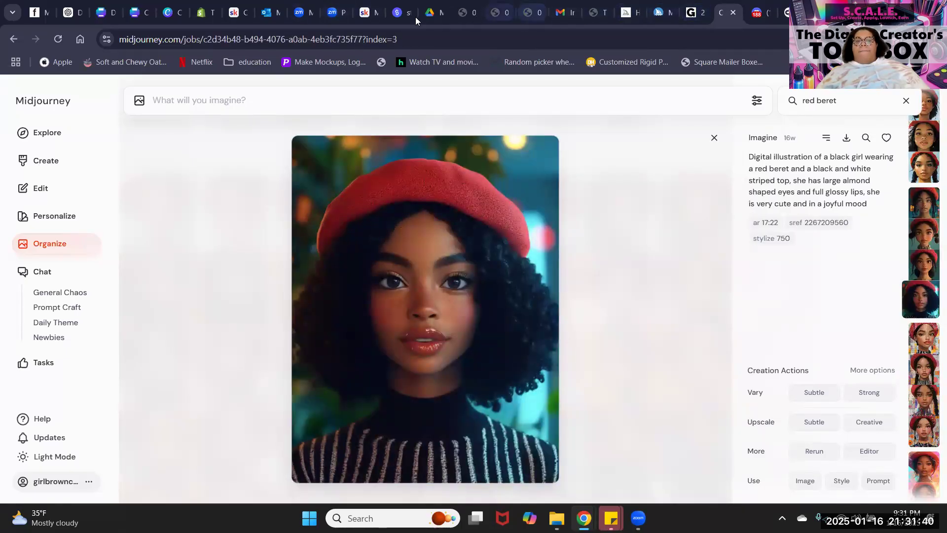
Switch to The Creative Brown Girl store, open its AI prompt guides collection, and find the Style Reference 100 Prompt Guide Enhancer.
{"action": "left_click", "coordinate": [593, 13]}
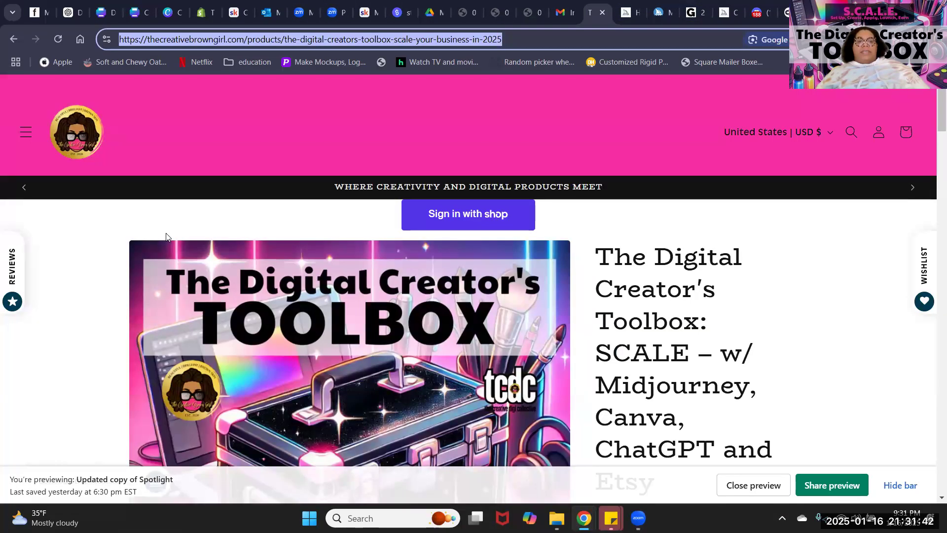
{"action": "left_click", "coordinate": [26, 133]}
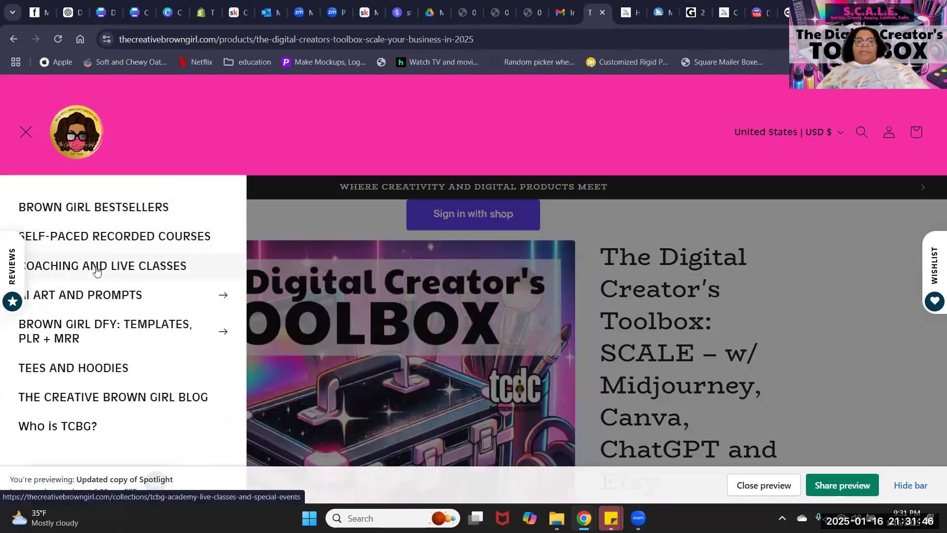
{"action": "left_click", "coordinate": [222, 295]}
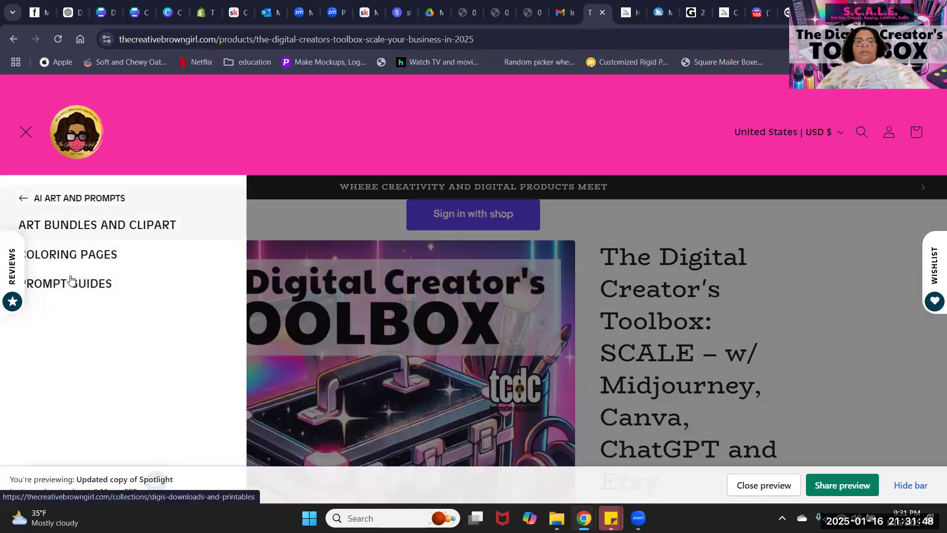
{"action": "left_click", "coordinate": [70, 282]}
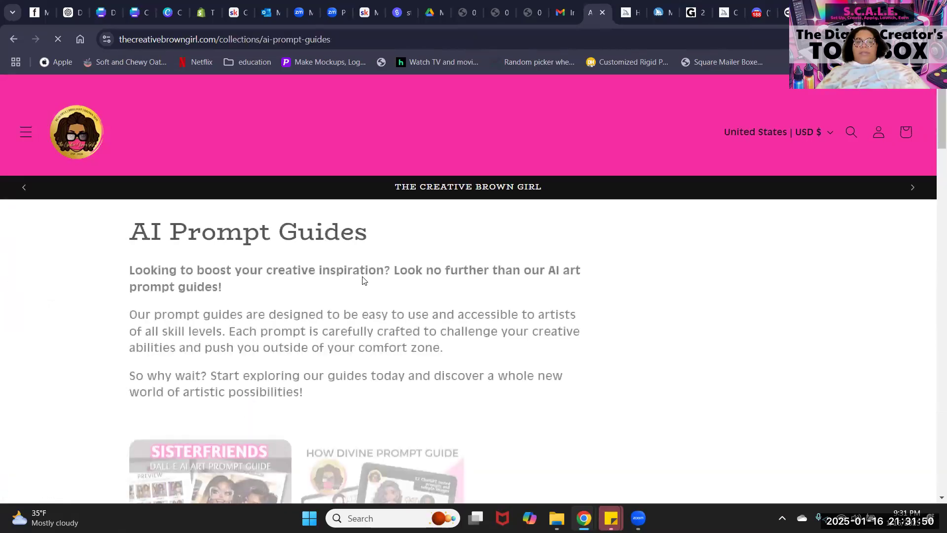
{"action": "scroll", "coordinate": [364, 280], "scroll_direction": "down", "scroll_amount": 15}
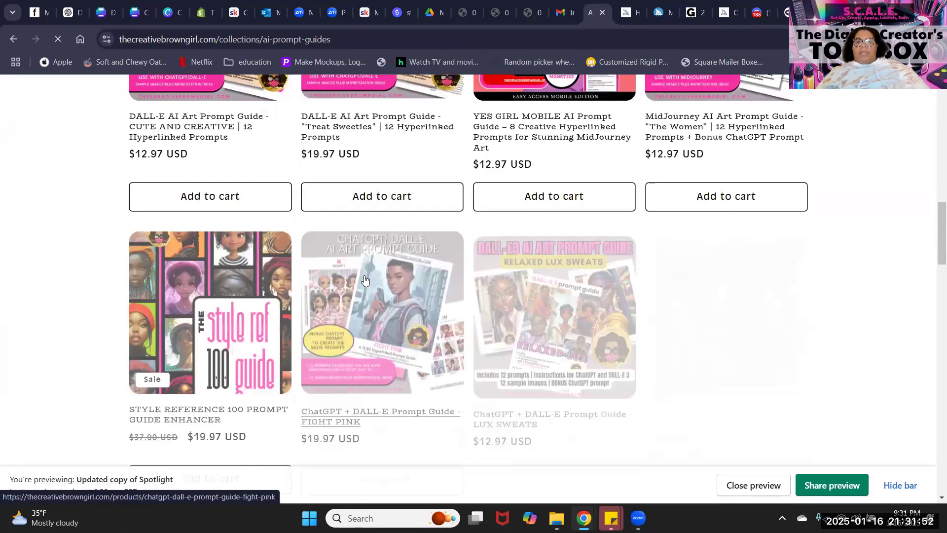
{"action": "scroll", "coordinate": [365, 279], "scroll_direction": "down", "scroll_amount": 5}
{"action": "scroll", "coordinate": [225, 273], "scroll_direction": "up", "scroll_amount": 5}
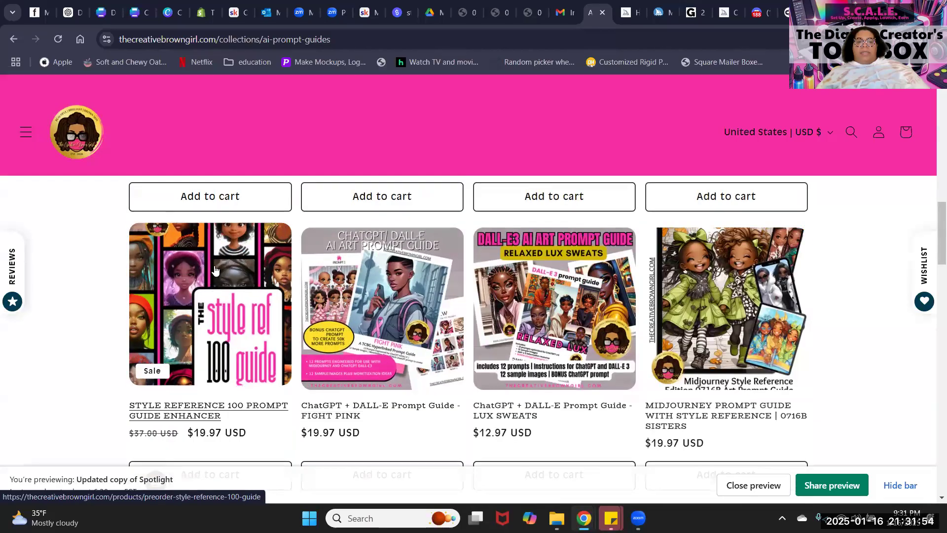
Open the Style Reference 100 Prompt Guide Enhancer product page and copy its web address.
{"action": "left_click", "coordinate": [238, 407]}
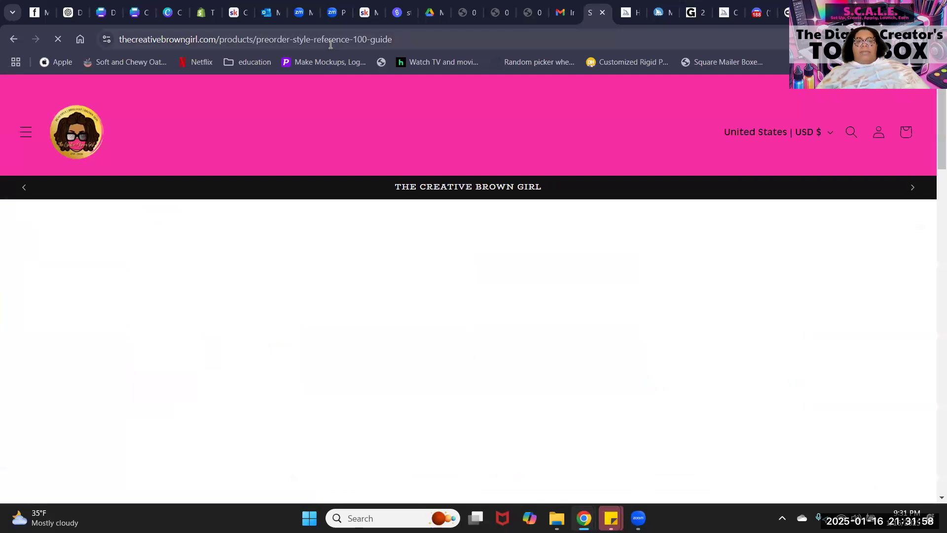
{"action": "left_click", "coordinate": [387, 39]}
{"action": "right_click", "coordinate": [387, 39]}
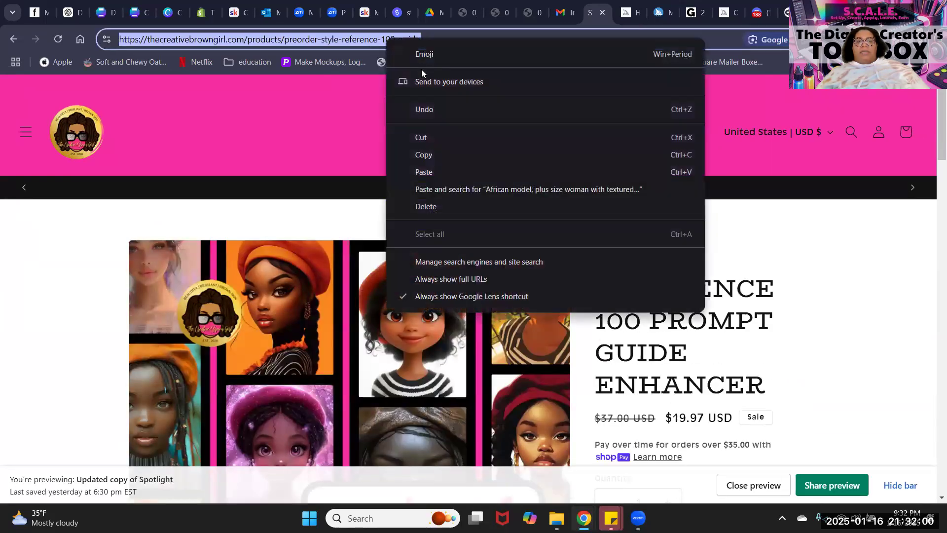
{"action": "left_click", "coordinate": [422, 155]}
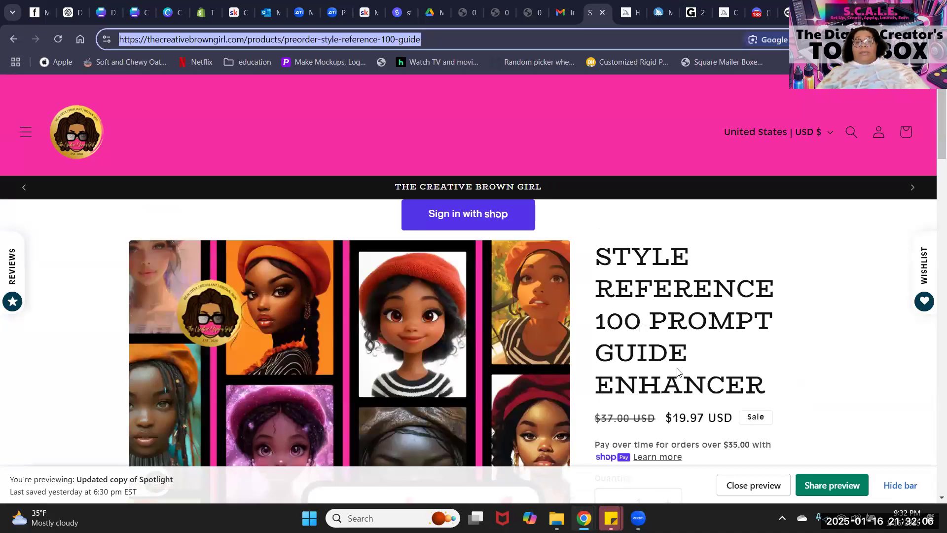
{"action": "left_click", "coordinate": [677, 373]}
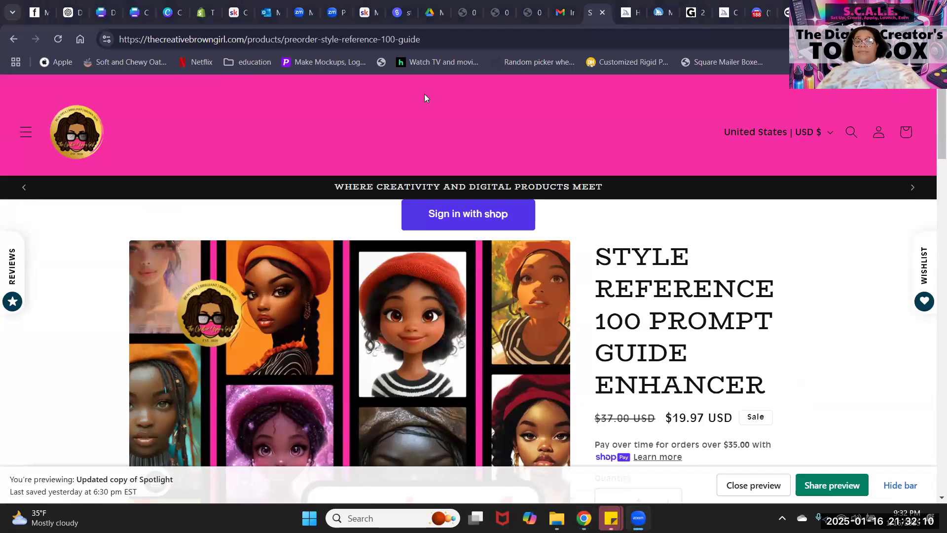
Hide the store preview bar and review the loyalty program's reward discounts and the ways to earn Brown Girl Bux.
{"action": "left_click", "coordinate": [912, 488]}
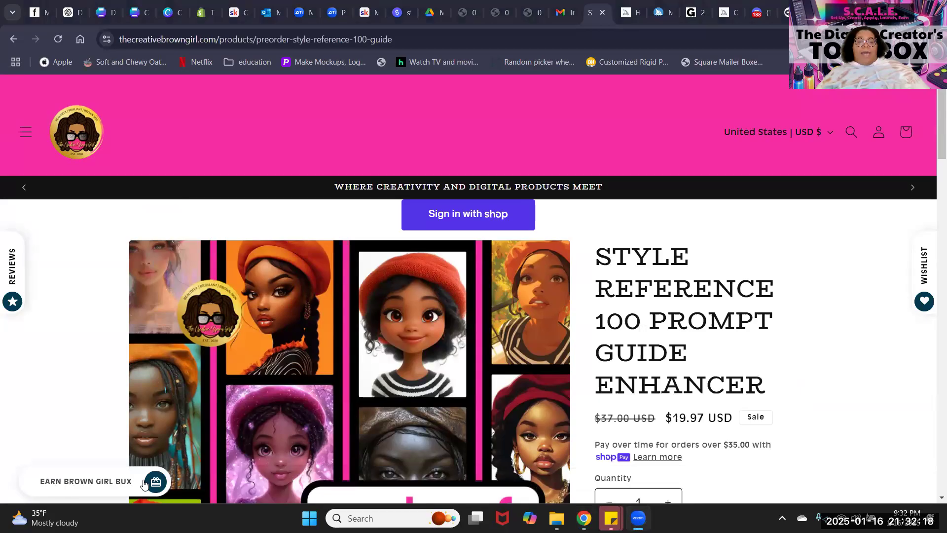
{"action": "left_click", "coordinate": [75, 479]}
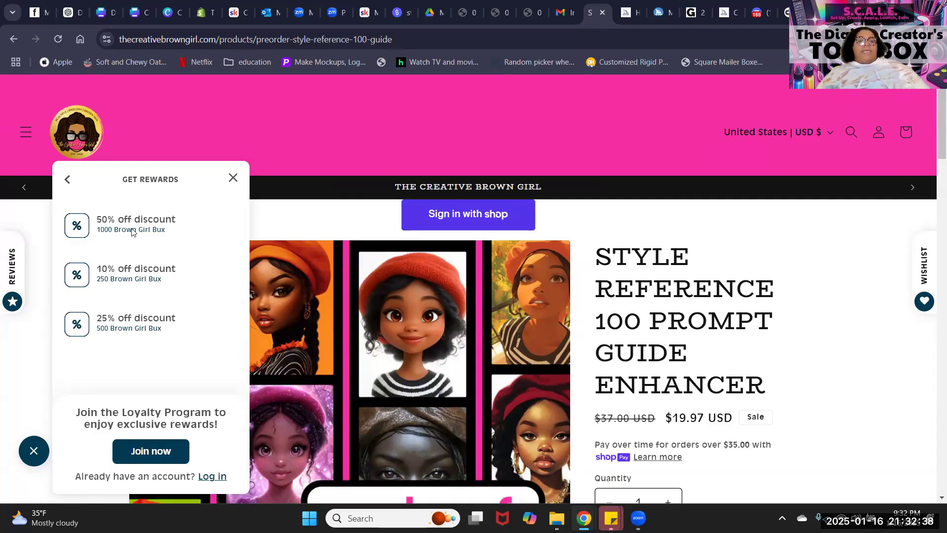
{"action": "left_click", "coordinate": [232, 178]}
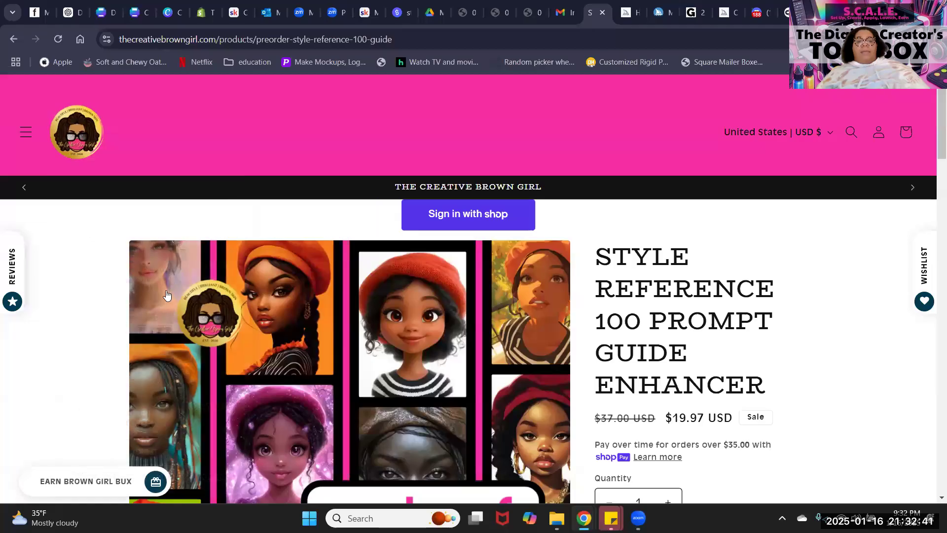
{"action": "left_click", "coordinate": [120, 491]}
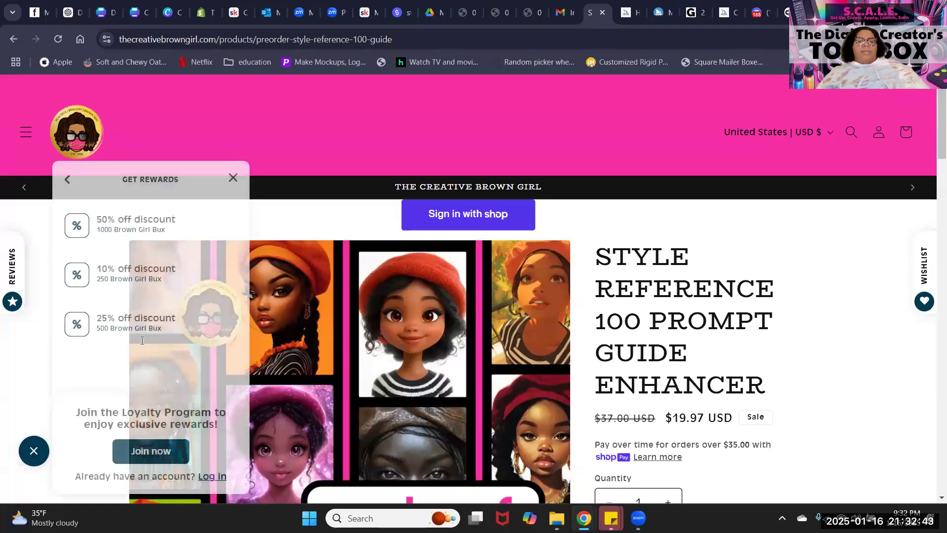
{"action": "left_click", "coordinate": [66, 182]}
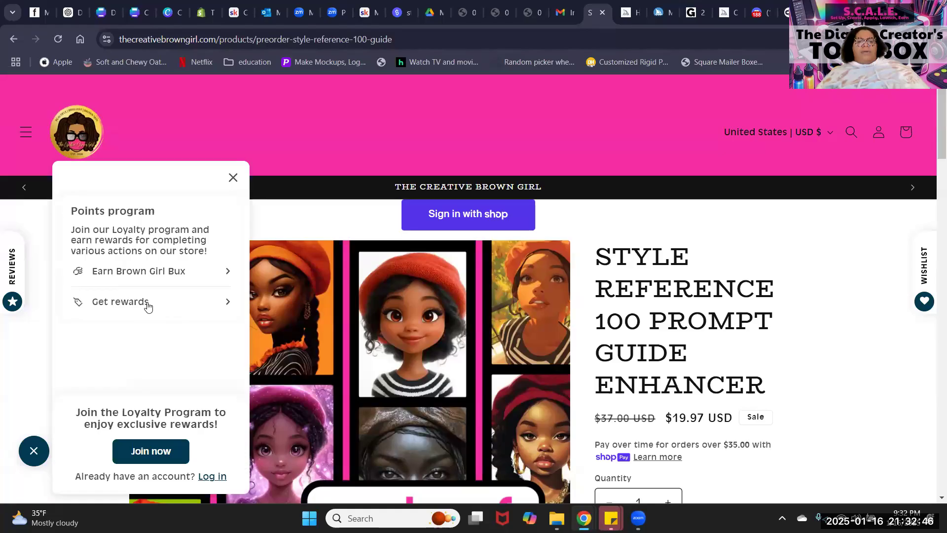
{"action": "left_click", "coordinate": [228, 271]}
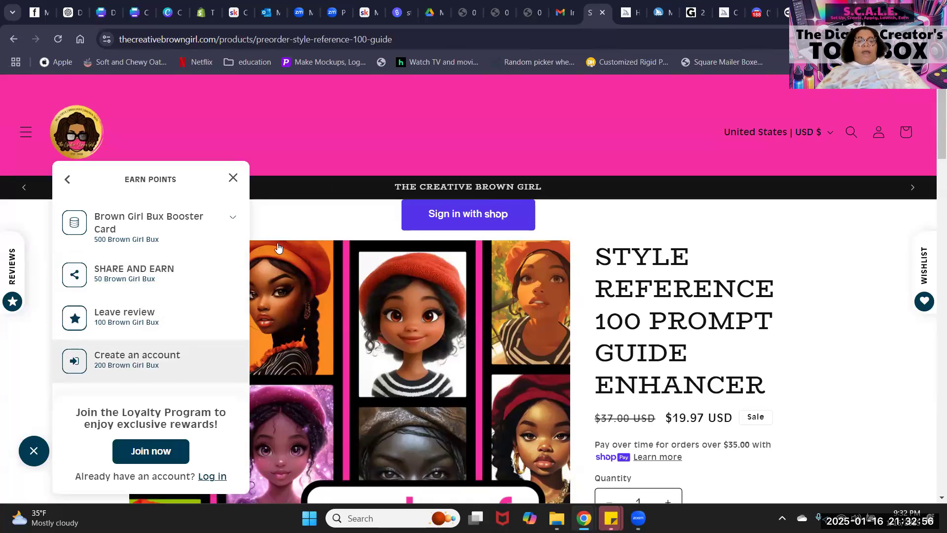
{"action": "left_click", "coordinate": [233, 177]}
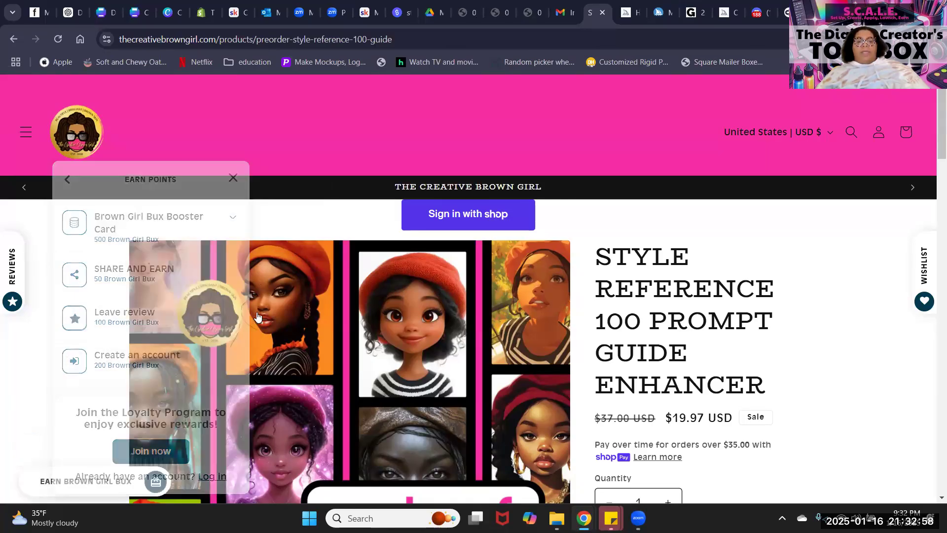
Look over the Style Reference 100 guide's cover image, price and product description.
{"action": "scroll", "coordinate": [292, 283], "scroll_direction": "down", "scroll_amount": 1}
{"action": "scroll", "coordinate": [292, 282], "scroll_direction": "down", "scroll_amount": 10}
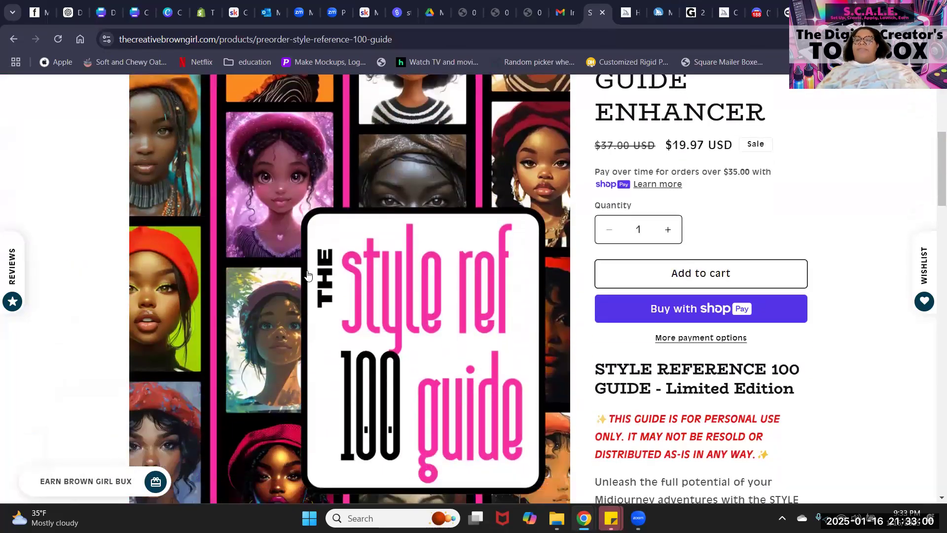
{"action": "scroll", "coordinate": [307, 275], "scroll_direction": "up", "scroll_amount": 10}
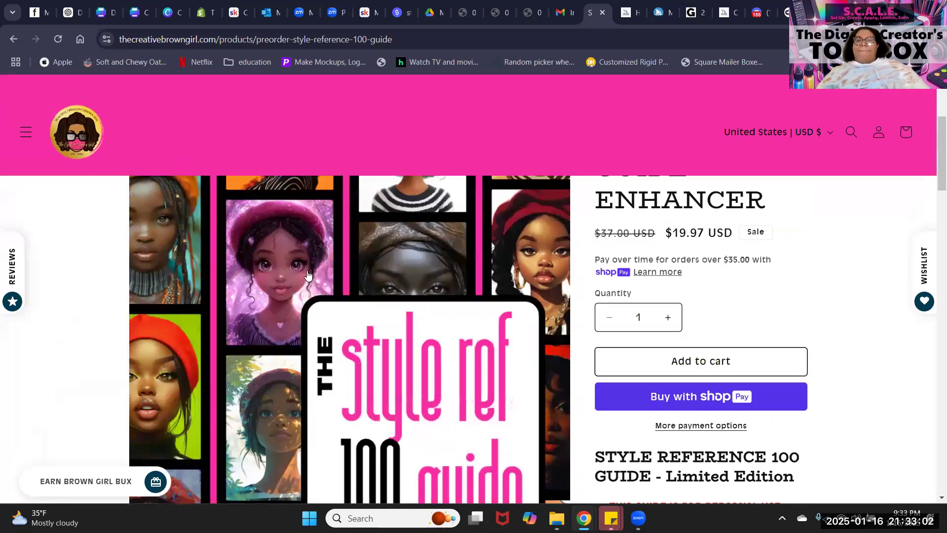
{"action": "scroll", "coordinate": [307, 275], "scroll_direction": "down", "scroll_amount": 8}
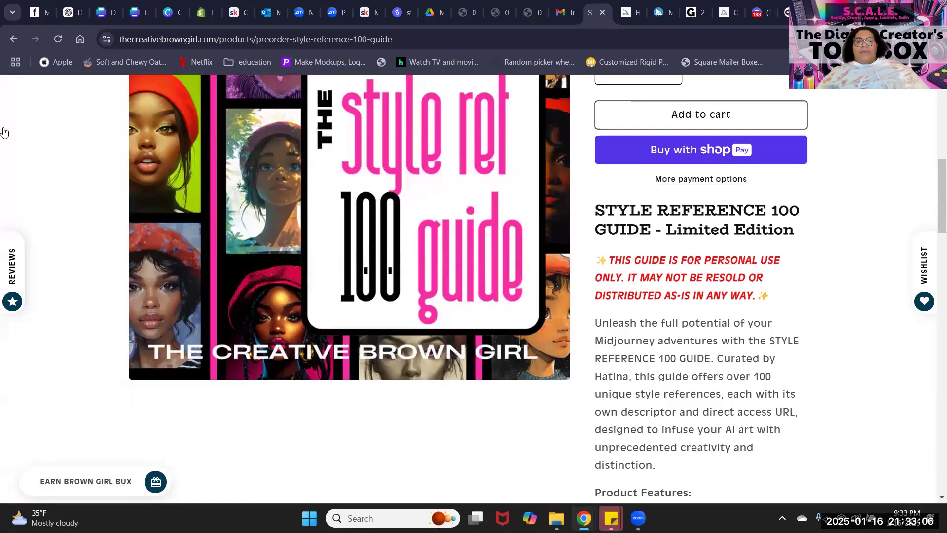
{"action": "scroll", "coordinate": [158, 244], "scroll_direction": "up", "scroll_amount": 8}
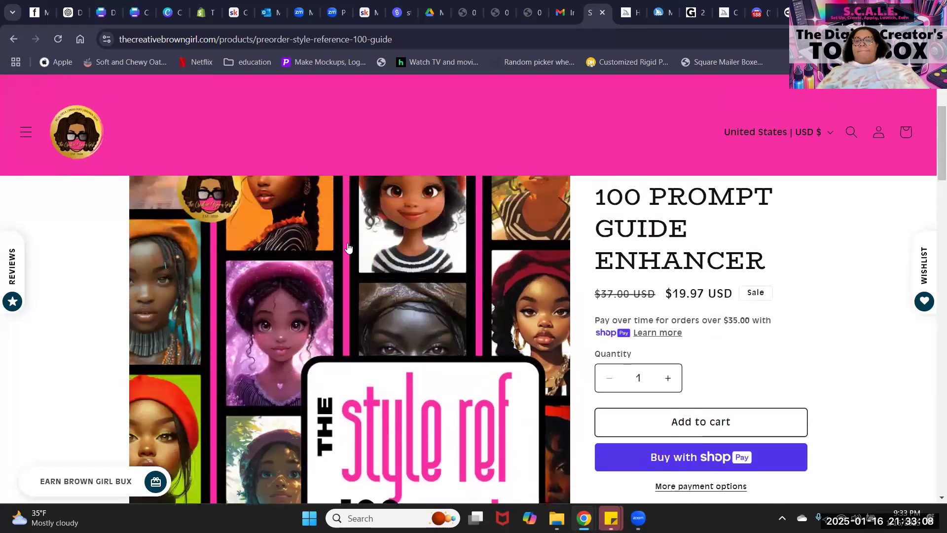